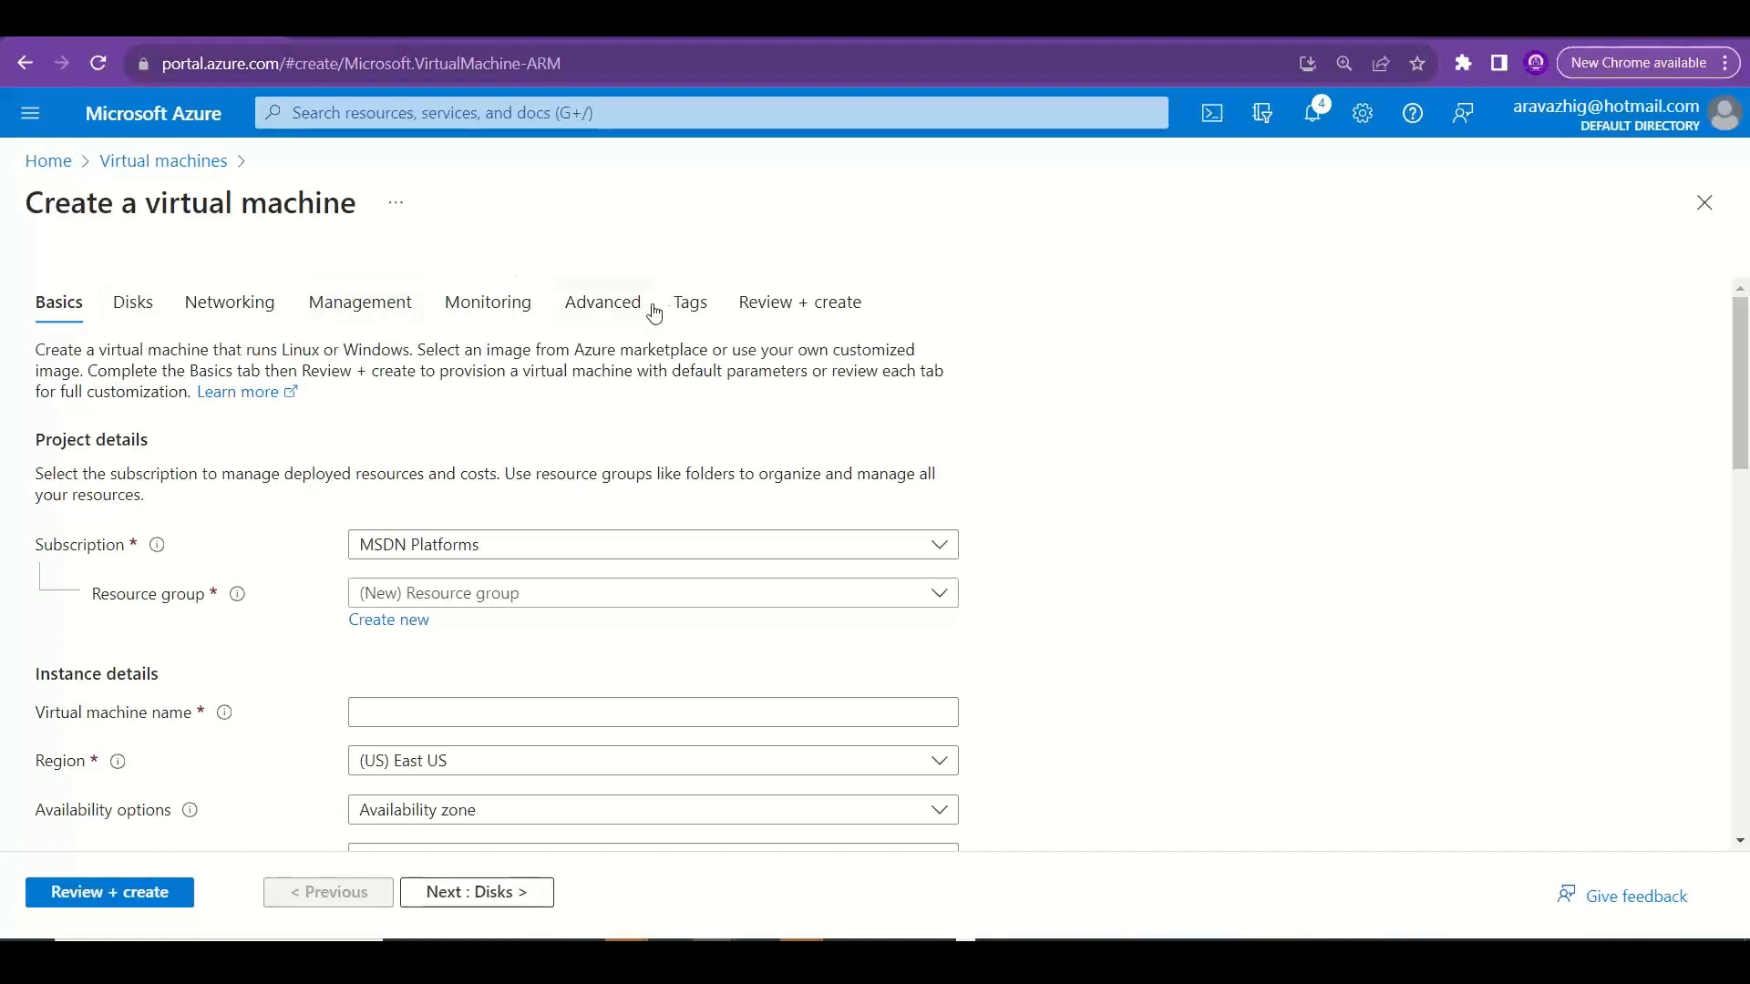
# Choose the existing resource group RG-PRD-STAN-001 for the new virtual machine.
pyautogui.click(692, 593)
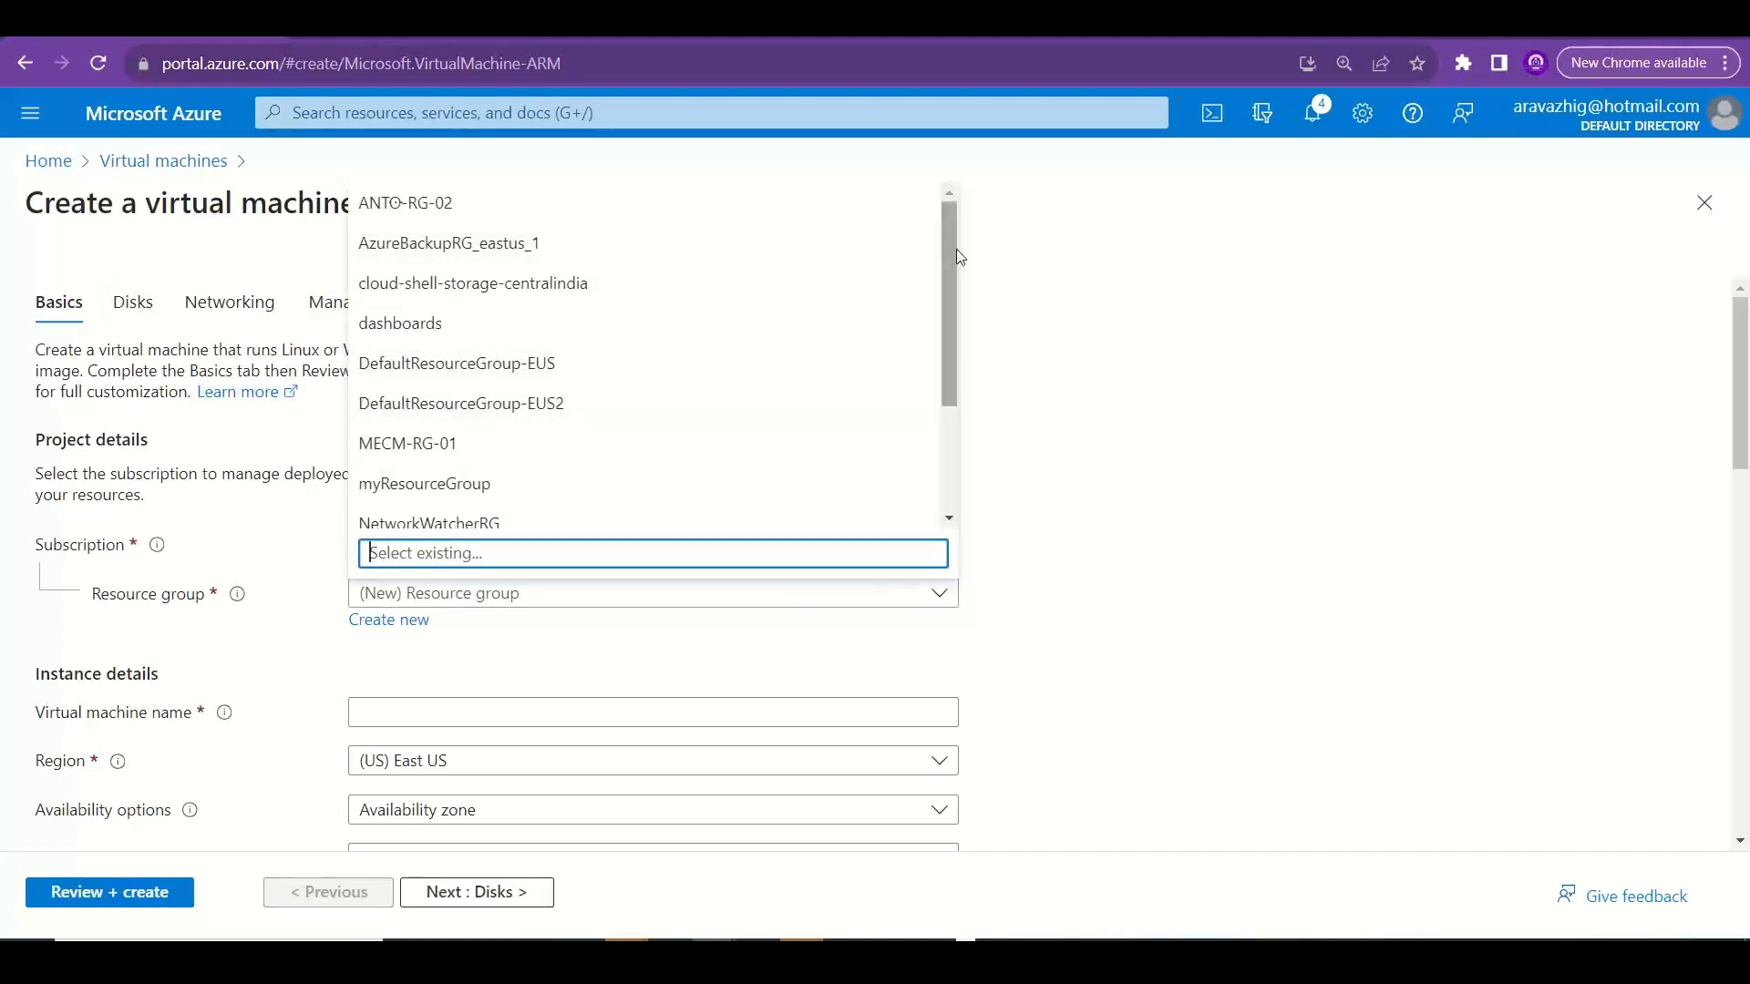
pyautogui.moveTo(955, 264); pyautogui.dragTo(961, 432)
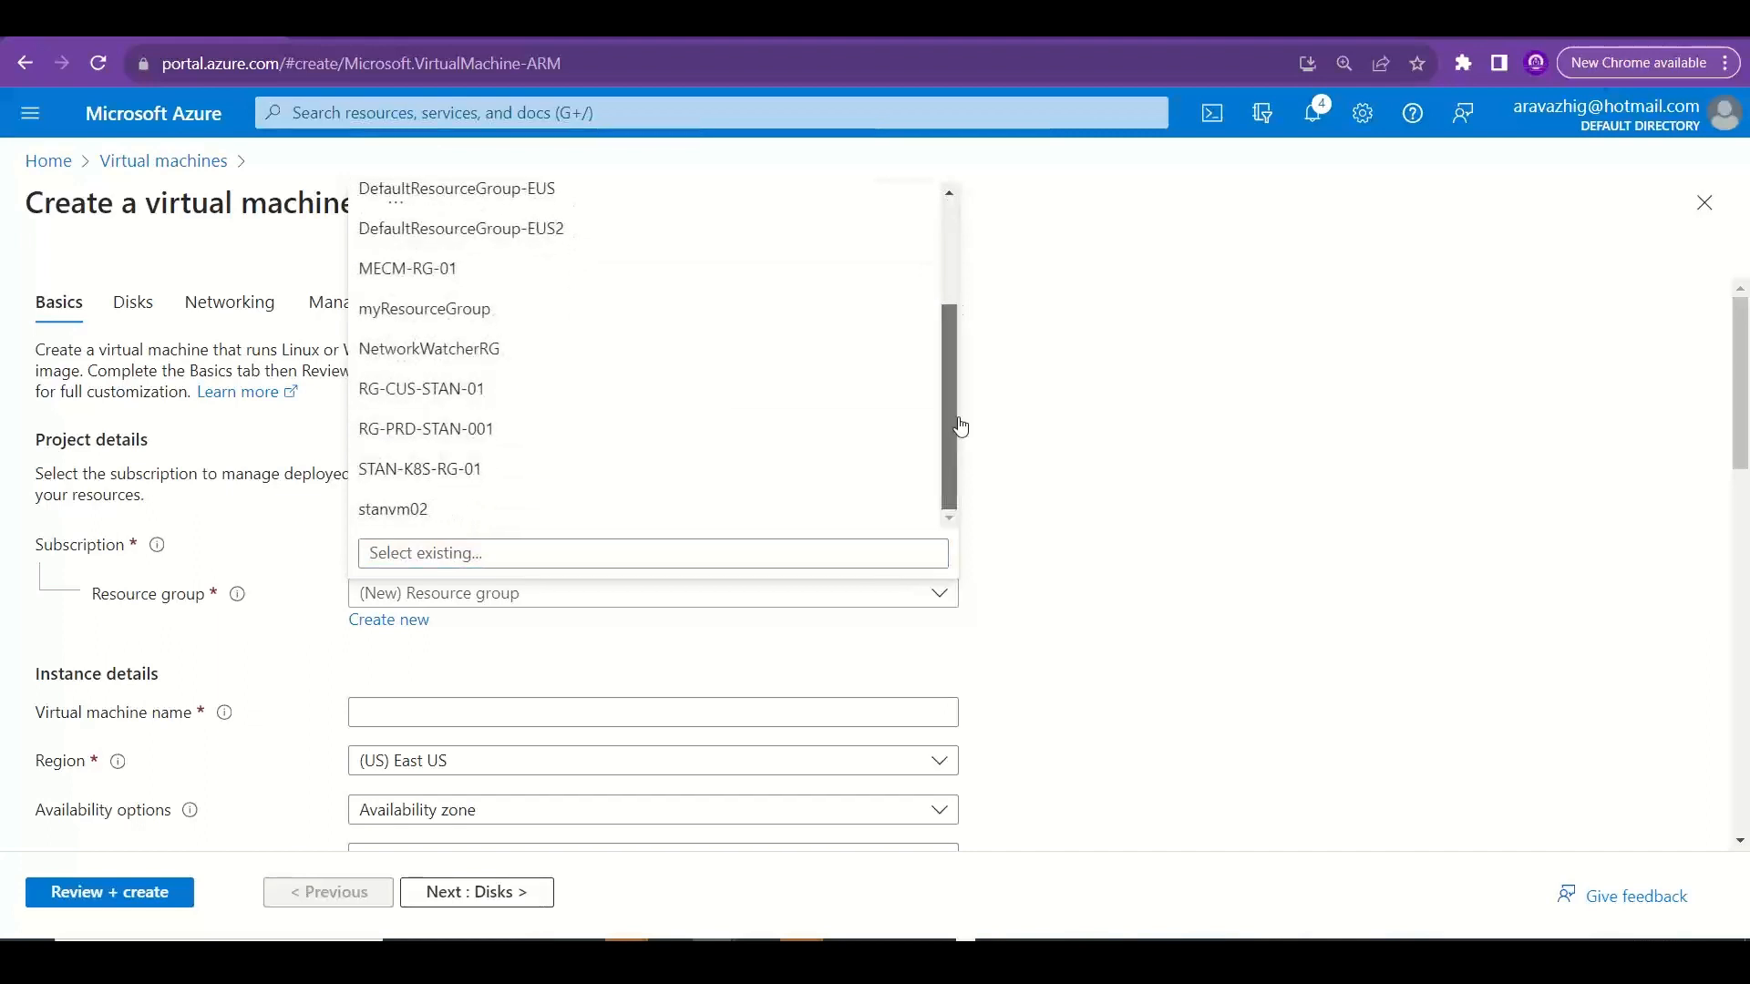
pyautogui.click(491, 438)
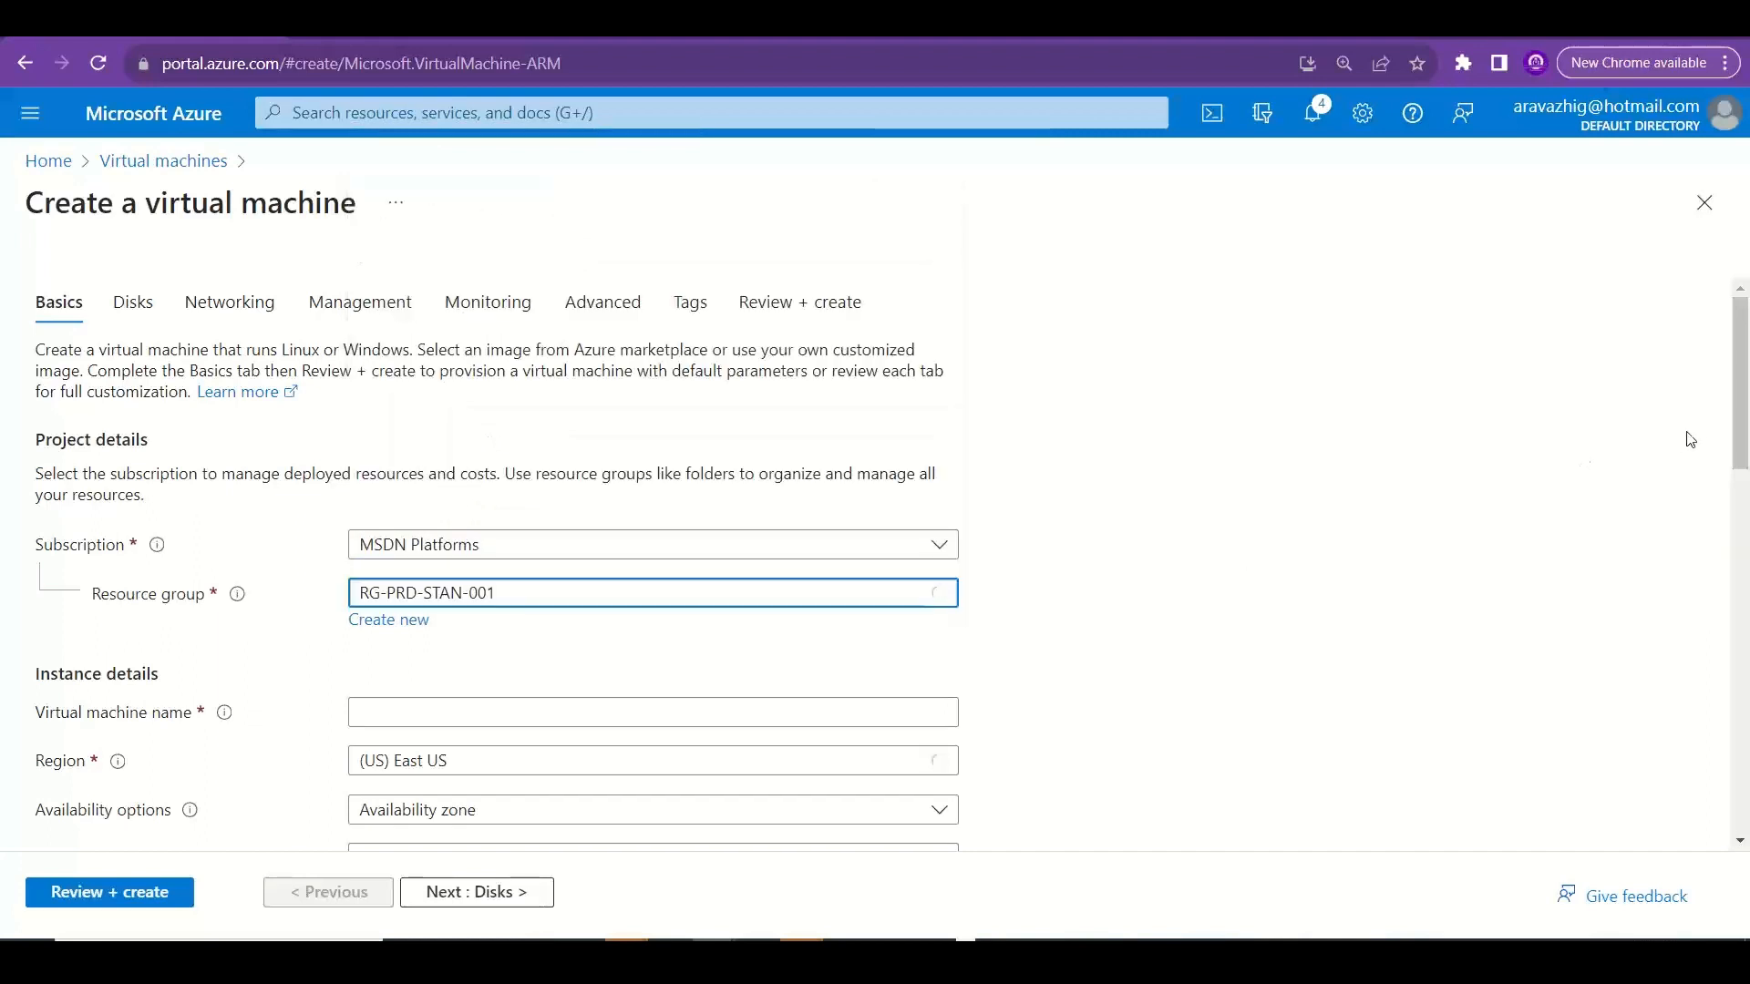
# Name the virtual machine stanwebvm11 in the instance details.
pyautogui.moveTo(1747, 433); pyautogui.dragTo(1748, 500)
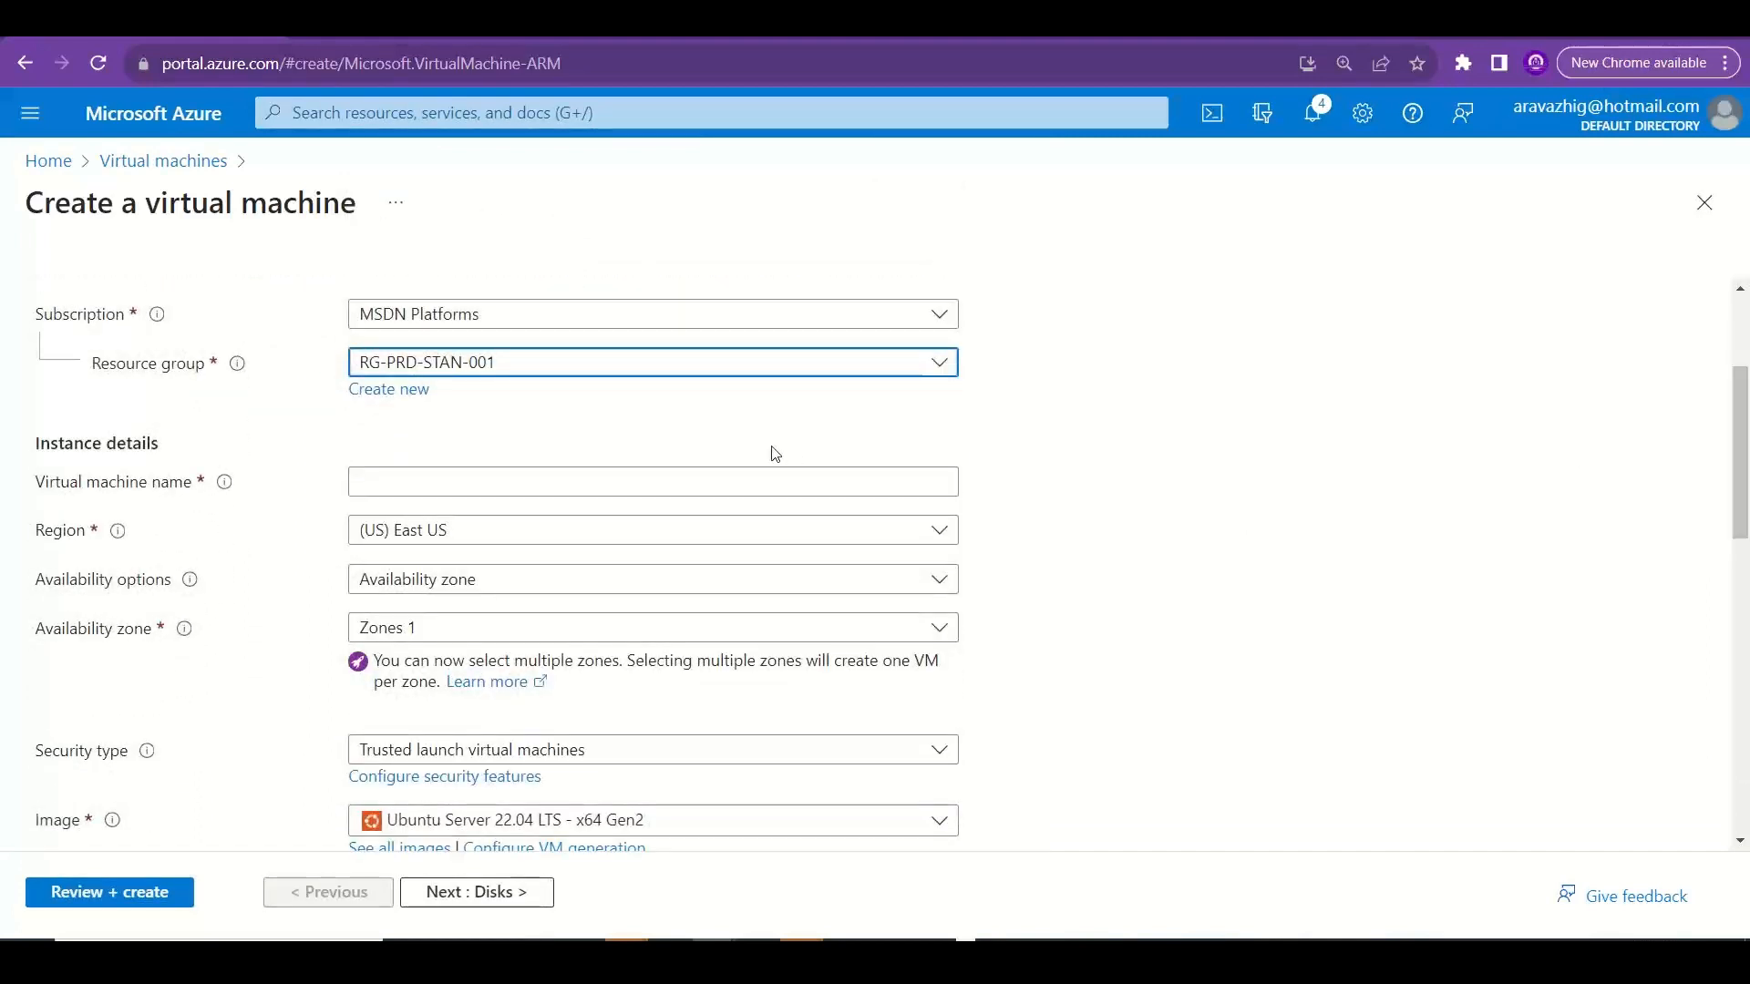
pyautogui.click(687, 482)
pyautogui.write('stan')
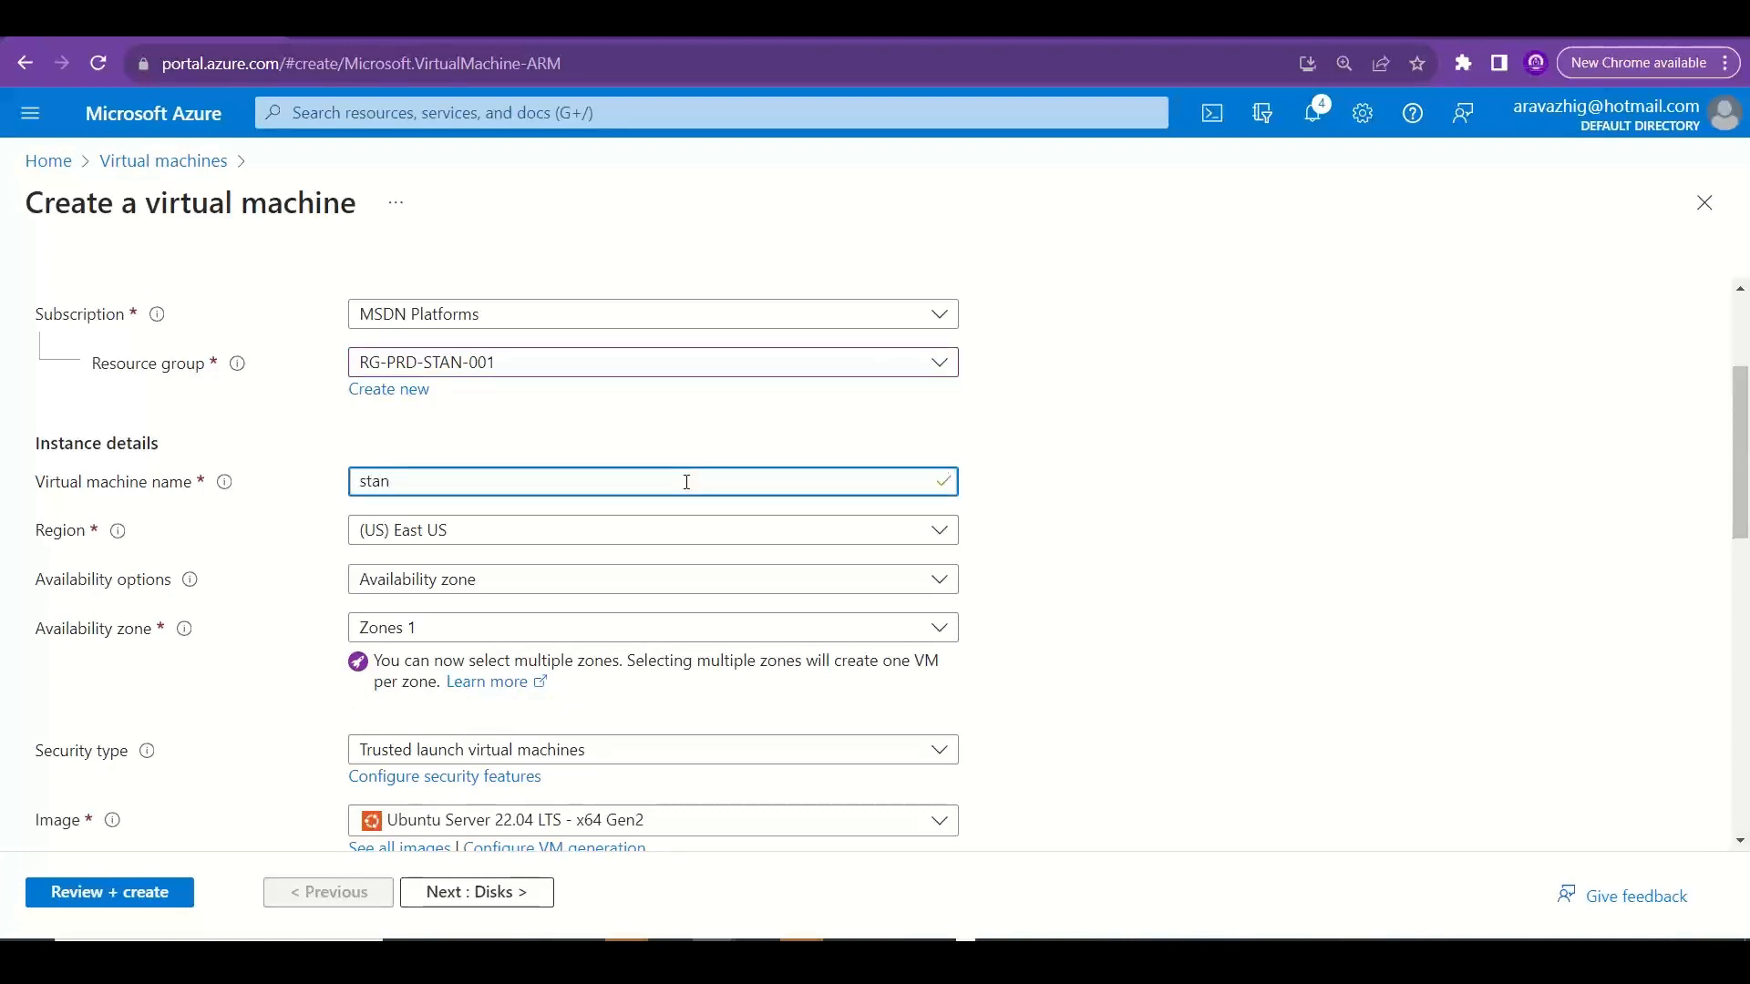
pyautogui.write('webvm01')
pyautogui.press('BackSpace')
pyautogui.press('BackSpace')
pyautogui.write('11')
pyautogui.moveTo(1747, 493)
pyautogui.mouseDown()
pyautogui.moveTo(1749, 606)
pyautogui.moveTo(1747, 526)
pyautogui.mouseUp()
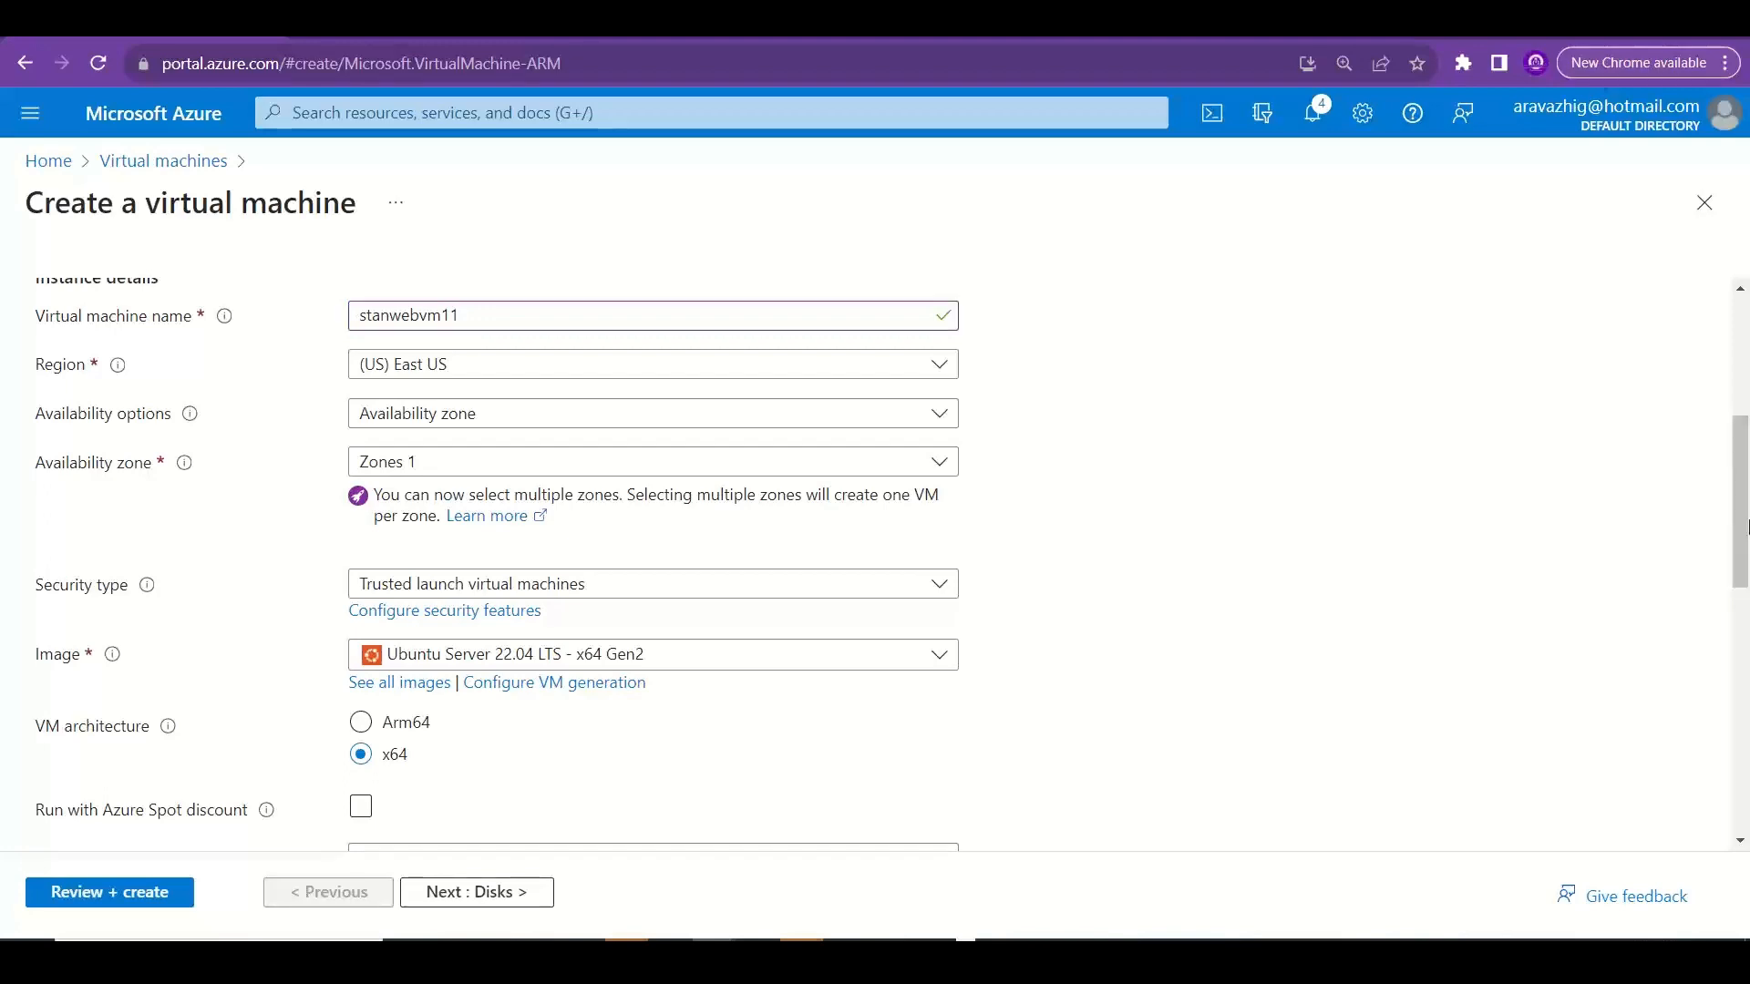
# Switch to the Excel notes workbook and add a worksheet named Disks after the Network Security Group sheet.
pyautogui.hotkey('alt', 'Tab')
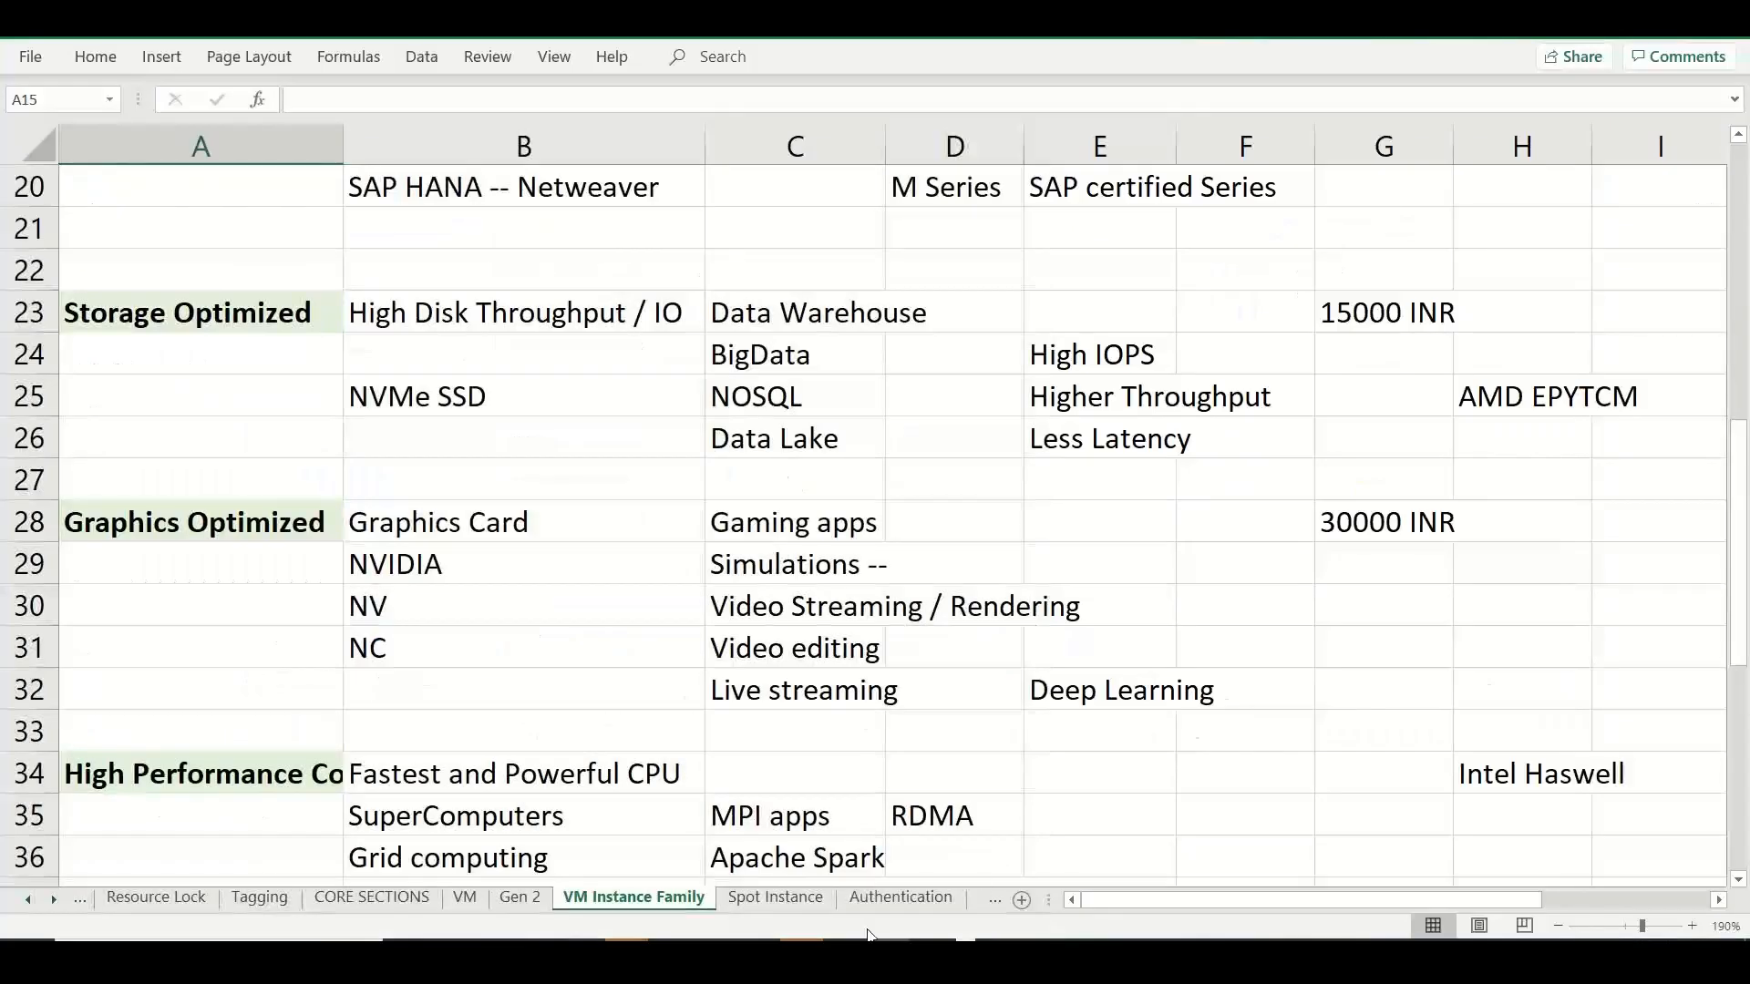
pyautogui.click(889, 899)
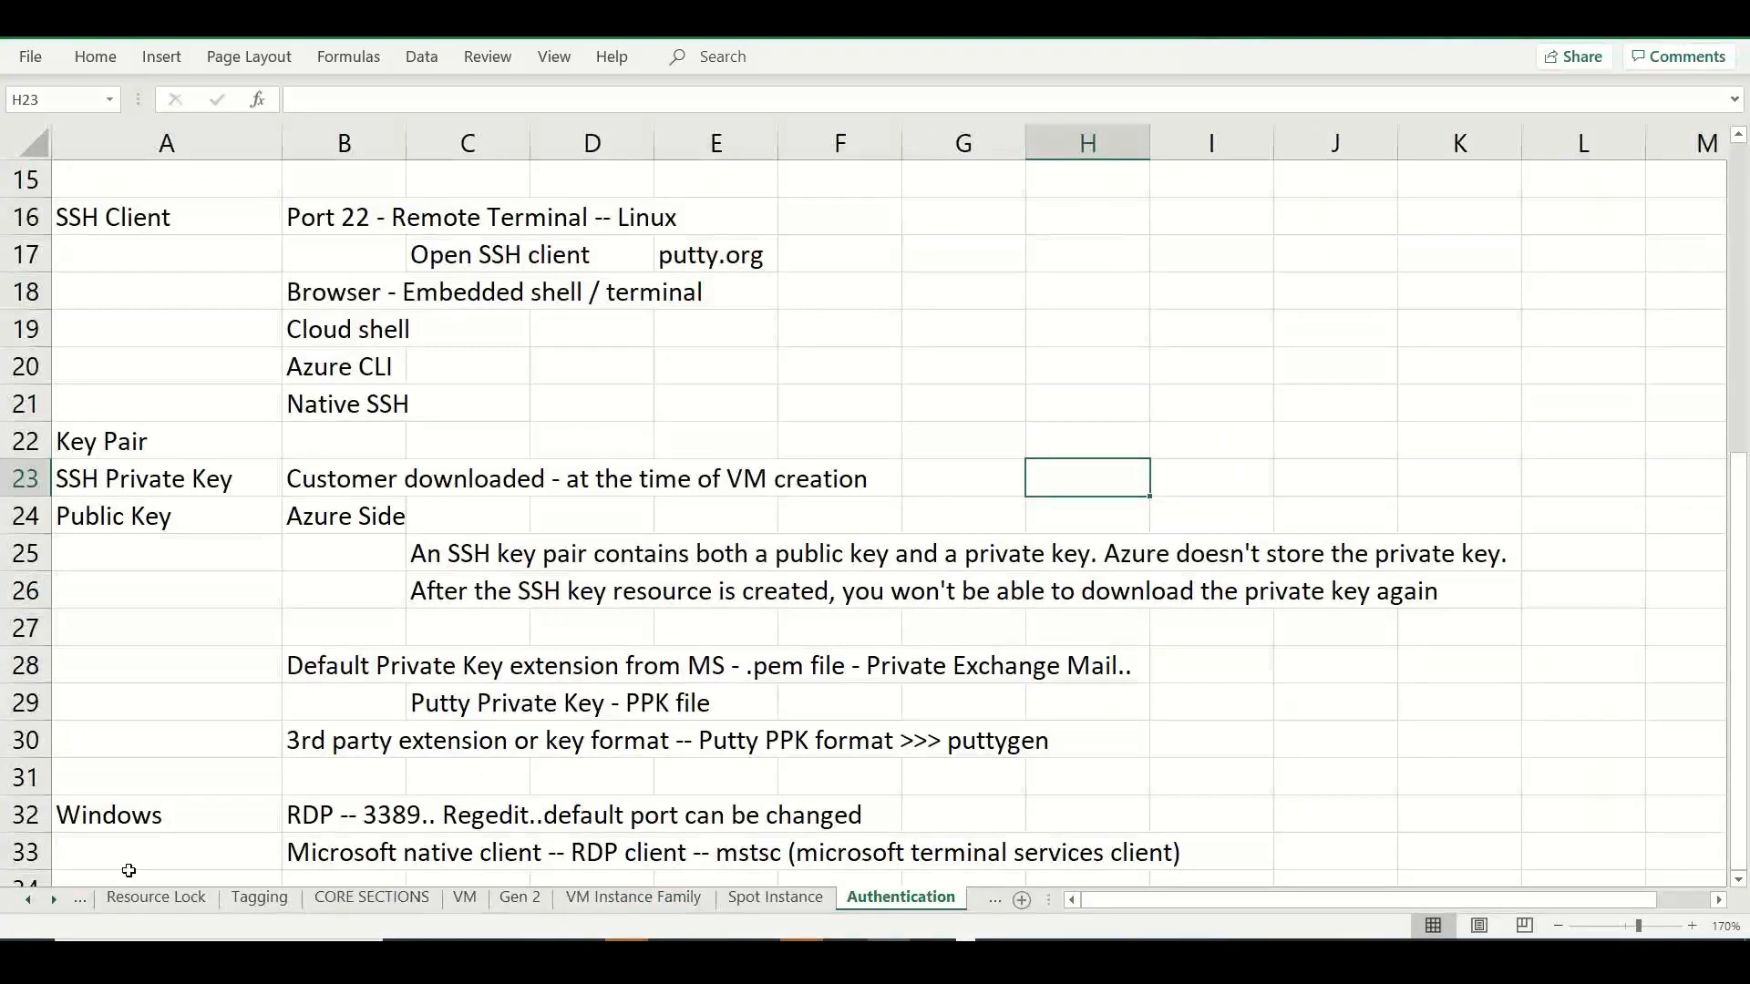
pyautogui.click(54, 899)
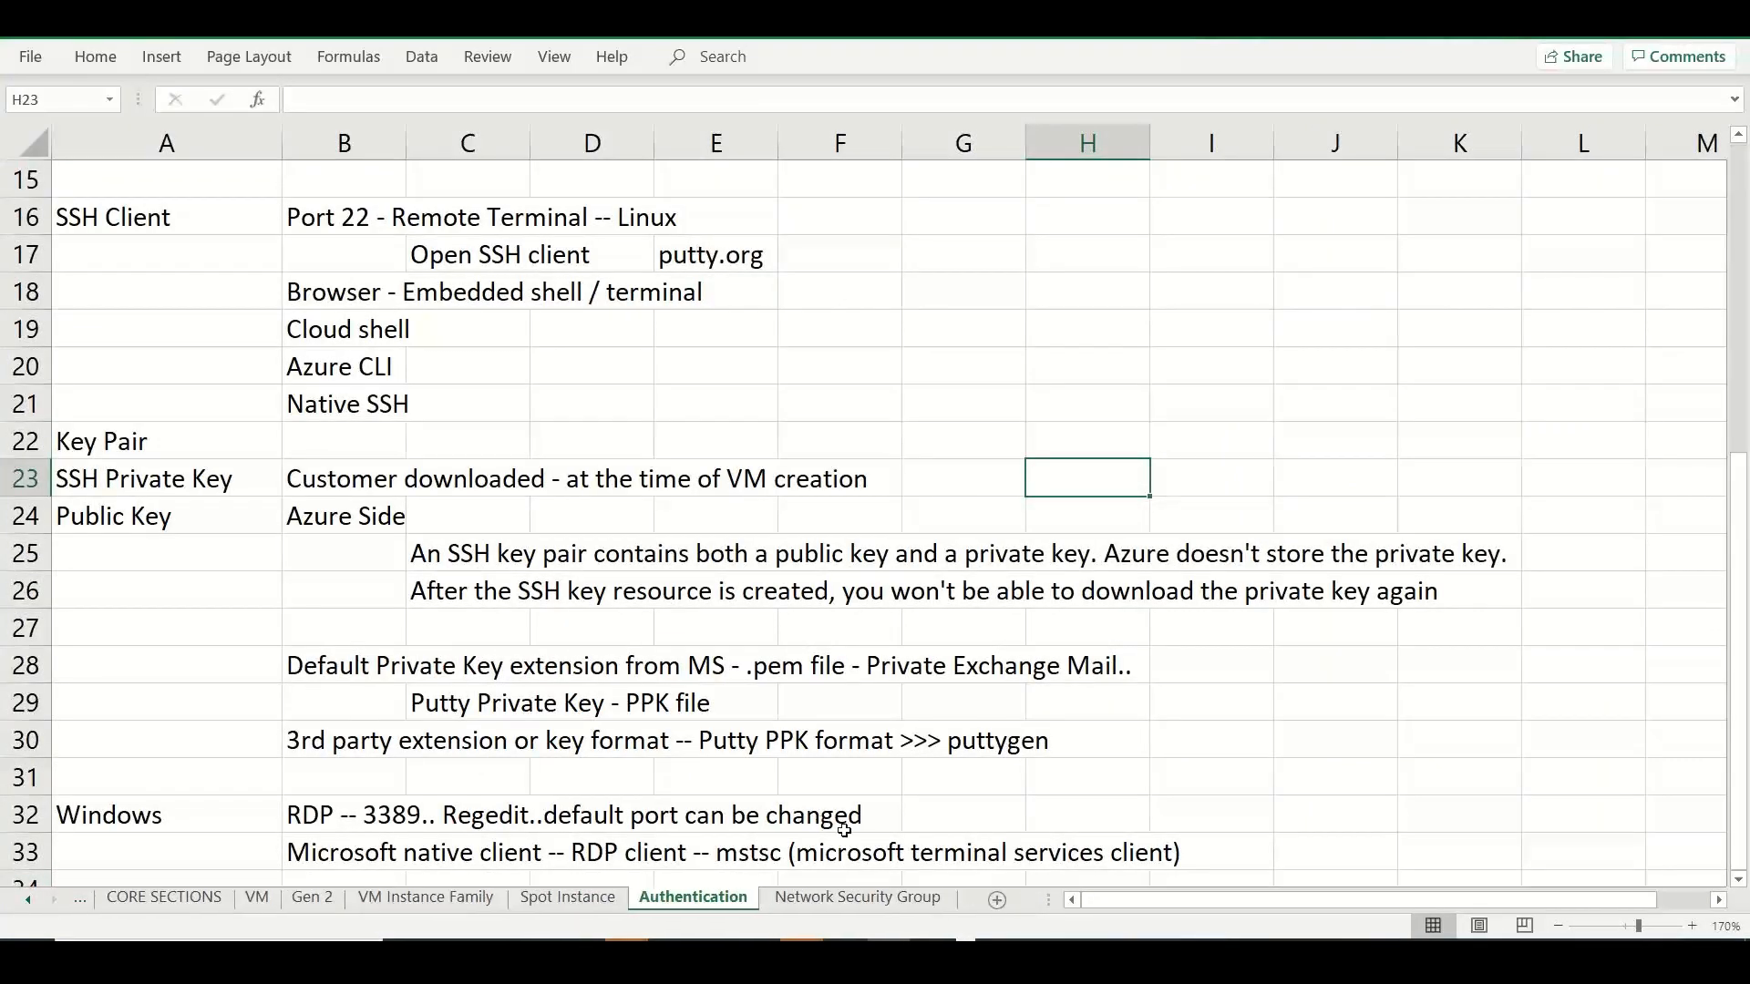
pyautogui.click(872, 896)
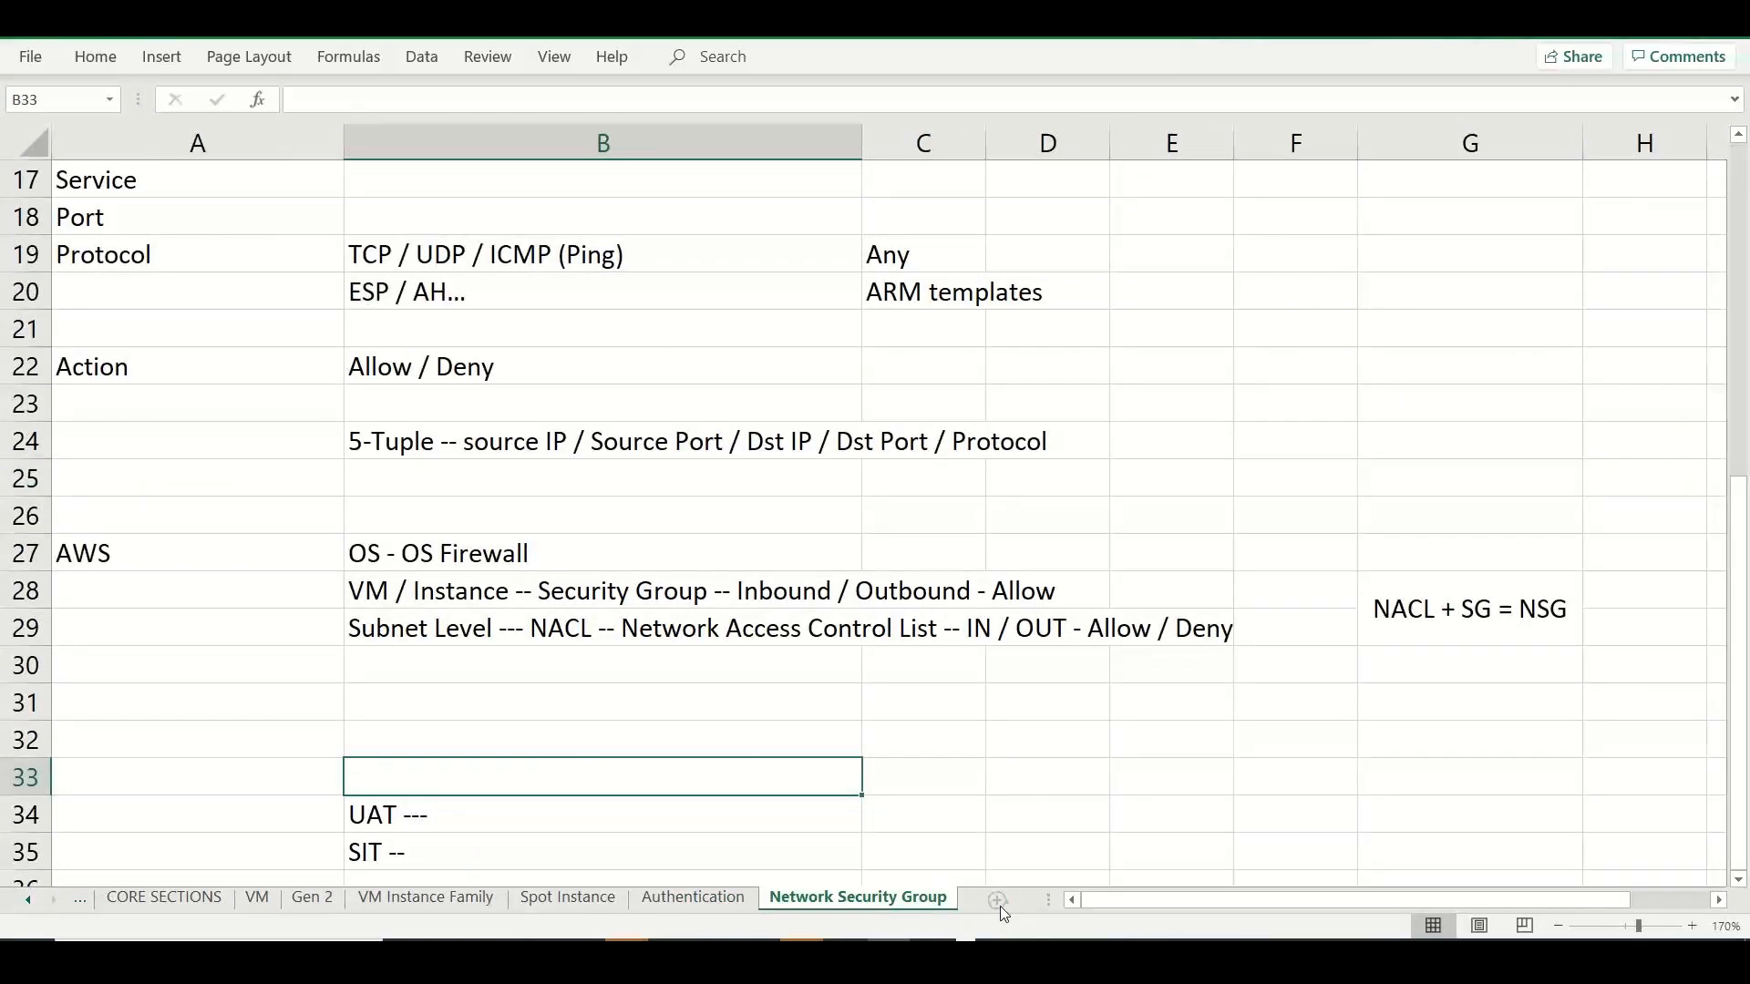
pyautogui.click(998, 901)
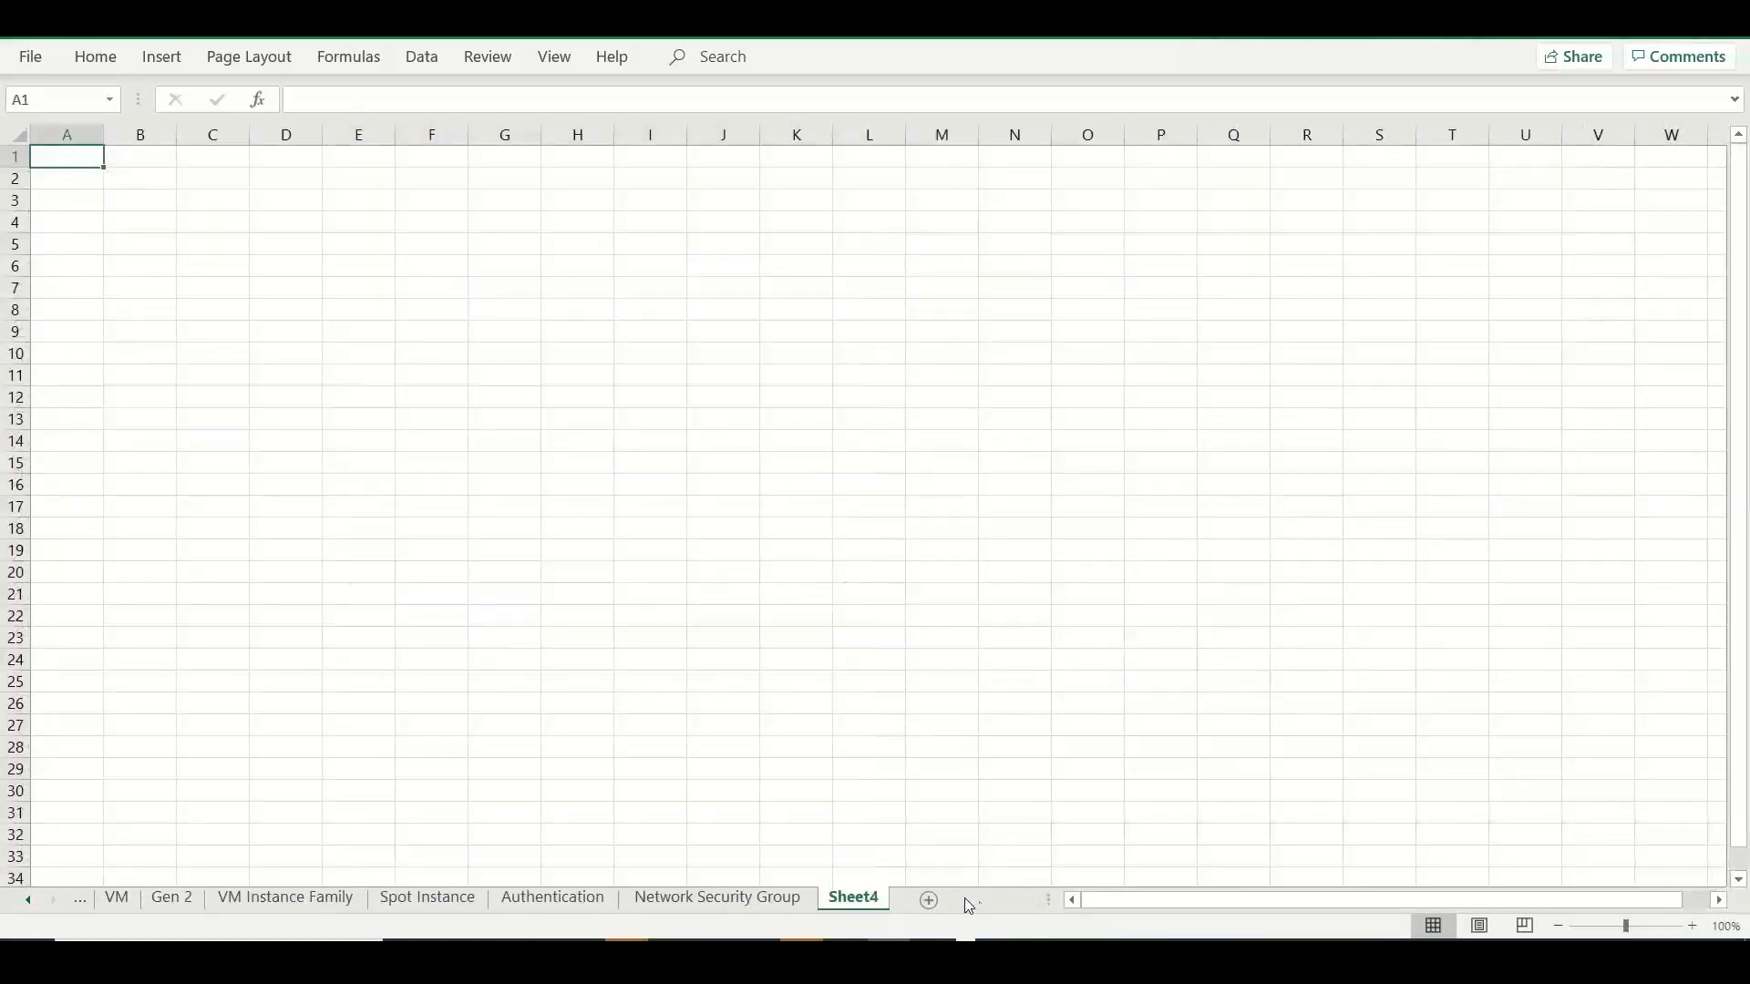
pyautogui.doubleClick(856, 896)
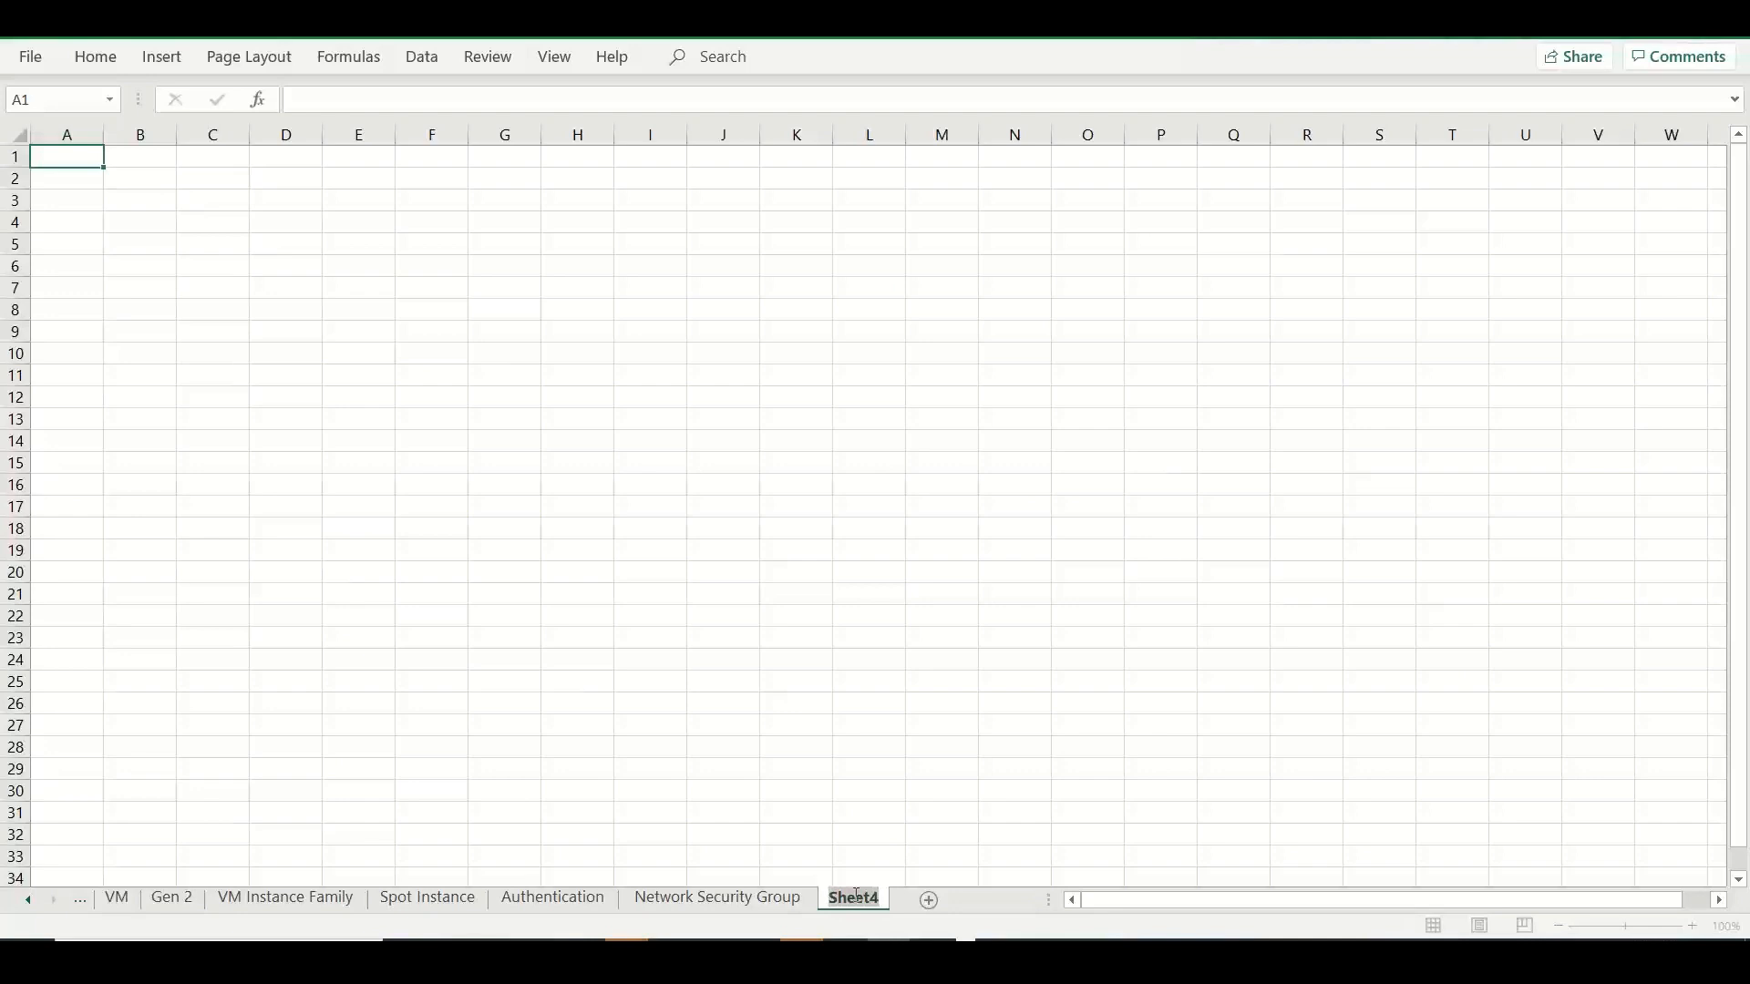
pyautogui.write('Disks')
pyautogui.click(95, 158)
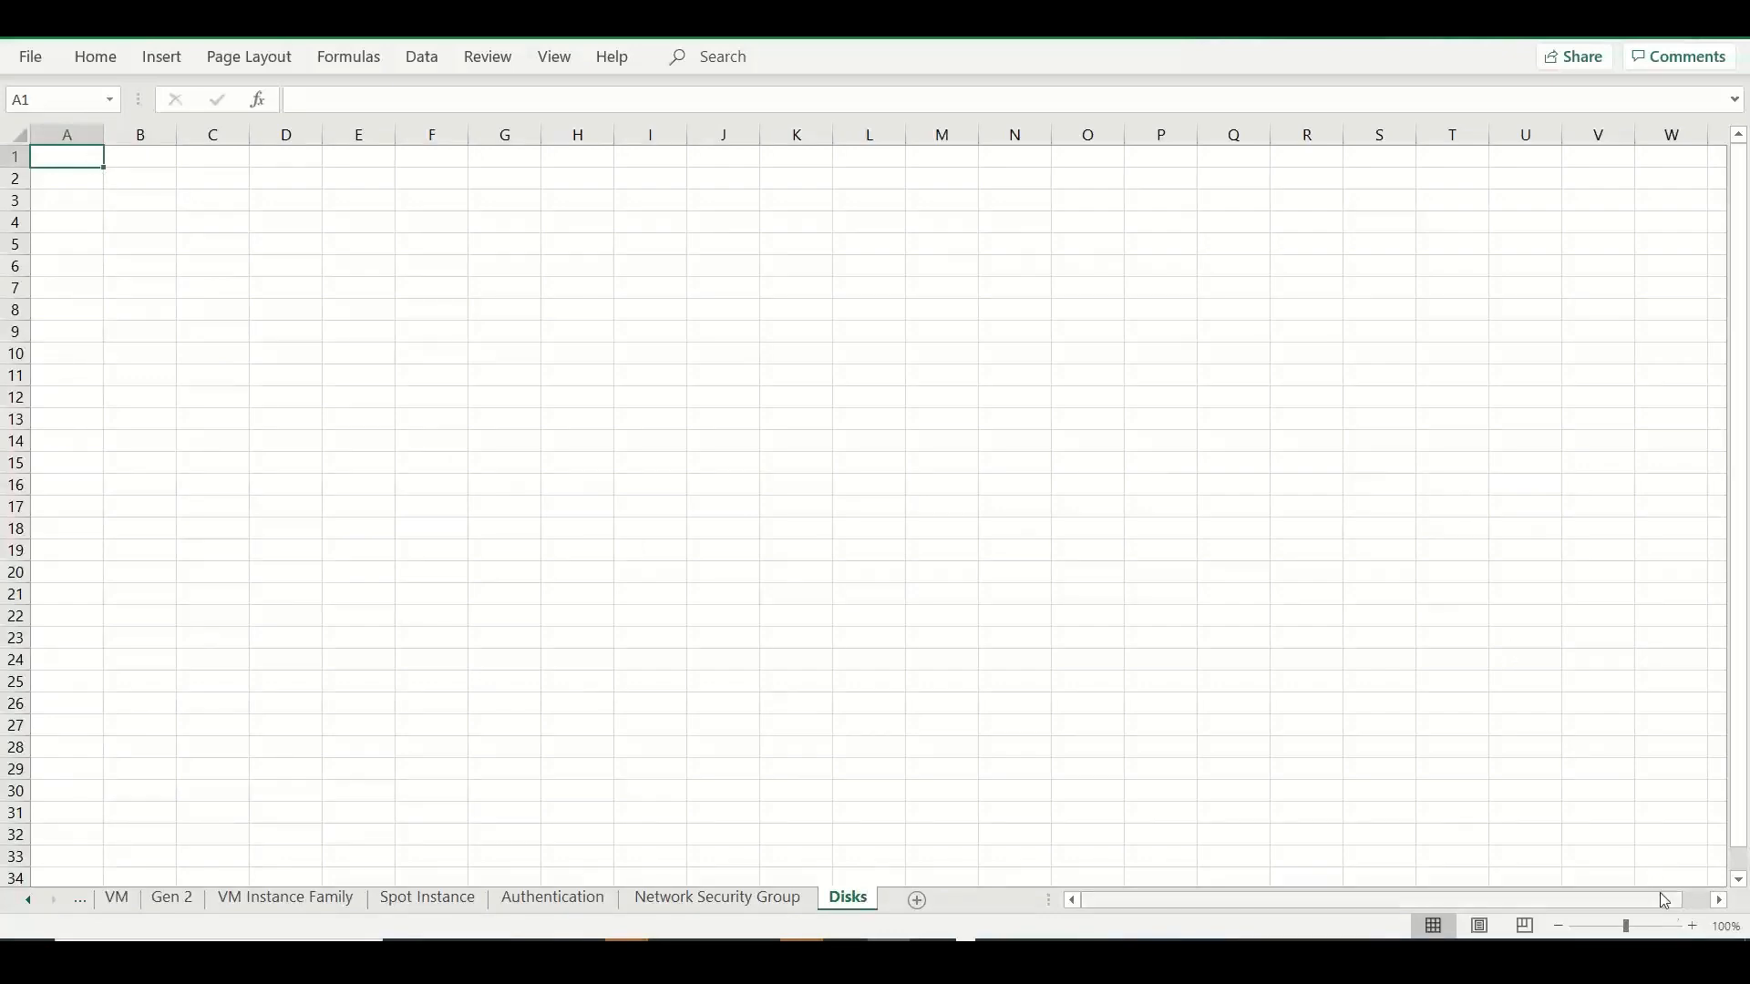
# Widen columns A and B of the empty Disks worksheet to about two and three times the default width.
pyautogui.click(1692, 927)
pyautogui.click(1693, 927)
pyautogui.click(1692, 927)
pyautogui.click(1693, 927)
pyautogui.click(1693, 927)
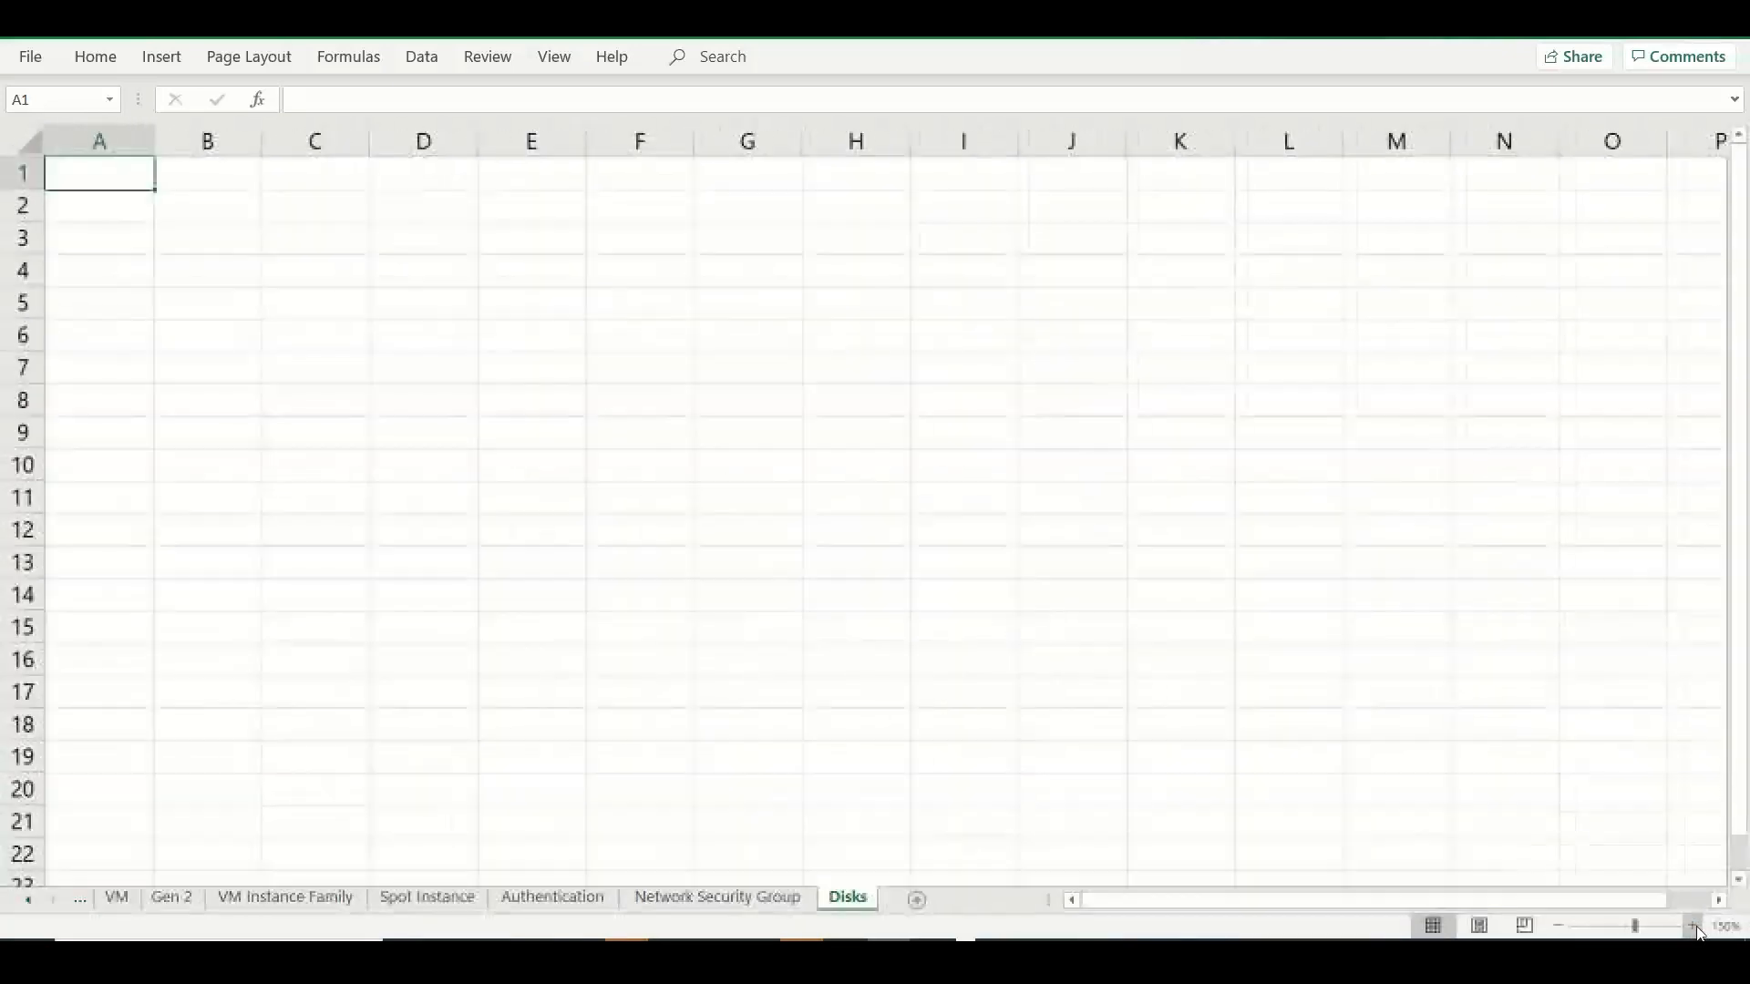
pyautogui.click(1693, 927)
pyautogui.click(1693, 927)
pyautogui.click(1693, 927)
pyautogui.click(1692, 927)
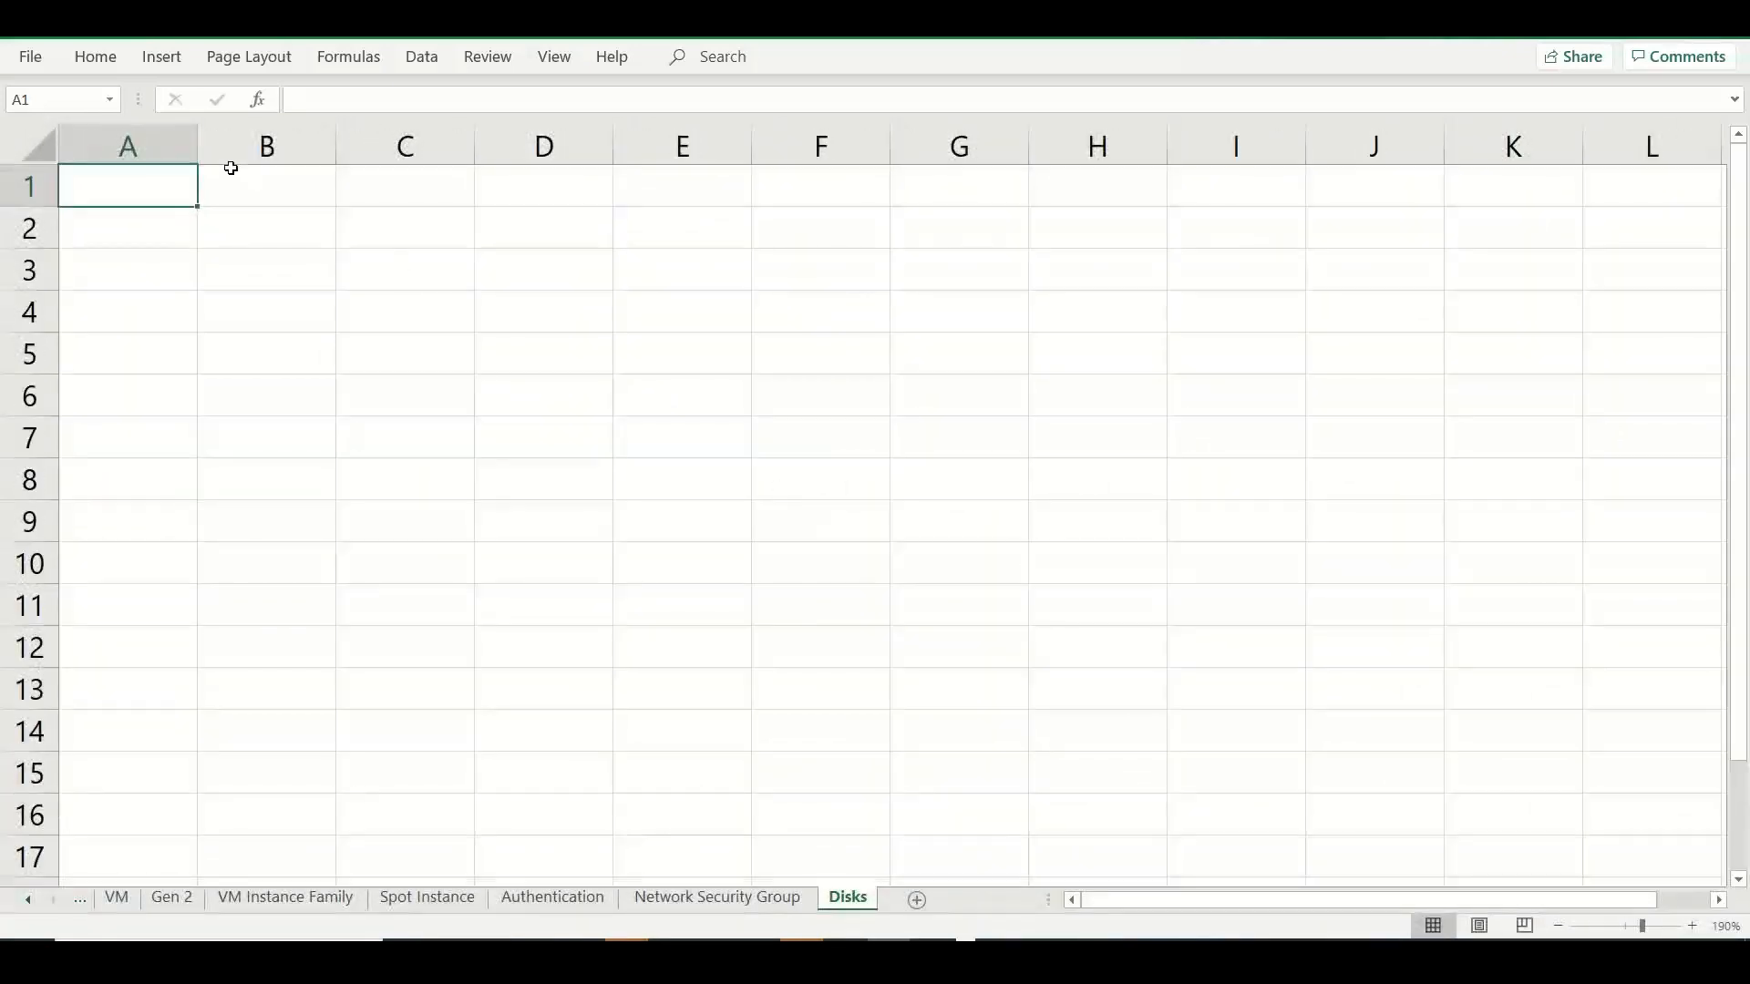
pyautogui.moveTo(204, 147); pyautogui.dragTo(377, 142)
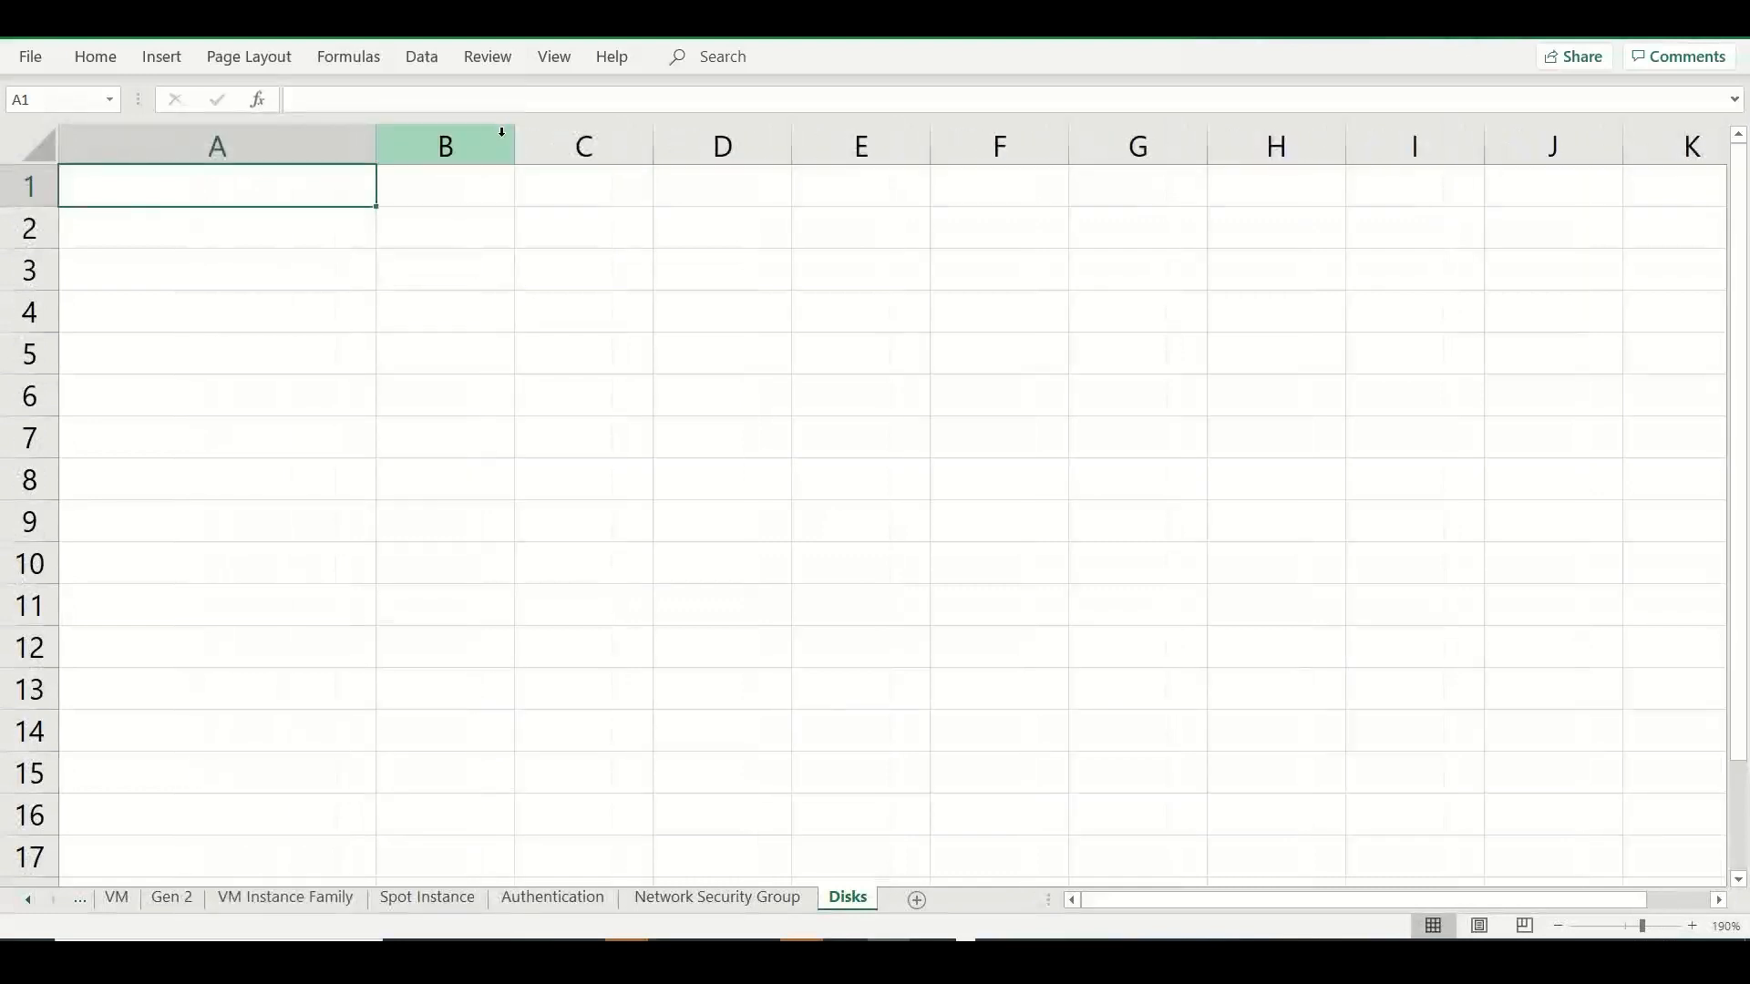
pyautogui.moveTo(512, 138); pyautogui.dragTo(776, 145)
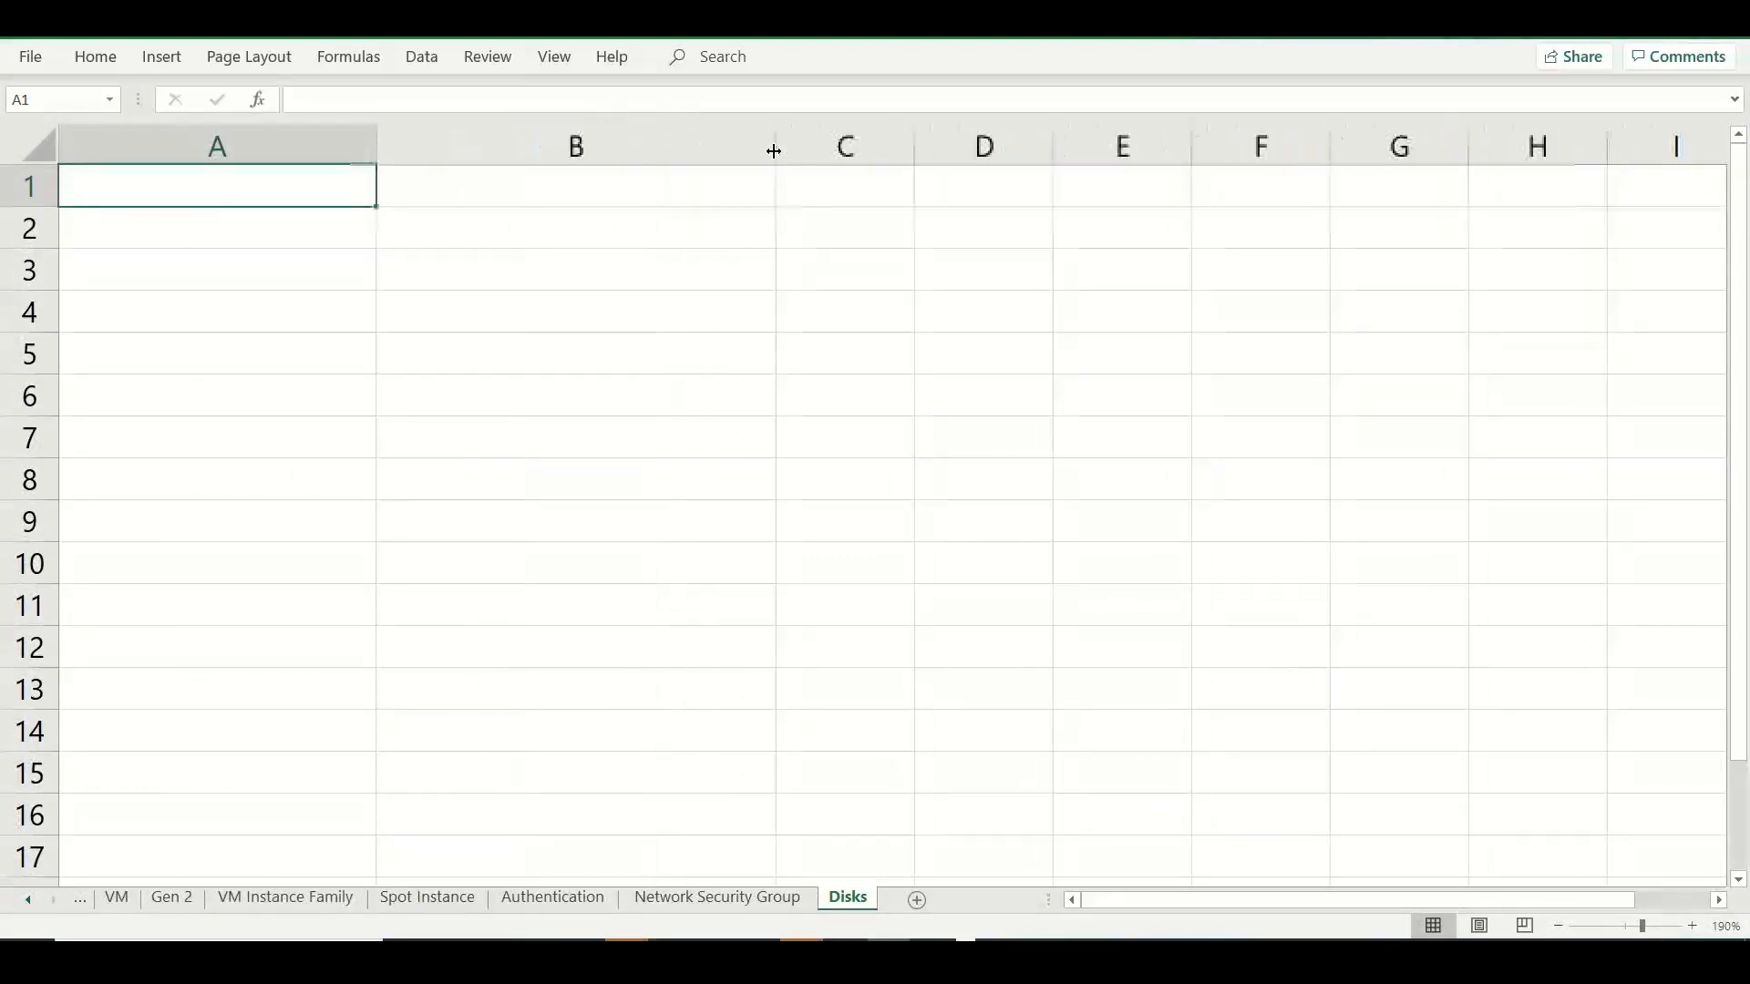
# Enter "Physical server" in cell B2 and "Physical disk" in cell C2.
pyautogui.click(425, 227)
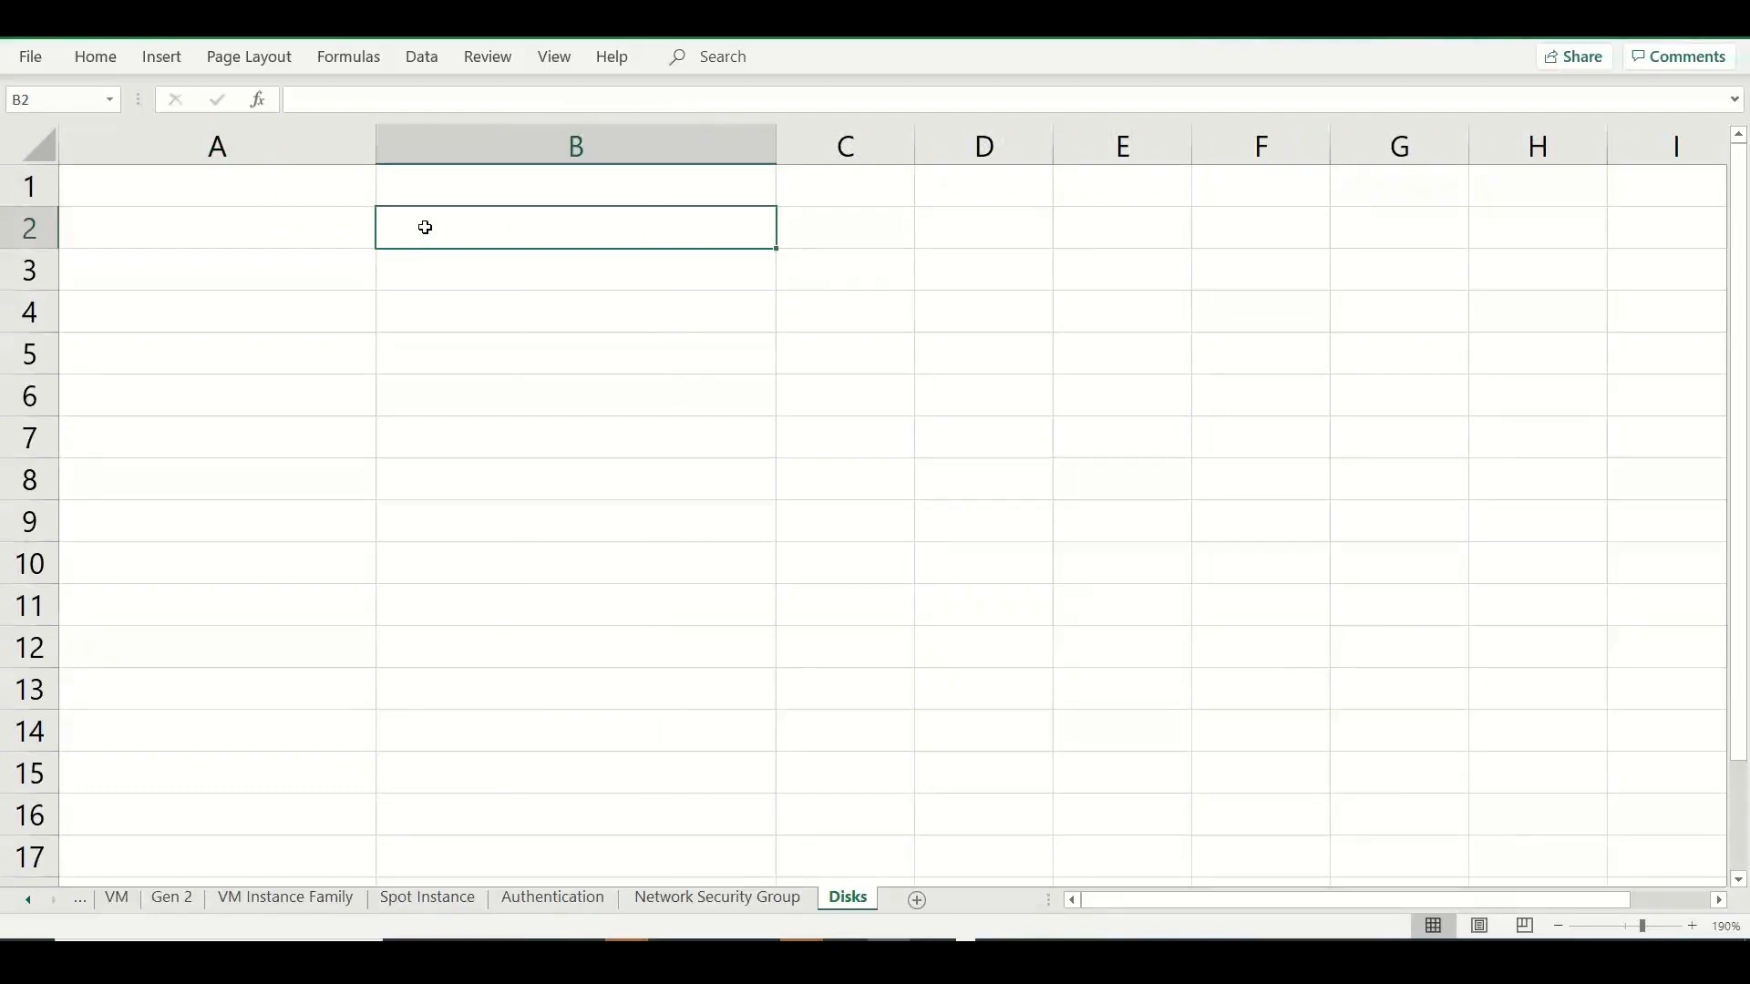
pyautogui.write('Physial')
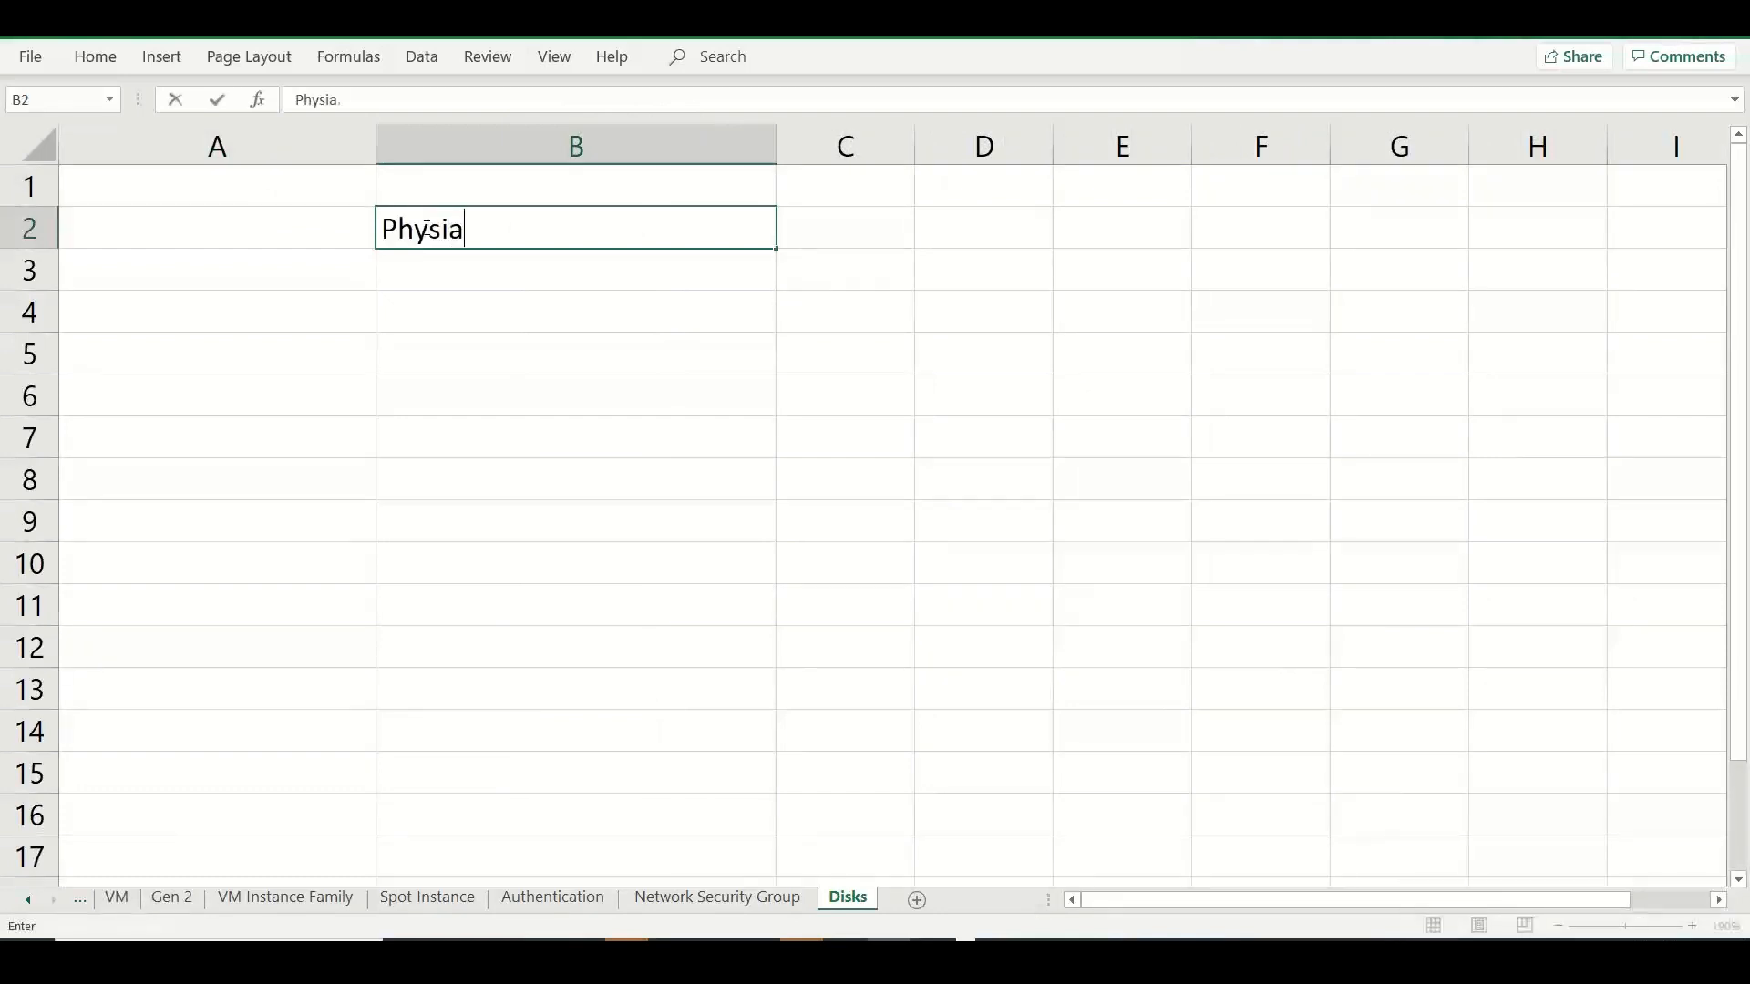
pyautogui.press('BackSpace')
pyautogui.press('BackSpace')
pyautogui.write('cal server')
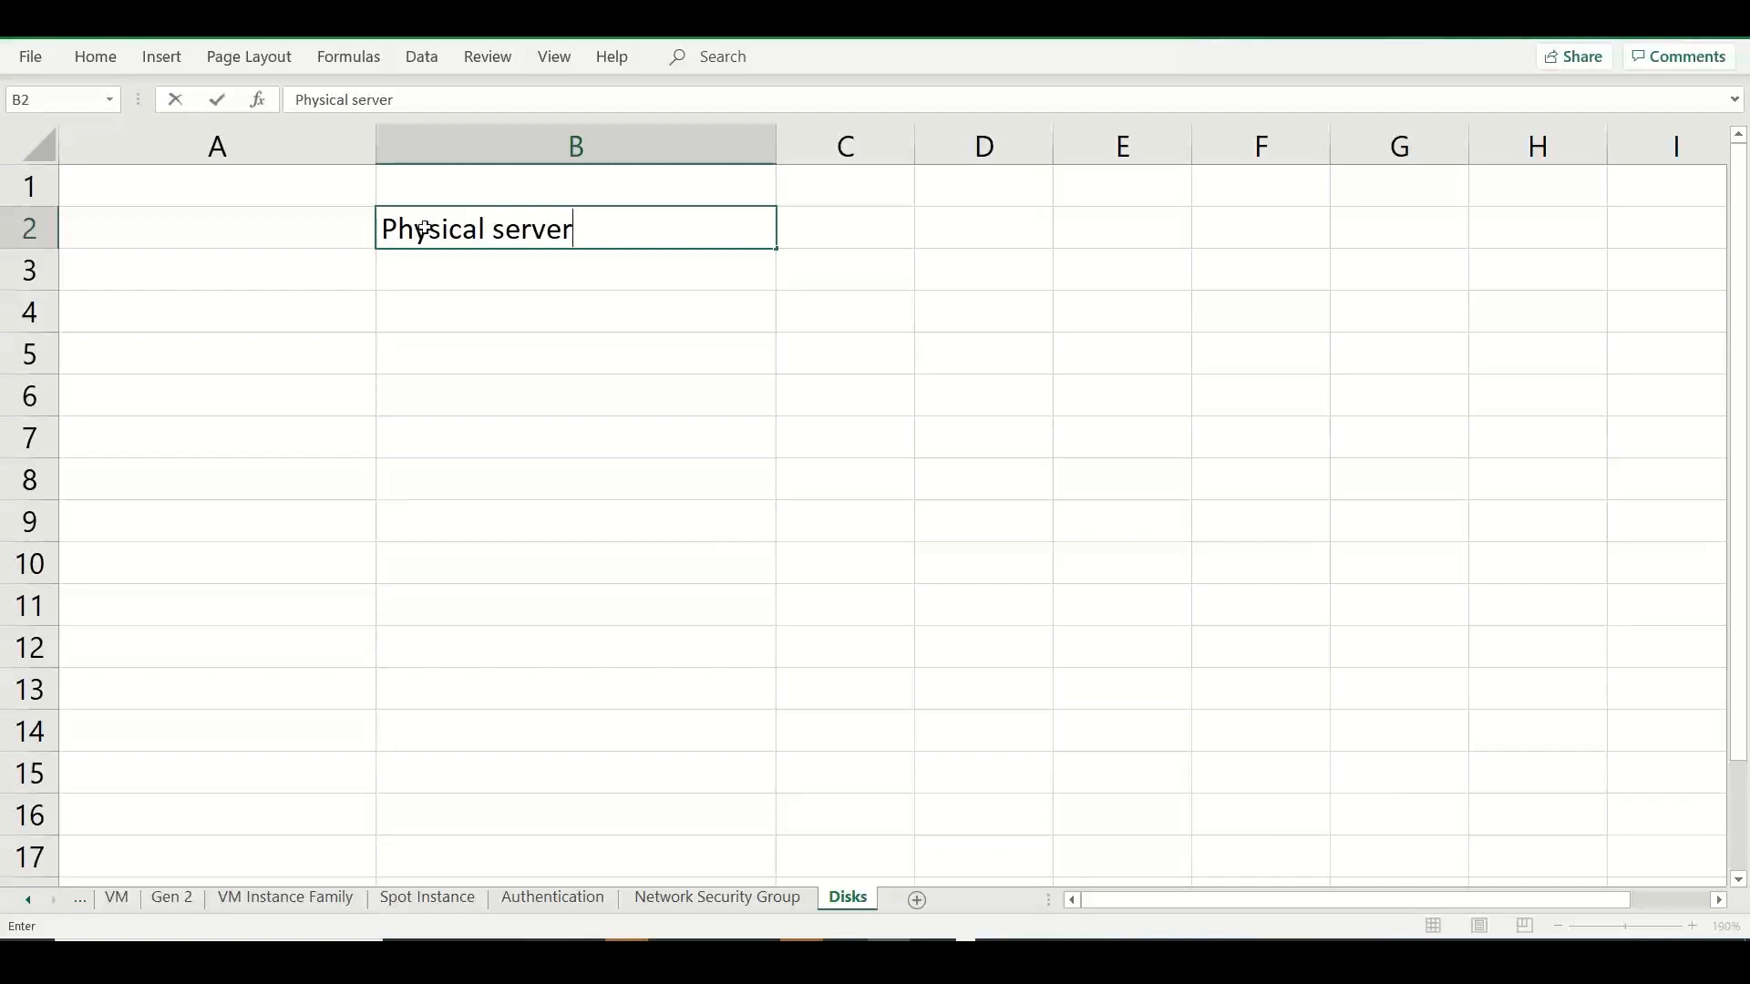
pyautogui.press('Tab')
pyautogui.write('Physical')
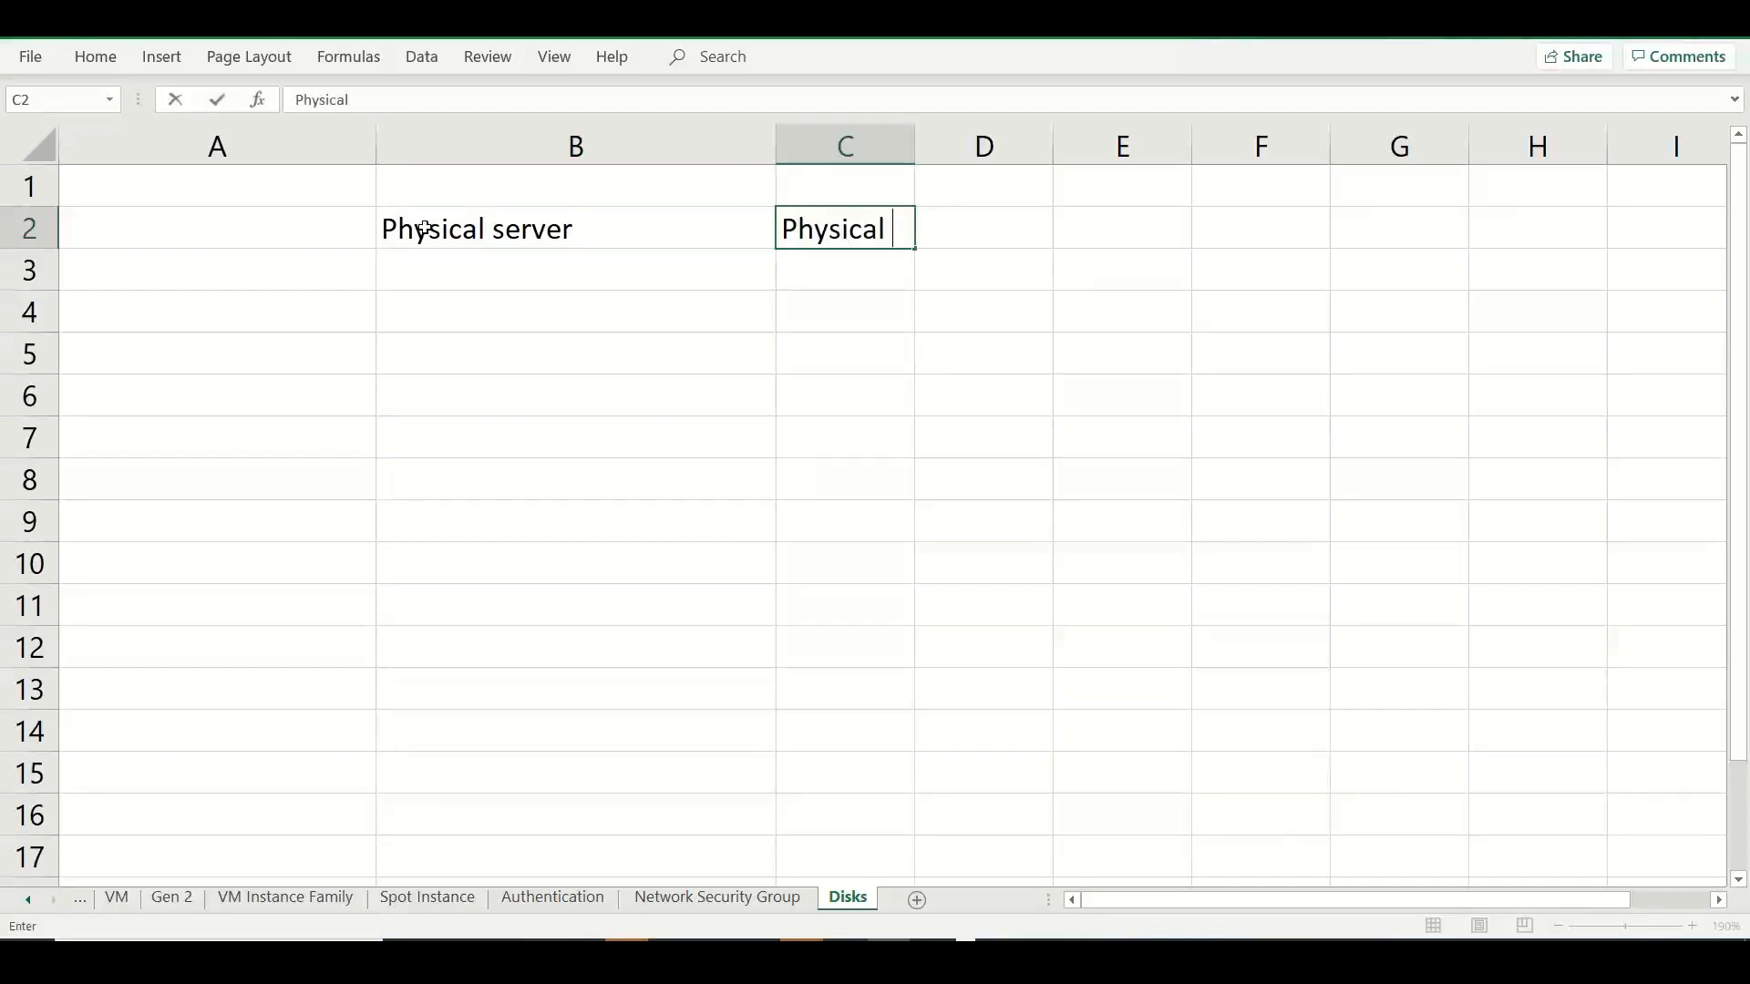
pyautogui.write(' disk')
# Enter "Virtual Server" in cell B3 and "Virtual Disk - VHD / VHDx" in cell C3.
pyautogui.click(426, 273)
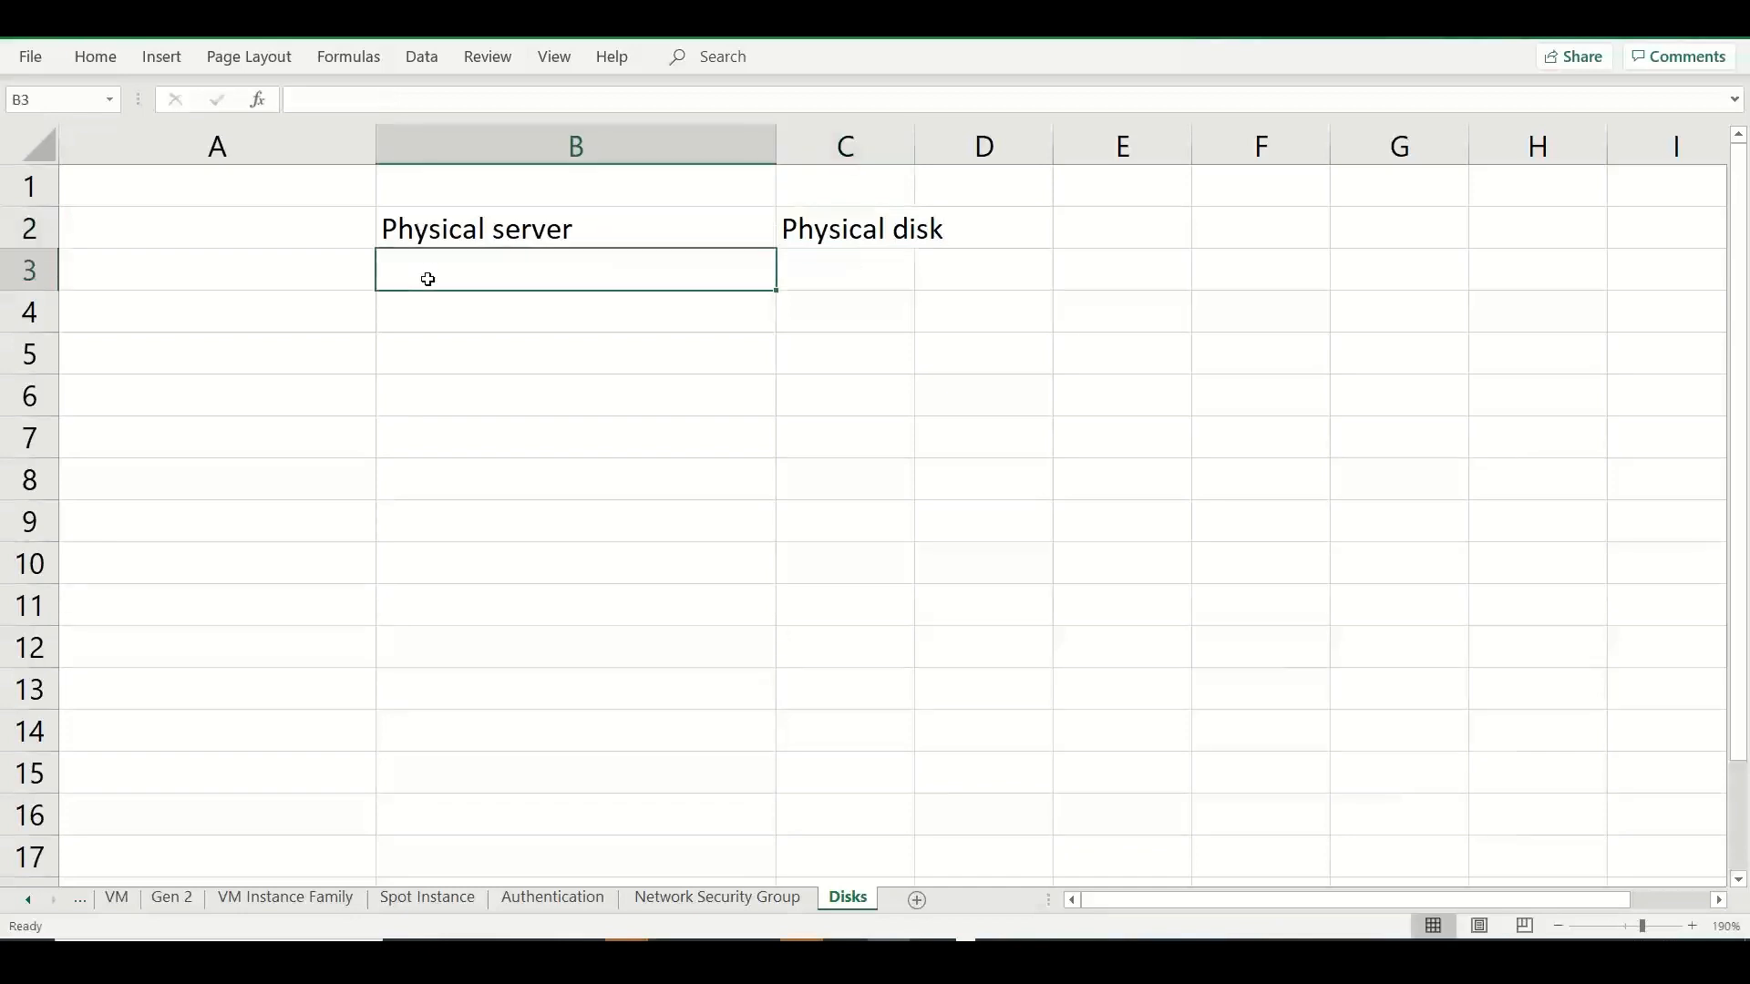
pyautogui.write('Virtu')
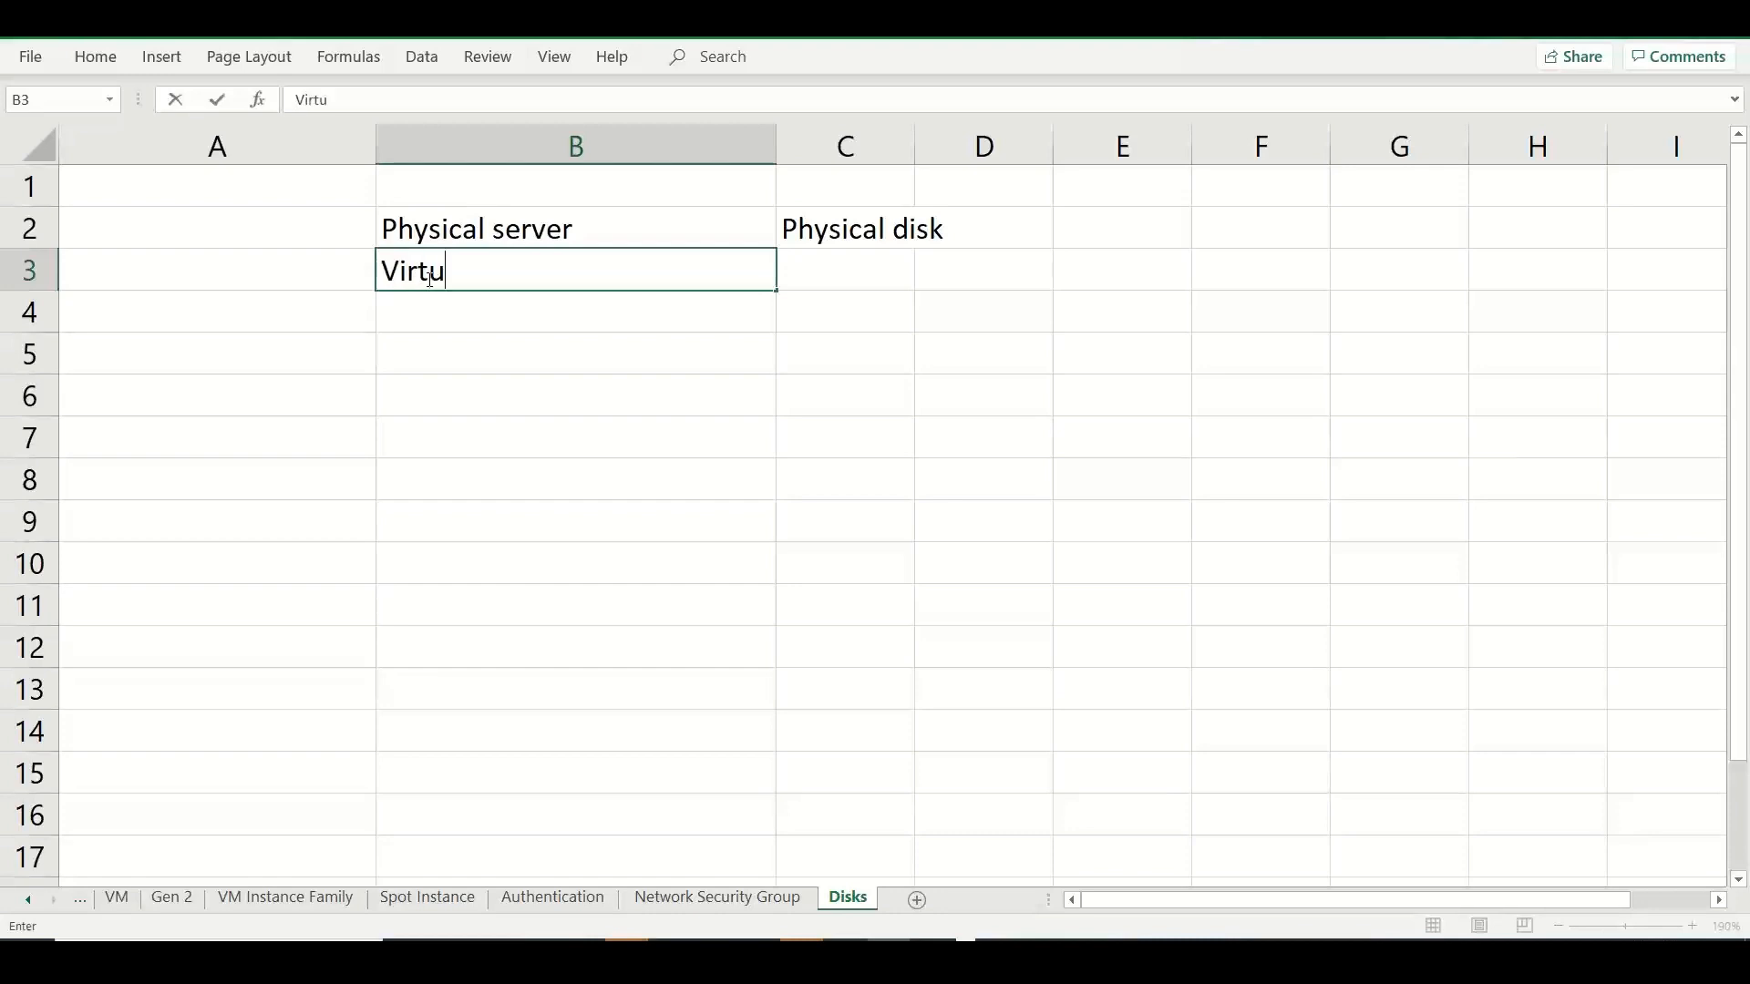
pyautogui.write('al Server')
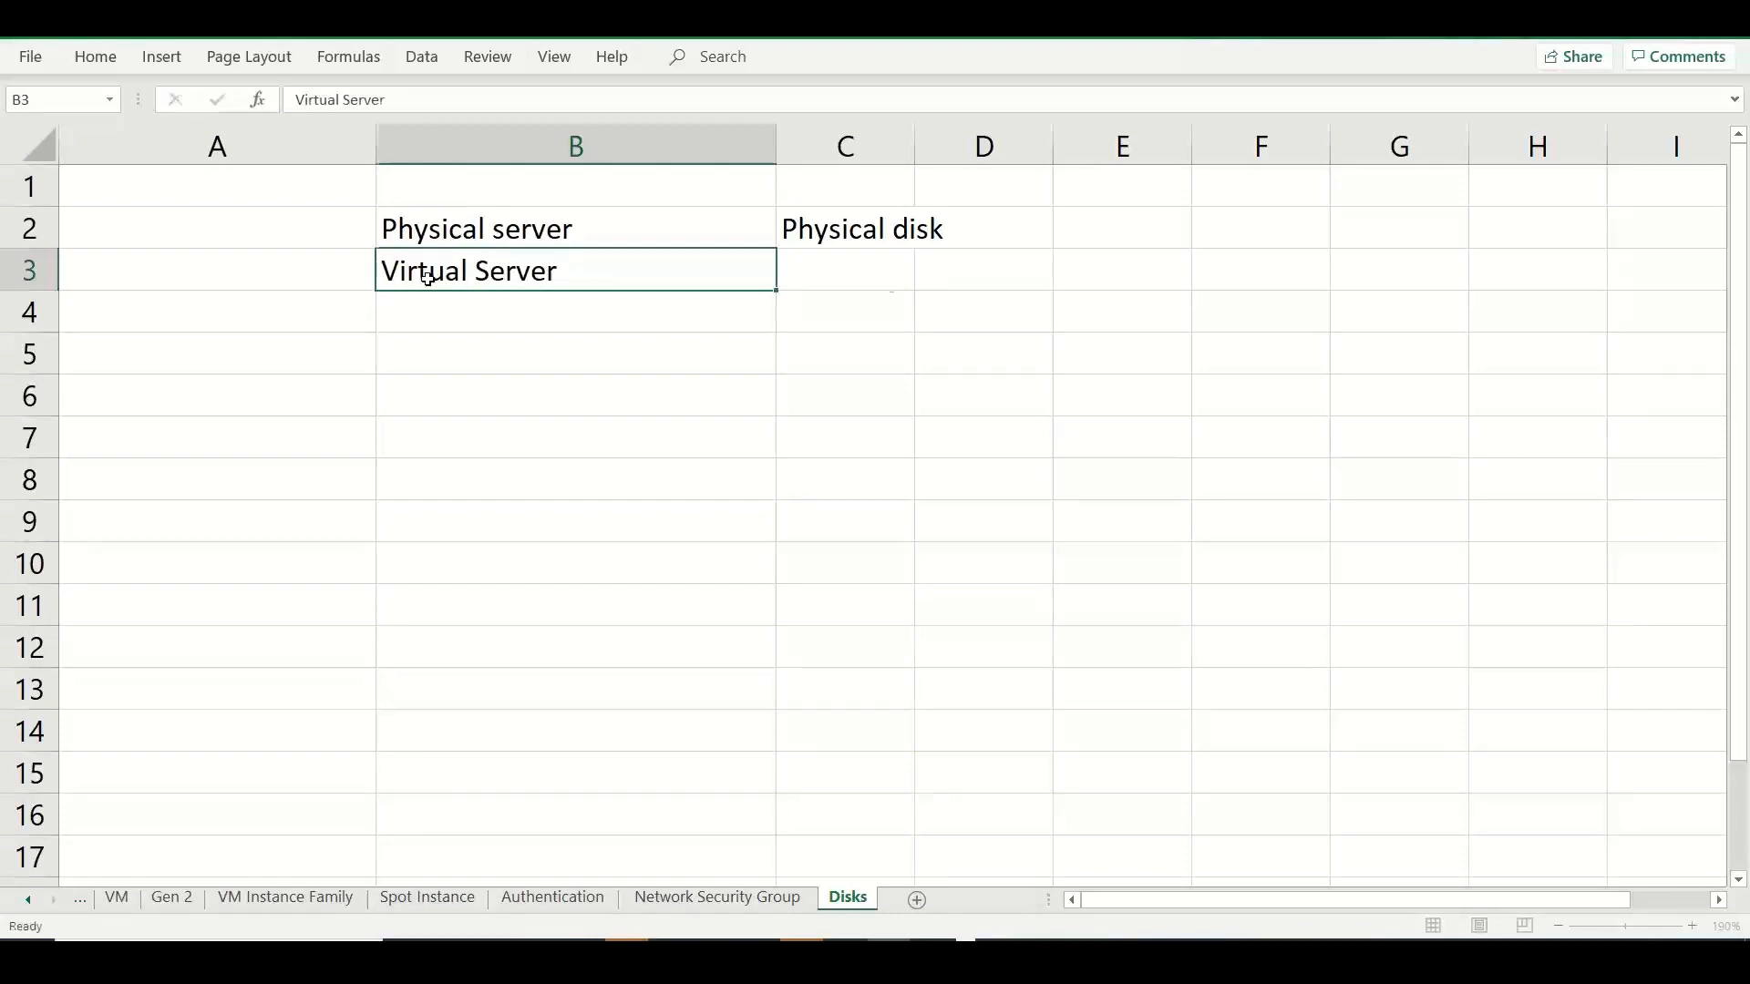
pyautogui.press('Tab')
pyautogui.write('Virtual Dis')
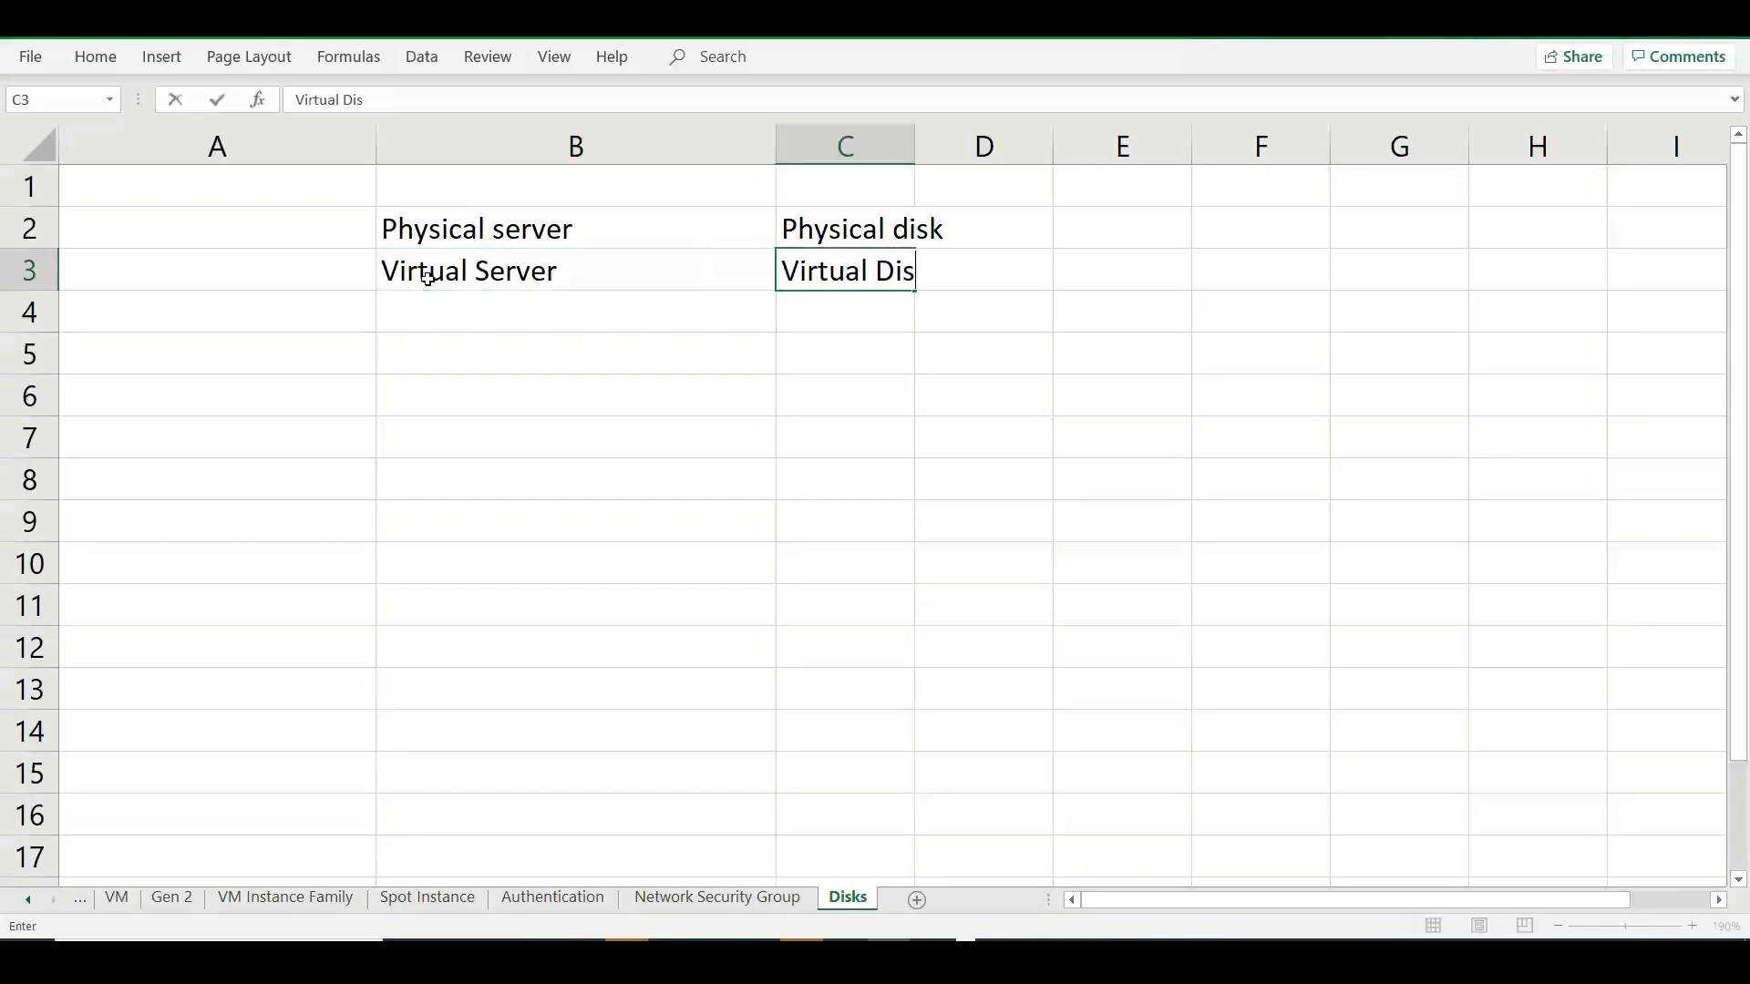
pyautogui.write('k - VHD / VHDx')
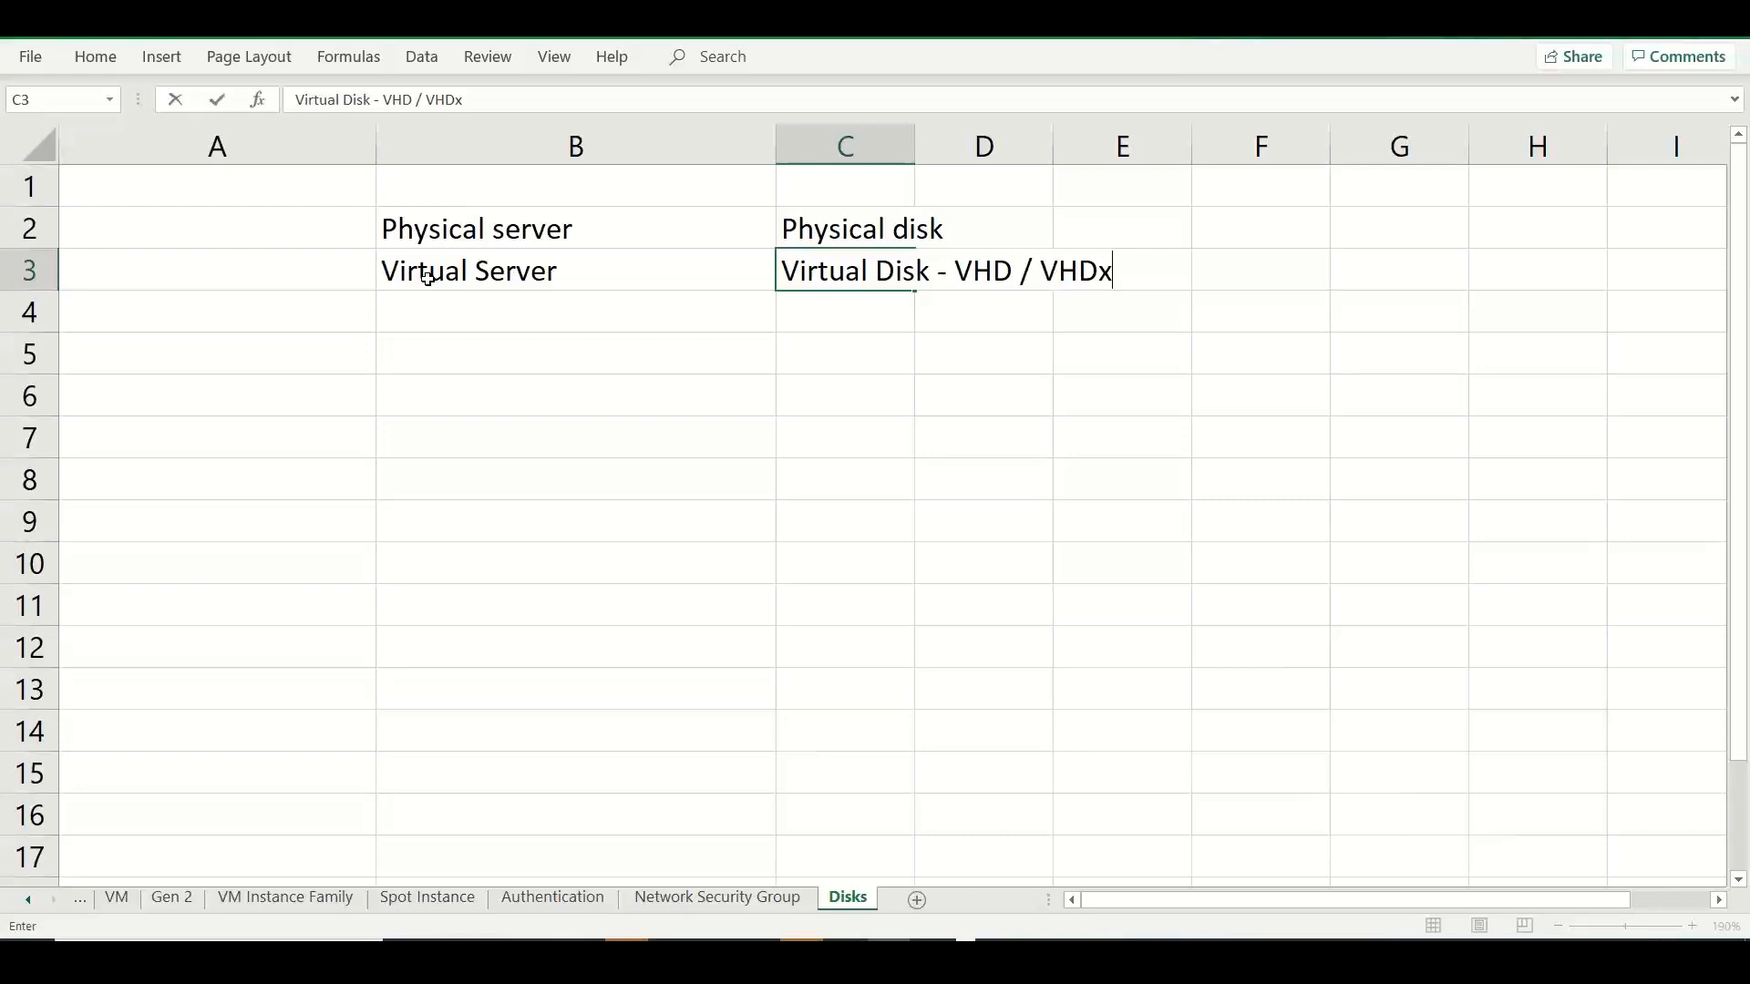
# Enter "MS Azure provides a variety of disk storage options" in cell A5.
pyautogui.click(245, 360)
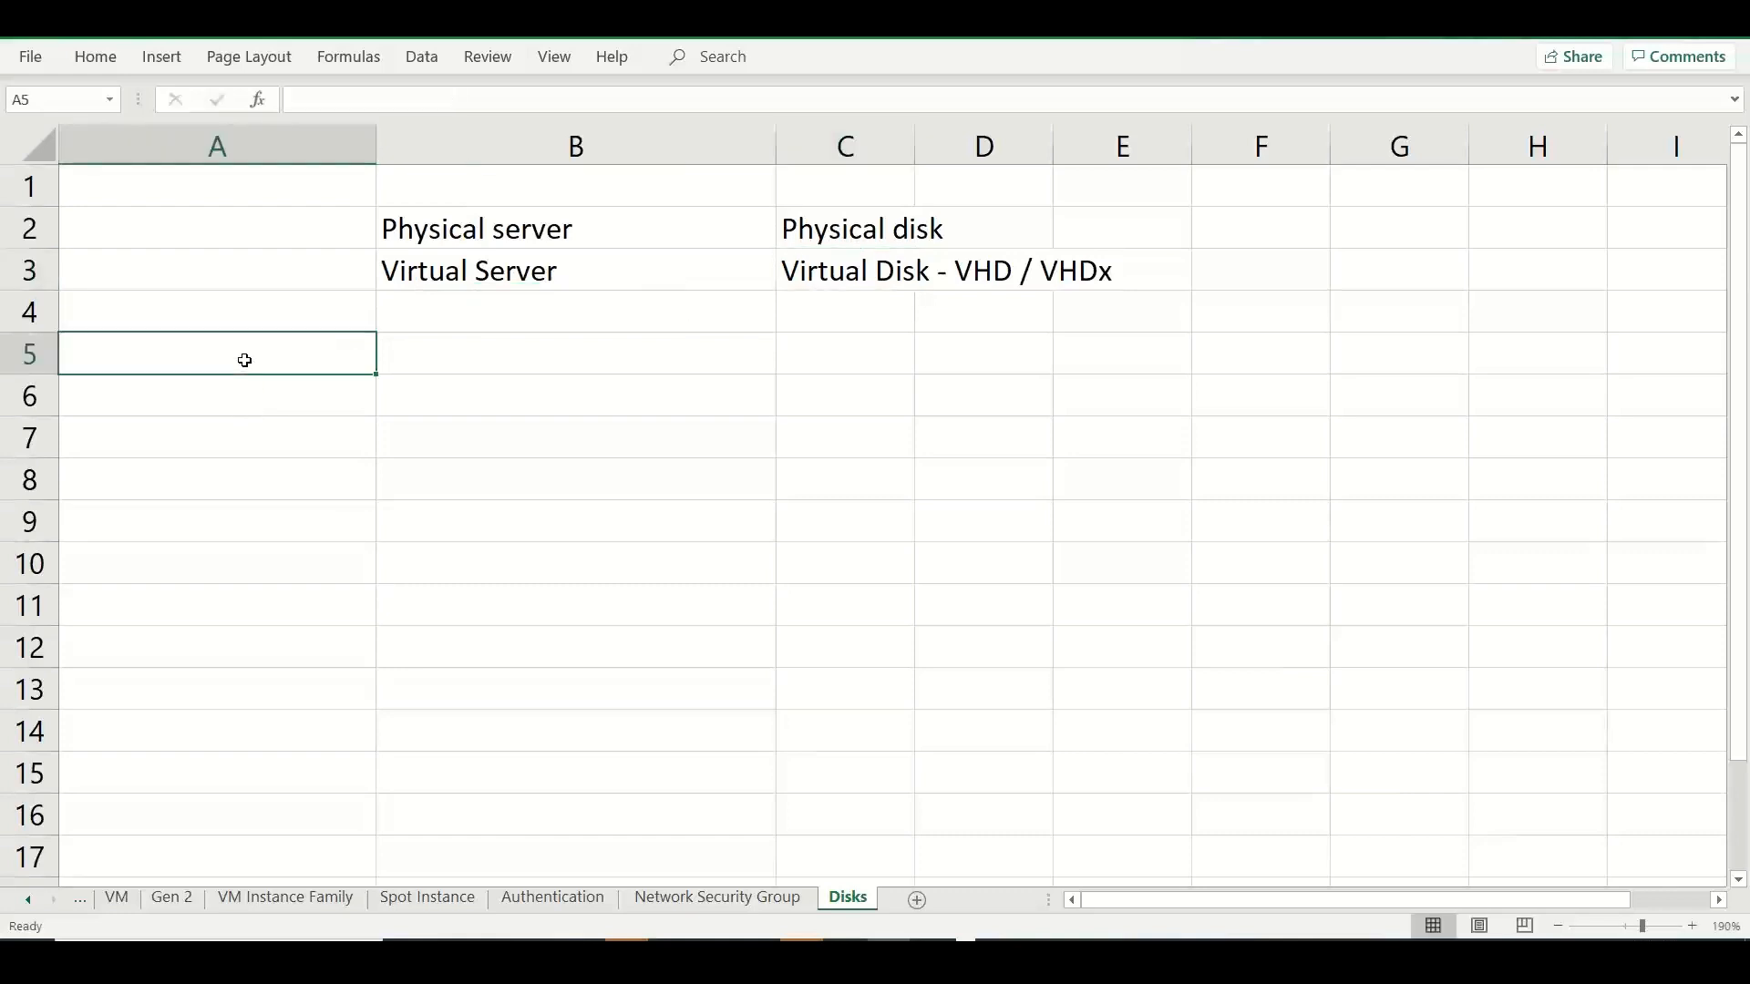
pyautogui.doubleClick(245, 360)
pyautogui.write('zu')
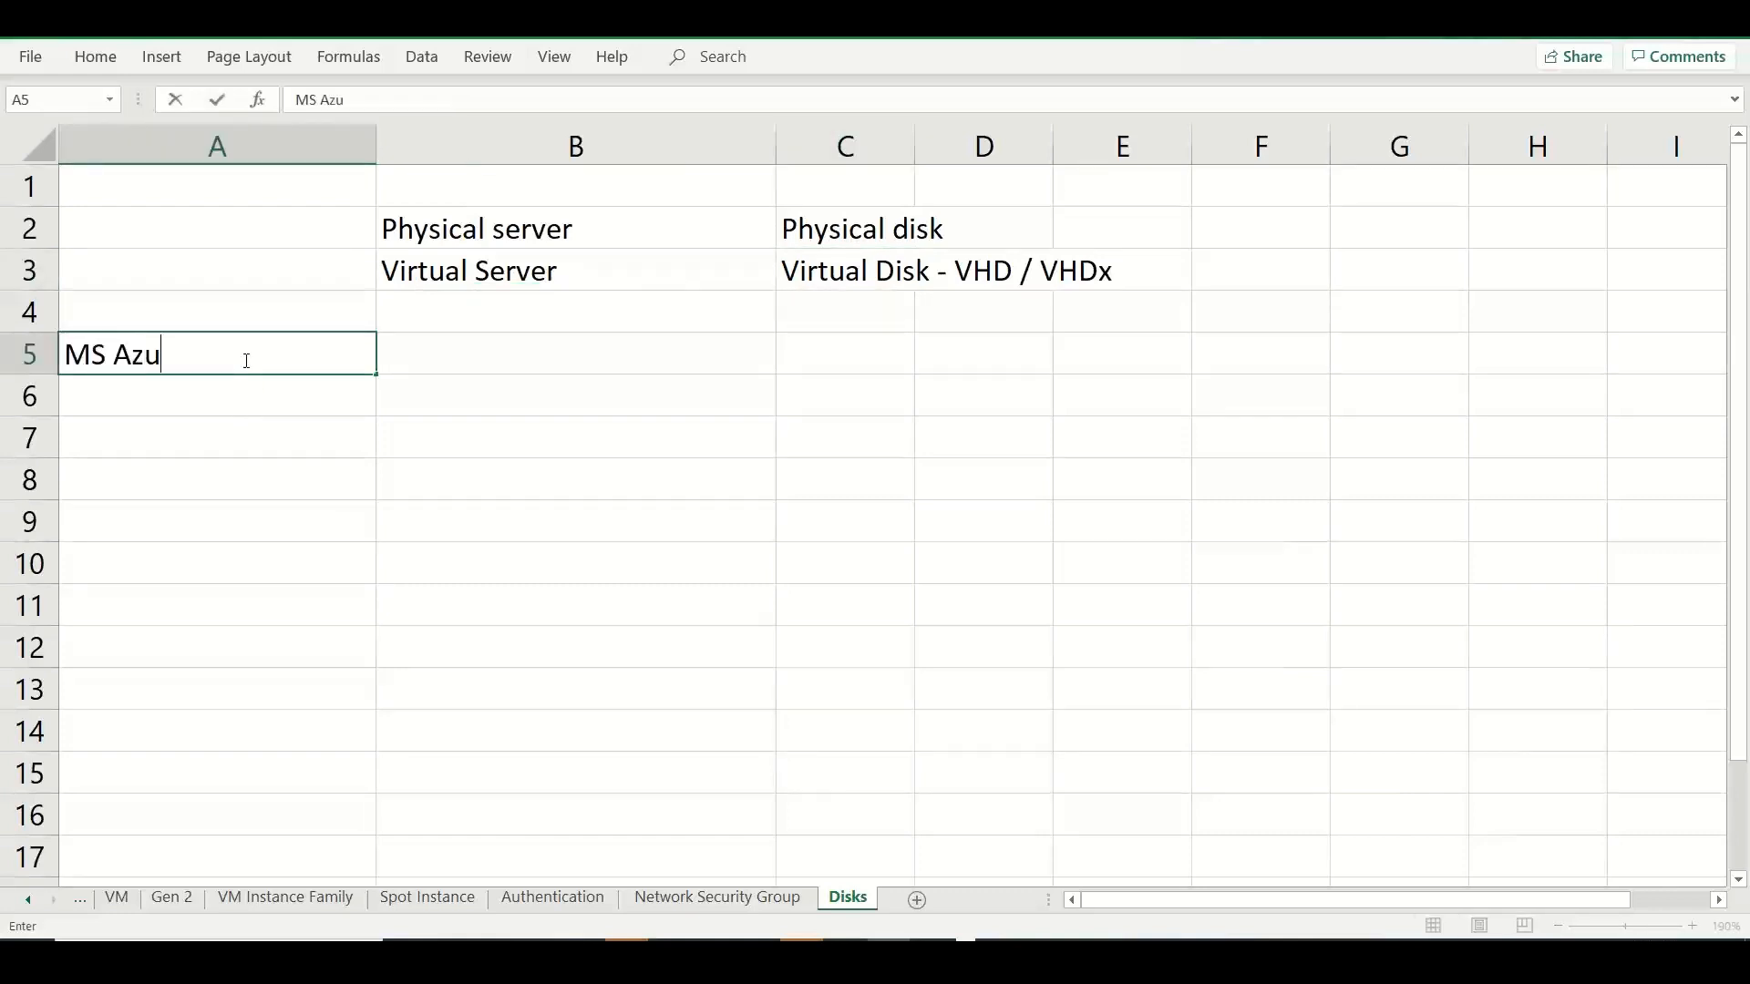
pyautogui.write('re provides a varitey')
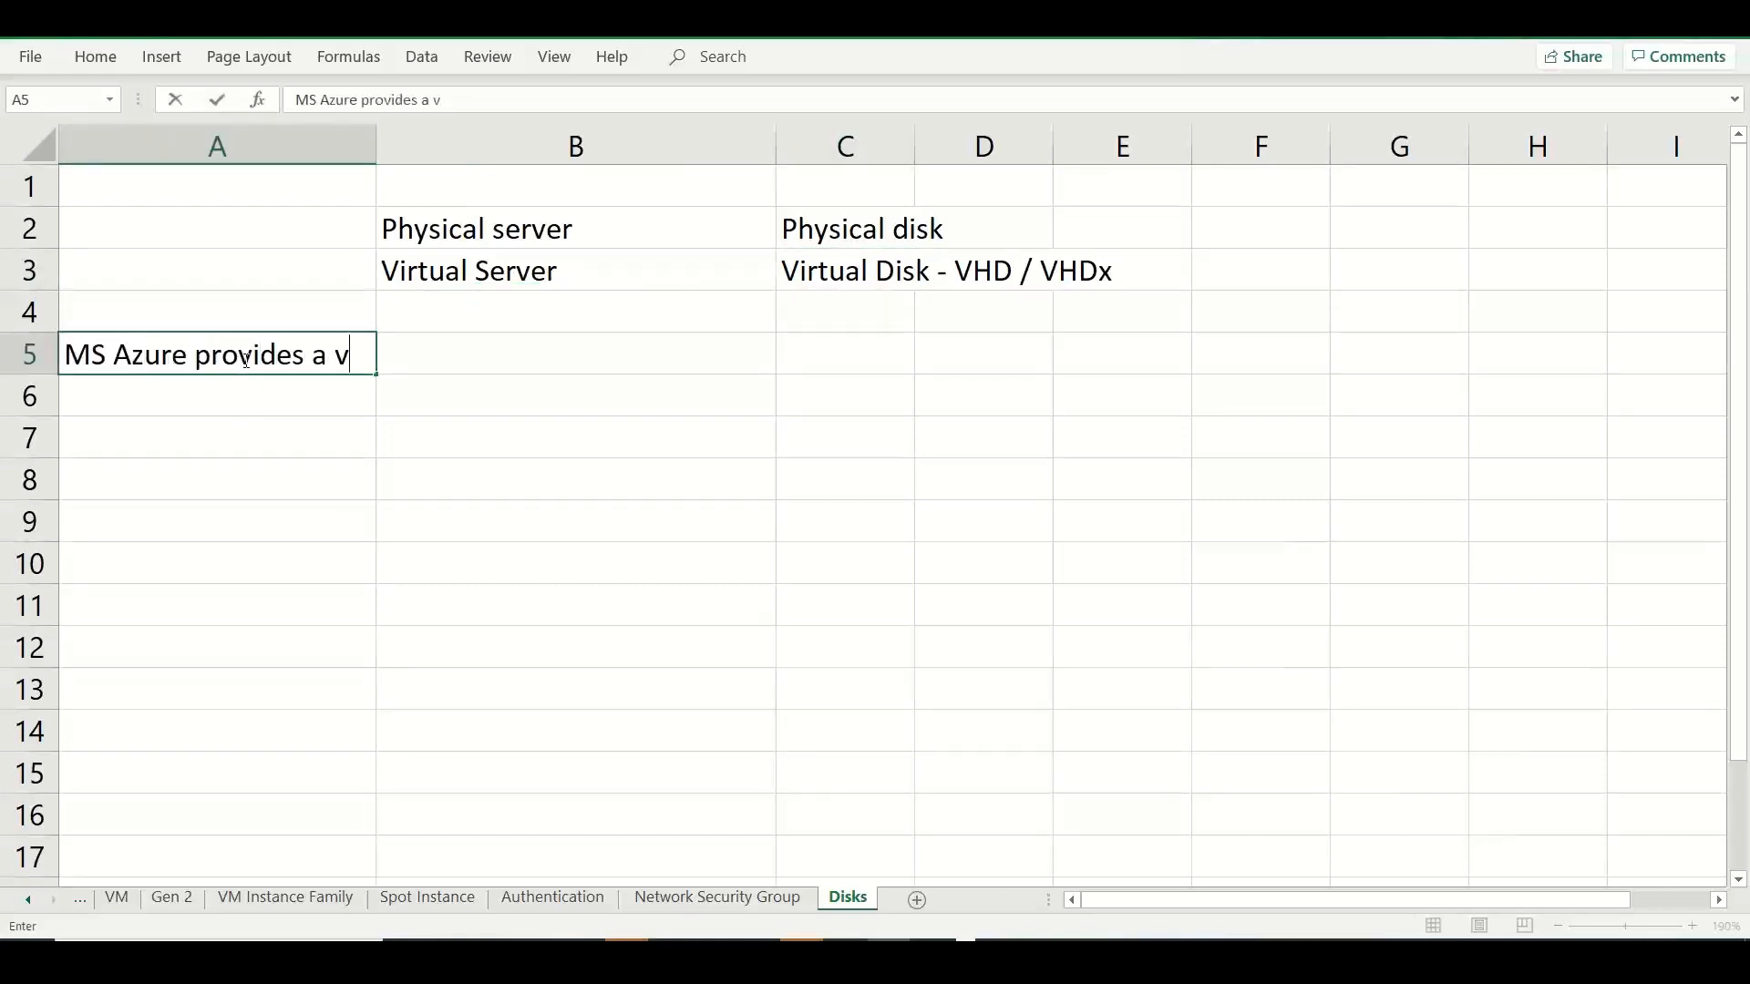
pyautogui.press('BackSpace')
pyautogui.press('BackSpace')
pyautogui.press('BackSpace')
pyautogui.write('ety of disk storage options')
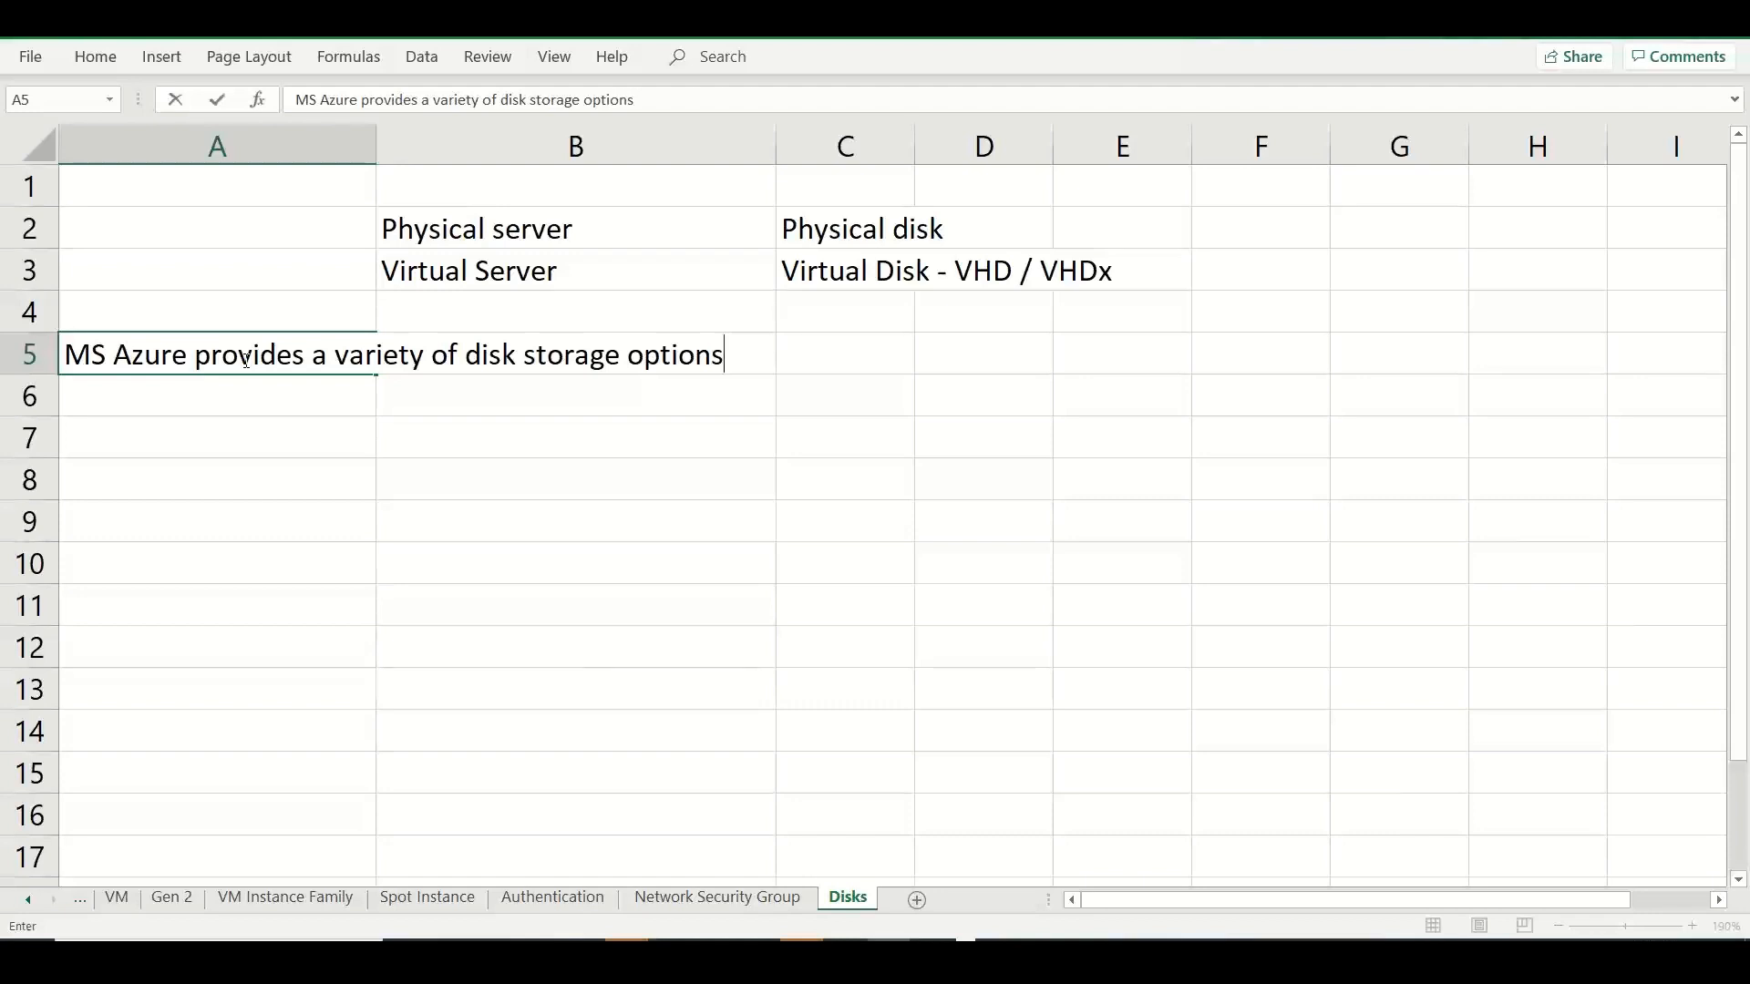
# Switch to Chrome and search Google for "magnetic vs flash drive" in a new tab.
pyautogui.hotkey('alt', 'Tab')
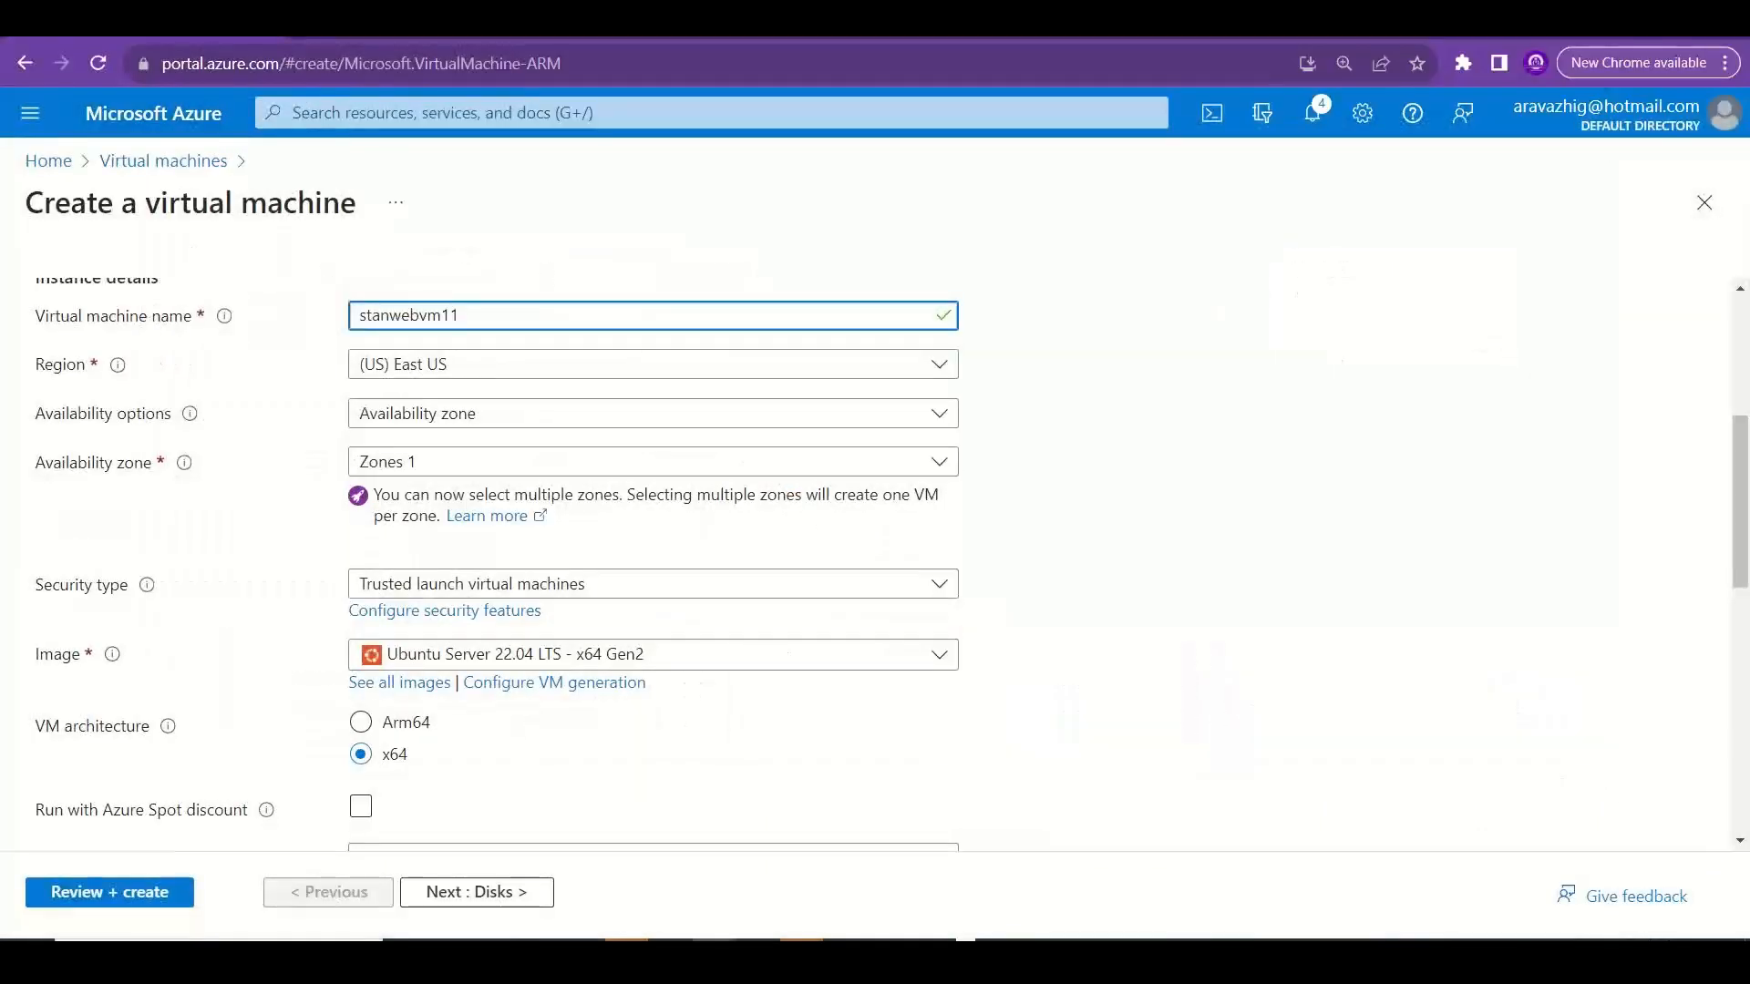
pyautogui.click(319, 37)
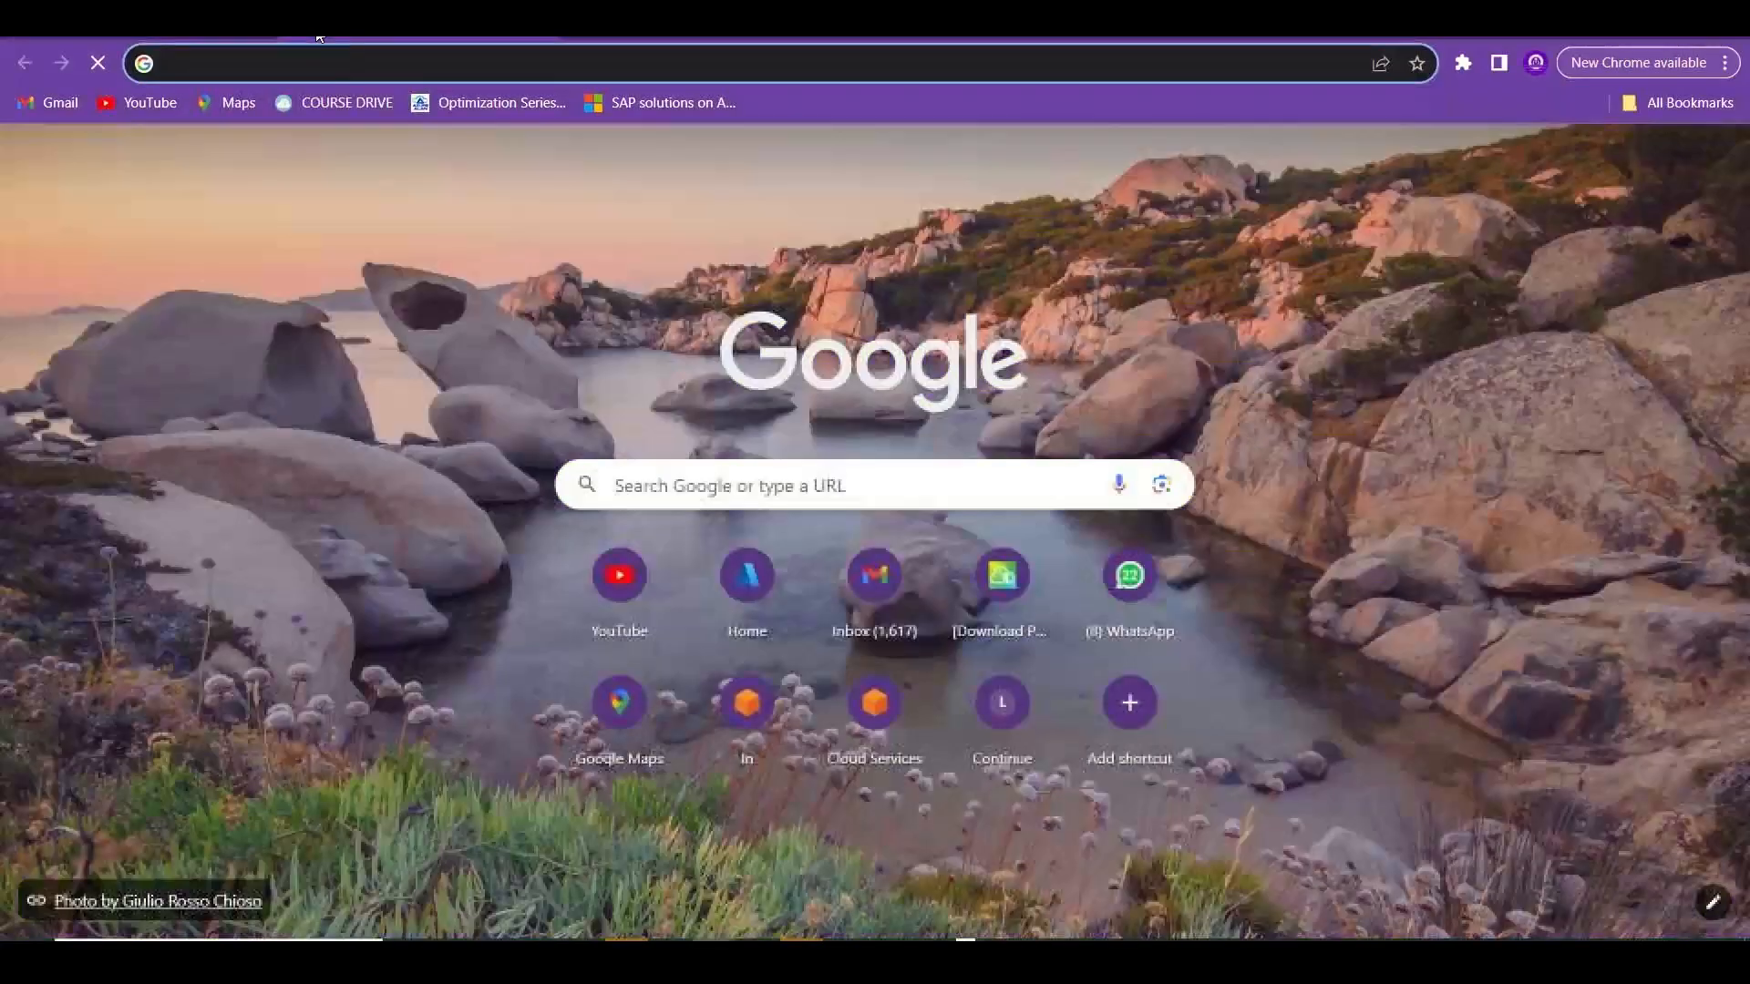
pyautogui.write('mae')
pyautogui.press('BackSpace')
pyautogui.write('gentic')
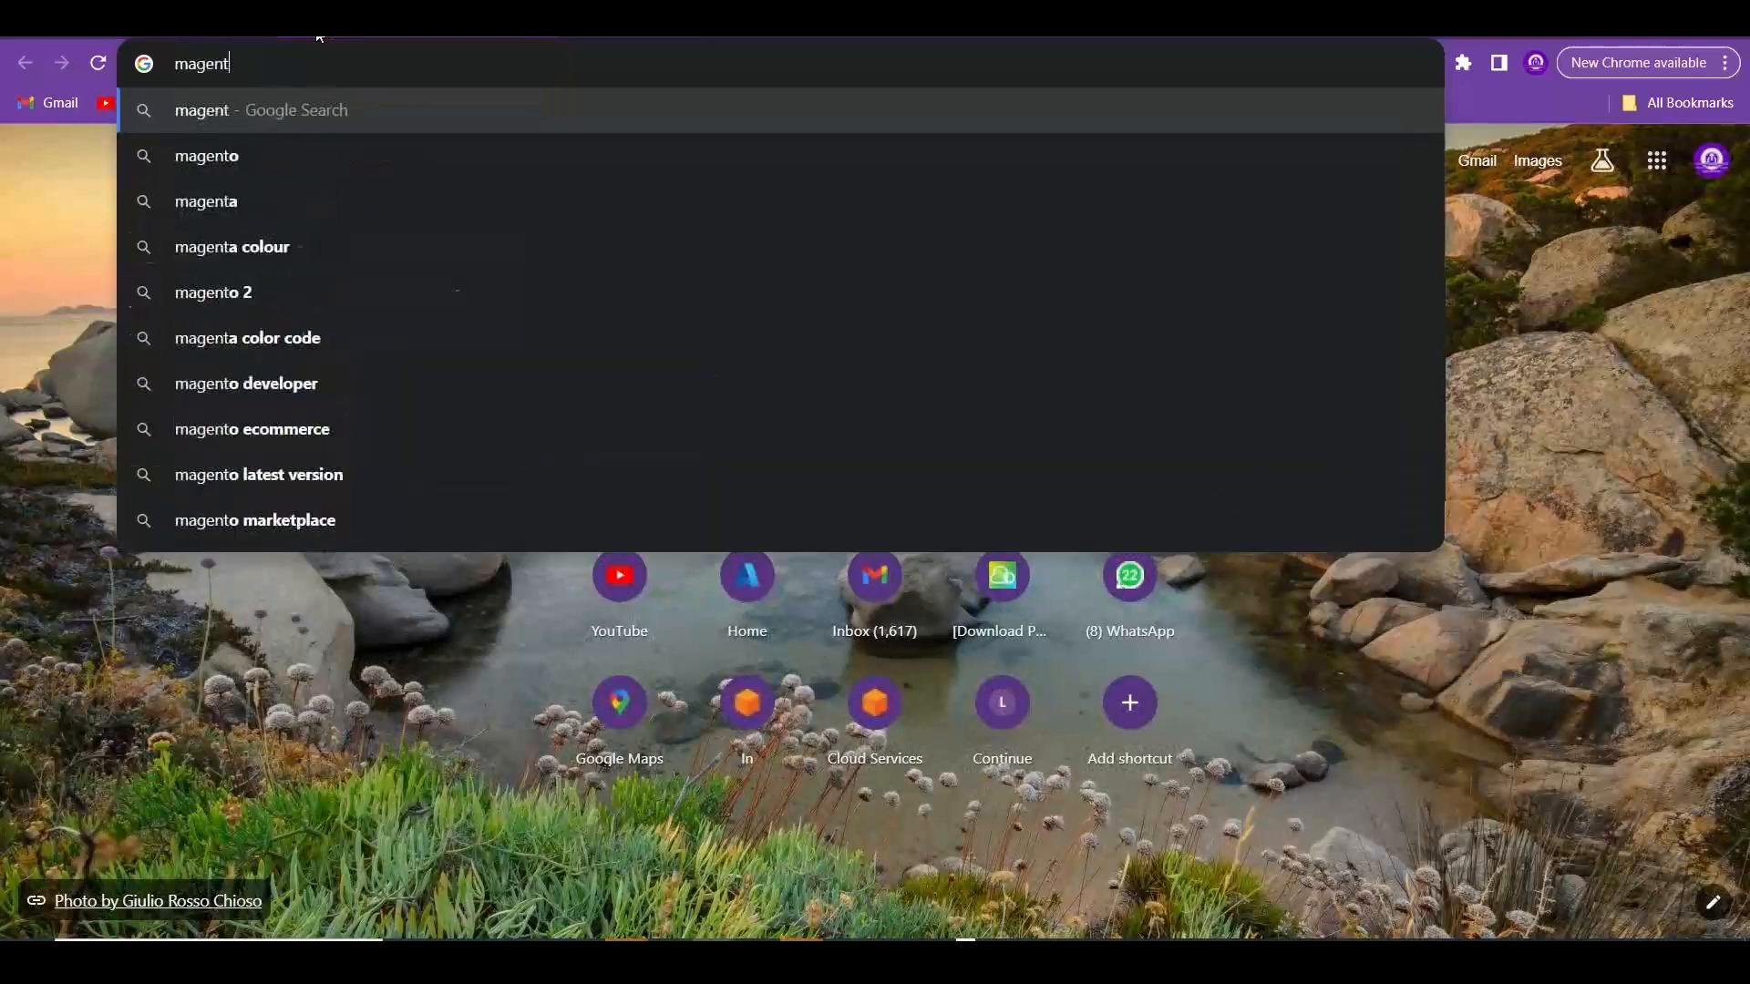
pyautogui.press('BackSpace')
pyautogui.press('BackSpace')
pyautogui.press('BackSpace')
pyautogui.press('BackSpace')
pyautogui.press('BackSpace')
pyautogui.press('BackSpace')
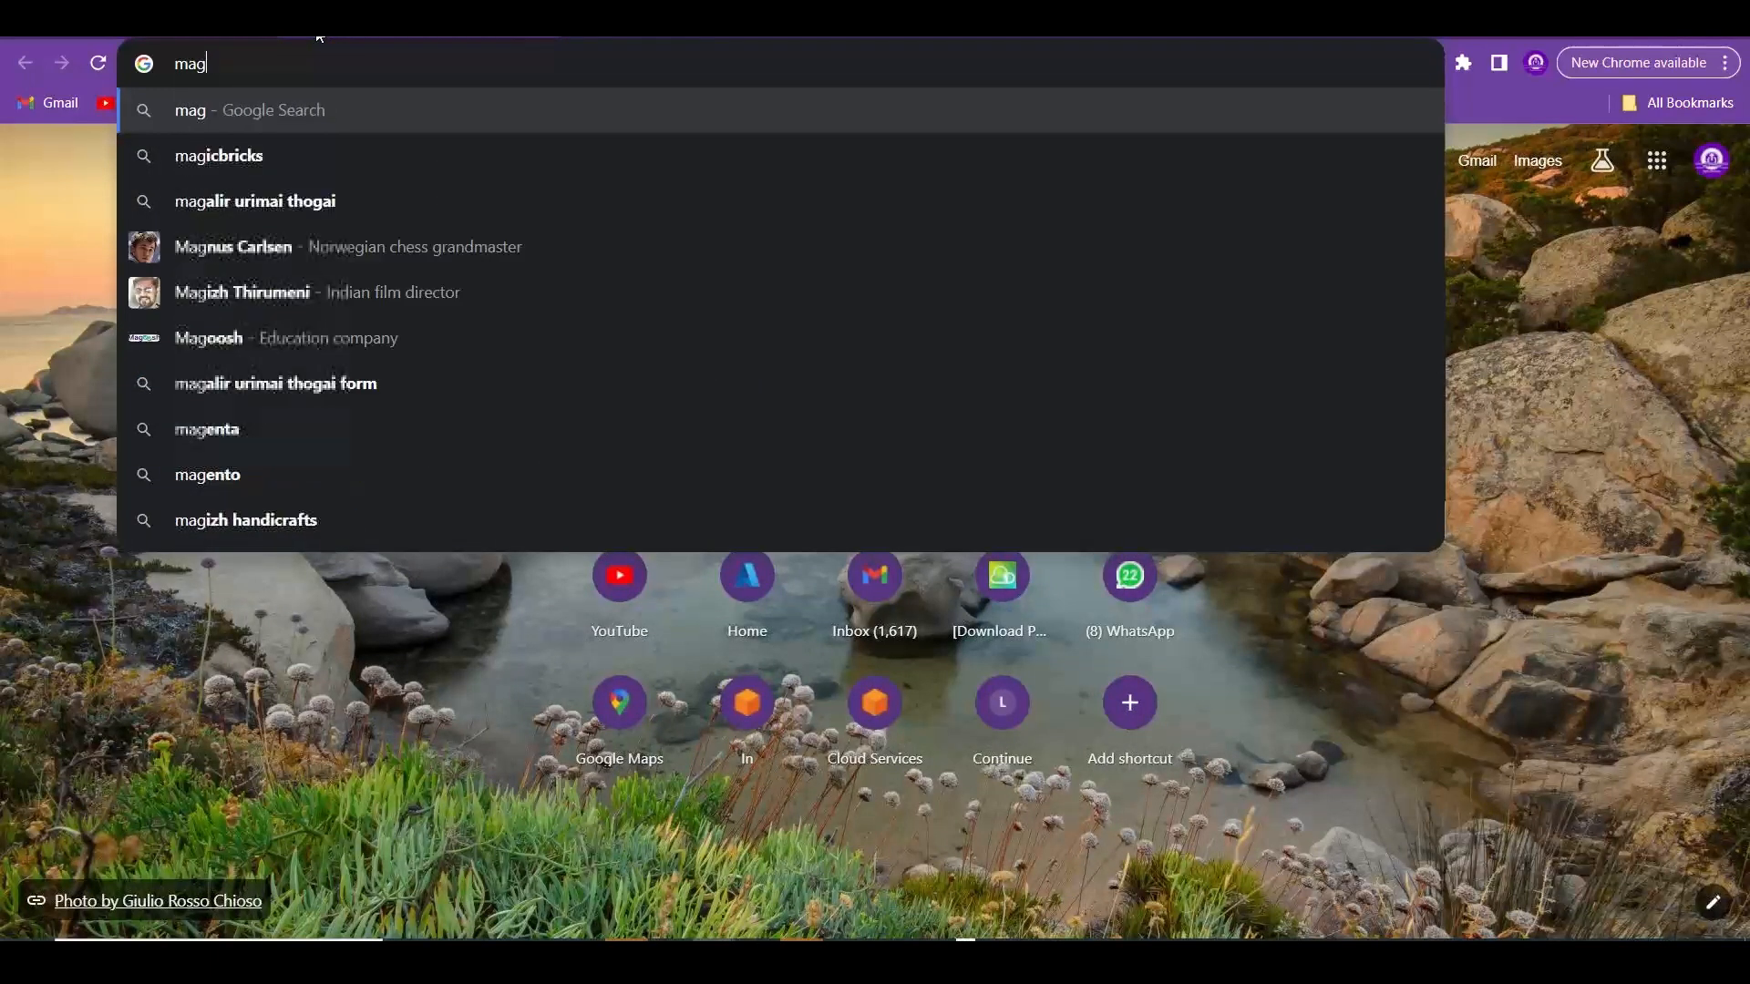
pyautogui.write('netic vs fl')
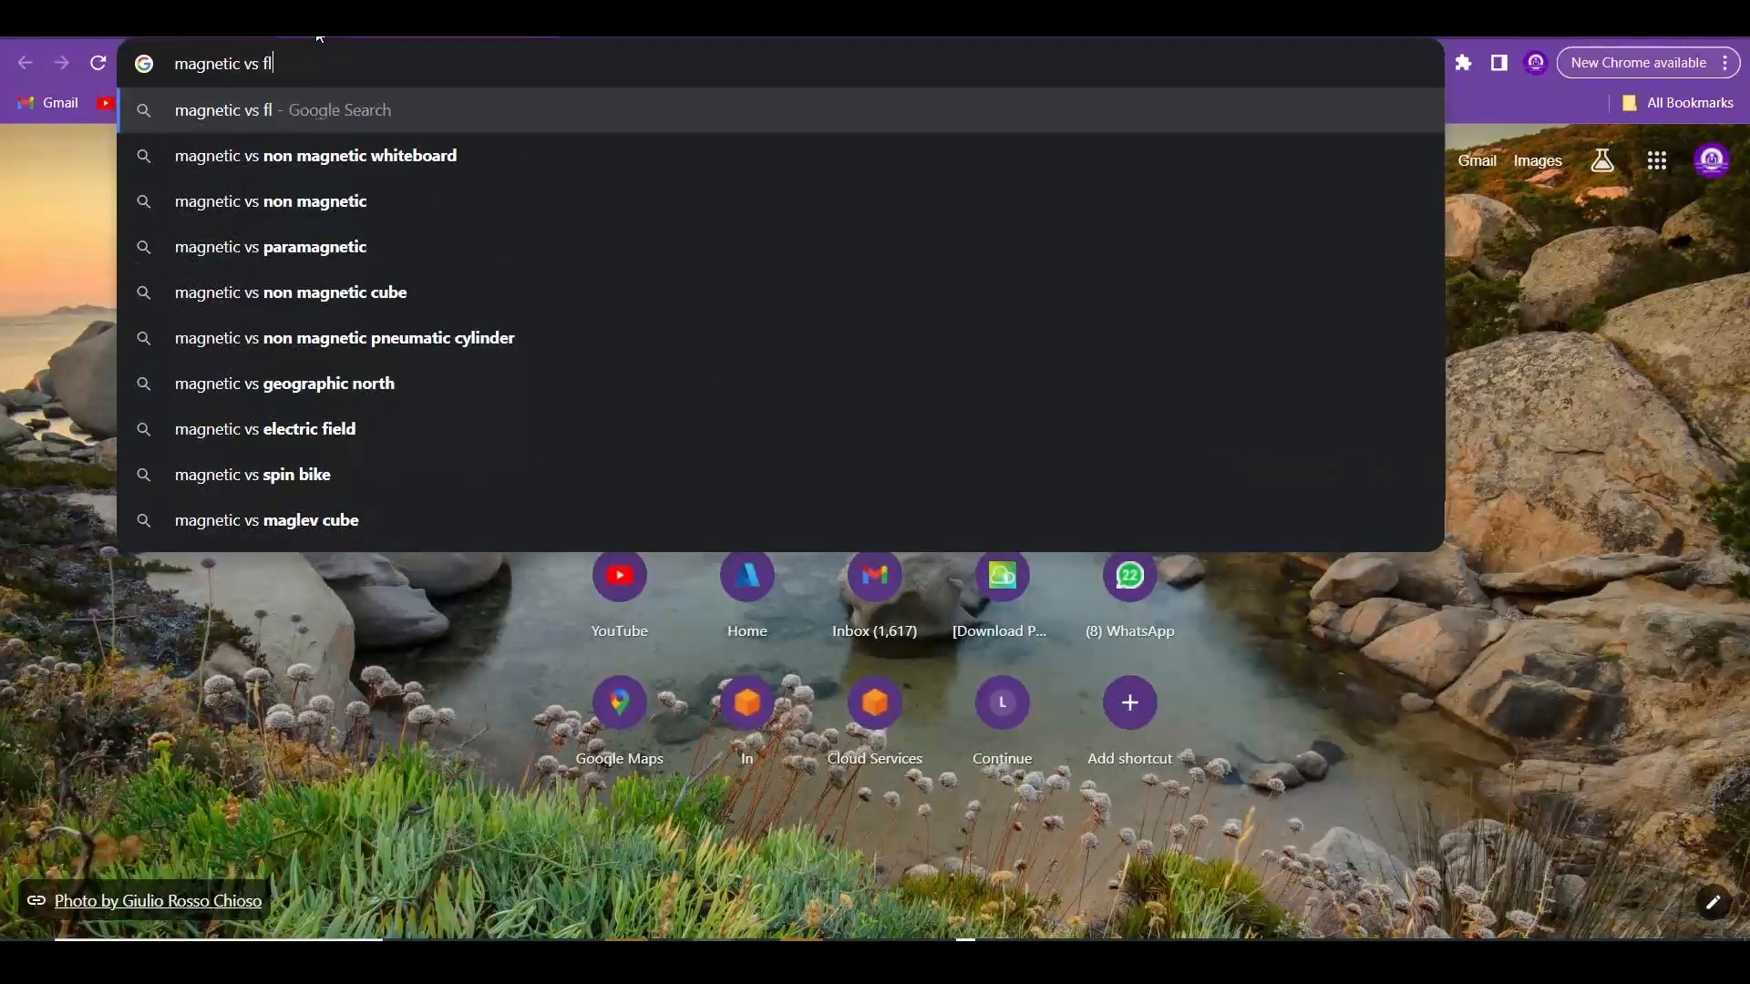
pyautogui.write('ash drive')
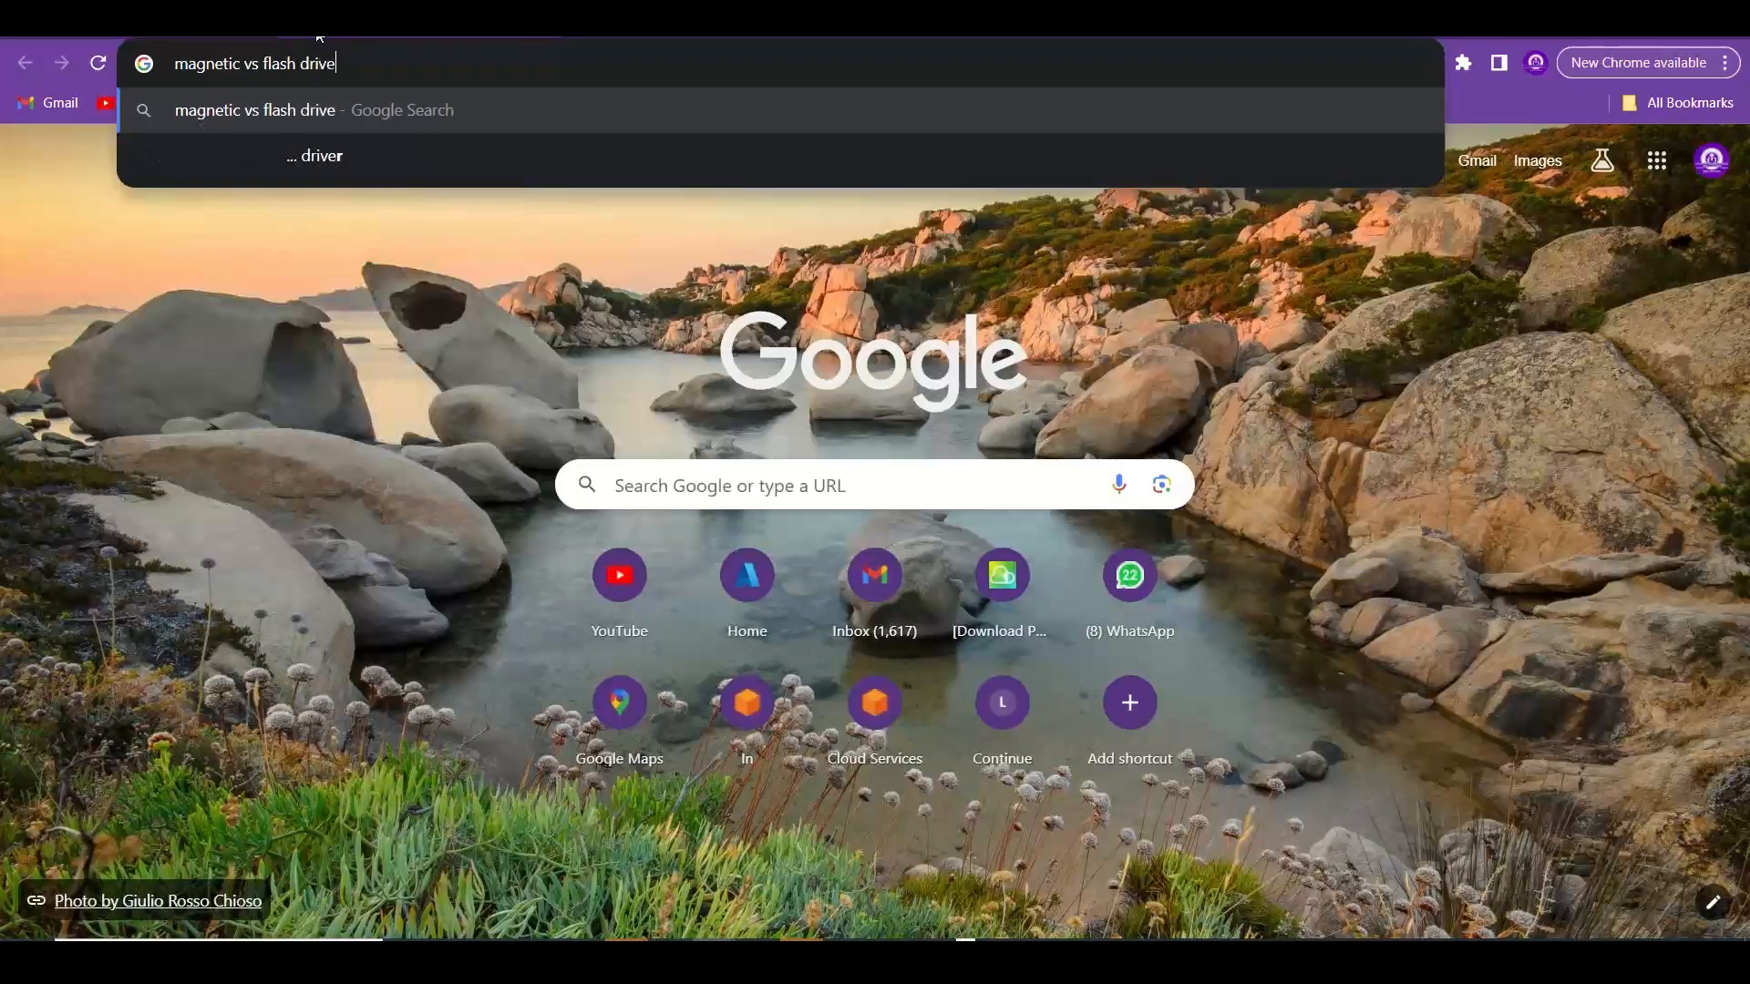
pyautogui.press('Return')
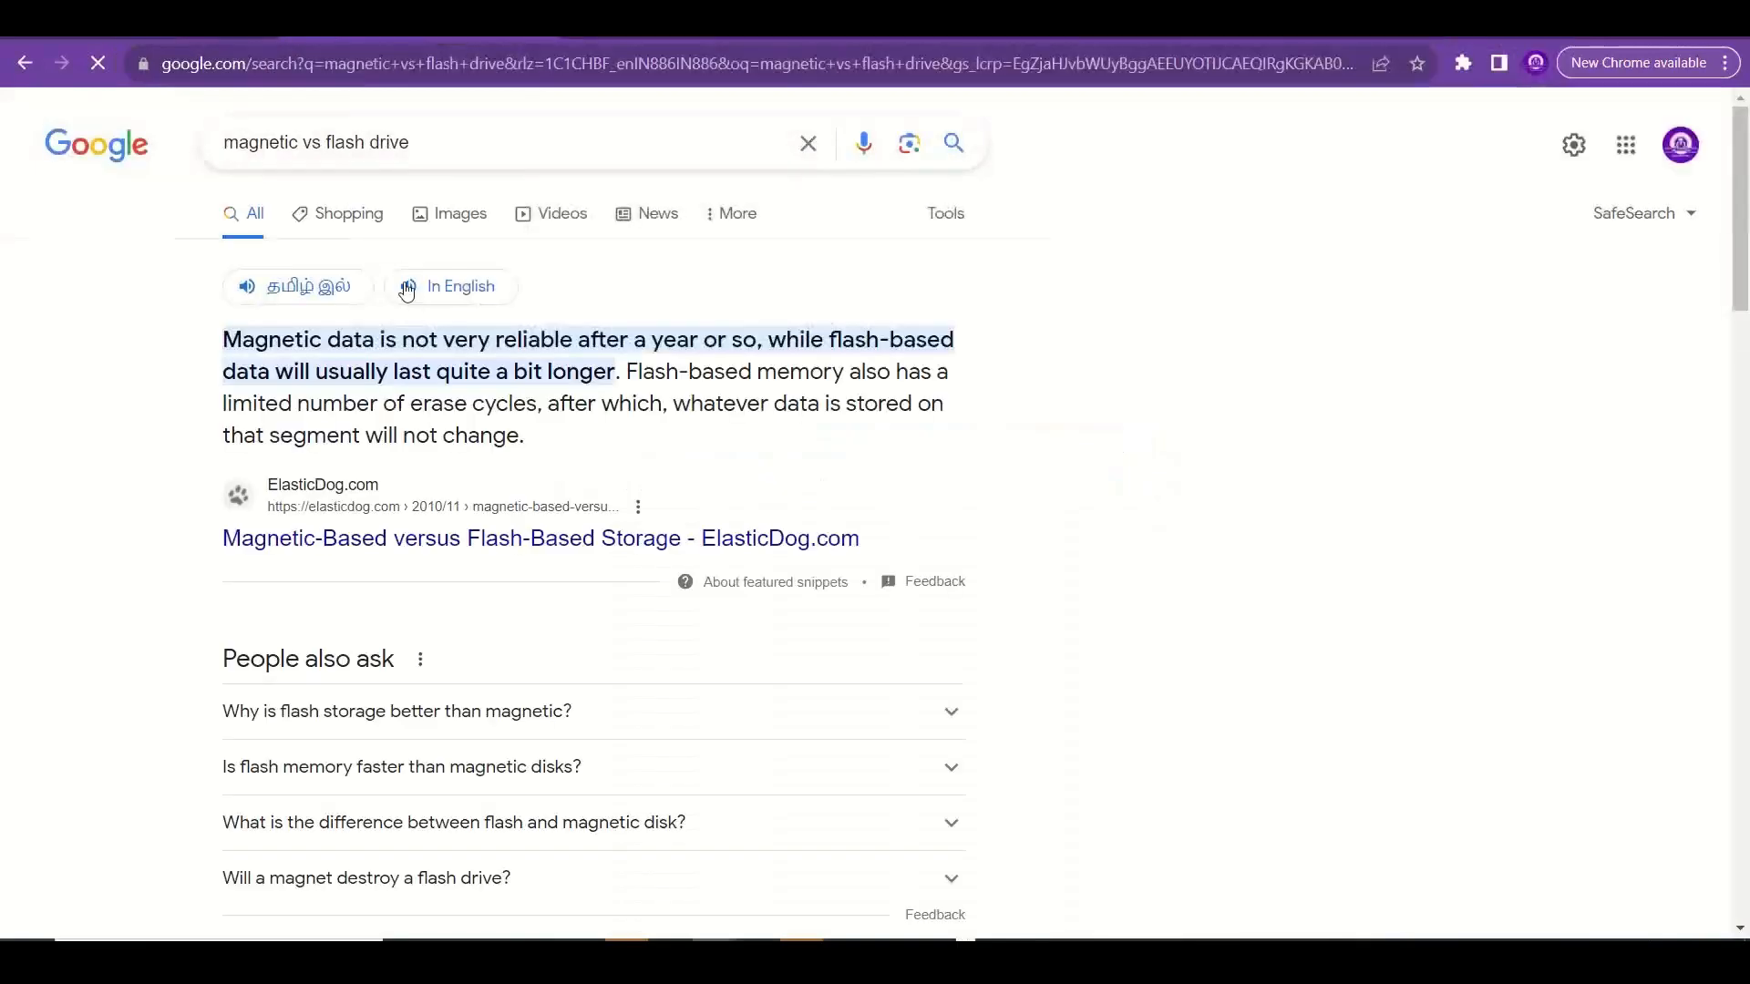
# Show the image results and examine the ResearchGate HDD and SSD diagram and the gHacks SSD vs HDD comparison, closing the preview.
pyautogui.click(463, 217)
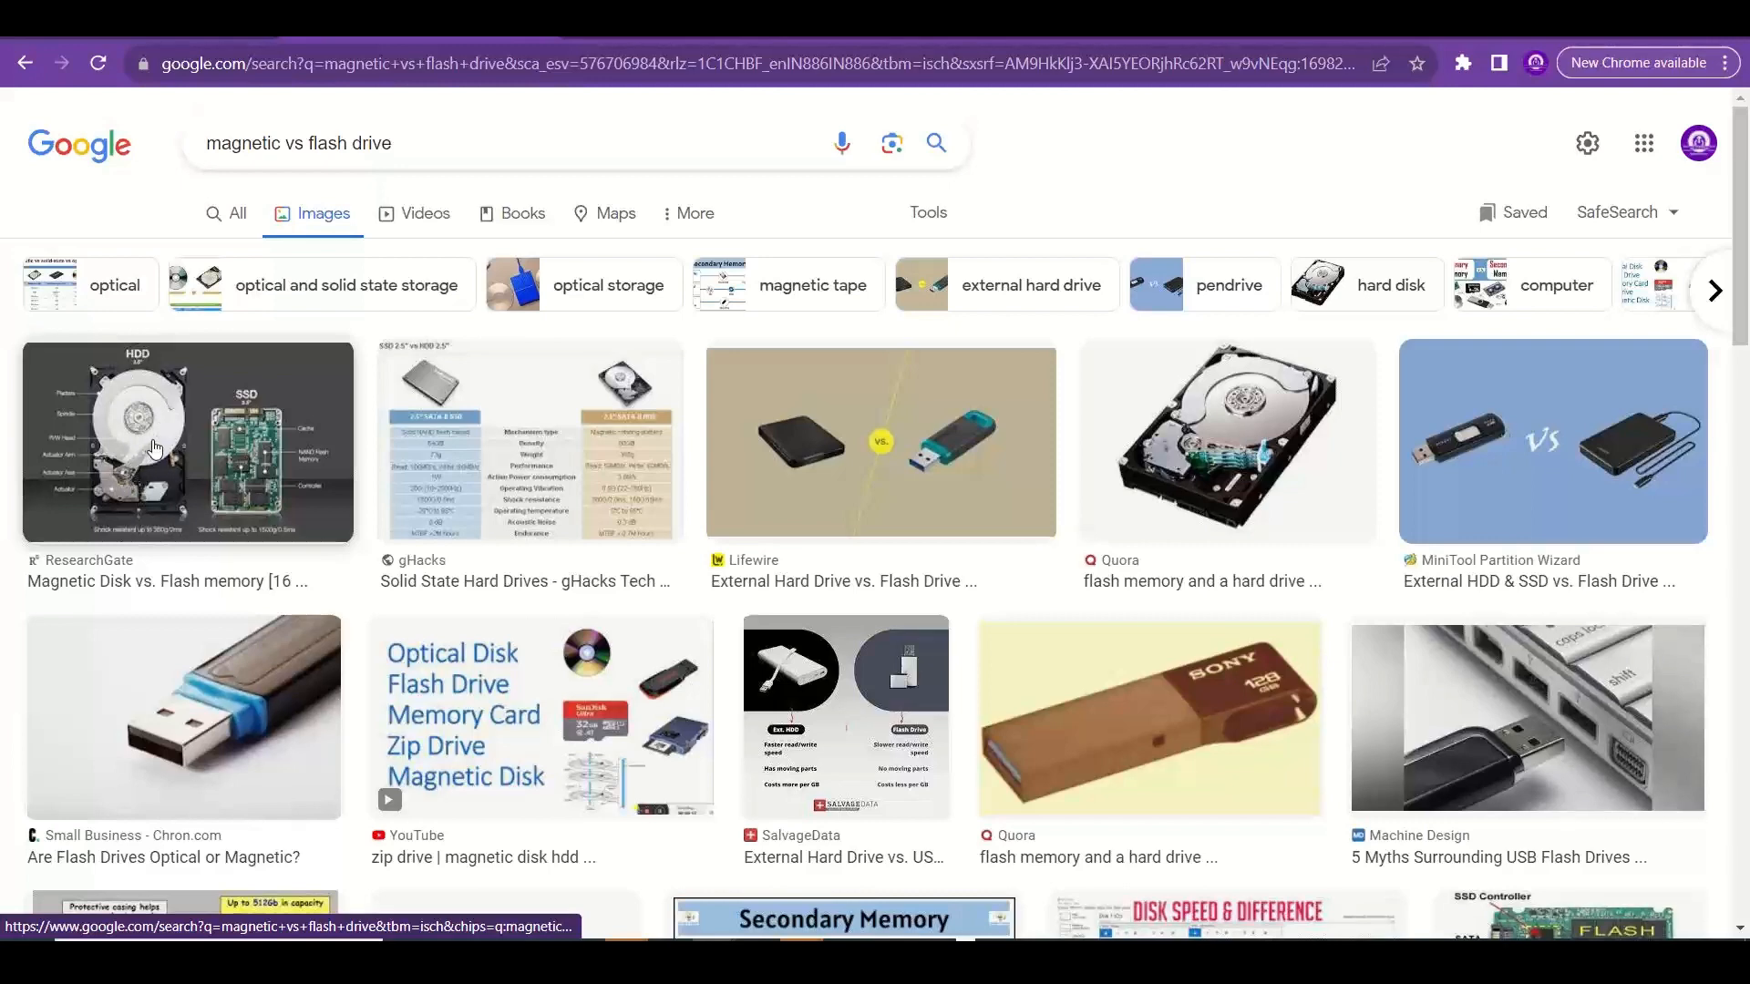
pyautogui.click(155, 449)
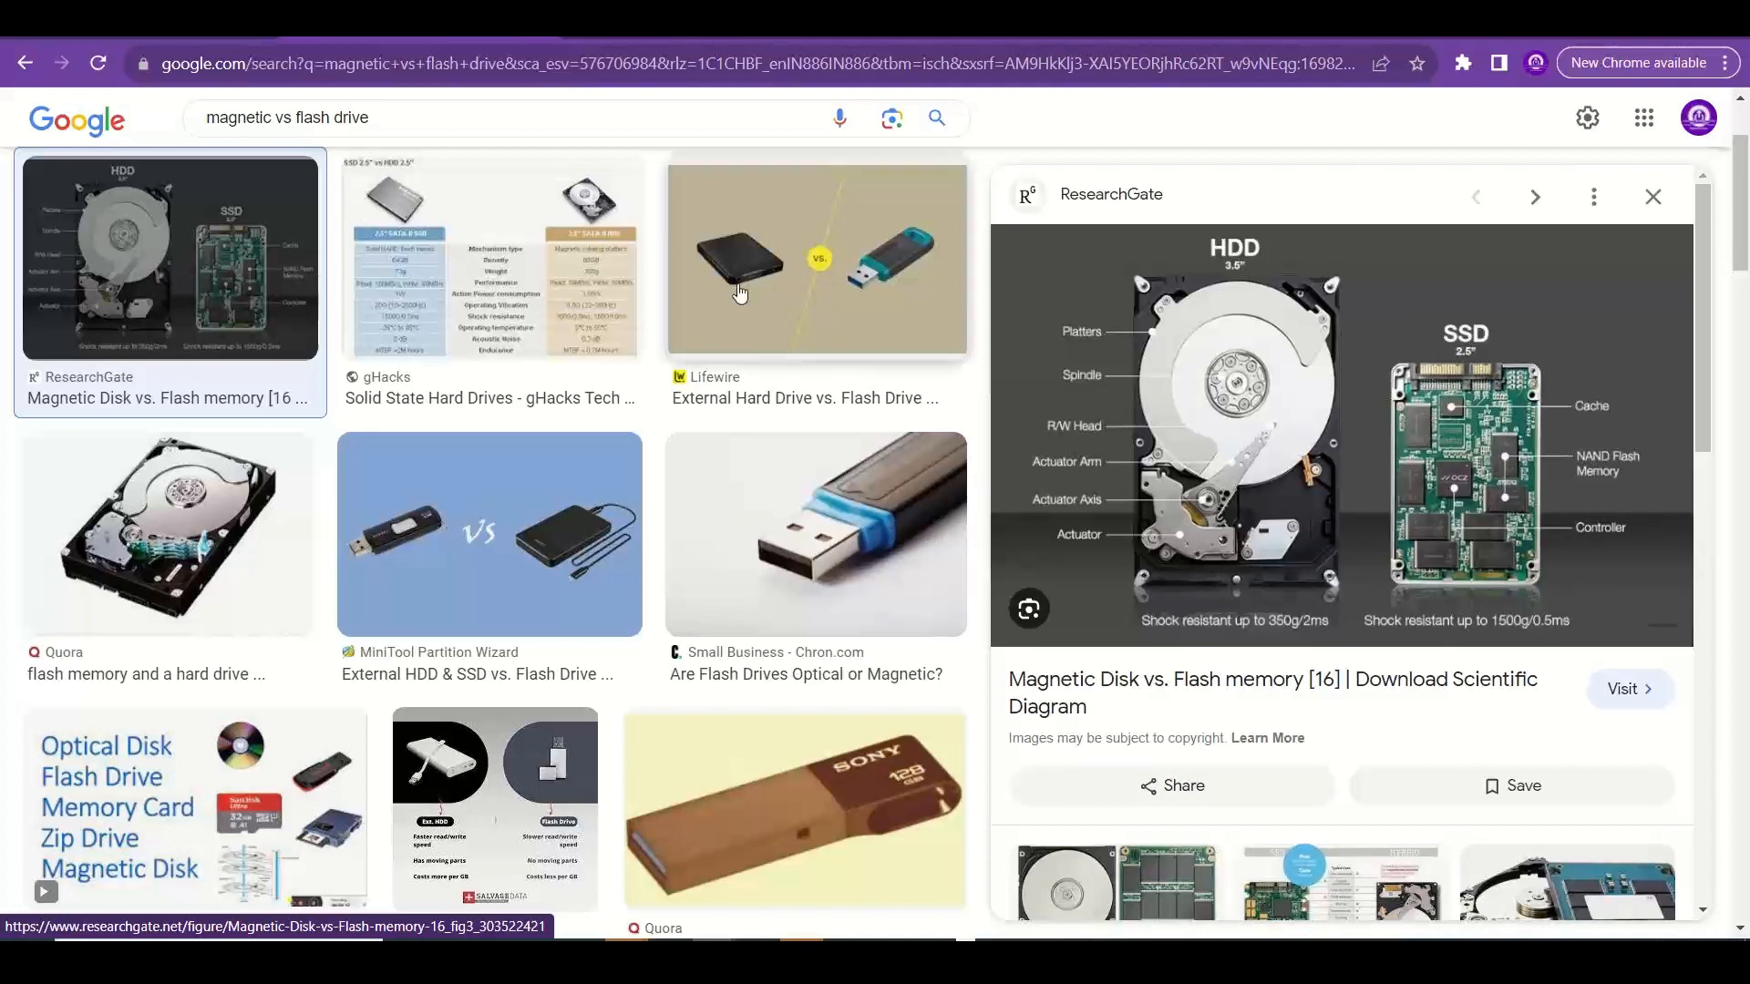
pyautogui.click(595, 294)
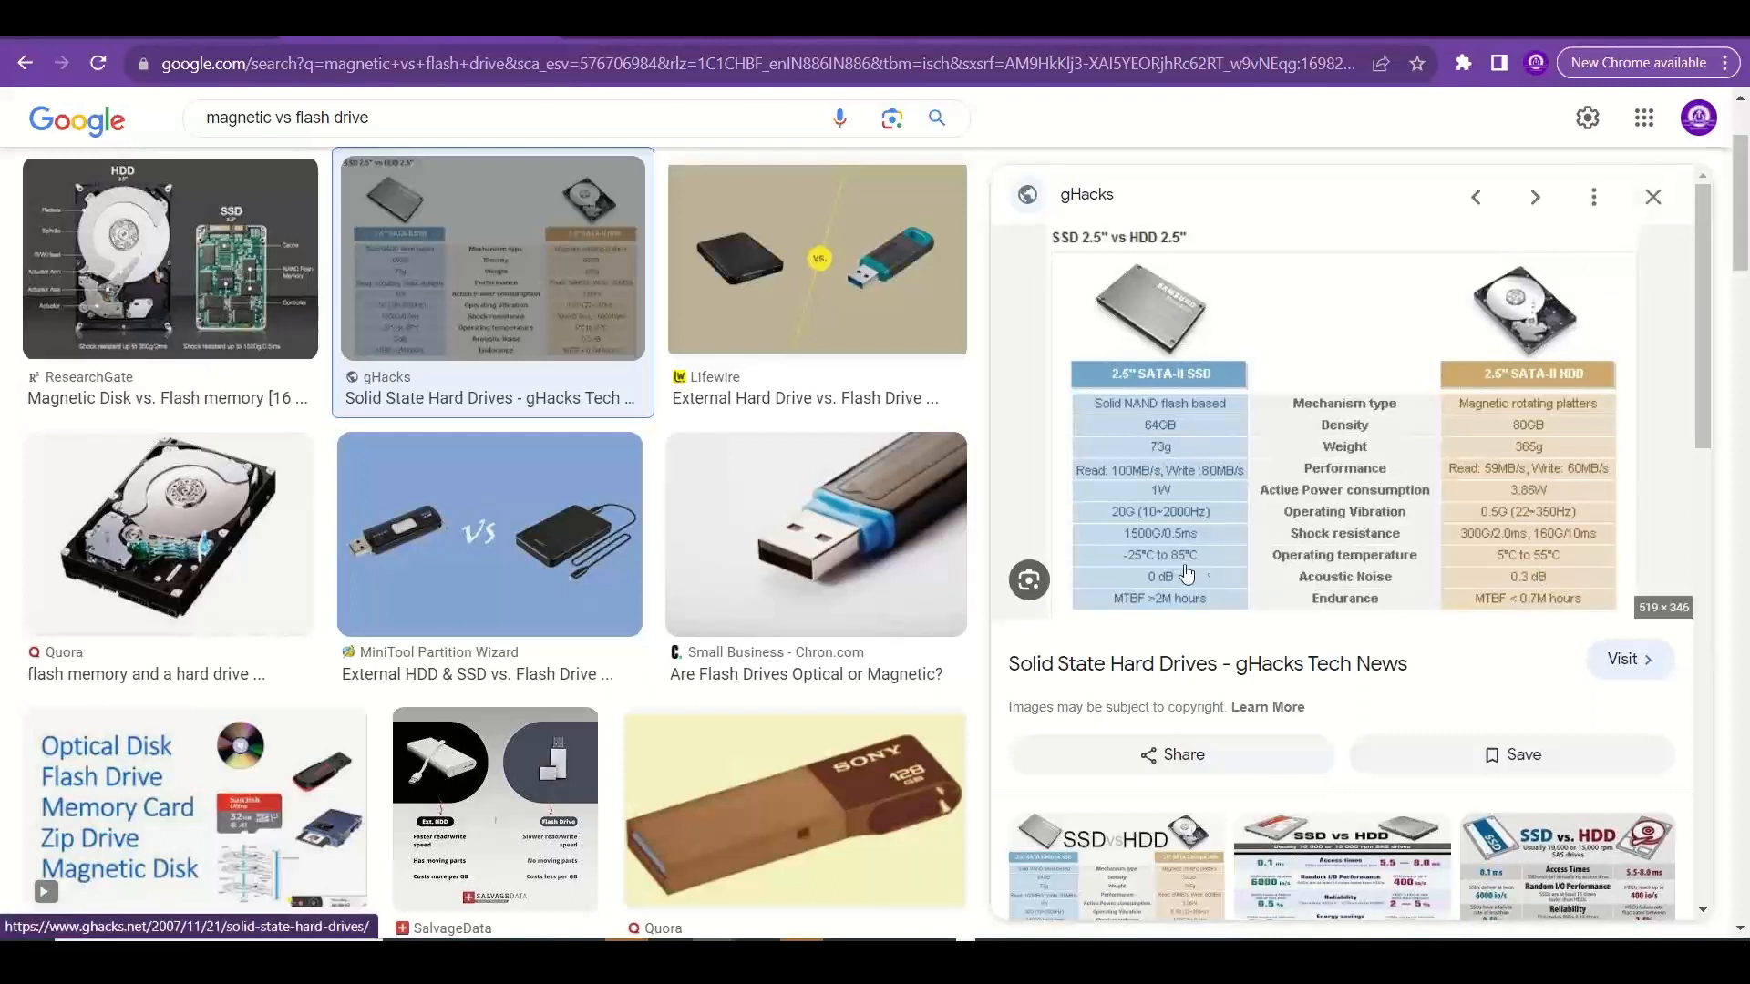
pyautogui.click(1654, 198)
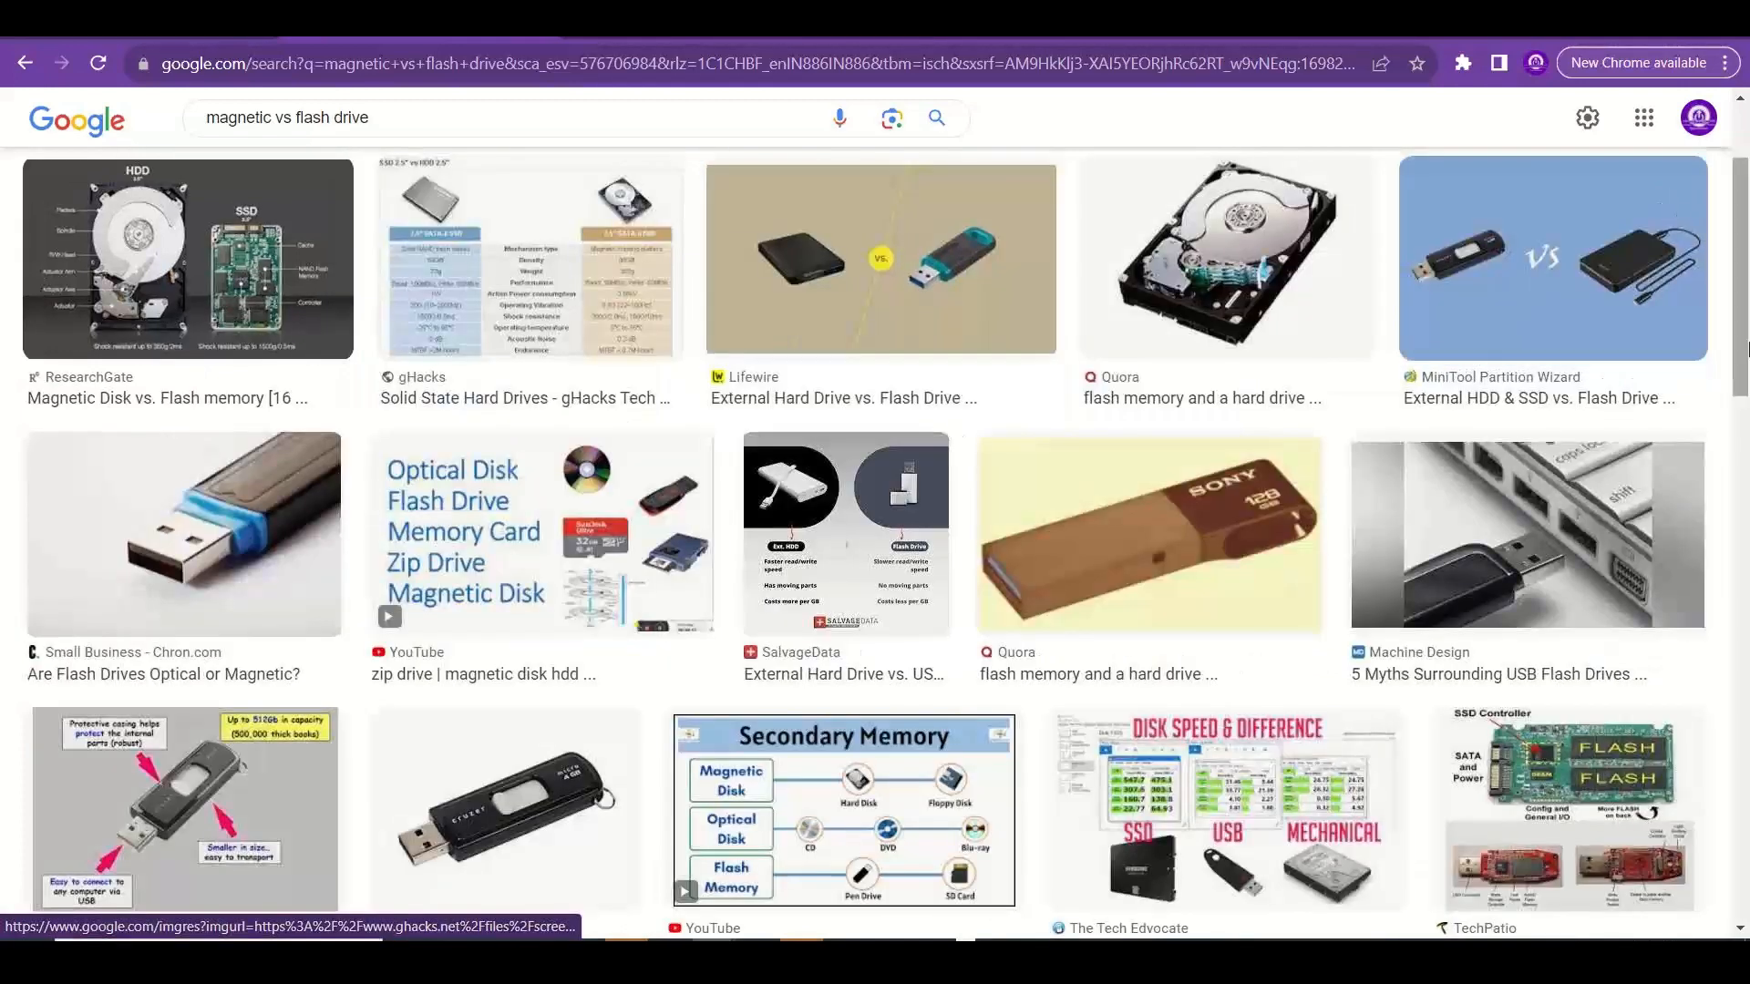
# Switch back to the Excel Disks worksheet and enter "Hard disk drive (HDD)" in cell F4.
pyautogui.hotkey('alt', 'Tab')
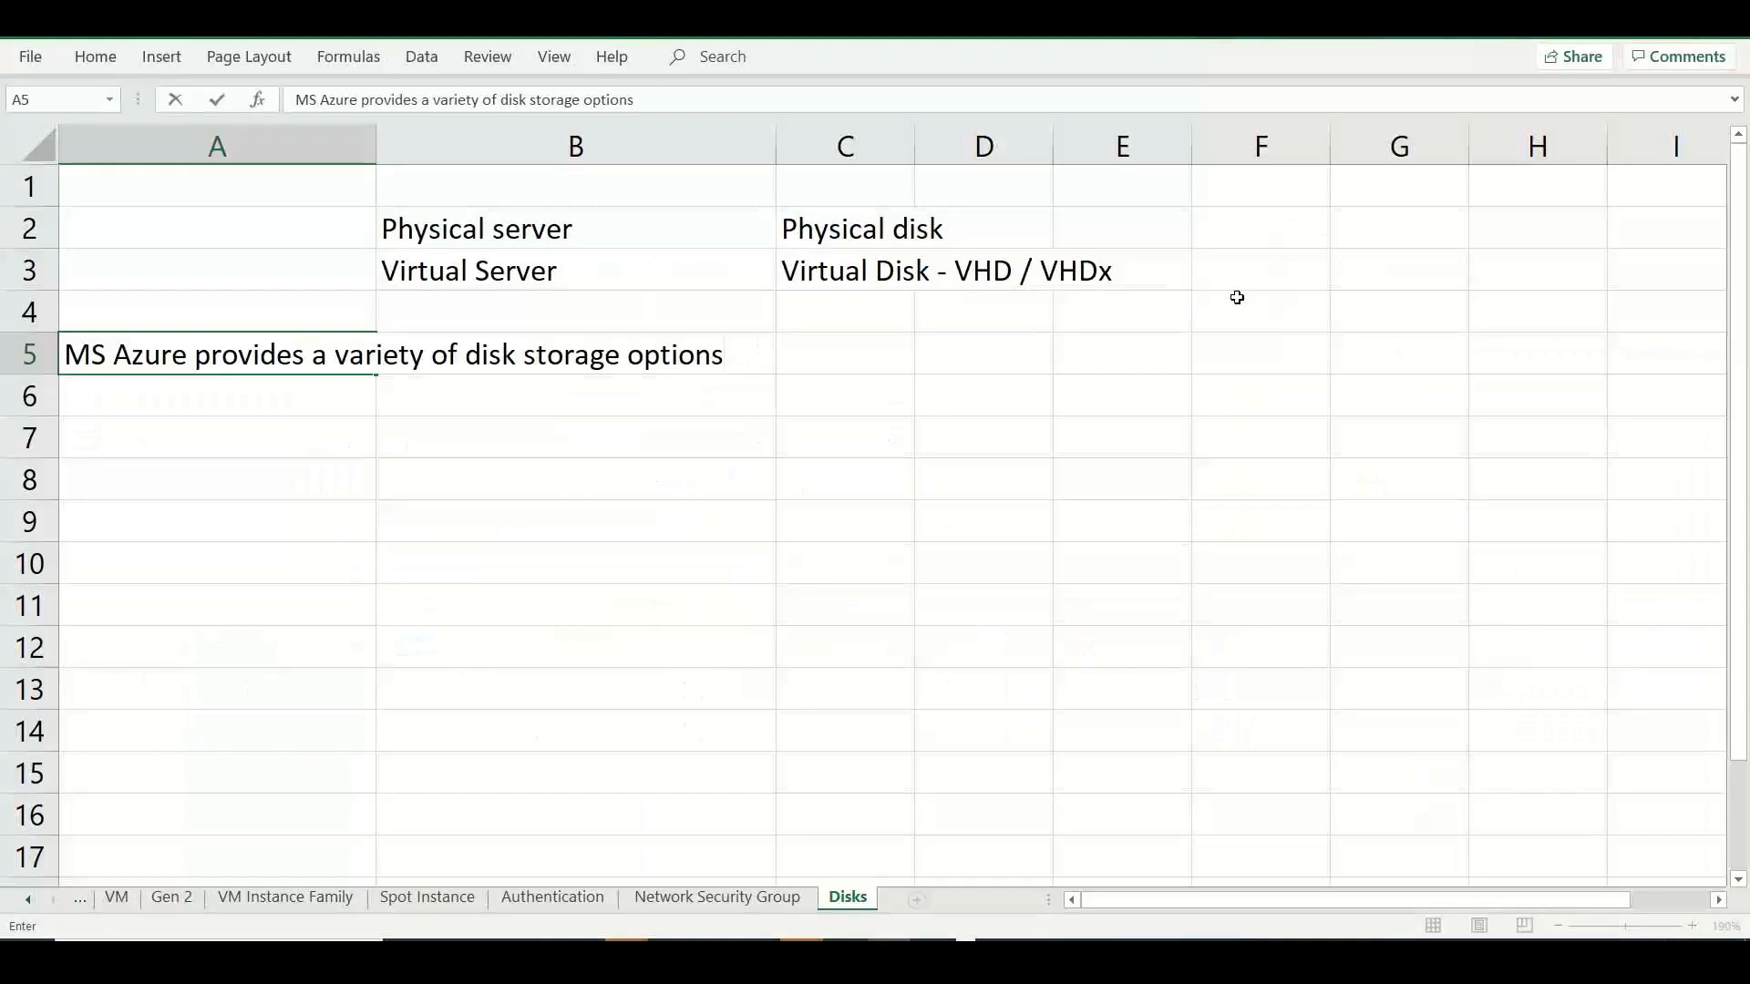
pyautogui.click(1264, 321)
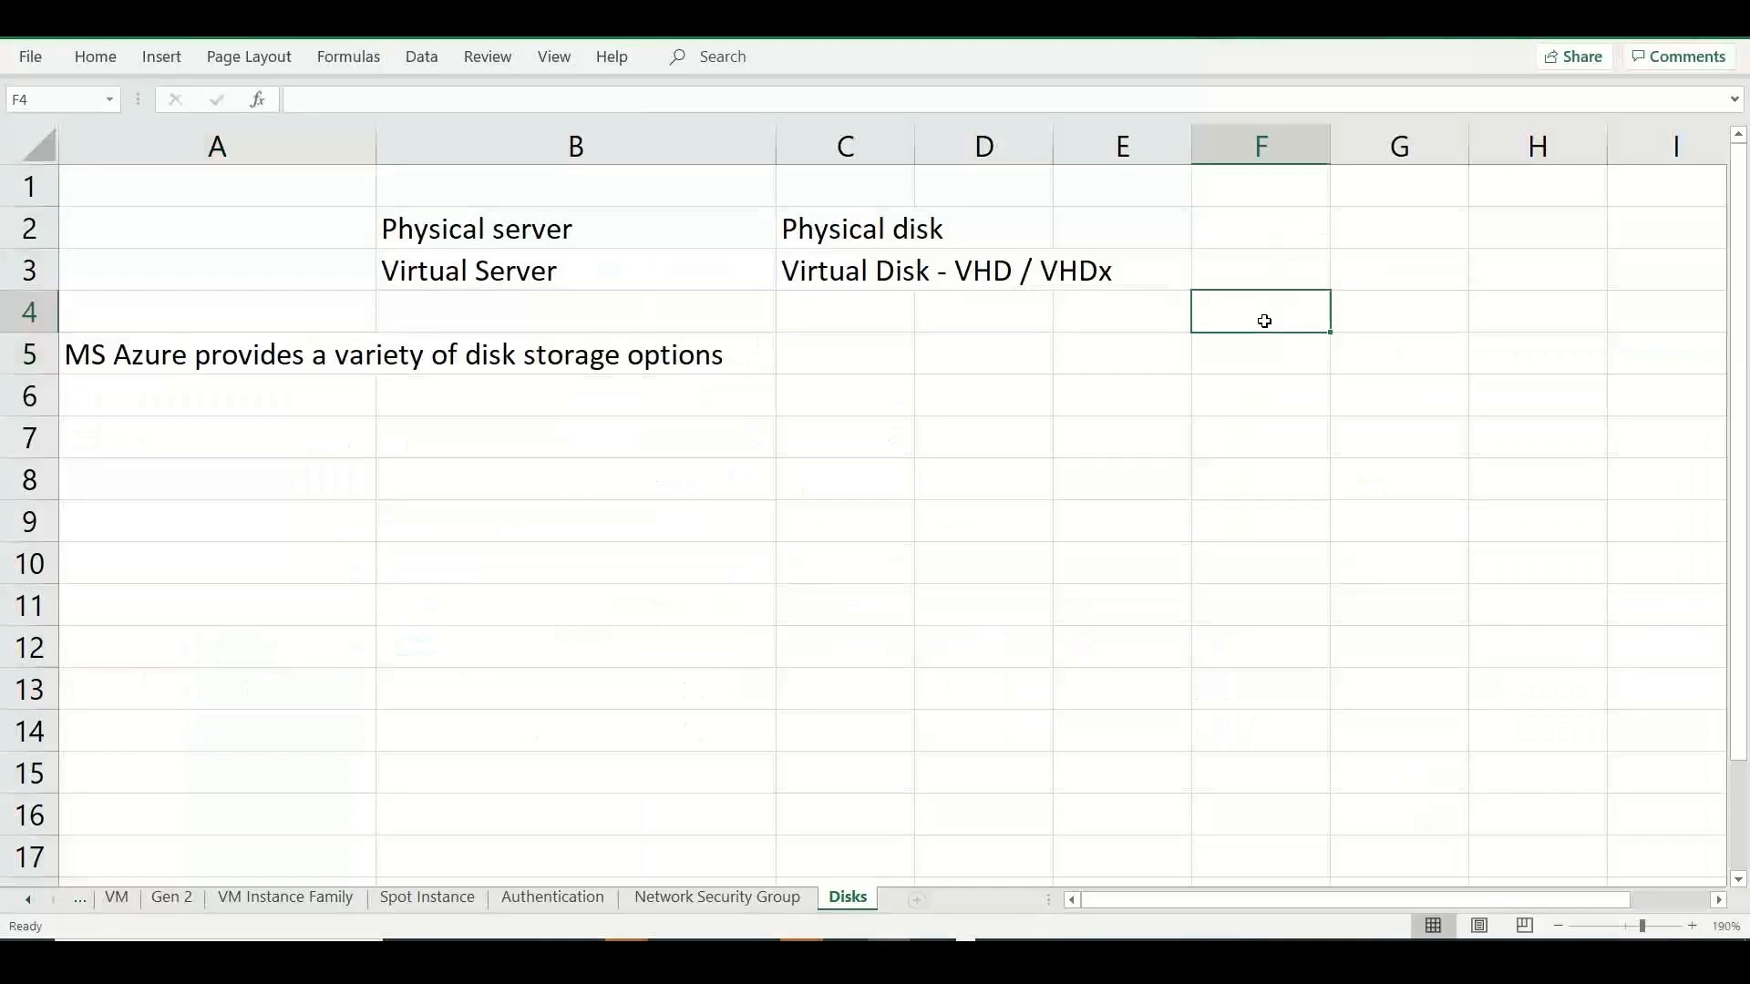
pyautogui.write('Hard disk')
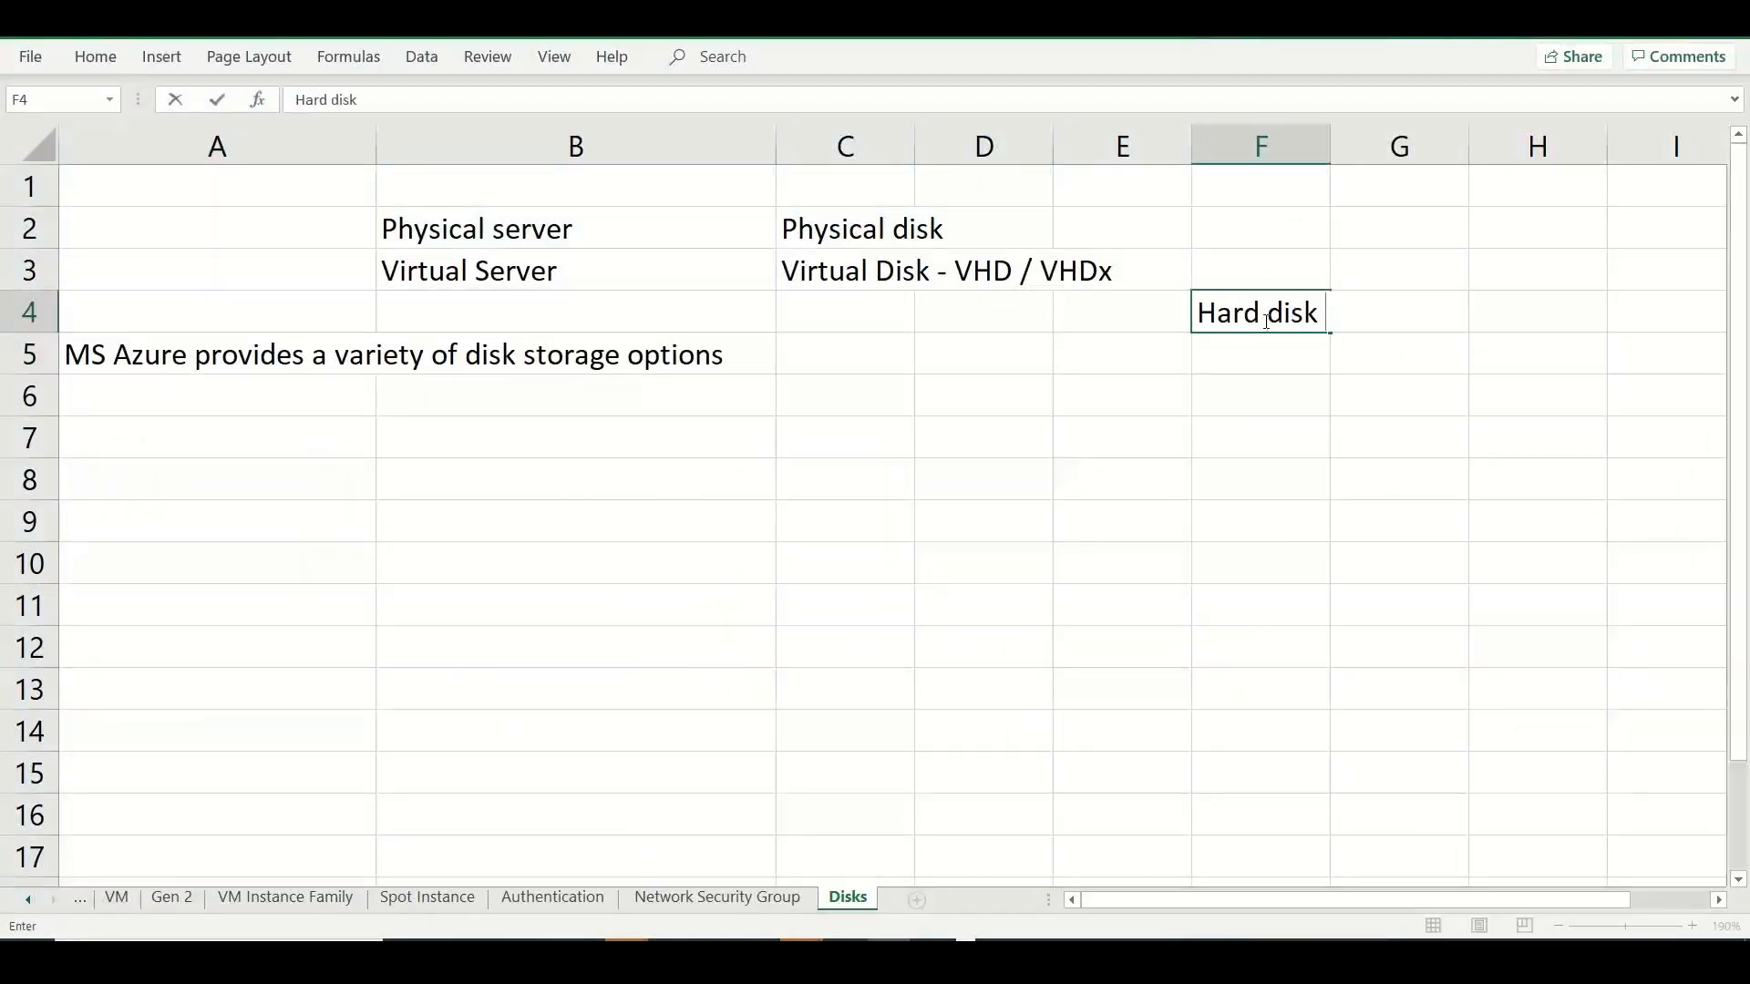
pyautogui.write(' drive (HDD)')
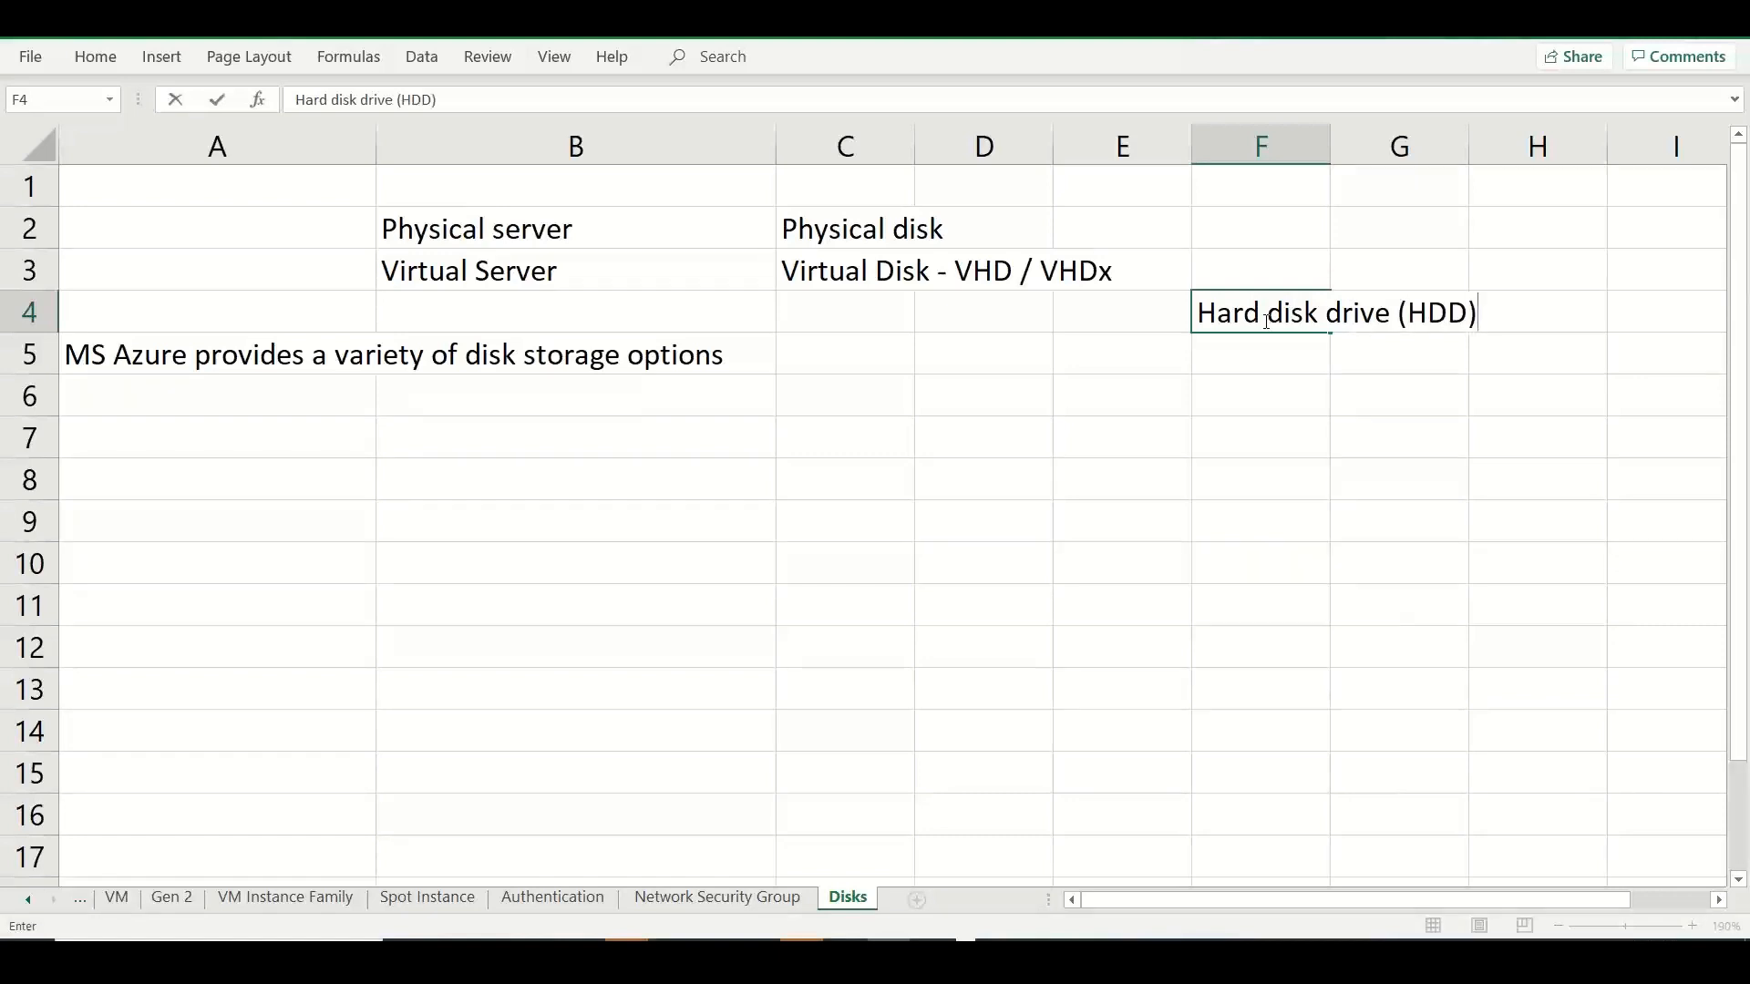
pyautogui.press('Return')
# Enter "Solid State Drive" in cell F5.
pyautogui.write('SS')
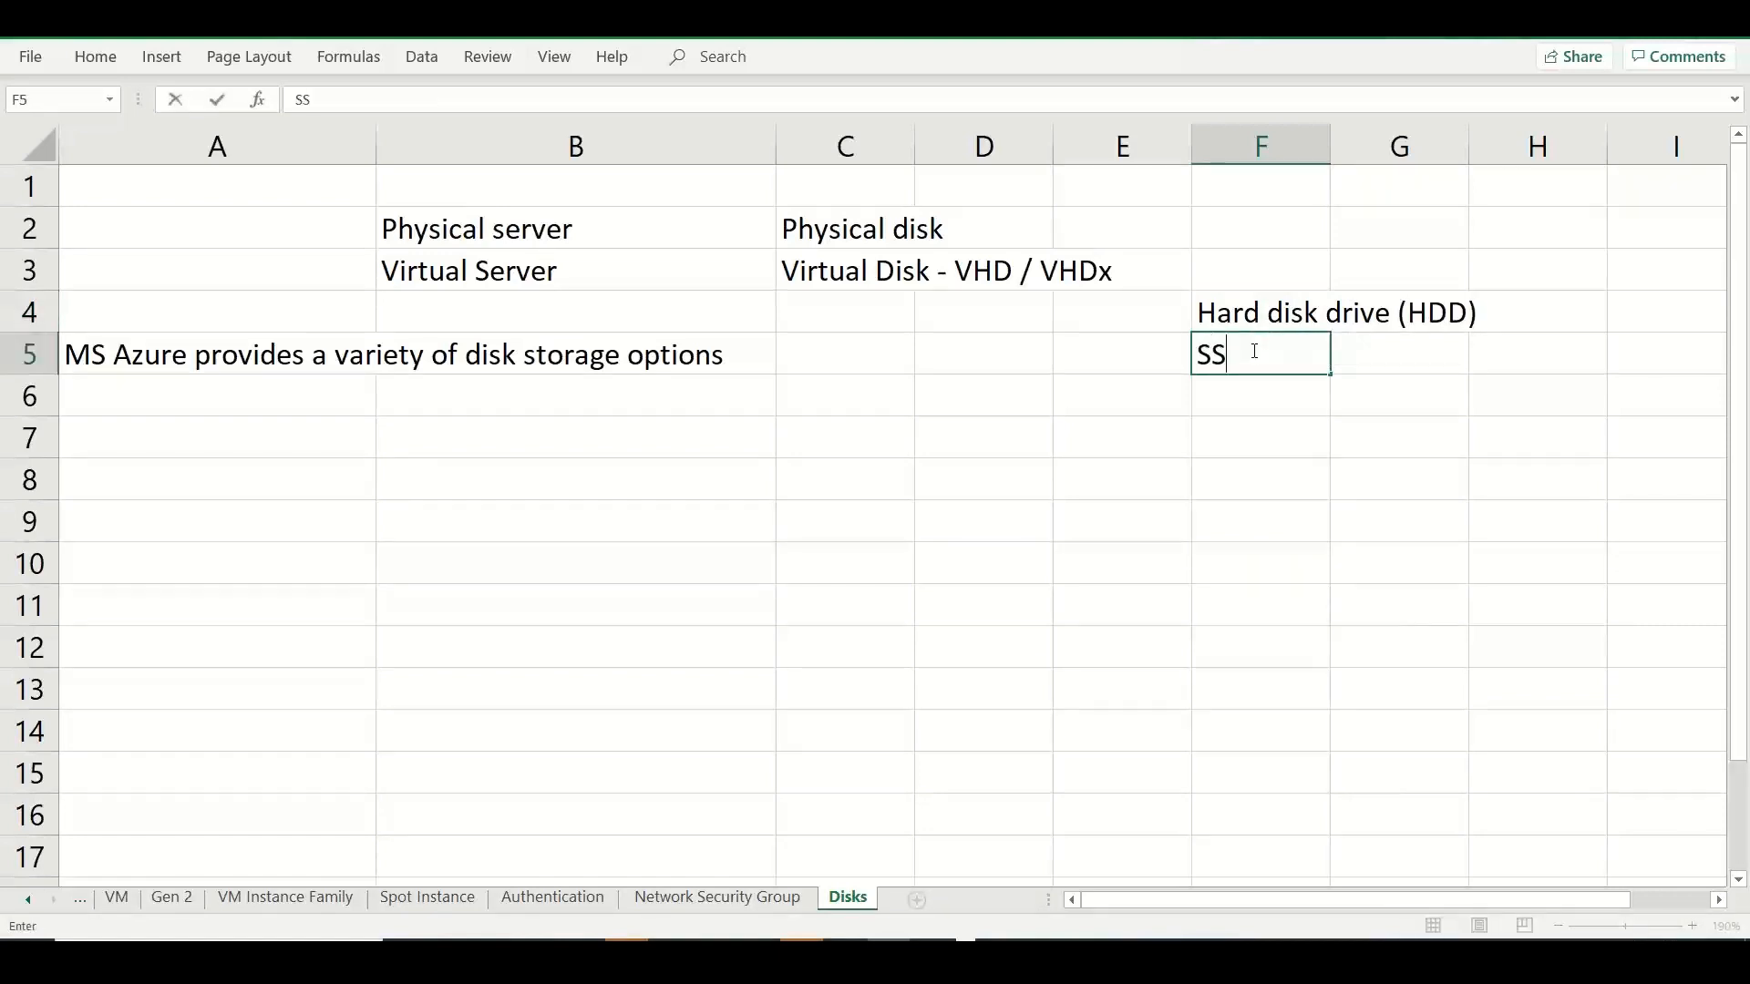
pyautogui.press('BackSpace')
pyautogui.write('olid State Drive')
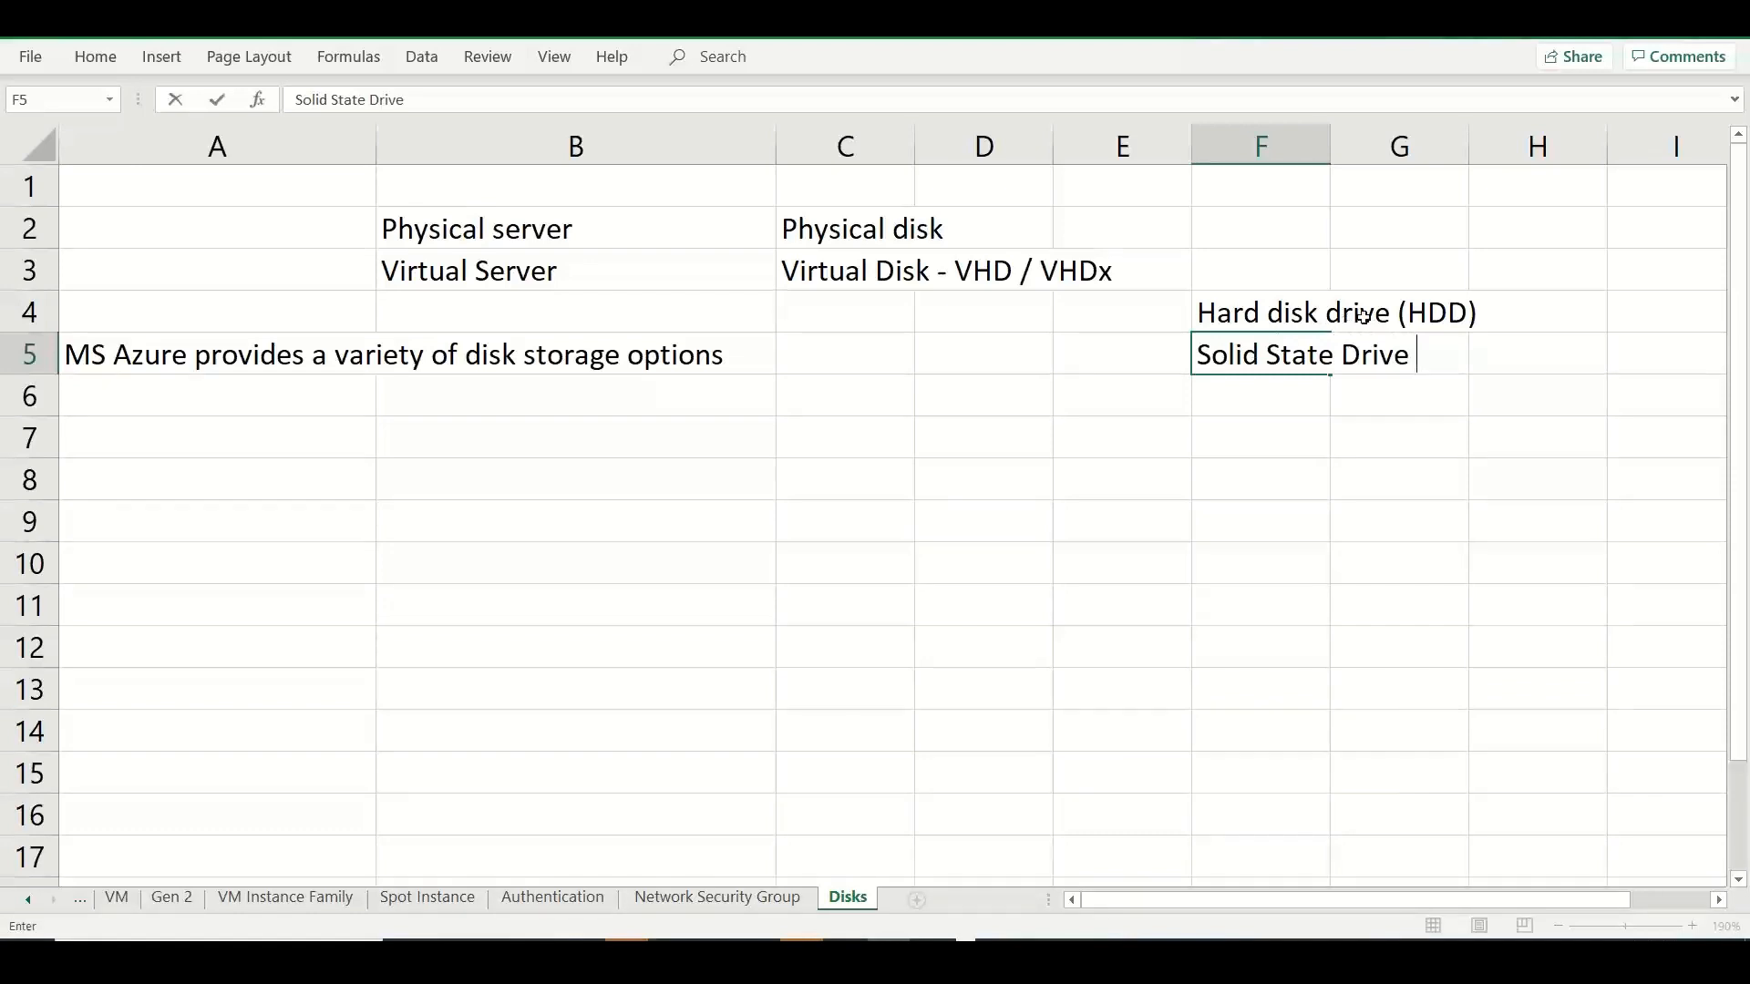
# Widen column G slightly to fit the hard disk text and enter "Magnetic disks" in cell H4.
pyautogui.click(1600, 309)
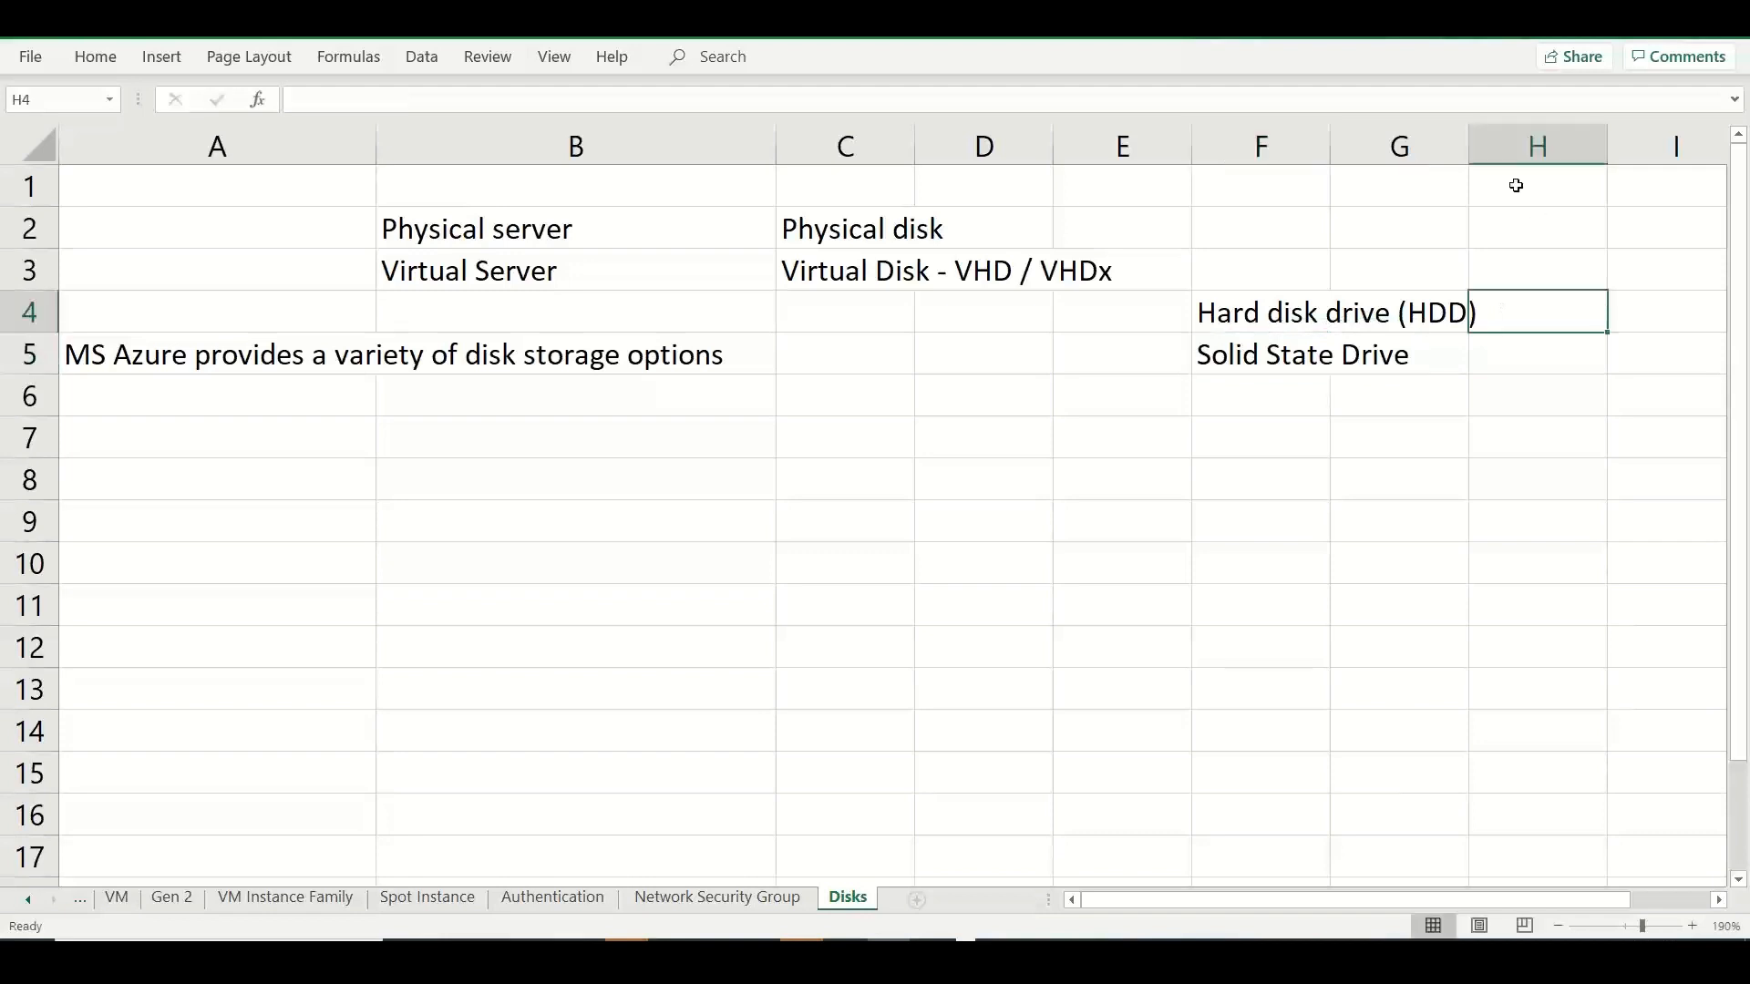
pyautogui.moveTo(1469, 145); pyautogui.dragTo(1507, 149)
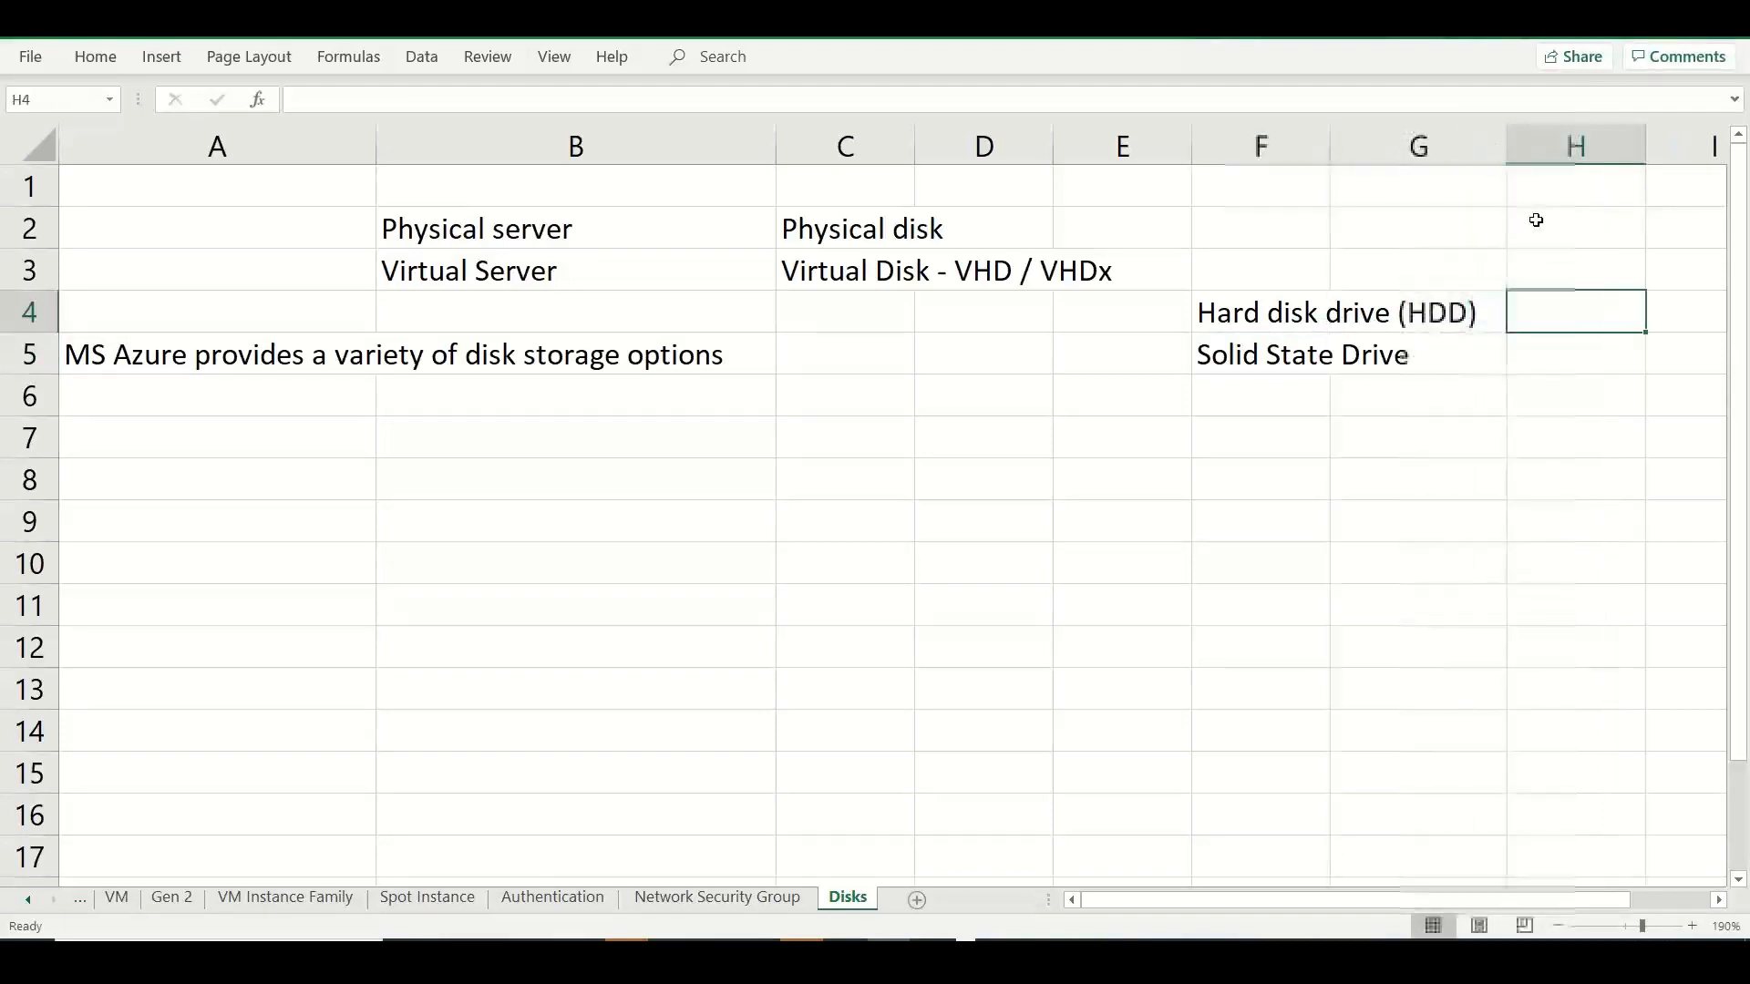
pyautogui.write('Magnetic ')
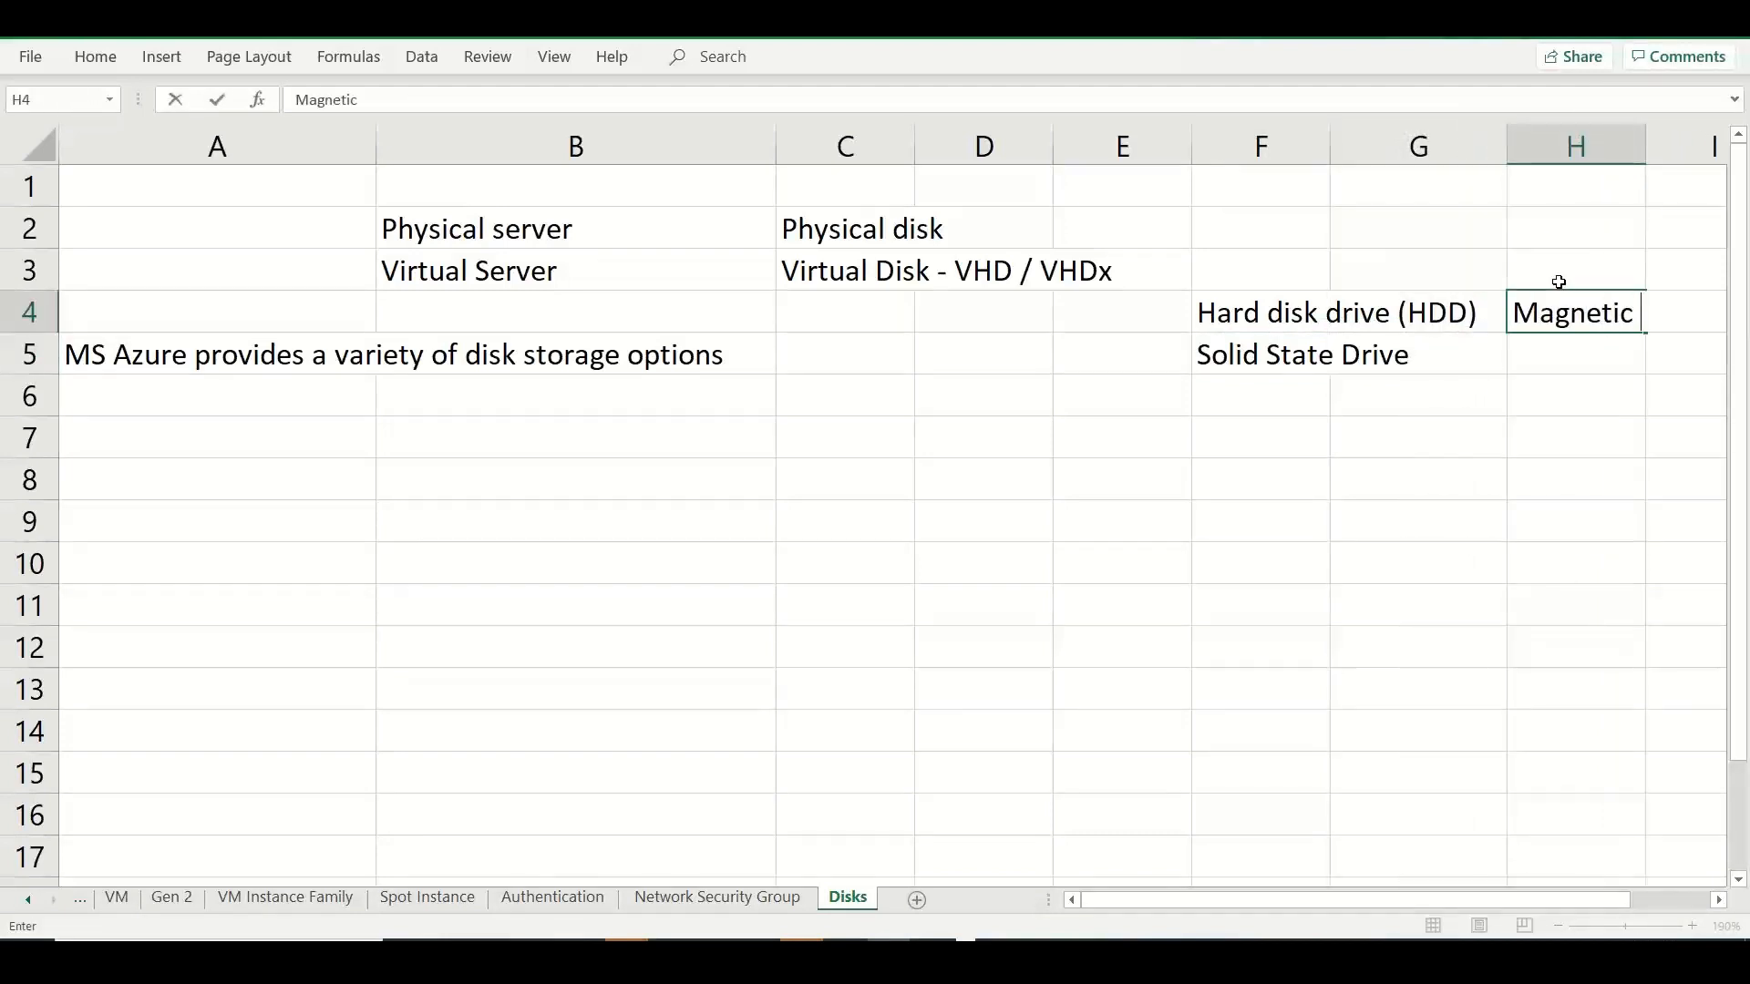
pyautogui.write('disks')
# Append "(SSD)" to the Solid State Drive text in cell F5.
pyautogui.click(1326, 367)
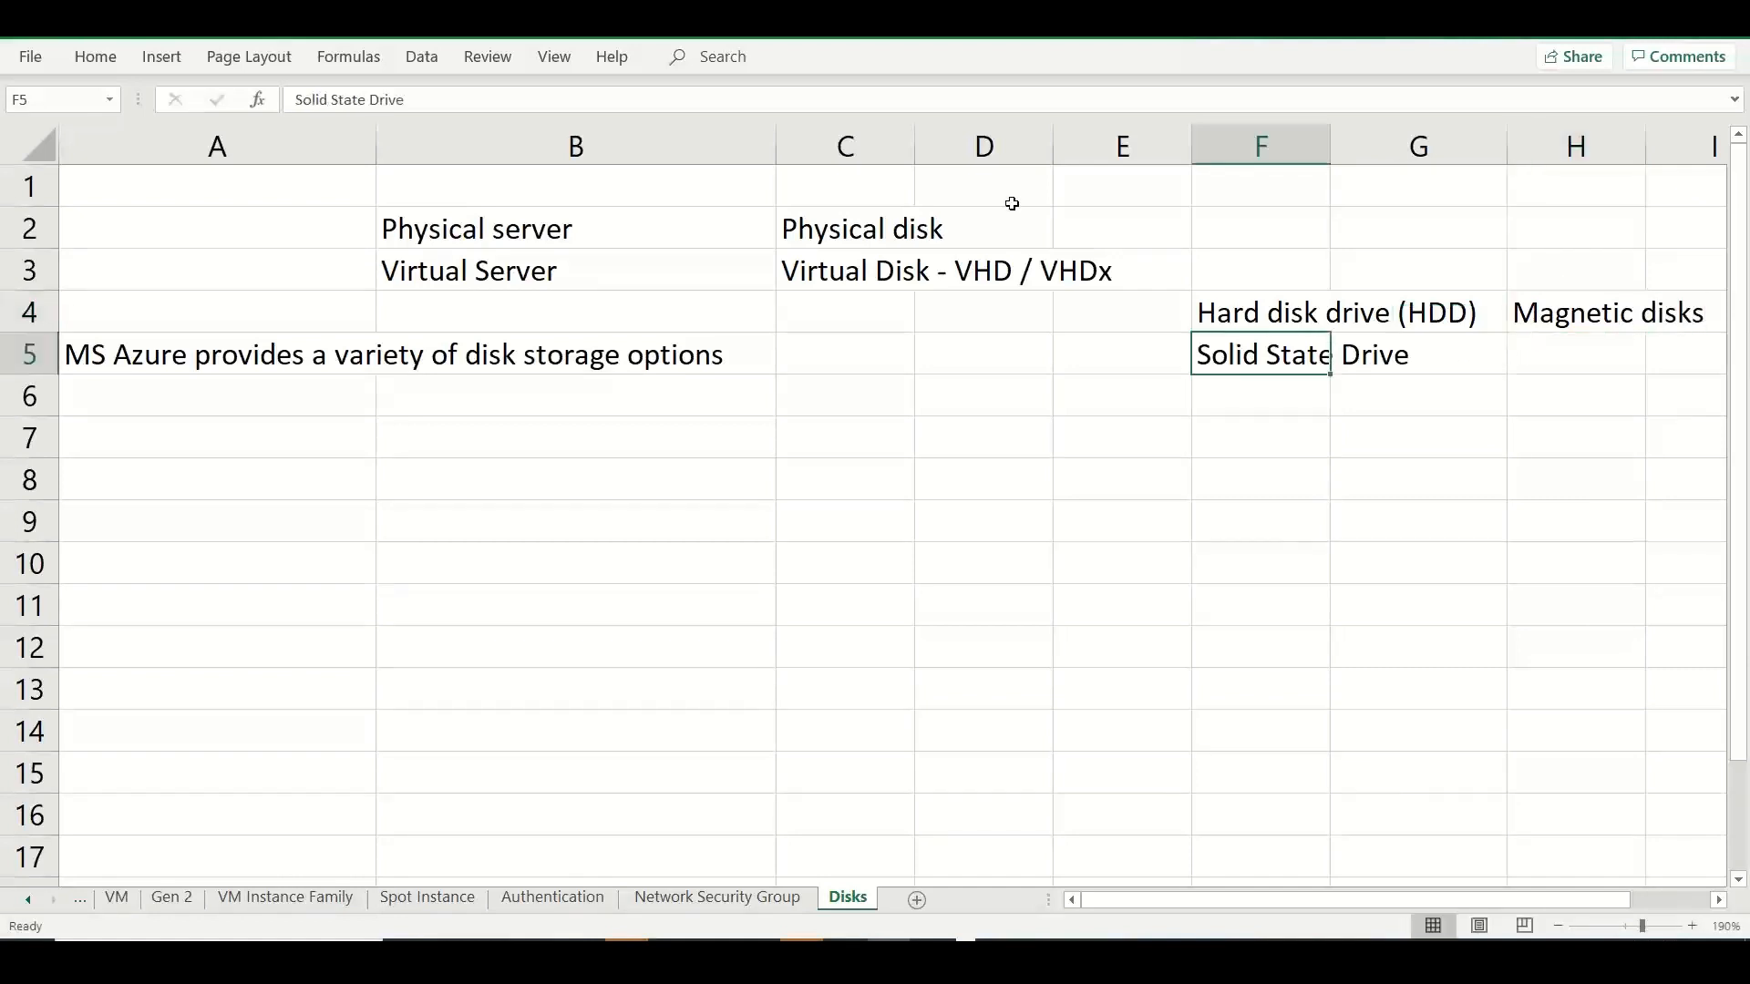
pyautogui.click(662, 103)
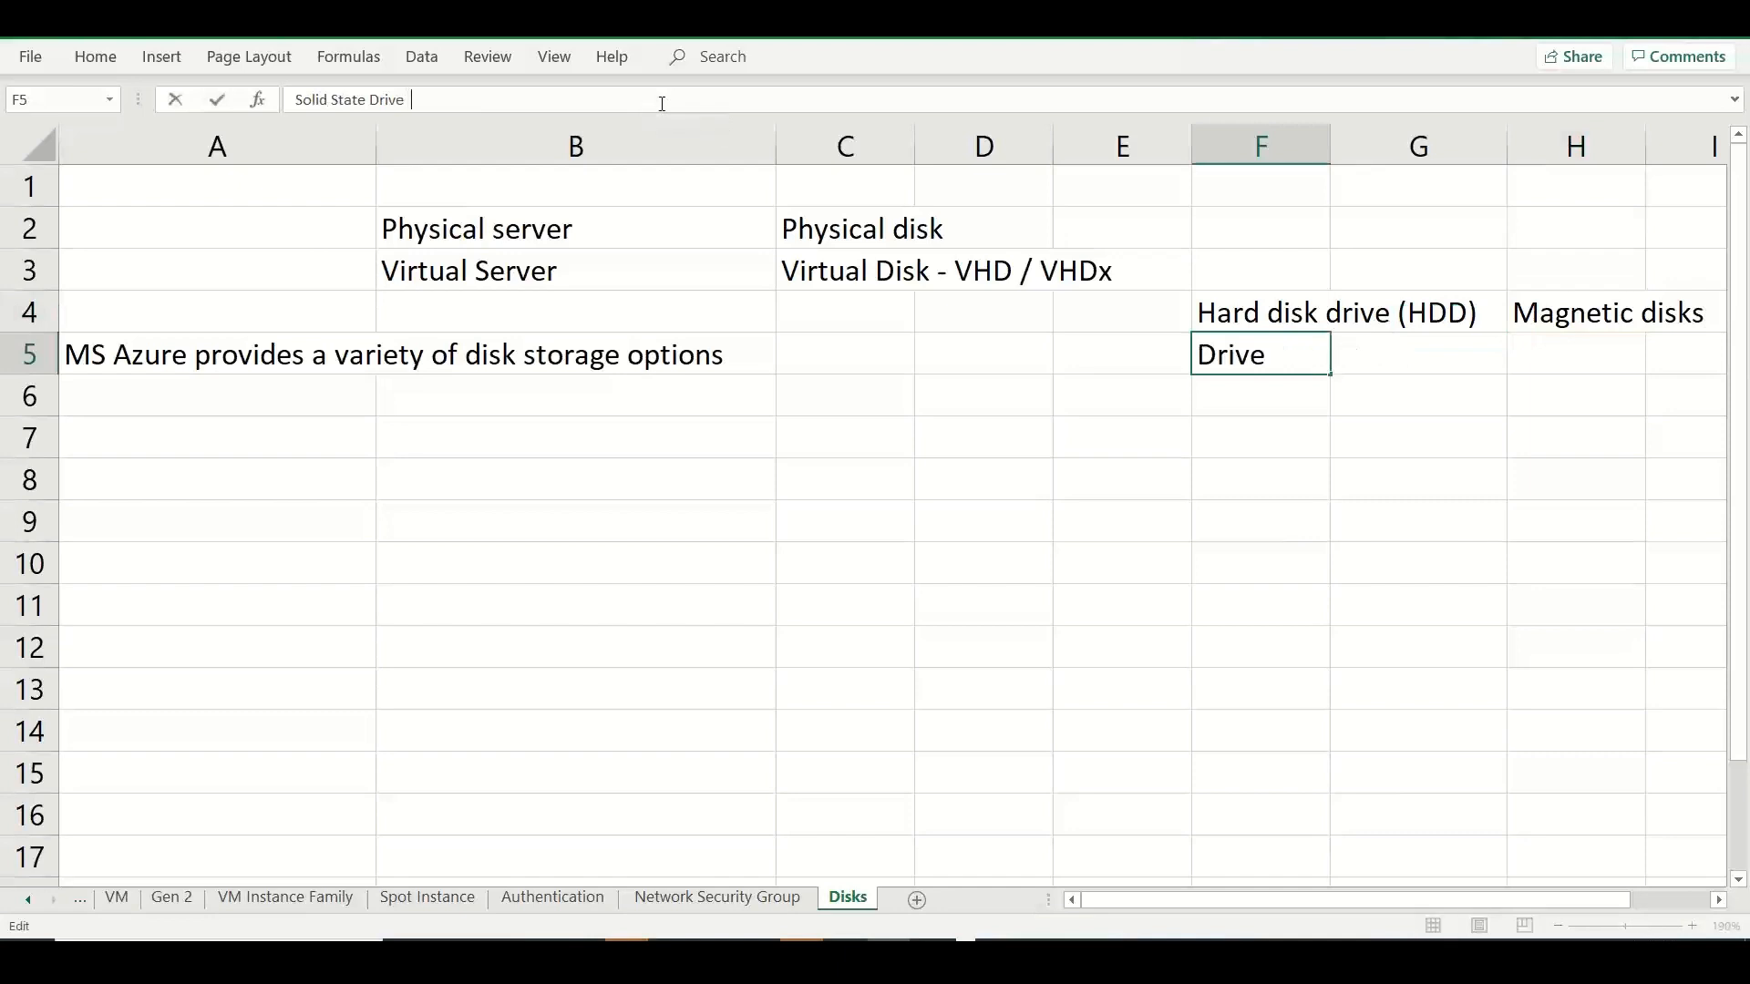
pyautogui.write('(SSD')
# Enter "Flash drives" in cell H5 beside the solid state drive entry.
pyautogui.click(1547, 343)
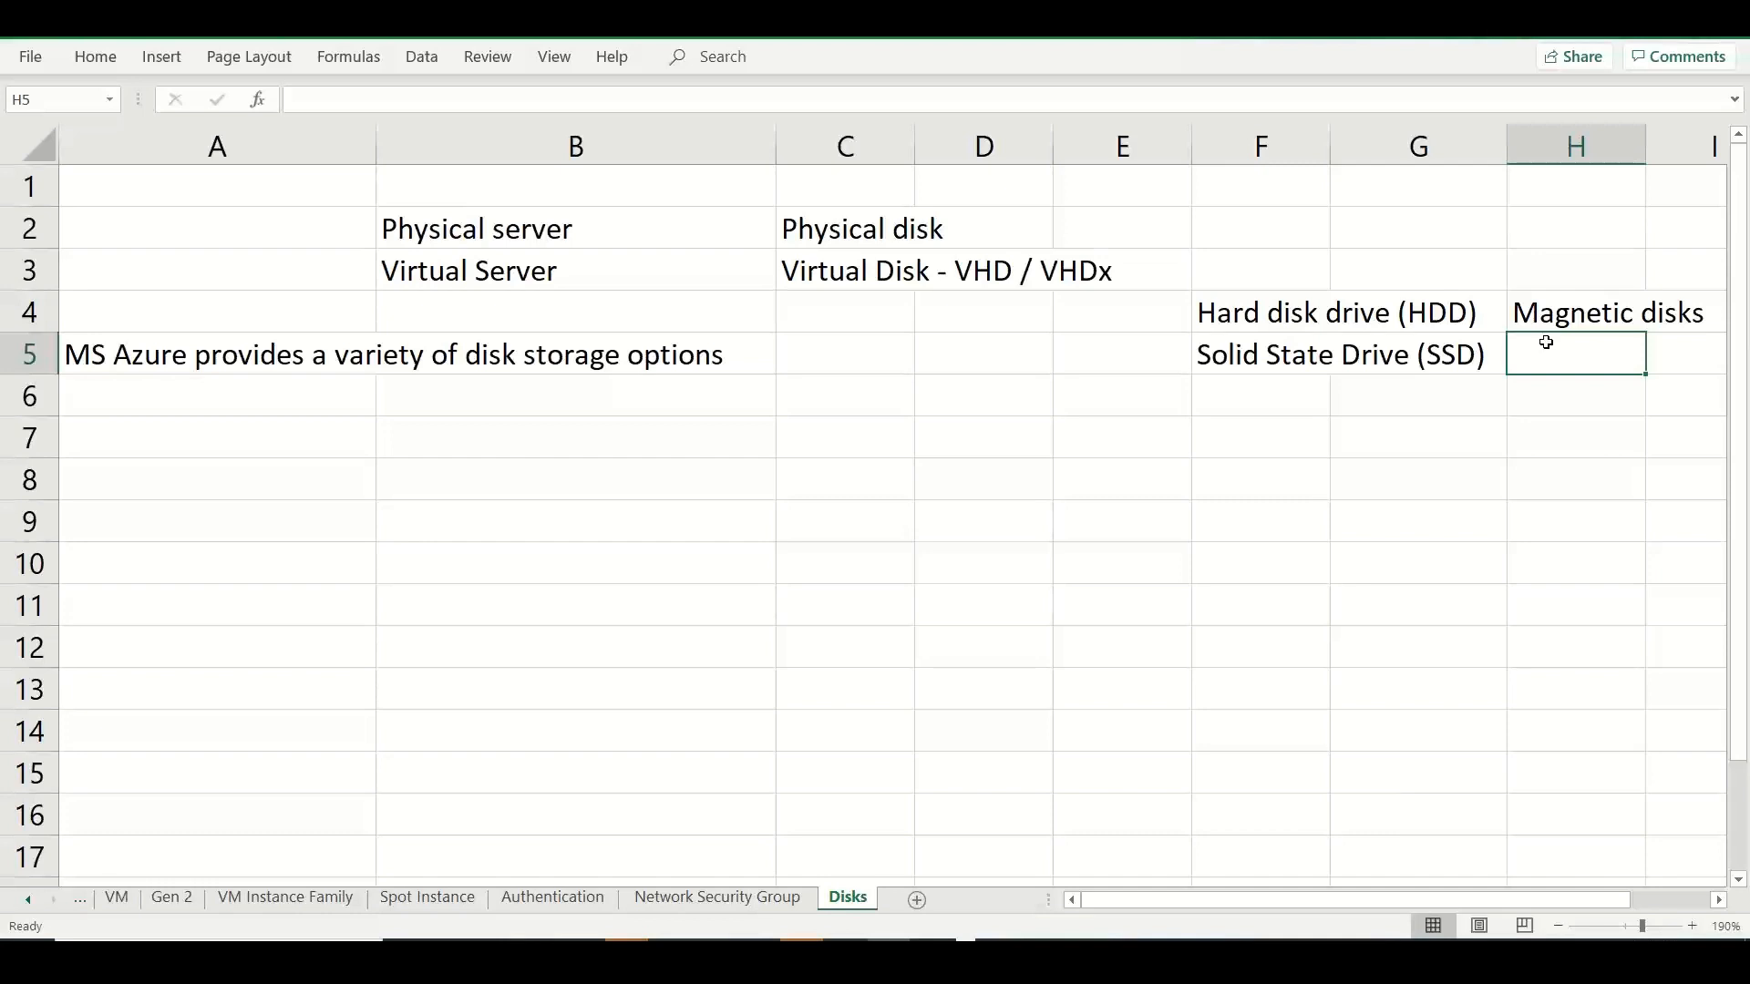
pyautogui.write('Flas')
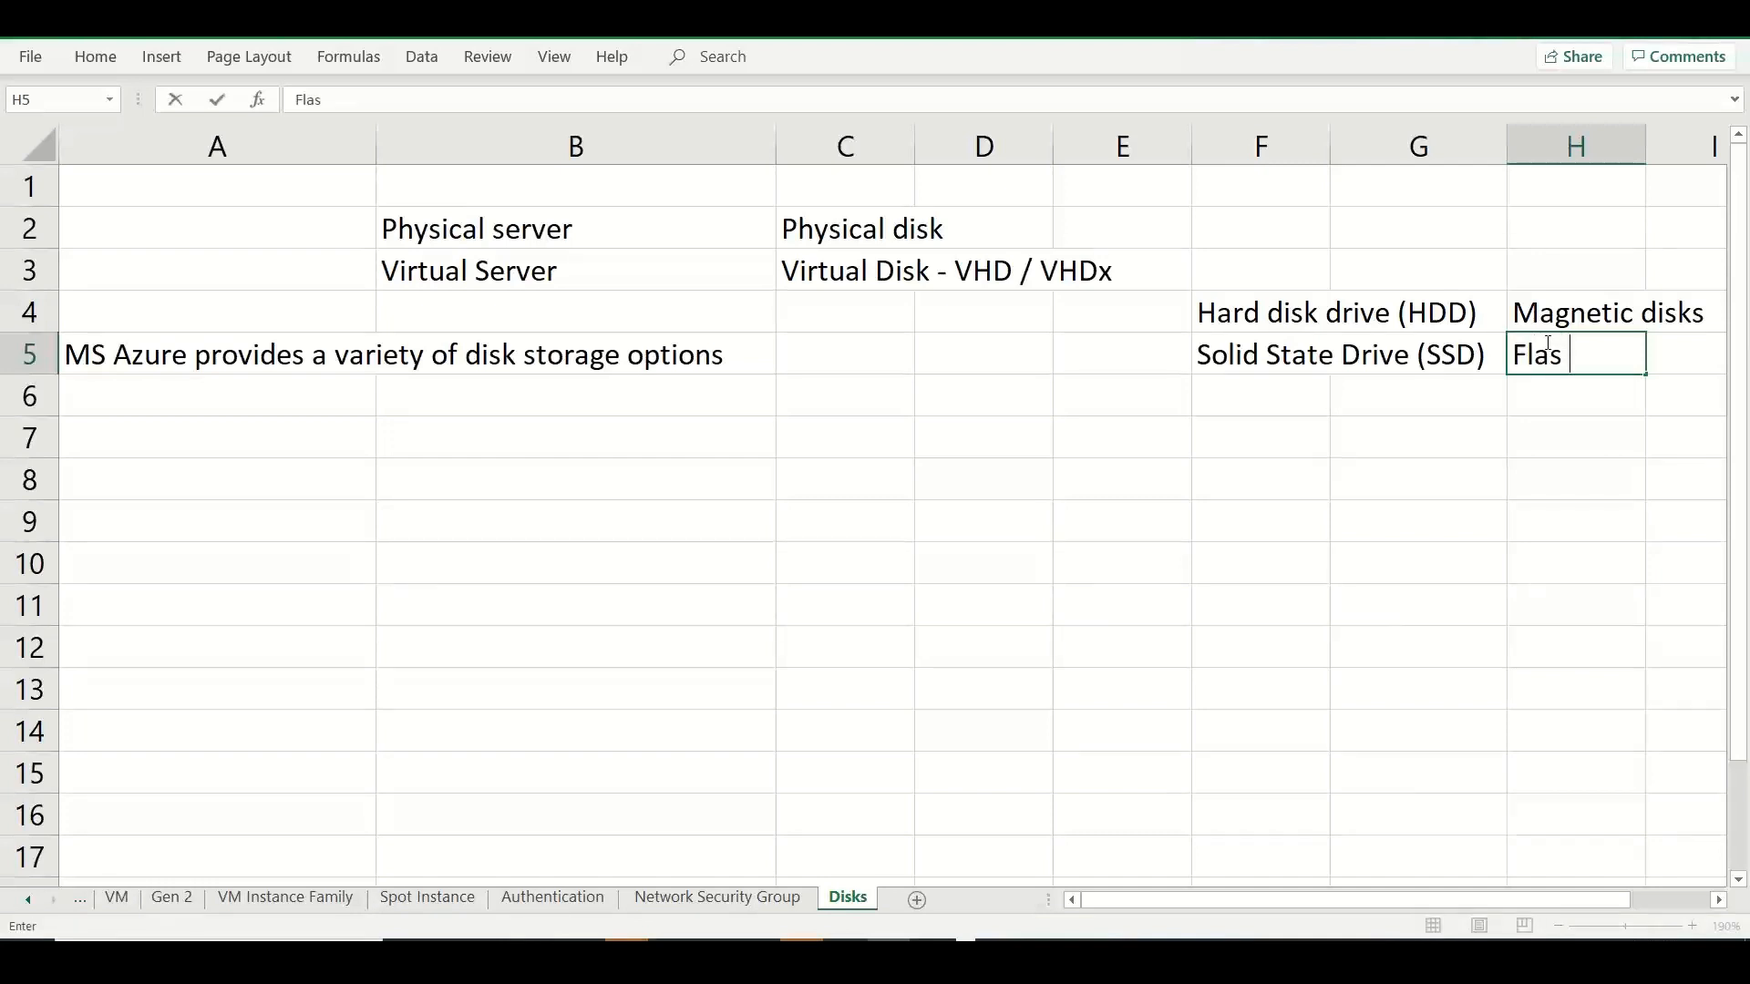
pyautogui.write('h drives')
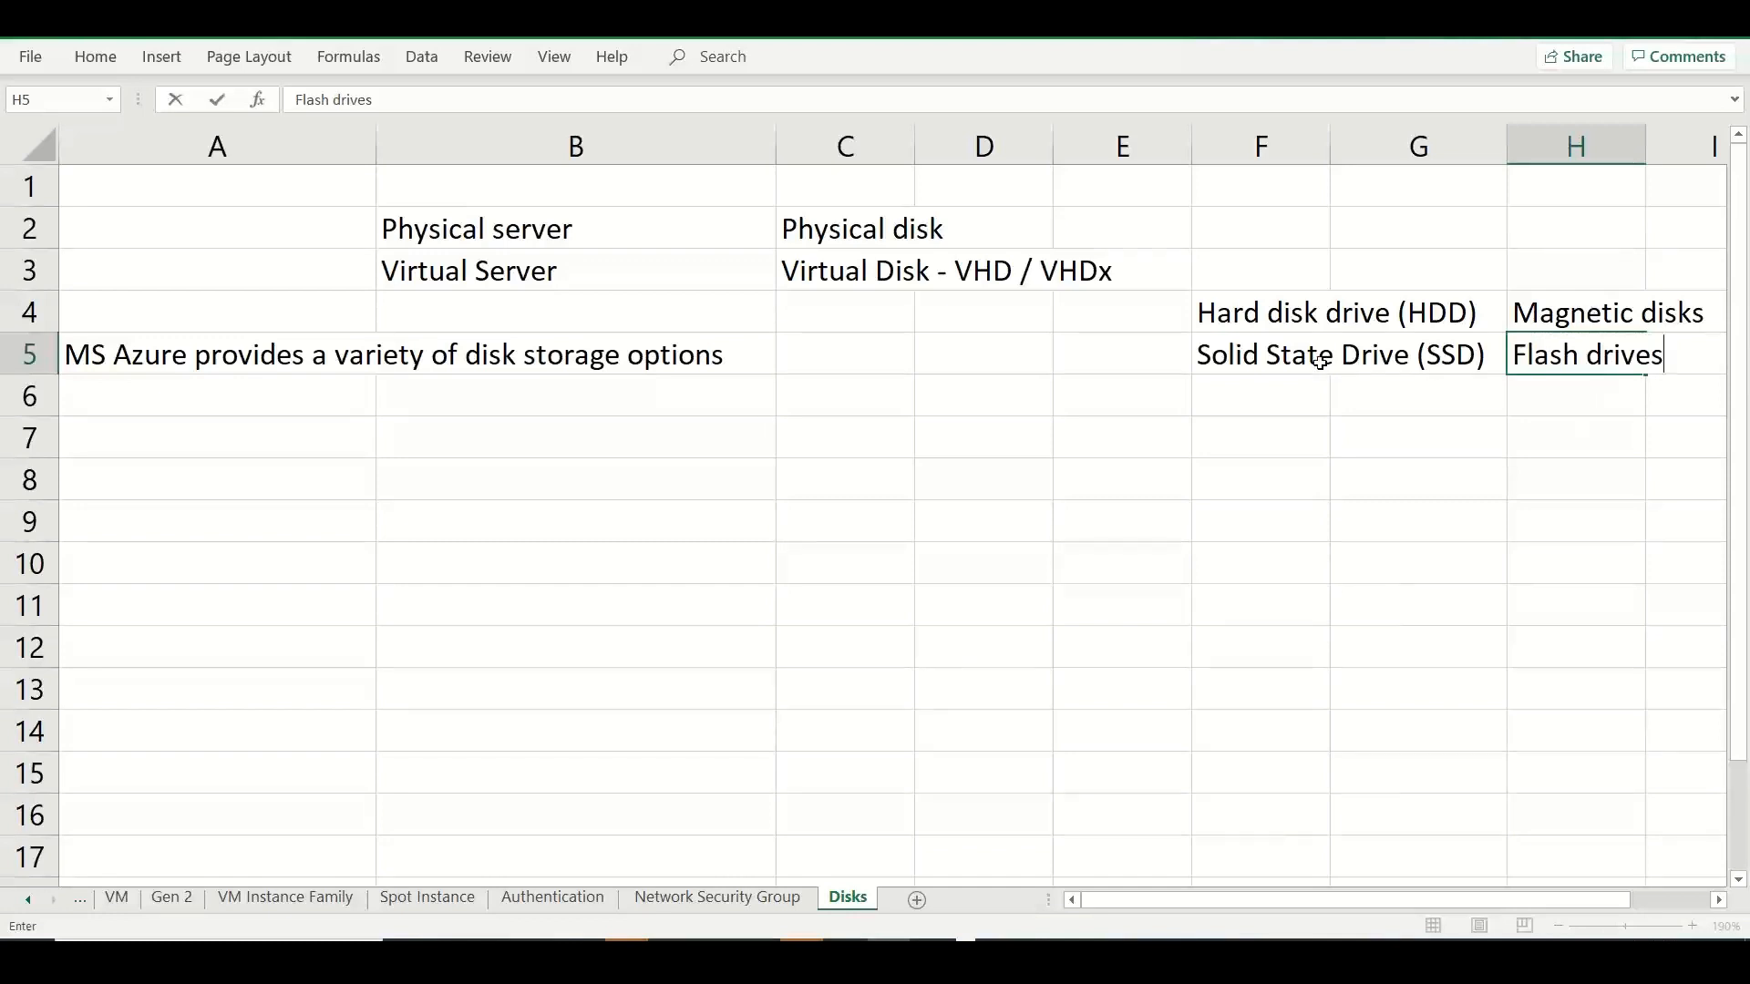
# Enter "Types of disk storage" in cell B7.
pyautogui.click(423, 432)
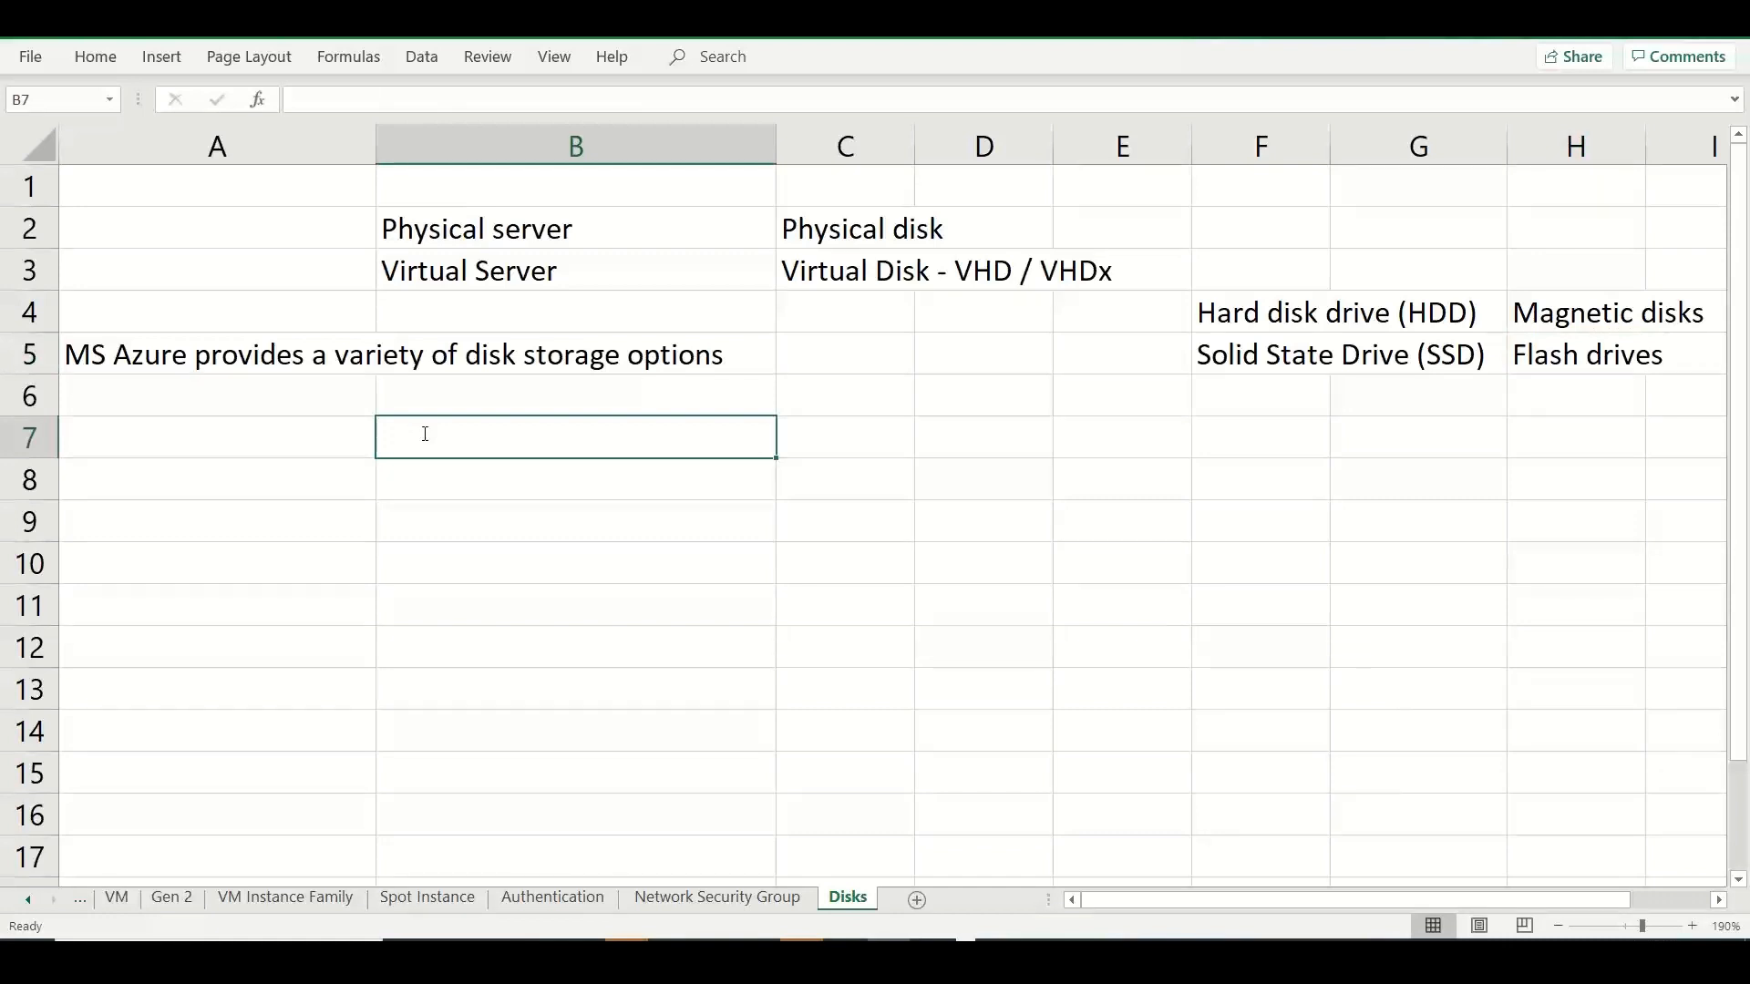
pyautogui.write('Tye')
pyautogui.press('BackSpace')
pyautogui.write('p')
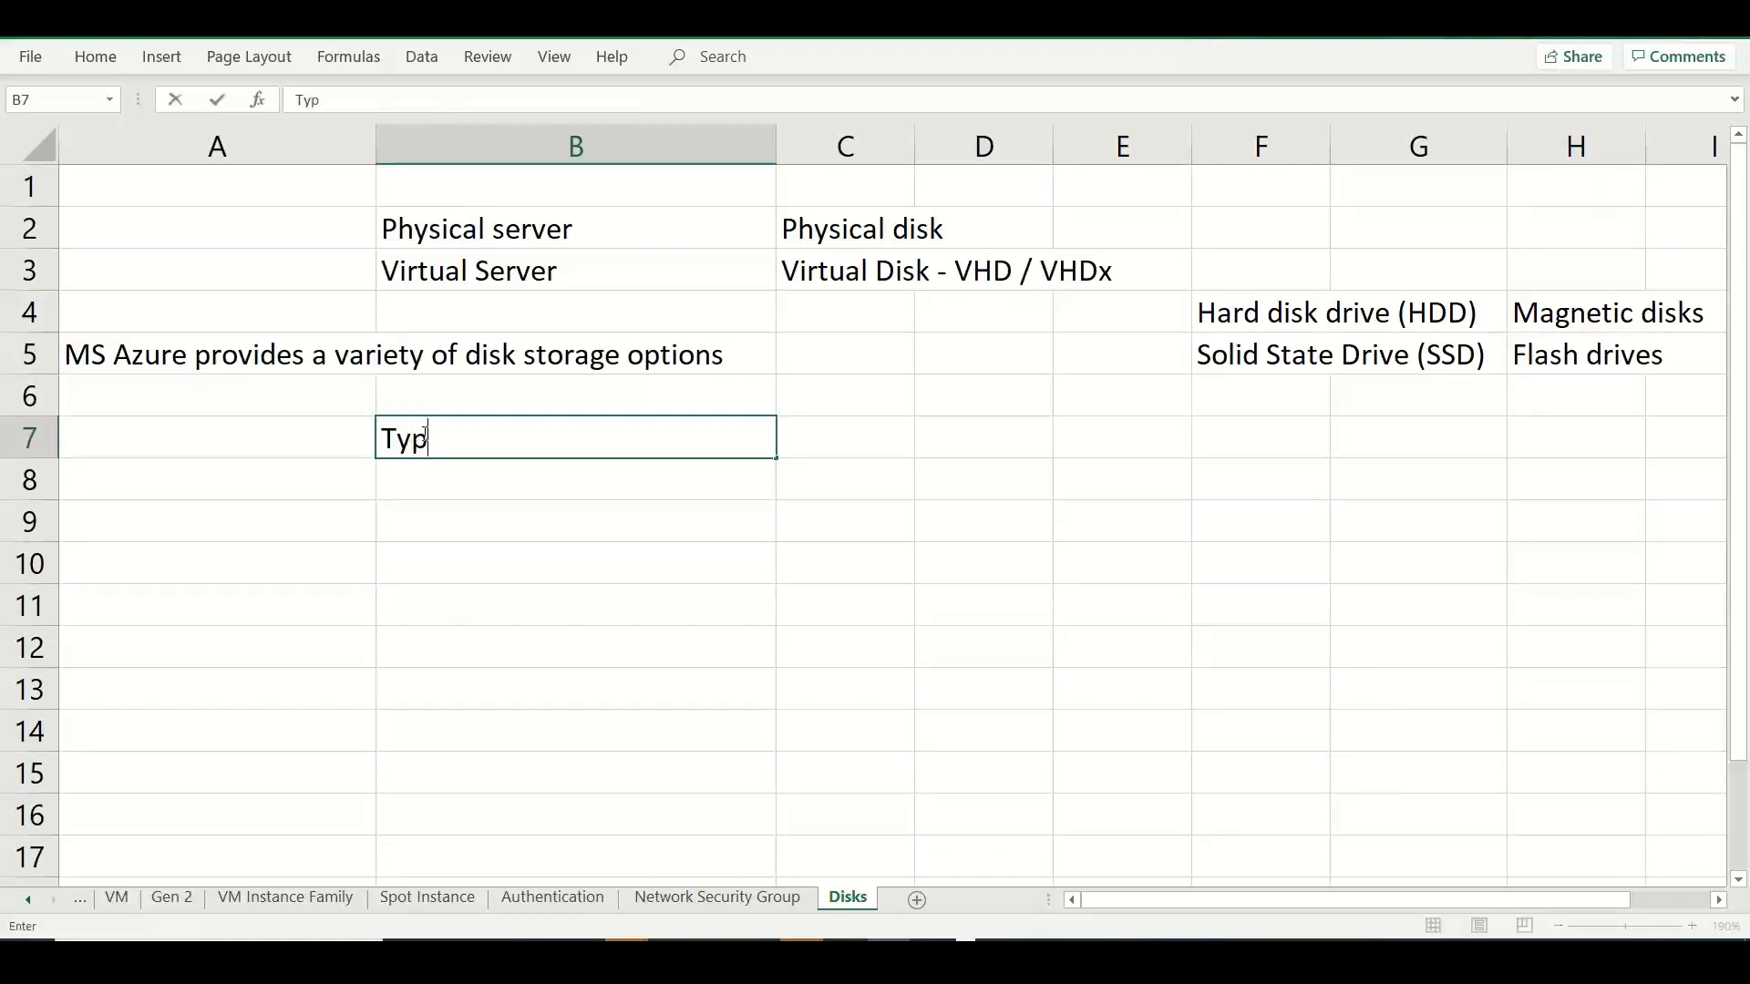
pyautogui.write('es of disk storage')
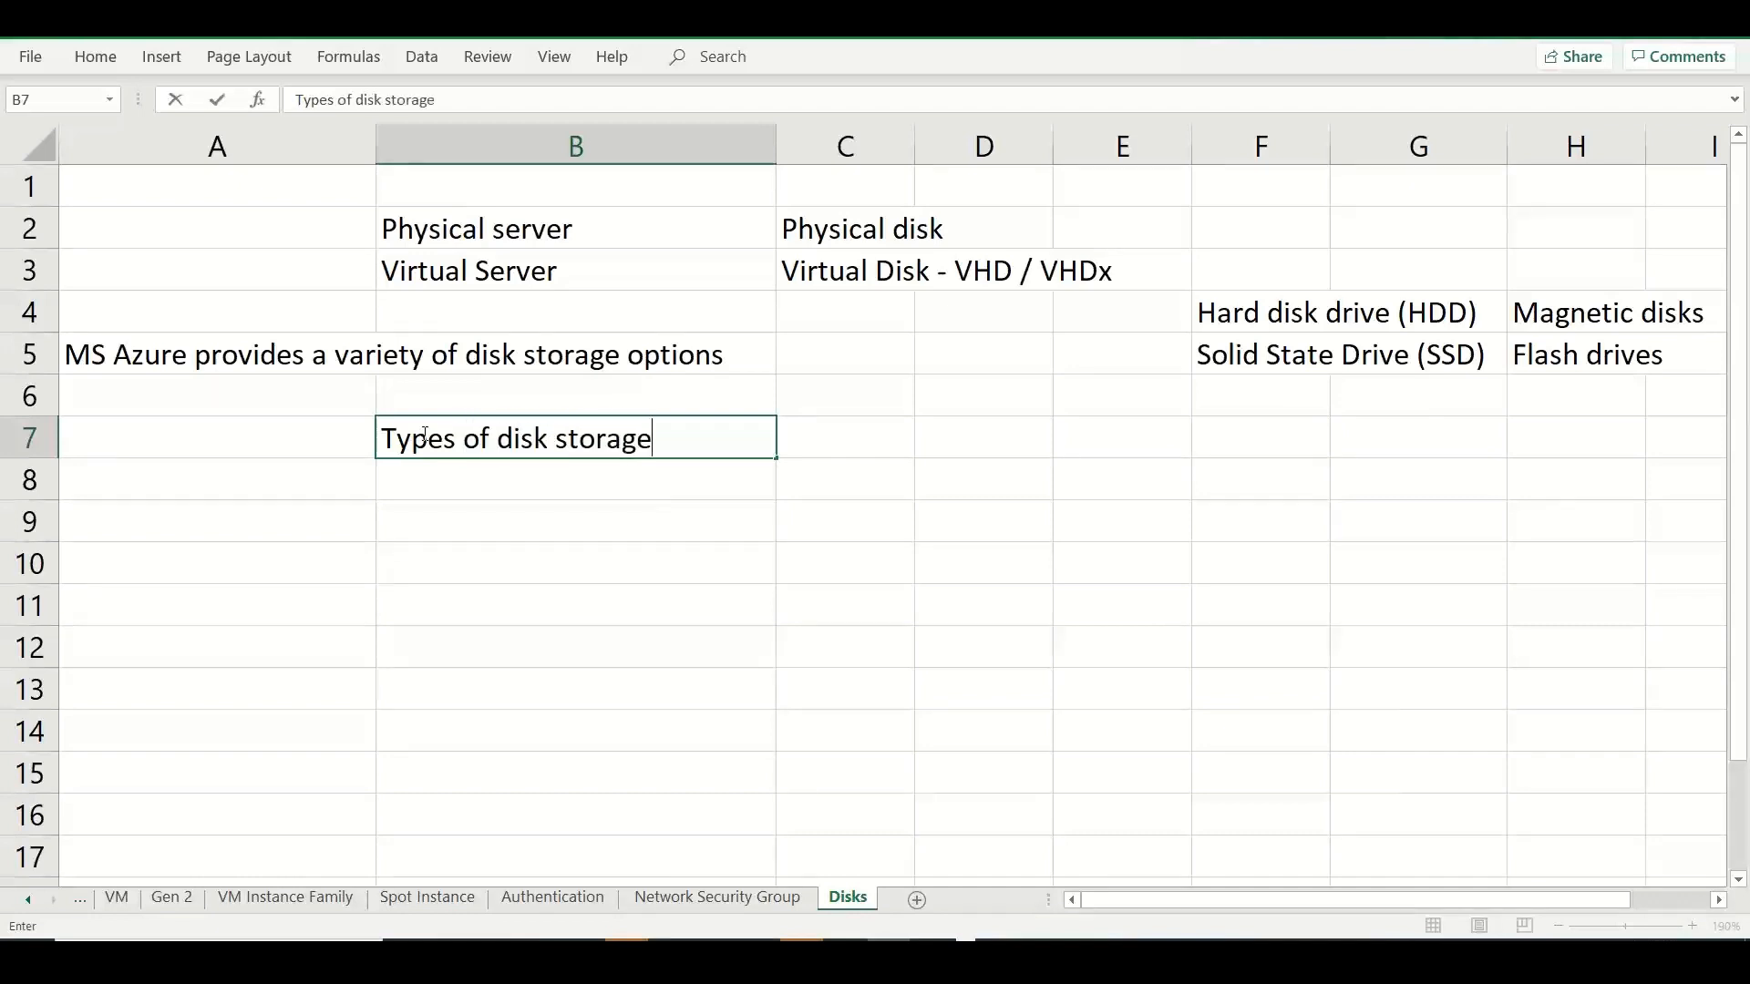
pyautogui.hotkey('ctrl', 'Return')
pyautogui.press('Return')
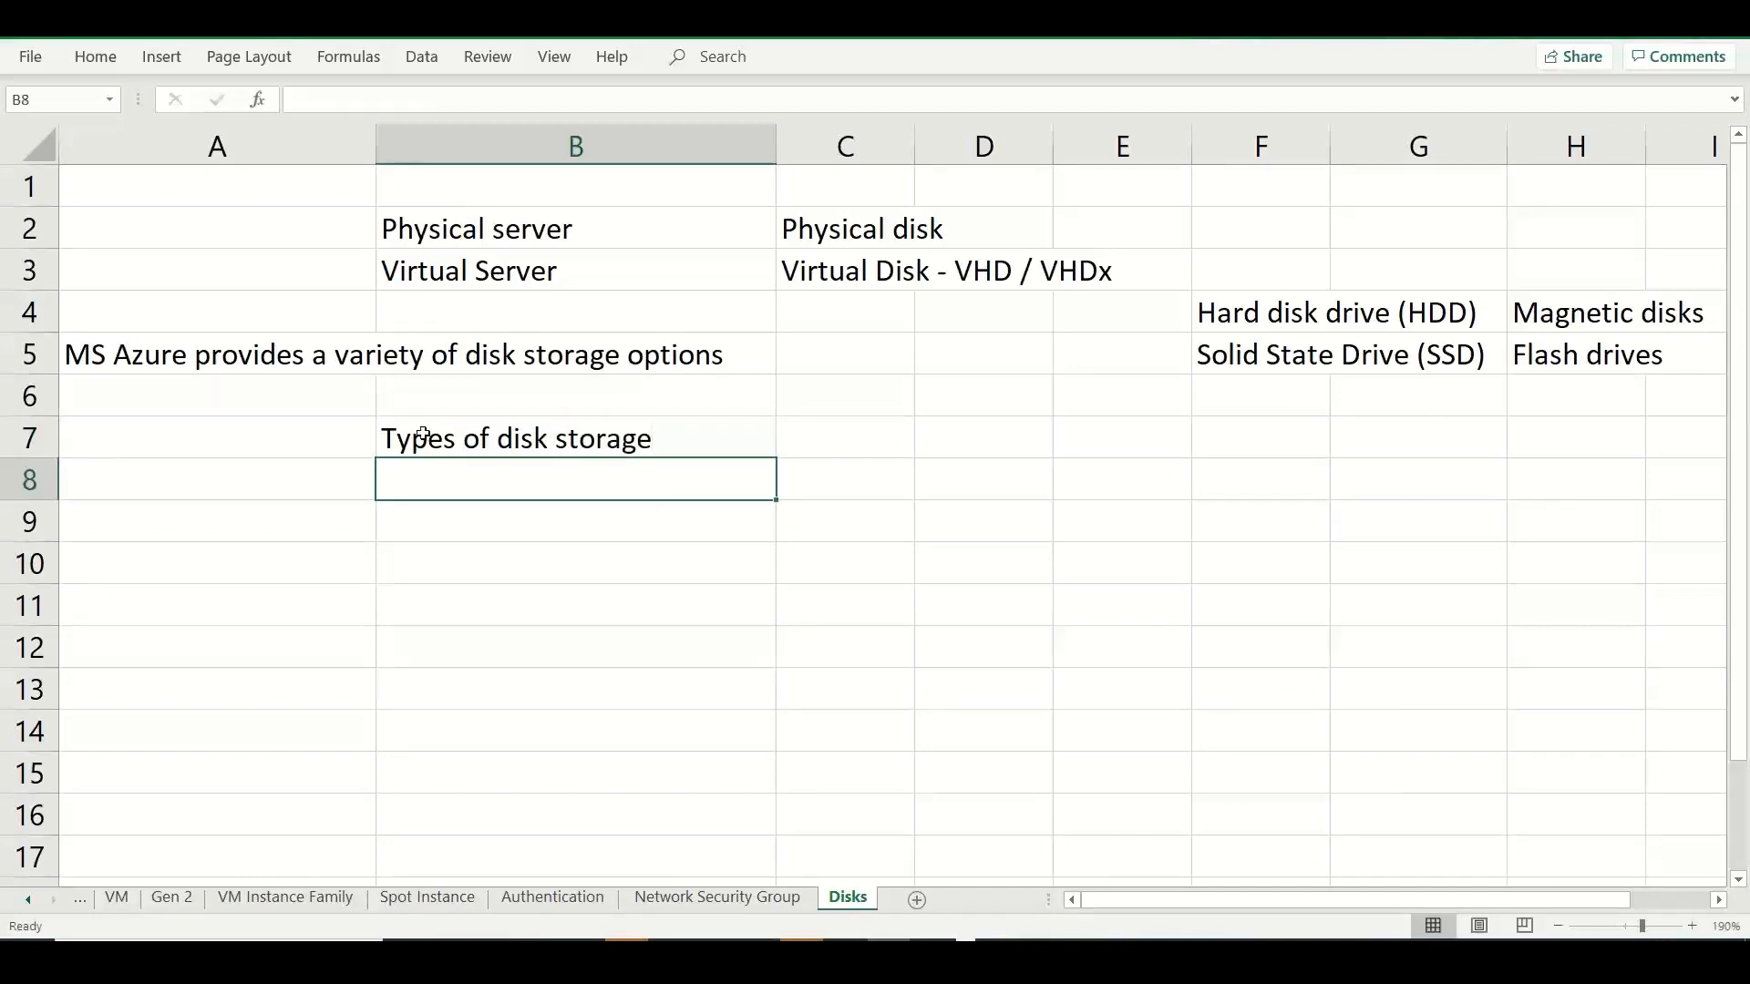
# Enter "capabilities" in cell B8 and "Use cases" in cell B9.
pyautogui.write('capabilities')
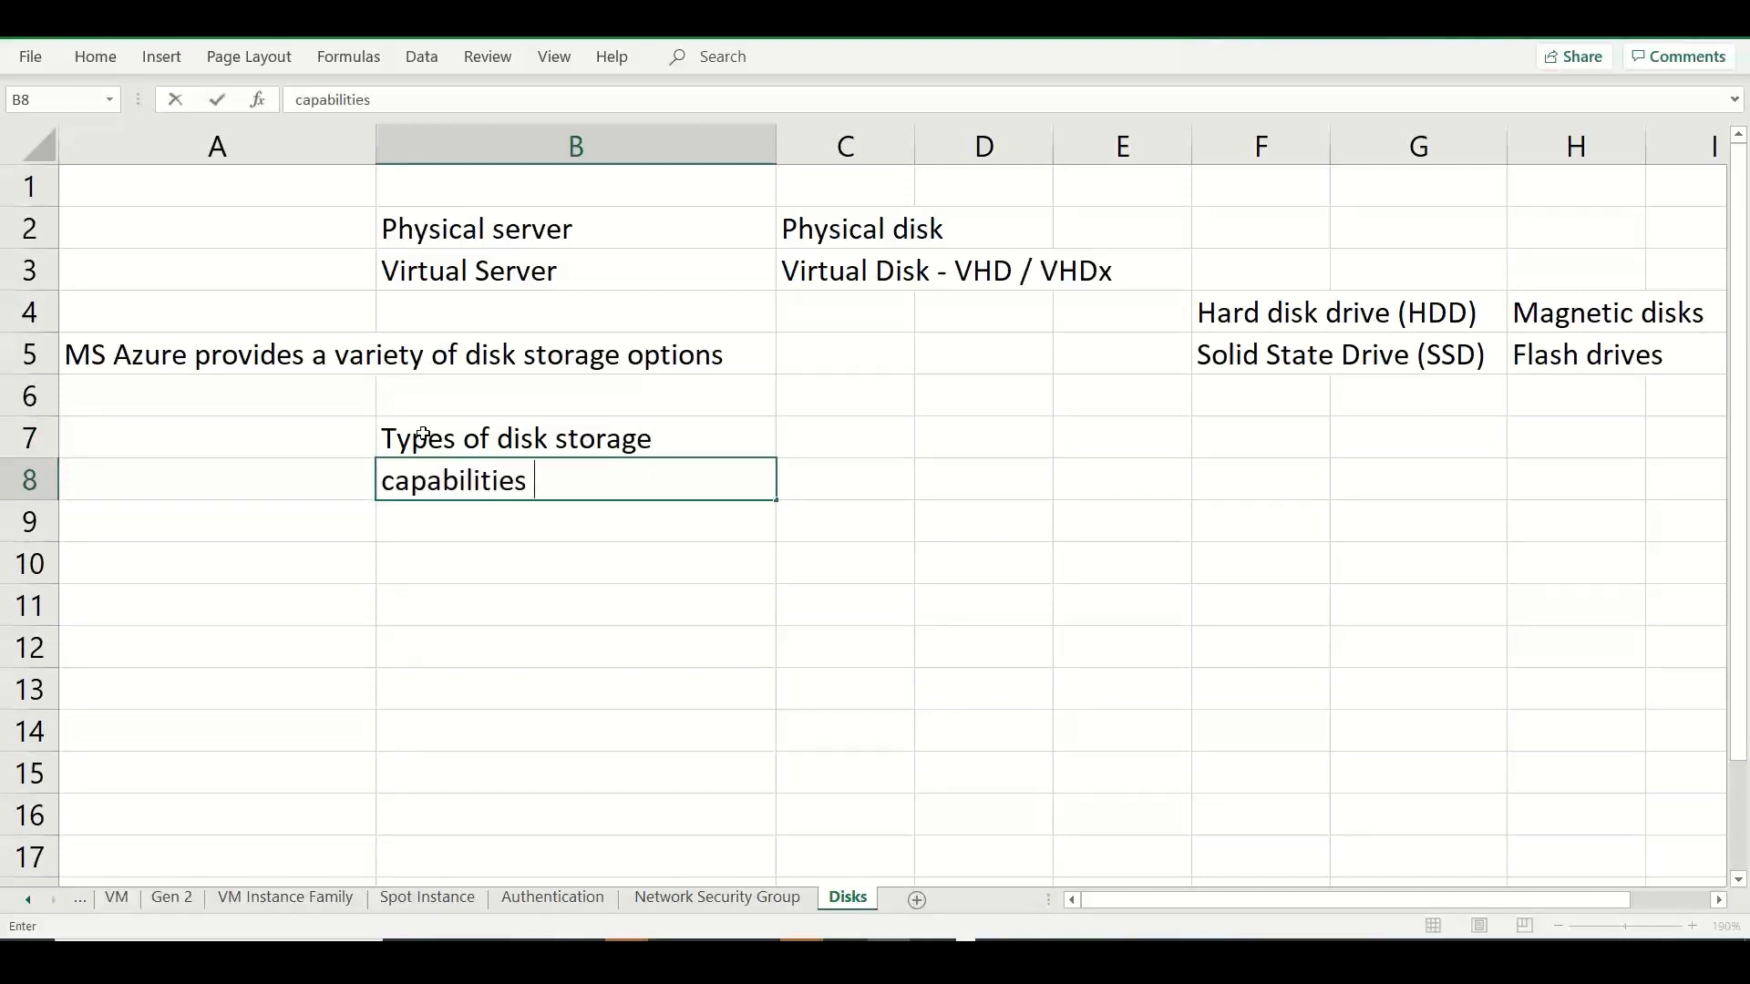
pyautogui.press('Return')
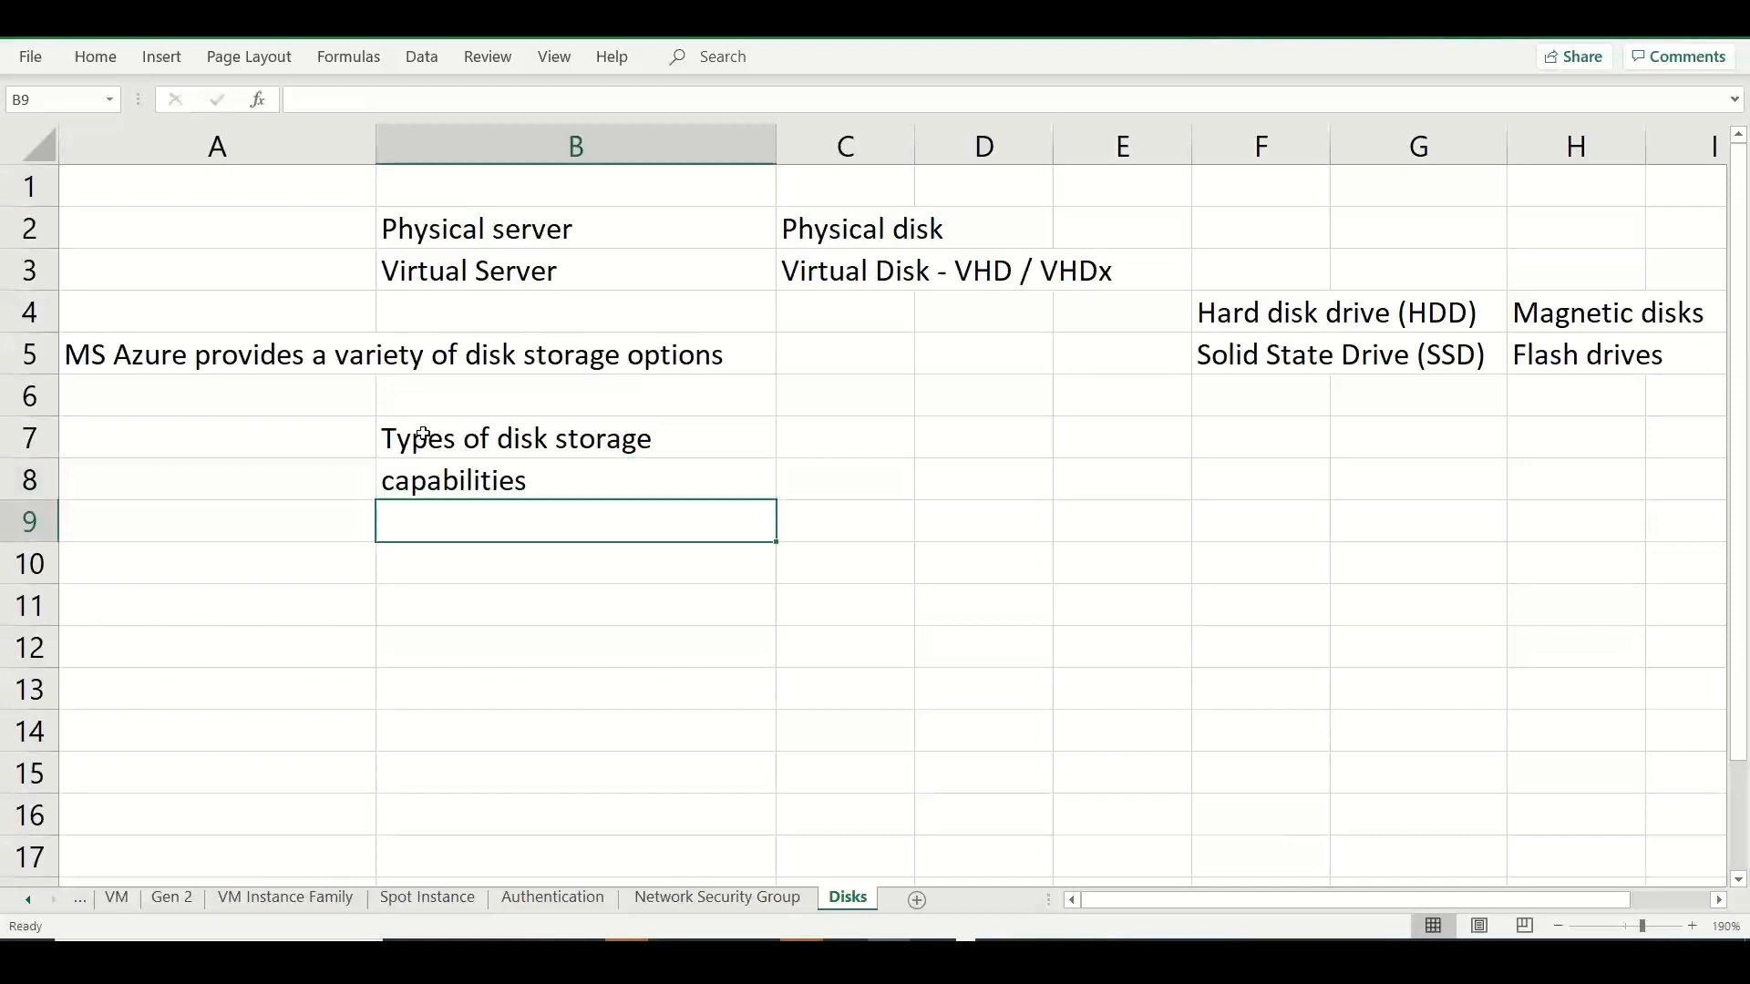
pyautogui.write('Use cases')
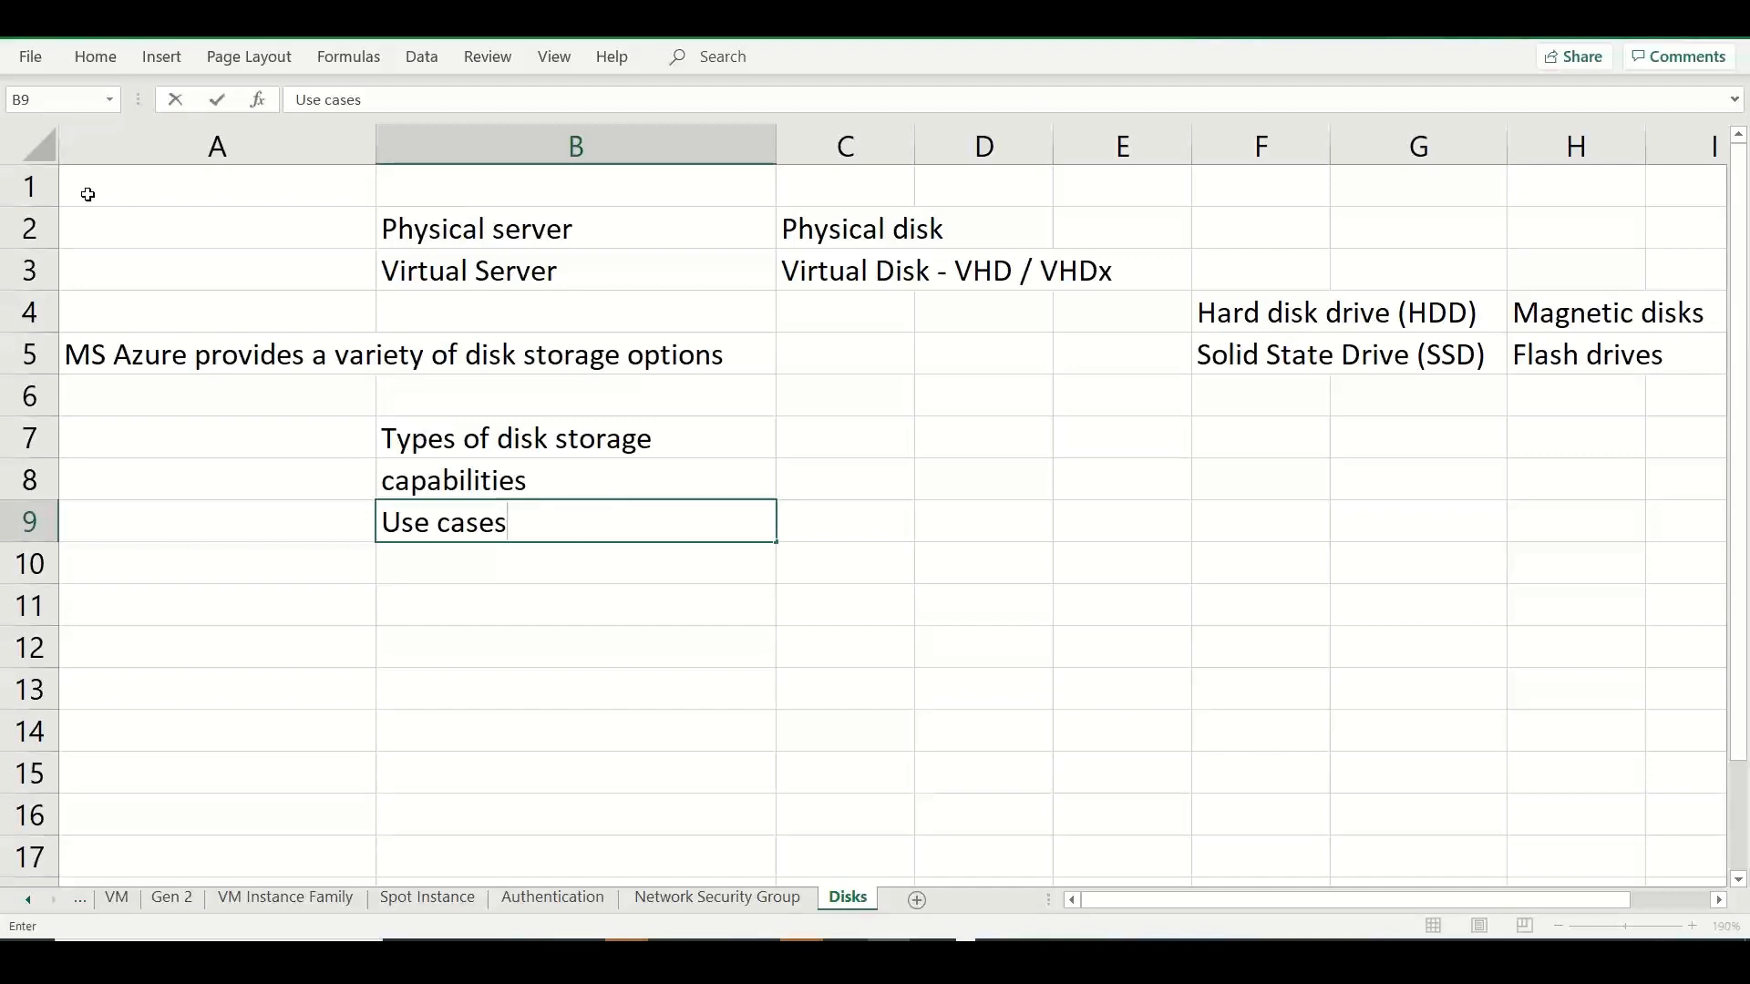
# Delete the empty row 1 above the physical server notes.
pyautogui.click(28, 187)
pyautogui.rightClick(28, 187)
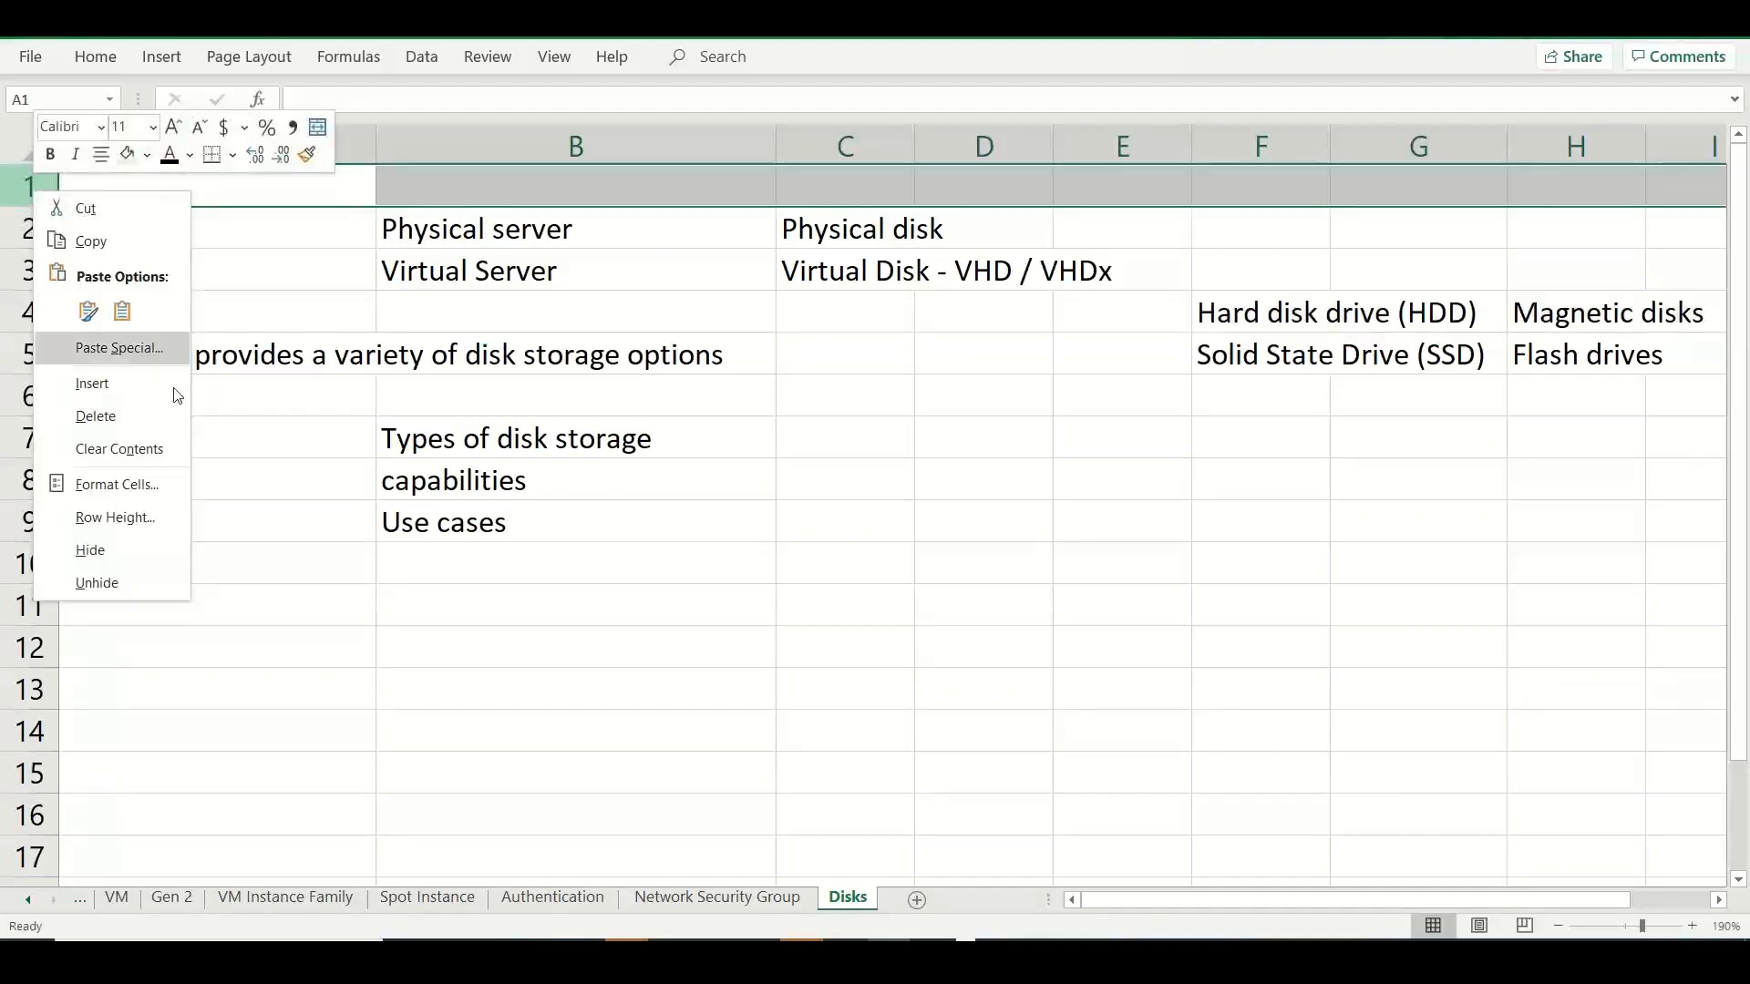
pyautogui.click(128, 414)
# Enter the headings "Performance", "Cost" and "Features" in cells A10, B10 and C10.
pyautogui.click(255, 563)
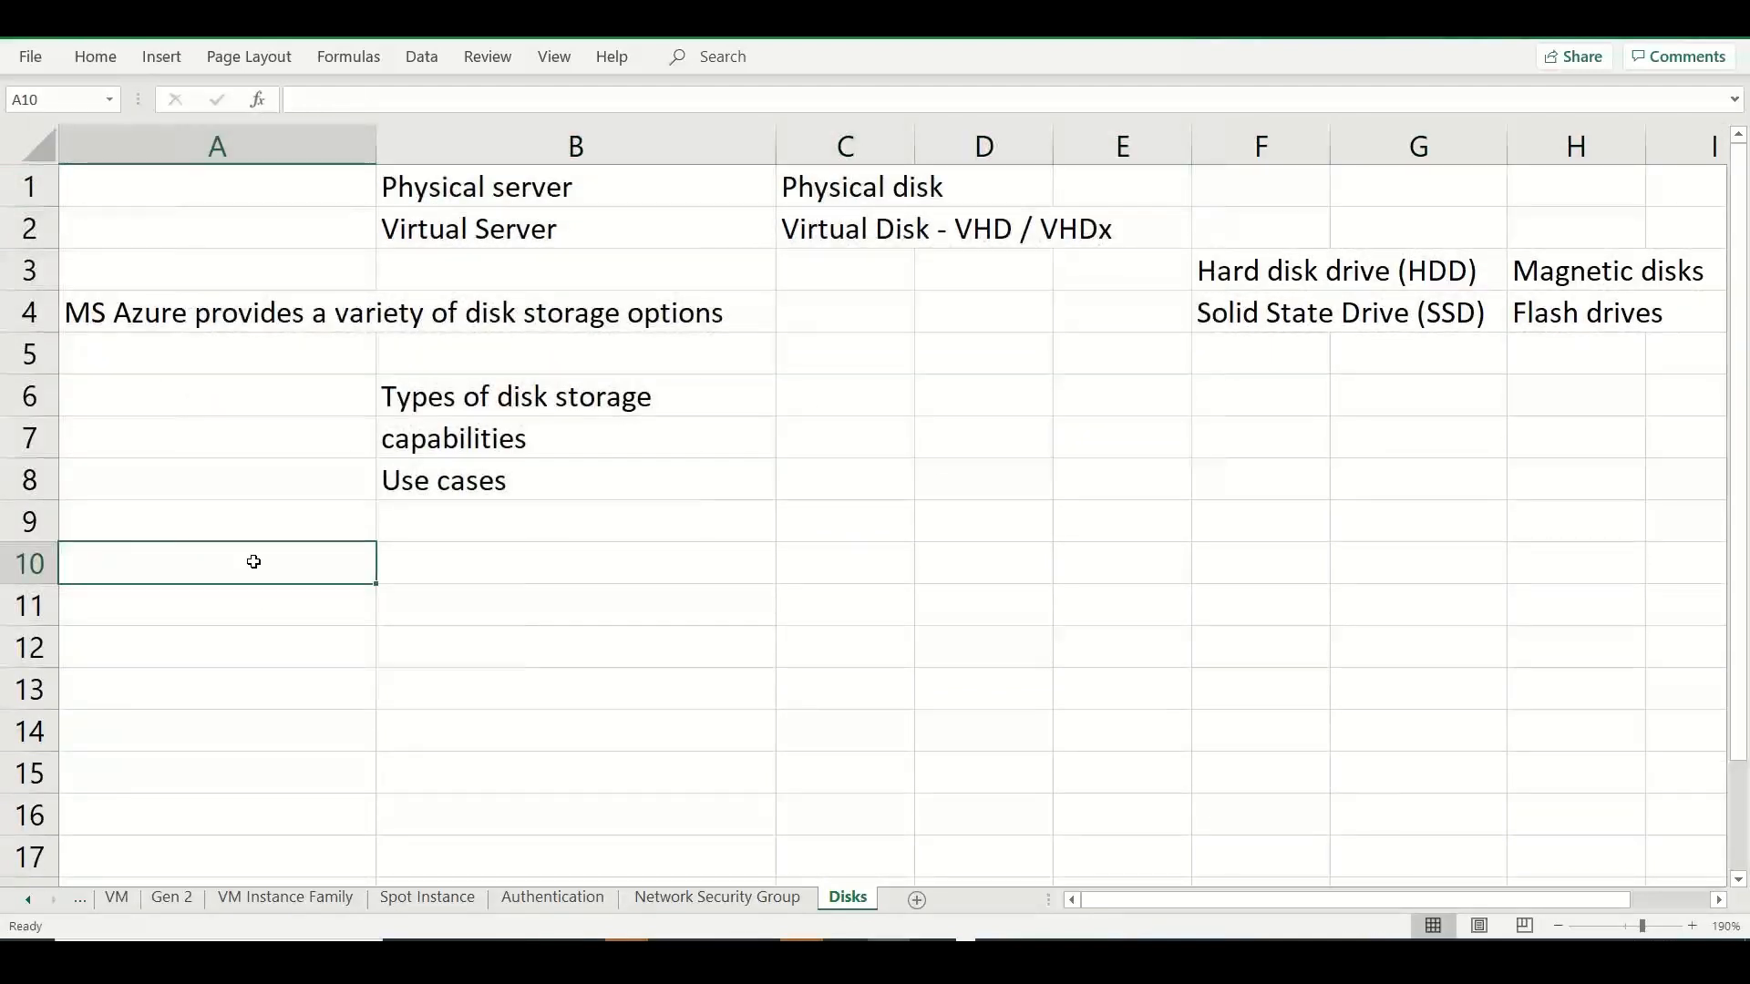
pyautogui.write('Performance')
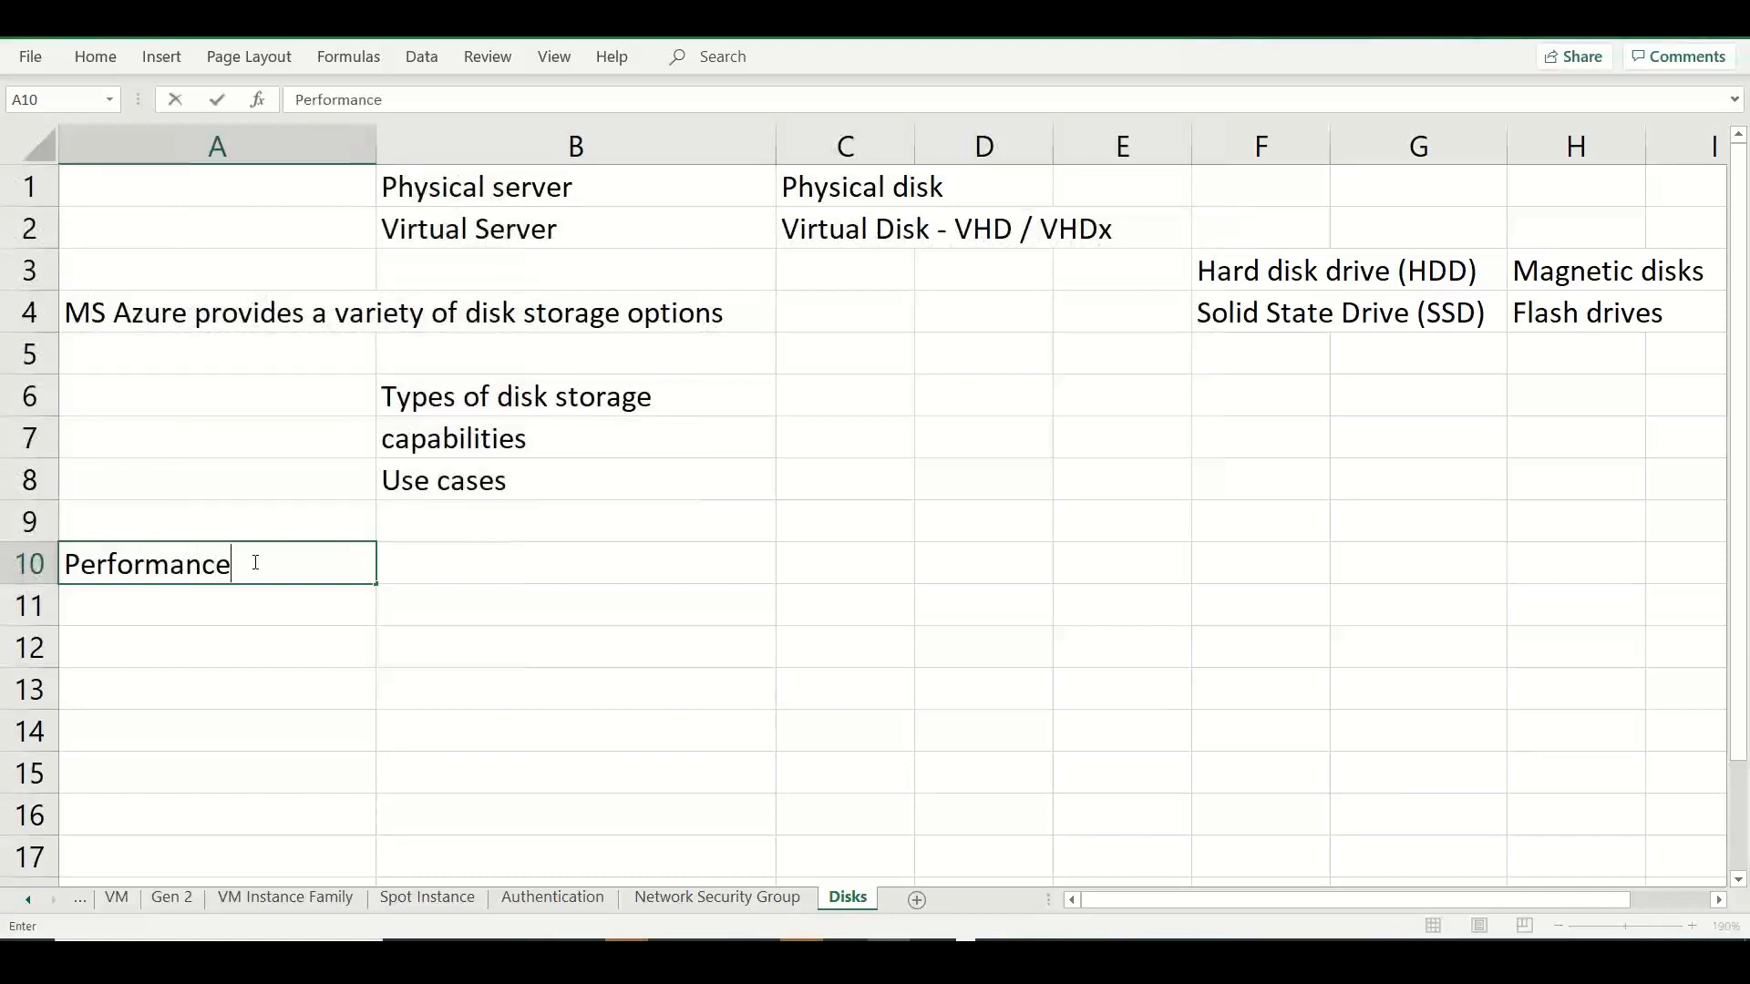
pyautogui.press('Tab')
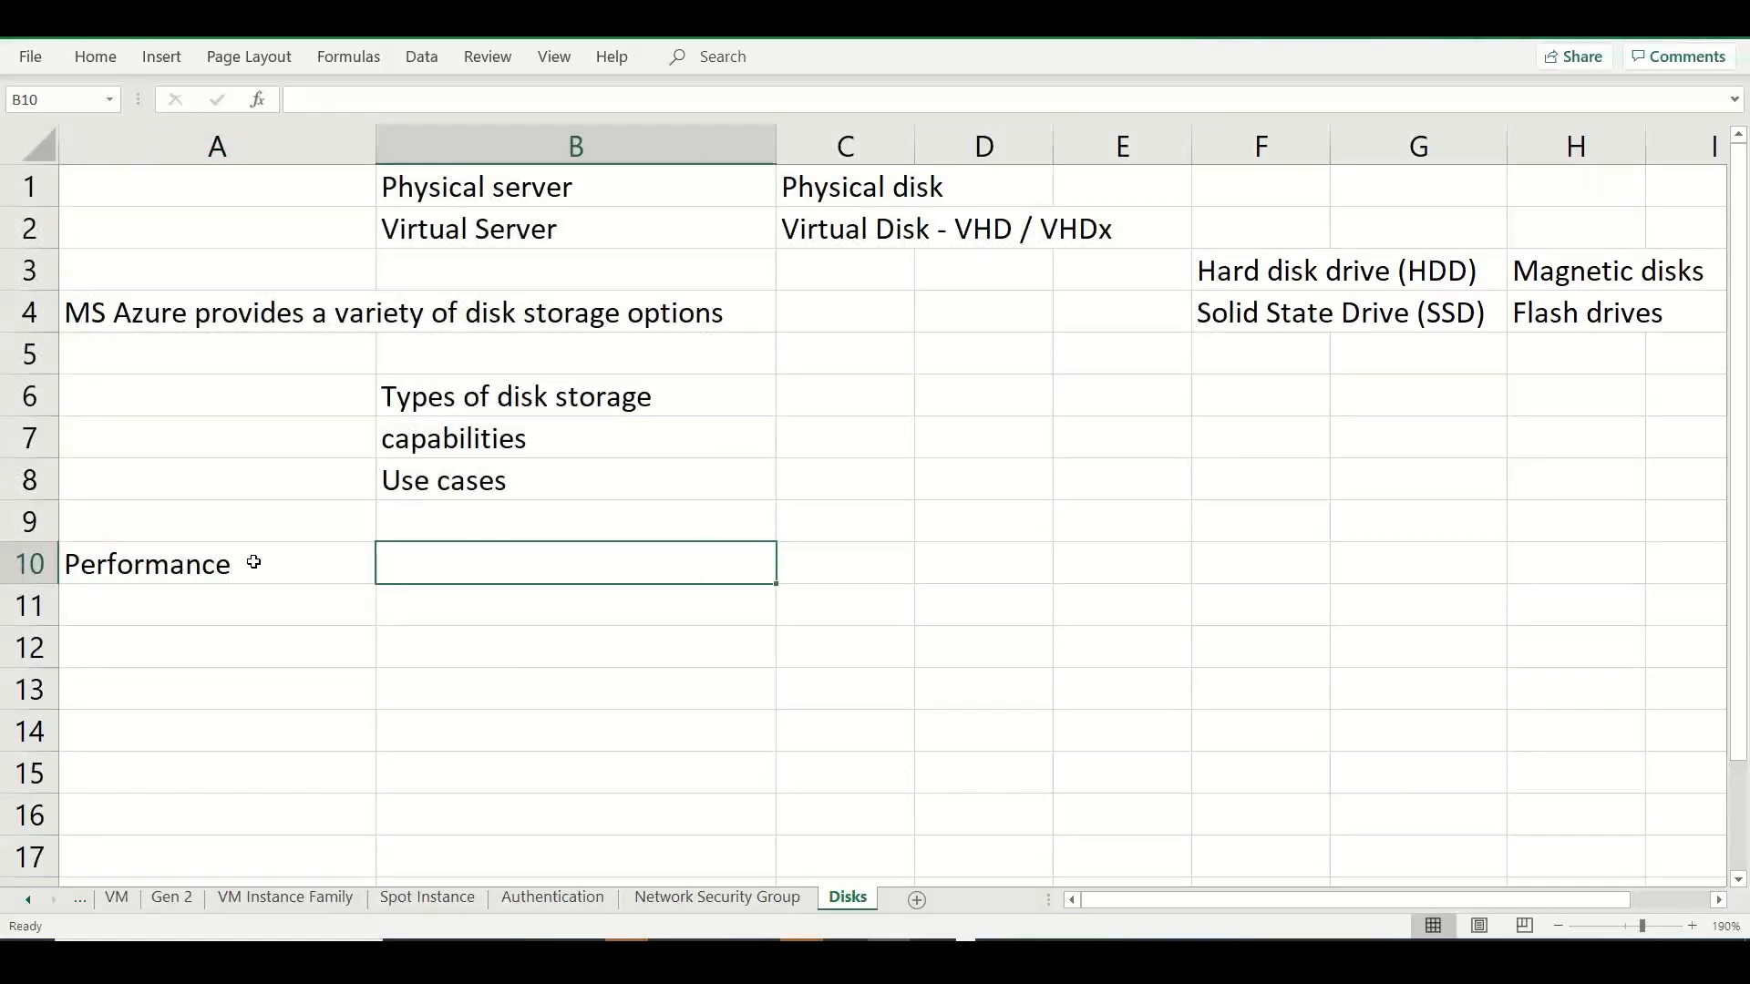
pyautogui.write('Cost')
pyautogui.press('Tab')
pyautogui.write('Featu')
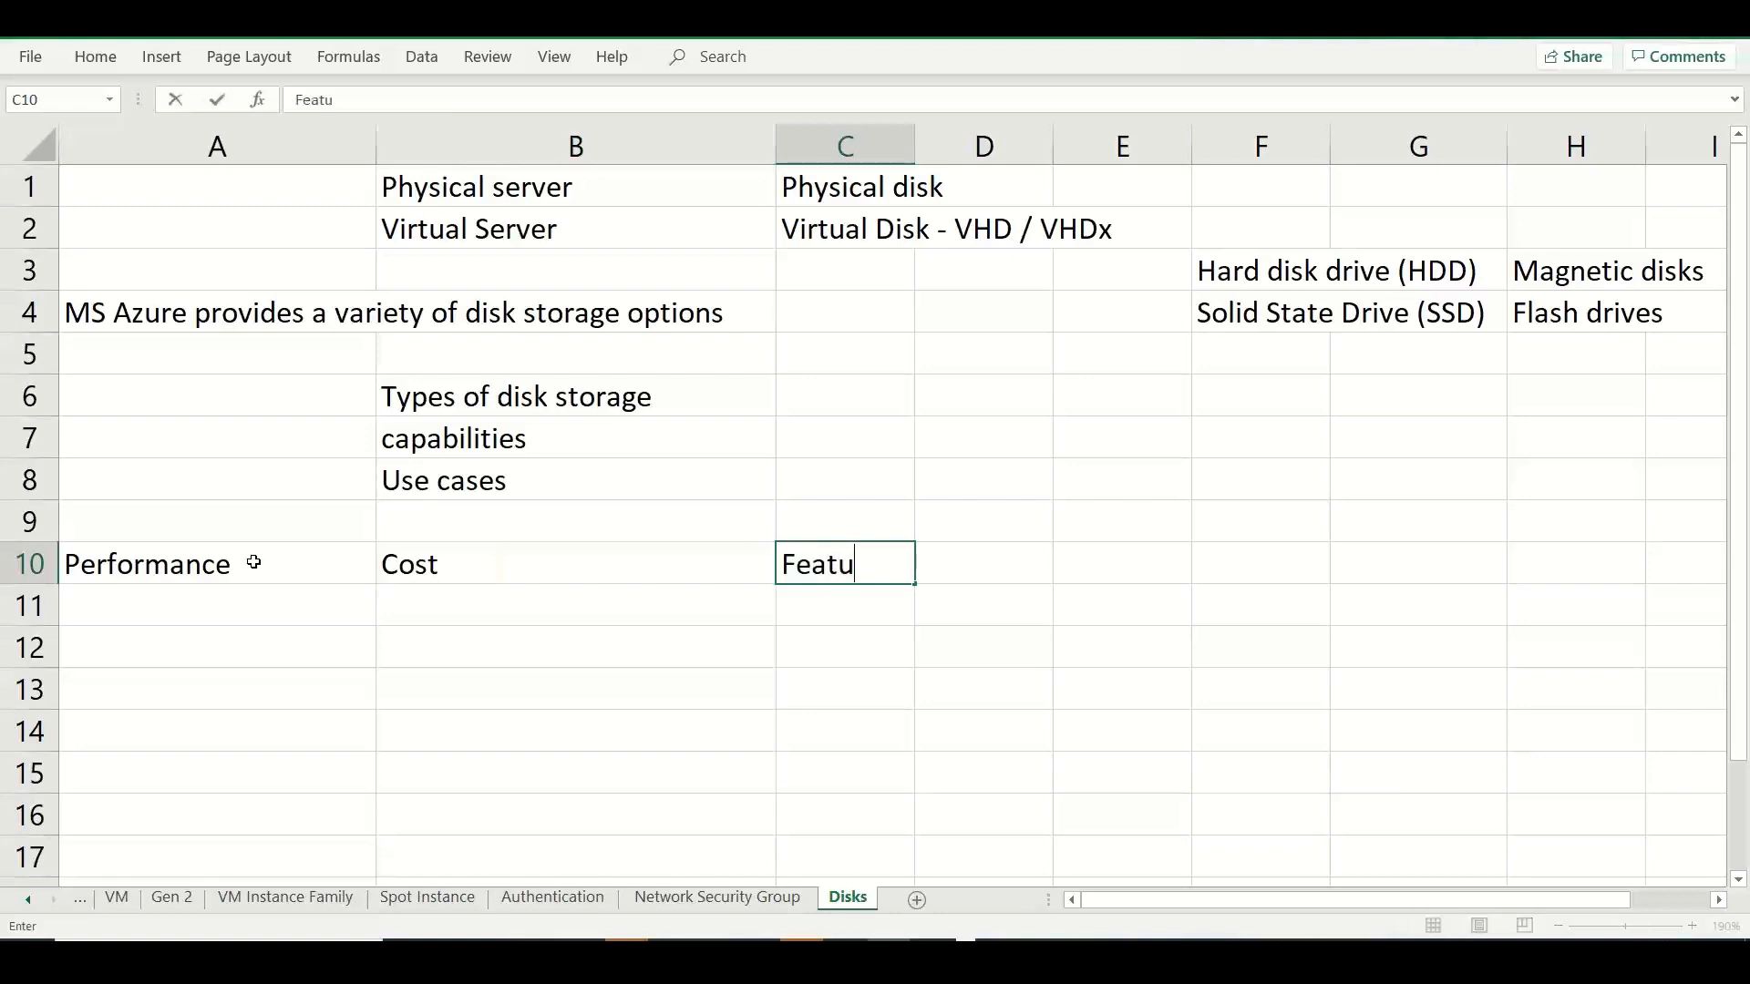
pyautogui.write('res')
pyautogui.click(253, 562)
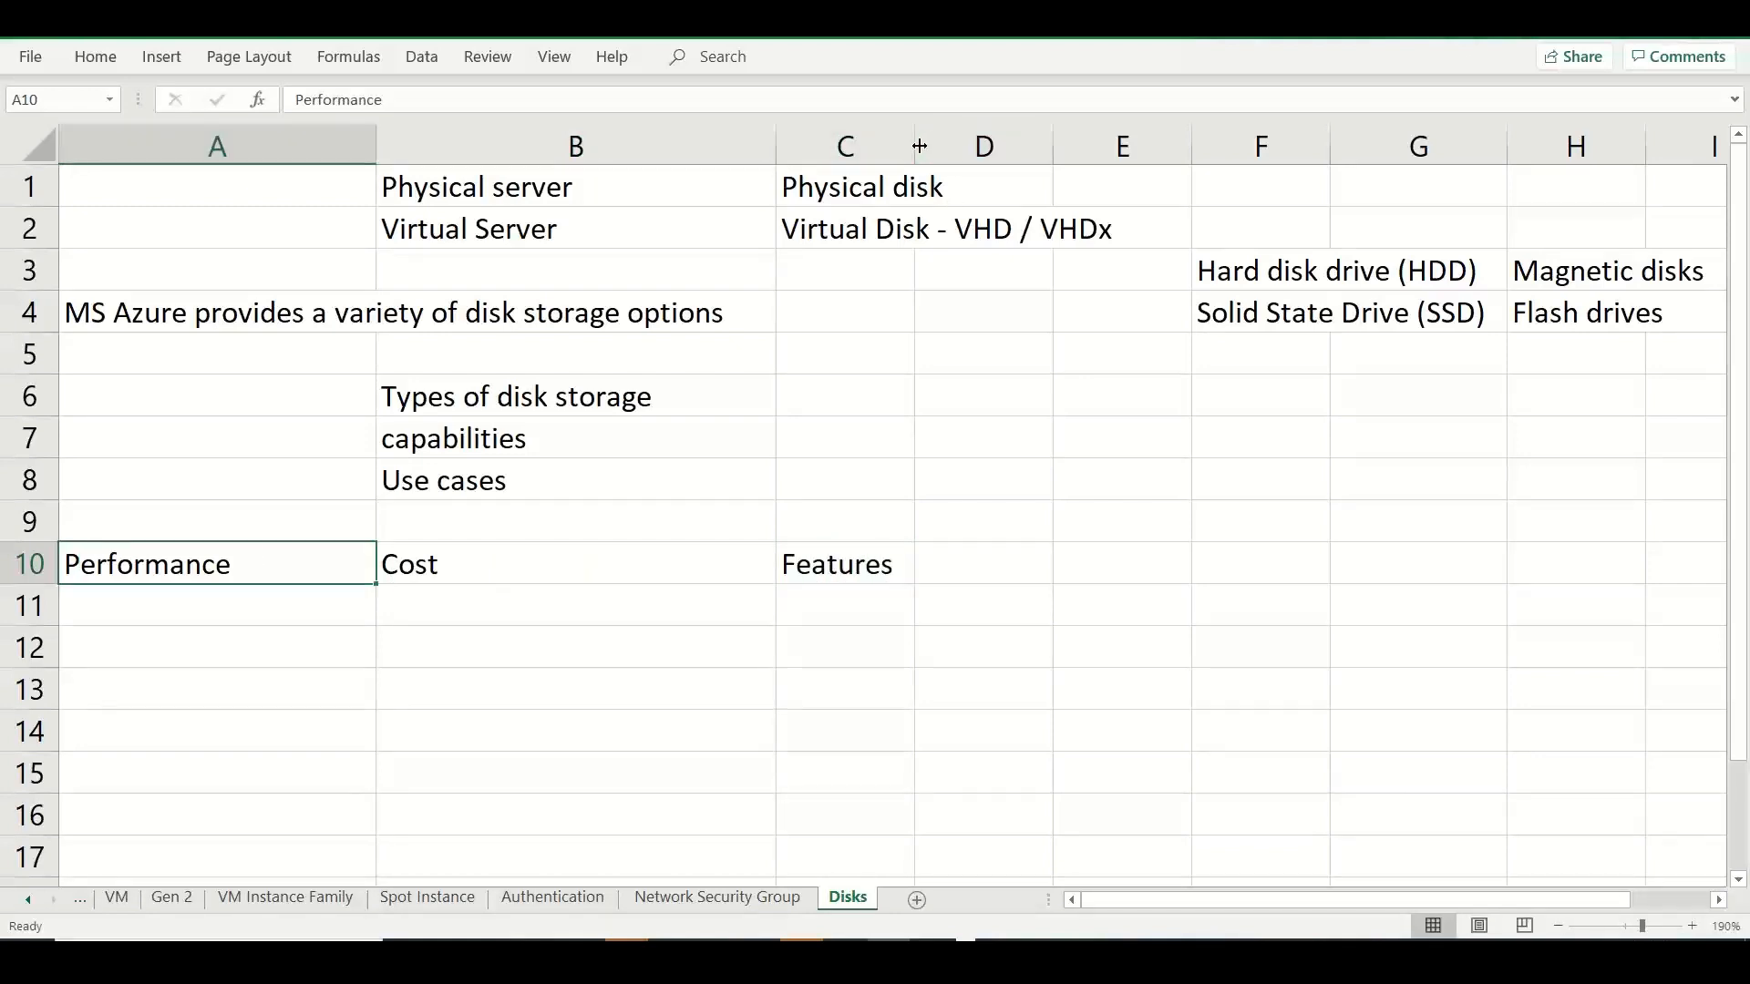
# Widen column C and narrow columns A and B.
pyautogui.moveTo(920, 146); pyautogui.dragTo(1078, 146)
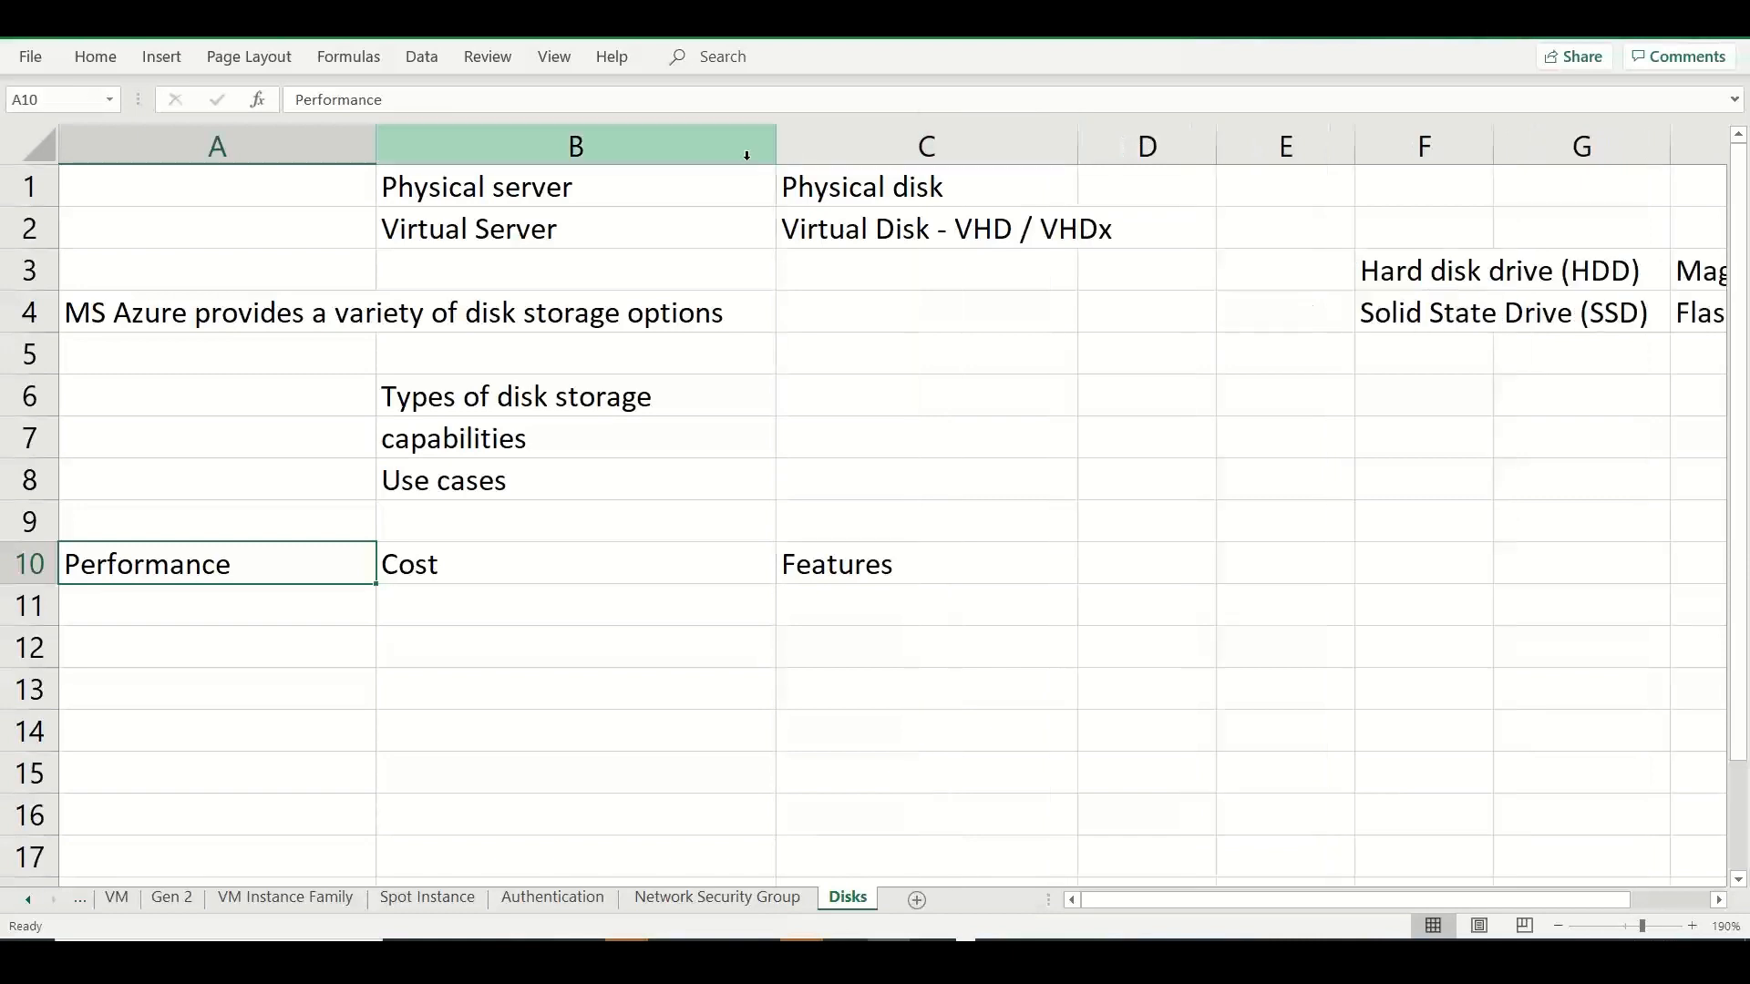
pyautogui.moveTo(774, 146); pyautogui.dragTo(734, 168)
pyautogui.moveTo(376, 146); pyautogui.dragTo(274, 167)
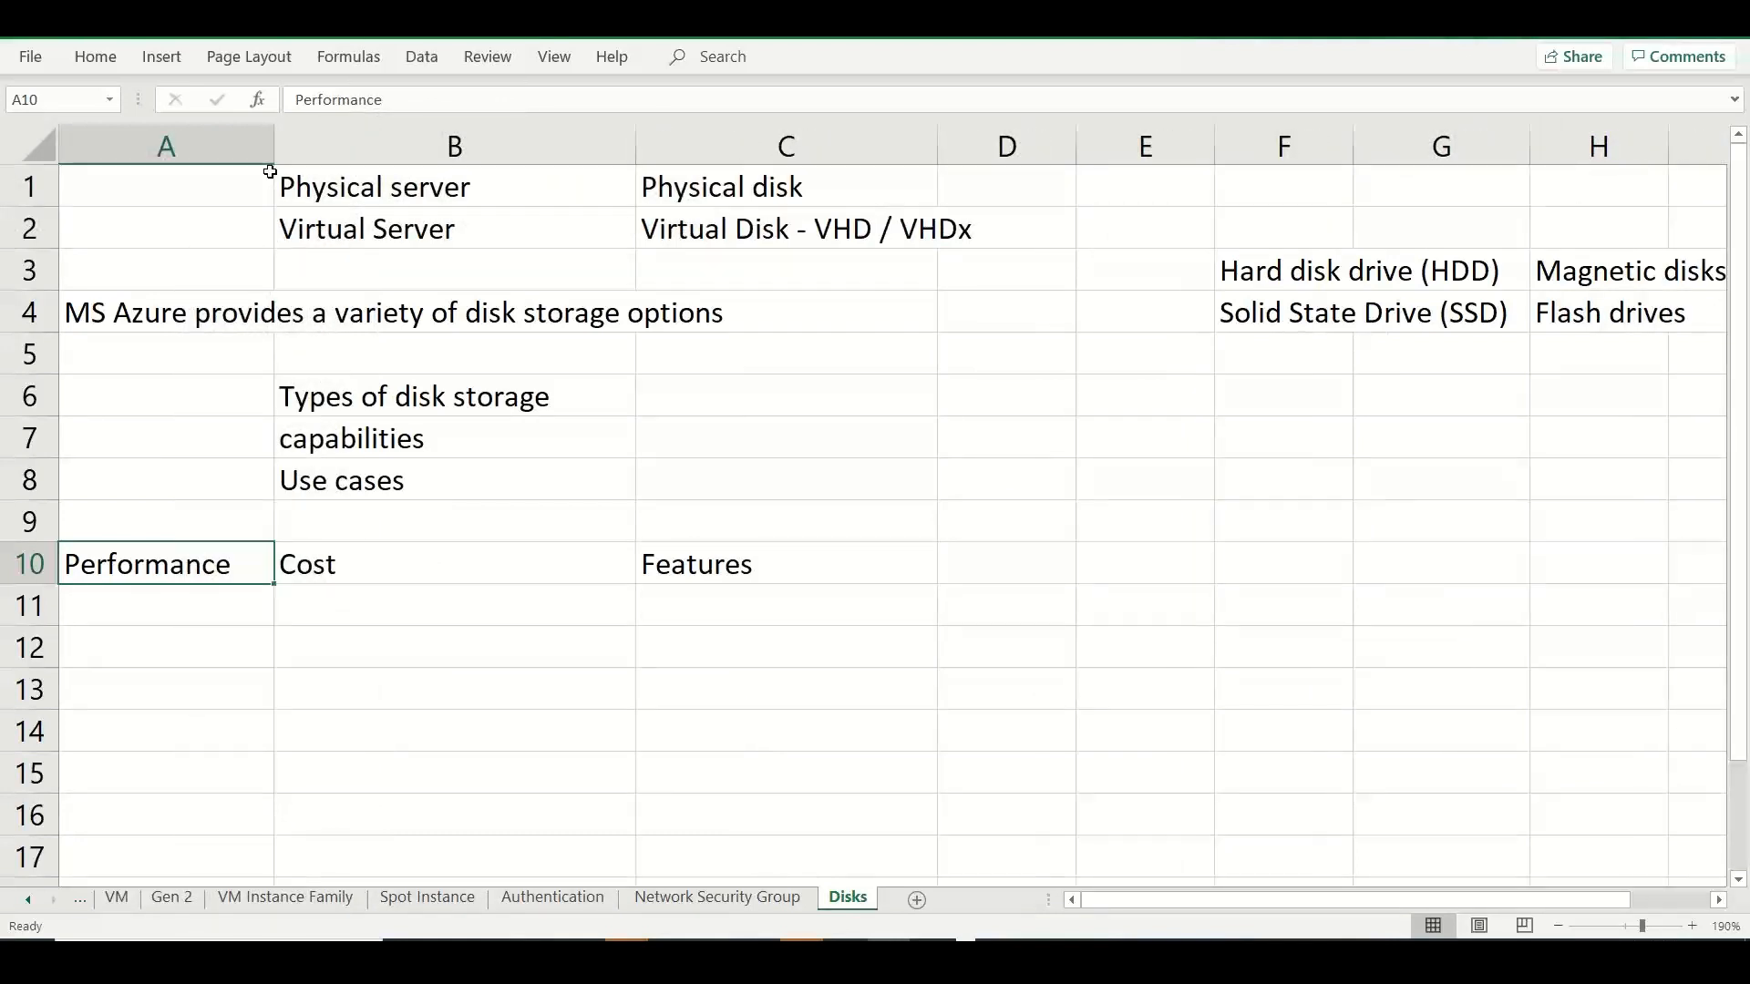
# Enter "Balanced" in cell E10, in the same row as the Performance, Cost and Features headings.
pyautogui.click(1127, 562)
pyautogui.write('Balanced')
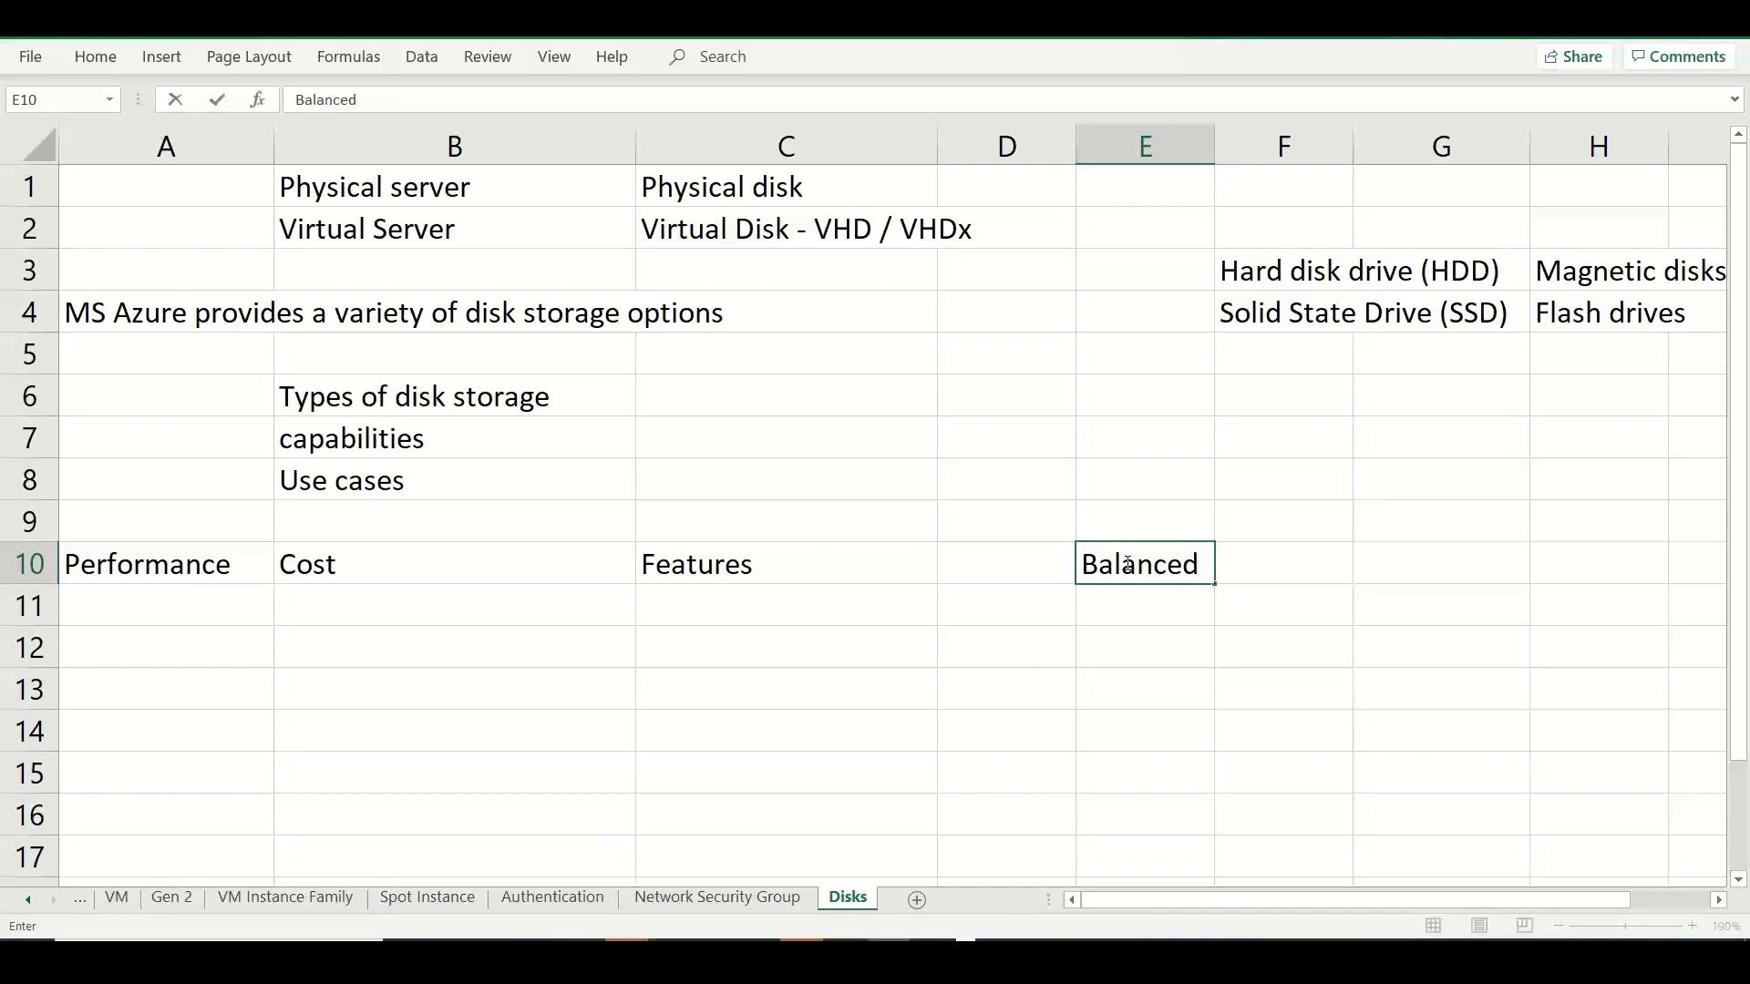
# Enter "OS Disk" in cell A12 and its description "OS Files, Drivers, features..etc" in cell B12.
pyautogui.click(209, 650)
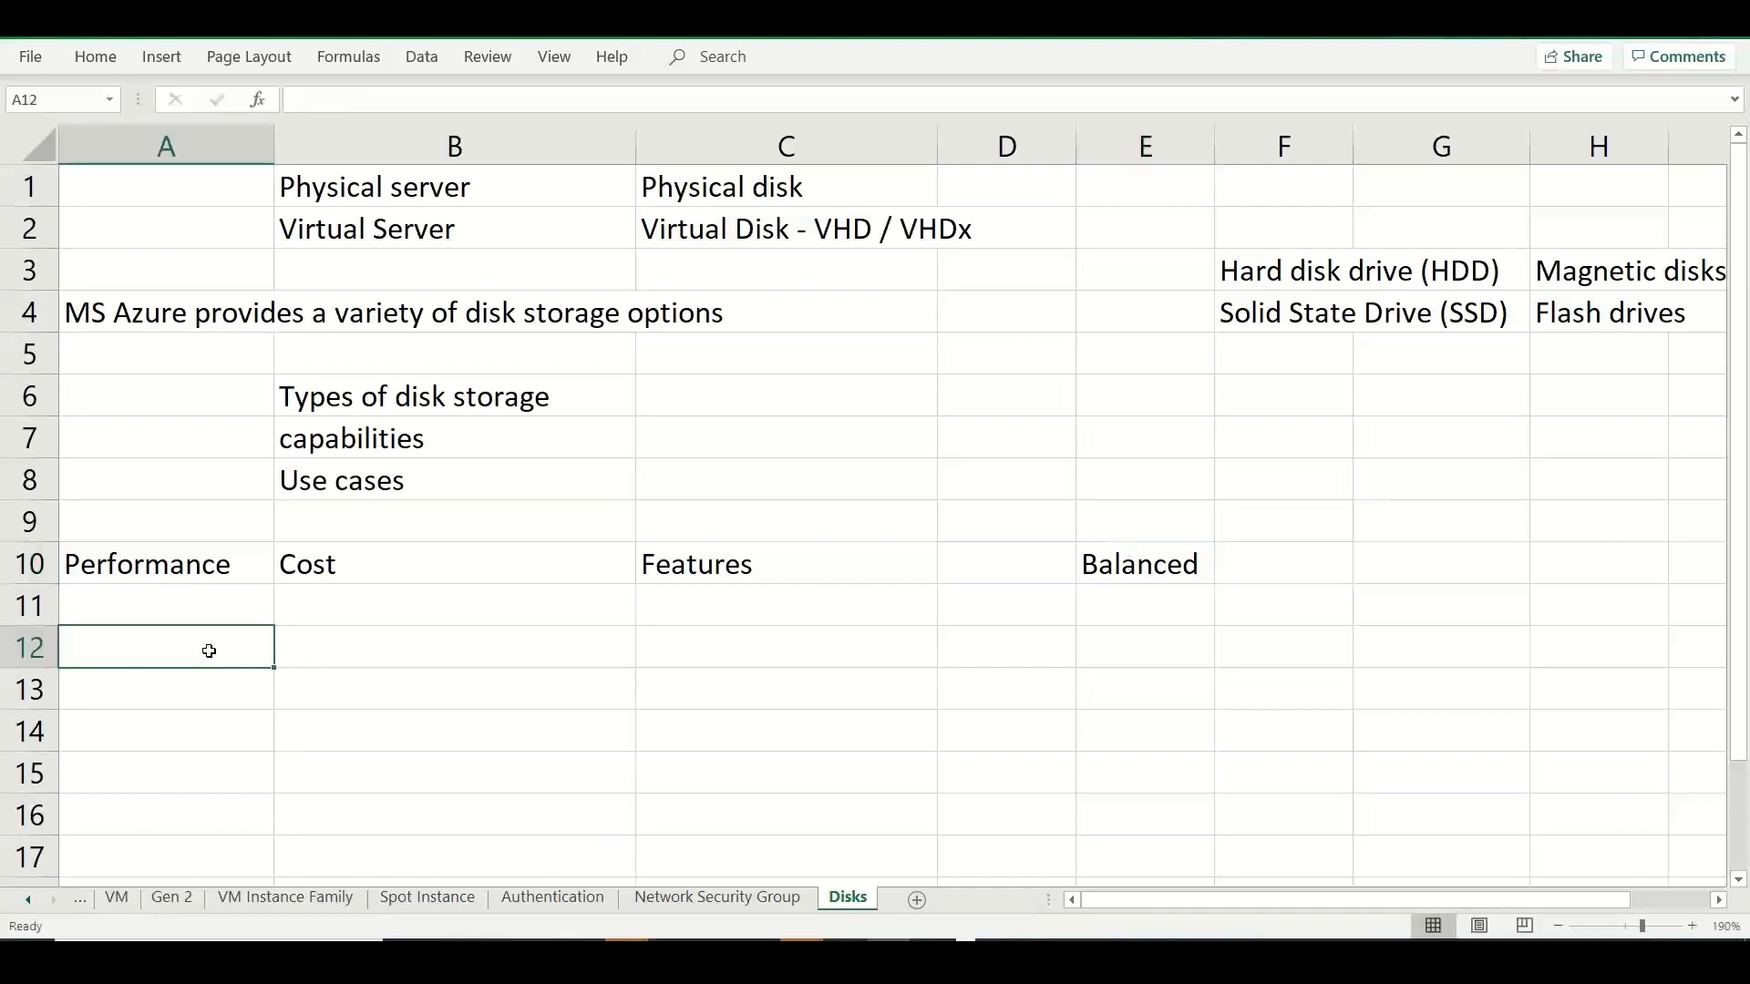
pyautogui.write('OS Disk')
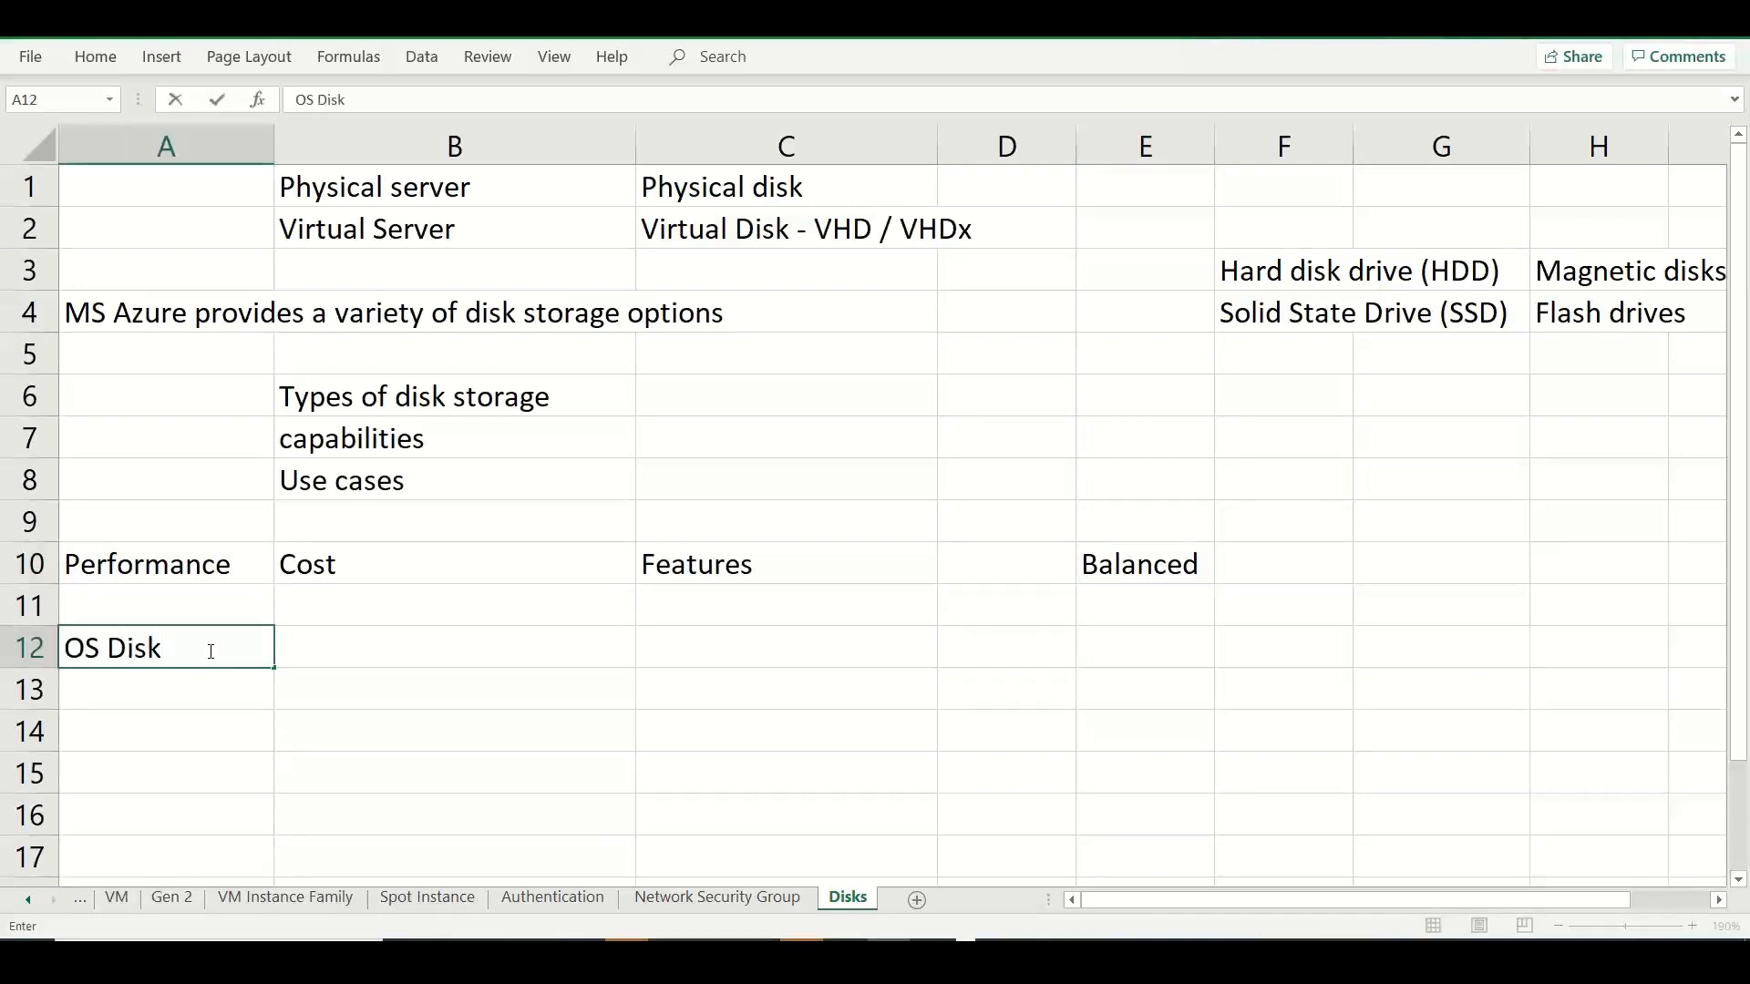
pyautogui.press('Tab')
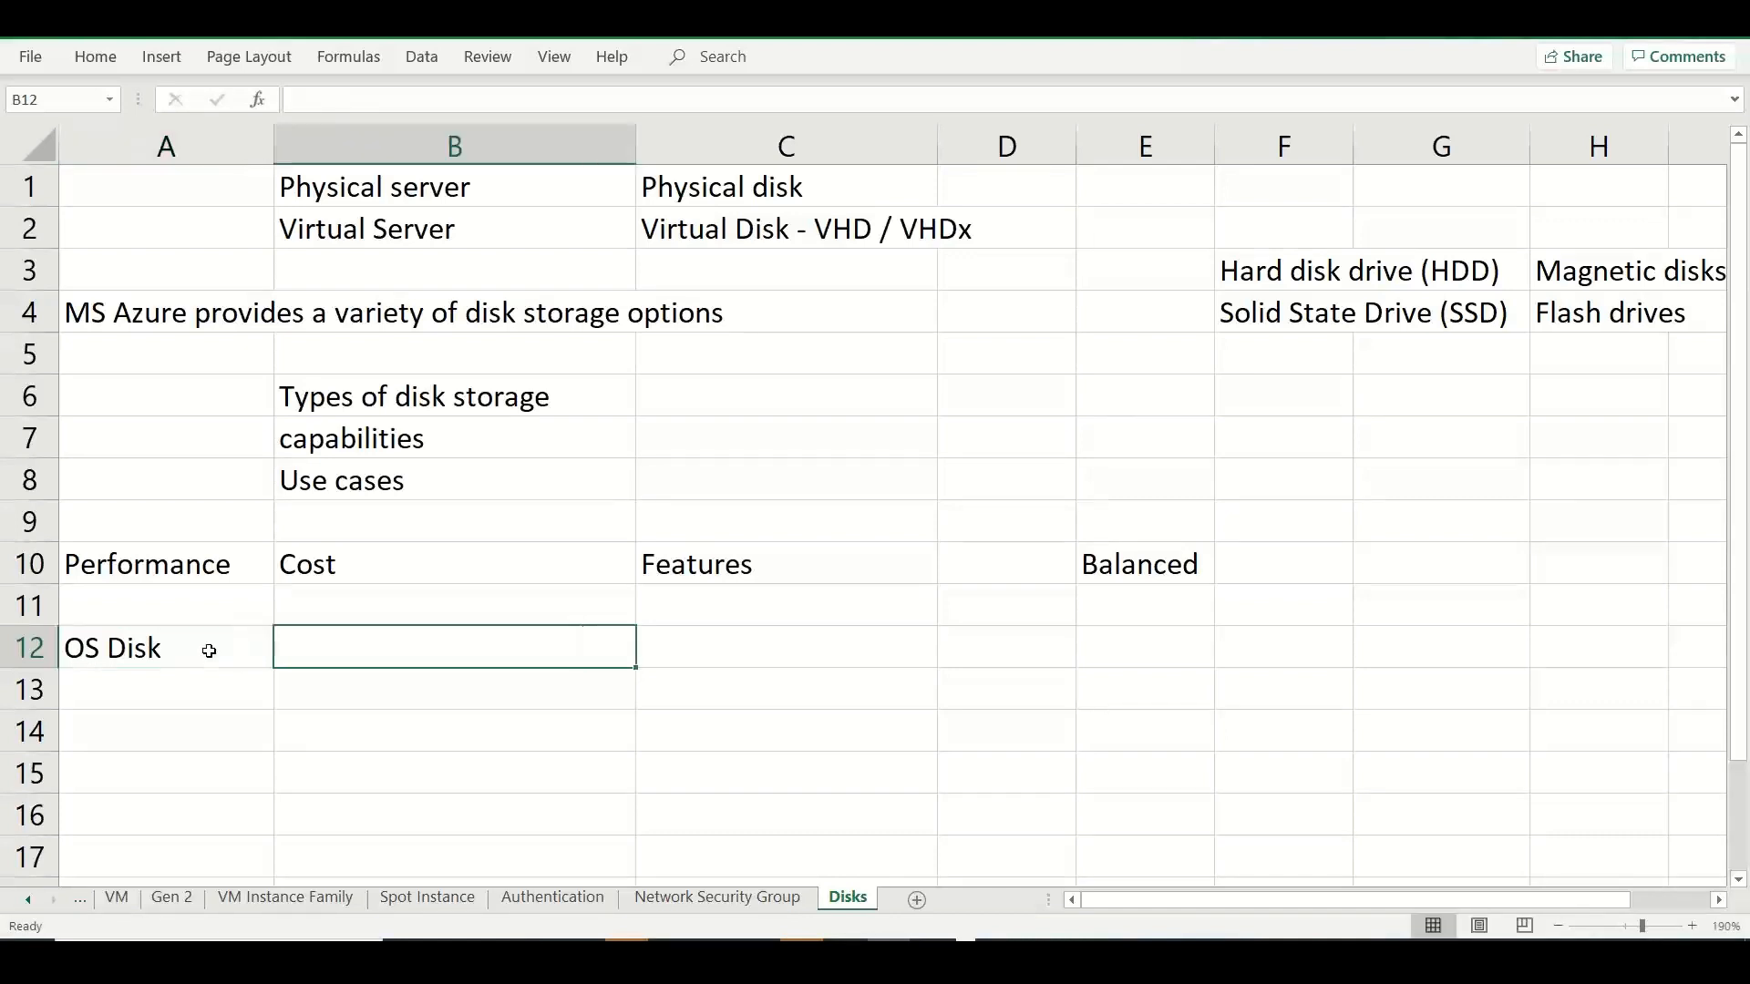
pyautogui.write('OS Files, ')
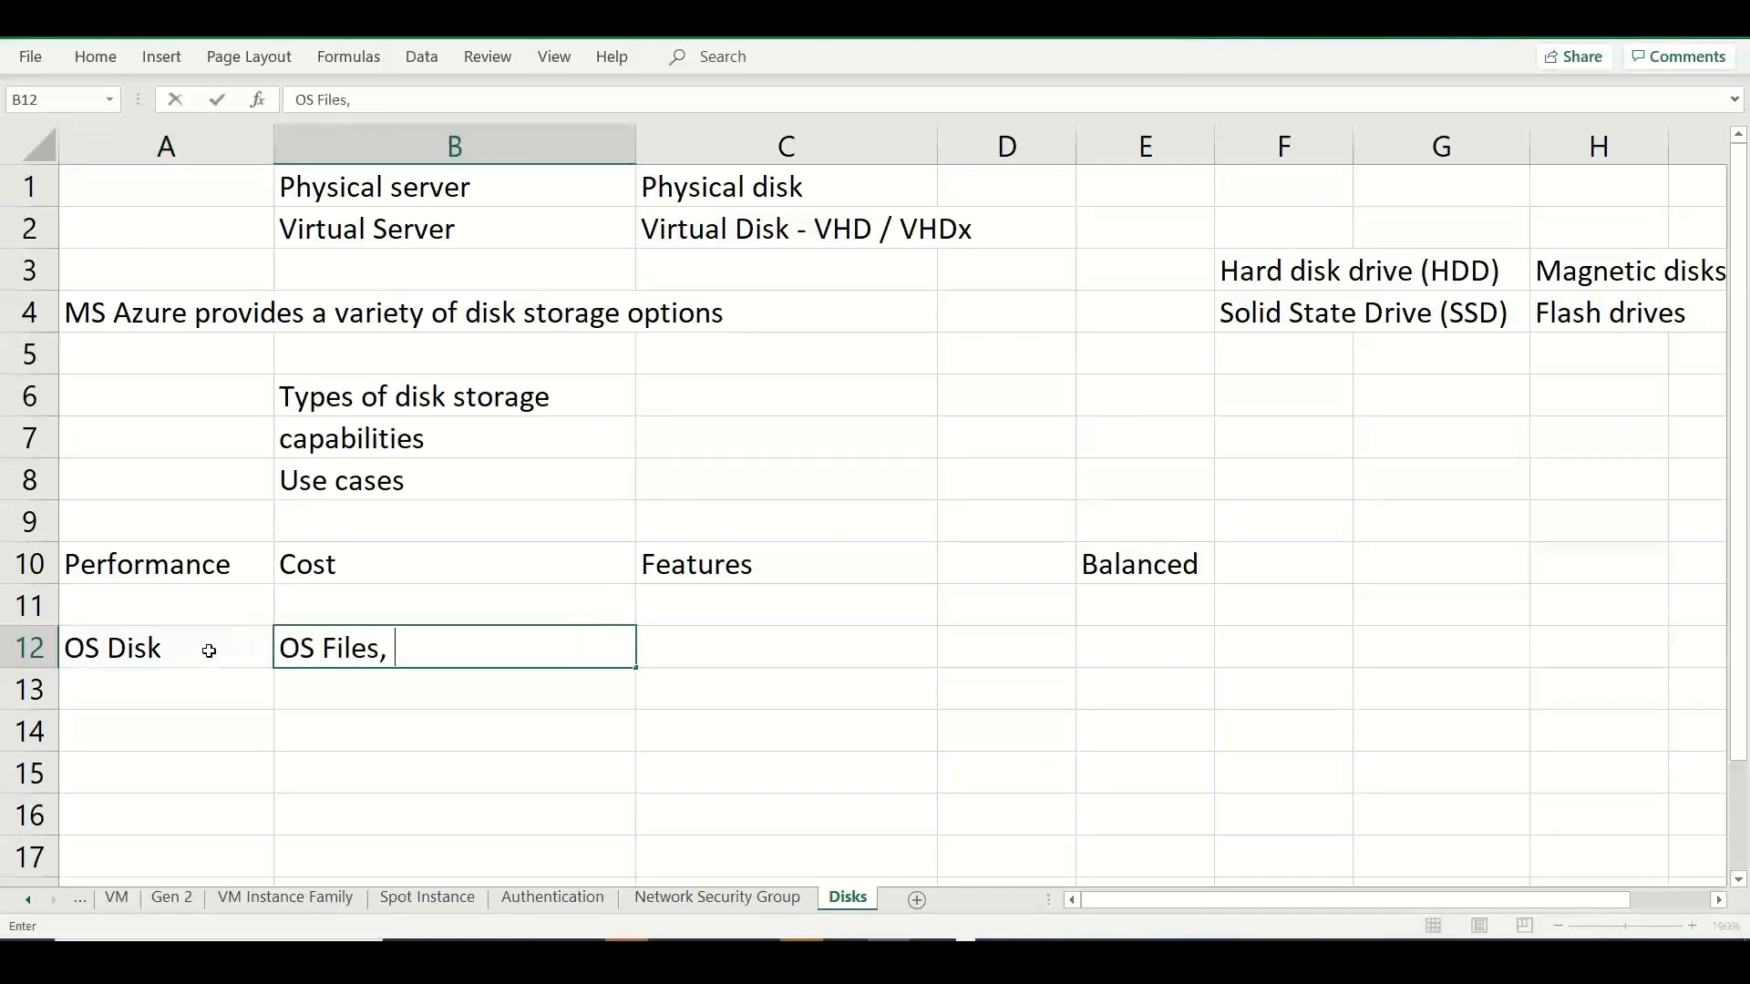
pyautogui.write('Drivers, f')
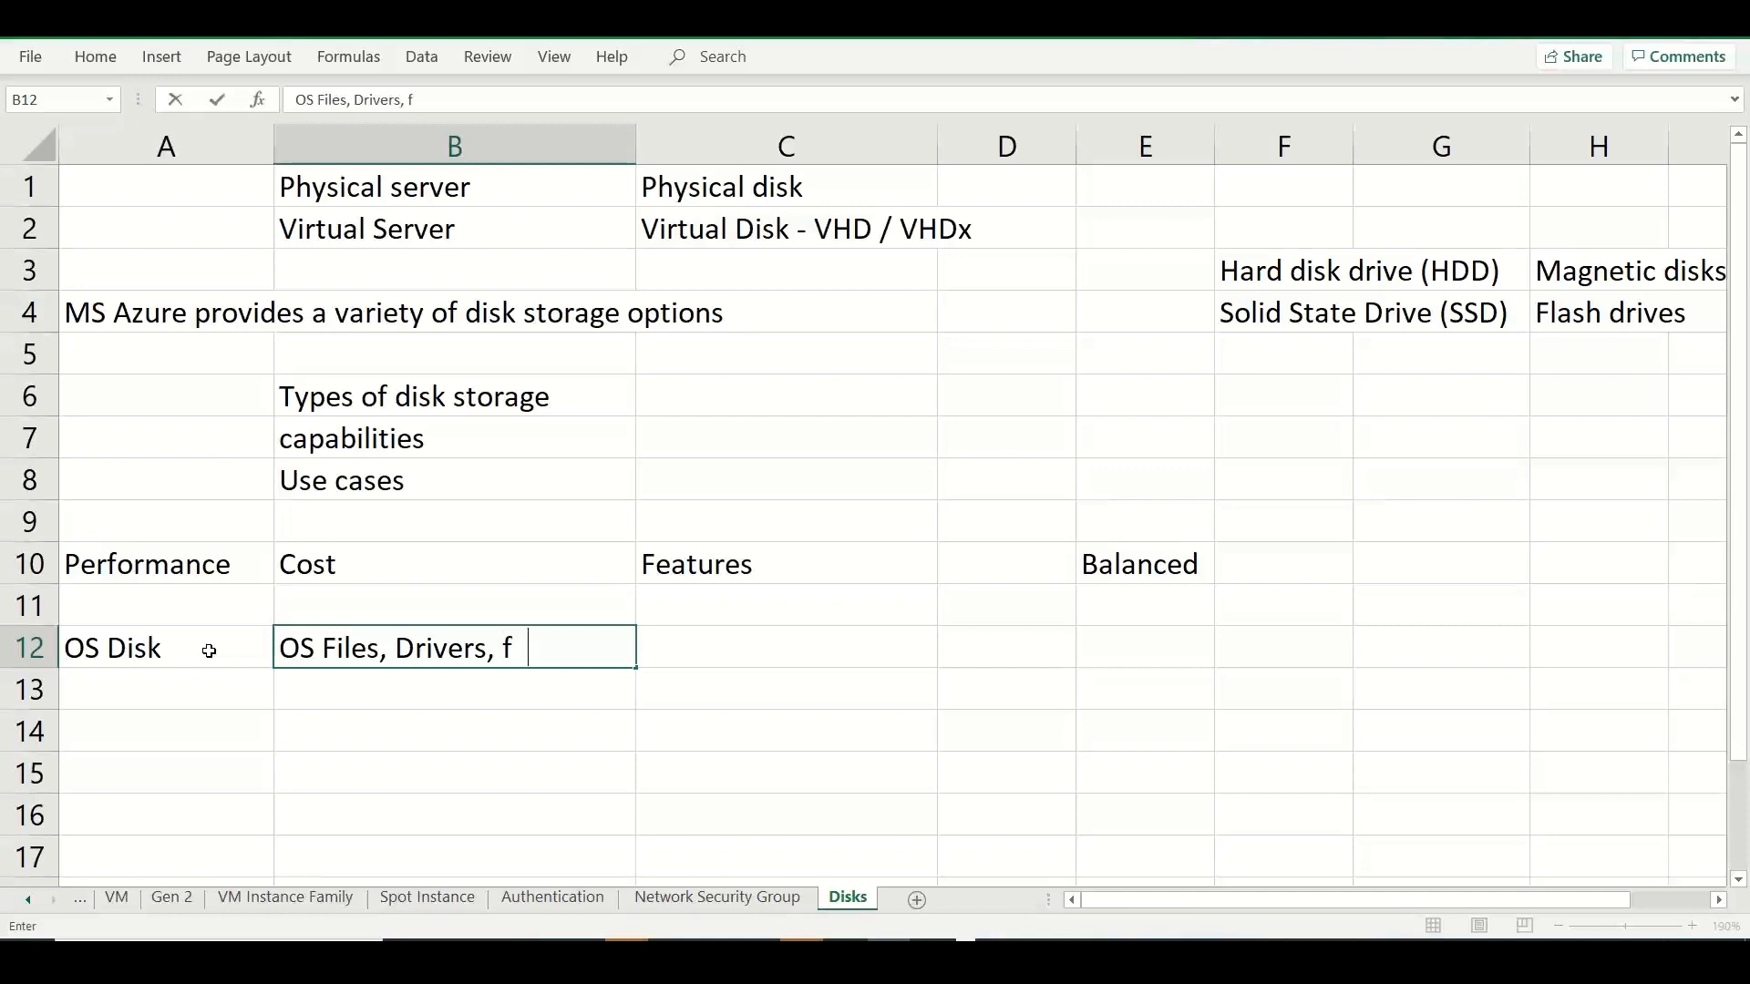
pyautogui.write('eatures..')
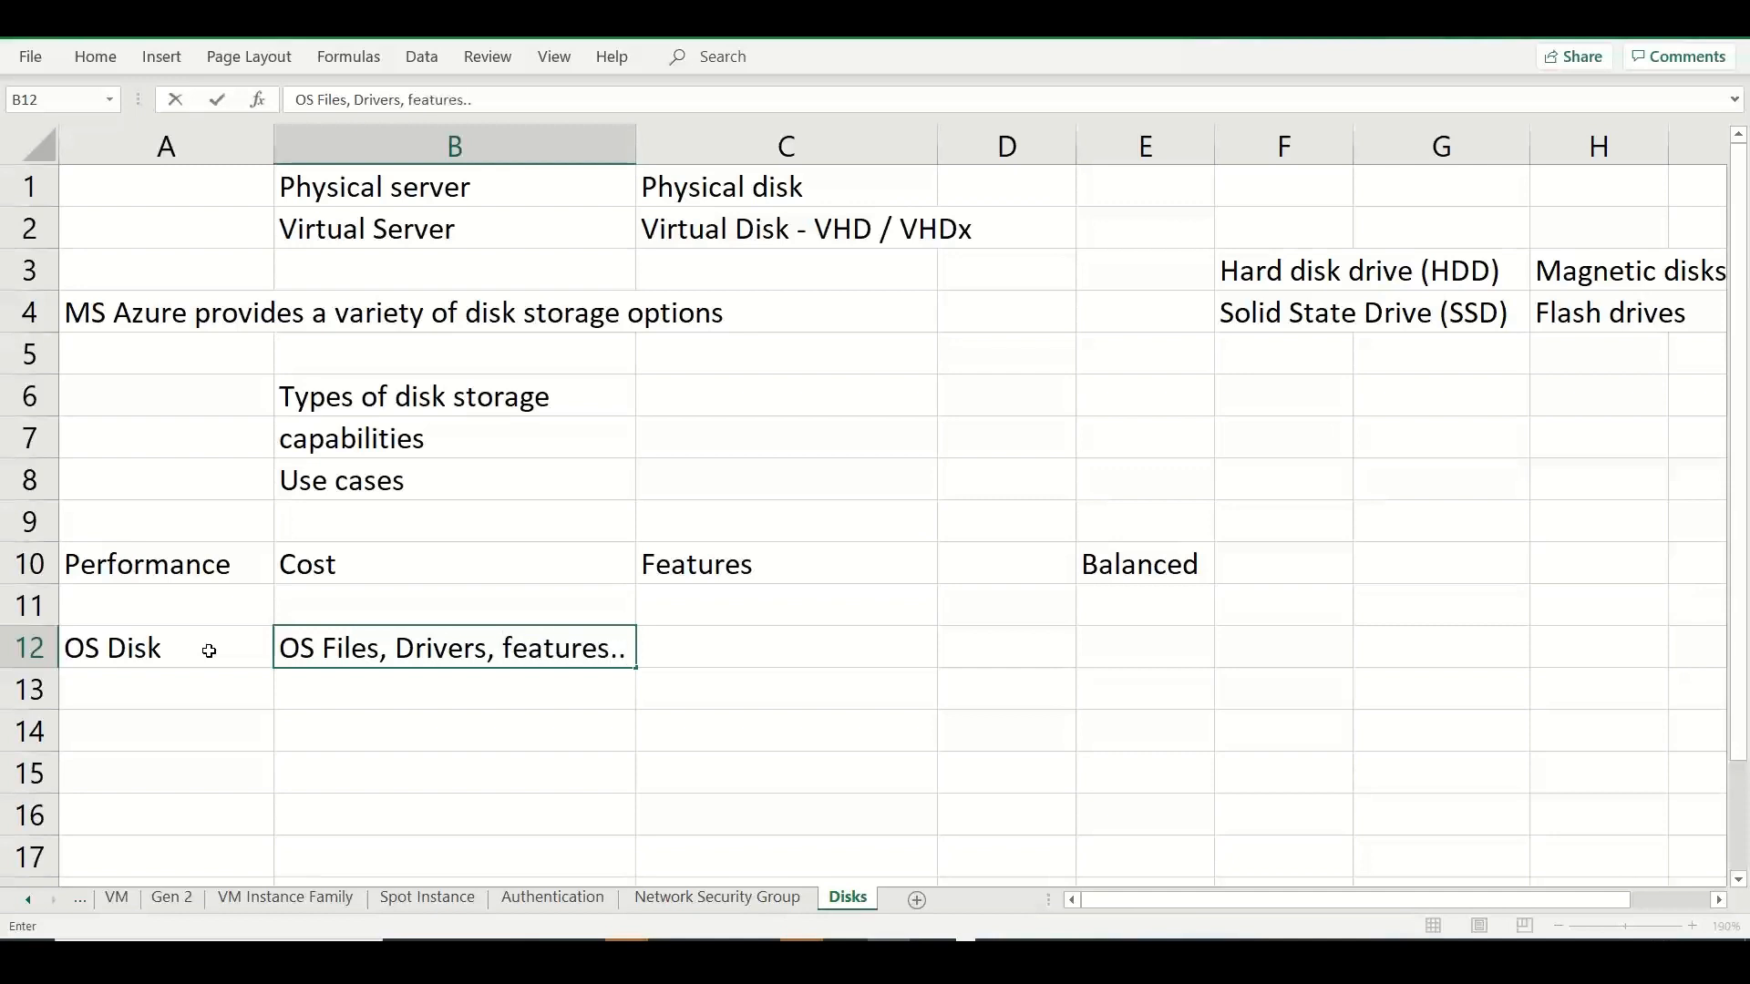
pyautogui.write('etc')
# Enter the partition style note "MBR -- GPT" in cell G12 of the OS Disk row.
pyautogui.click(1448, 637)
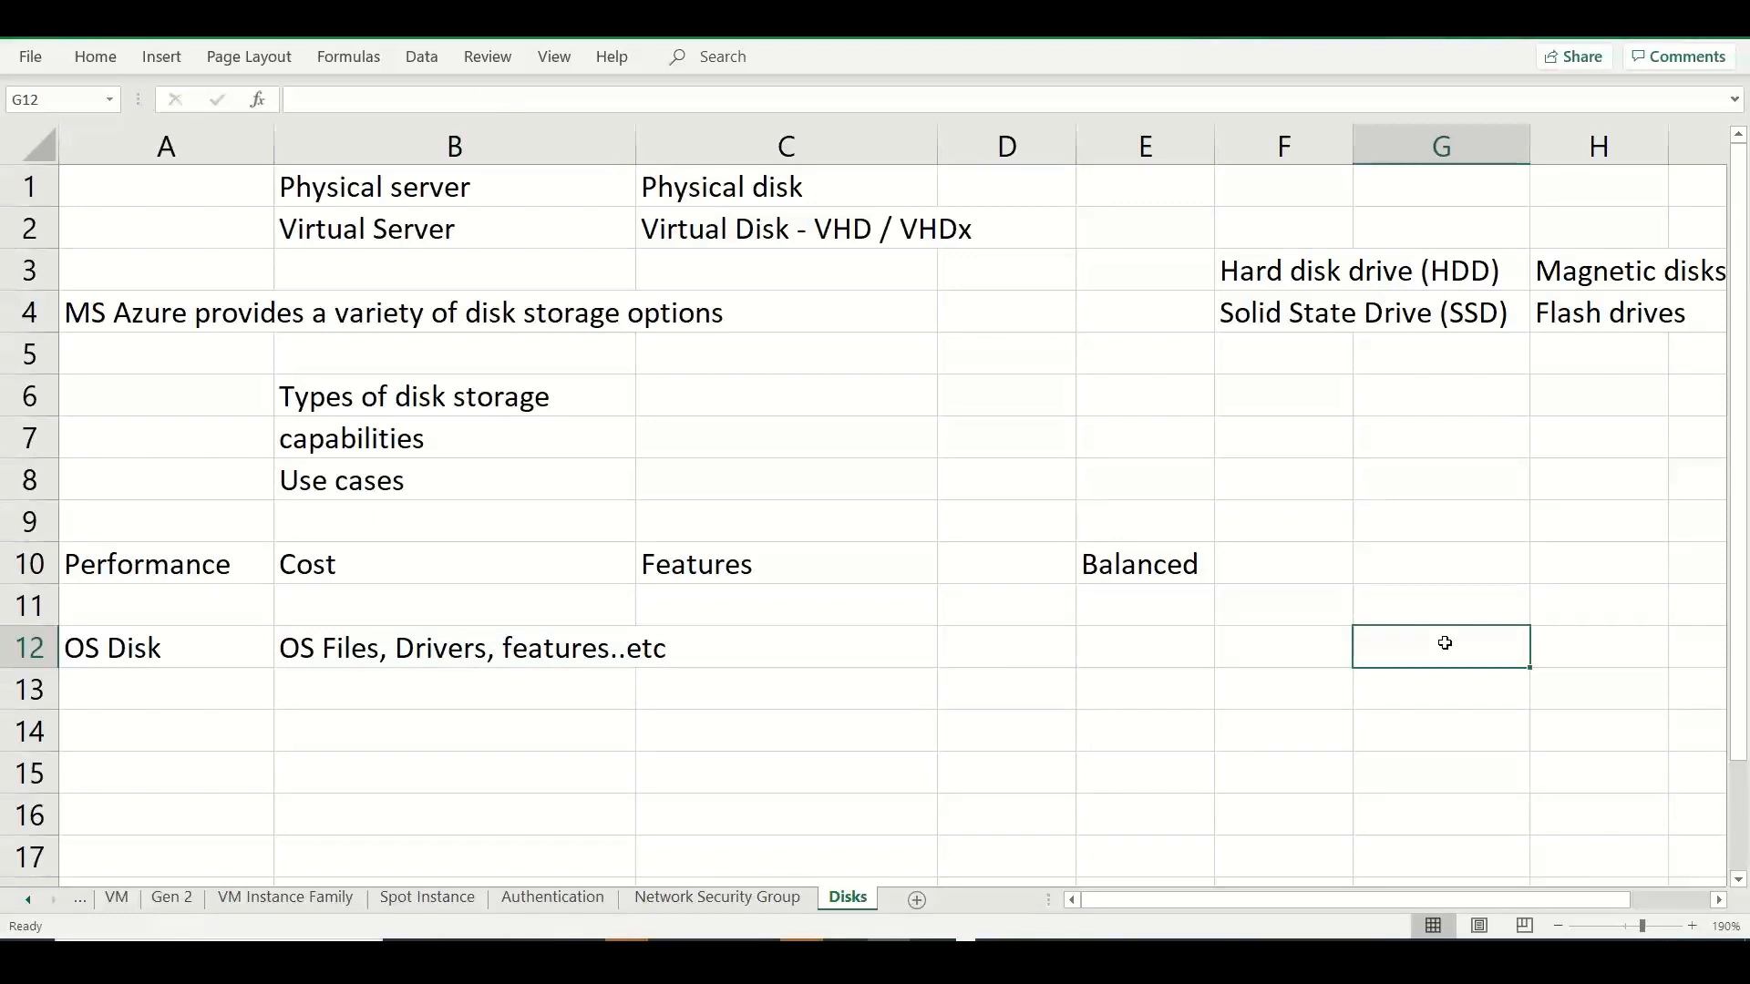
pyautogui.write('MBR -- GPT')
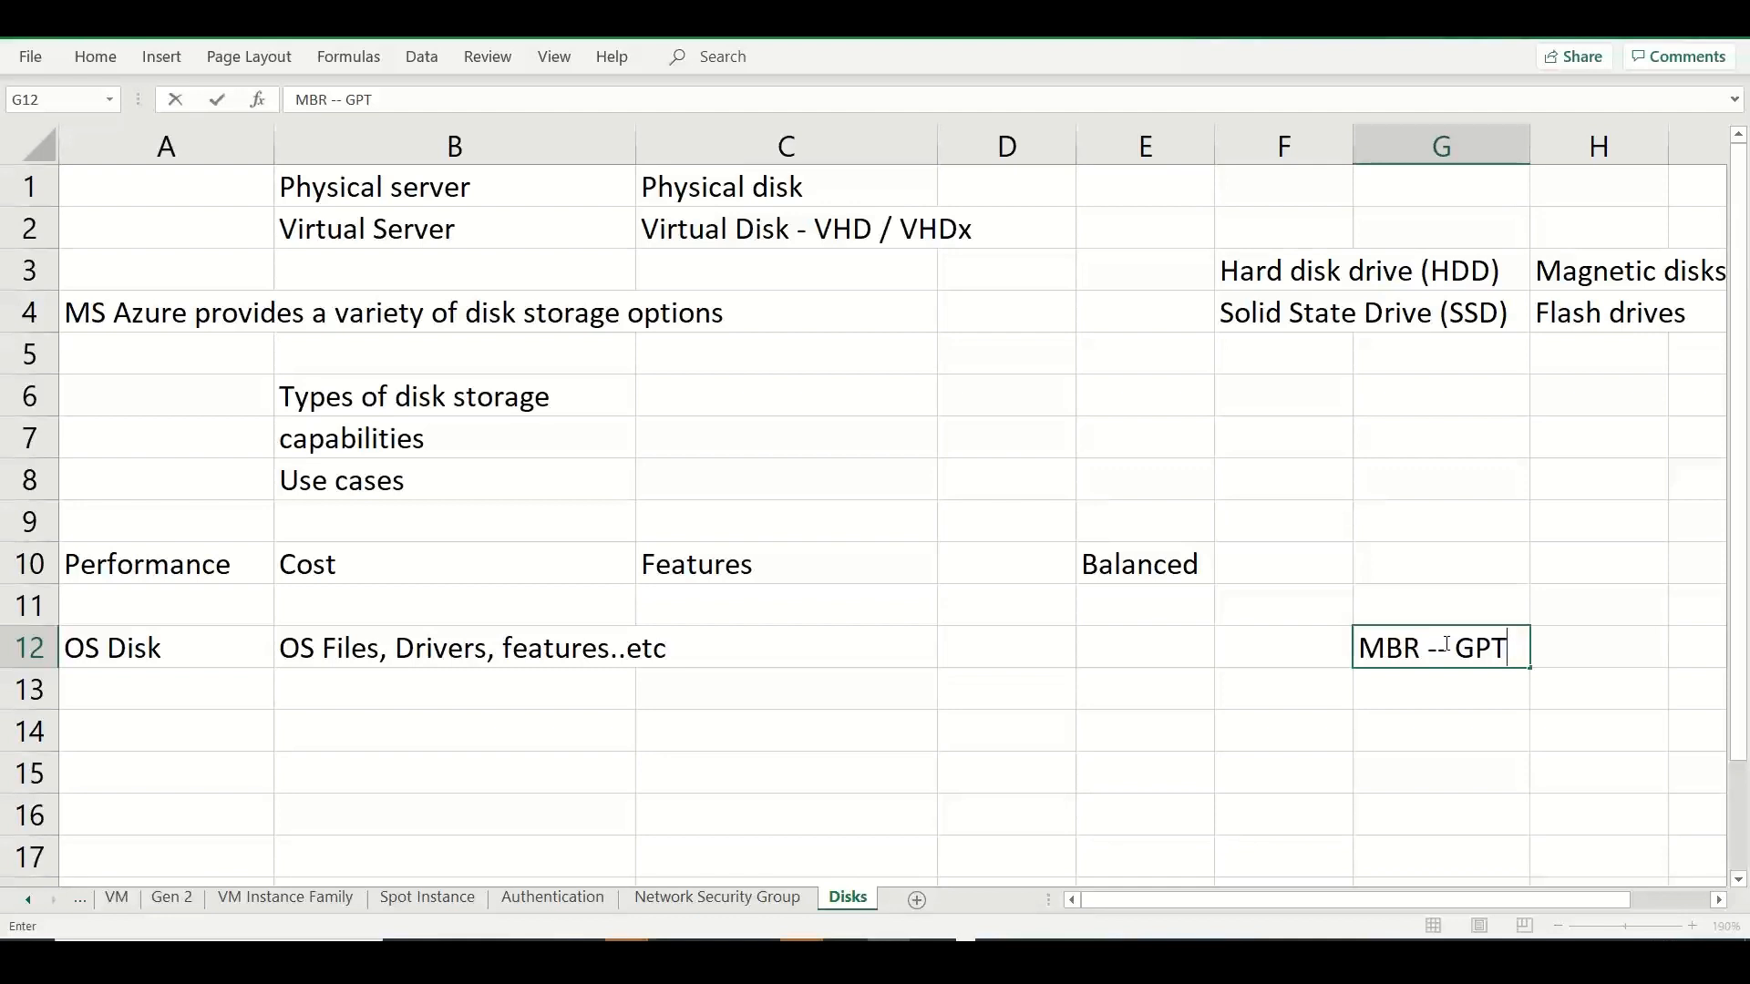
pyautogui.click(167, 653)
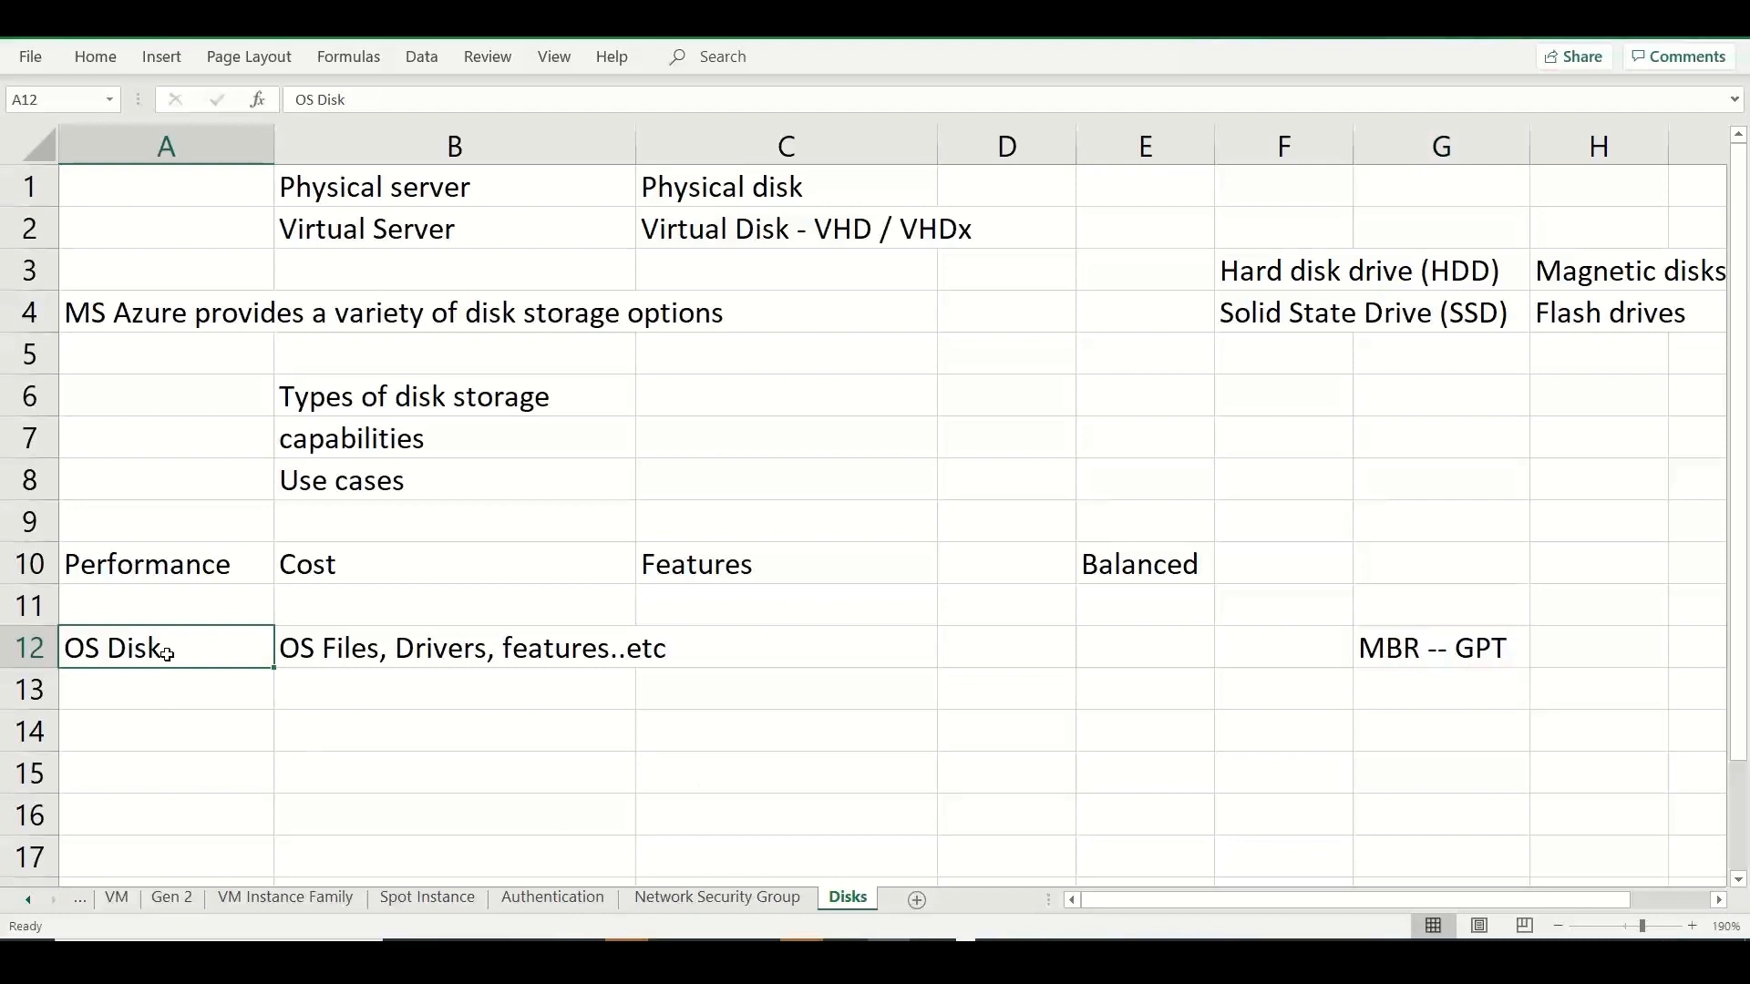
# Enter "Data / Apps disk" in cell A13 and widen column A to fit the text.
pyautogui.click(165, 691)
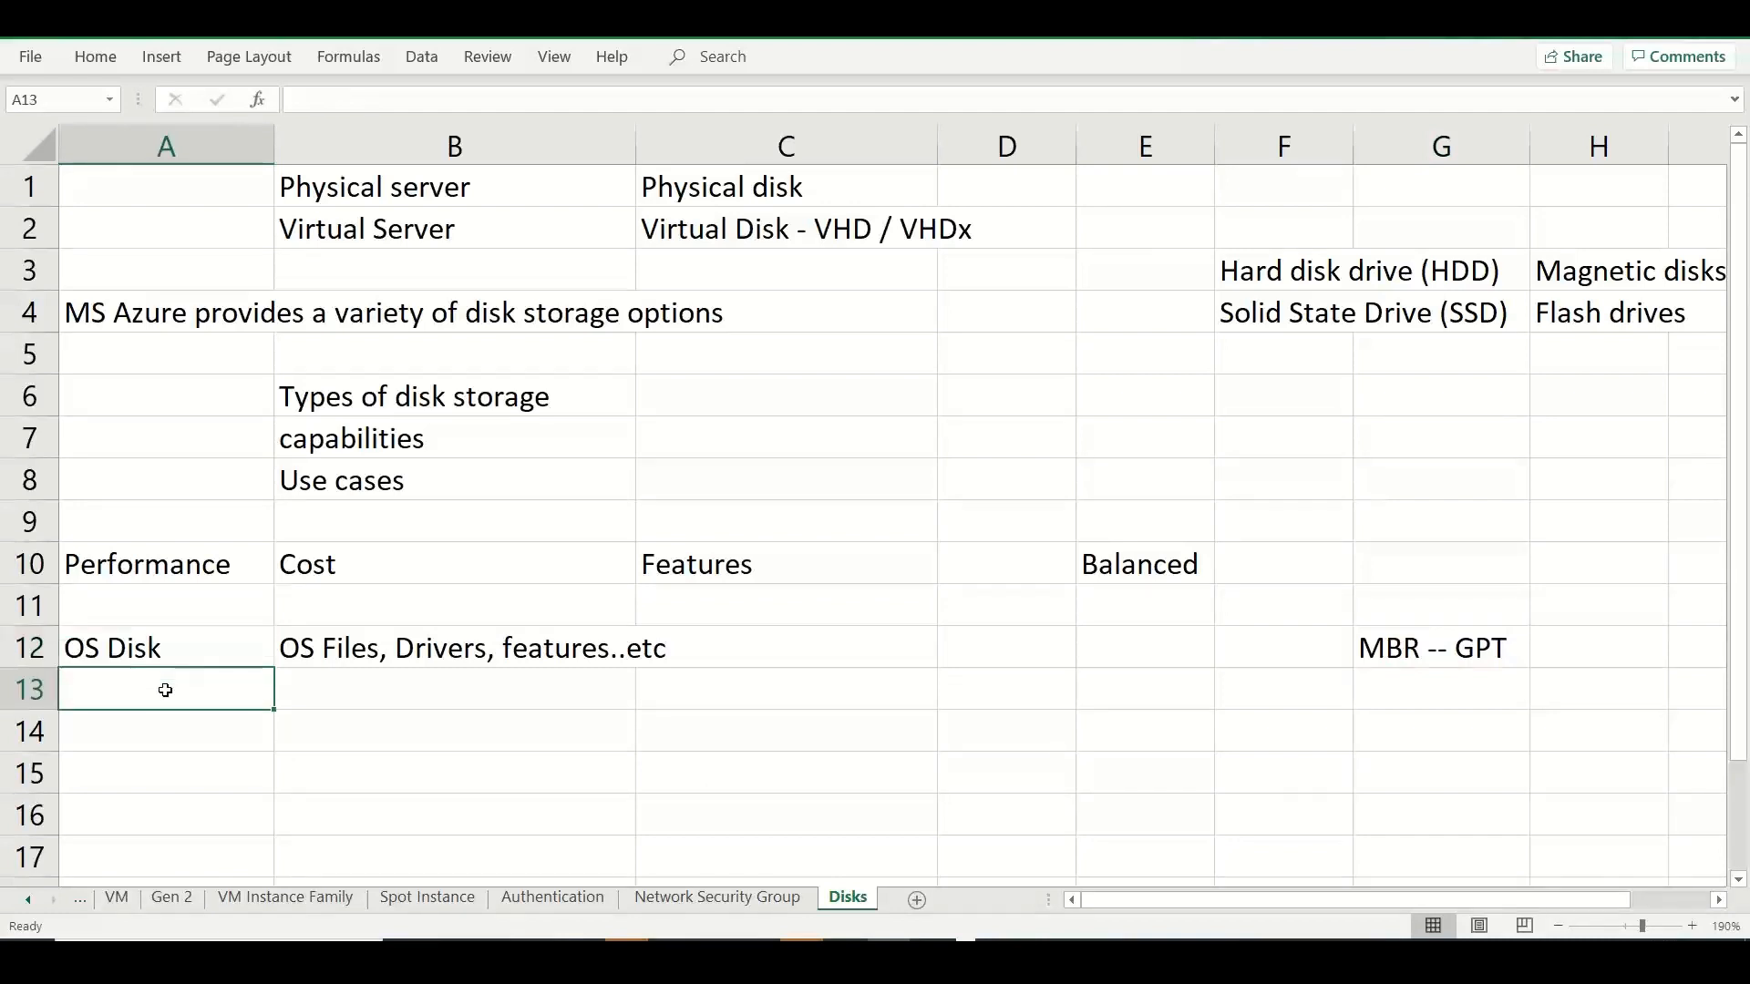
pyautogui.write('Data  A')
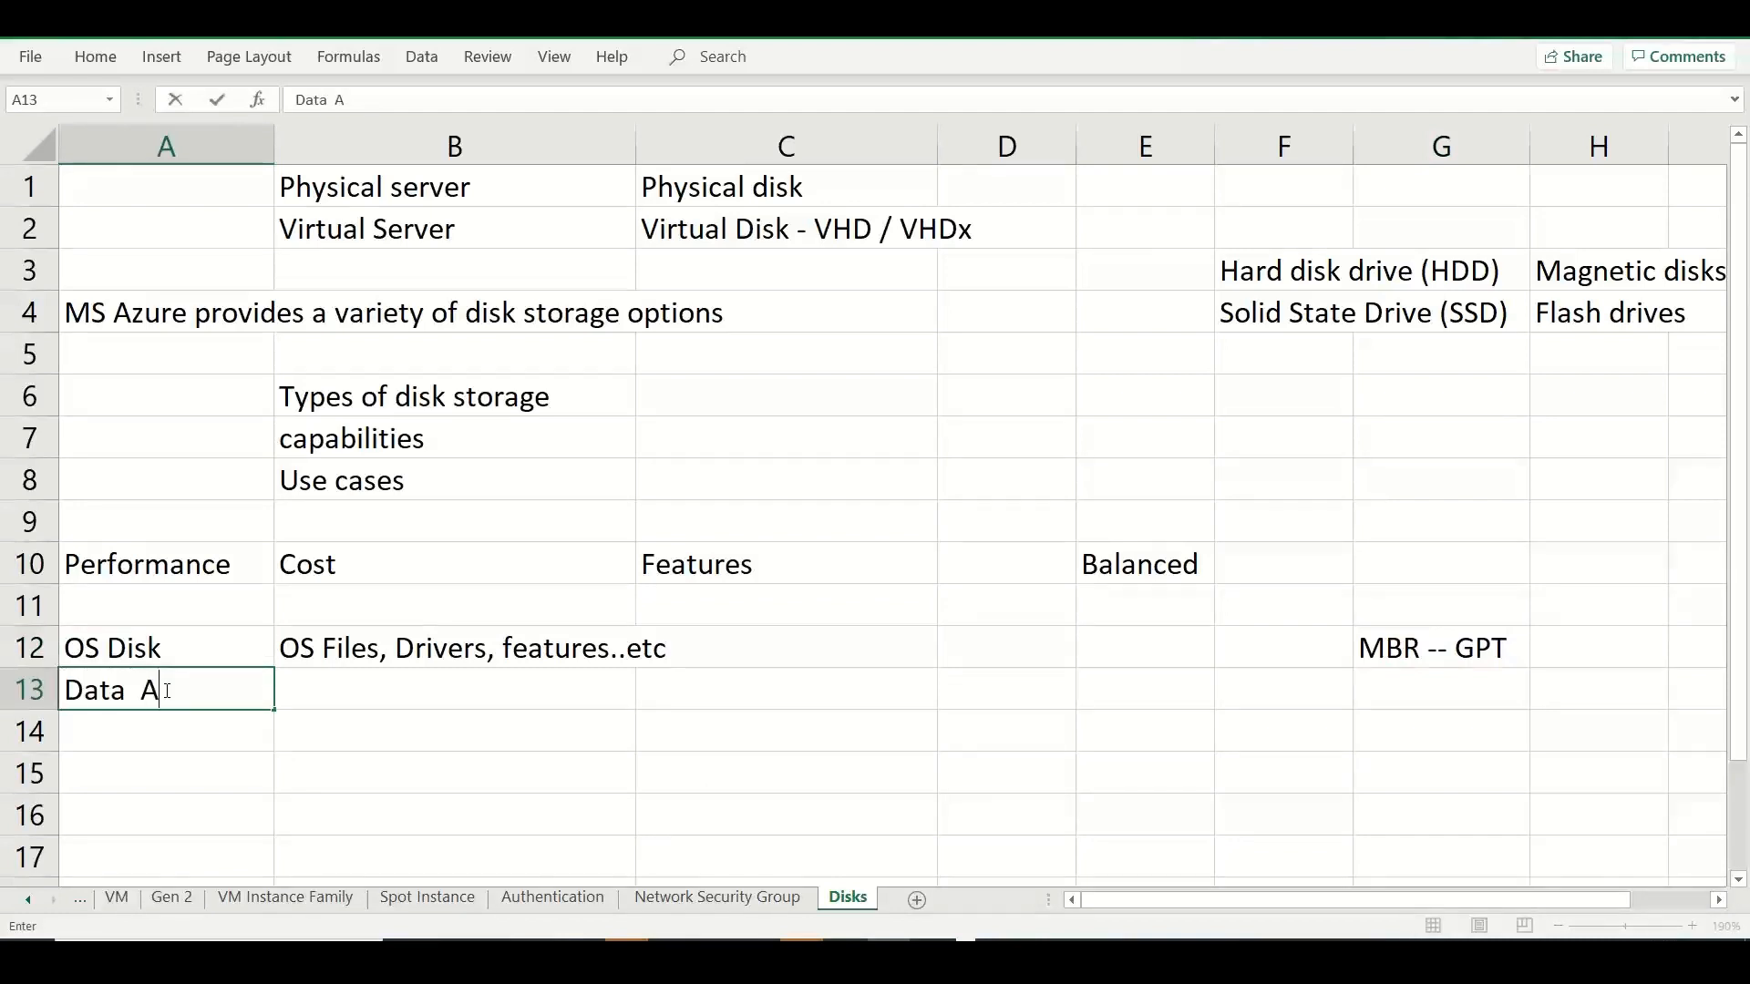
pyautogui.press('BackSpace')
pyautogui.press('BackSpace')
pyautogui.write('/ Apps disk')
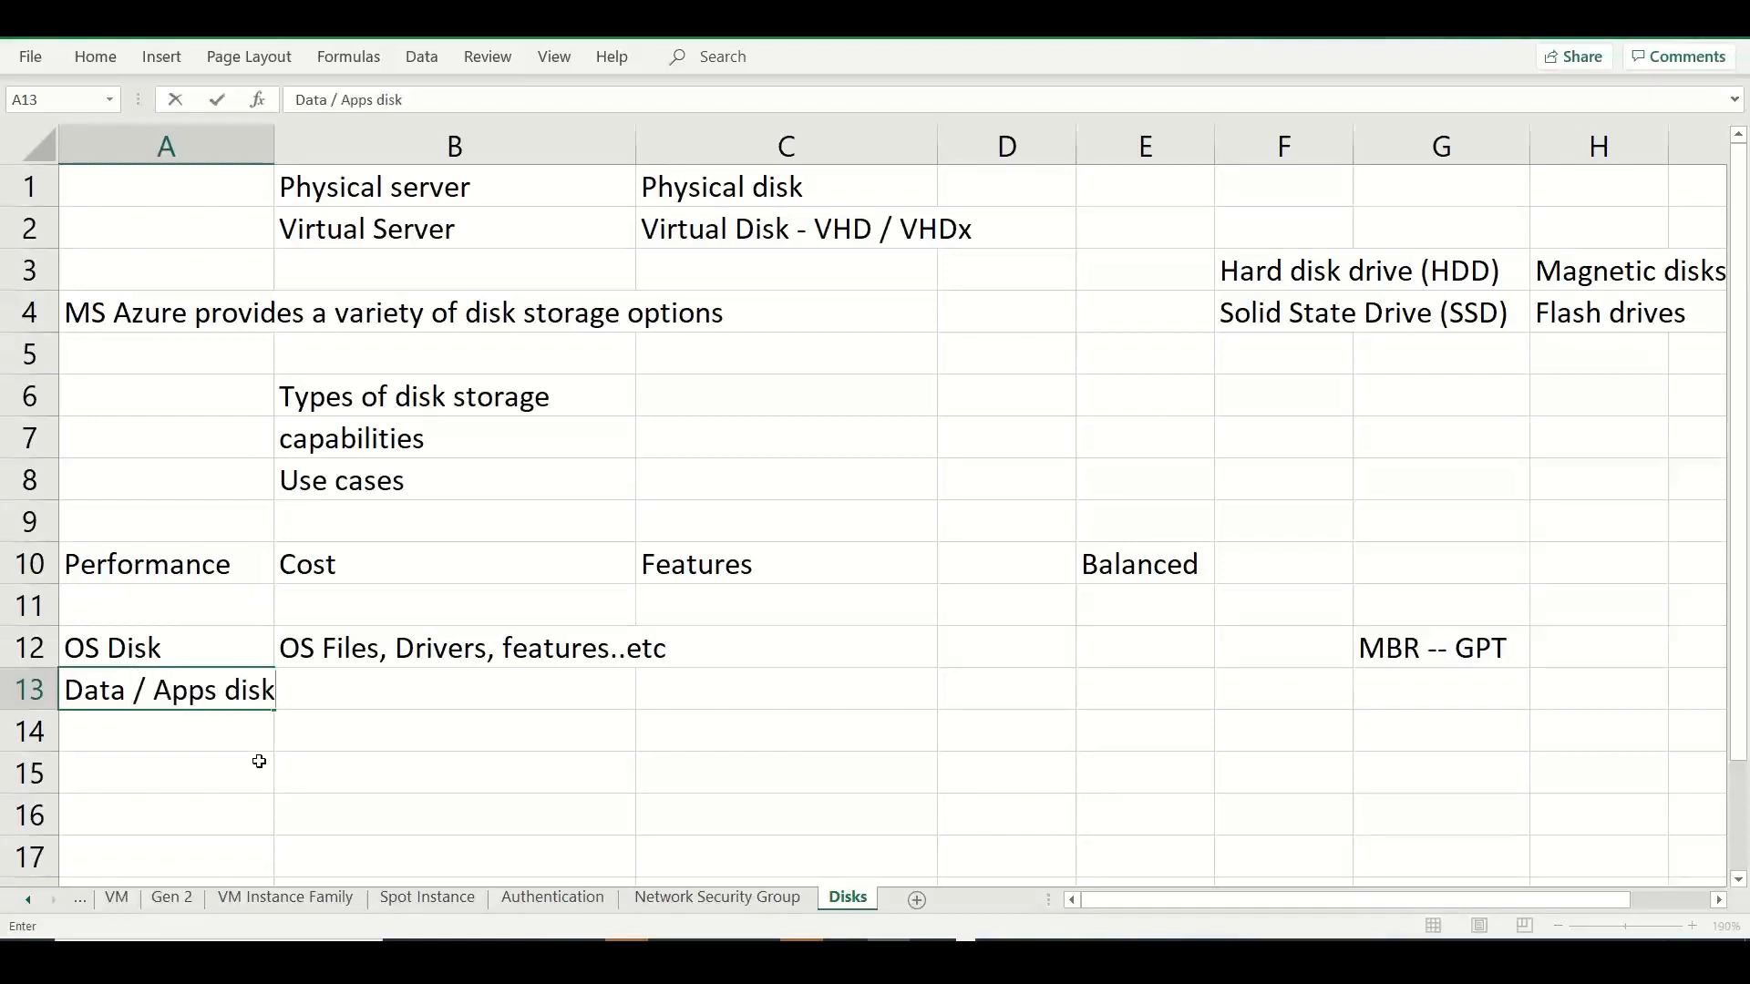
pyautogui.click(279, 808)
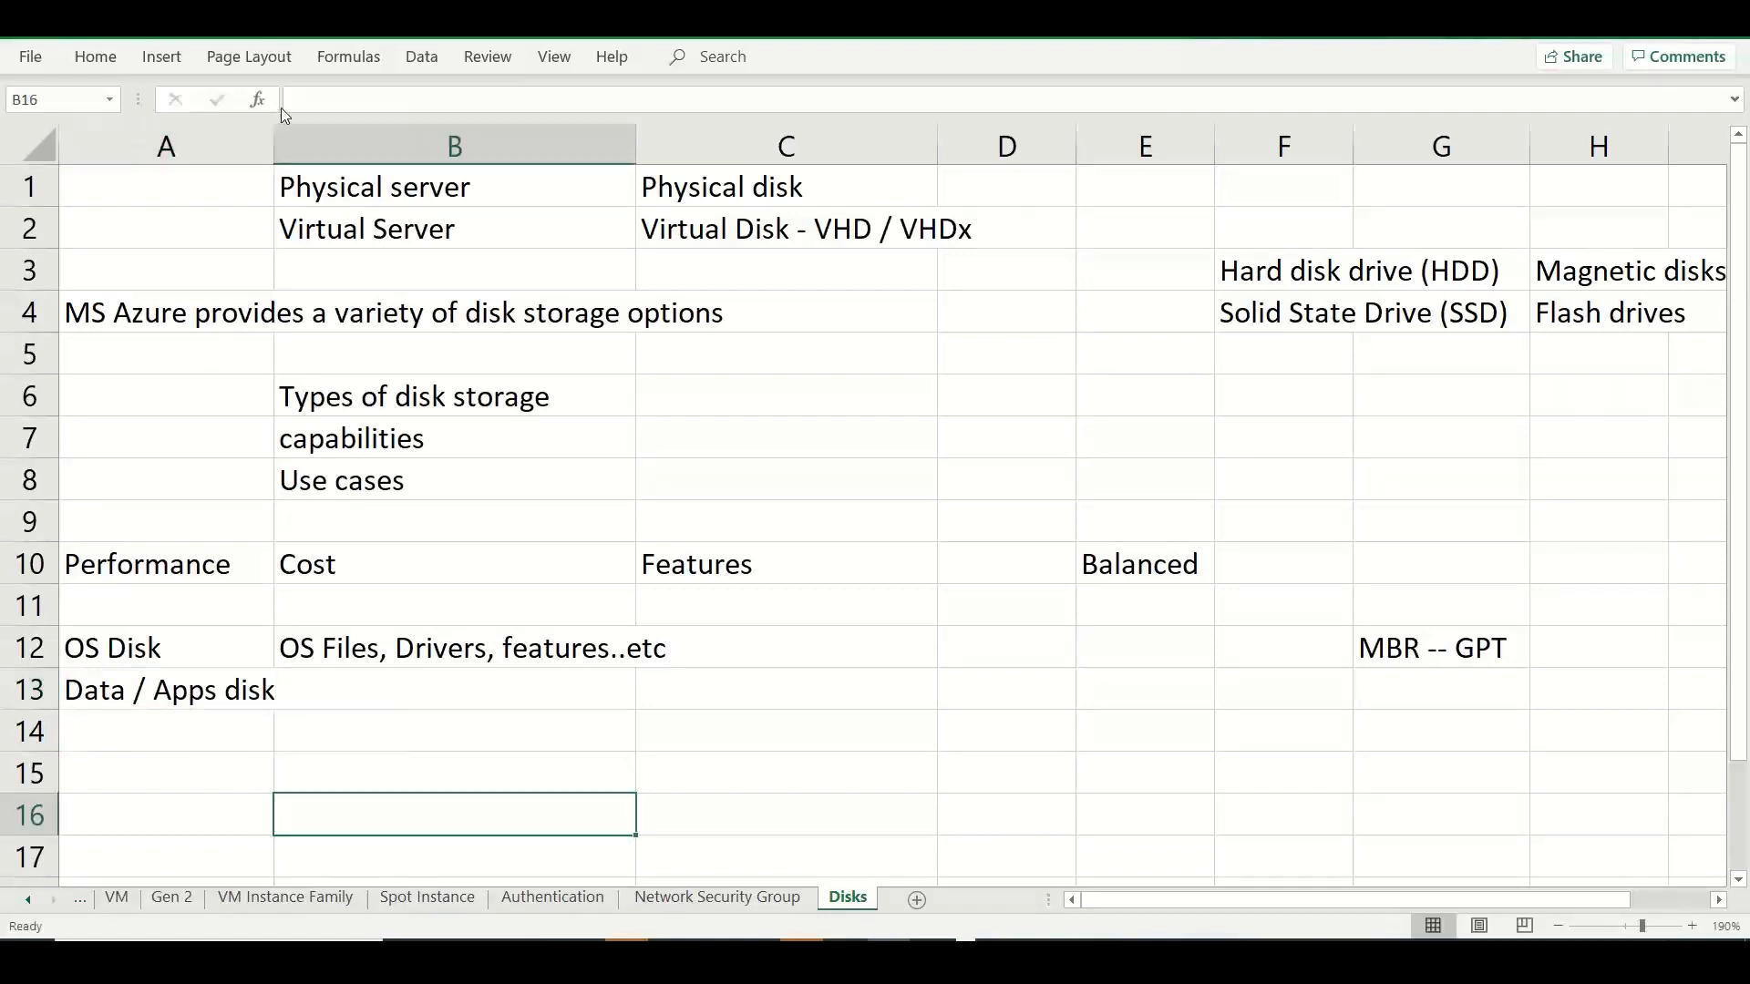
pyautogui.moveTo(274, 133); pyautogui.dragTo(355, 137)
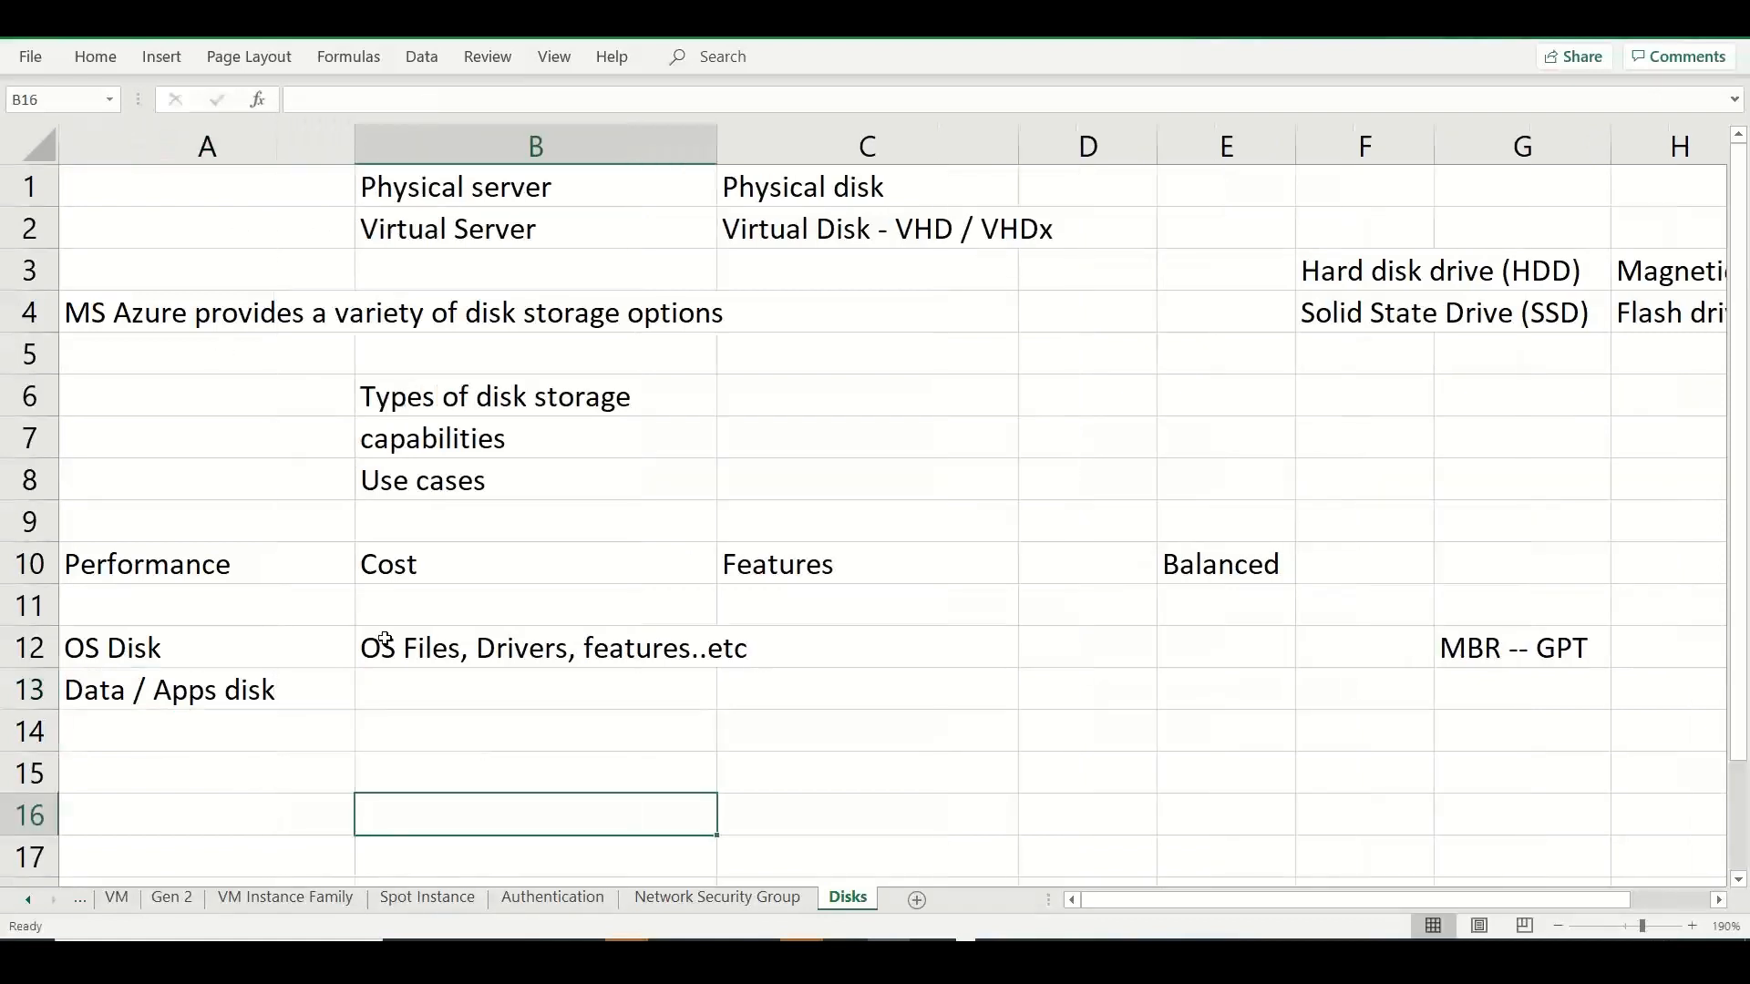
# Enter "DB Files, App files, web static contents, code,...etc" in cell B13 as the Data / Apps disk description.
pyautogui.click(430, 690)
pyautogui.write('DB Files, ')
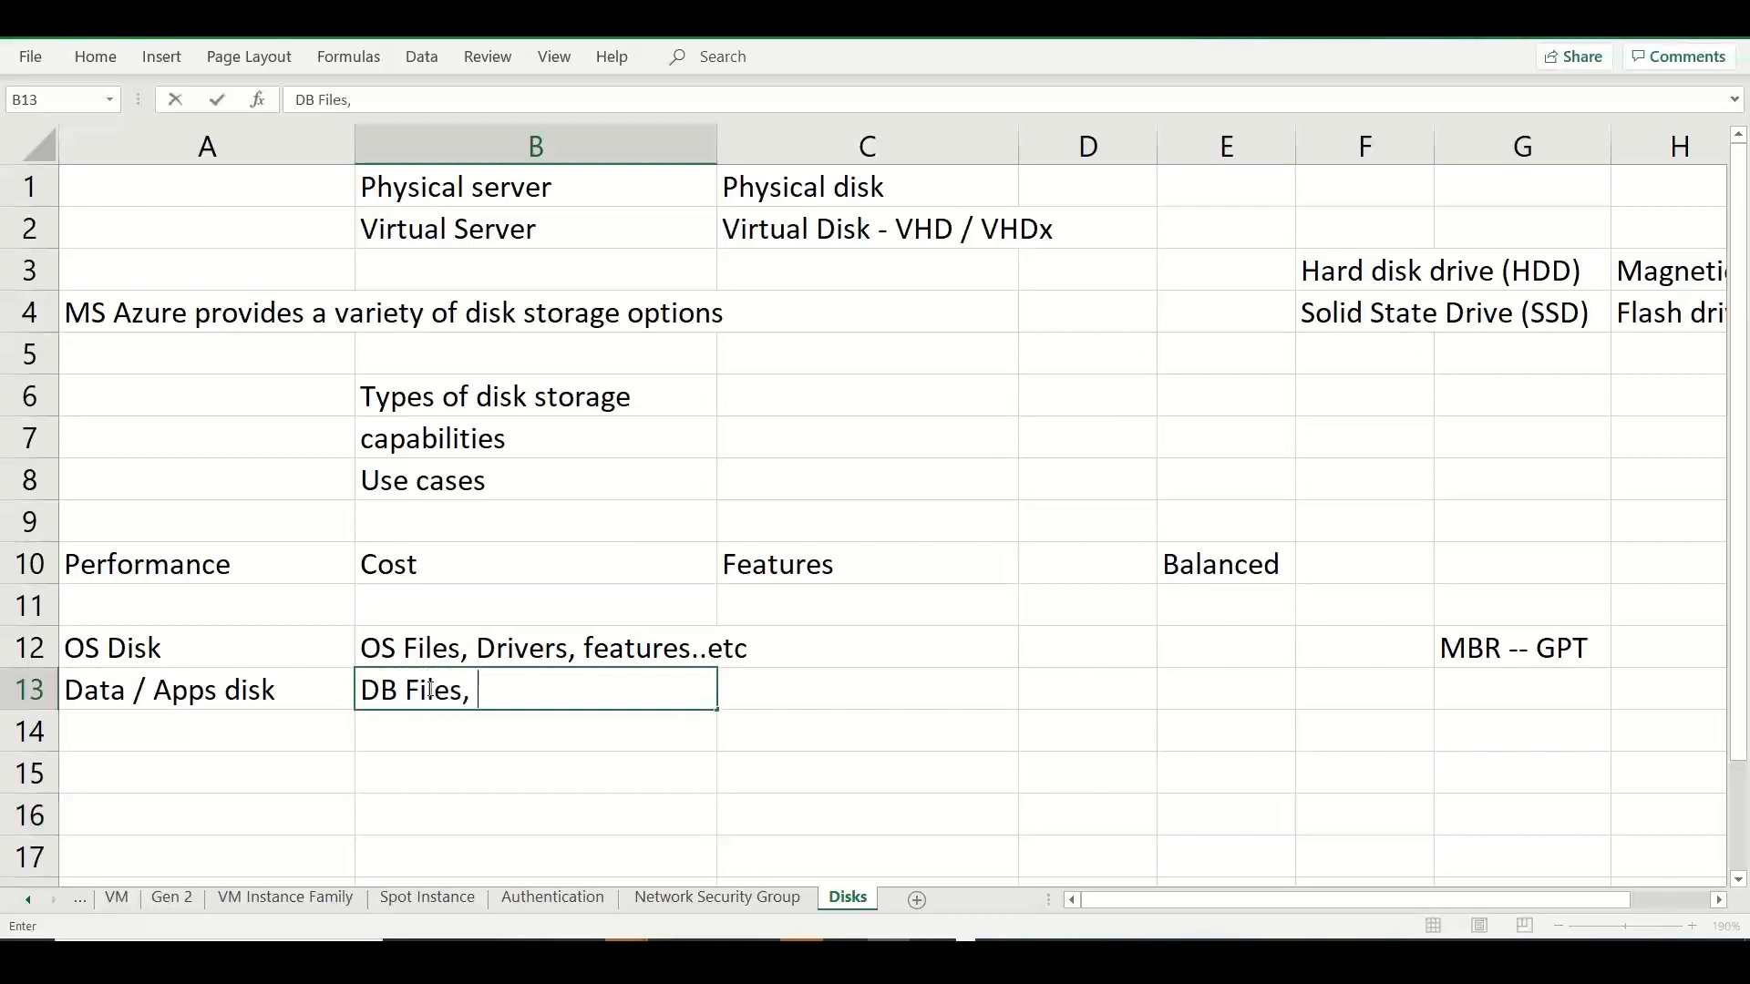
pyautogui.write('App files, ')
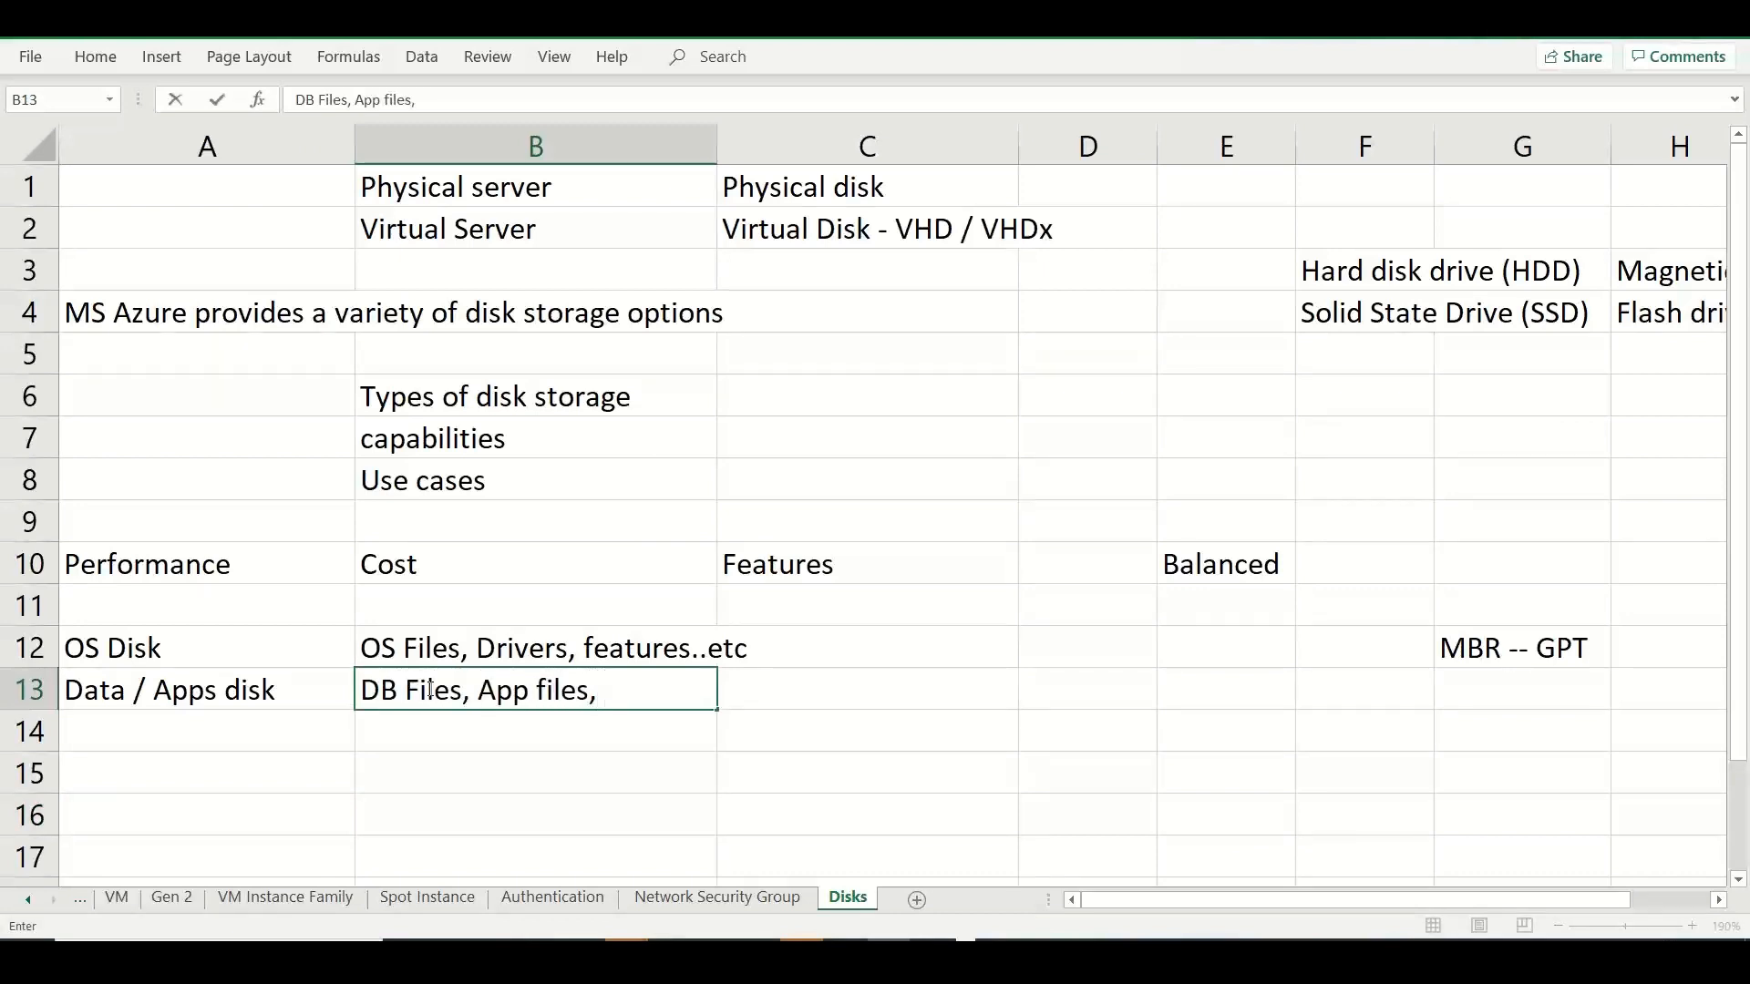
pyautogui.write('web static ')
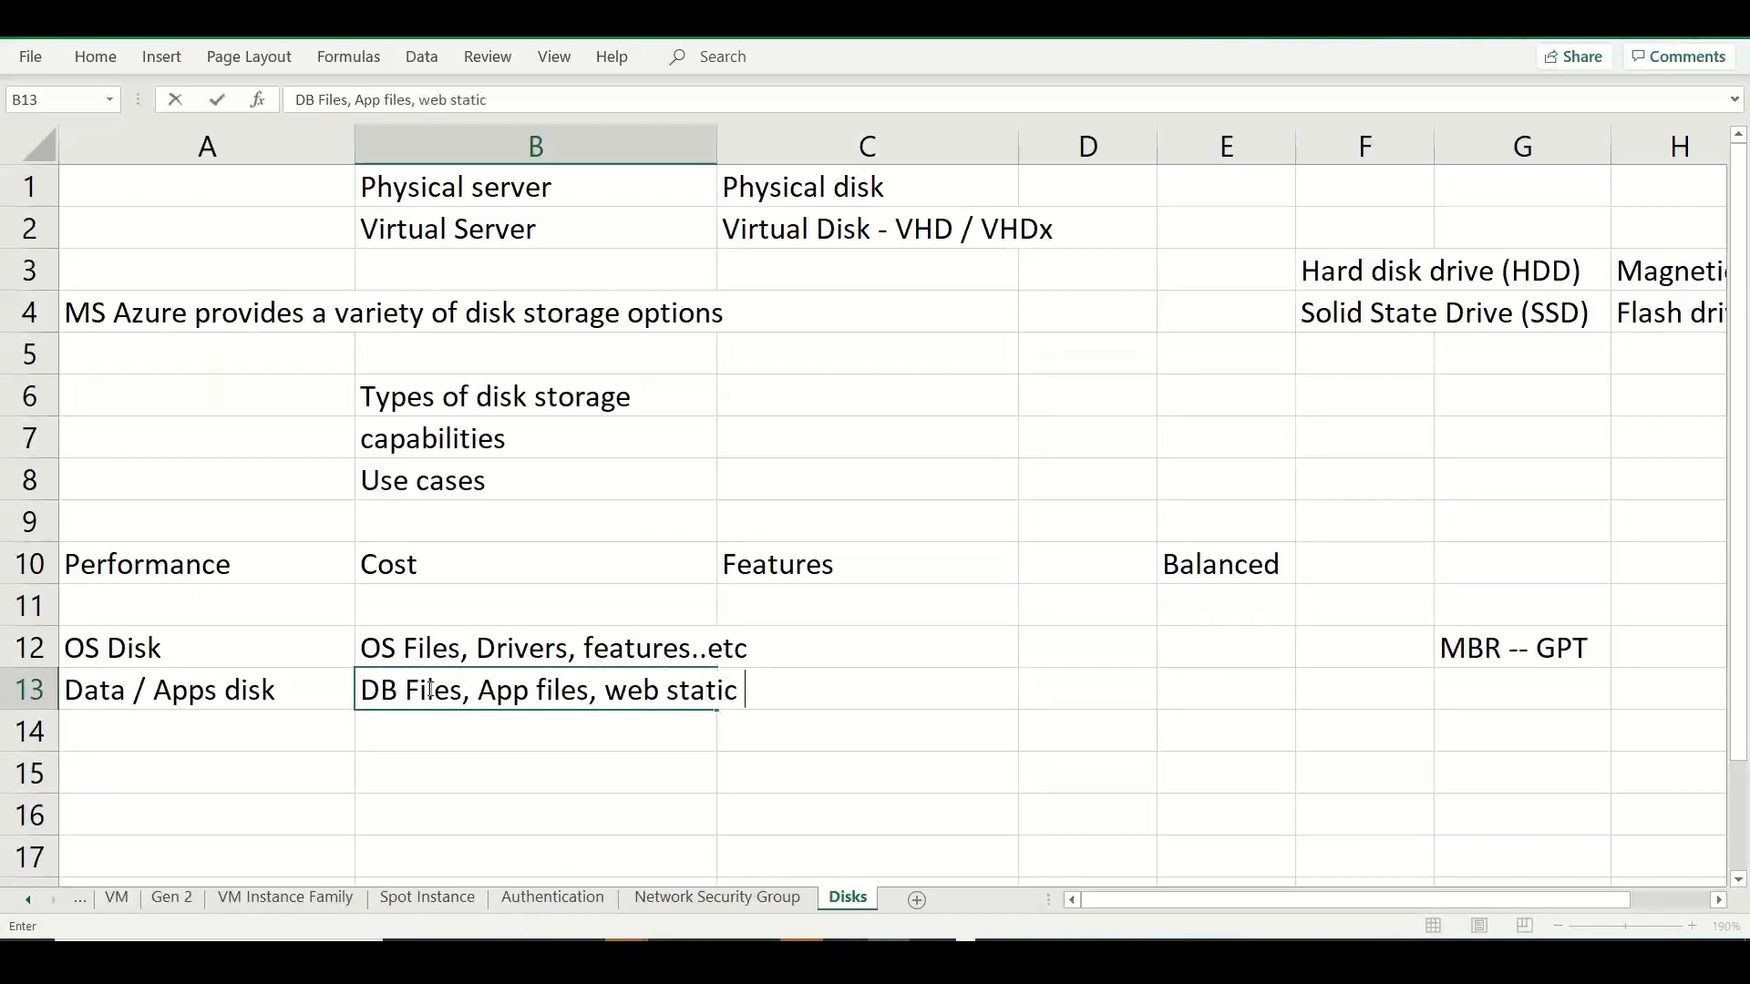
pyautogui.write('contents')
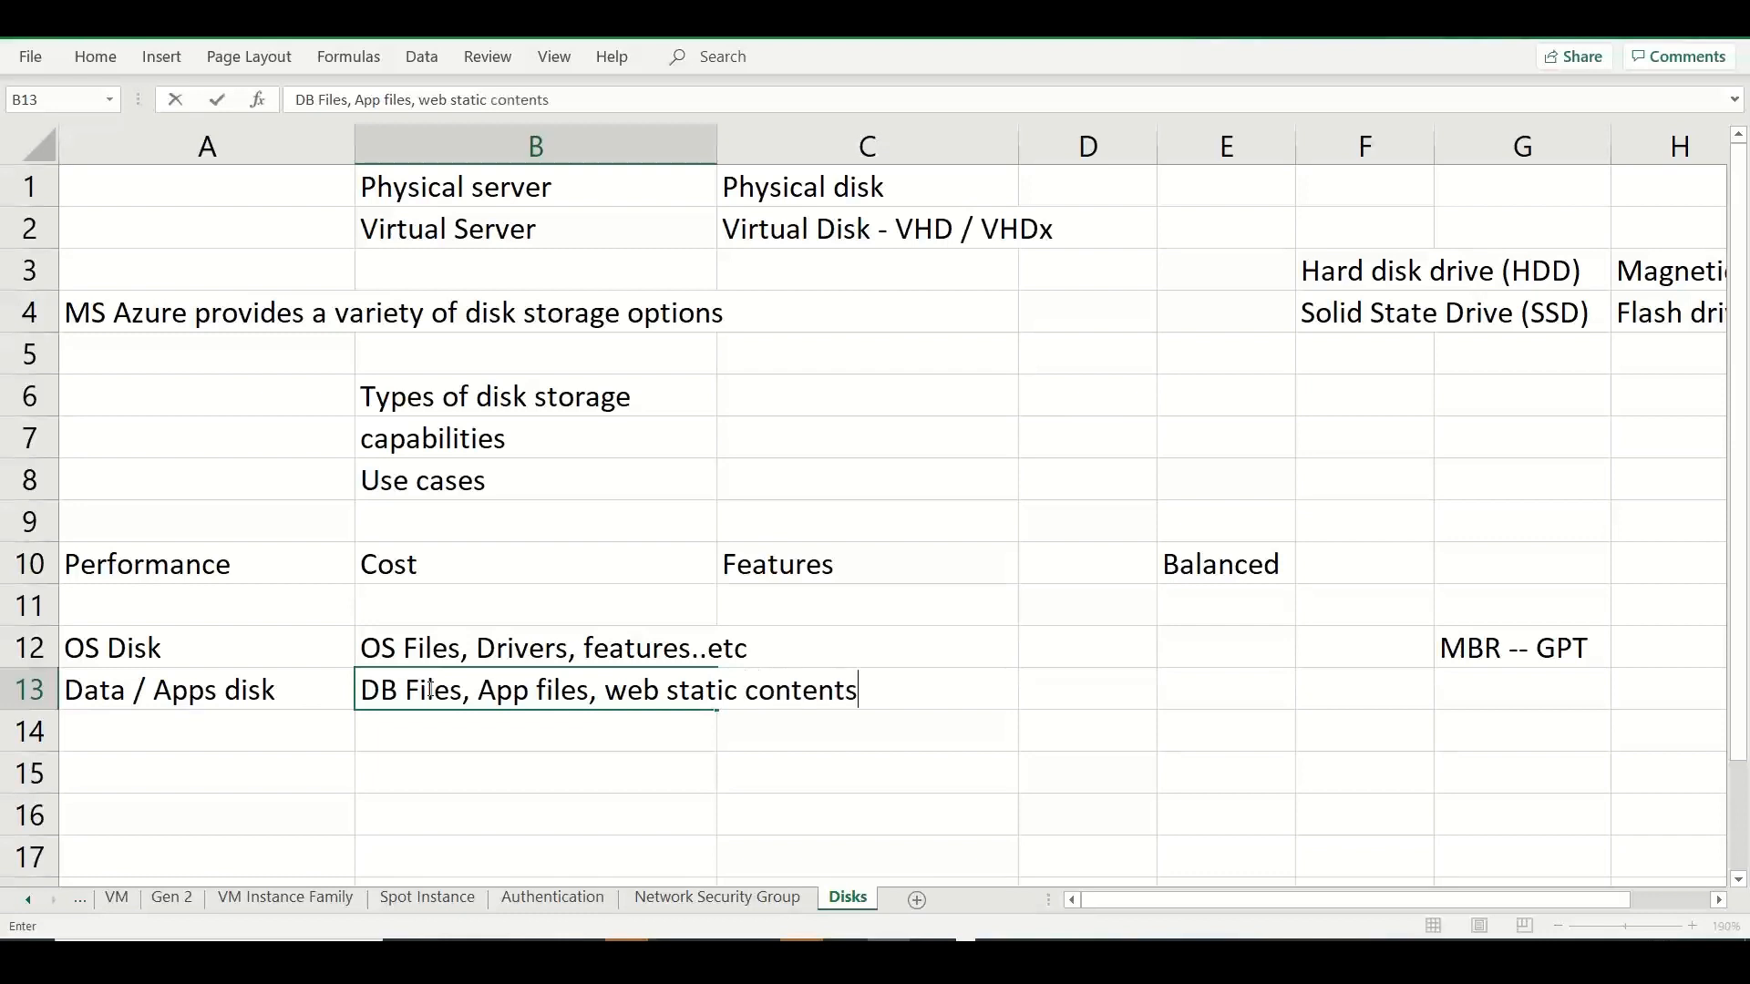
pyautogui.write(', code,...etc')
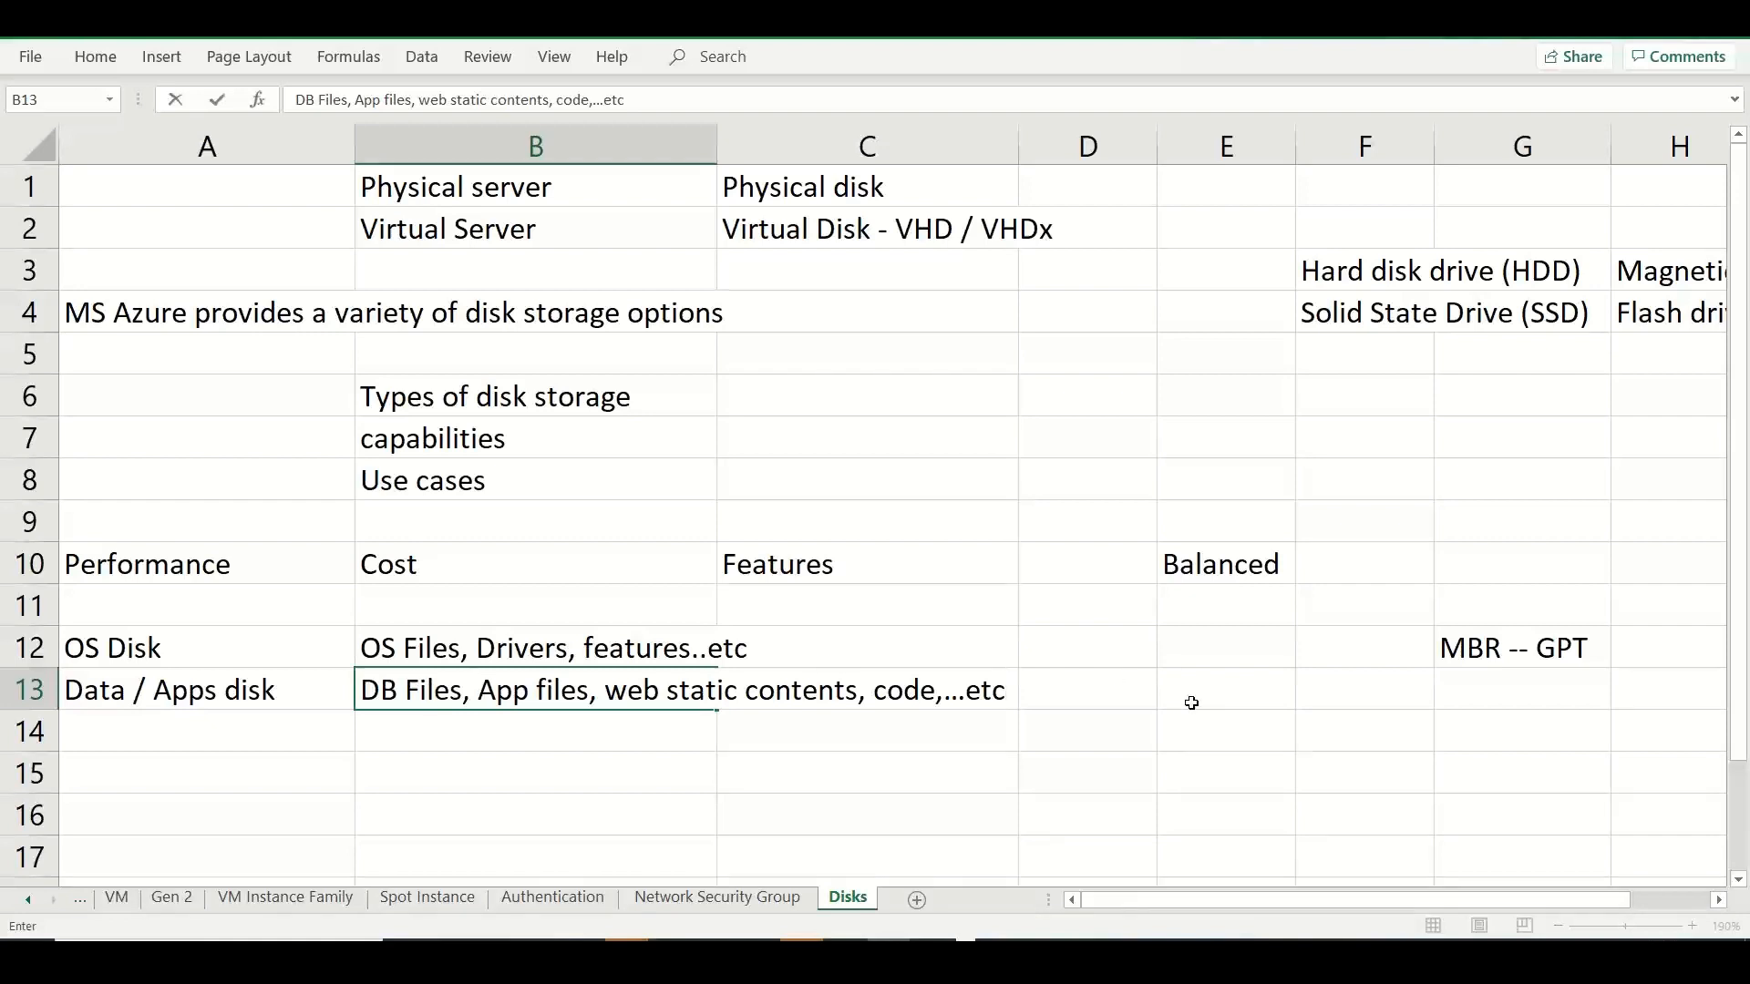
# Enter the size "32 TiB" in cell E13 of the Data / Apps disk row.
pyautogui.click(1243, 697)
pyautogui.write('32 ')
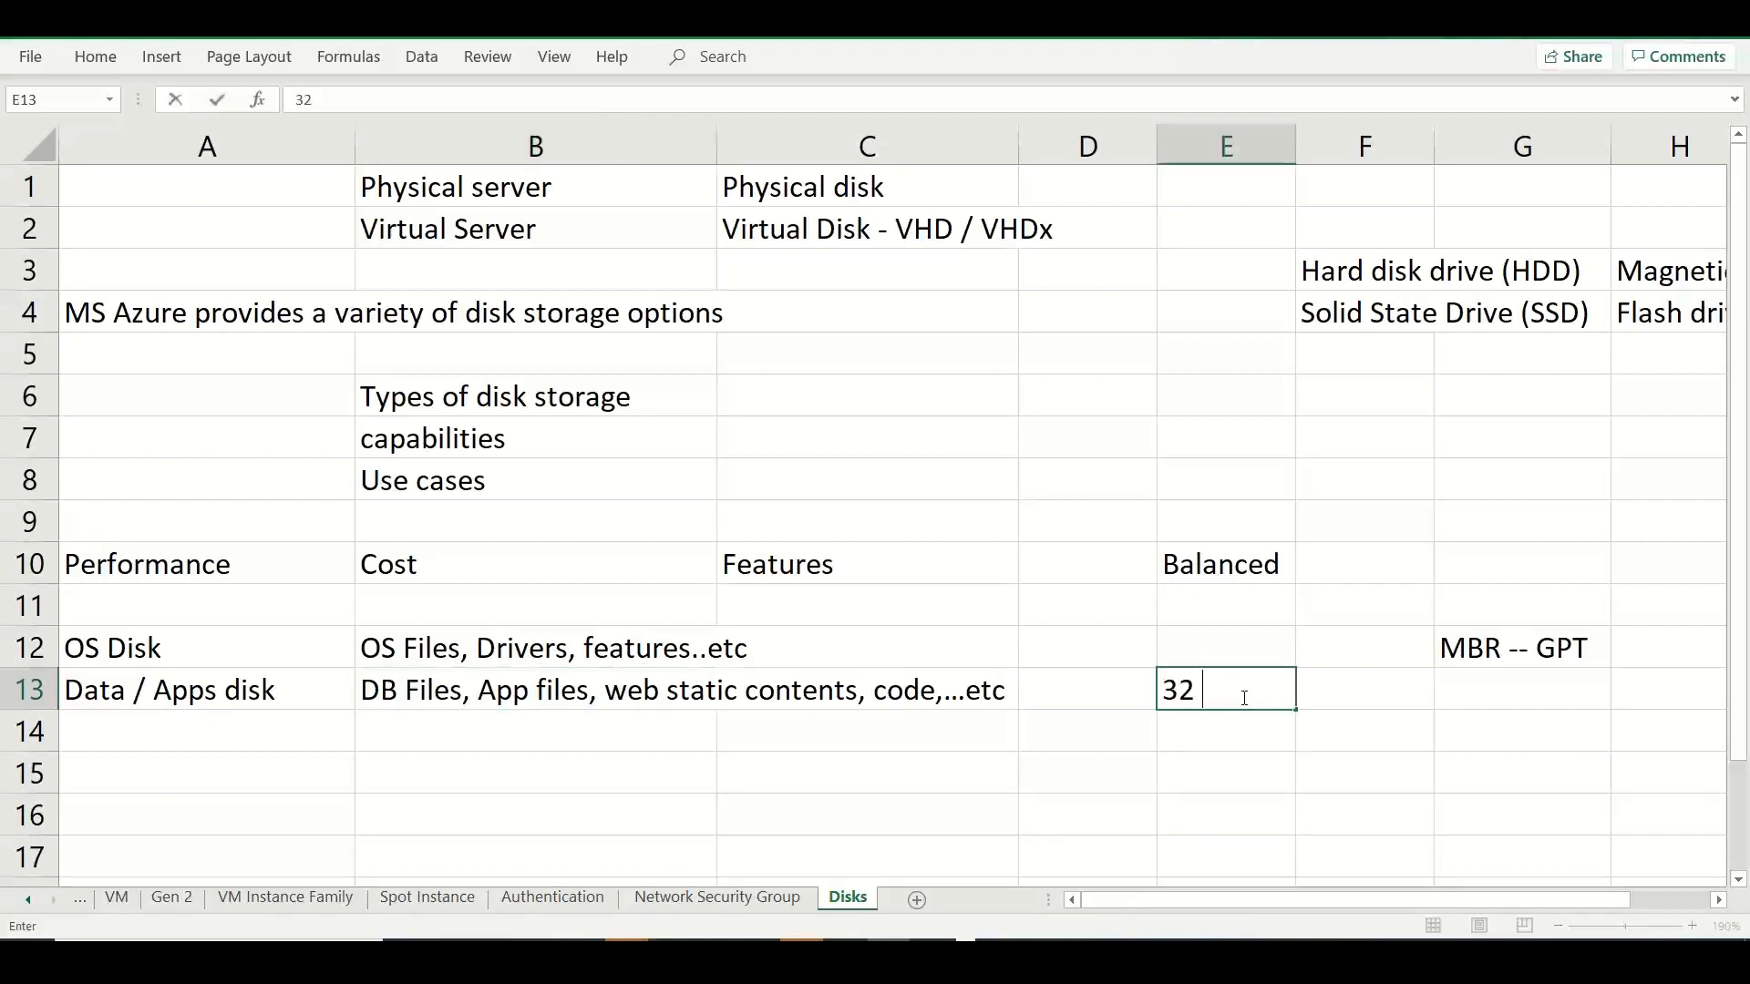
pyautogui.write('TiB')
# Enter "Temporary disk" in cell A14 below the Data / Apps disk entry.
pyautogui.click(230, 725)
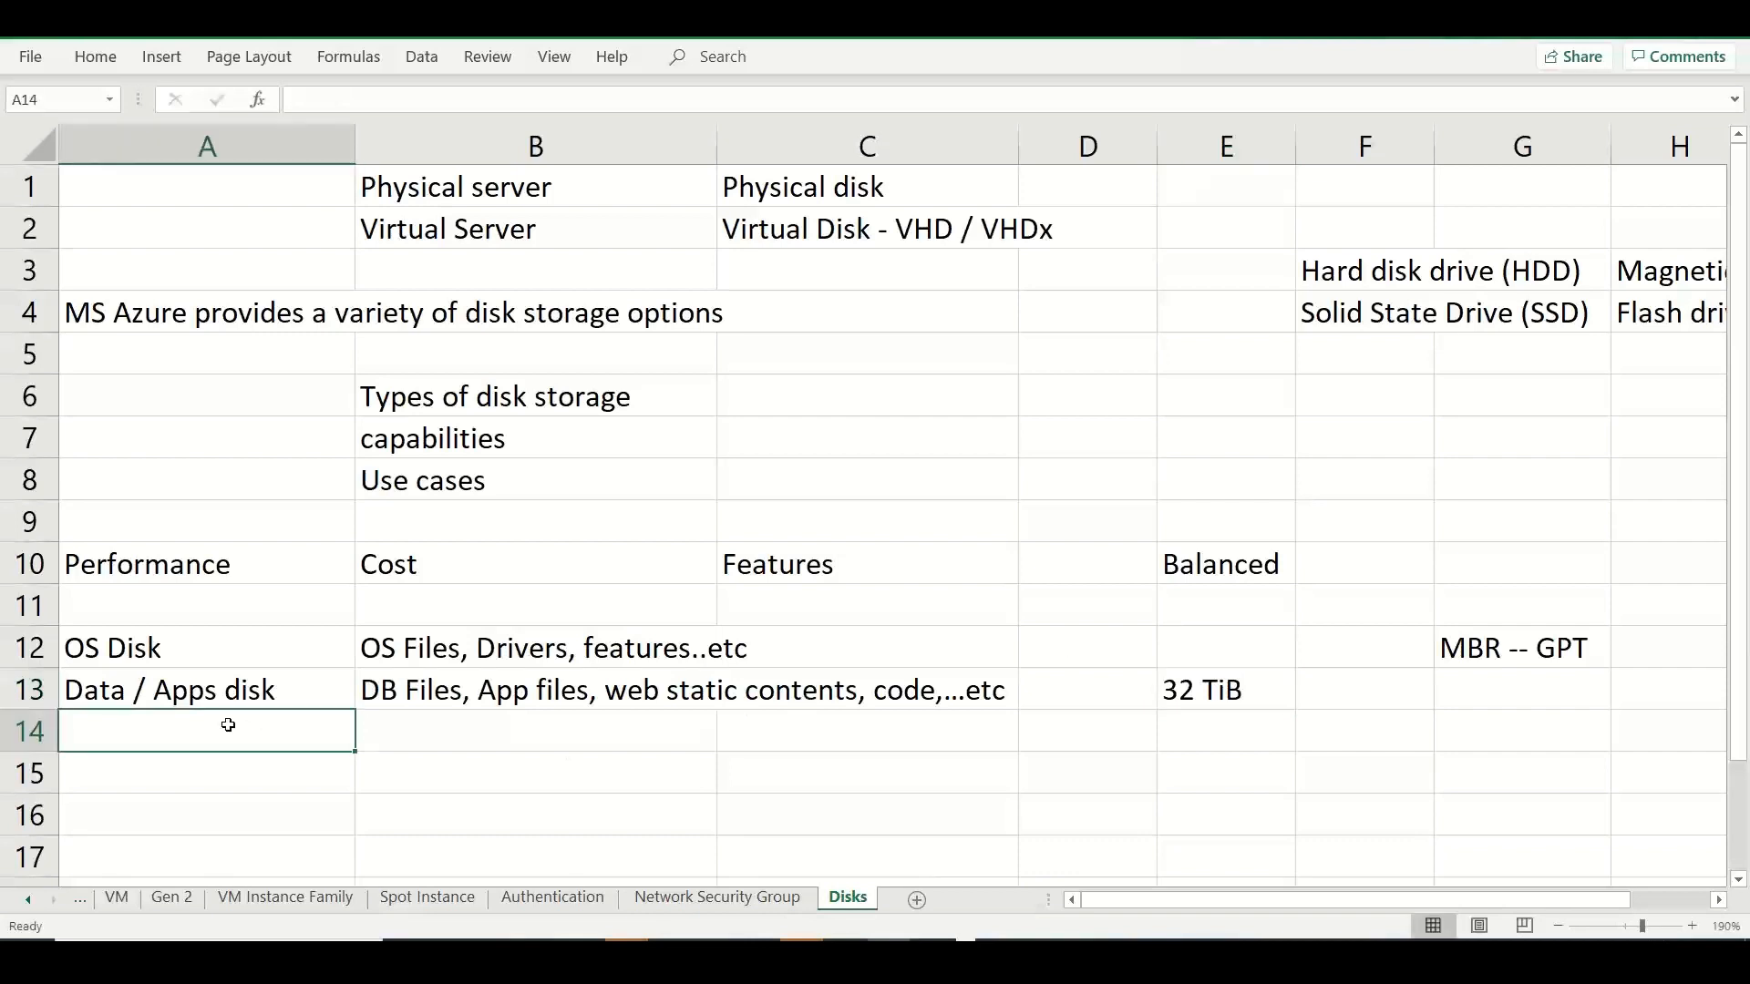
pyautogui.write('Tempoa')
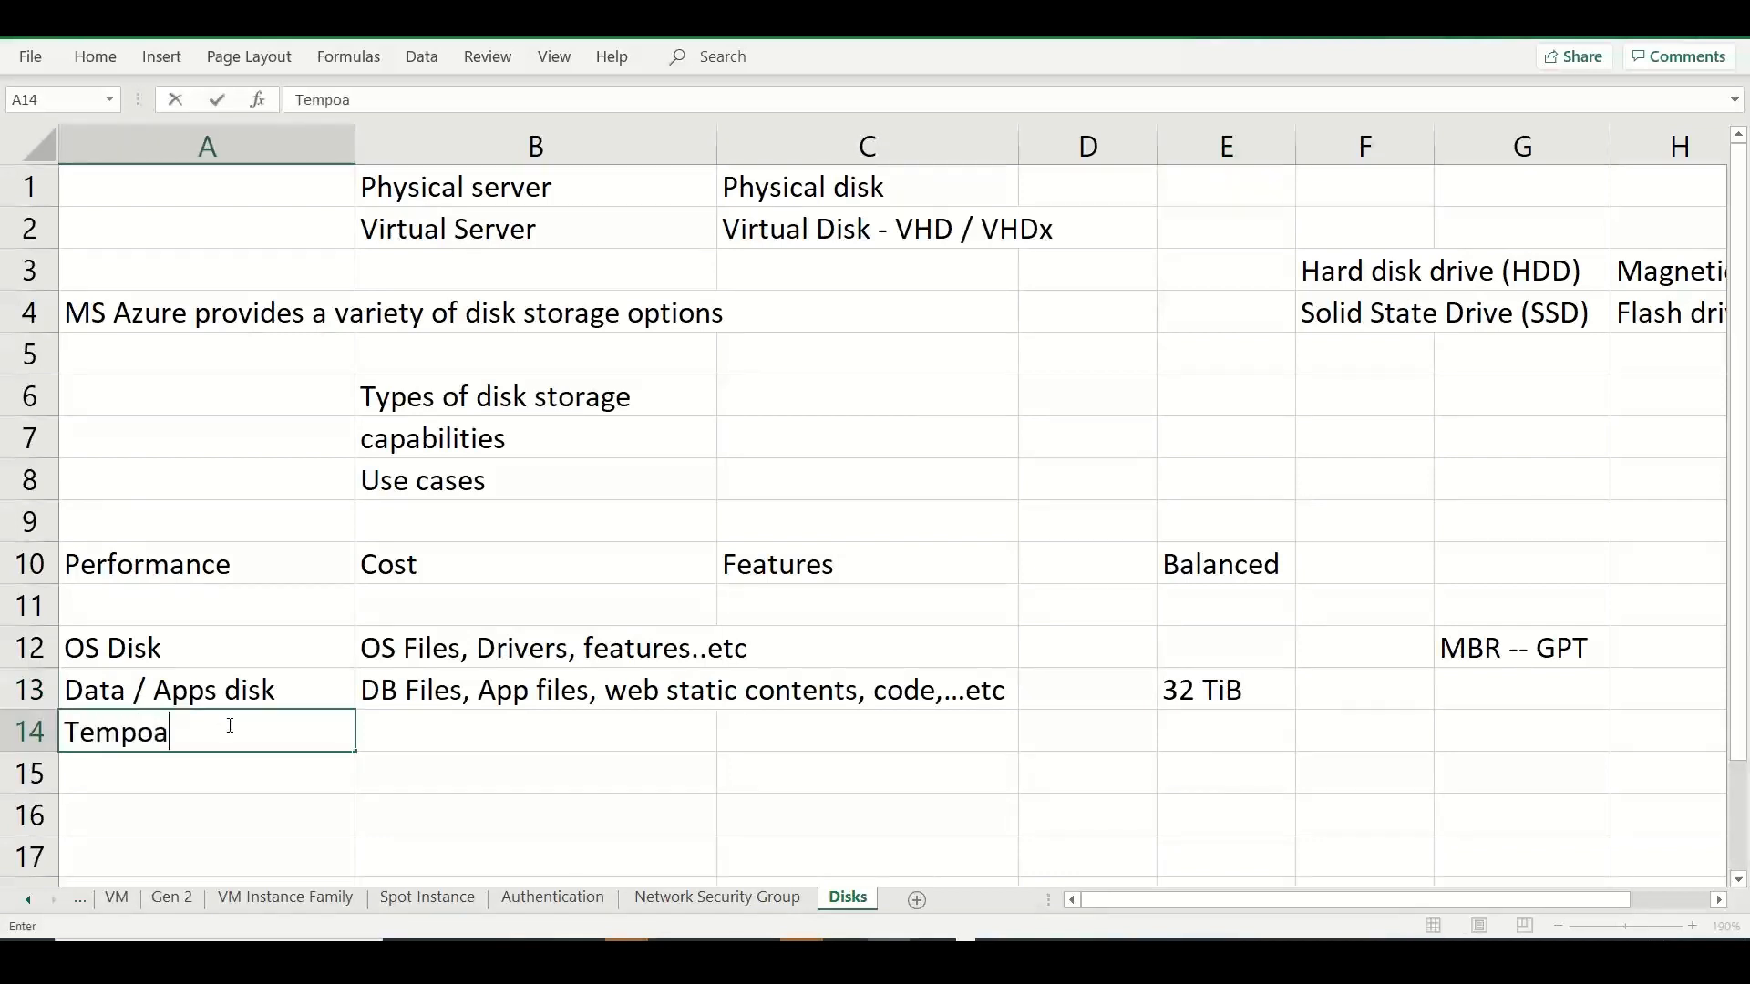
pyautogui.press('BackSpace')
pyautogui.write('rary disk')
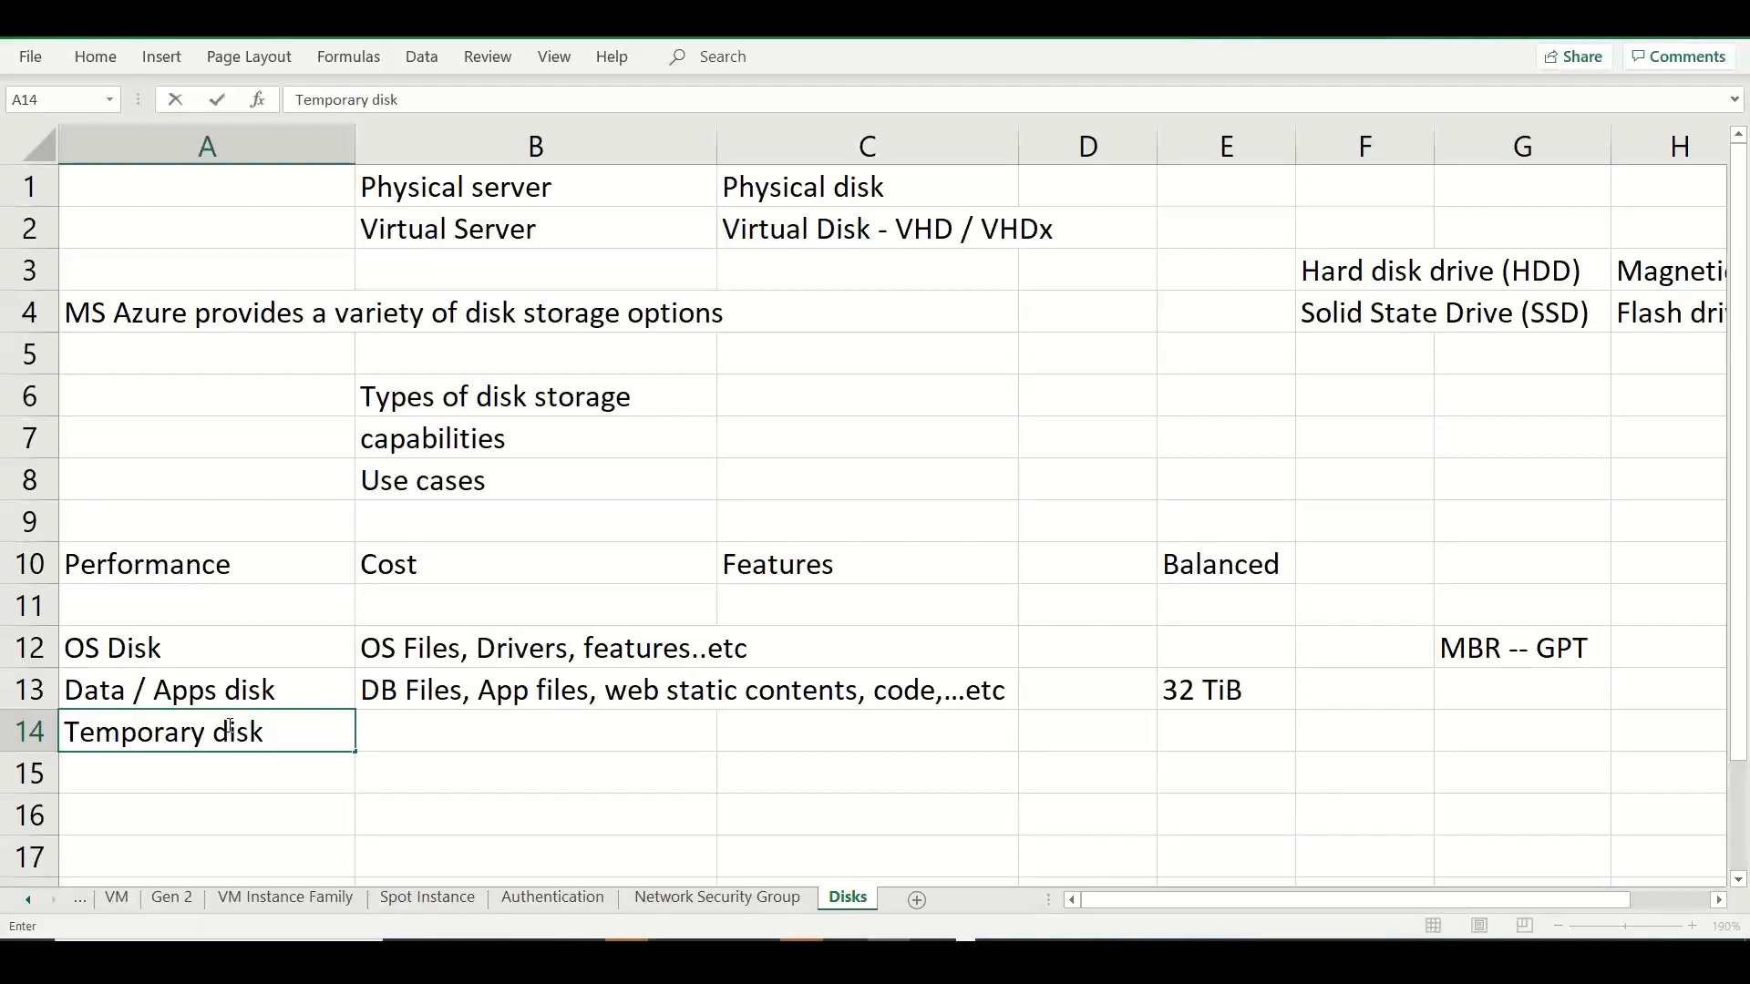
pyautogui.click(432, 750)
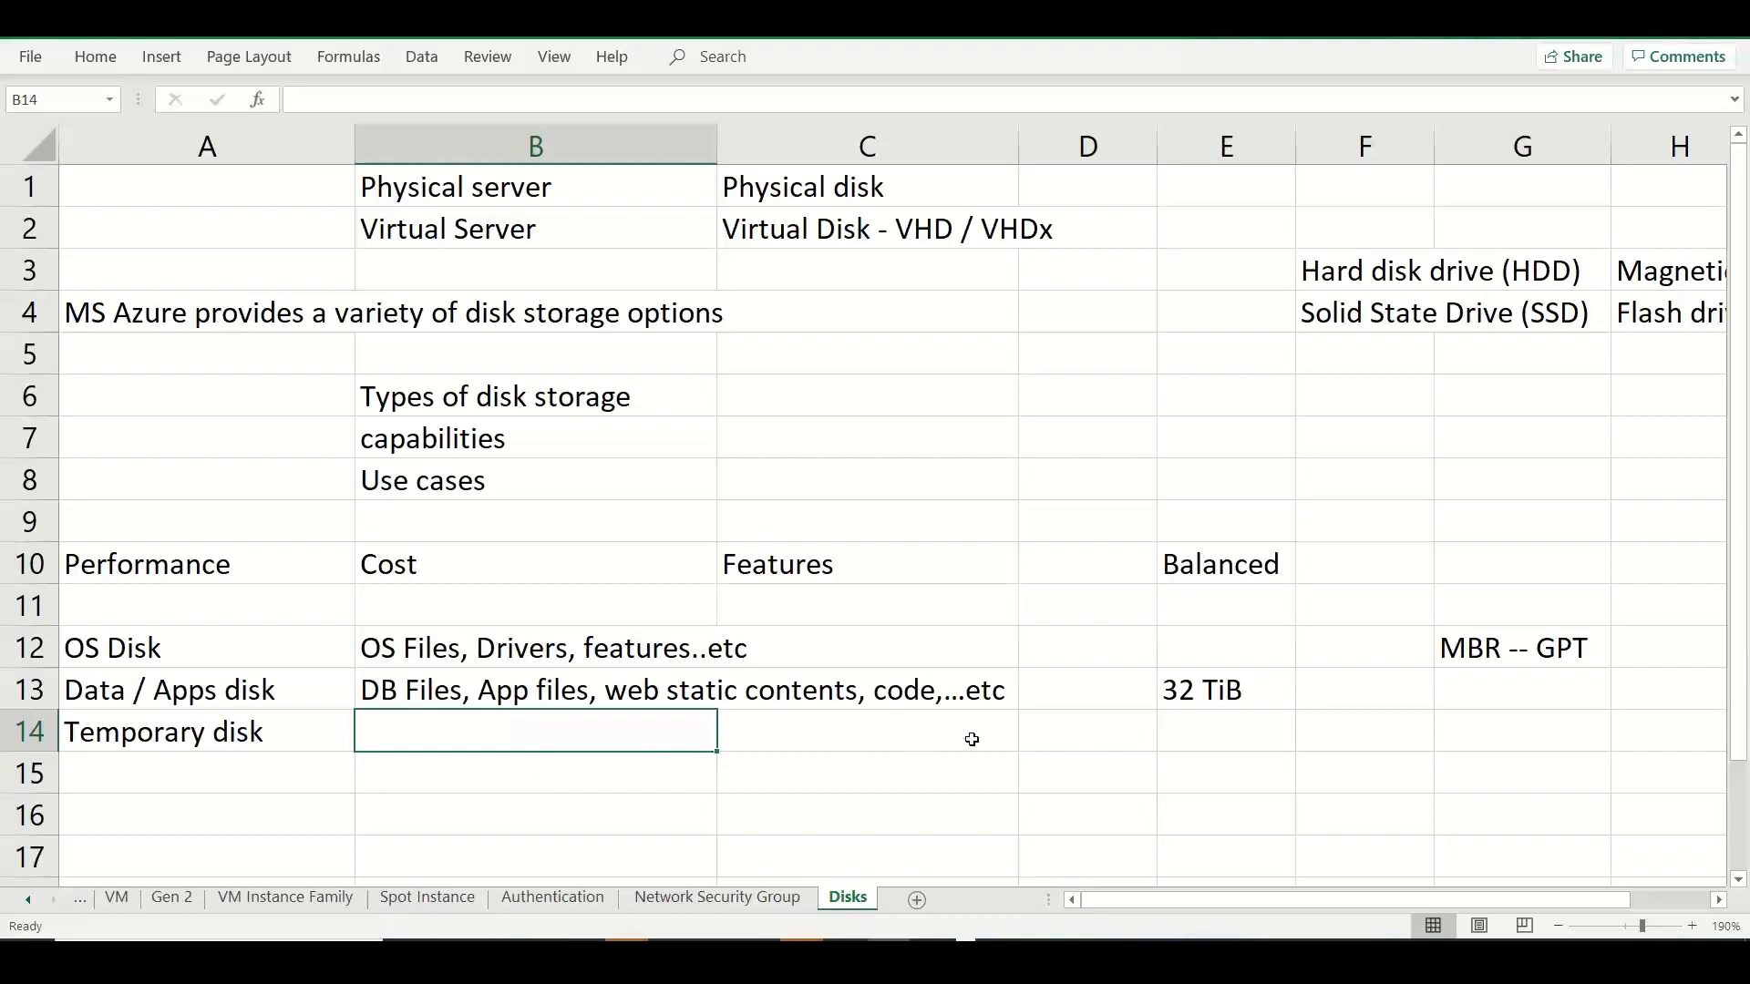
# Enter "Ephemeral disk" in cell D14 of the Temporary disk row.
pyautogui.click(1120, 728)
pyautogui.write('E')
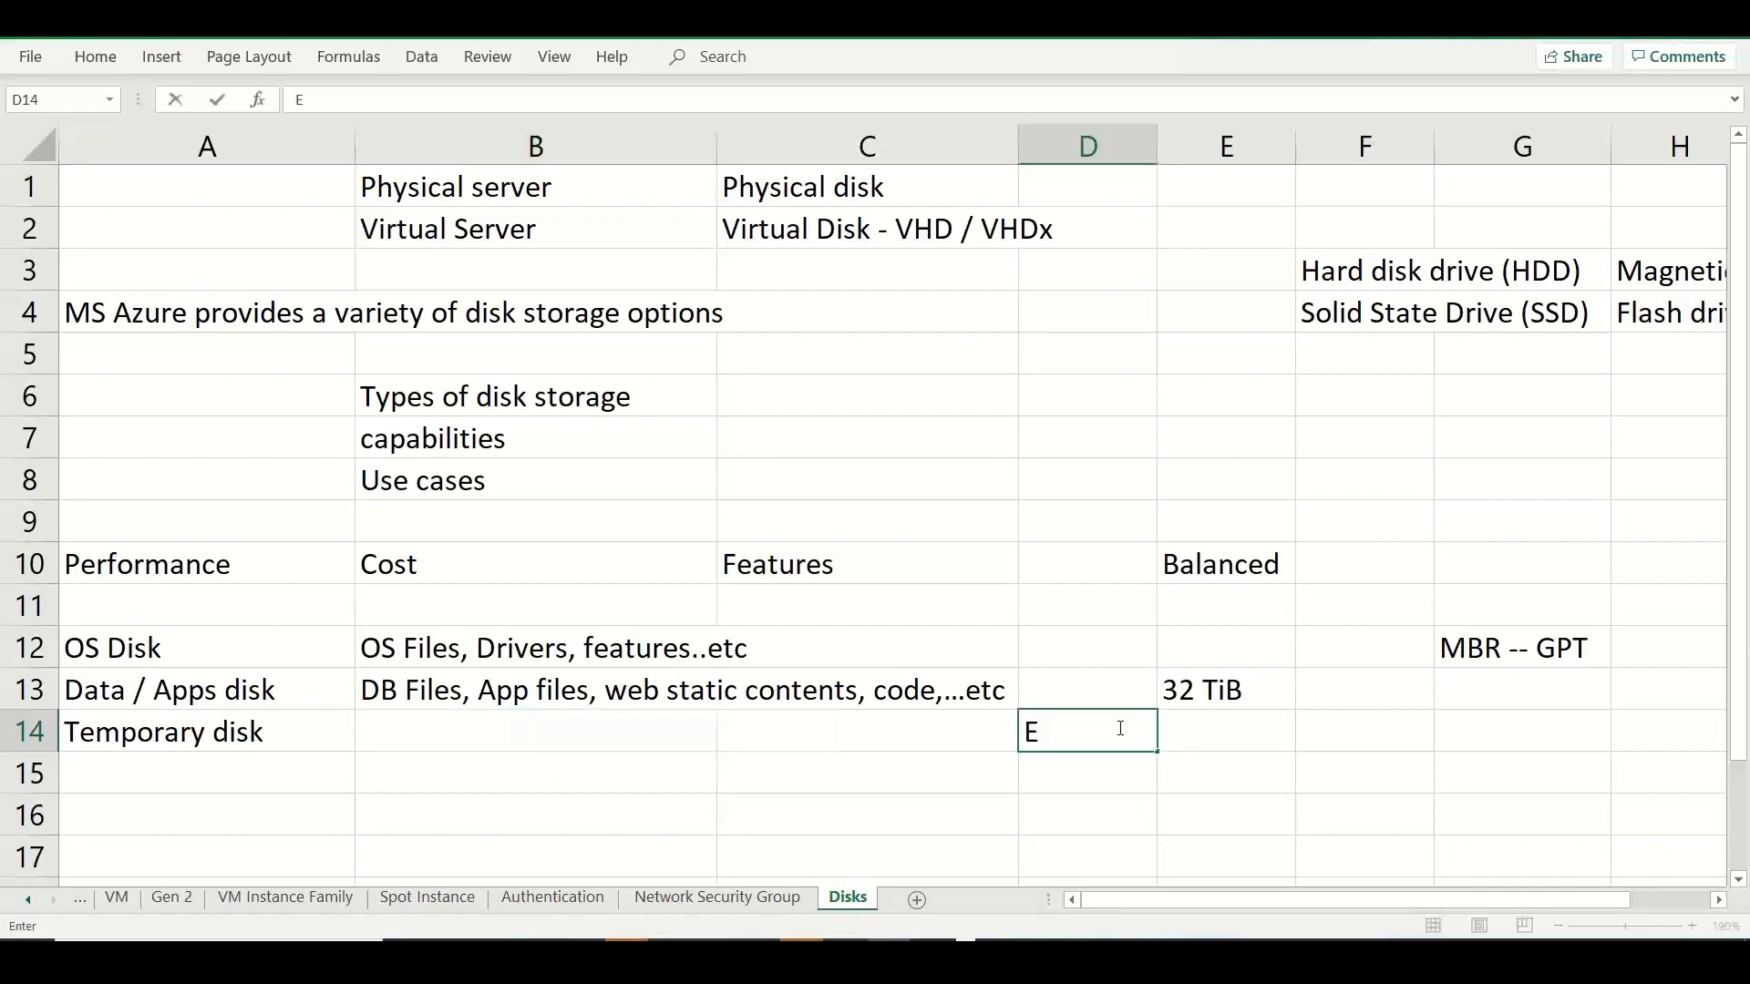
pyautogui.write('phemeral ')
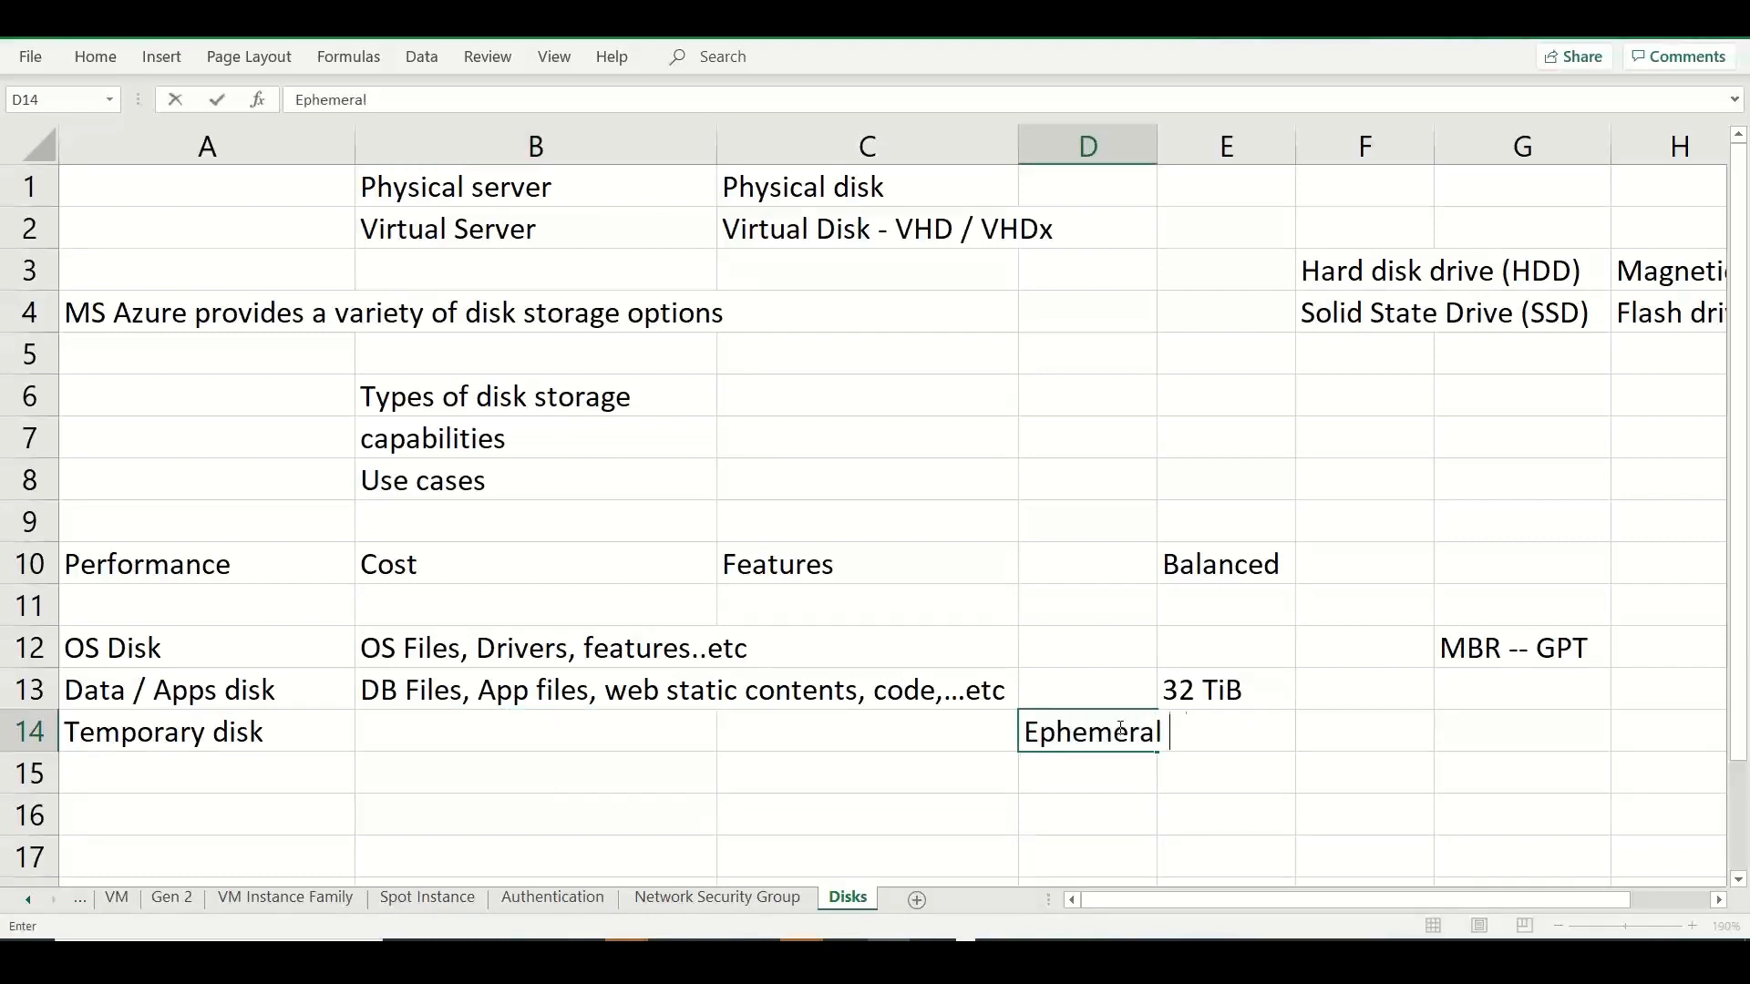
pyautogui.write('disk')
pyautogui.click(1103, 649)
pyautogui.click(1085, 701)
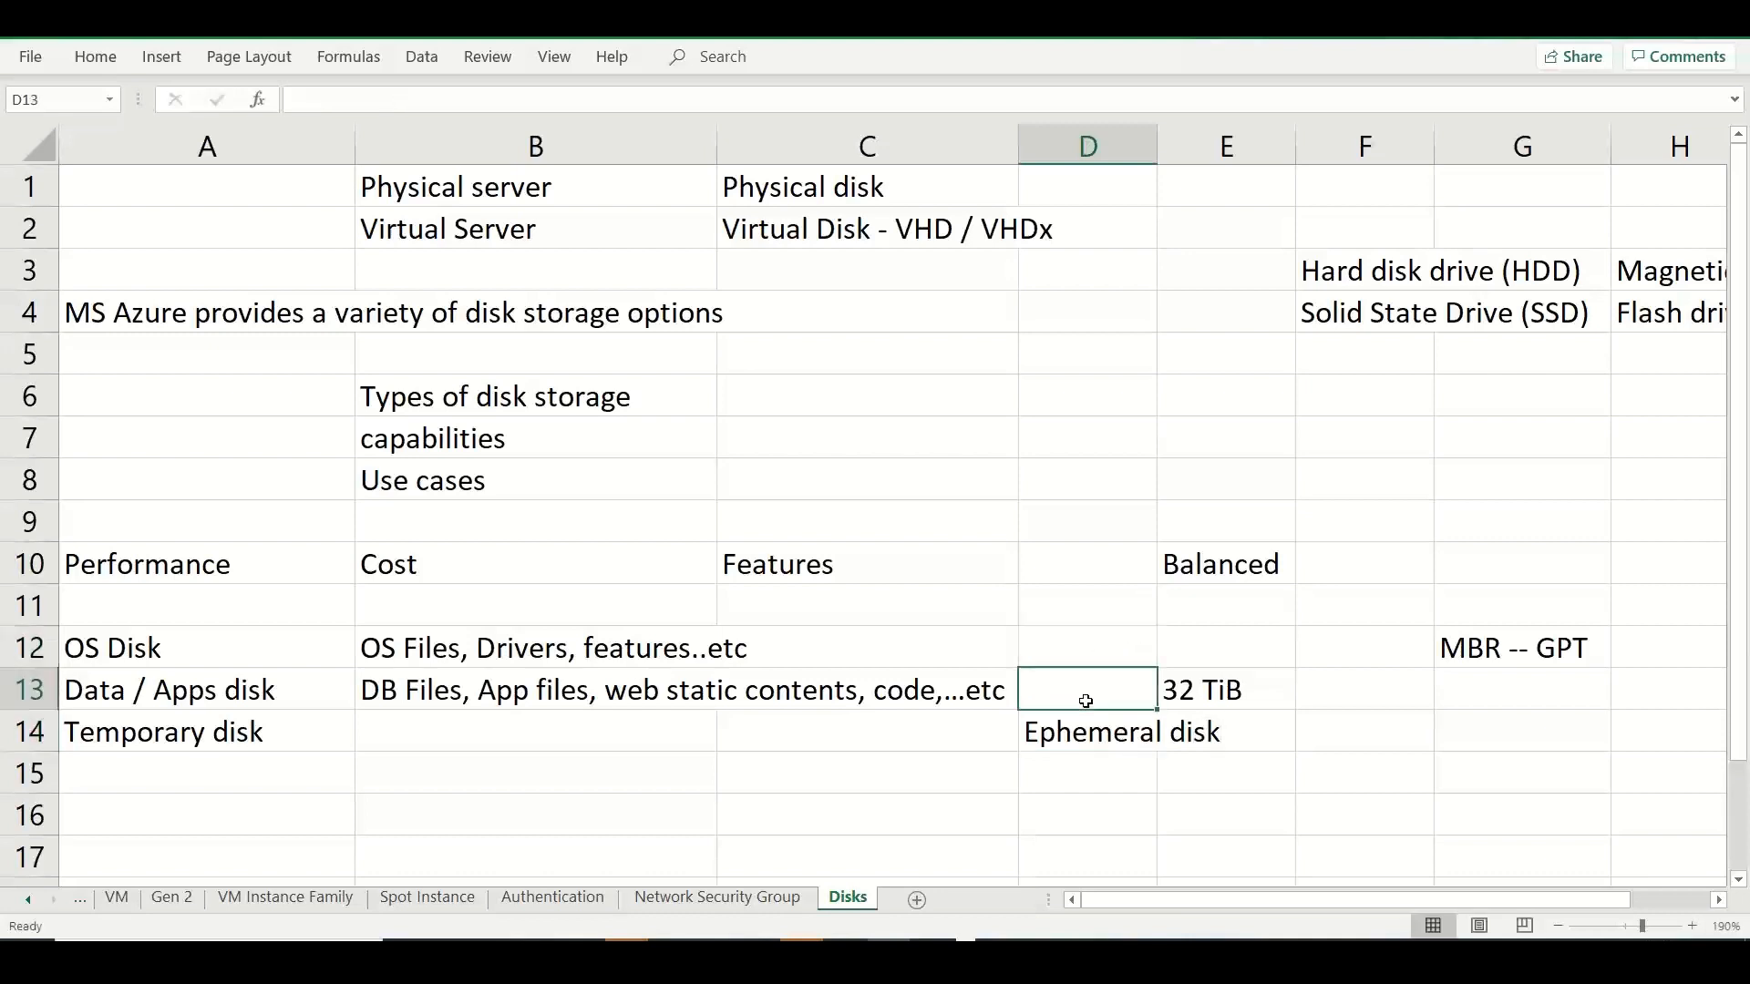
# Enter "Persistent / Permanent" in cell D12 of the OS Disk row.
pyautogui.click(1082, 637)
pyautogui.write('Persi')
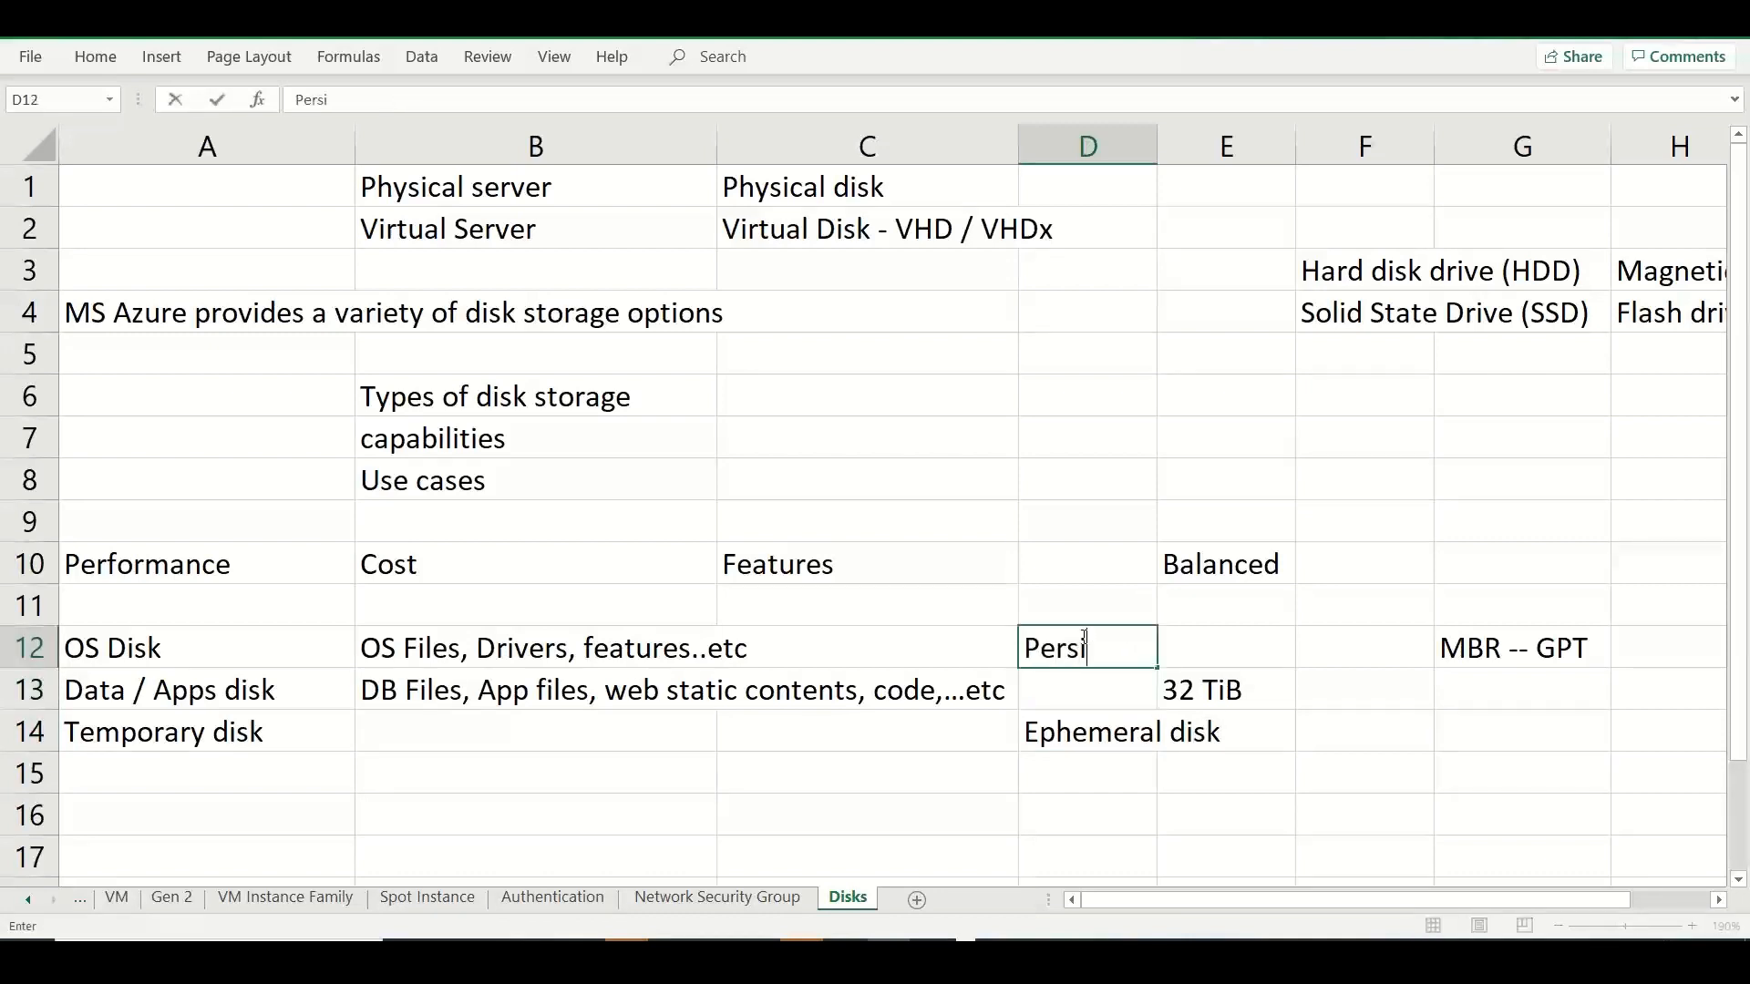
pyautogui.write('stent / Permanent')
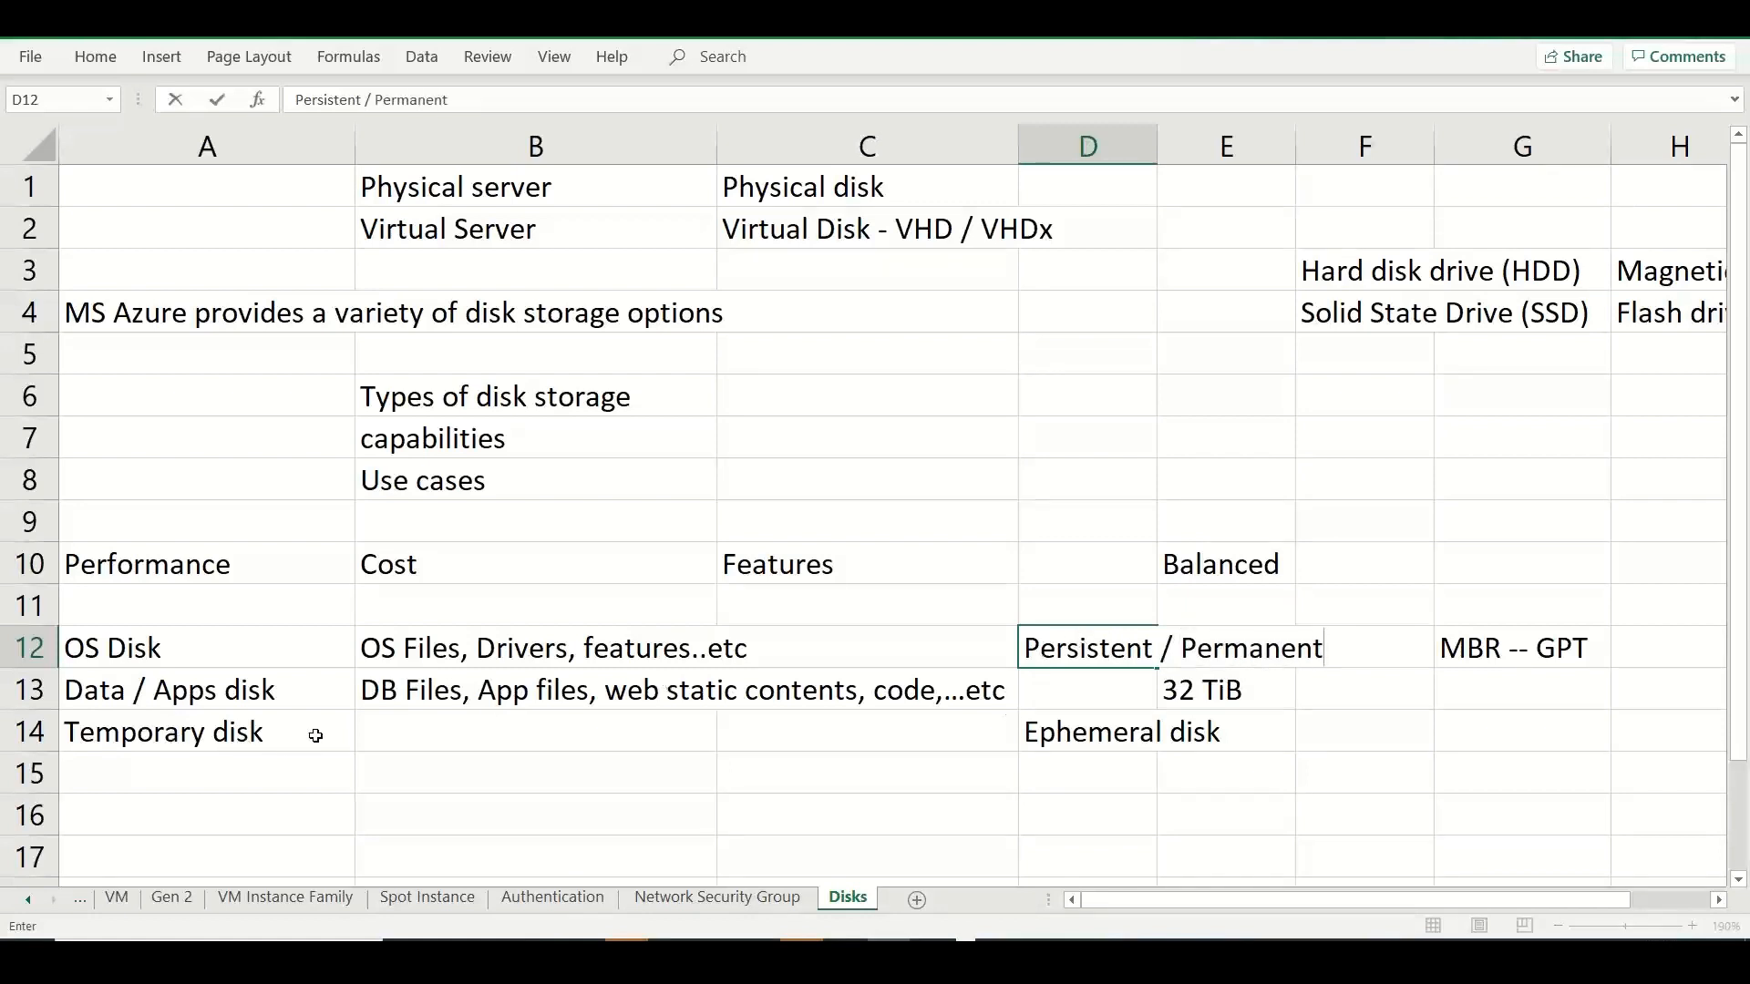
# Enter "Virtual Memory - PageFile, Swap file, DB temp..." in cell B14 as the Temporary disk description.
pyautogui.click(447, 732)
pyautogui.write('Vir')
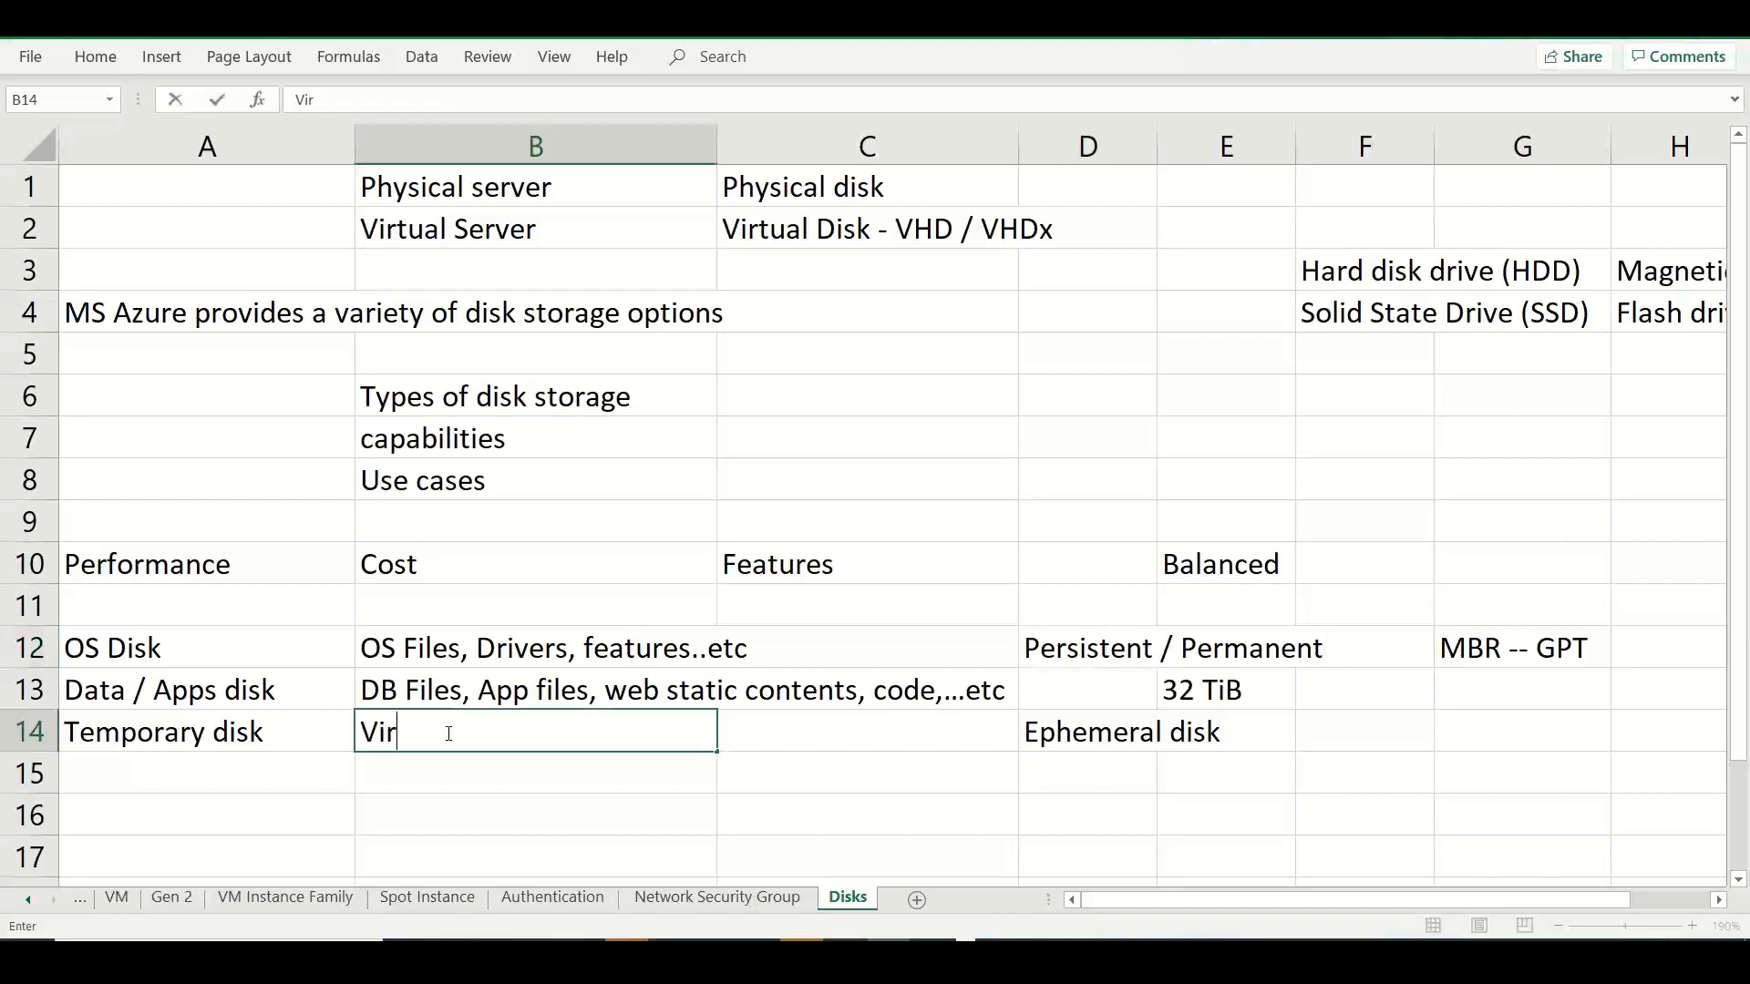
pyautogui.write('tual M emory -')
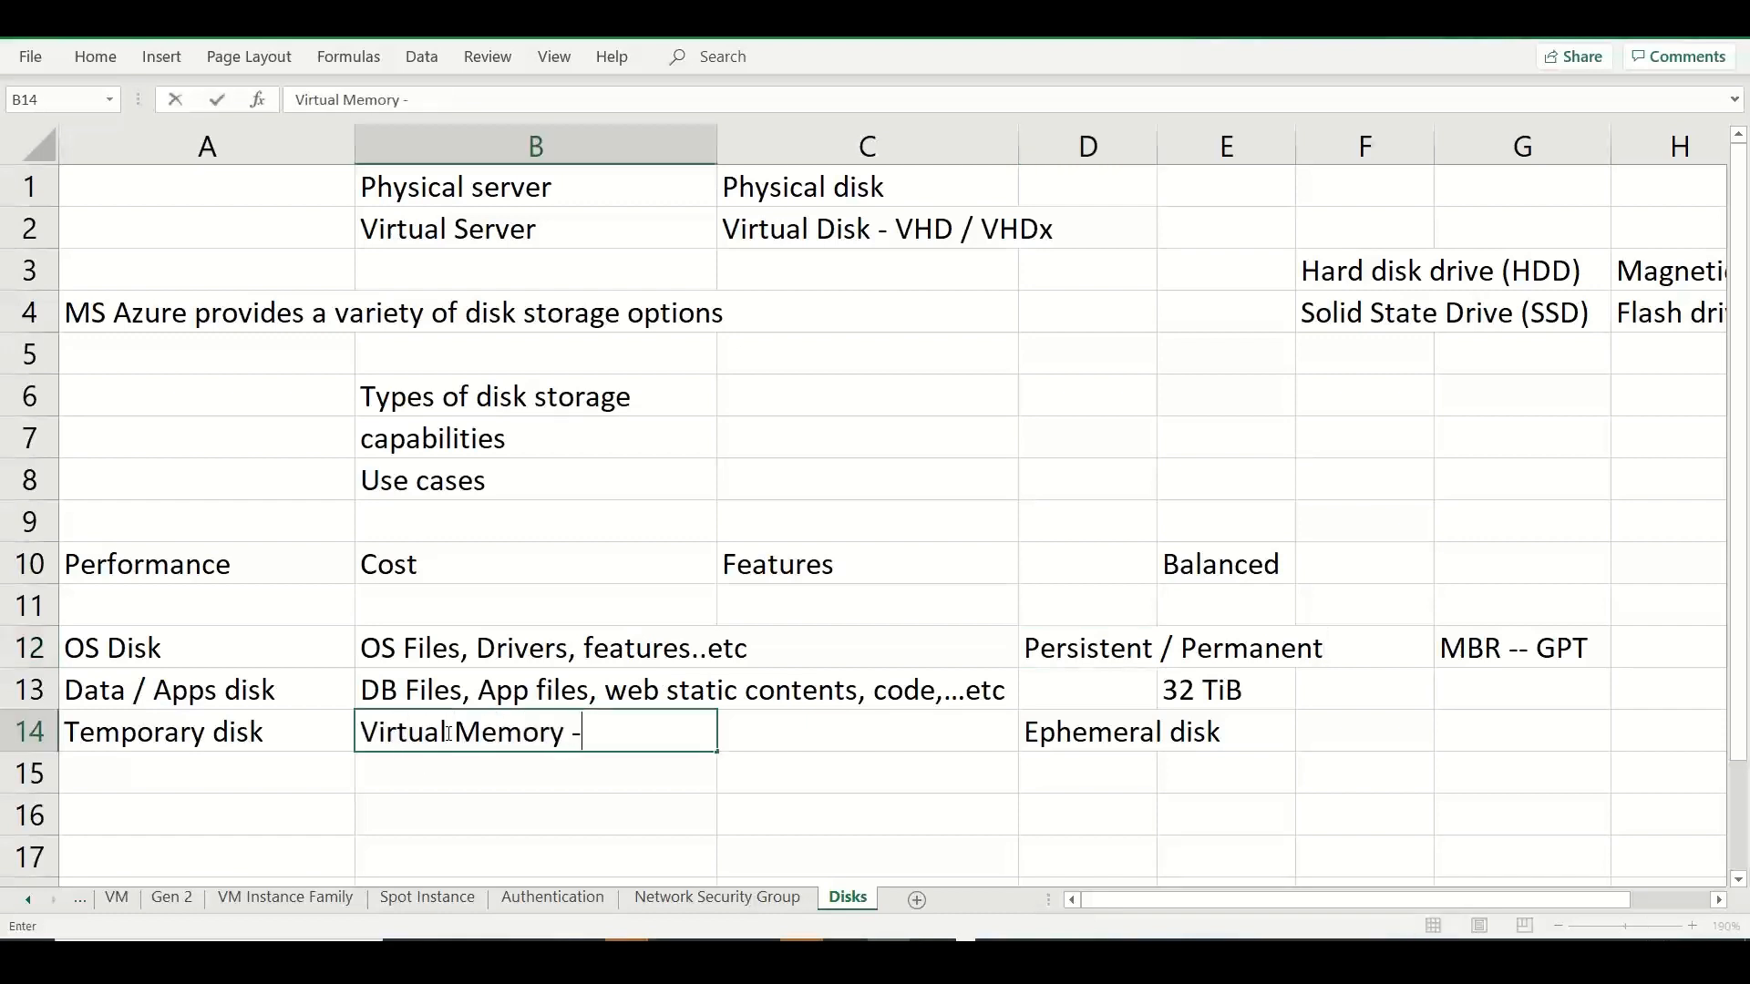
pyautogui.write(' PageFi')
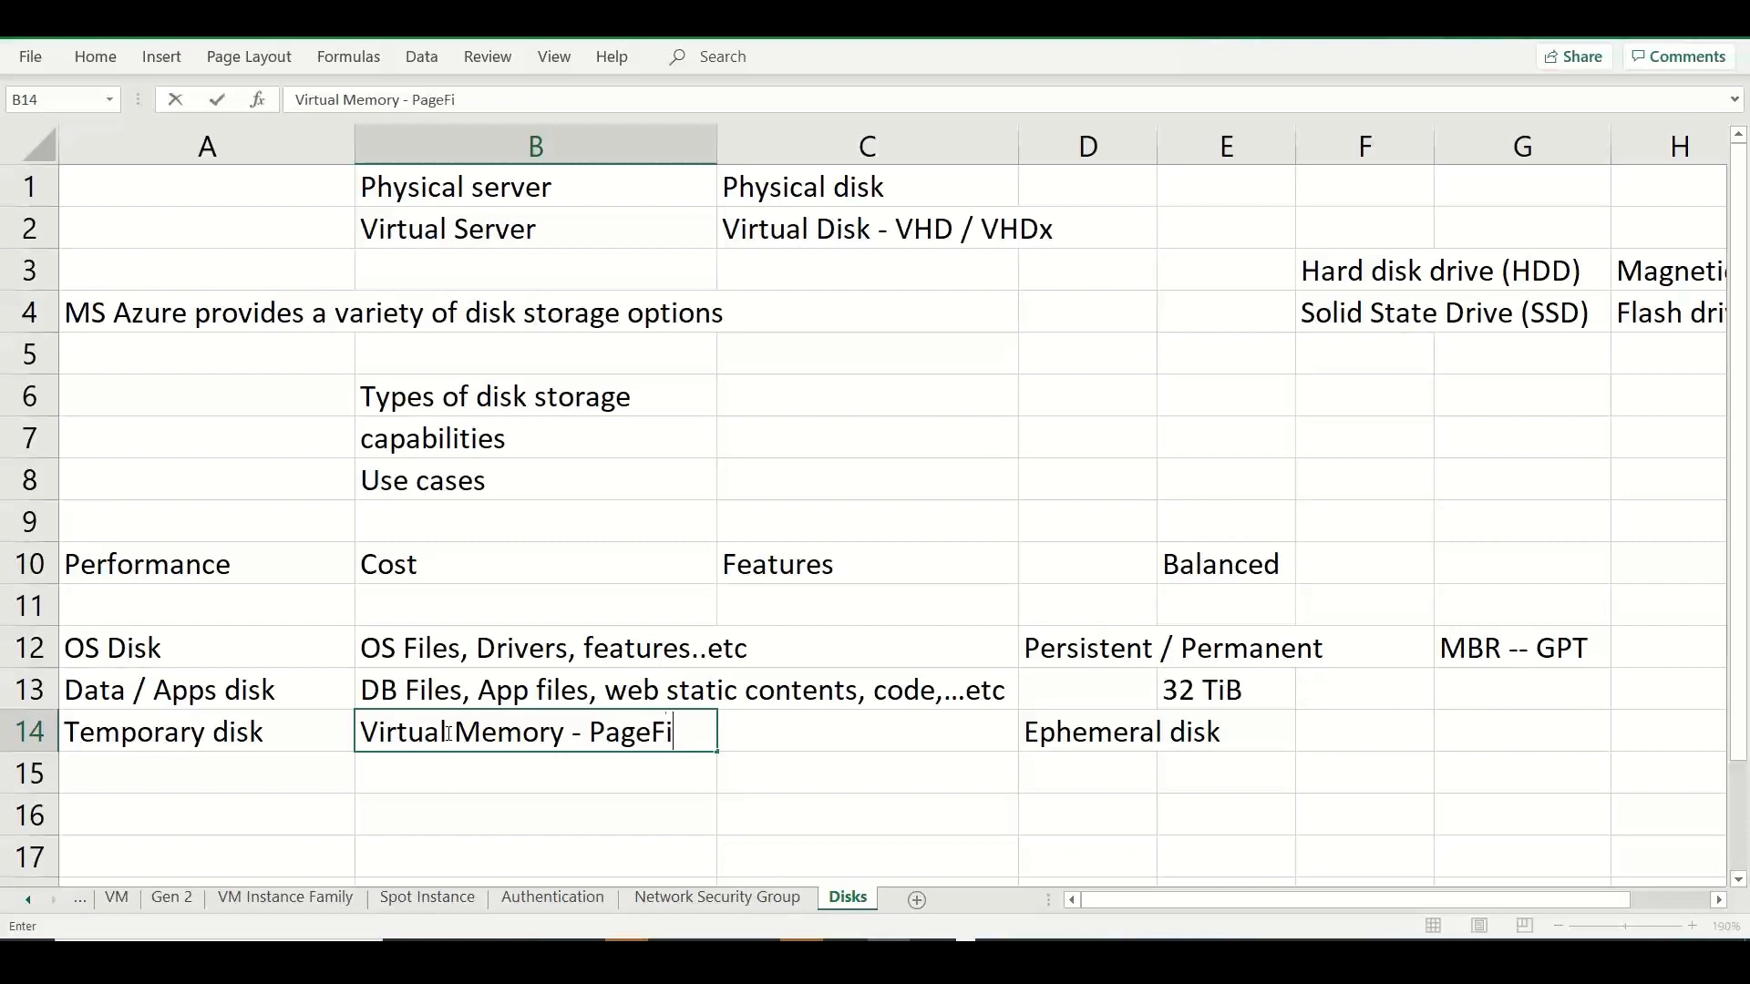
pyautogui.write('le, Swap file')
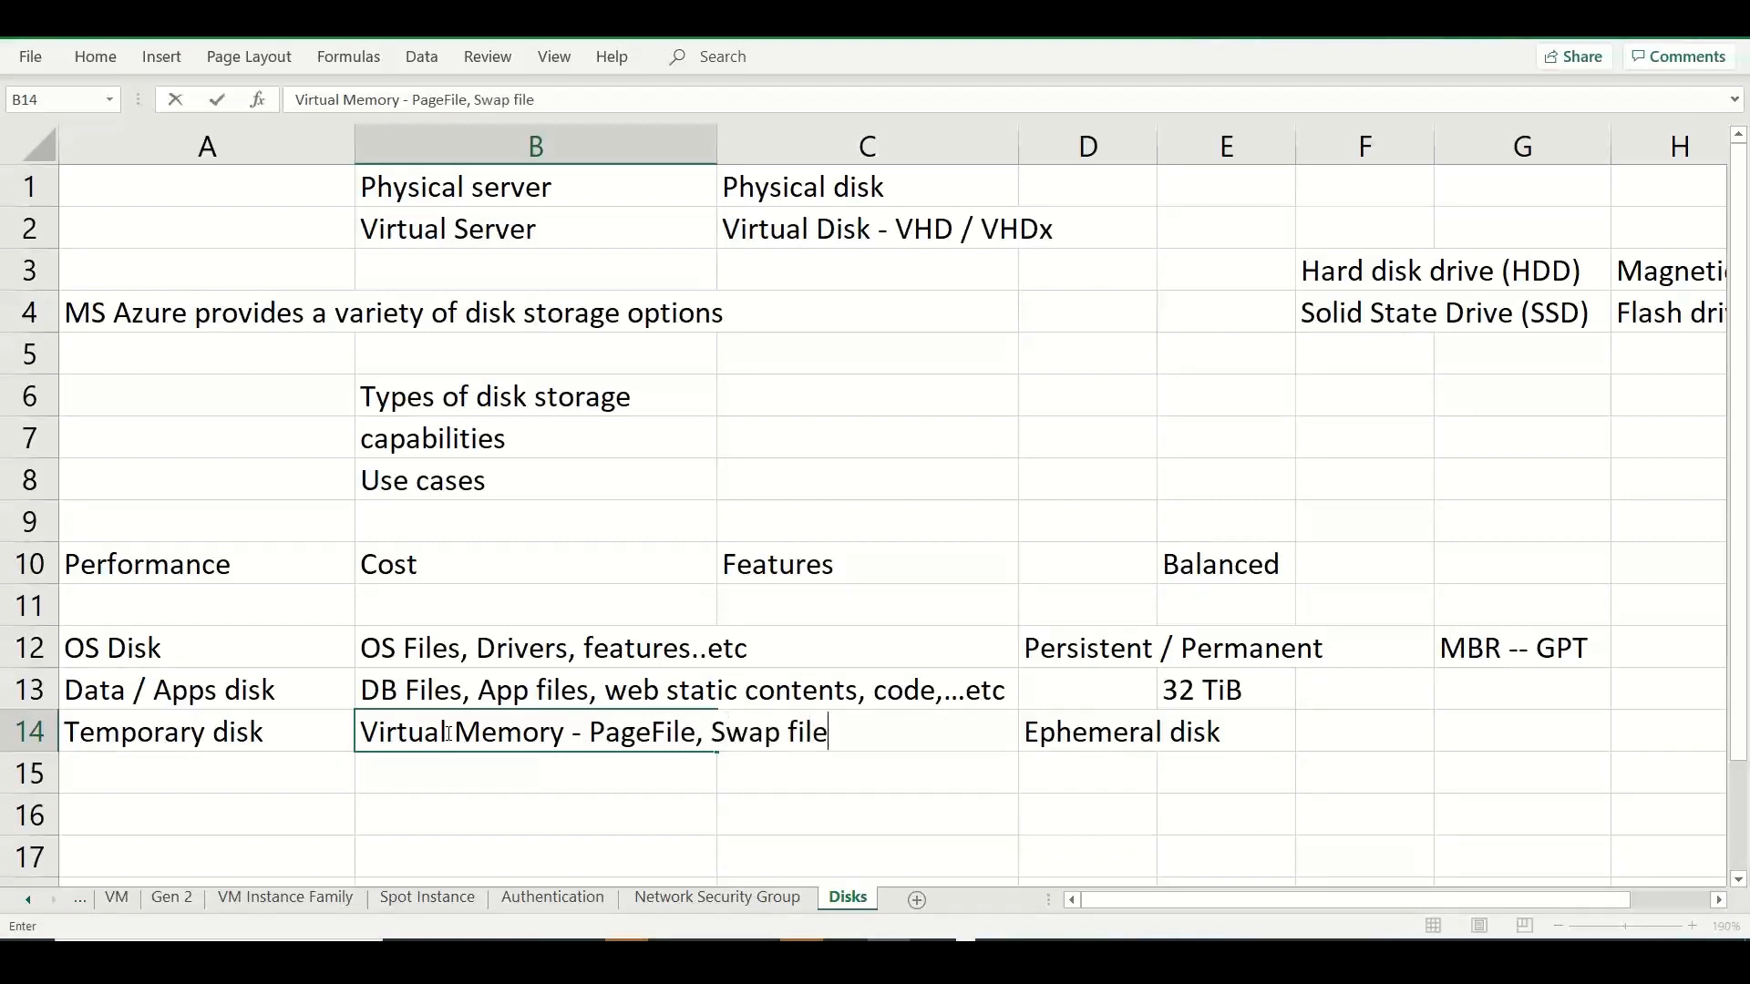
pyautogui.write(', DB temp...')
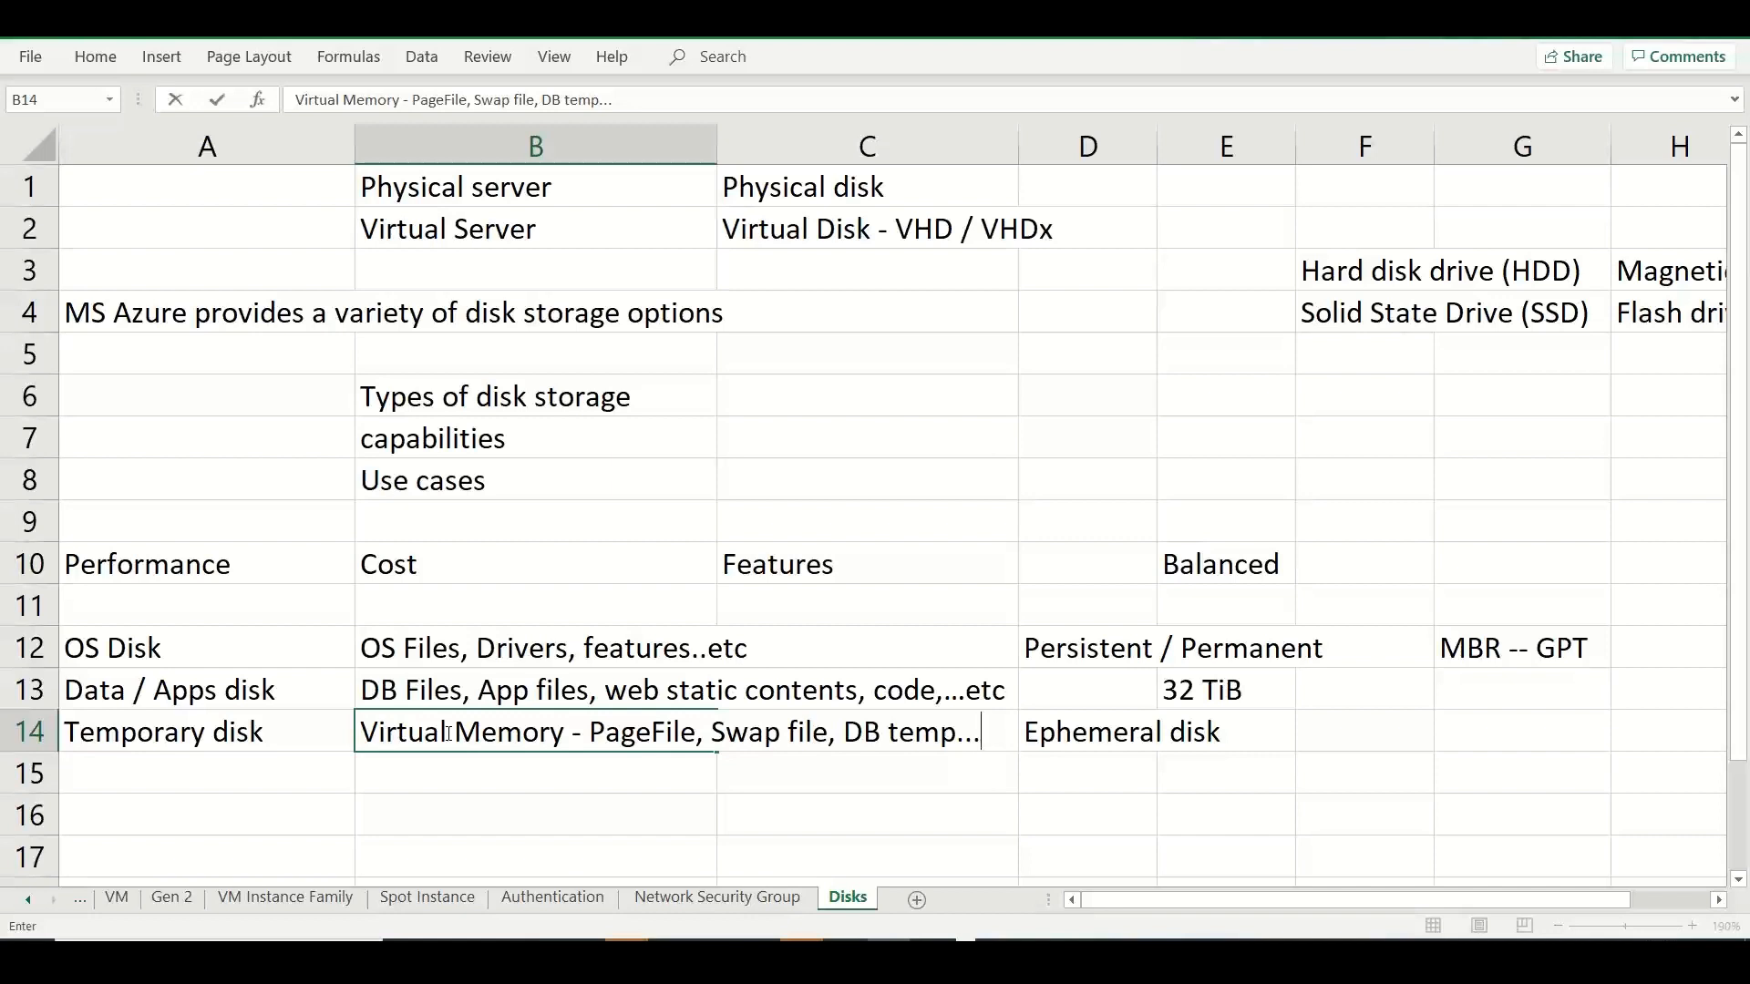
# Enter the note "Don't store business / important data in Temp Disk" in cell B15.
pyautogui.click(432, 777)
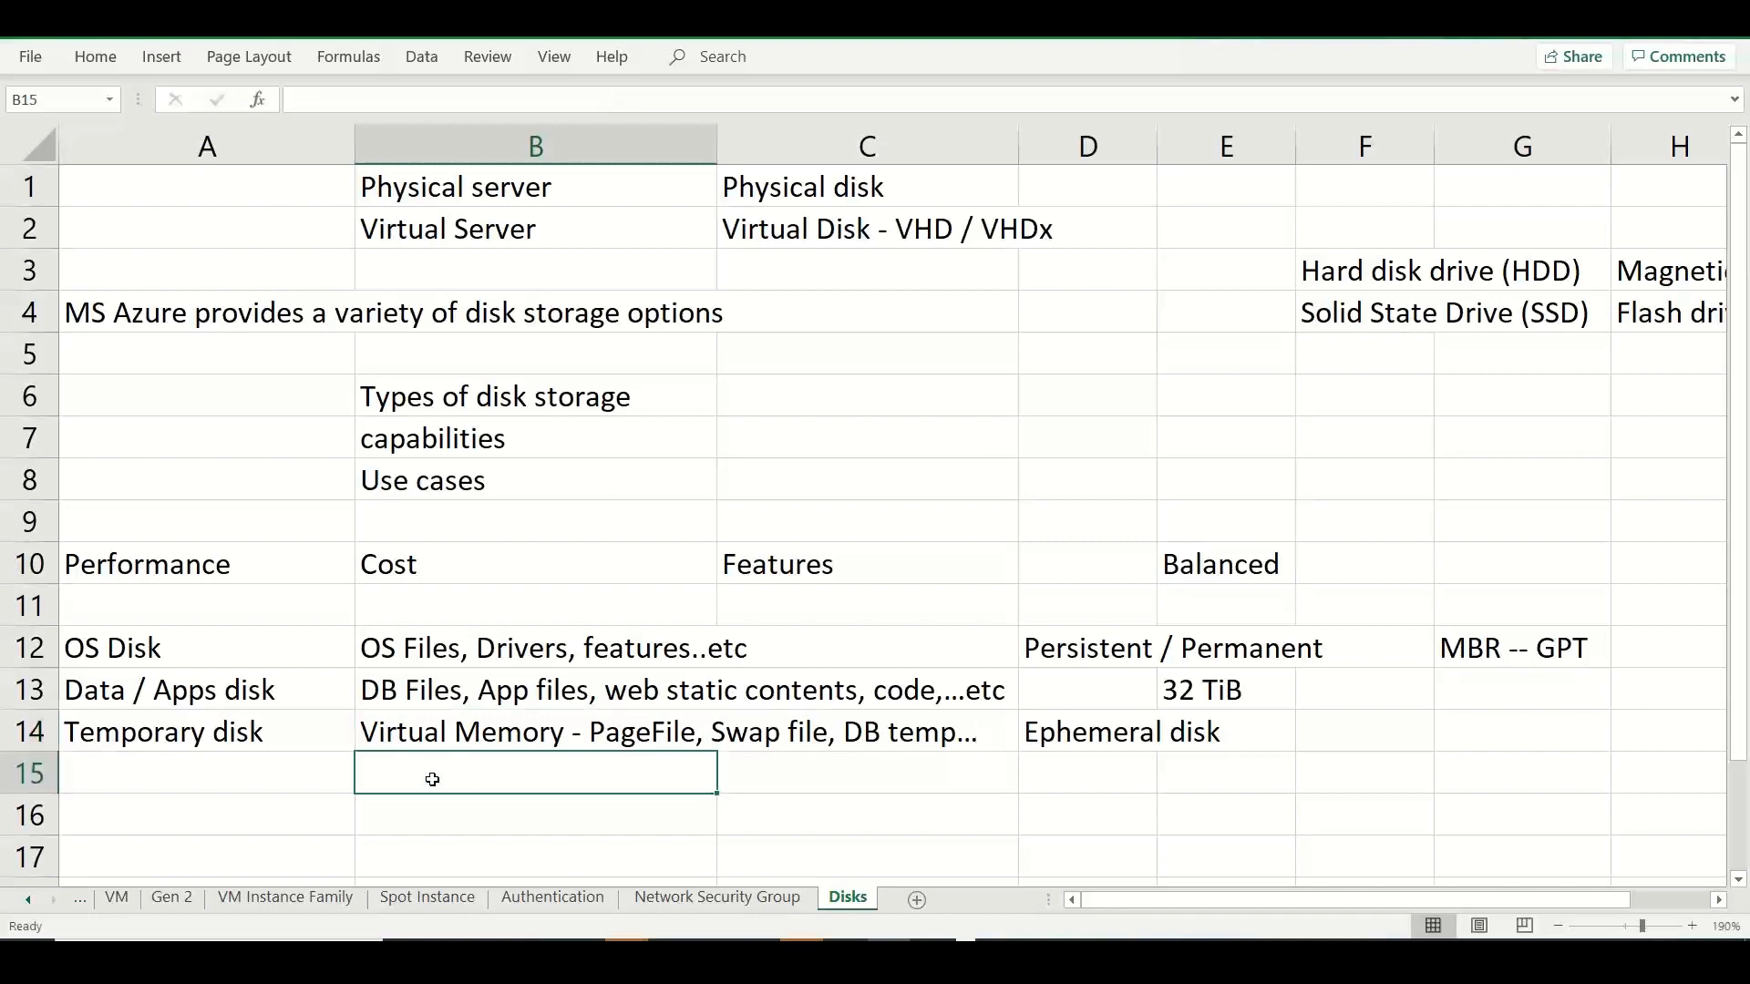
pyautogui.write("Don't store busi")
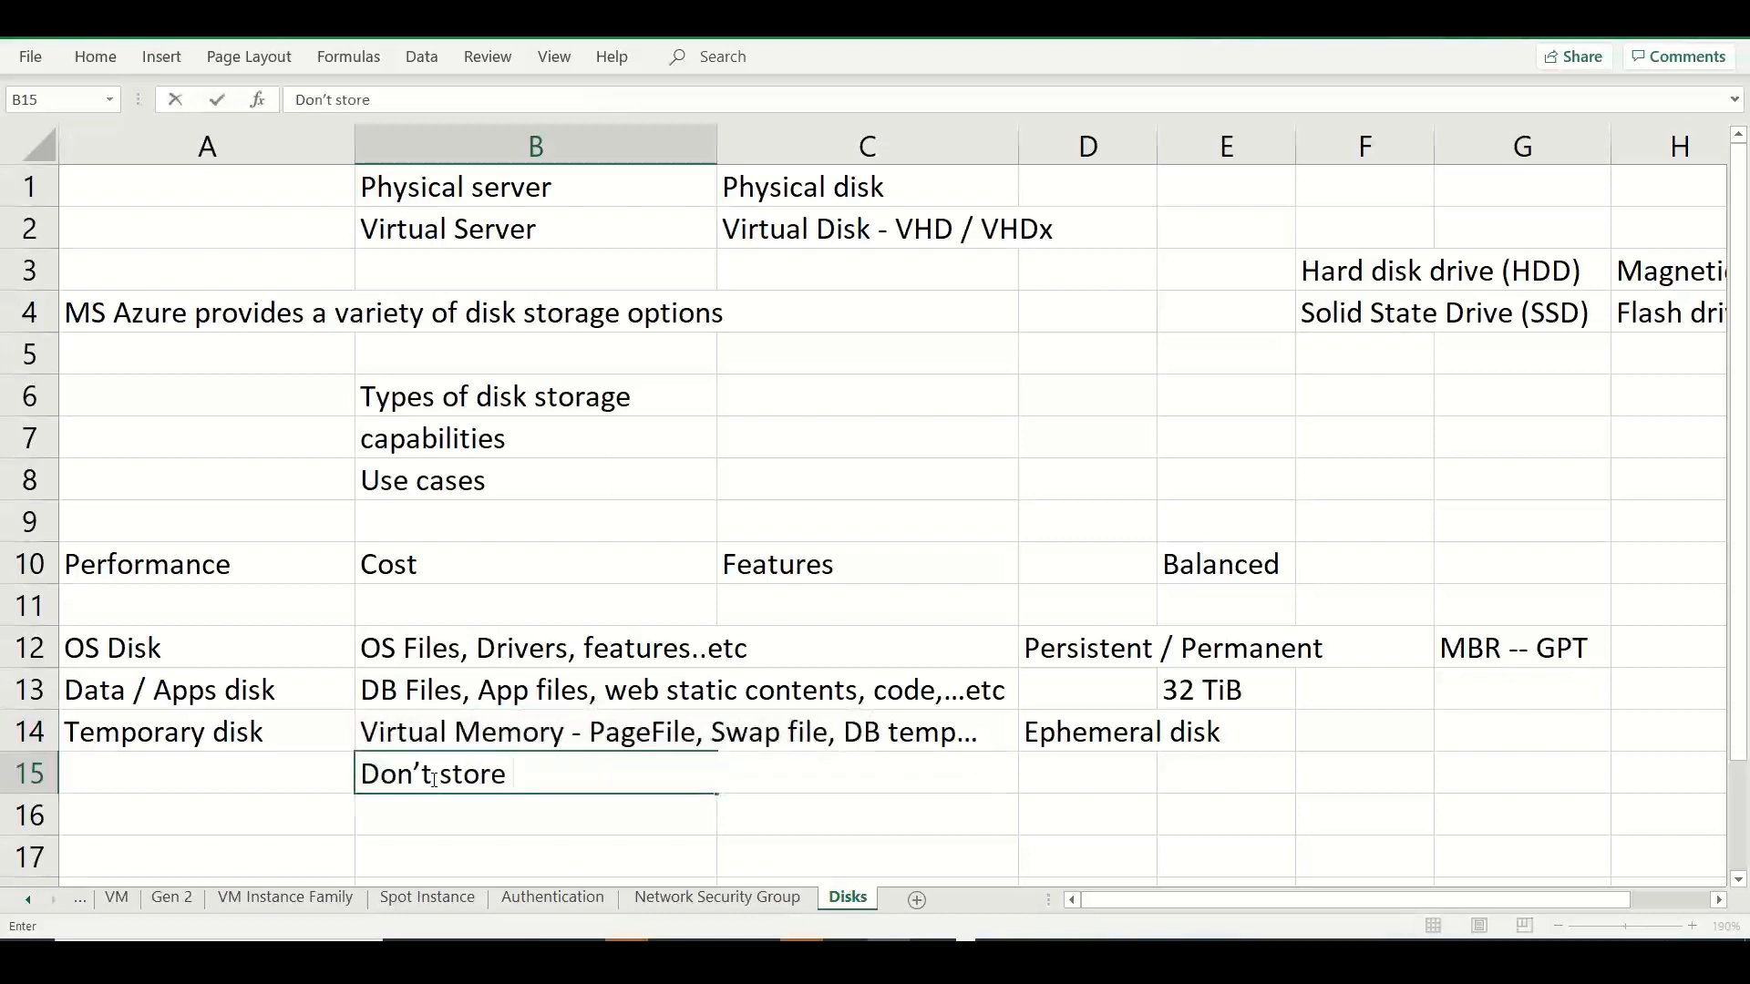
pyautogui.write('ness / im')
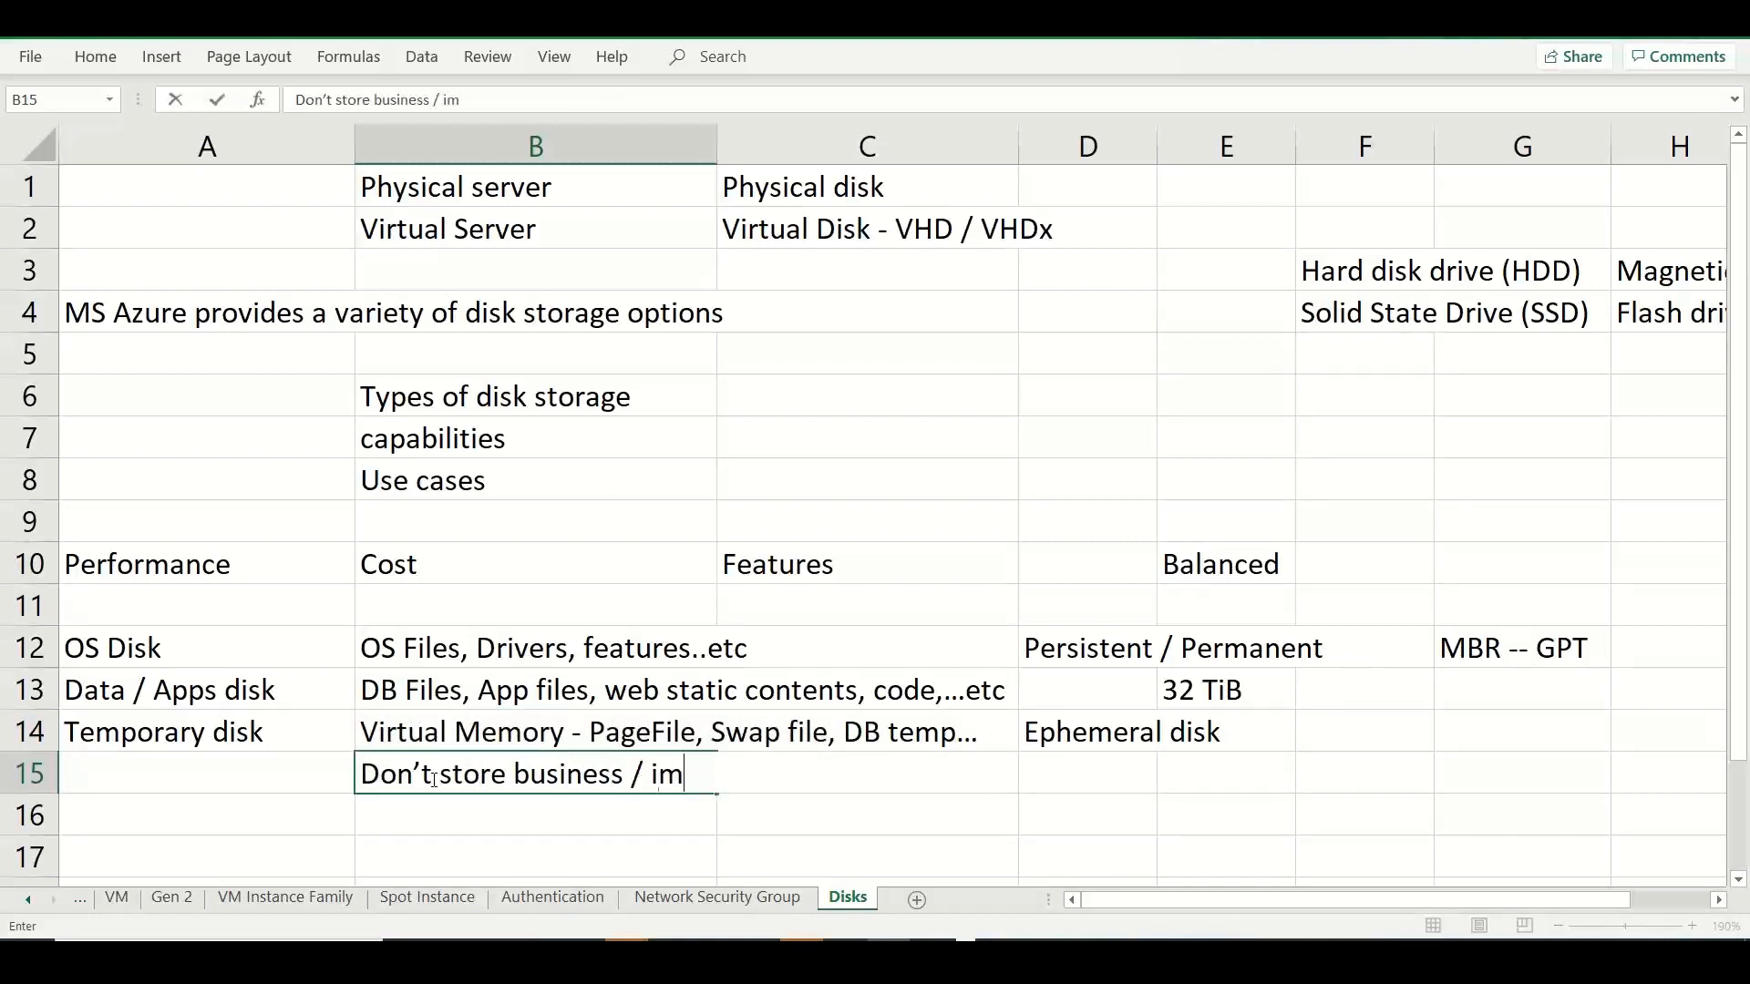
pyautogui.write('portant data in ')
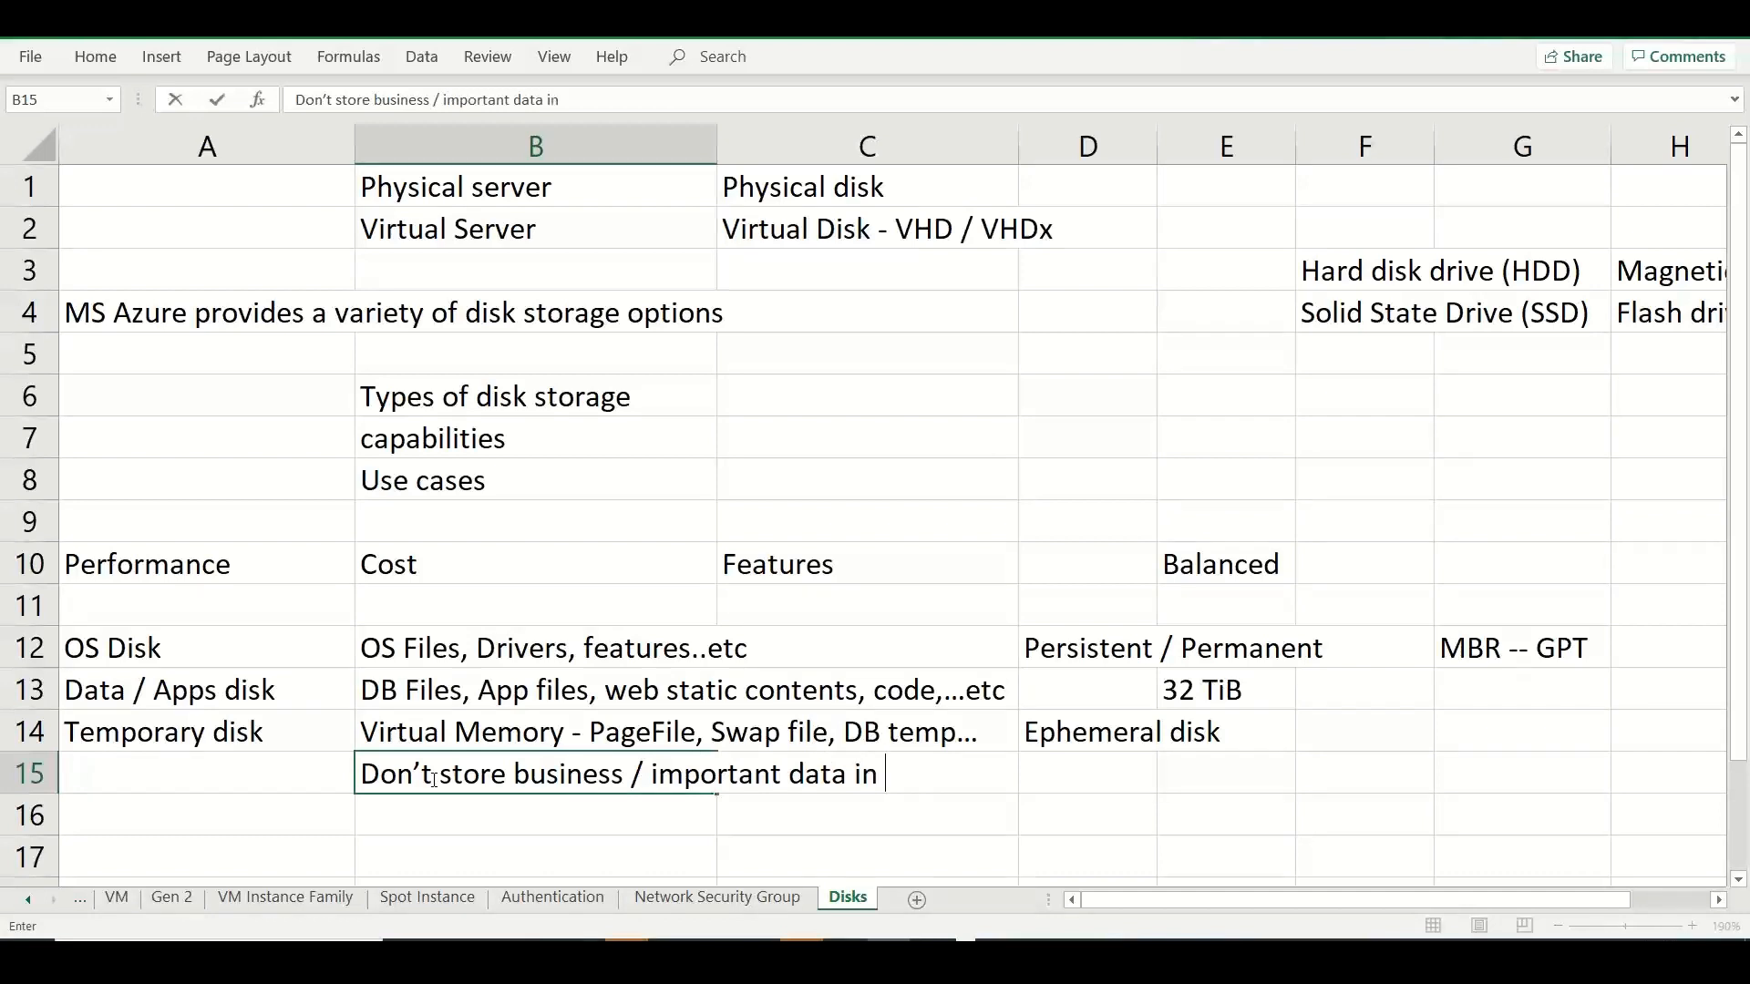
pyautogui.write('Temp Disk')
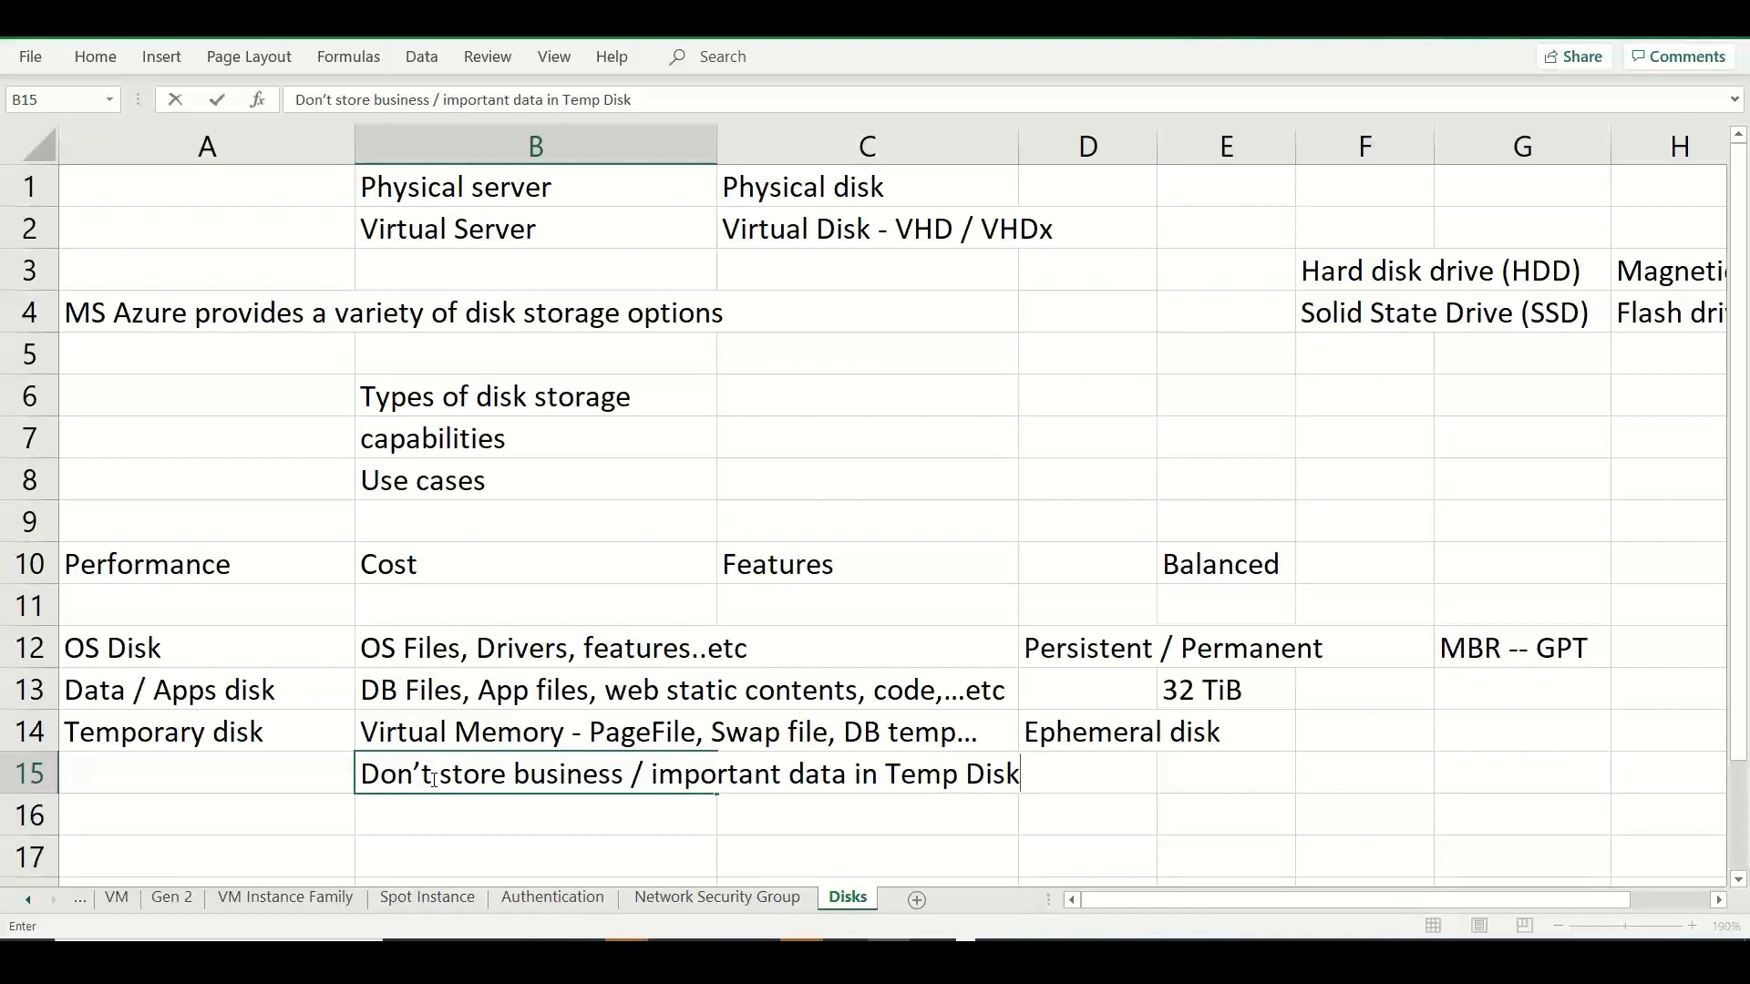
# Enter "Ephemeral / Temporary disk" in cell A17 as a new entry below the disk list.
pyautogui.click(254, 843)
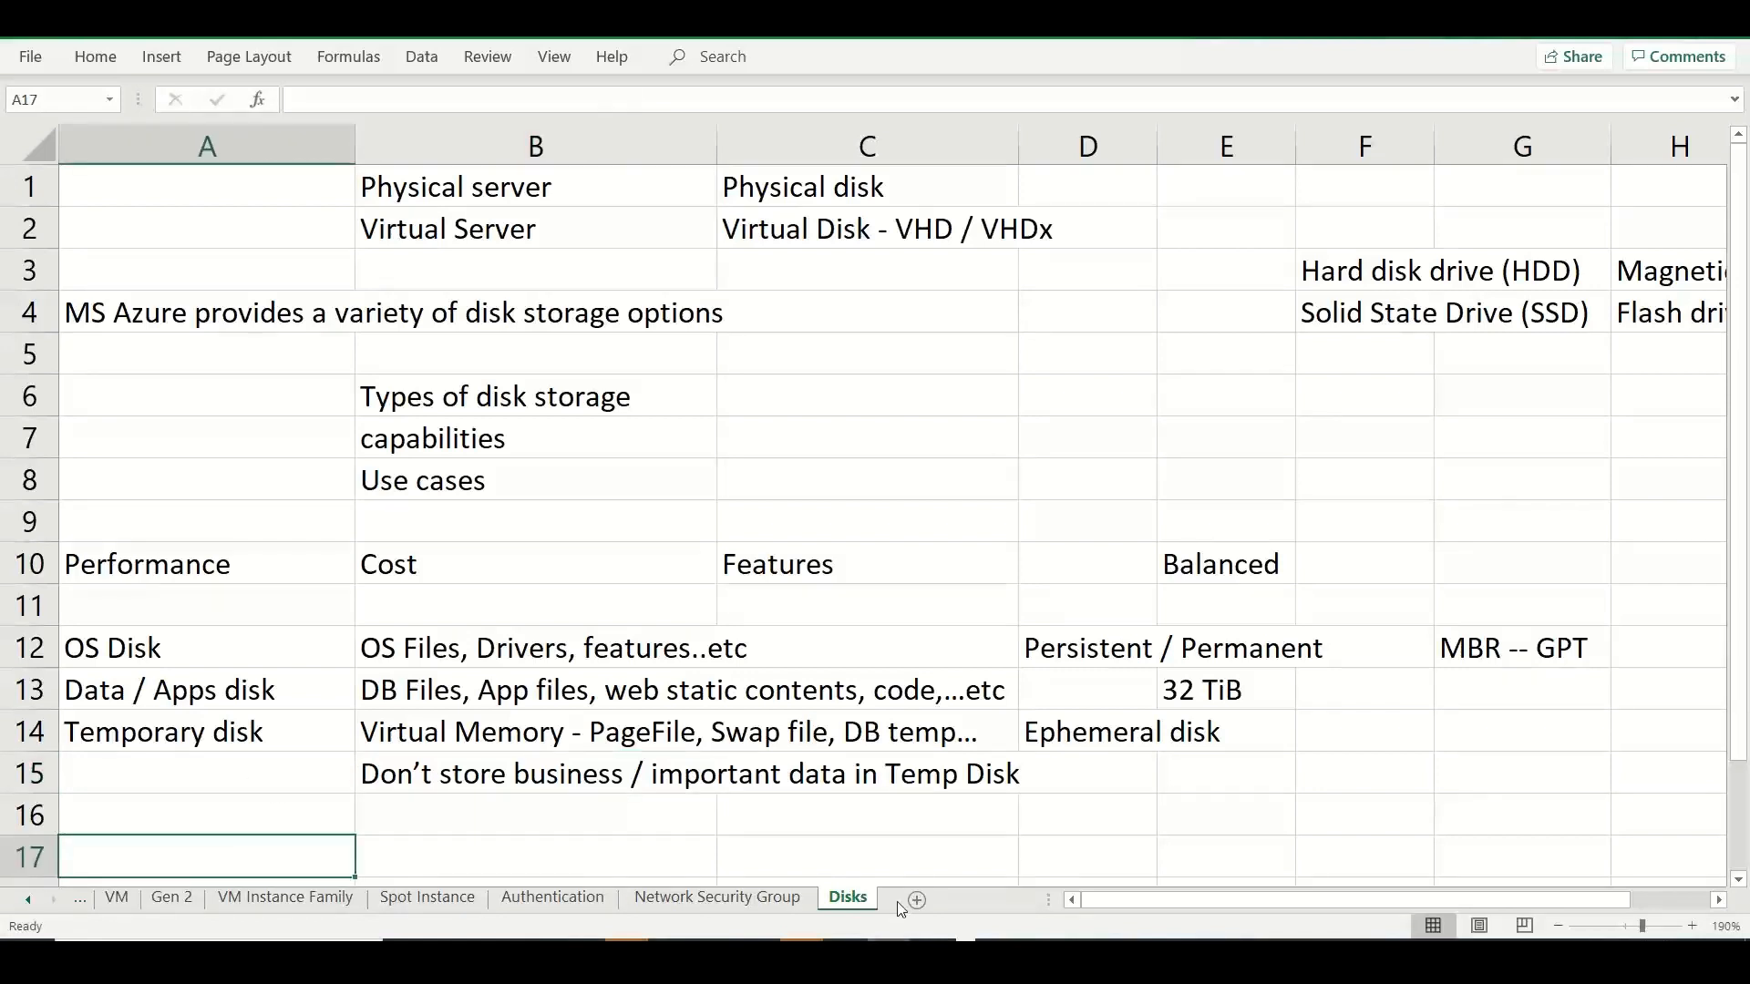
pyautogui.write('Ephme')
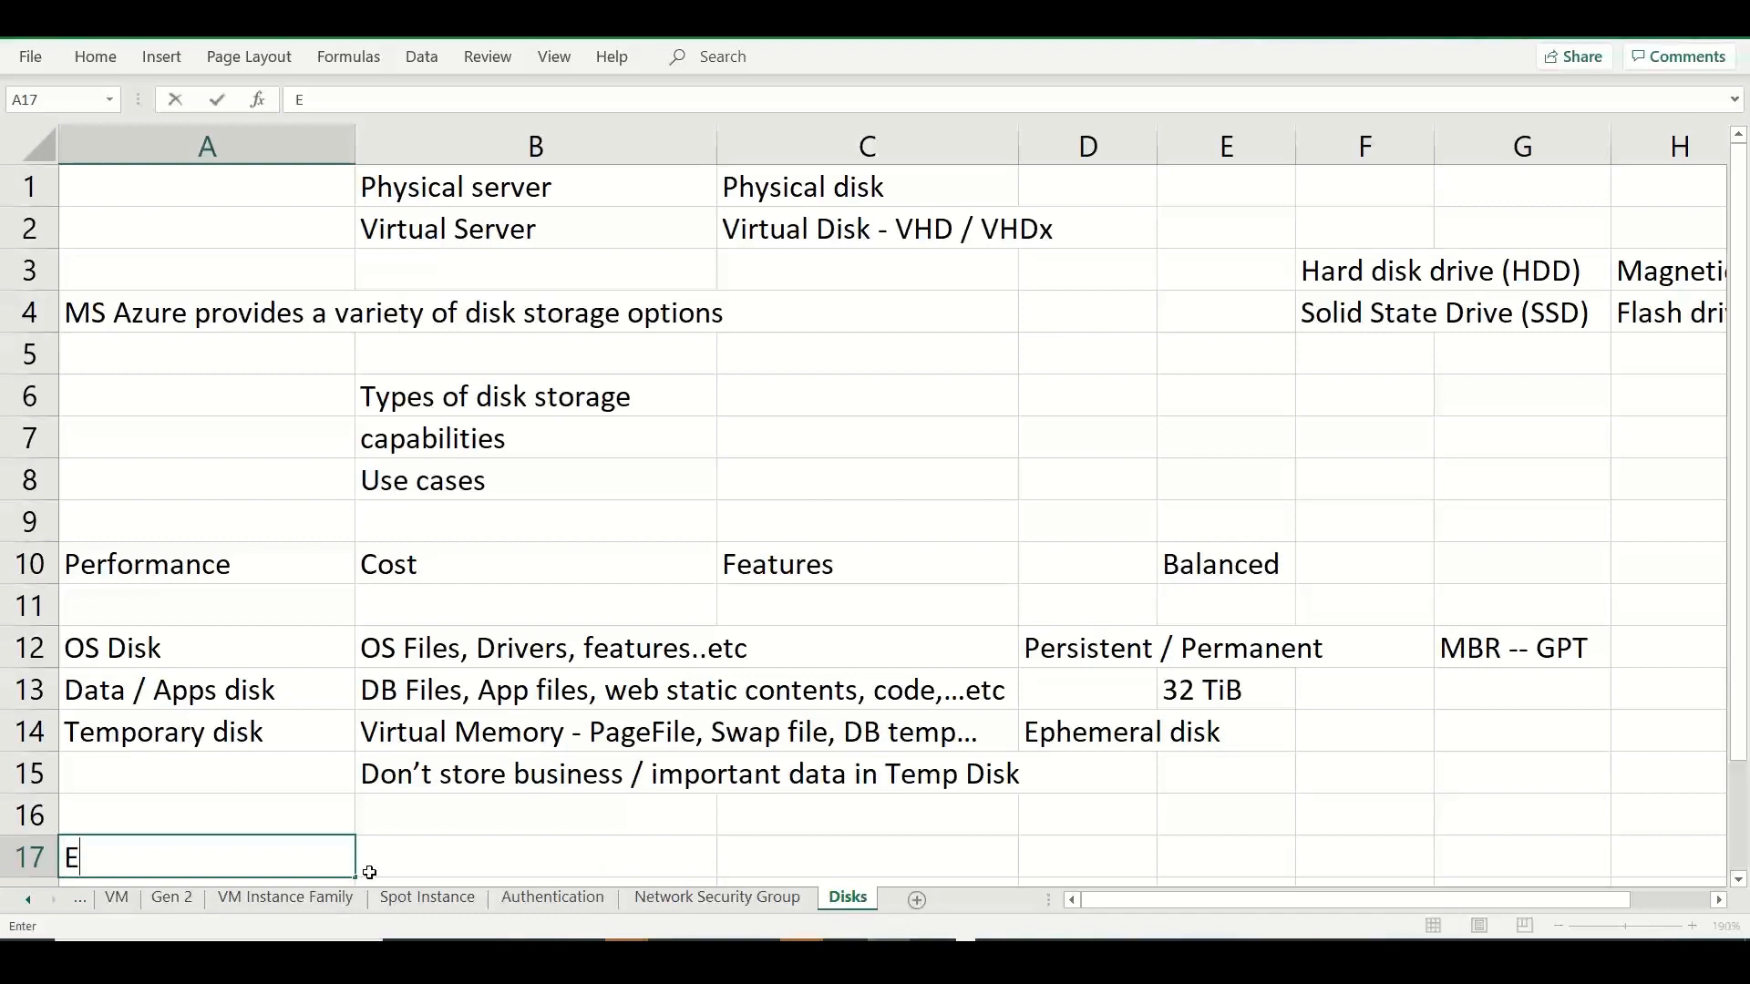
pyautogui.press('BackSpace')
pyautogui.press('BackSpace')
pyautogui.write('eme')
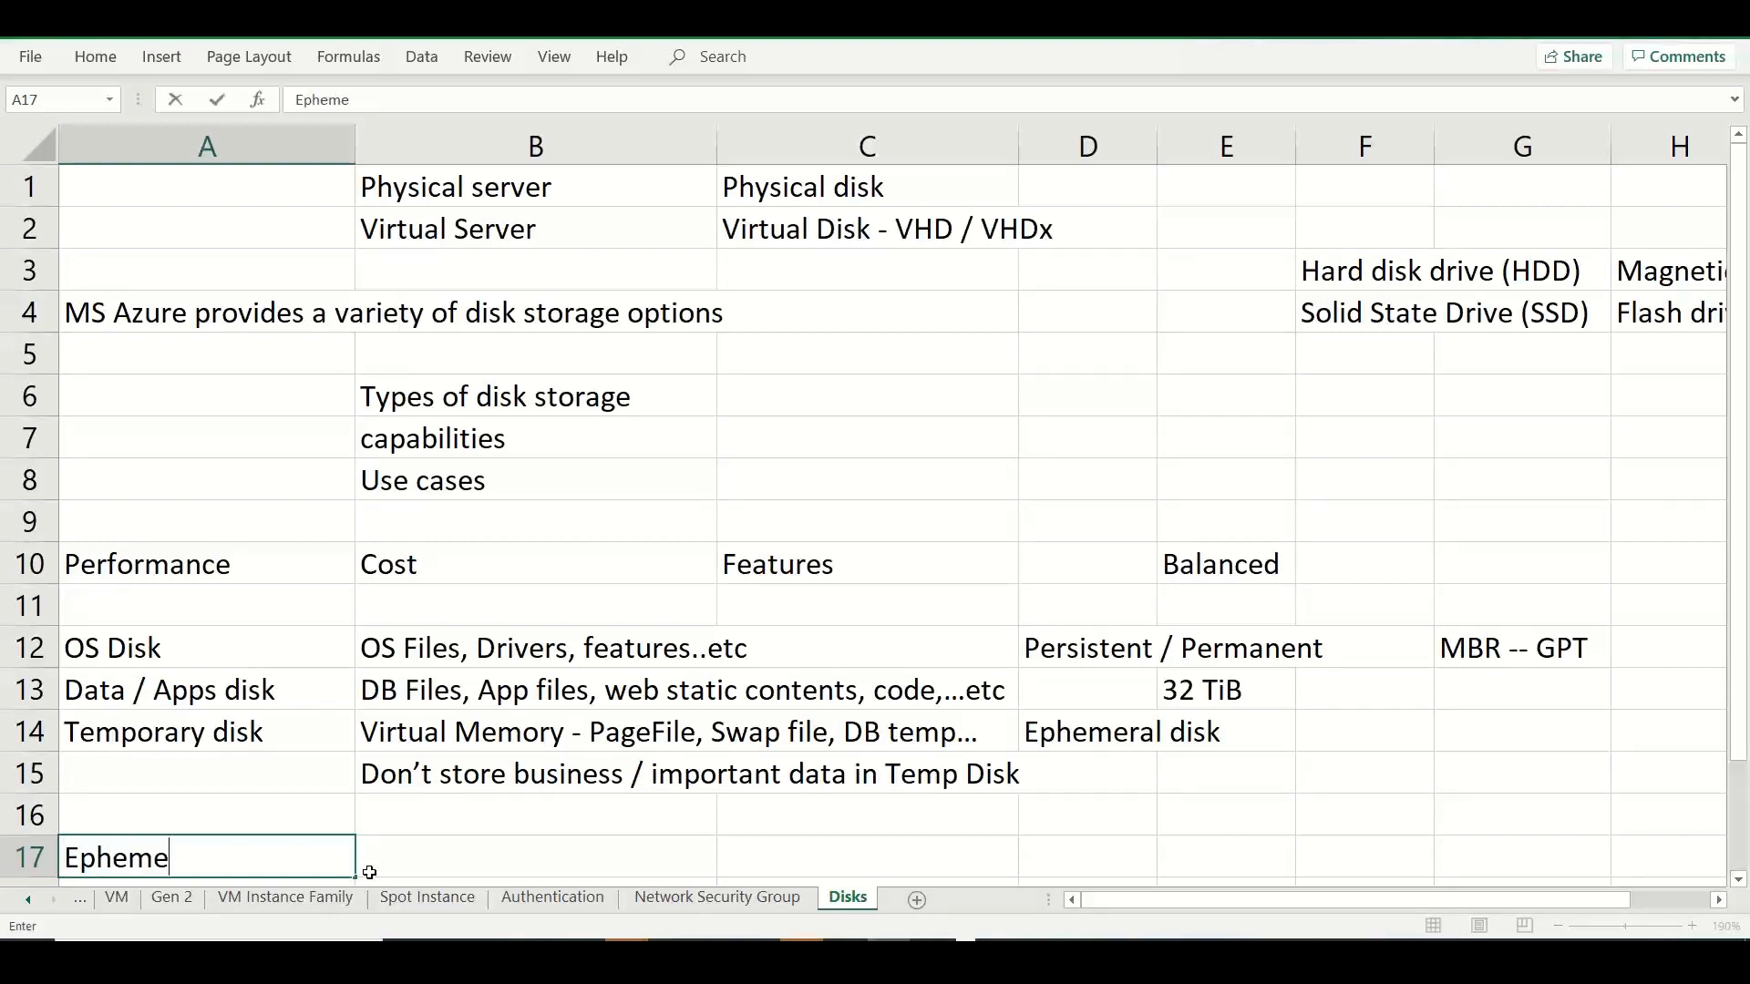
pyautogui.write('ral / Temp')
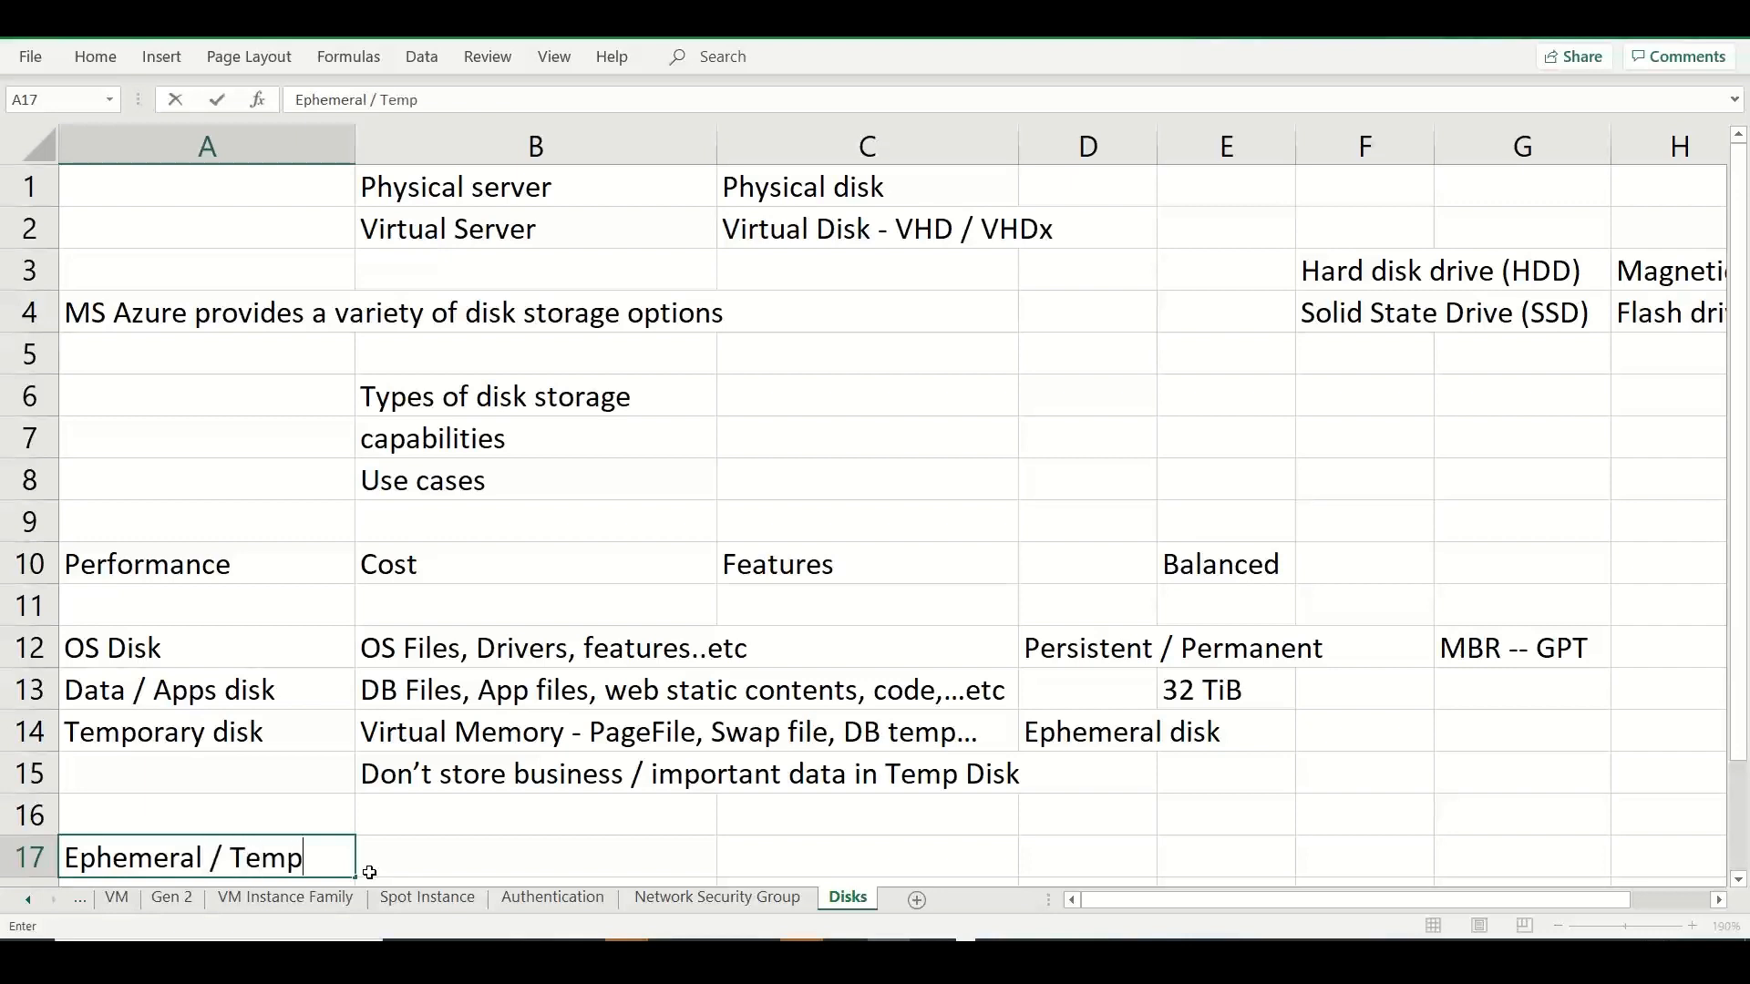
pyautogui.write('orary disk')
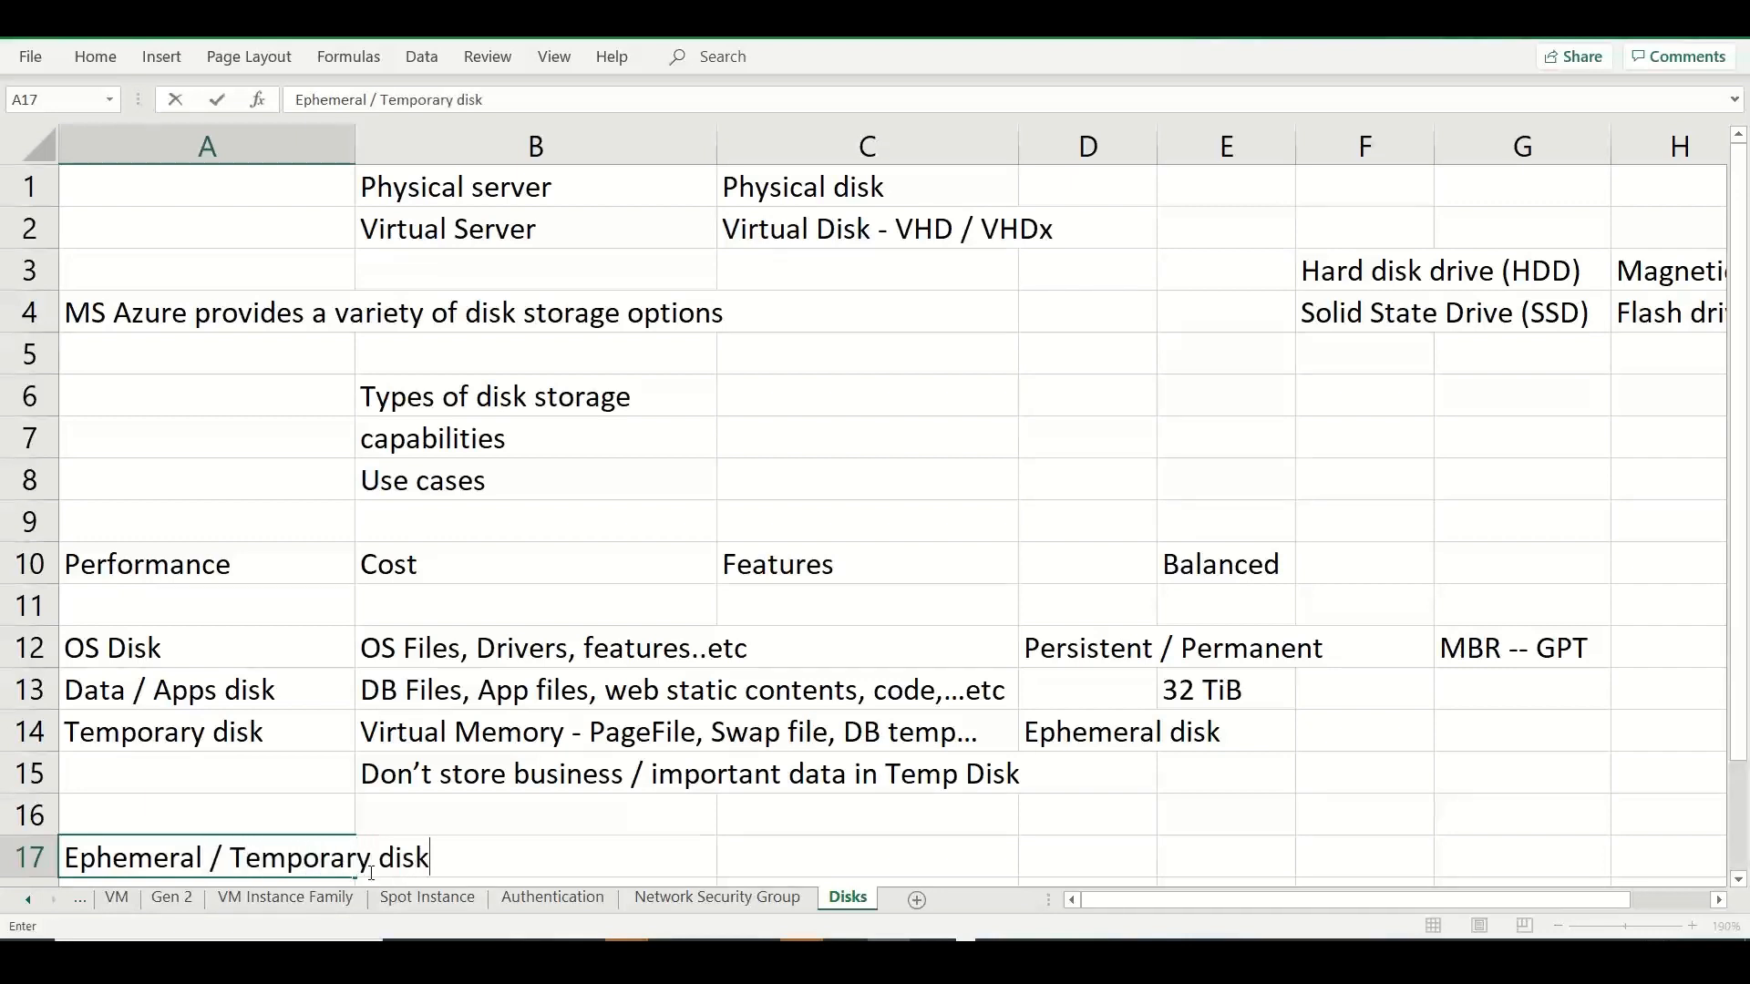
pyautogui.click(301, 811)
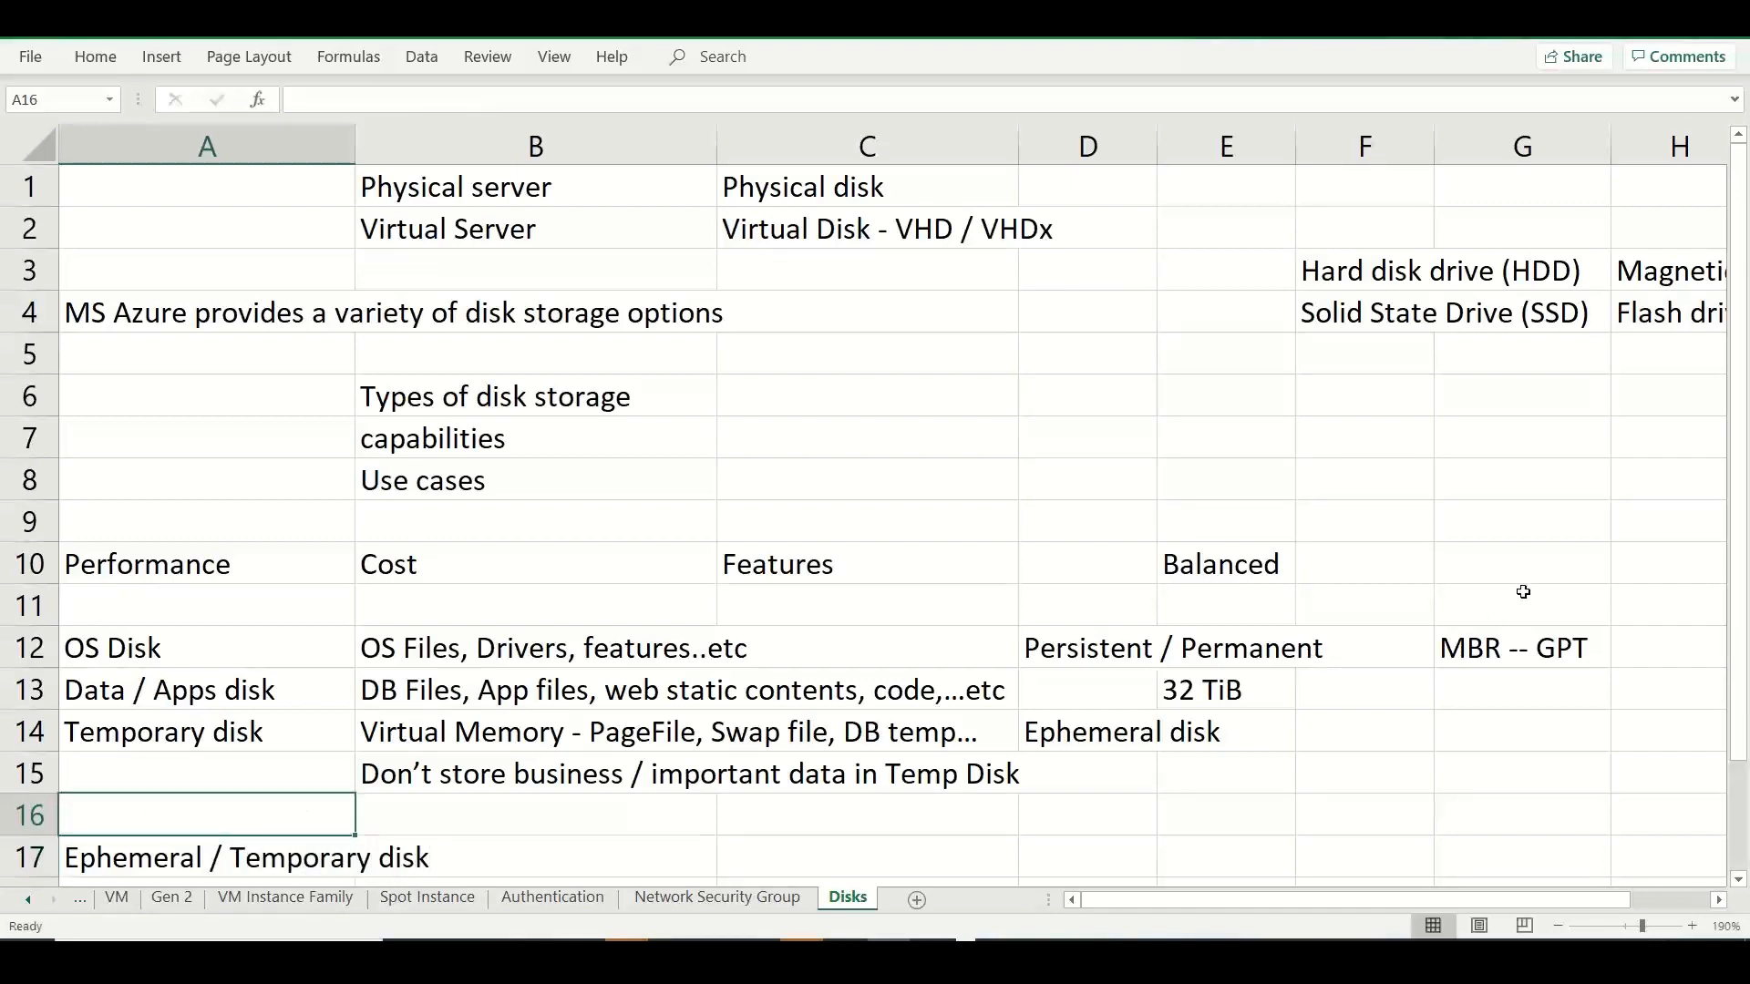
# Widen column A so that the "Ephemeral / Temporary disk" text in A17 fits inside it.
pyautogui.scroll(-1, 1726, 503)
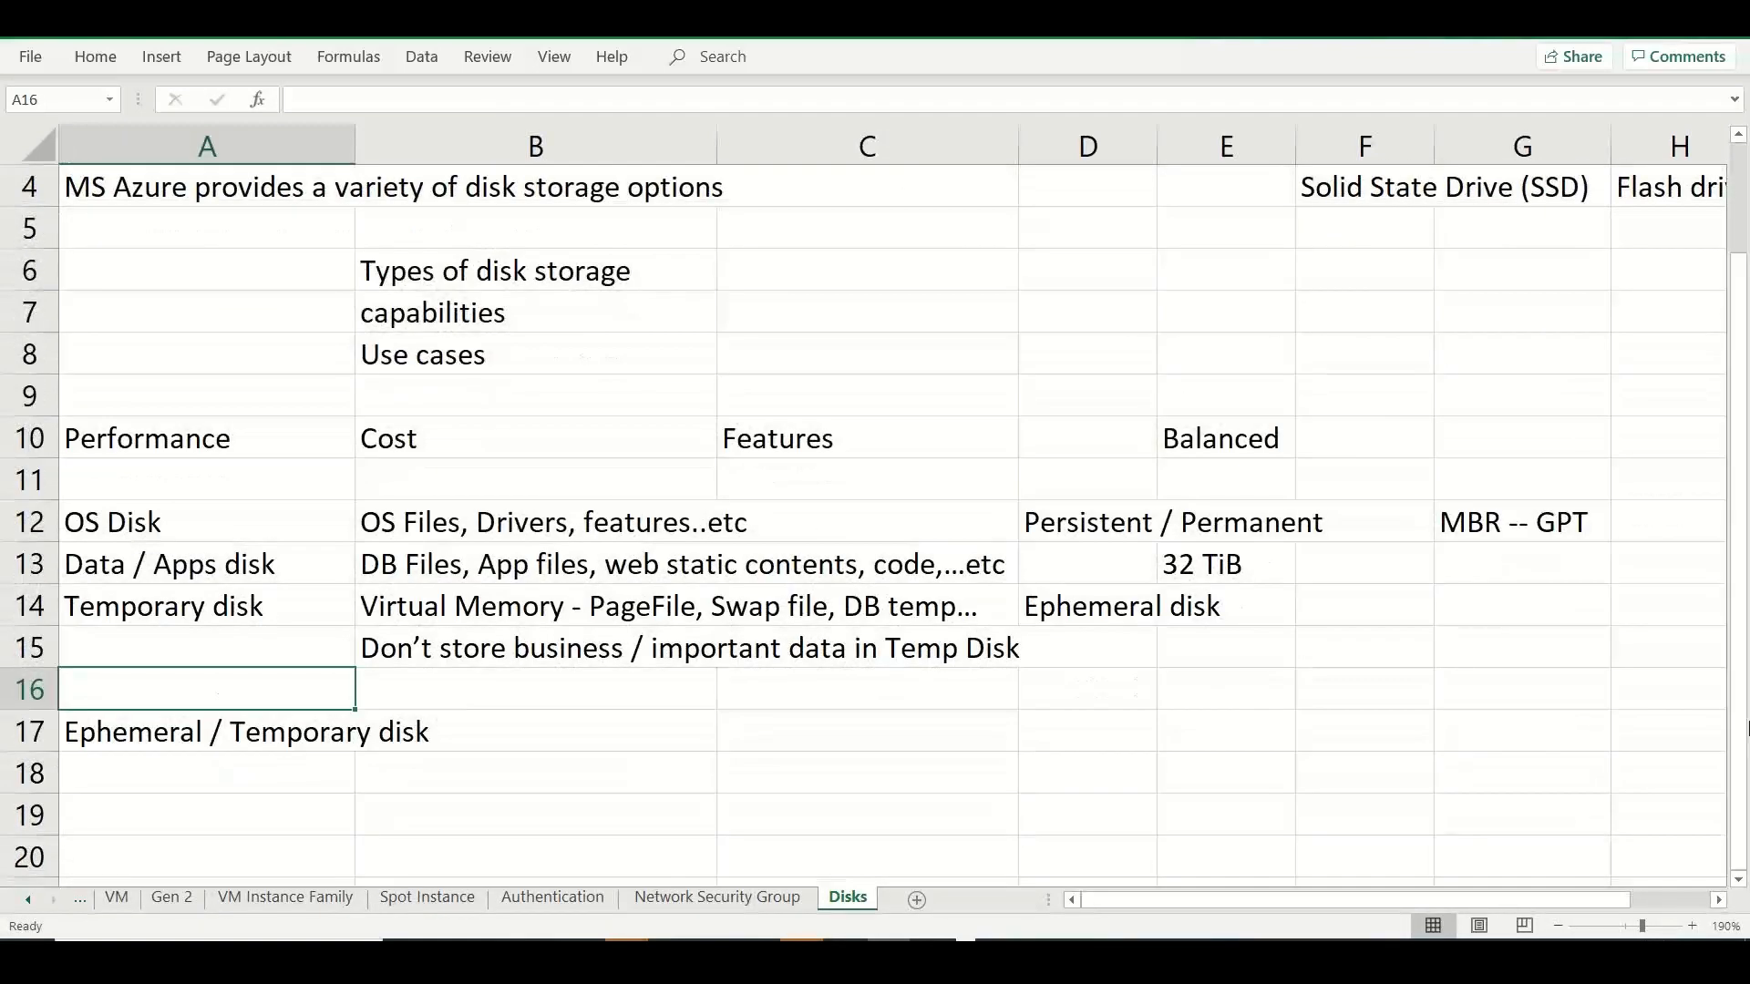
pyautogui.scroll(-1, 488, 568)
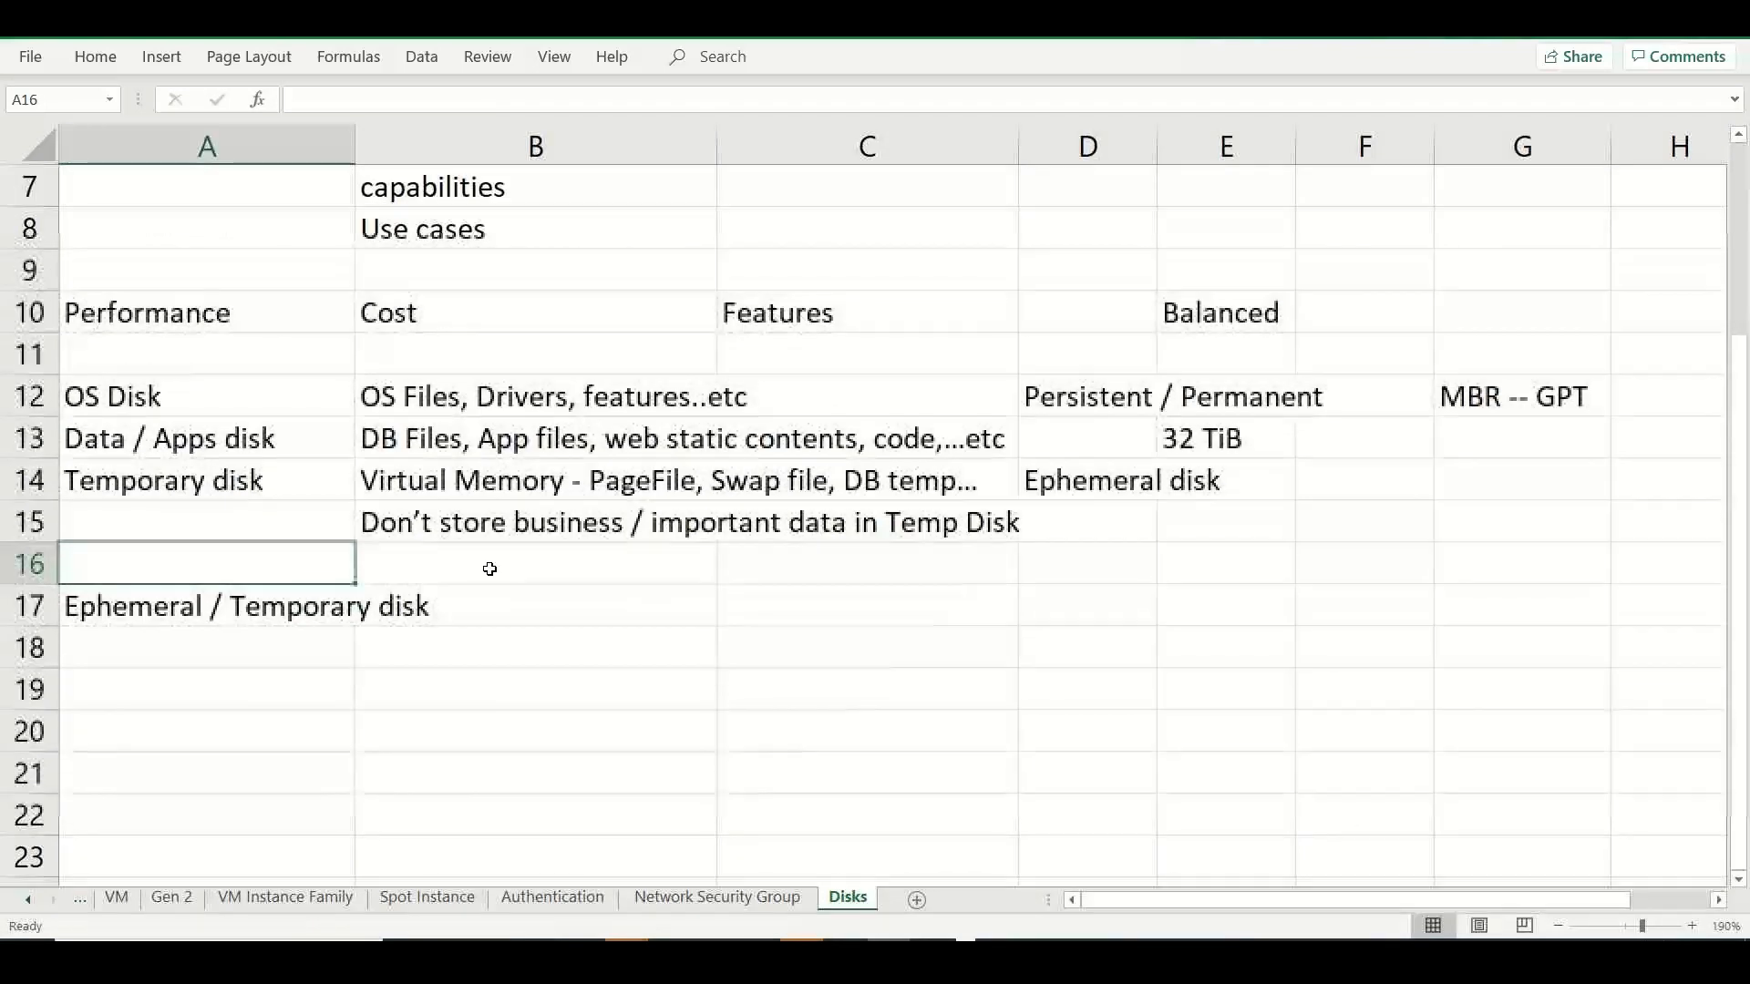
pyautogui.moveTo(355, 145); pyautogui.dragTo(448, 146)
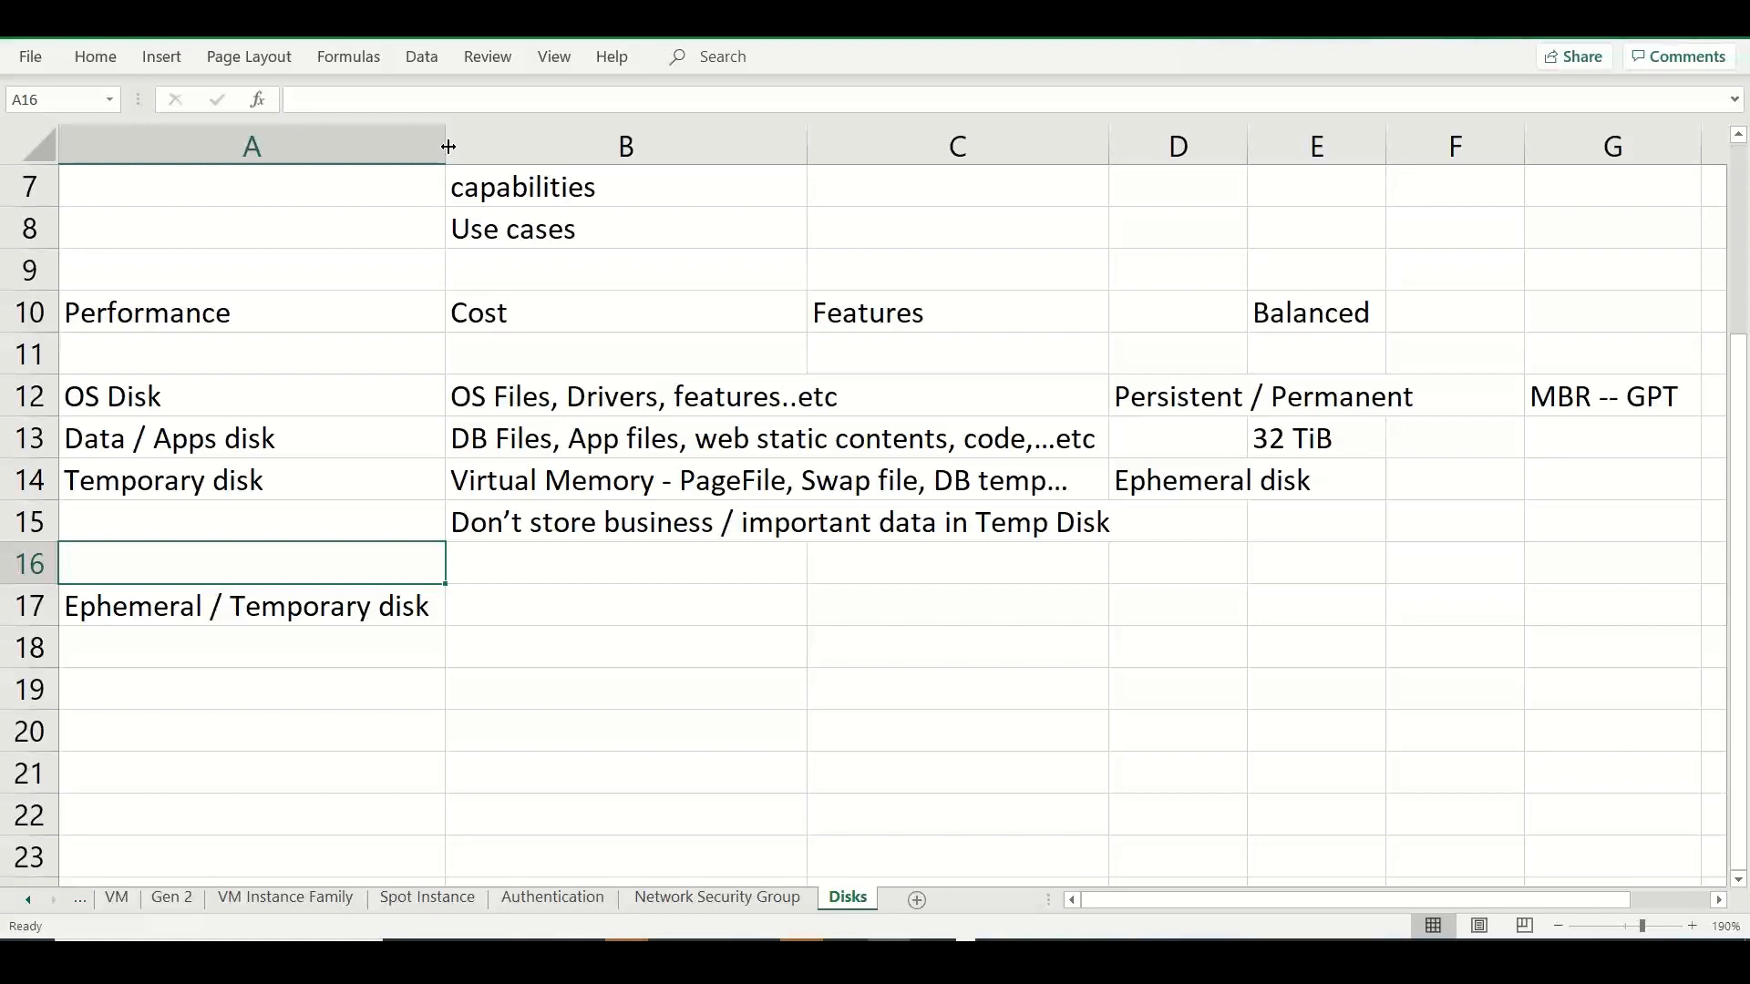
# Switch to Chrome and search Google Images for "rack server disks" in a new tab.
pyautogui.hotkey('alt', 'Tab')
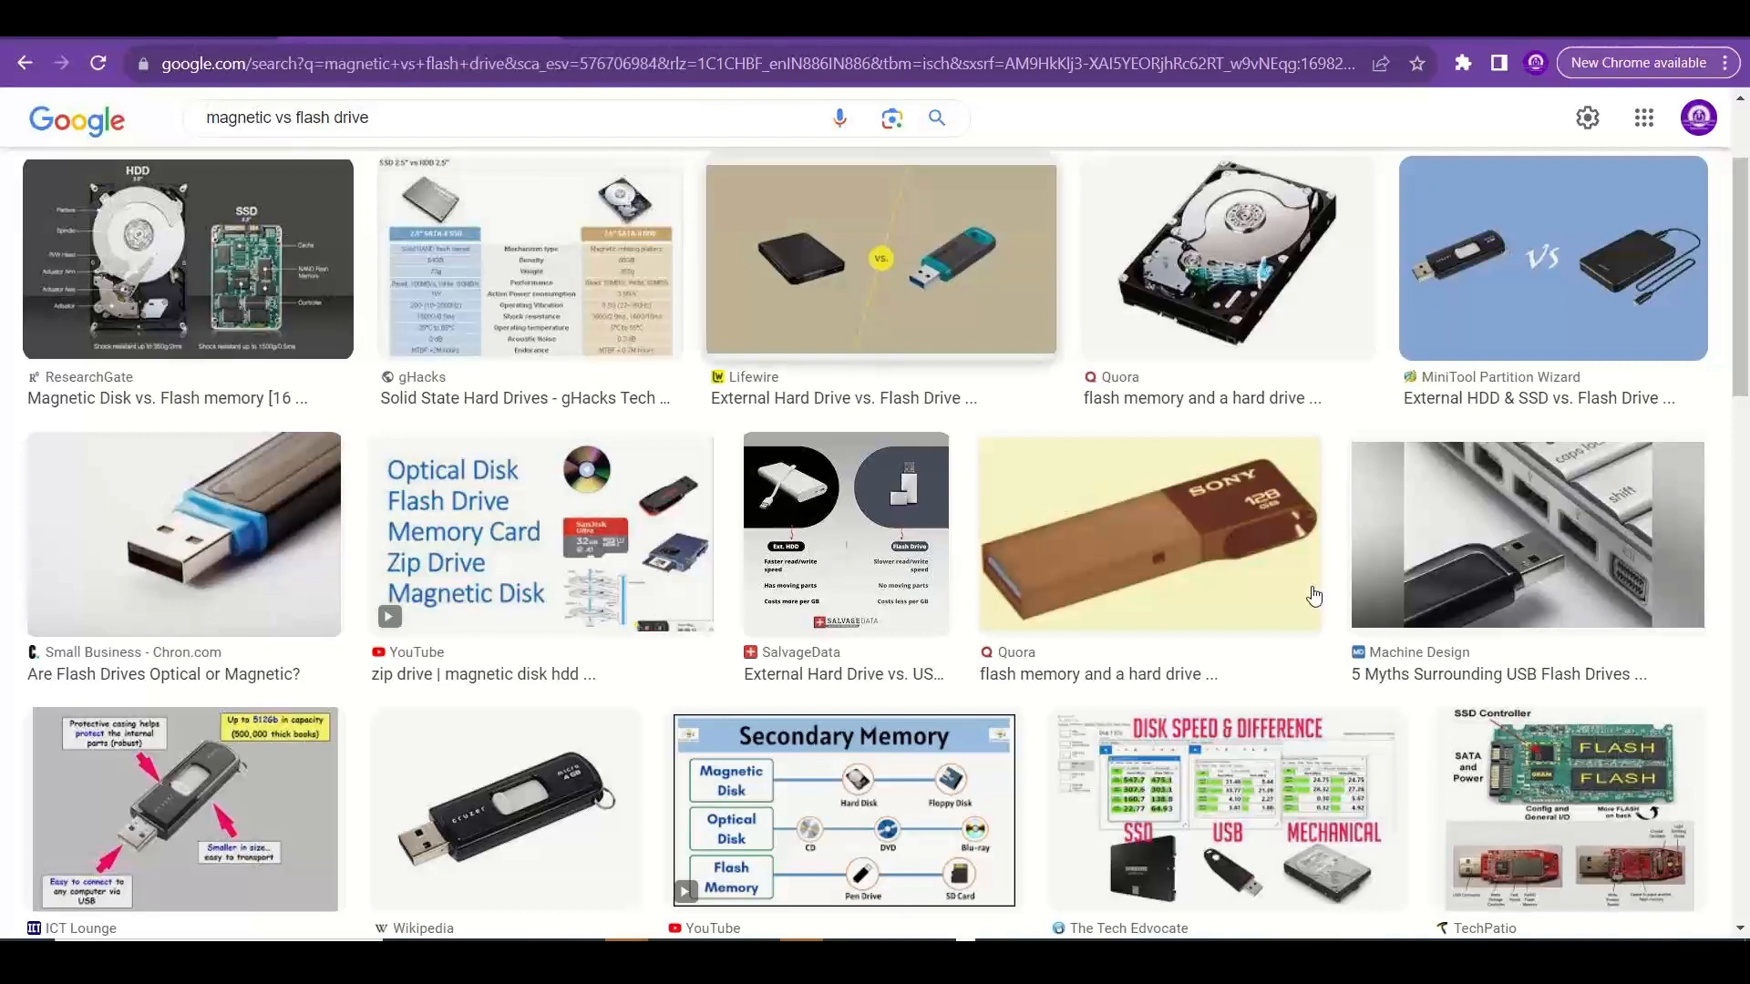
pyautogui.hotkey('ctrl', 't')
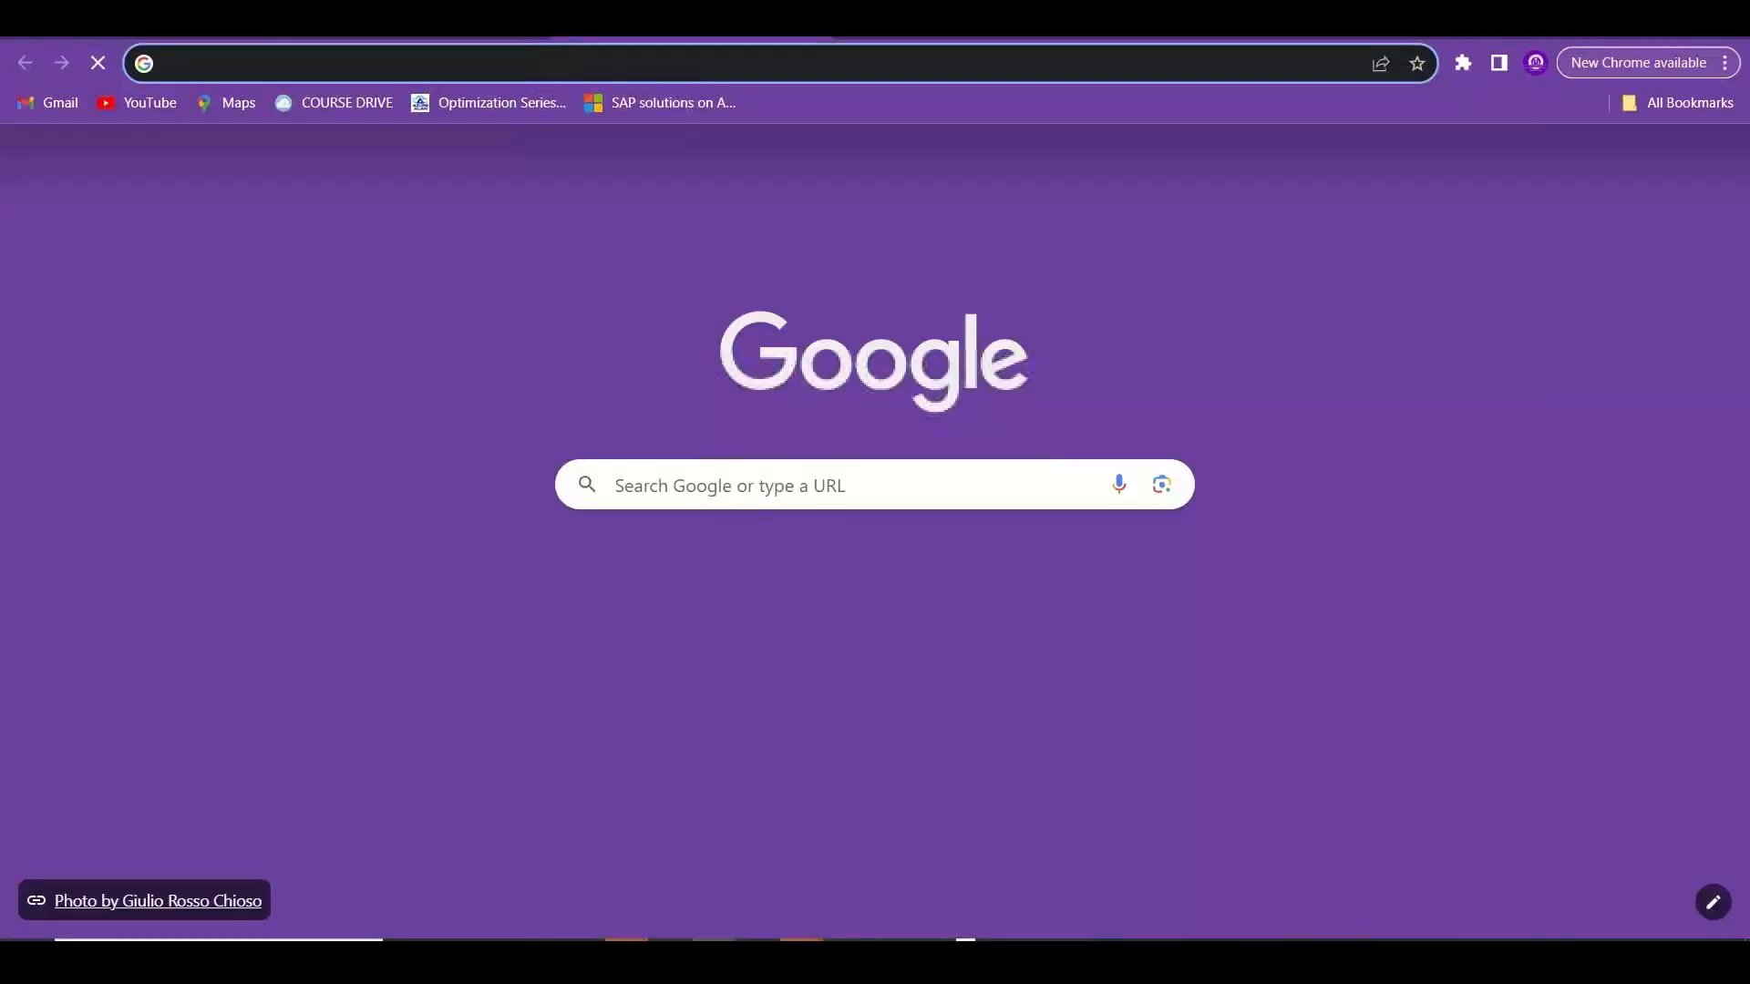
pyautogui.write('rack stora')
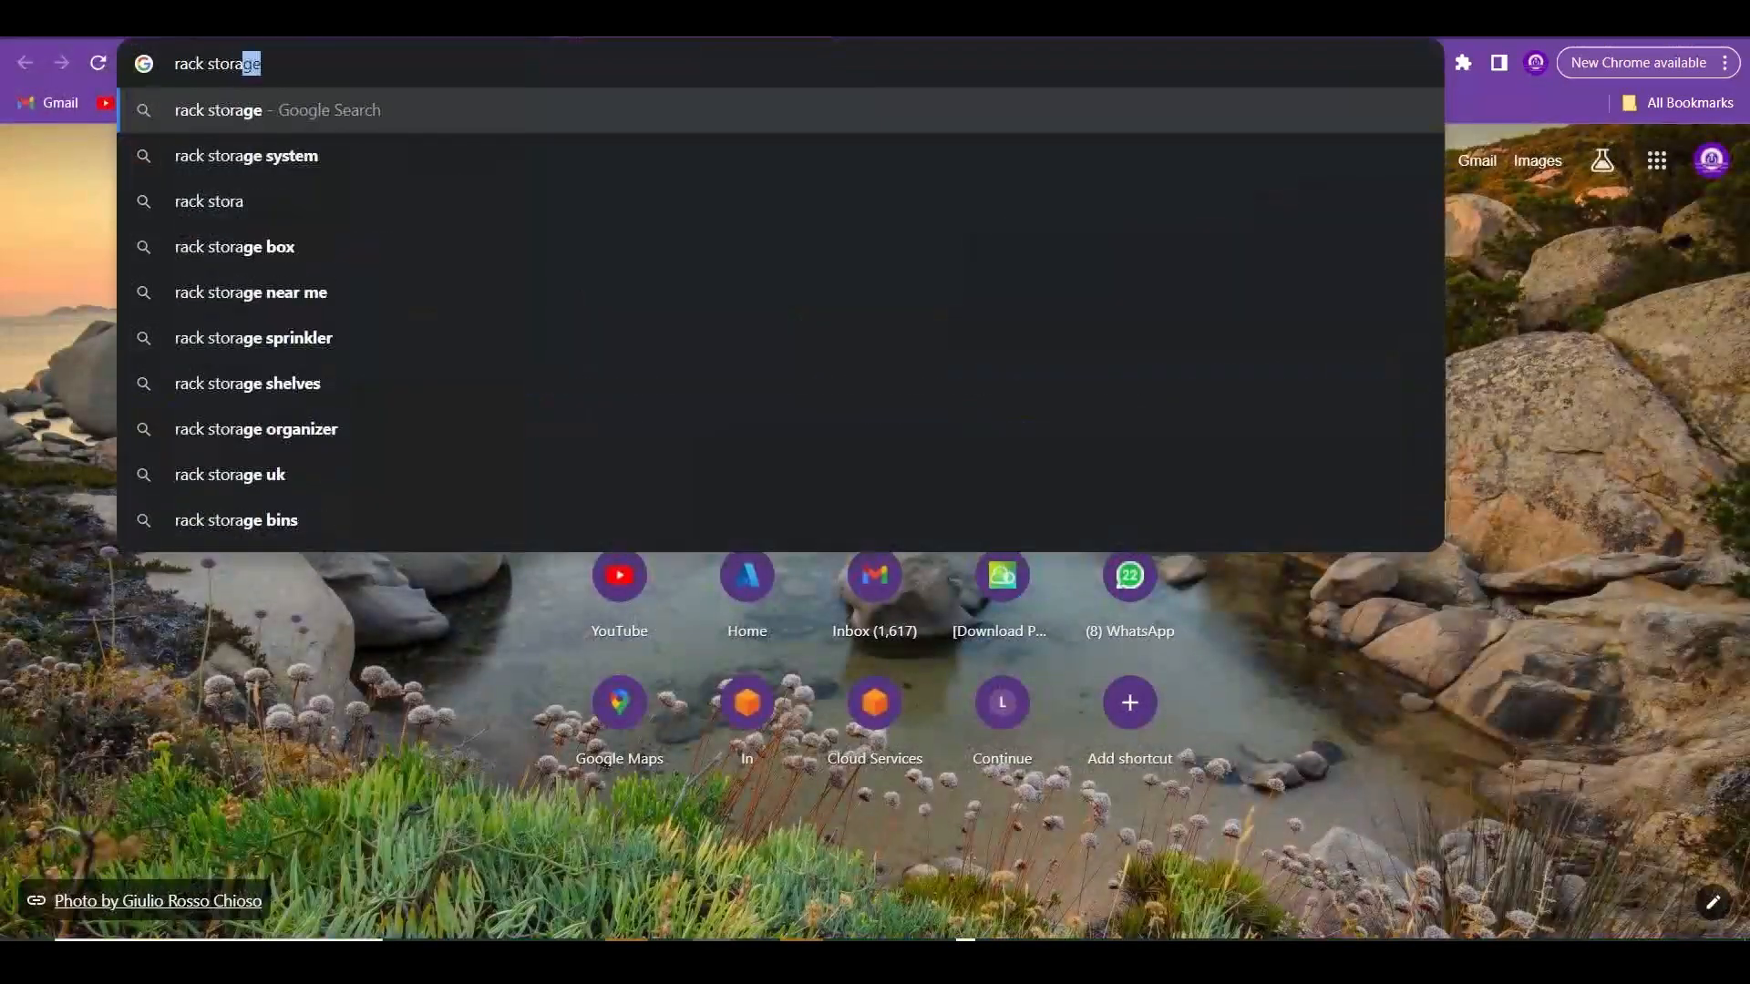
pyautogui.press('BackSpace')
pyautogui.press('BackSpace')
pyautogui.press('BackSpace')
pyautogui.press('BackSpace')
pyautogui.write('erver ')
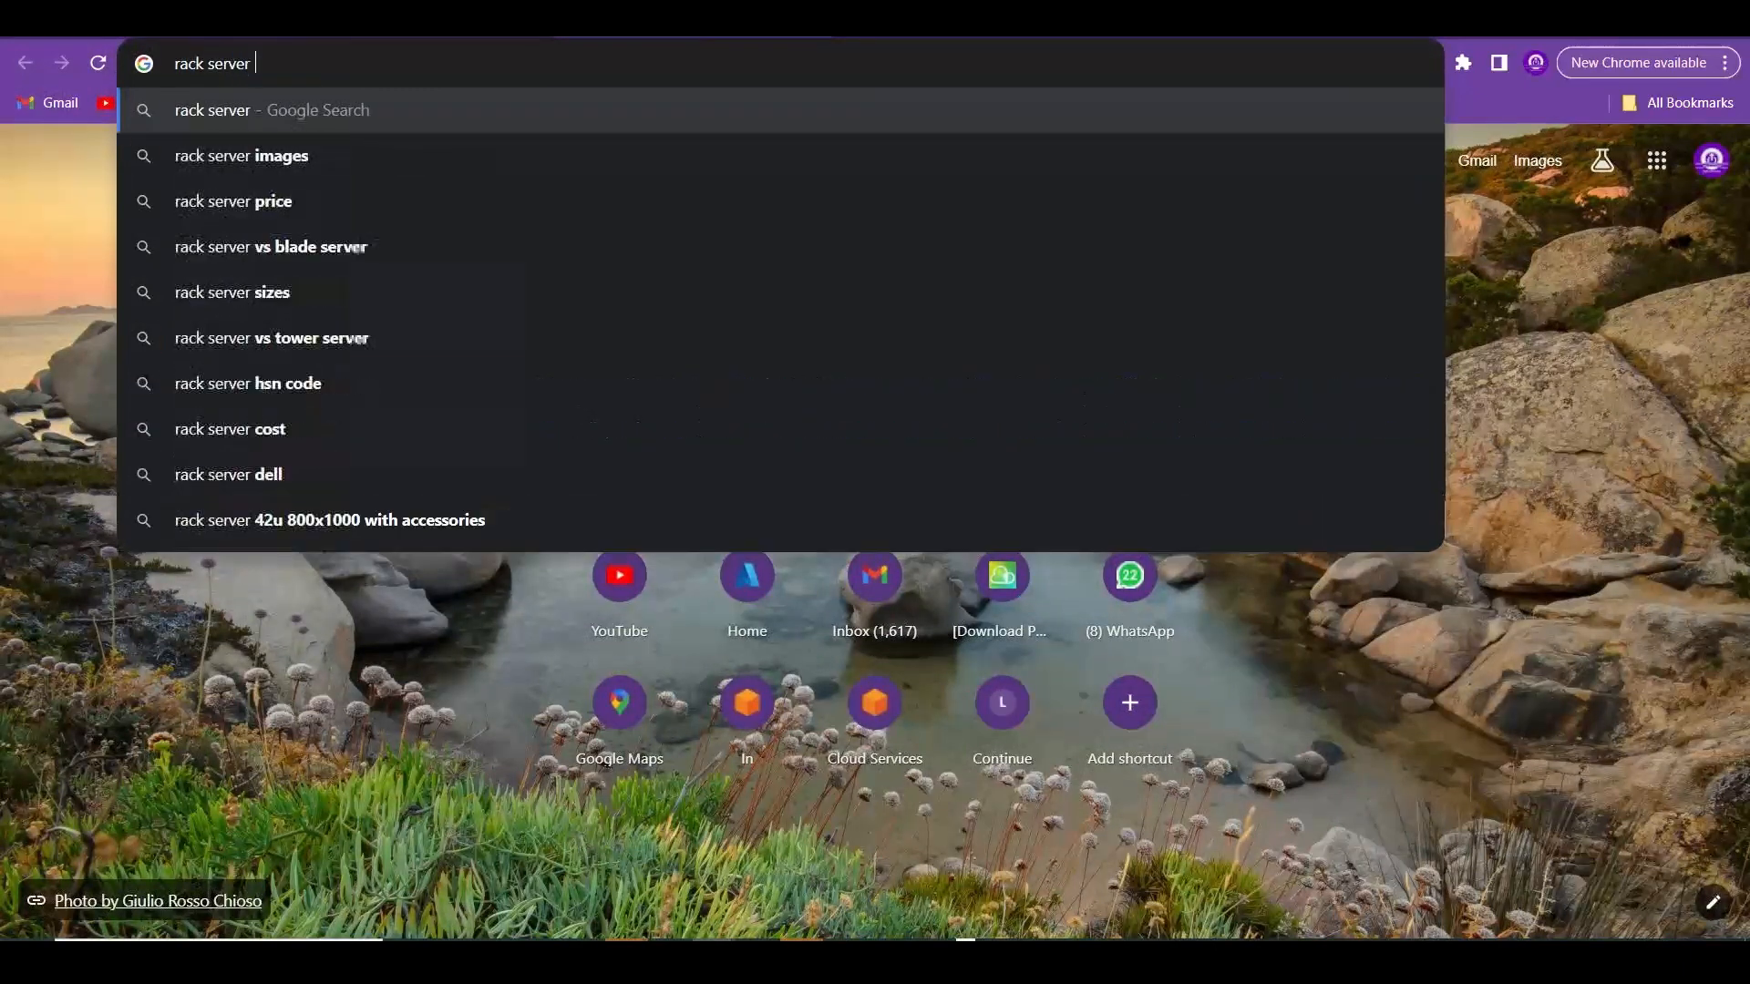
pyautogui.write('disks')
pyautogui.press('Return')
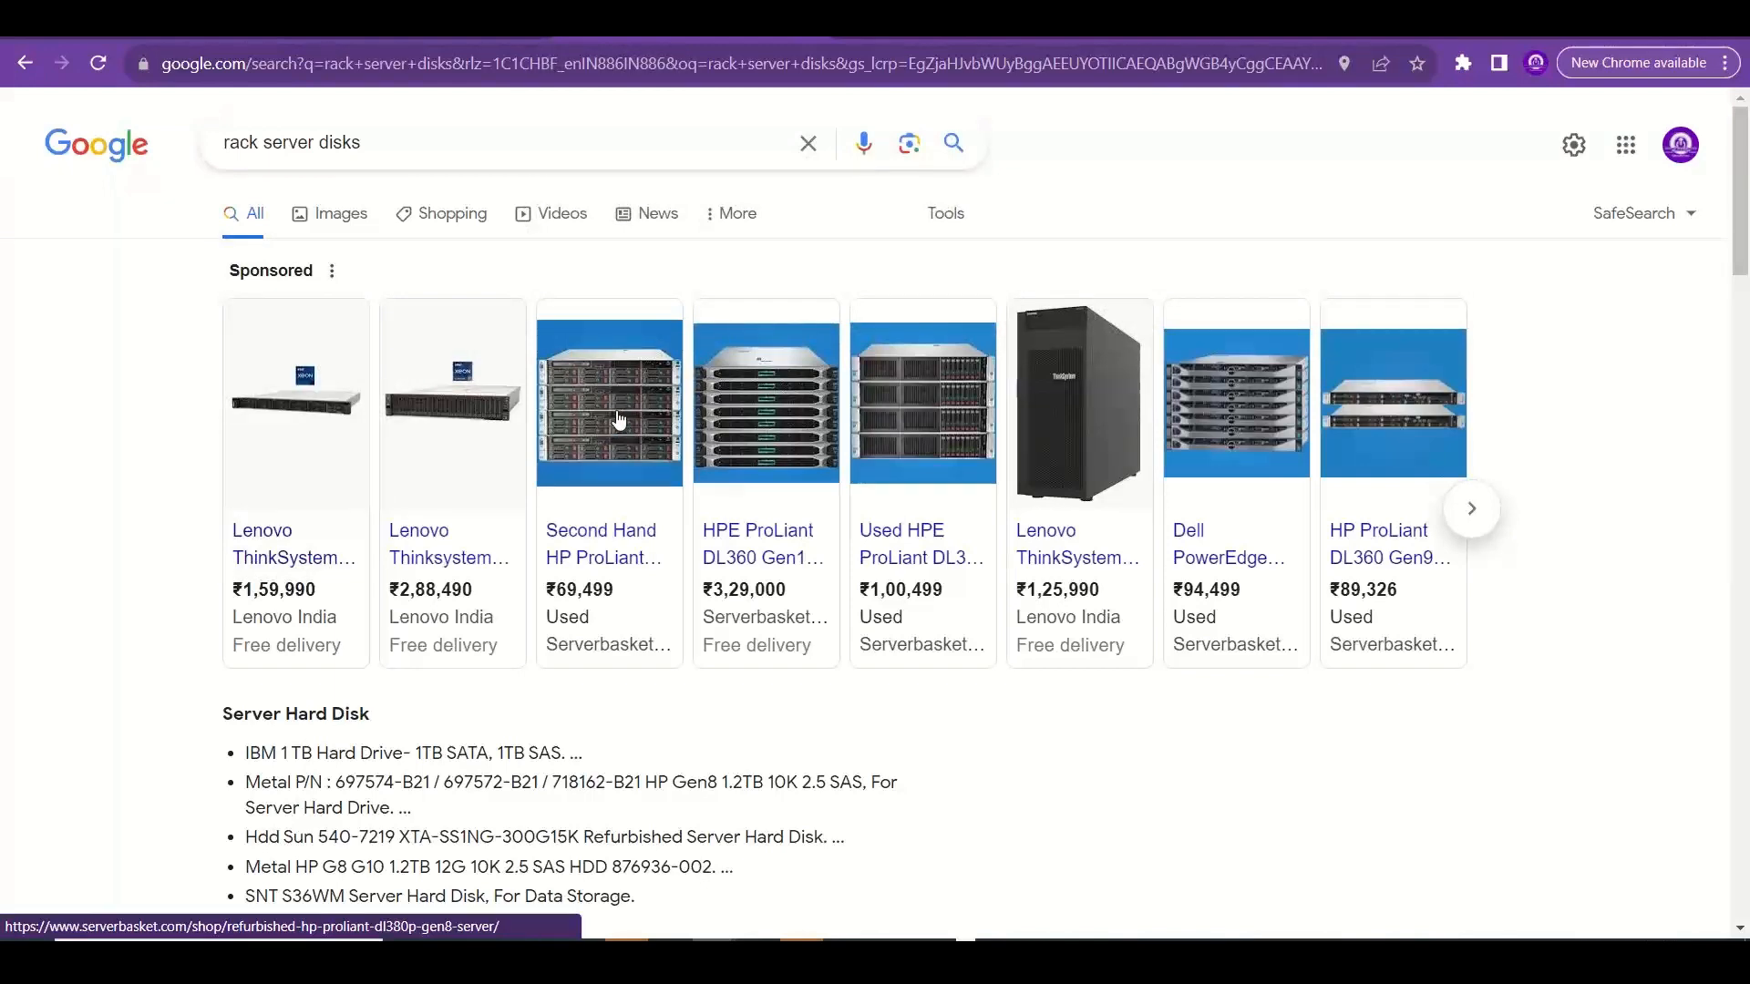
pyautogui.click(330, 213)
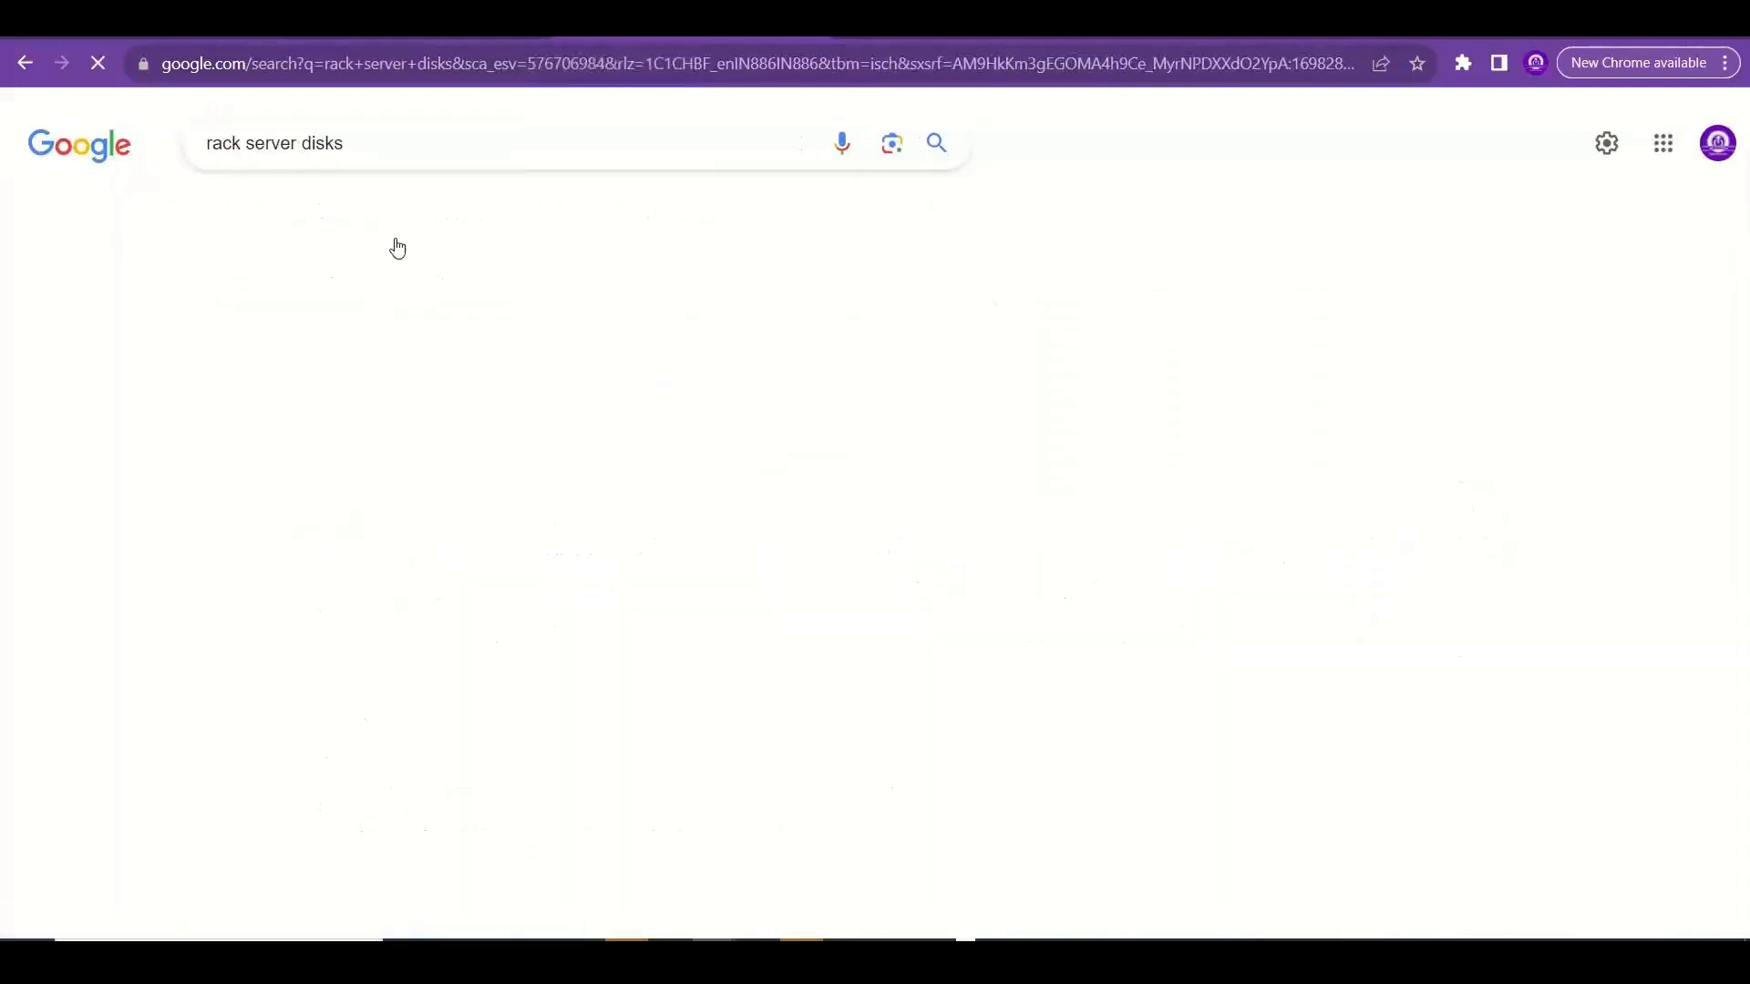
# View the Lenovo ThinkSystem rack server listed at ₹288,490, then return to the image results to examine other rack servers' disk bays.
pyautogui.moveTo(681, 504)
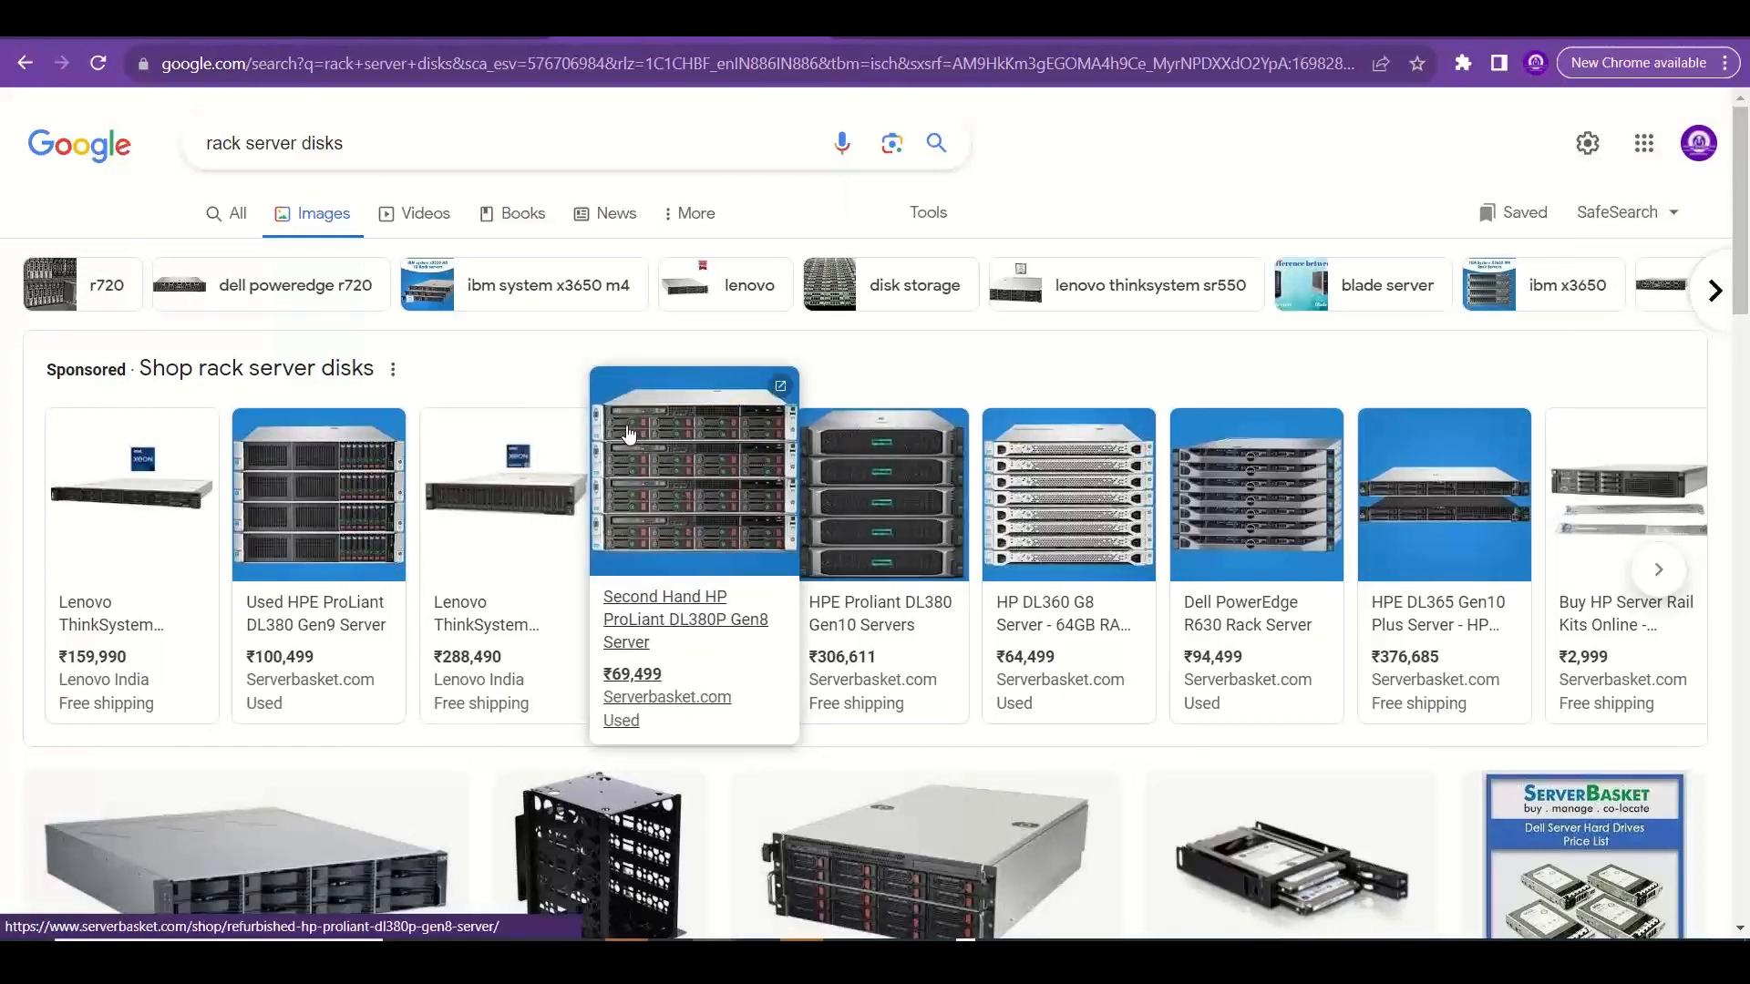
pyautogui.click(488, 521)
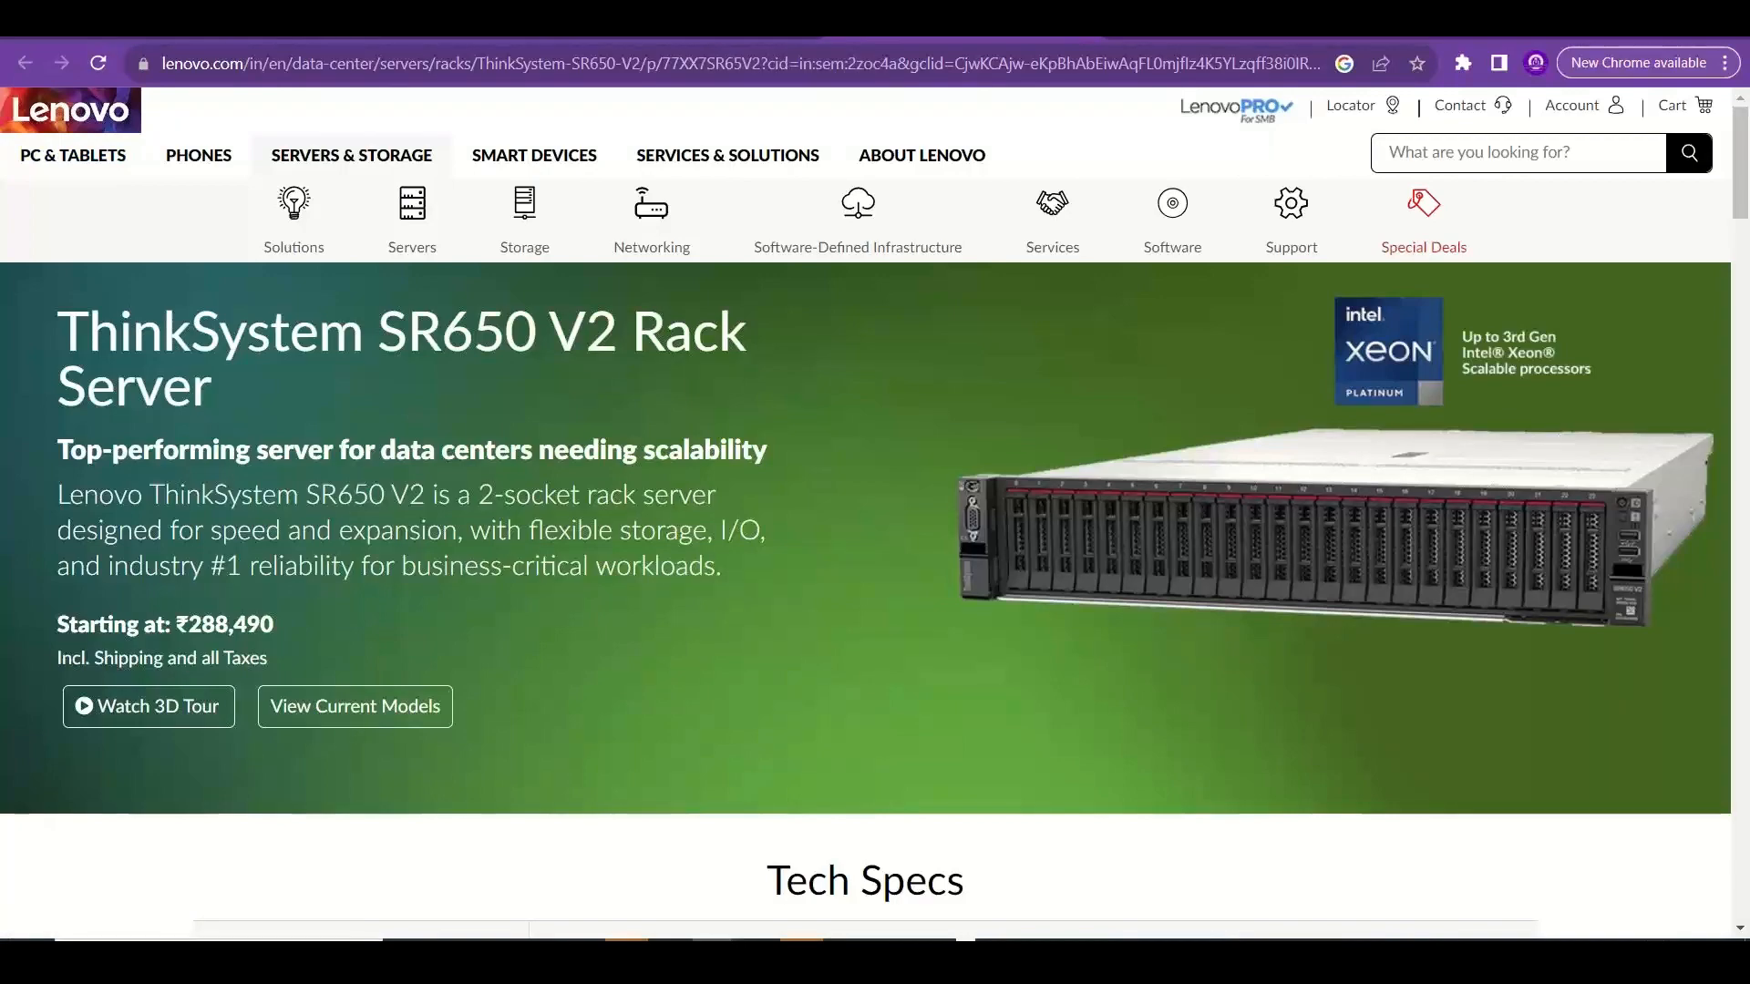
pyautogui.hotkey('ctrl', 'shift', 'Tab')
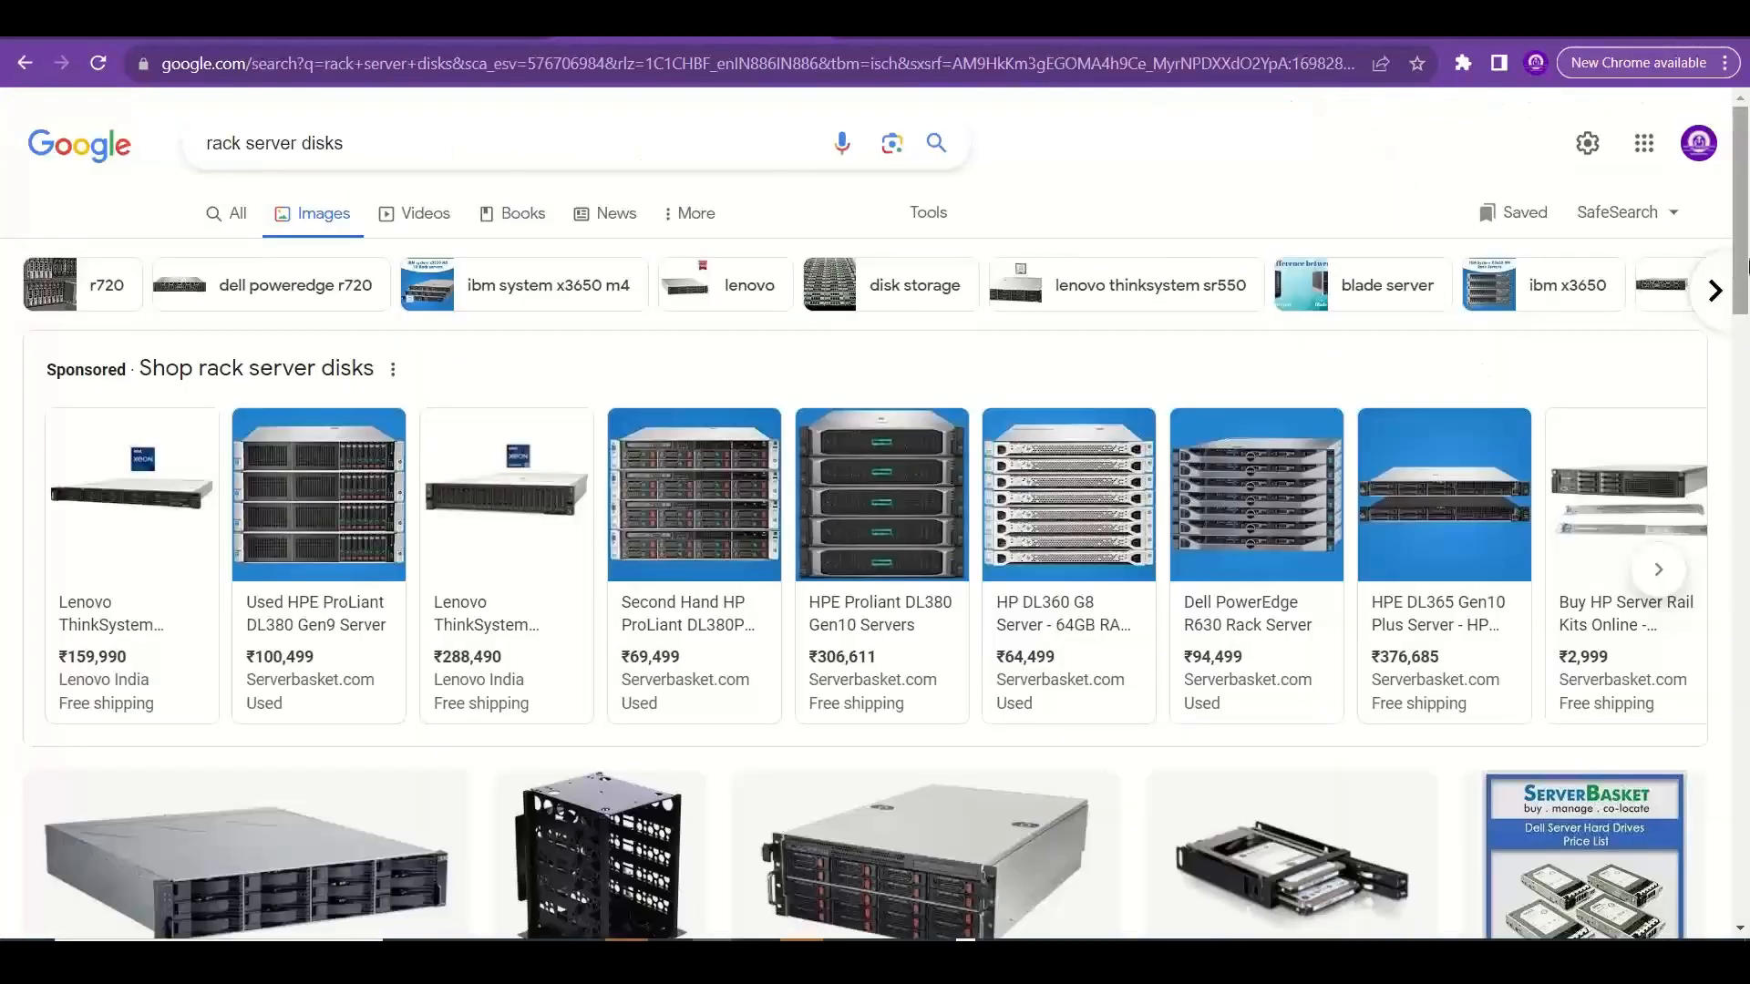
pyautogui.scroll(-1, 1746, 264)
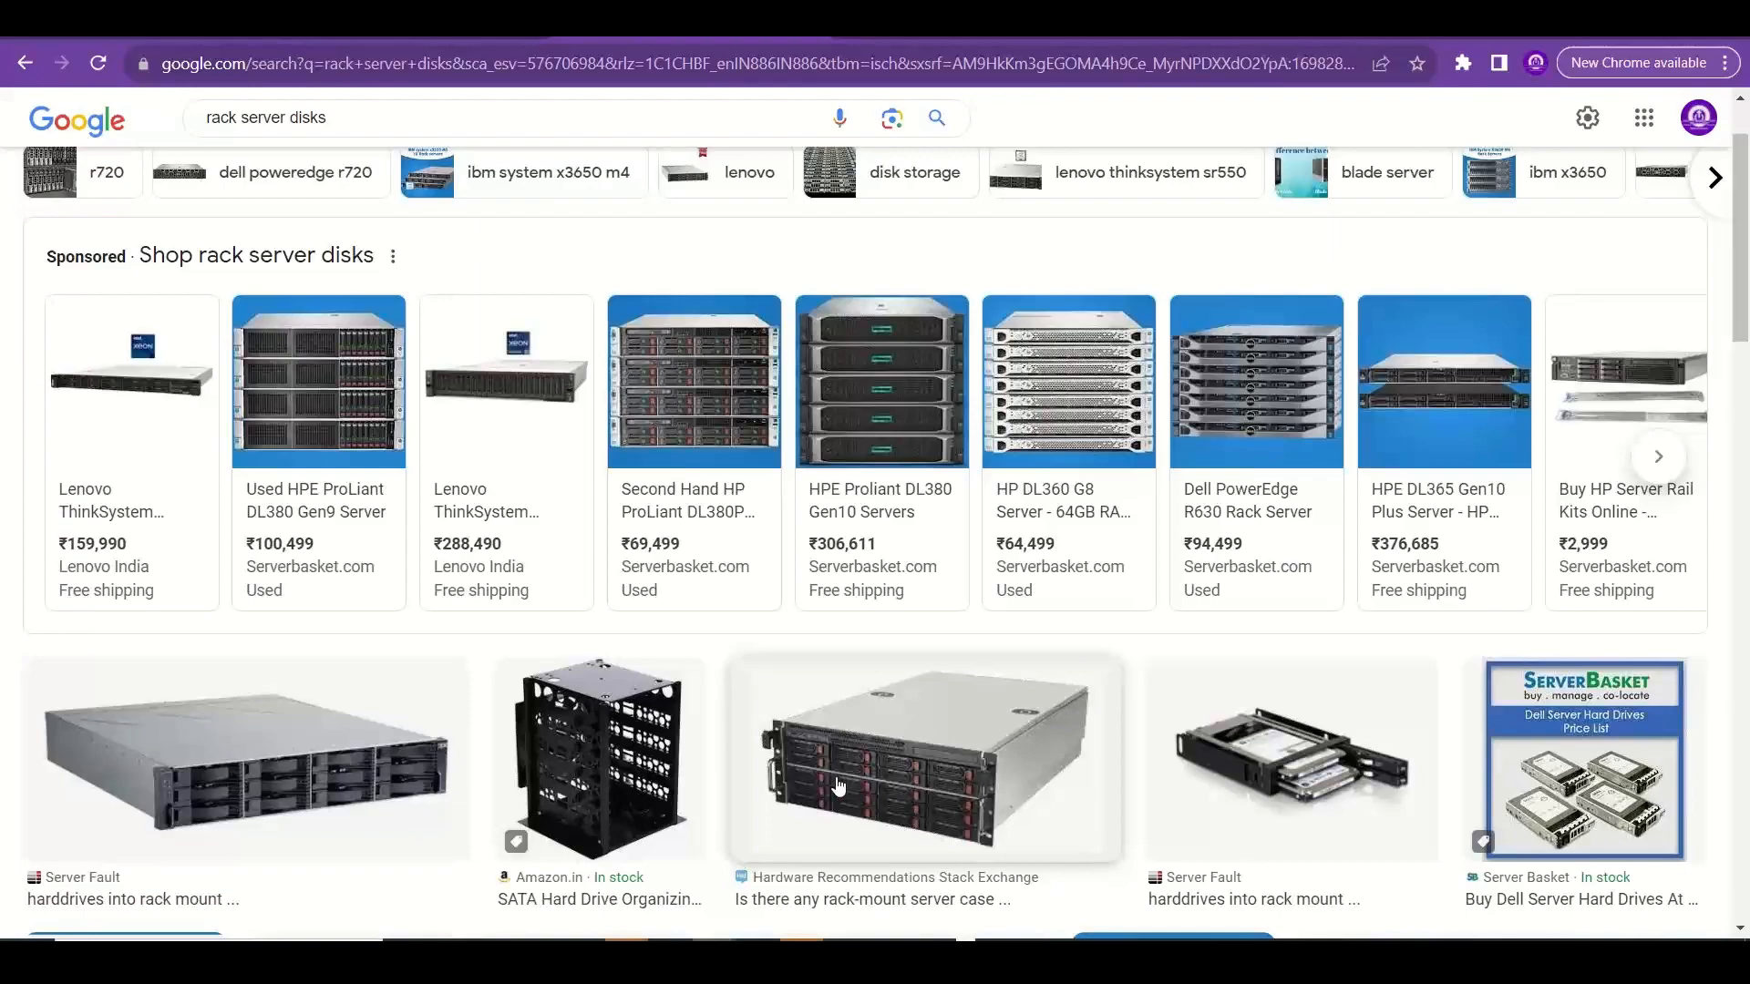
# Switch back to Excel and enter "Saves content on the local disks of the physical server" in B17 beside the ephemeral disk entry.
pyautogui.hotkey('alt', 'Tab')
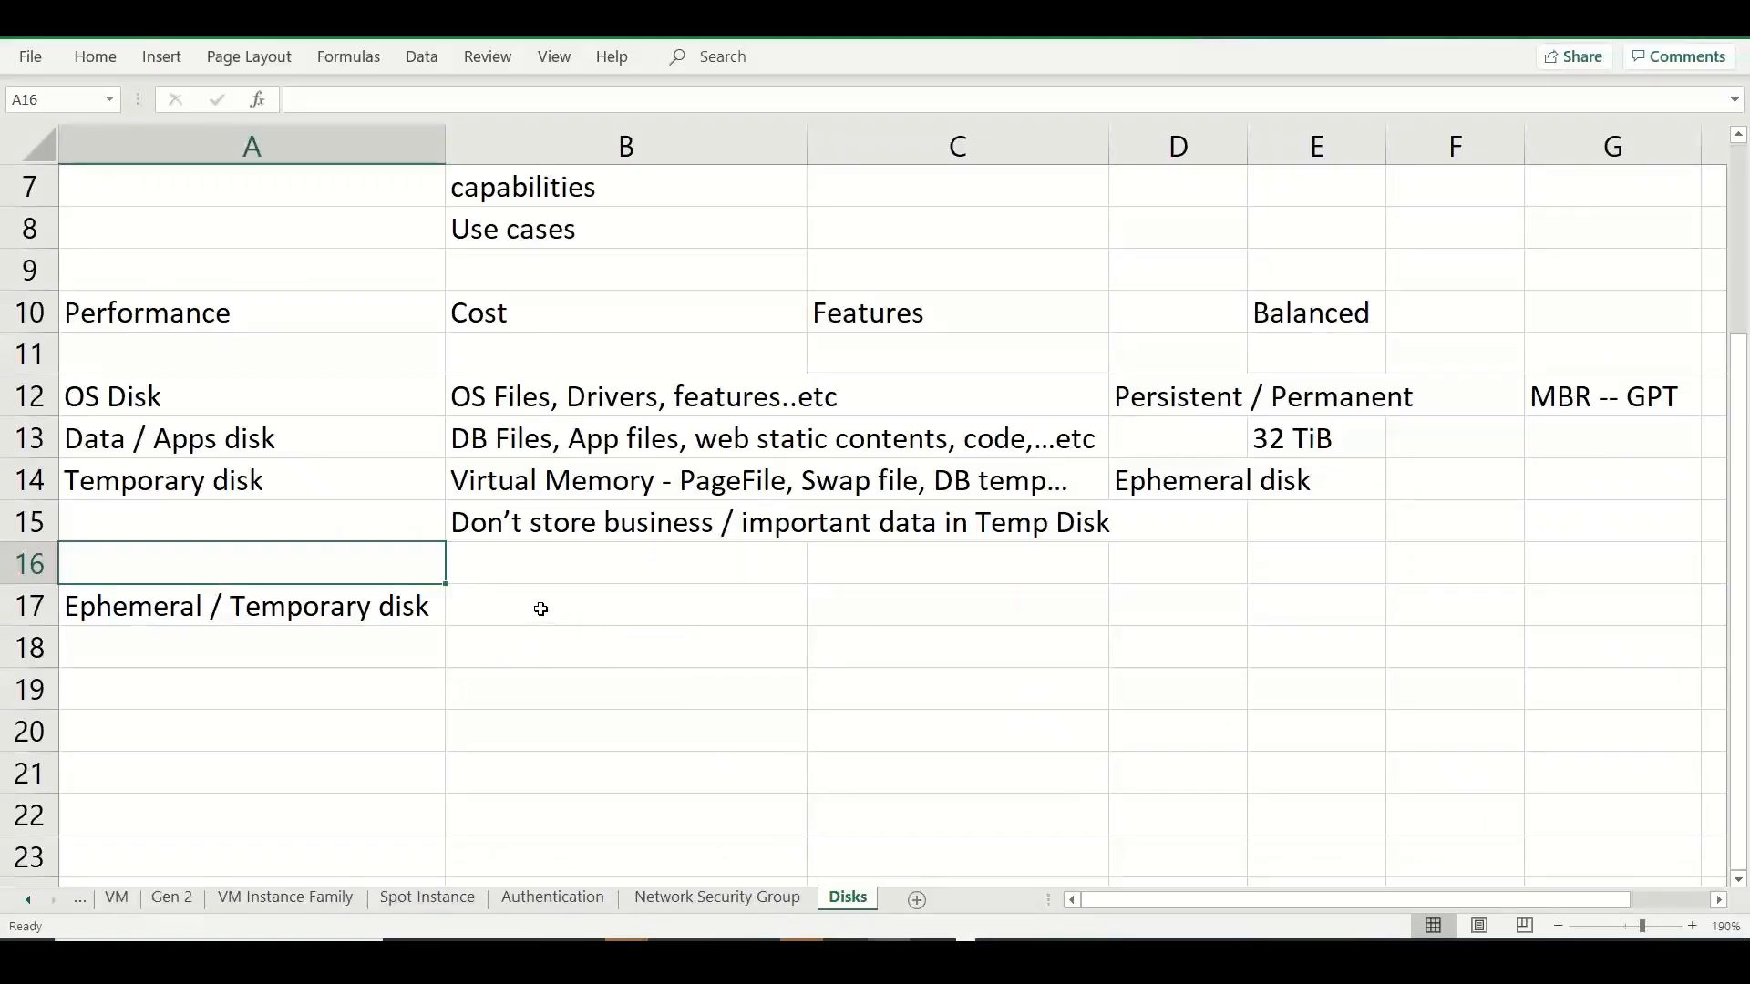
pyautogui.click(541, 609)
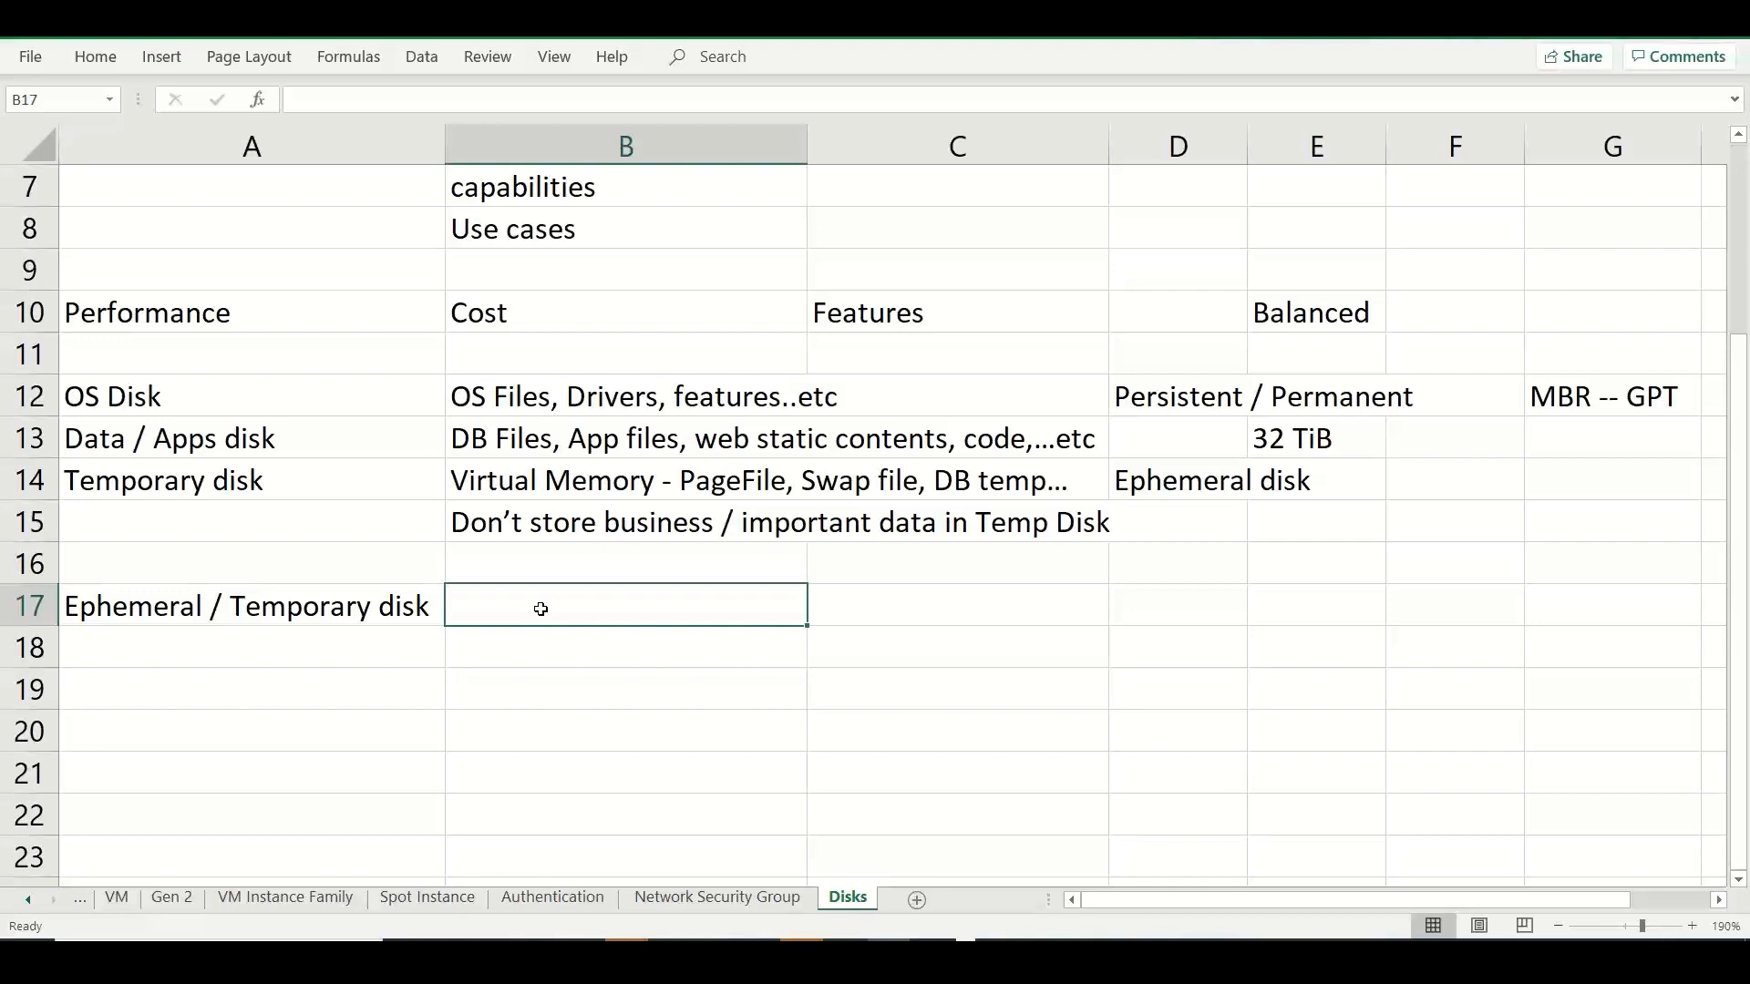
pyautogui.write('Saves ')
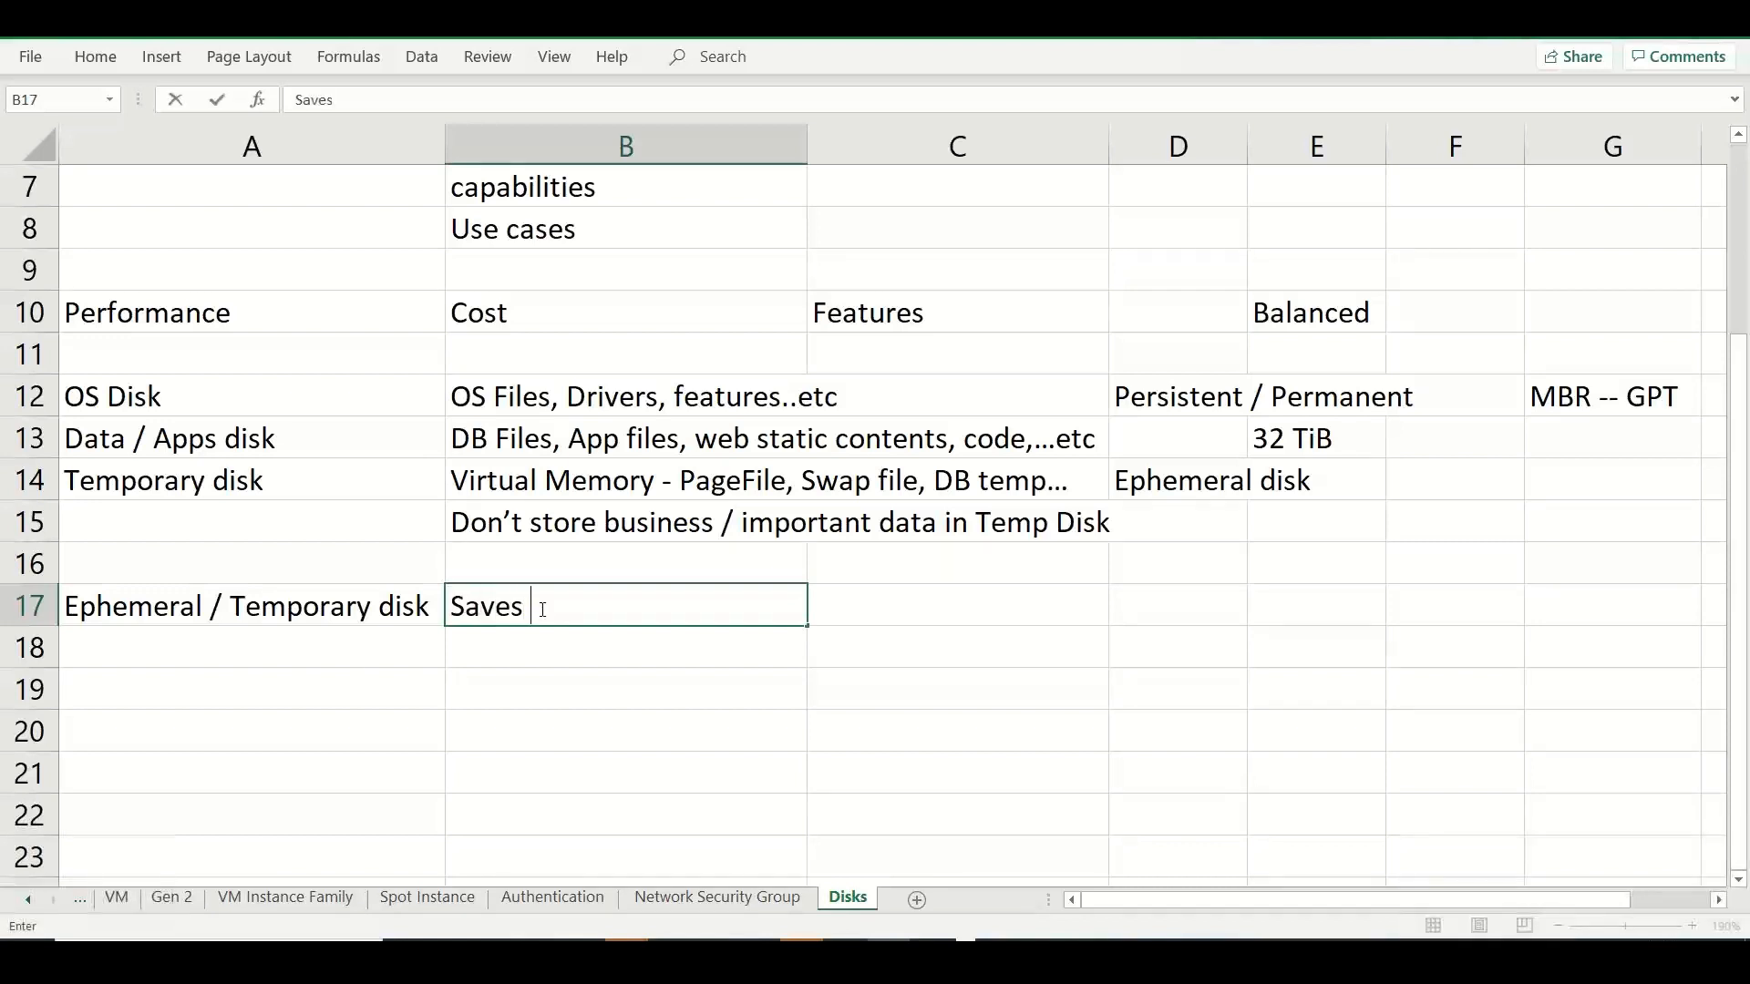
pyautogui.write('content on t')
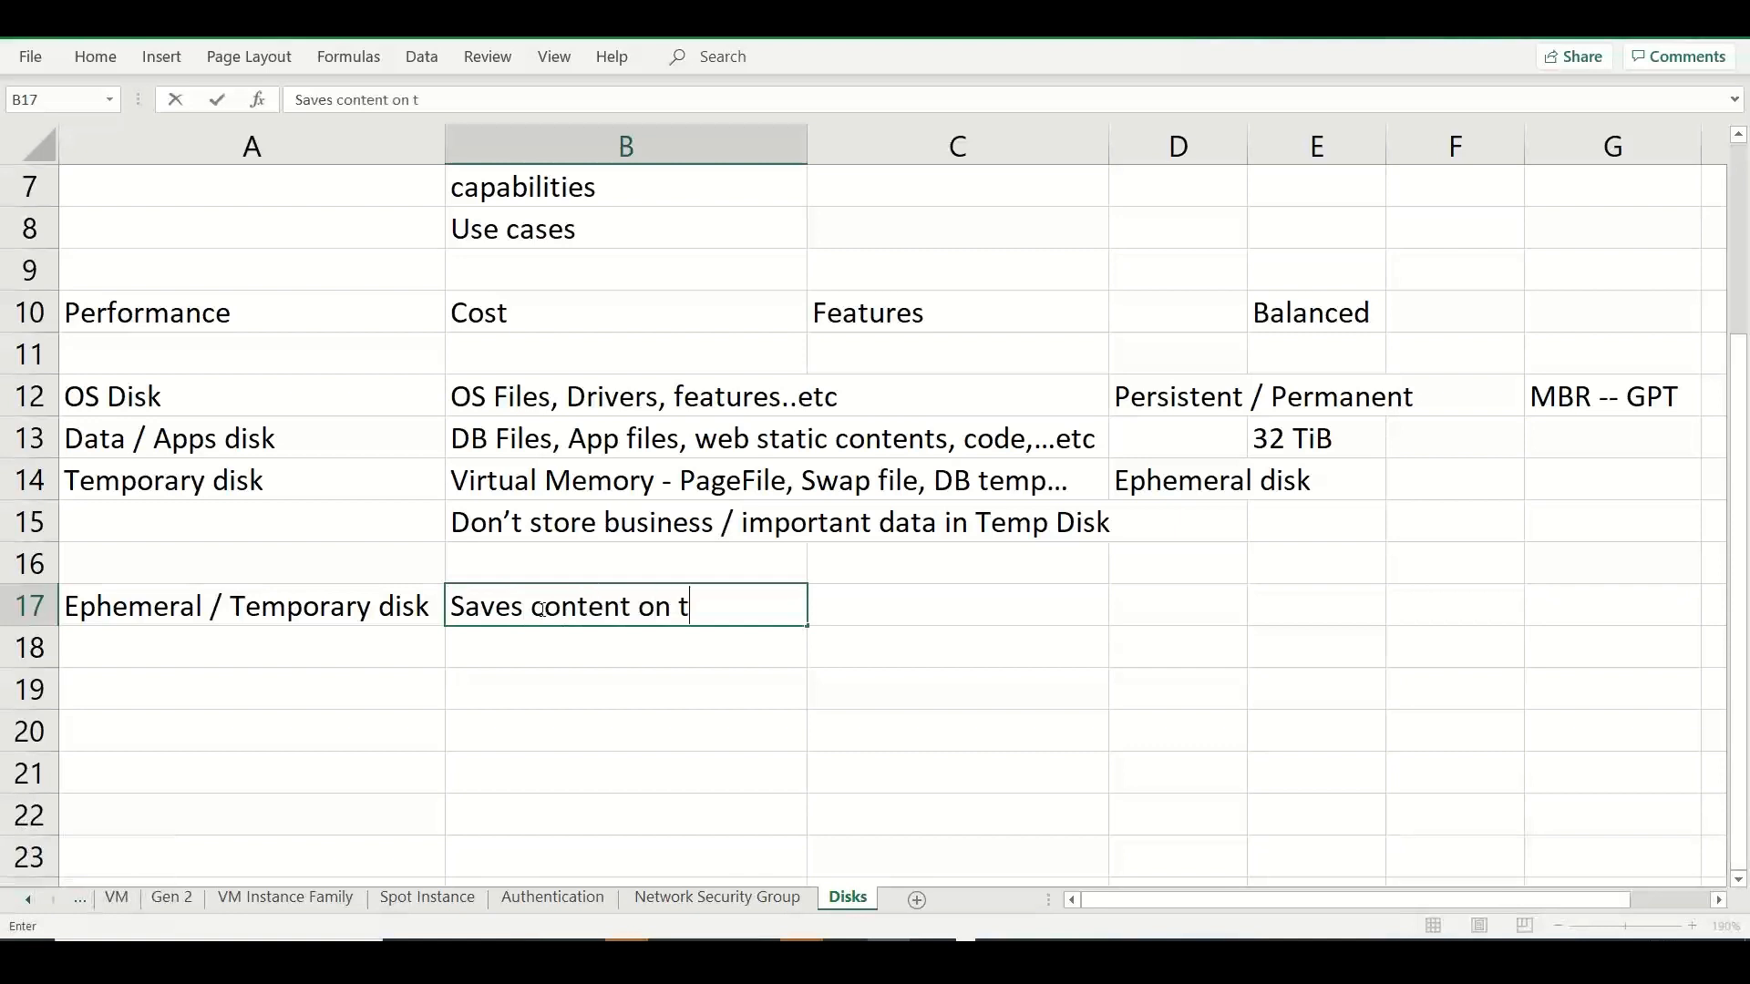
pyautogui.write('he locak disk')
pyautogui.press('BackSpace')
pyautogui.press('BackSpace')
pyautogui.press('BackSpace')
pyautogui.press('BackSpace')
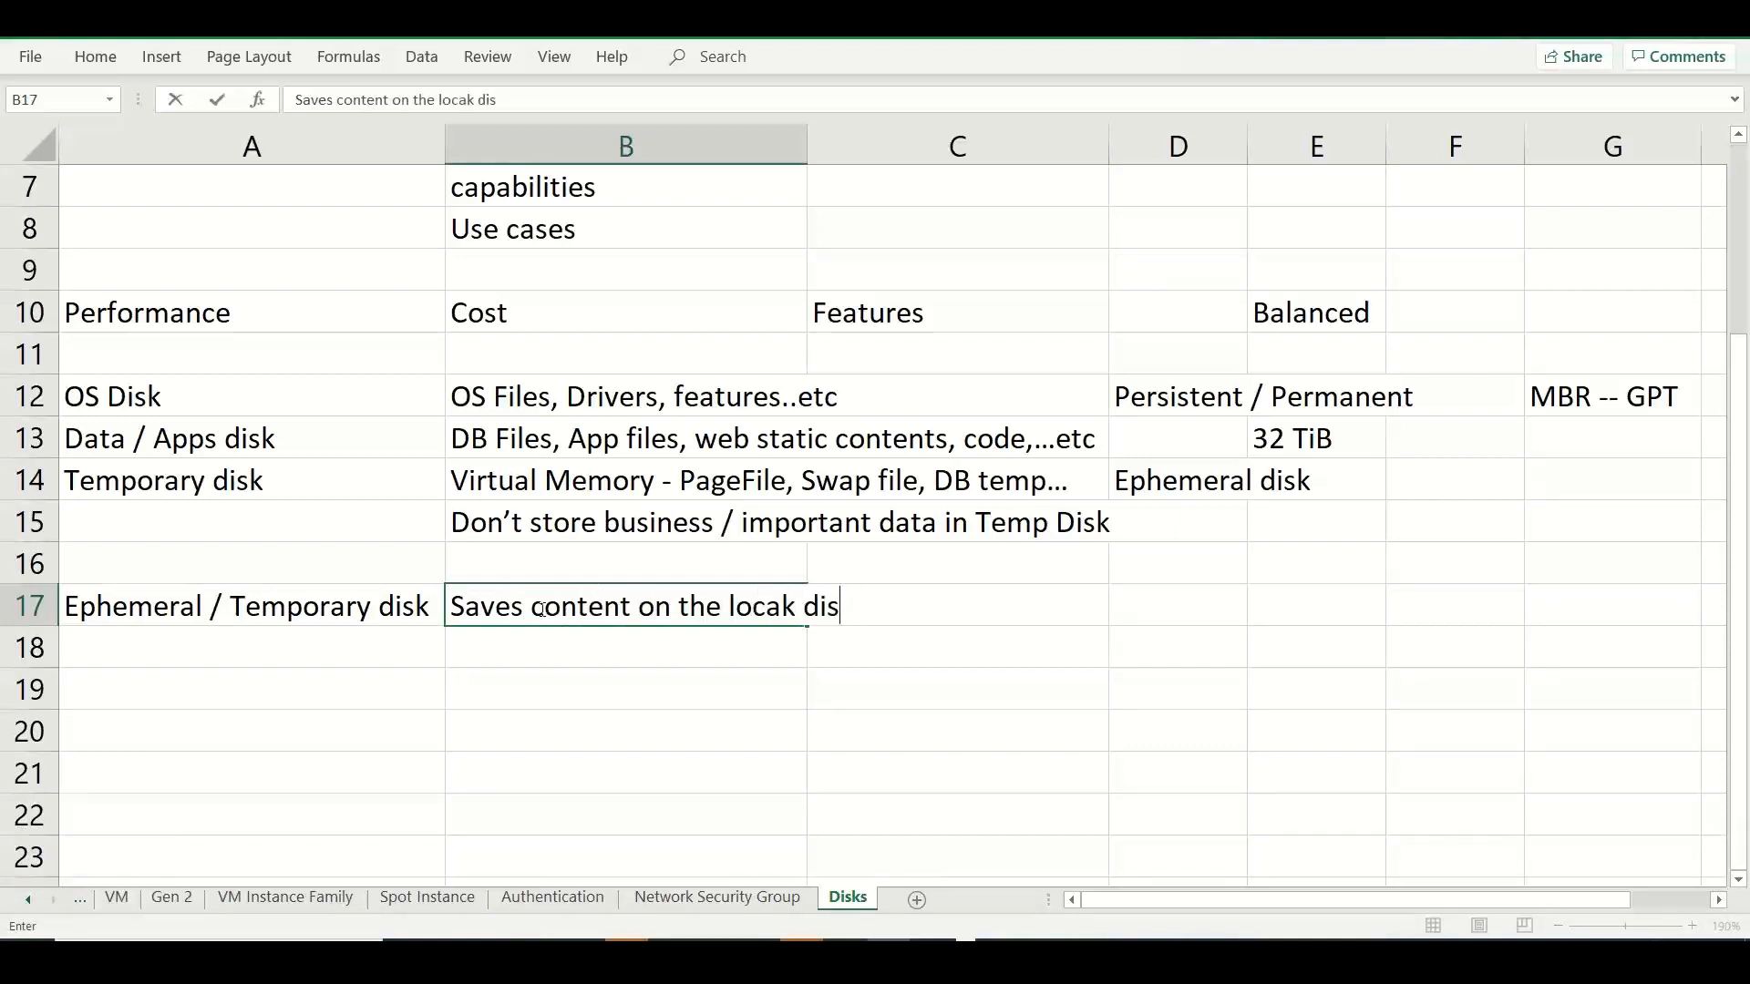
pyautogui.press('BackSpace')
pyautogui.press('BackSpace')
pyautogui.write('l disk of')
pyautogui.press('BackSpace')
pyautogui.press('BackSpace')
pyautogui.press('BackSpace')
pyautogui.press('BackSpace')
pyautogui.write('s o')
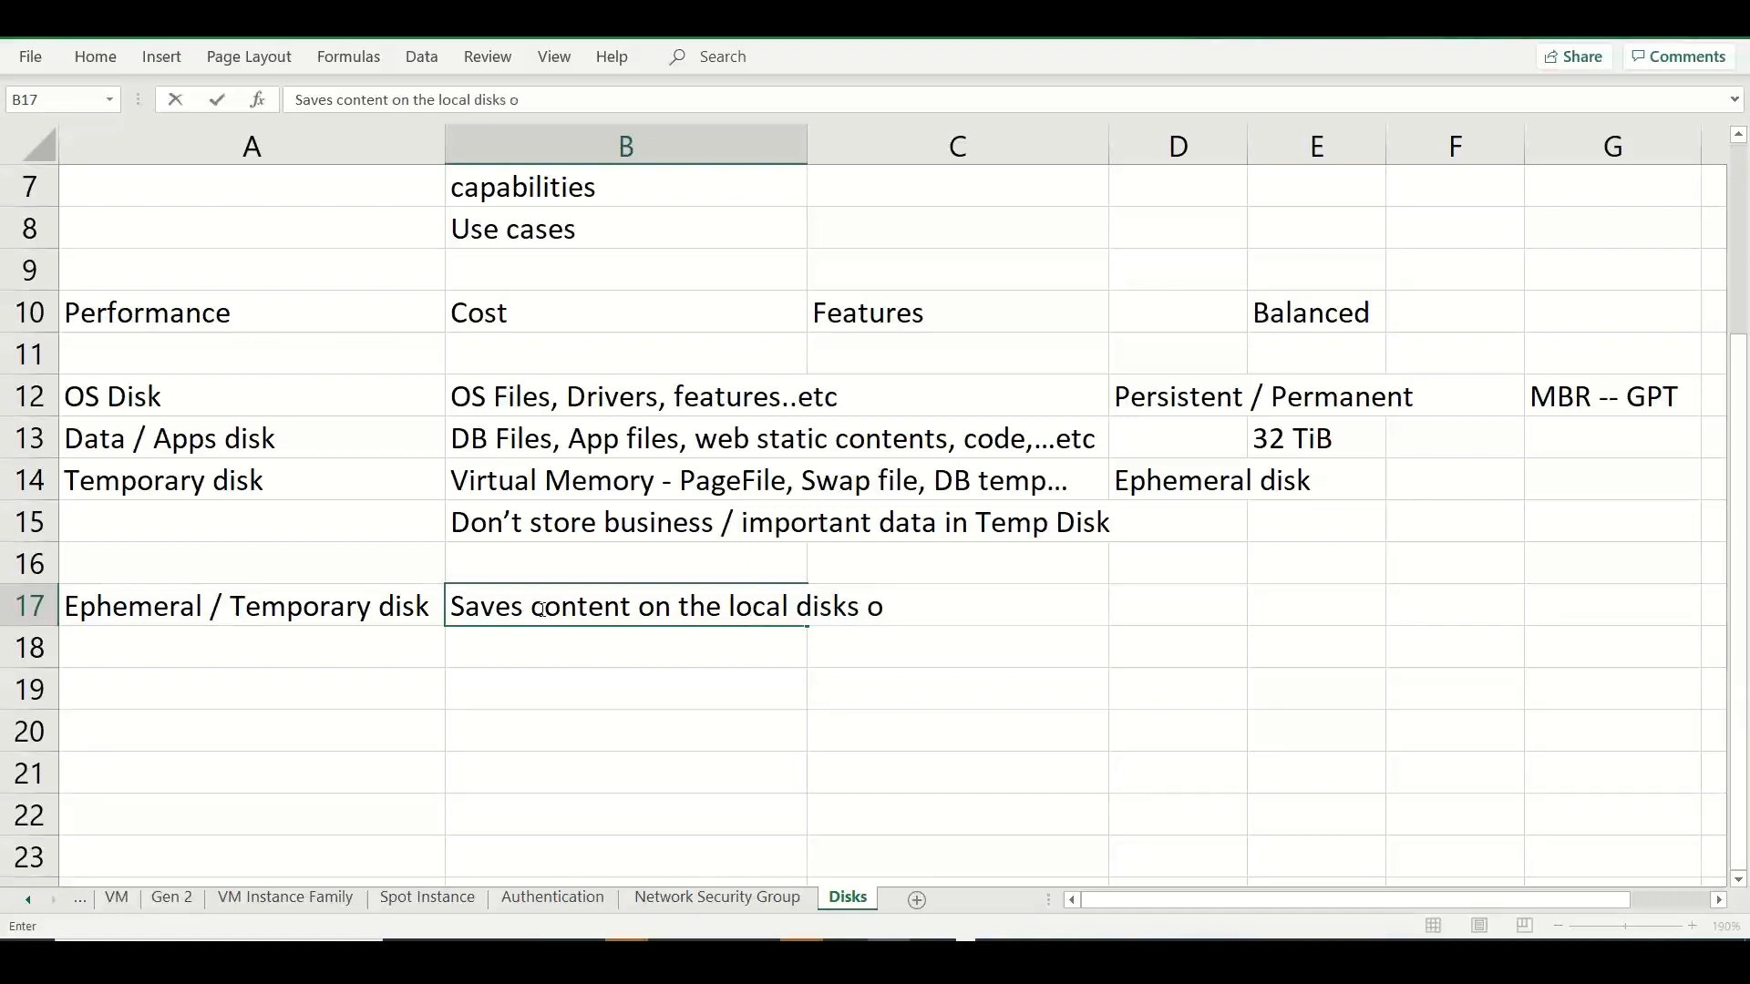
pyautogui.write('f the phyti')
pyautogui.press('BackSpace')
pyautogui.press('BackSpace')
pyautogui.write('s')
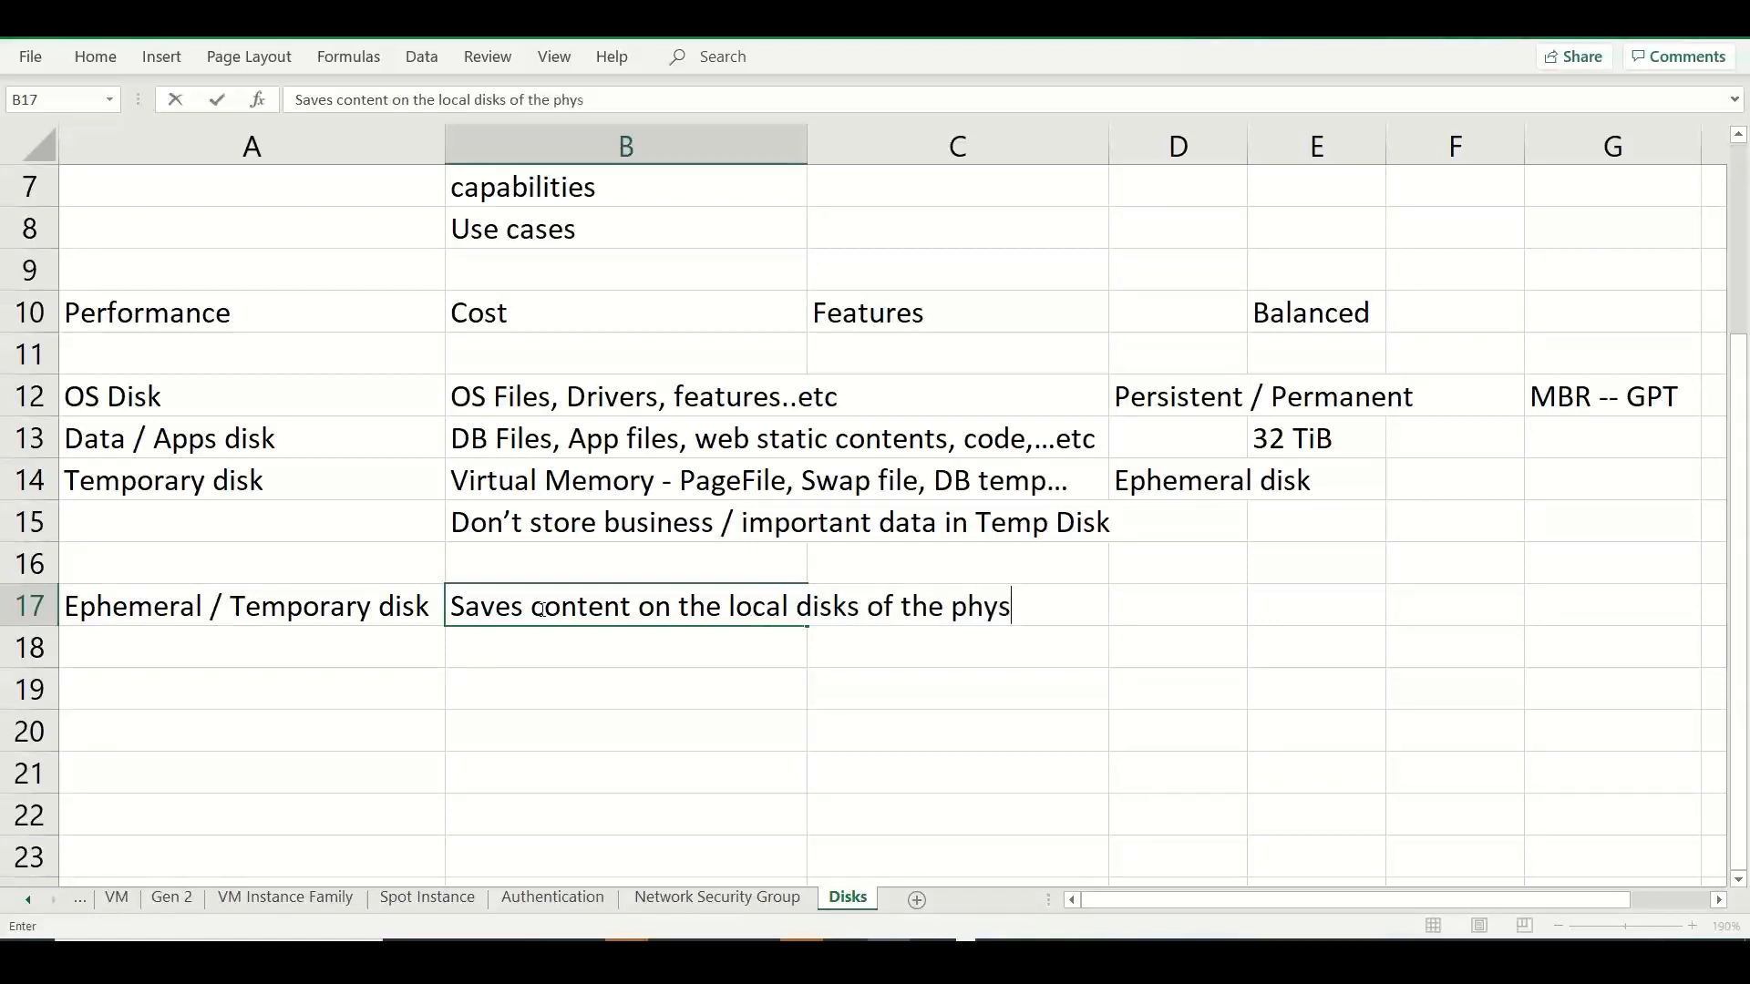
pyautogui.write('ical server')
pyautogui.press('Return')
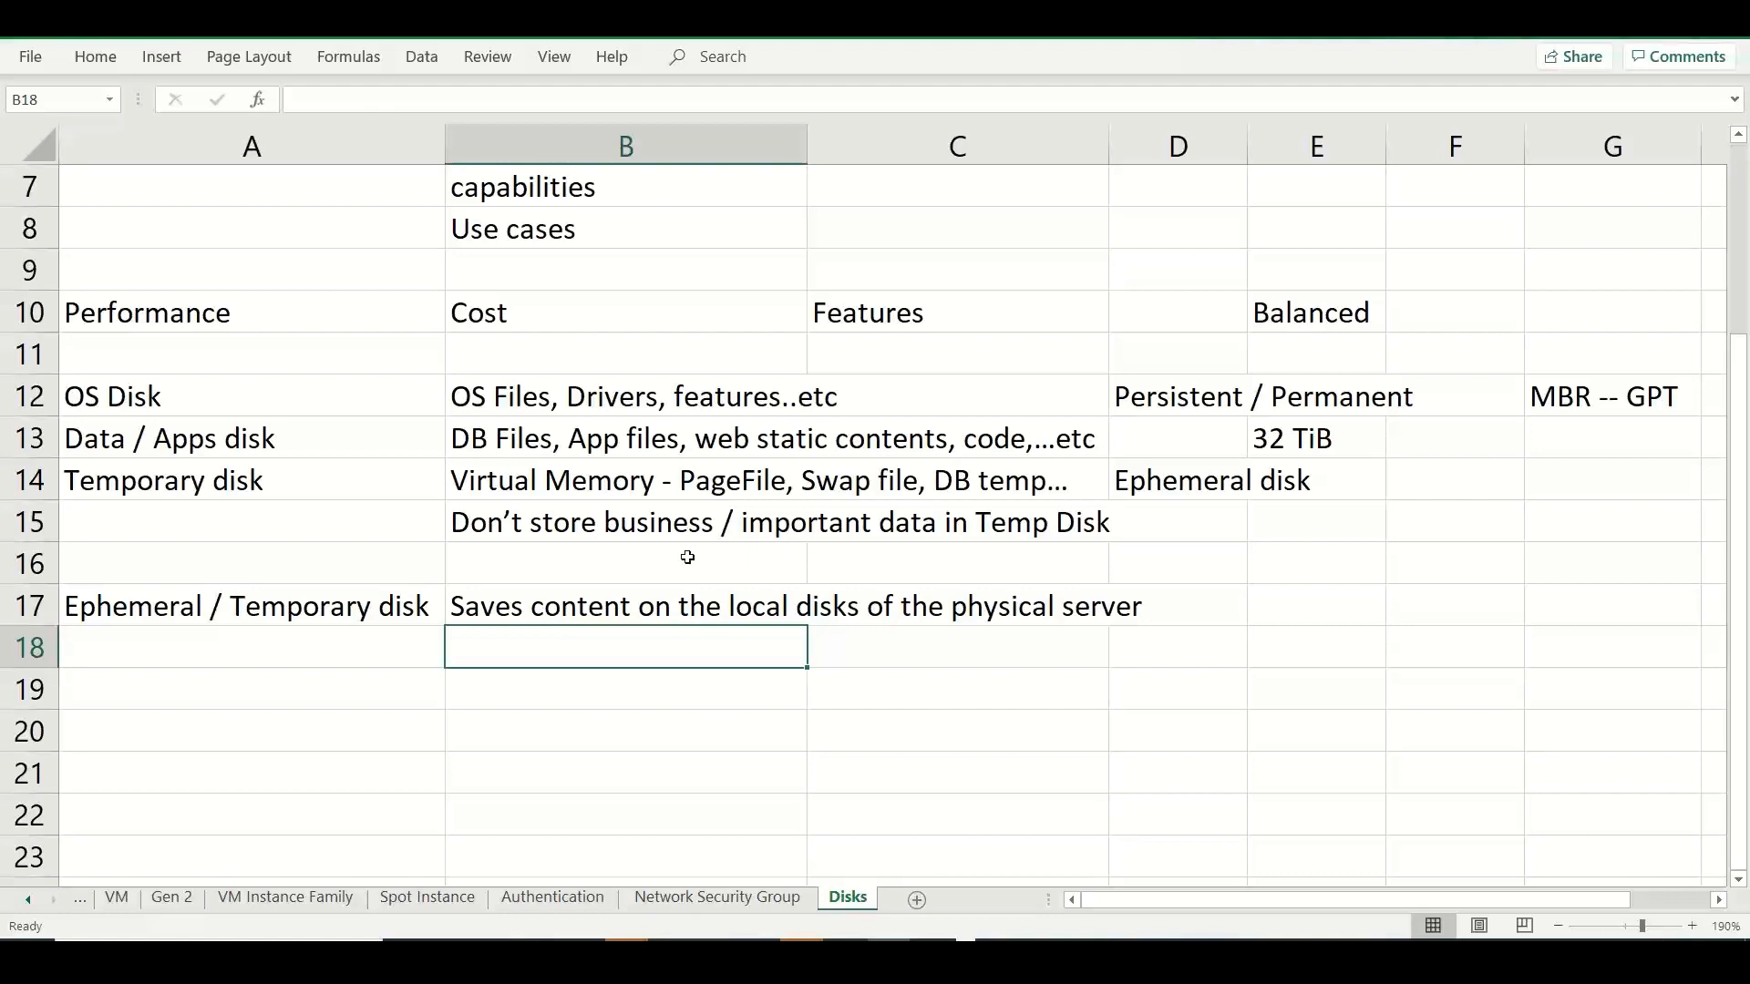
# Enter "Free of cost" in B18 and "NO SLA" in B19 as further ephemeral disk notes.
pyautogui.write('Free of cost')
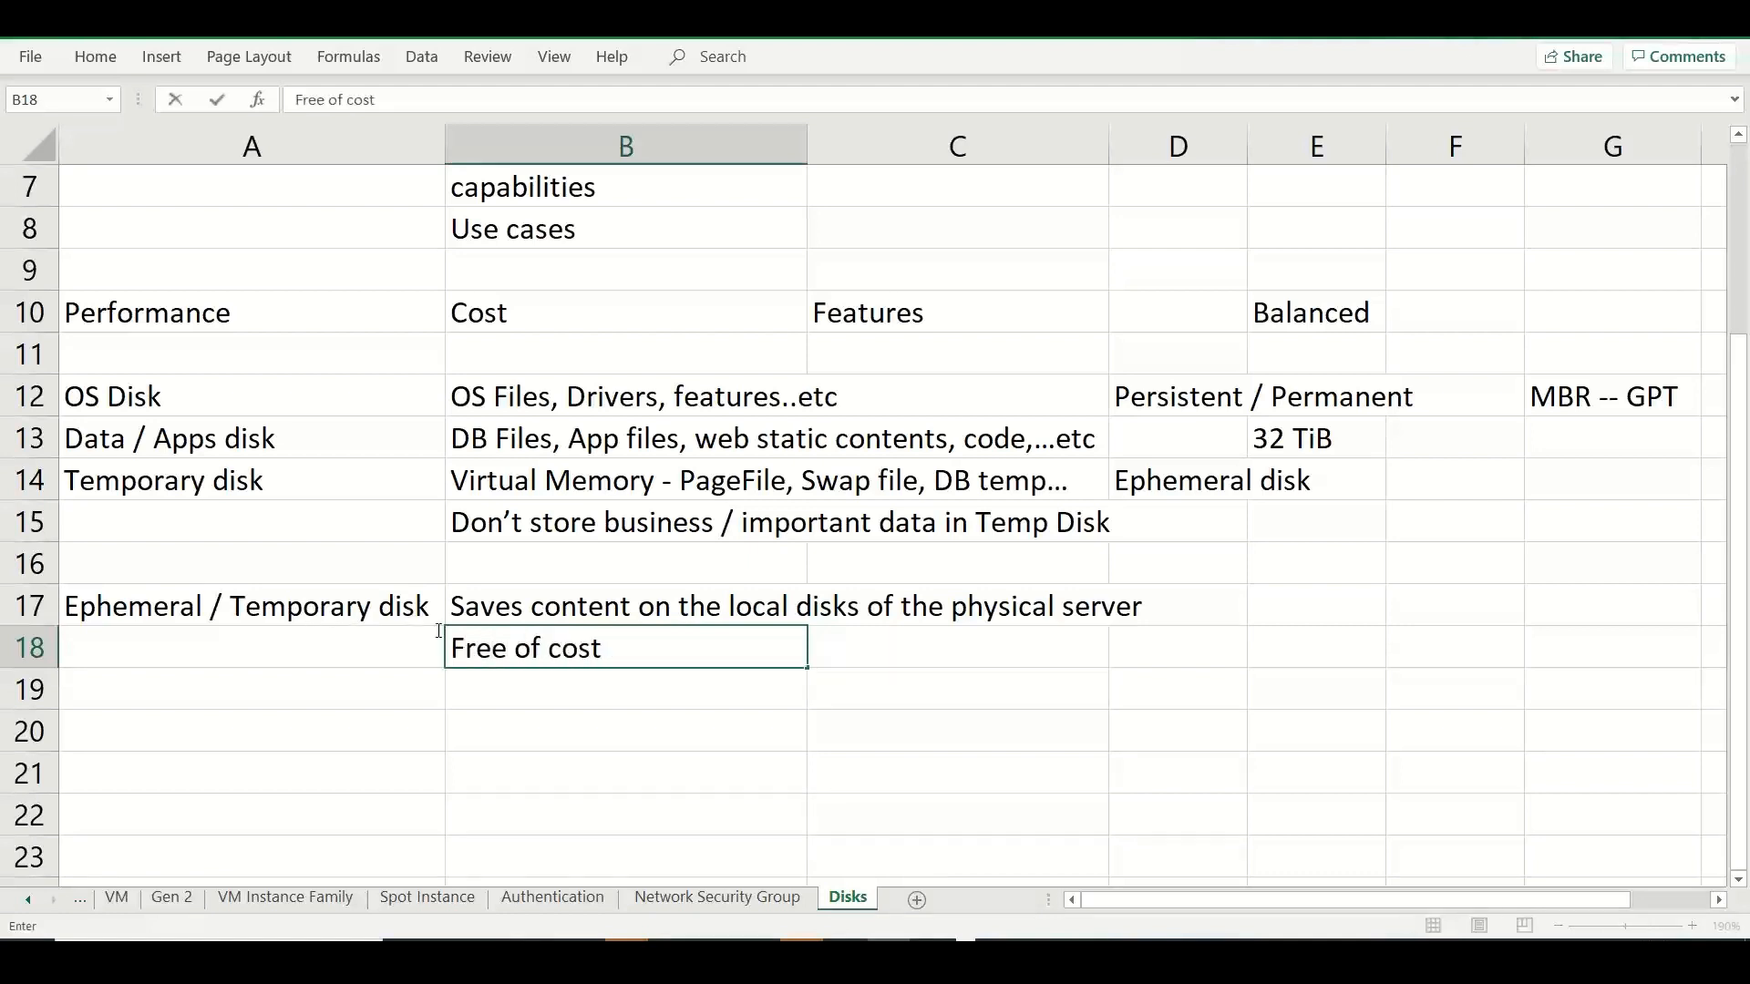
pyautogui.press('Return')
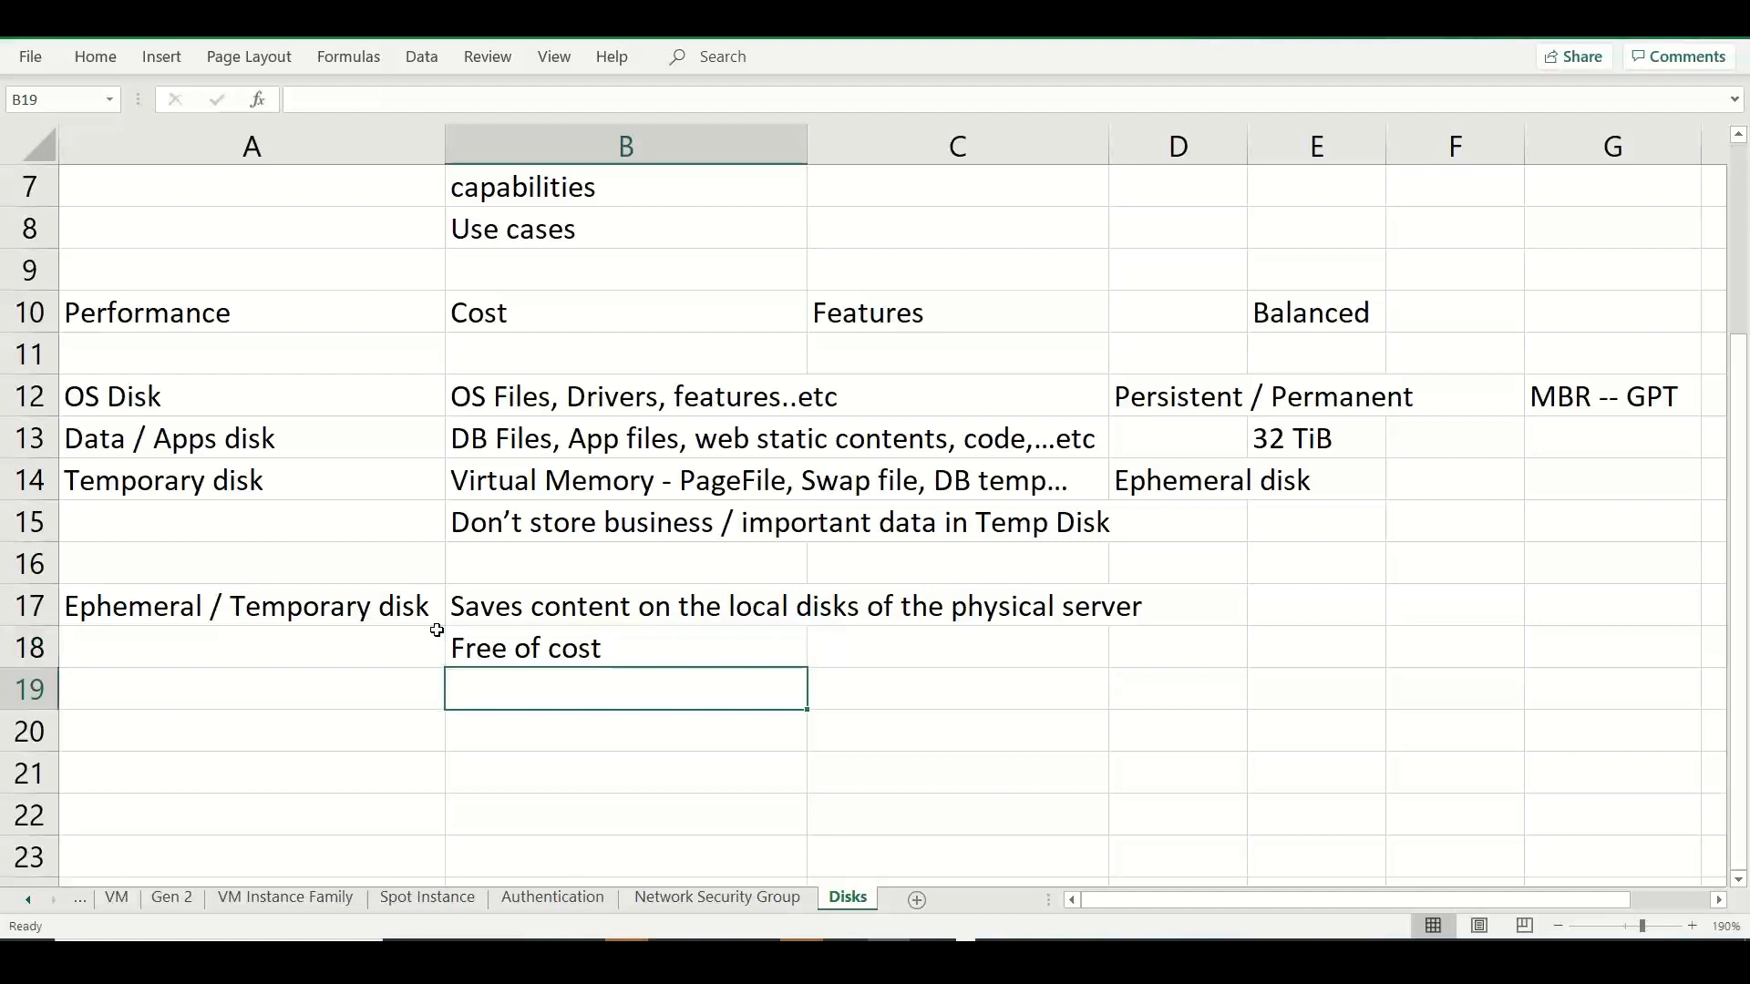
pyautogui.write('SLA')
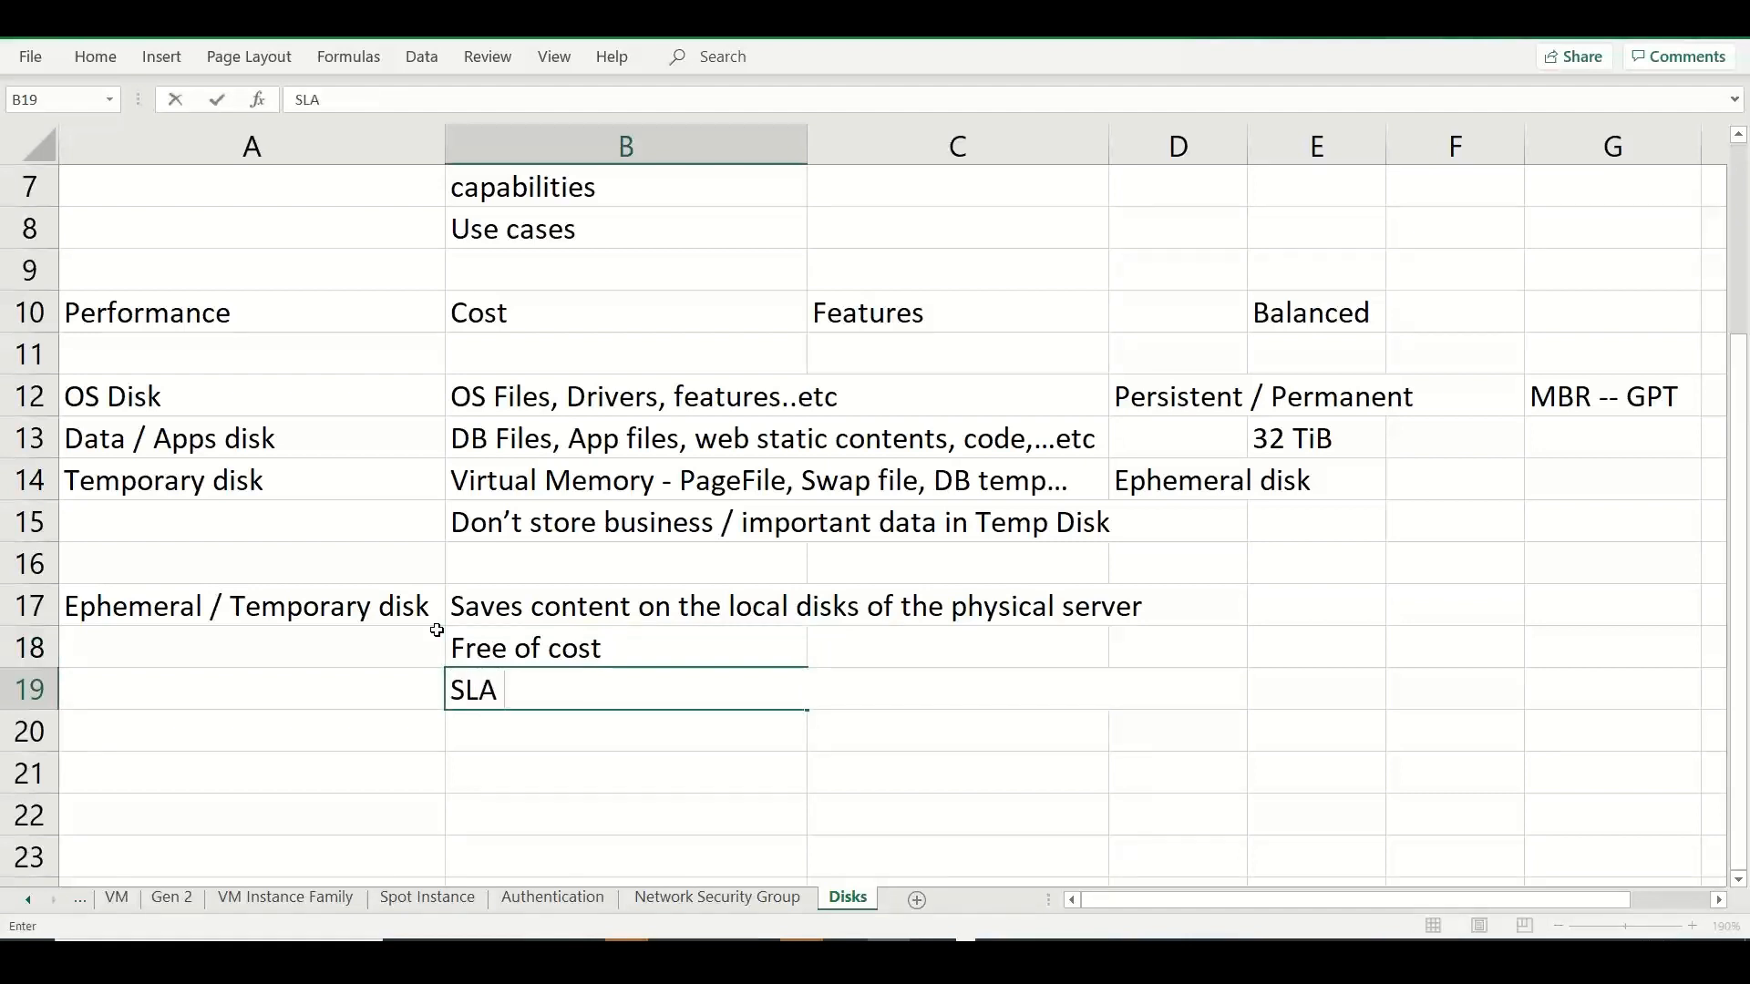
pyautogui.press('BackSpace')
pyautogui.press('BackSpace')
pyautogui.press('BackSpace')
pyautogui.write('NO SLA')
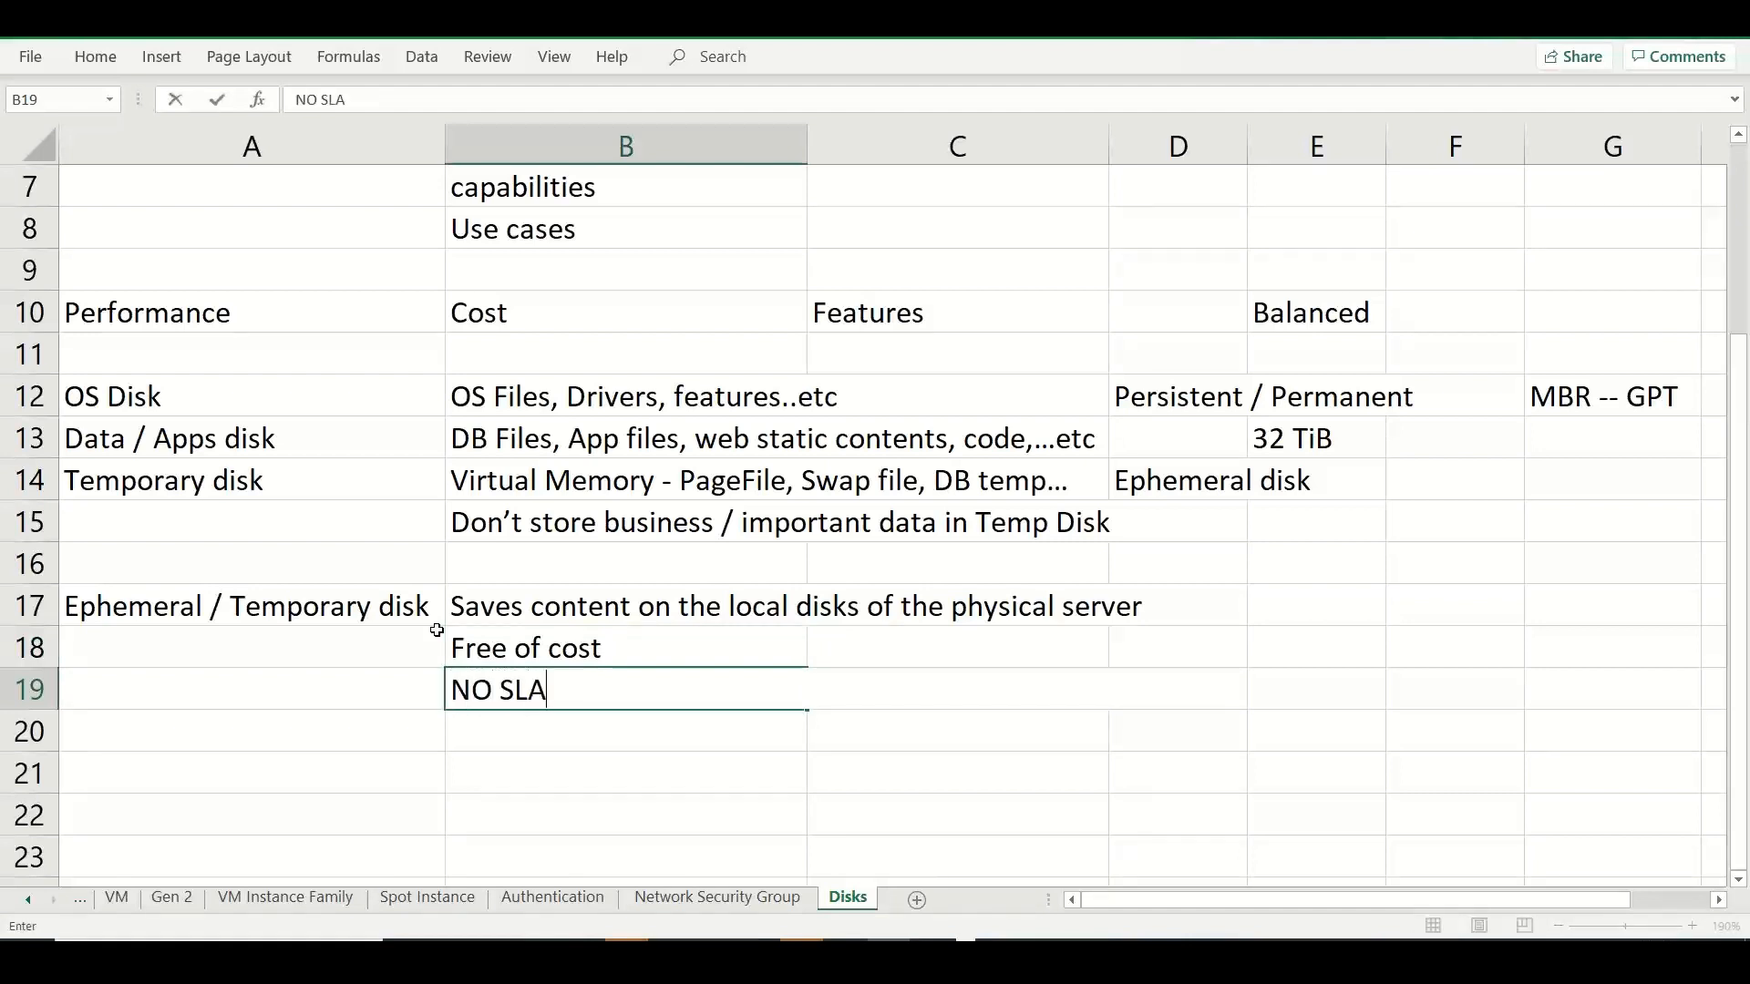
pyautogui.press('Return')
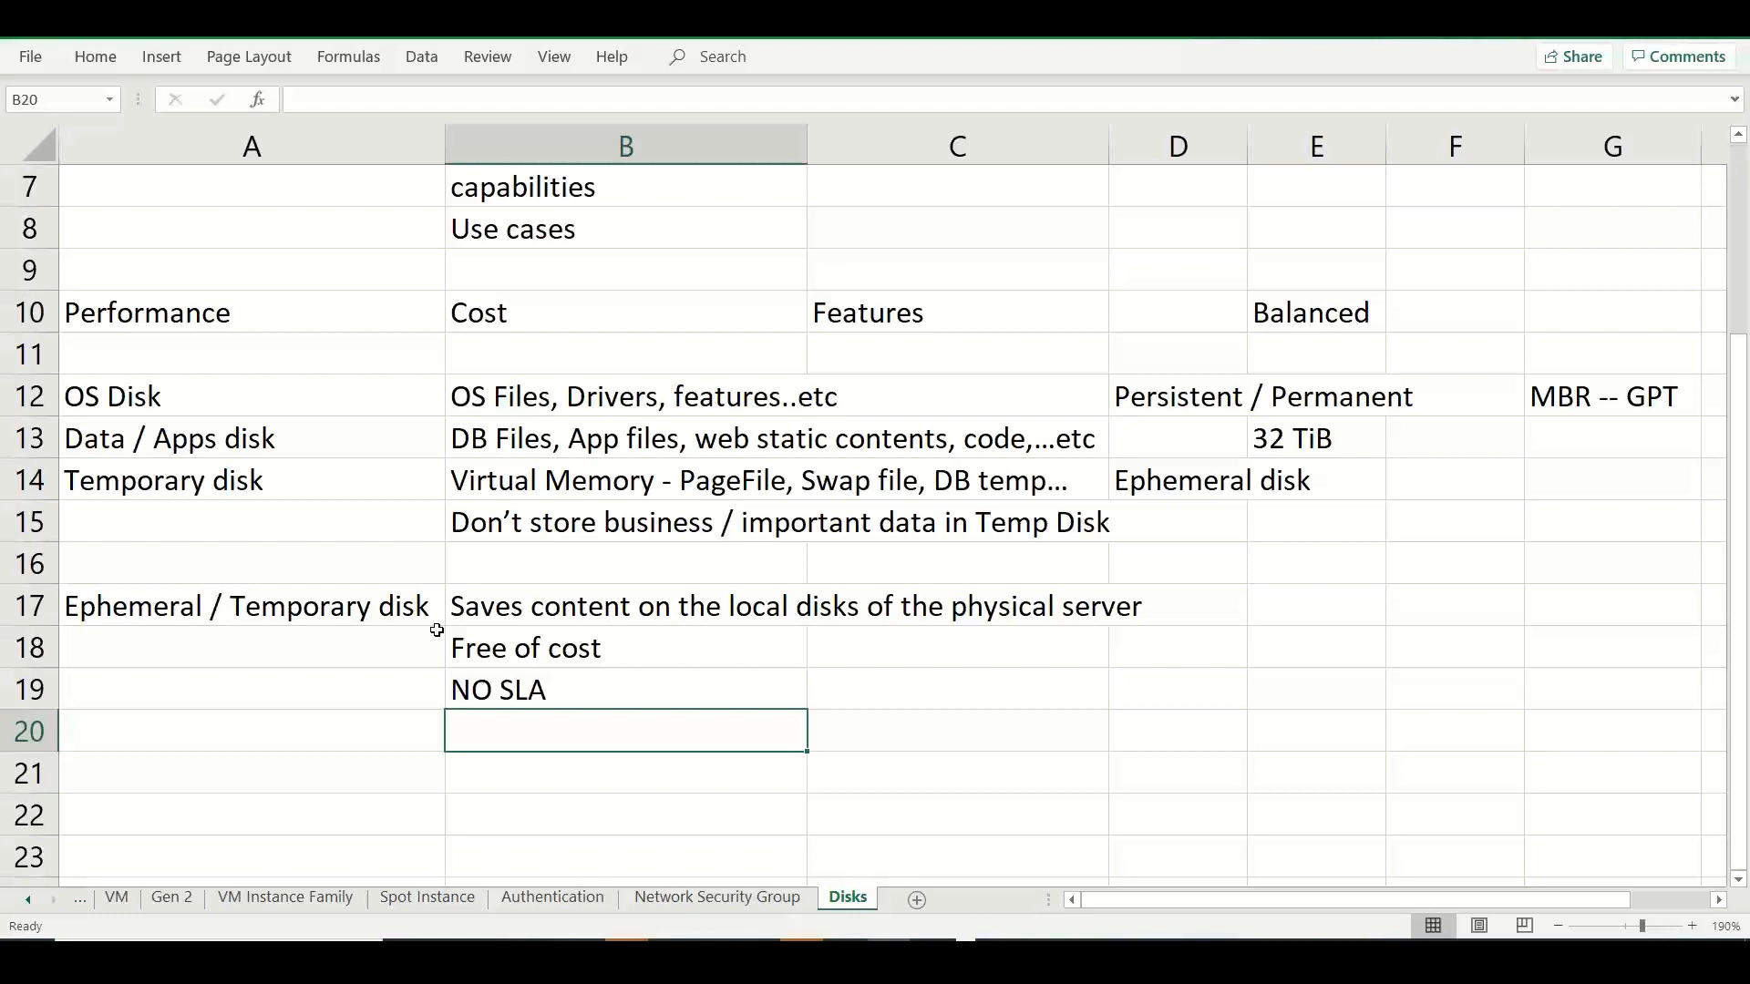
# Enter "Has got faster R/W Latency / Throughput / IOPS" in cell B20.
pyautogui.write('H')
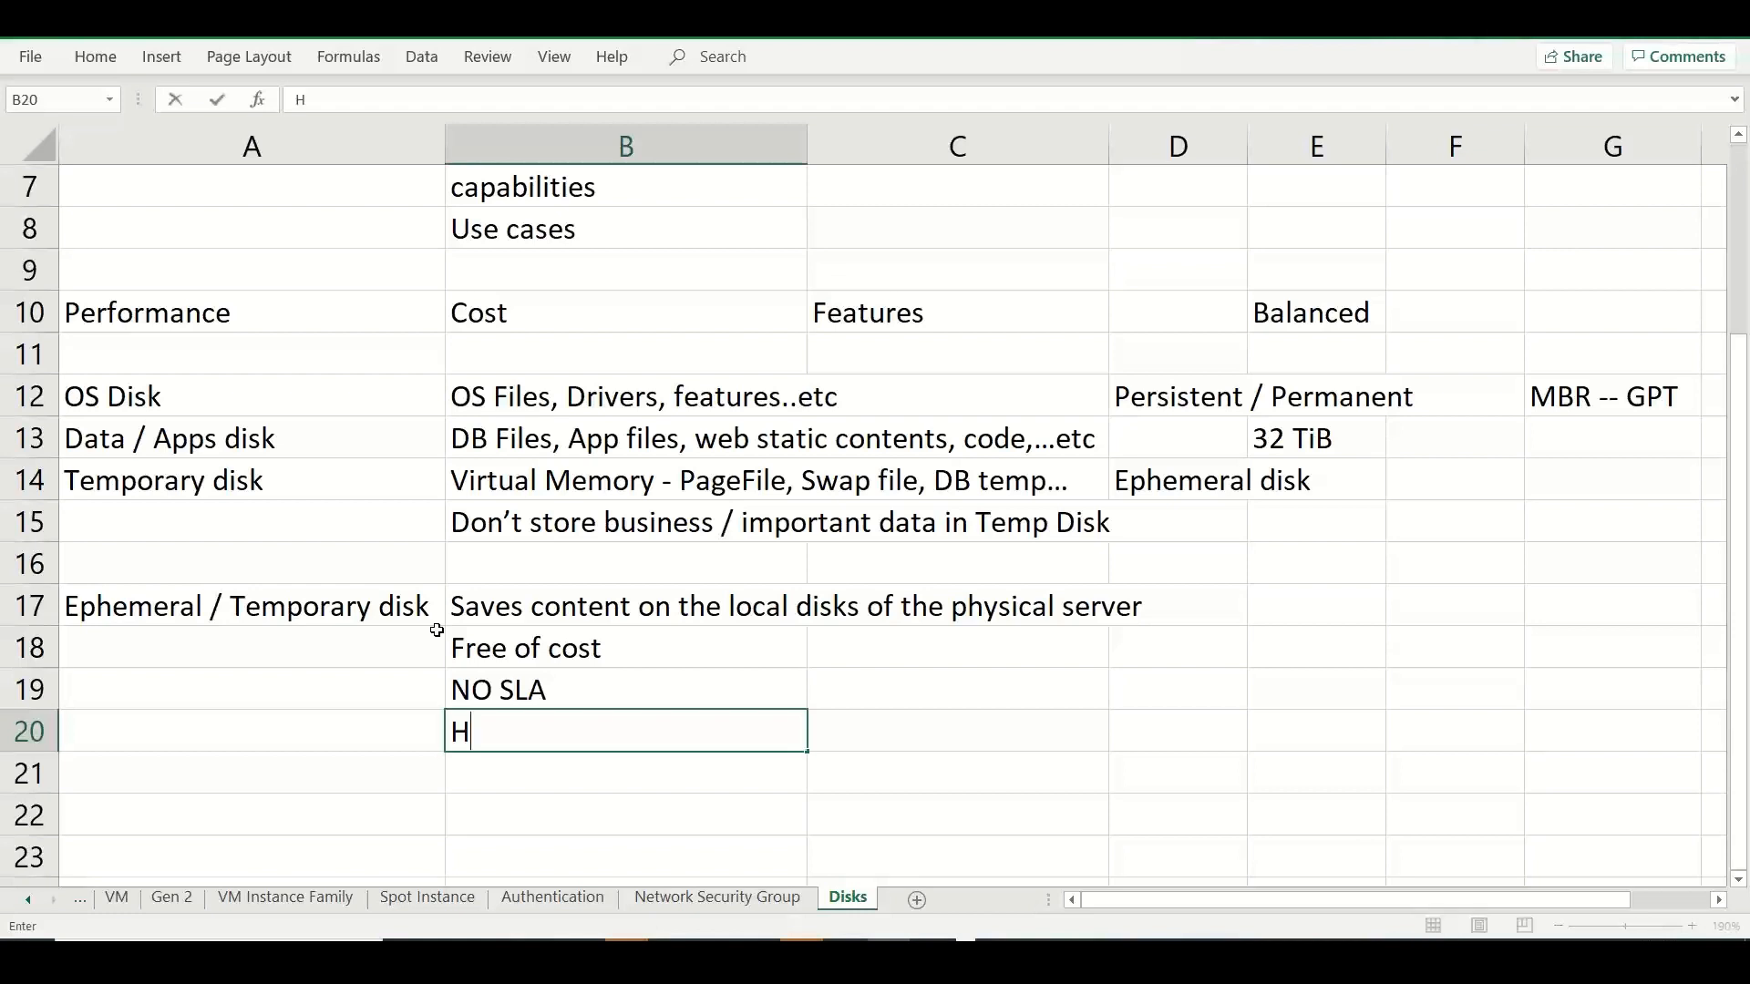
pyautogui.write('as got faster ')
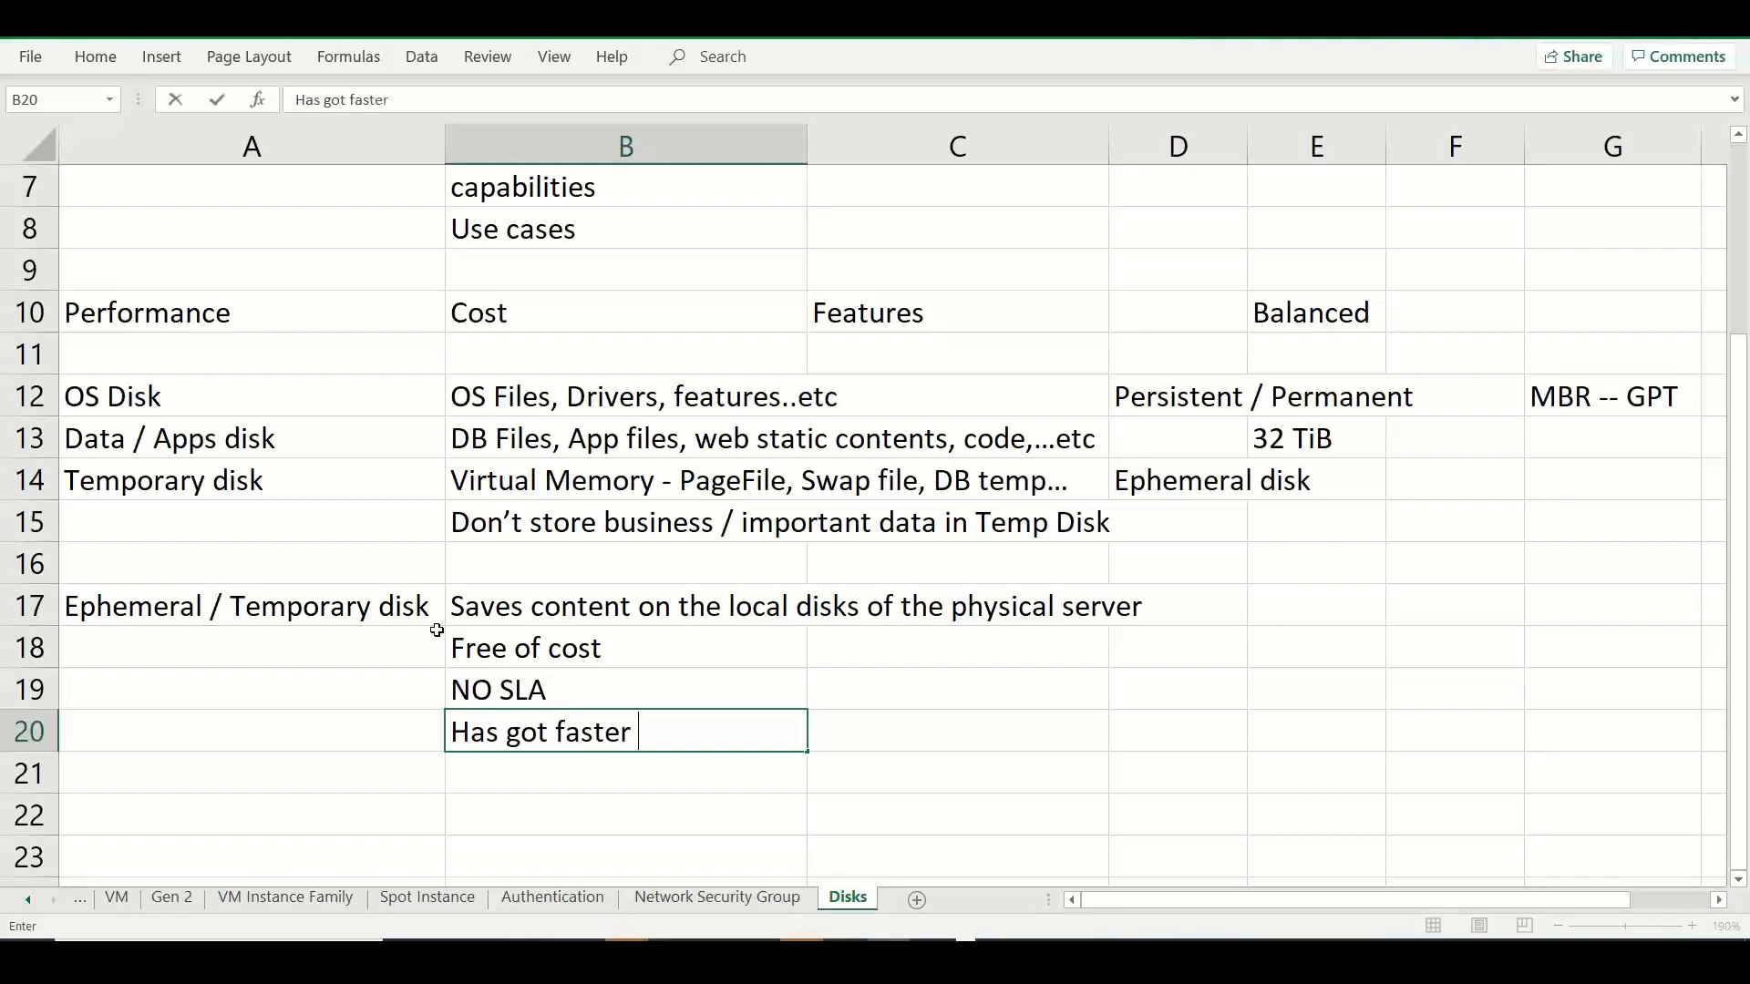
pyautogui.write('R/W Lat')
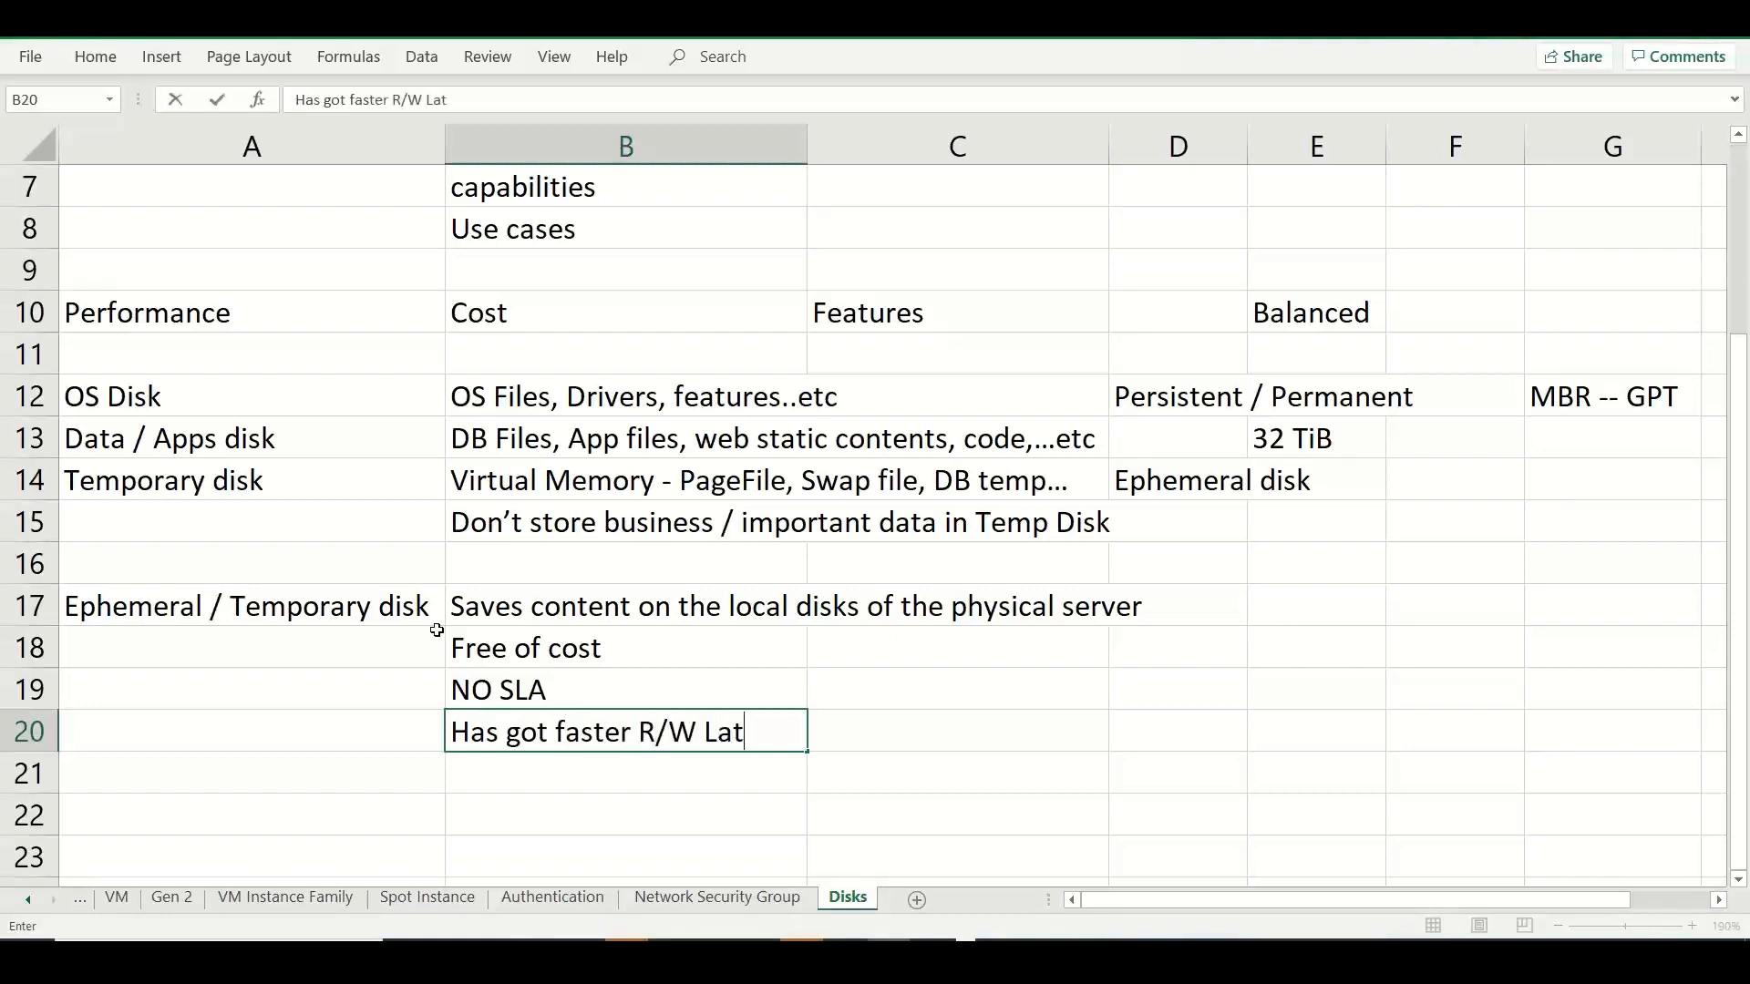
pyautogui.write('ency / Throu')
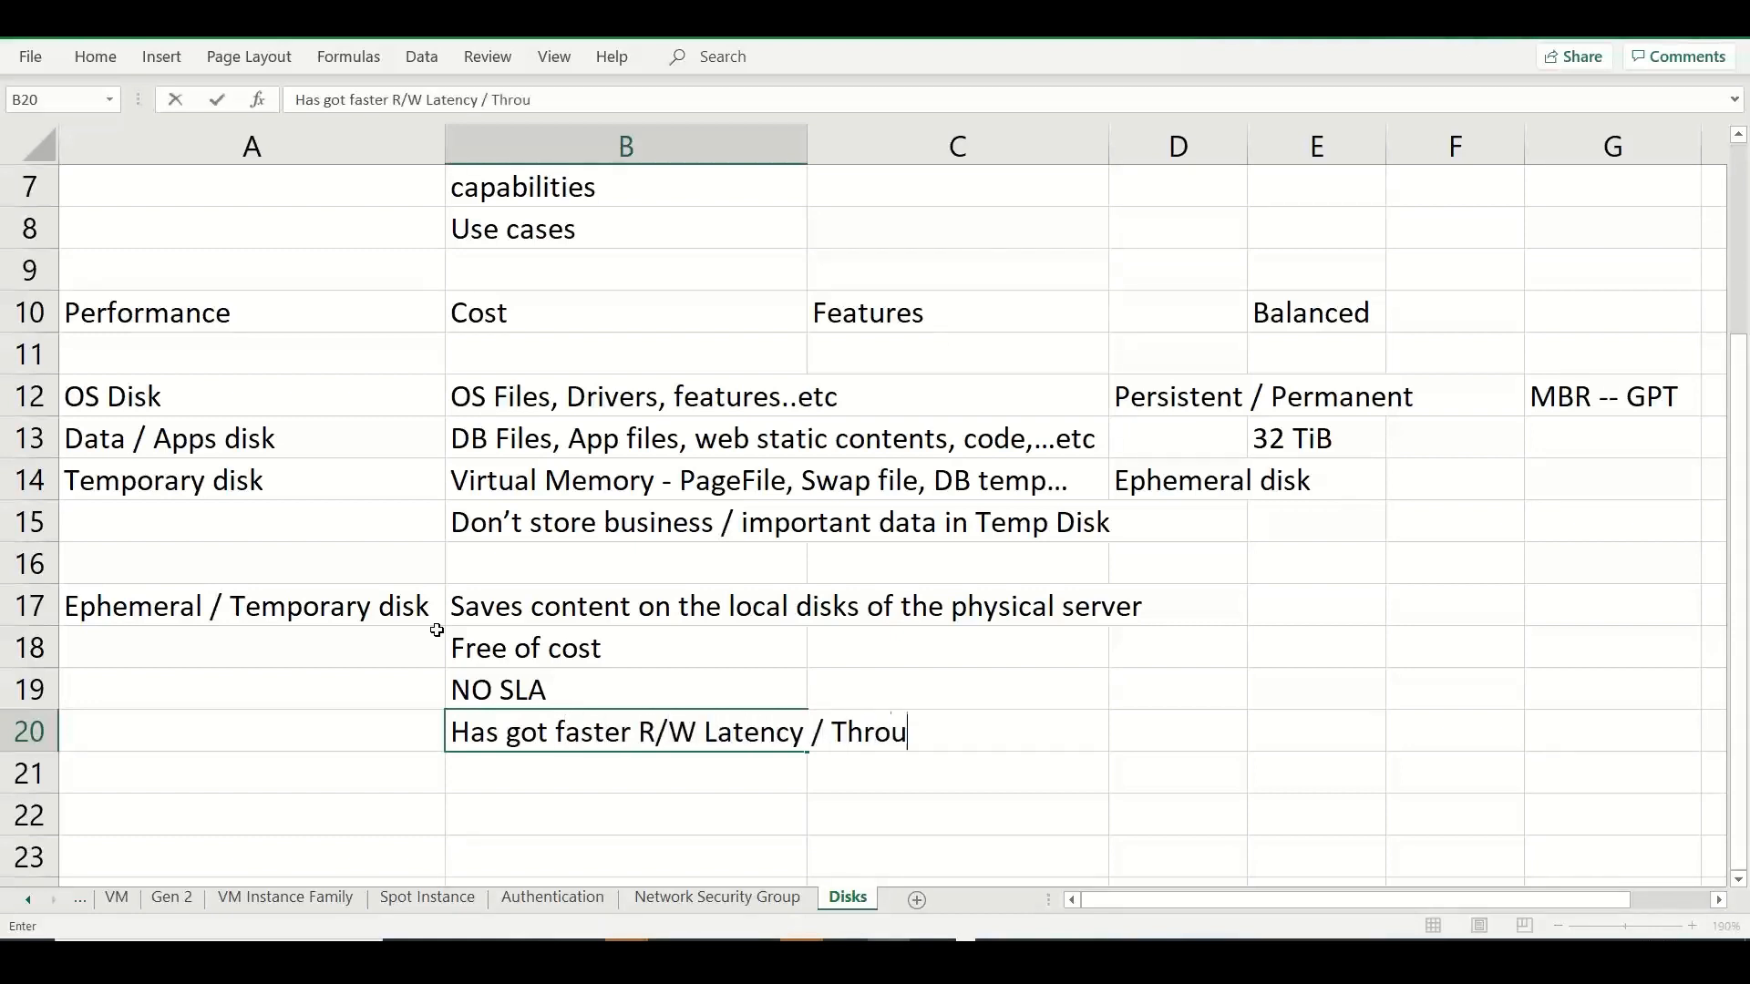
pyautogui.write('ghput / IOPS')
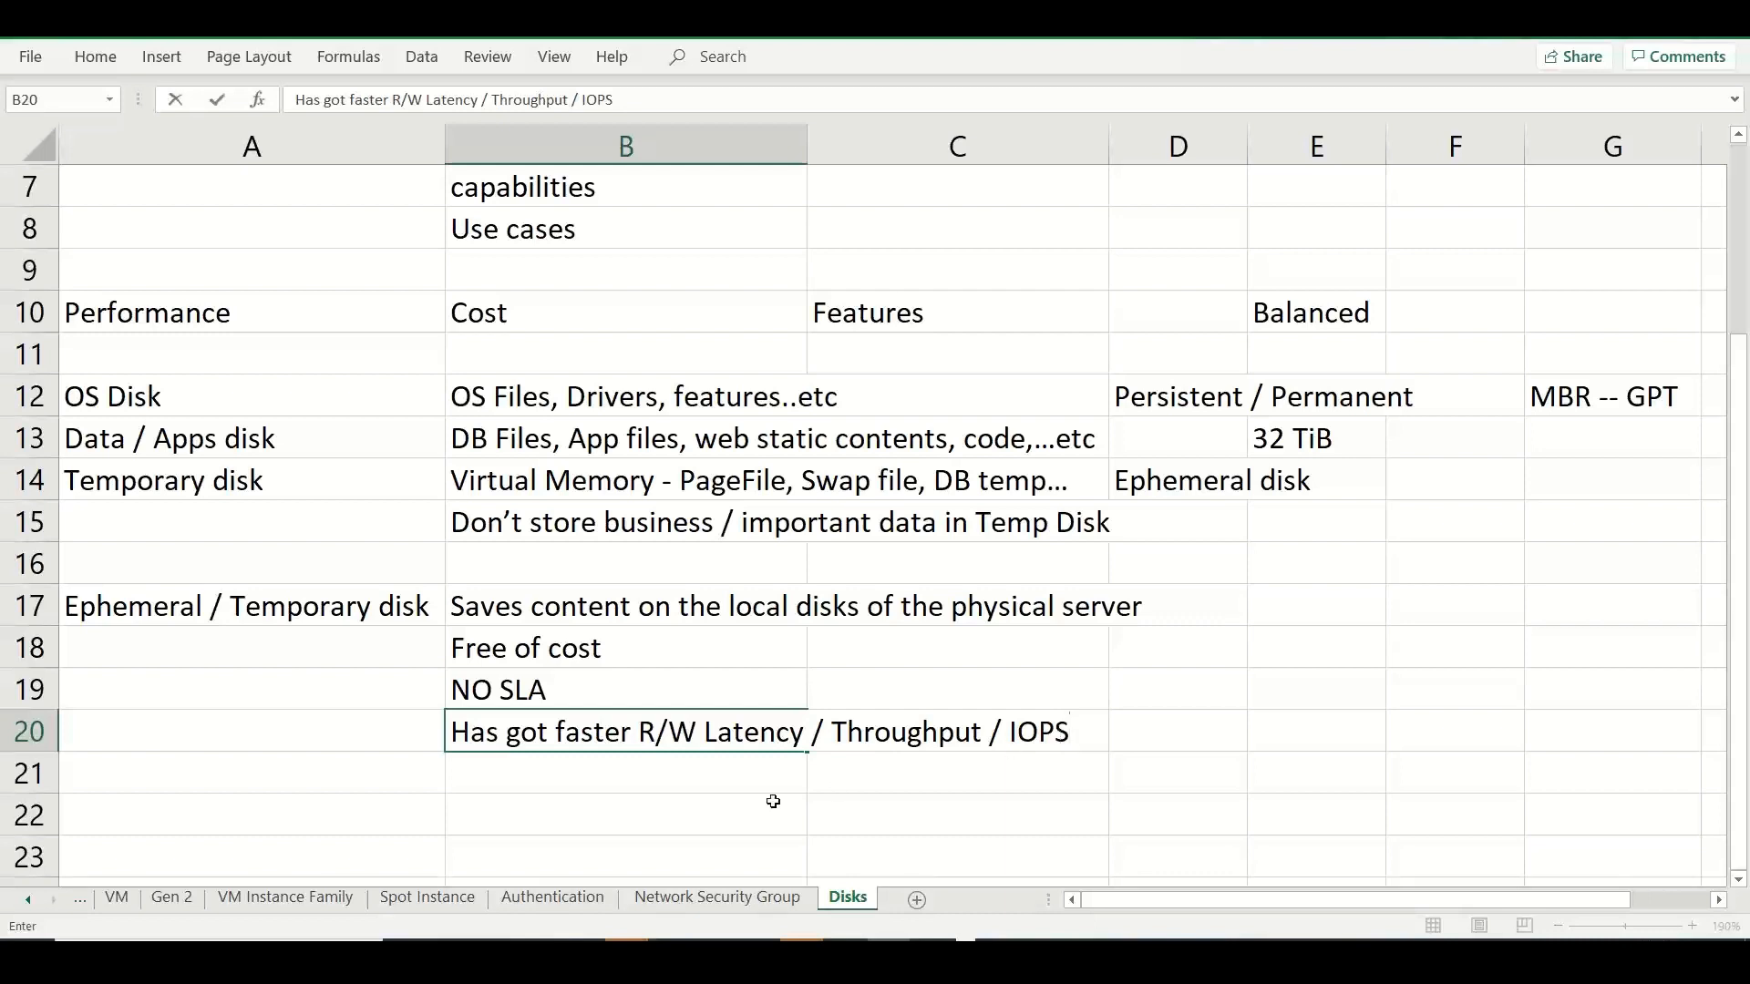
pyautogui.click(557, 781)
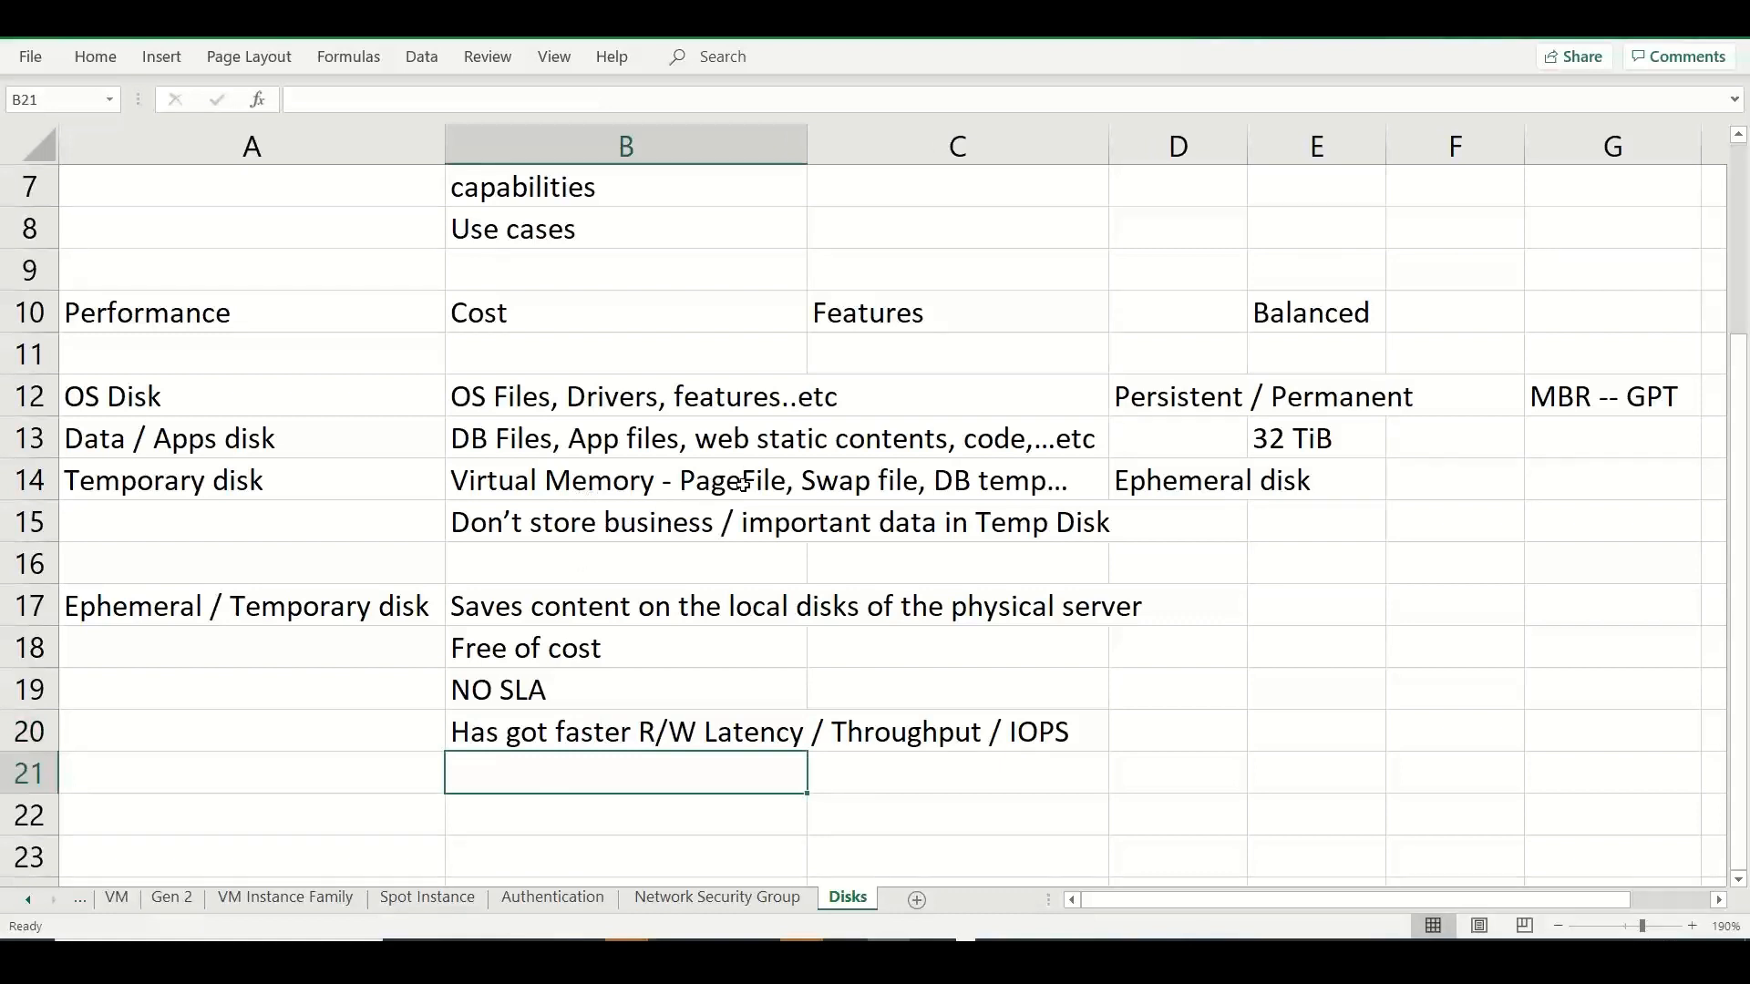
# Copy the virtual memory note from B14 into B21 under the ephemeral disk notes.
pyautogui.click(686, 481)
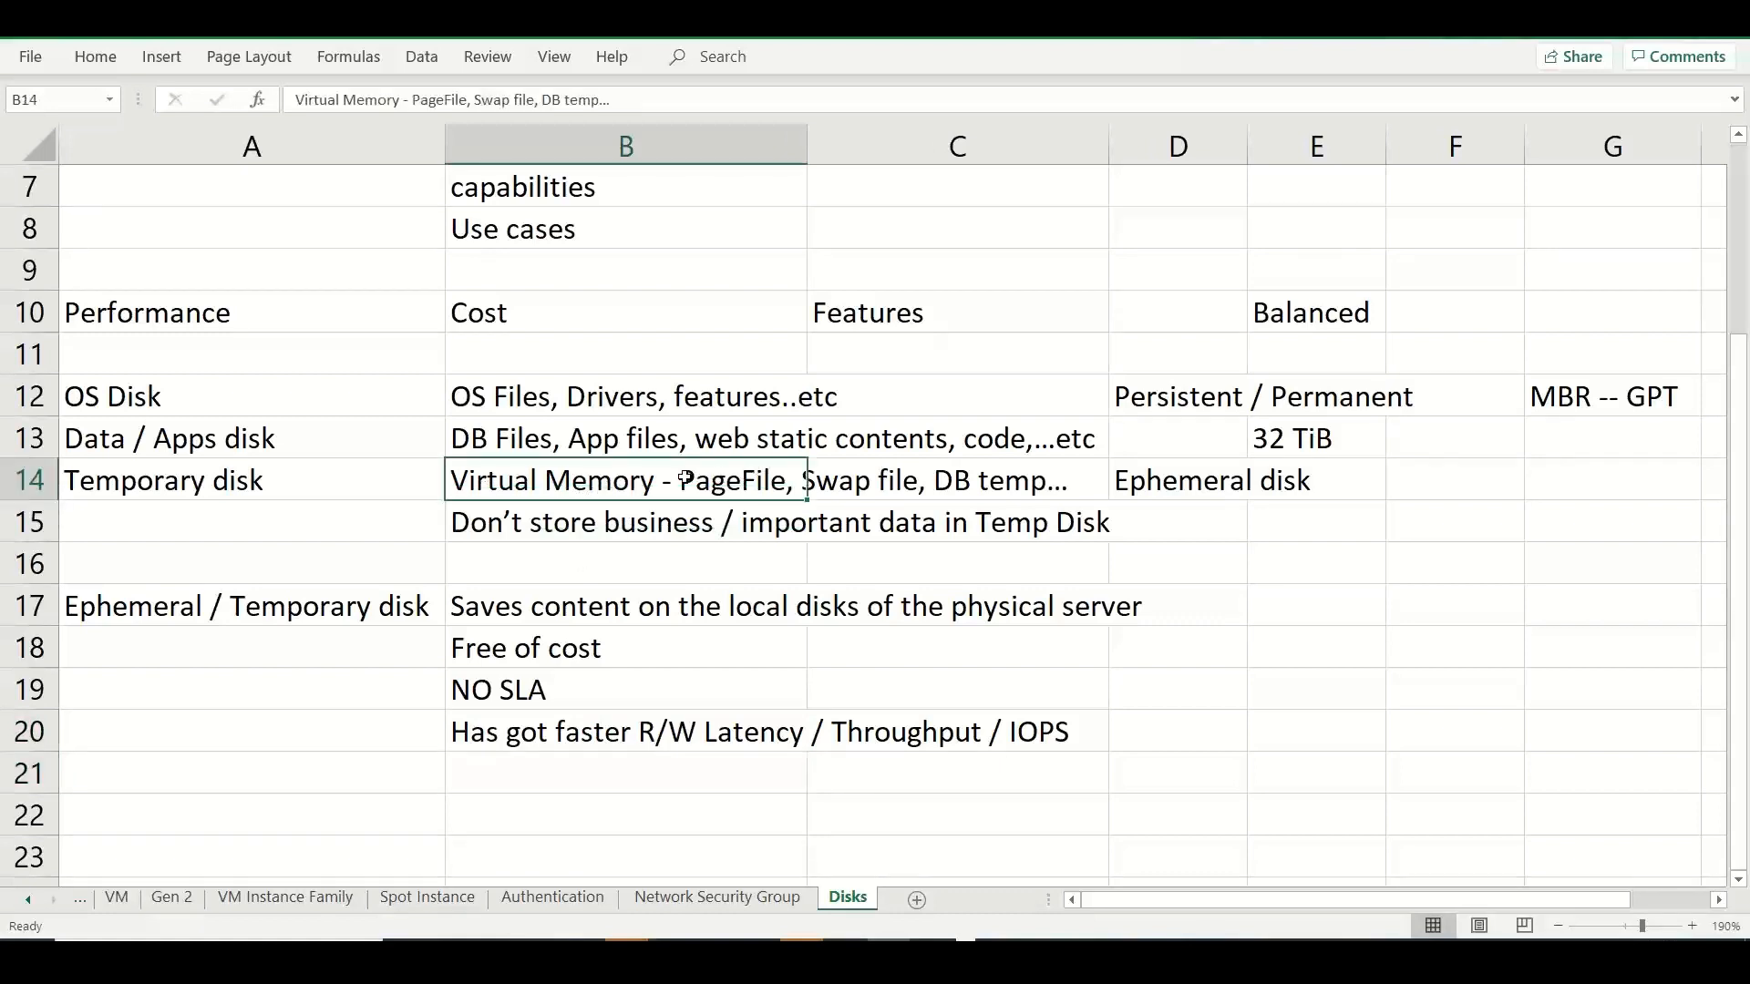
pyautogui.hotkey('ctrl', 'c')
pyautogui.click(524, 770)
pyautogui.hotkey('ctrl', 'v')
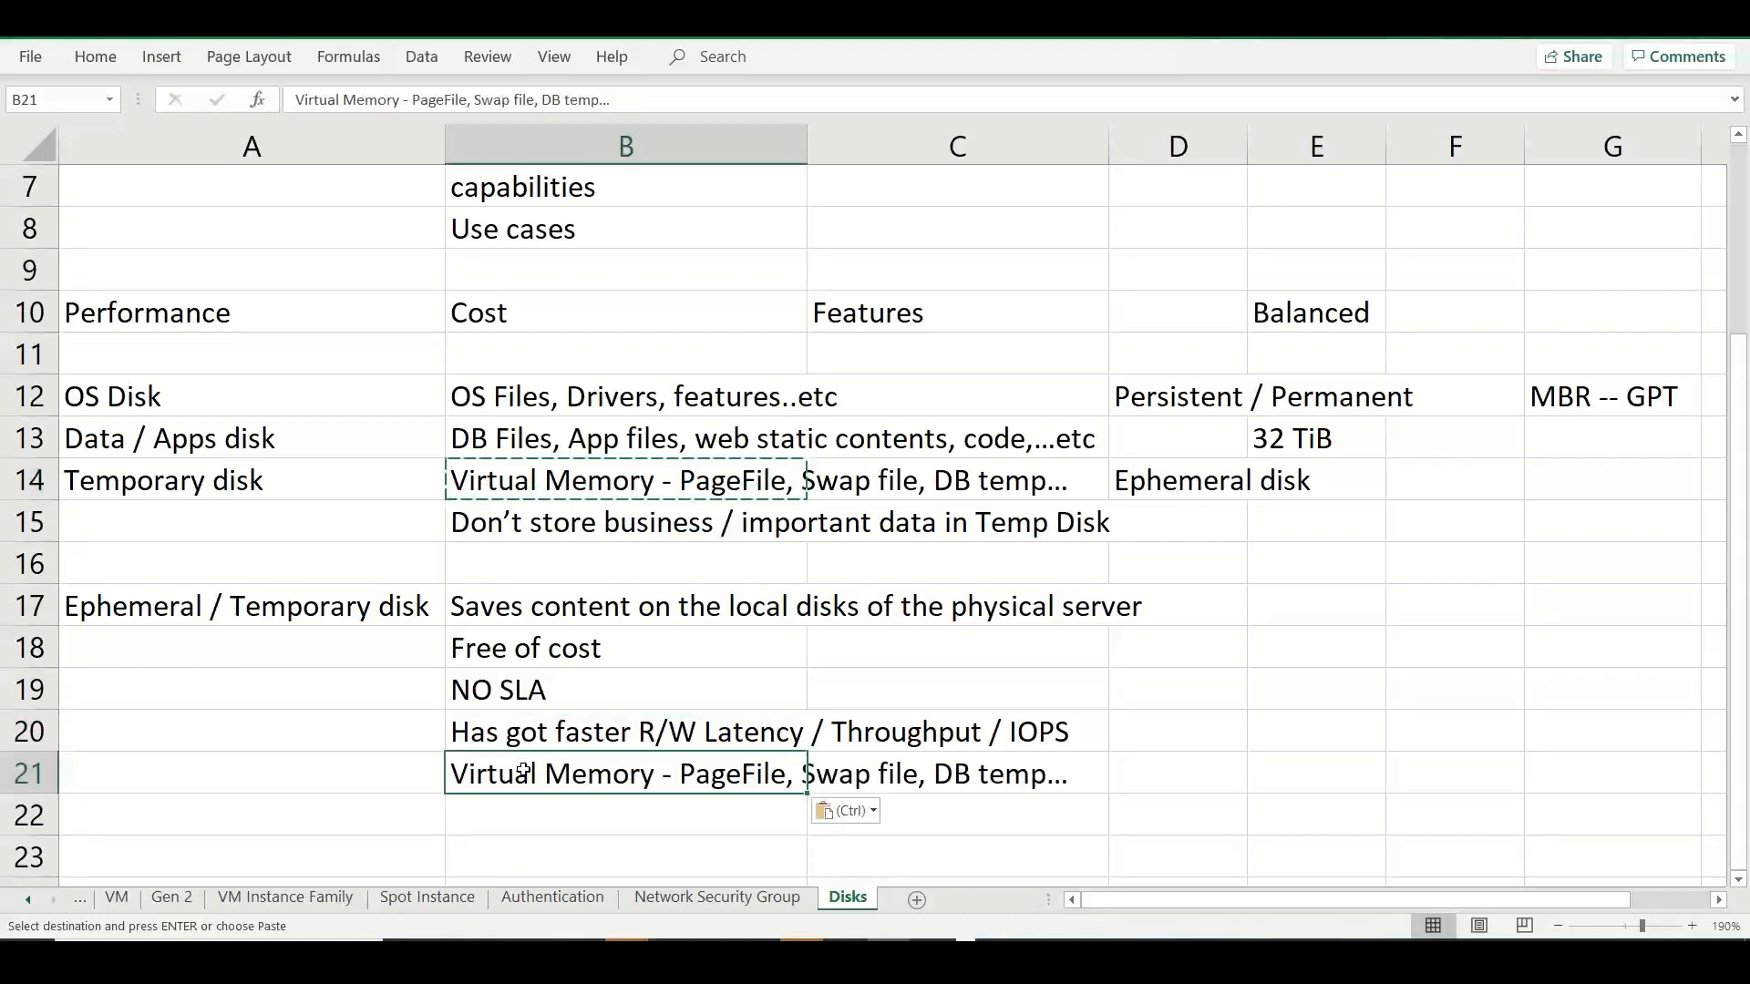
# Enter "temporary contents, sw installables, images.." in D21 beside the copied virtual memory note.
pyautogui.click(1165, 777)
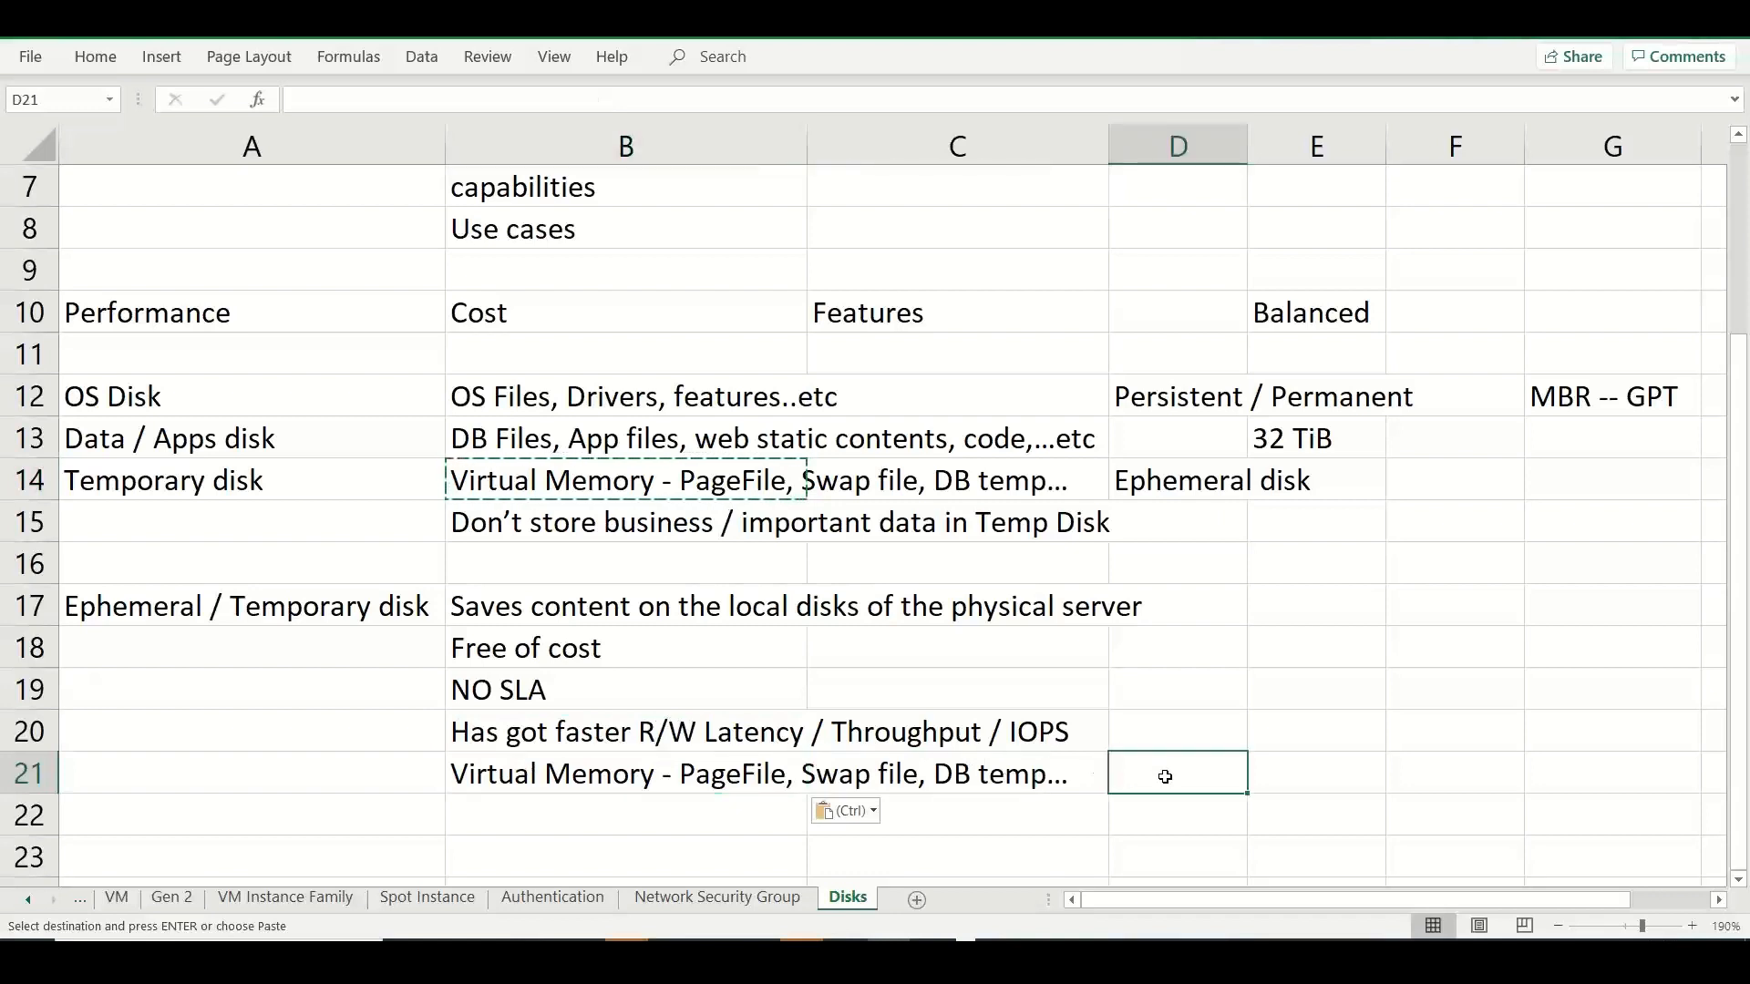
pyautogui.write('temporary content')
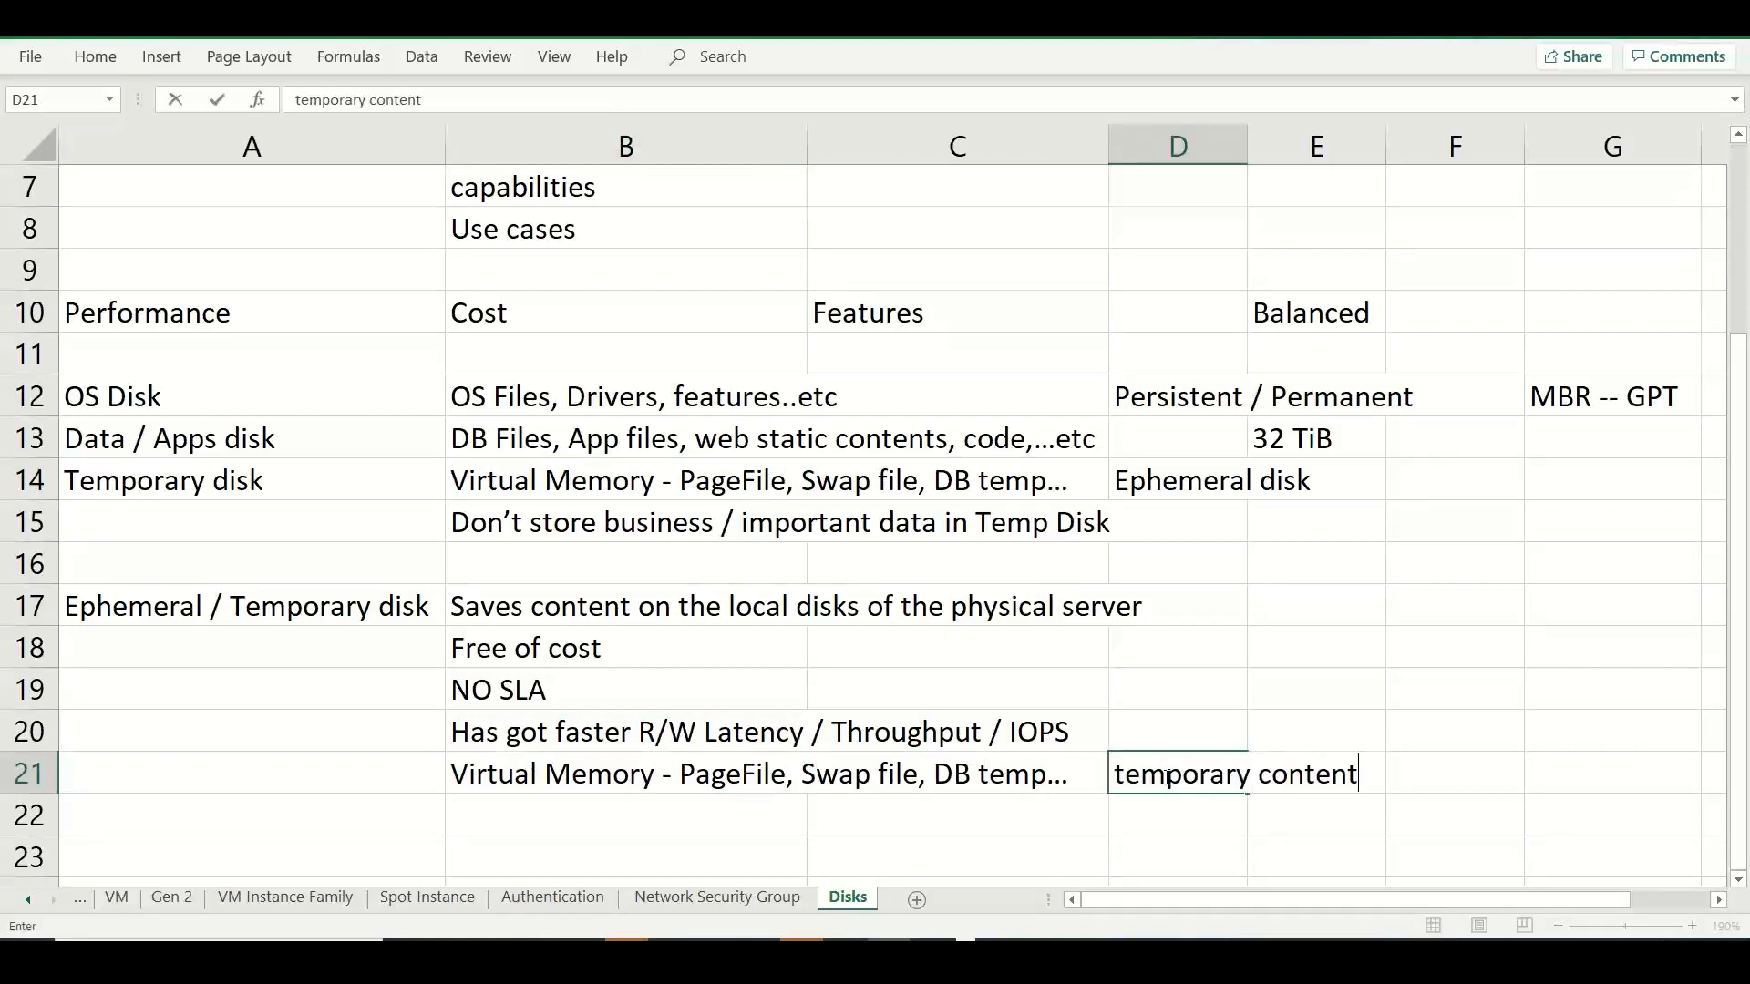
pyautogui.write('s, sw files')
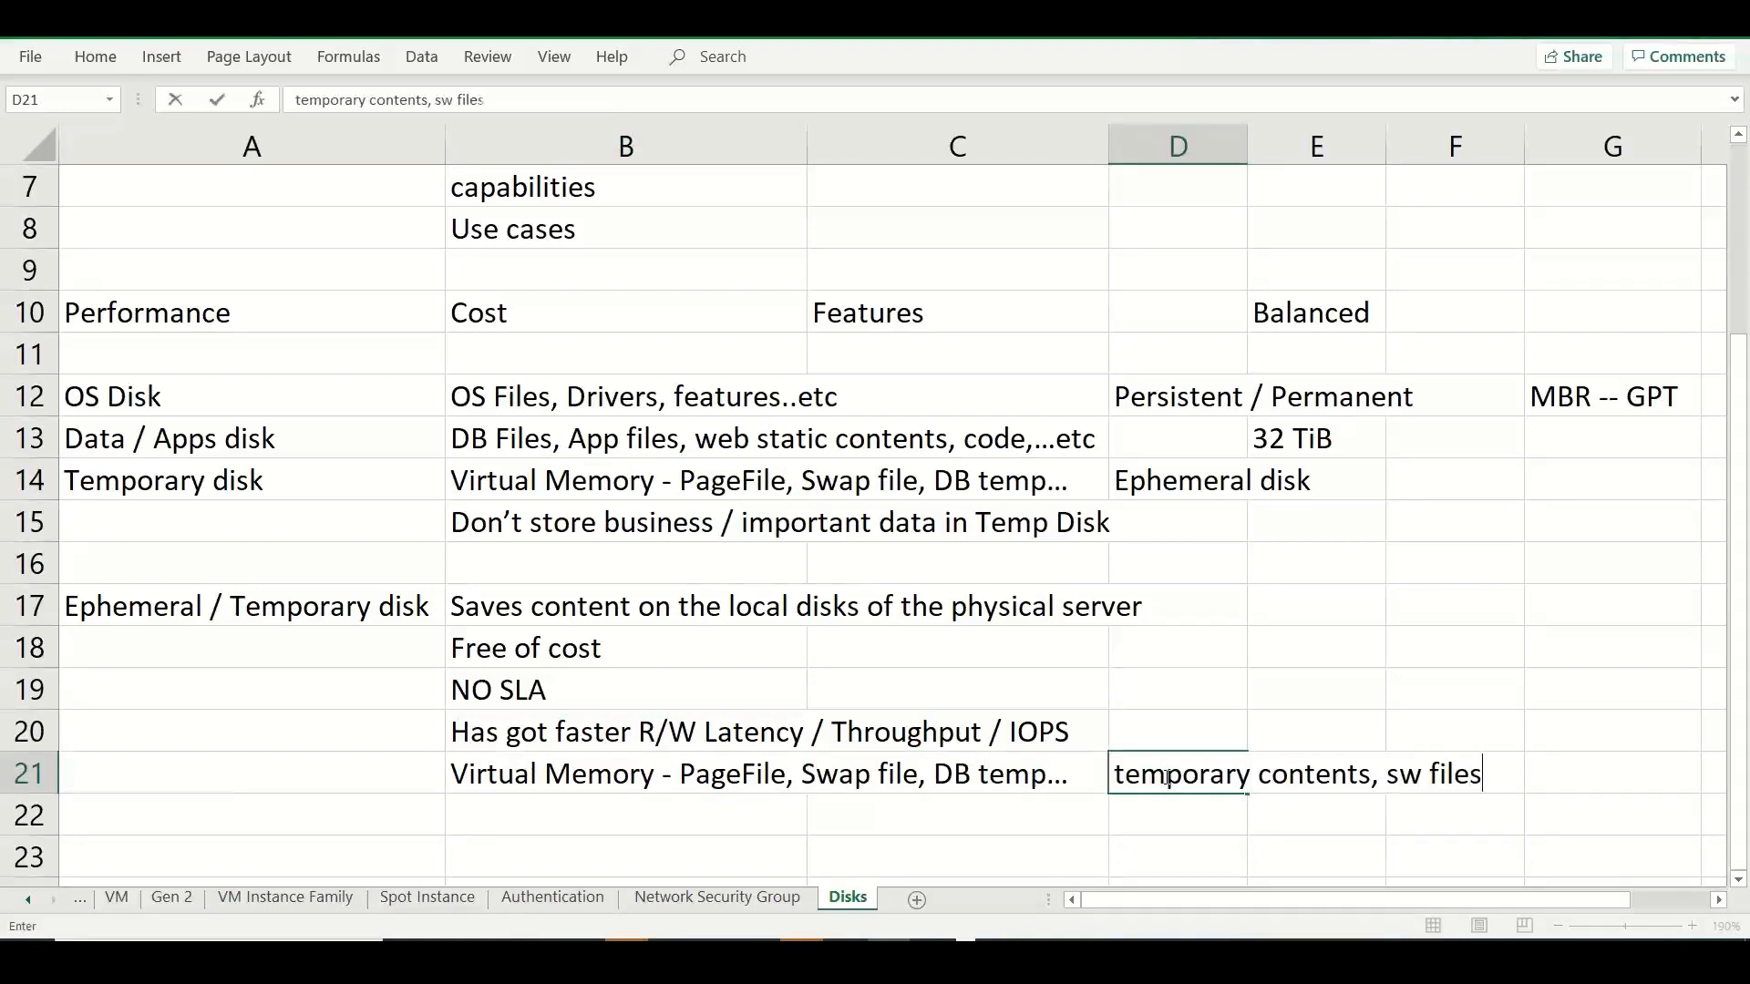
pyautogui.write(',')
pyautogui.press('BackSpace')
pyautogui.press('BackSpace')
pyautogui.press('BackSpace')
pyautogui.press('BackSpace')
pyautogui.press('BackSpace')
pyautogui.press('BackSpace')
pyautogui.press('BackSpace')
pyautogui.write('installables')
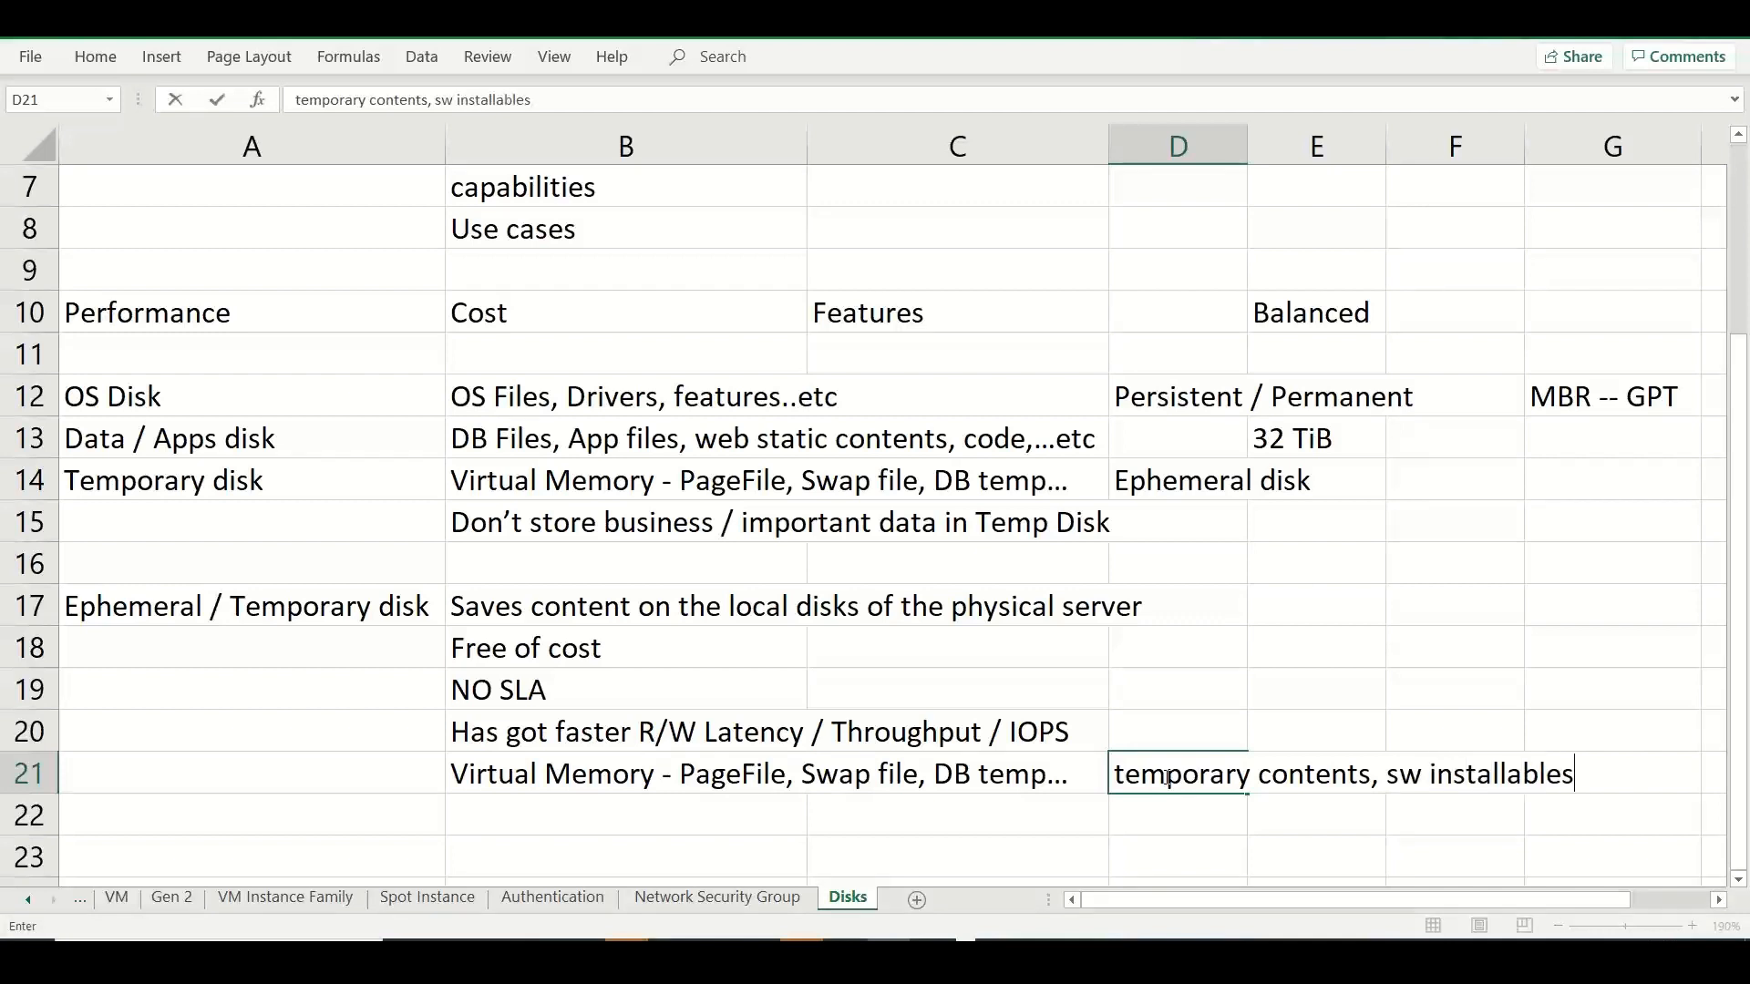
pyautogui.write(', i mage,')
pyautogui.press('BackSpace')
pyautogui.write('s.')
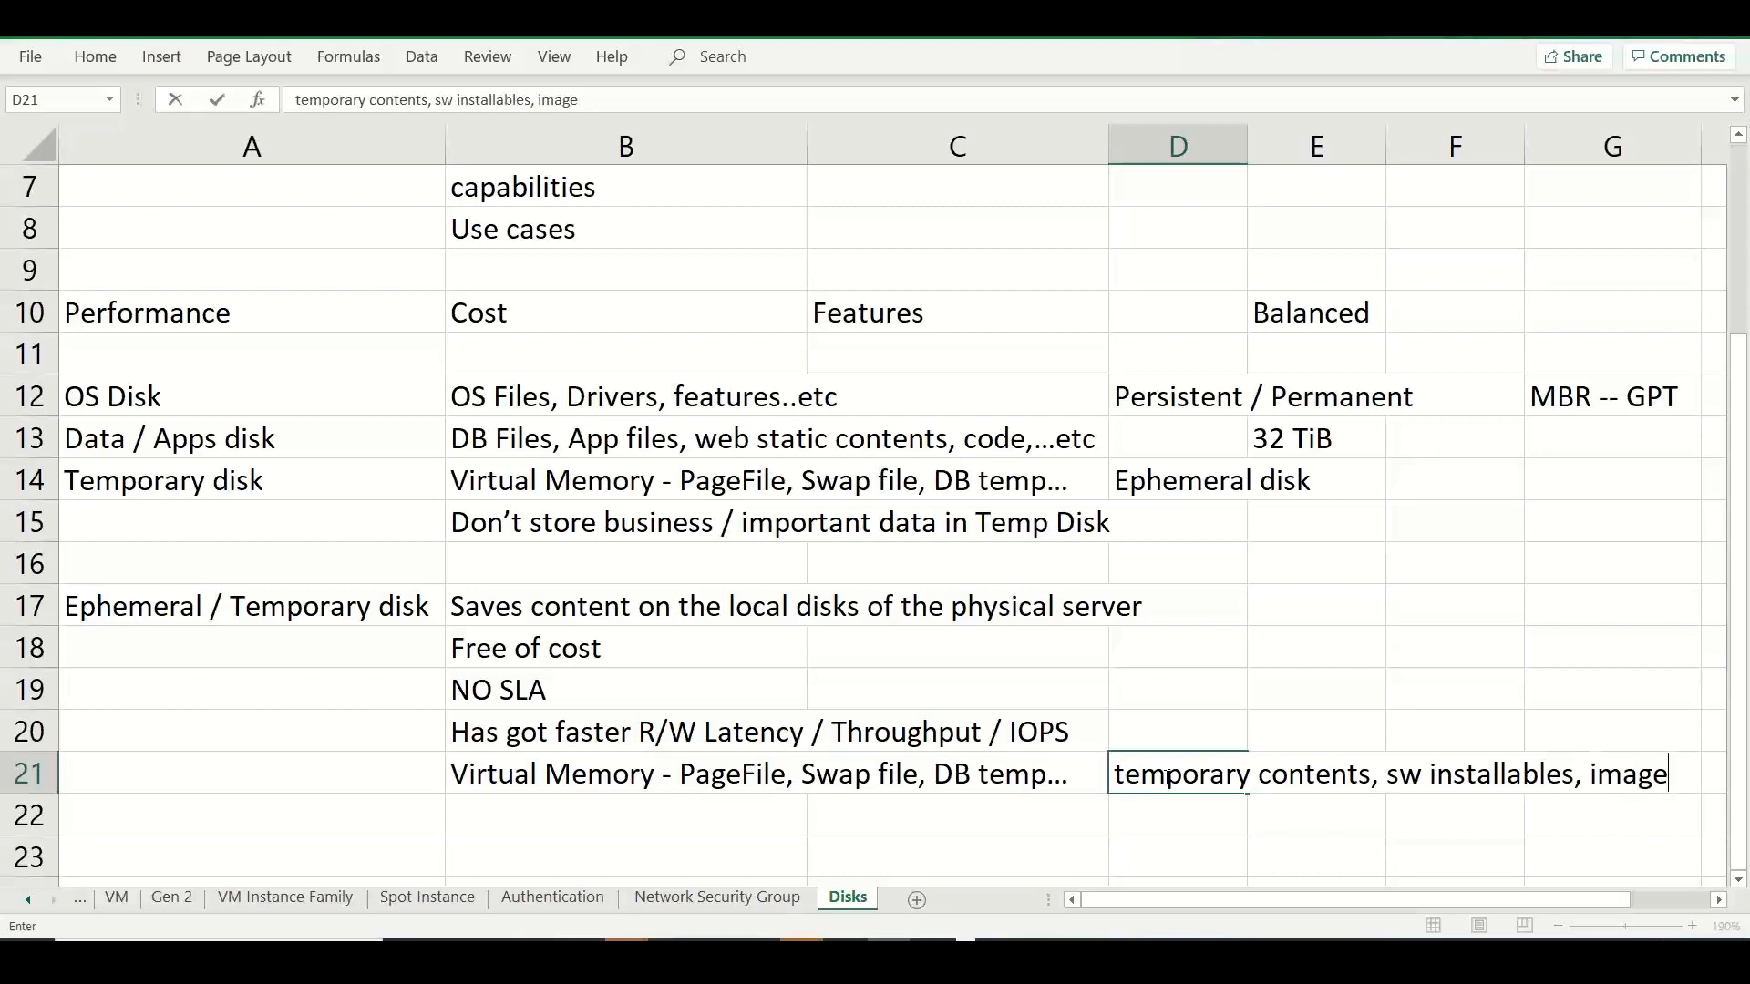
pyautogui.write('.')
# Enter "Risk - during maintenance - like moving VM to another physical server.." in cell B22.
pyautogui.click(658, 817)
pyautogui.write('Riks -')
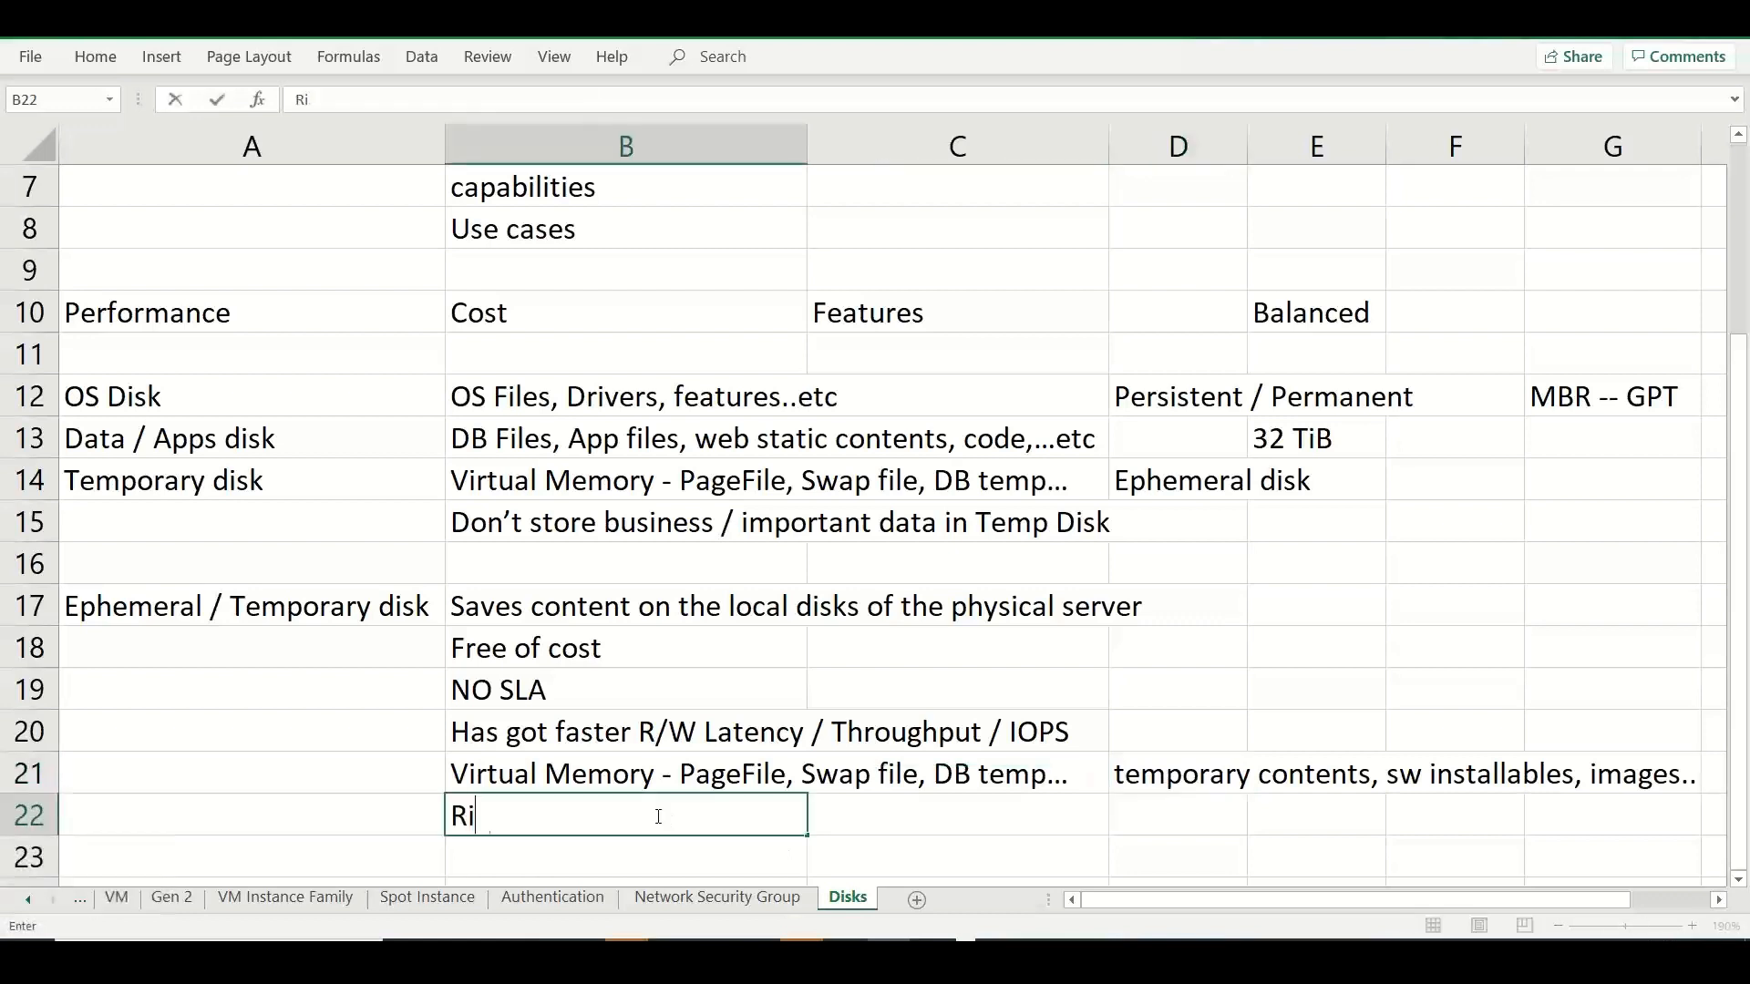
pyautogui.press('BackSpace')
pyautogui.press('BackSpace')
pyautogui.press('BackSpace')
pyautogui.press('BackSpace')
pyautogui.write('sk - during man')
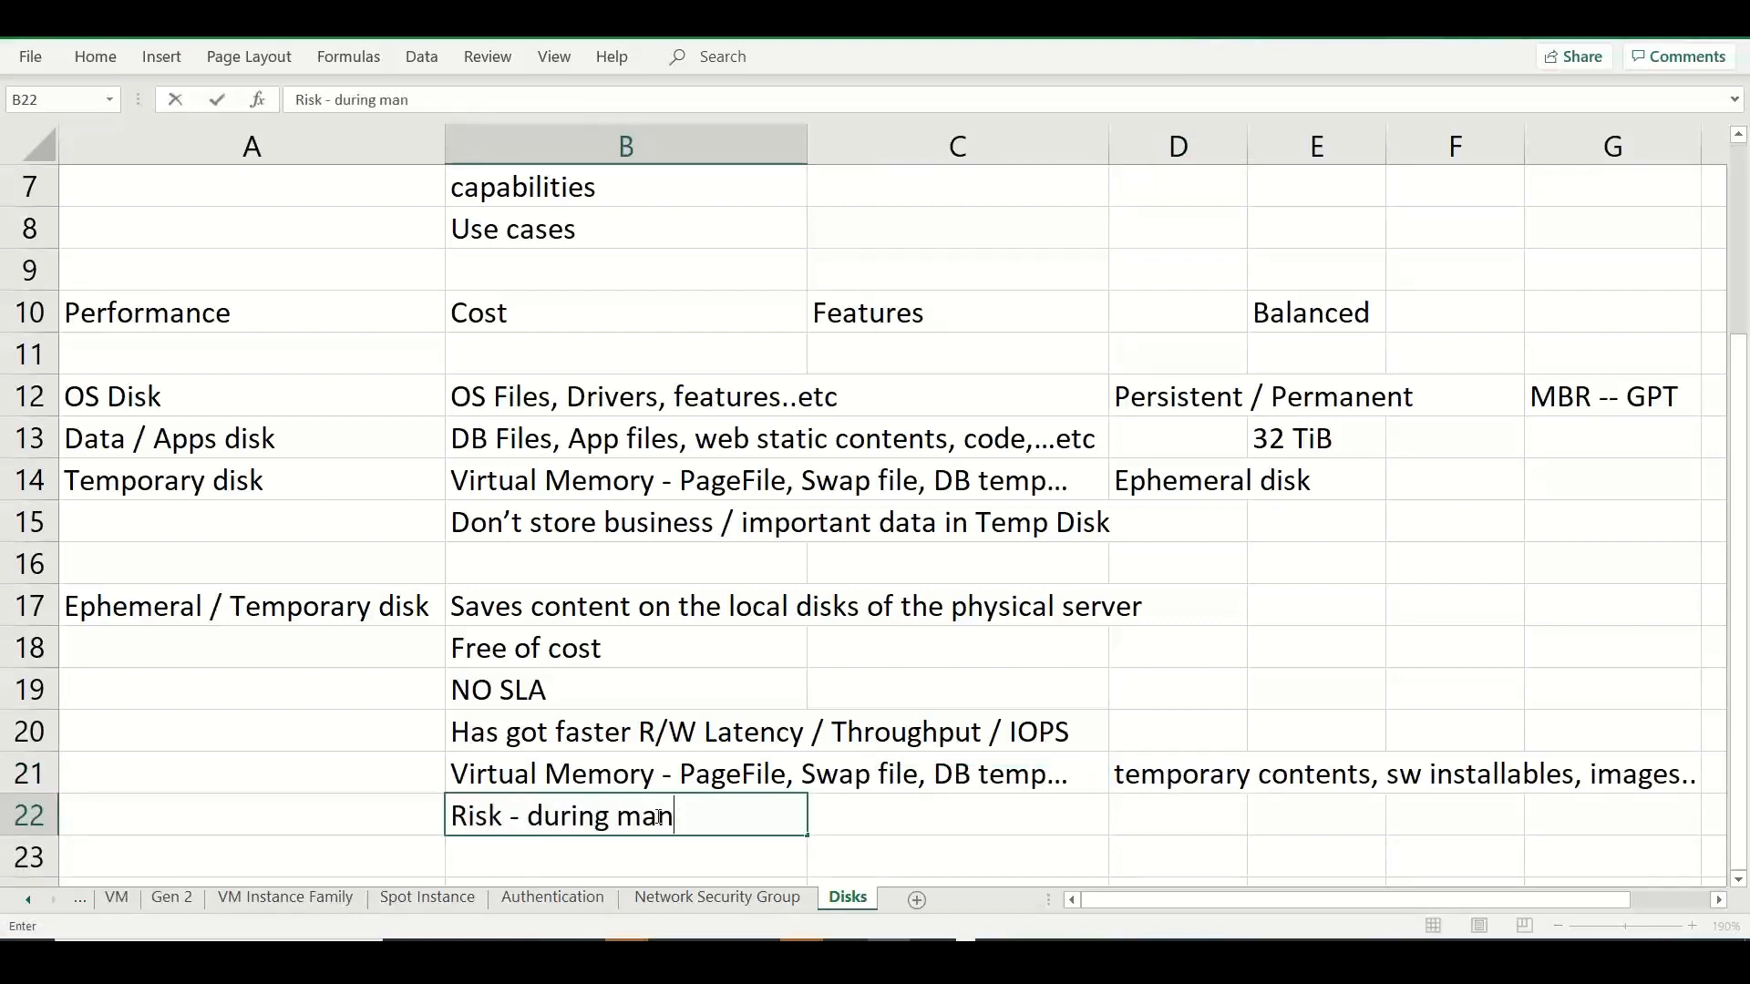
pyautogui.press('BackSpace')
pyautogui.write('intenance ')
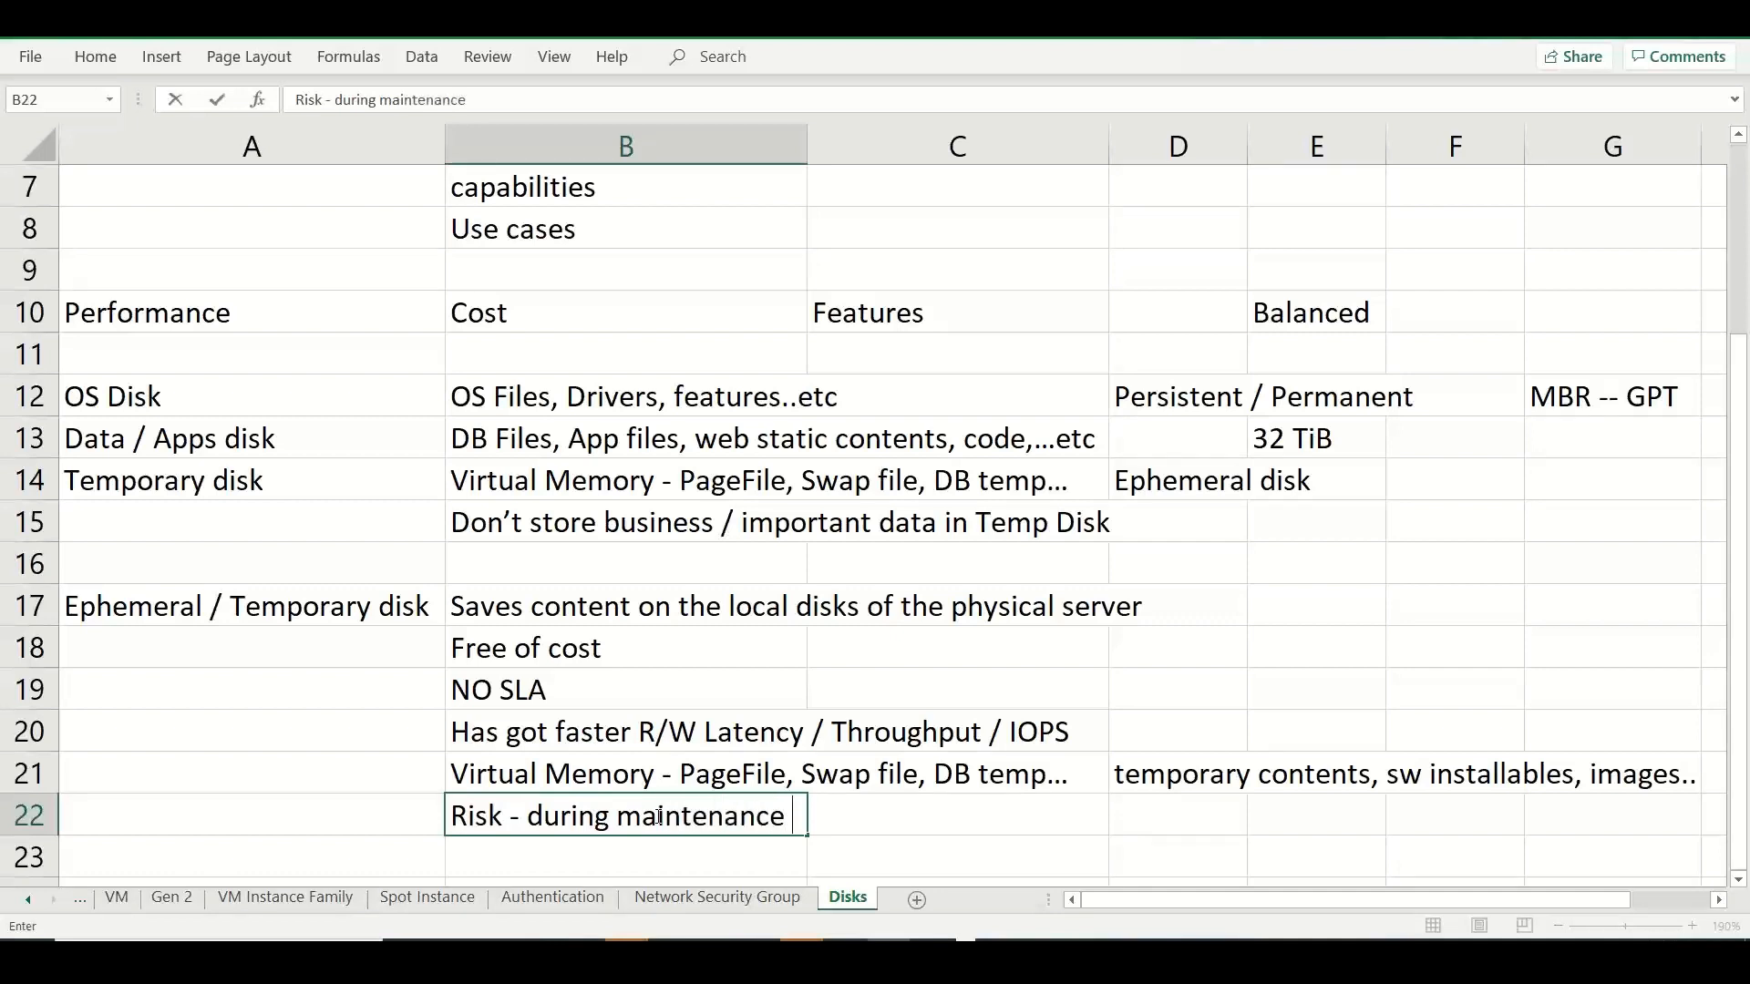
pyautogui.write('- like moving V')
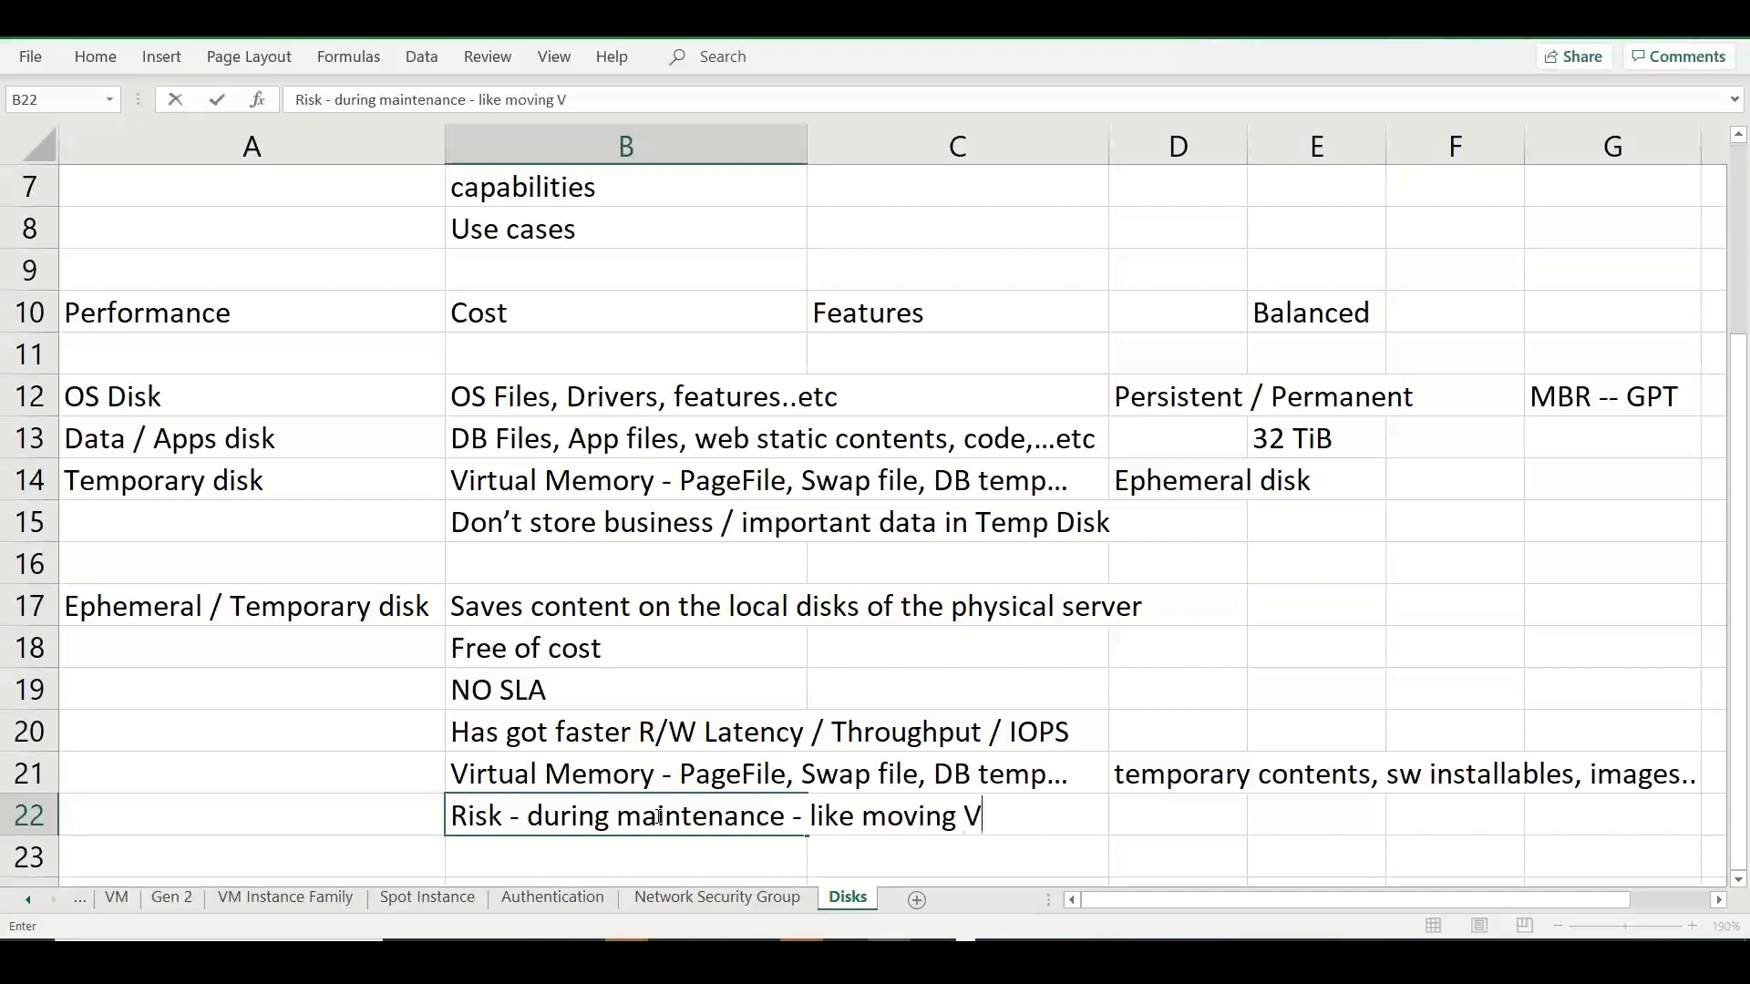
pyautogui.write('M to another physical')
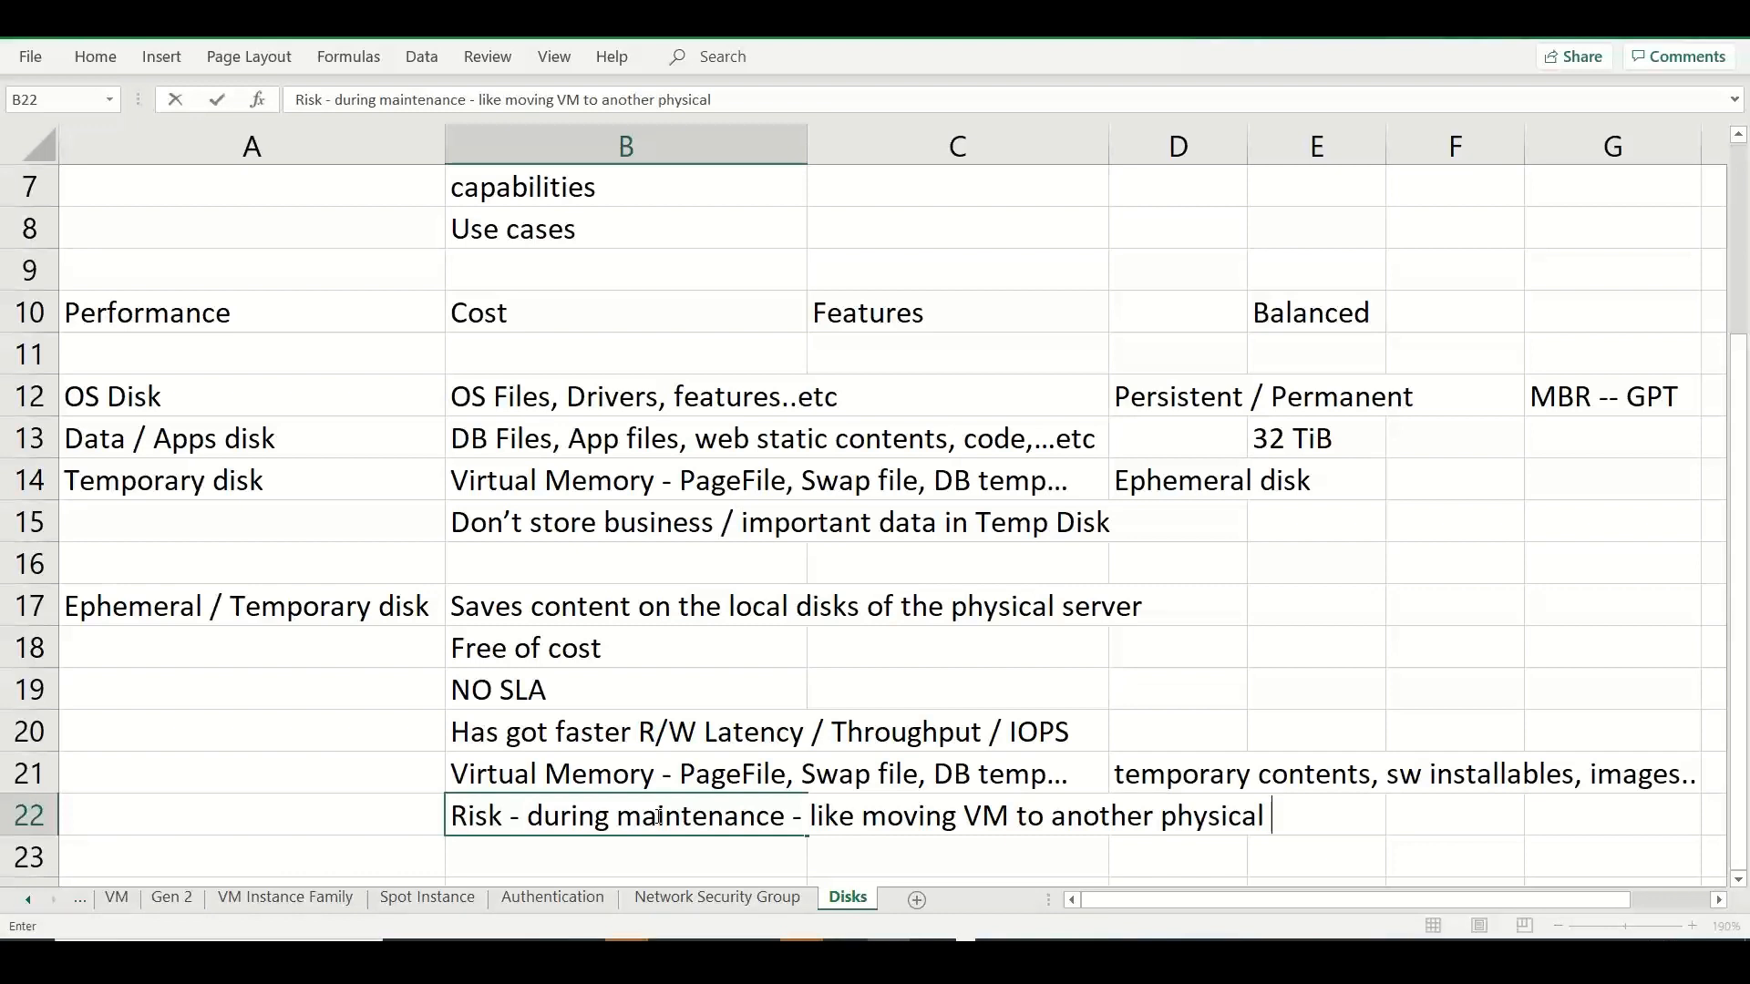
pyautogui.write('server..')
# Enter "Stateless workloads" in cell B23 as the last ephemeral disk note.
pyautogui.click(537, 858)
pyautogui.write('Stat')
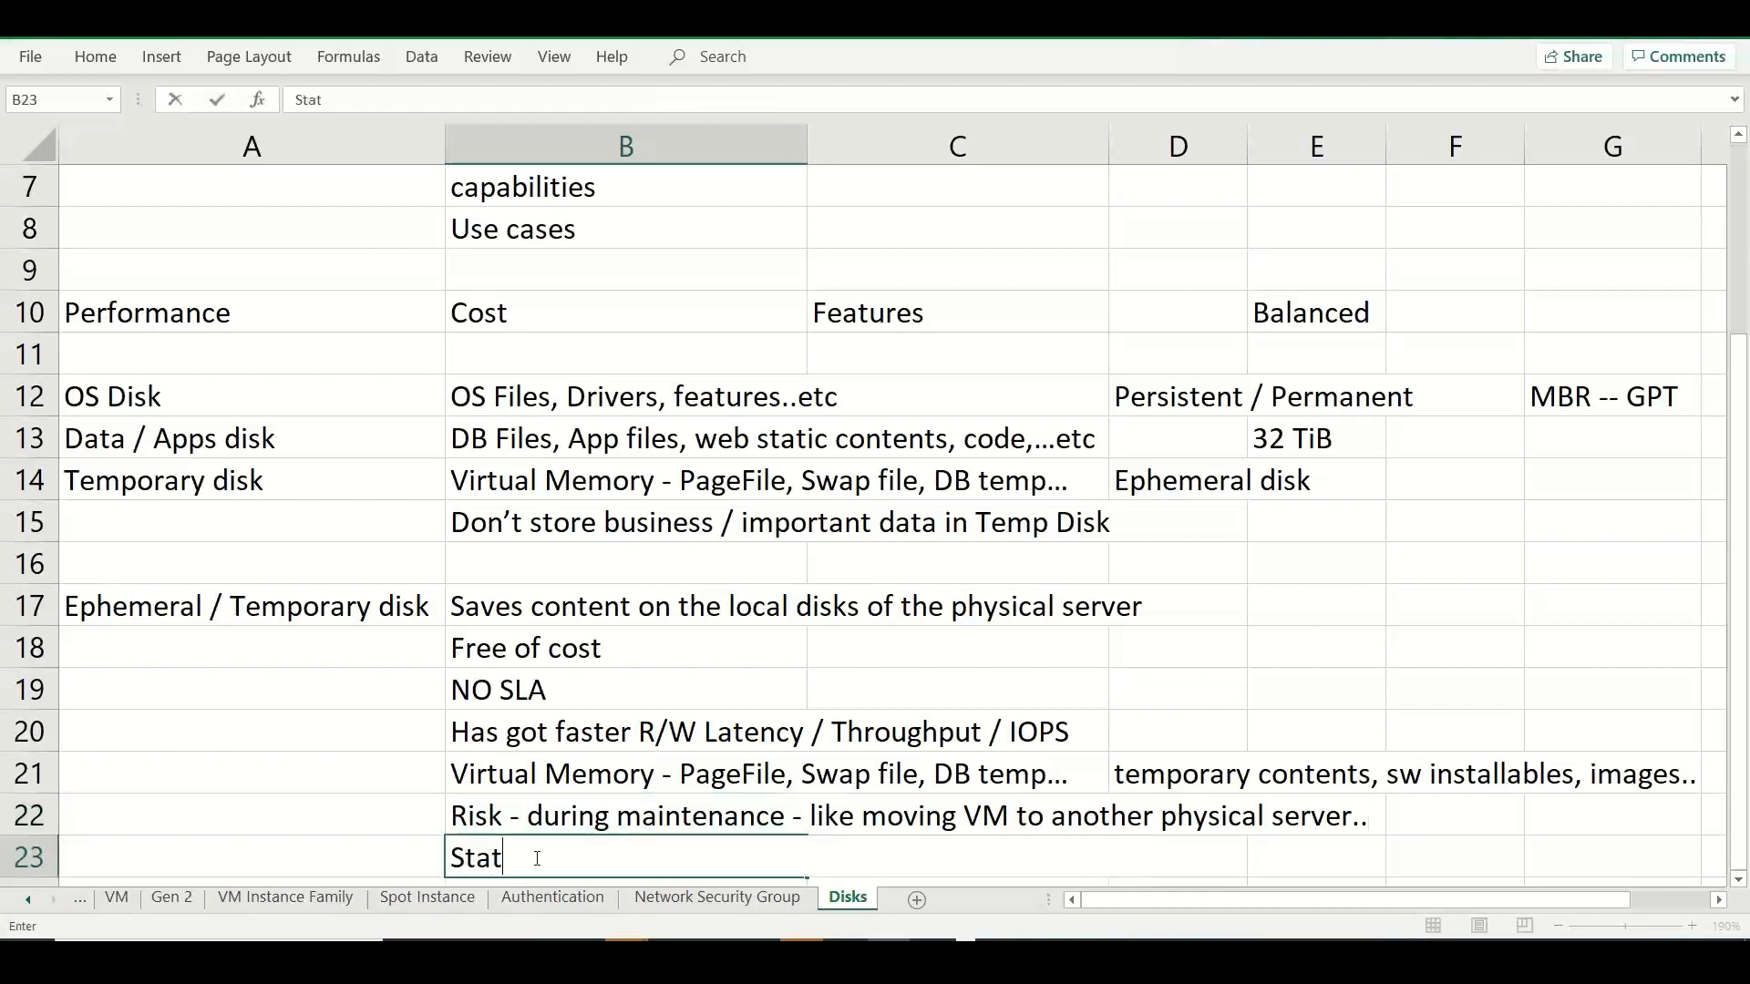
pyautogui.write('eless workload')
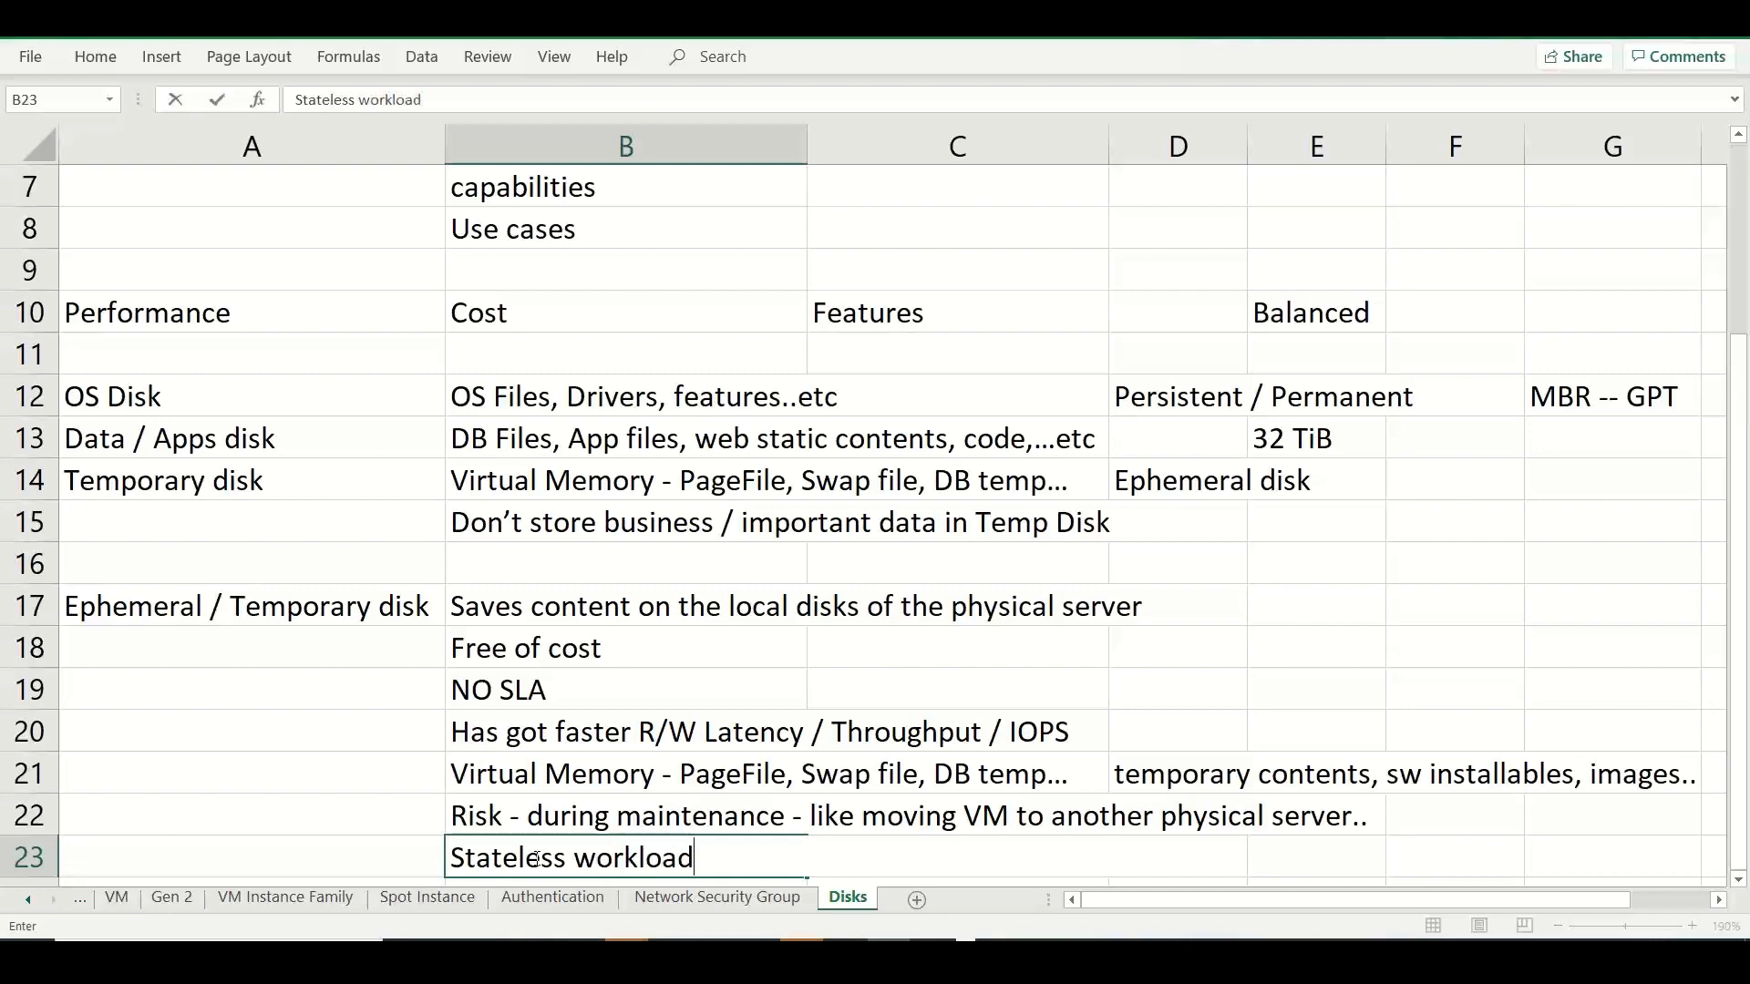
pyautogui.write('s')
pyautogui.press('Return')
pyautogui.press('Return')
pyautogui.press('Return')
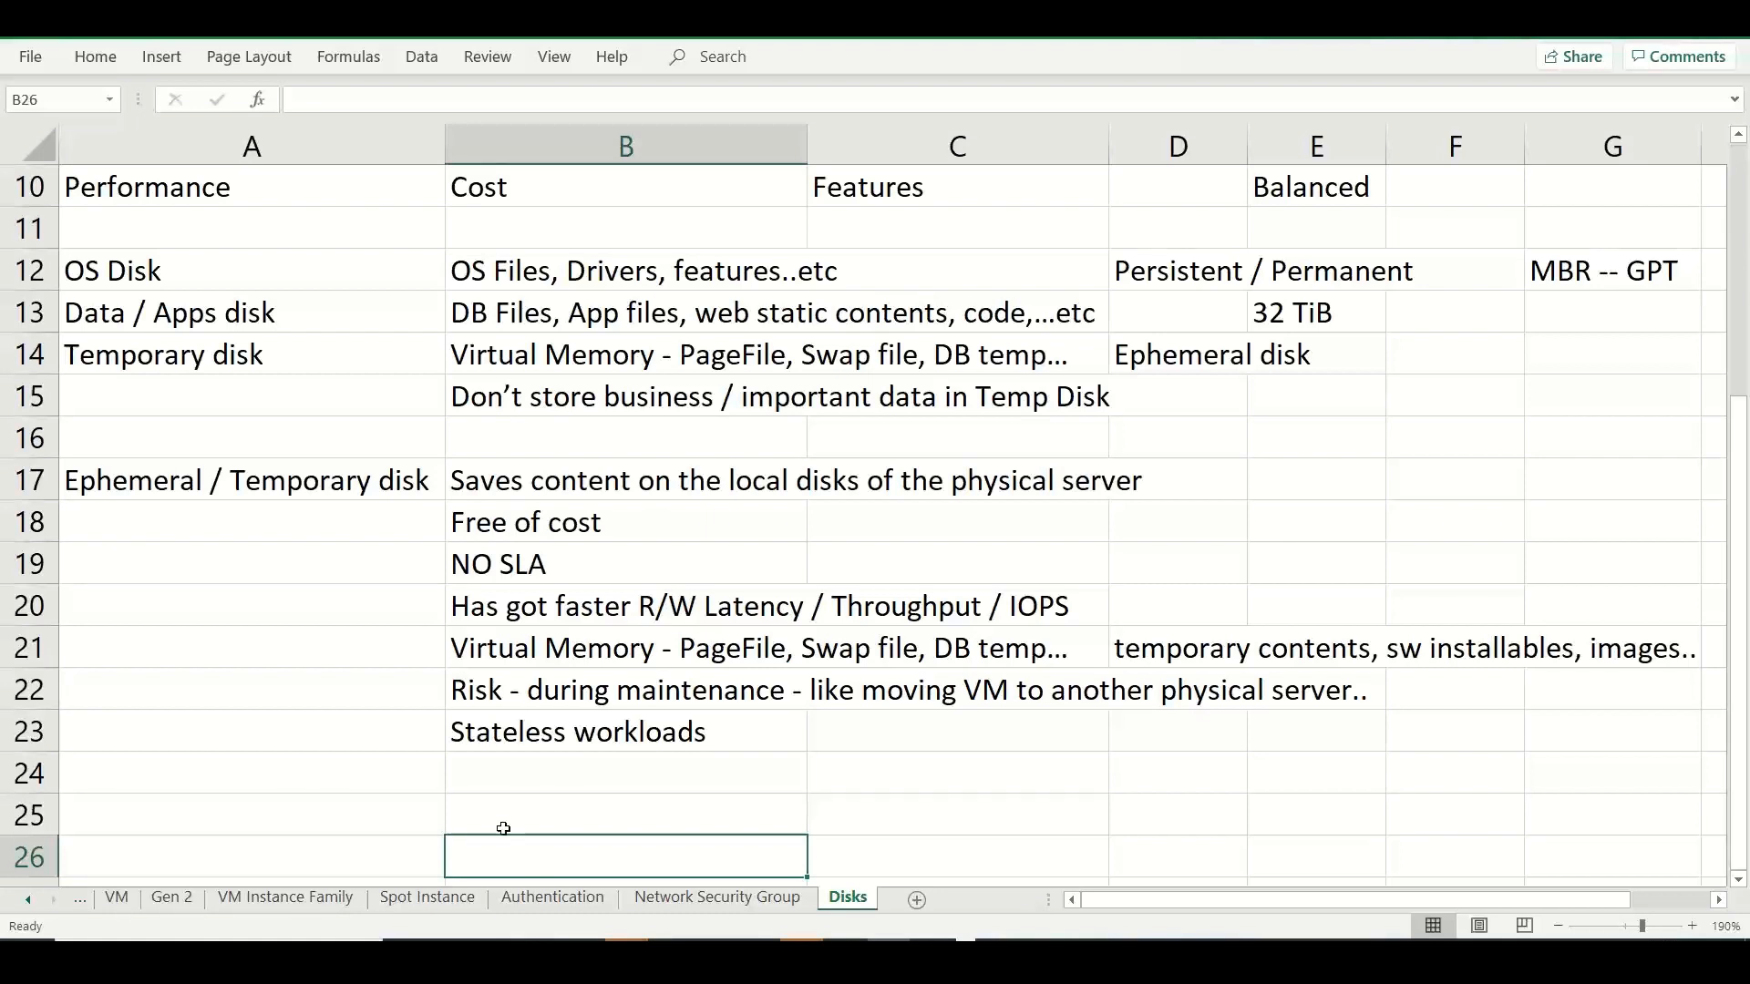
# Fill the OS Disk, Data / Apps disk and Temporary disk labels in A12:A14 with light green.
pyautogui.click(258, 278)
pyautogui.moveTo(258, 278); pyautogui.dragTo(251, 354)
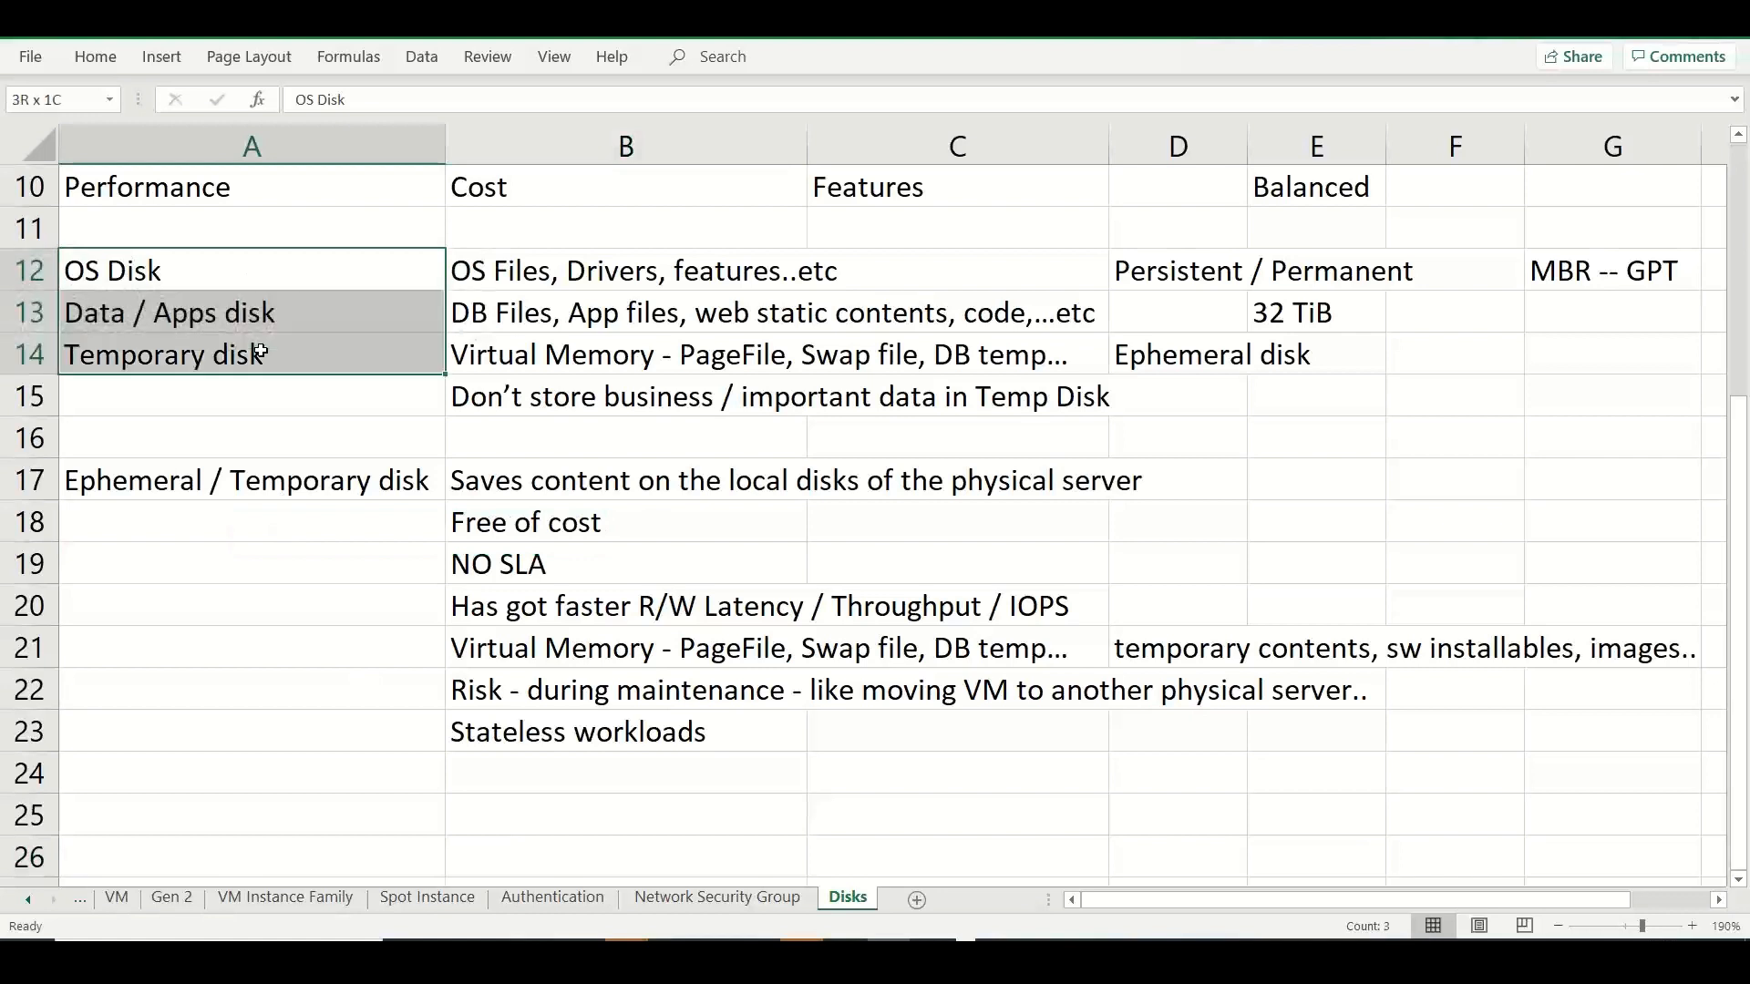
pyautogui.click(95, 58)
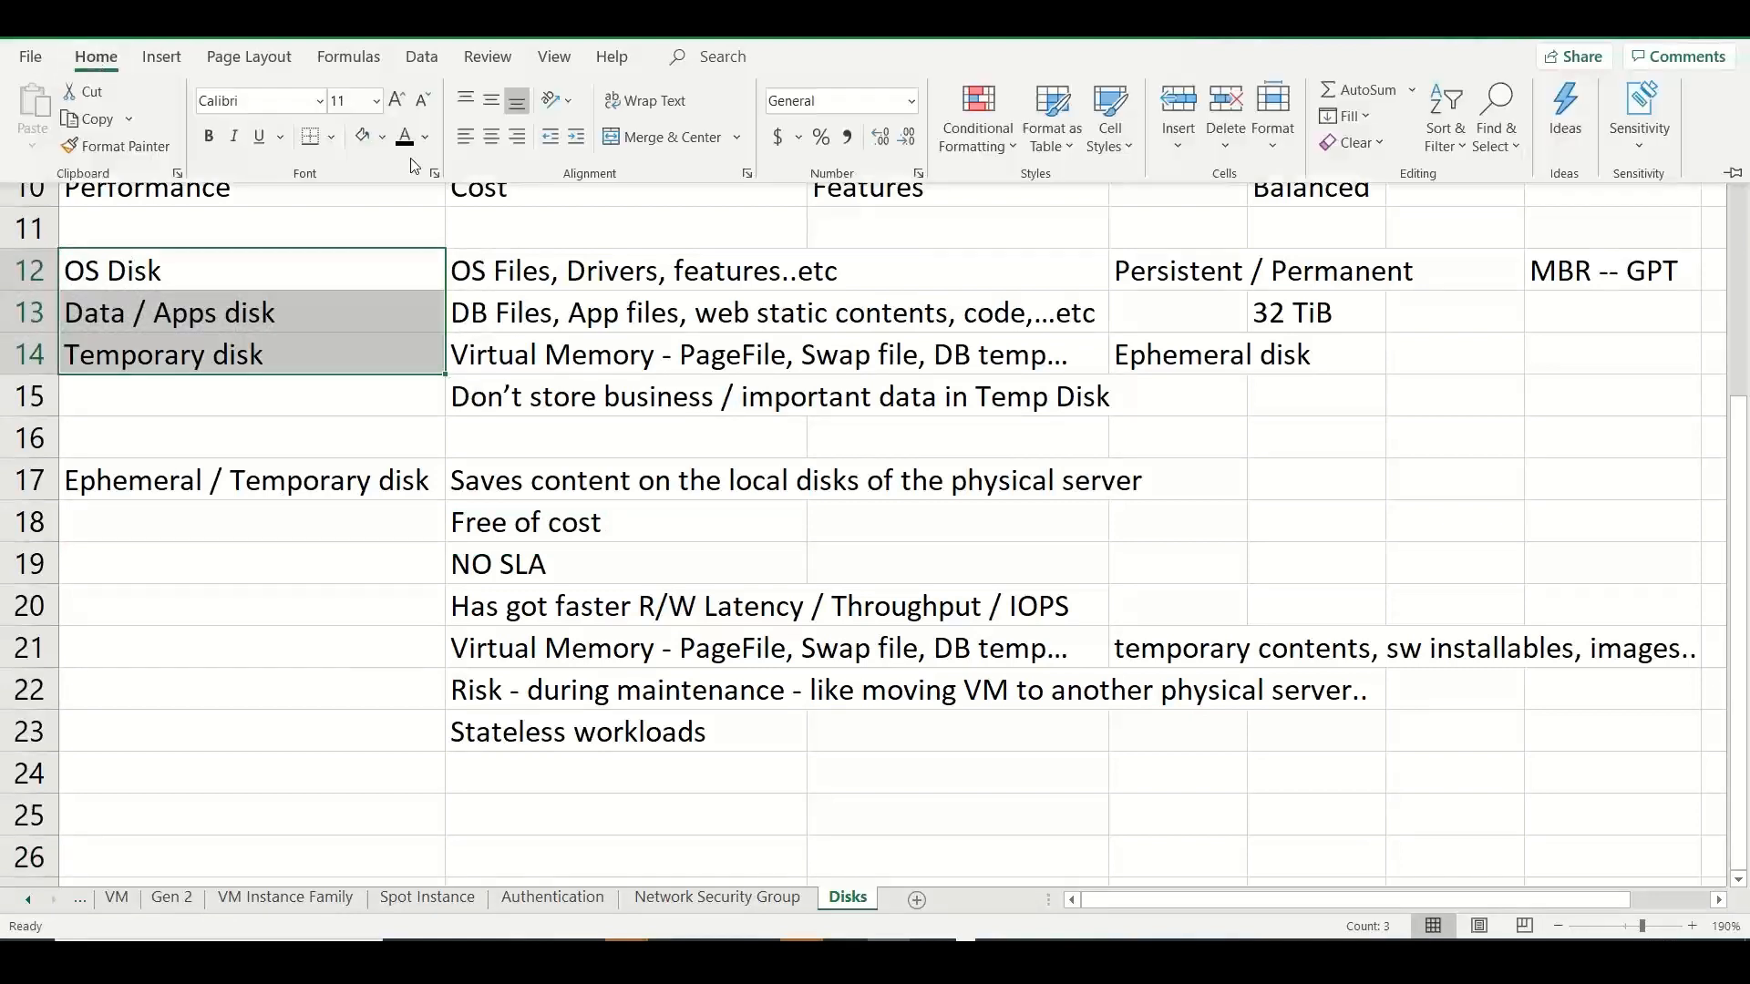
pyautogui.click(366, 140)
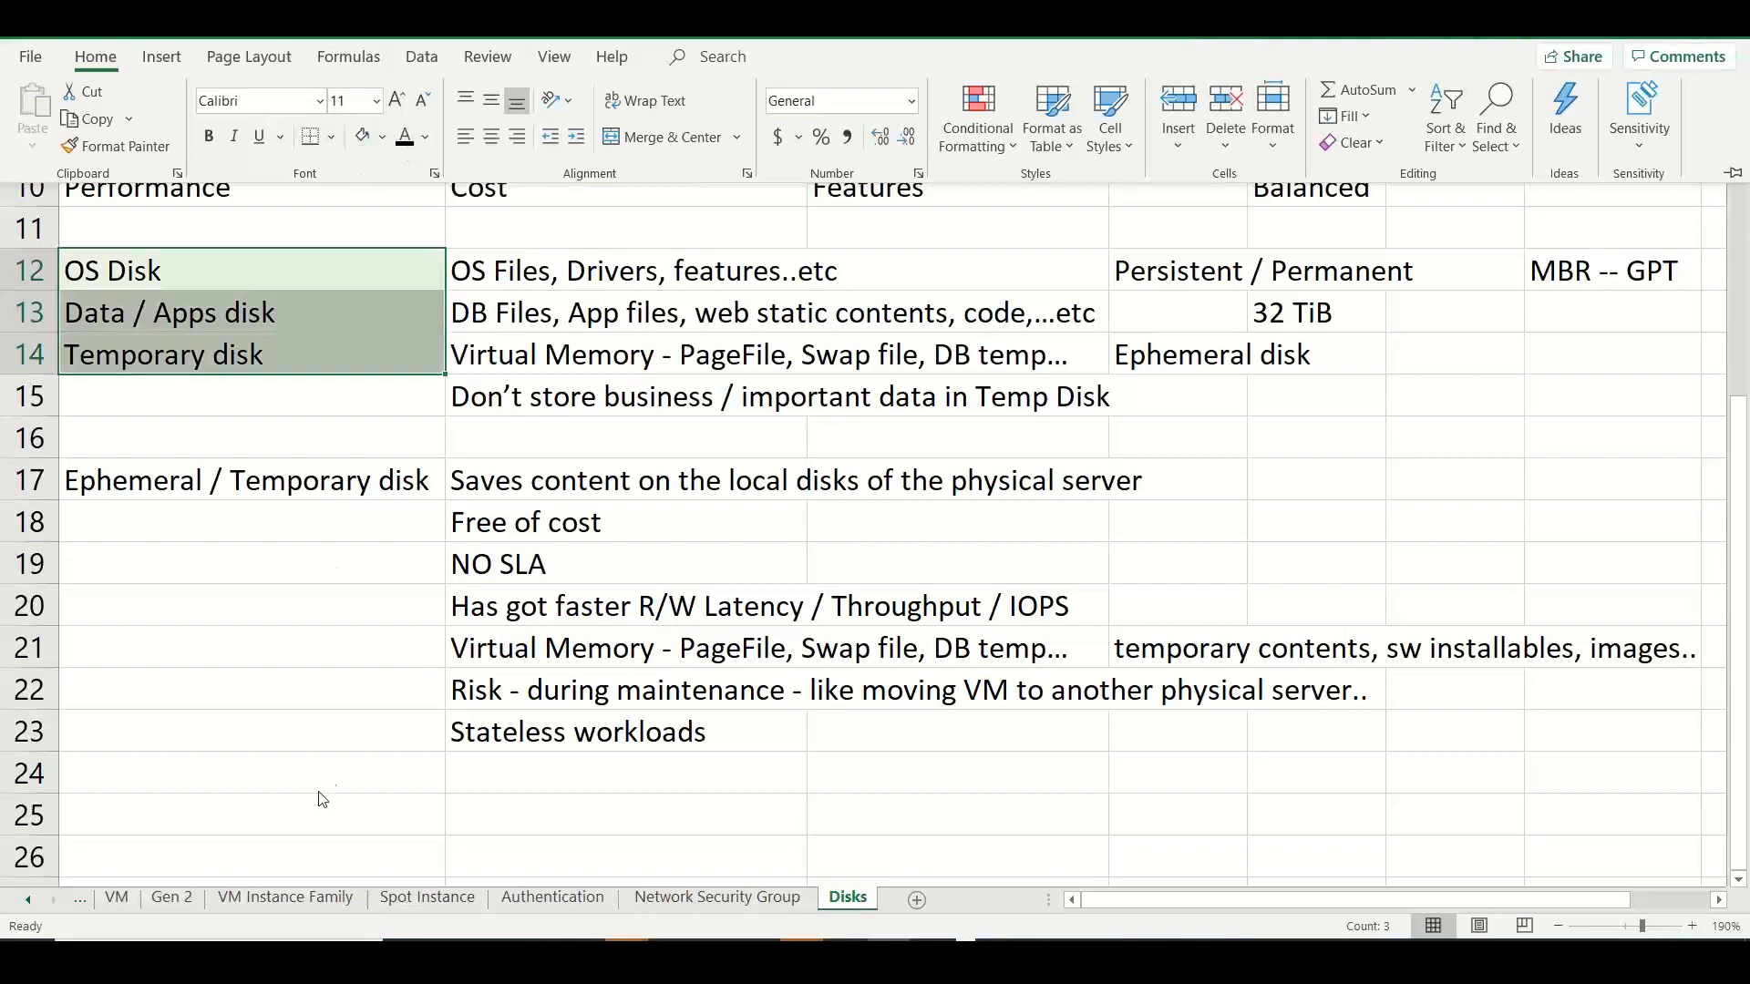
pyautogui.click(288, 803)
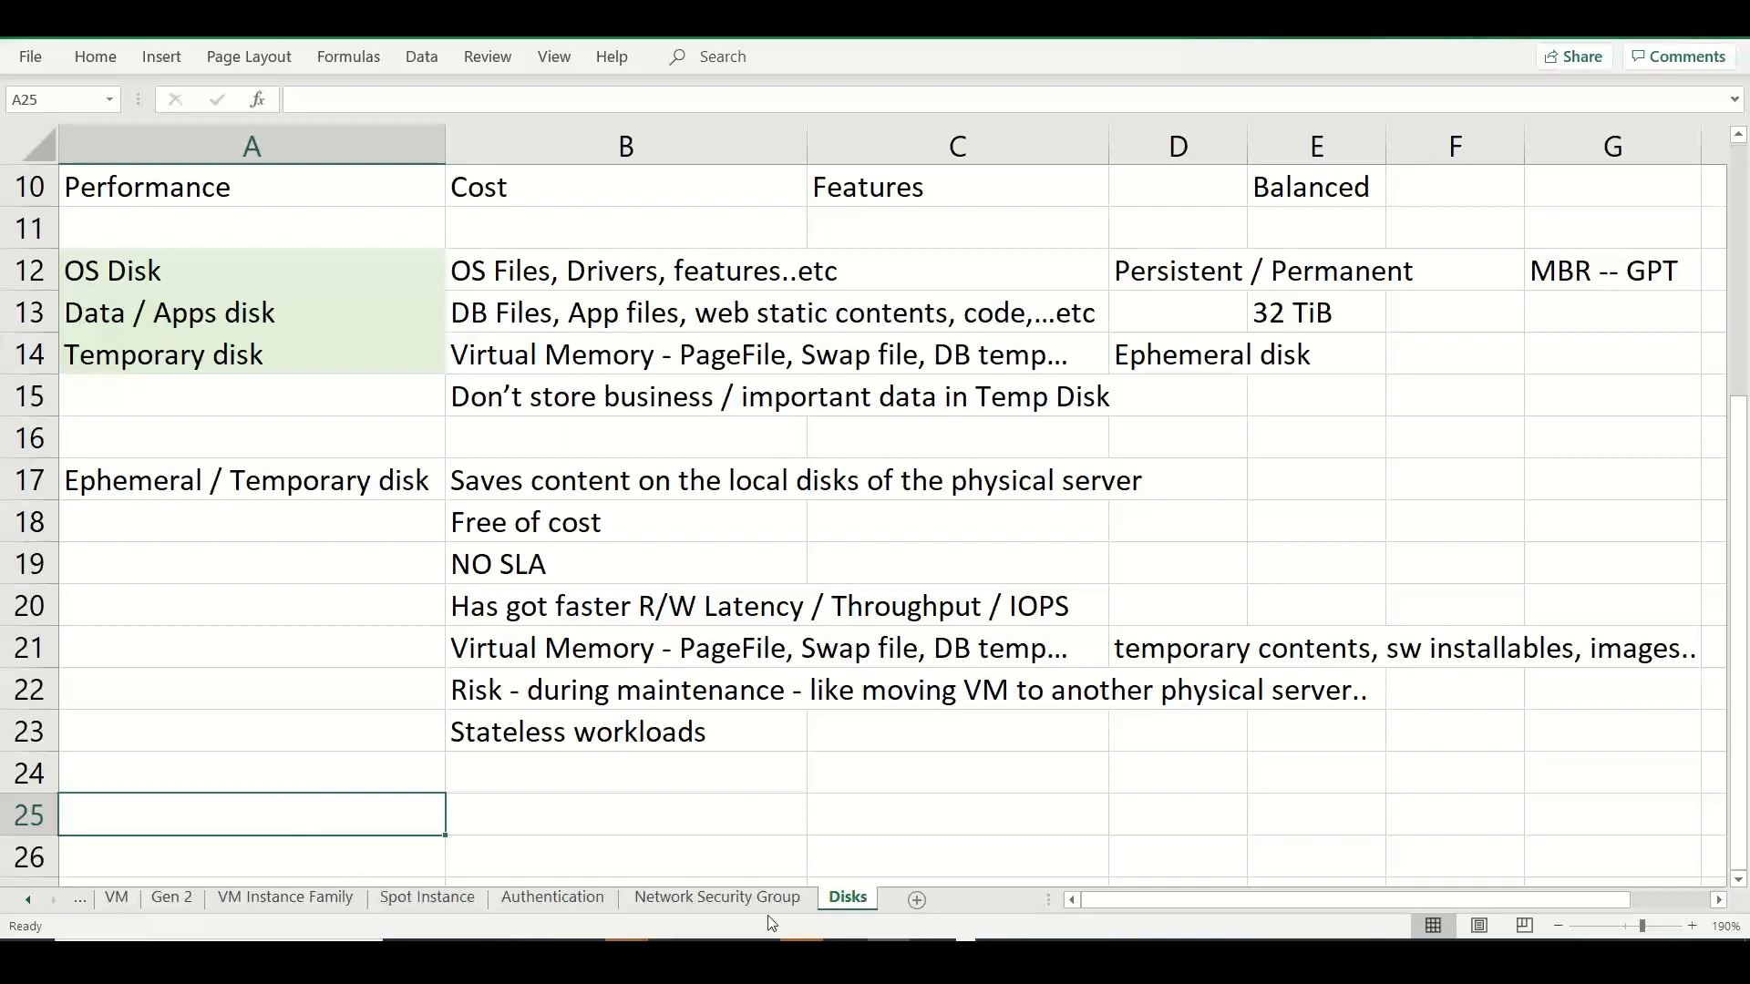
# Add a new worksheet after the Disks sheet and name it "Managed vs Unmanaged".
pyautogui.click(917, 900)
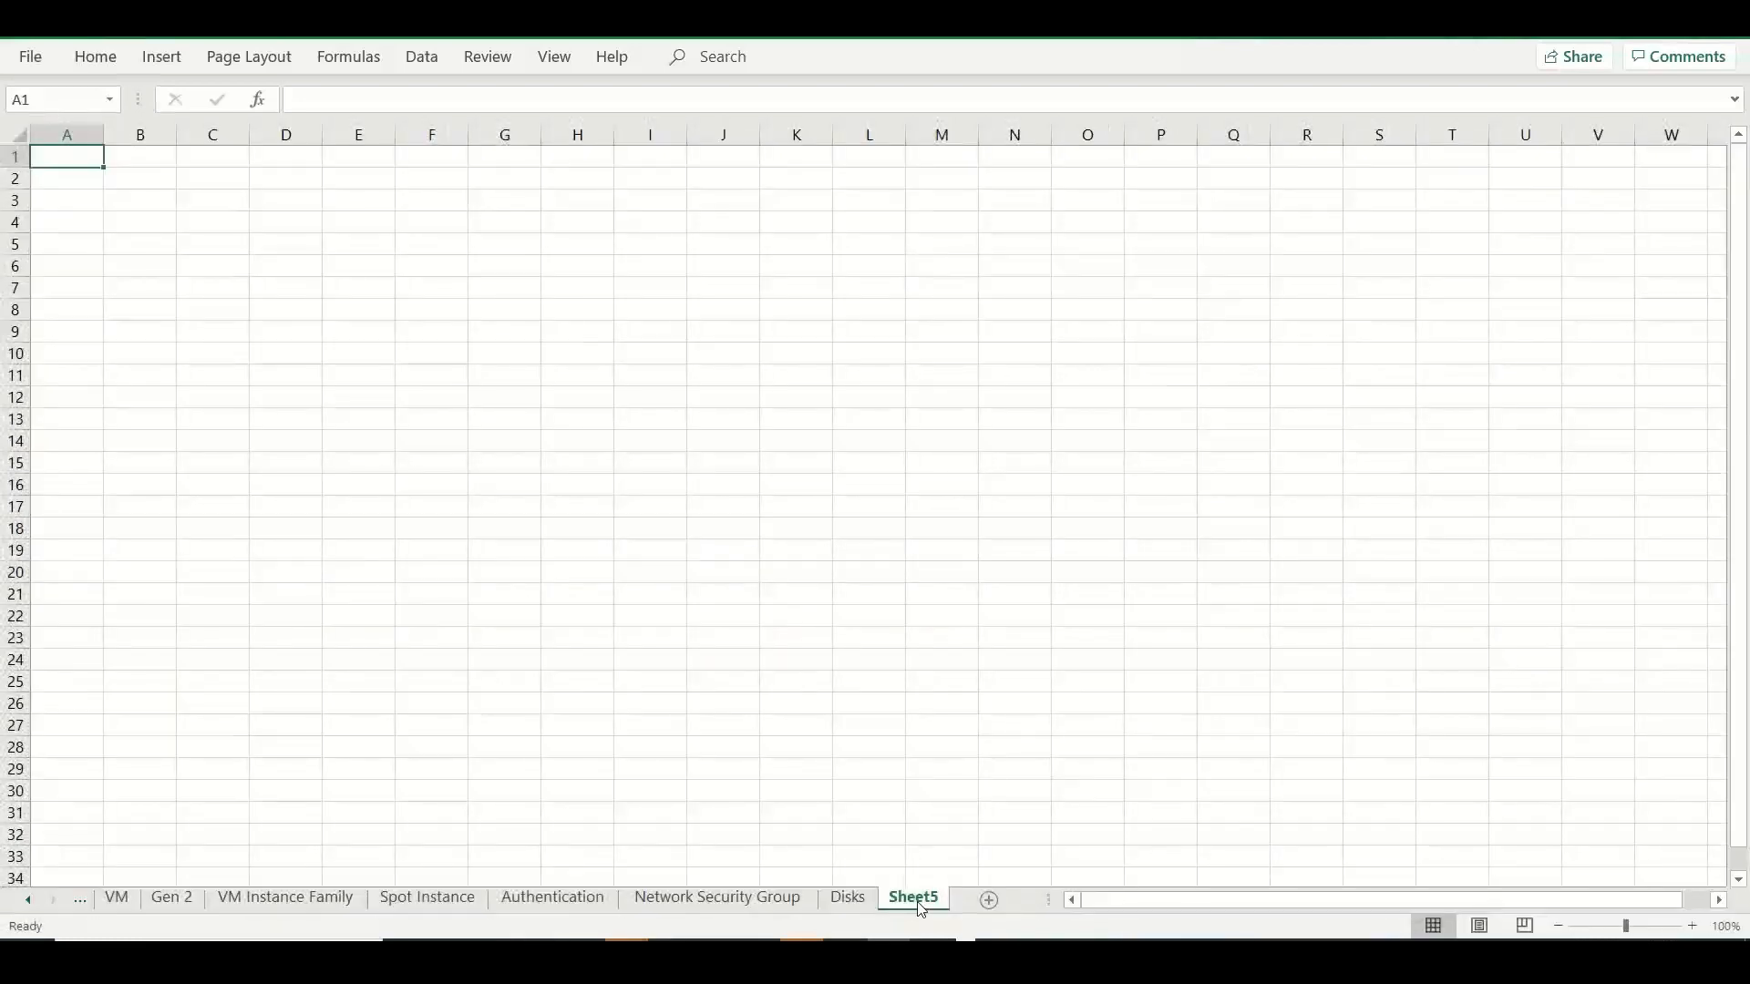
pyautogui.doubleClick(919, 900)
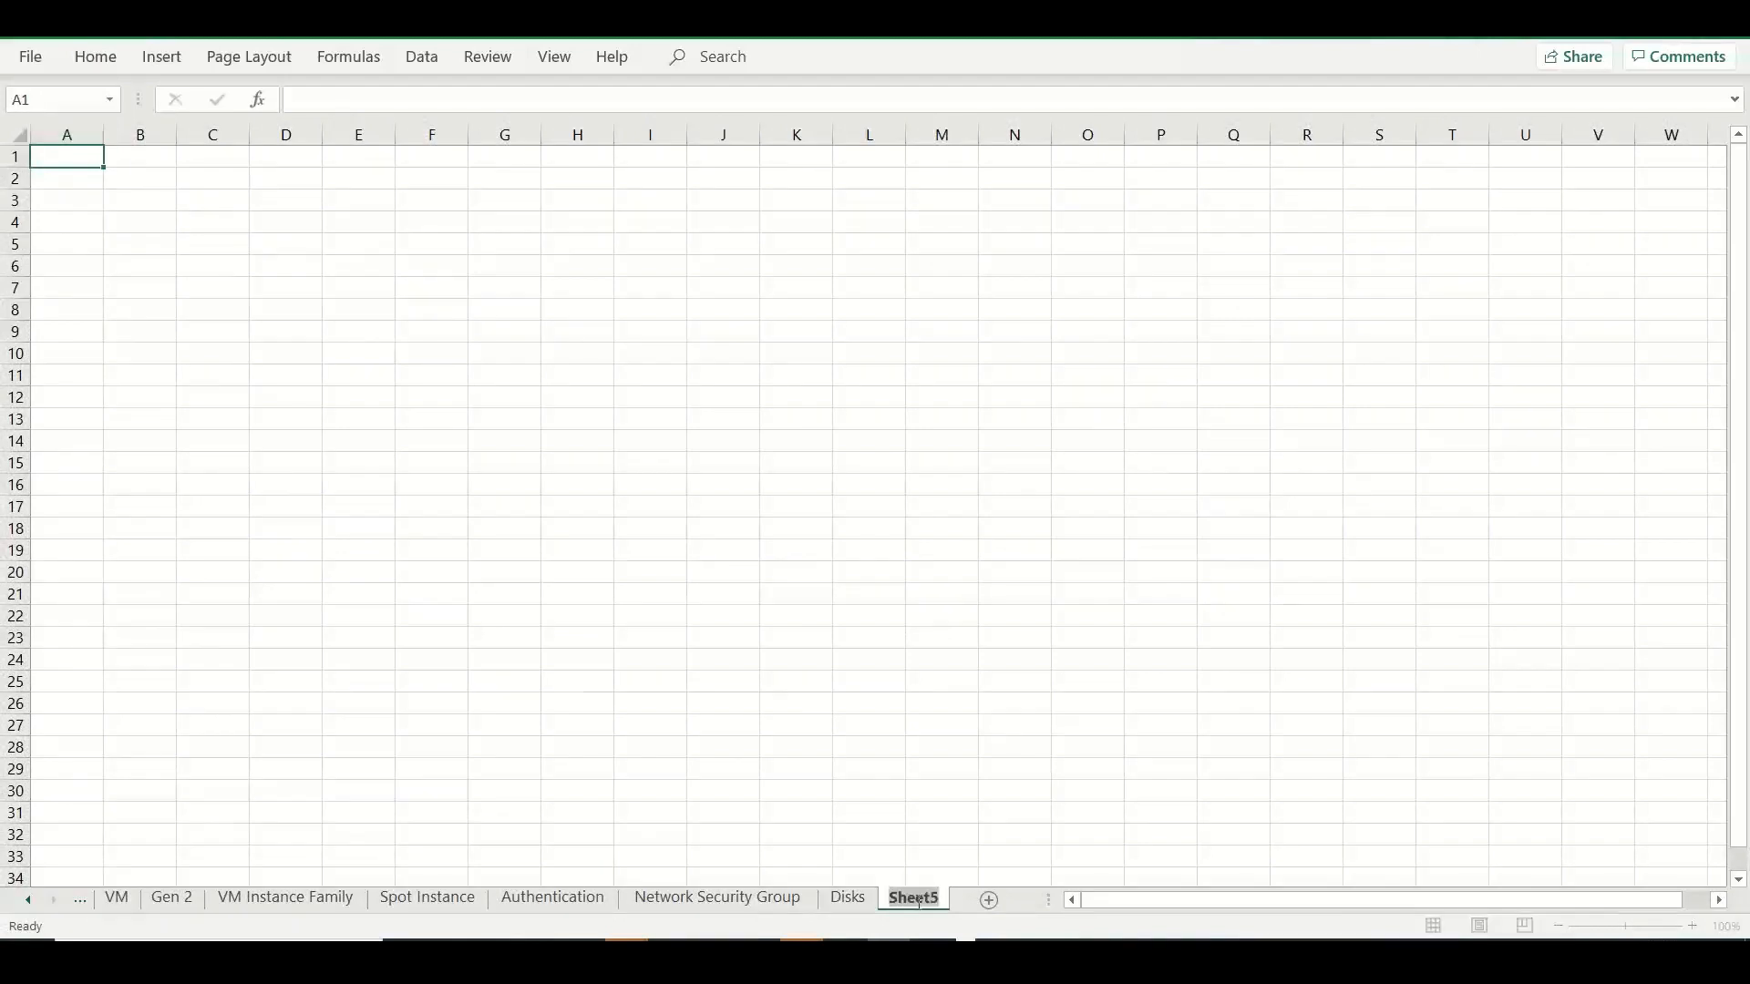
pyautogui.write('Mange')
pyautogui.press('BackSpace')
pyautogui.press('BackSpace')
pyautogui.write('aged ')
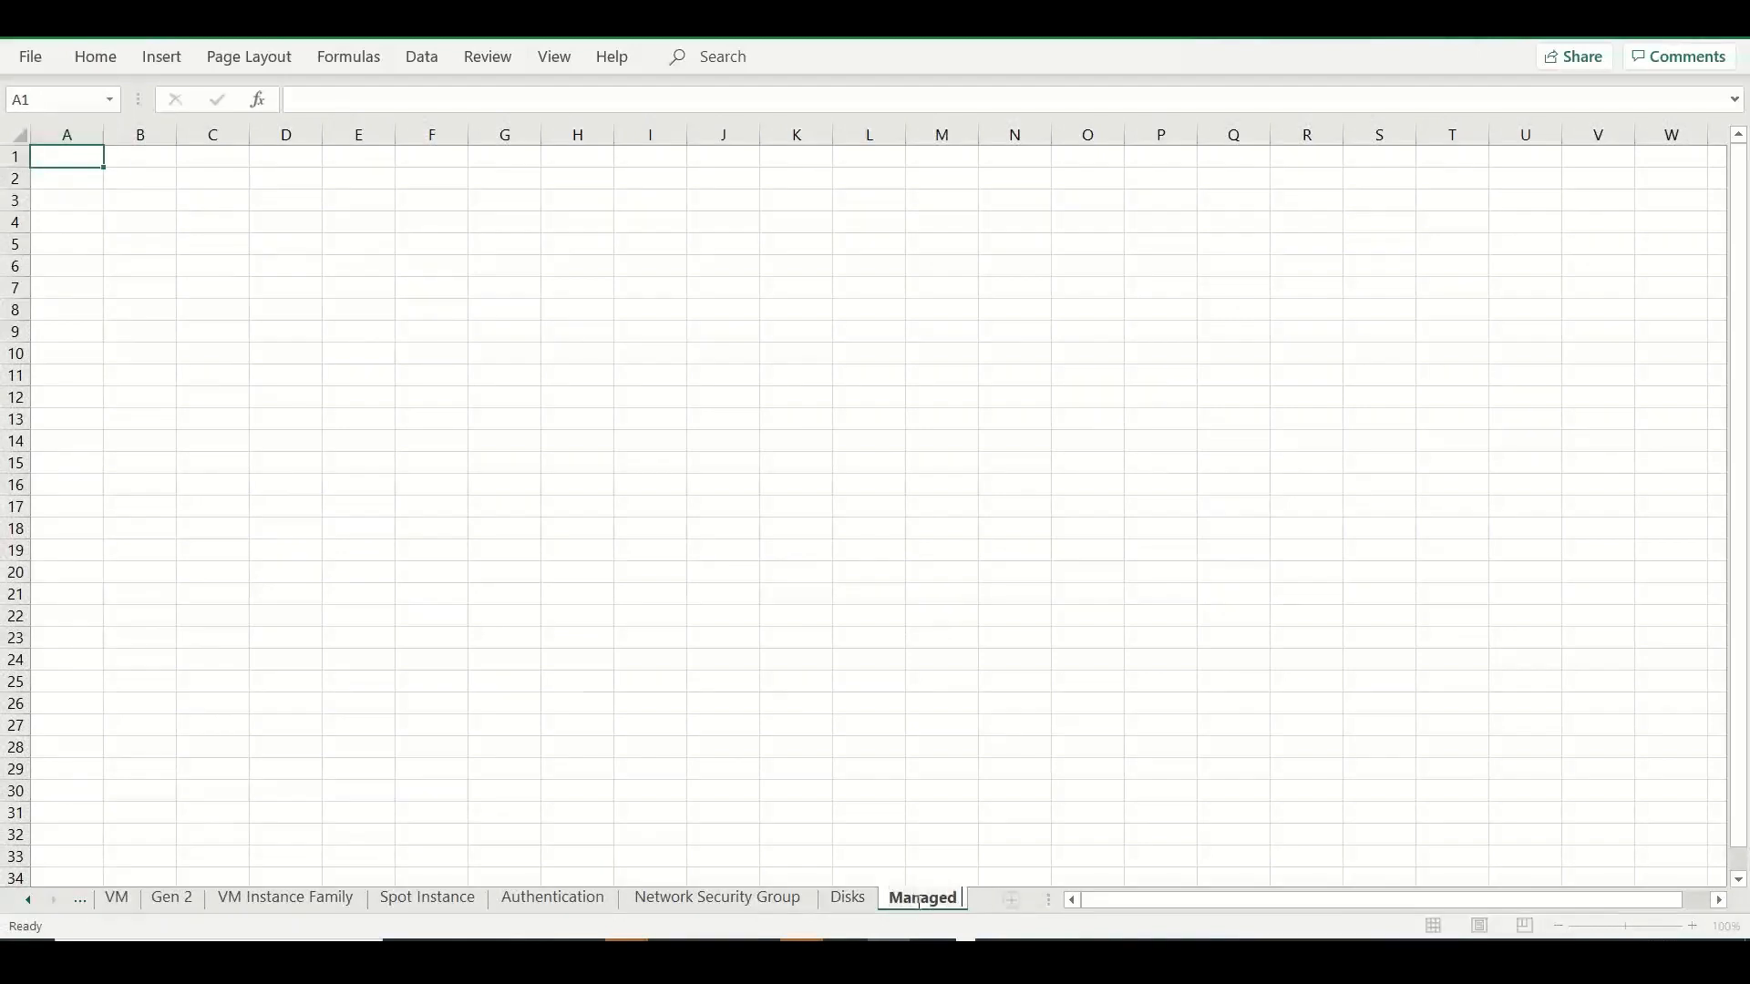
pyautogui.write('vs Unman')
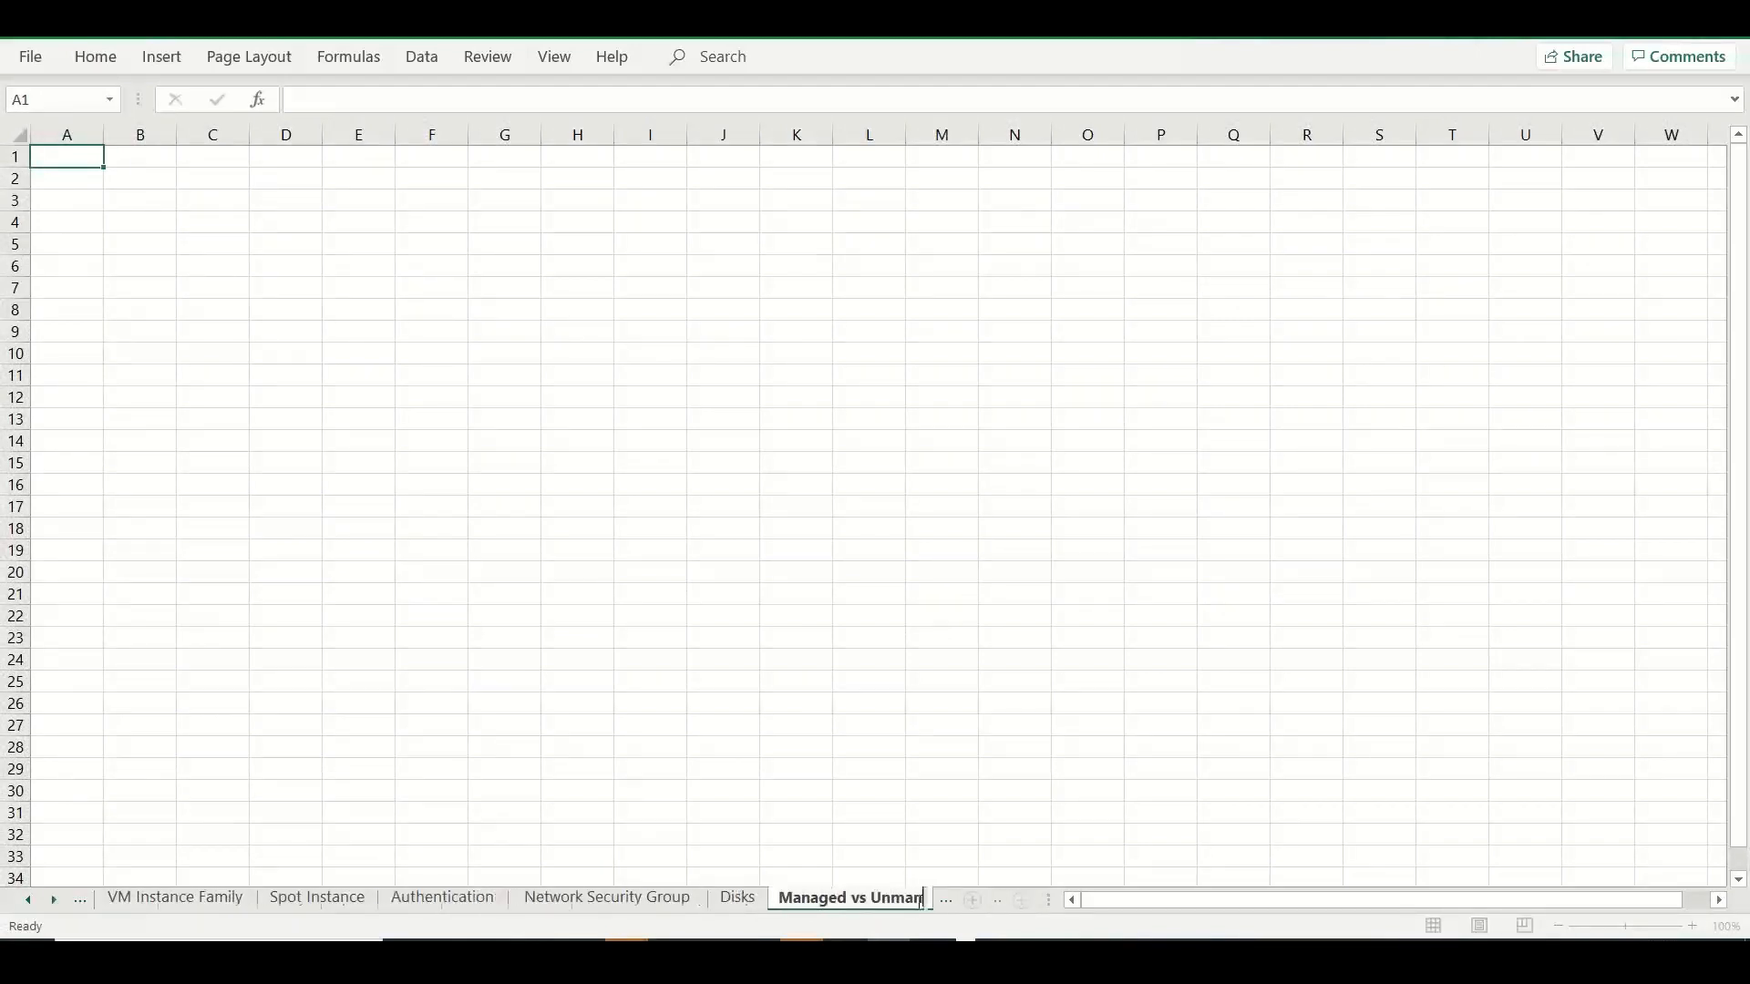
pyautogui.write('aged')
pyautogui.click(548, 502)
# Widen columns A and B of the empty sheet, making B noticeably wider than A.
pyautogui.click(157, 166)
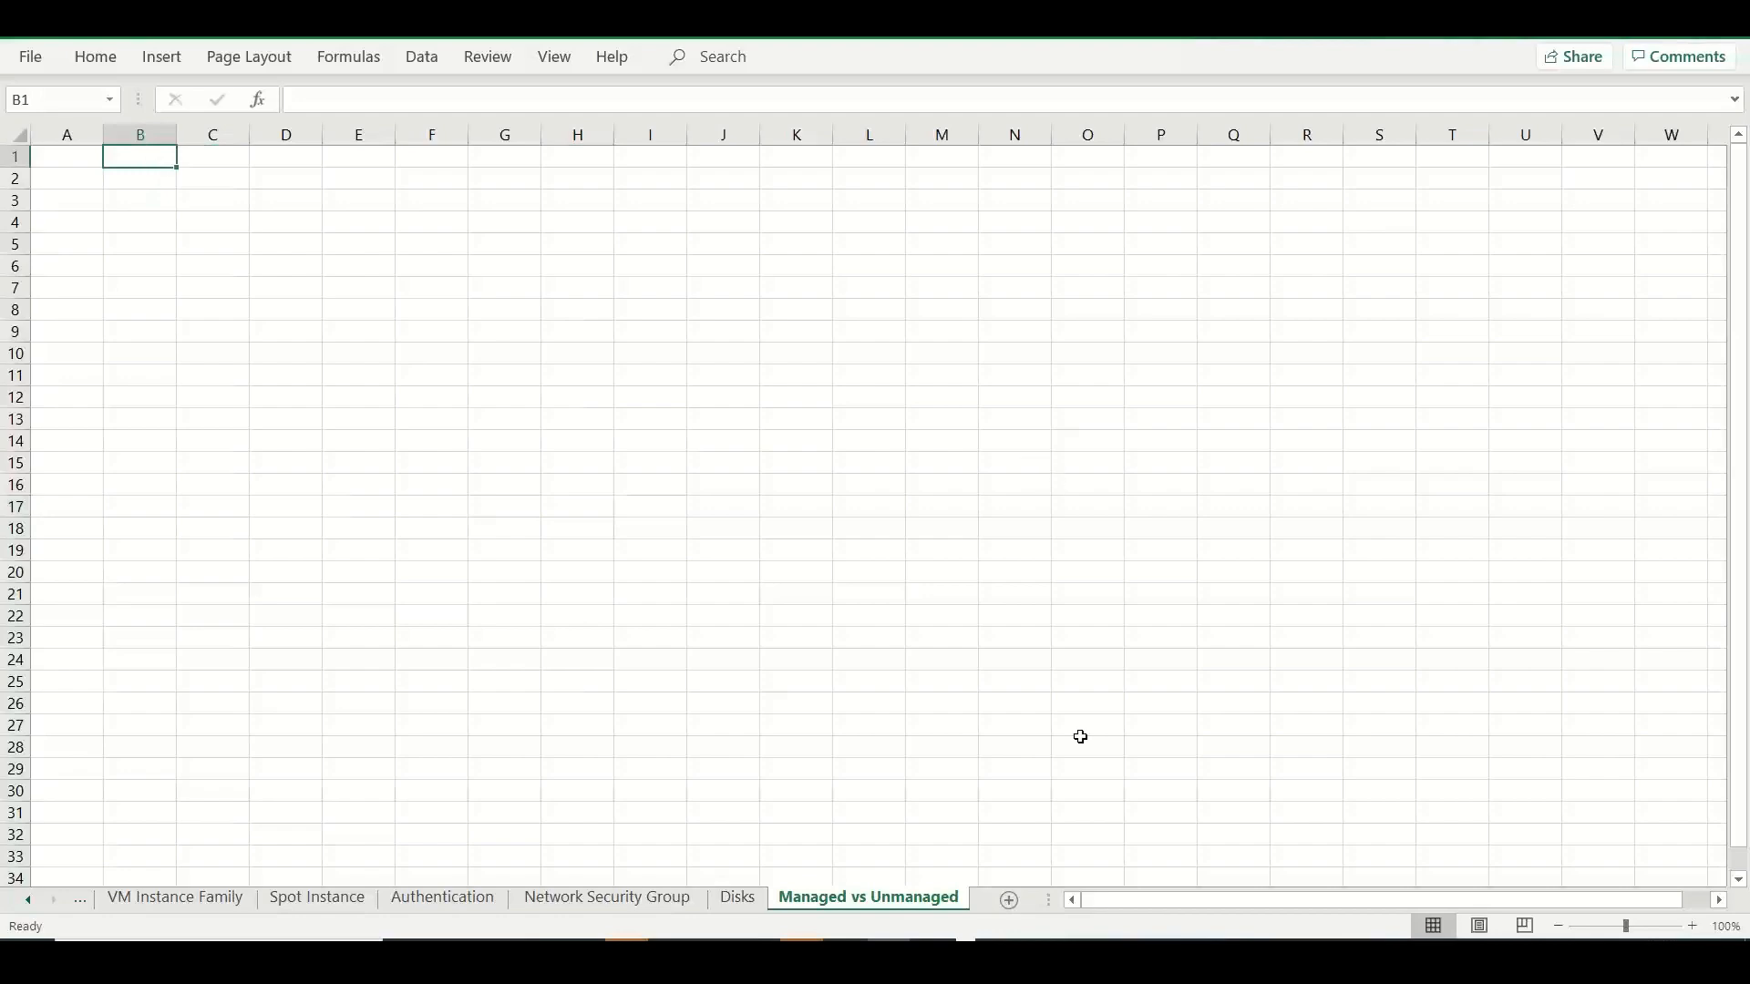
pyautogui.click(1152, 930)
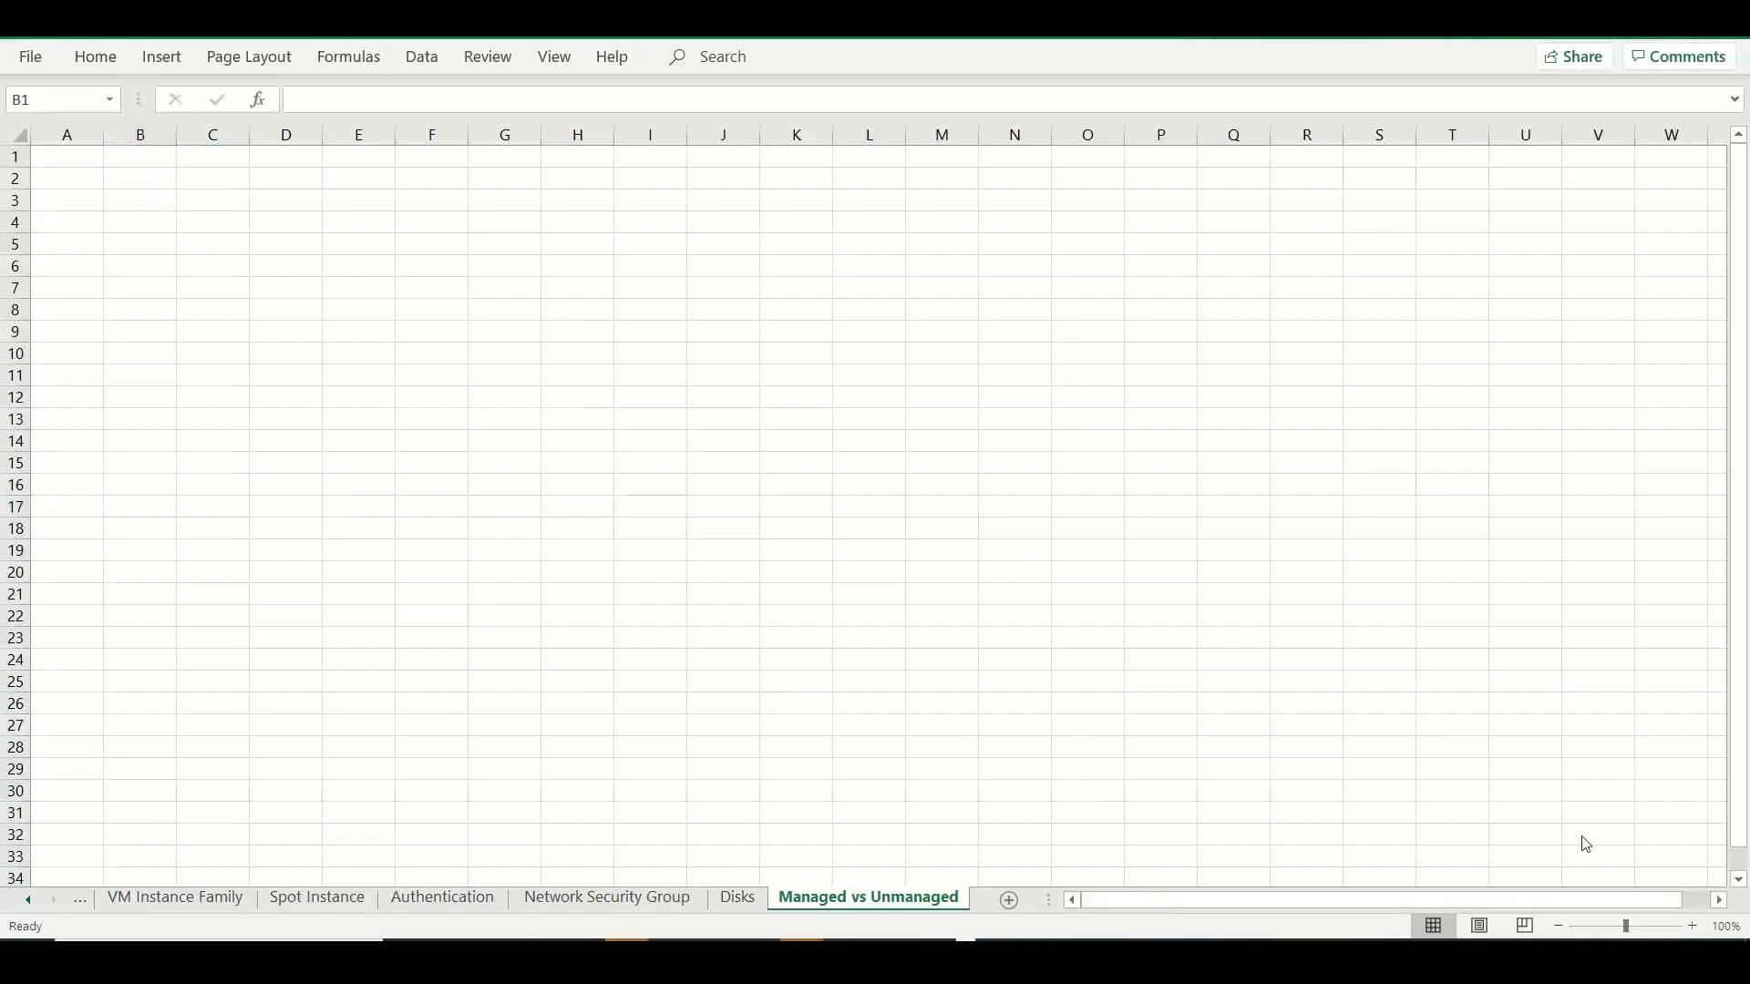
pyautogui.click(1694, 927)
pyautogui.click(1694, 927)
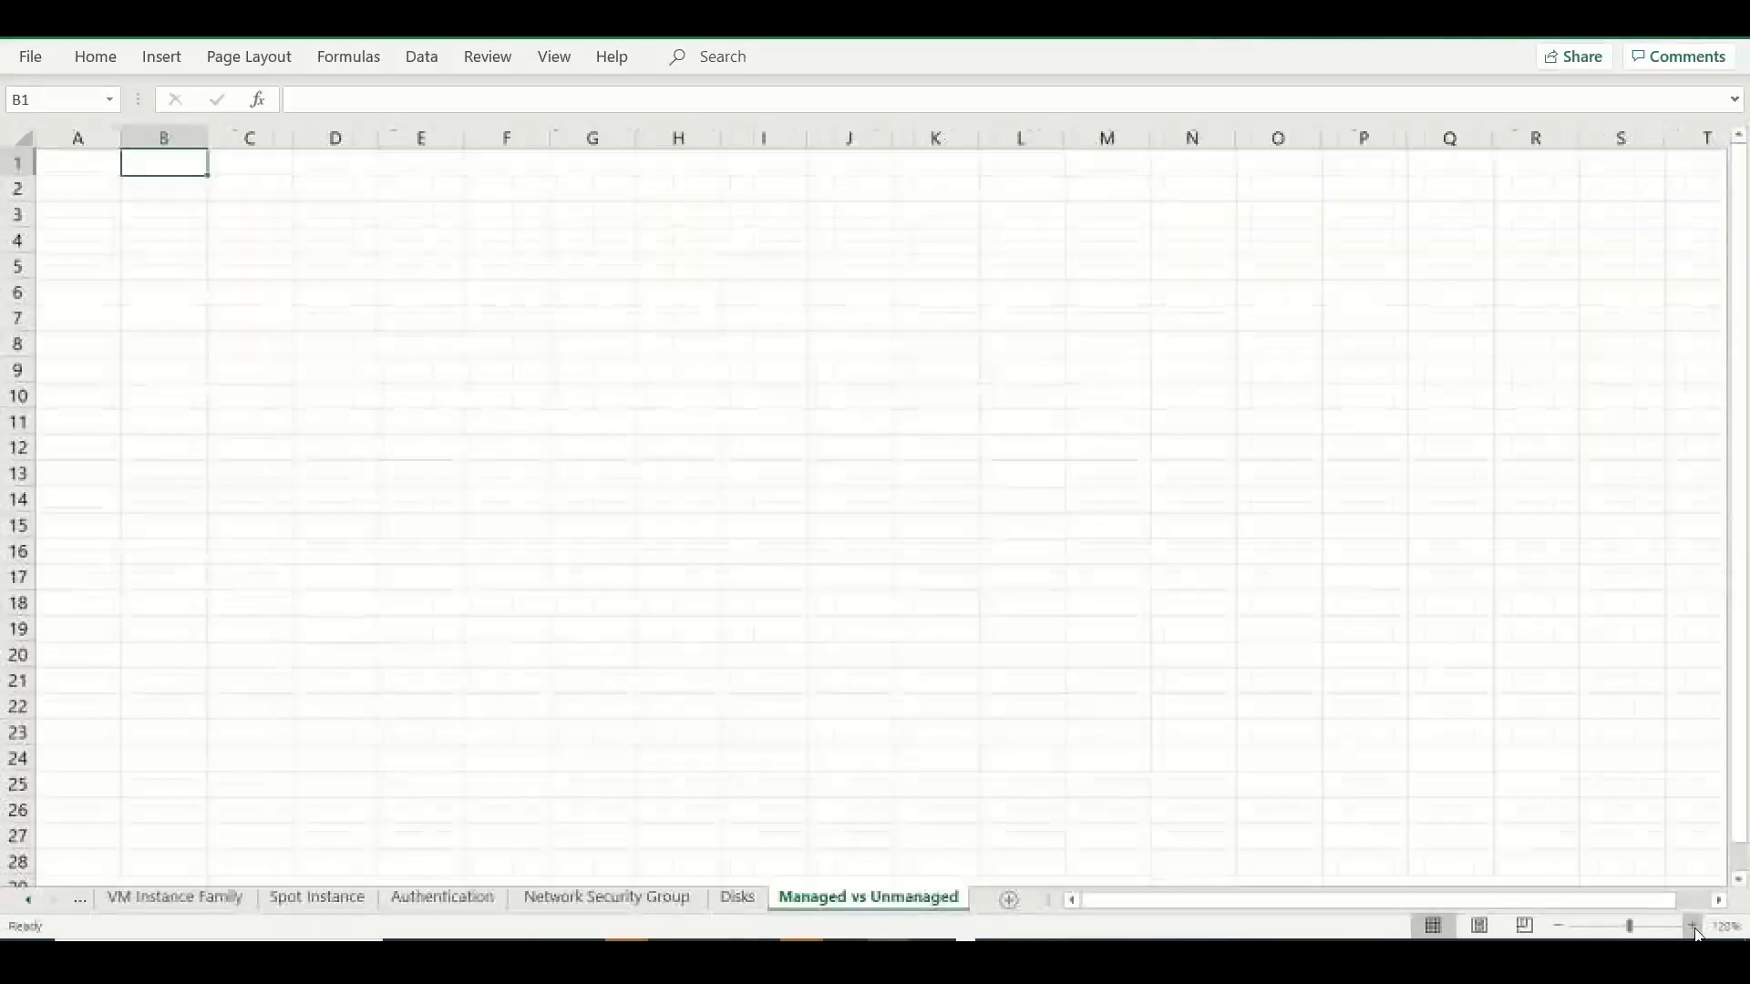
pyautogui.click(1694, 927)
pyautogui.click(1693, 927)
pyautogui.click(1694, 927)
pyautogui.click(1694, 927)
pyautogui.click(1693, 927)
pyautogui.click(1693, 927)
pyautogui.click(1694, 927)
pyautogui.click(1694, 927)
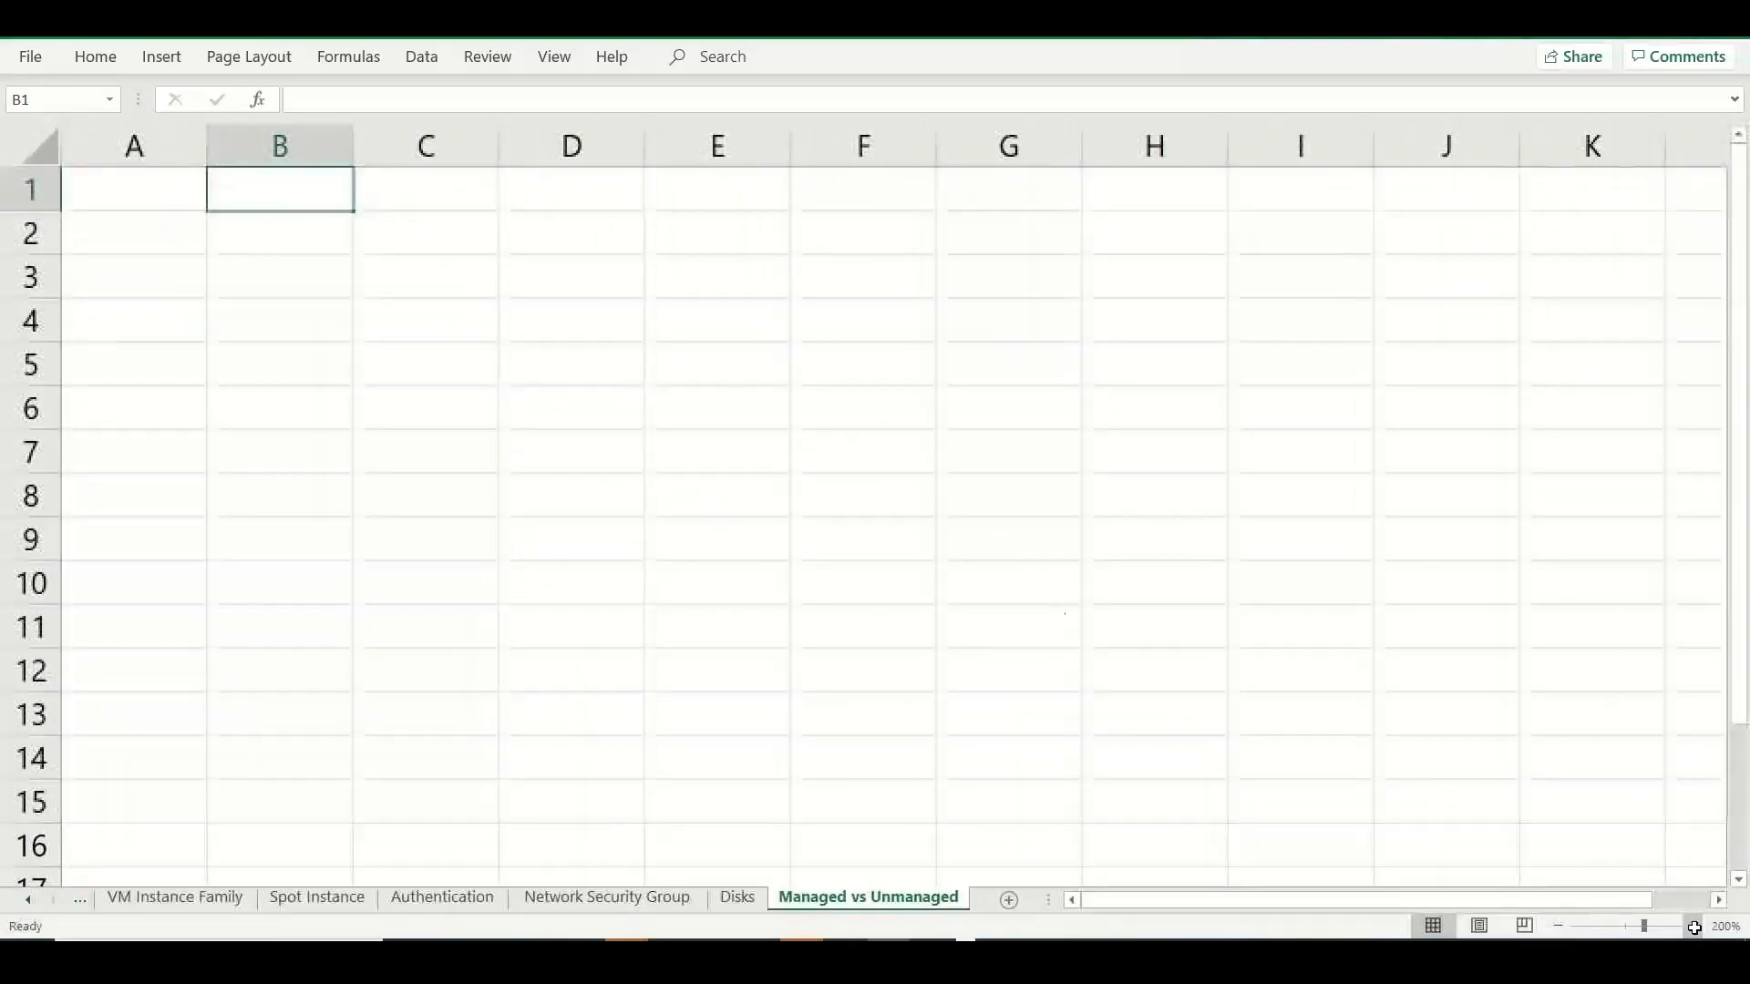
pyautogui.click(180, 237)
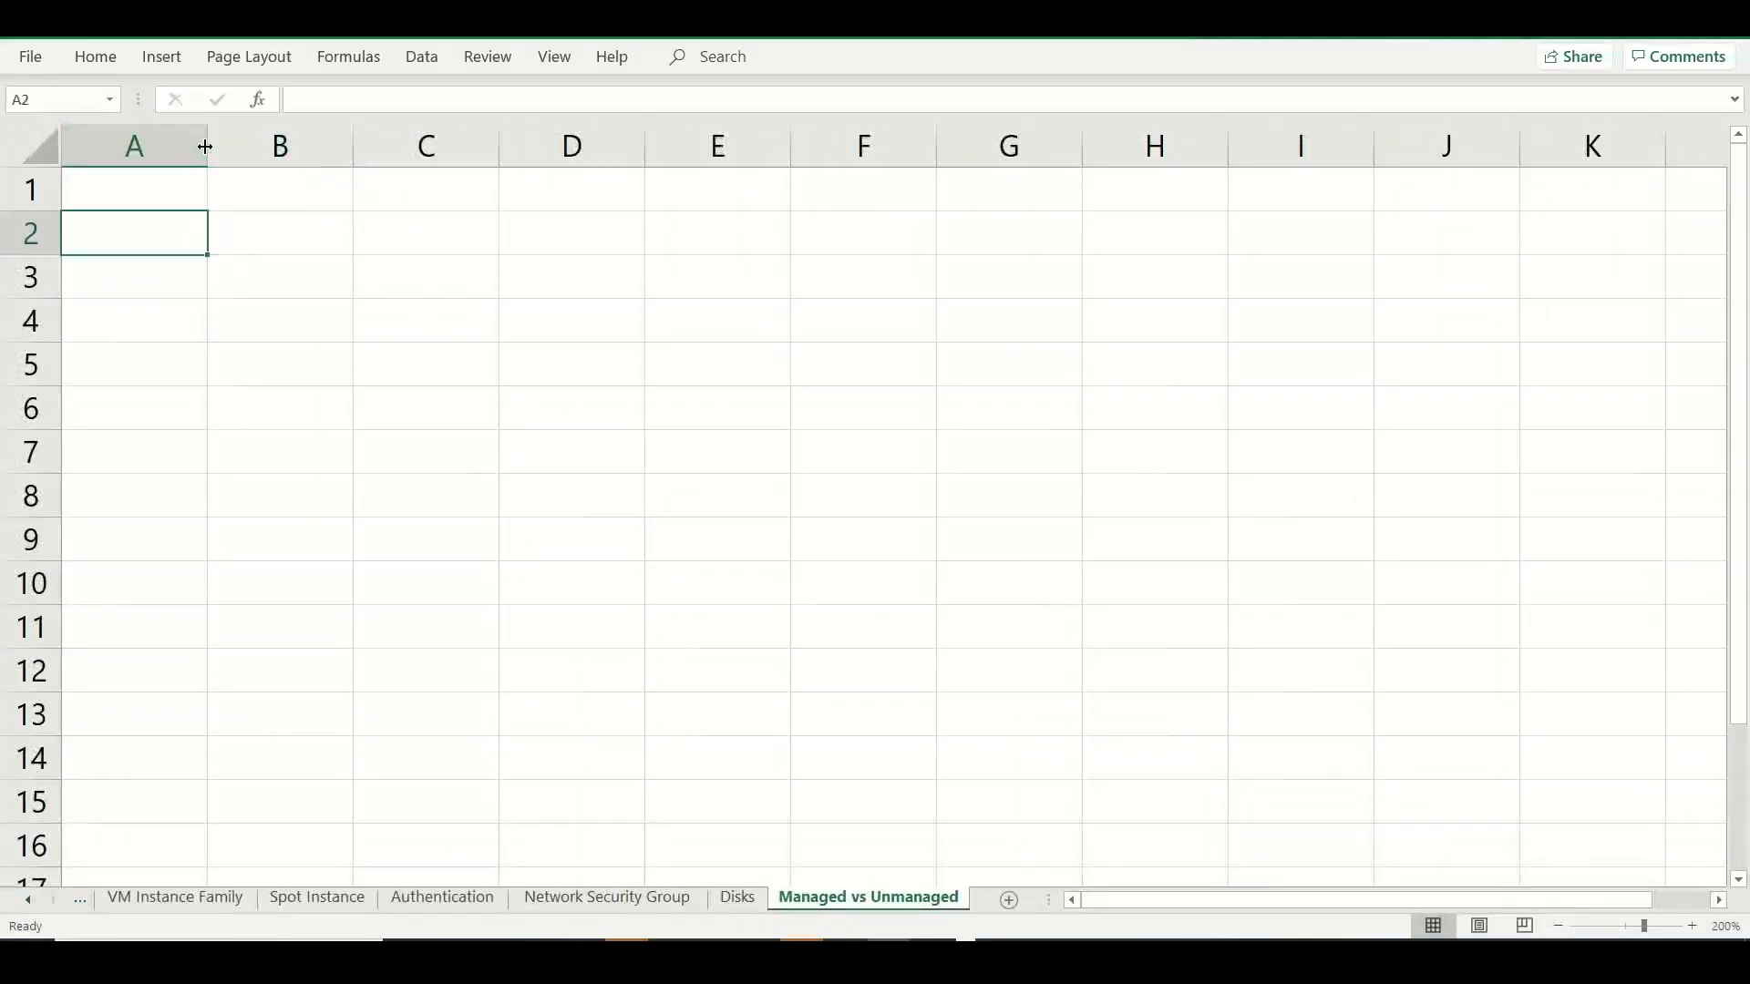
pyautogui.moveTo(206, 144); pyautogui.dragTo(366, 146)
pyautogui.moveTo(513, 141); pyautogui.dragTo(822, 142)
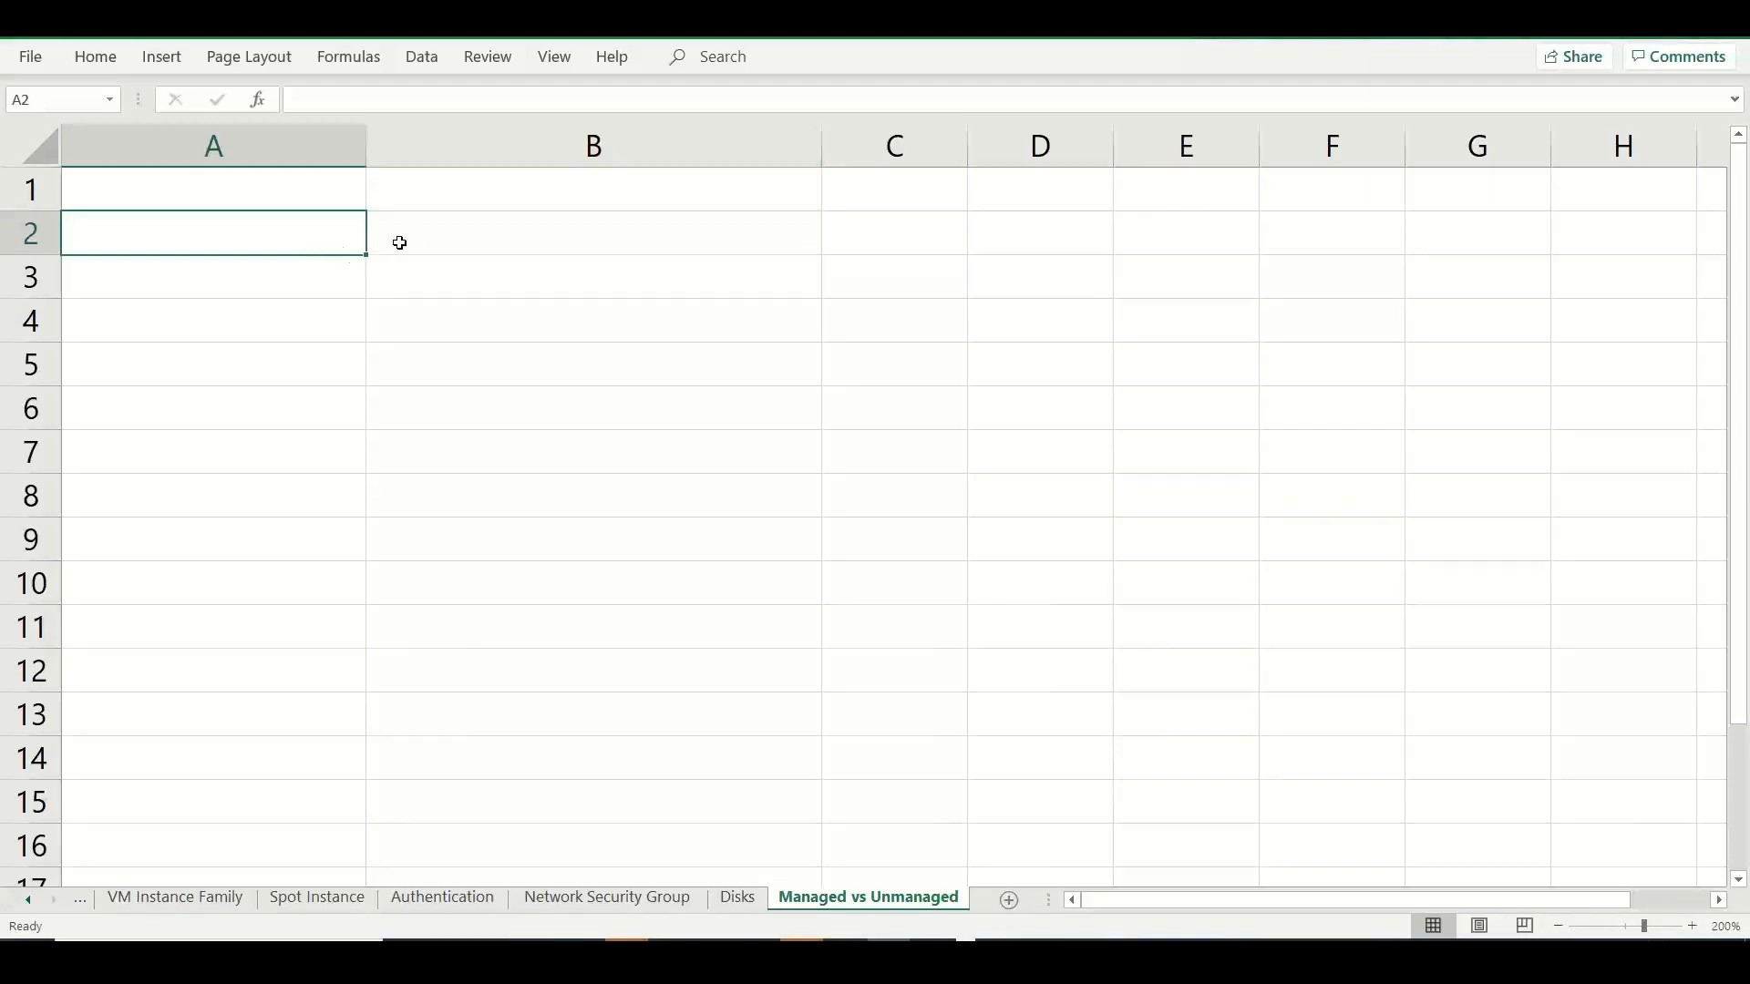
# Enter the label "Managed Disks" in cell A2.
pyautogui.write('Manage')
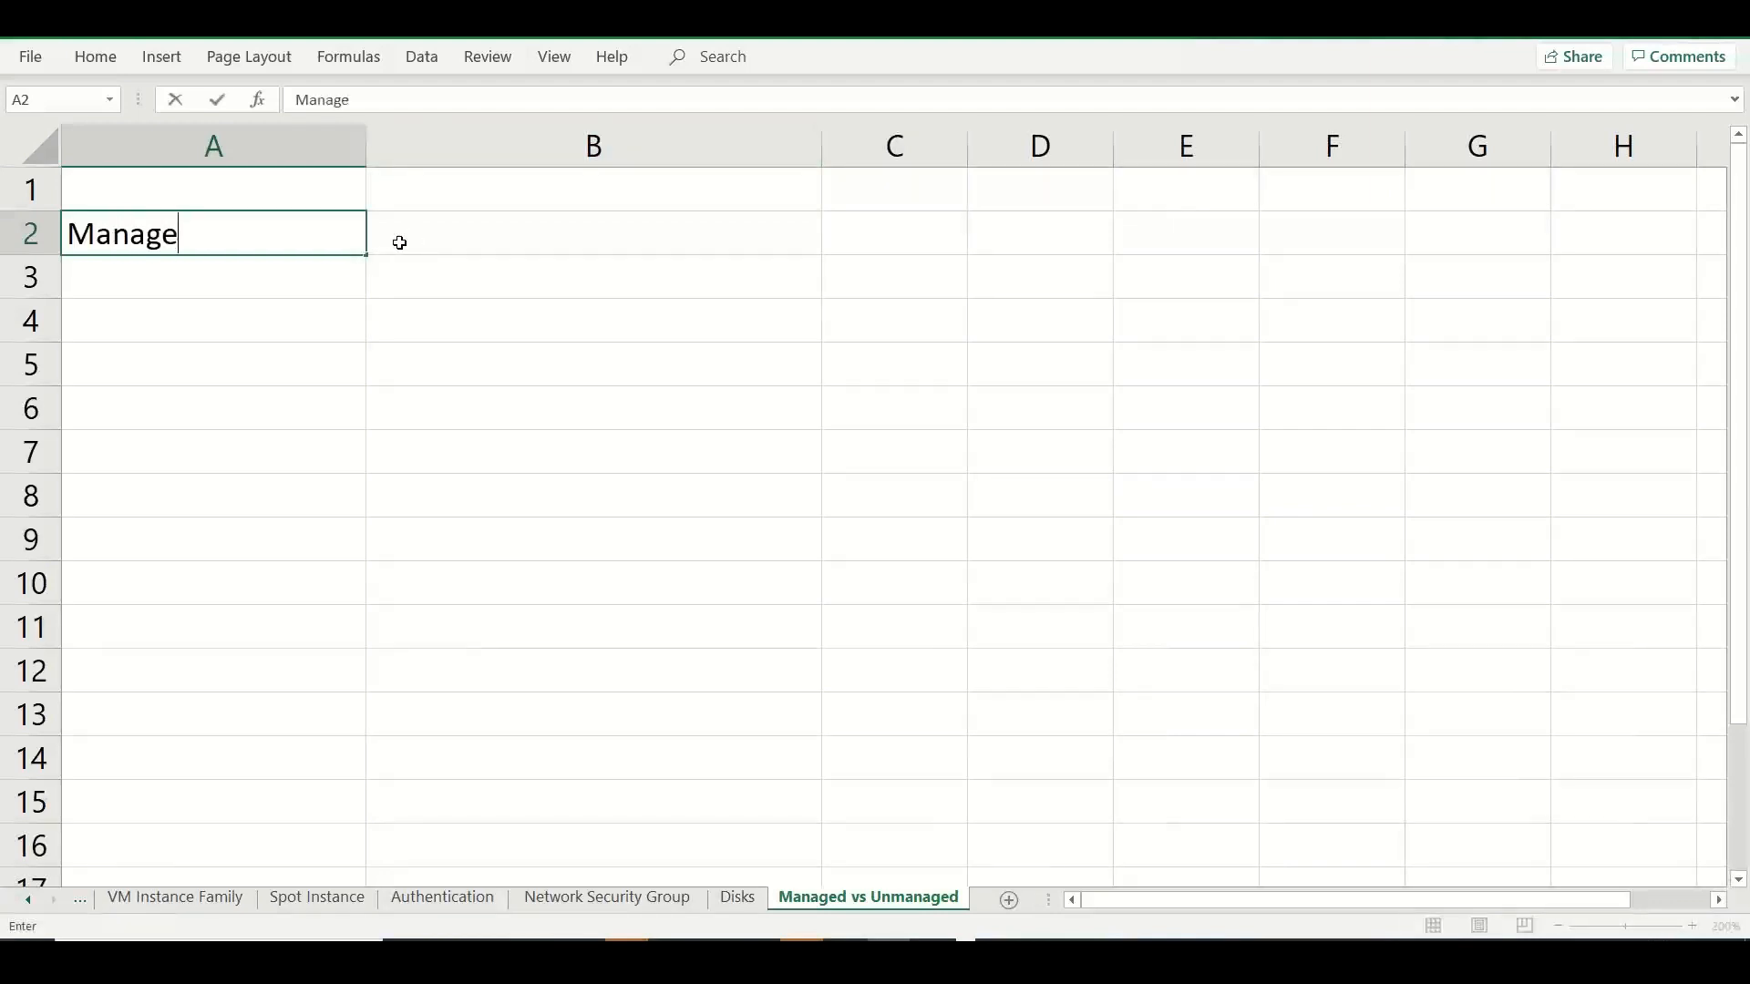
pyautogui.write('d Disks')
pyautogui.press('Tab')
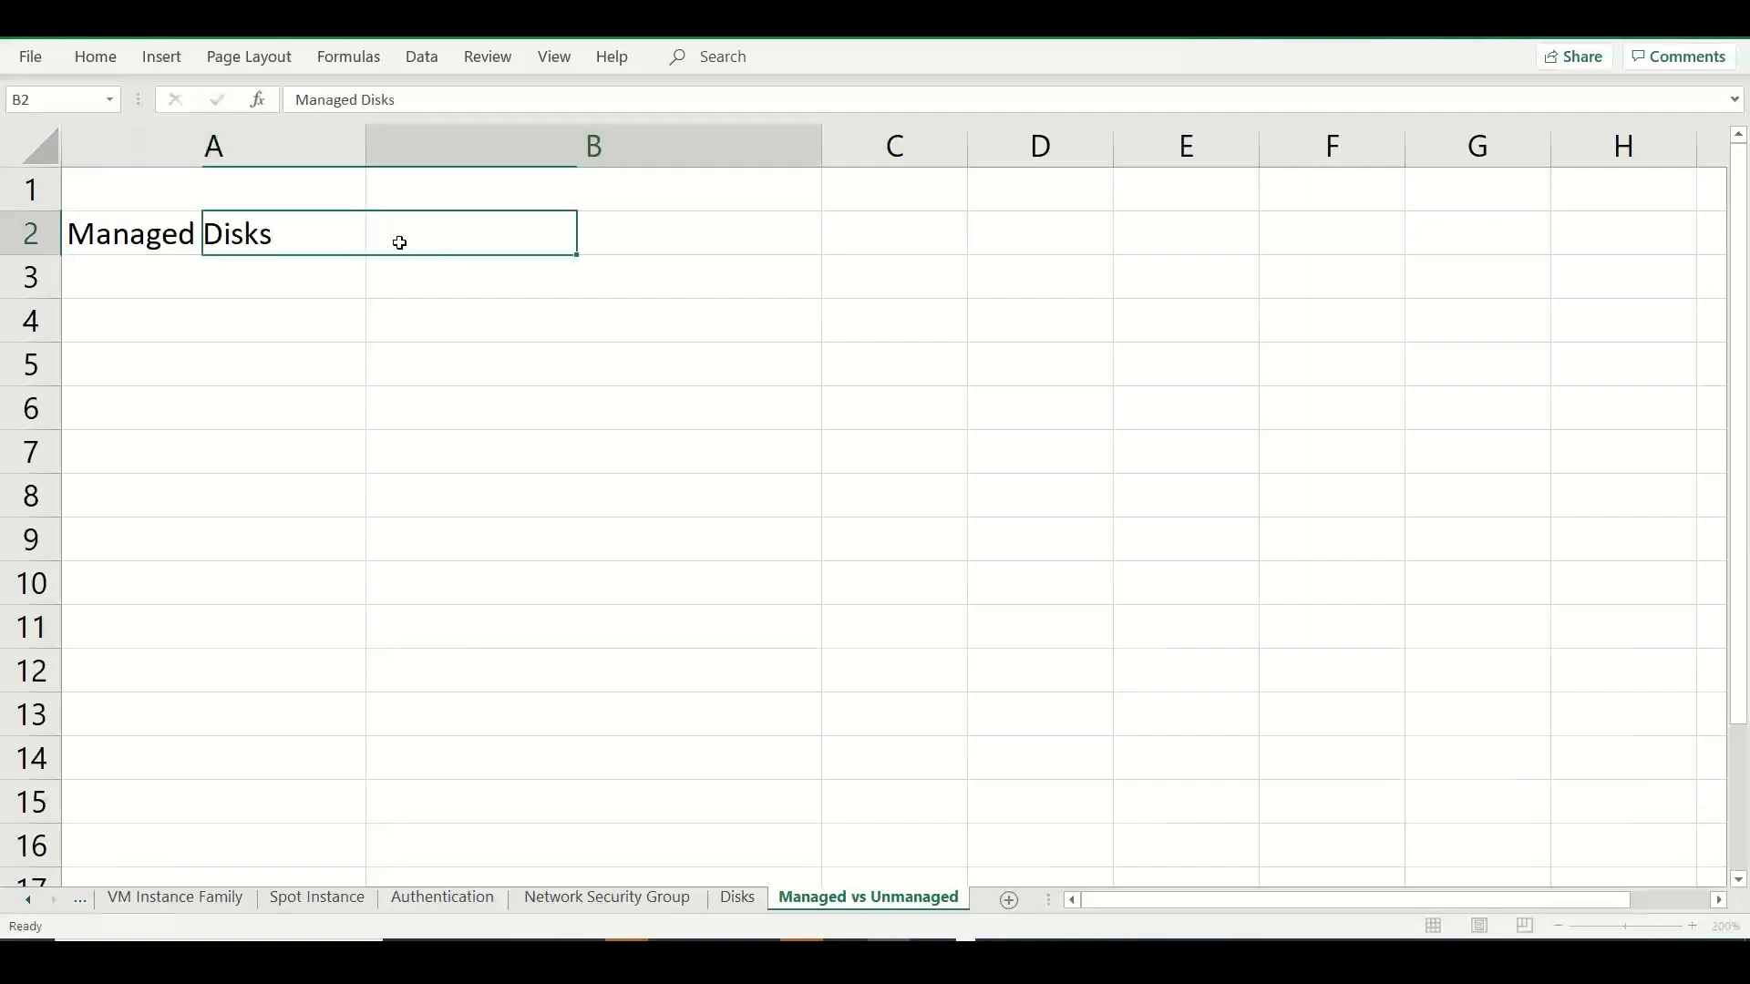
# Enter "Microsoft will manage the storage infrastructure" in B2 beside the Managed Disks label.
pyautogui.write('Microsoft')
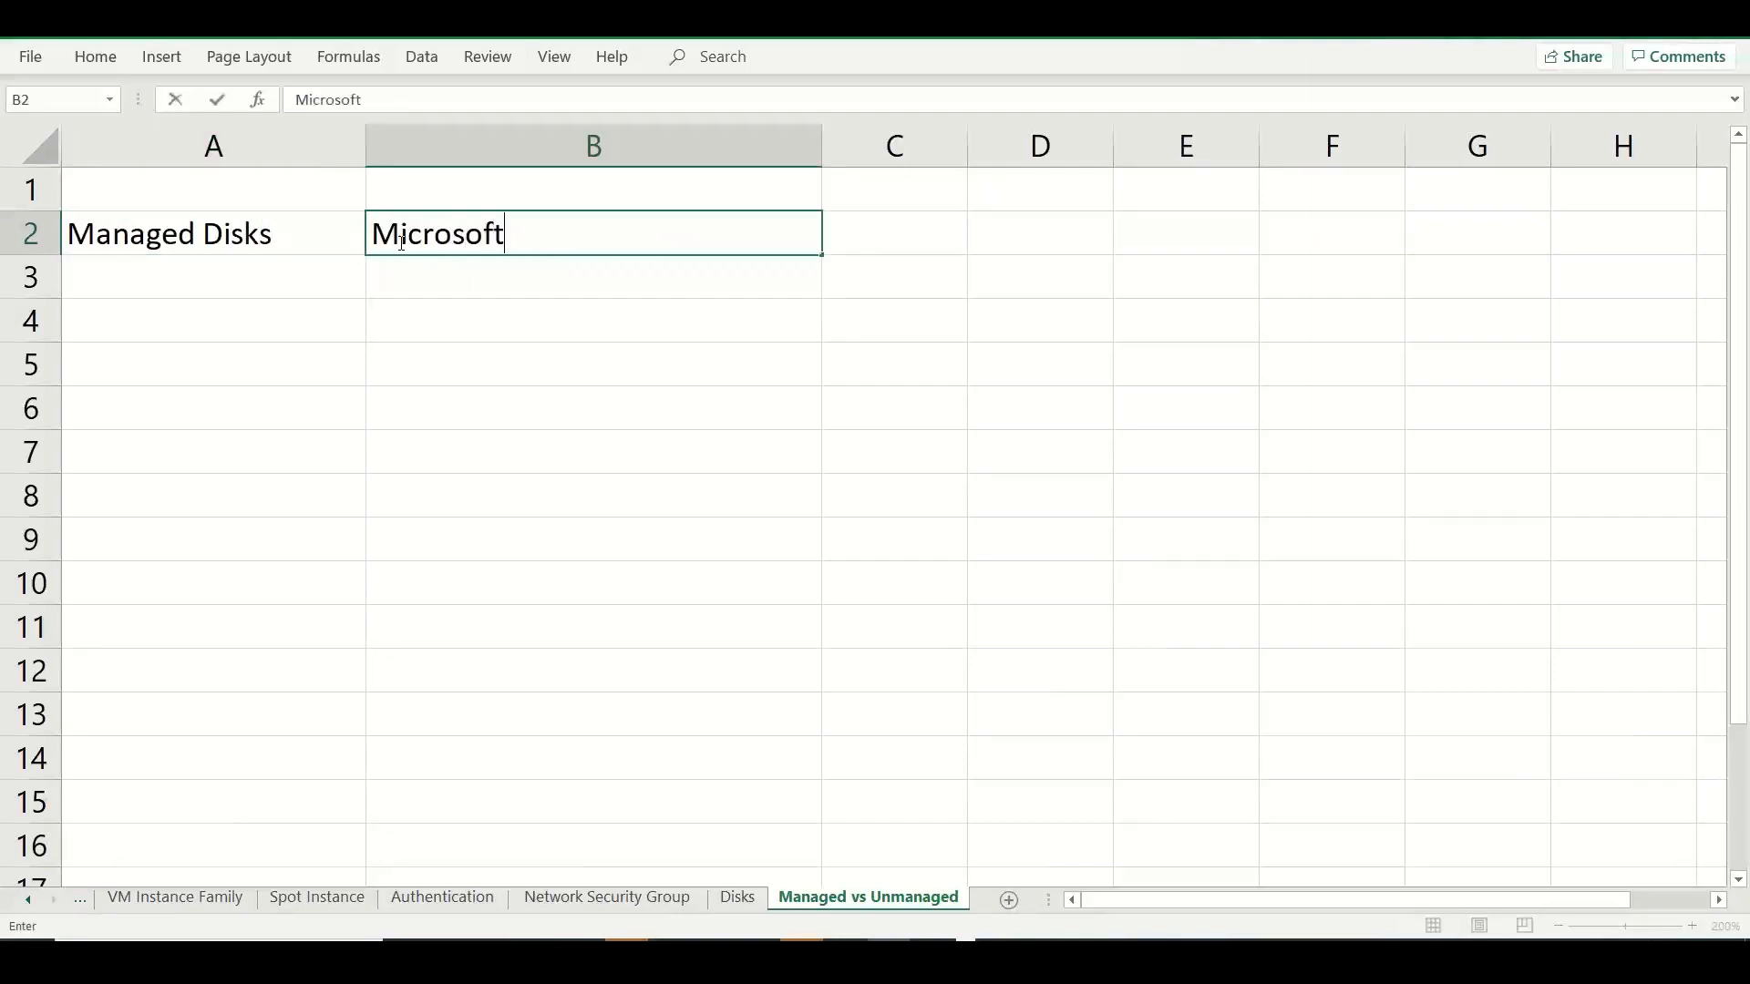
pyautogui.write(' will managethe')
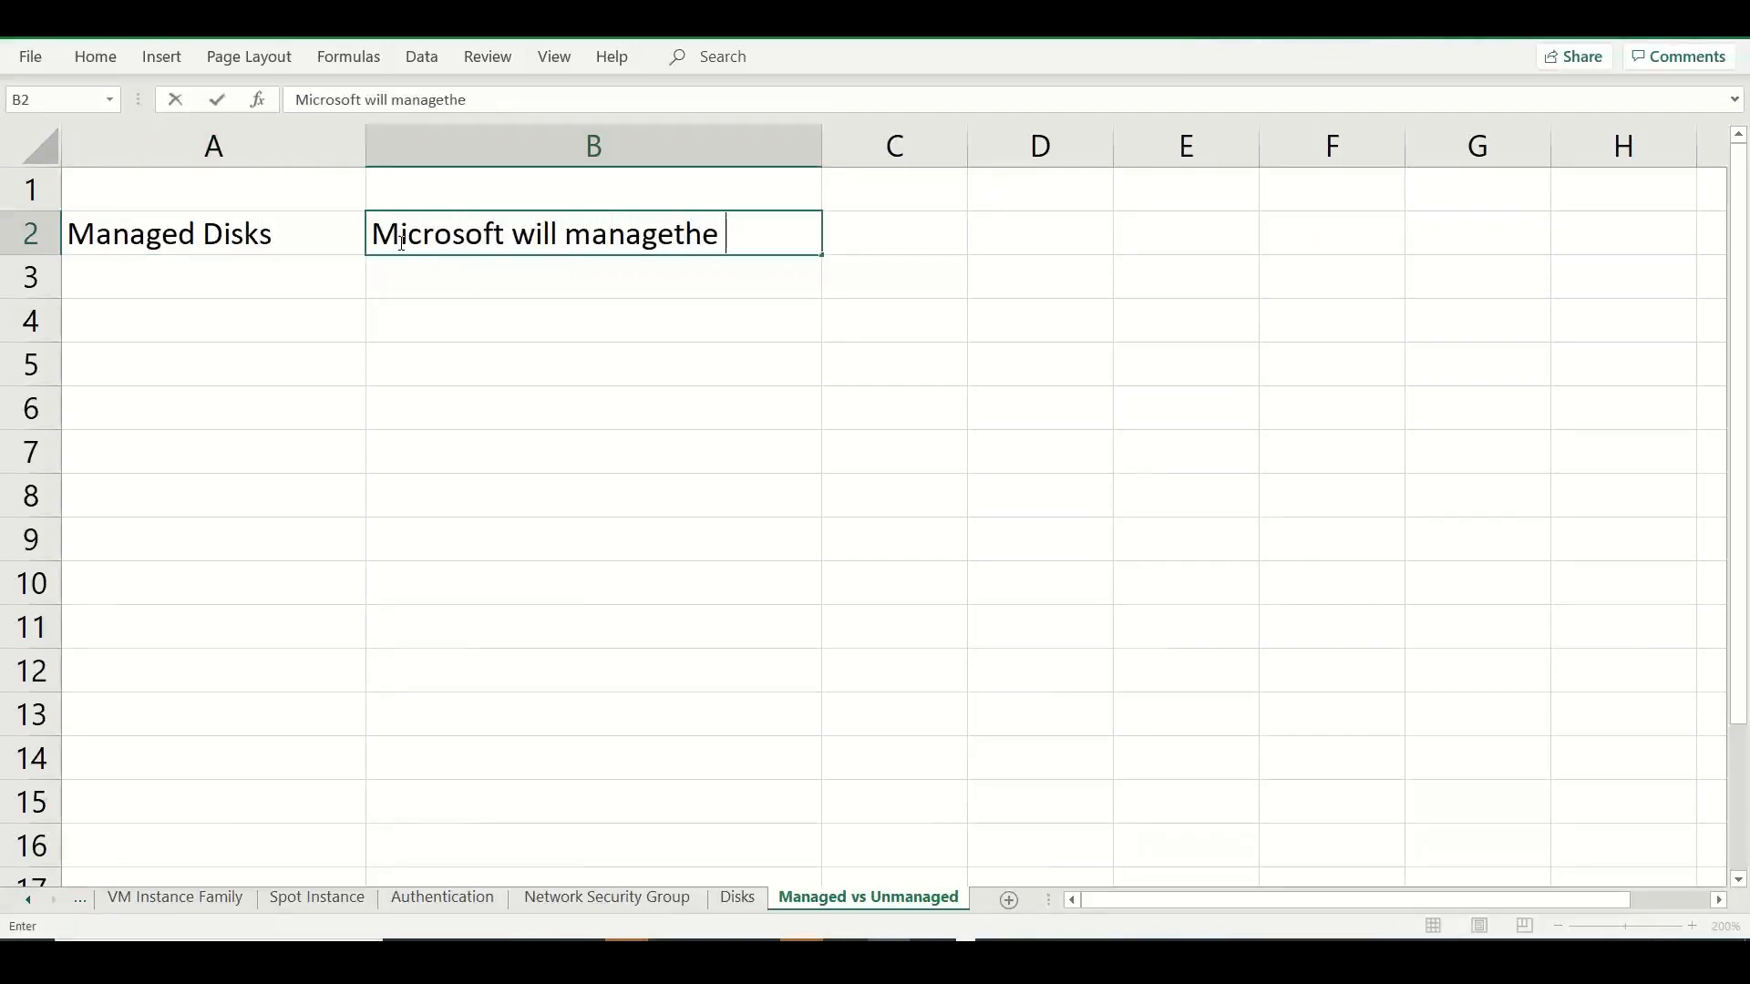
pyautogui.press('BackSpace')
pyautogui.press('BackSpace')
pyautogui.press('BackSpace')
pyautogui.write('the stor')
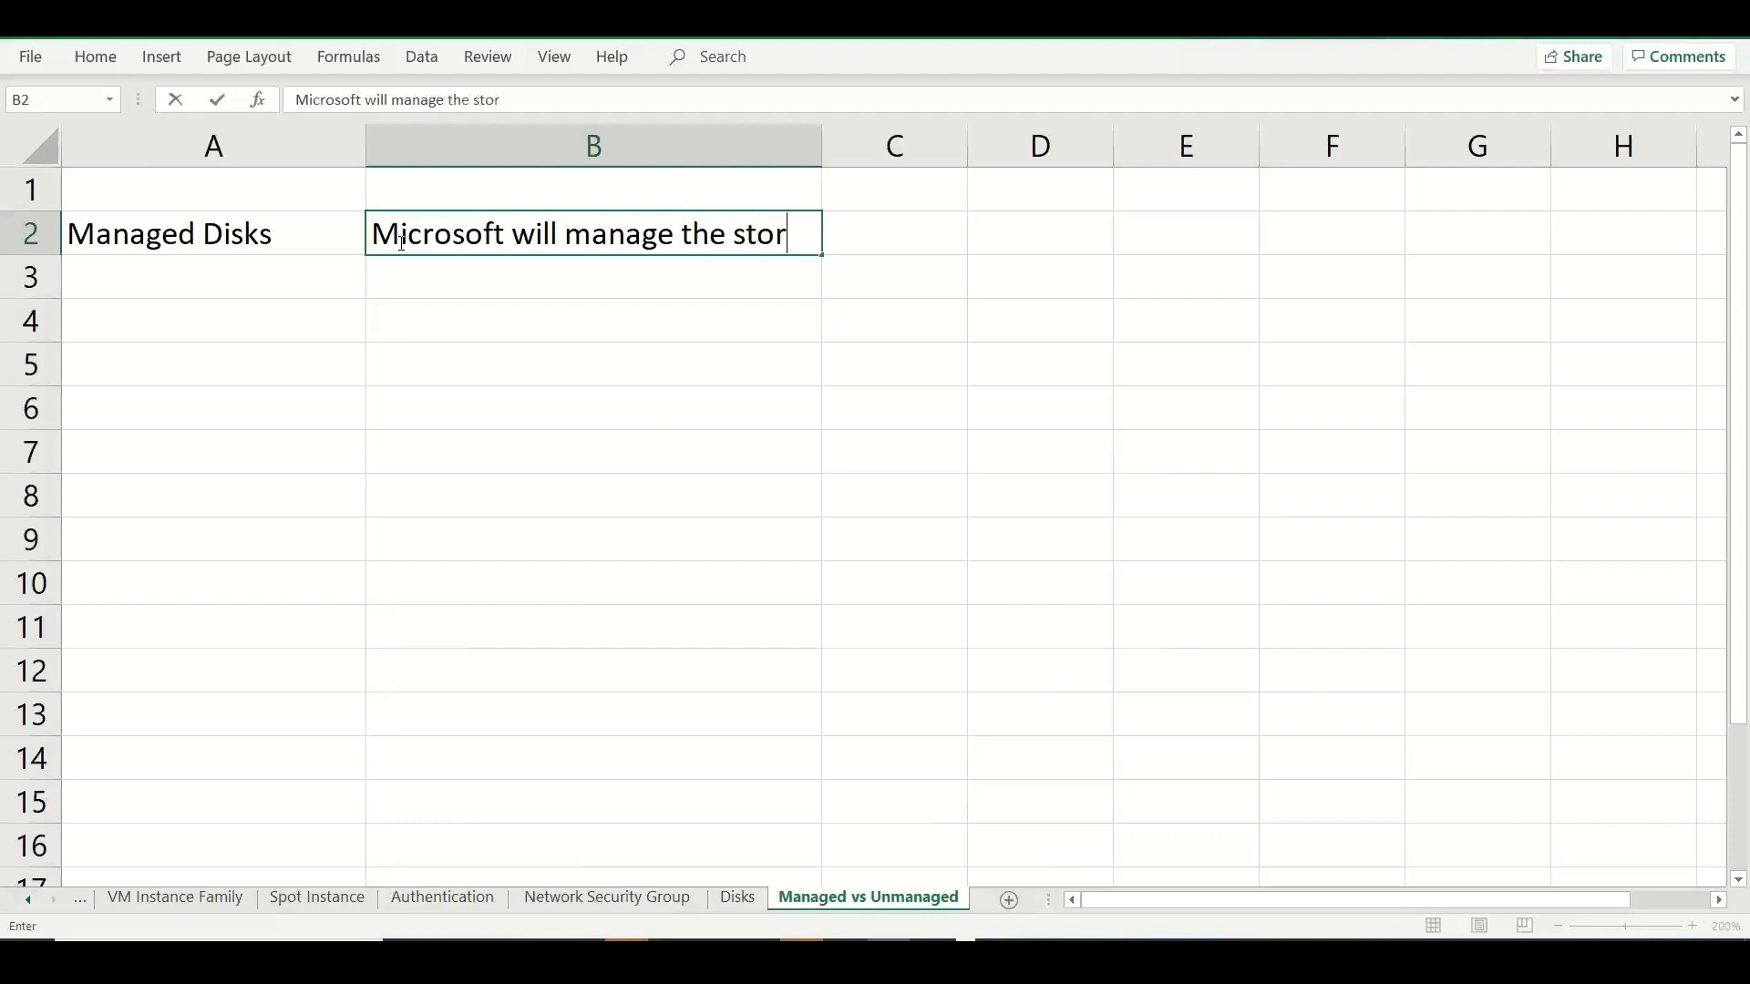
pyautogui.write('age infrastructure -')
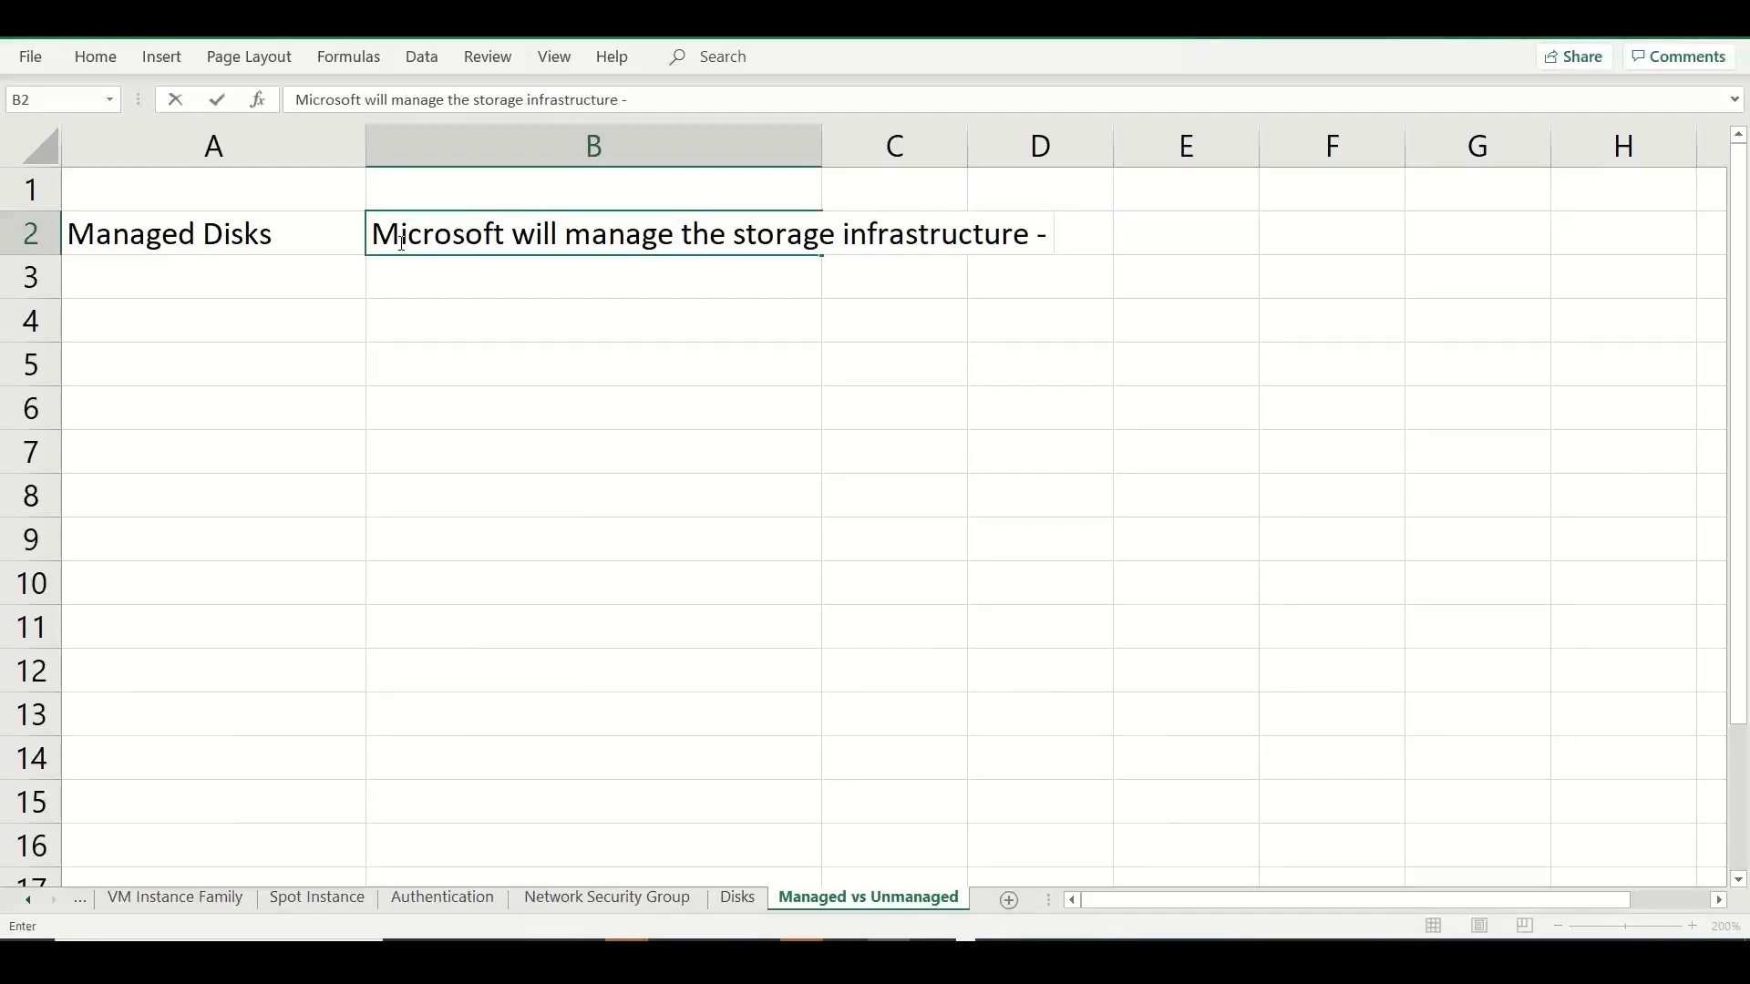
pyautogui.press('BackSpace')
pyautogui.press('BackSpace')
pyautogui.press('BackSpace')
pyautogui.click(443, 276)
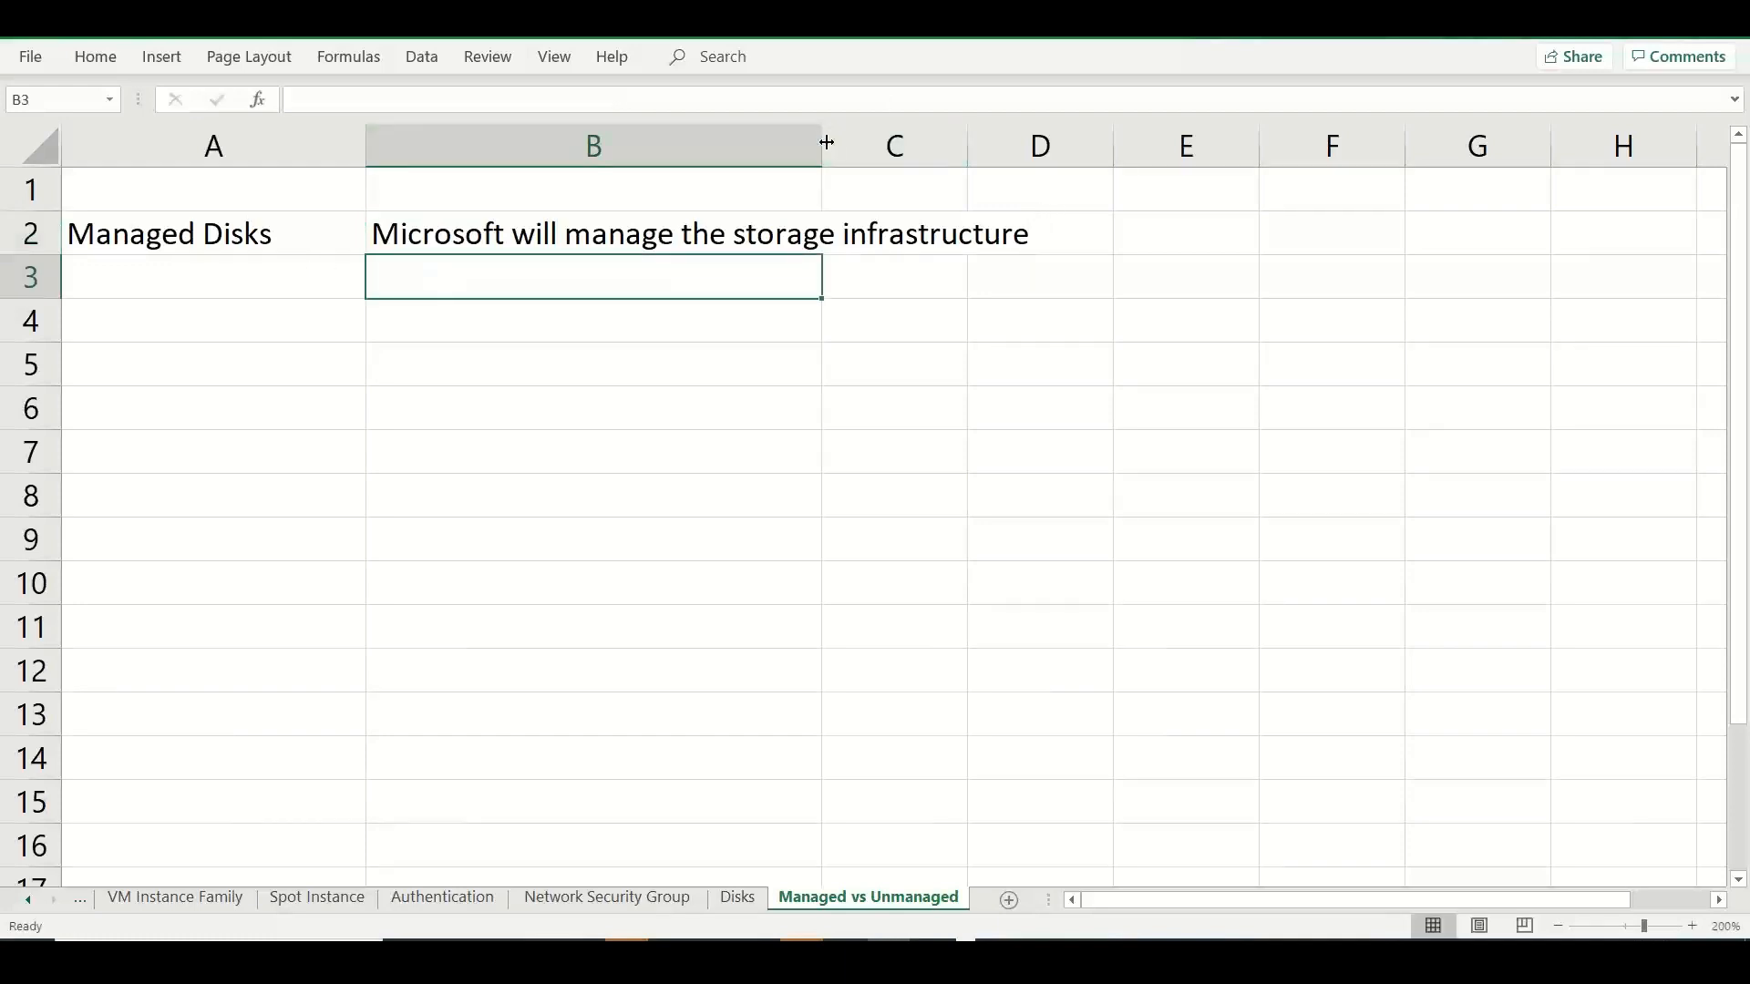
# Widen column B further and insert "underlying" before "storage infrastructure" in the B2 note.
pyautogui.moveTo(824, 141); pyautogui.dragTo(1091, 153)
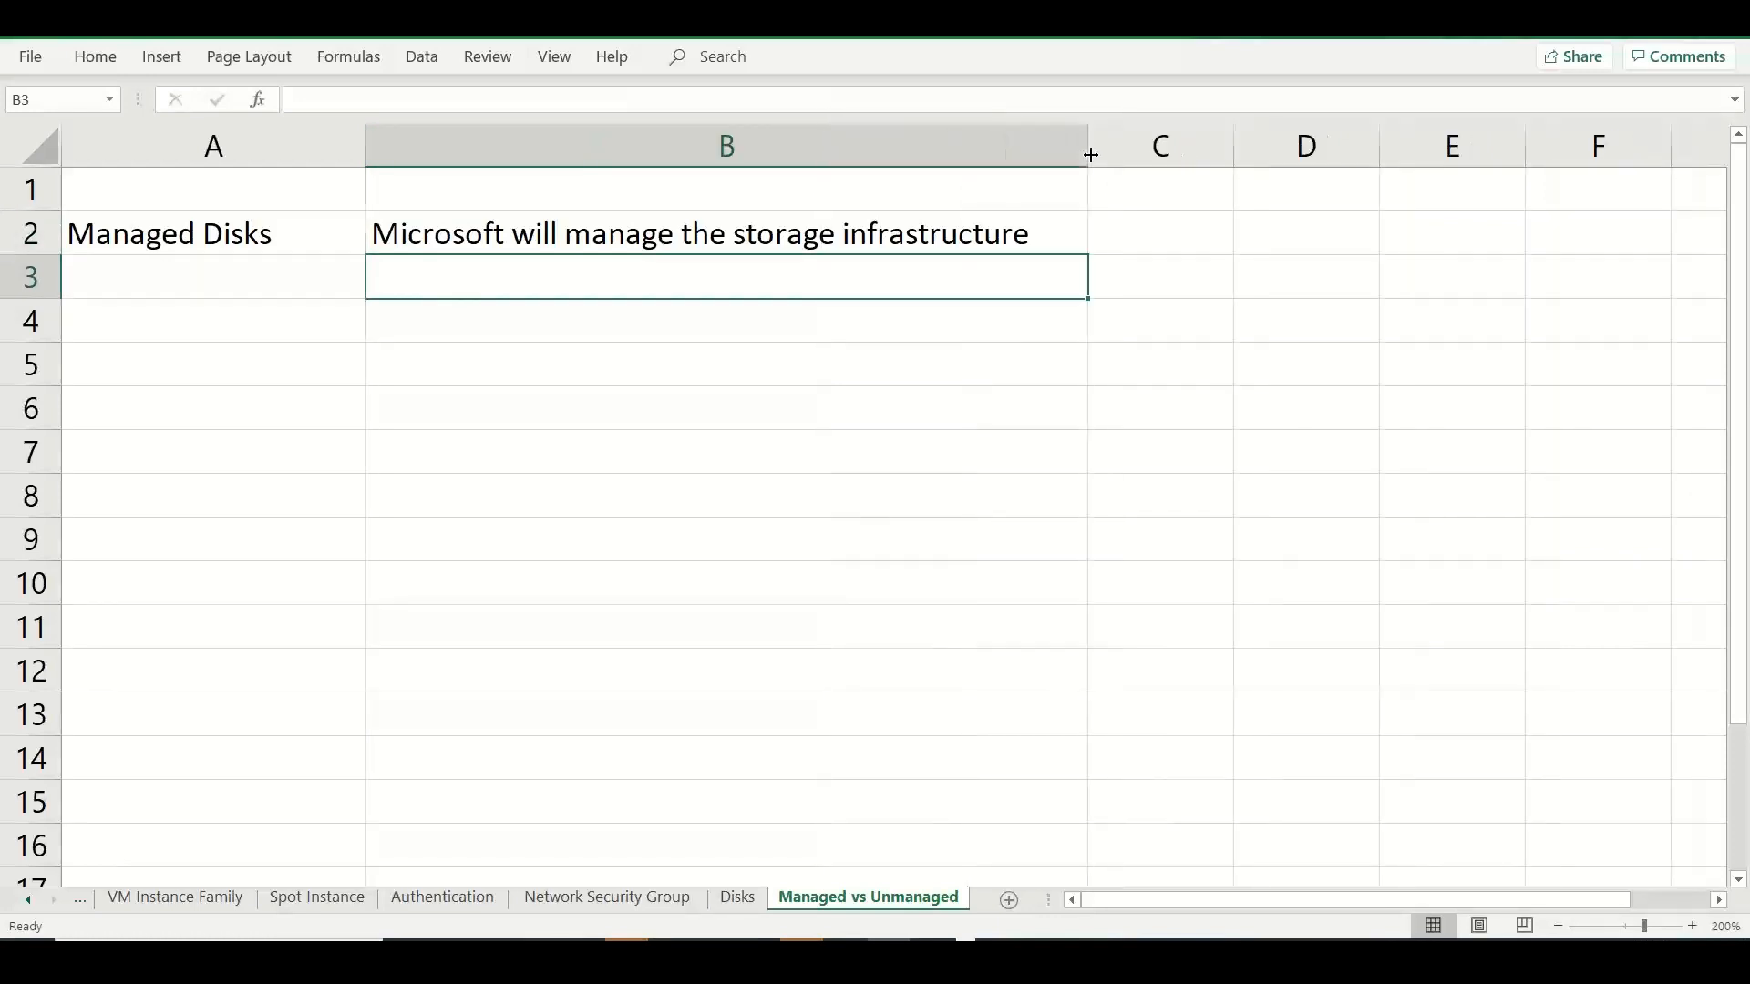
pyautogui.doubleClick(734, 239)
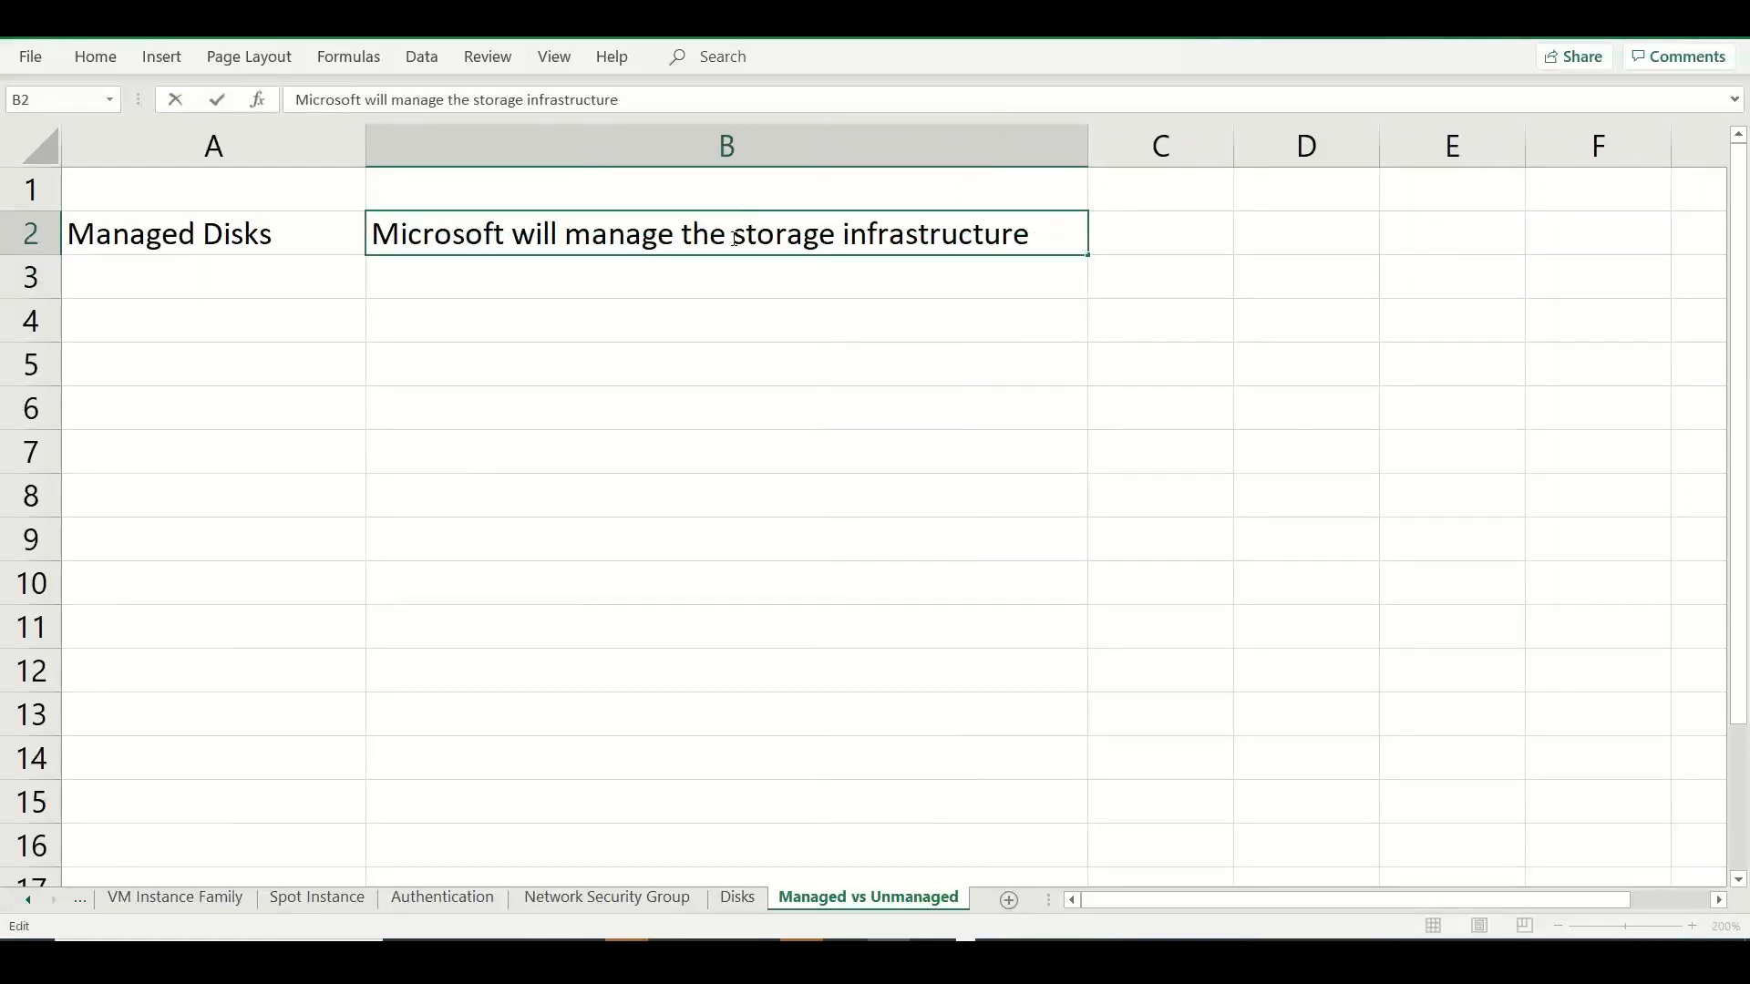
pyautogui.write('underp')
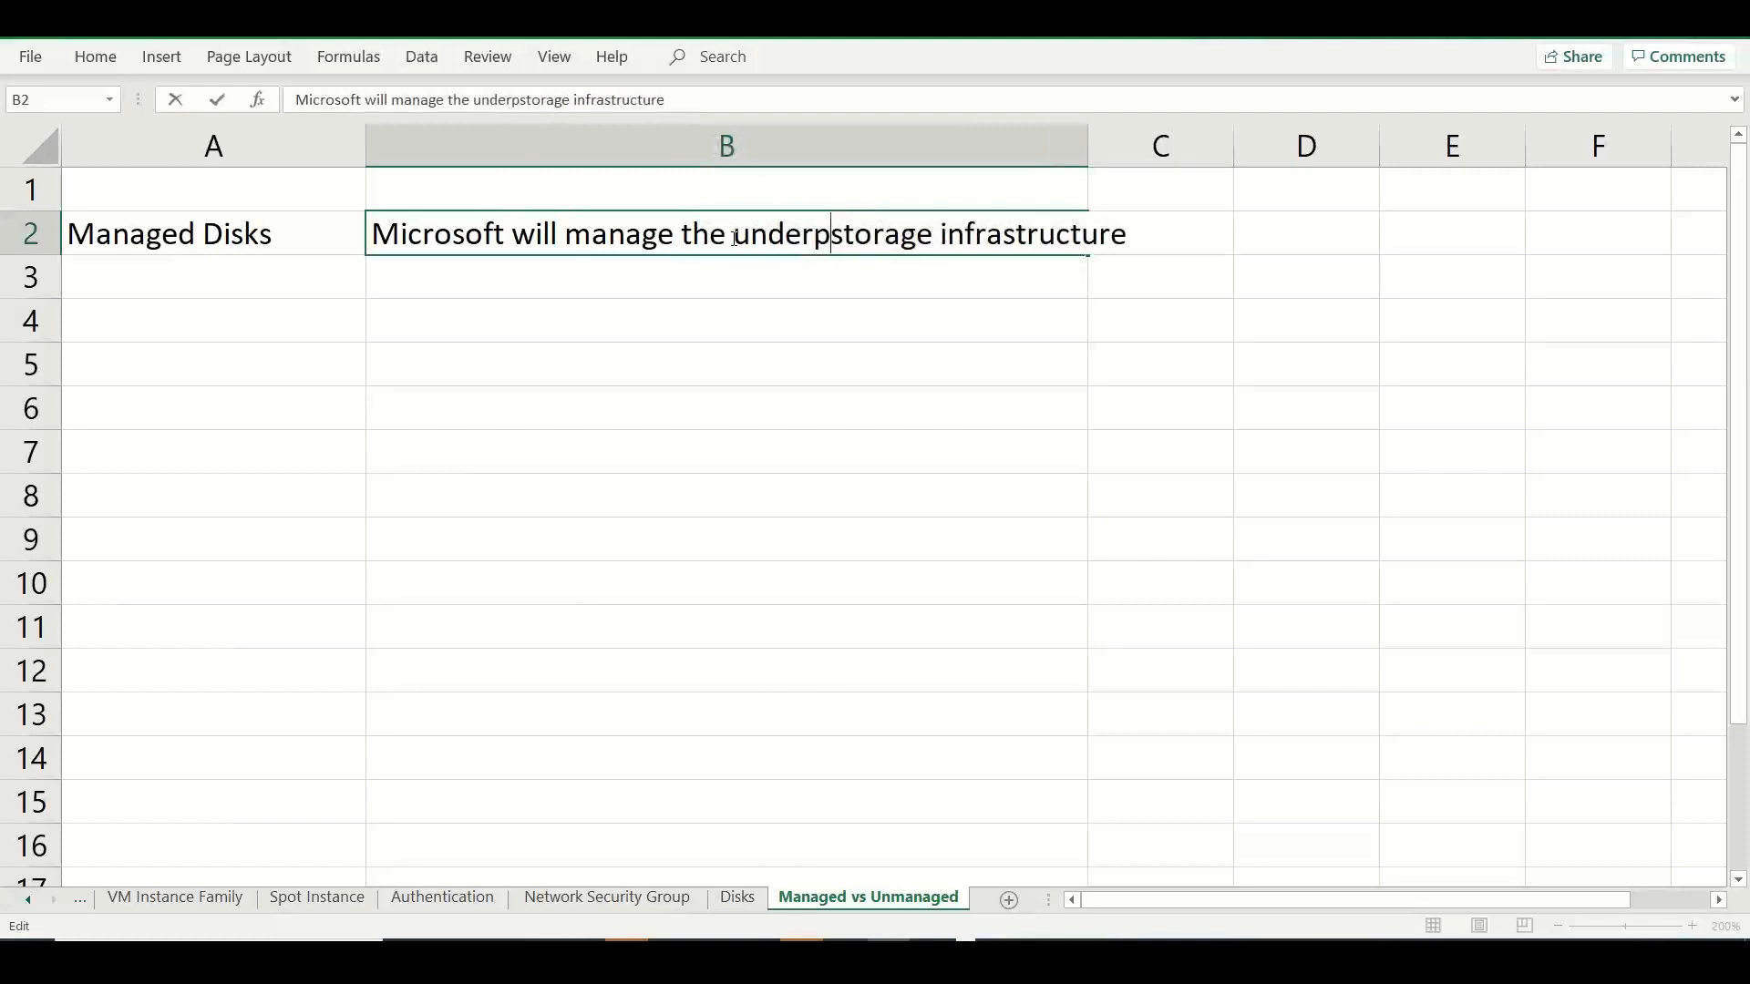
pyautogui.press('BackSpace')
pyautogui.write('lying')
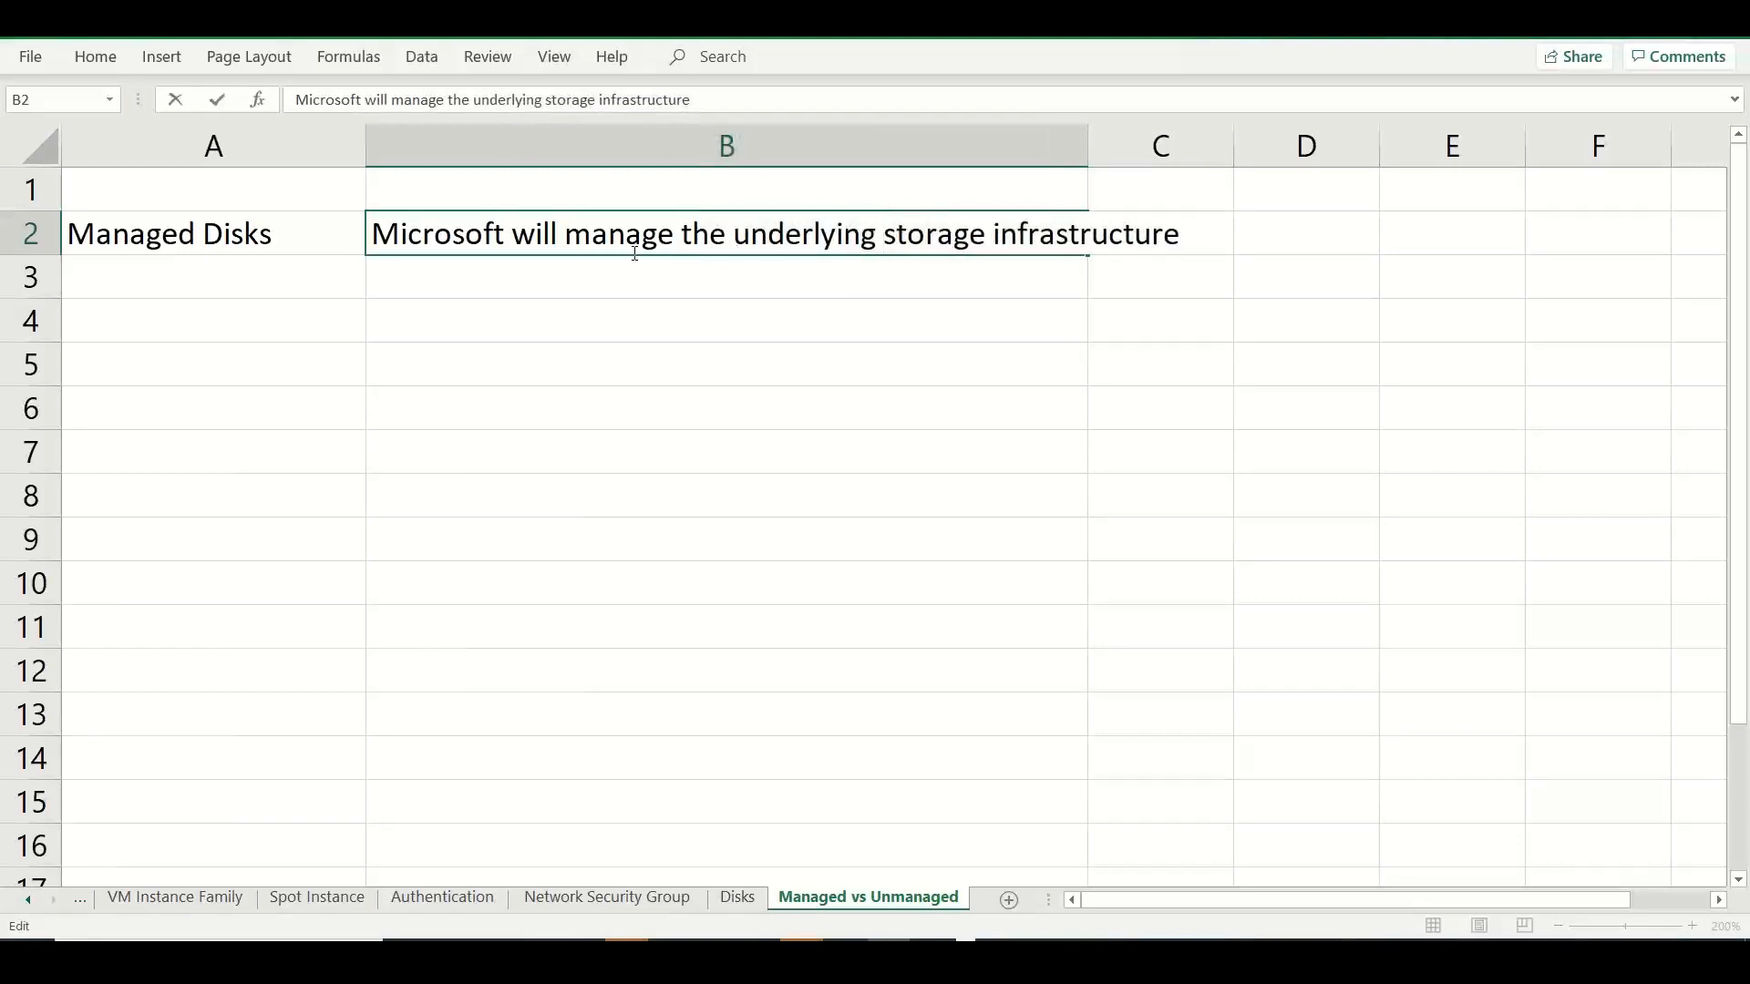
# Enter the label "Unmanaged disks" in cell A3.
pyautogui.click(273, 271)
pyautogui.write('U')
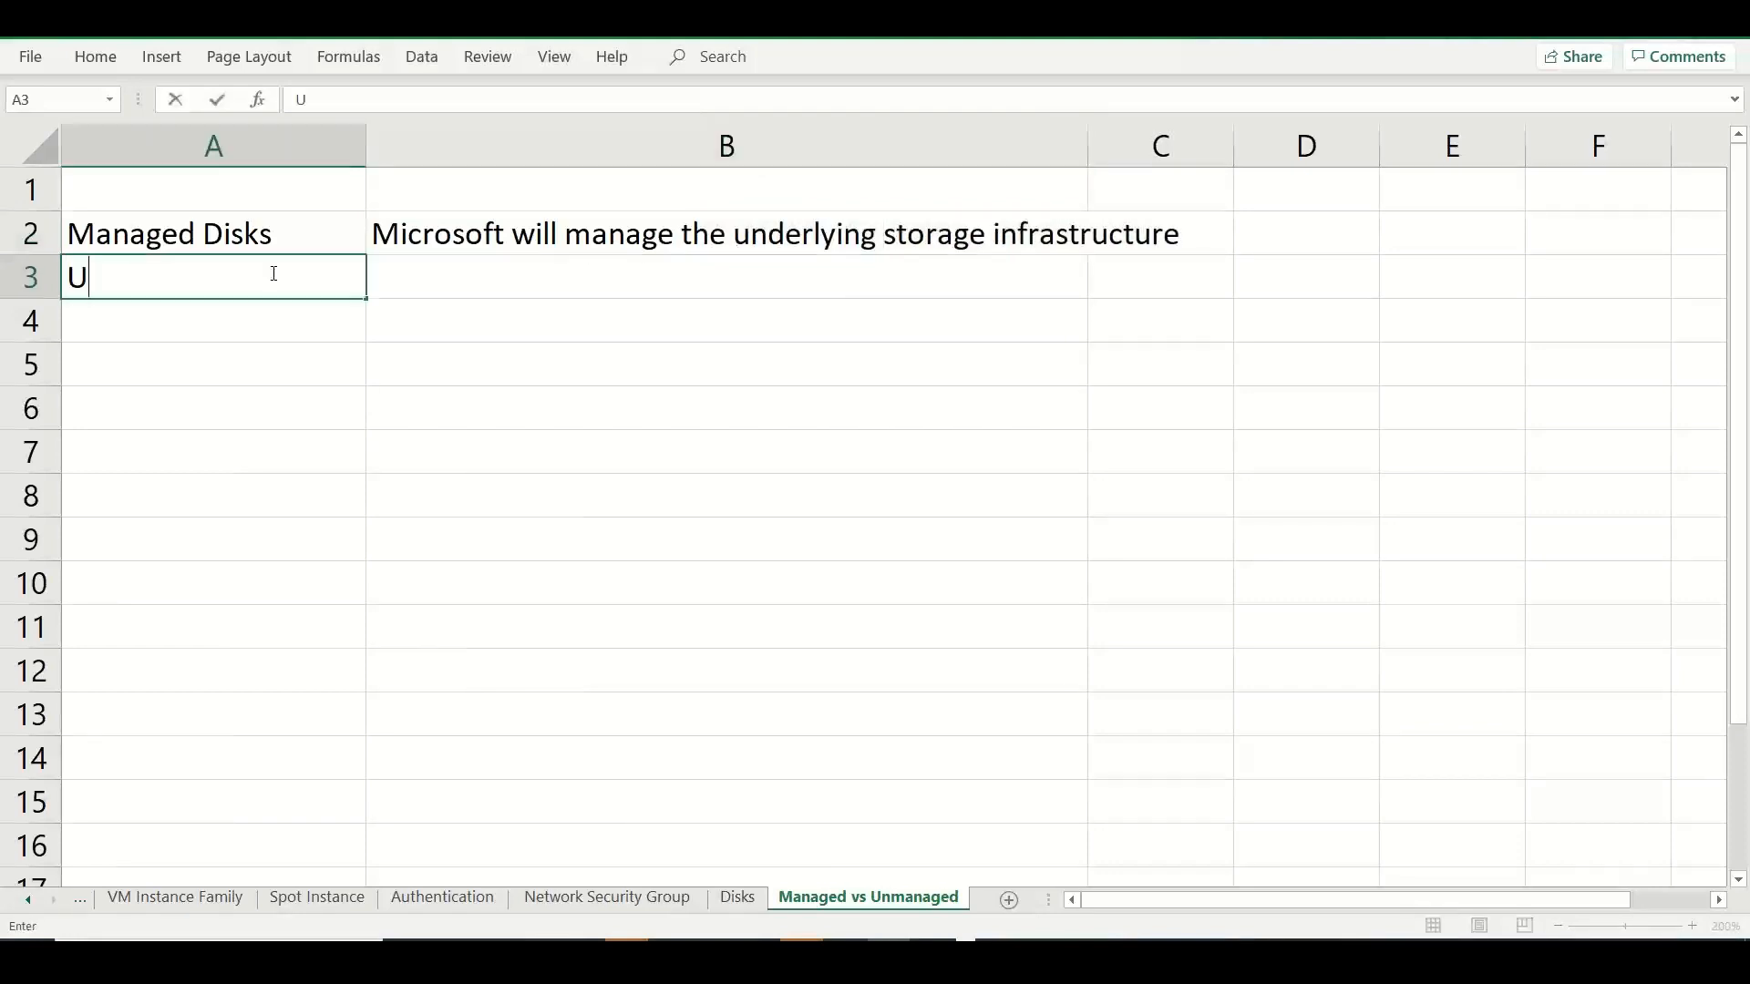
pyautogui.write('namanged')
pyautogui.press('BackSpace')
pyautogui.press('BackSpace')
pyautogui.press('BackSpace')
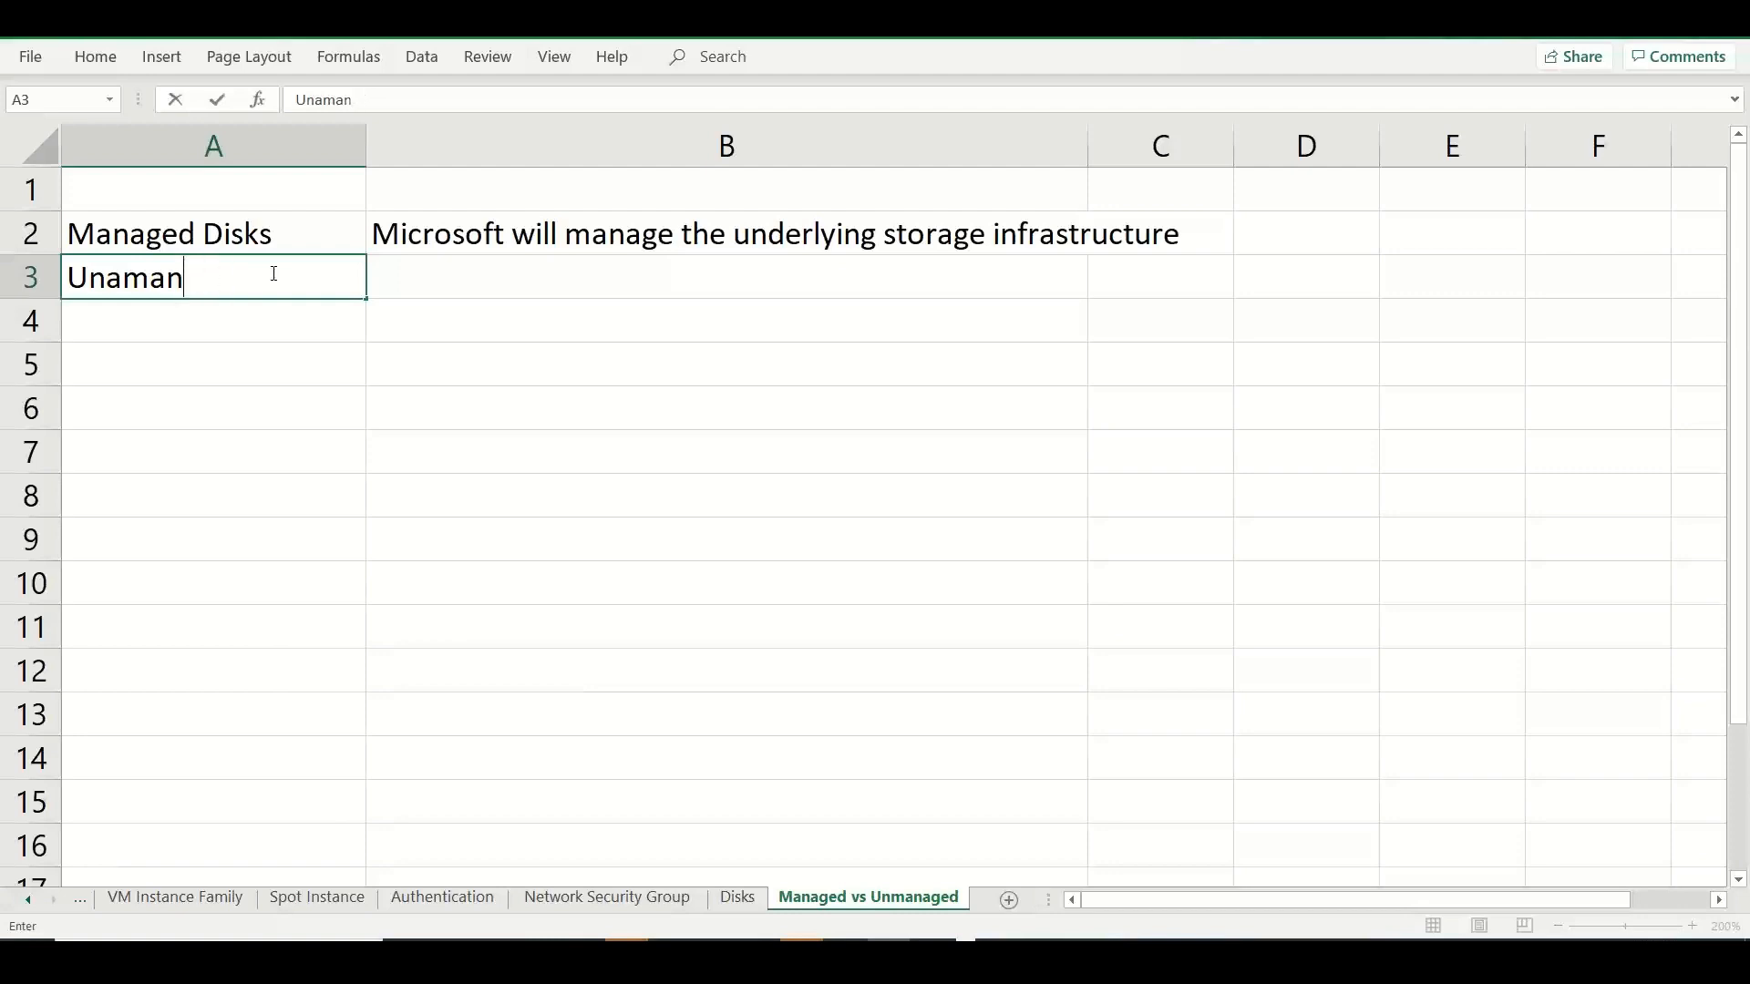
pyautogui.press('BackSpace')
pyautogui.press('BackSpace')
pyautogui.press('BackSpace')
pyautogui.press('BackSpace')
pyautogui.write('managed disk')
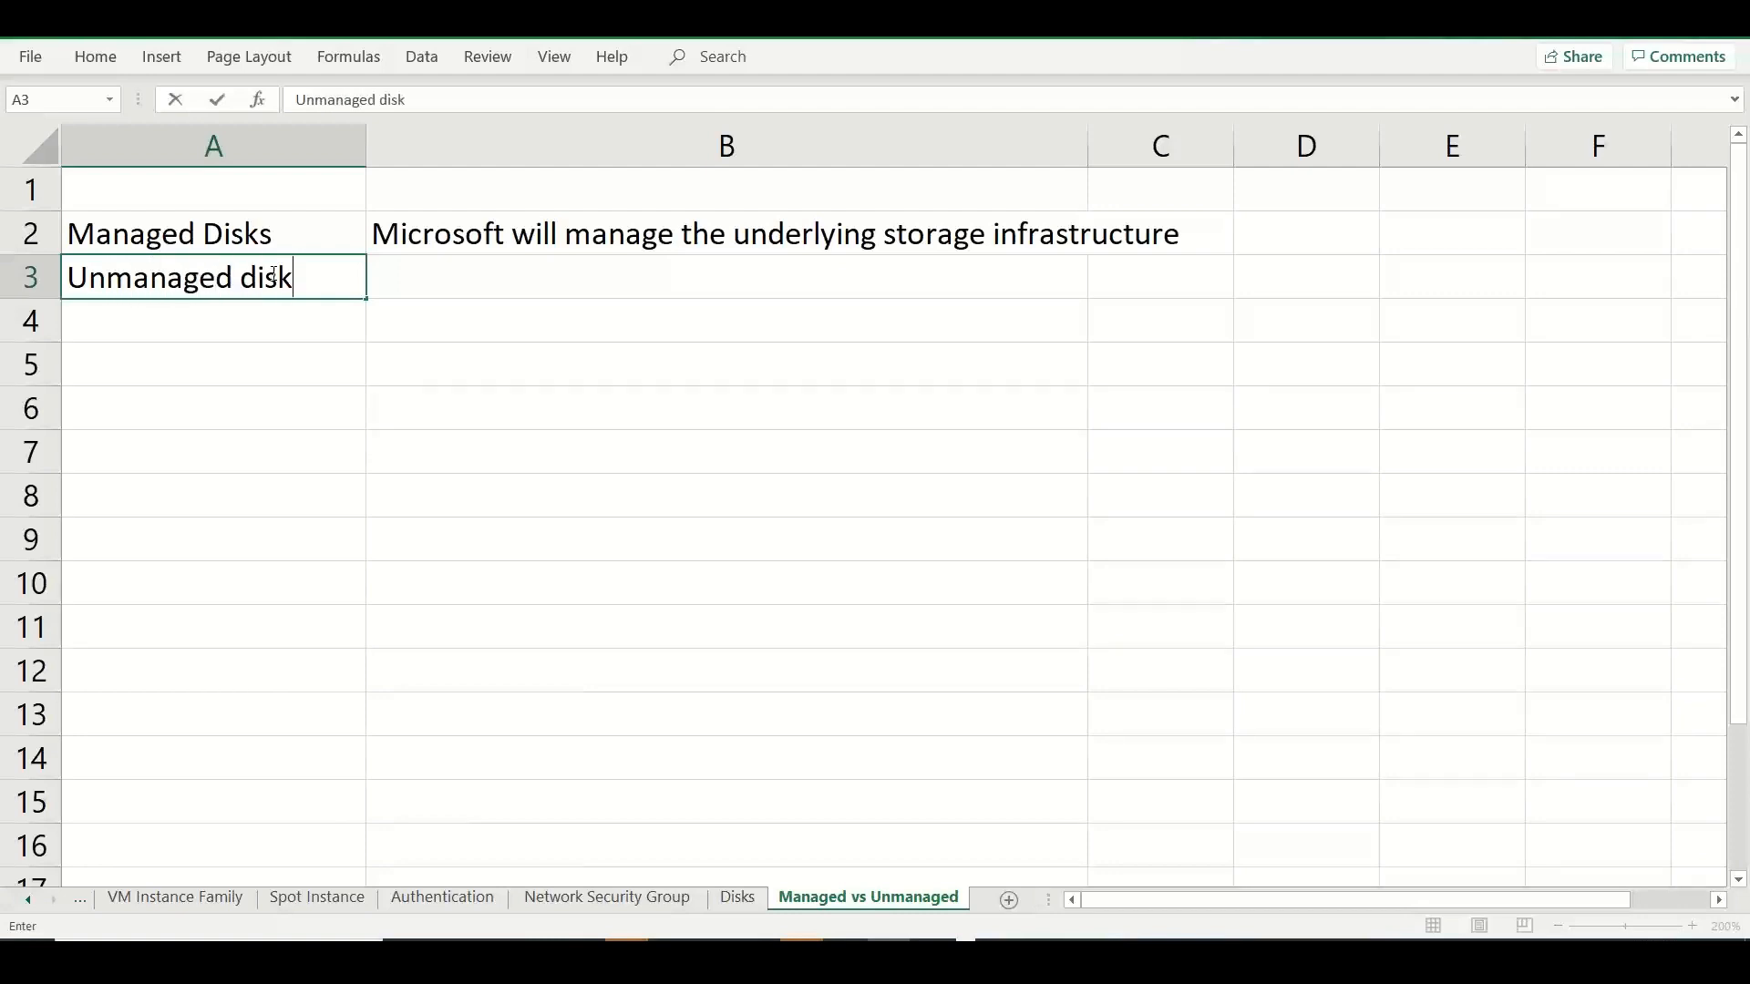
pyautogui.write('s')
pyautogui.press('Tab')
# Enter "customer managed disks" in B3 beside the Unmanaged disks label.
pyautogui.write('customer m')
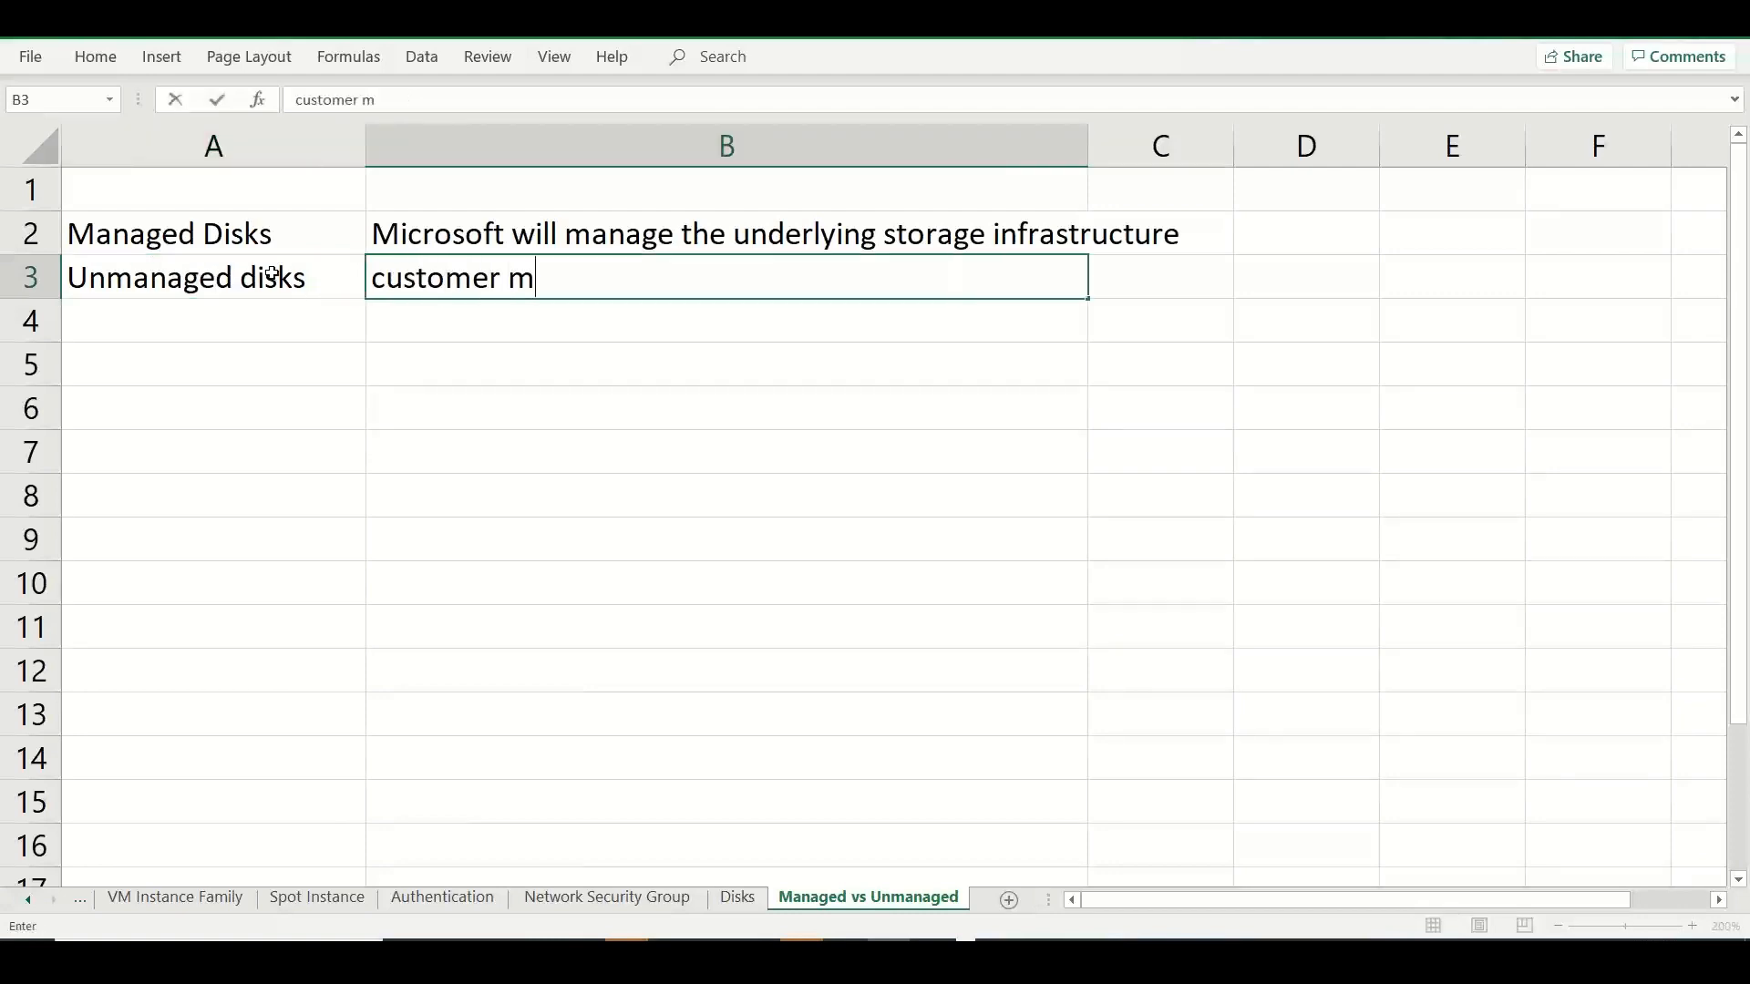
pyautogui.write('anaged disks')
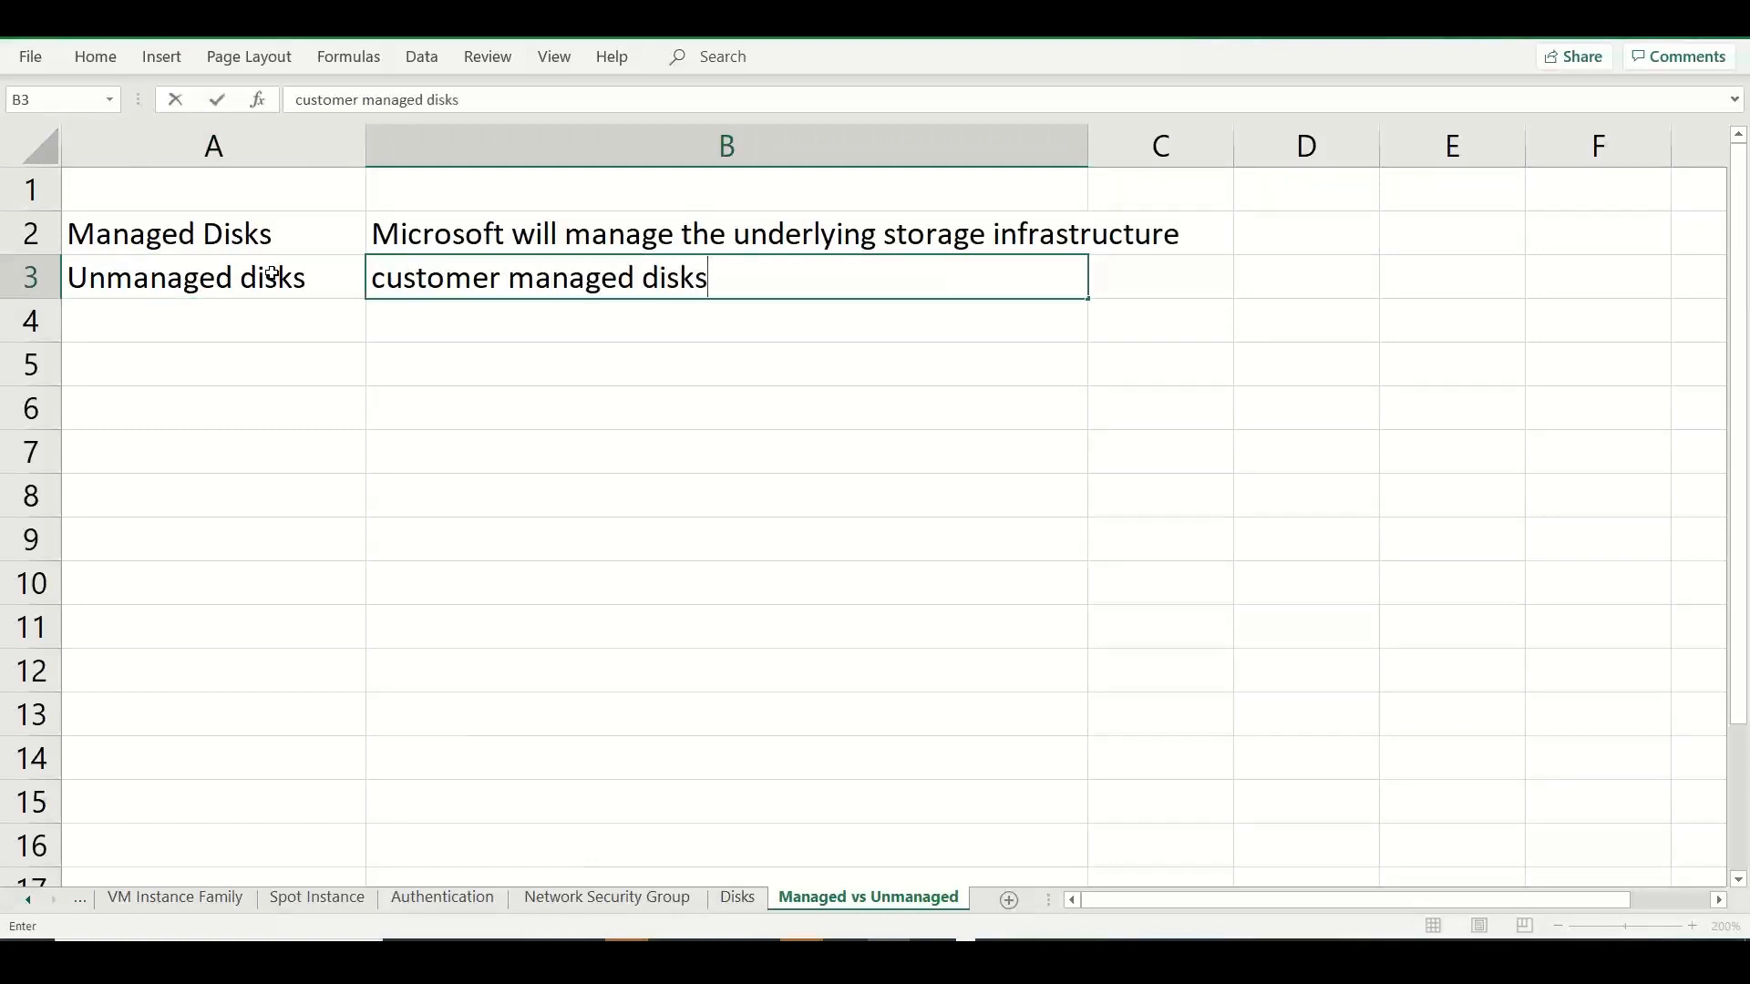
pyautogui.press('Return')
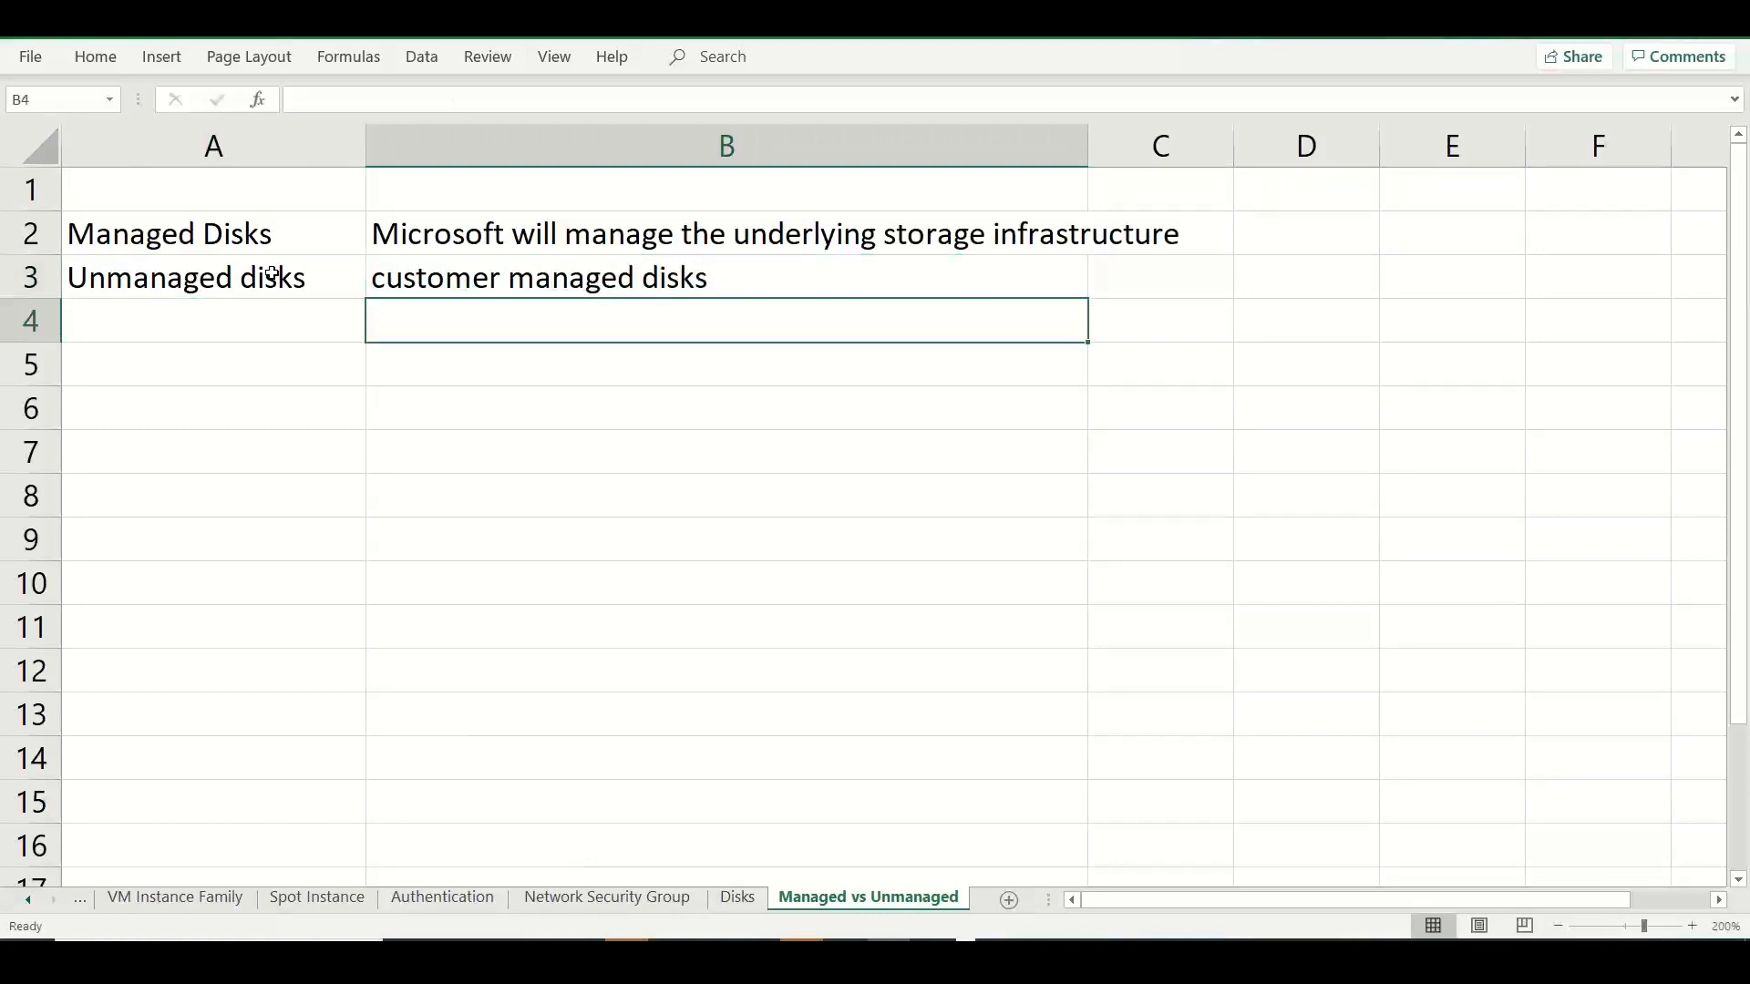
# Write "Storage account >> Disks (Page file / VHD)" in B4 as a note on unmanaged disks.
pyautogui.write('STor')
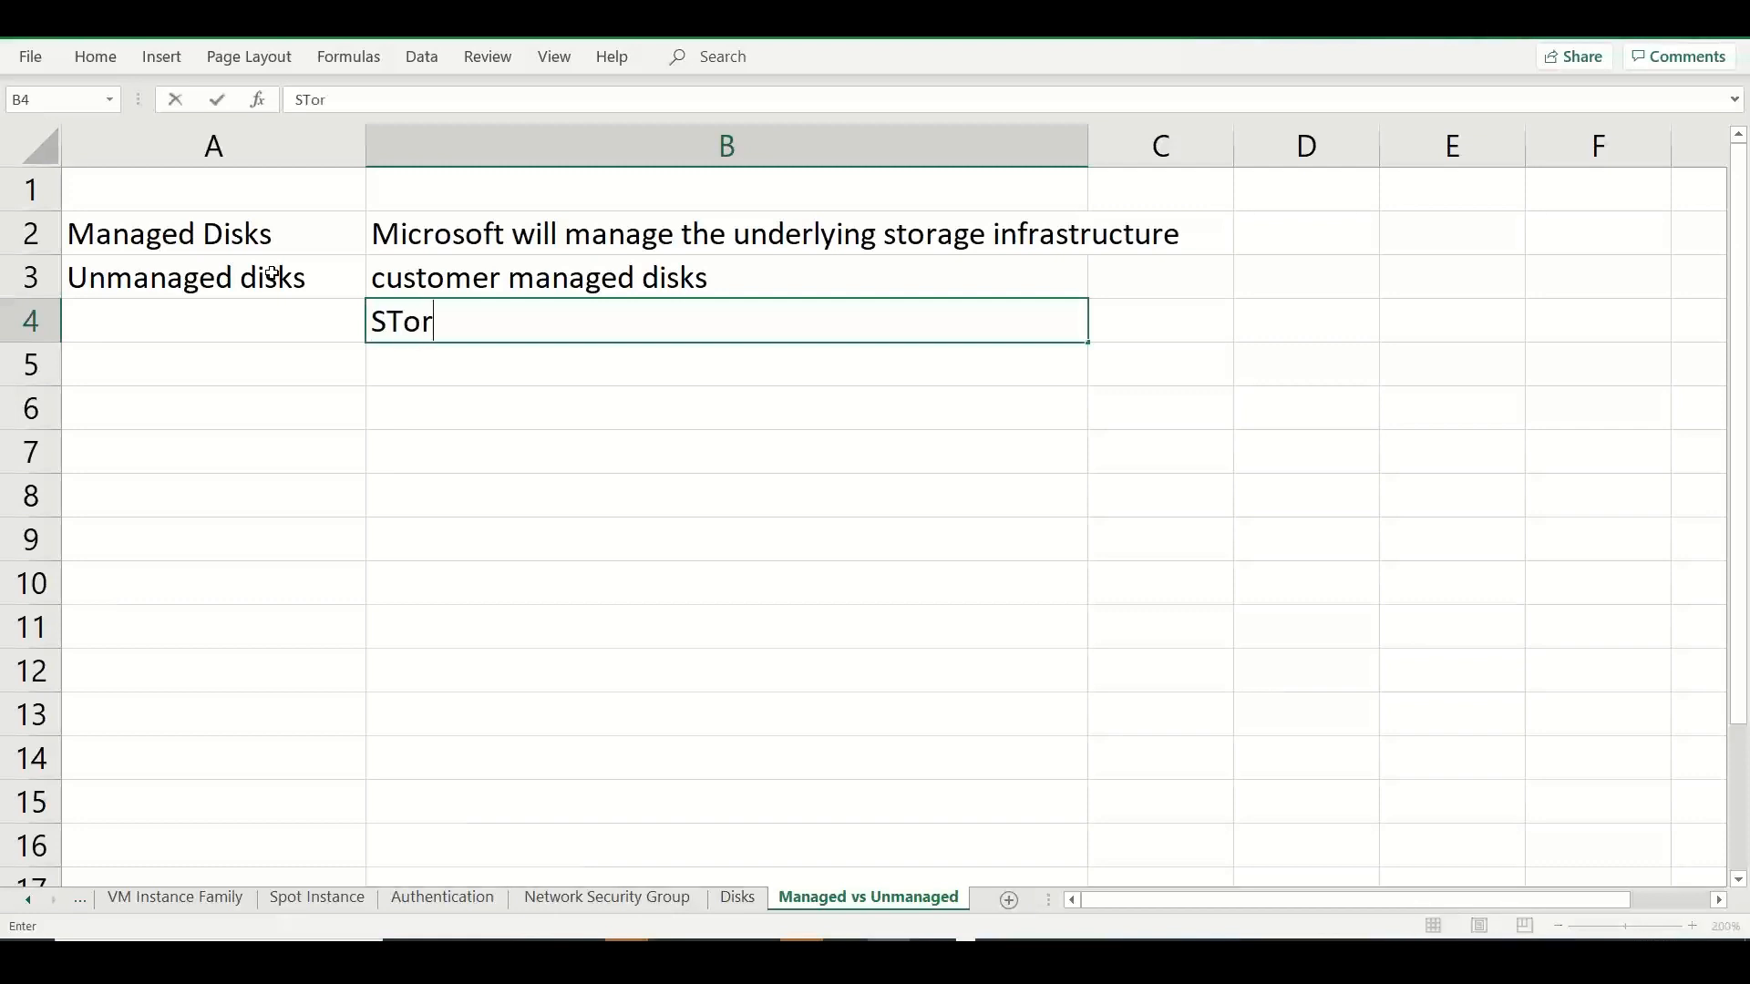
pyautogui.write('age accon')
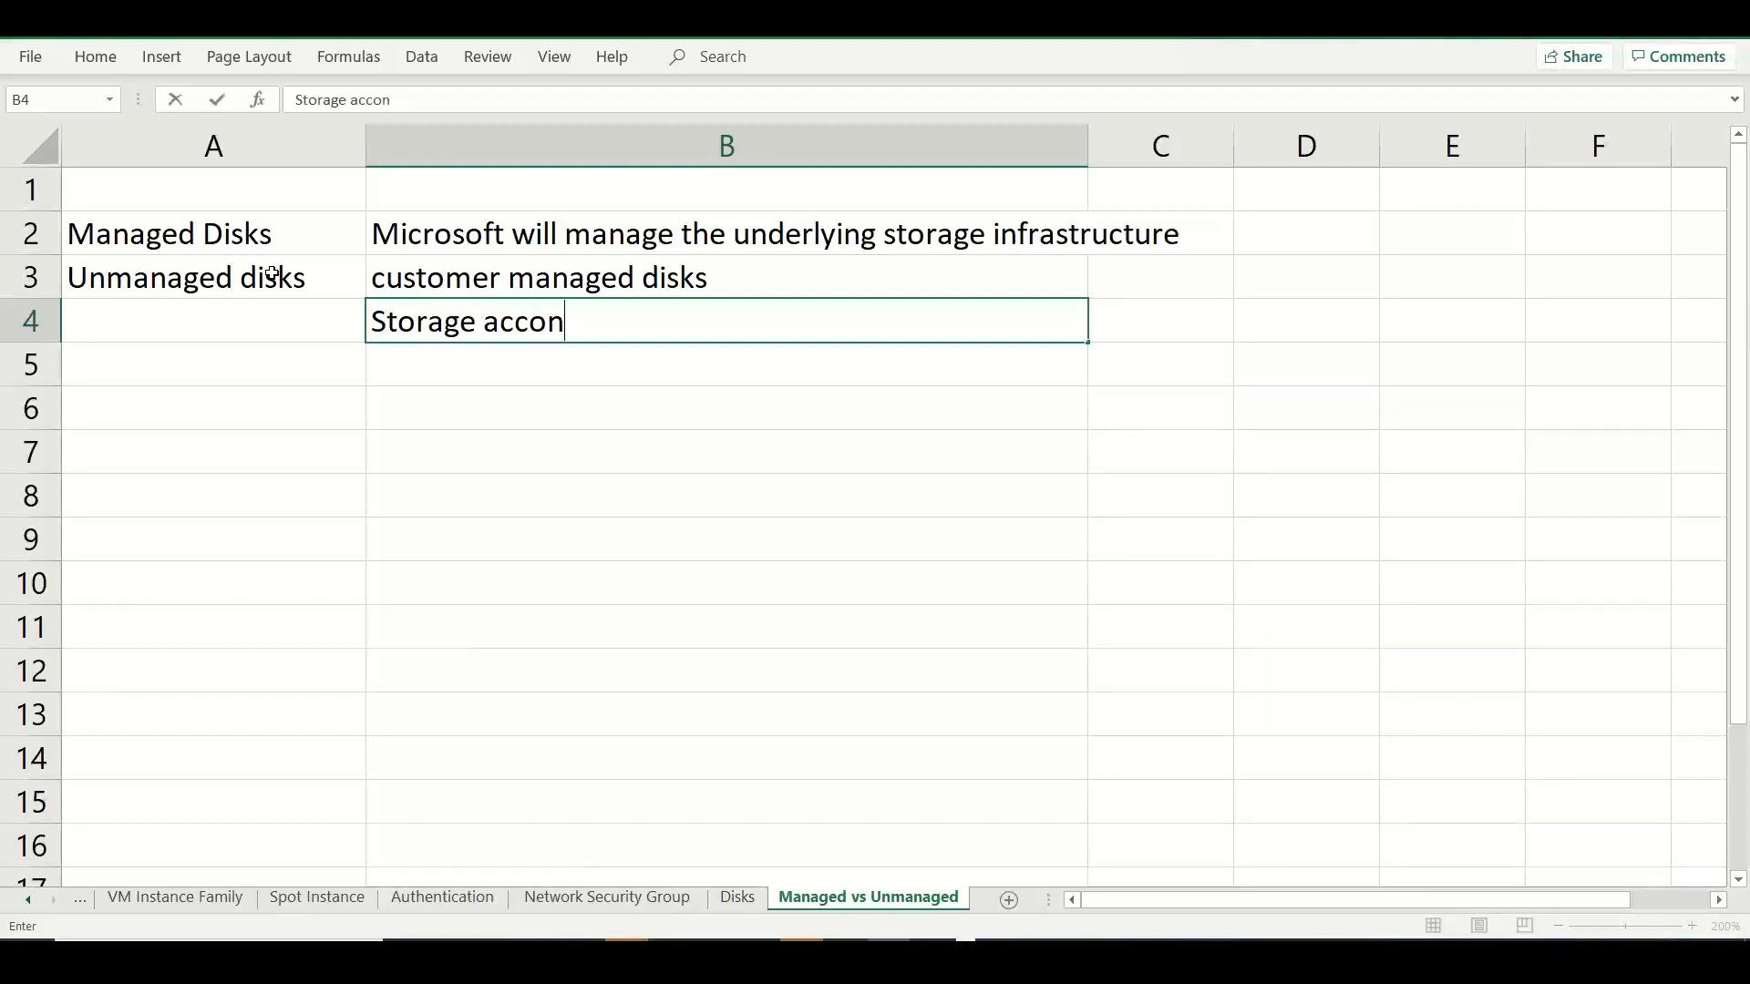
pyautogui.press('BackSpace')
pyautogui.write('unt >> d')
pyautogui.press('BackSpace')
pyautogui.write('Disks ')
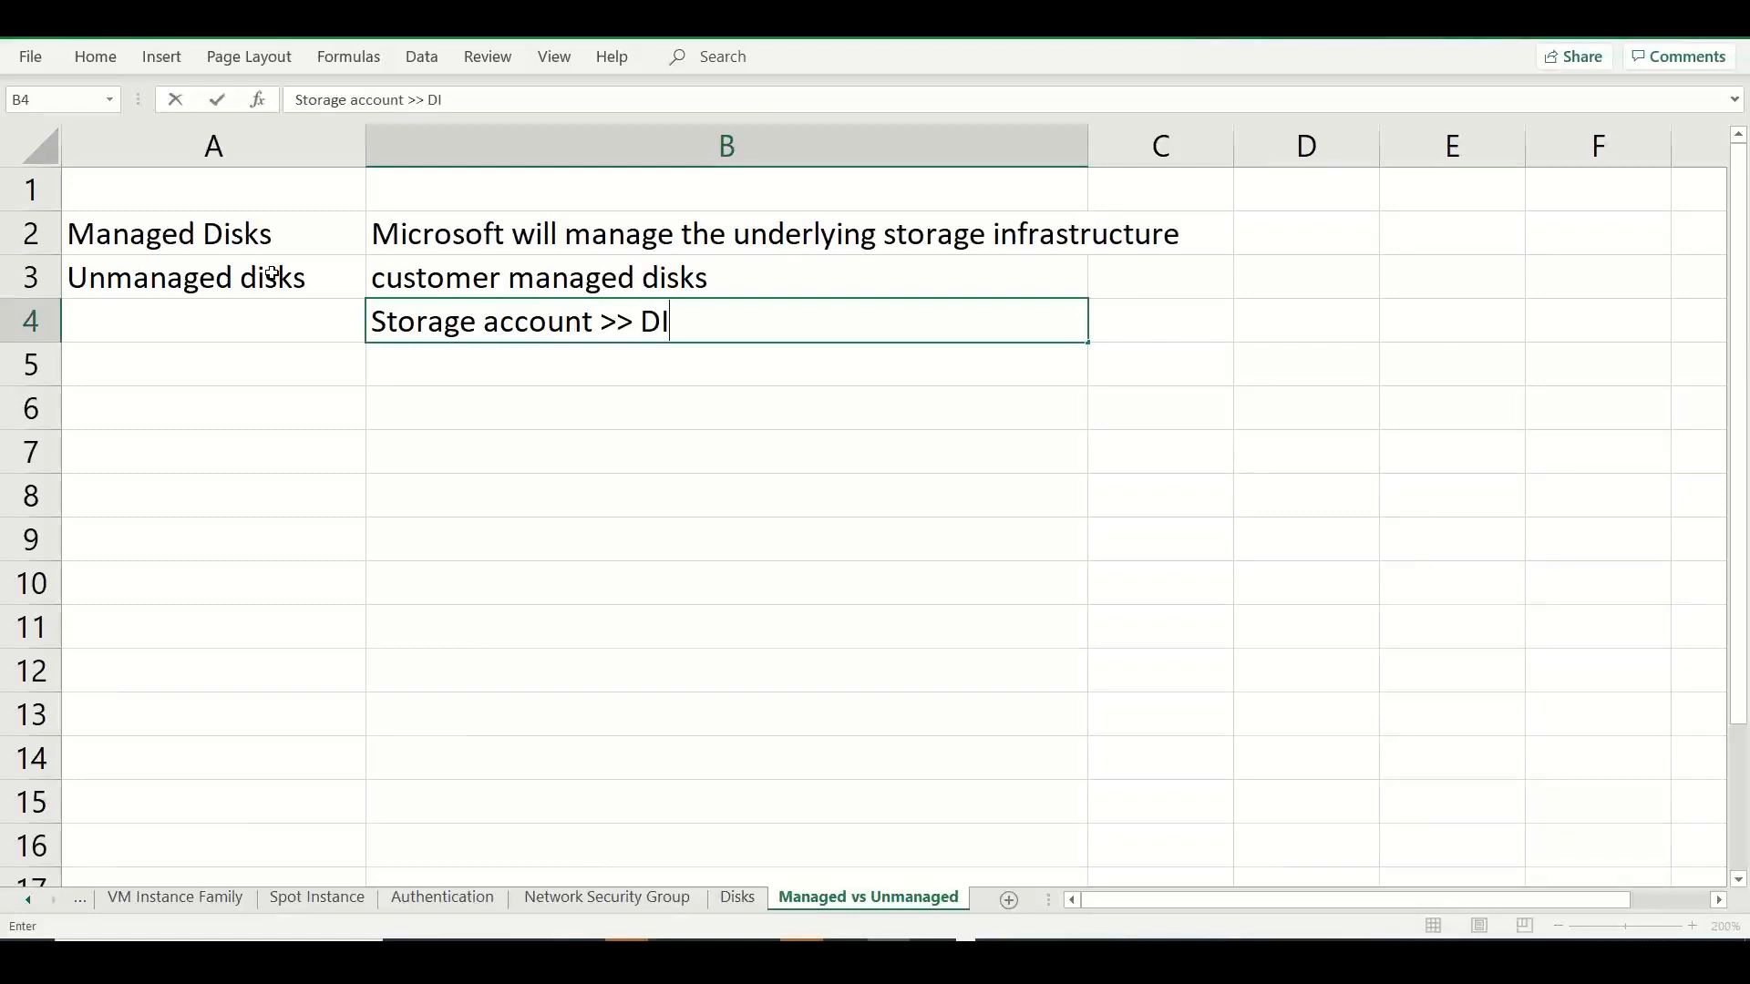
pyautogui.write('(P')
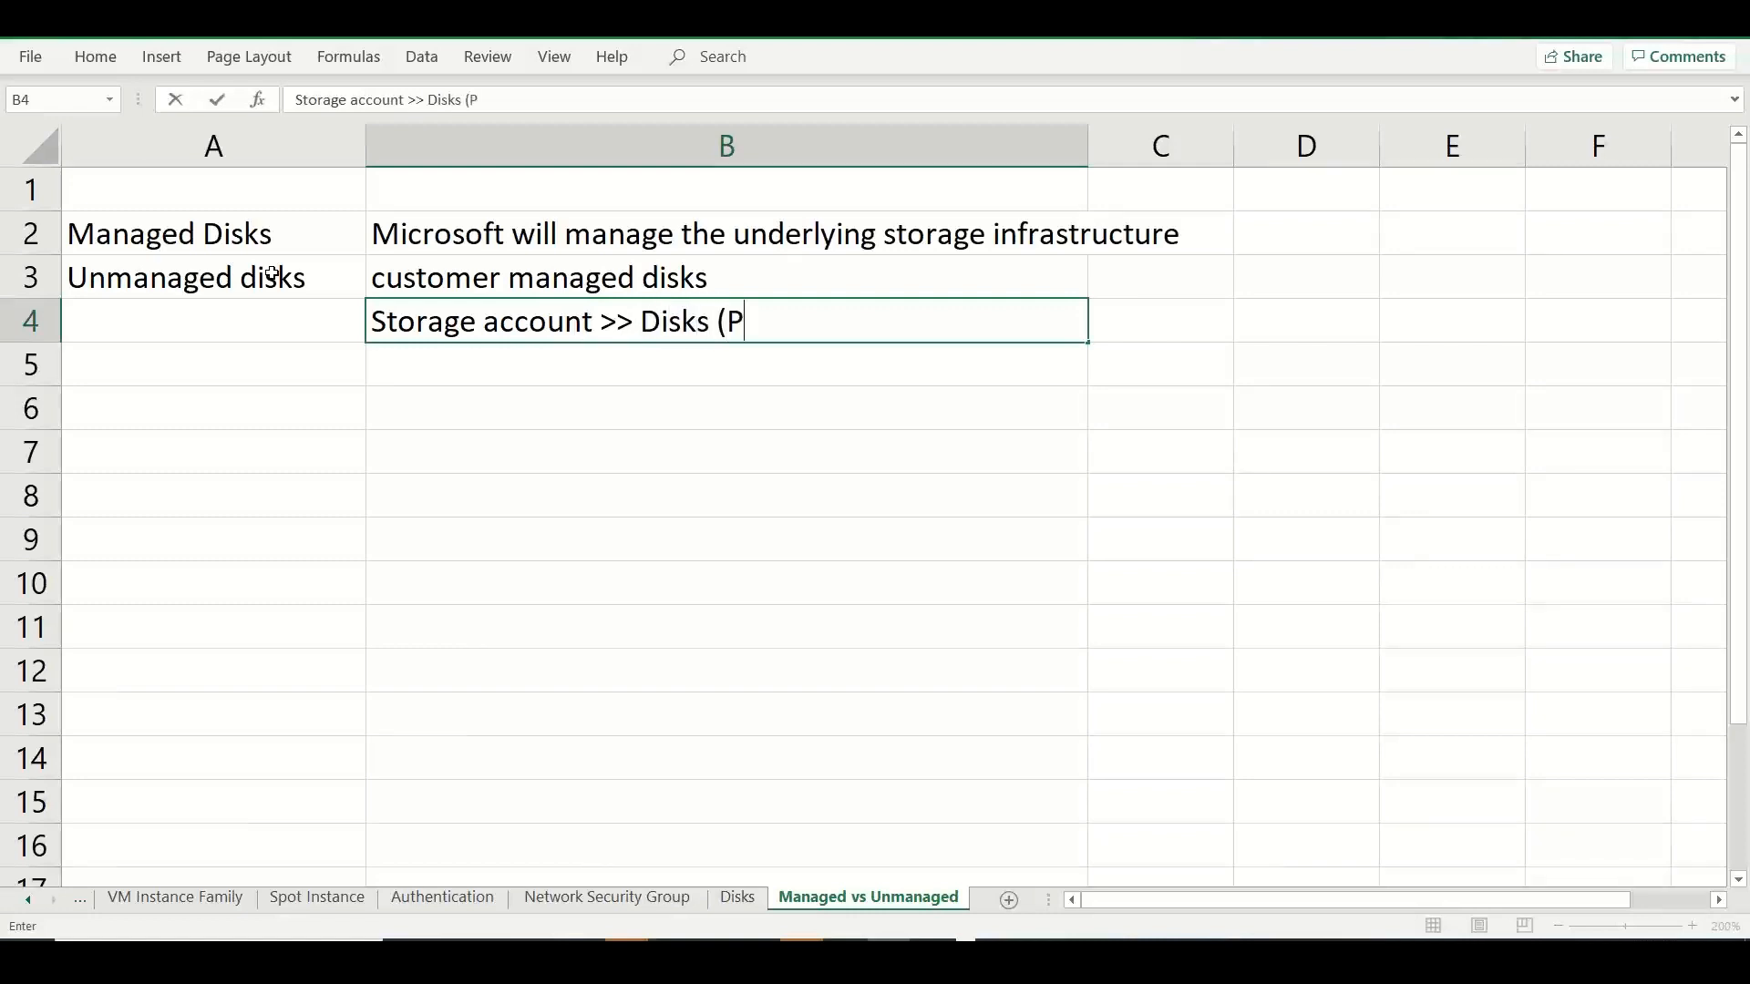
pyautogui.write('age fil')
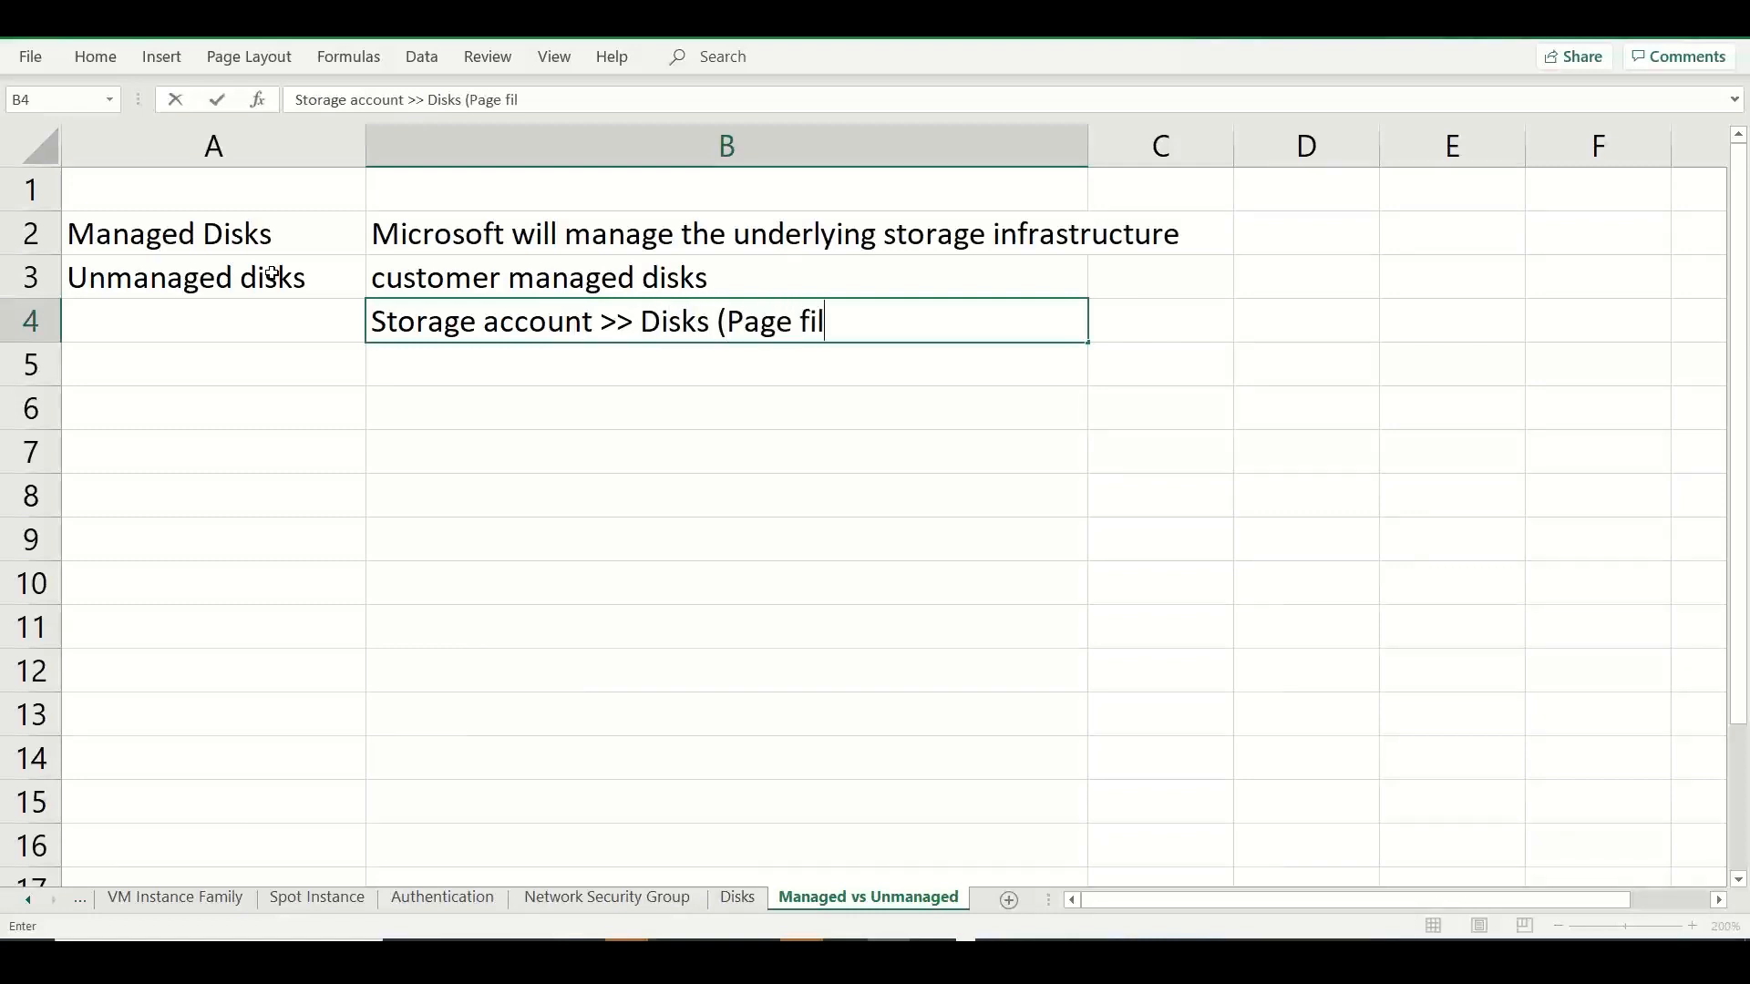
pyautogui.write('e / VHD)')
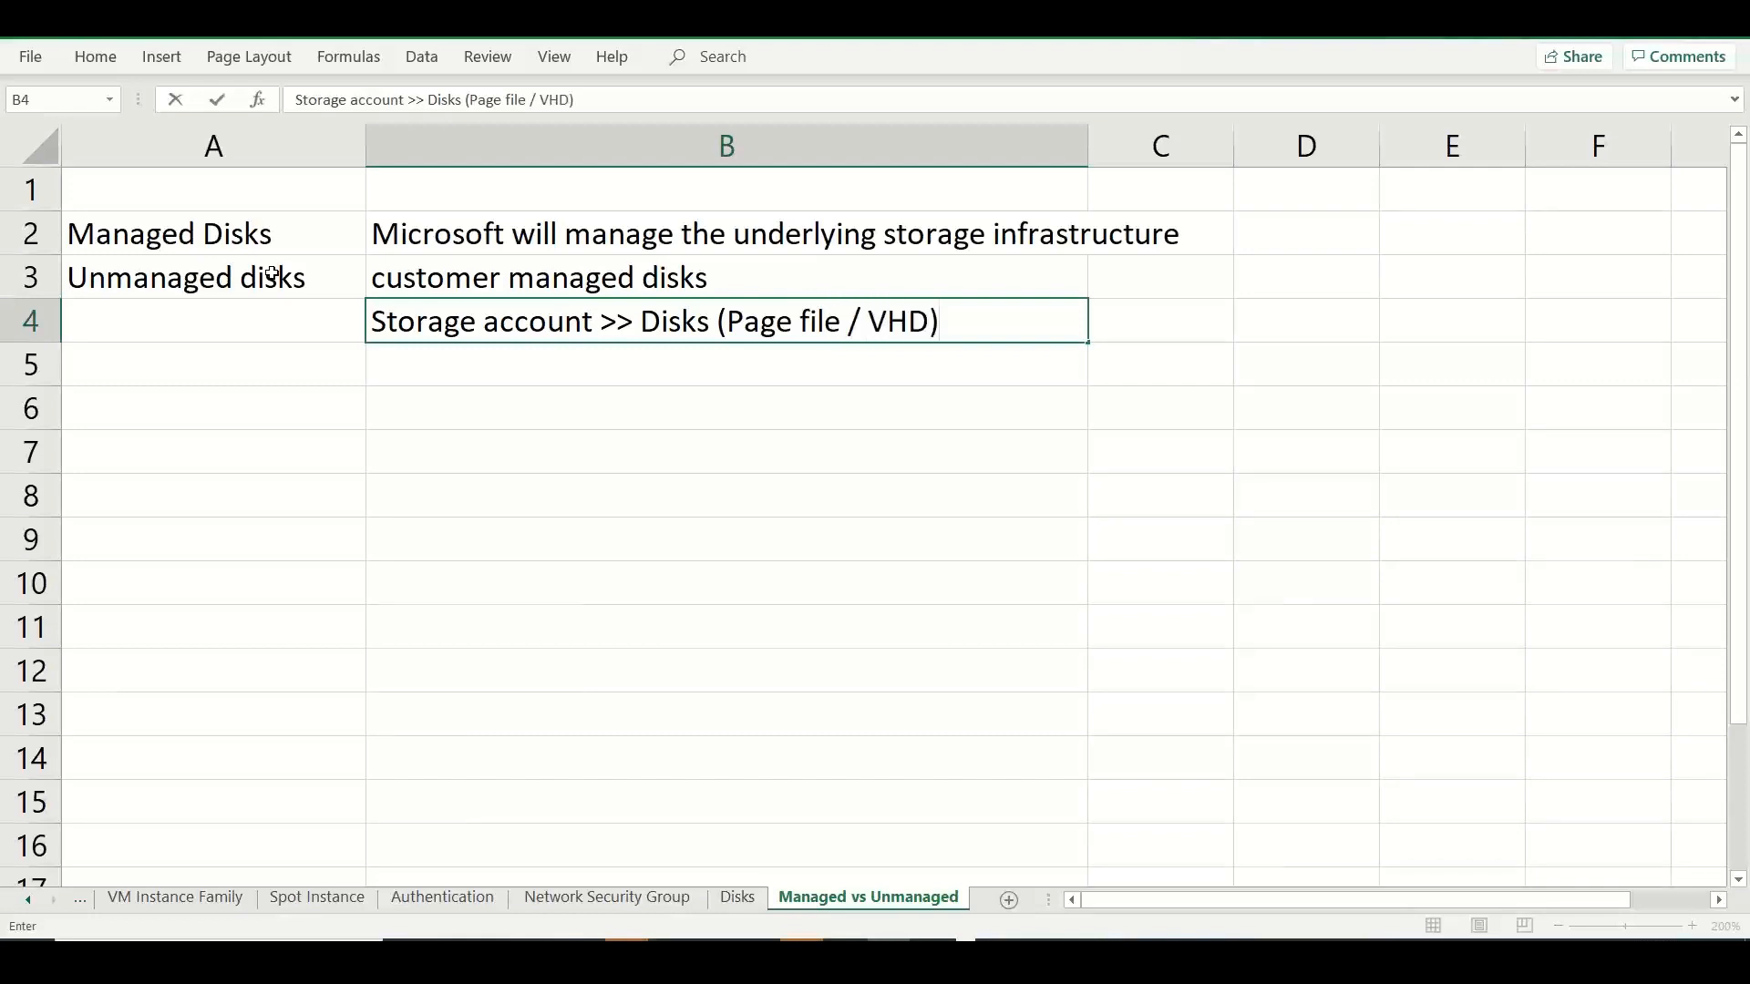
pyautogui.moveTo(372, 319); pyautogui.dragTo(593, 321)
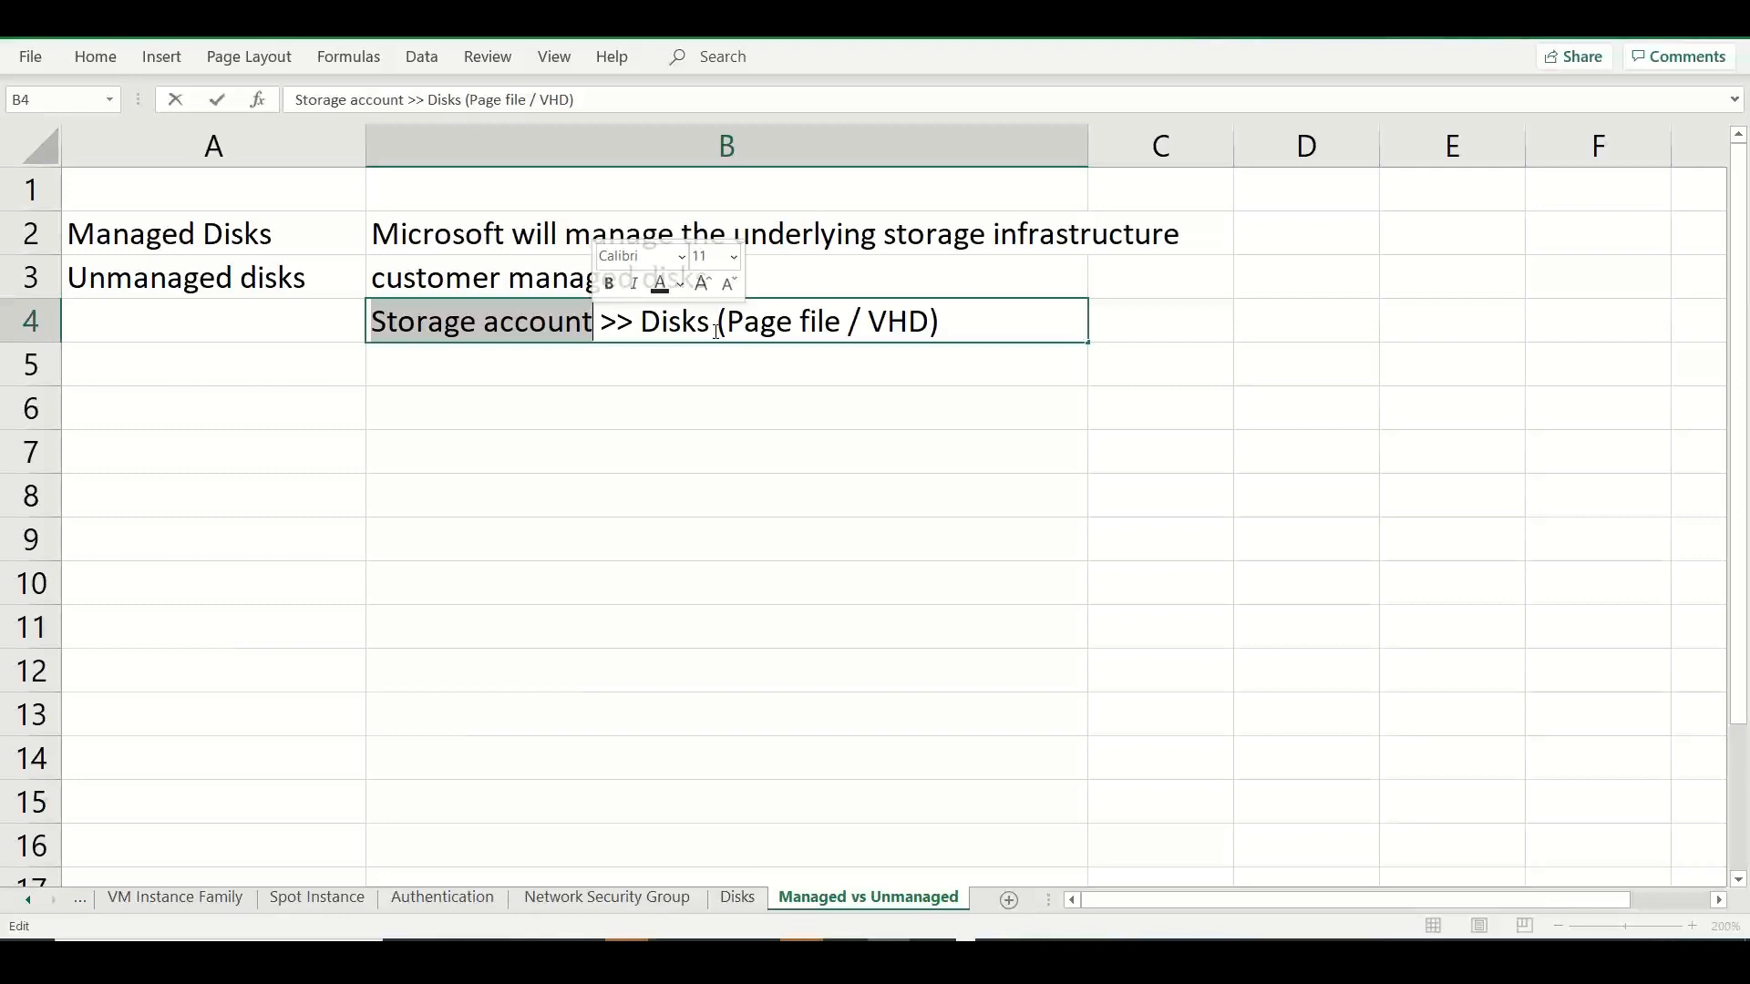
# Enter the label "Preference" in cell A6.
pyautogui.click(250, 416)
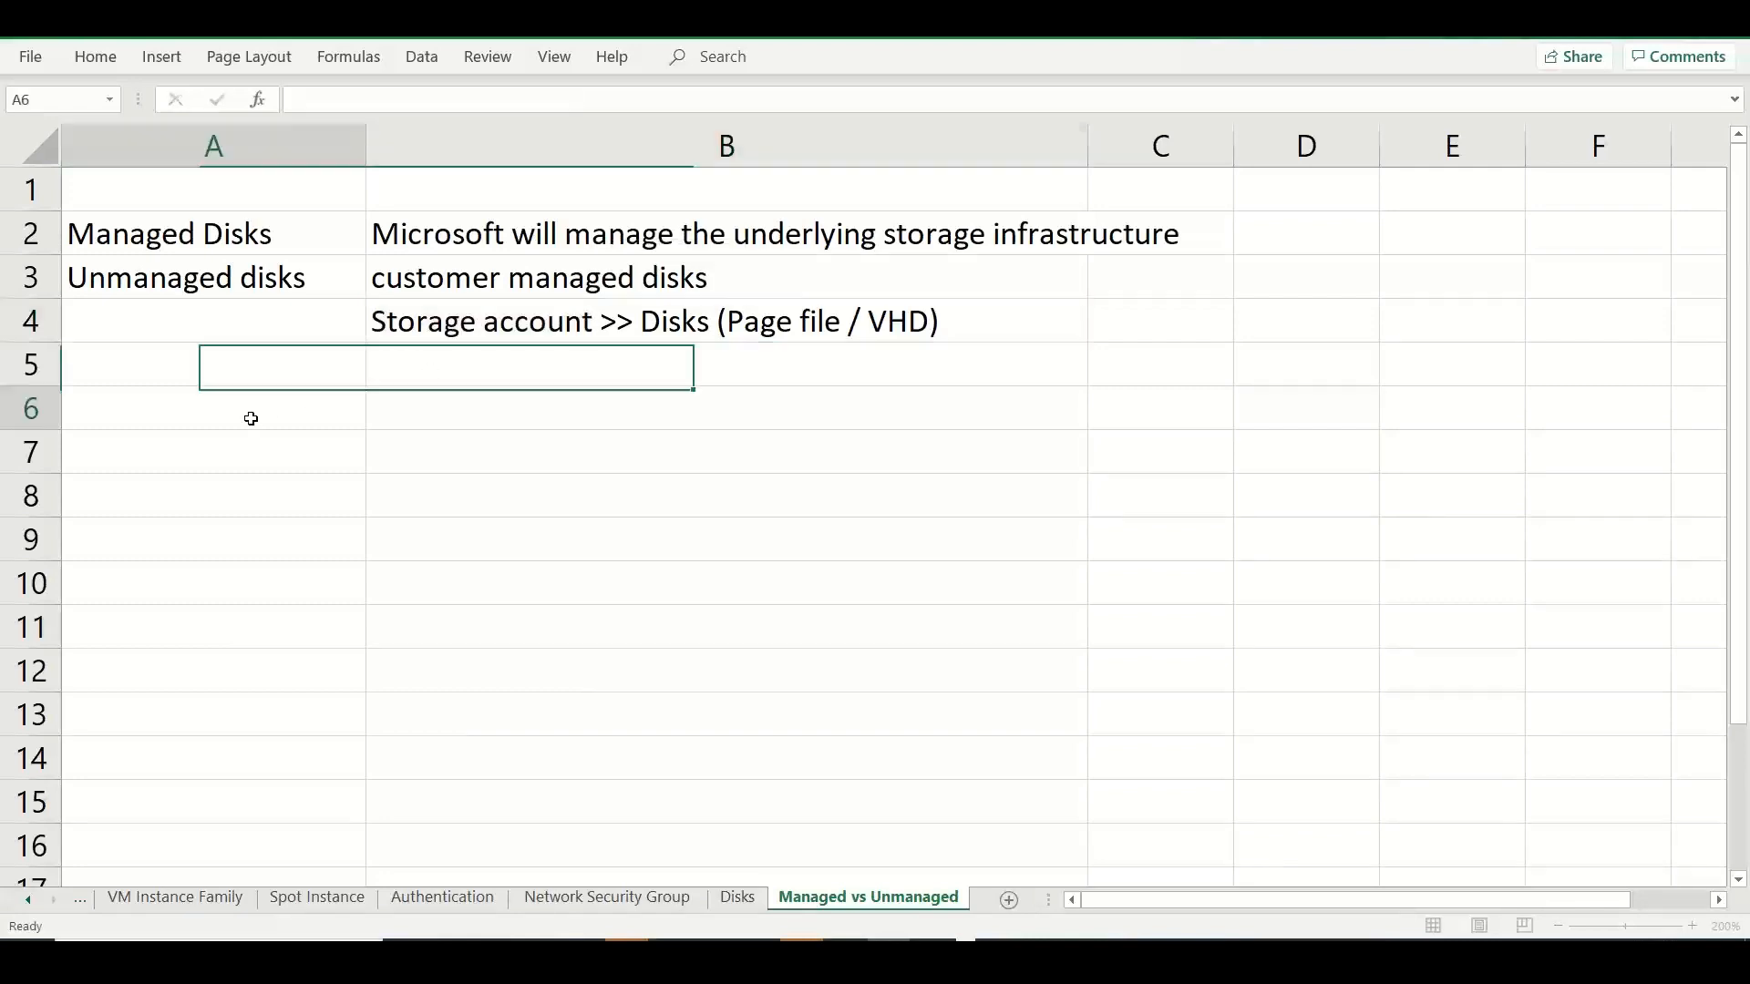
pyautogui.write('Preference')
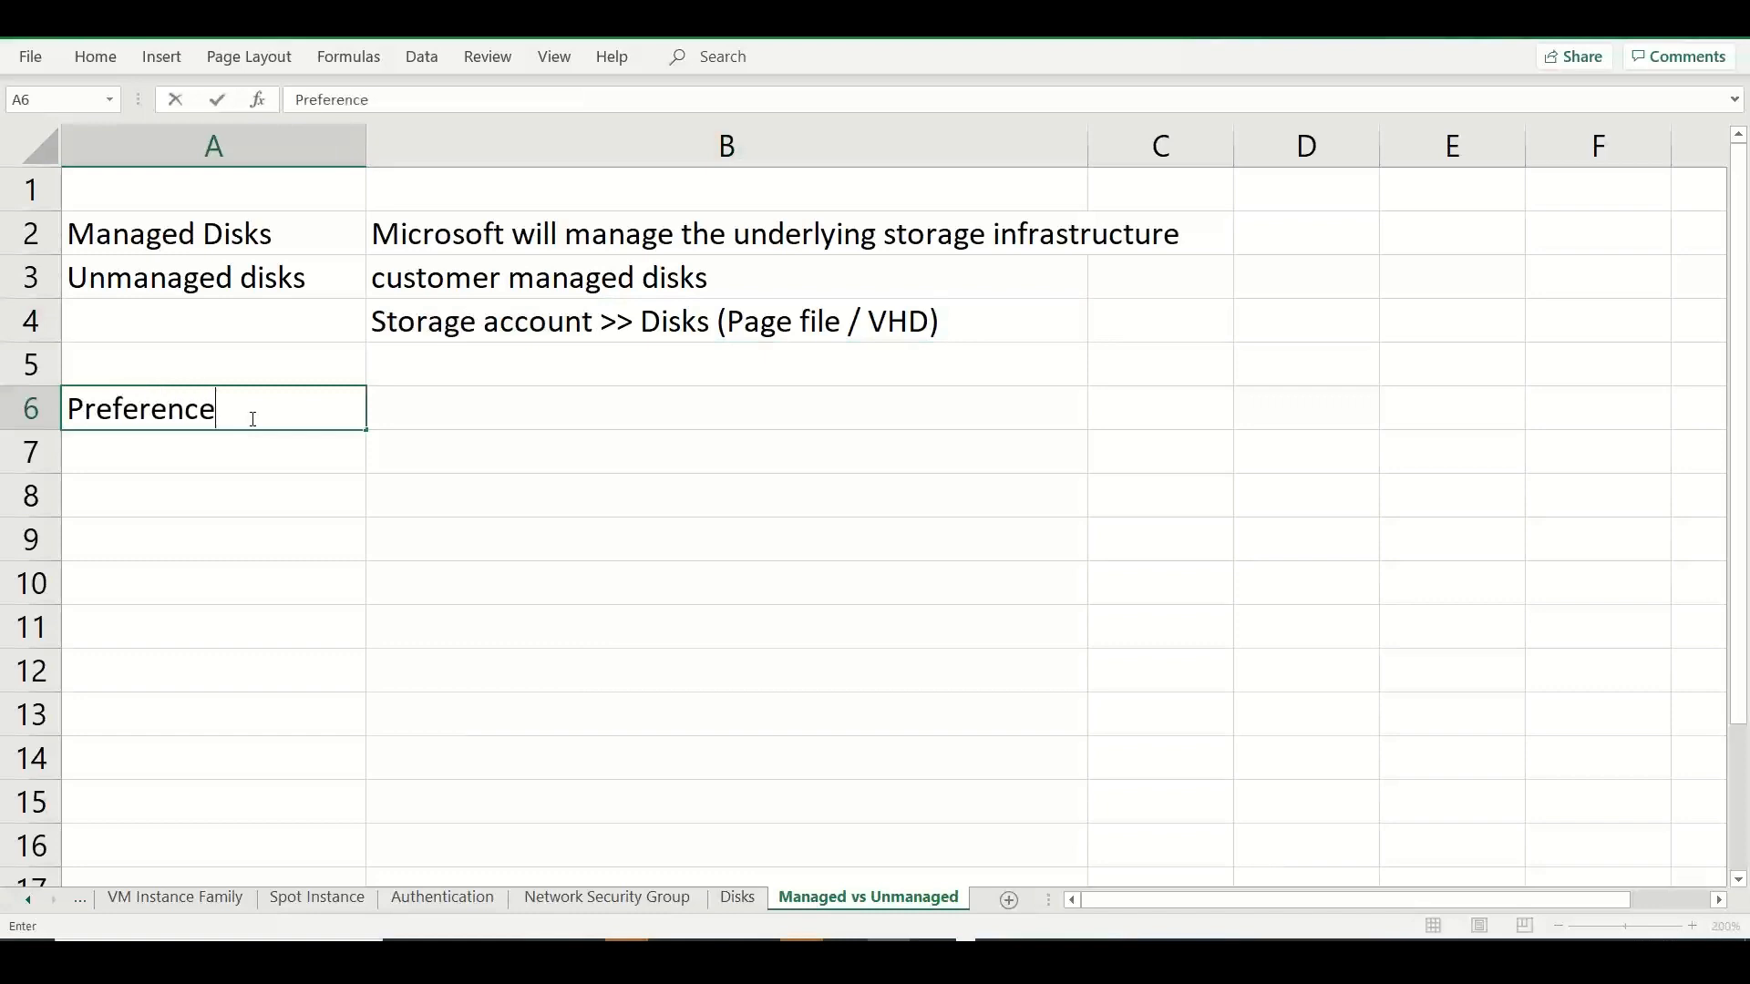
pyautogui.press('Tab')
# Enter "Managed disks" in B6 beside the Preference label.
pyautogui.write('manage')
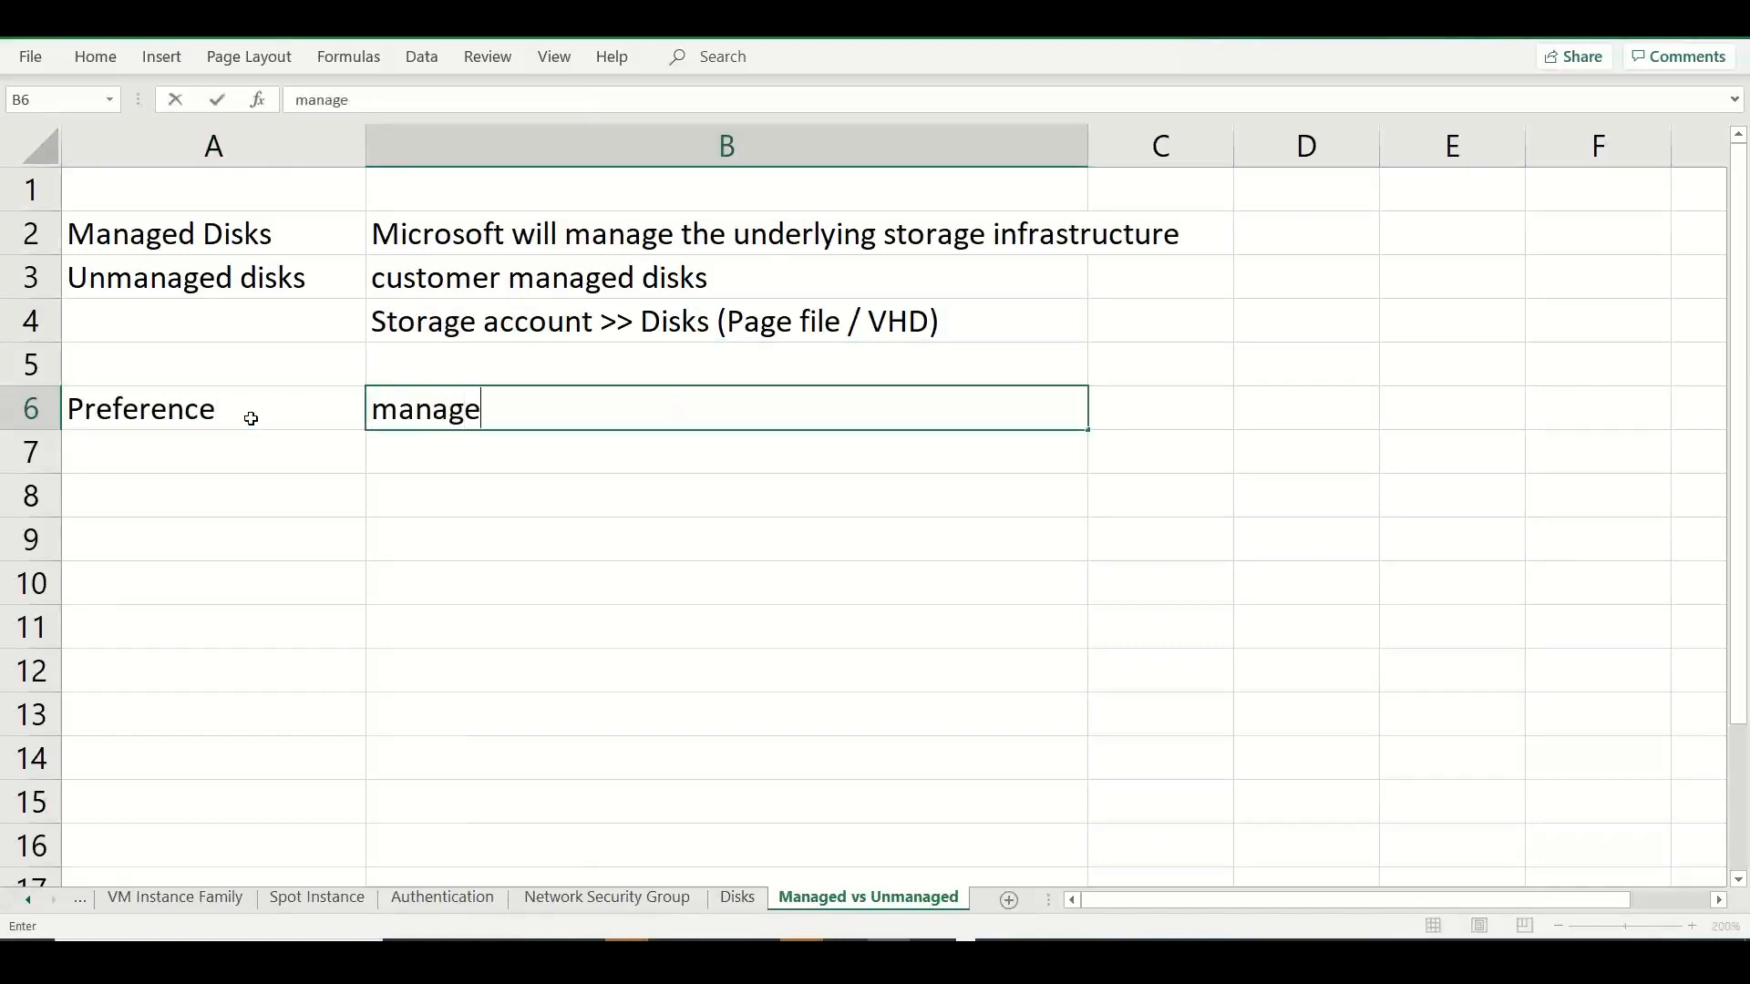
pyautogui.press('BackSpace')
pyautogui.press('BackSpace')
pyautogui.press('BackSpace')
pyautogui.press('BackSpace')
pyautogui.press('BackSpace')
pyautogui.press('BackSpace')
pyautogui.write('Manage')
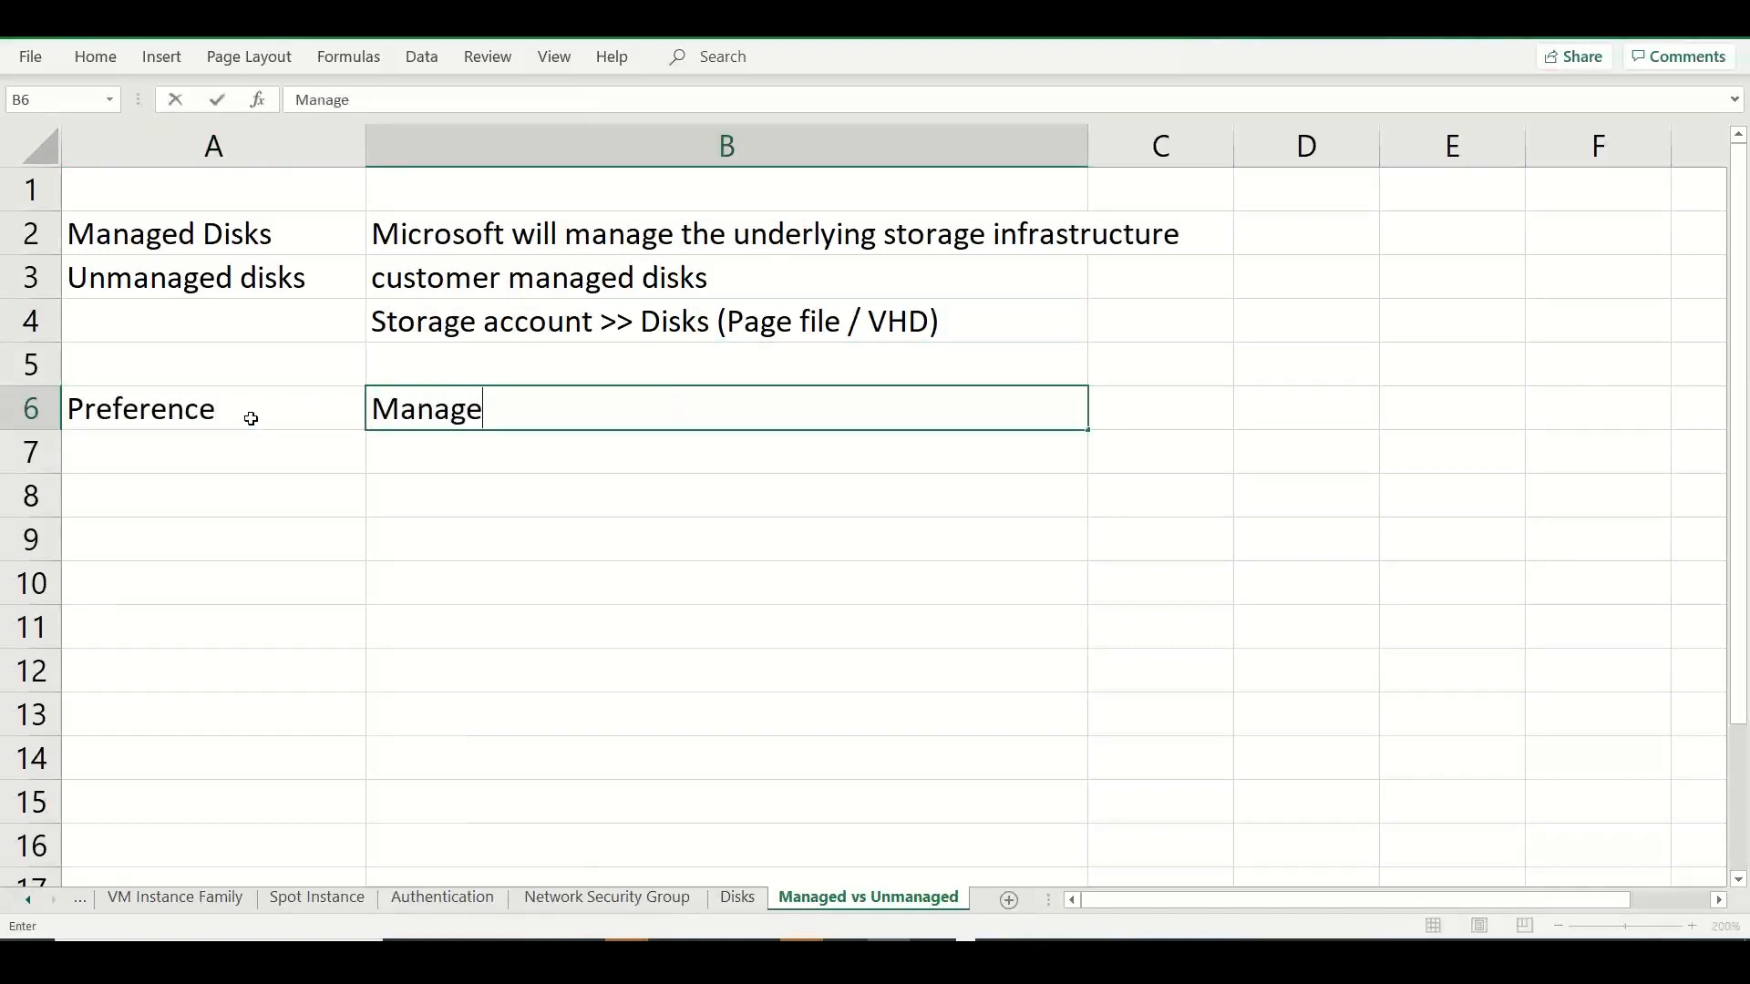
pyautogui.write('d didks')
pyautogui.press('BackSpace')
pyautogui.press('BackSpace')
pyautogui.press('BackSpace')
pyautogui.write('sks')
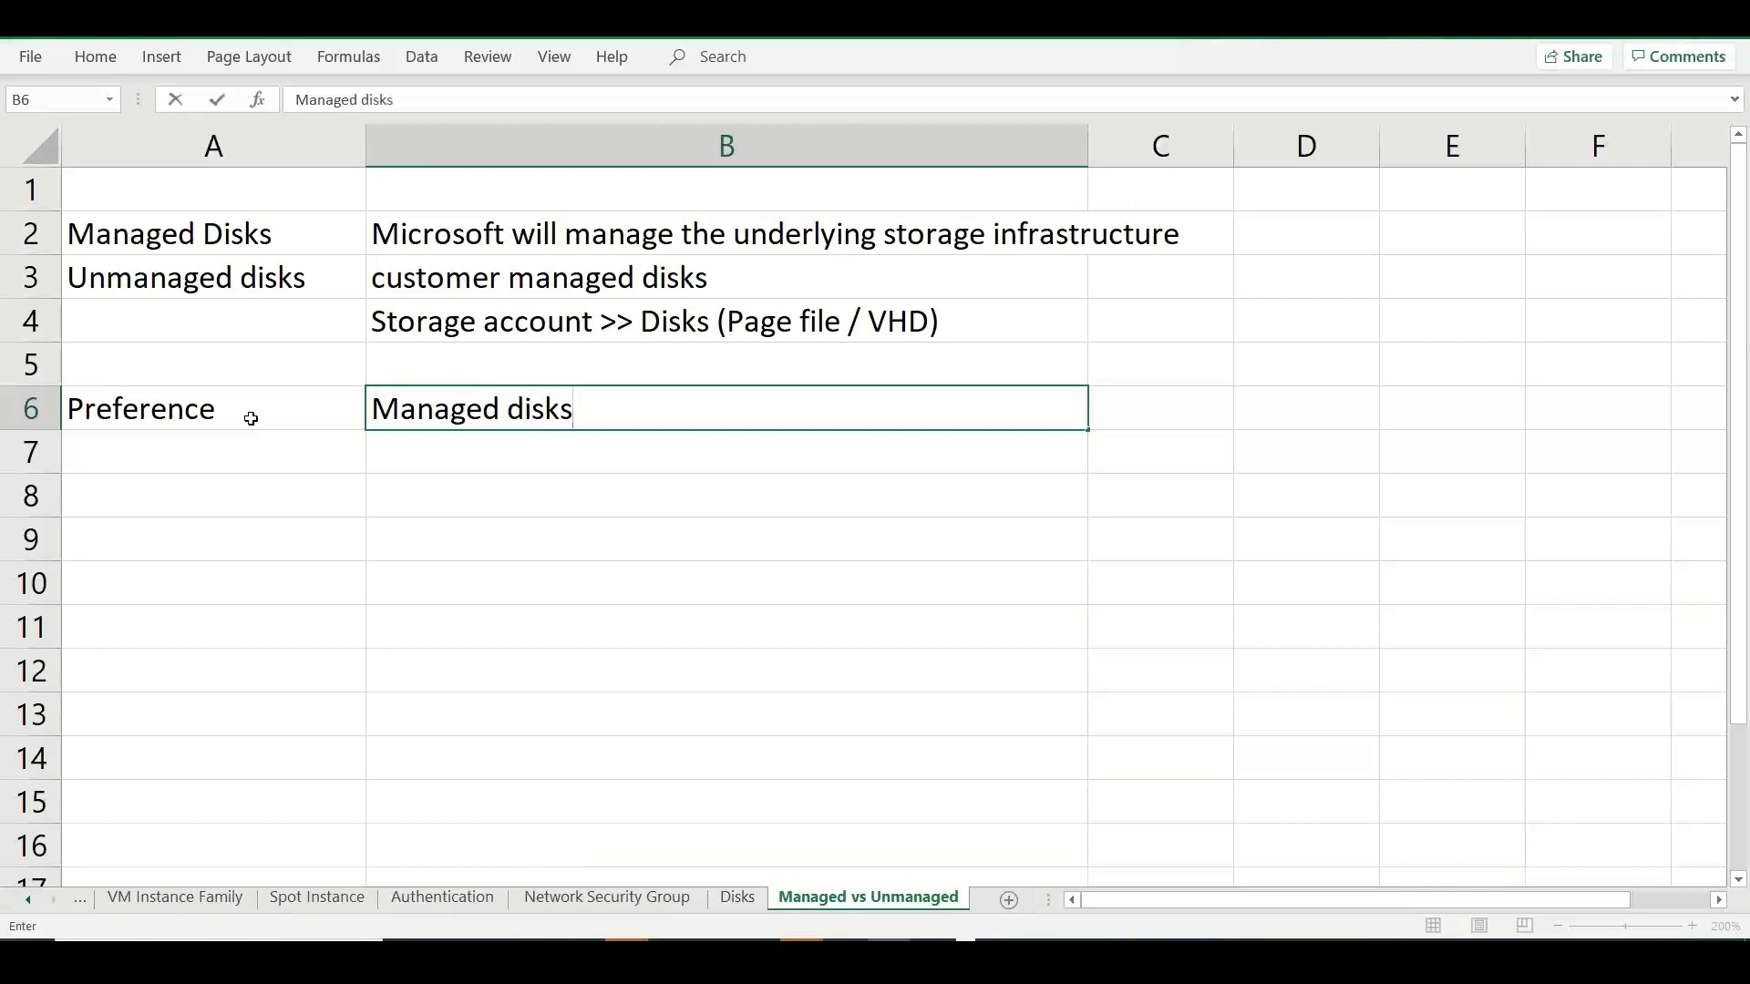
pyautogui.click(428, 325)
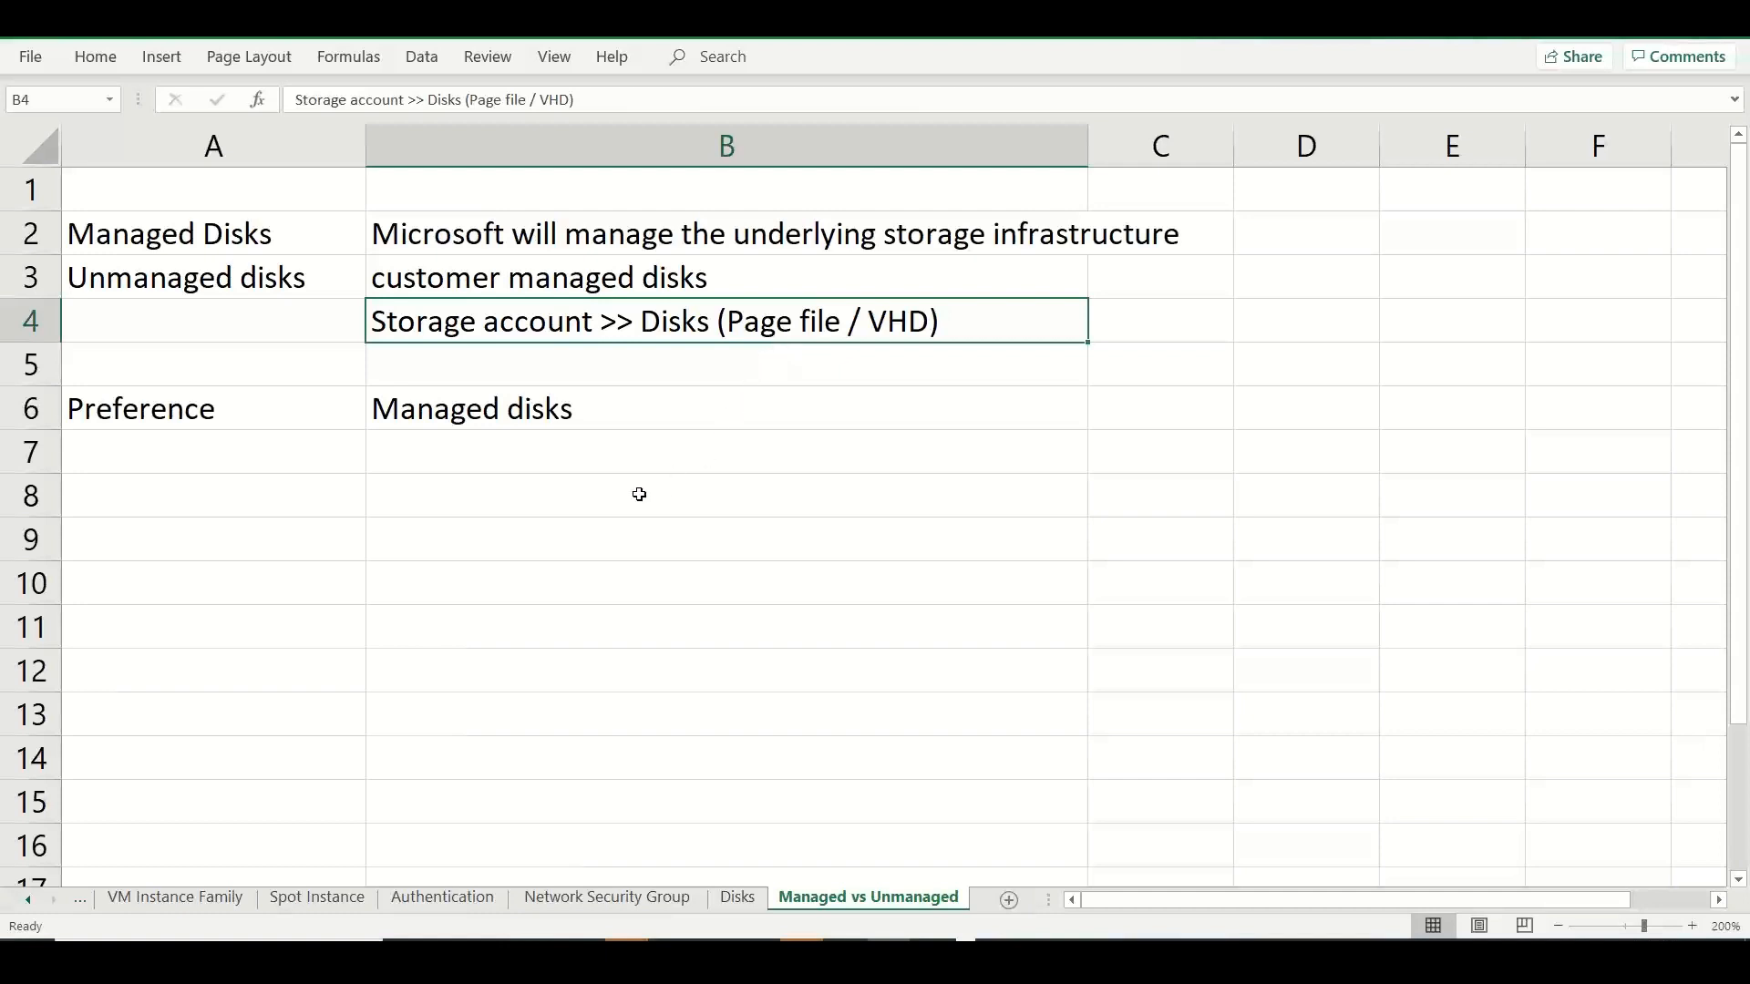
# Enter the heading "Benefits of Managed Disks" in cell A7.
pyautogui.click(327, 465)
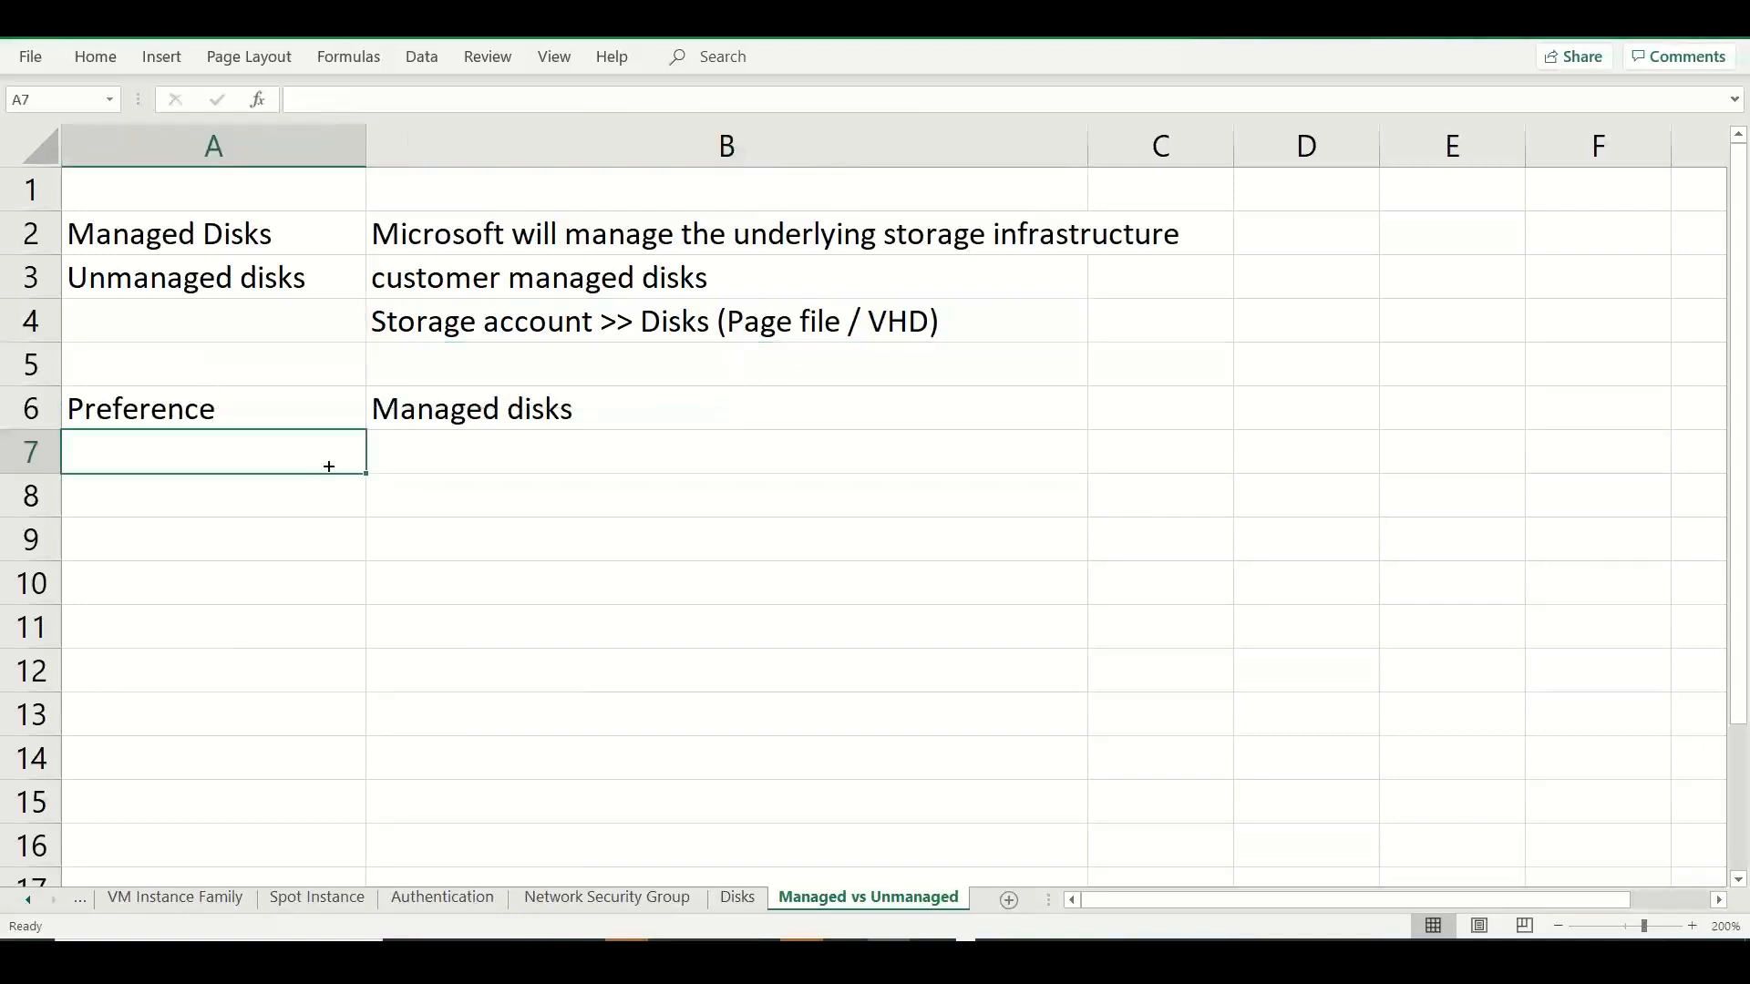
pyautogui.write('Benefits of')
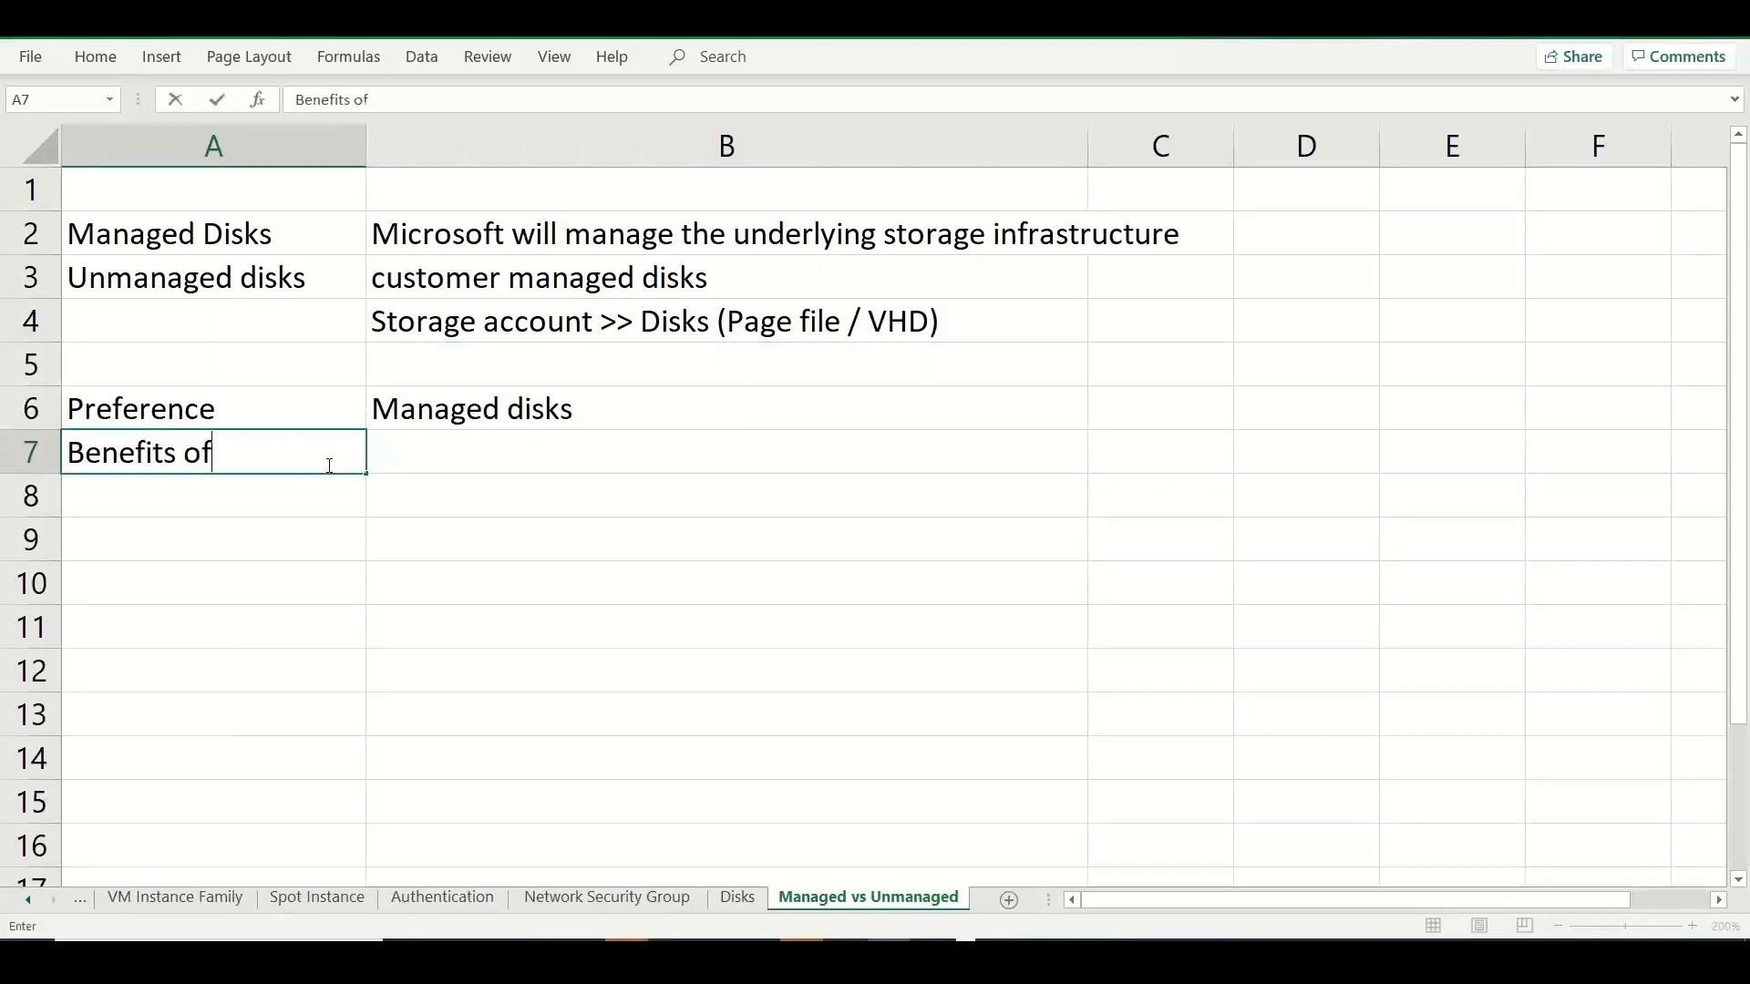
pyautogui.write(' Manage')
pyautogui.press('BackSpace')
pyautogui.press('BackSpace')
pyautogui.write('aged')
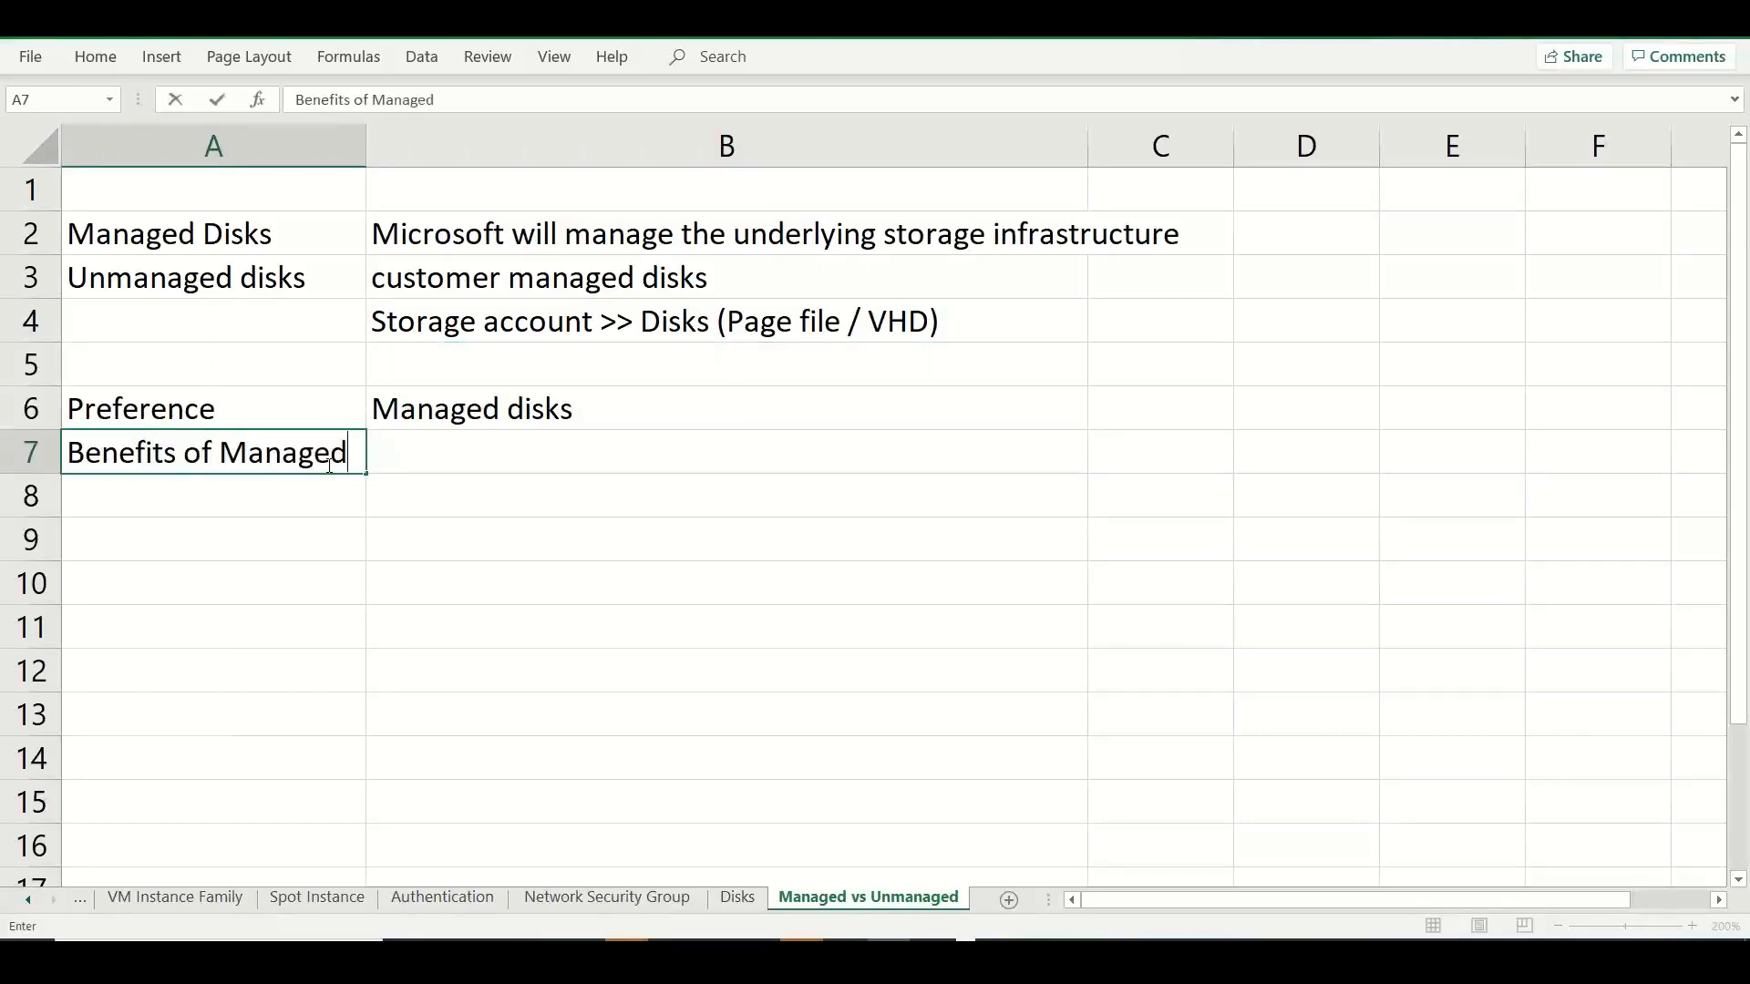
pyautogui.write(' Disks')
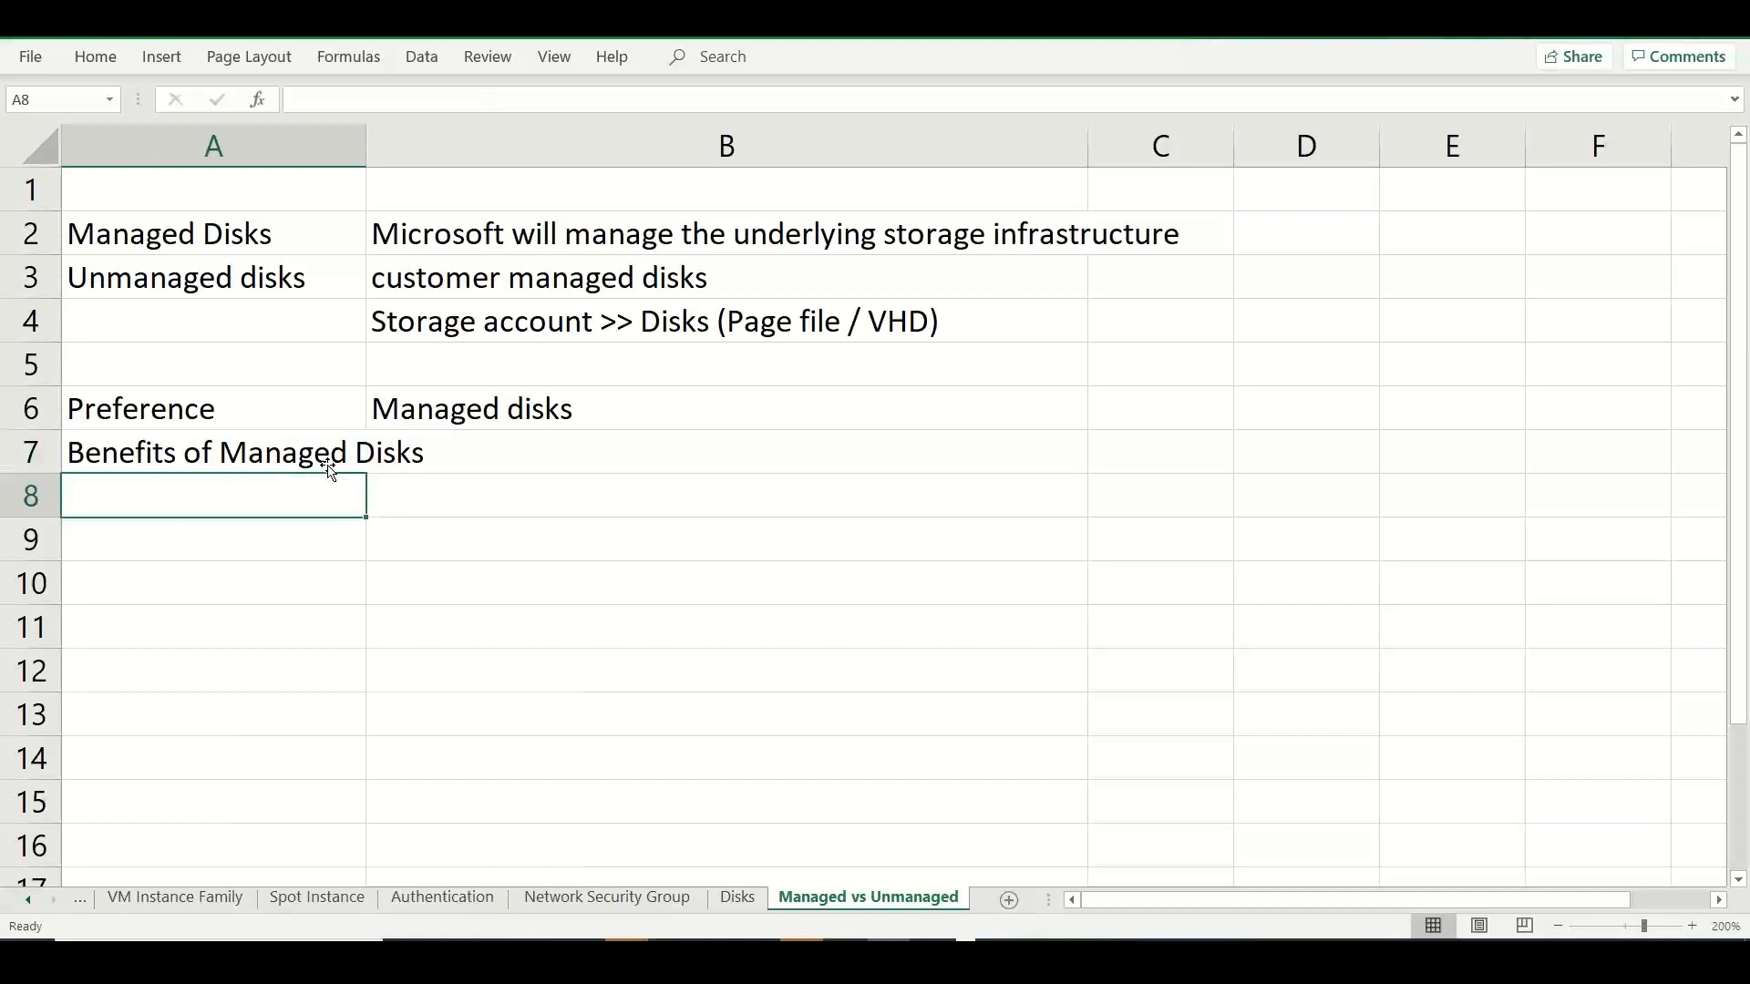
# Enter "High Availability" in A8 as the first benefit under the heading.
pyautogui.write('A')
pyautogui.press('BackSpace')
pyautogui.write('High')
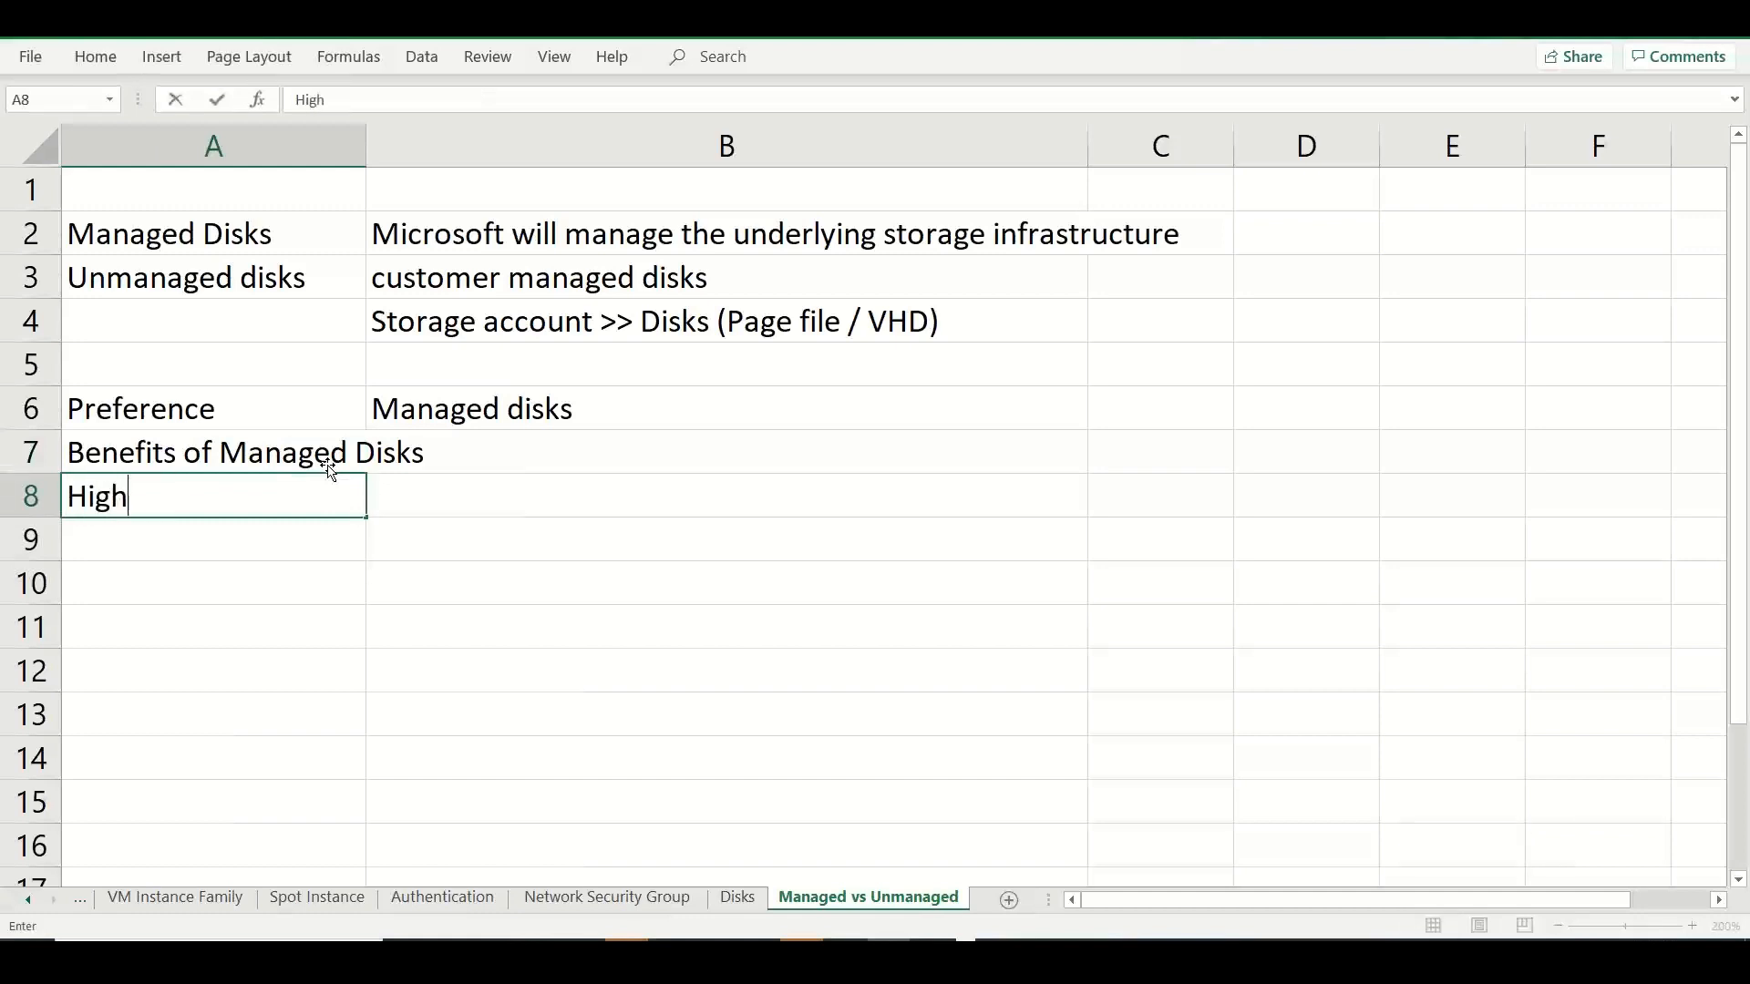
pyautogui.write(' Availab')
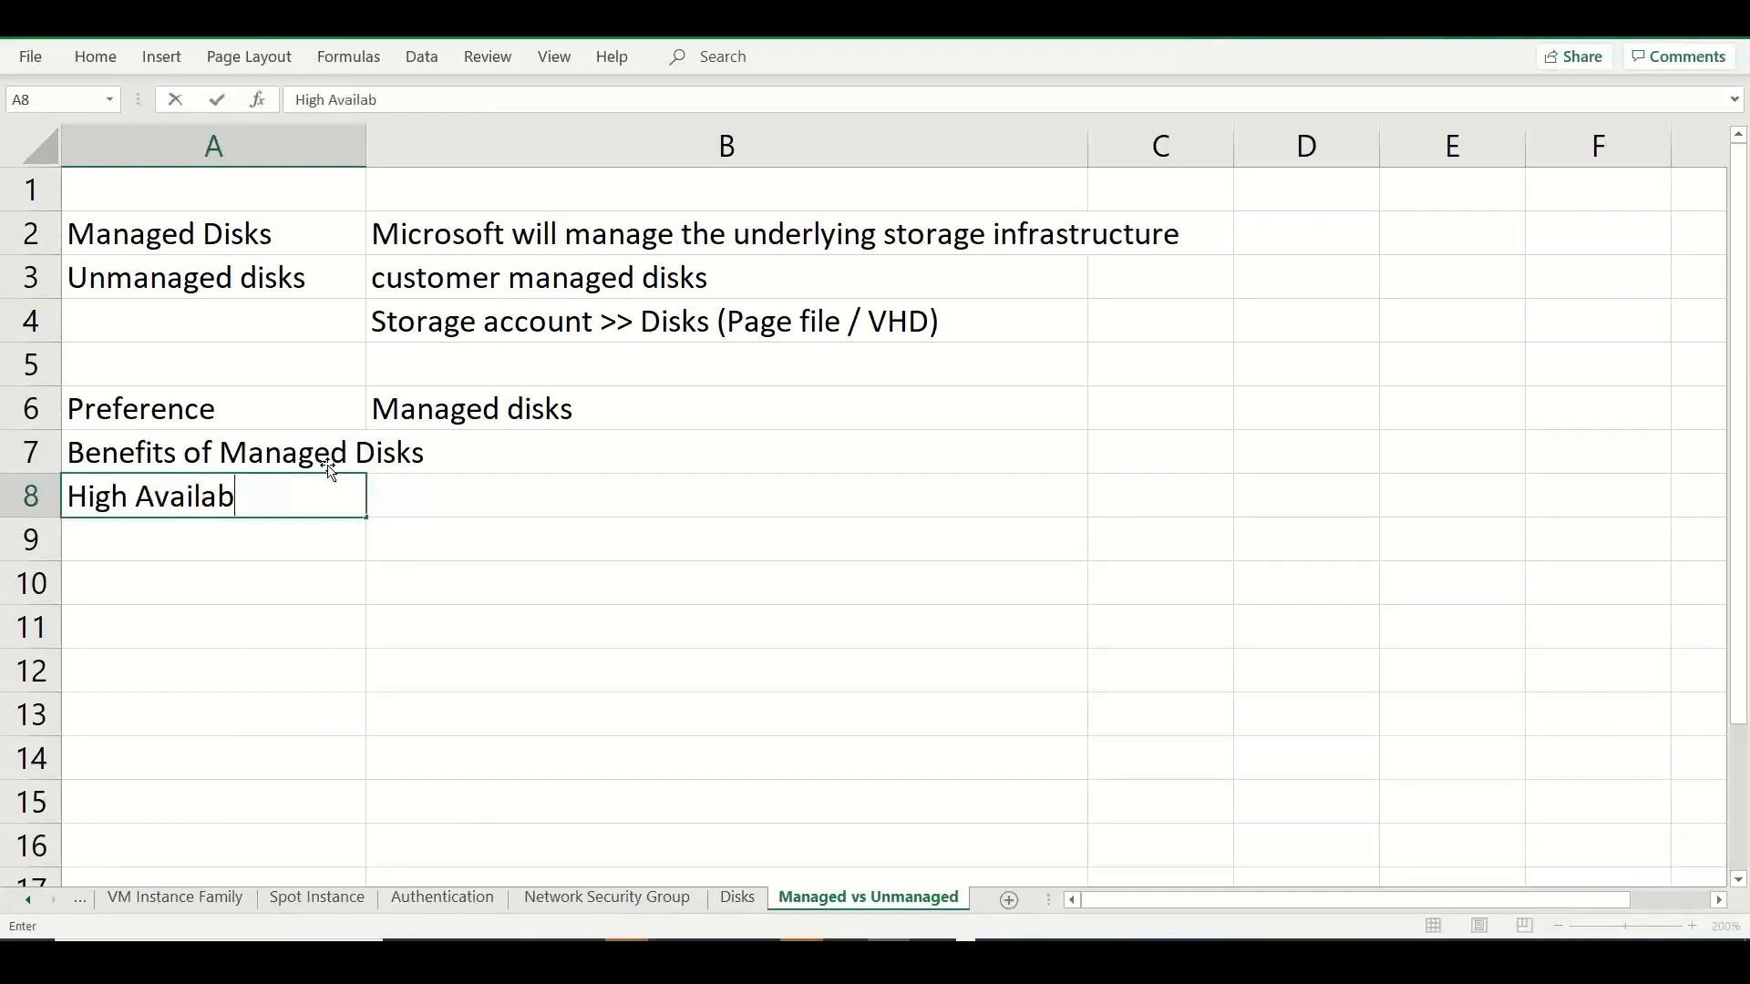
pyautogui.write('ility')
pyautogui.press('Tab')
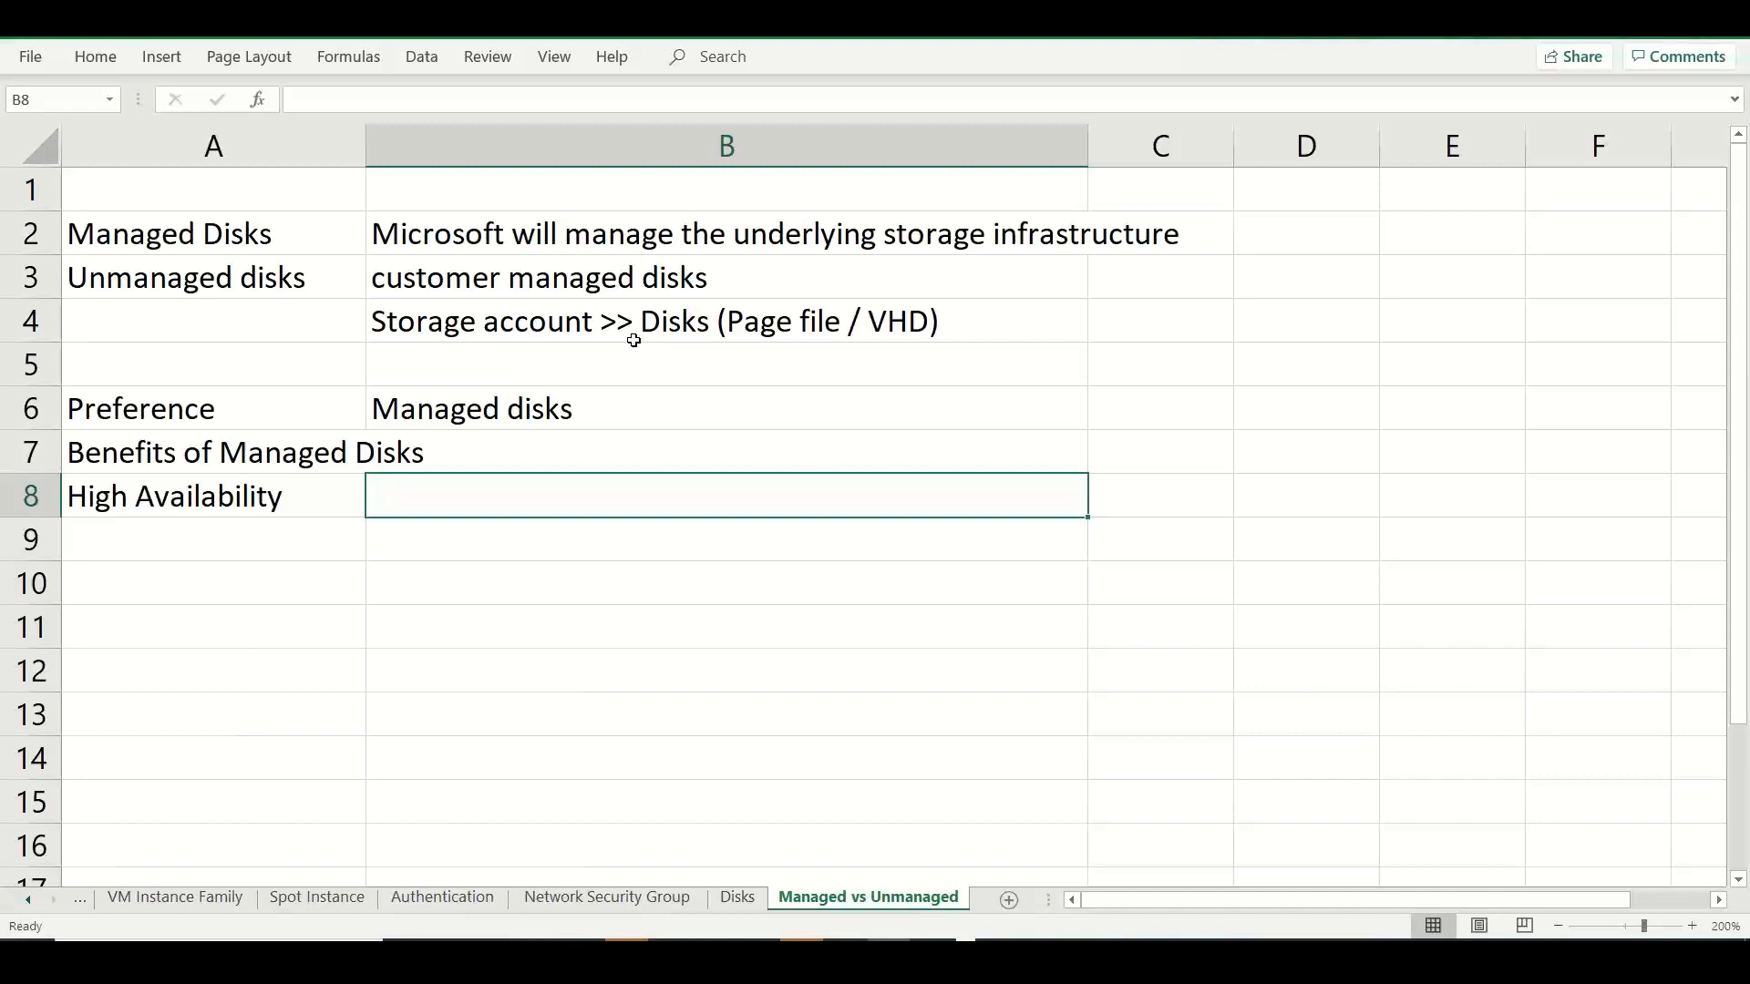
# Write "Data gets stored 3 times -- LRS (Local - 3 different storage array)" in B8 beside High Availability.
pyautogui.write('Data ')
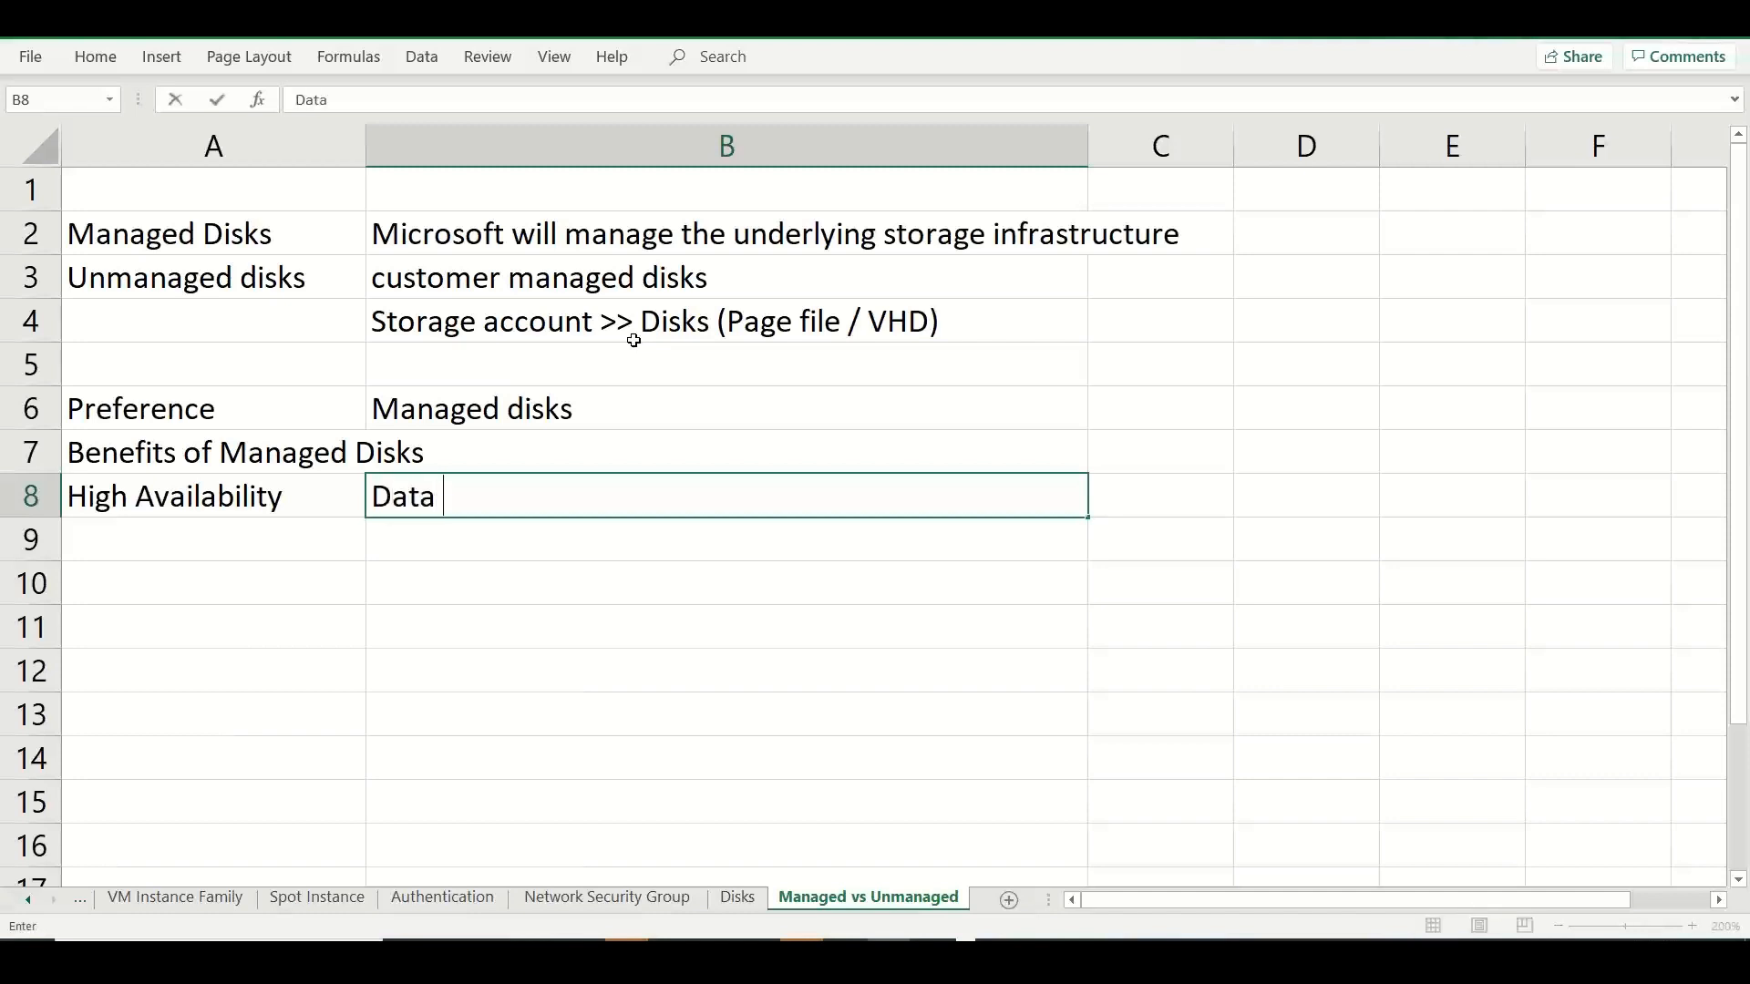
pyautogui.write('gets stored ')
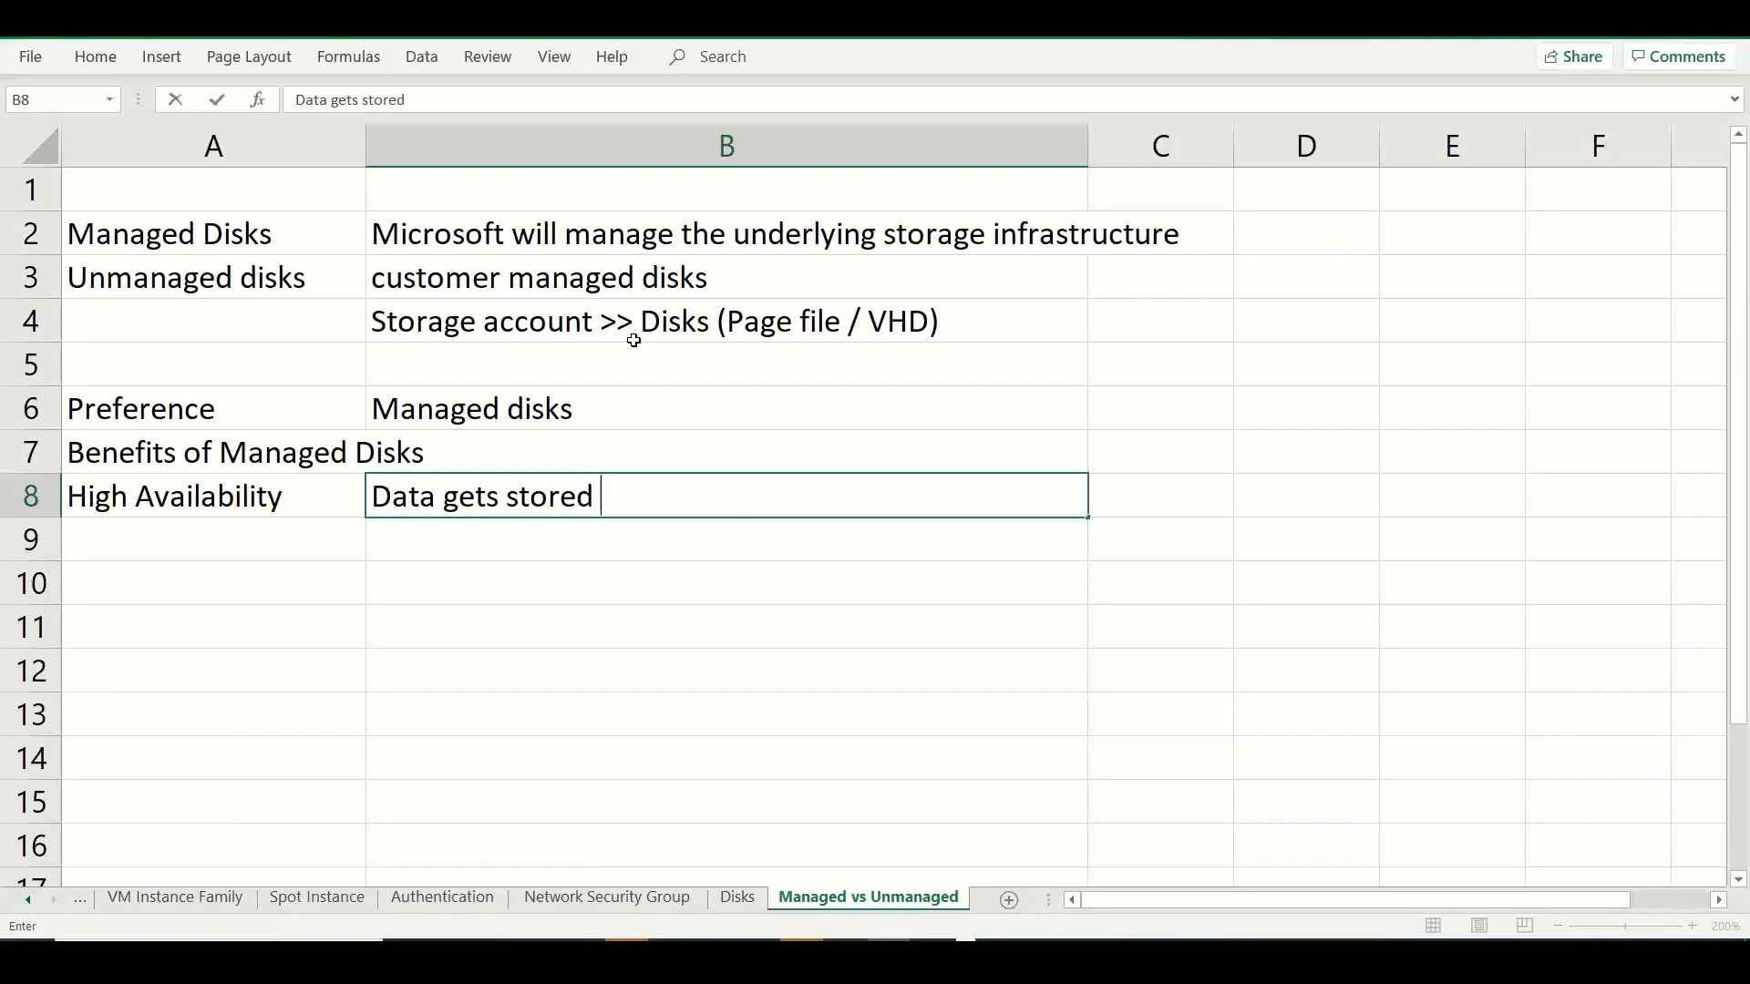
pyautogui.write('3 times --')
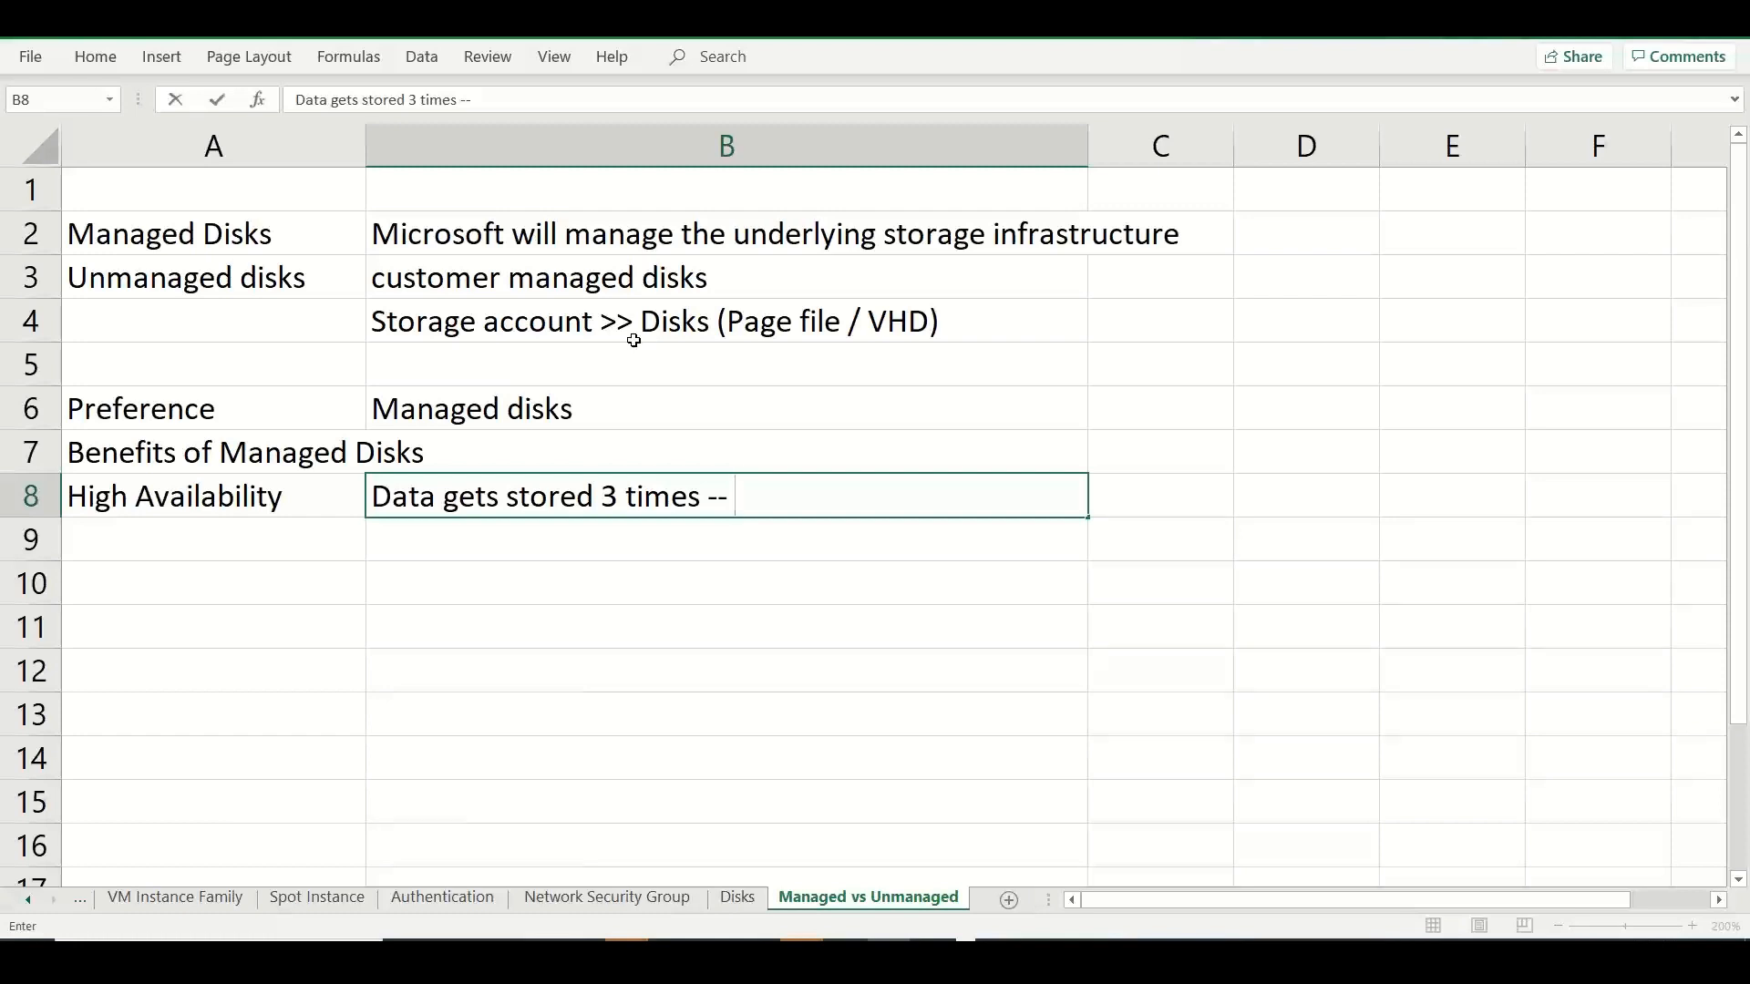
pyautogui.write('LRS (Local')
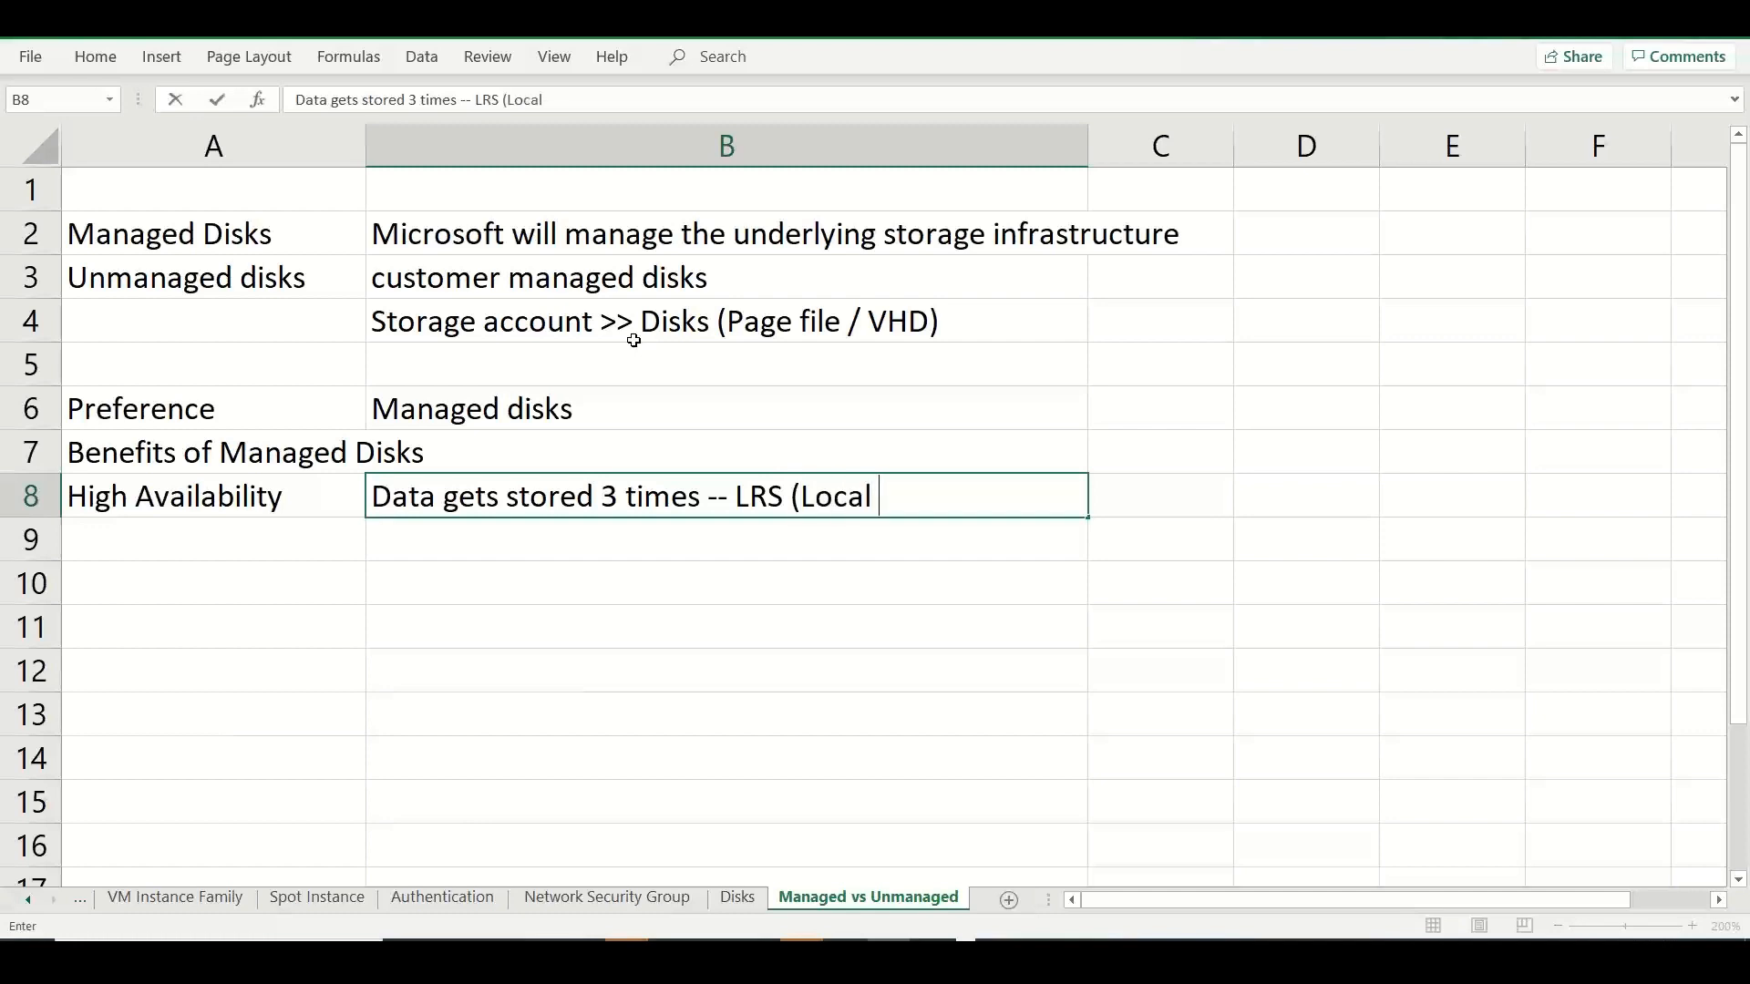
pyautogui.write(' 0')
pyautogui.press('BackSpace')
pyautogui.write('- 3 different st')
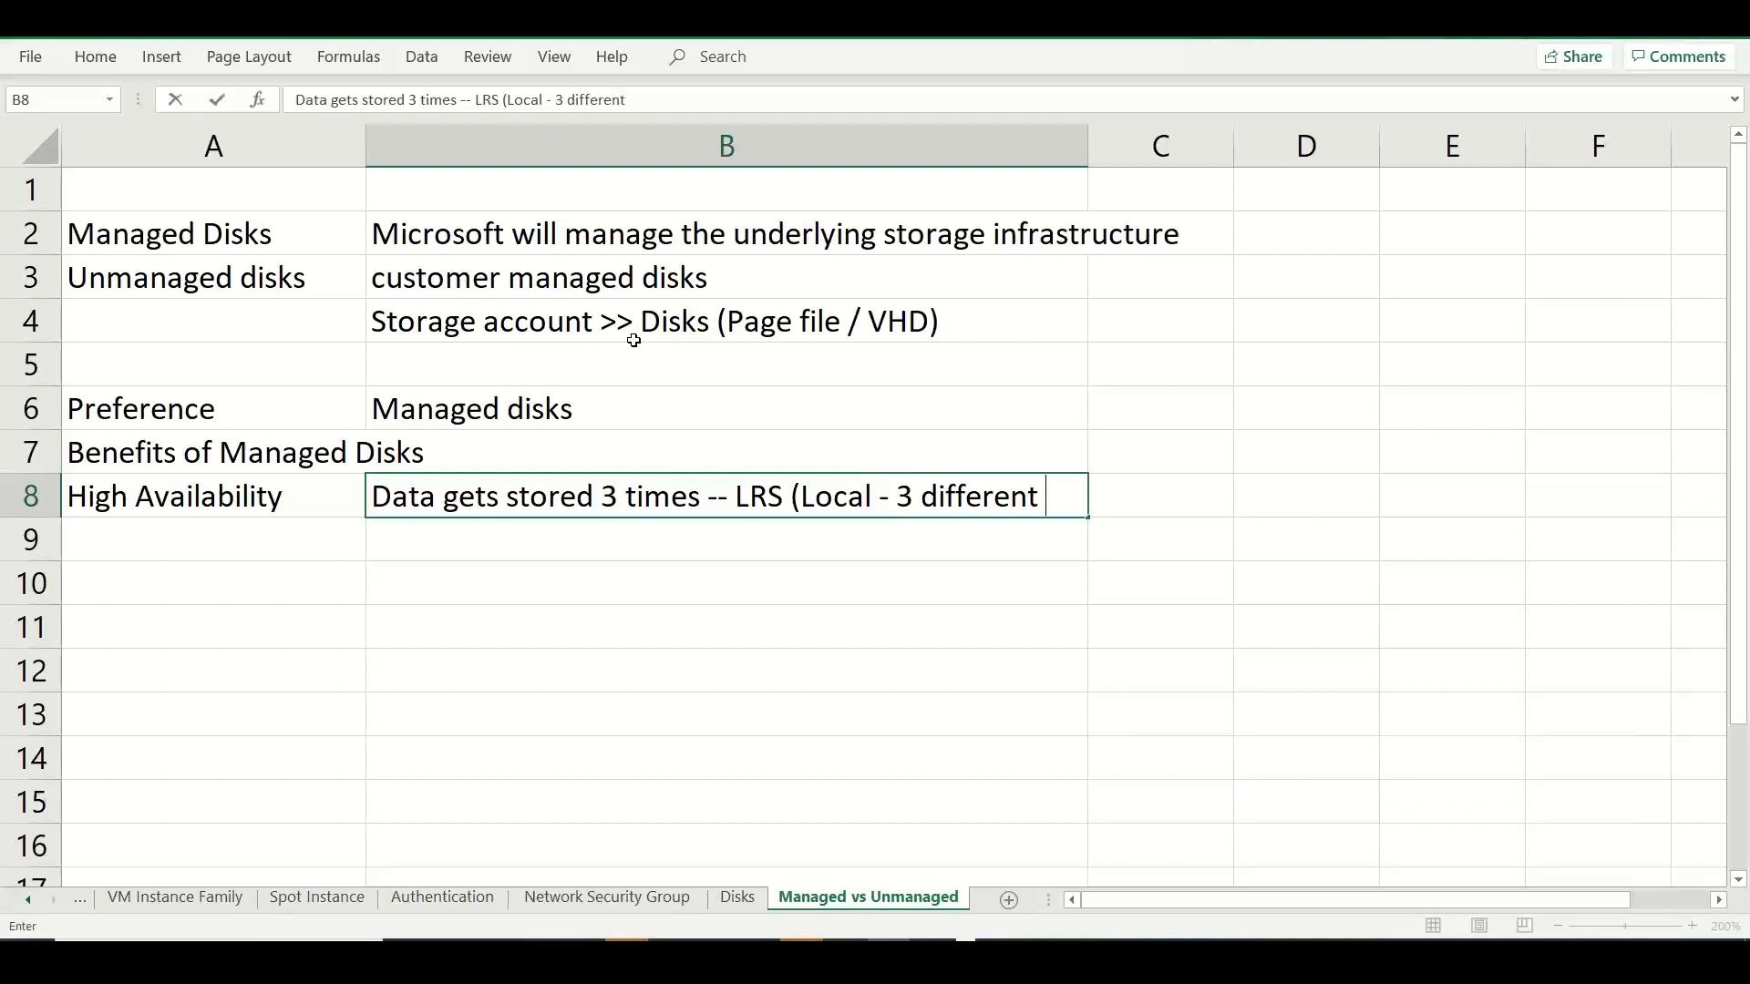
pyautogui.press('BackSpace')
pyautogui.press('BackSpace')
pyautogui.write('storag')
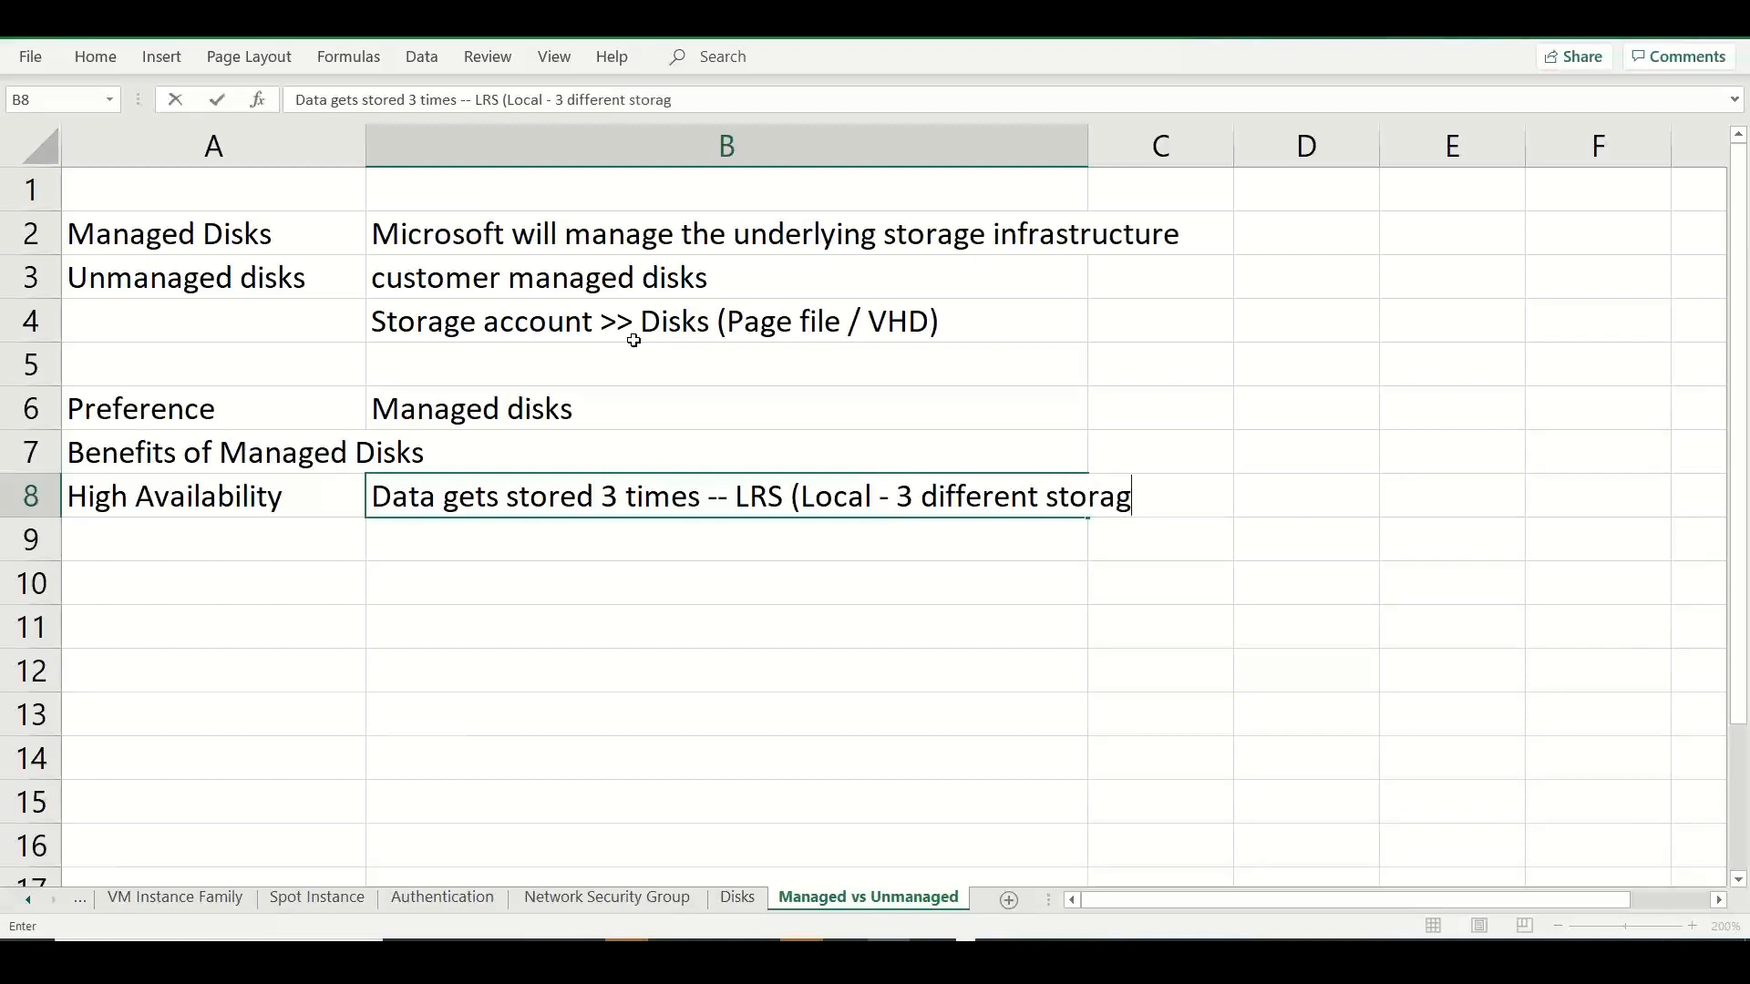
pyautogui.write('e array)')
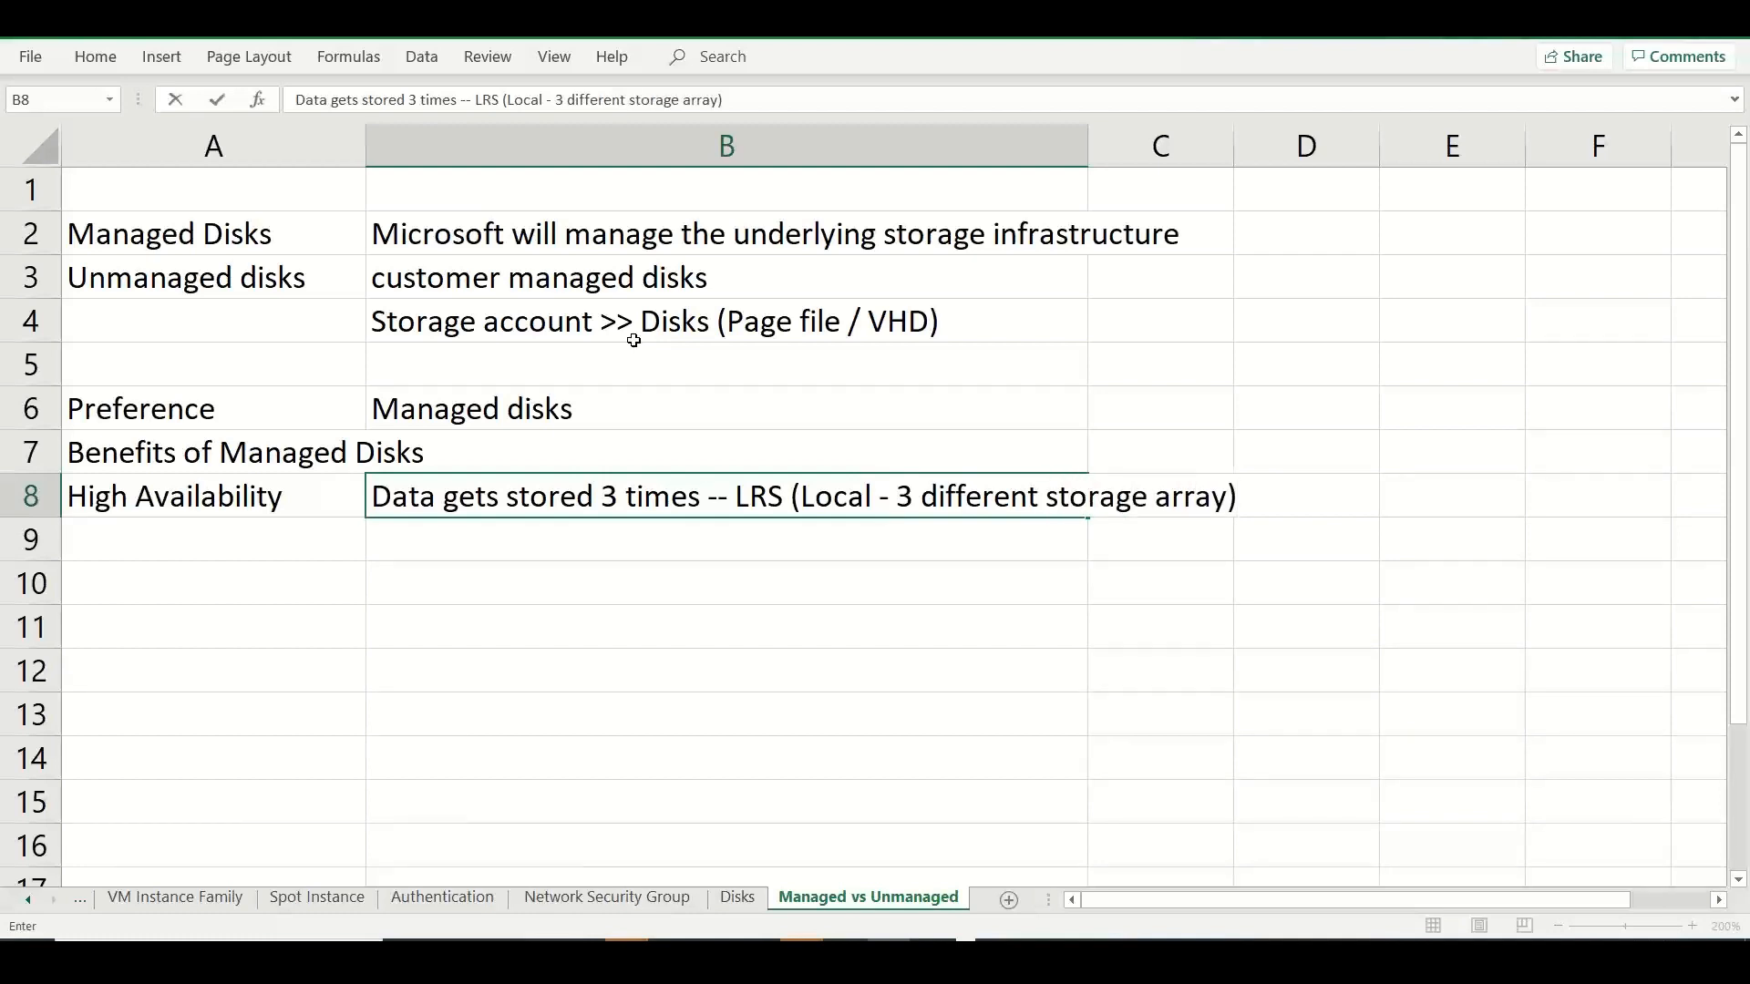
# Duplicate the B8 note into B9, replacing "Local" with "Zonal" and "LRS" with "ZRS".
pyautogui.click(812, 542)
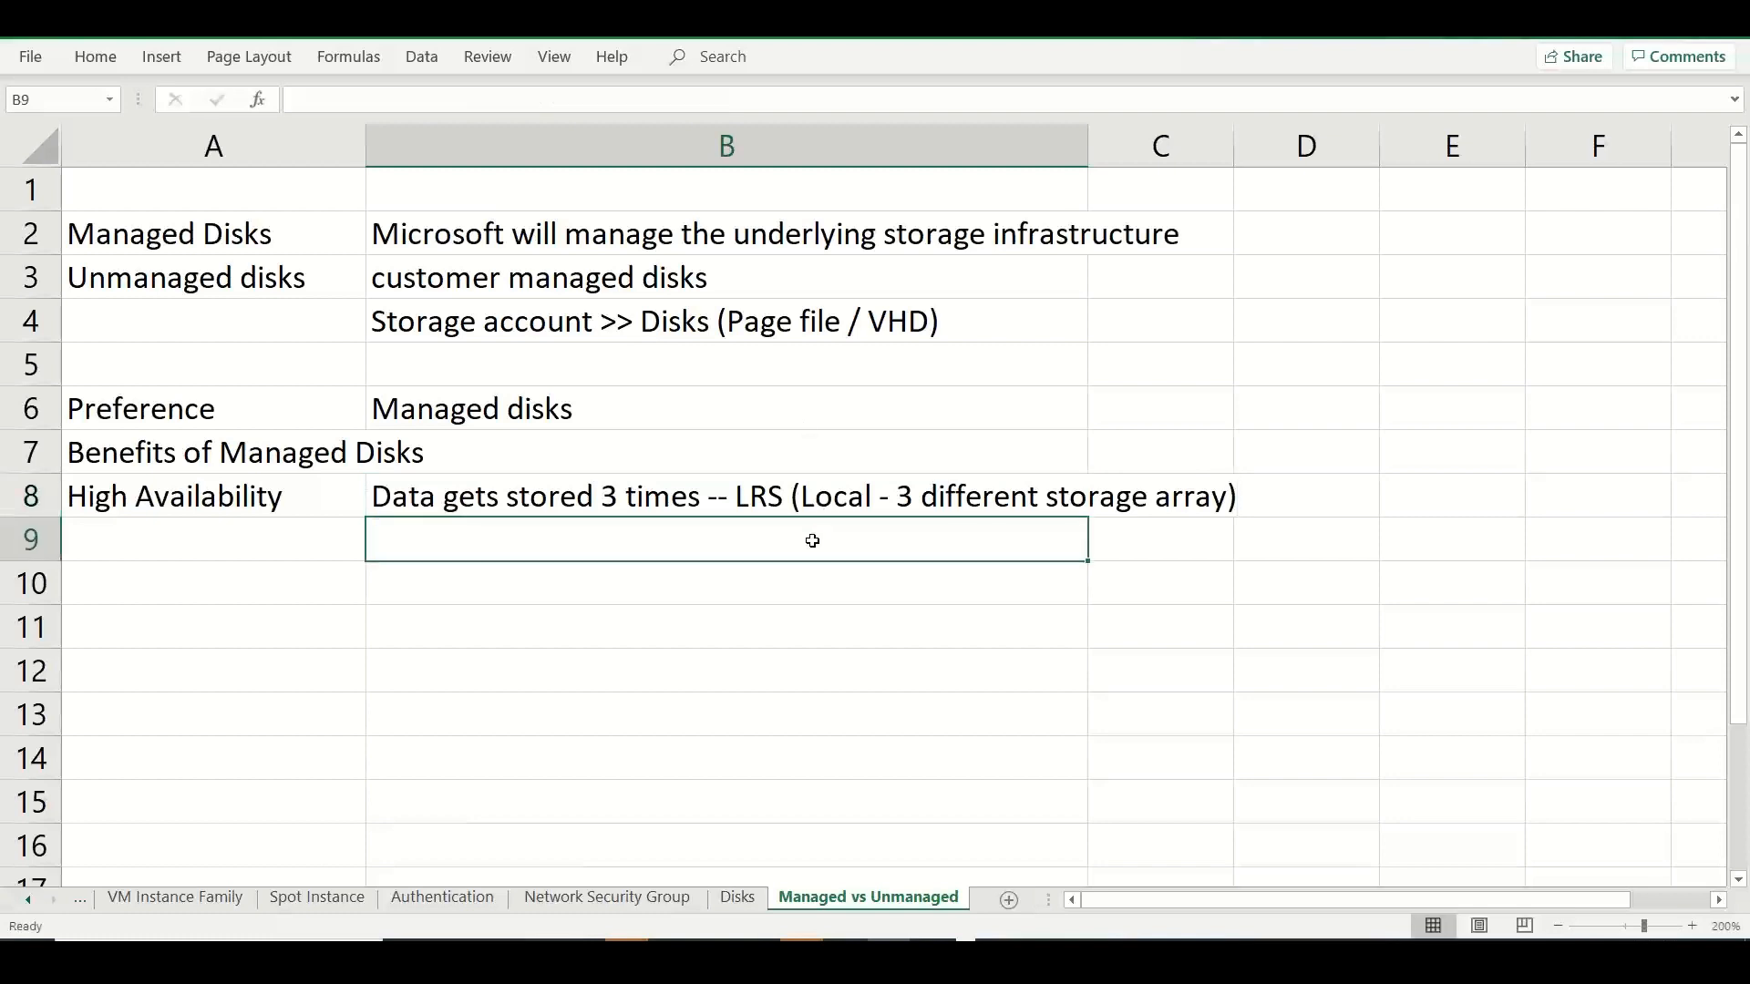
pyautogui.hotkey('ctrl', "'")
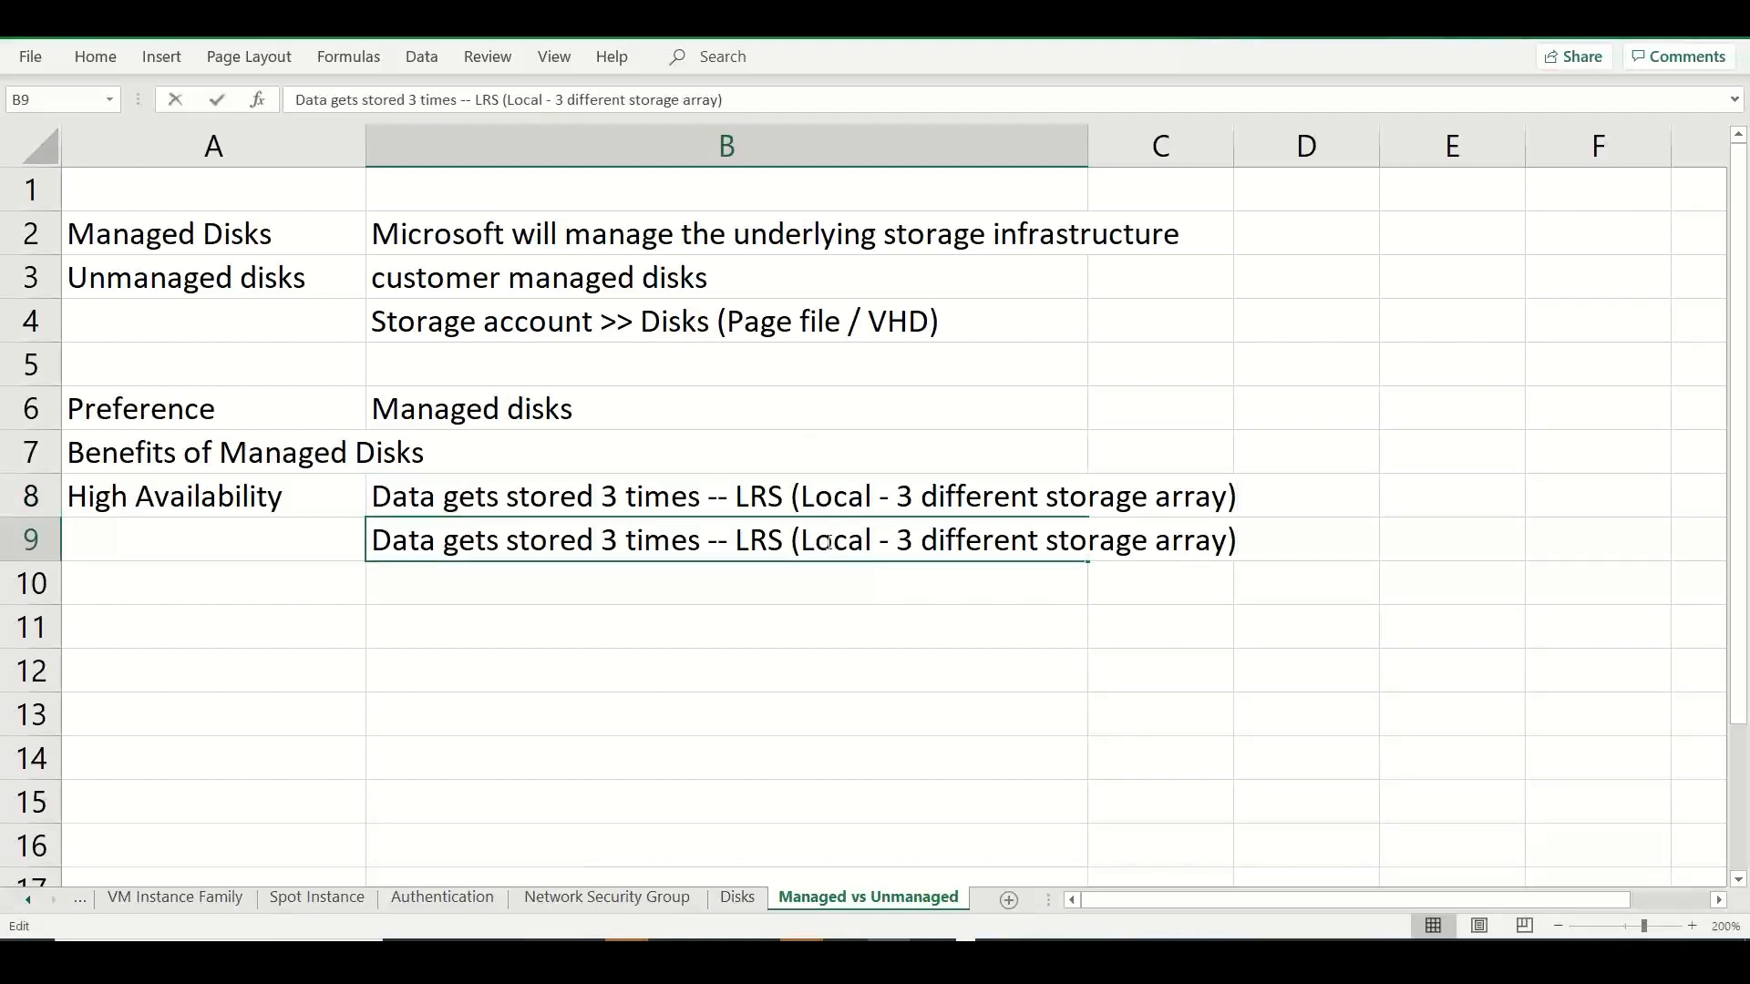
pyautogui.doubleClick(827, 542)
pyautogui.write('Zonal')
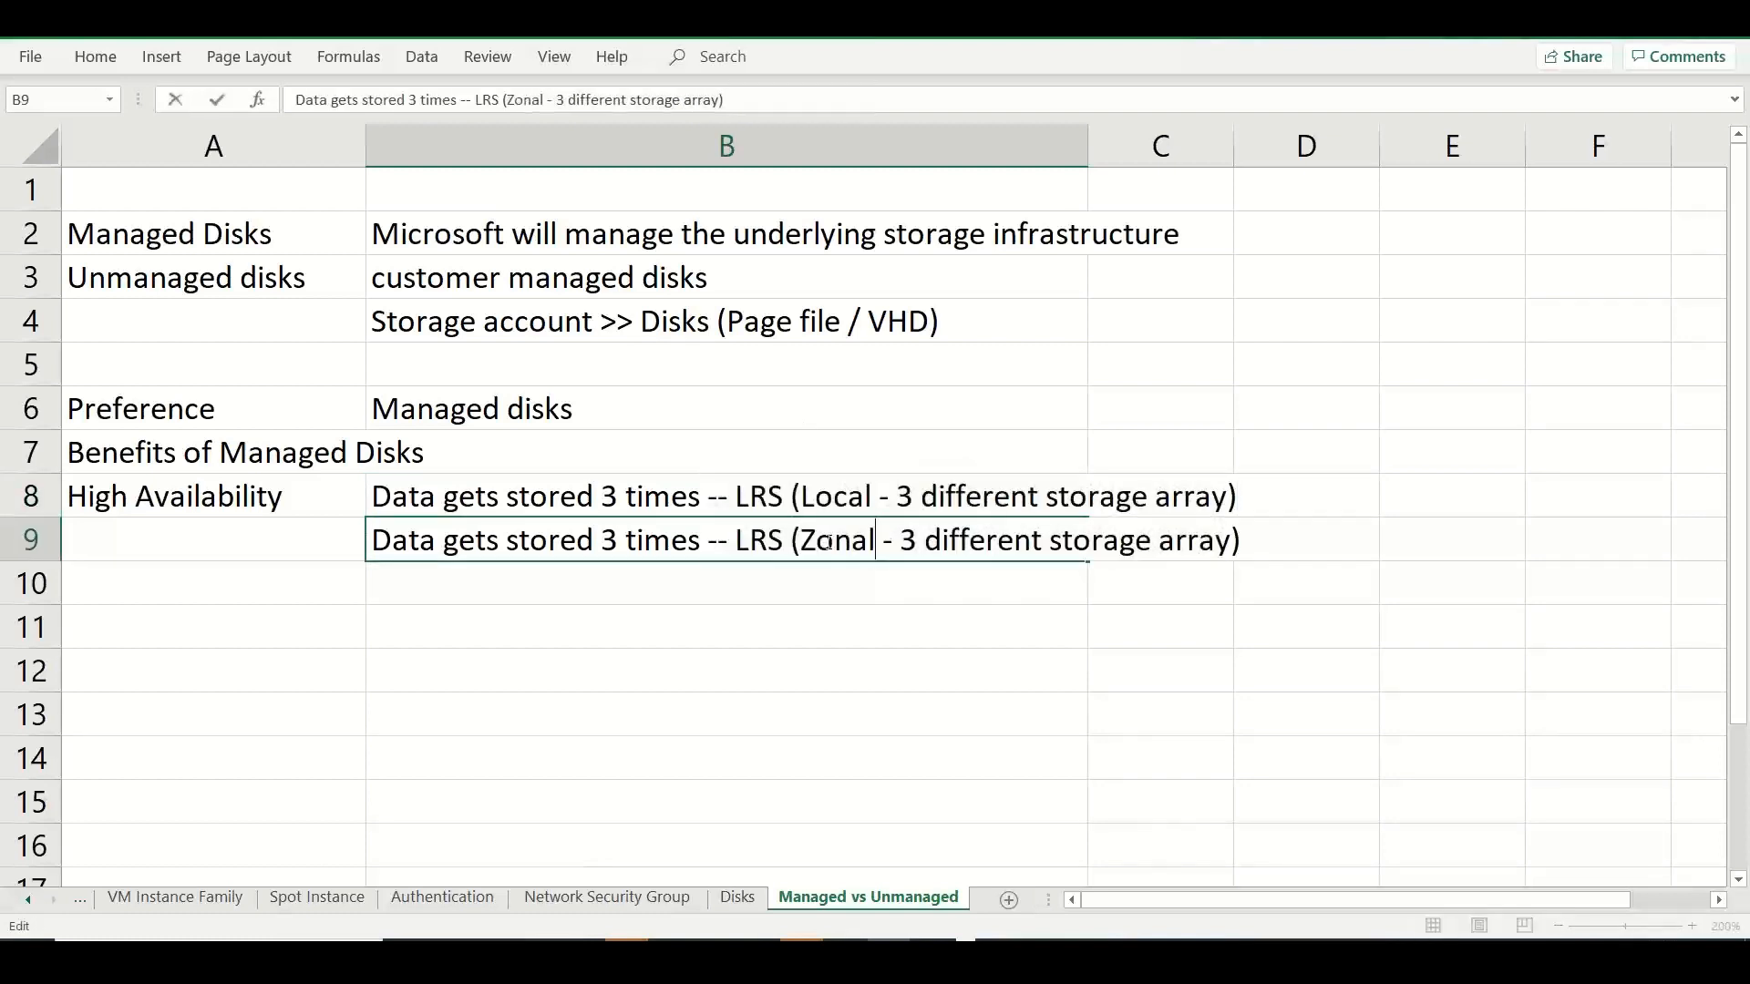
pyautogui.click(753, 533)
pyautogui.press('BackSpace')
pyautogui.write('Z')
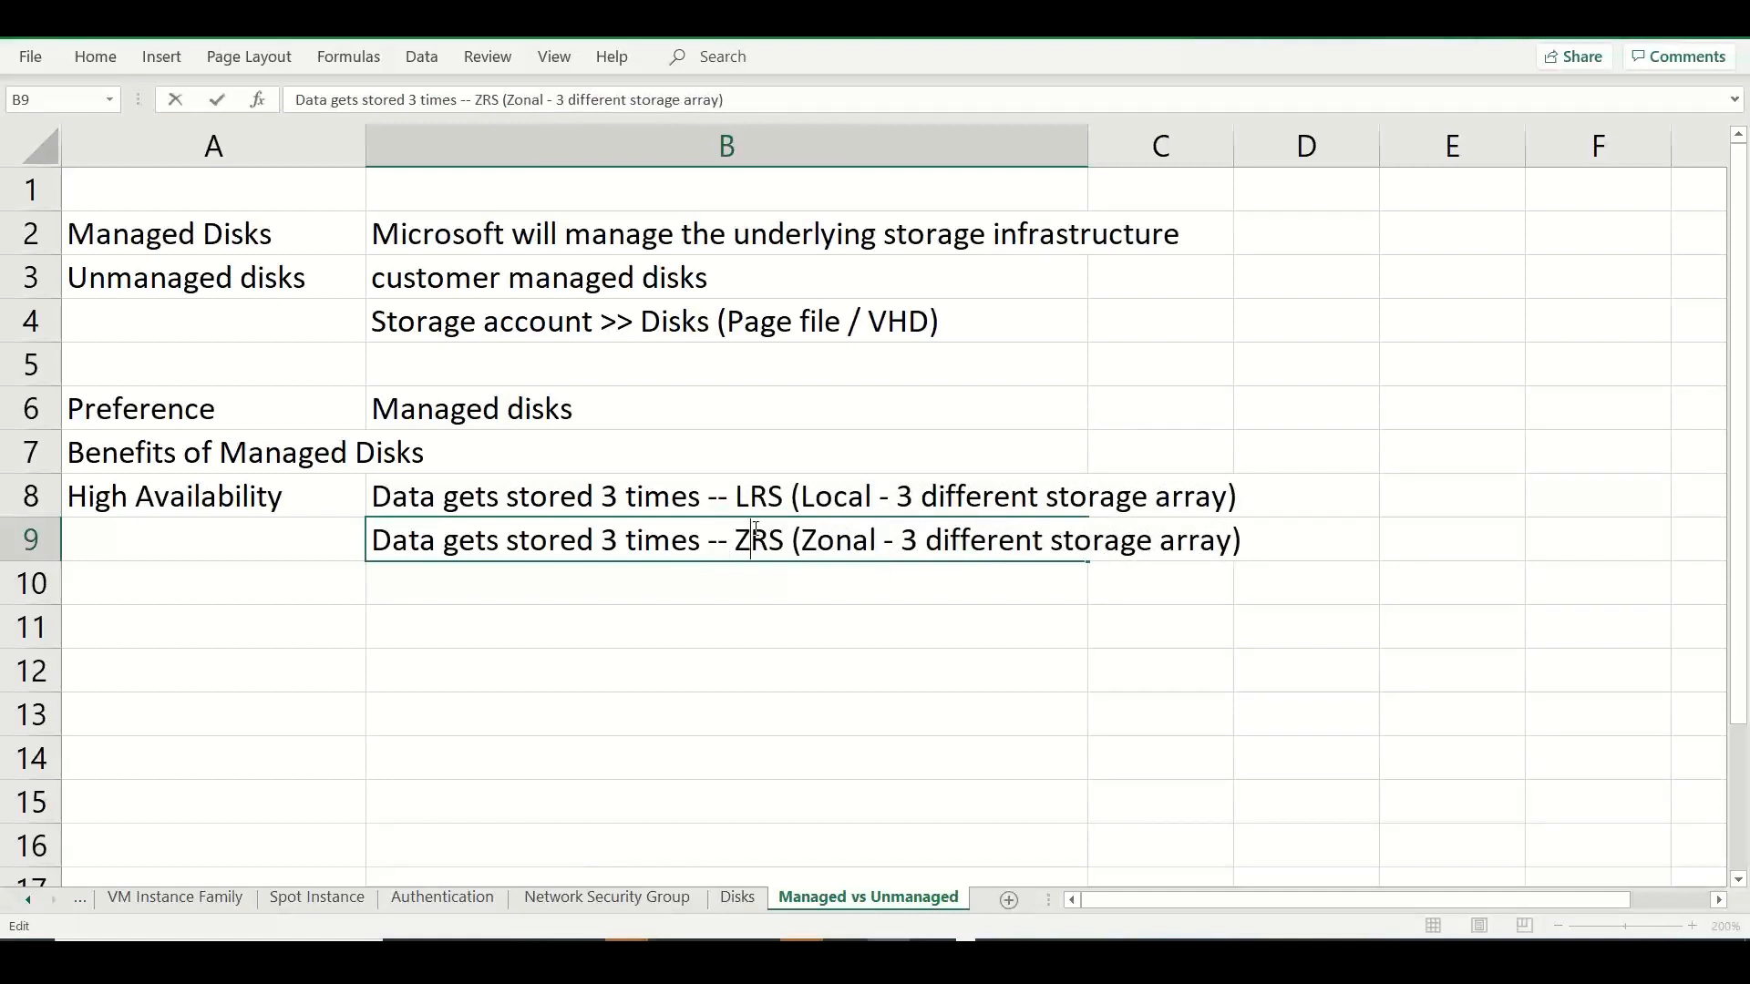
# Replace "storage array" with "Availability zones" in the B9 note on ZRS.
pyautogui.moveTo(1060, 543); pyautogui.dragTo(1237, 542)
pyautogui.write('Availablt')
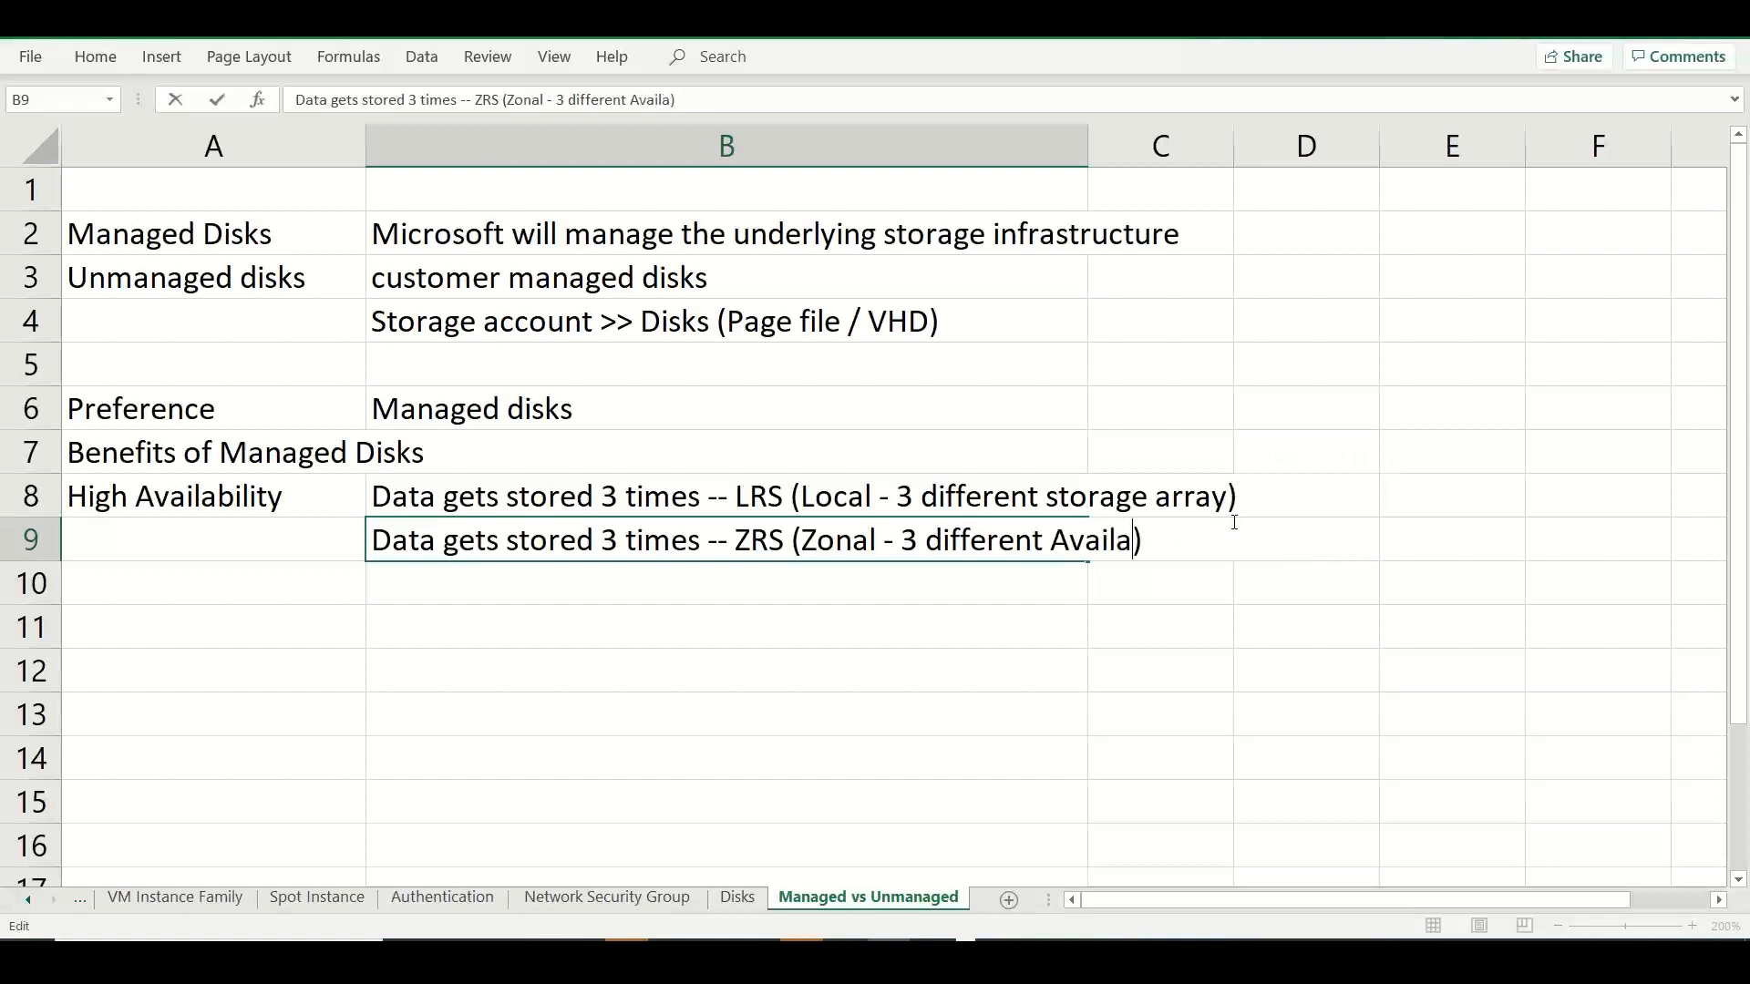
pyautogui.press('BackSpace')
pyautogui.press('BackSpace')
pyautogui.write('ilit')
pyautogui.press('BackSpace')
pyautogui.press('BackSpace')
pyautogui.write('ity zones')
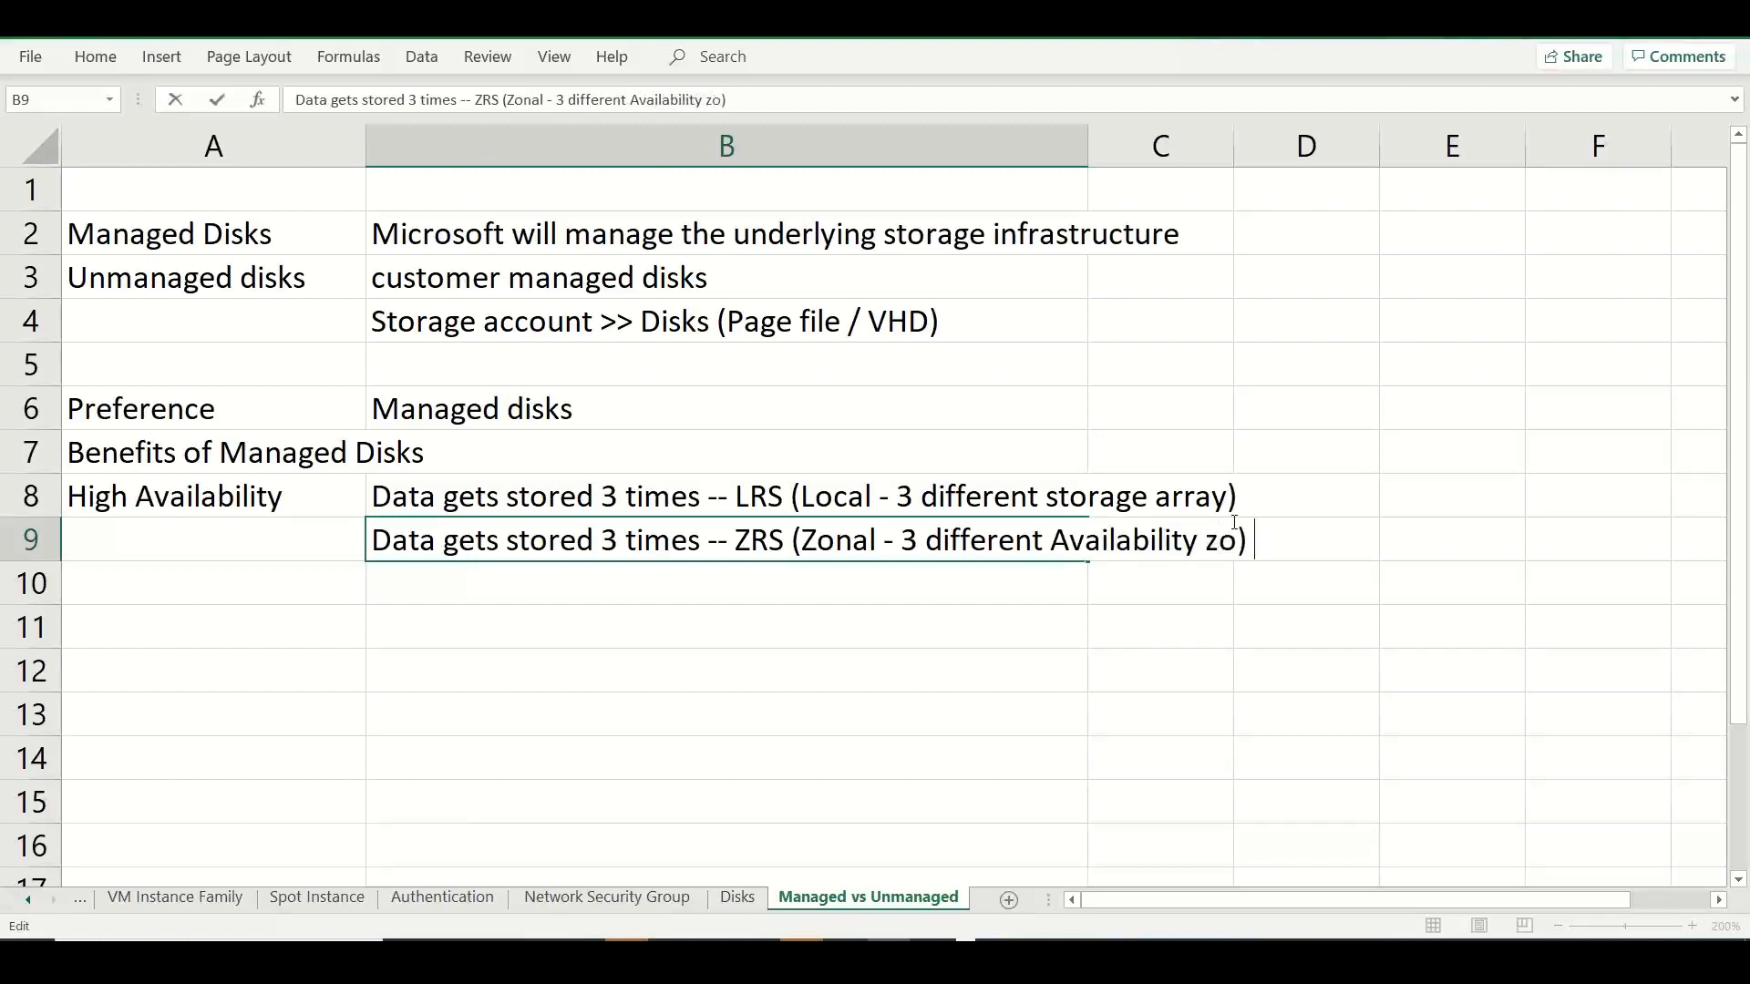
pyautogui.press('Return')
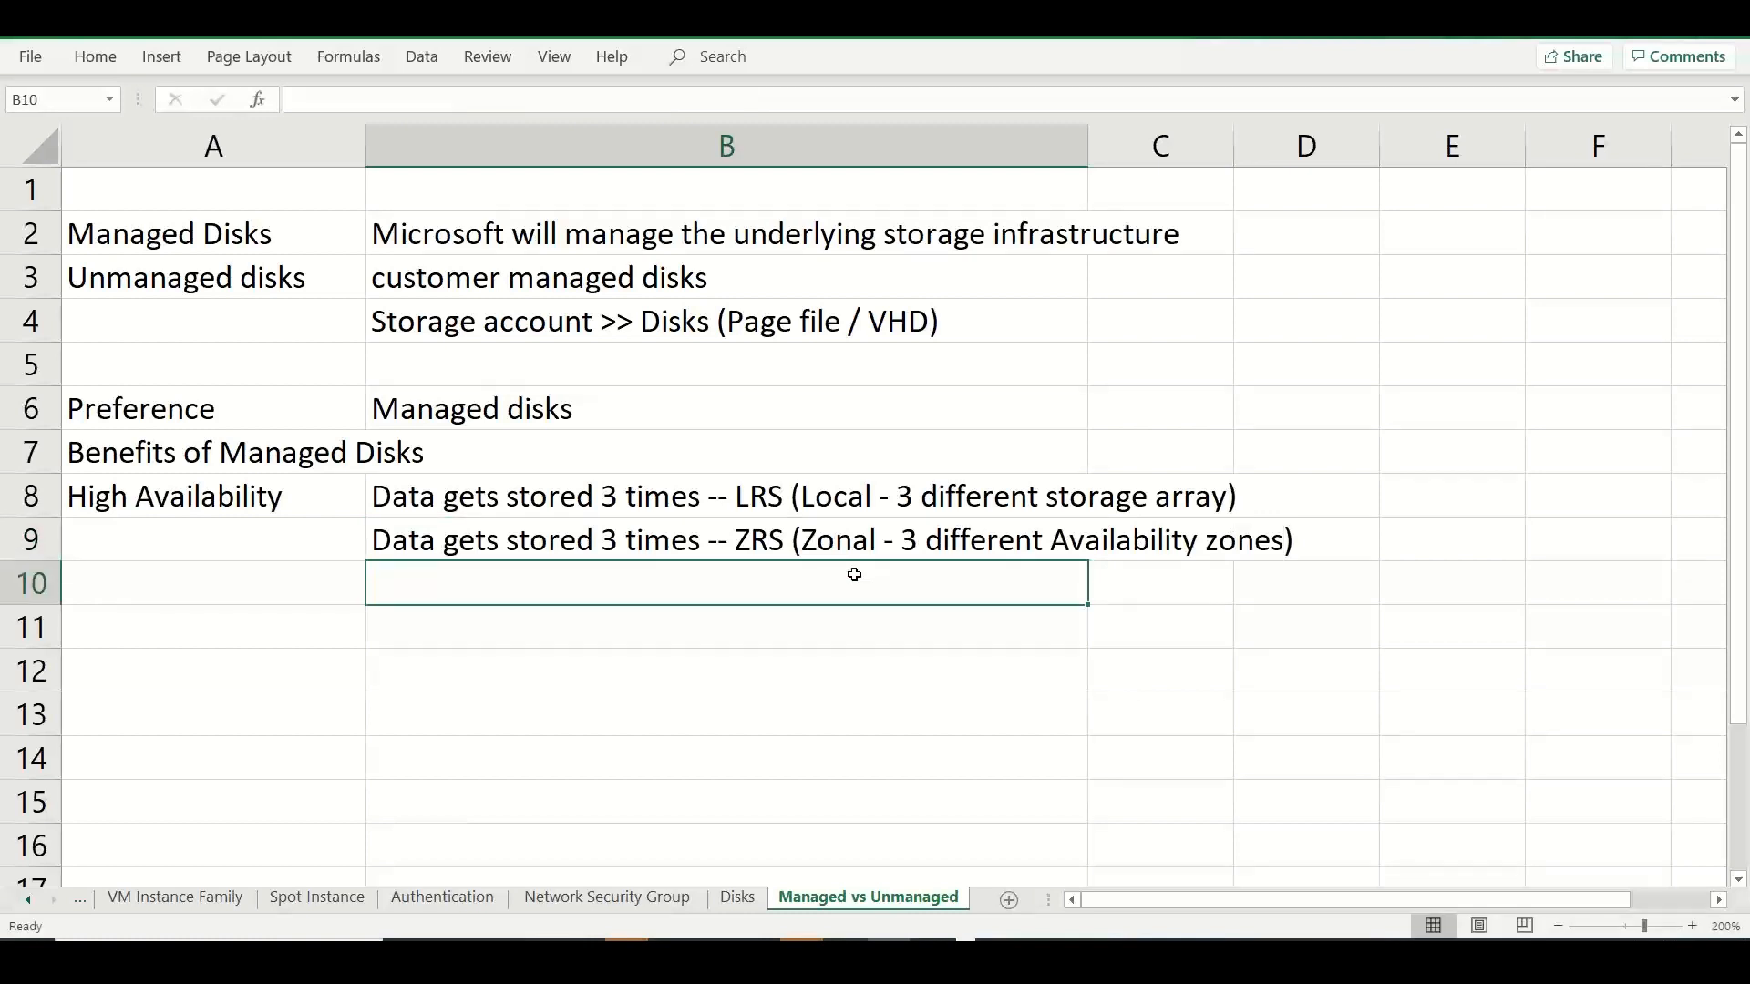
# Write "Availability - 99.999% SLA" in B10 as a further High Availability note.
pyautogui.write('Availability')
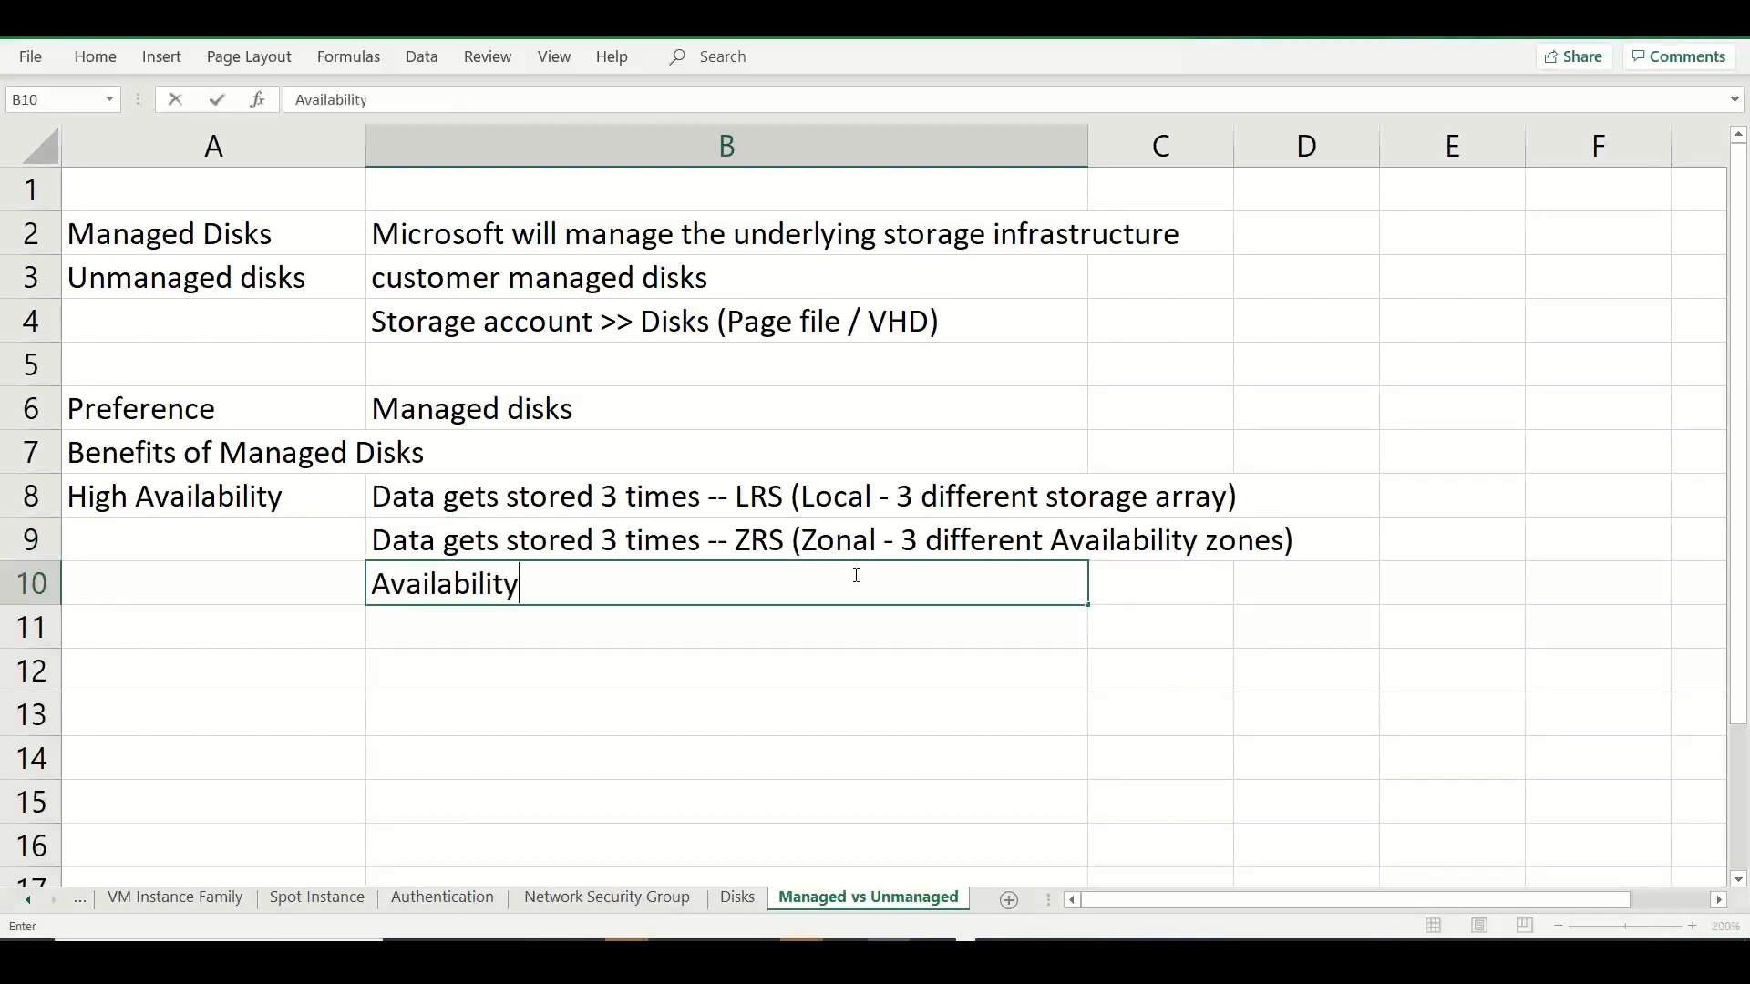
pyautogui.write(' - 99.99%')
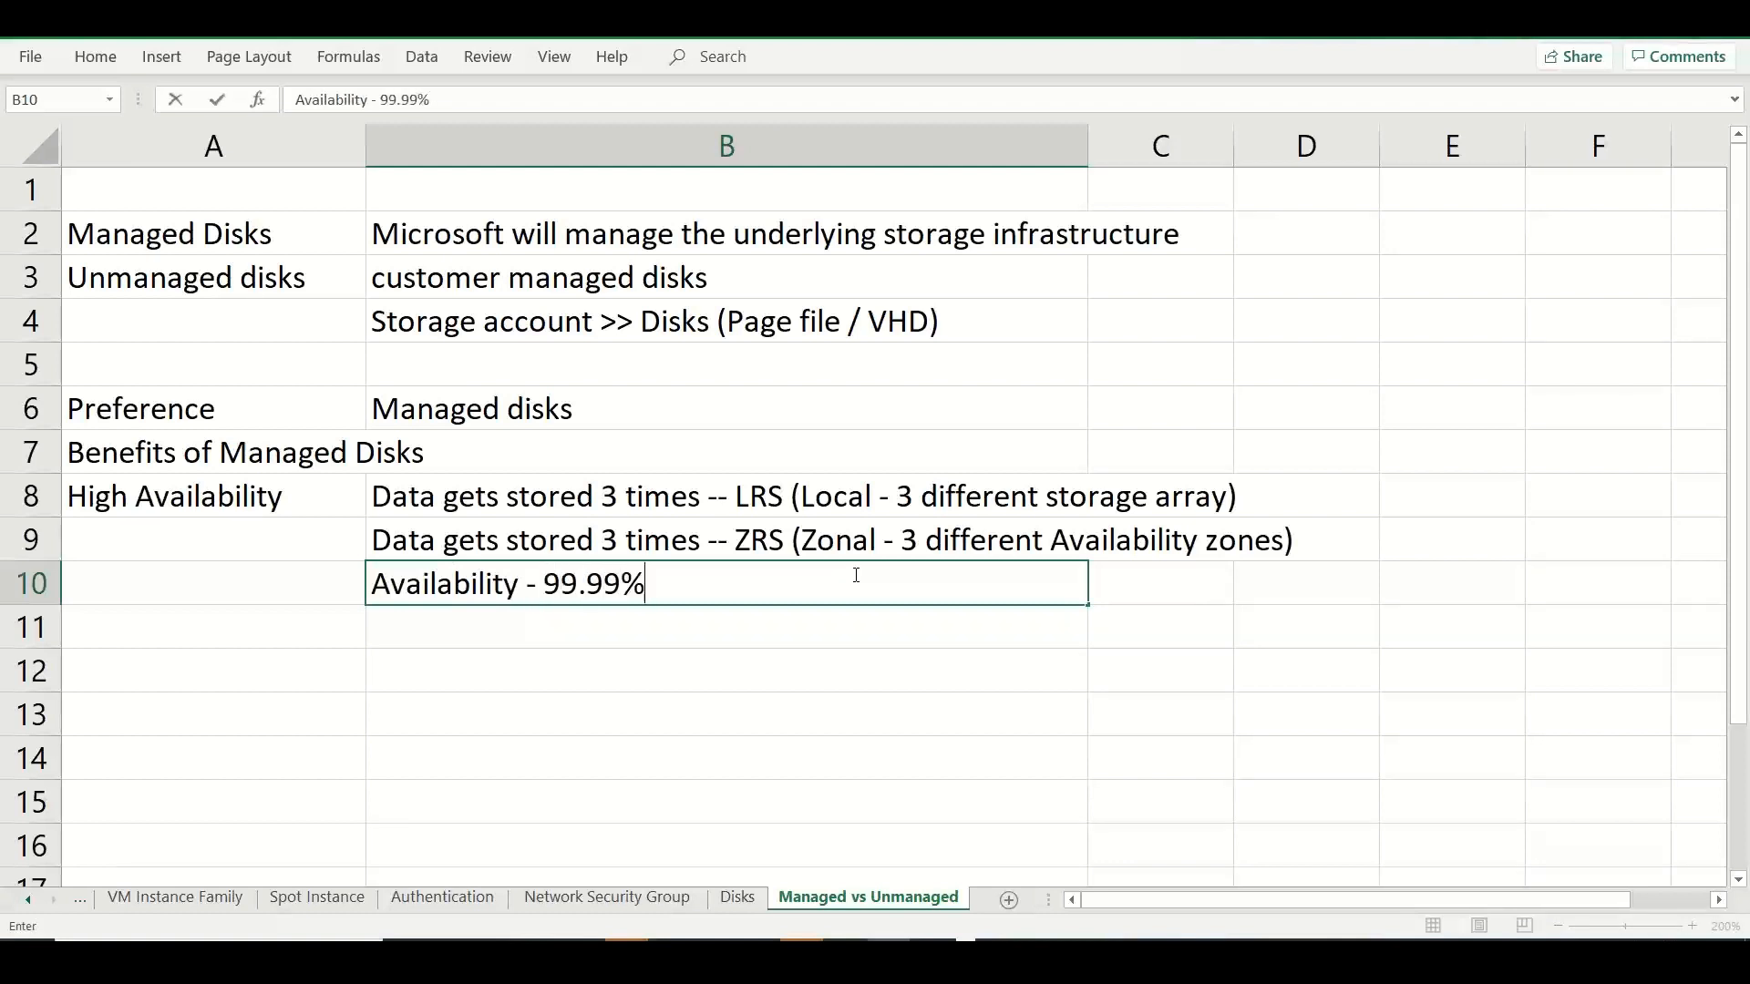
pyautogui.write(' ava')
pyautogui.press('BackSpace')
pyautogui.press('BackSpace')
pyautogui.press('BackSpace')
pyautogui.press('BackSpace')
pyautogui.press('BackSpace')
pyautogui.write('9% availa')
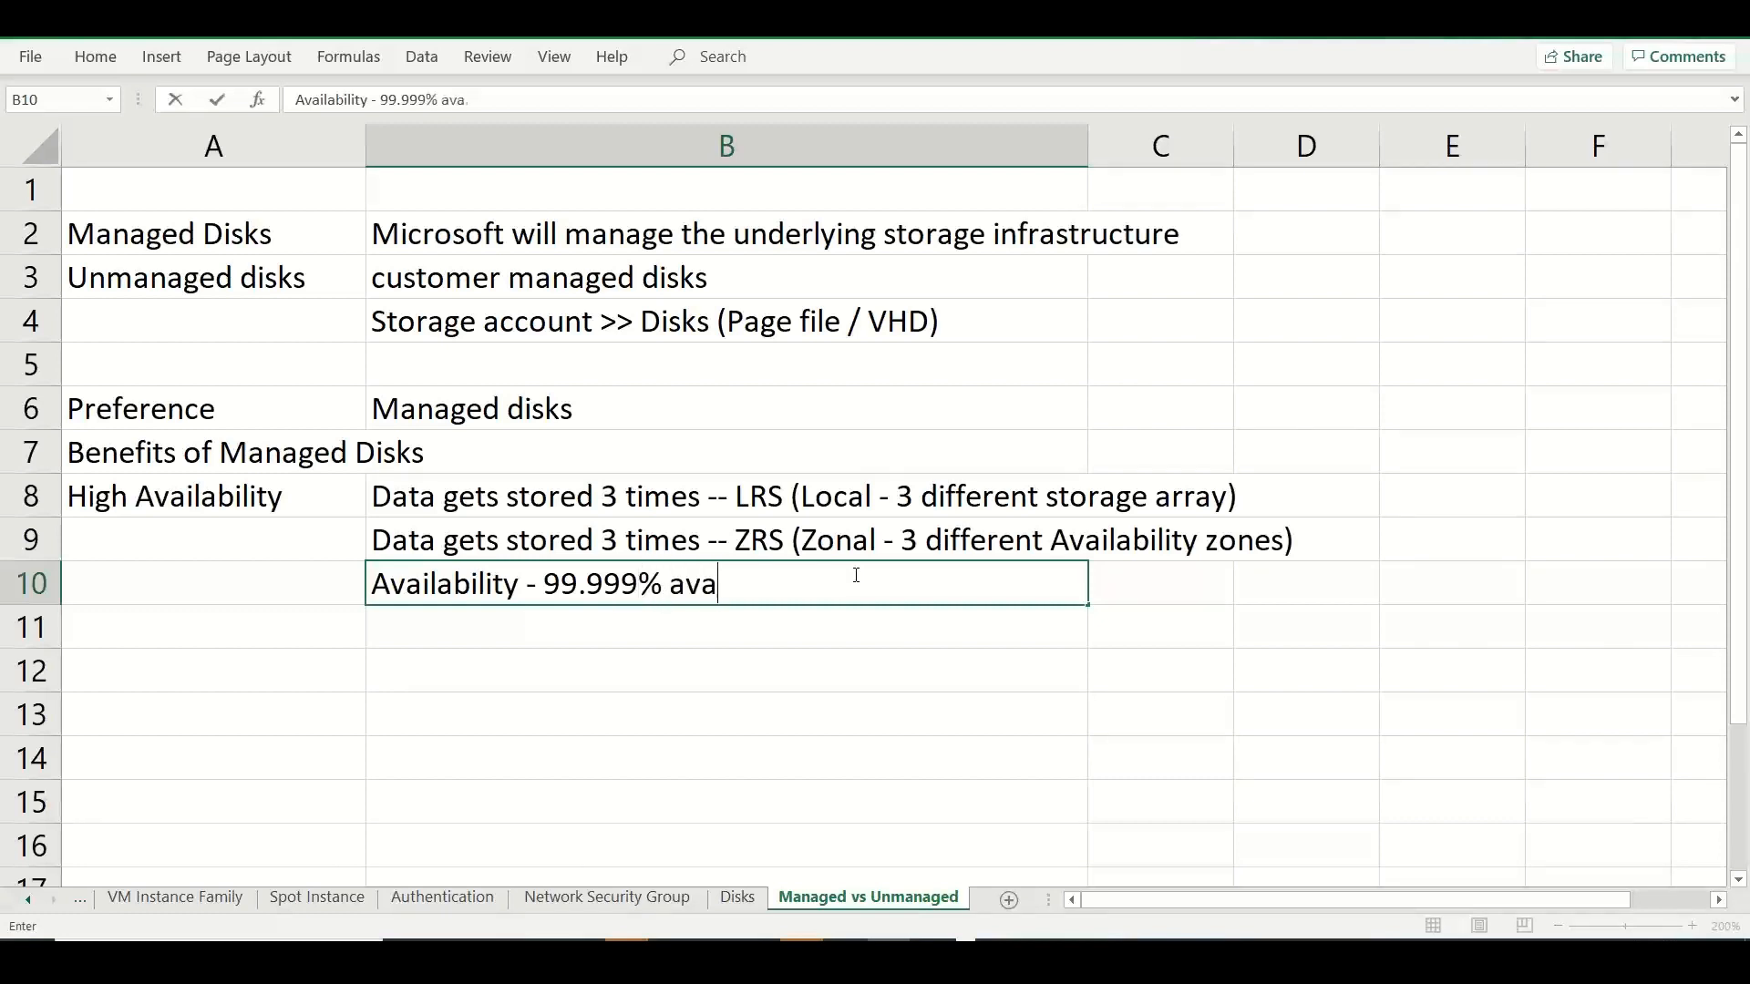
pyautogui.press('BackSpace')
pyautogui.press('BackSpace')
pyautogui.press('BackSpace')
pyautogui.press('BackSpace')
pyautogui.press('BackSpace')
pyautogui.write('SLA')
pyautogui.moveTo(337, 507); pyautogui.dragTo(322, 624)
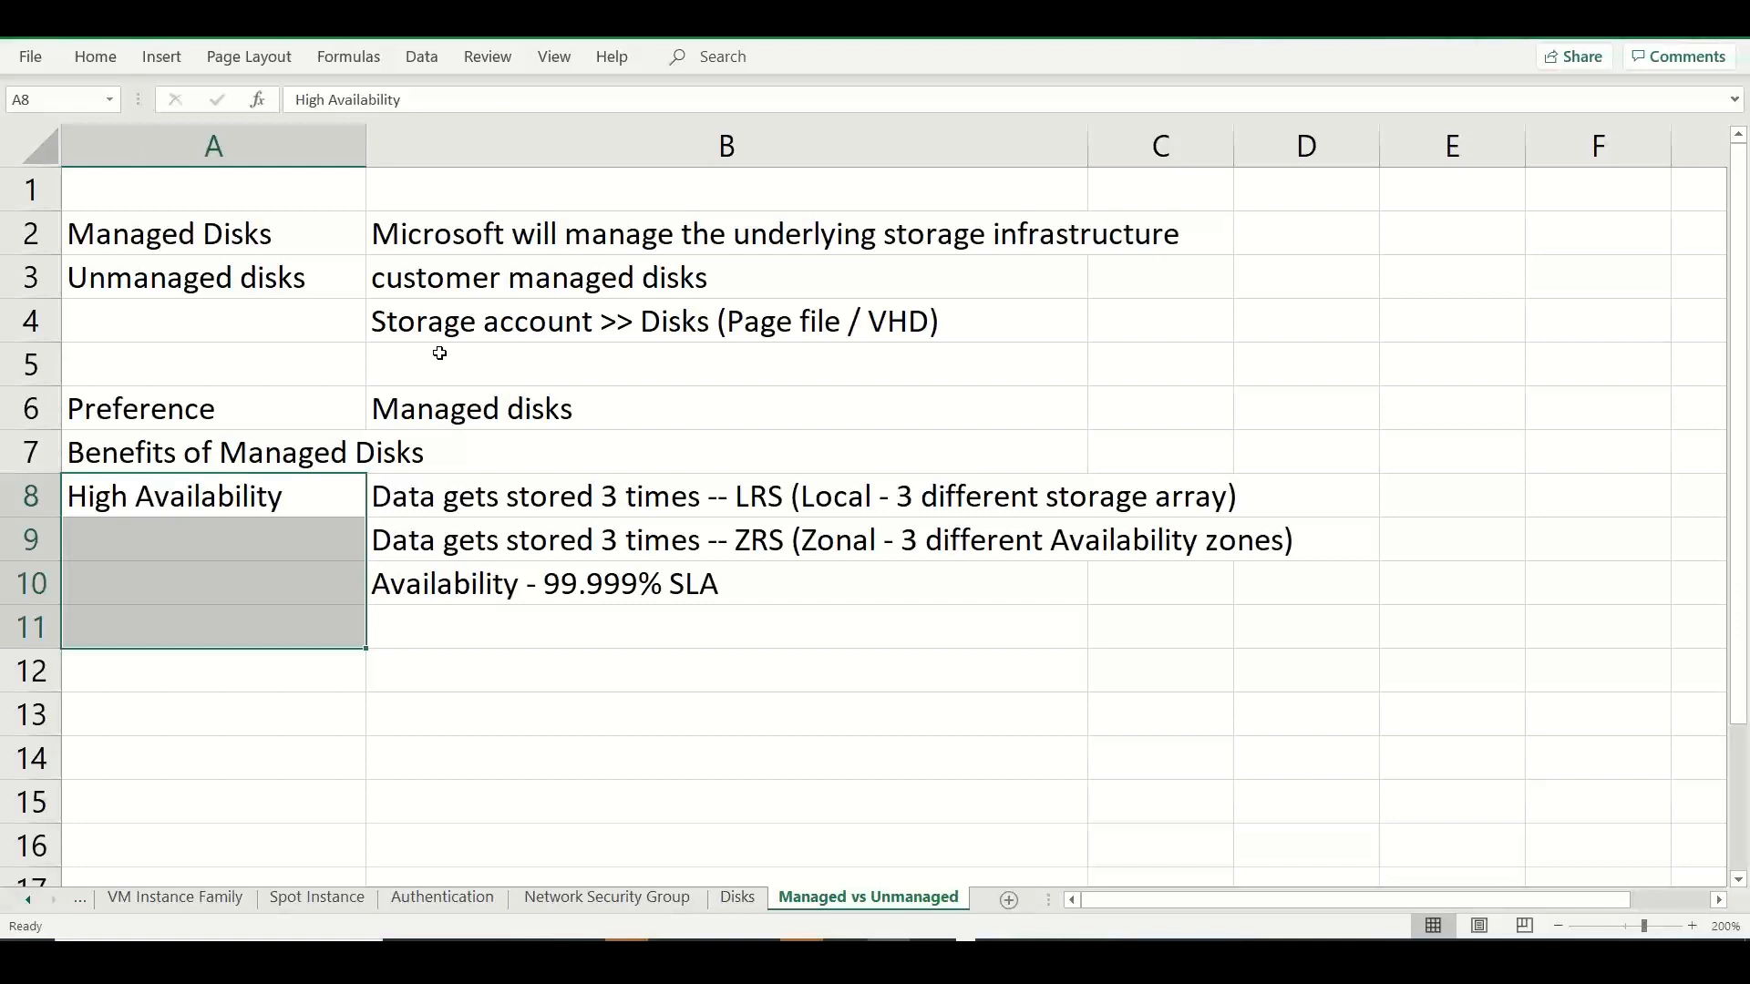
# Write "One or two replicas can become unaccessible" in B11 below the SLA note.
pyautogui.click(451, 619)
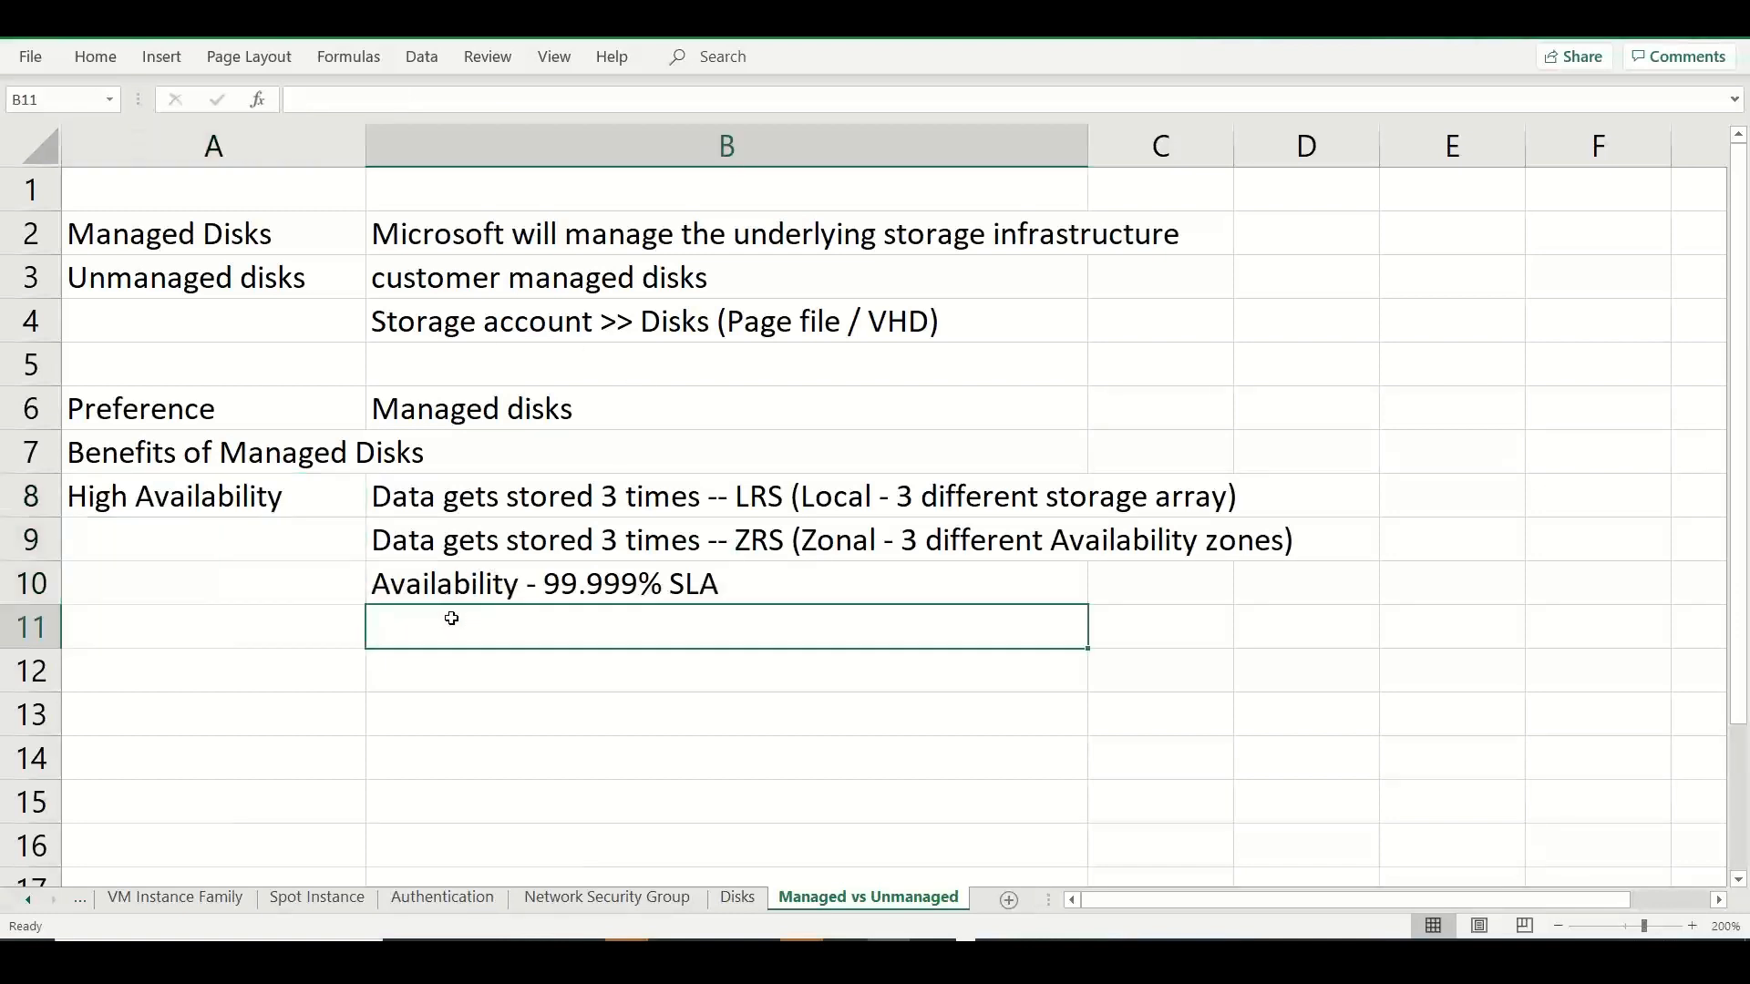
pyautogui.write('One ')
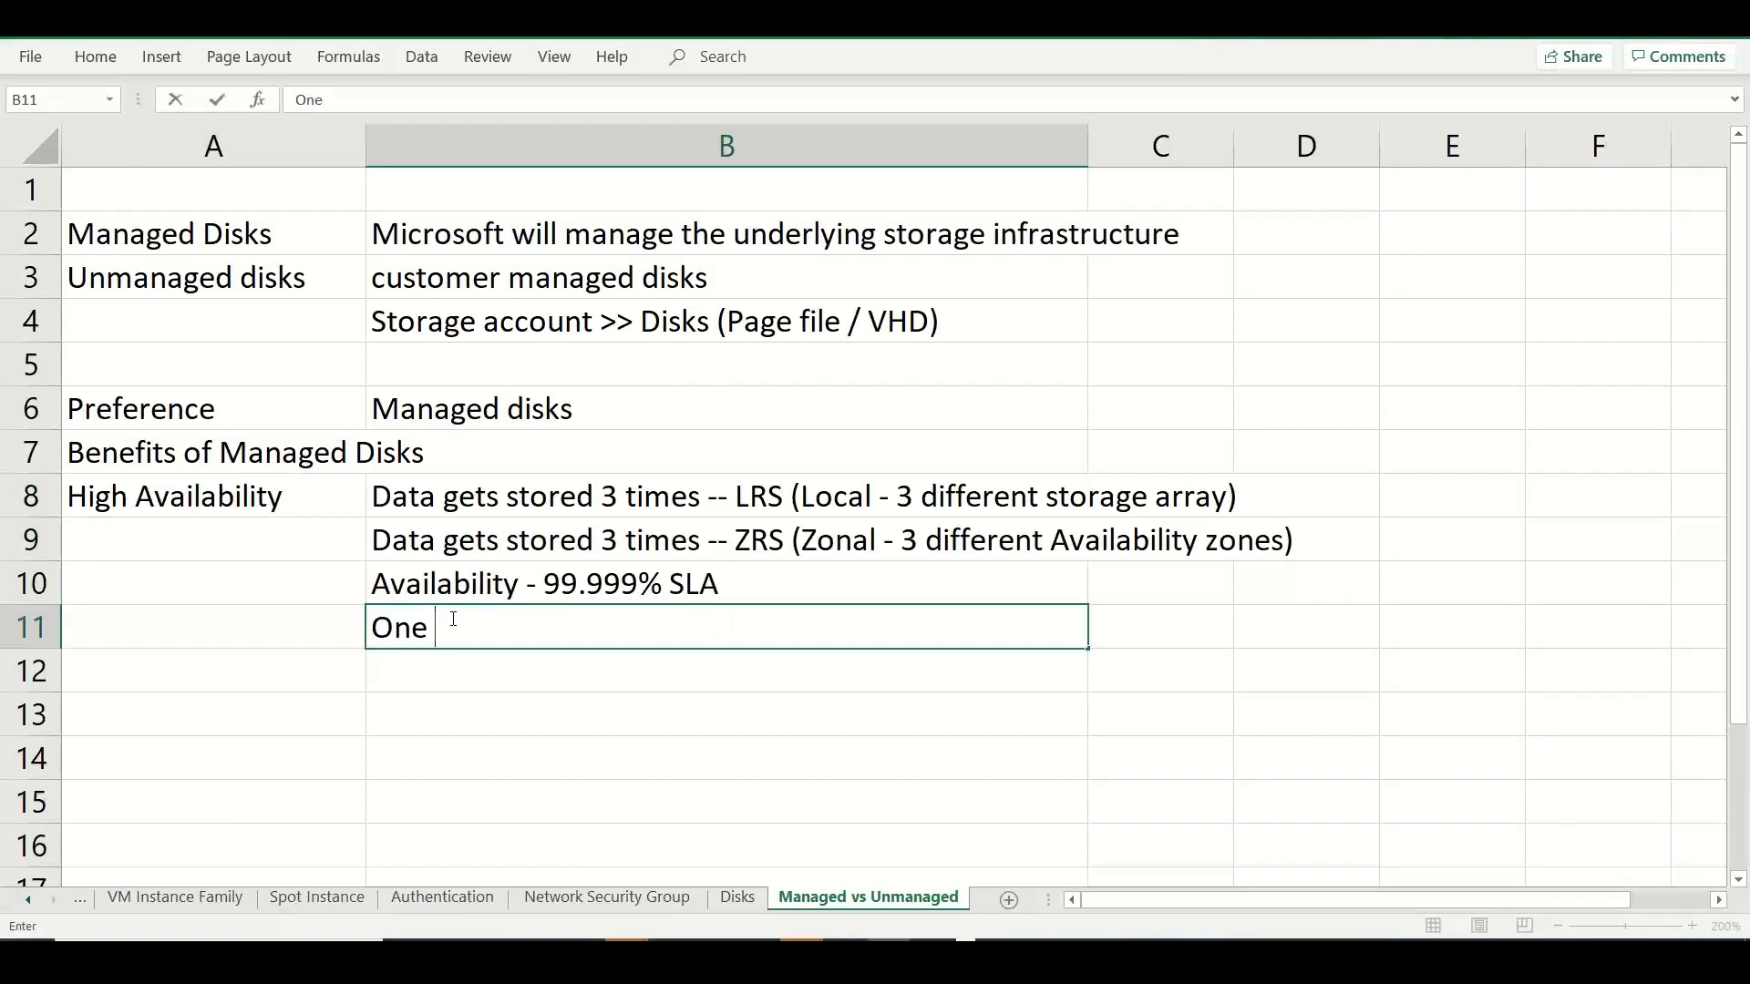
pyautogui.write('or two2')
pyautogui.press('BackSpace')
pyautogui.write('replicas can become un')
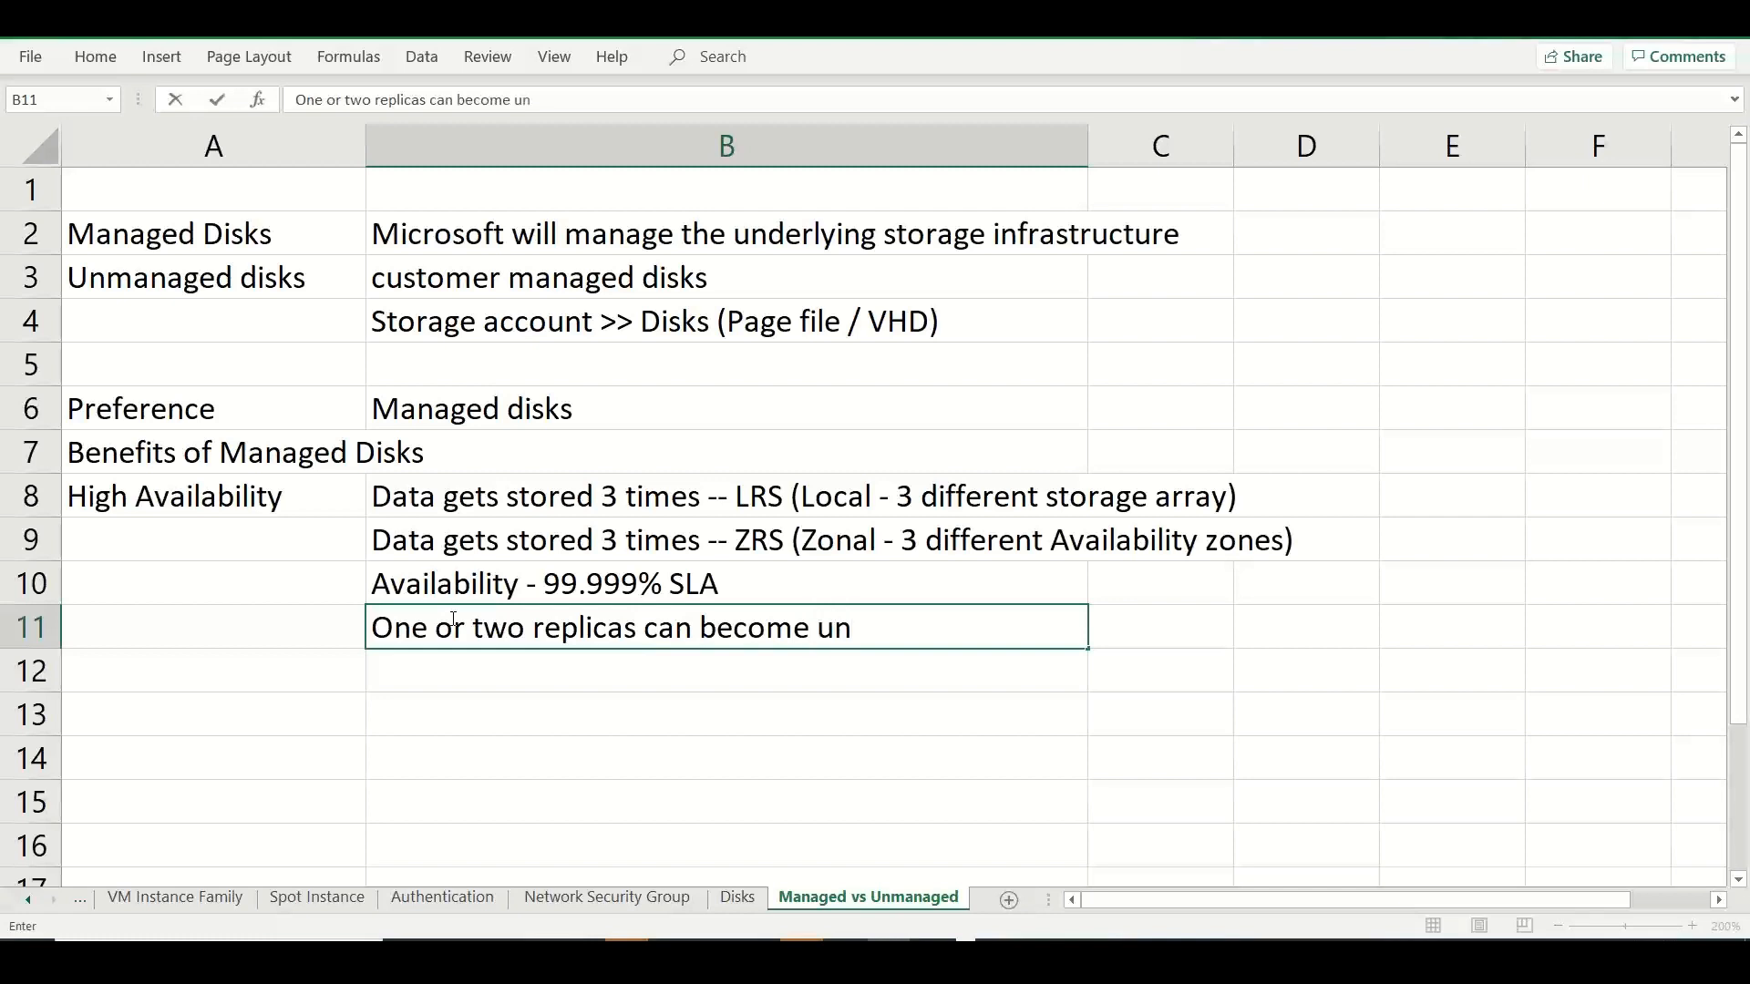
pyautogui.write('accessible')
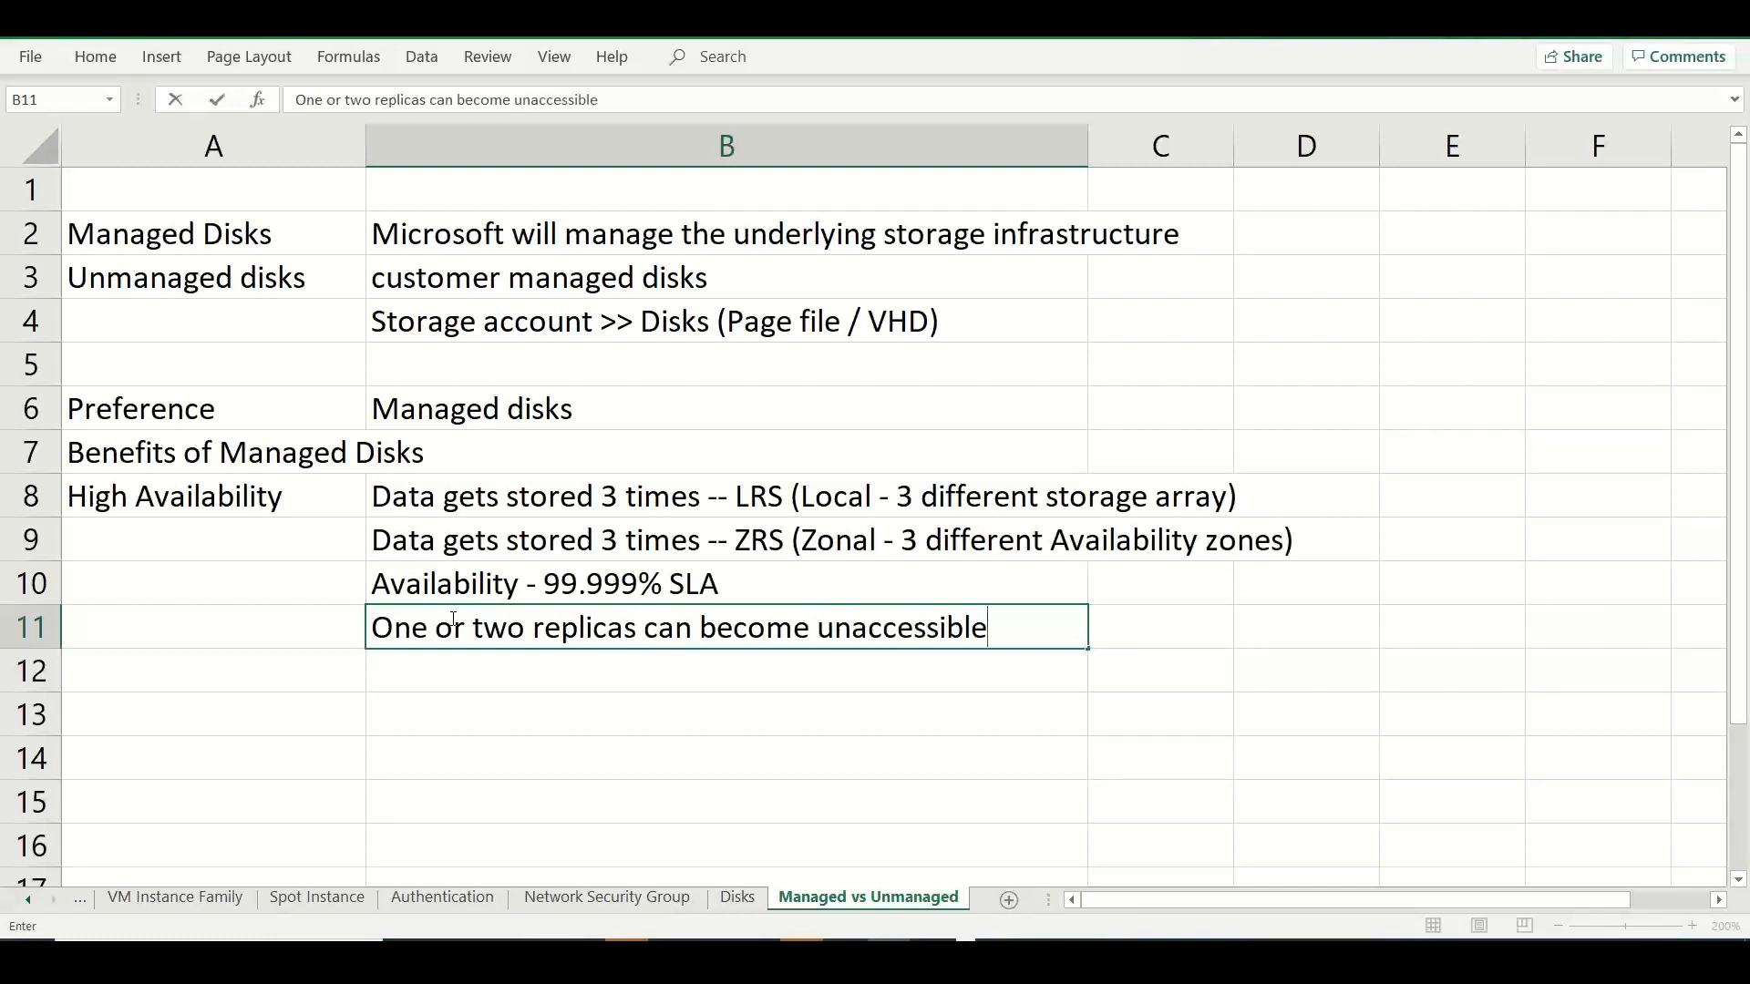
# Reword the B11 note to read "If One or two replica becomes unaccessible".
pyautogui.doubleClick(655, 625)
pyautogui.press('BackSpace')
pyautogui.press('BackSpace')
pyautogui.click(752, 629)
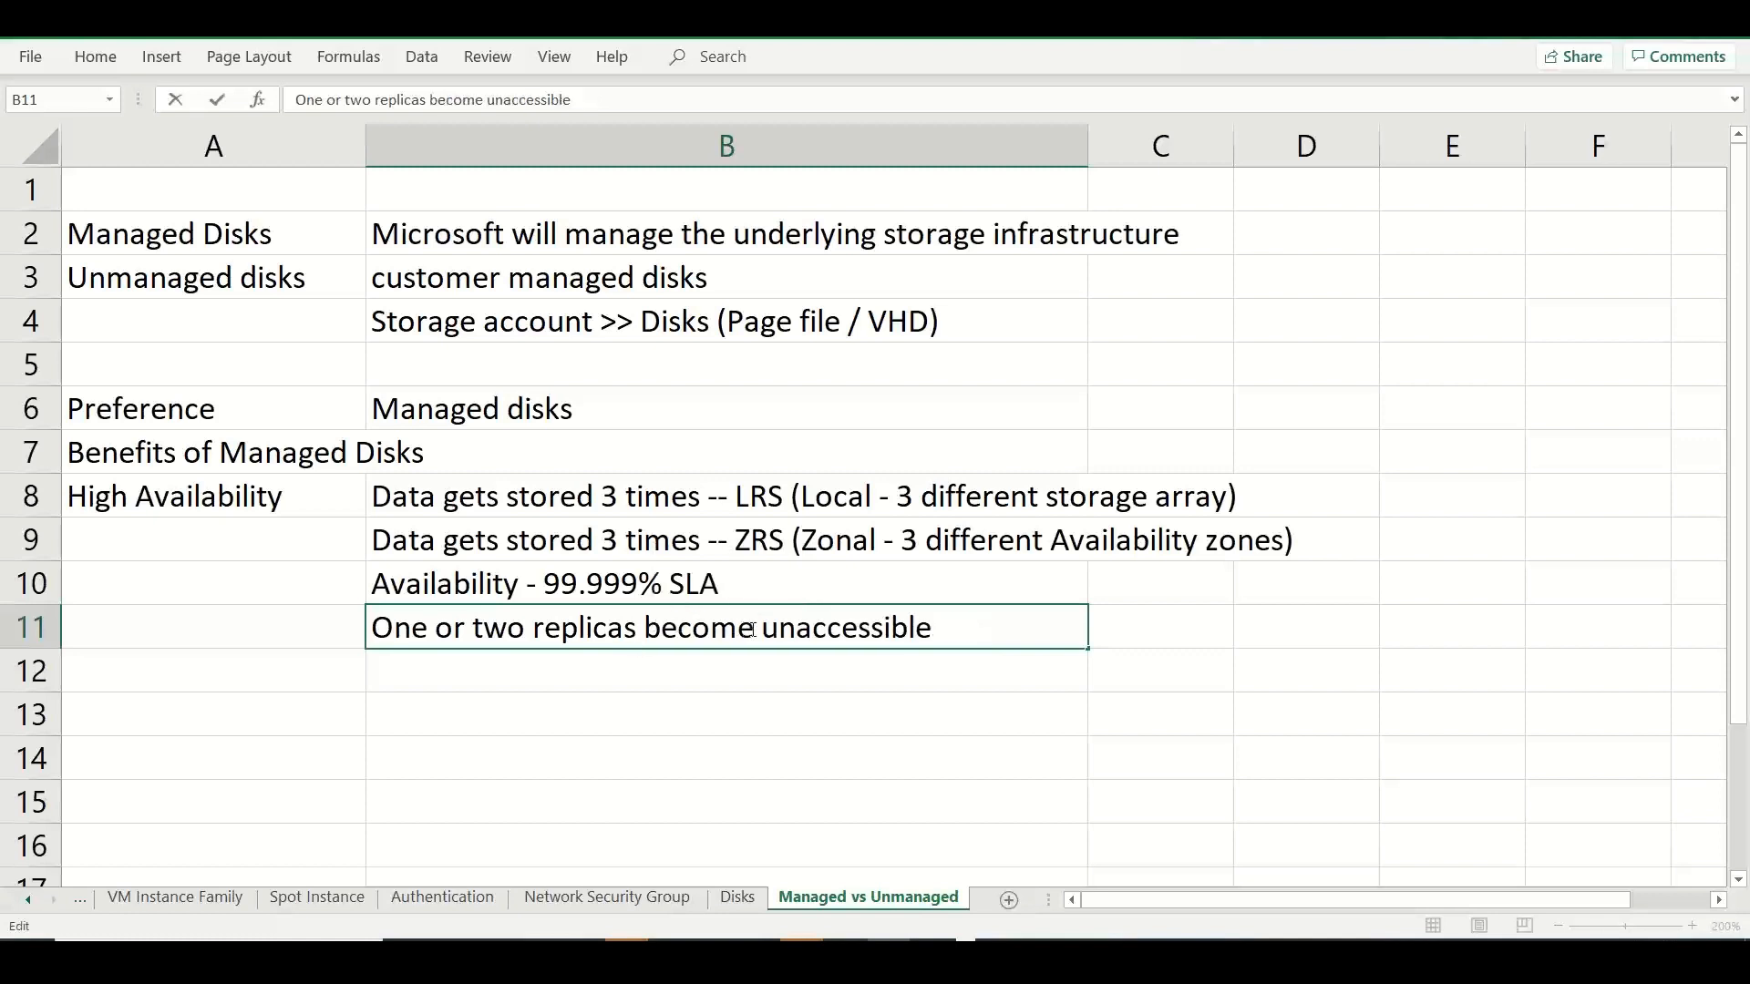
pyautogui.write('s')
pyautogui.click(637, 633)
pyautogui.press('BackSpace')
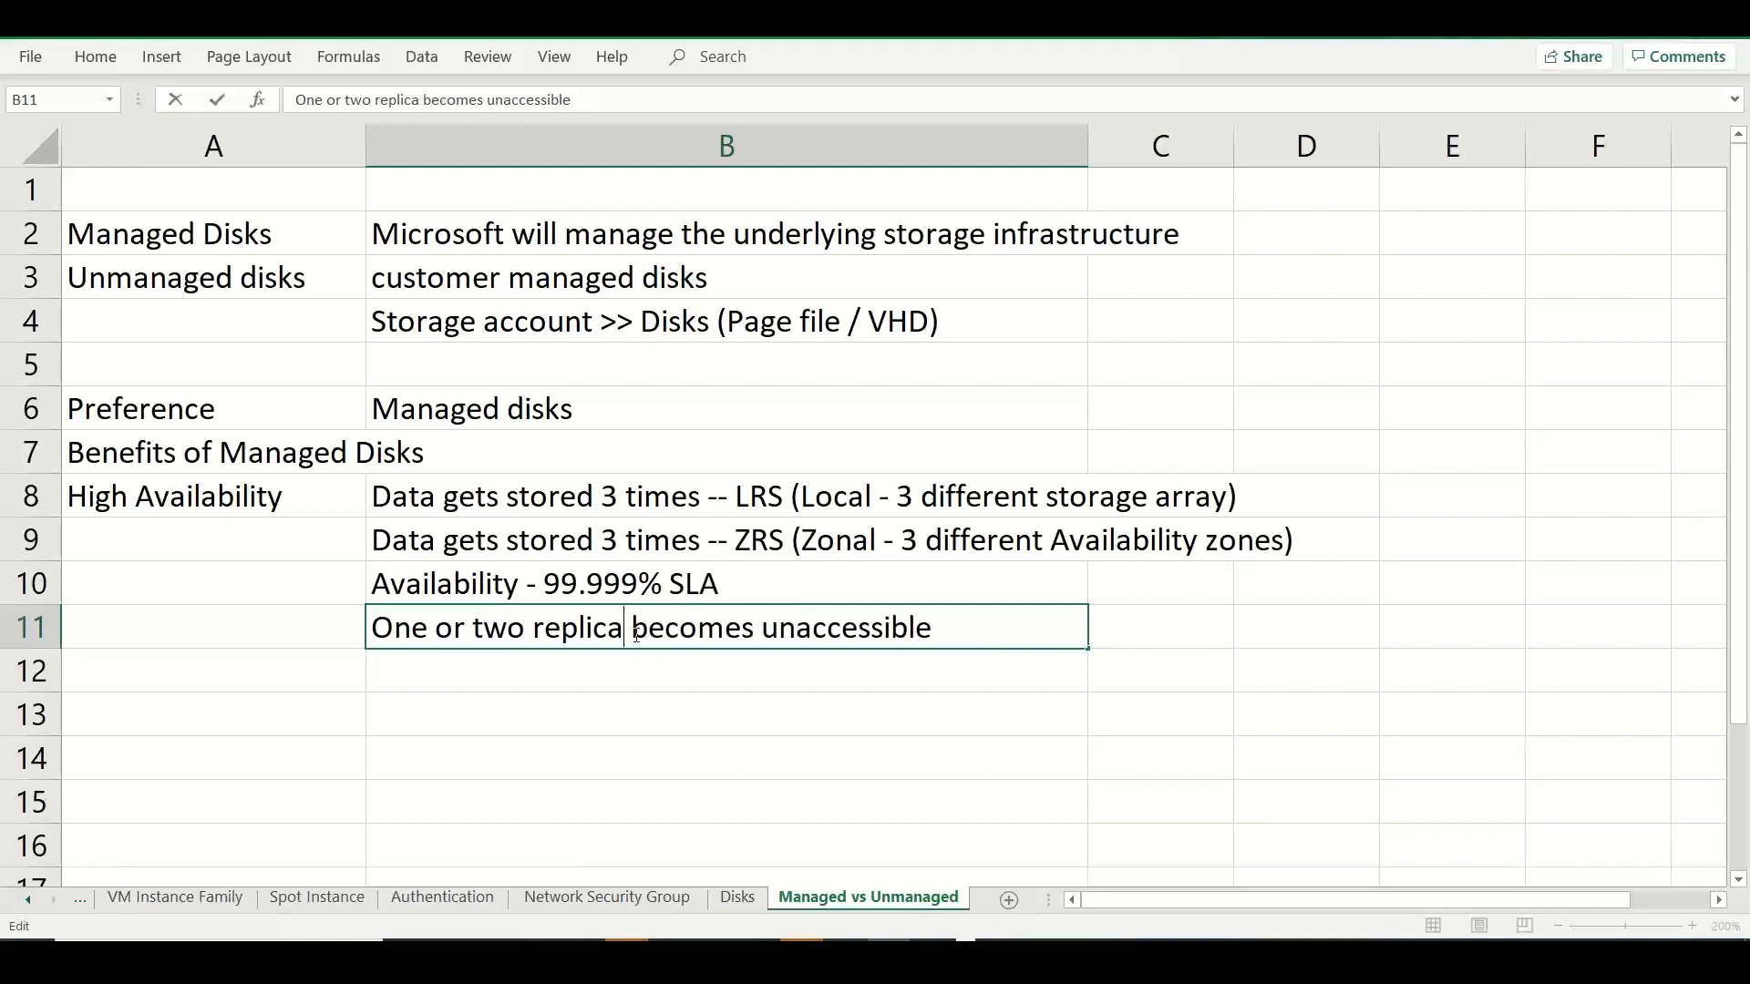
pyautogui.click(370, 630)
pyautogui.write('If')
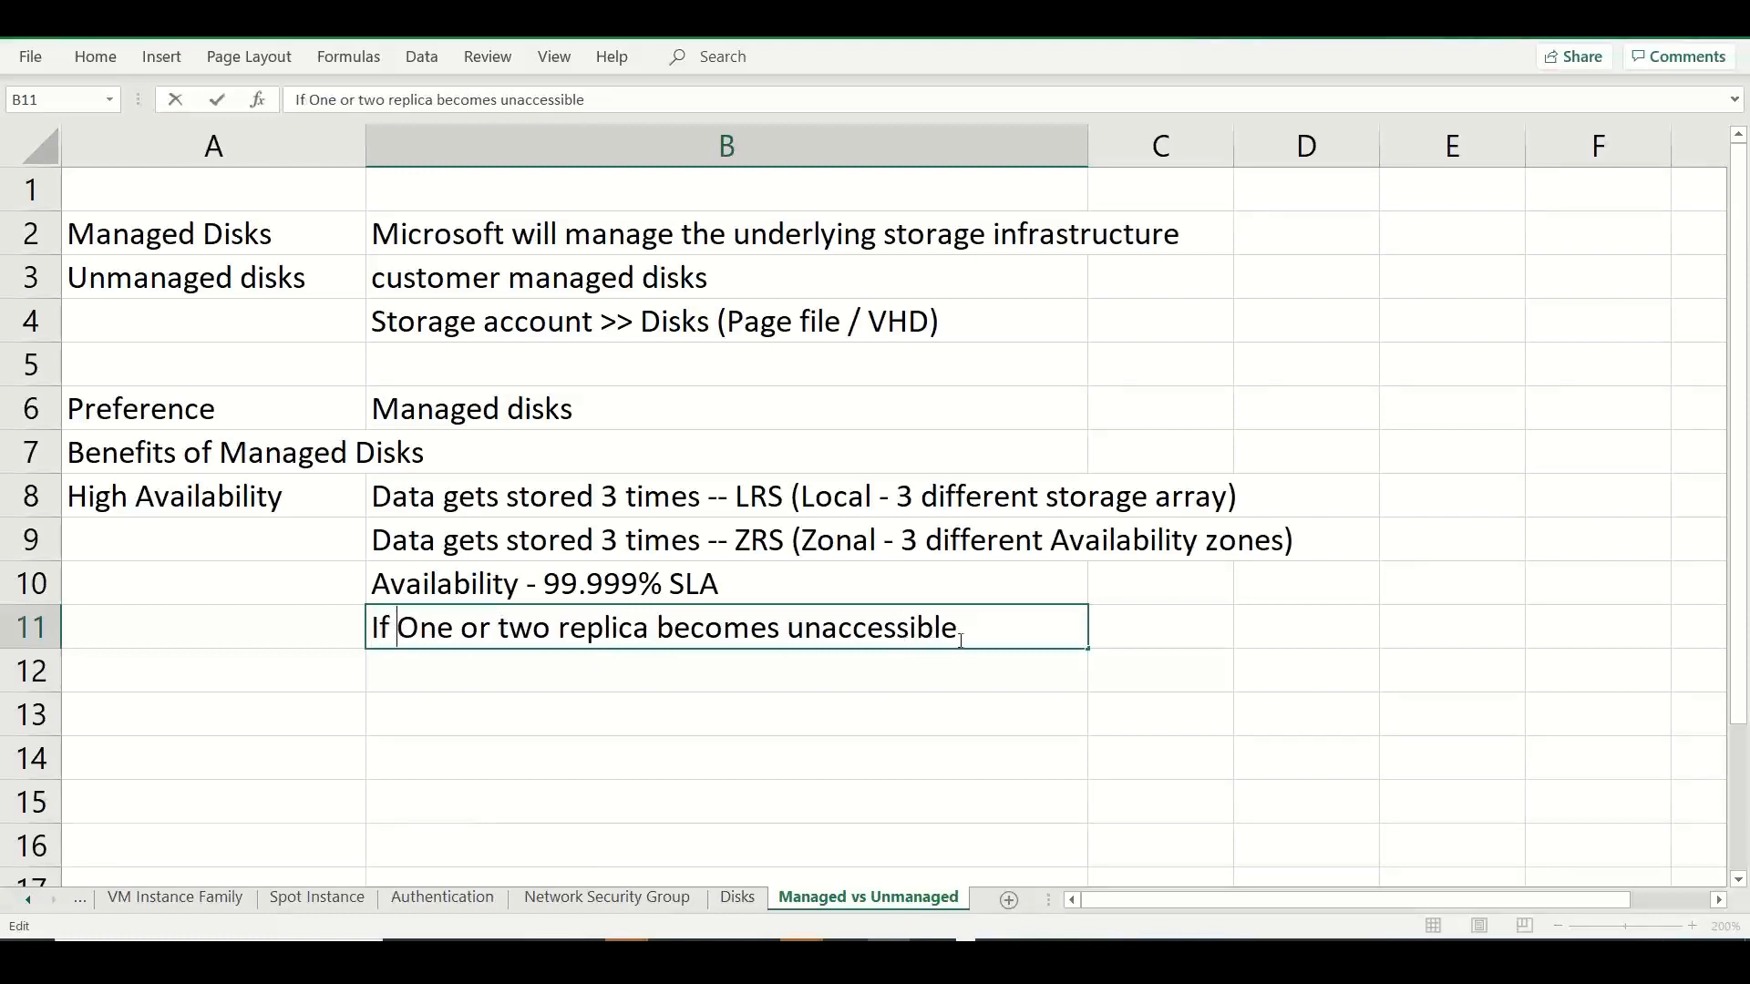
# Extend the B11 note with ", still you can read/write to the available replica".
pyautogui.click(961, 636)
pyautogui.write(', still you ')
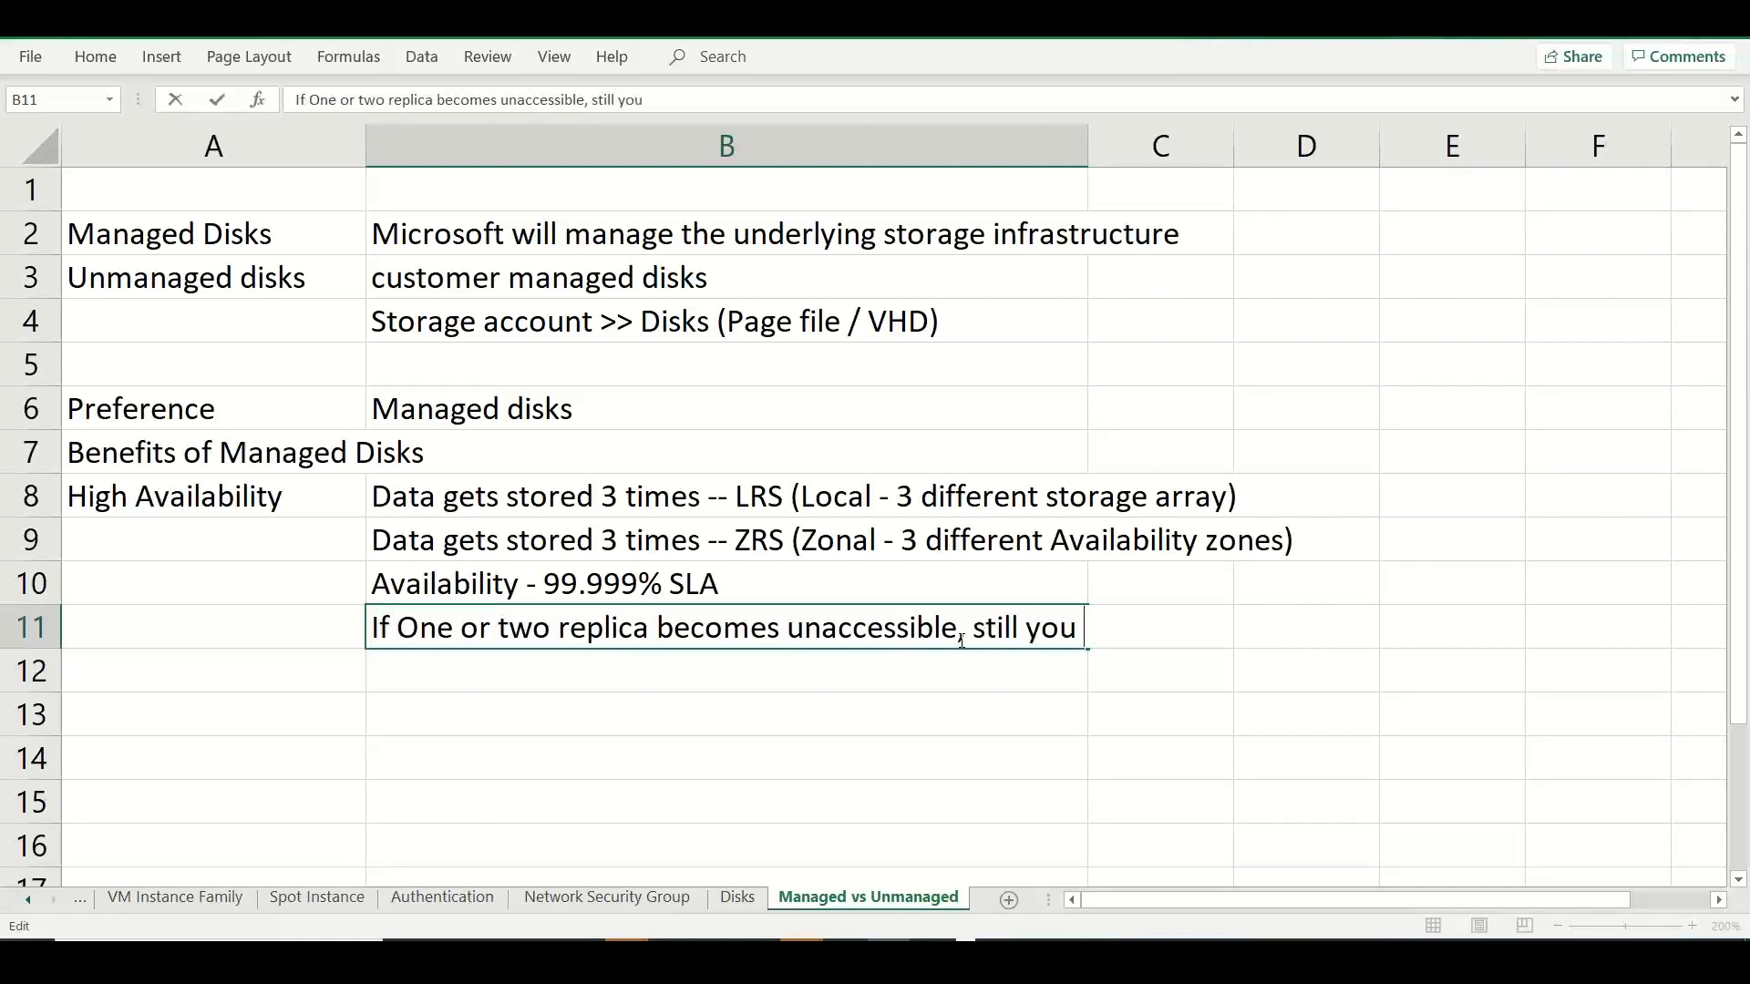
pyautogui.write('can read')
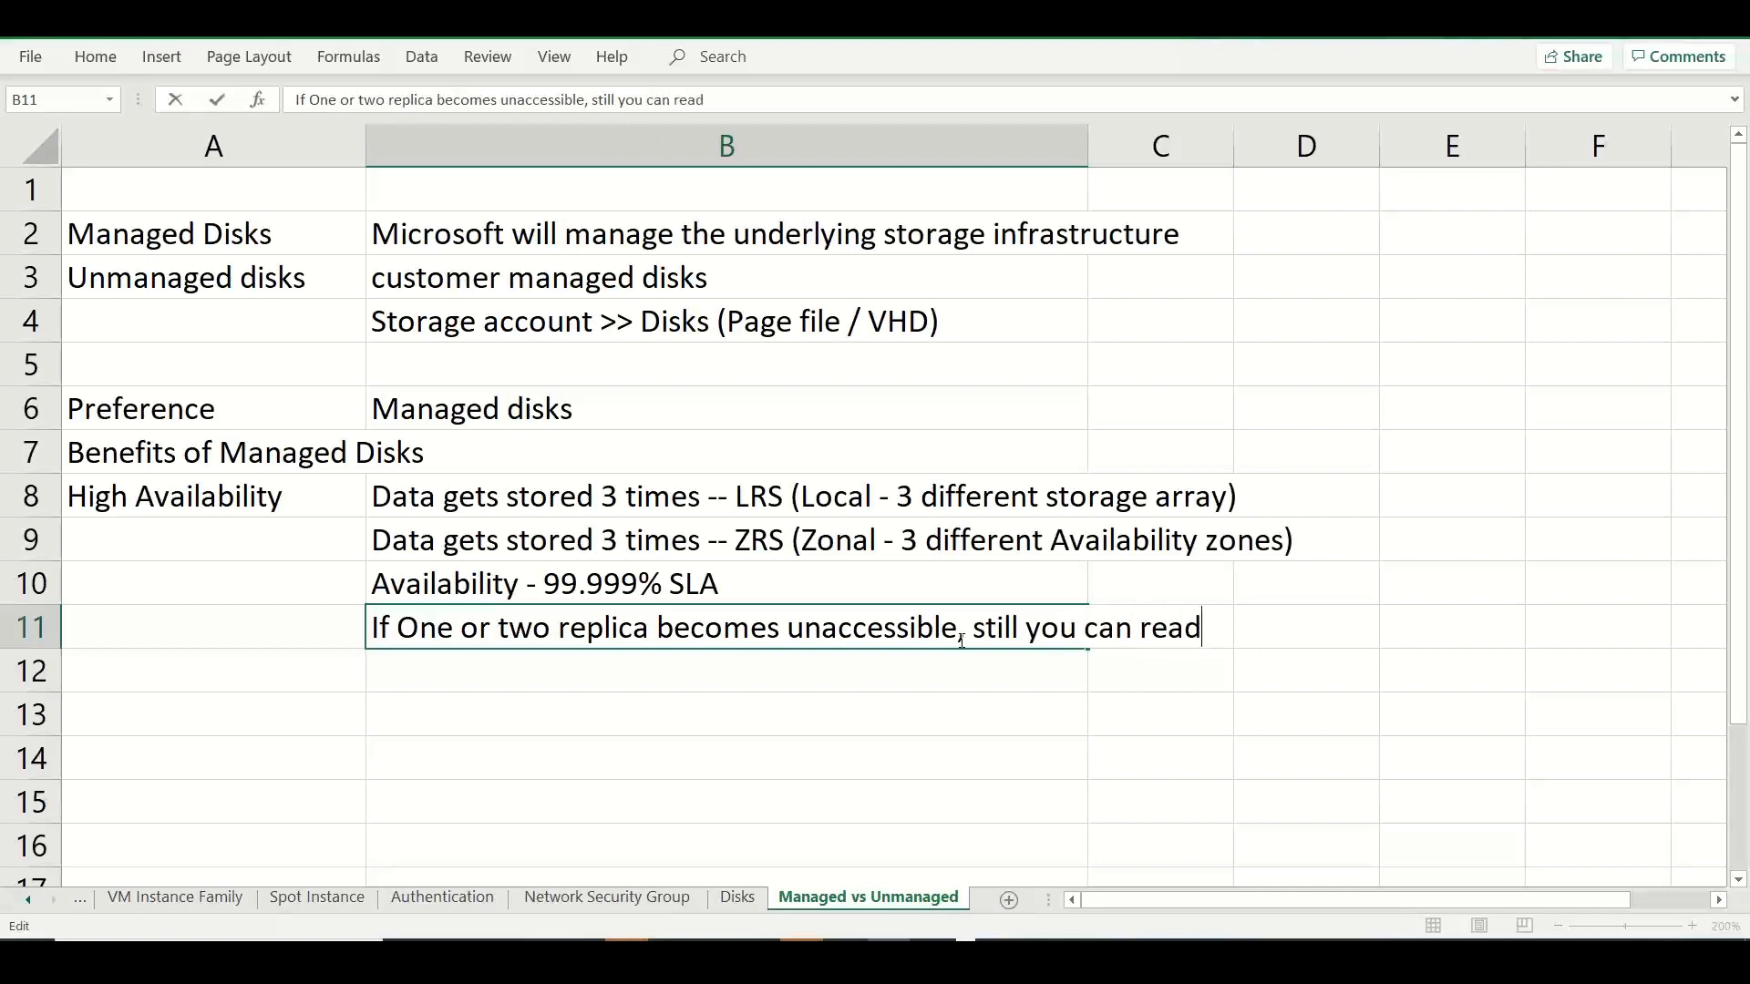
pyautogui.write('/write to the avai')
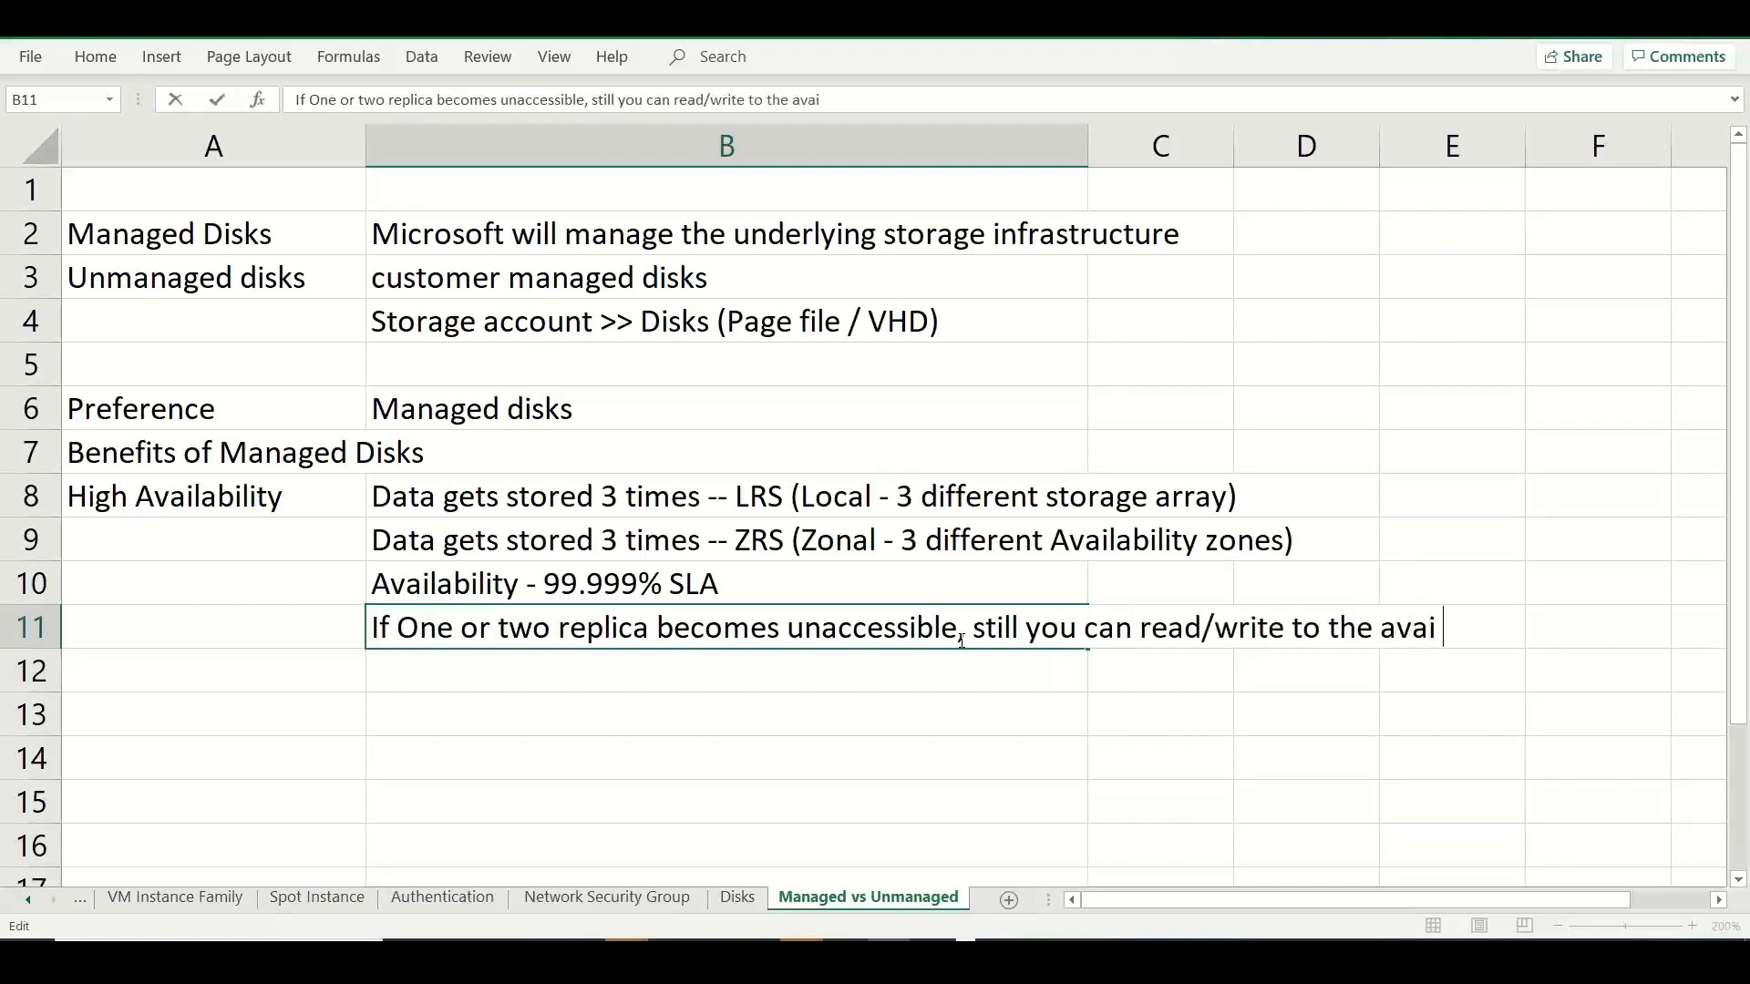
pyautogui.write('lable replica')
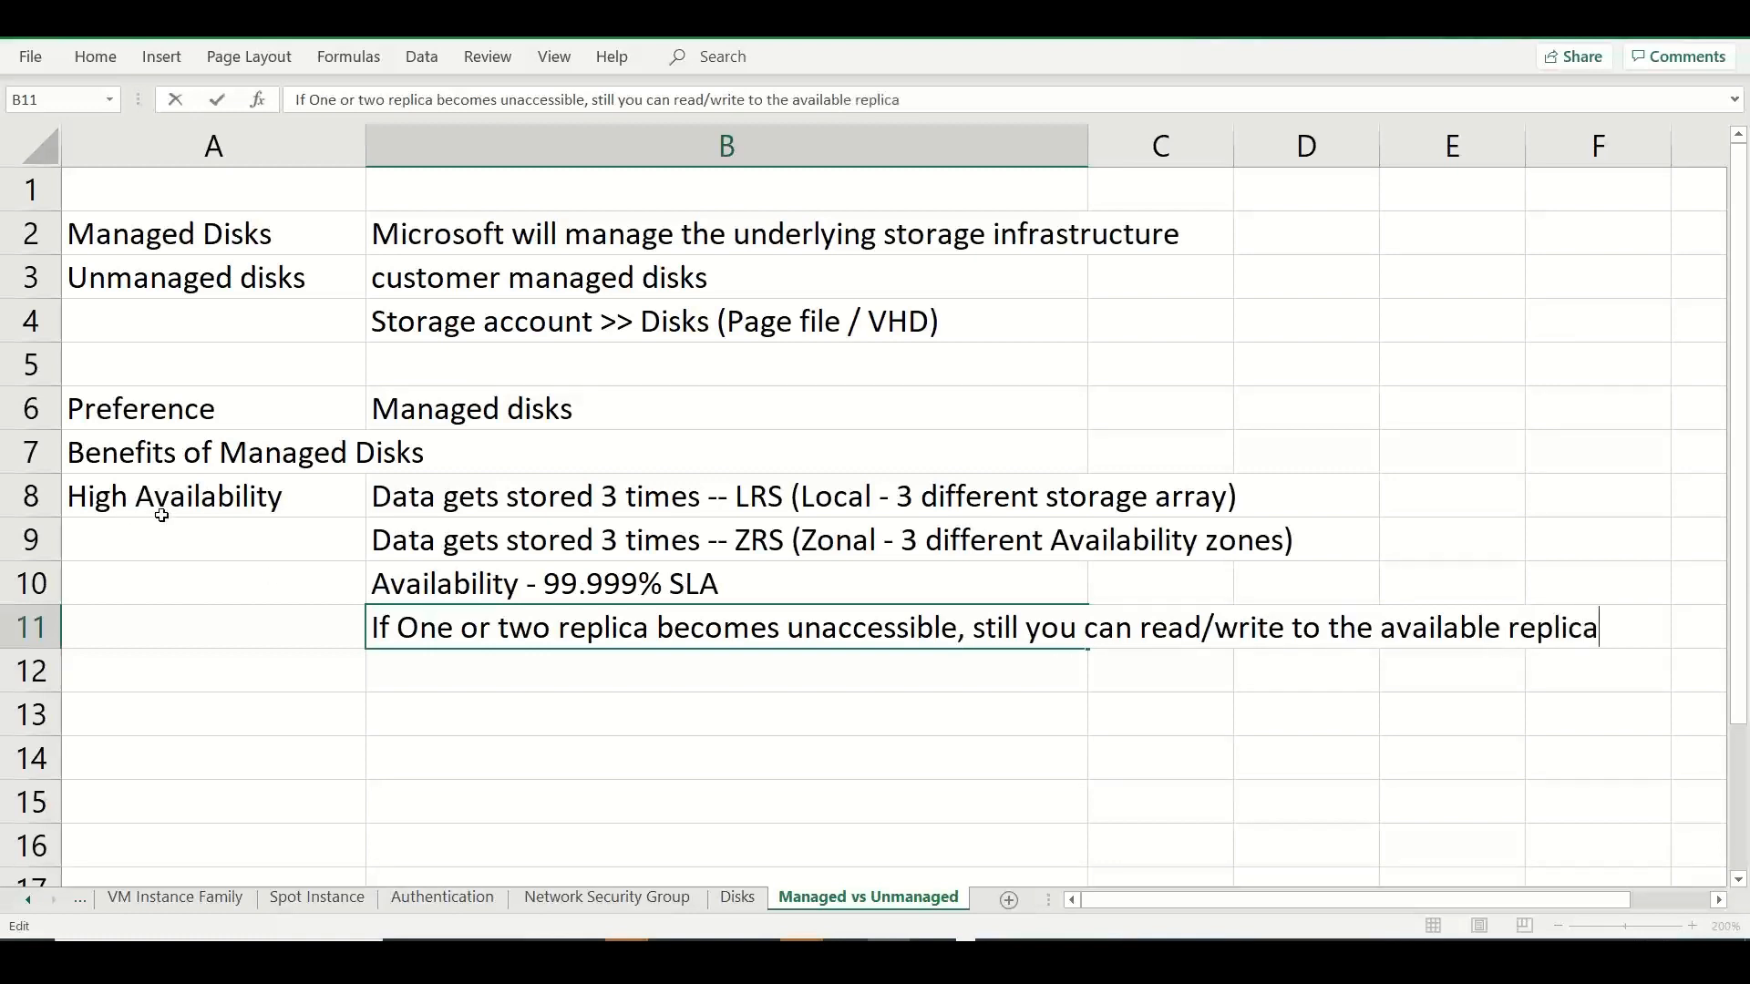
# Merge and center A8:A11 around "High Availability" and align the text to the vertical middle.
pyautogui.moveTo(161, 516); pyautogui.dragTo(184, 620)
pyautogui.click(94, 56)
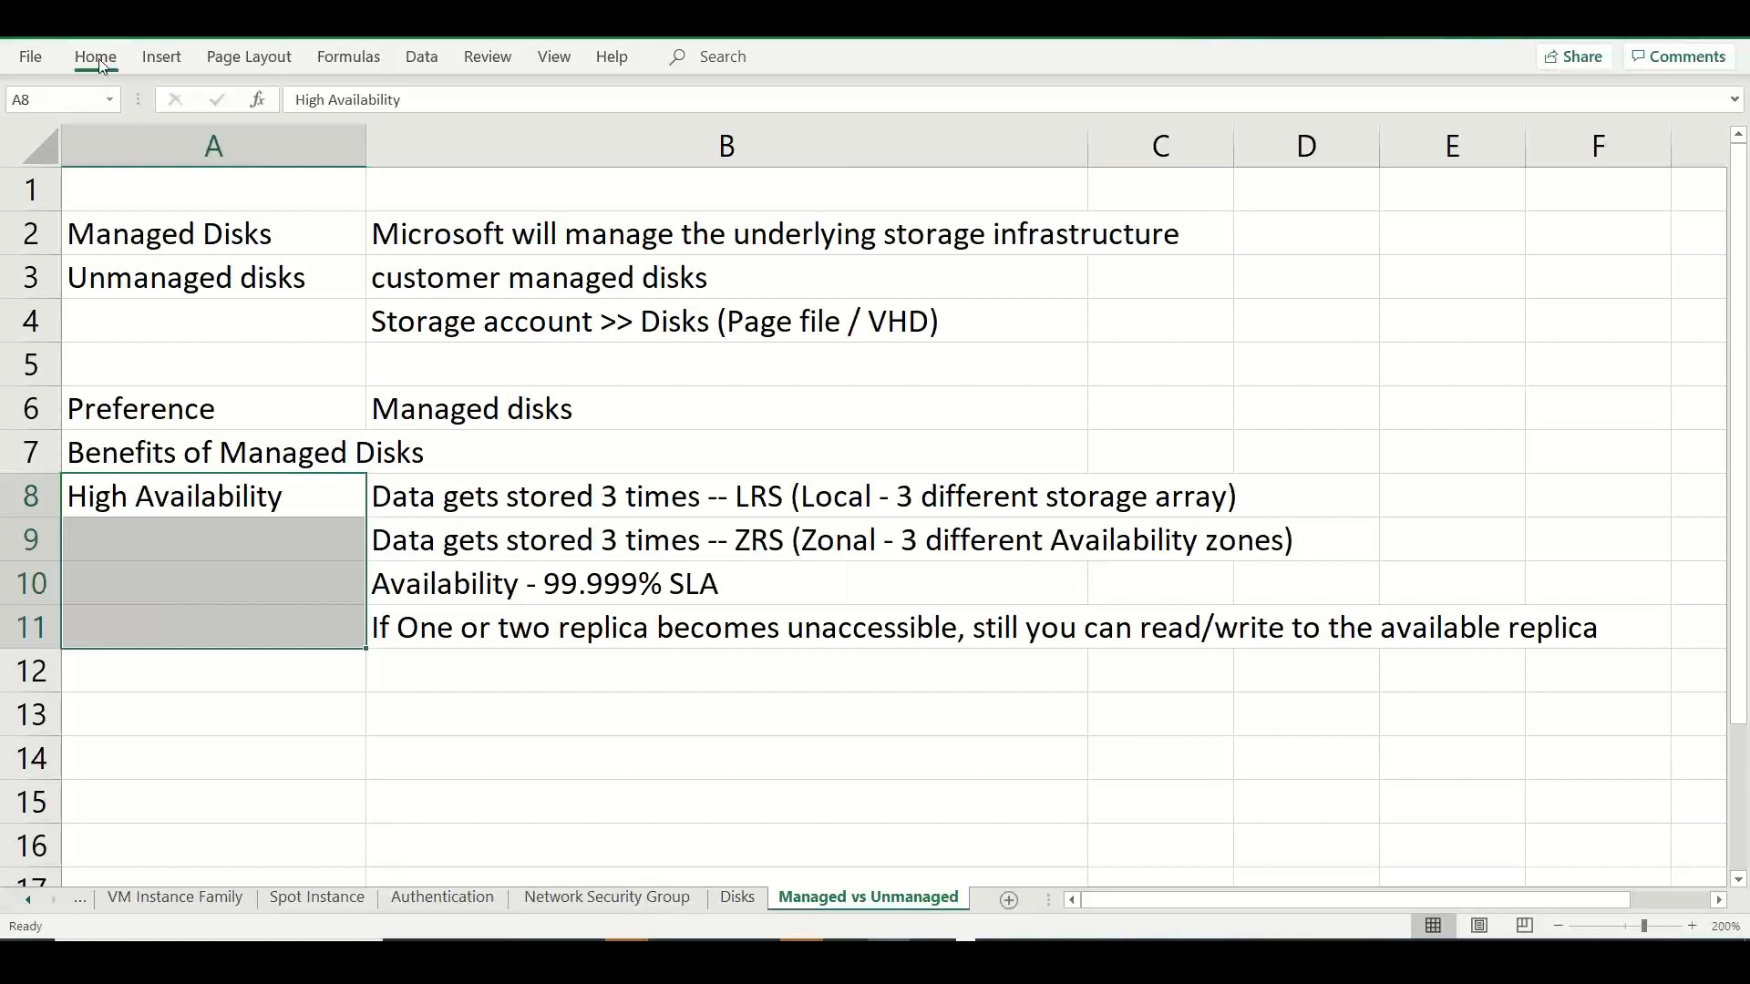
pyautogui.click(672, 137)
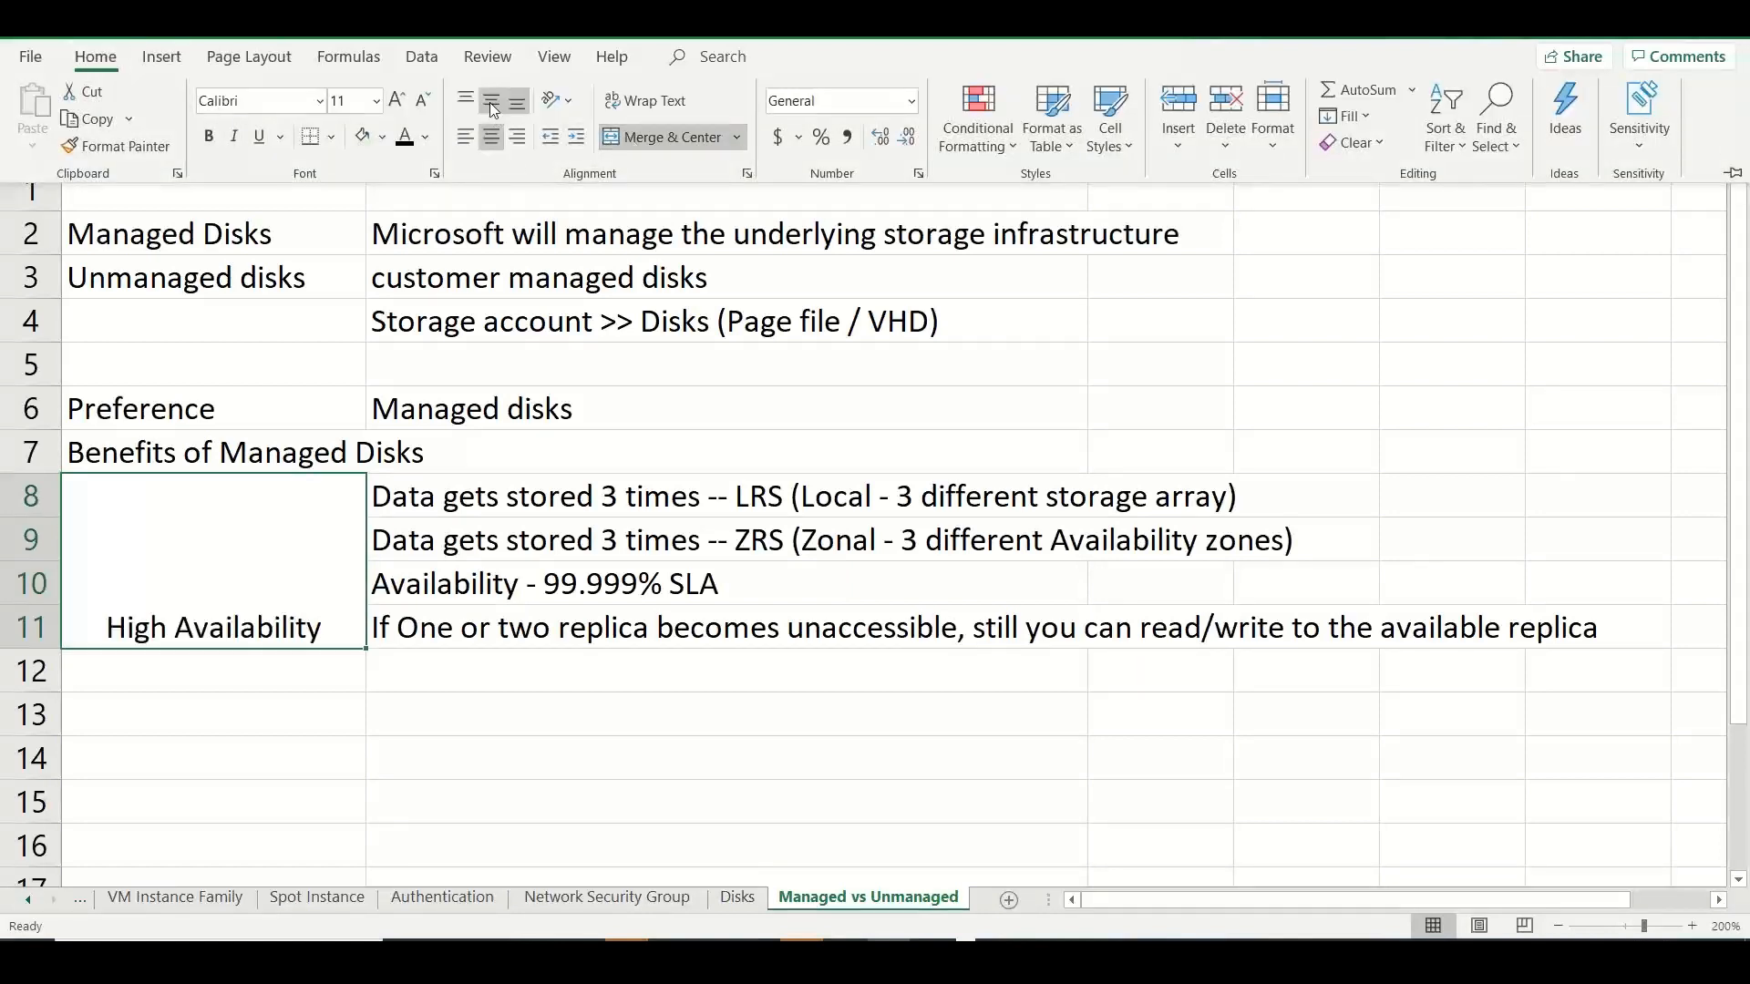
pyautogui.click(489, 101)
pyautogui.click(308, 682)
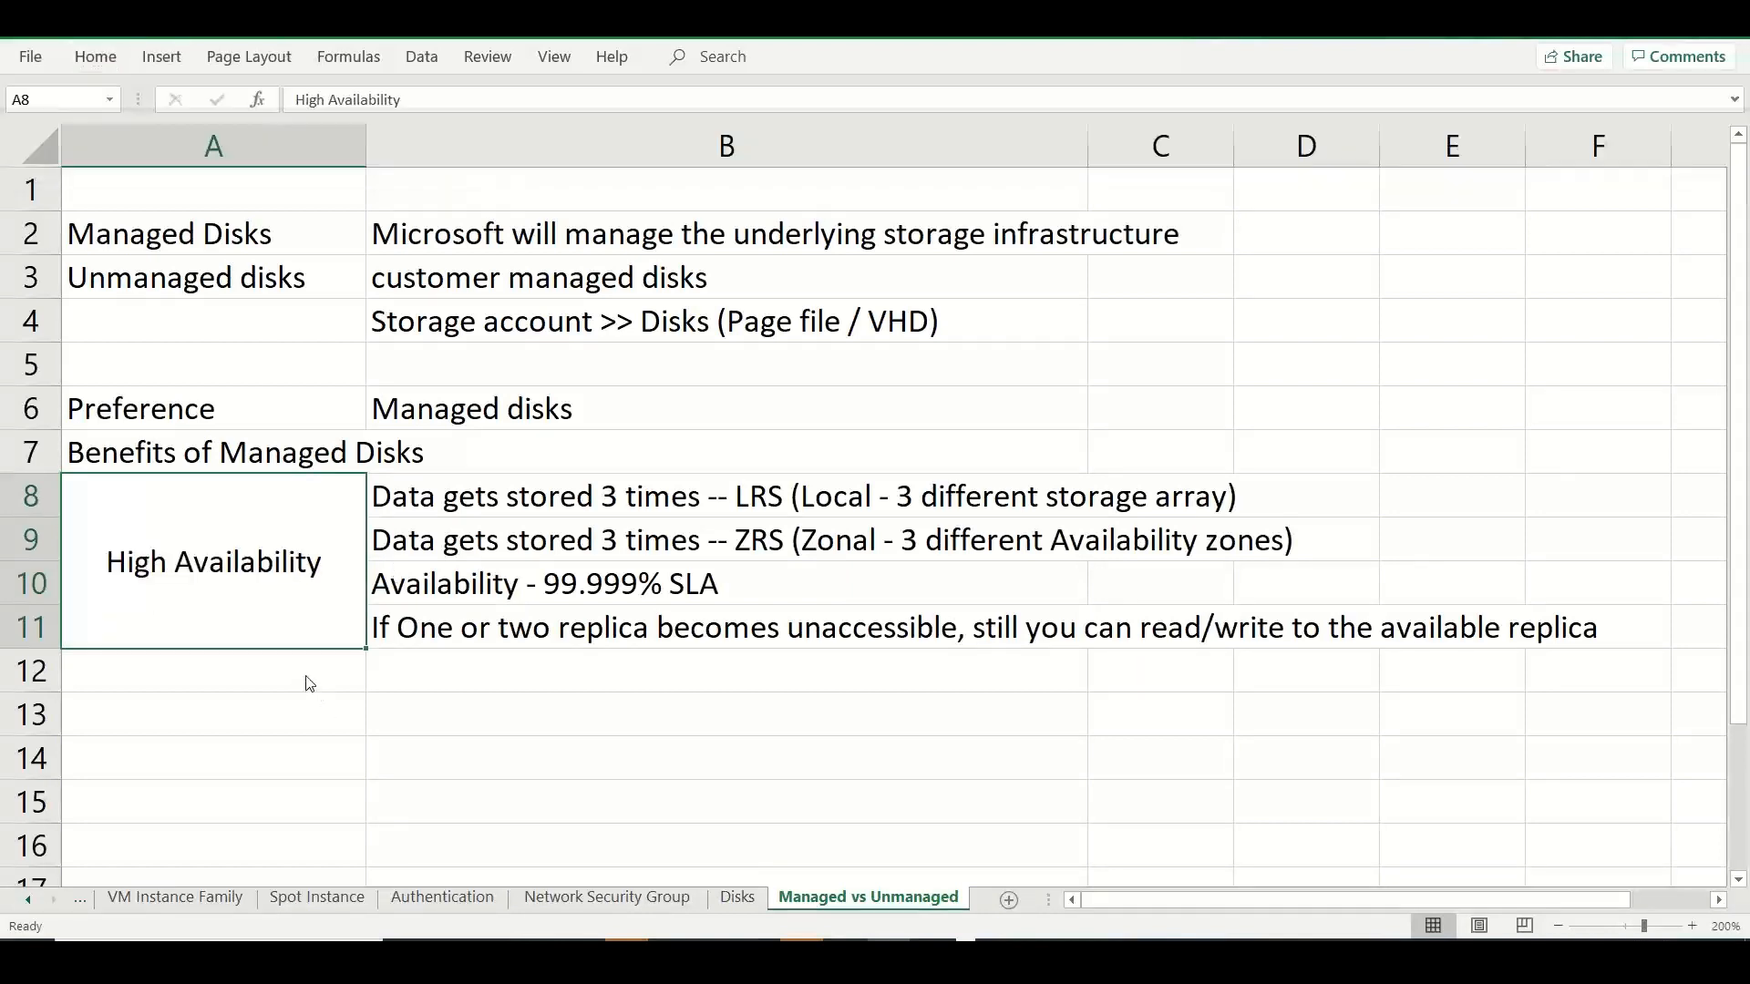
# Add "Scalability" in A12 with the note "have up to 50000 managed disks in a subscription / region" in B12.
pyautogui.click(305, 675)
pyautogui.write('Scalability')
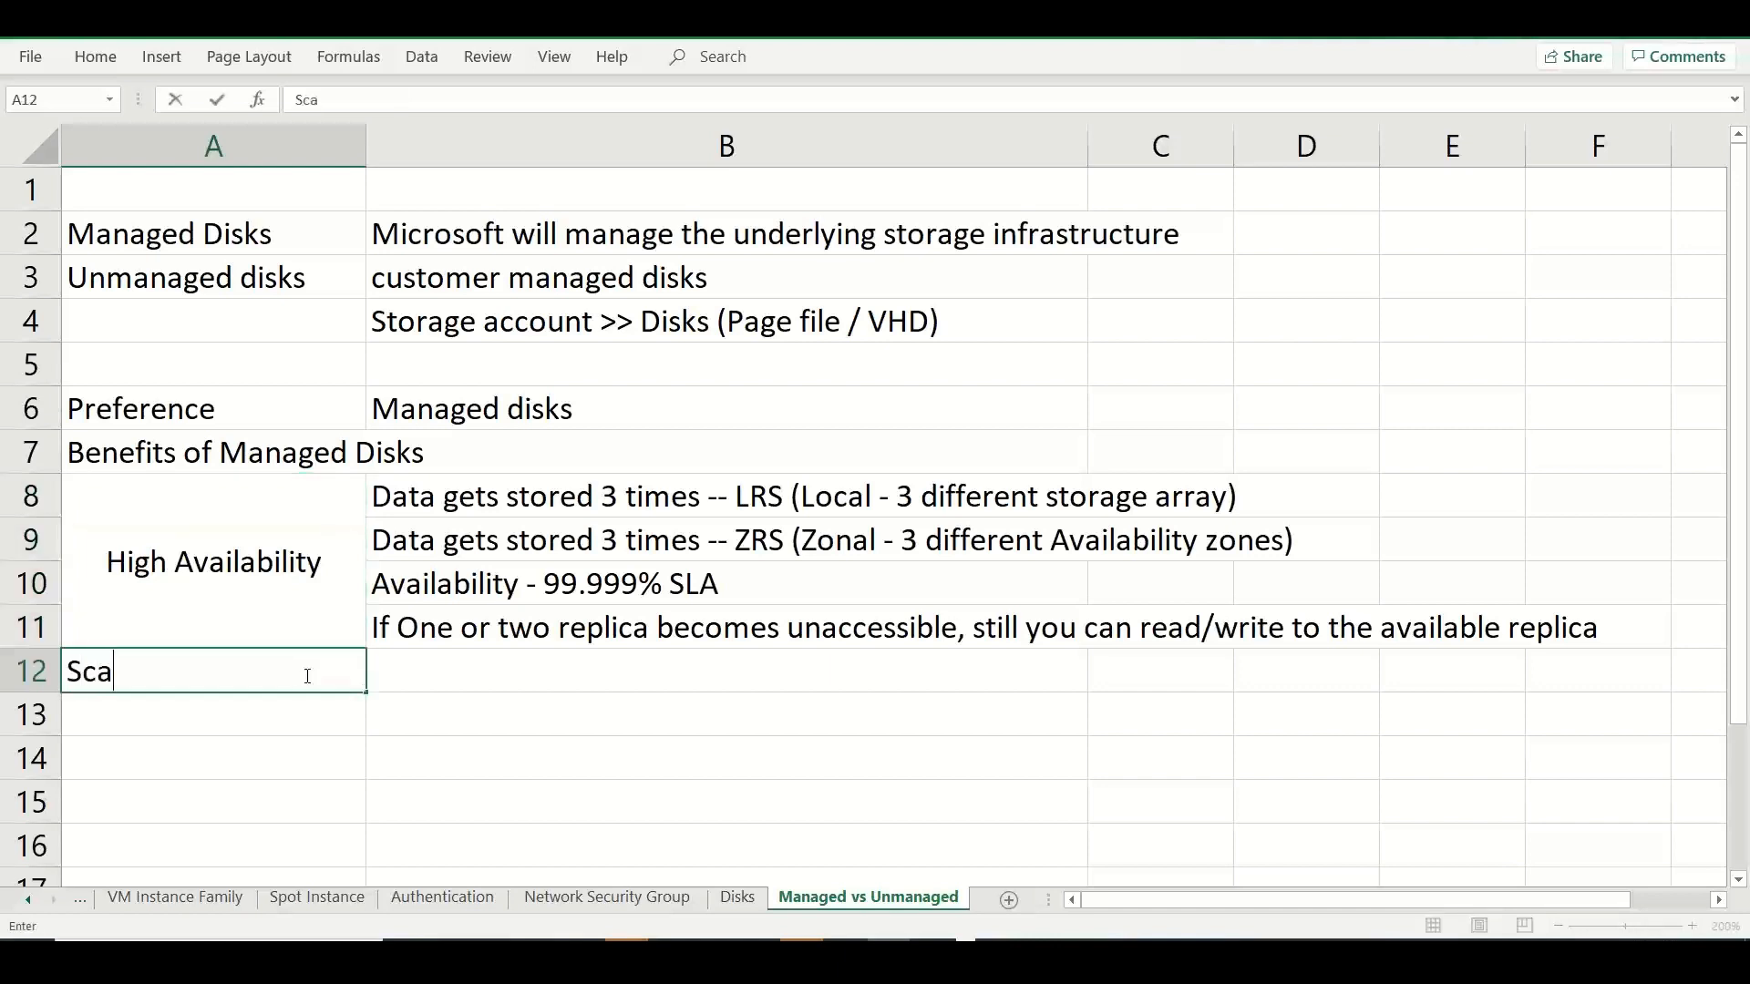
pyautogui.click(422, 672)
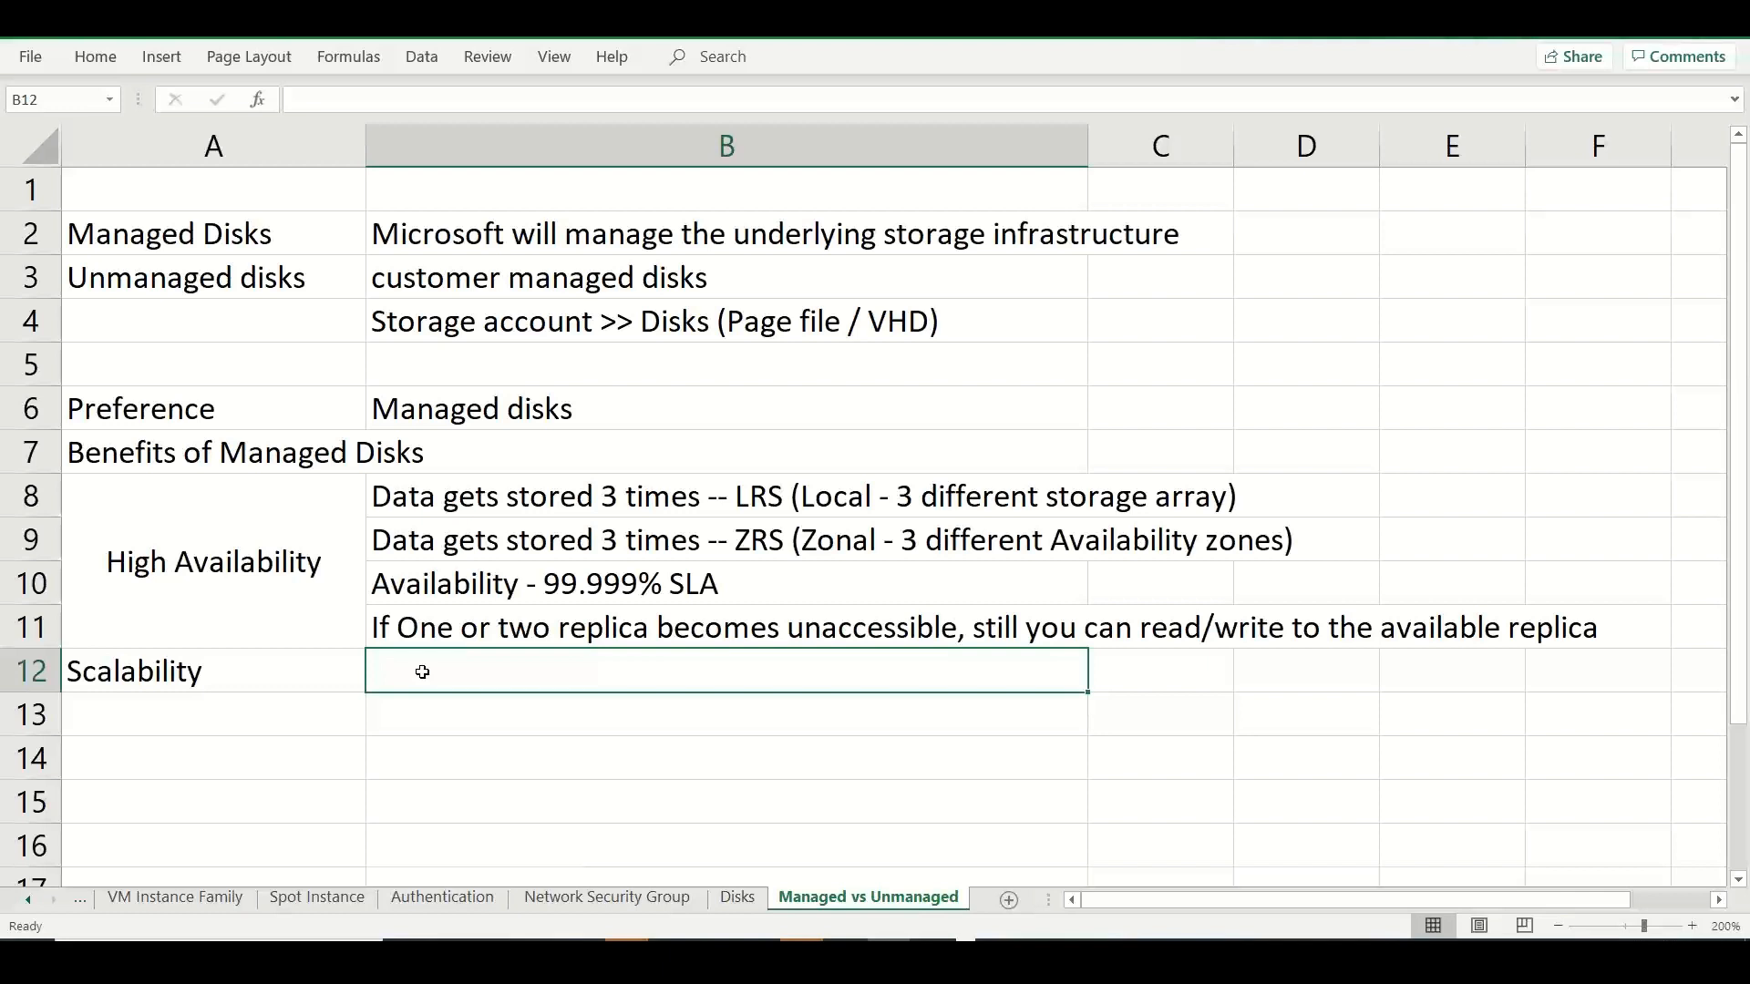
pyautogui.write('have up to ')
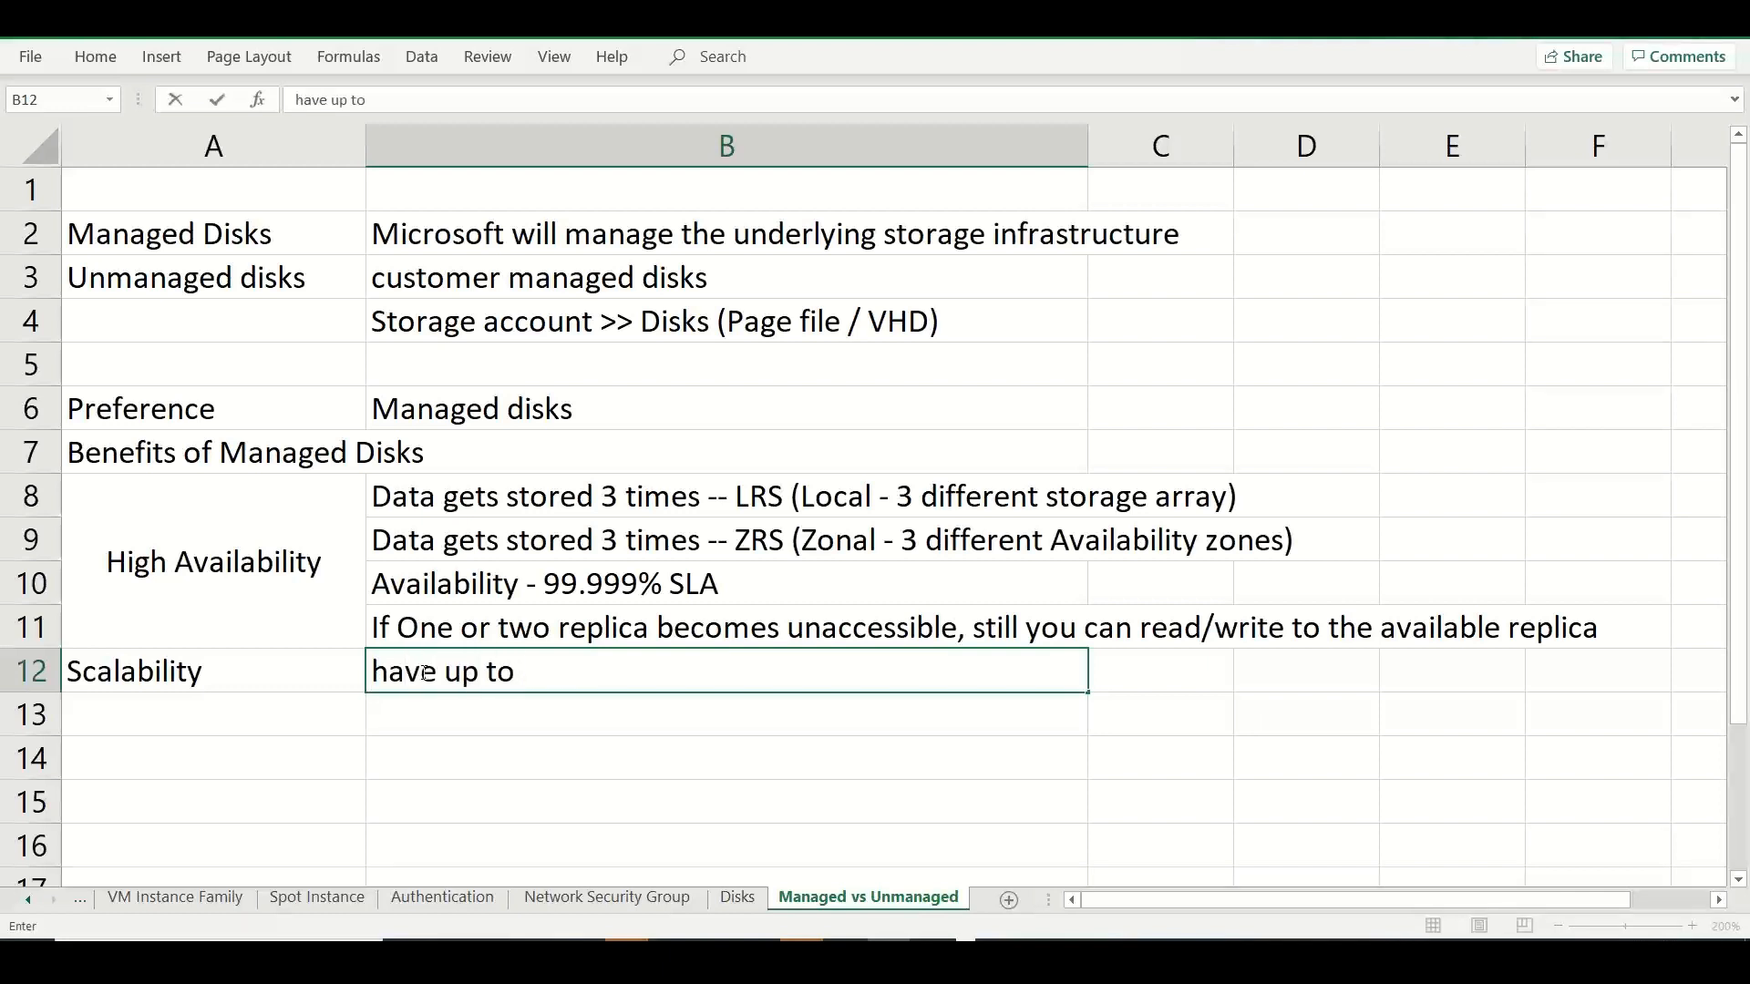
pyautogui.write('50000 ')
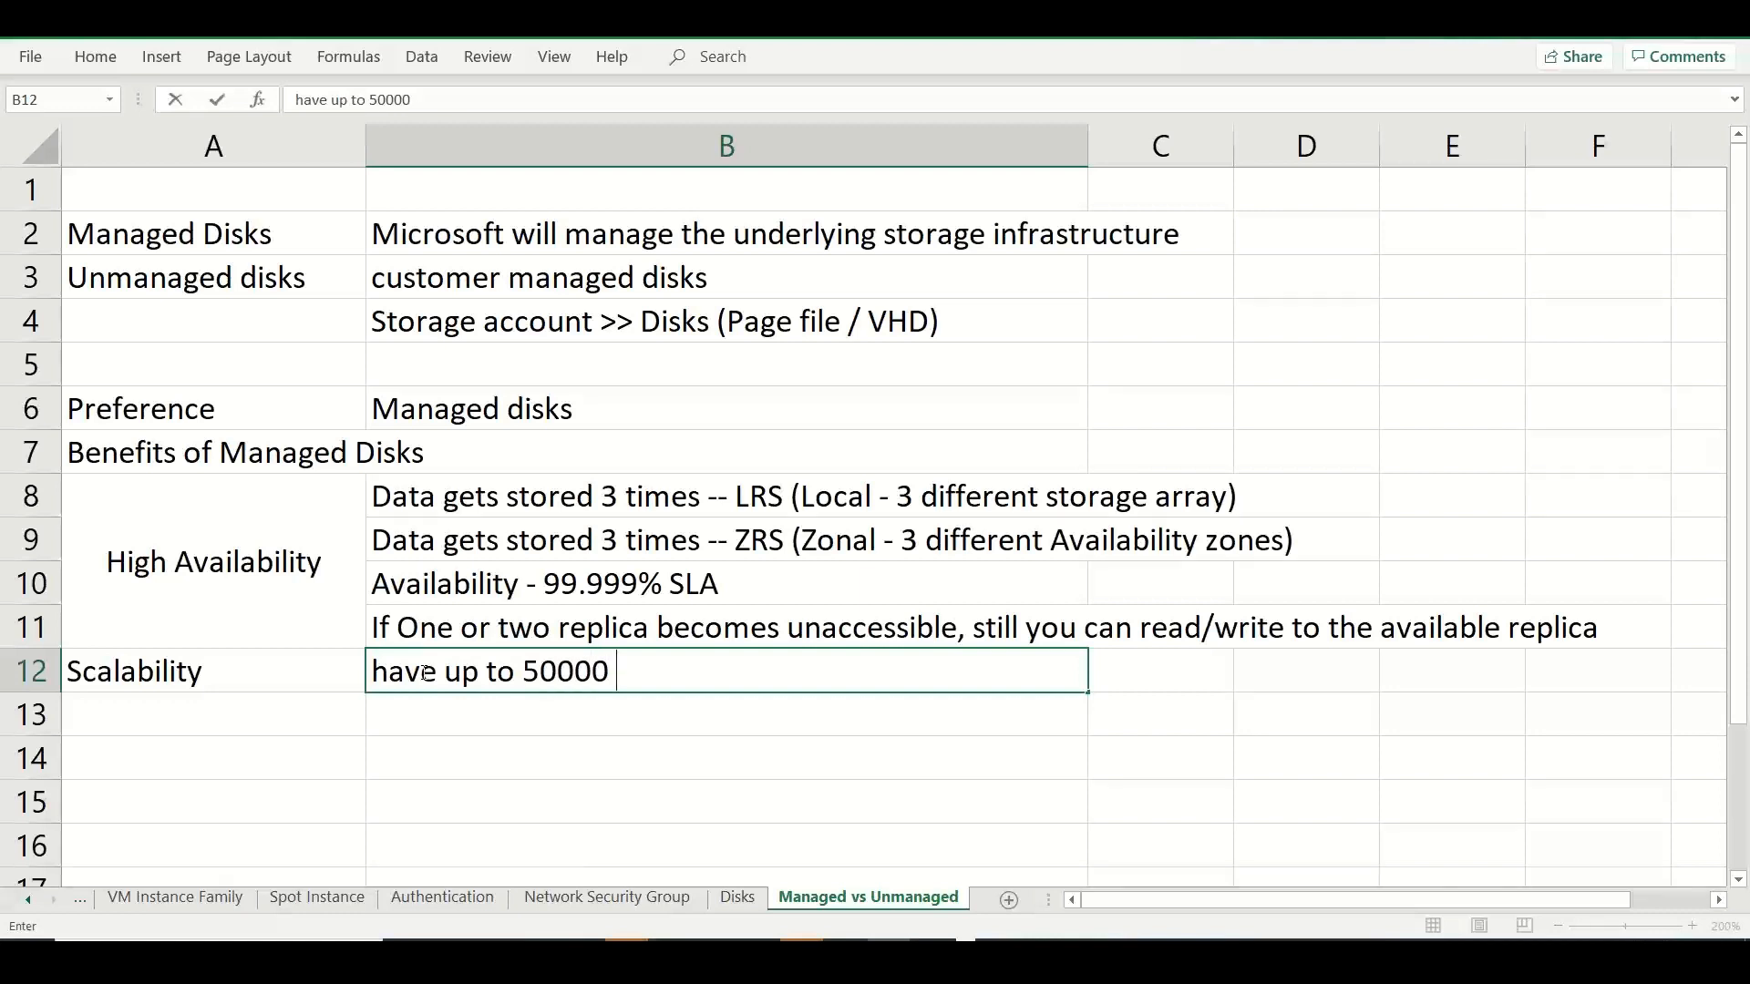
pyautogui.write('managed disks in ')
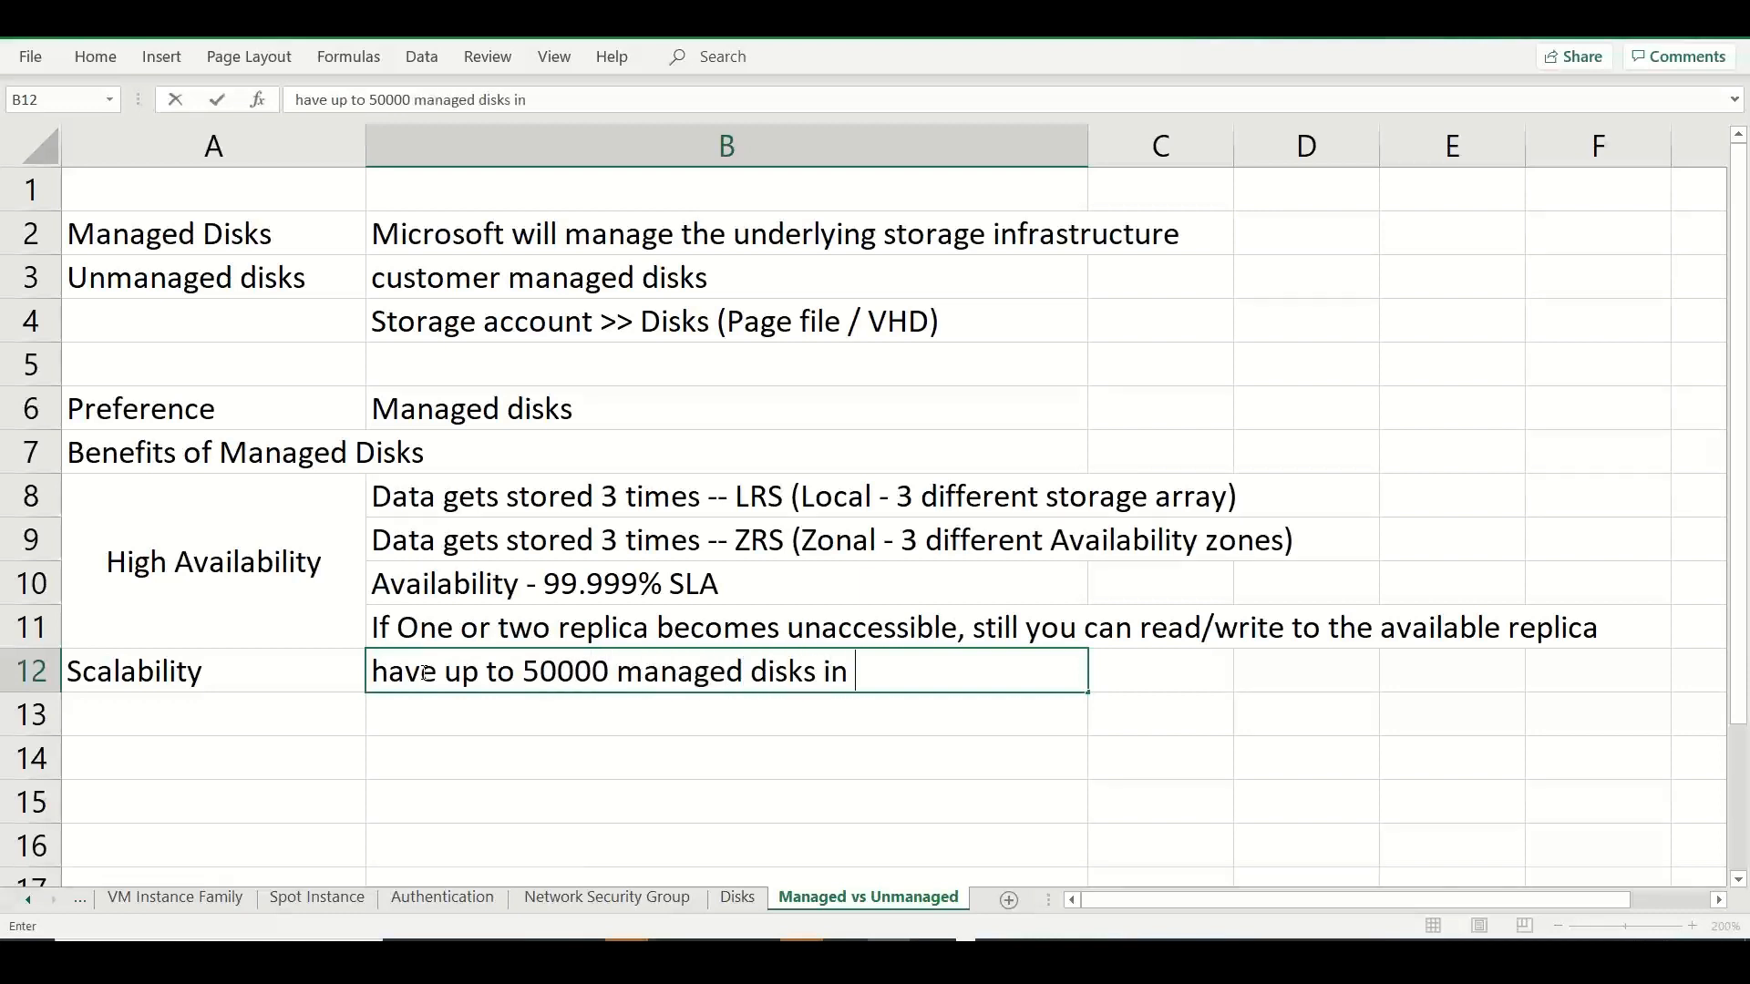
pyautogui.write('a subscrip')
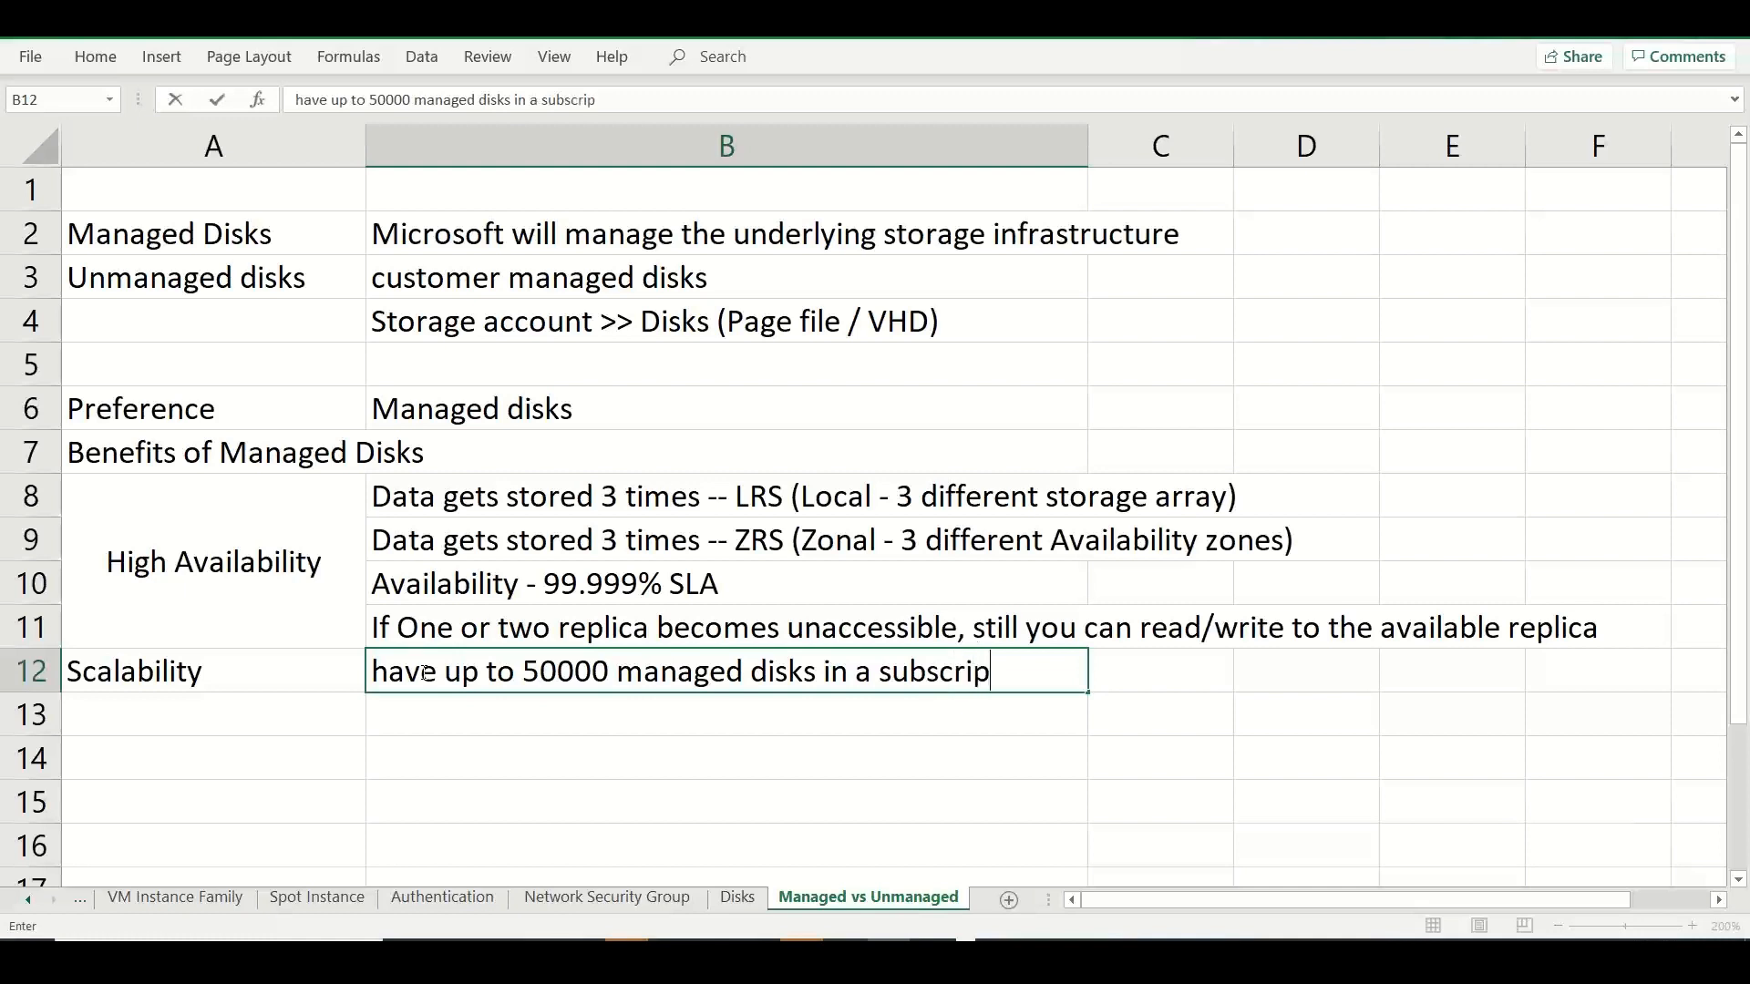
pyautogui.write('tion / region')
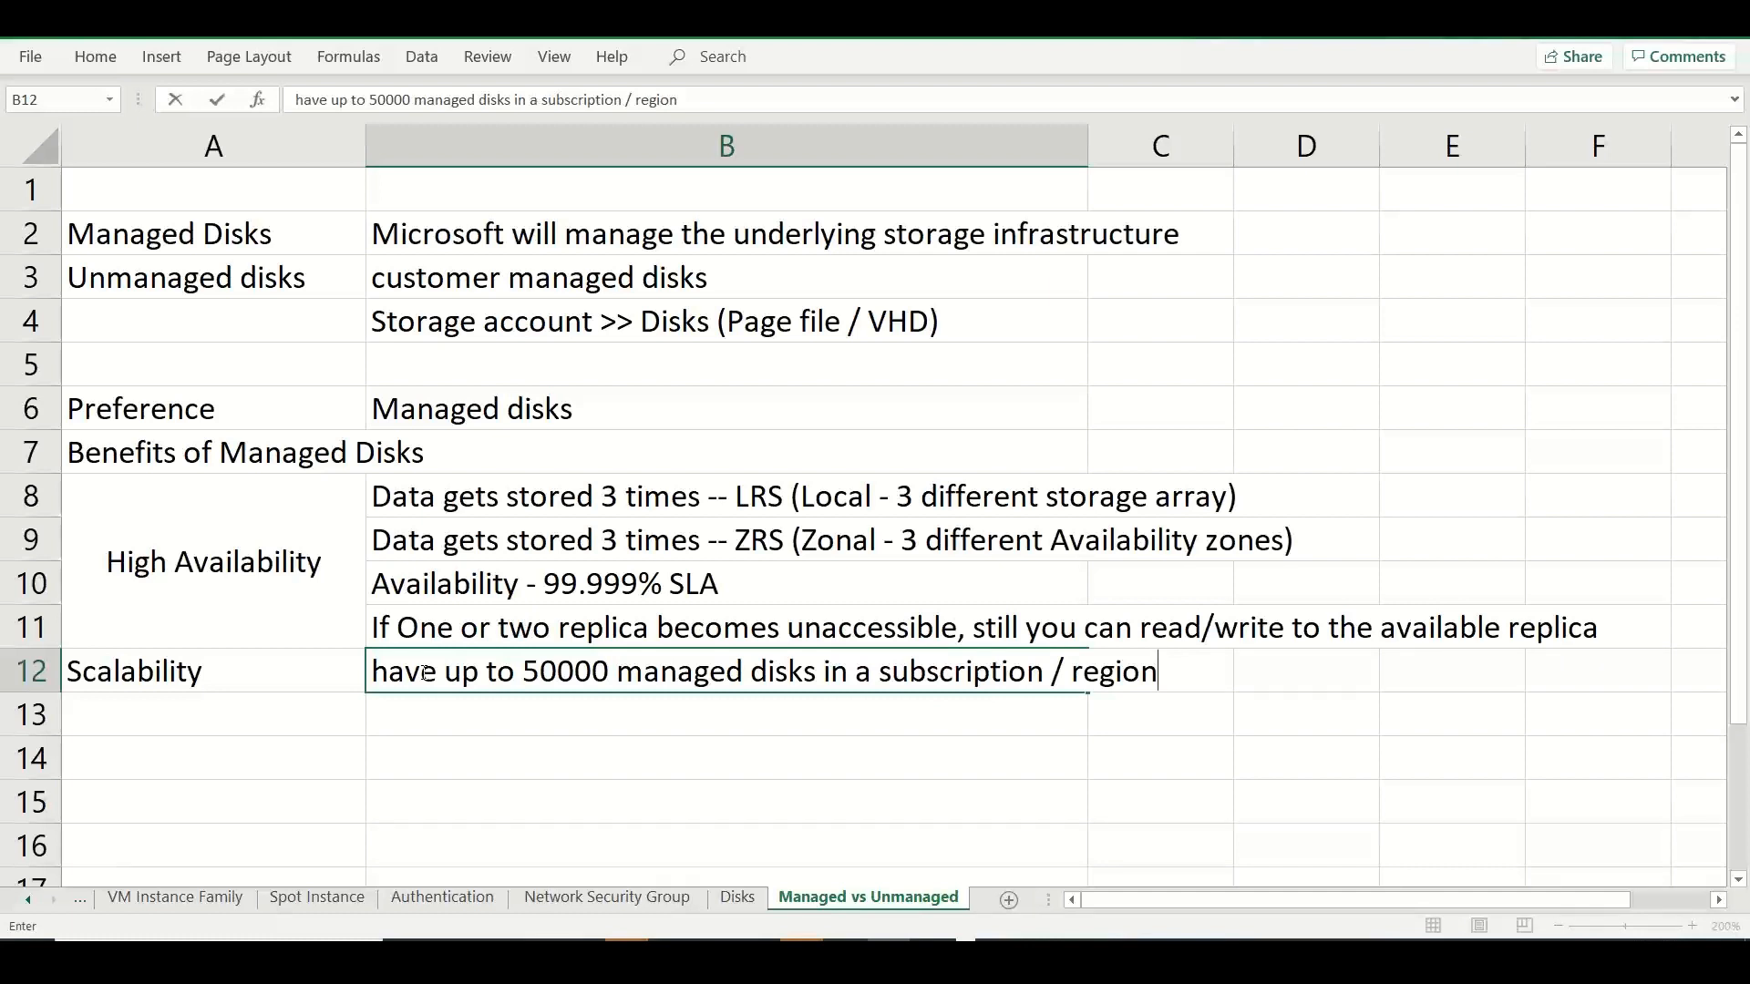
# Add "Azure Backup" in A13 with the note "Native integration with configuring disk backup" in B13.
pyautogui.click(185, 707)
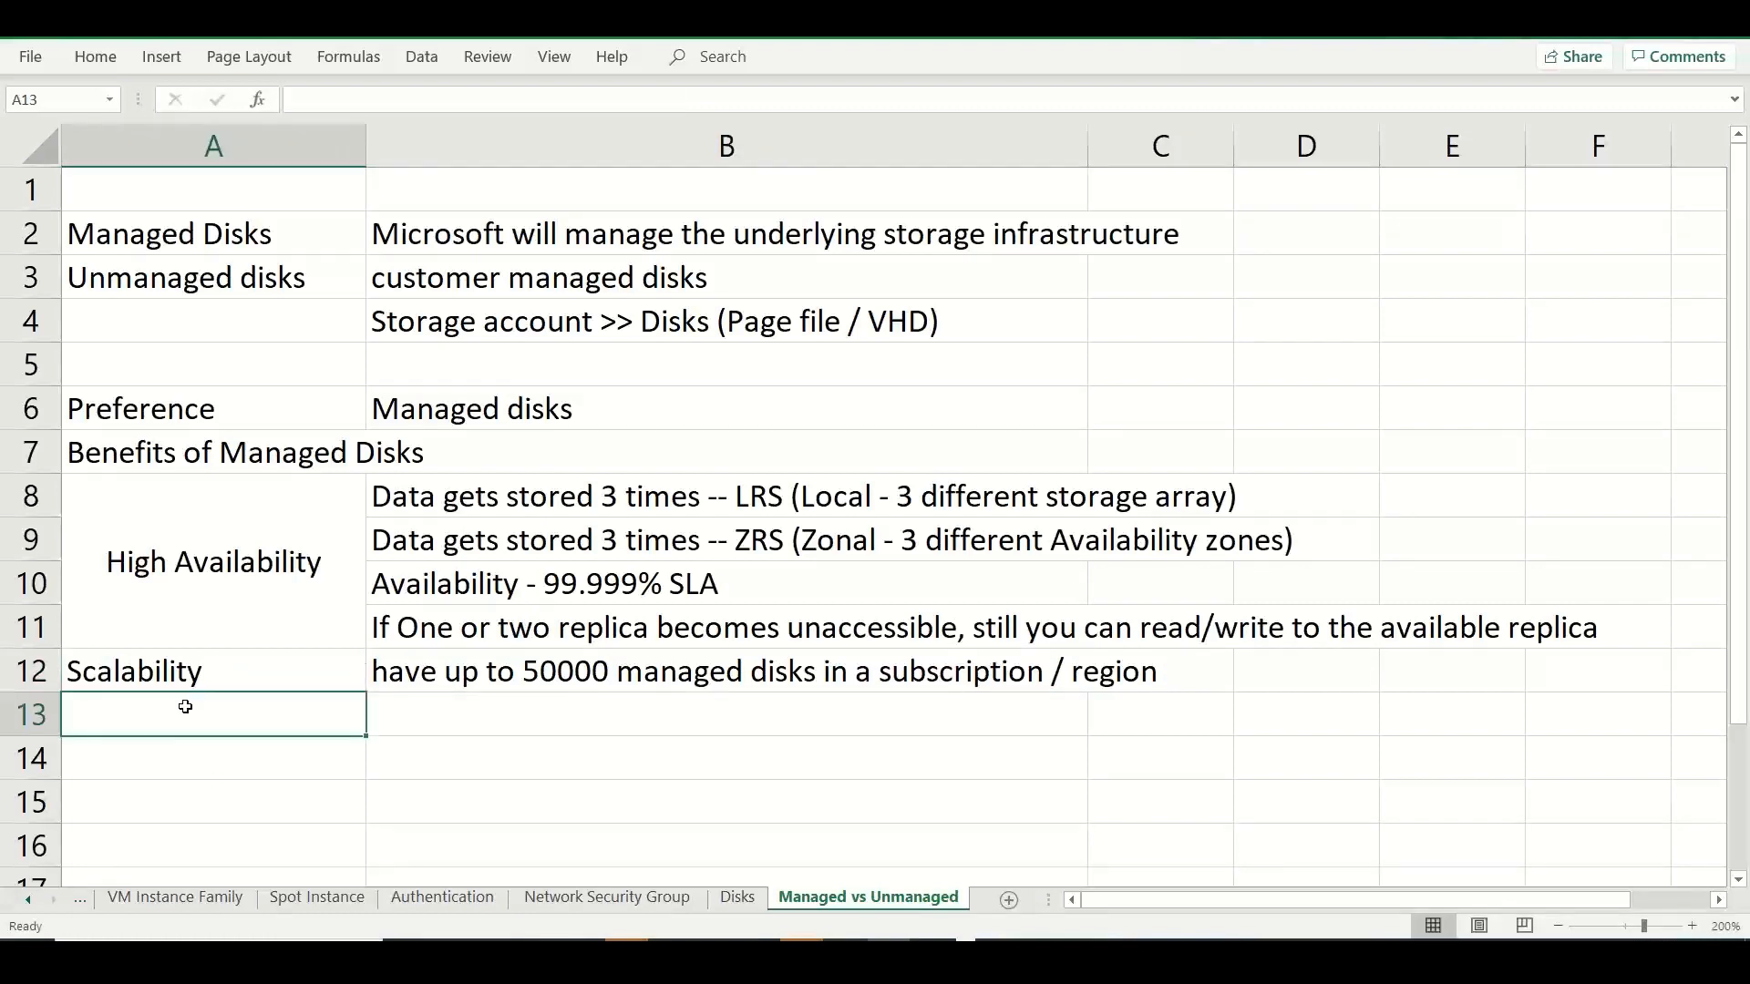
pyautogui.write('Azure Backup')
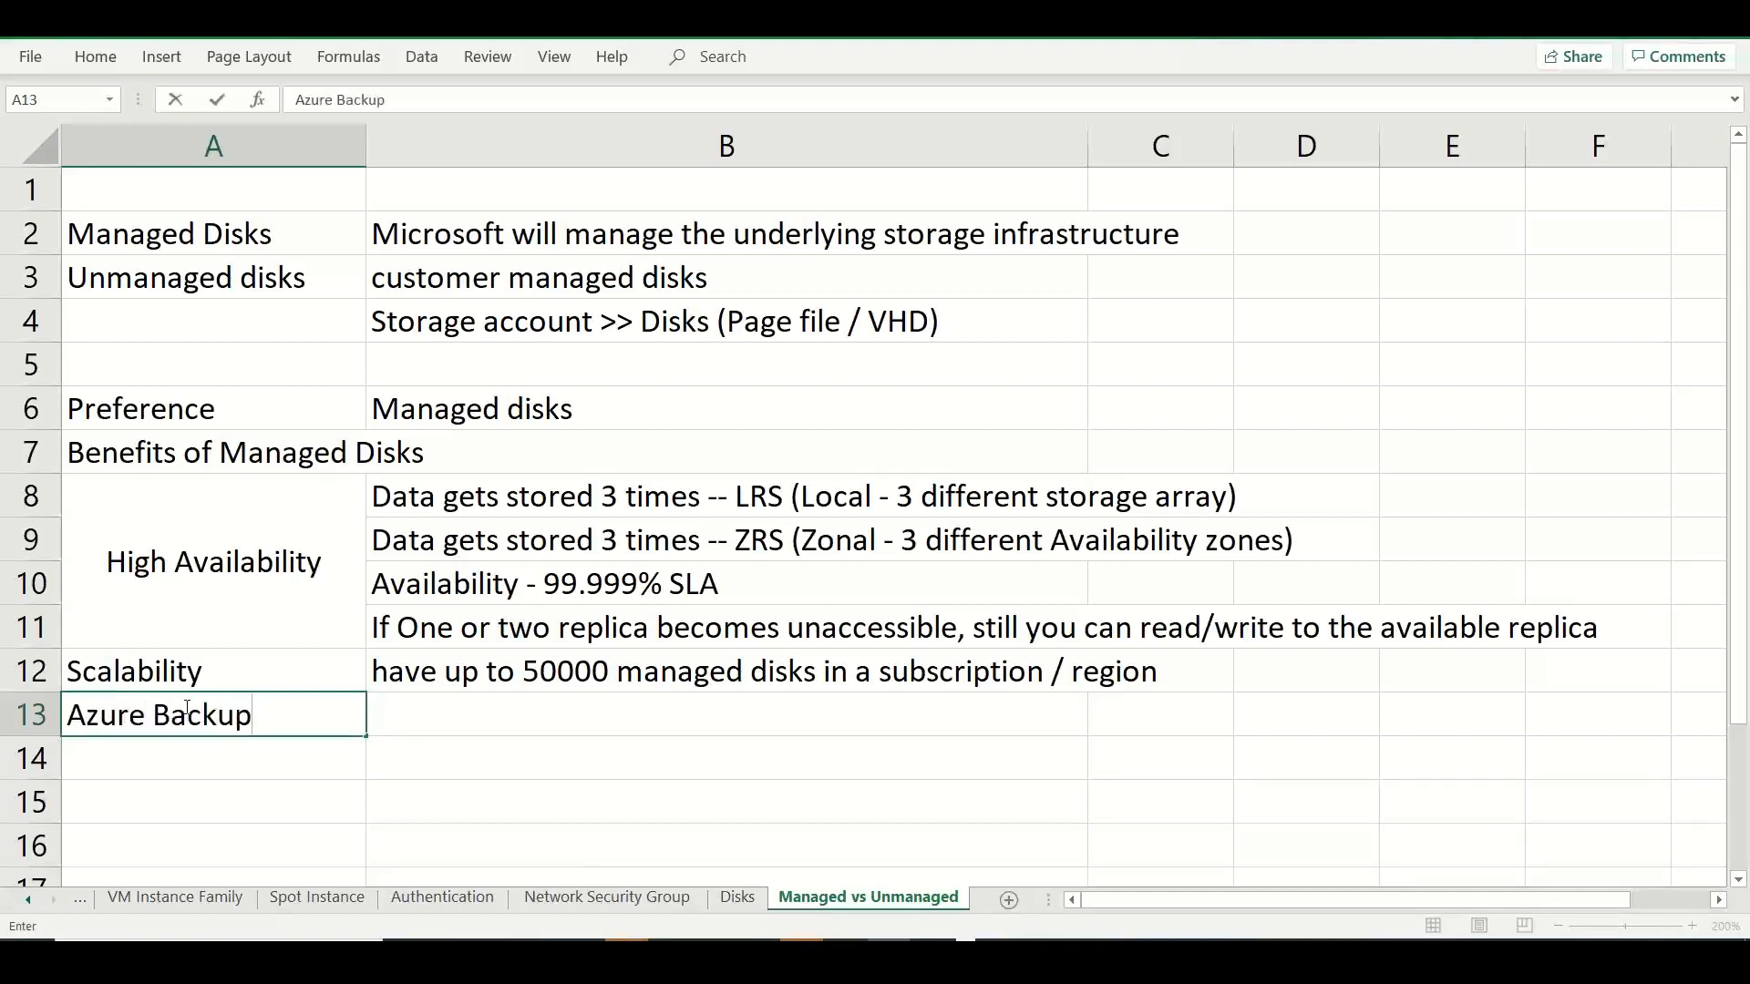
pyautogui.click(421, 726)
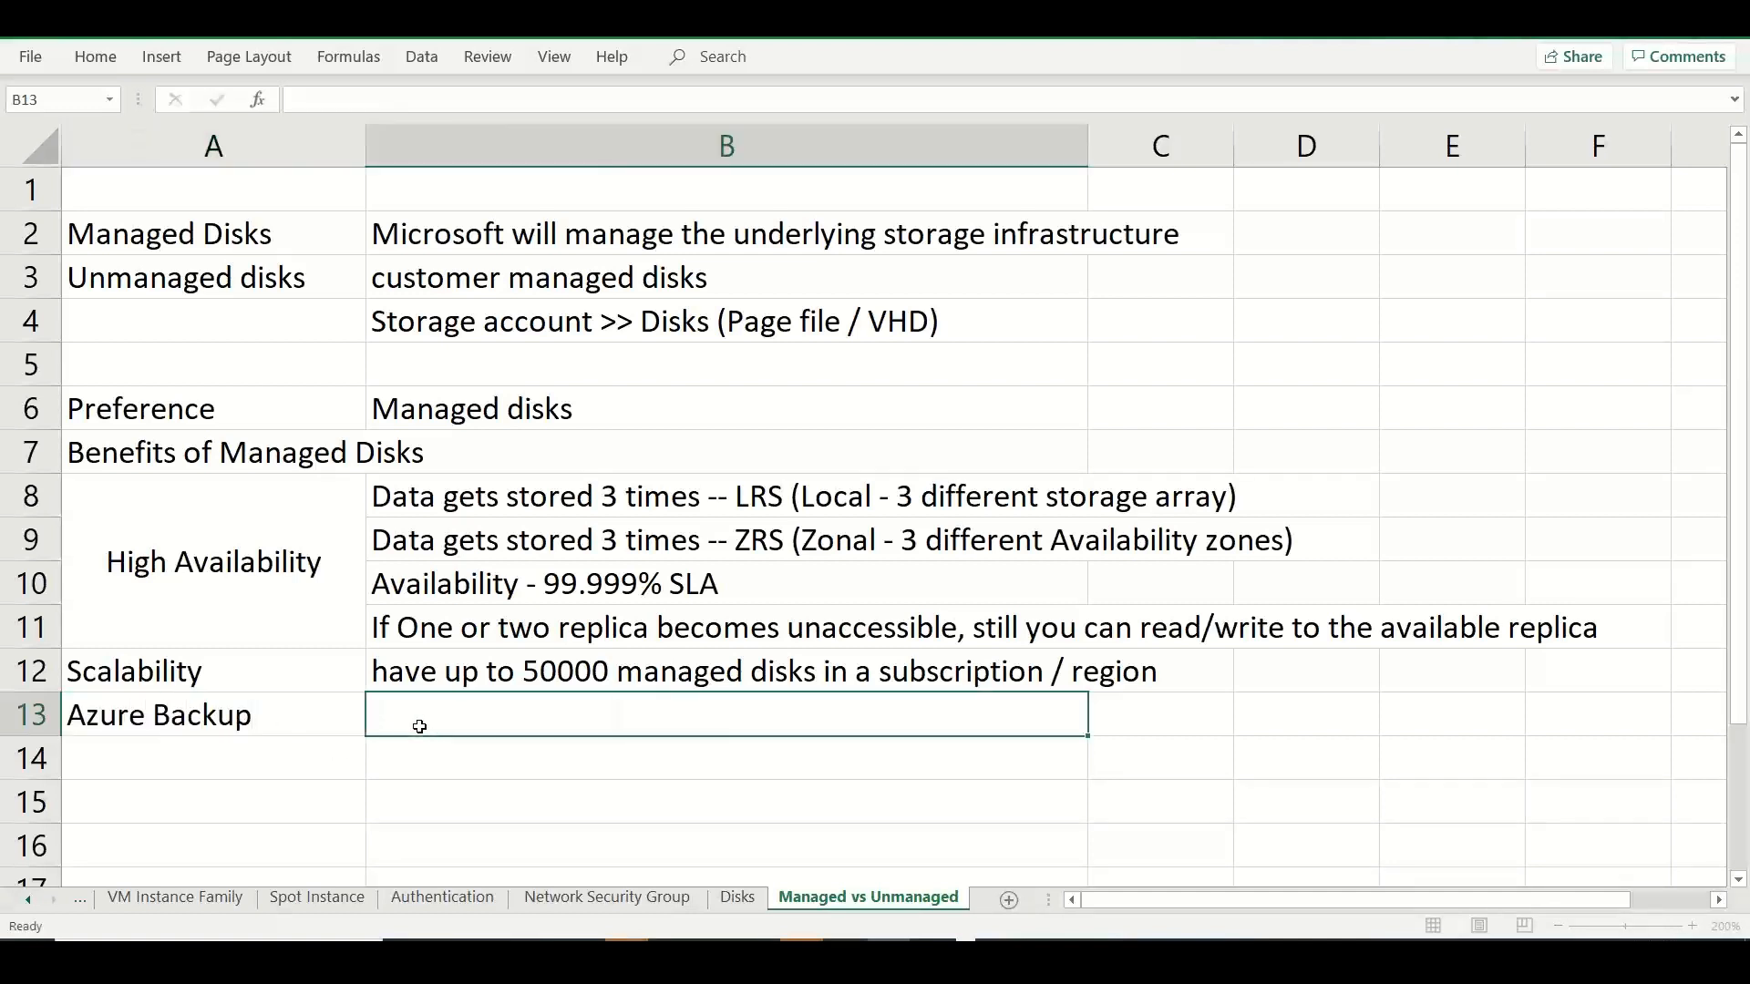
pyautogui.write('Nativ')
pyautogui.press('BackSpace')
pyautogui.write('ively')
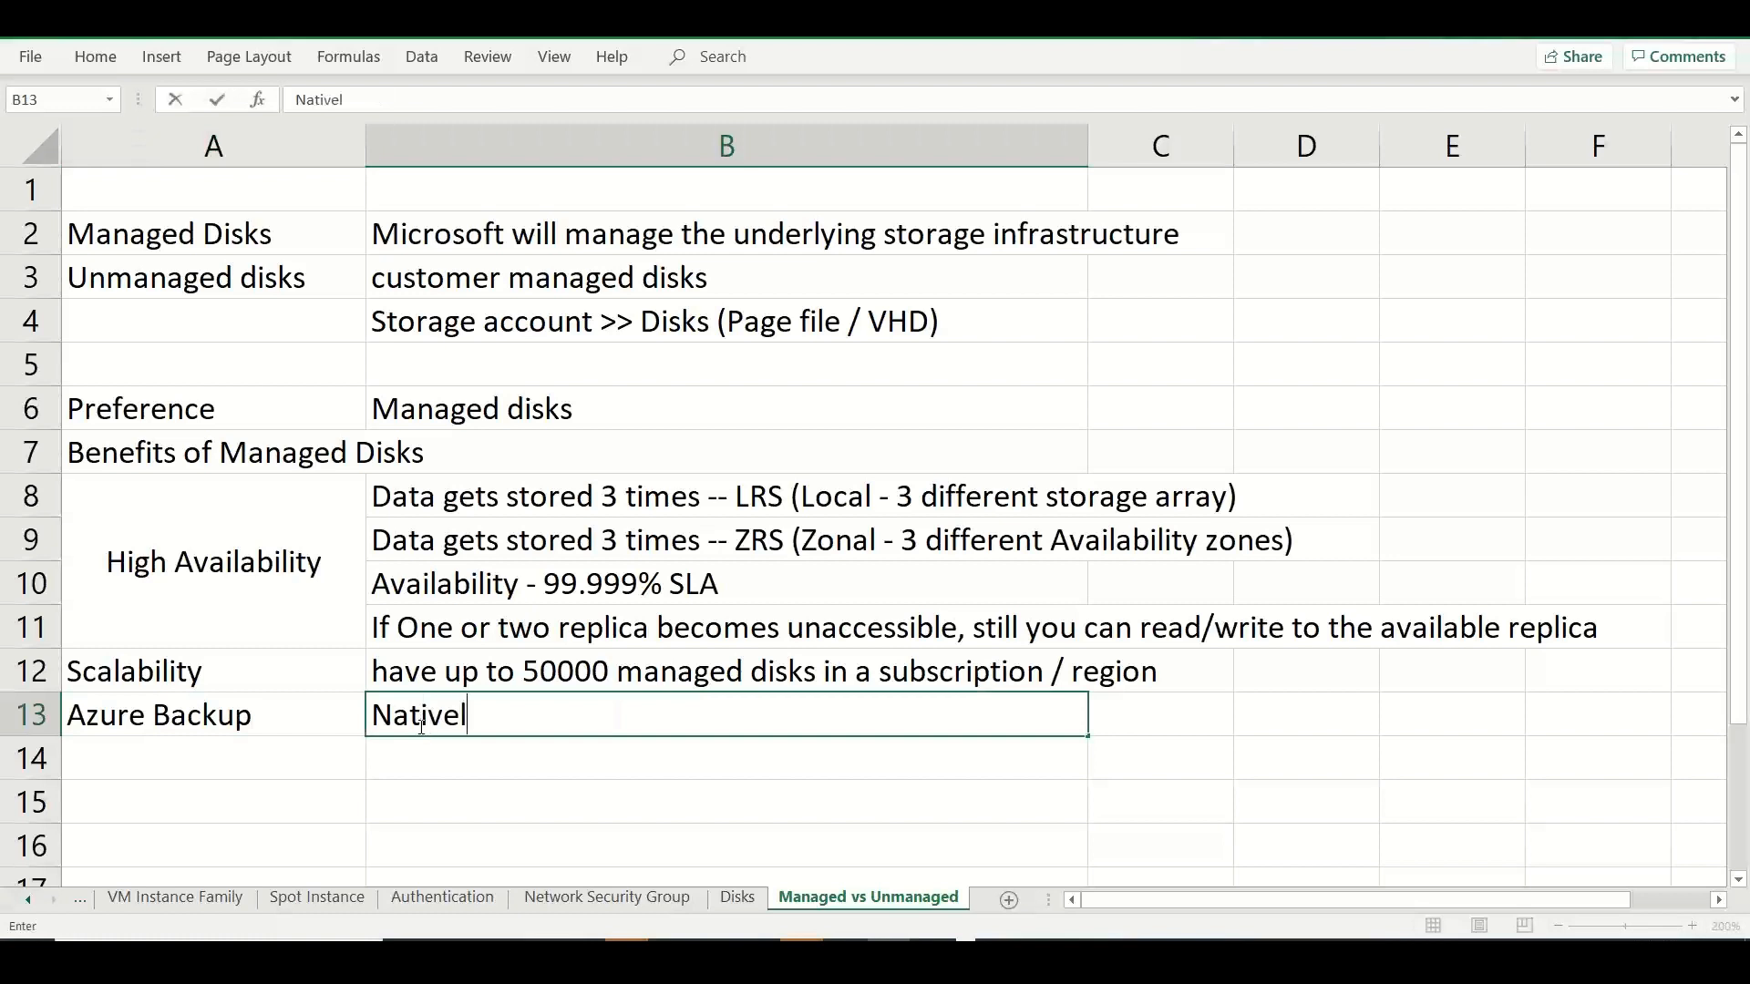
pyautogui.press('BackSpace')
pyautogui.press('BackSpace')
pyautogui.write('i')
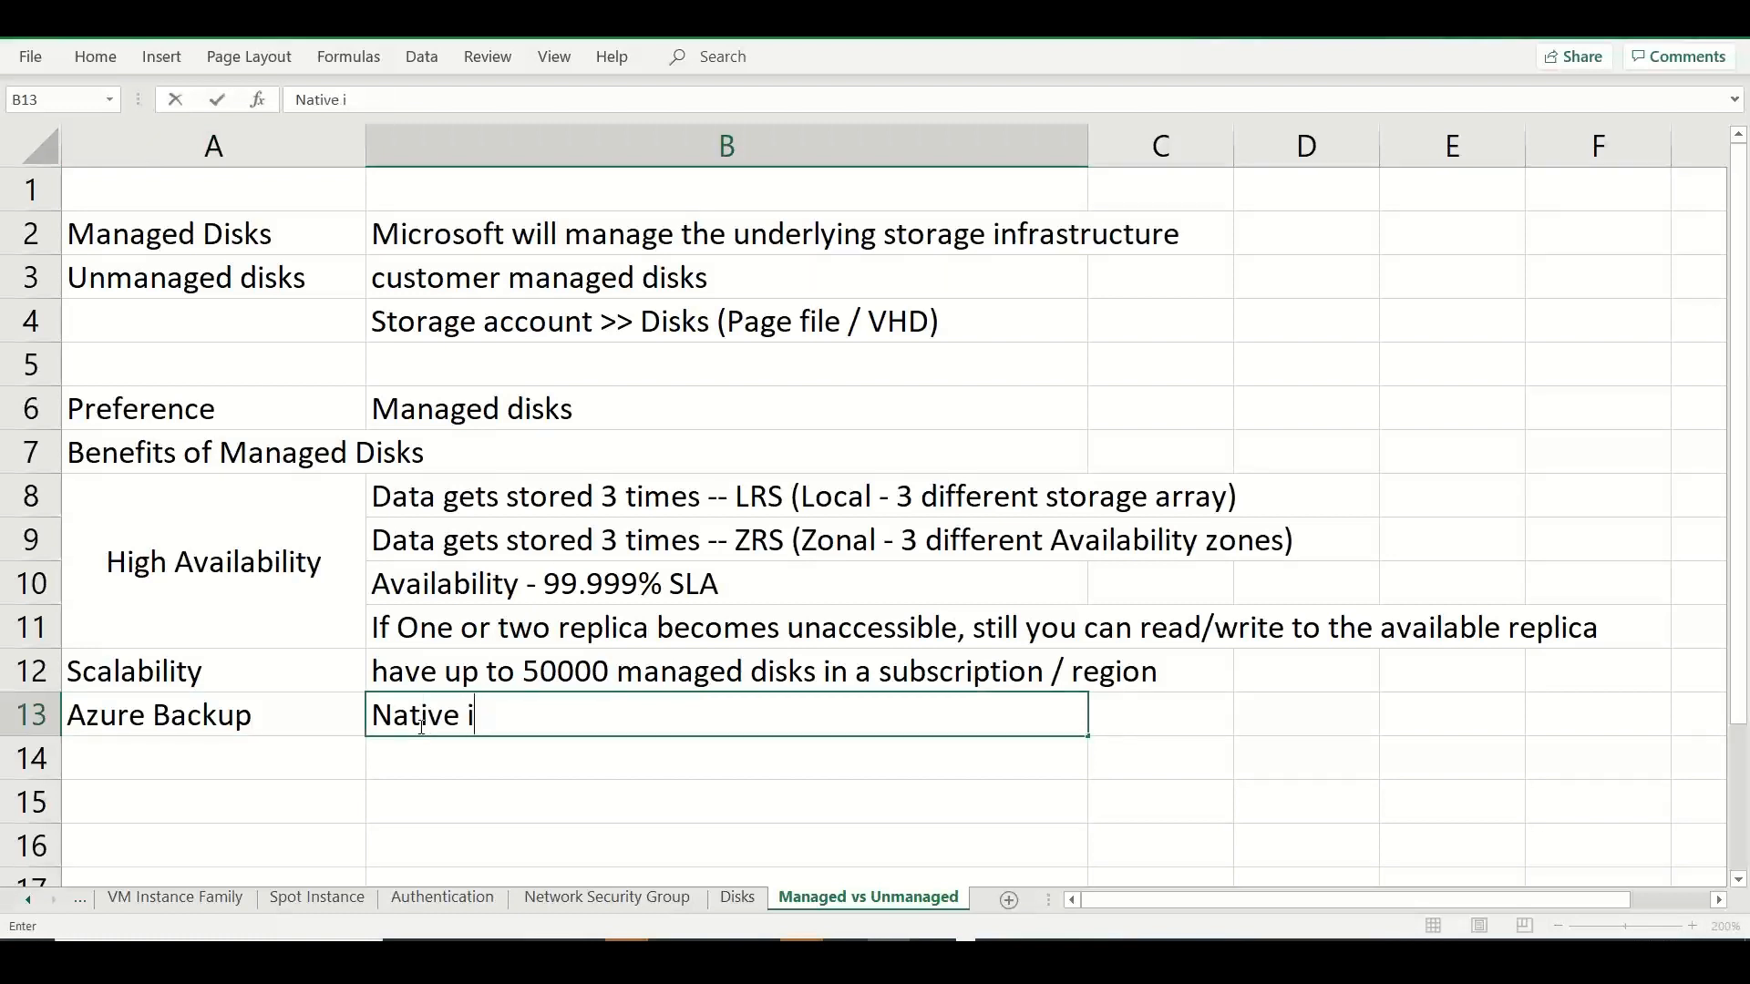
pyautogui.write('ntegar')
pyautogui.press('BackSpace')
pyautogui.press('BackSpace')
pyautogui.write('ration')
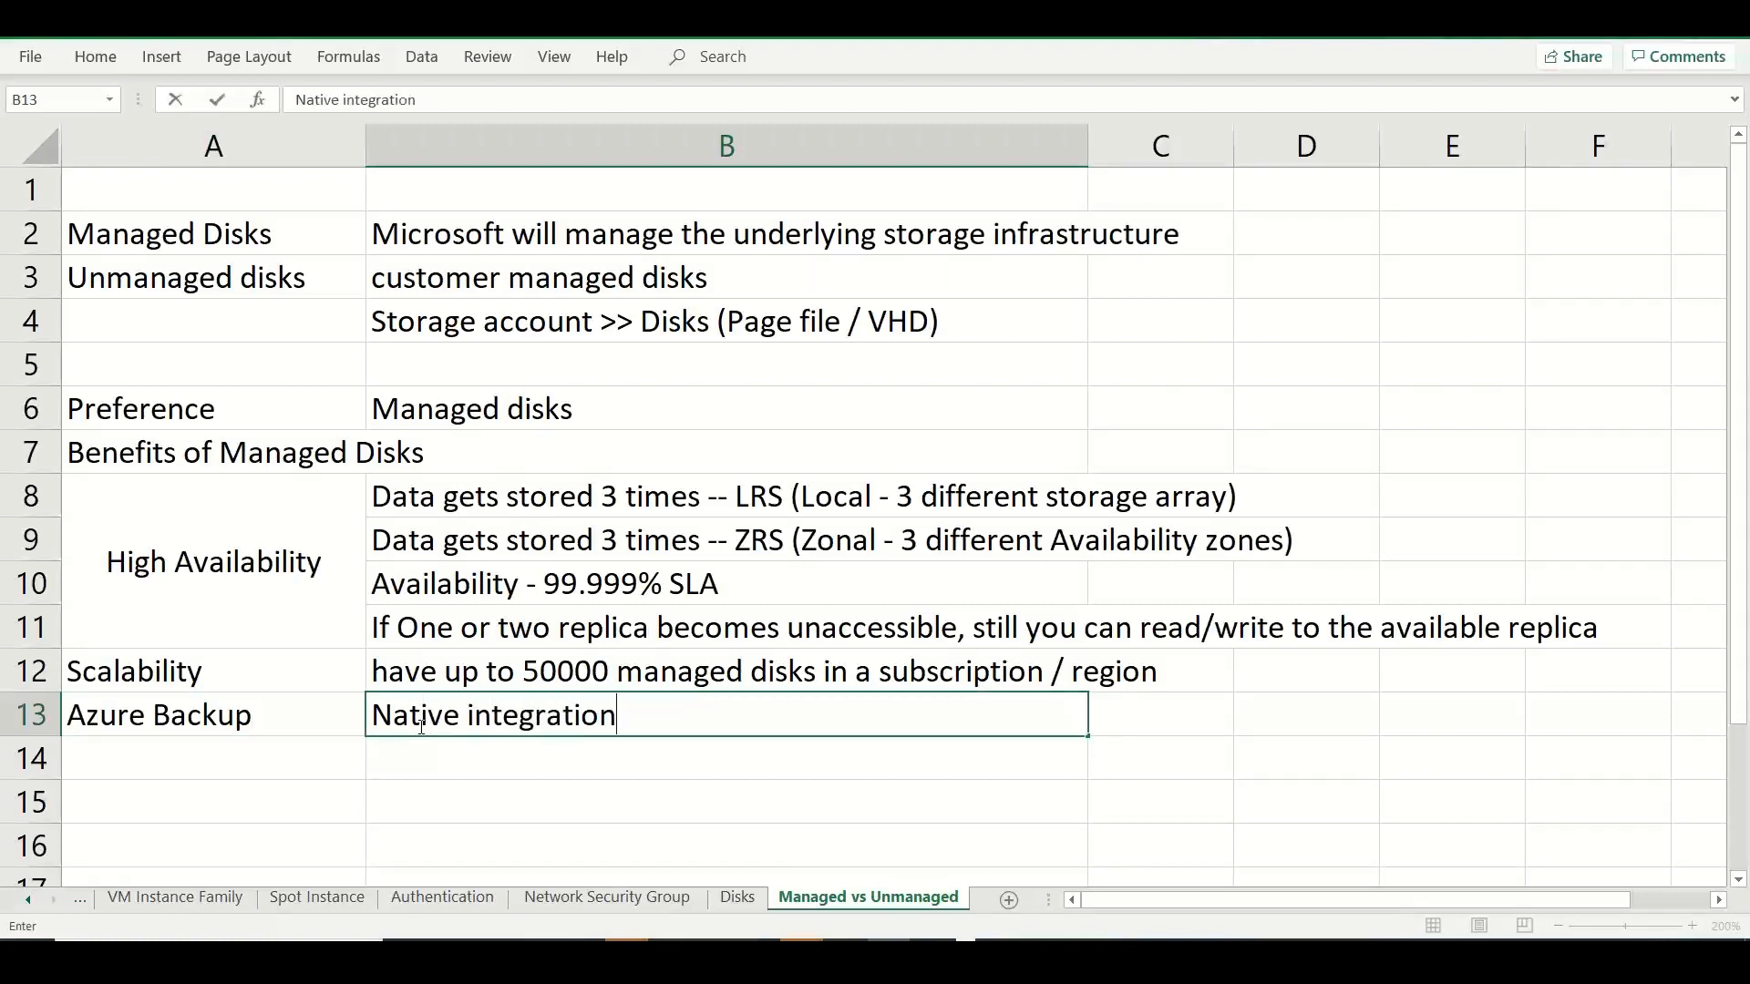
pyautogui.write(' with ocnfigur')
pyautogui.press('BackSpace')
pyautogui.press('BackSpace')
pyautogui.press('BackSpace')
pyautogui.press('BackSpace')
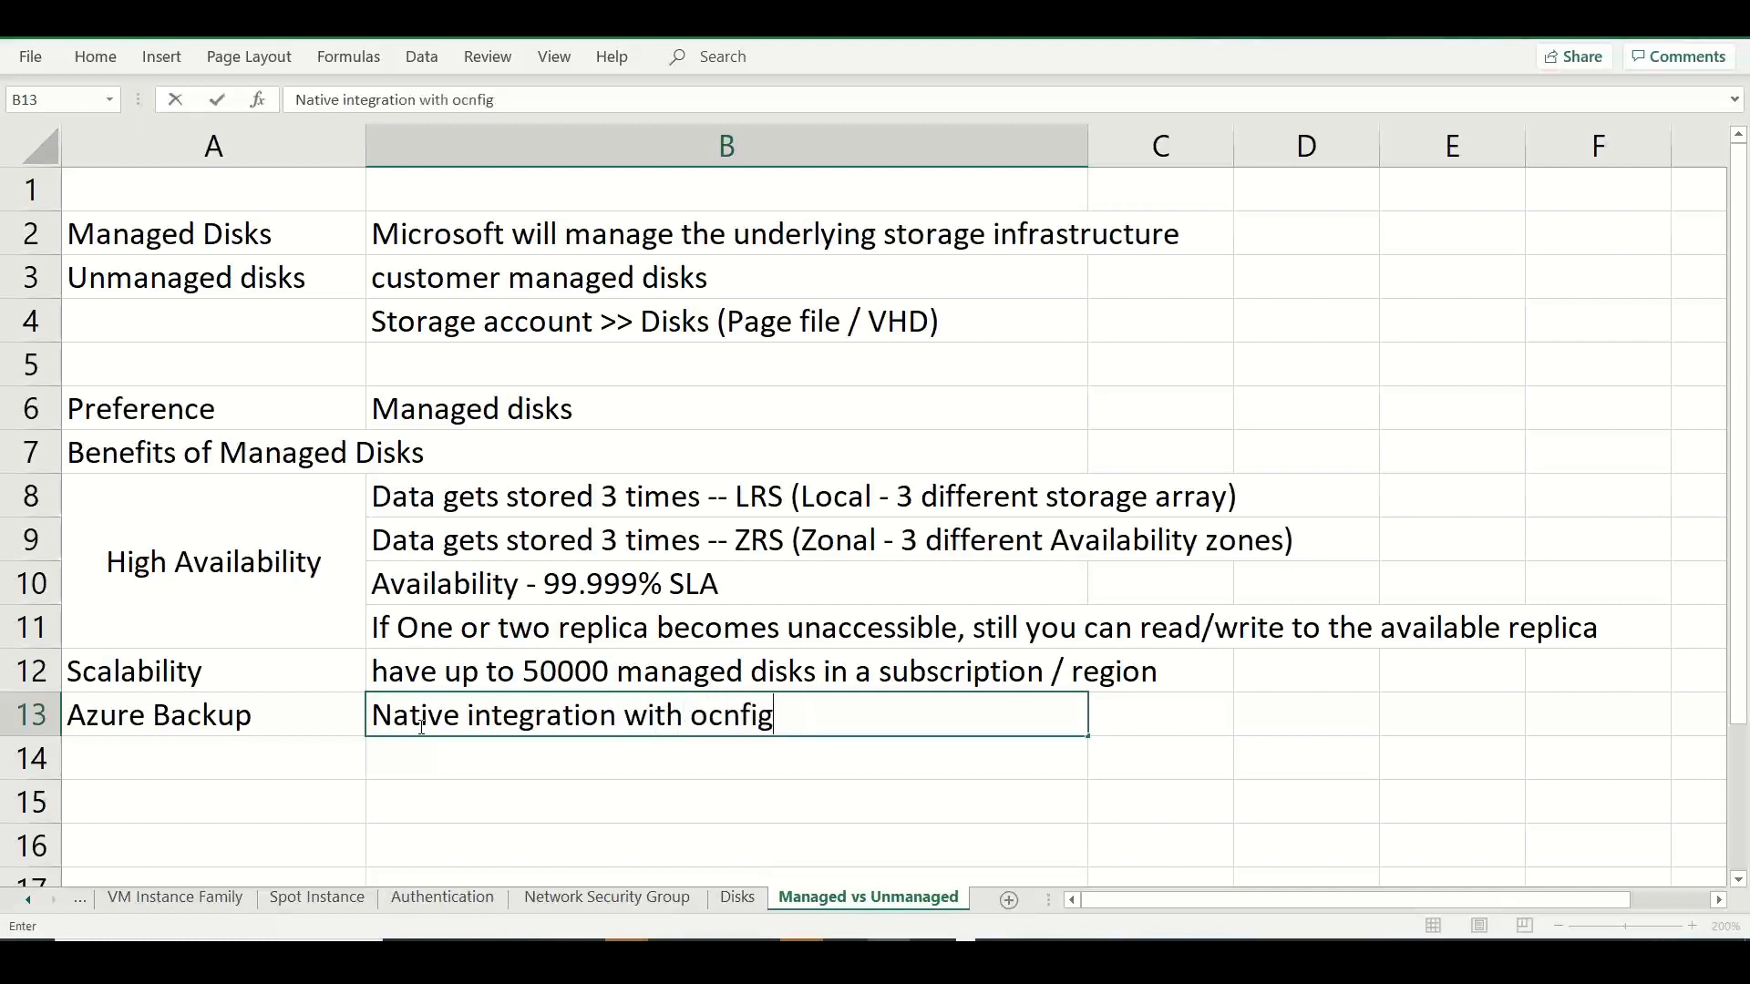
pyautogui.press('BackSpace')
pyautogui.press('BackSpace')
pyautogui.press('BackSpace')
pyautogui.press('BackSpace')
pyautogui.write('configuring disk bac')
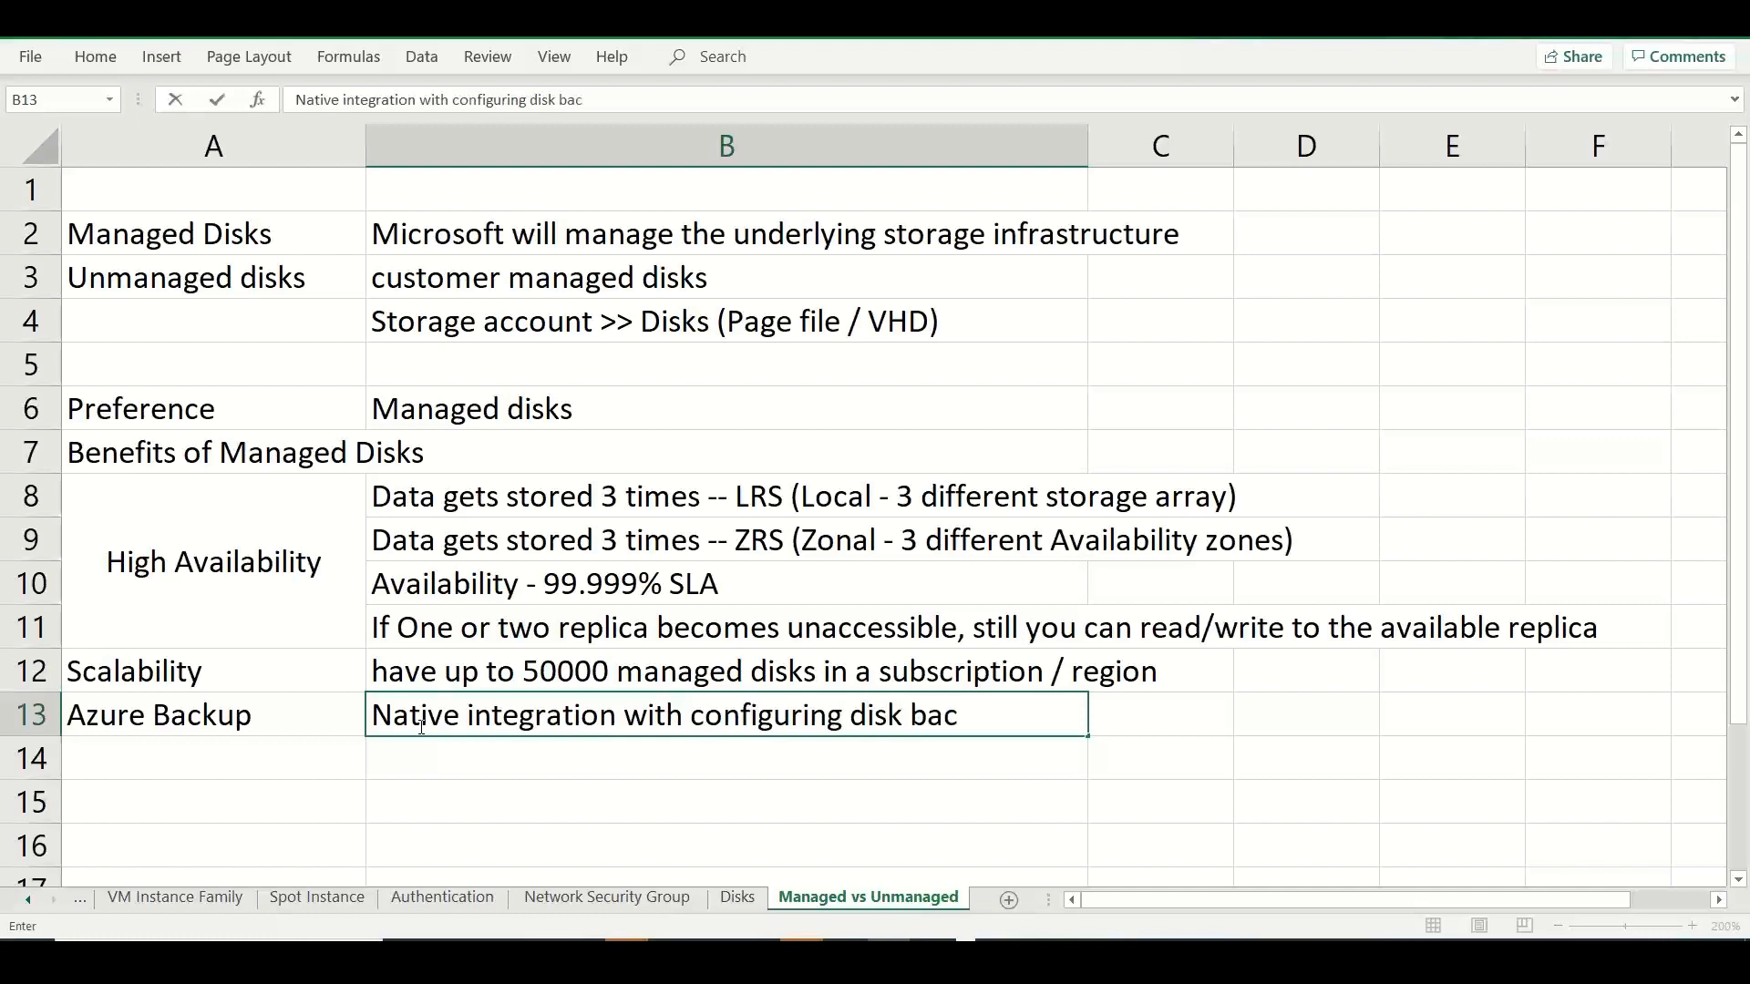
pyautogui.write('kup; support ency')
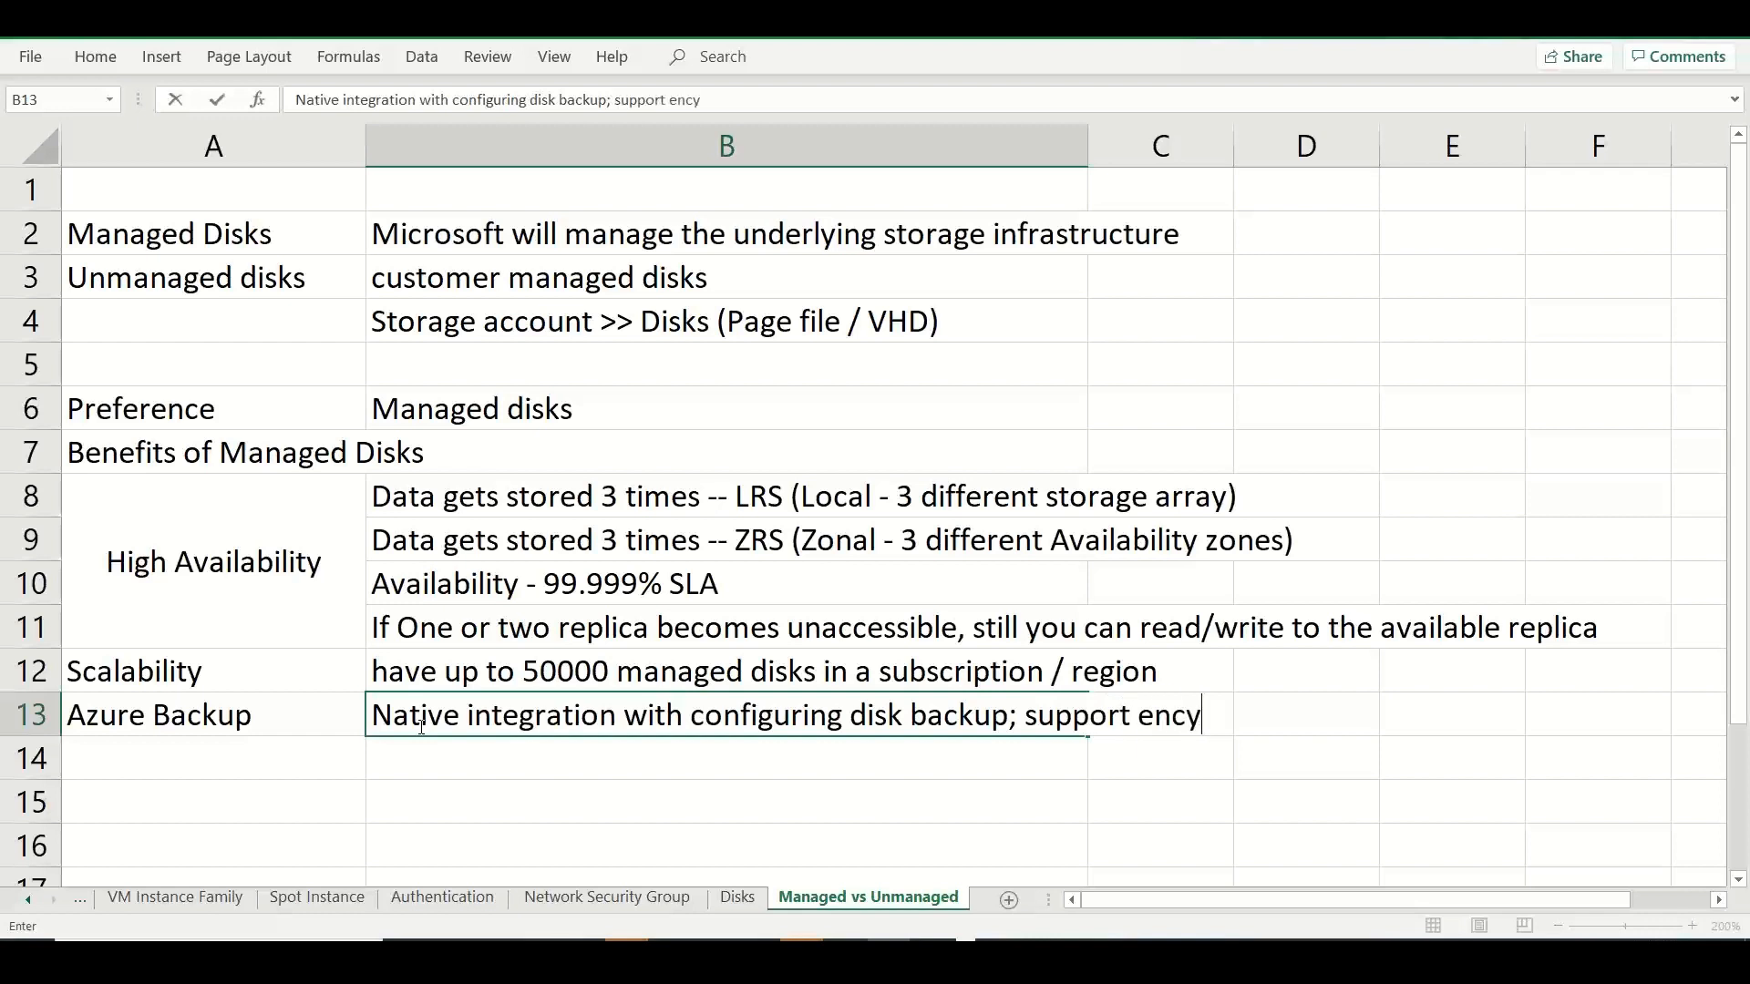
# Append "; support encrypted disks" to the Azure Backup note in B13.
pyautogui.press('BackSpace')
pyautogui.write('rypte')
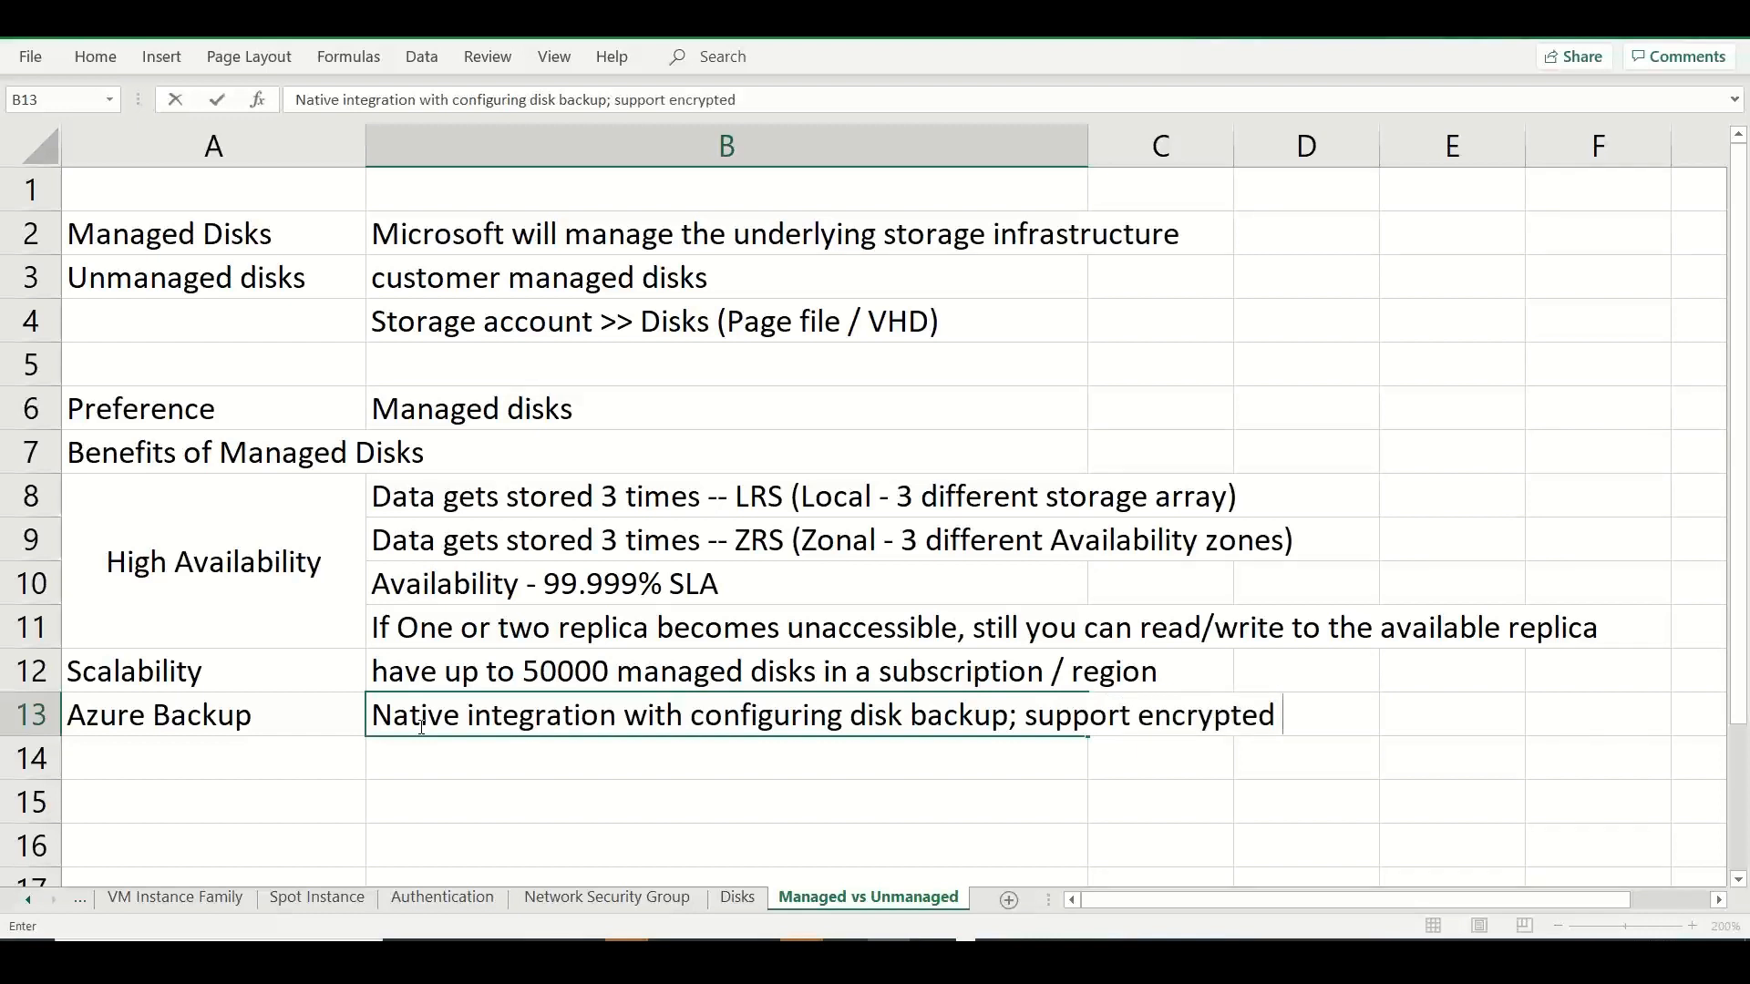
pyautogui.write('disks')
# Left-align the text of the merged "High Availability" cell.
pyautogui.click(133, 594)
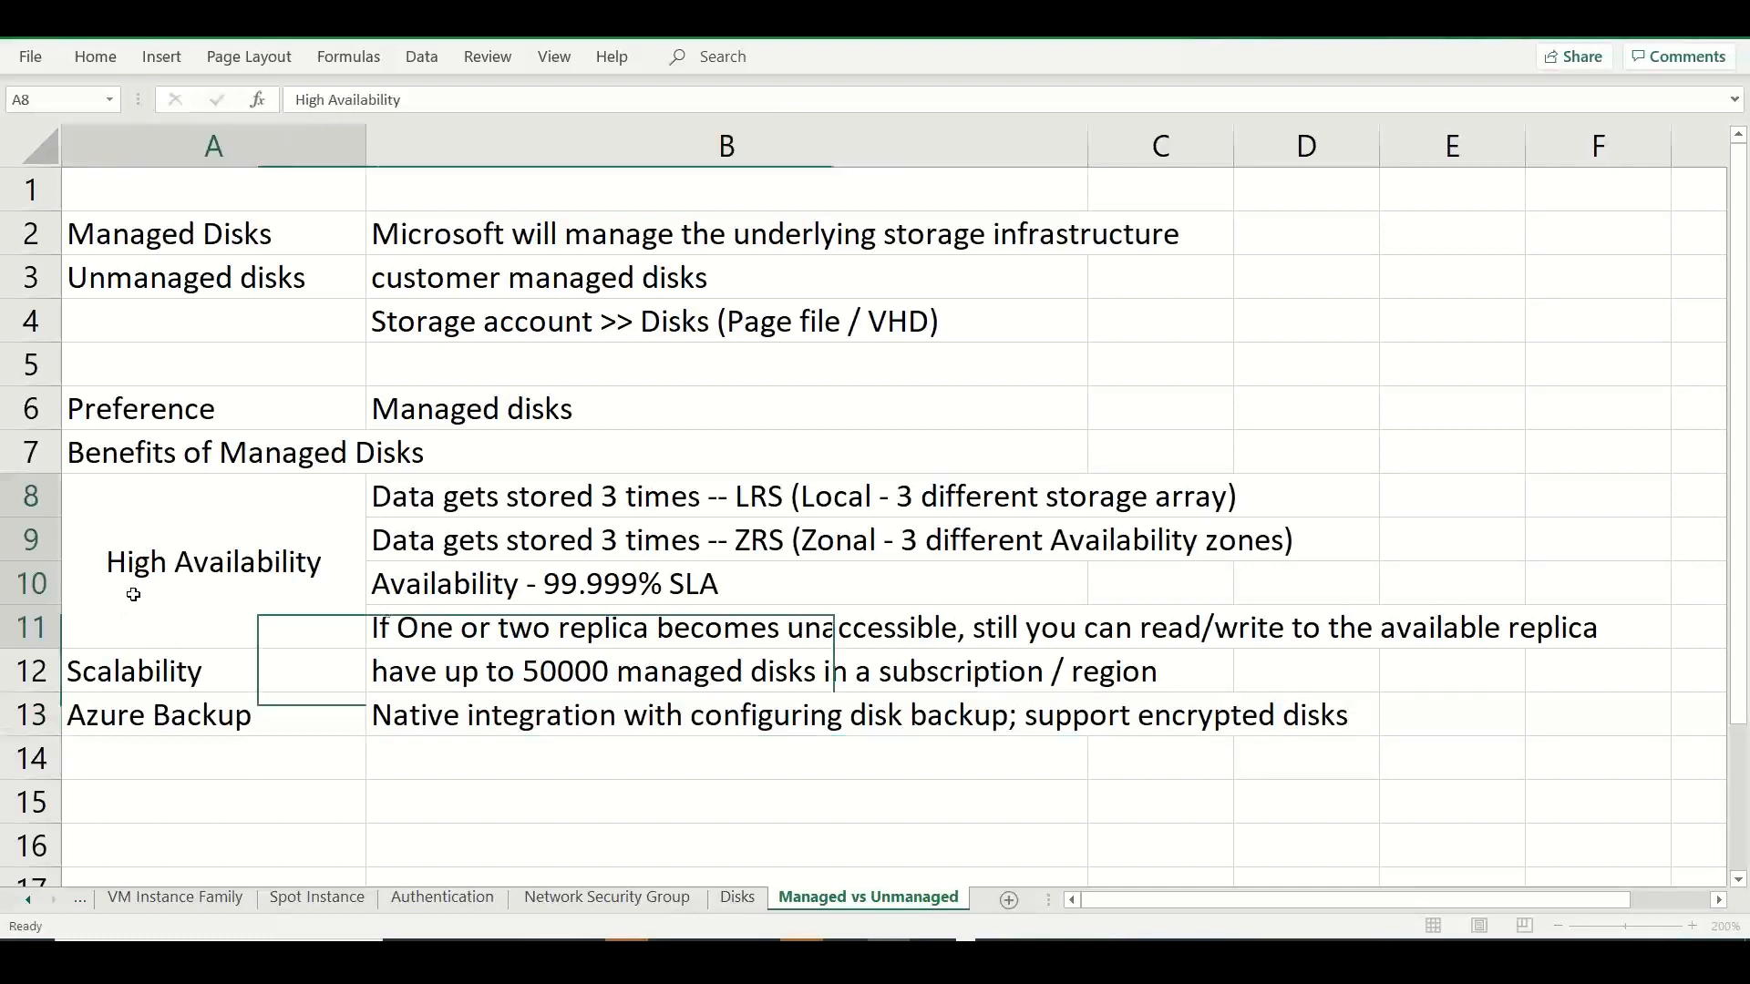
pyautogui.click(95, 57)
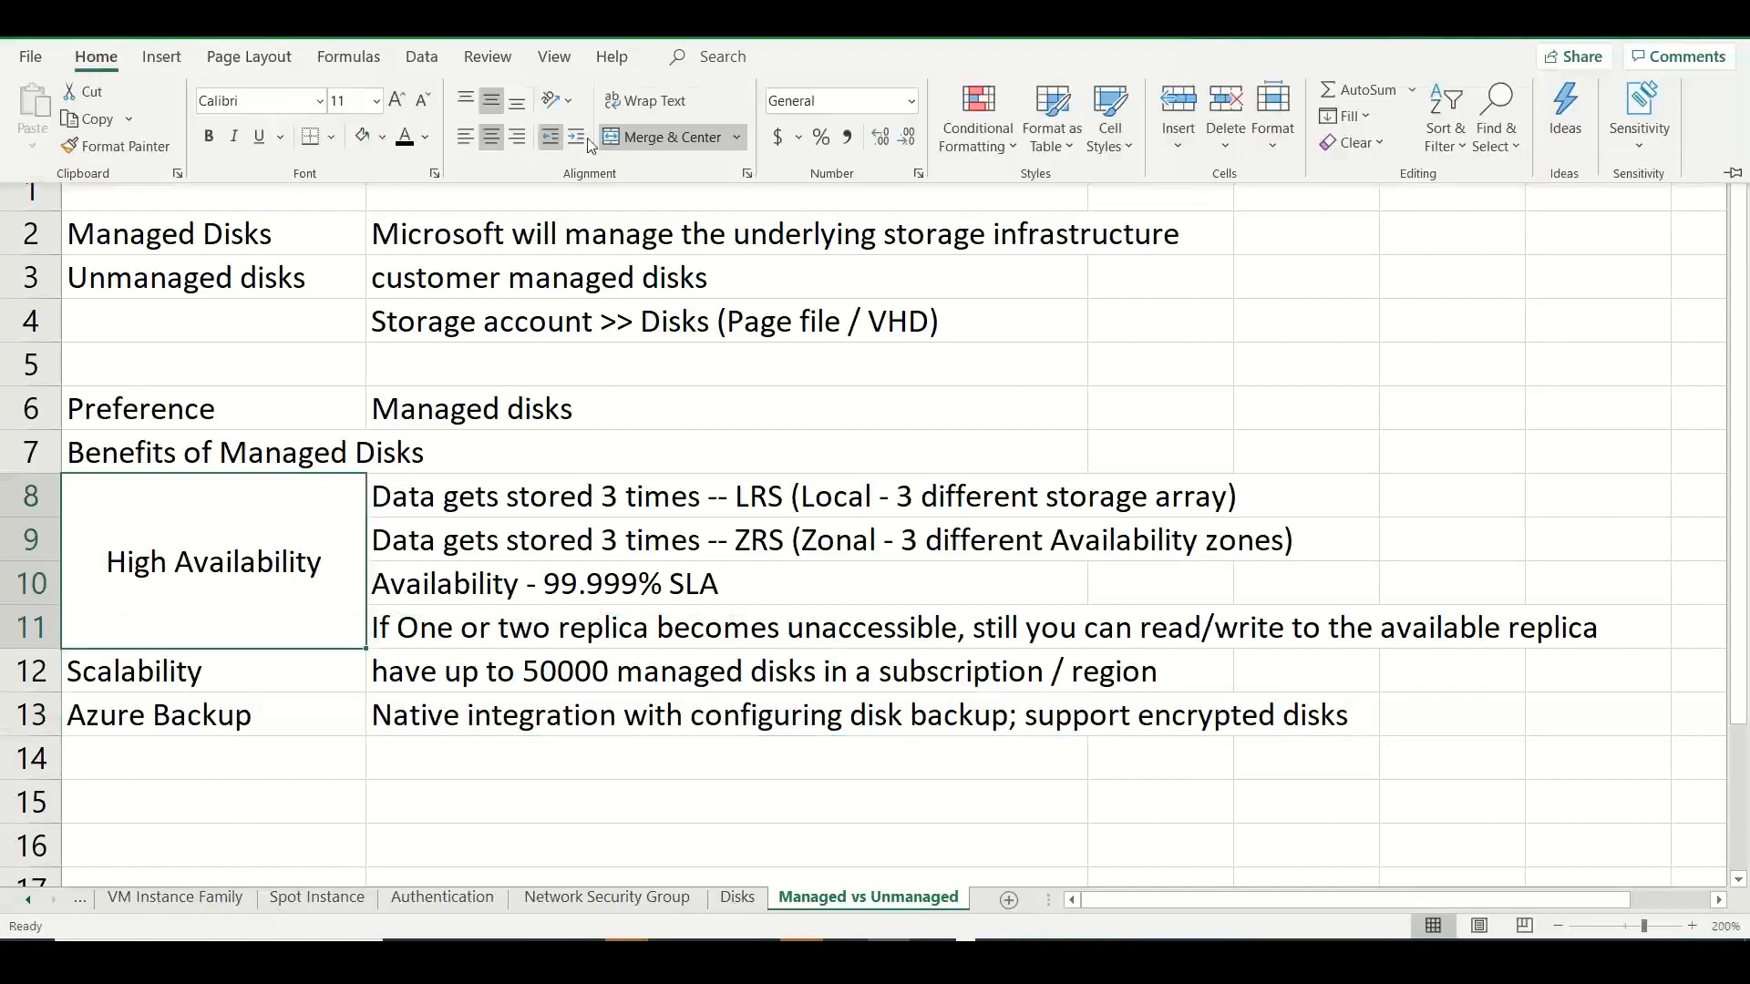
pyautogui.click(465, 137)
pyautogui.click(285, 770)
pyautogui.click(281, 764)
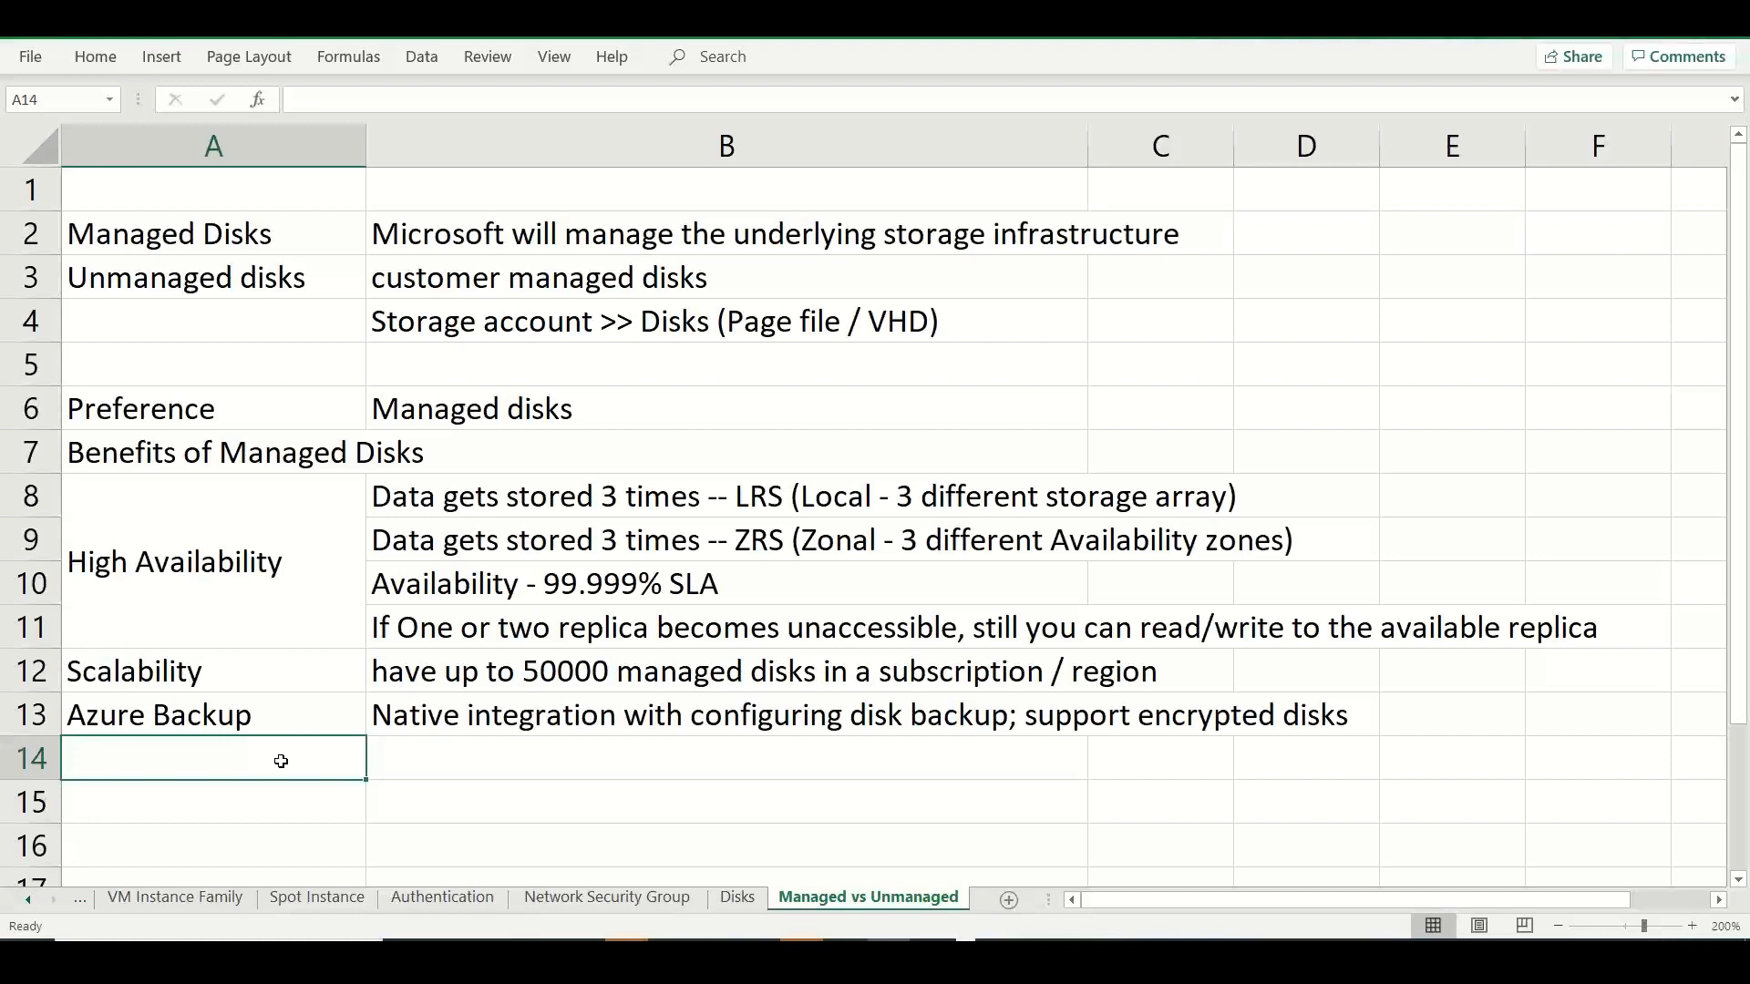
# Switch to the Azure portal, examine the virtual machine's availability options without changing them, and return to the Excel notes.
pyautogui.hotkey('alt', 'Tab')
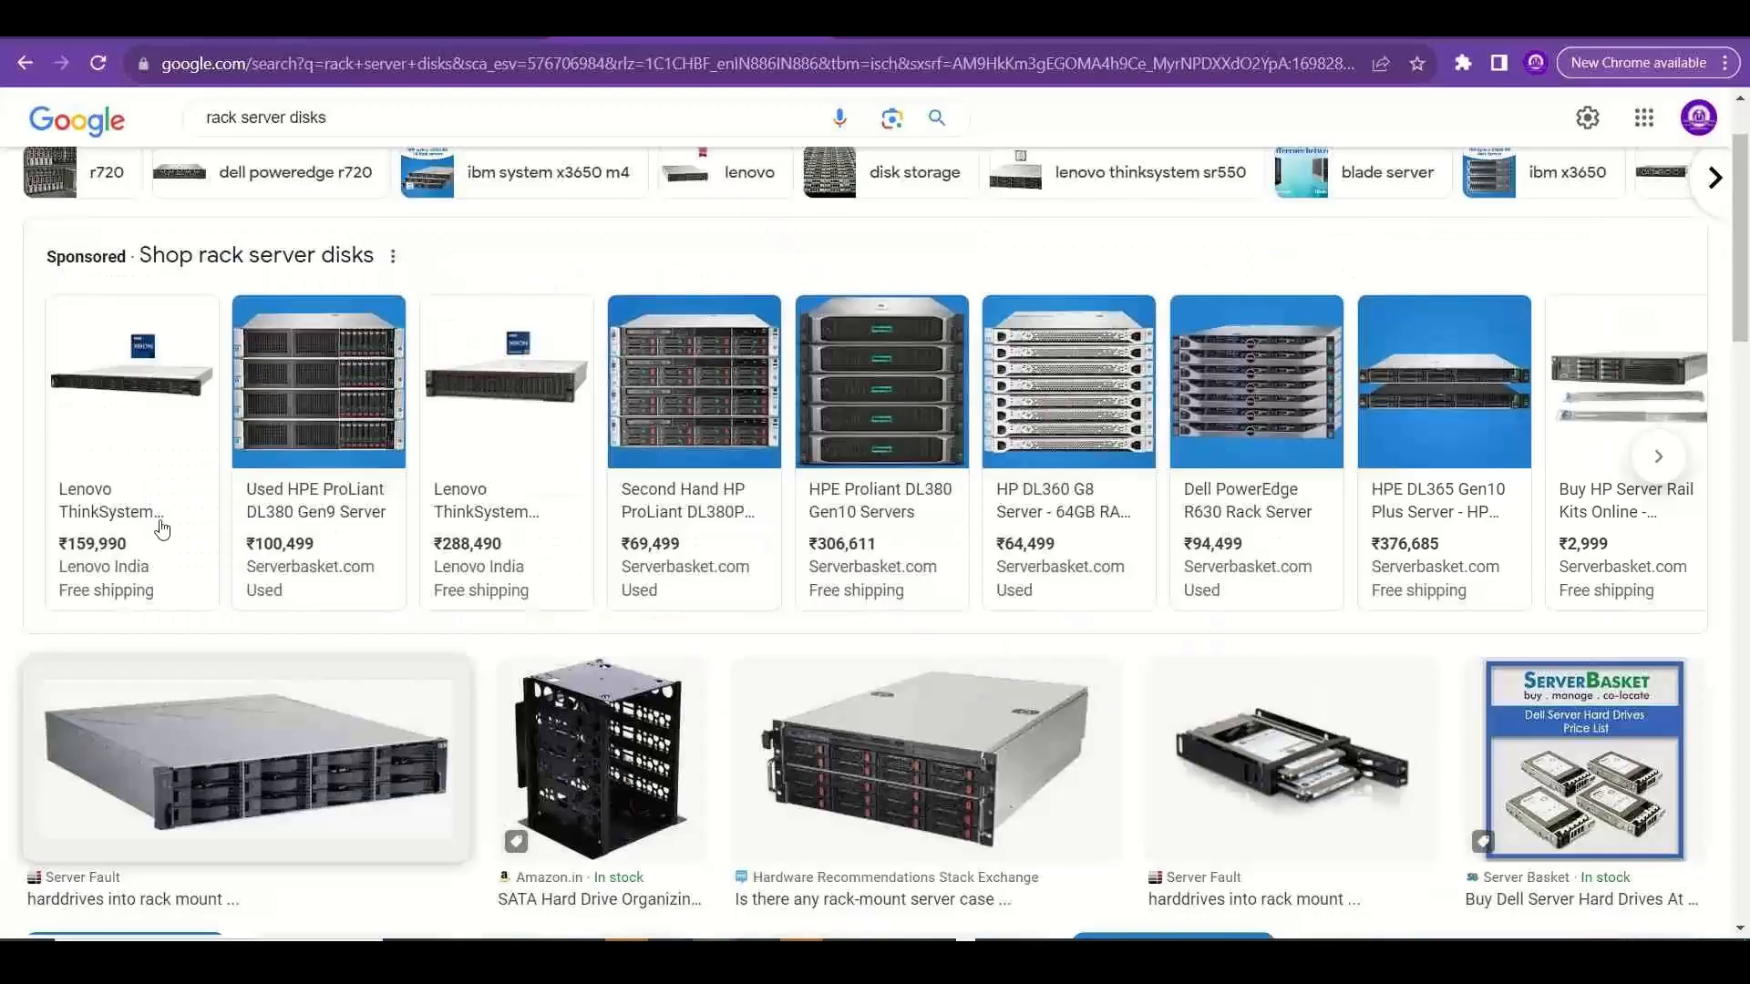
pyautogui.click(113, 35)
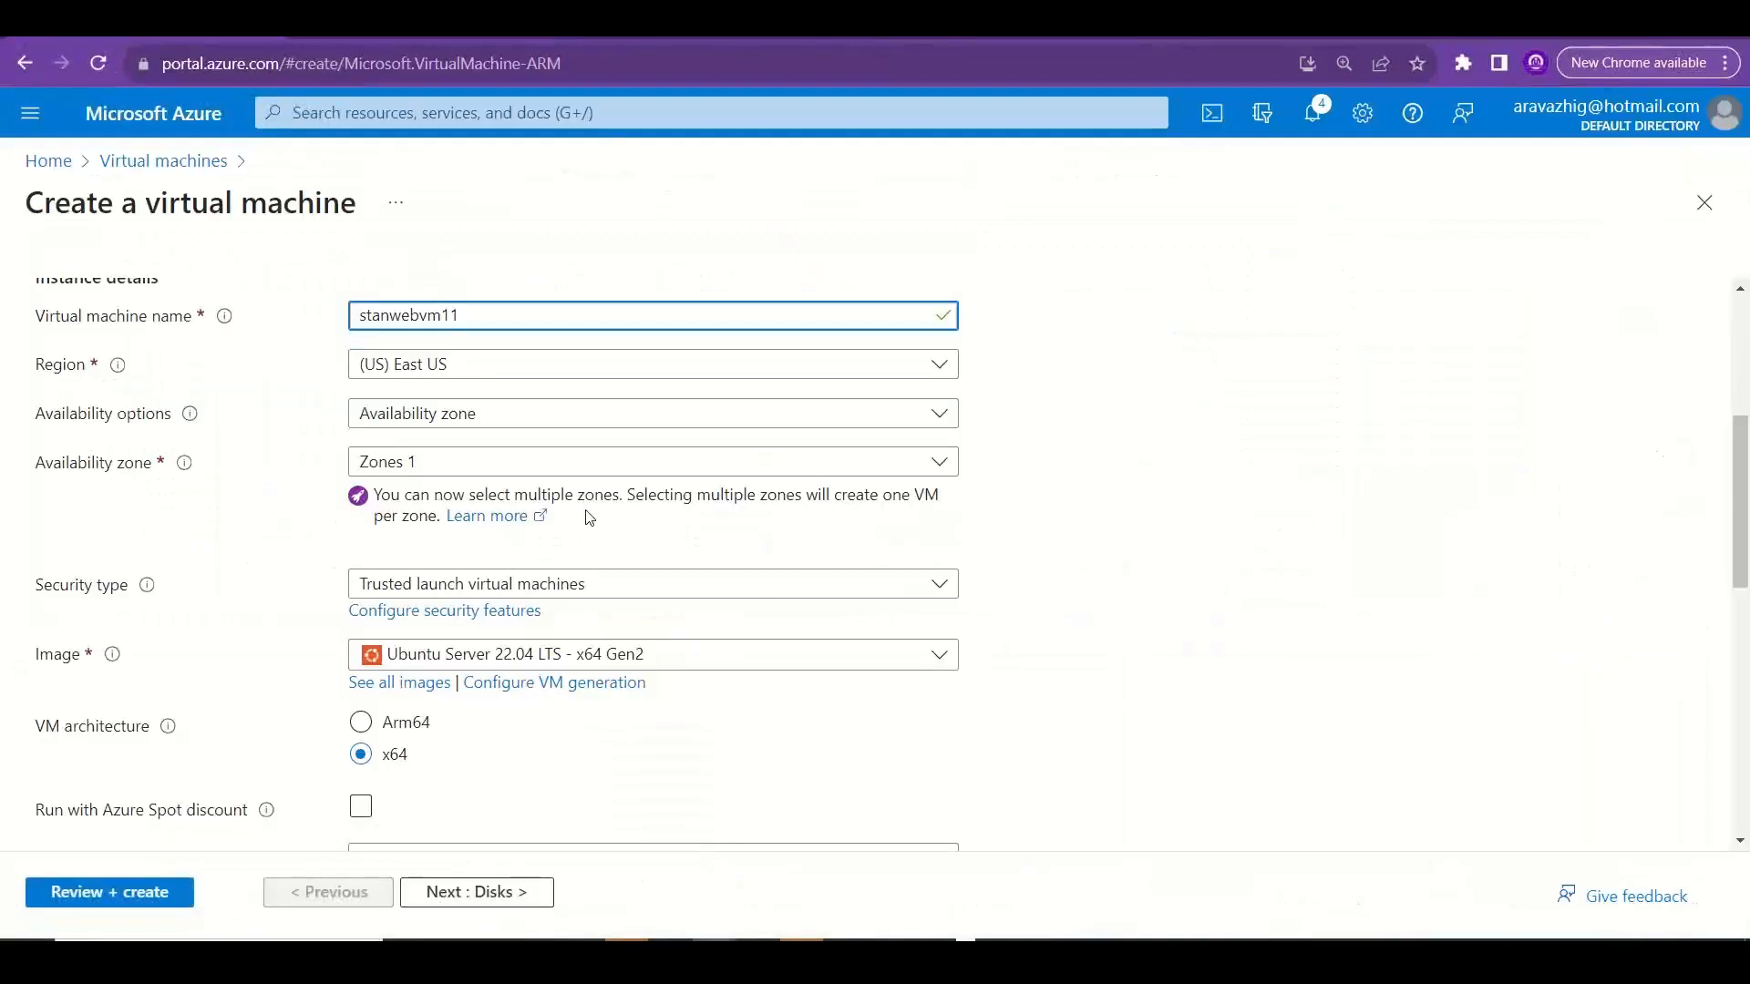
pyautogui.click(529, 424)
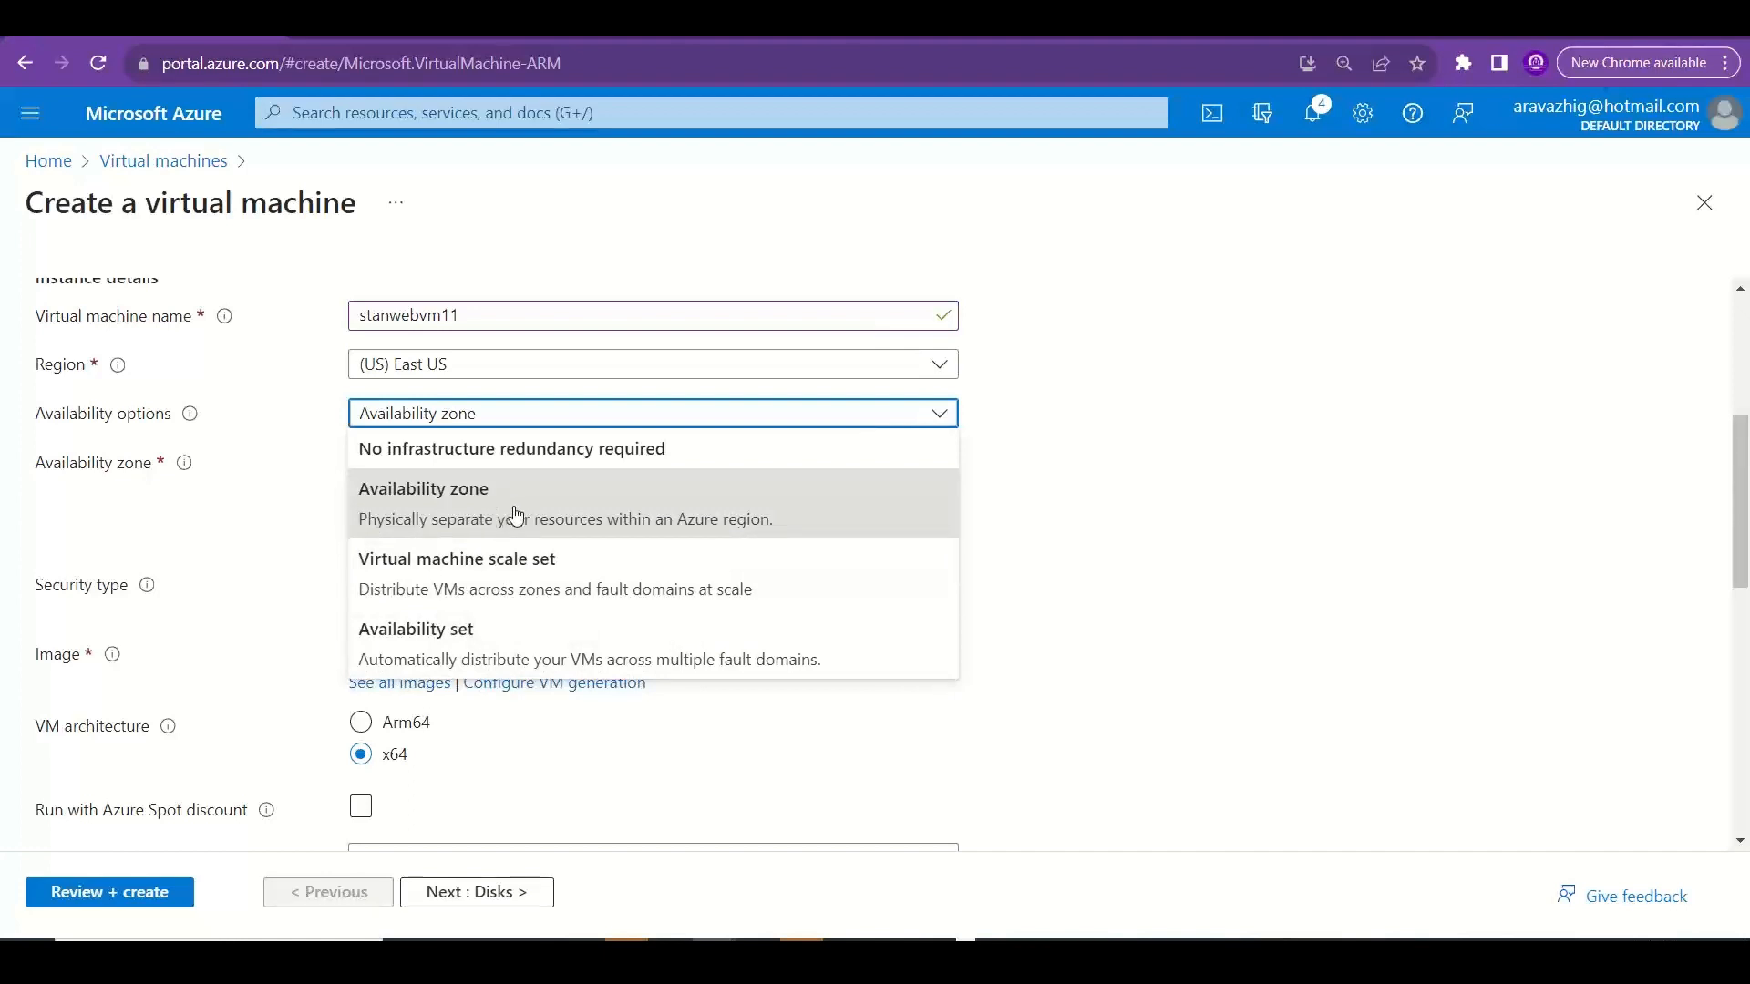
pyautogui.click(1324, 561)
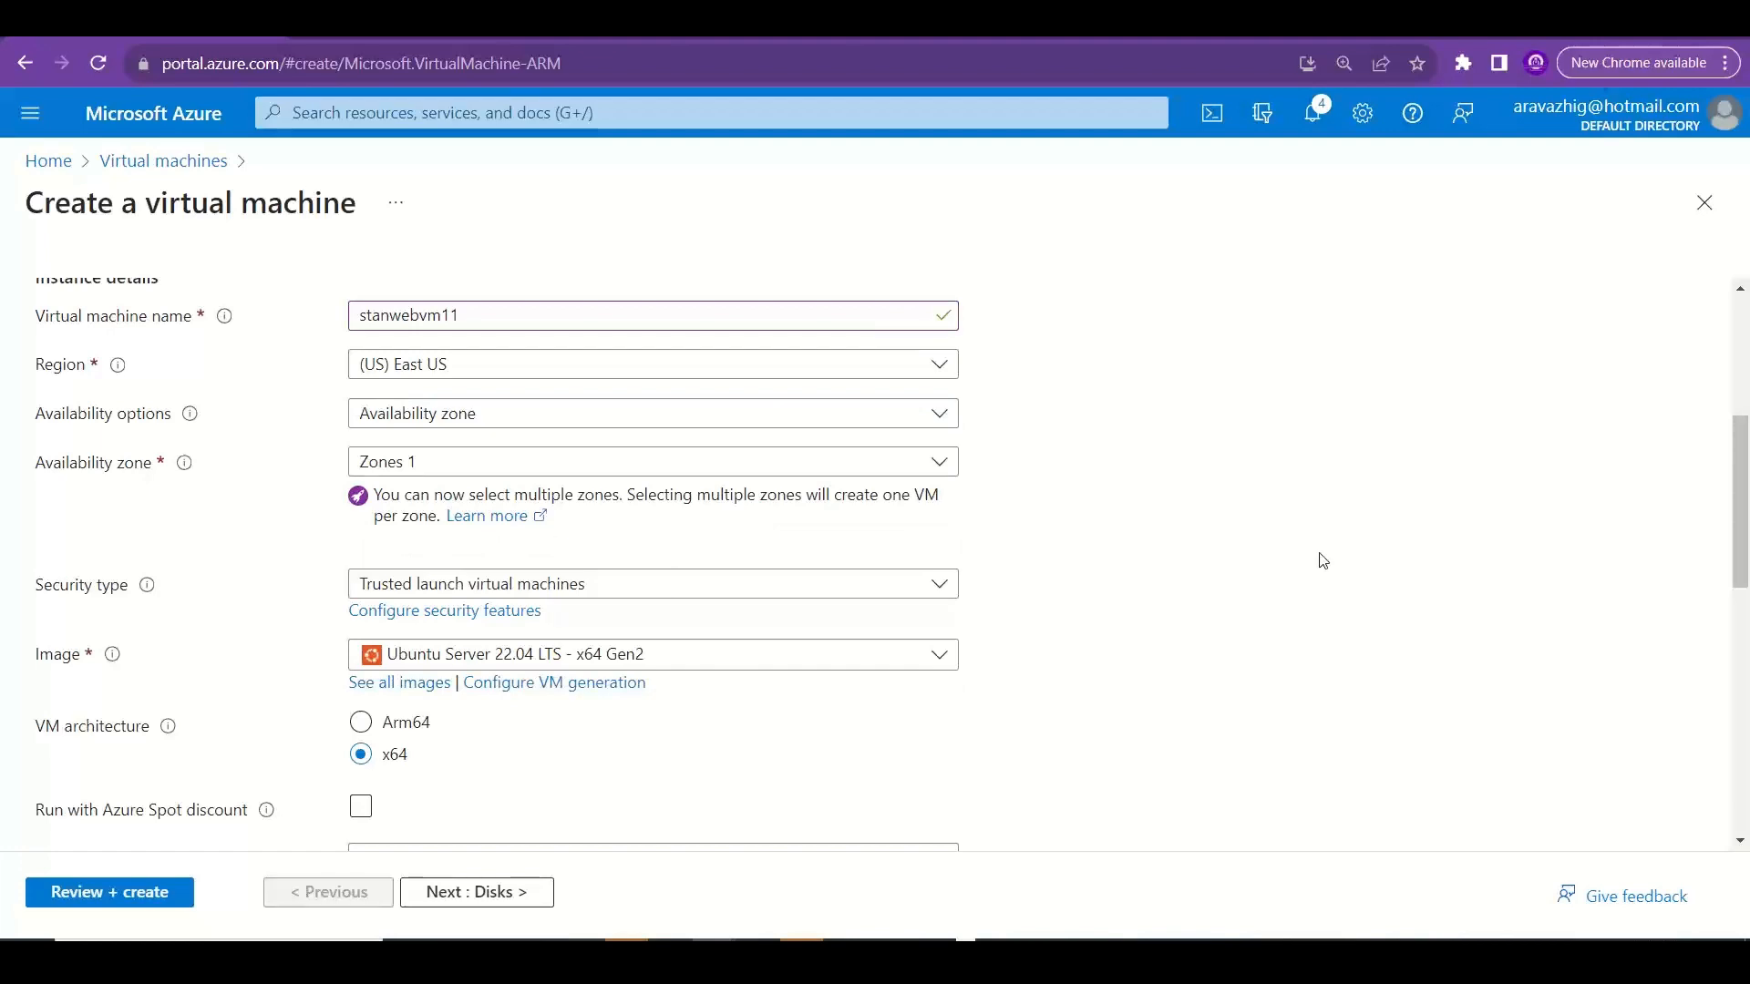
pyautogui.hotkey('alt', 'Tab')
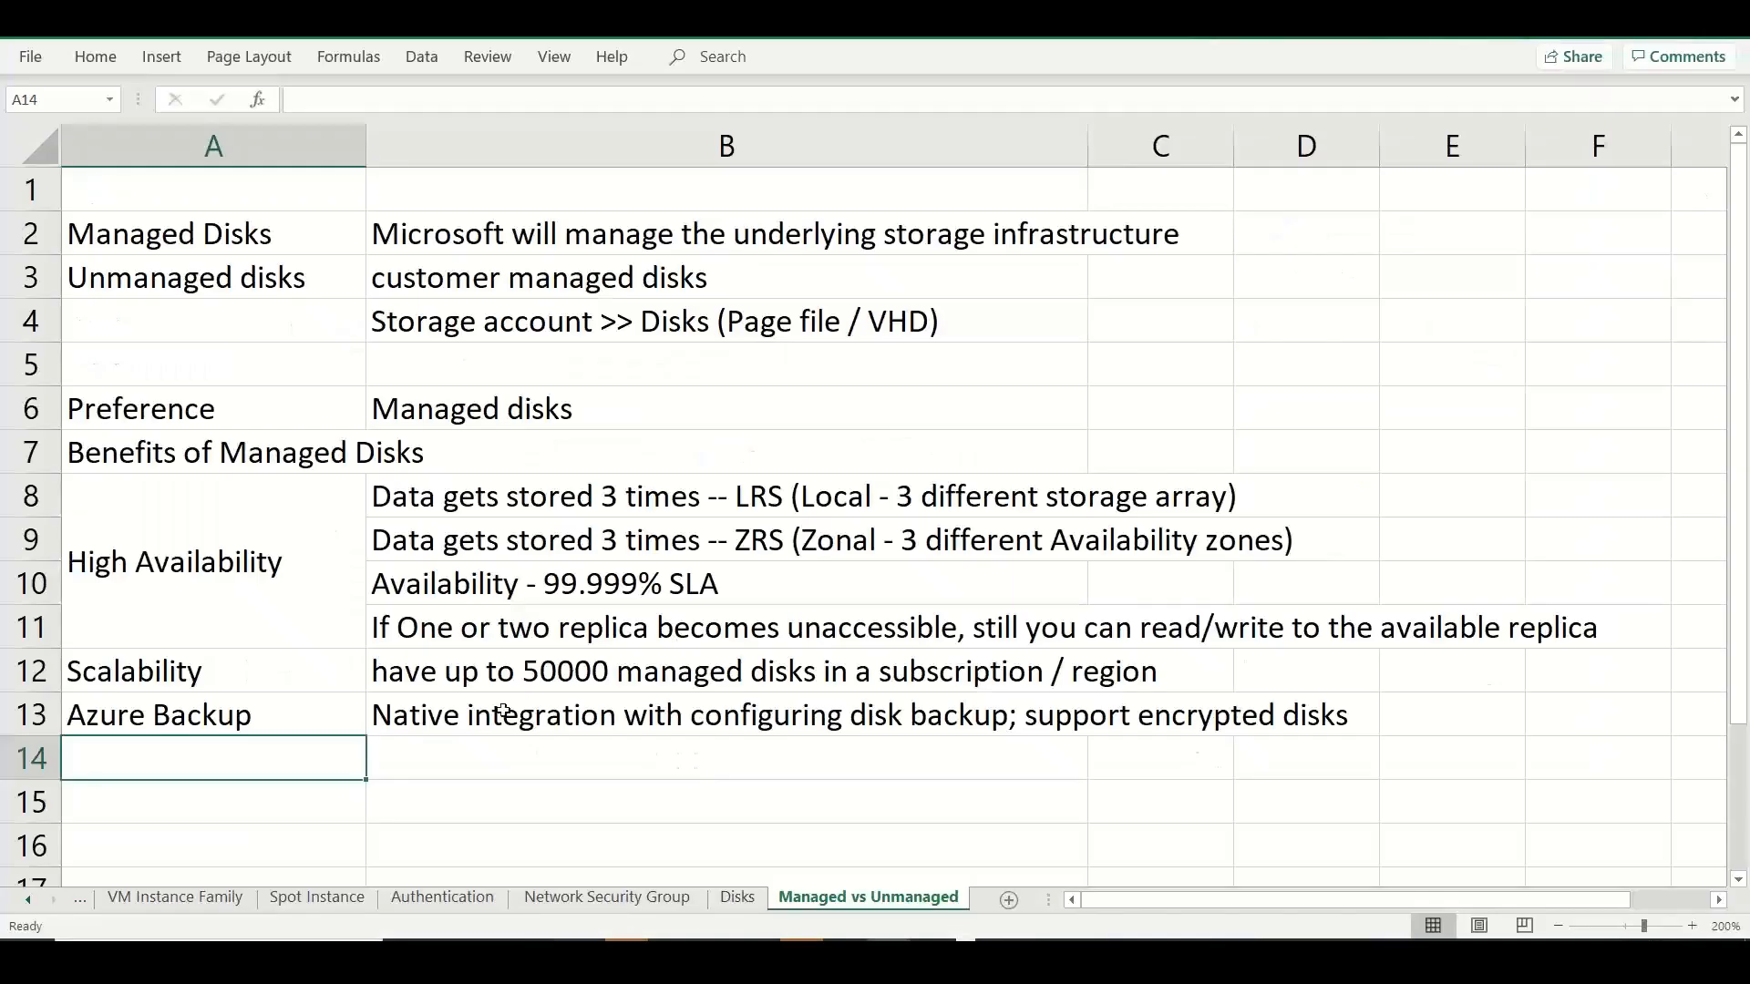
# Enter "Integration with AS / AZ" in A14 and widen column A to fit the text.
pyautogui.write('Integr')
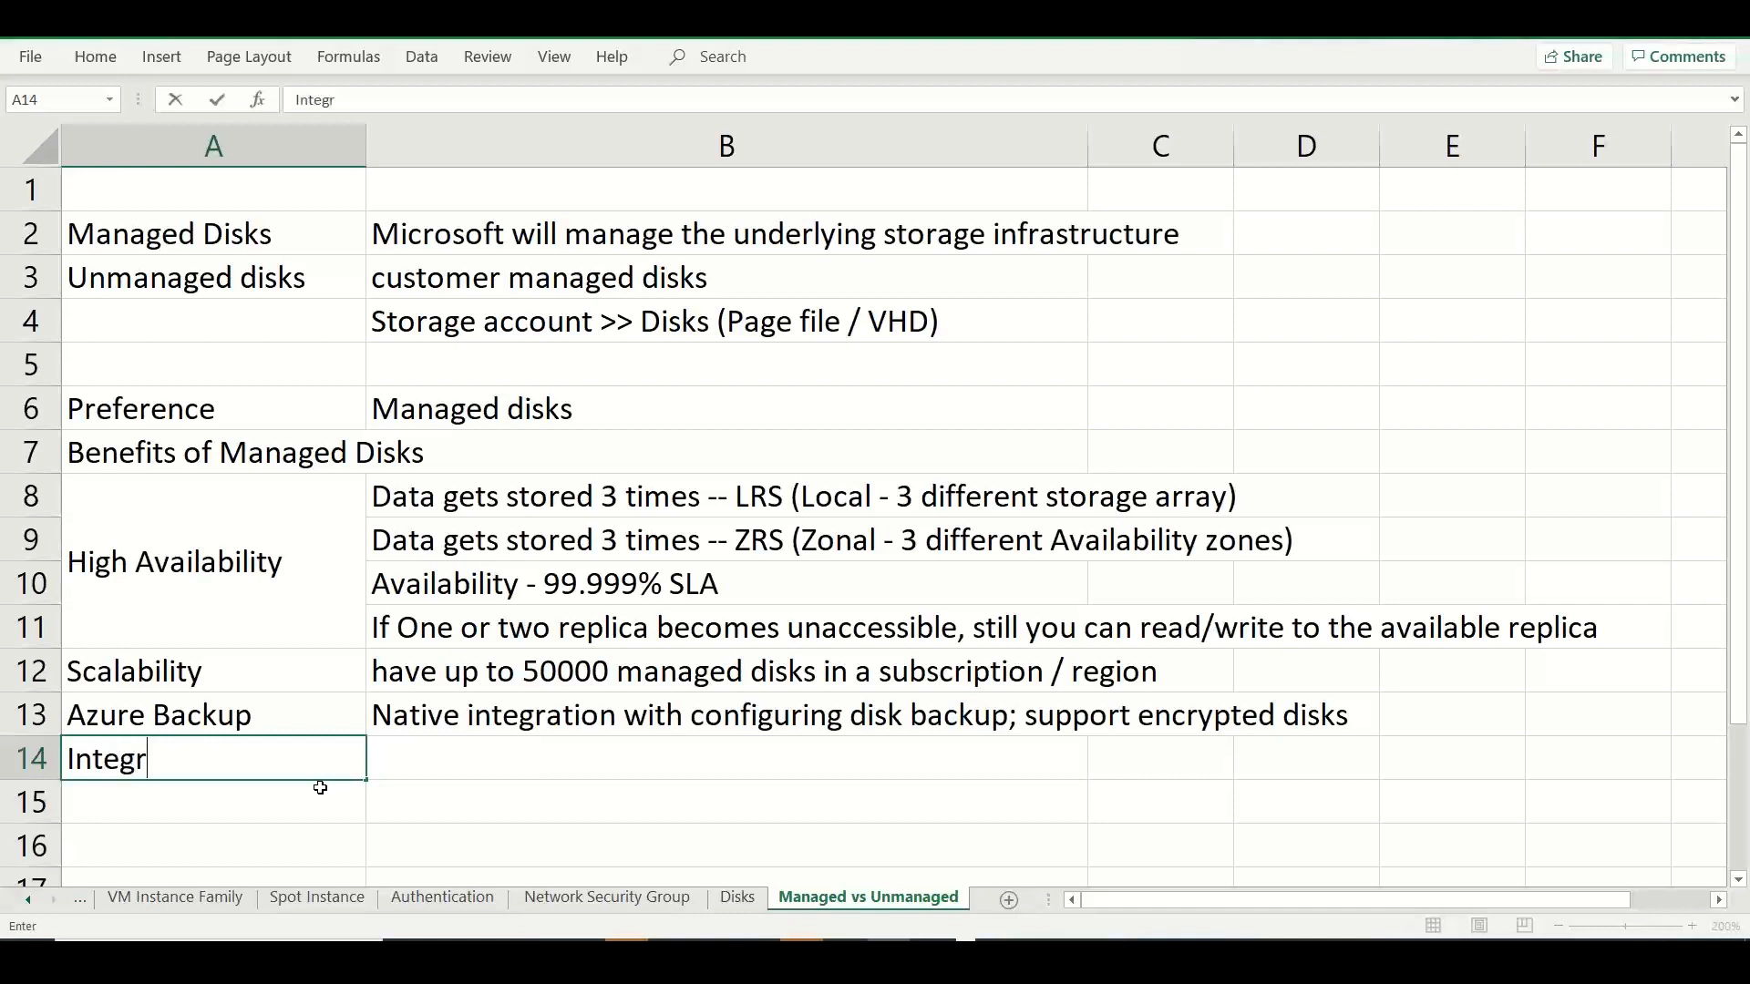
pyautogui.write('ation with A')
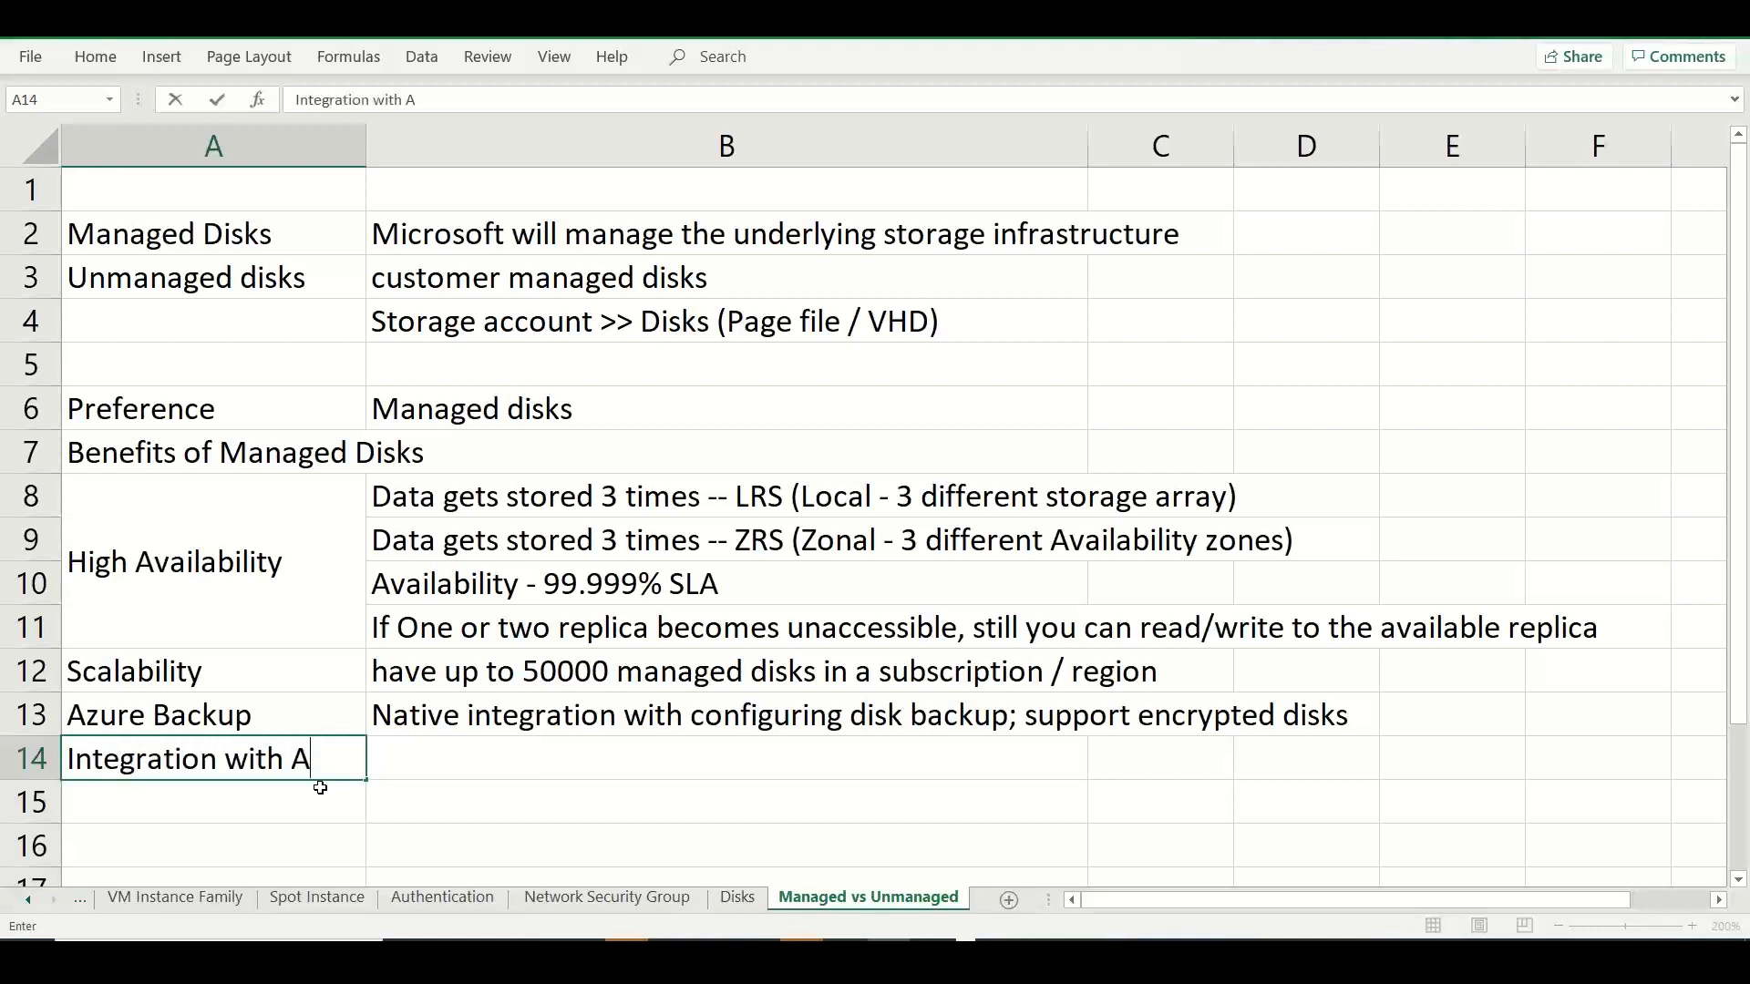
pyautogui.write('S / AZ')
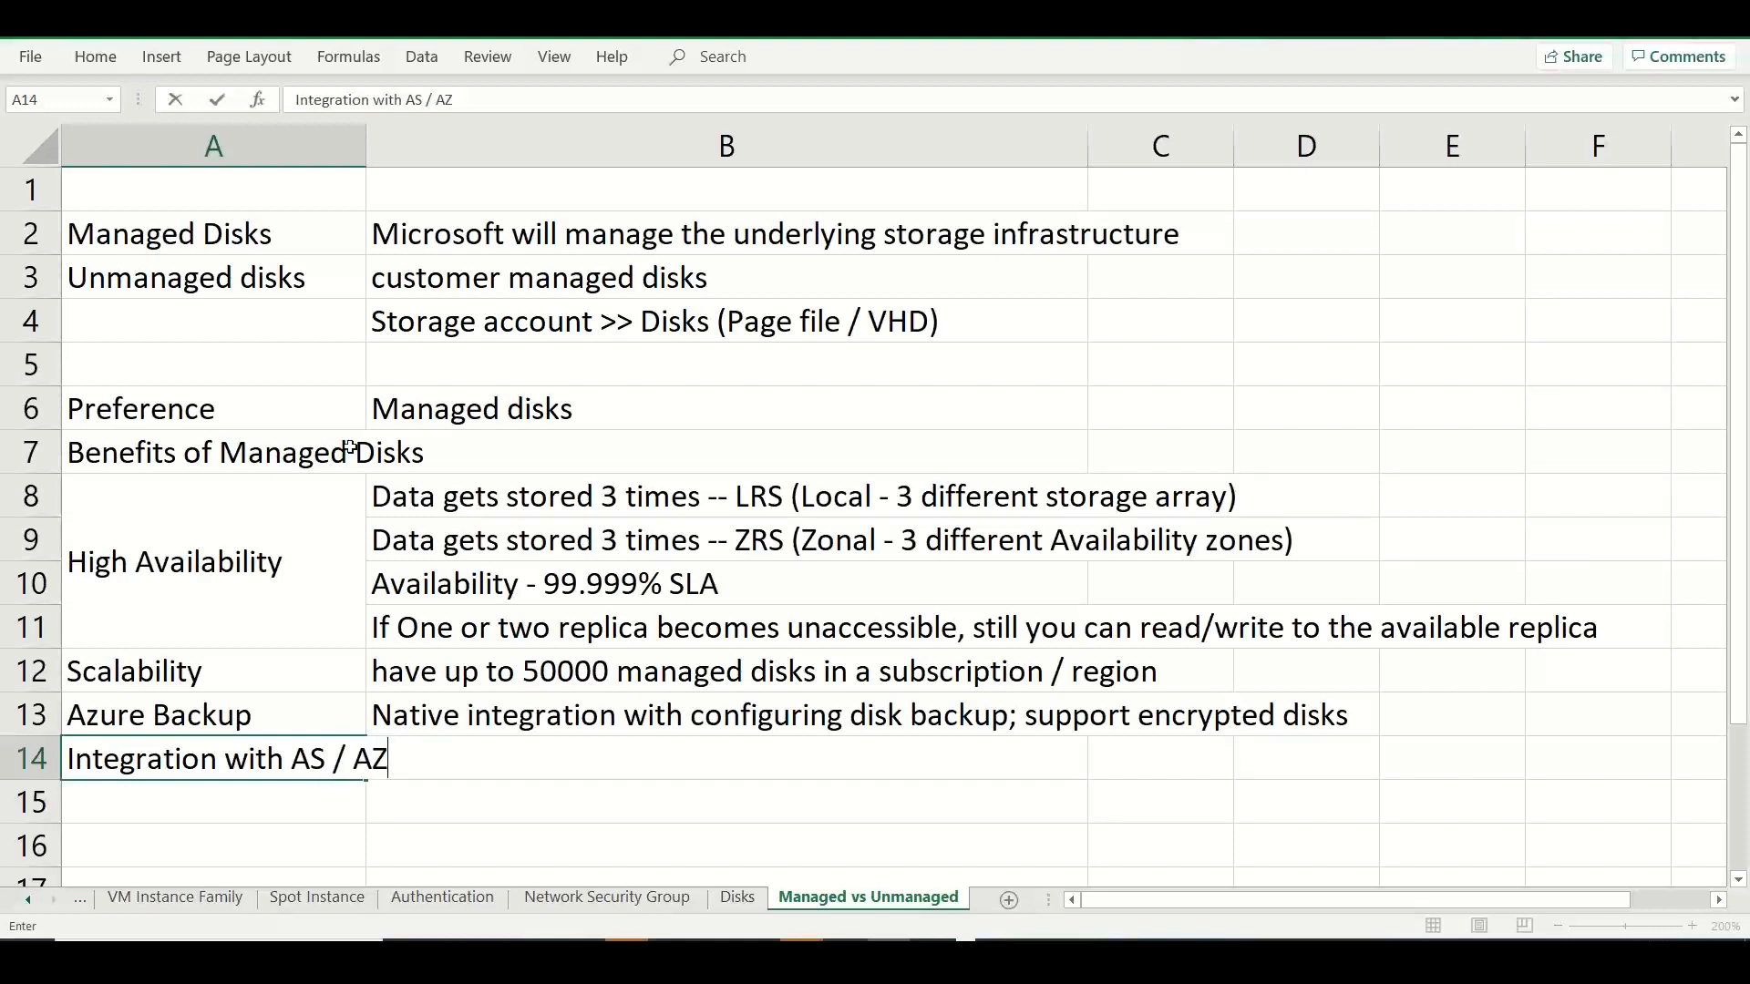
pyautogui.click(294, 369)
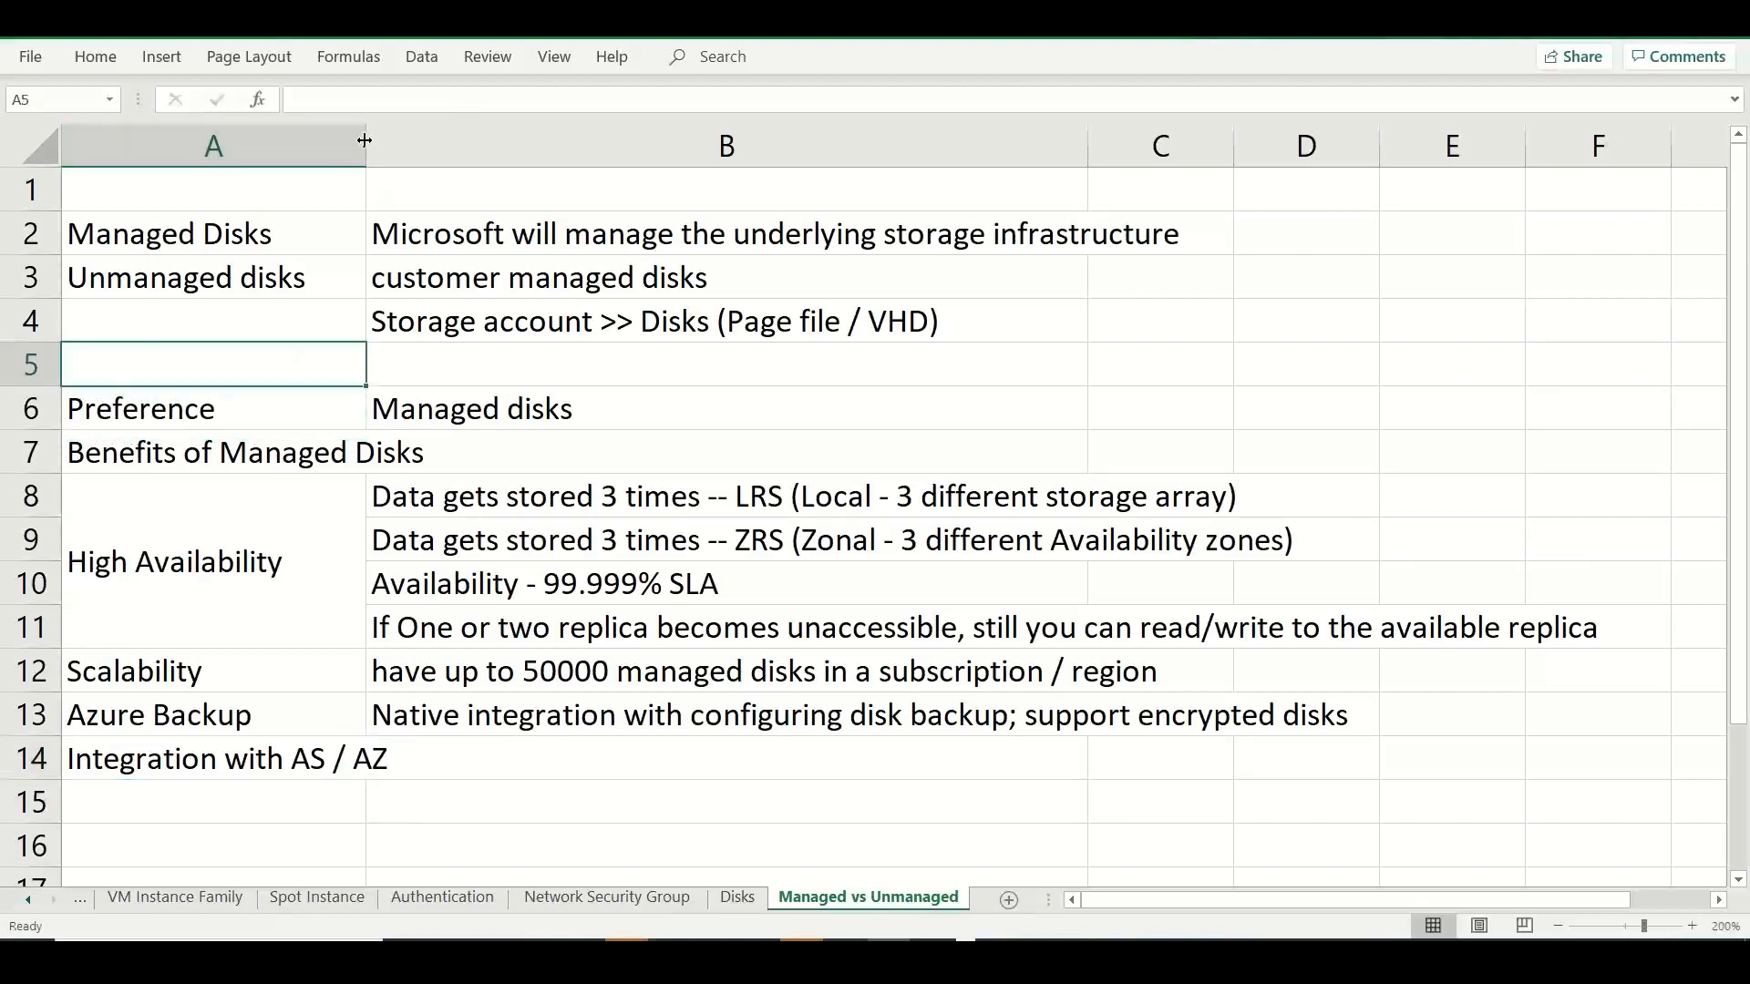
pyautogui.moveTo(365, 135); pyautogui.dragTo(411, 134)
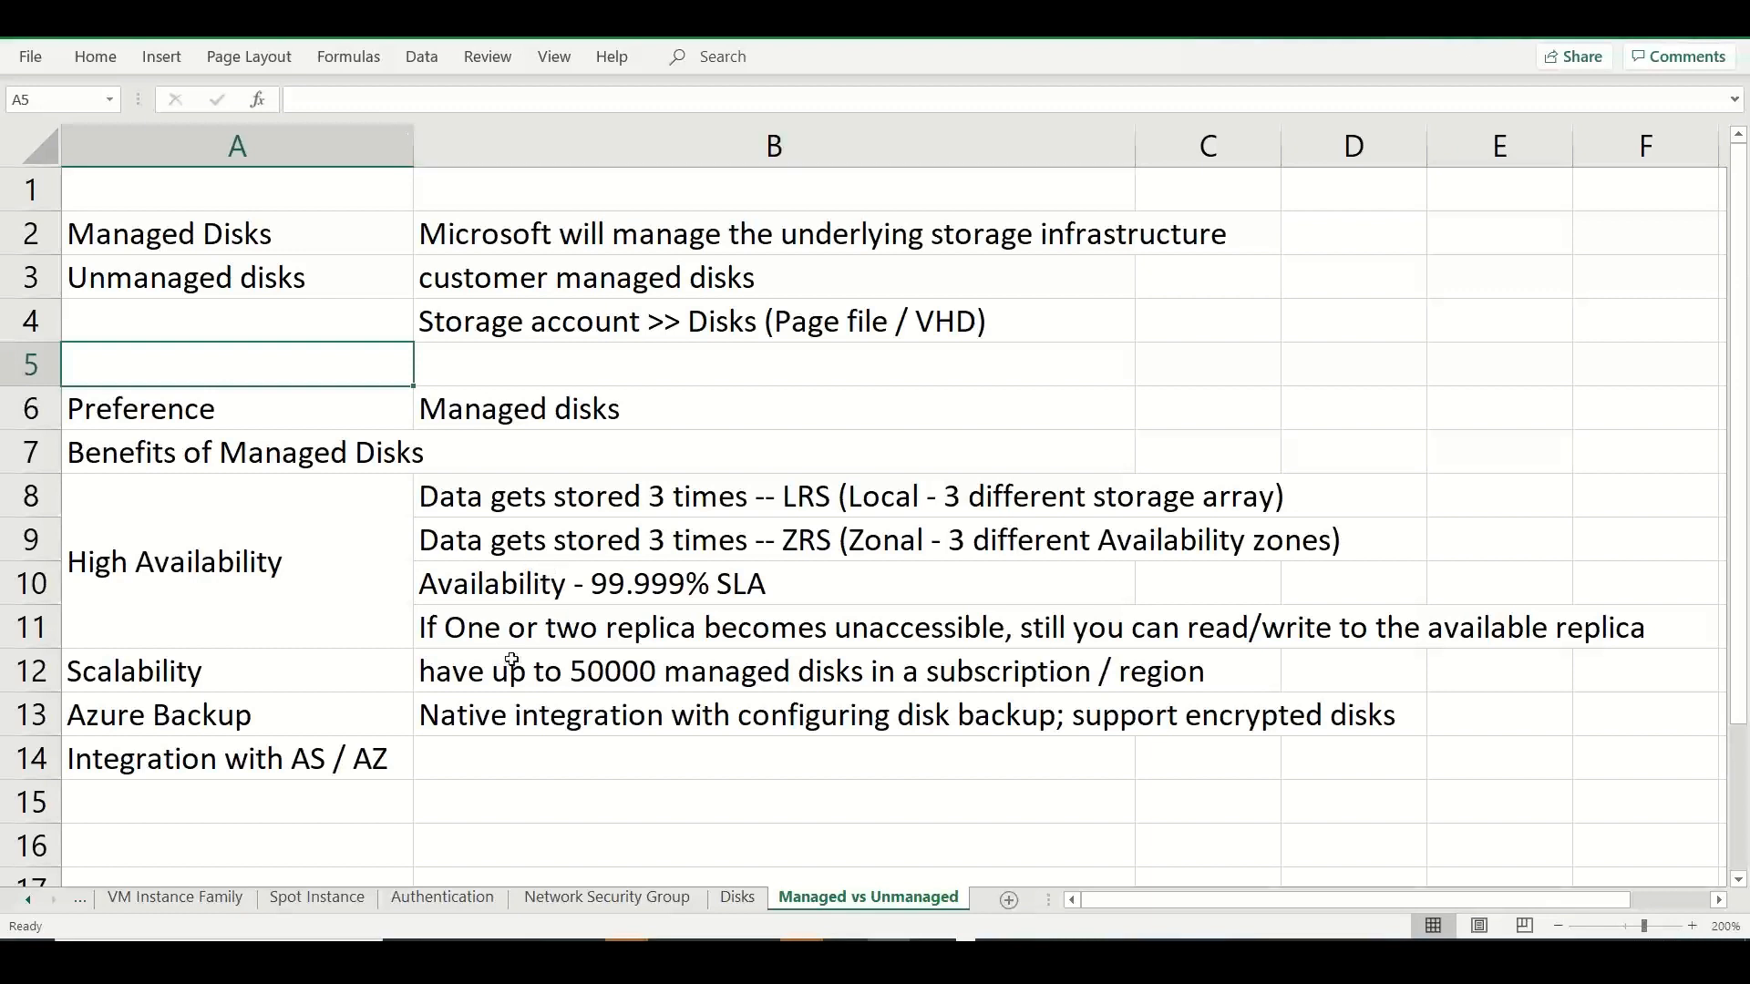
# Enter "Automatic disk replication based on the VM choice" in B14.
pyautogui.click(489, 740)
pyautogui.write('Au')
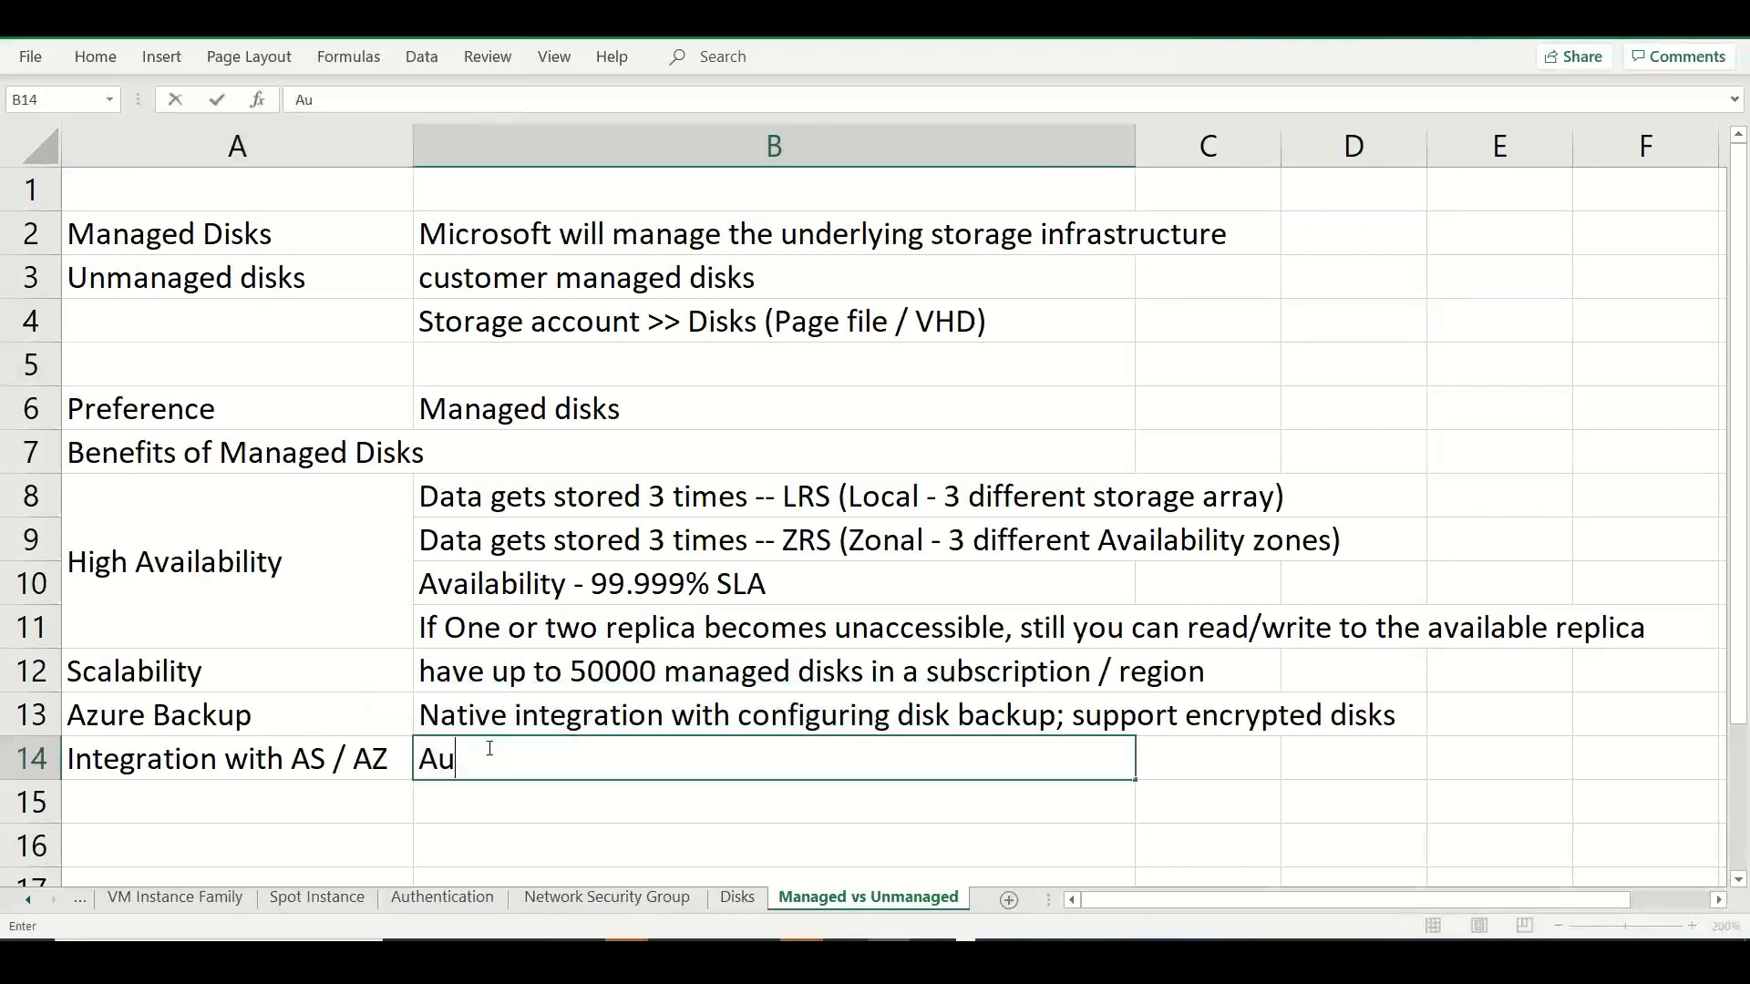
pyautogui.write('tomatically disk')
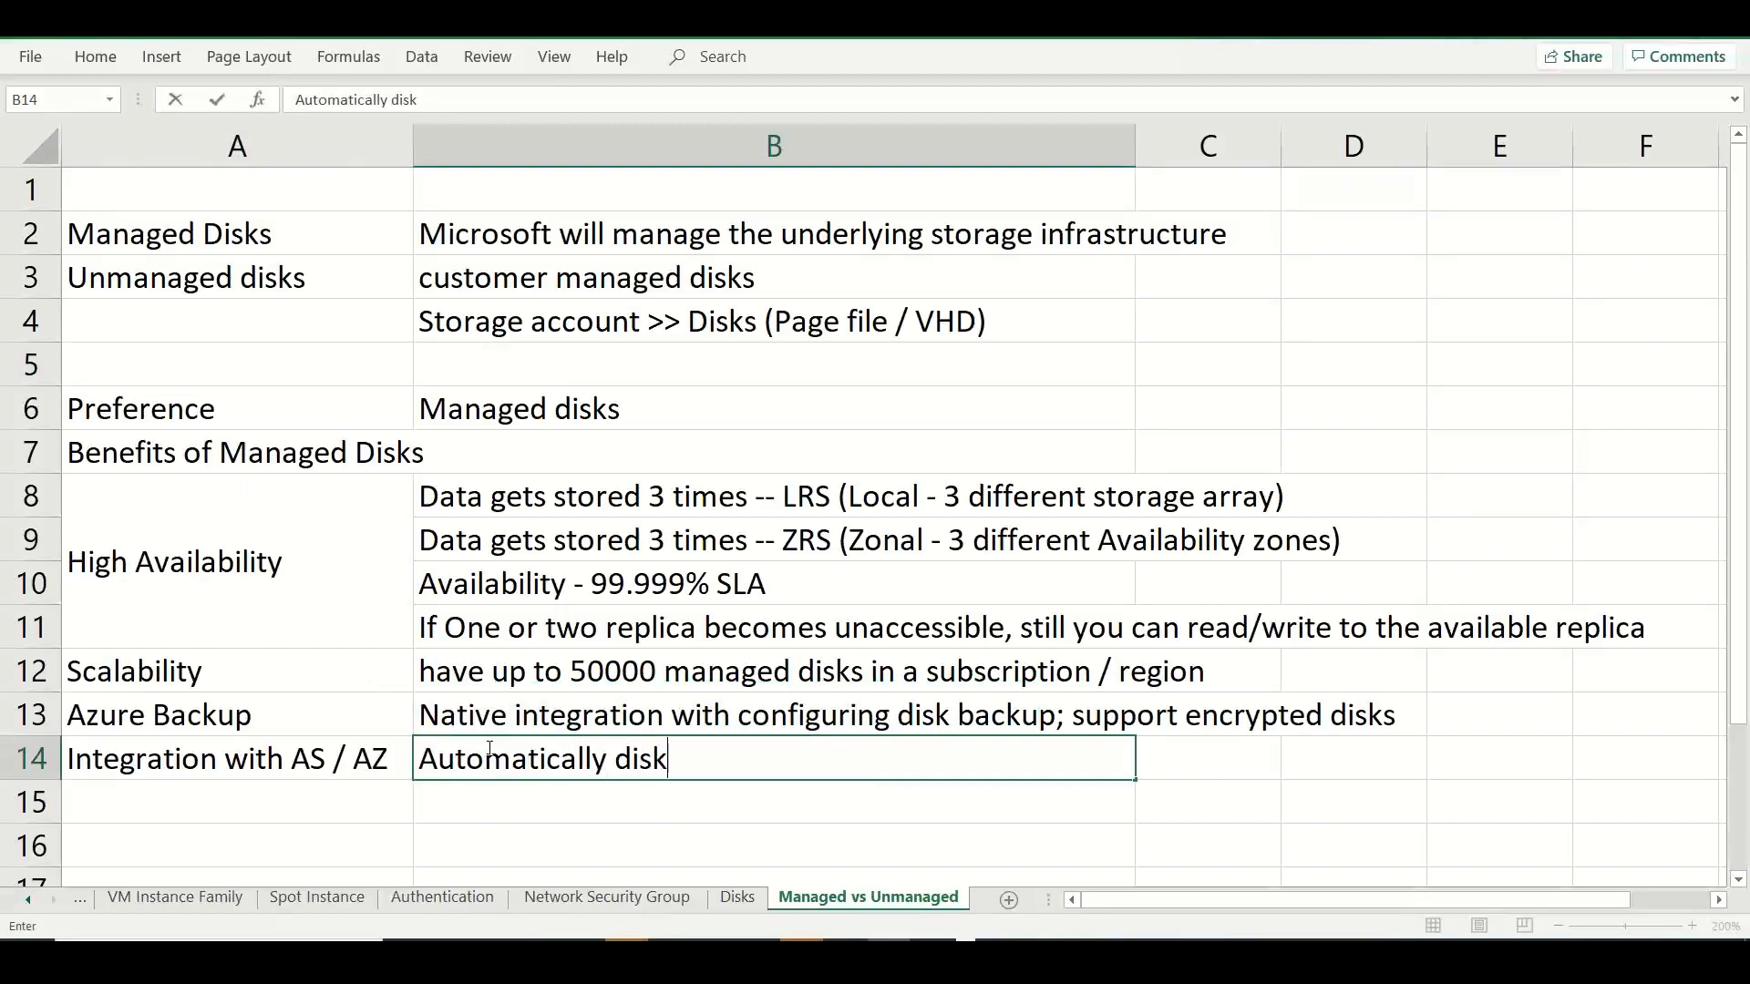
pyautogui.press('BackSpace')
pyautogui.press('BackSpace')
pyautogui.press('BackSpace')
pyautogui.press('BackSpace')
pyautogui.press('BackSpace')
pyautogui.press('BackSpace')
pyautogui.press('BackSpace')
pyautogui.press('BackSpace')
pyautogui.press('BackSpace')
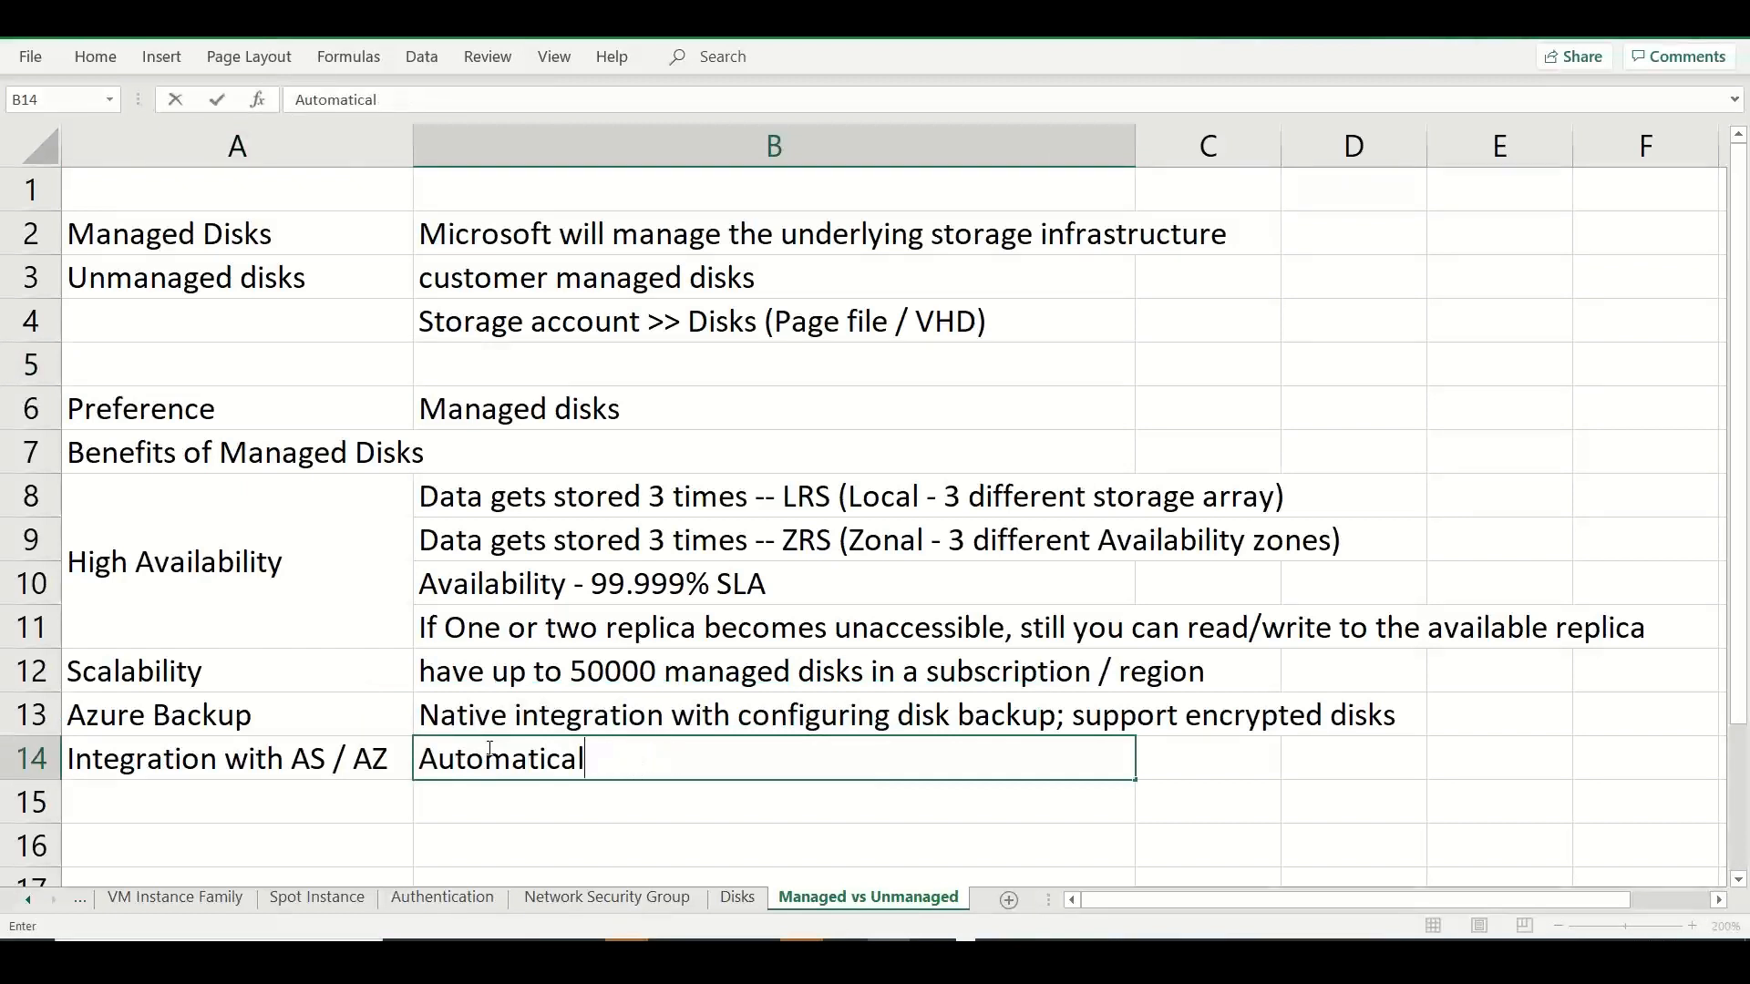
pyautogui.write('disk repli')
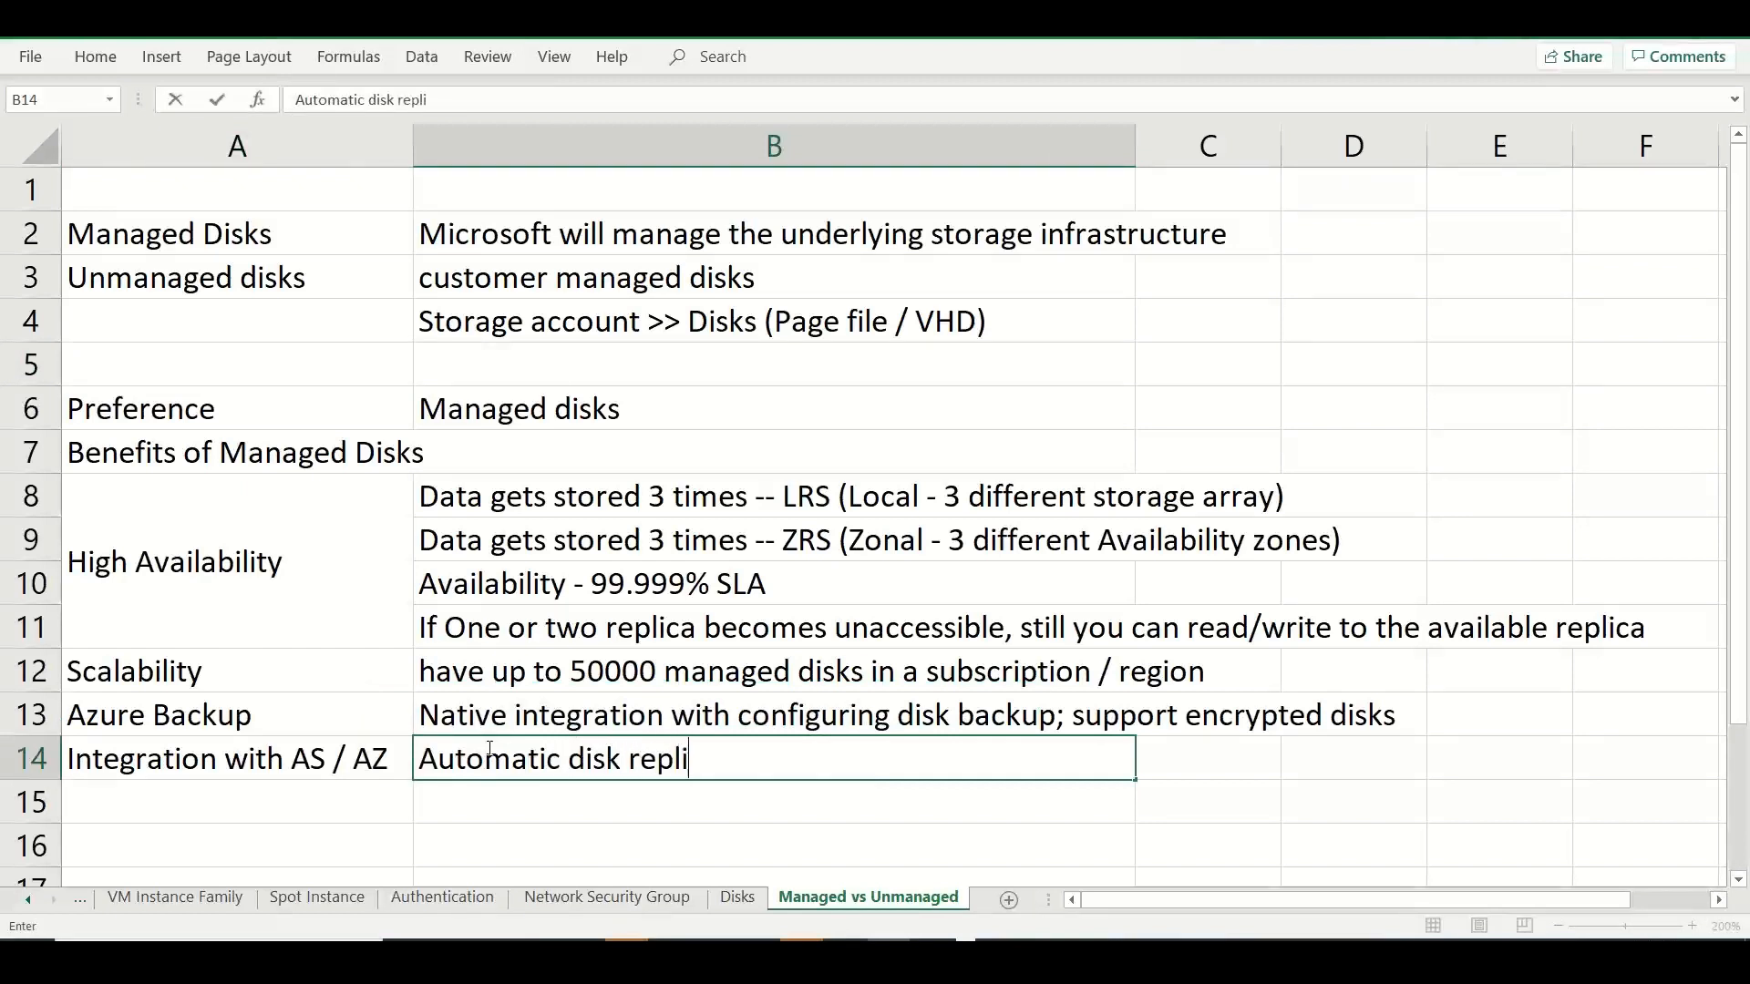
pyautogui.write('cation based on the')
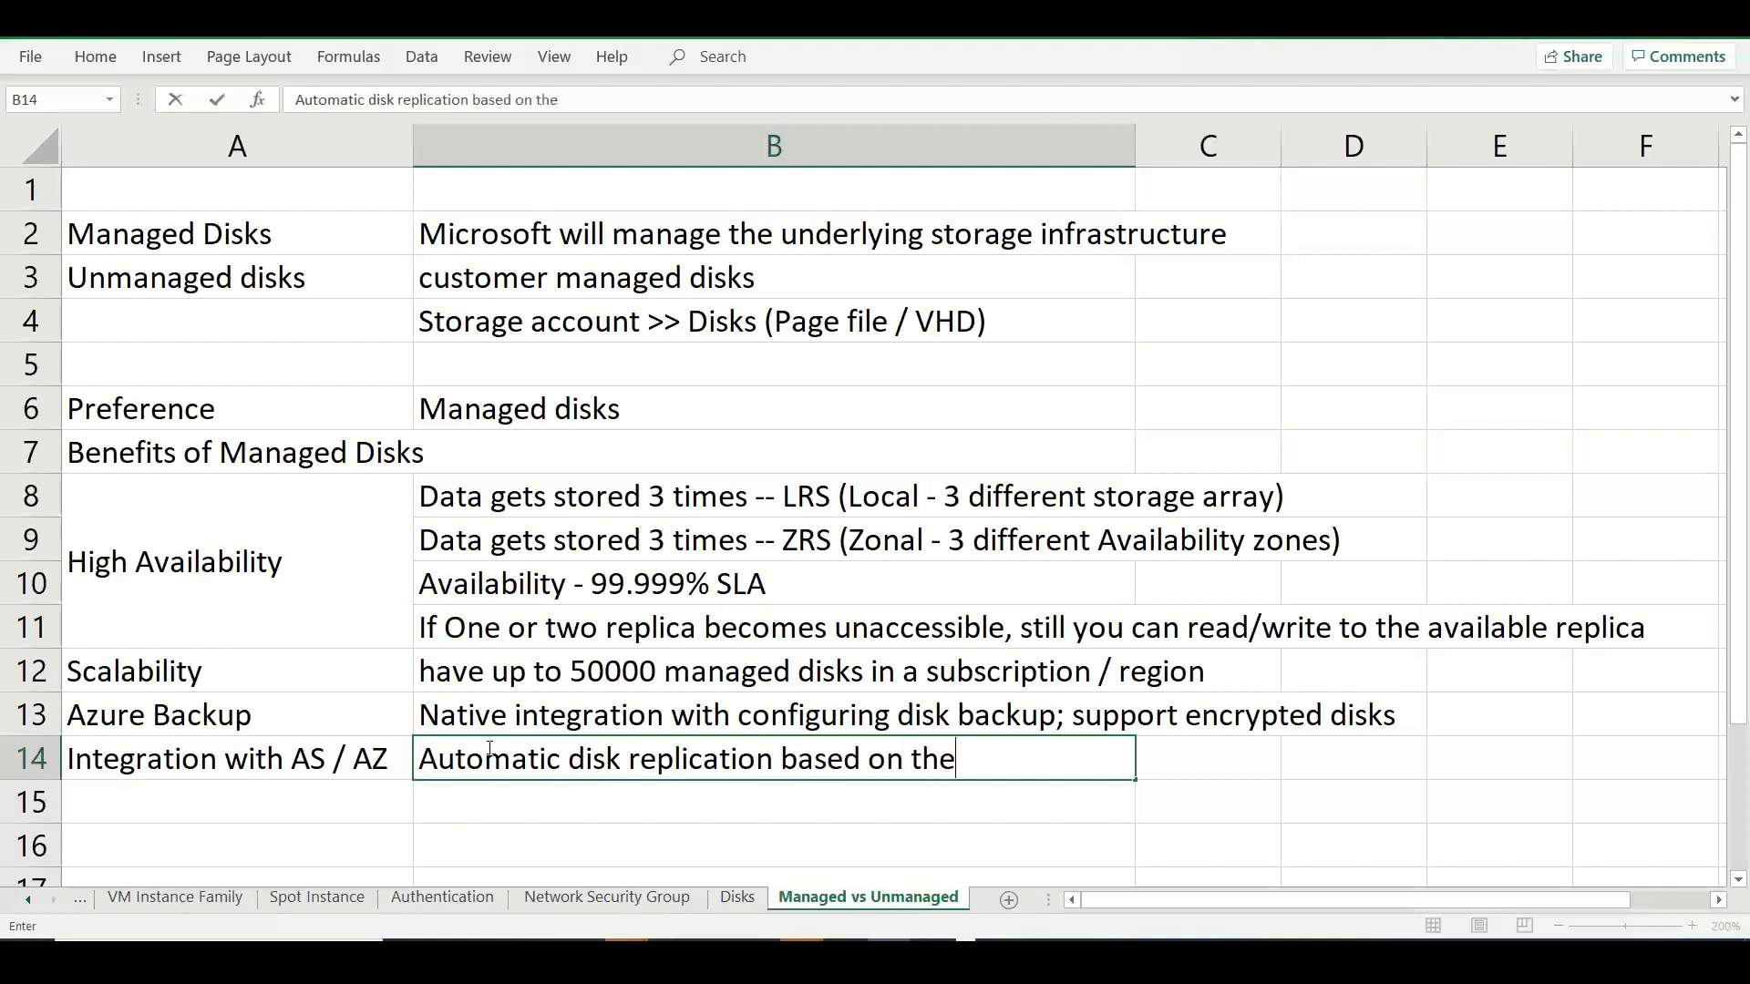
pyautogui.write(' VM choice')
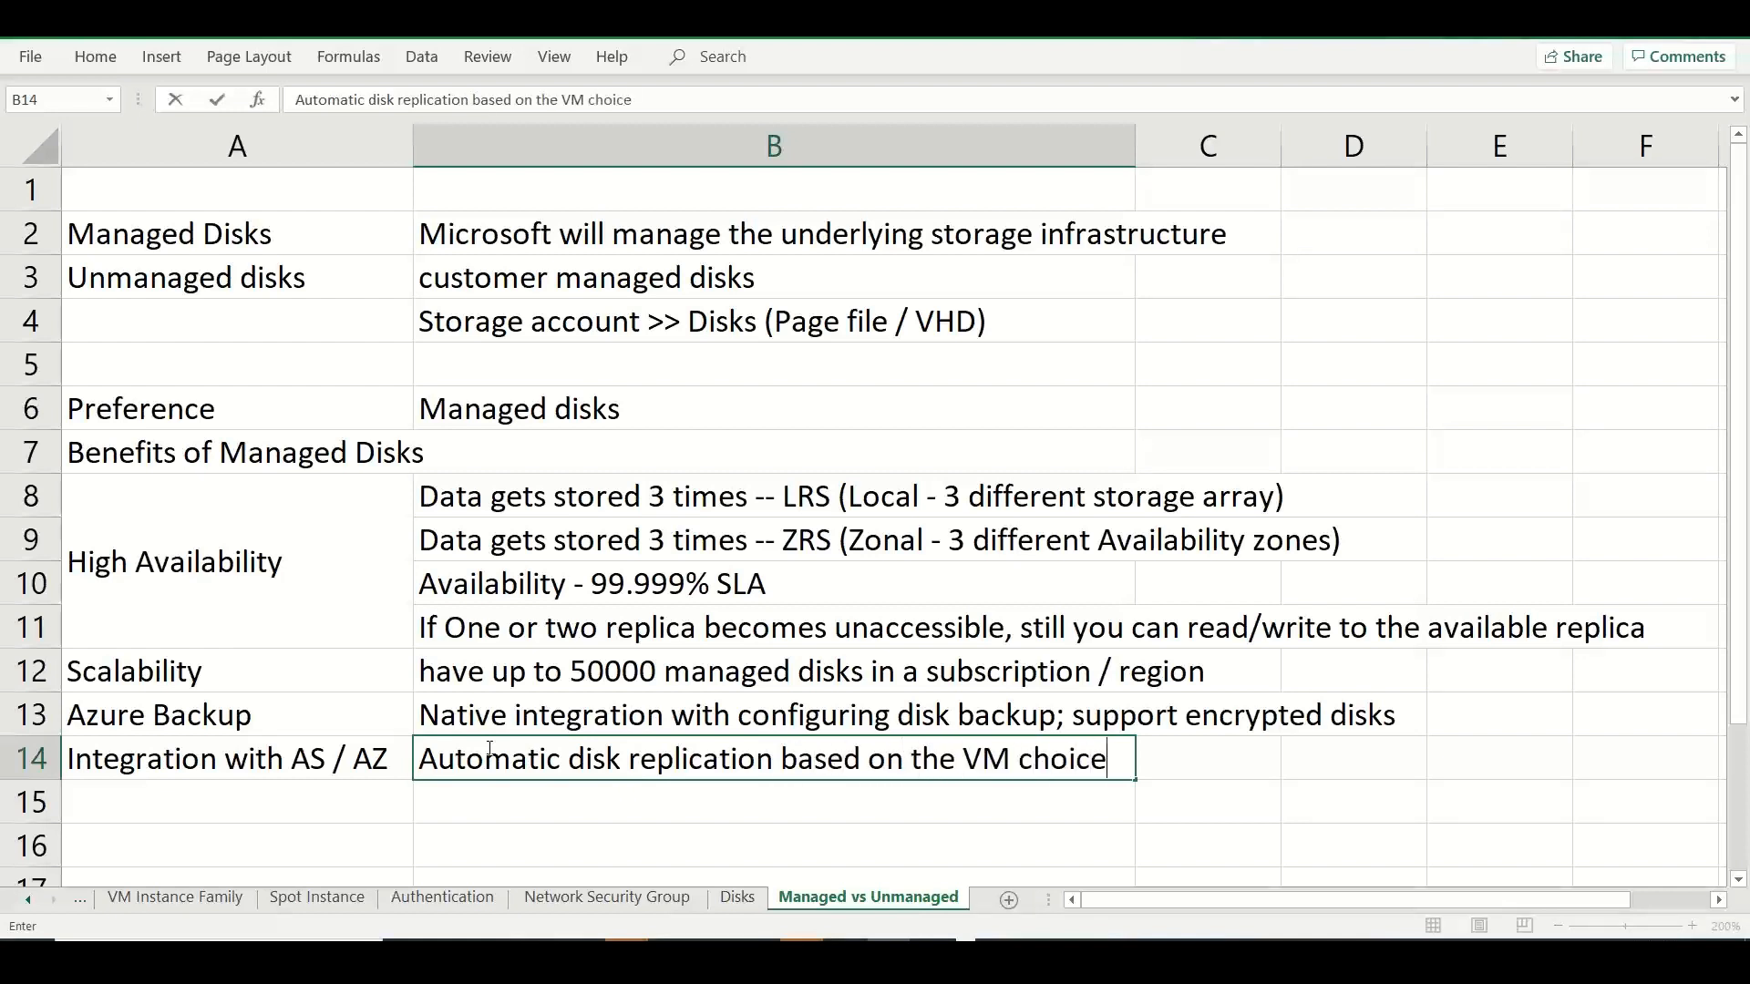
pyautogui.click(327, 816)
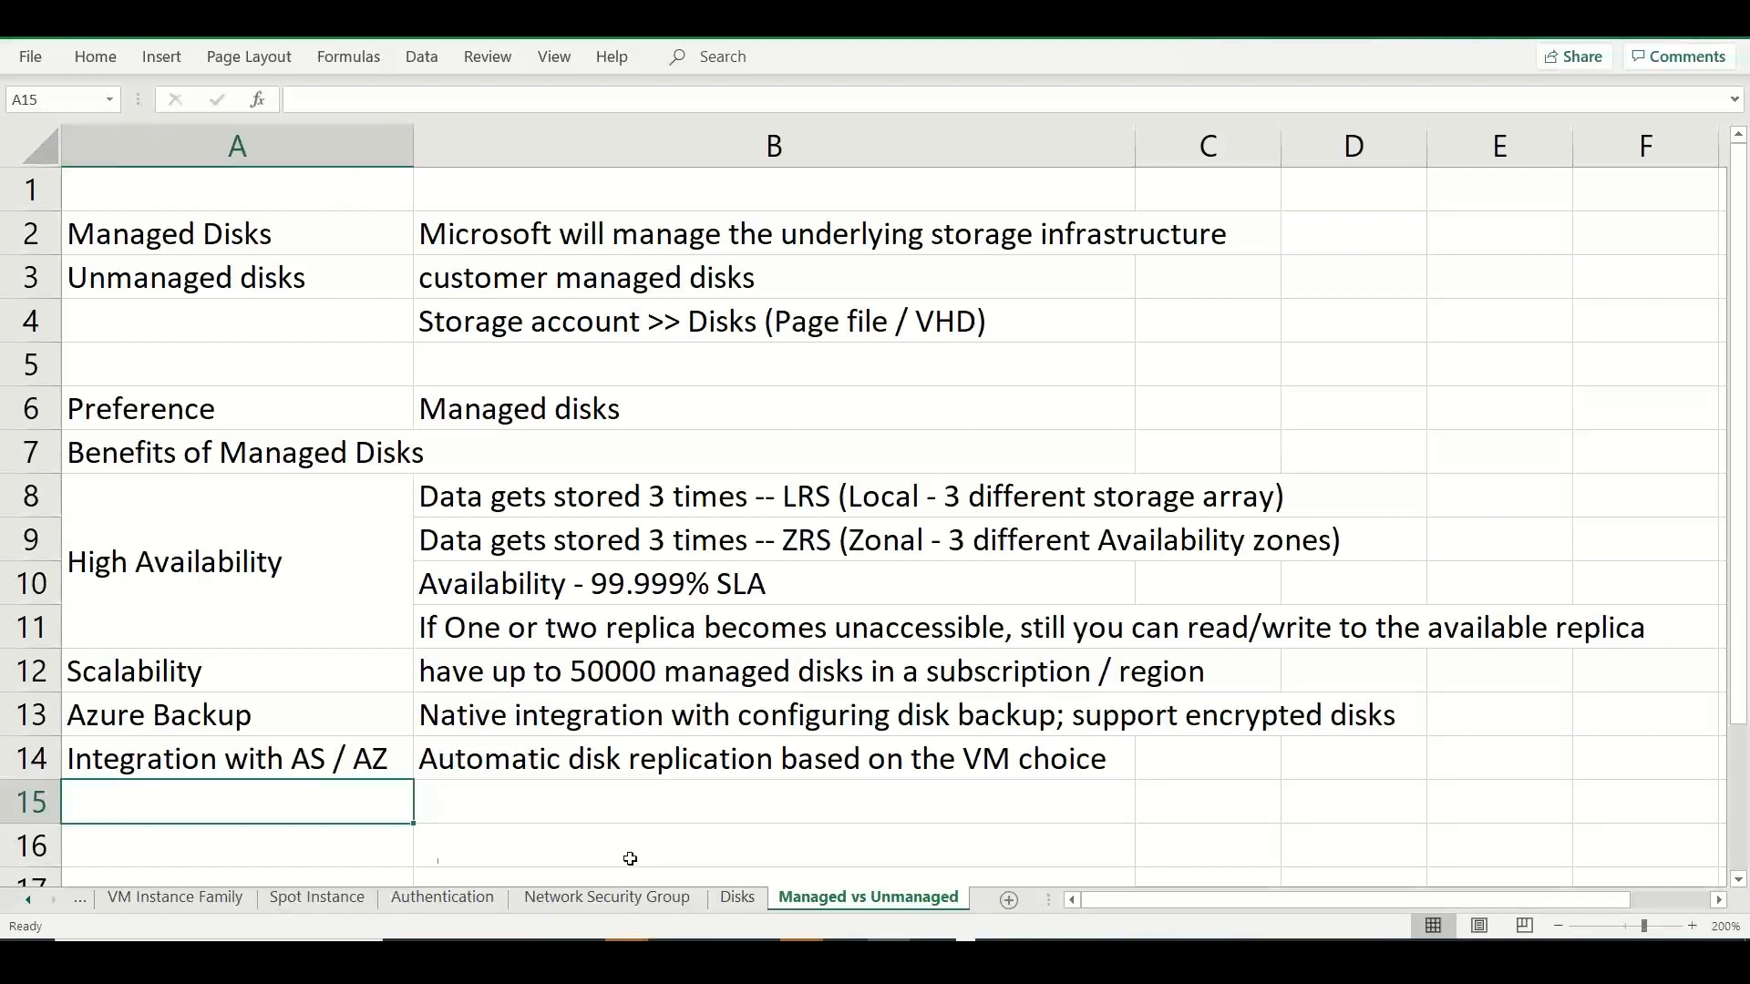
# On the Disks sheet, enter "# of disks that we could create depends on the VM instance type that we choose" in A25.
pyautogui.click(726, 900)
pyautogui.click(330, 815)
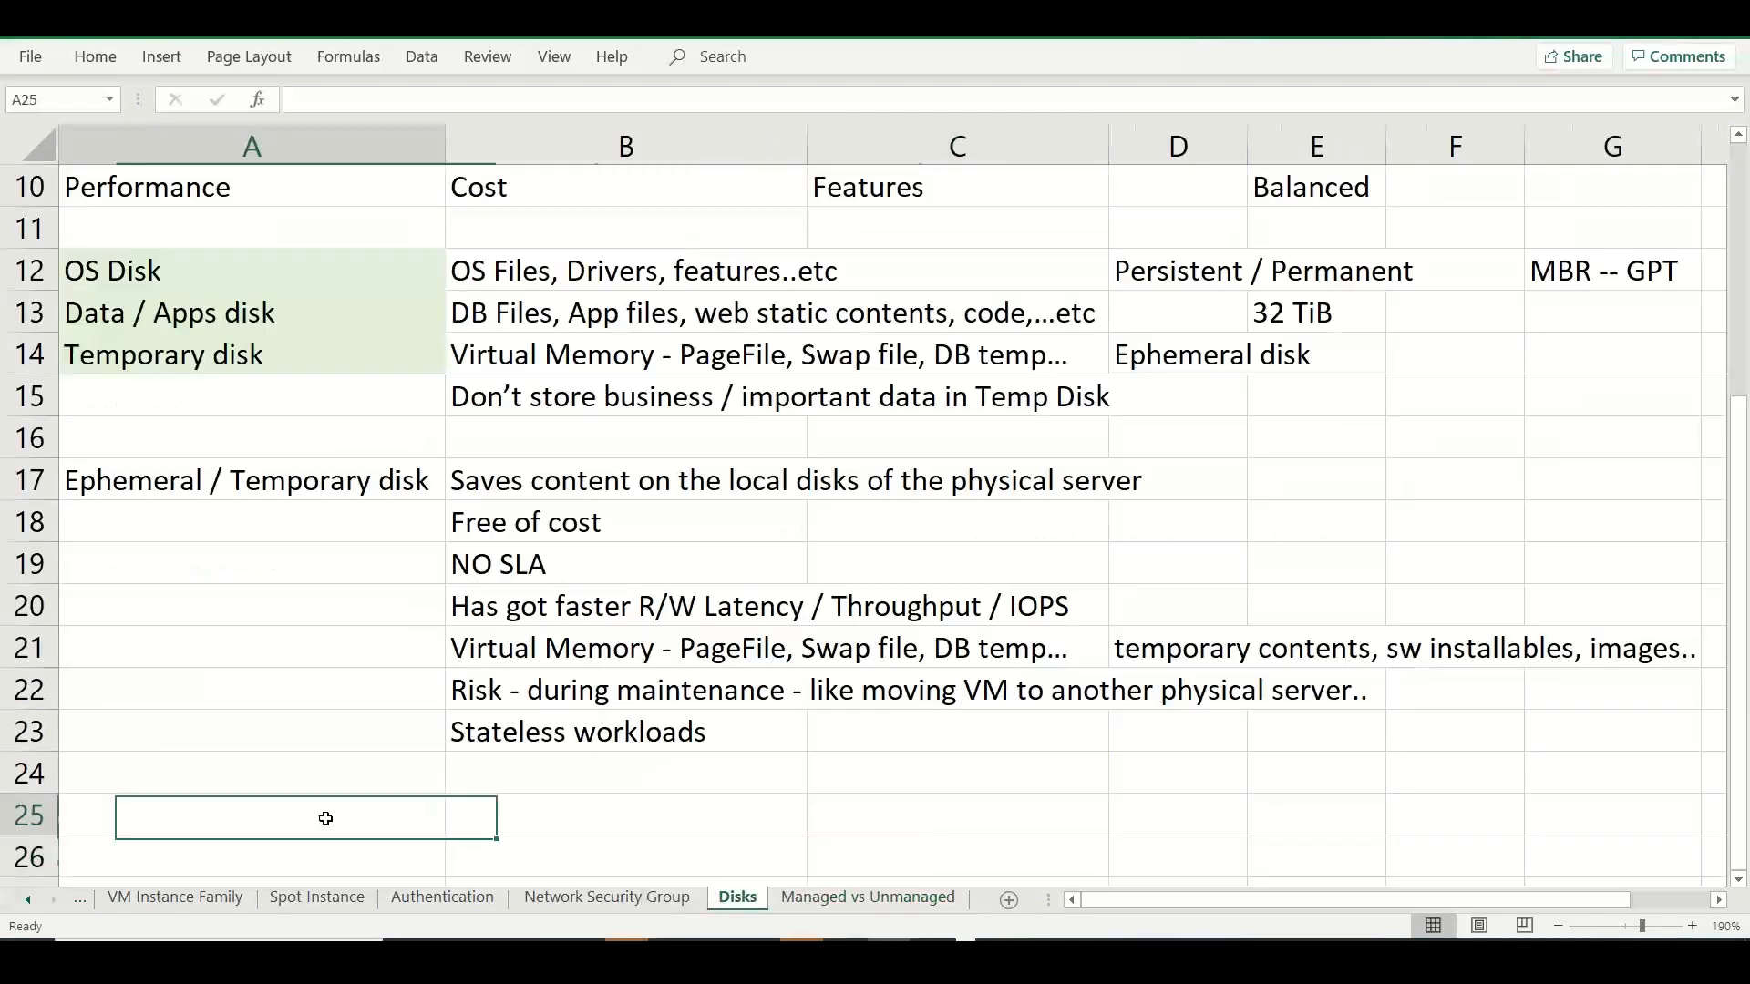
pyautogui.write('# of ')
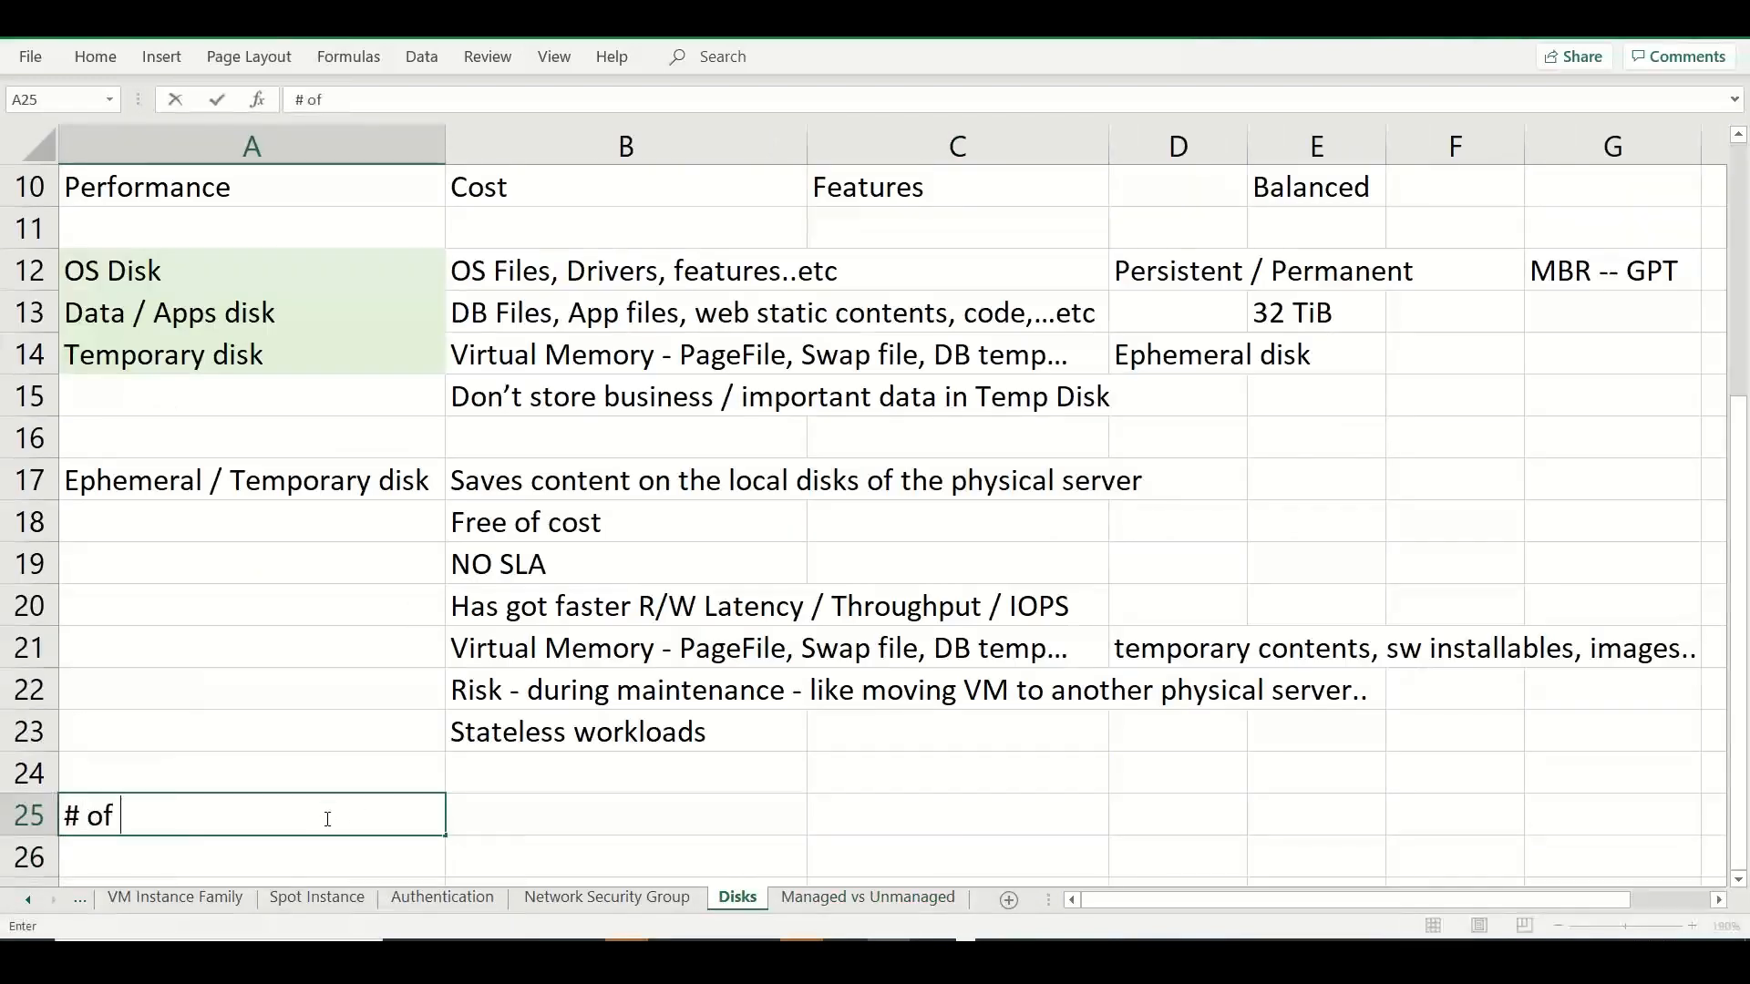
pyautogui.write('disks that we coud')
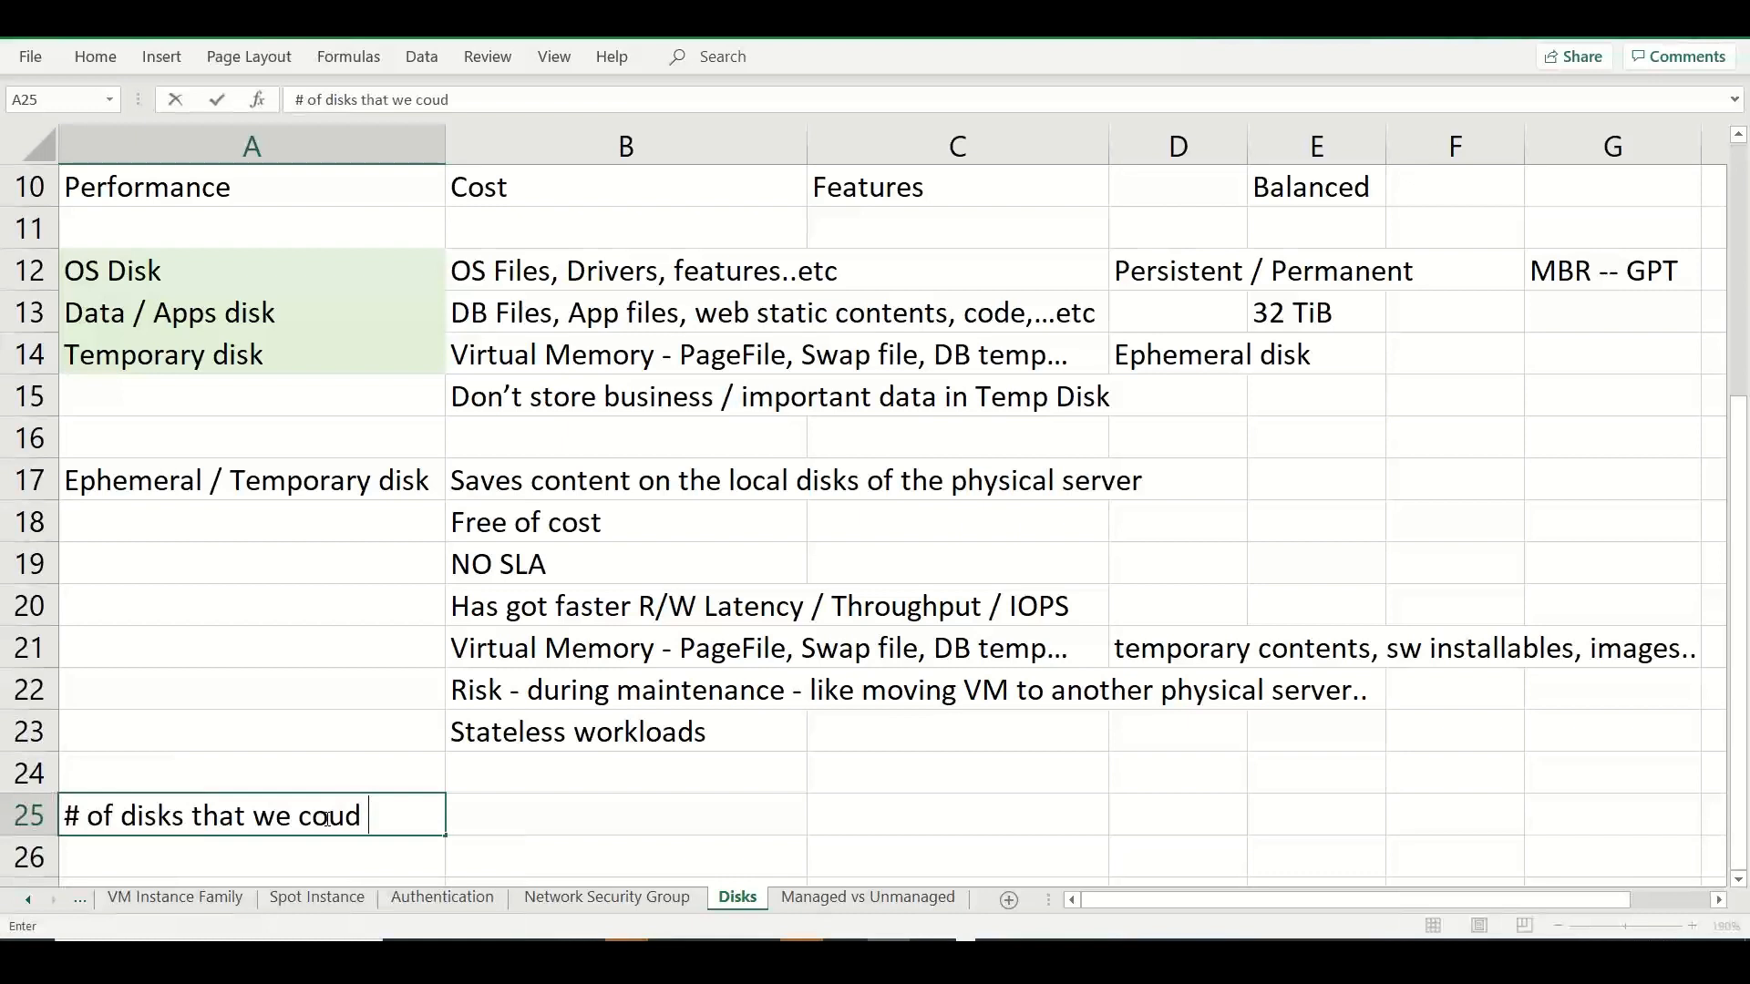
pyautogui.press('BackSpace')
pyautogui.write('ld create depends ')
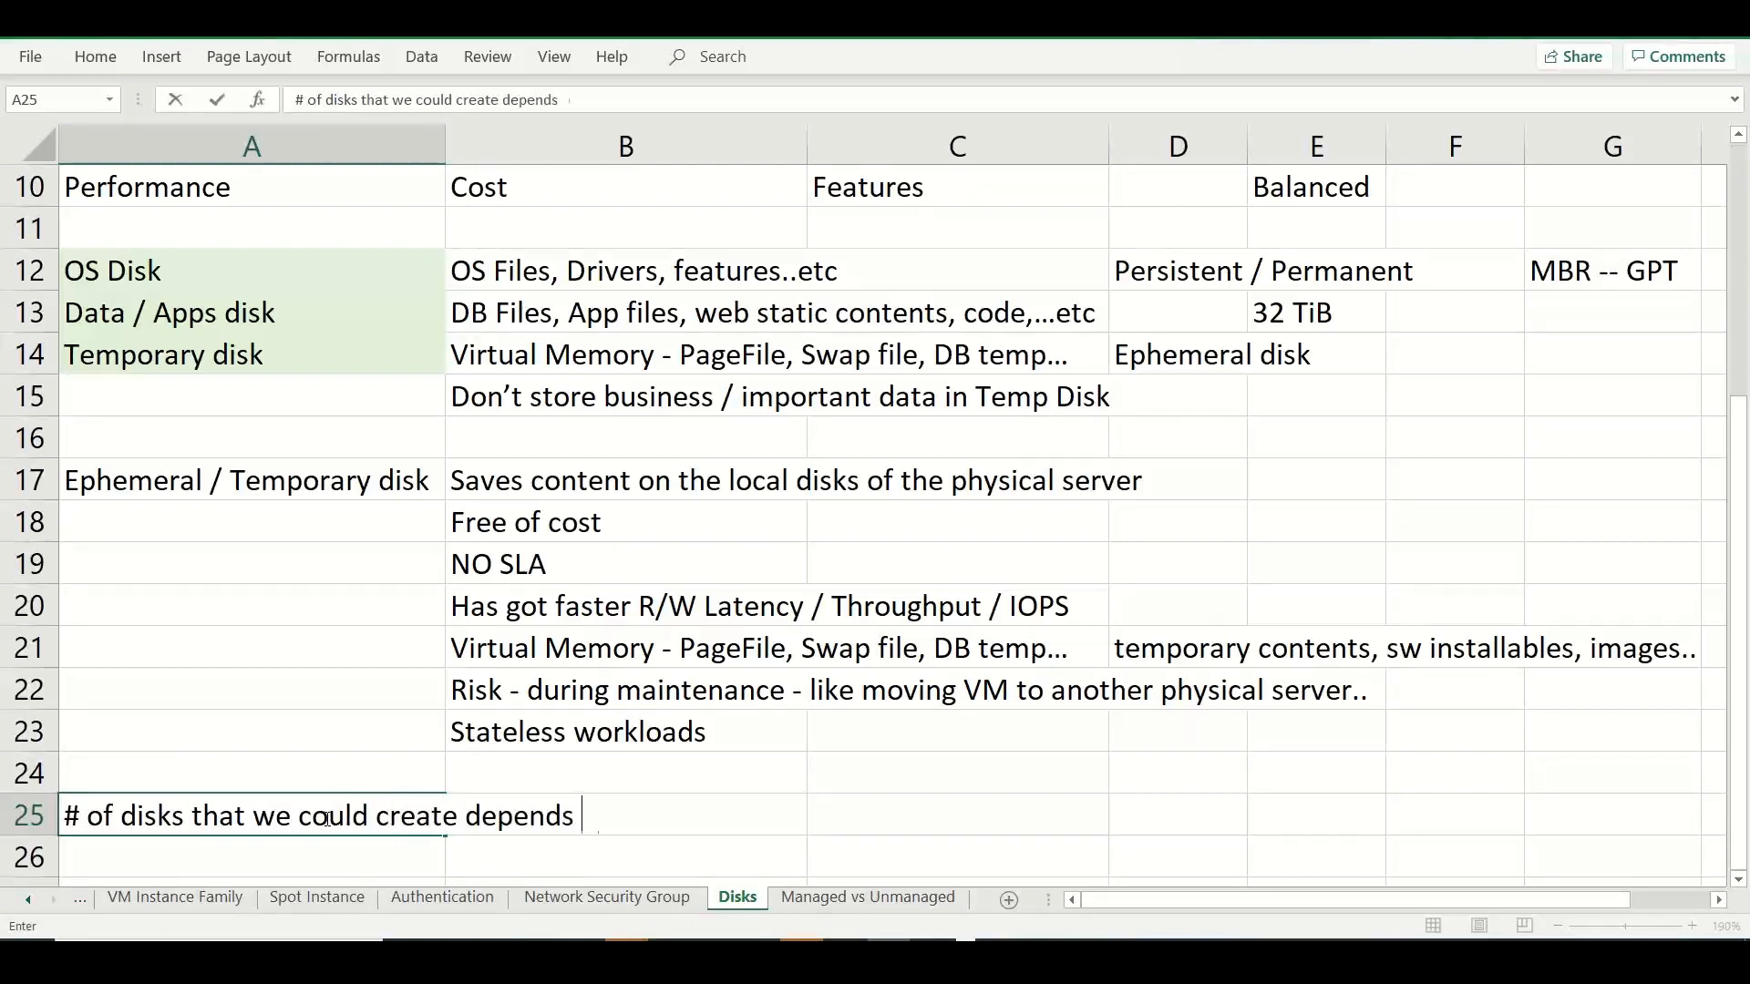
pyautogui.write('on the VM instance type ')
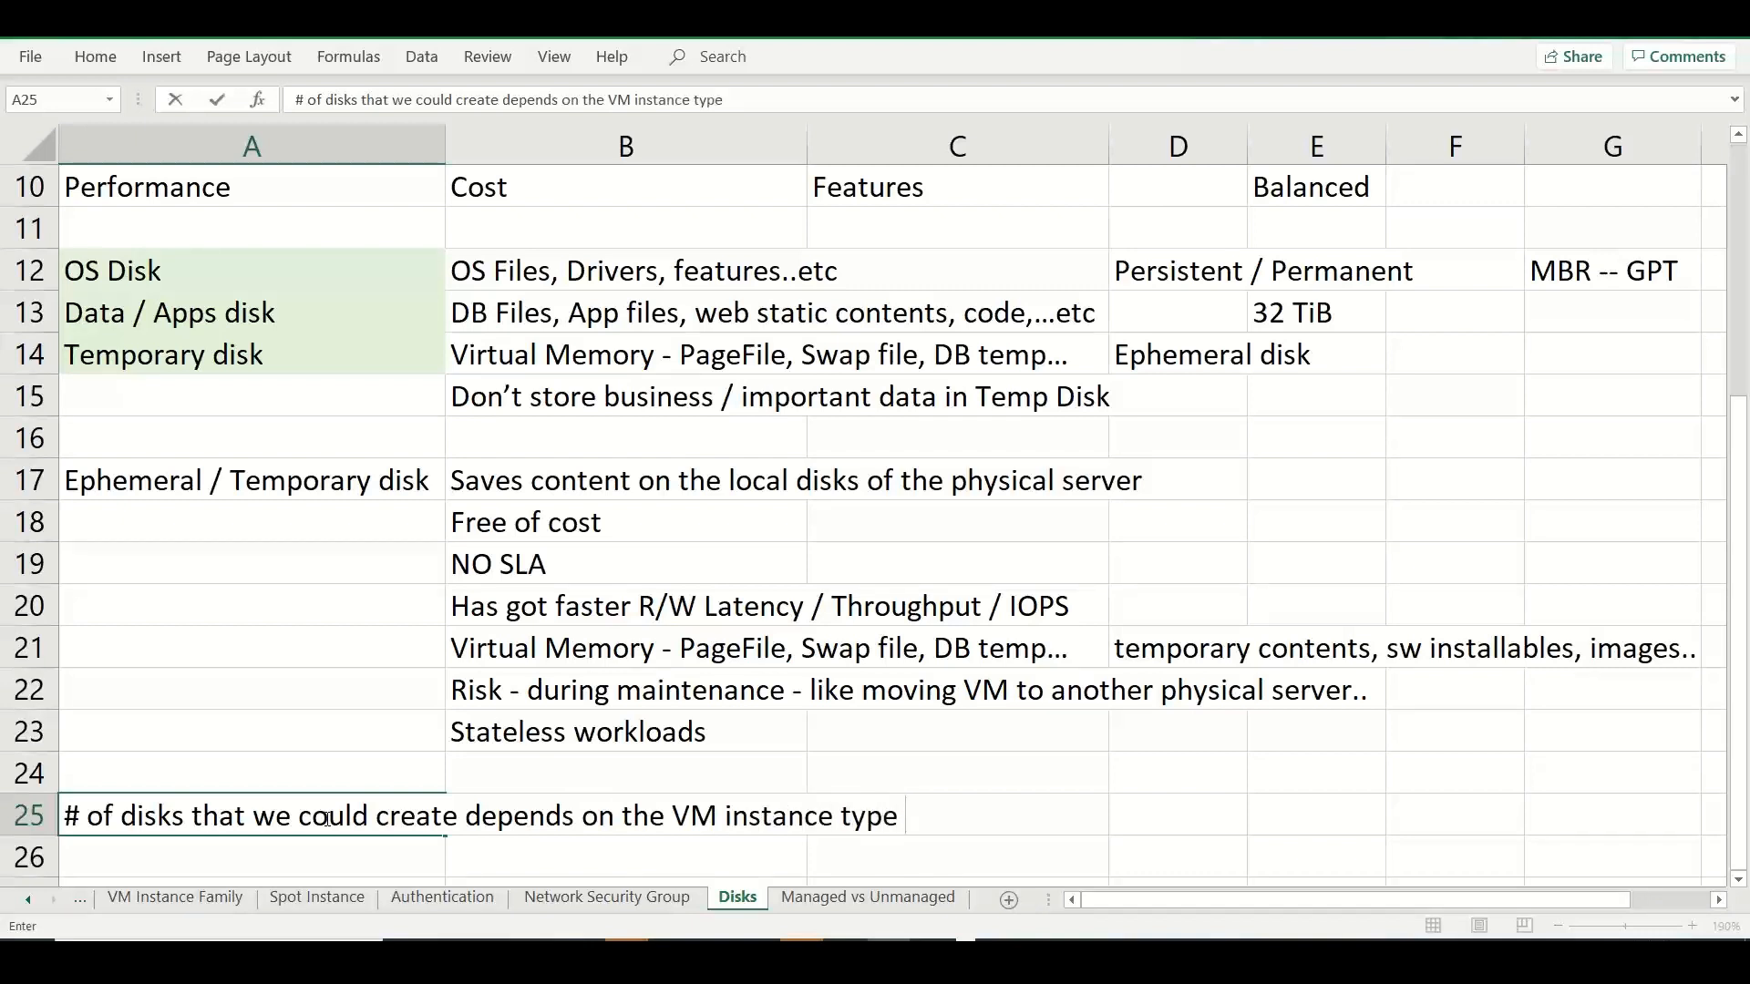
pyautogui.write('that we choose')
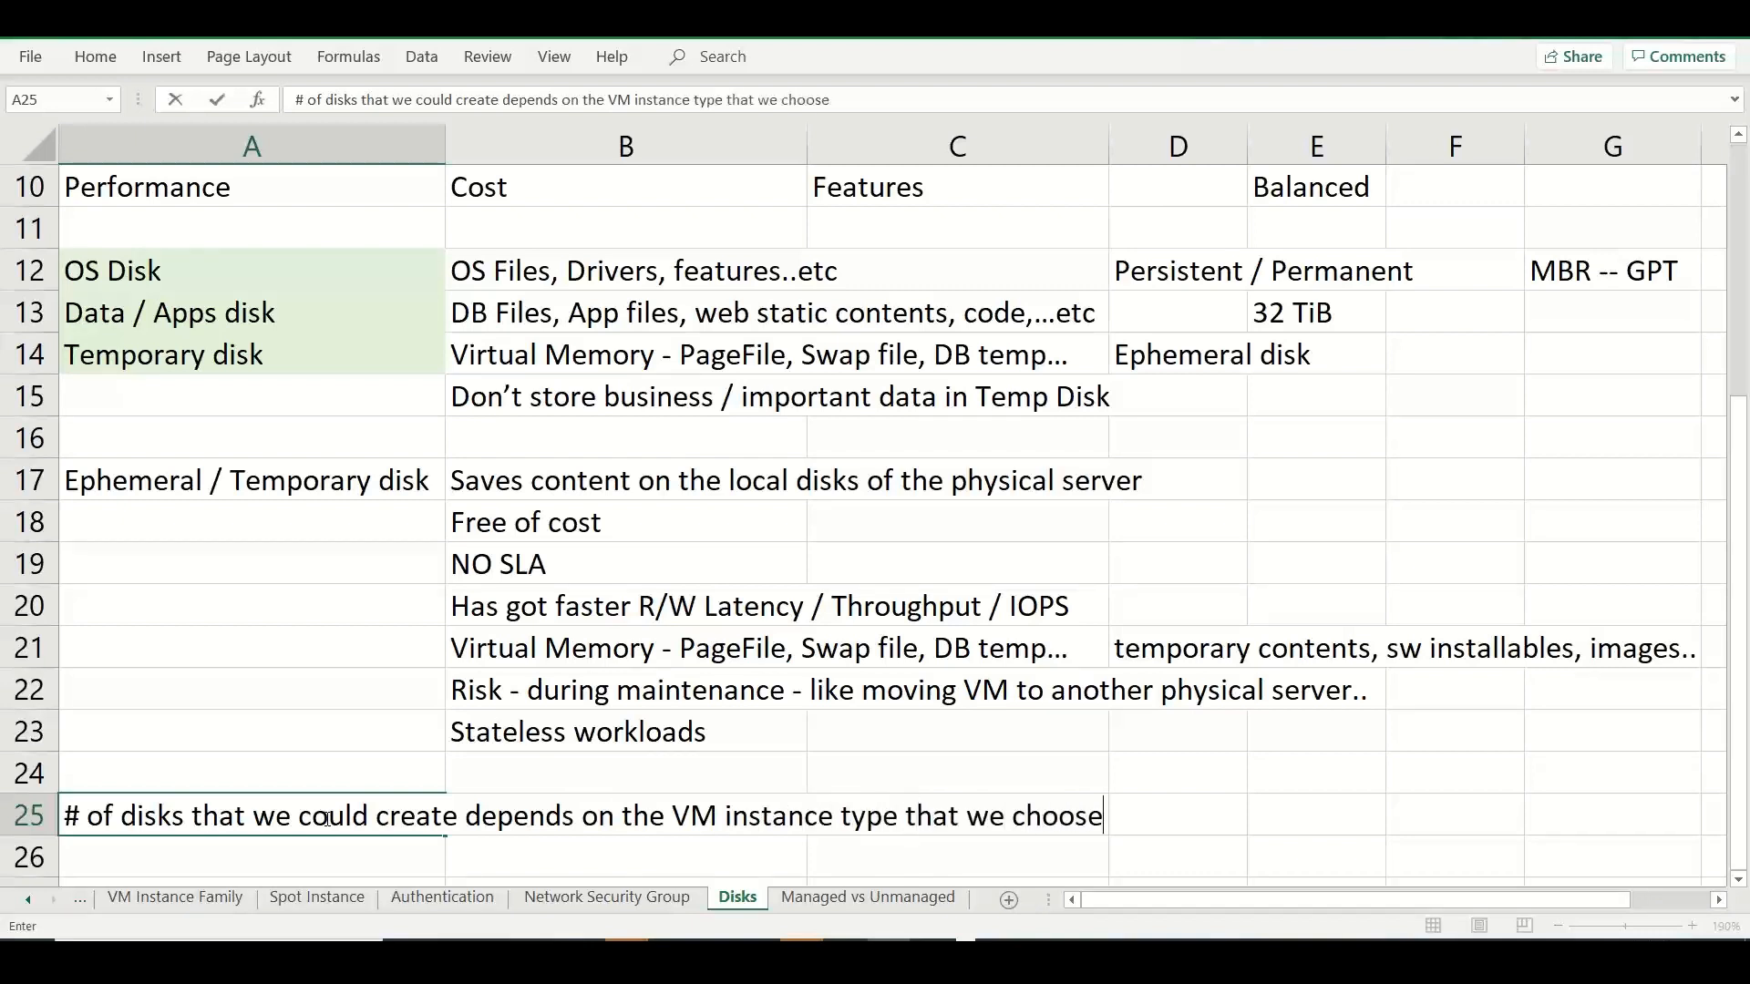
# Switch to Chrome, search in a new tab for "azure virtual machine standard_d2s_v3", and open the Microsoft Learn Dv3 and Dsv3-series article.
pyautogui.hotkey('alt', 'Tab')
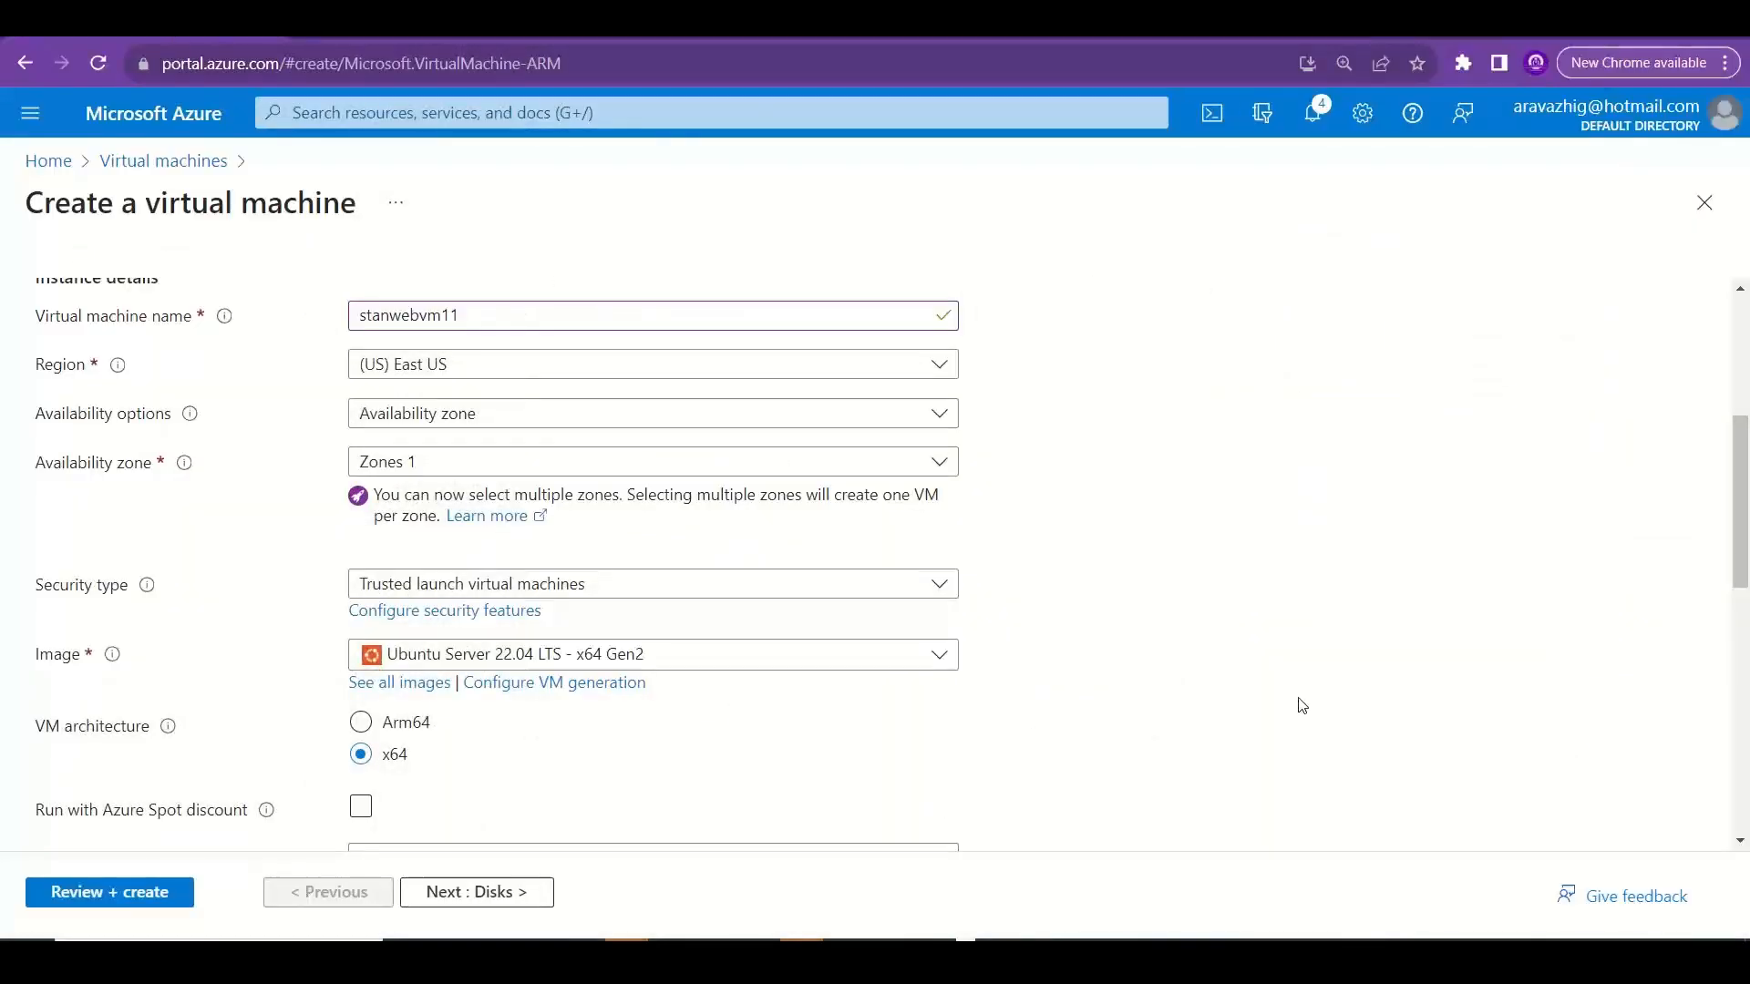
pyautogui.scroll(-3, 1745, 428)
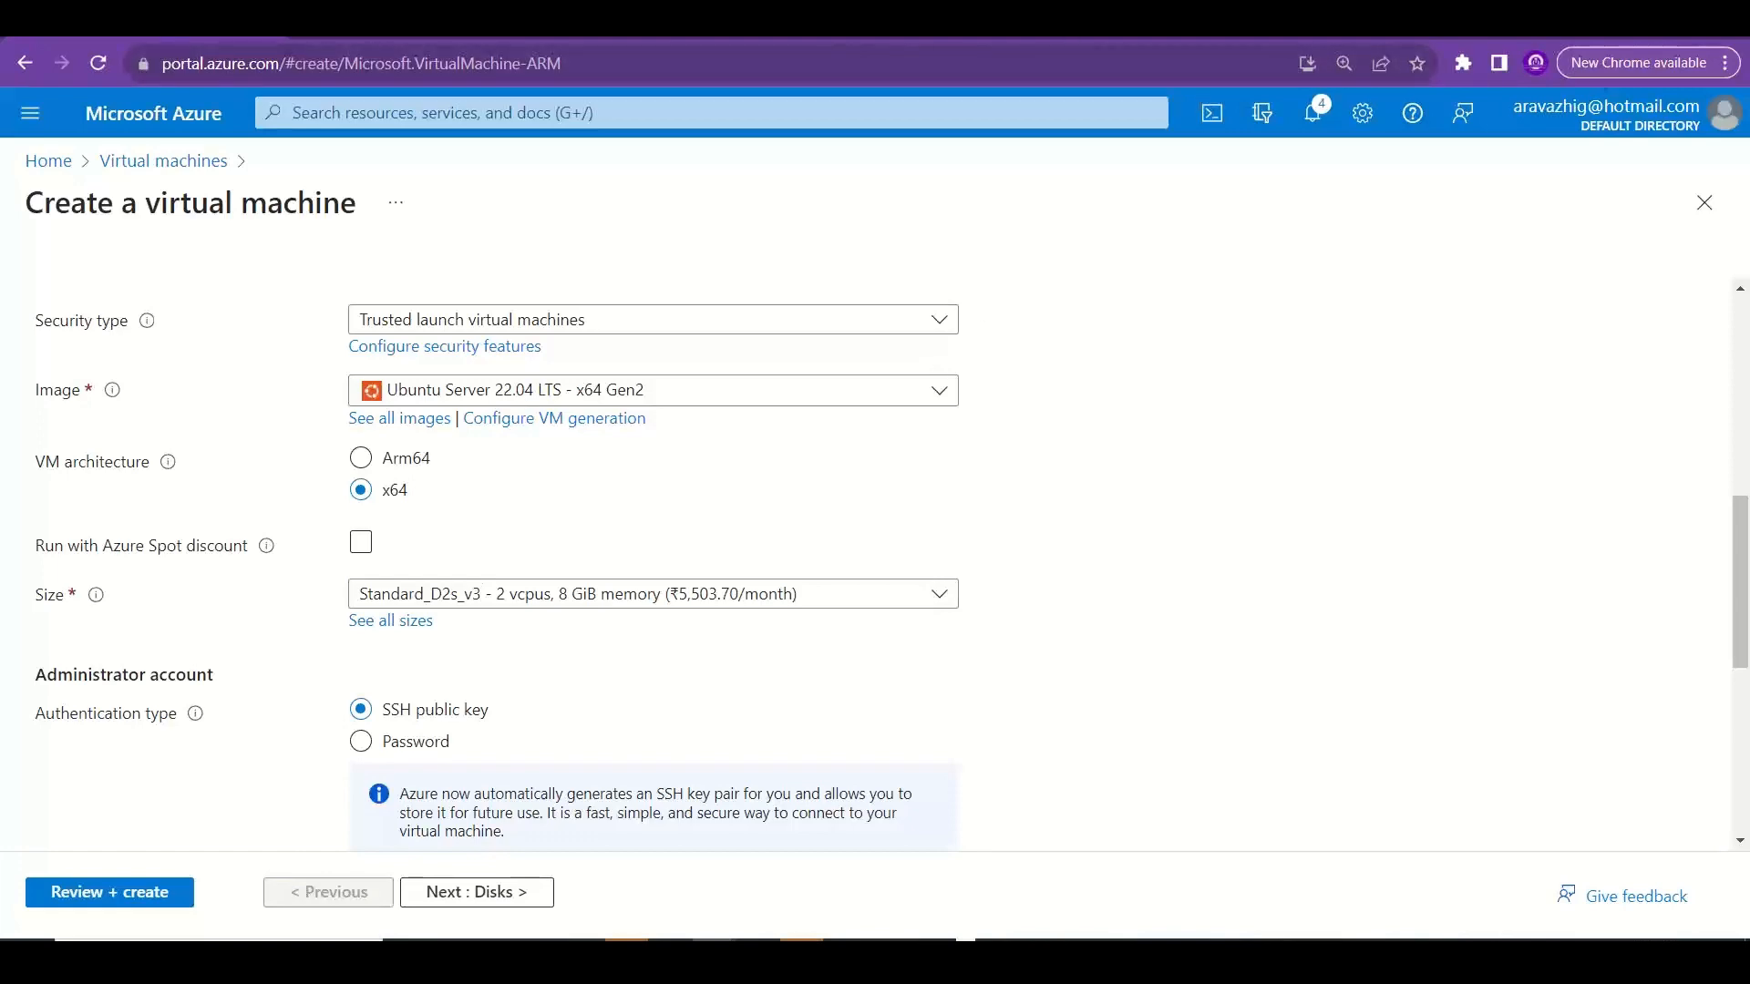
pyautogui.hotkey('ctrl', 't')
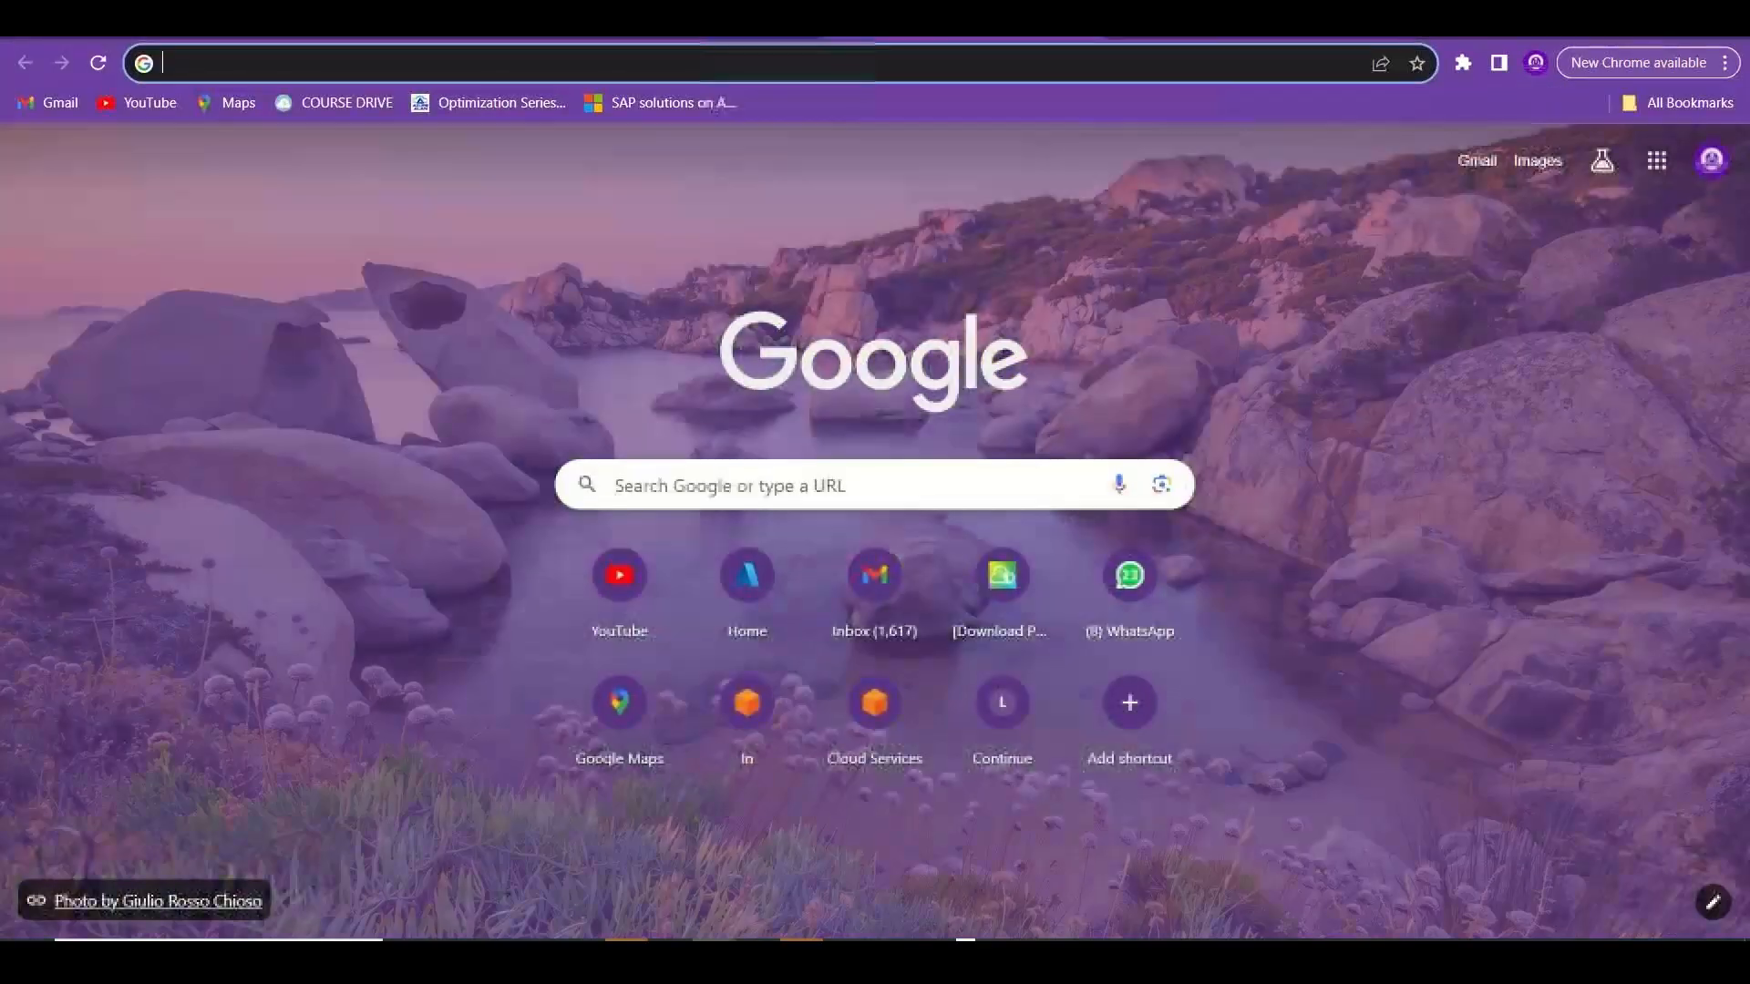
pyautogui.write('Azure Virutal')
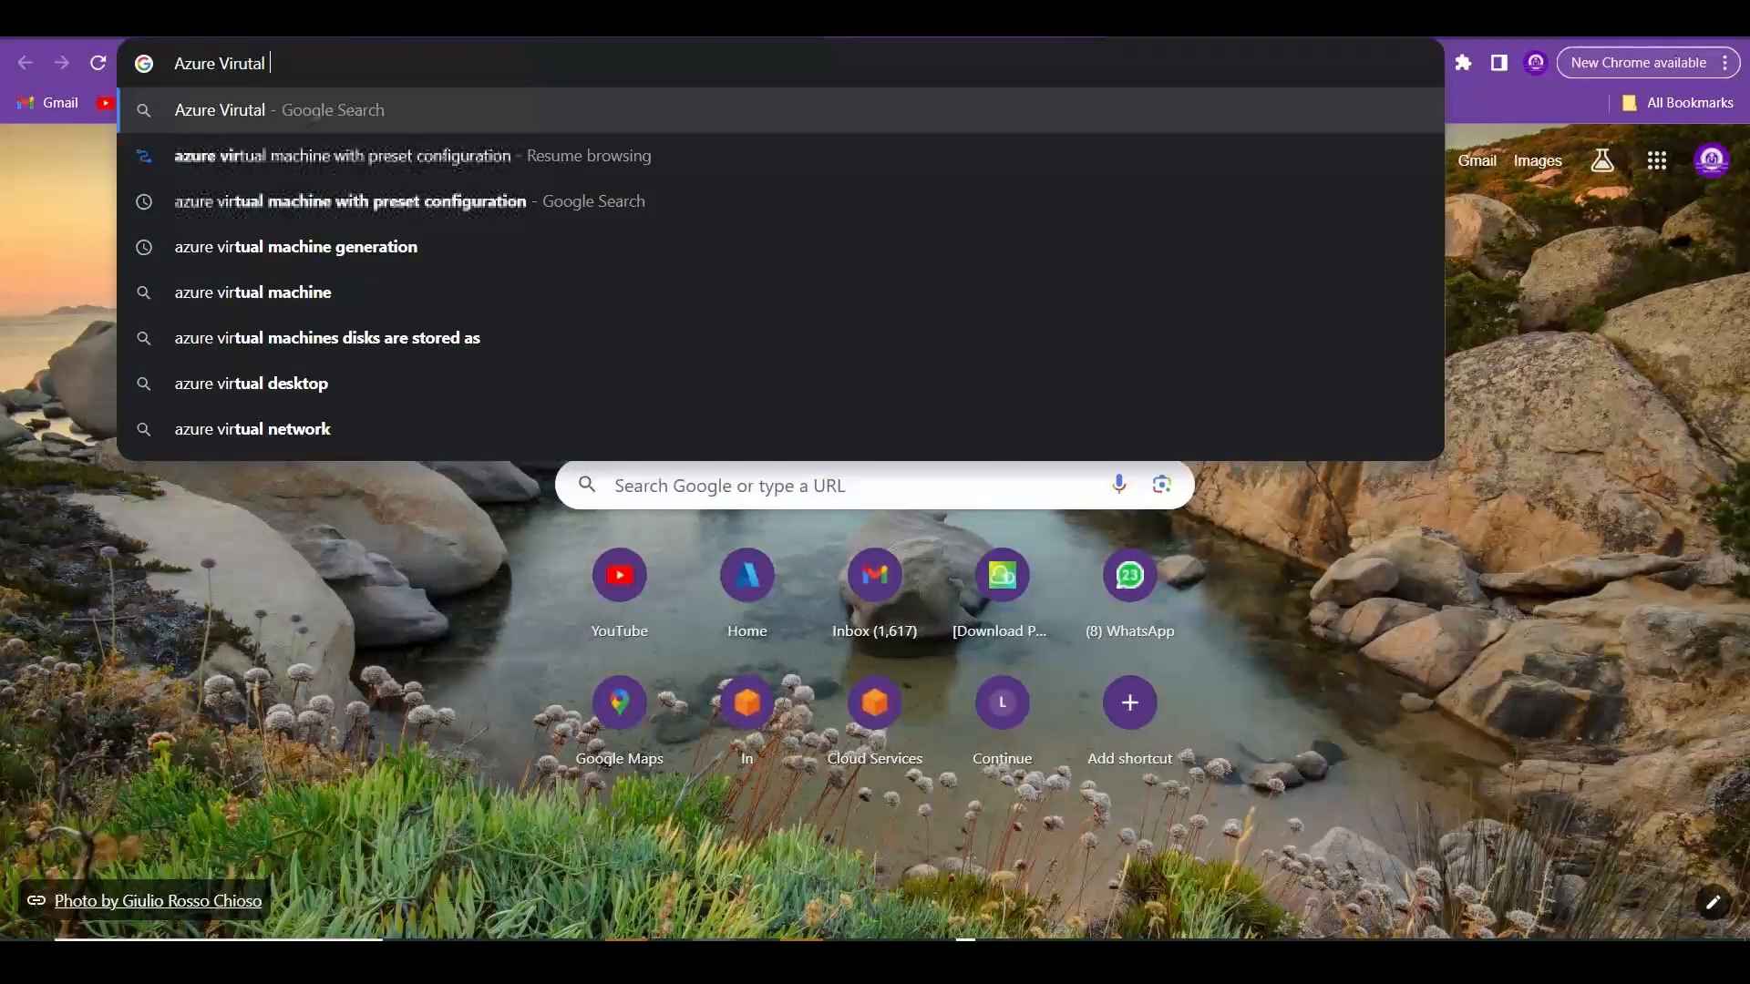
pyautogui.press('BackSpace')
pyautogui.press('BackSpace')
pyautogui.press('BackSpace')
pyautogui.press('BackSpace')
pyautogui.press('BackSpace')
pyautogui.write('tua')
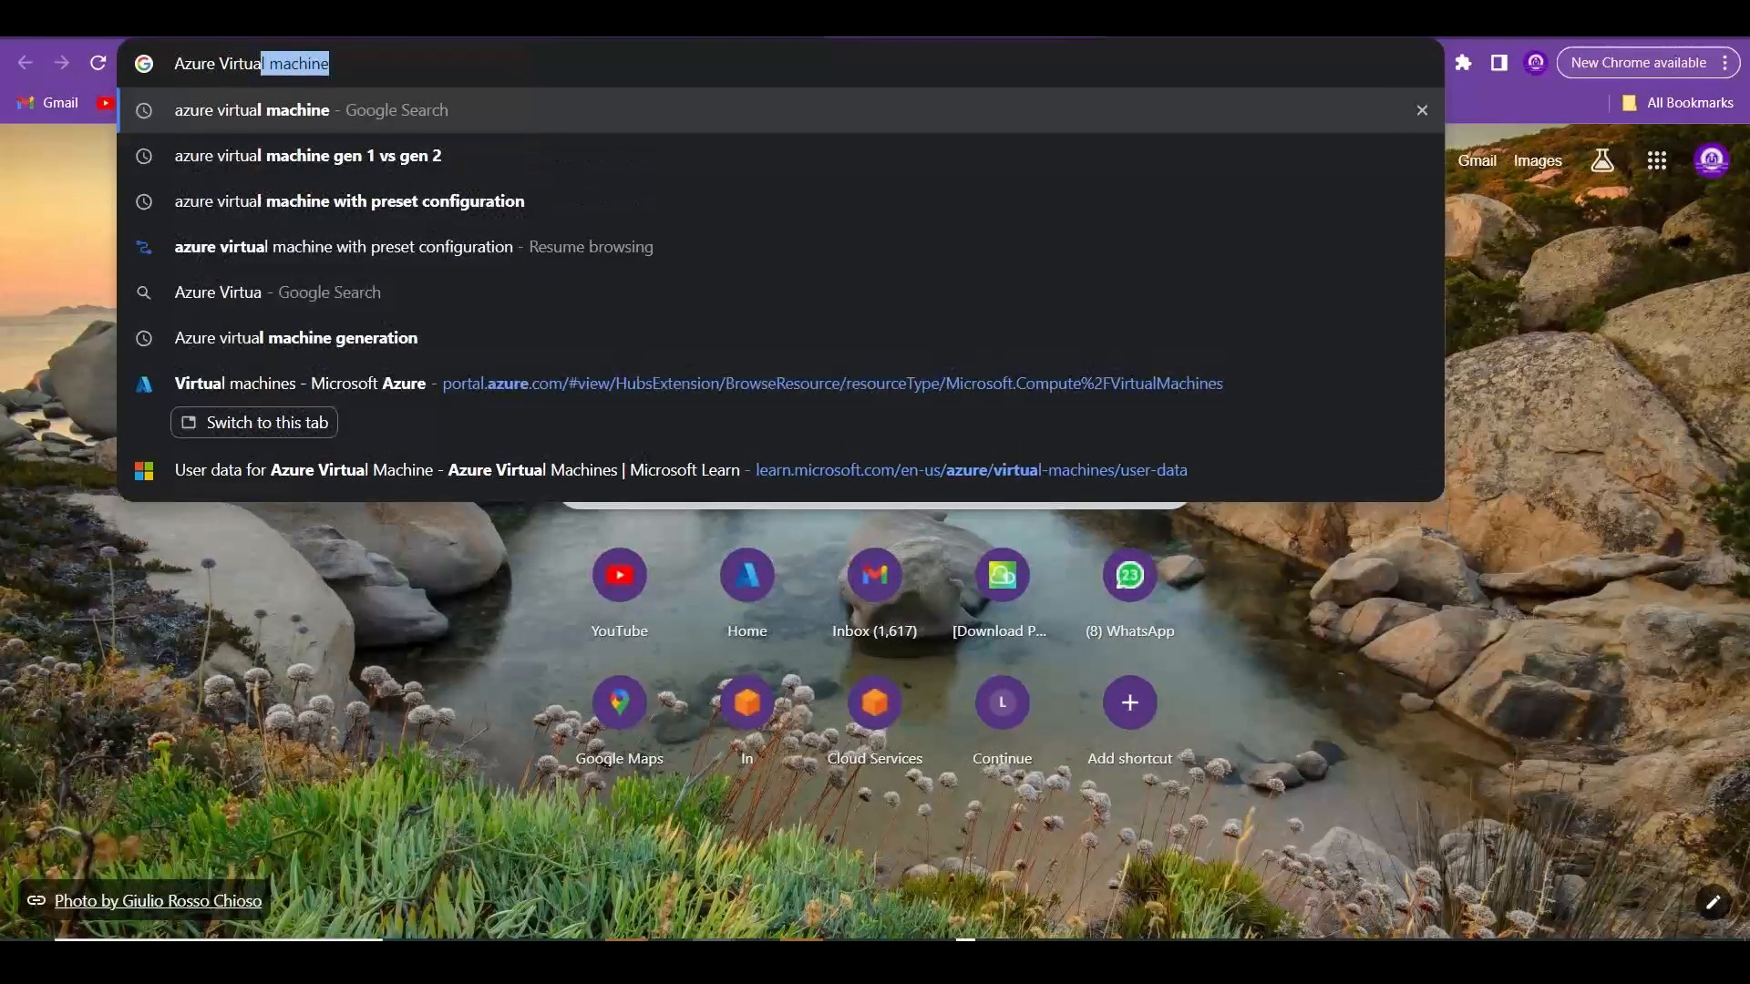
pyautogui.write('l machine D2')
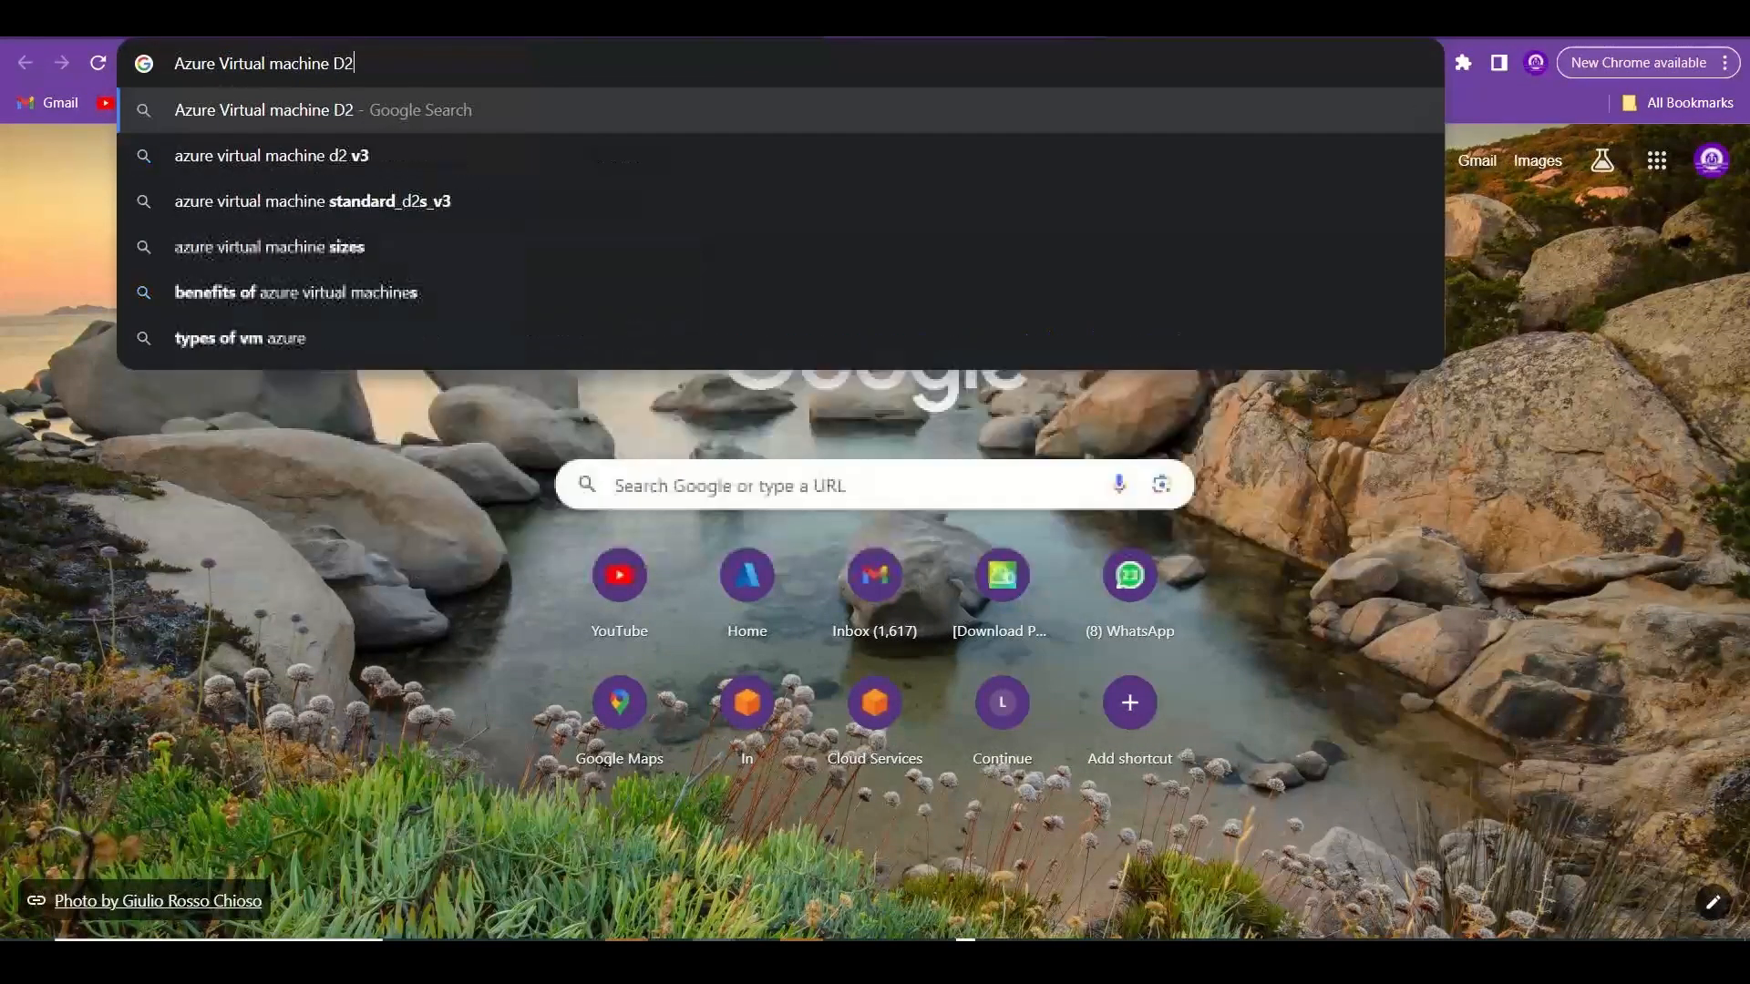
pyautogui.write('S')
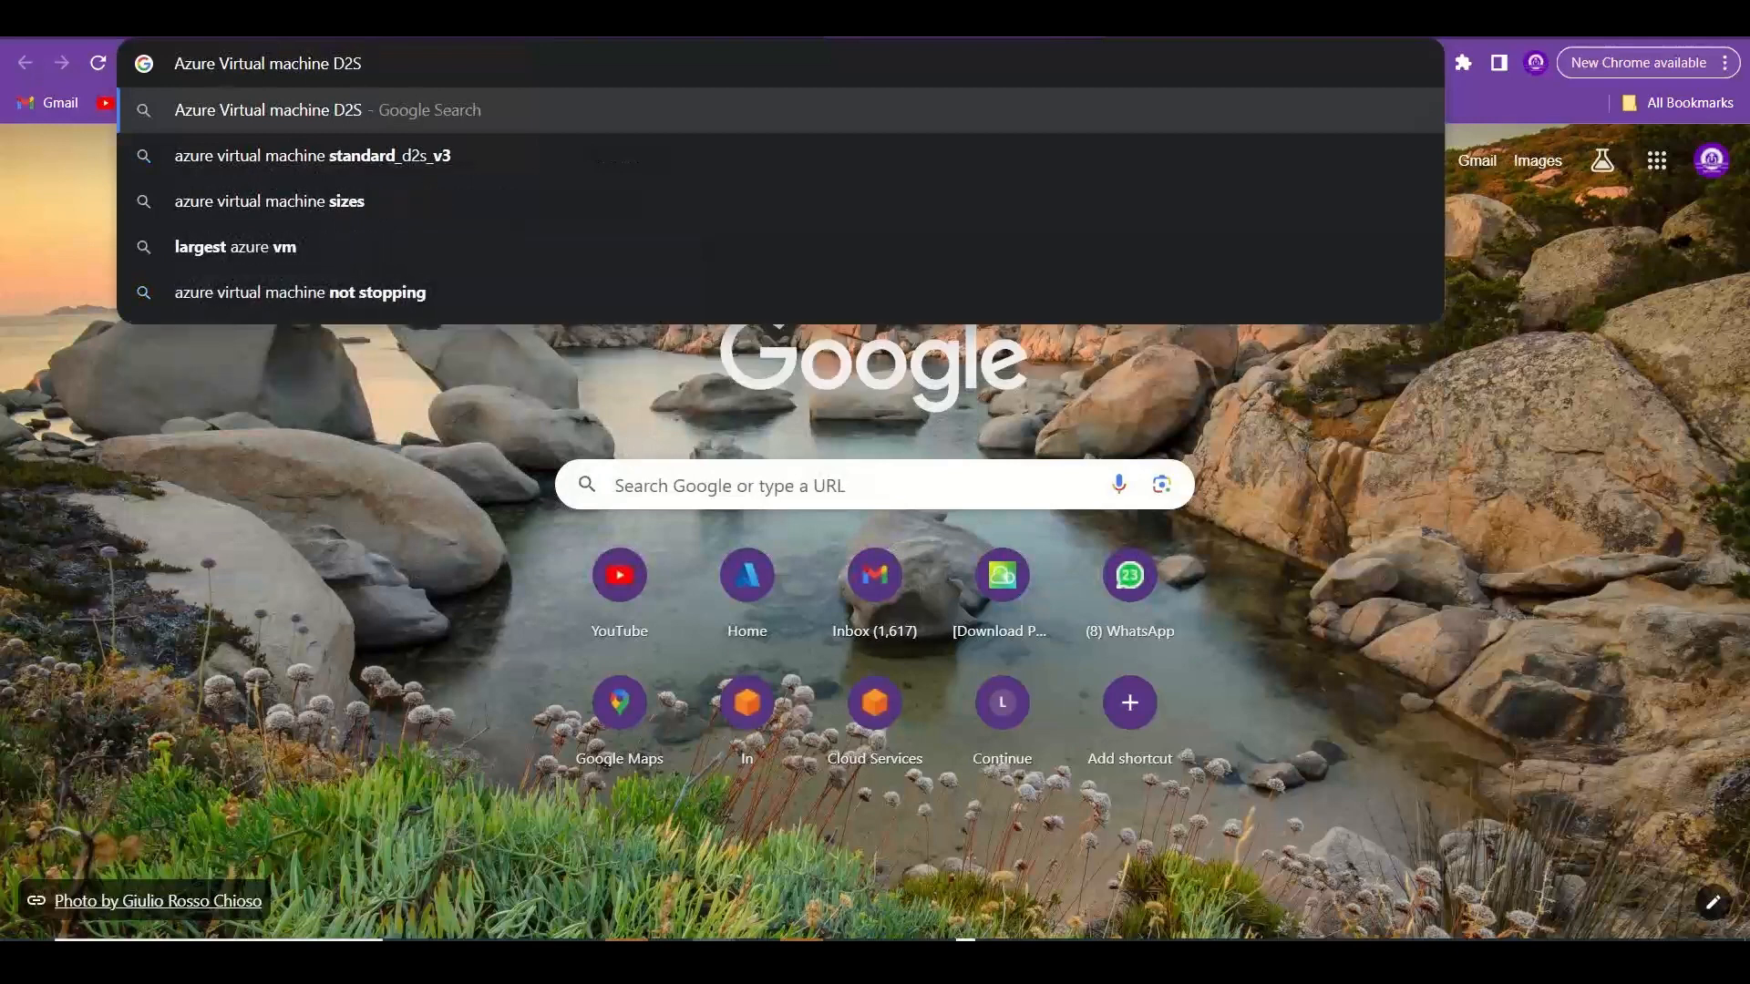
pyautogui.press('Down')
pyautogui.press('Return')
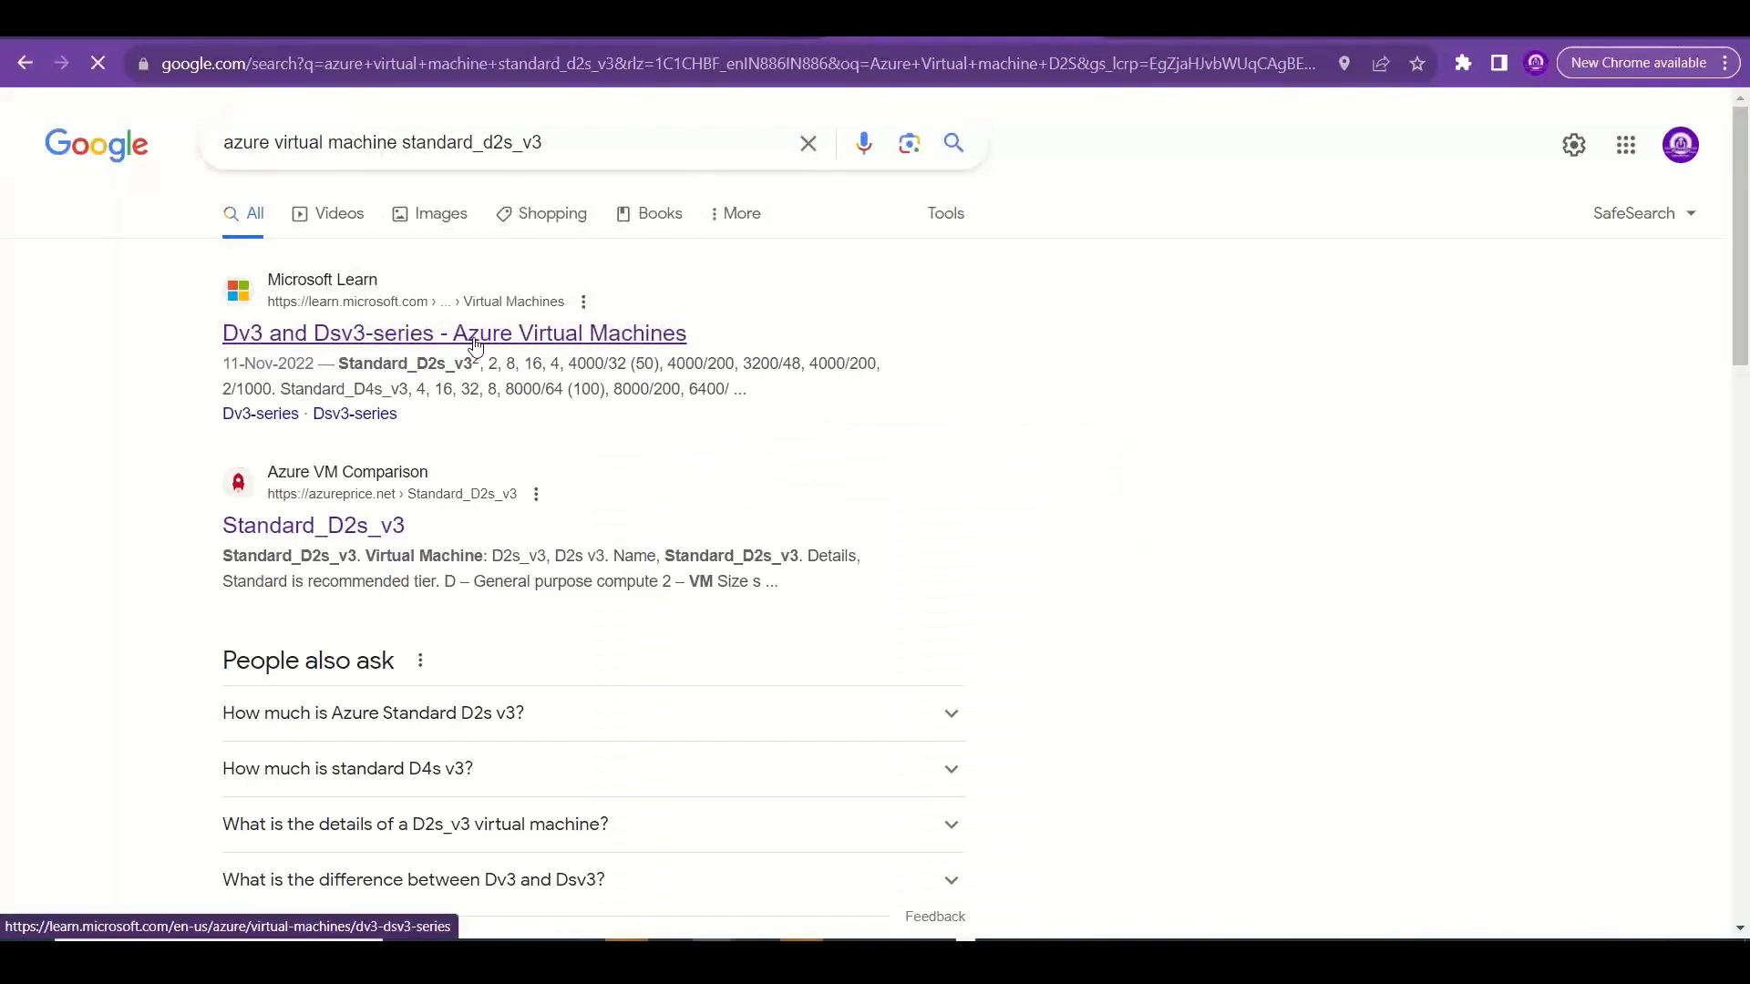
pyautogui.click(474, 337)
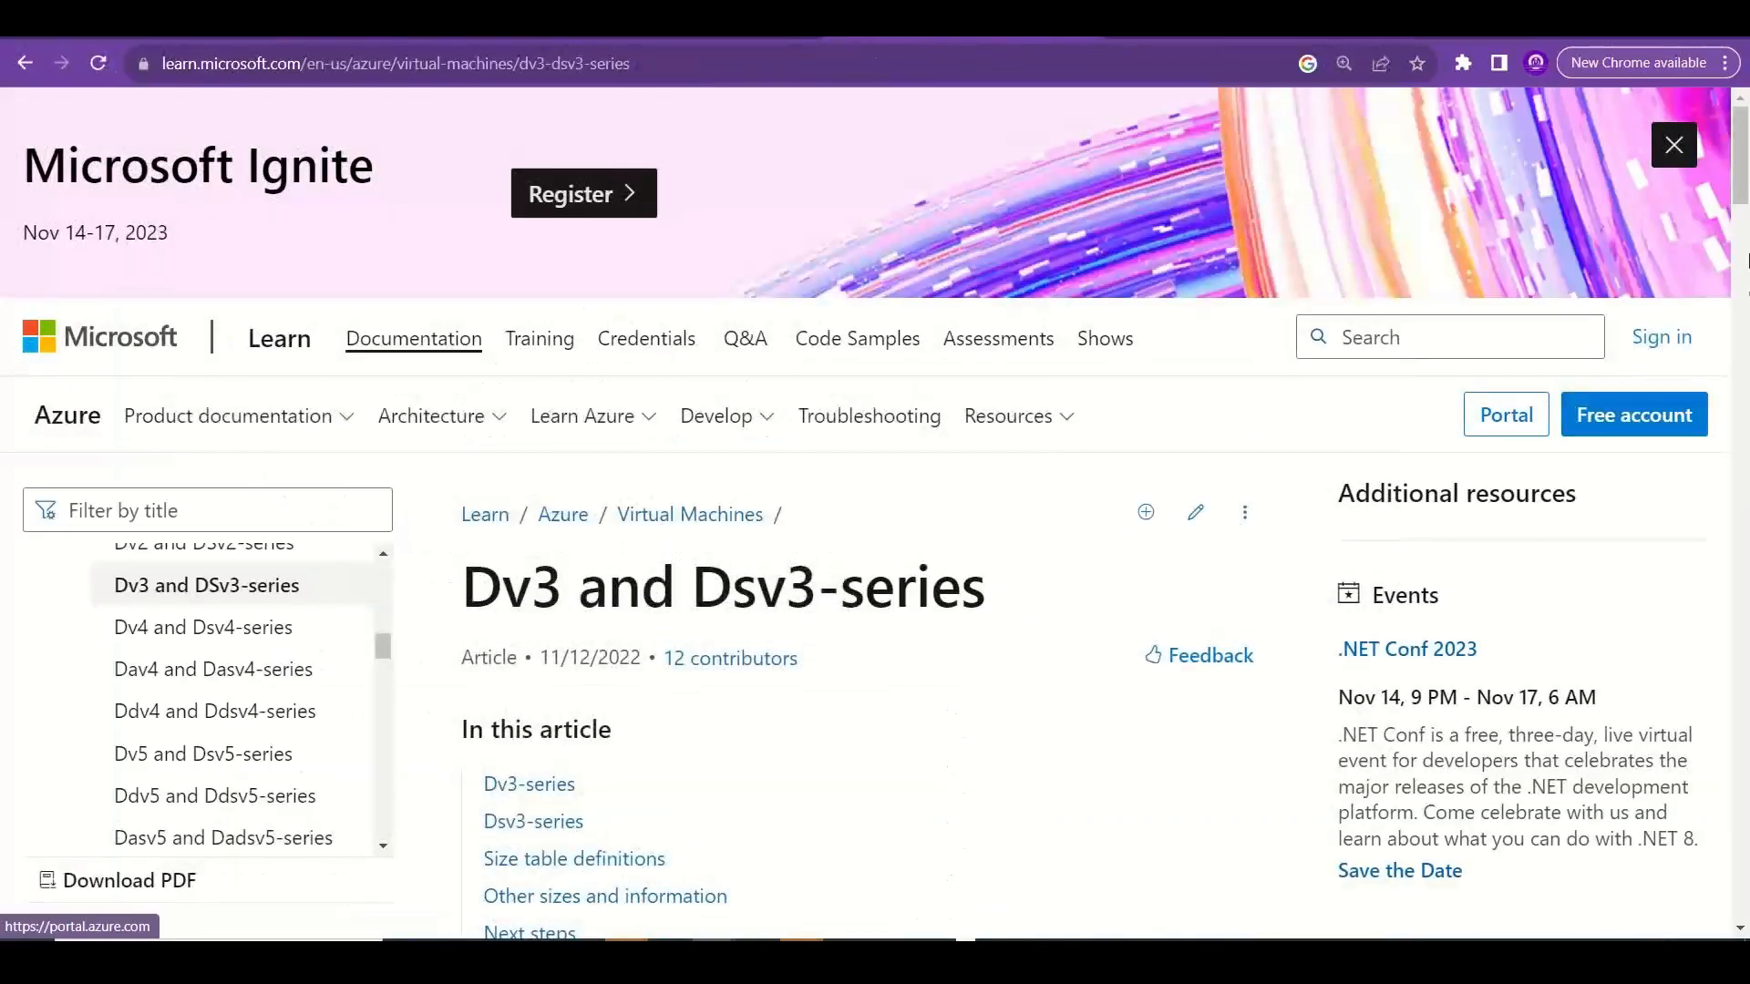
# Examine the maximum data disks for the Standard_D2_v3, Standard_D4_v3 and Standard_D64_v3 sizes in the Dv3-series table.
pyautogui.moveTo(1746, 226); pyautogui.dragTo(1742, 404)
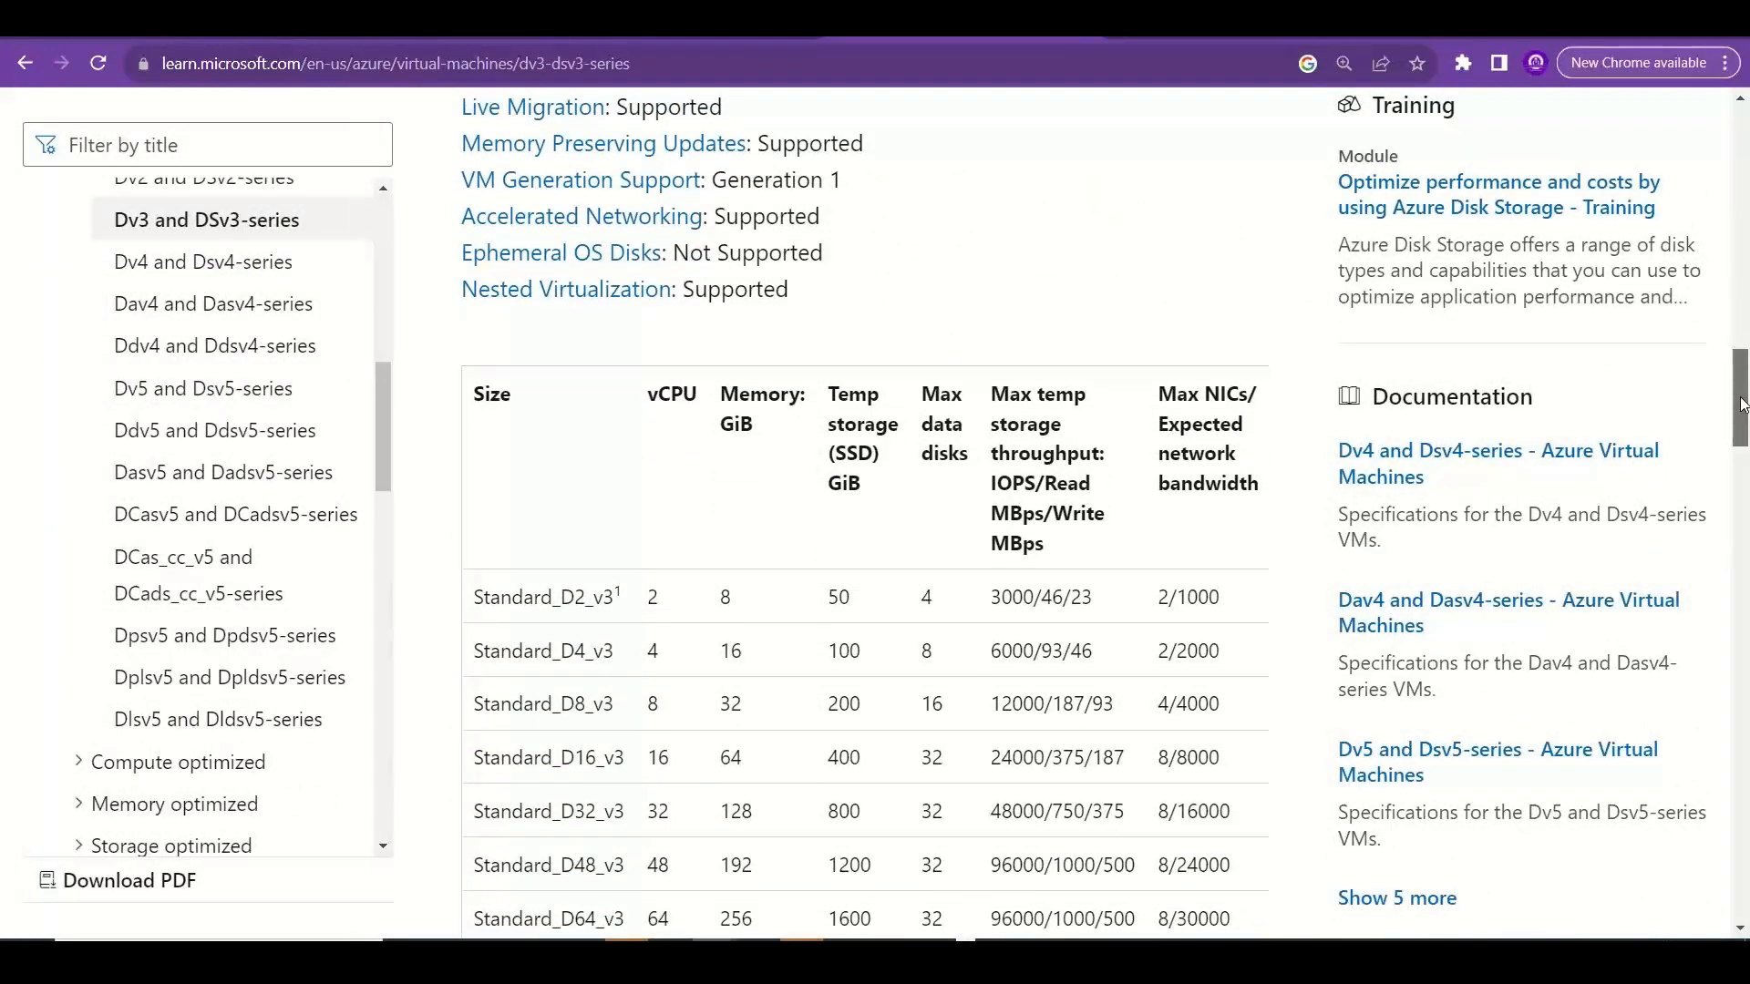
pyautogui.moveTo(1742, 403); pyautogui.dragTo(1744, 417)
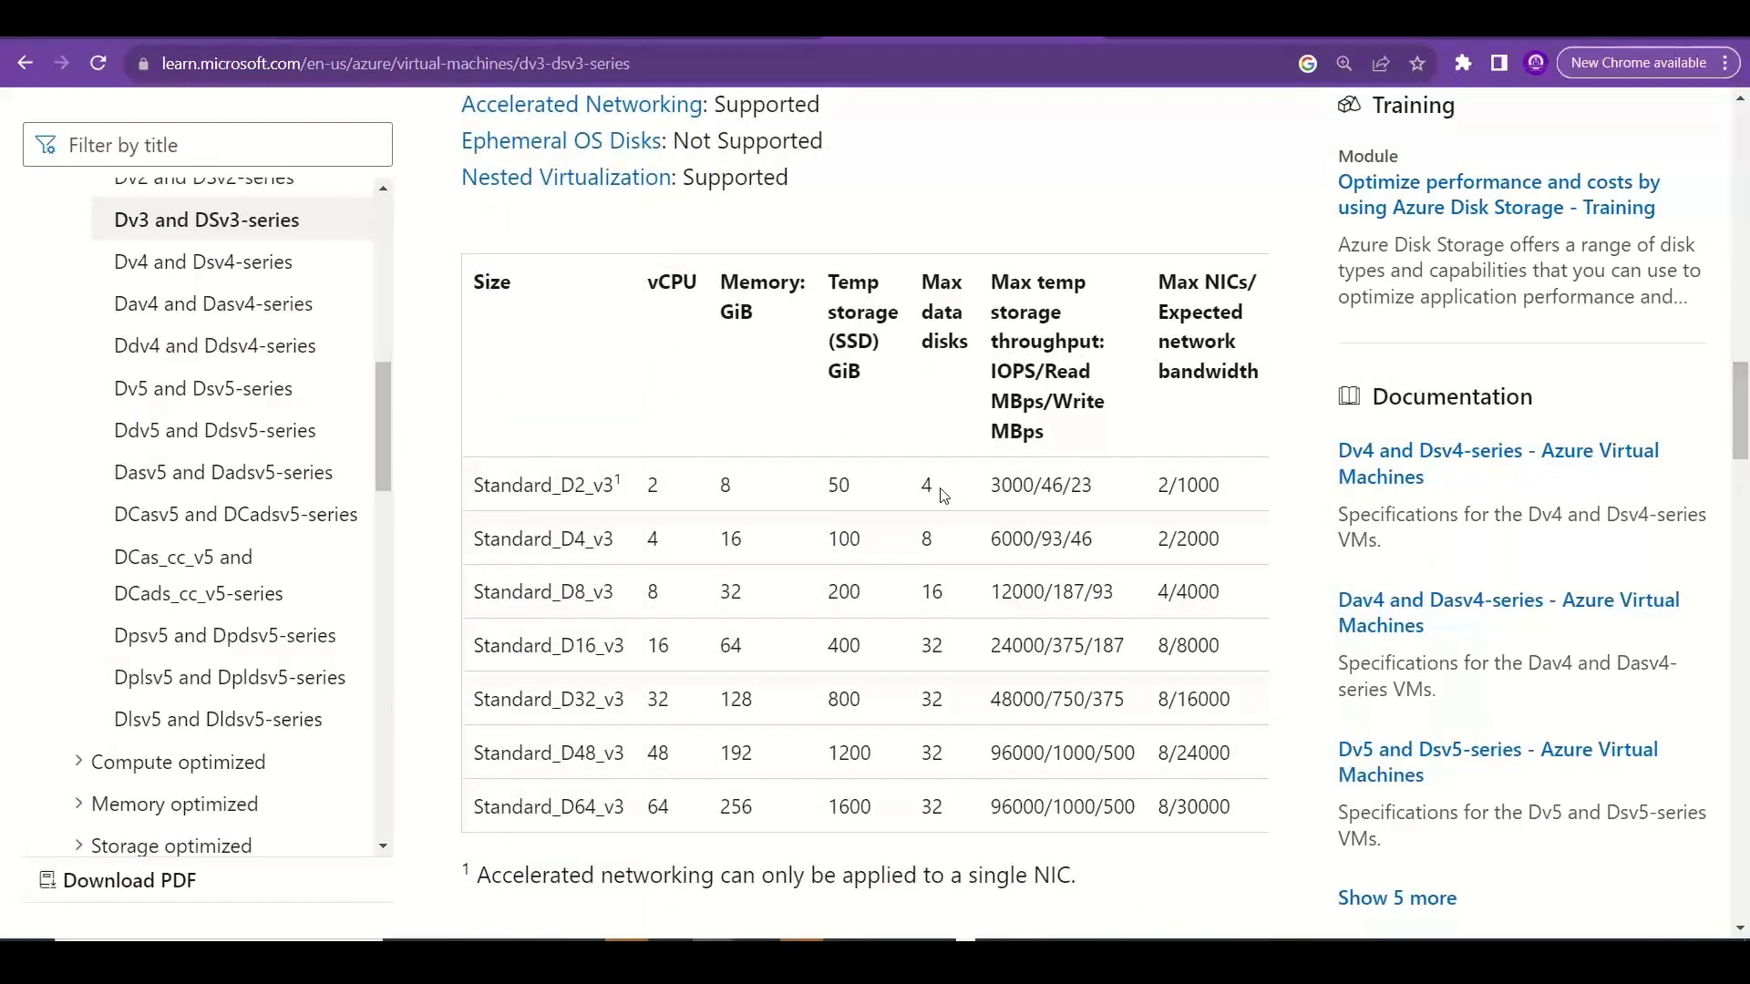
pyautogui.moveTo(931, 485); pyautogui.dragTo(918, 491)
pyautogui.moveTo(616, 493); pyautogui.dragTo(560, 492)
pyautogui.doubleClick(940, 489)
pyautogui.doubleClick(927, 539)
pyautogui.moveTo(595, 539); pyautogui.dragTo(557, 539)
pyautogui.doubleClick(931, 807)
pyautogui.moveTo(969, 348); pyautogui.dragTo(930, 285)
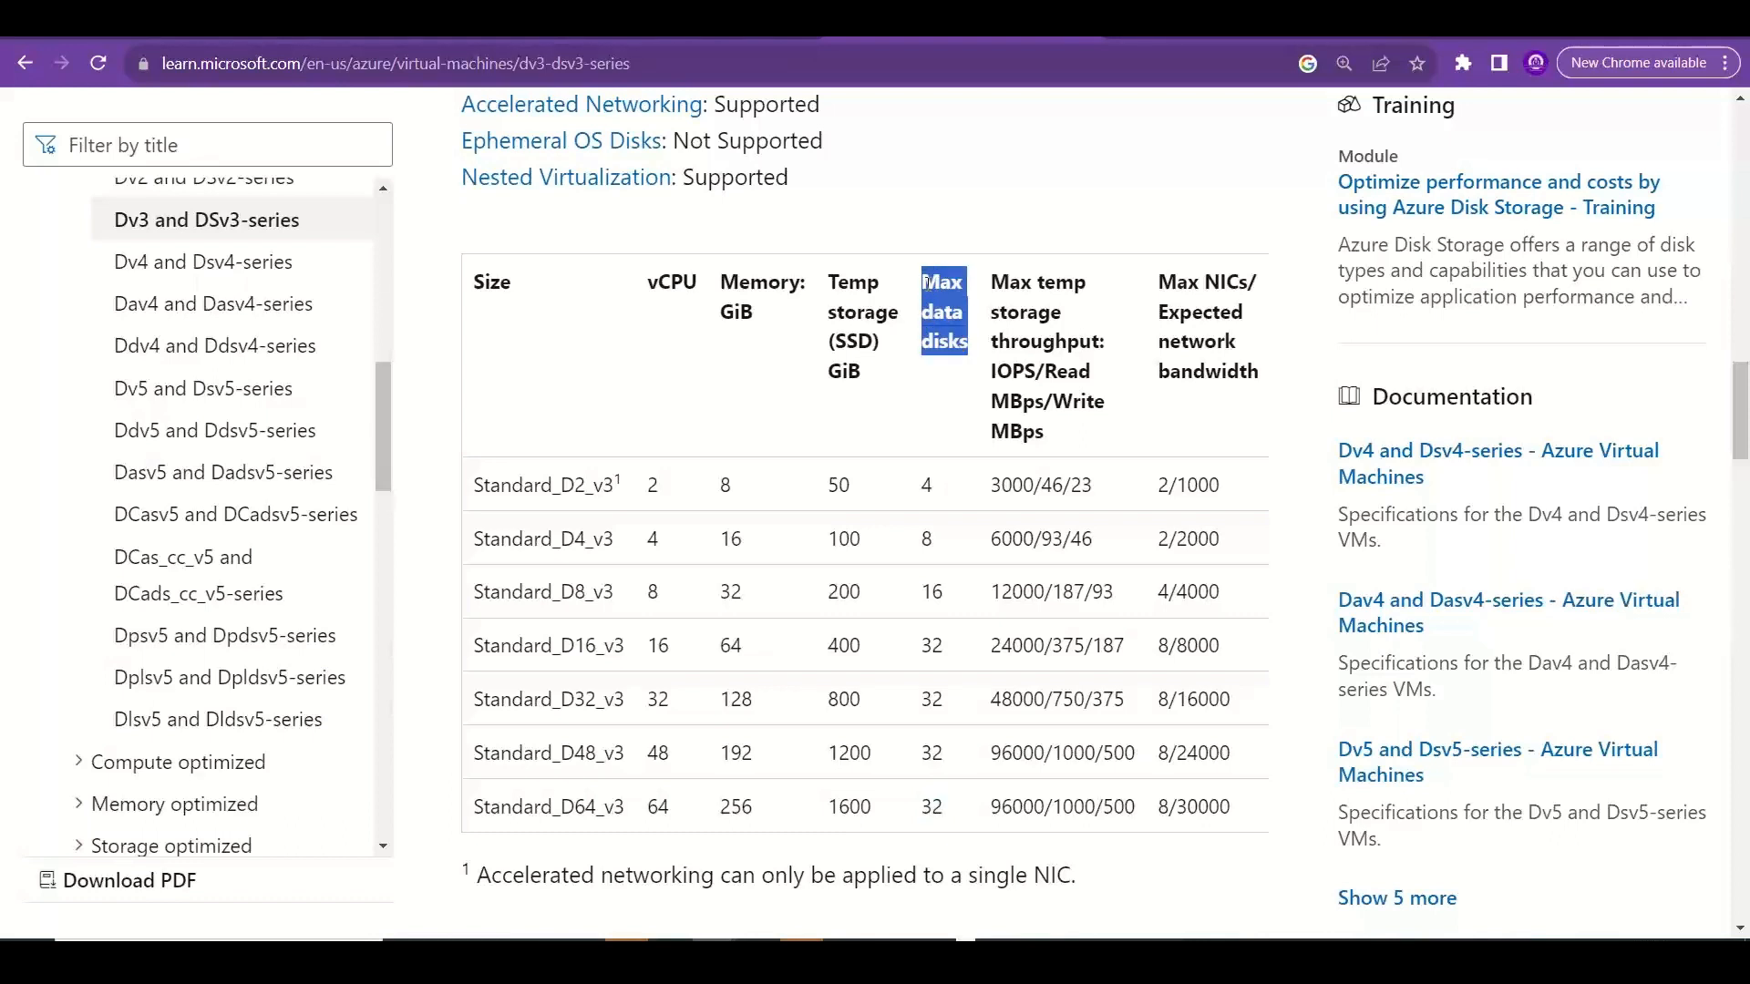
# Compare the maximum NICs of the smallest and largest Dv3 sizes, and check the data disk limit of Standard_D64_v3.
pyautogui.click(1172, 480)
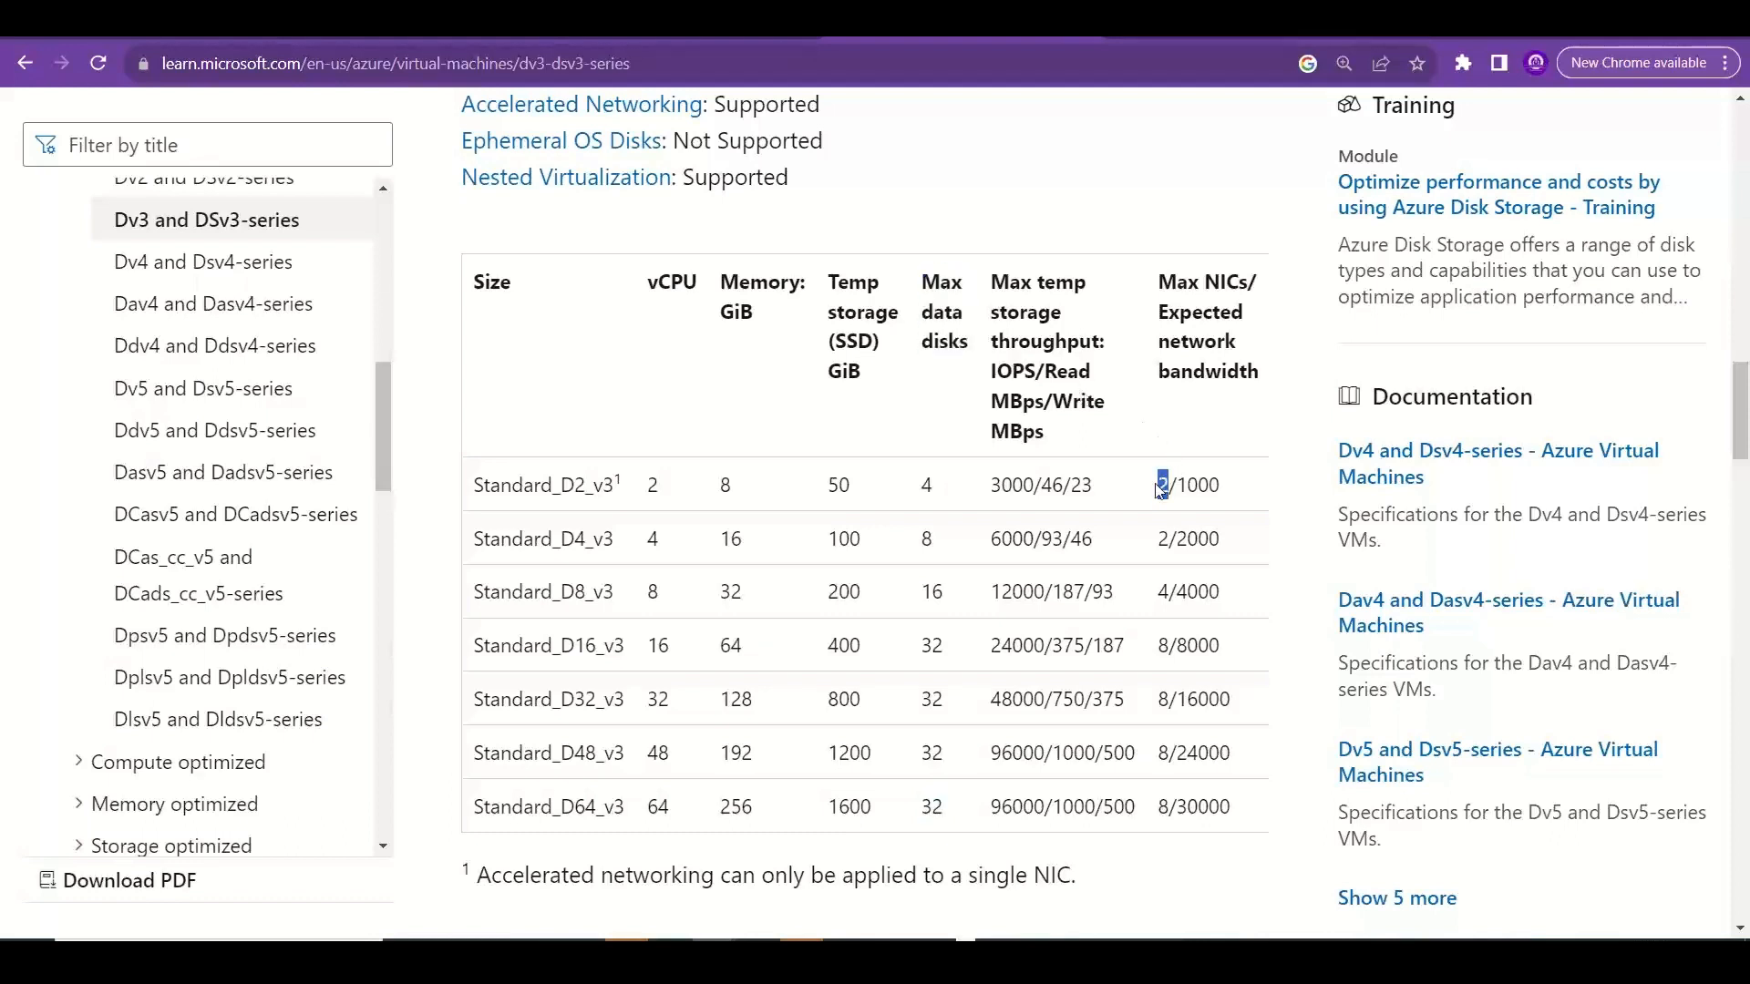
pyautogui.moveTo(1173, 549); pyautogui.dragTo(1156, 551)
pyautogui.moveTo(553, 808); pyautogui.dragTo(596, 814)
pyautogui.moveTo(1157, 808); pyautogui.dragTo(1171, 810)
pyautogui.moveTo(920, 806); pyautogui.dragTo(963, 814)
# Review the disk-count note in Excel, return to the Dv3-series article, and examine the Standard_D4_v3 row's data disk limit.
pyautogui.hotkey('alt', 'Tab')
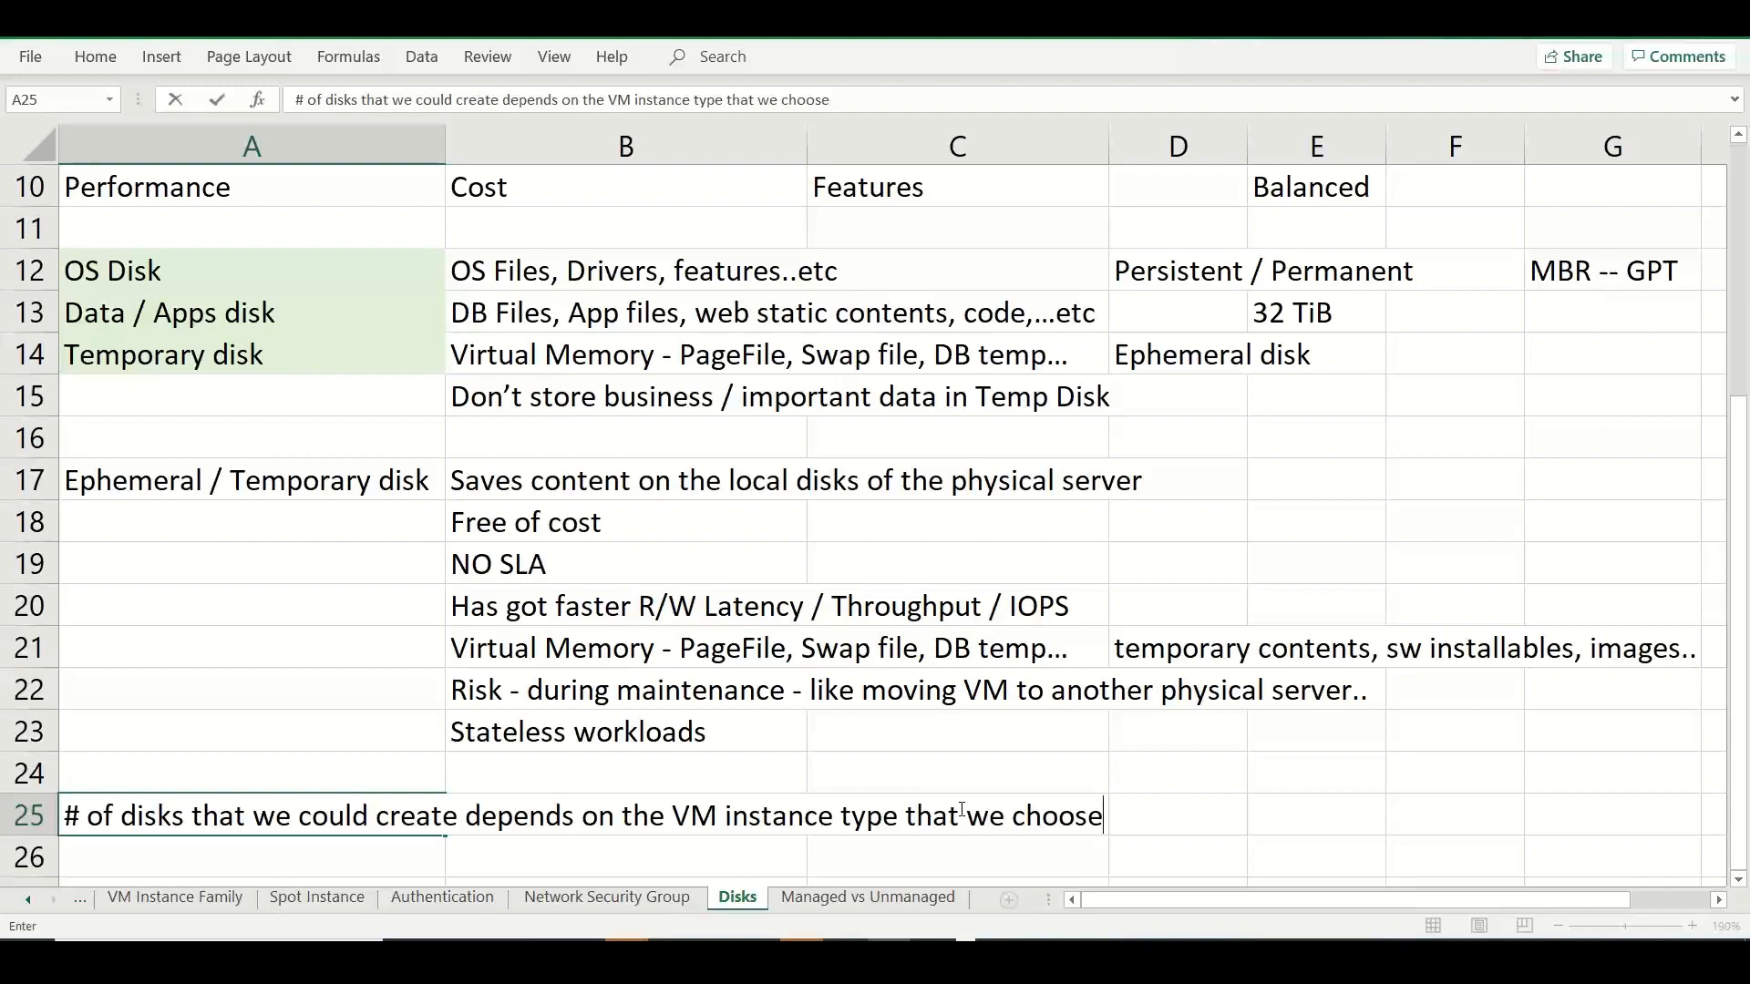
pyautogui.hotkey('alt', 'Tab')
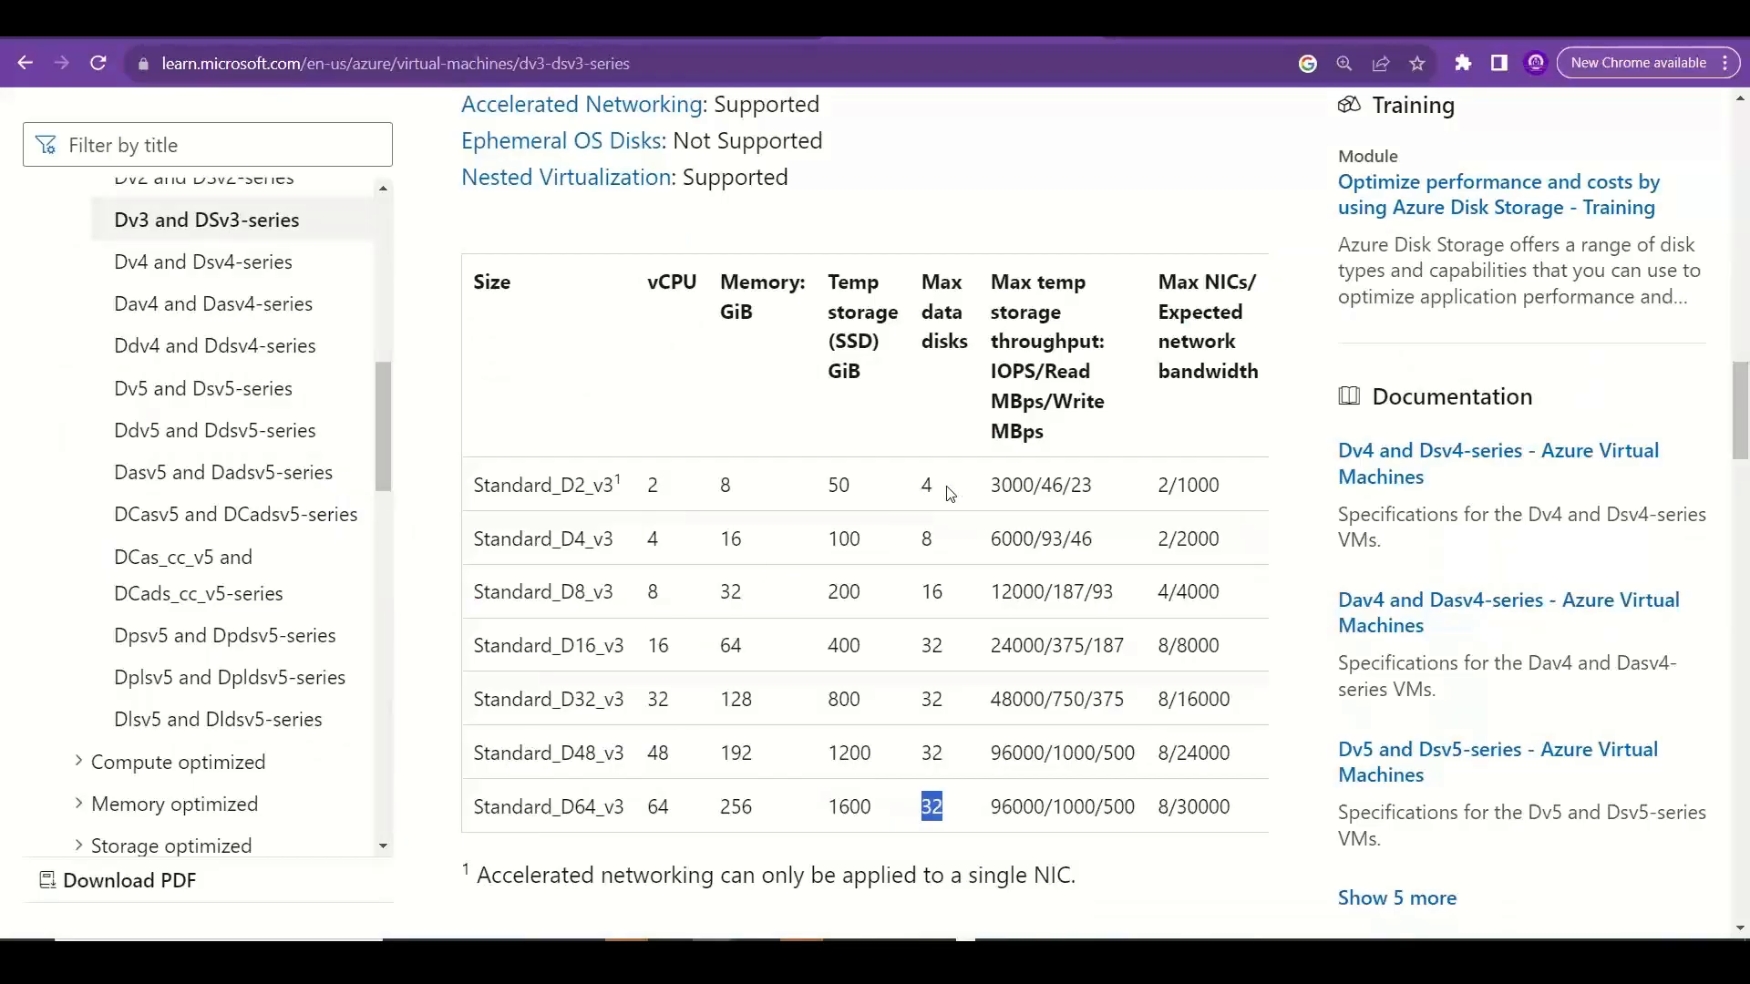
pyautogui.click(619, 542)
pyautogui.moveTo(619, 542); pyautogui.dragTo(477, 536)
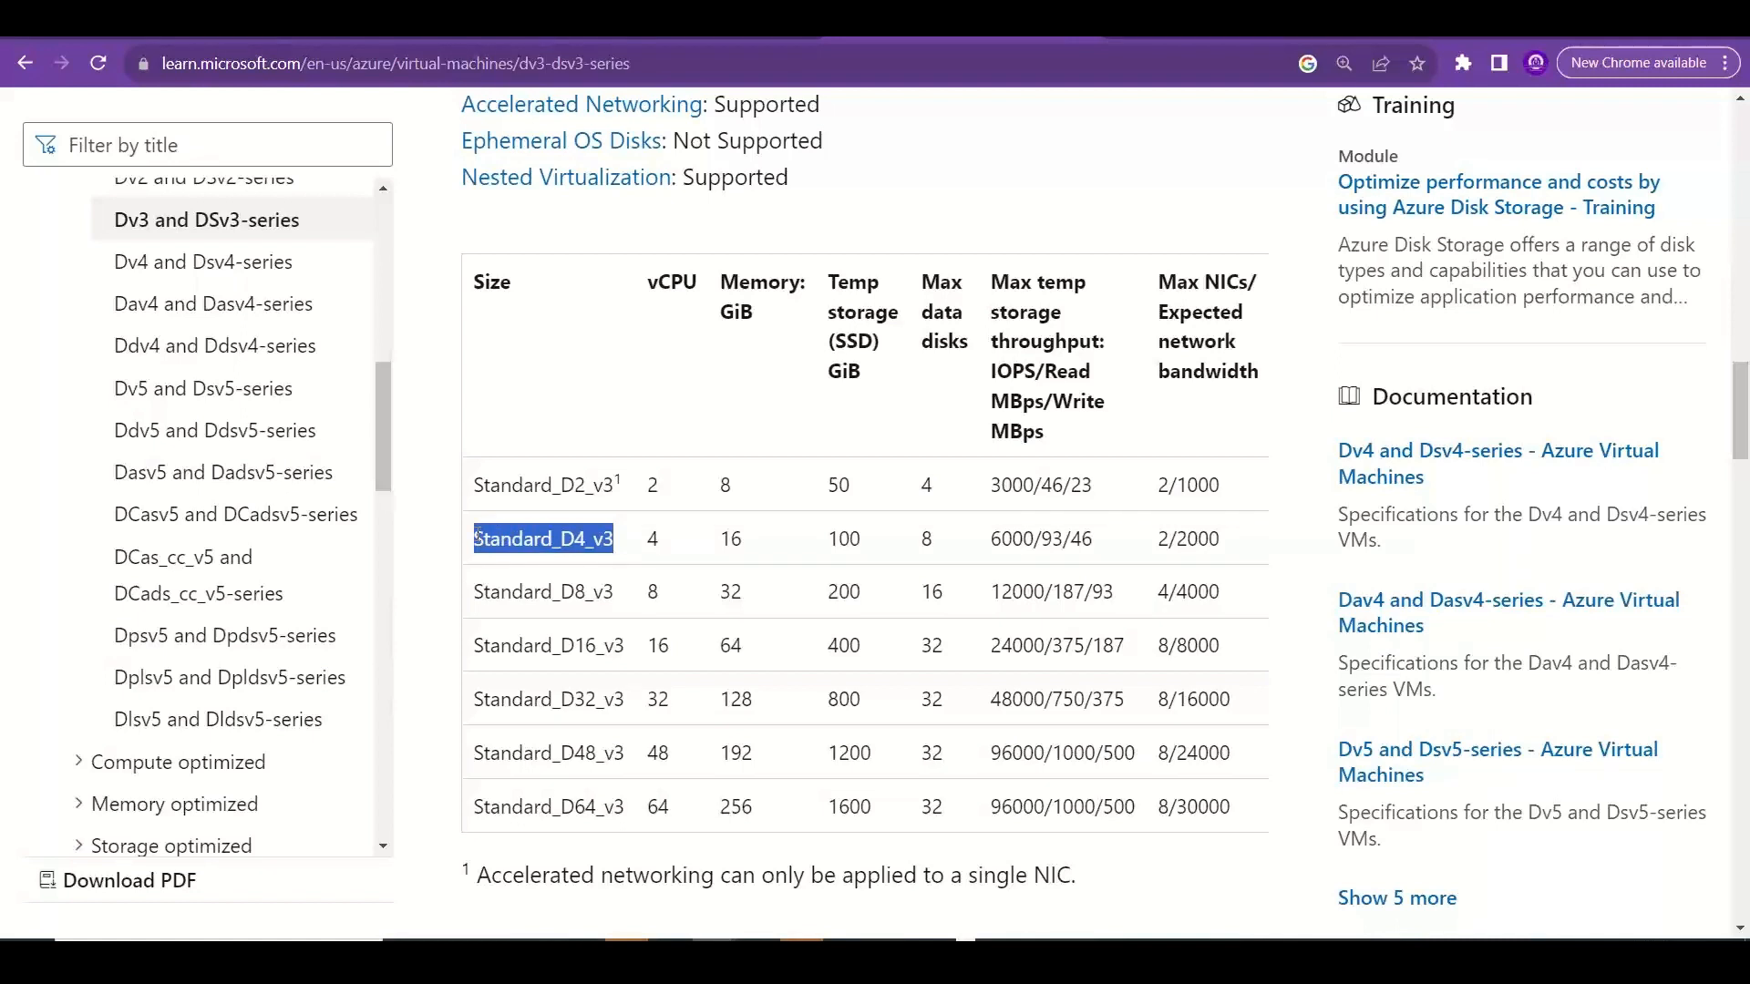
pyautogui.click(946, 529)
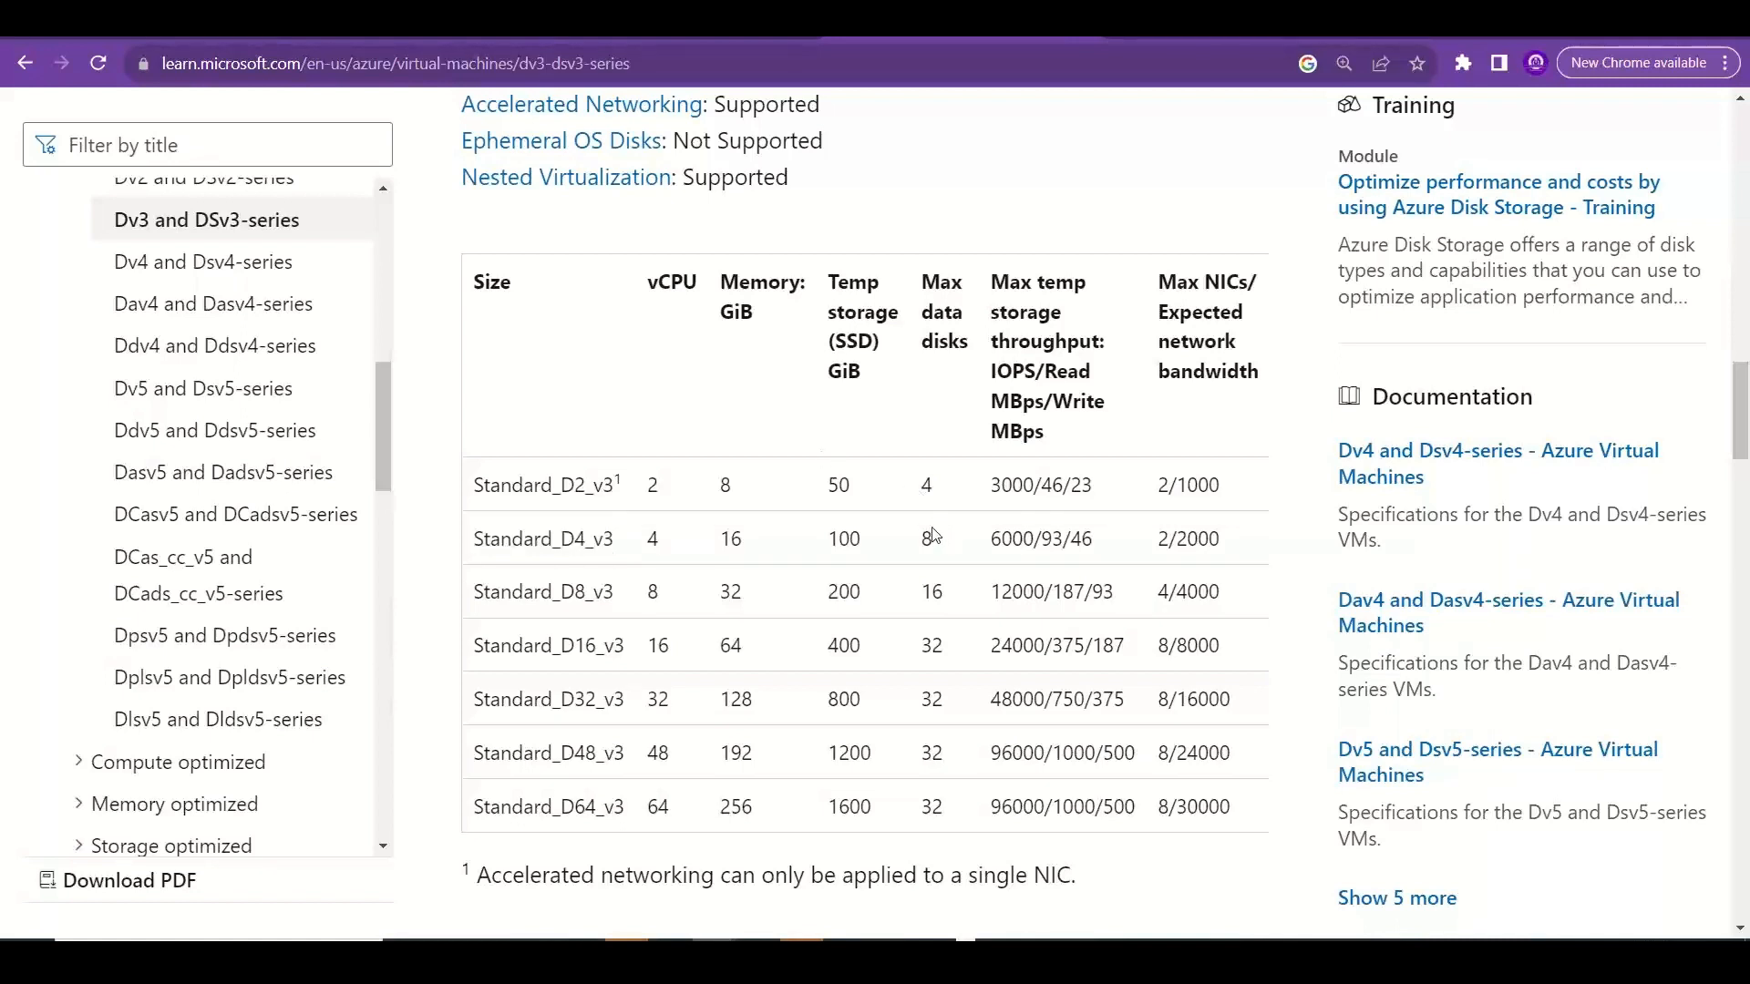
# Examine the data disk, temp storage, memory and vCPU values of Standard_D4_v3, and return to the disk-count note in Excel.
pyautogui.doubleClick(934, 536)
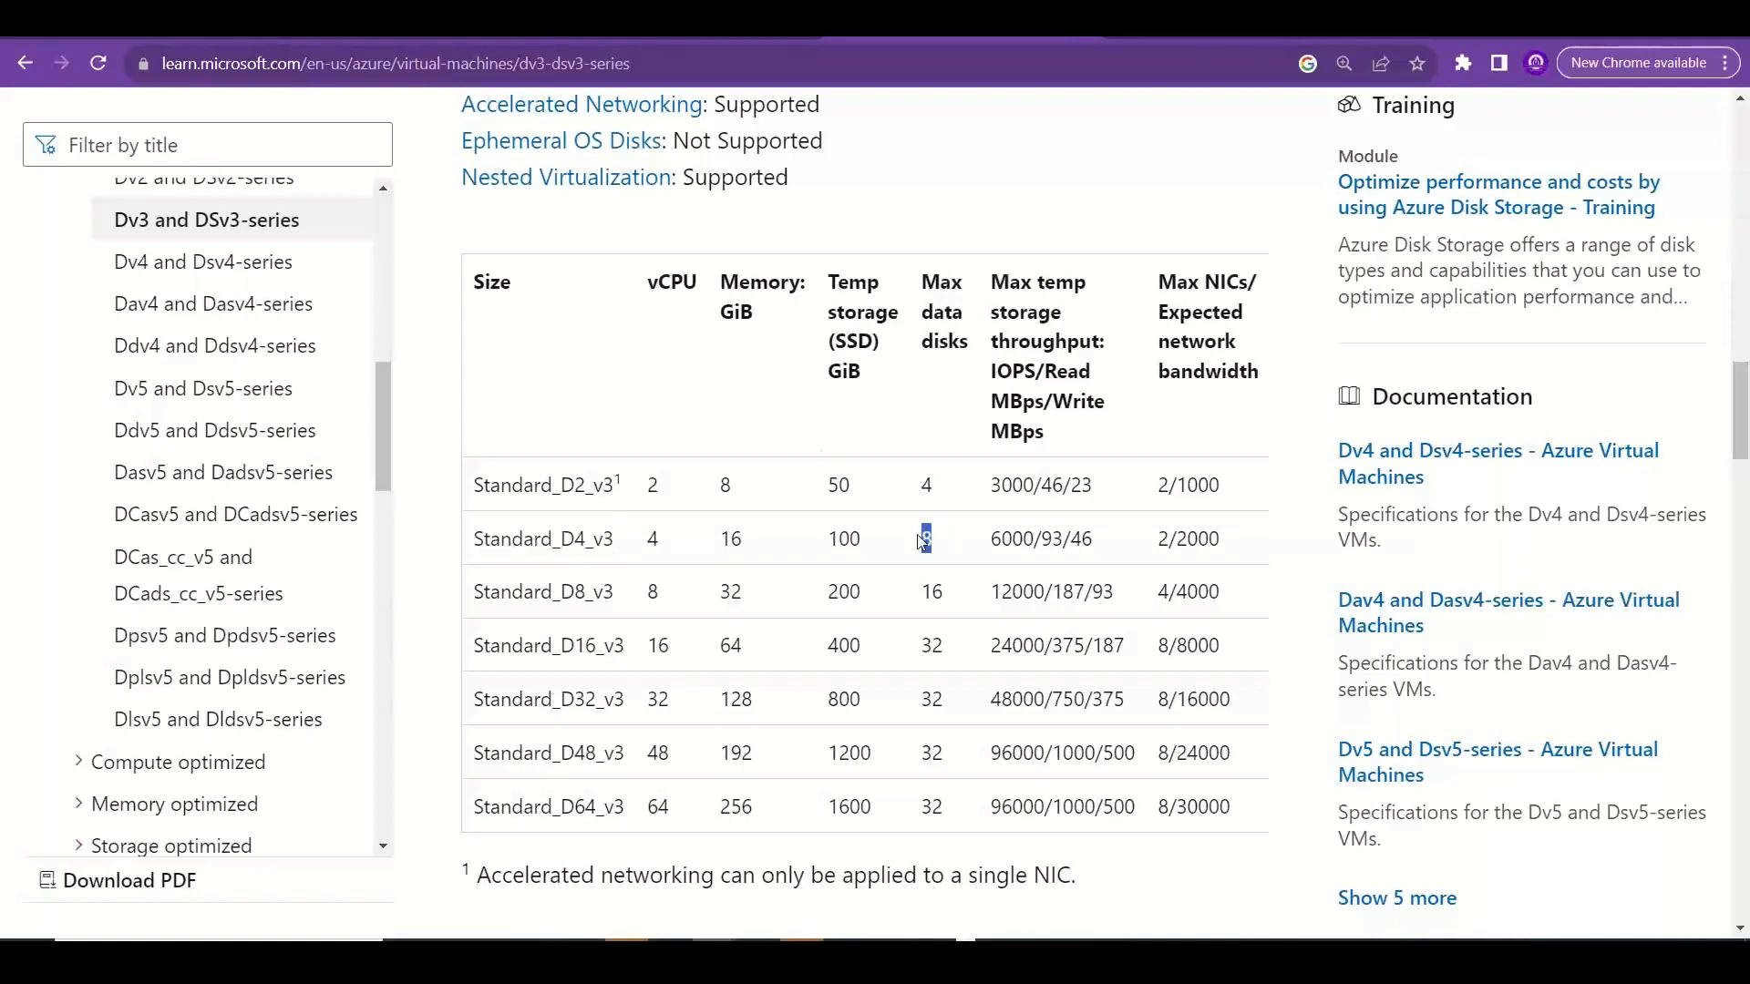
pyautogui.doubleClick(849, 538)
pyautogui.doubleClick(735, 539)
pyautogui.doubleClick(653, 540)
pyautogui.hotkey('alt', 'Tab')
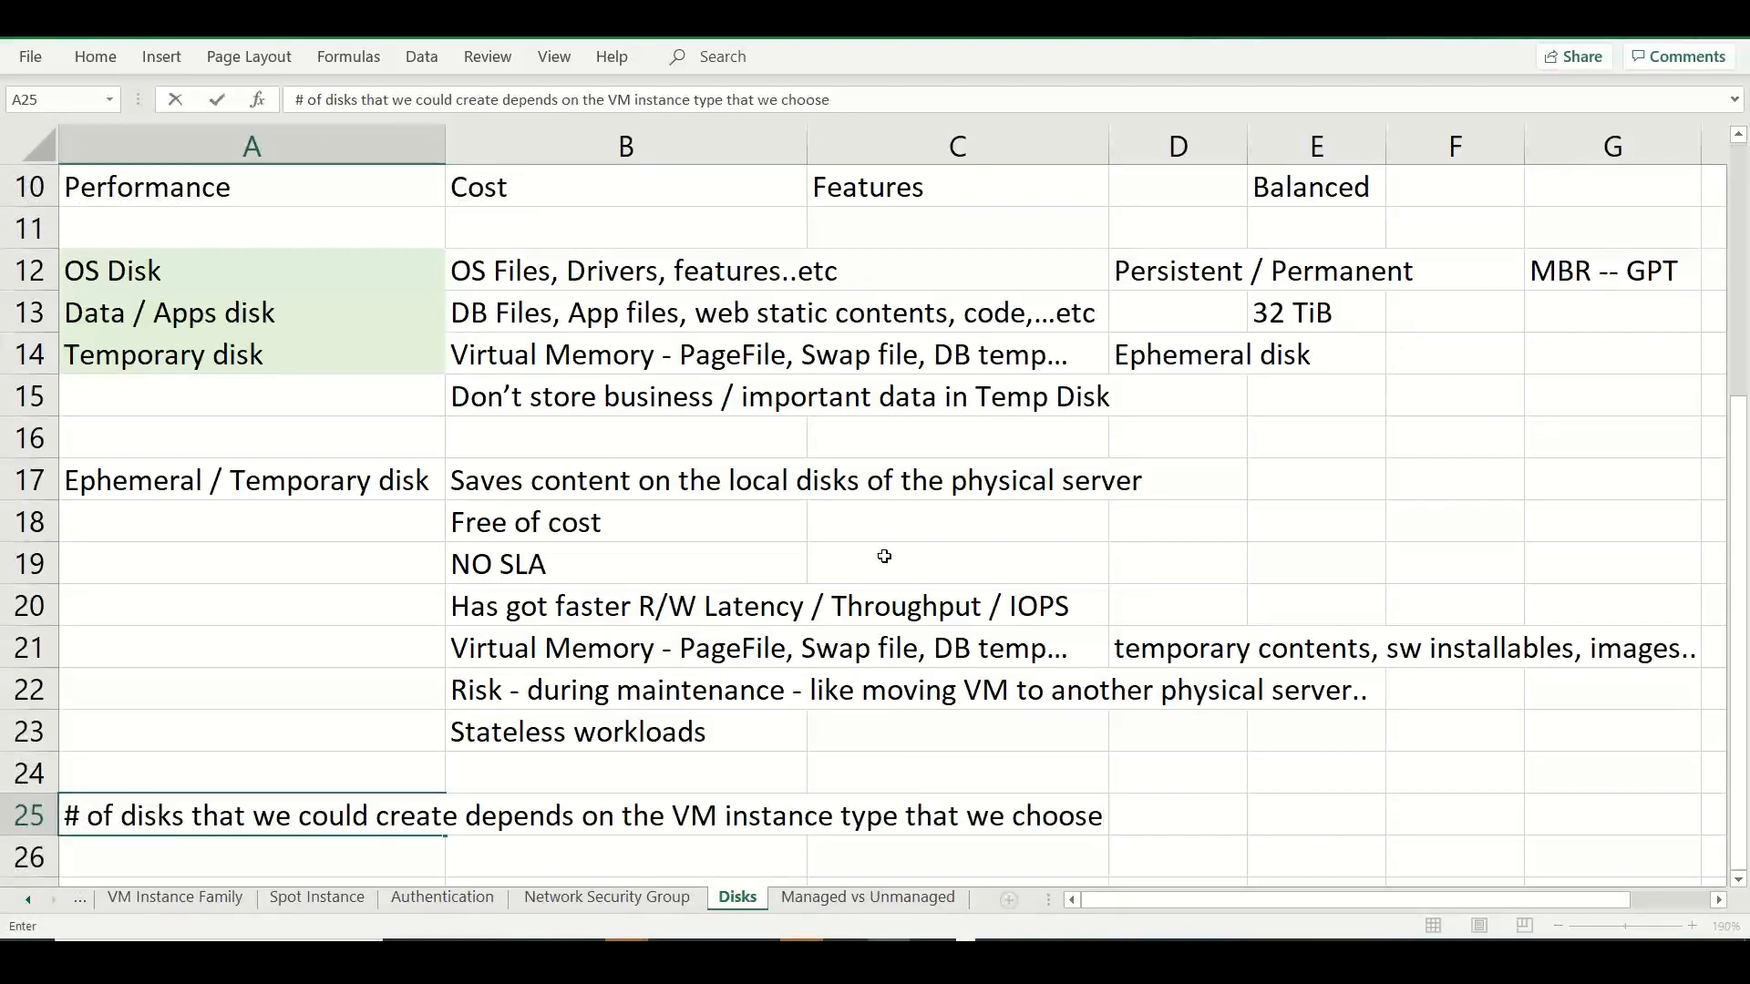
pyautogui.click(1705, 537)
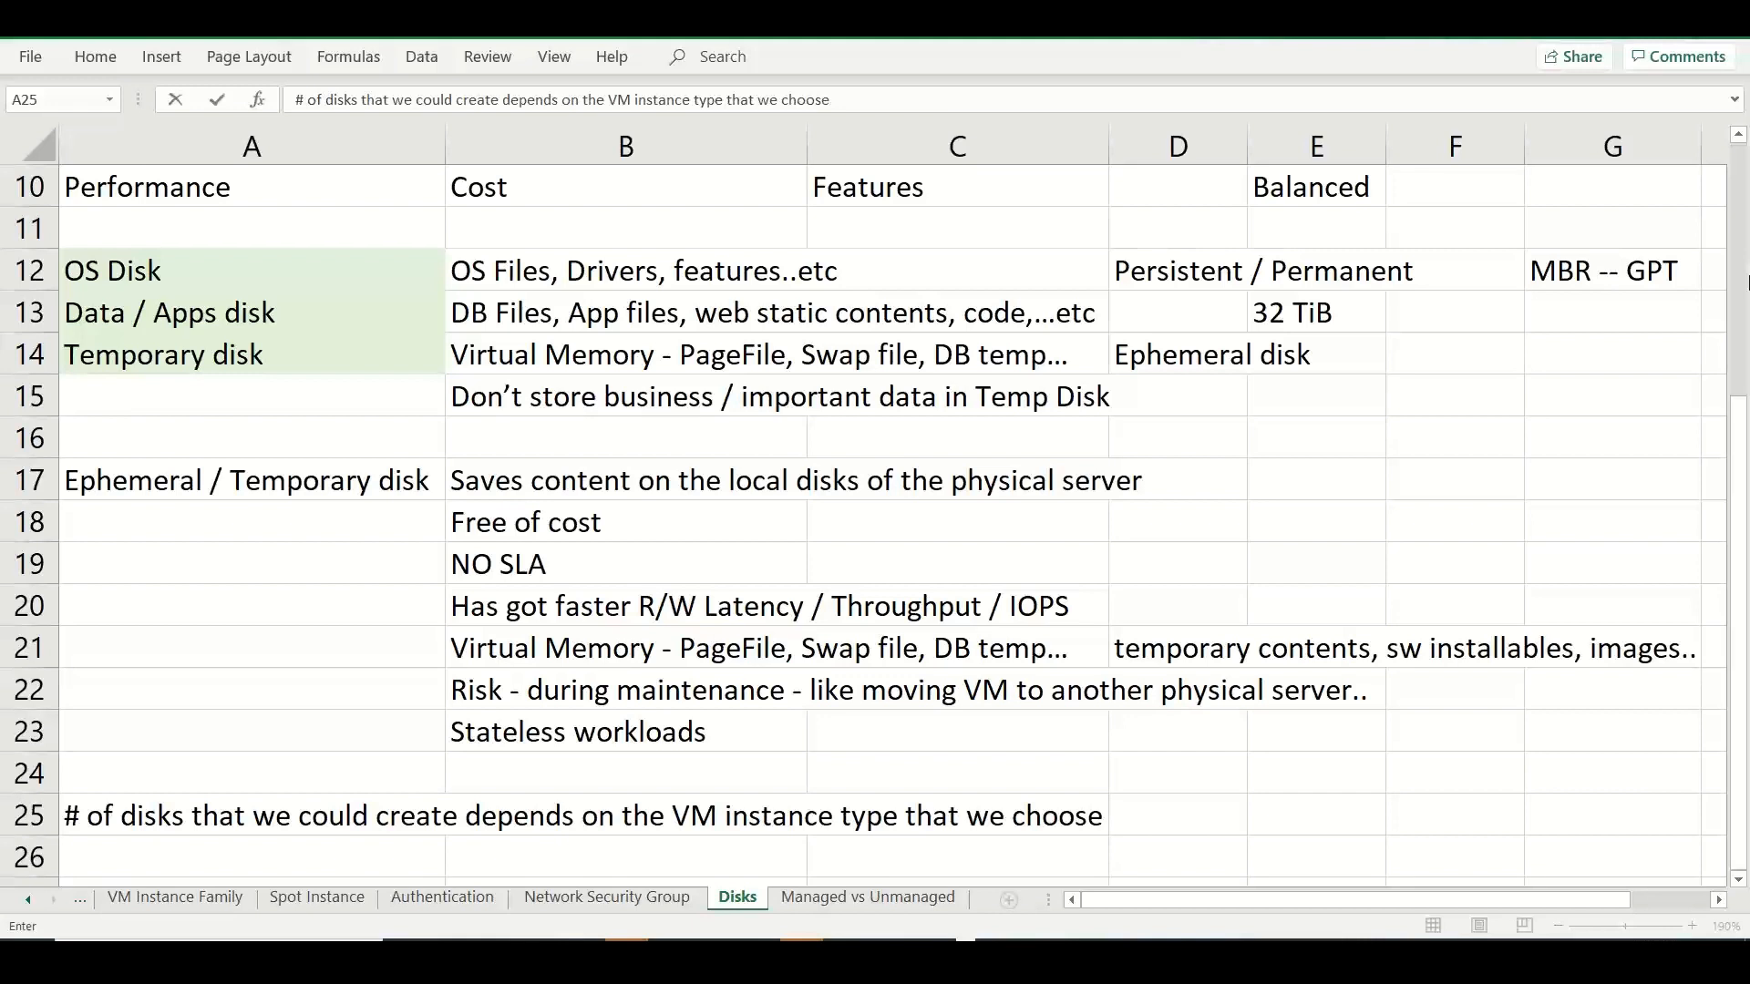
# Switch to Chrome and check the VM size selected in the Azure portal's Create a virtual machine form.
pyautogui.hotkey('alt', 'Tab')
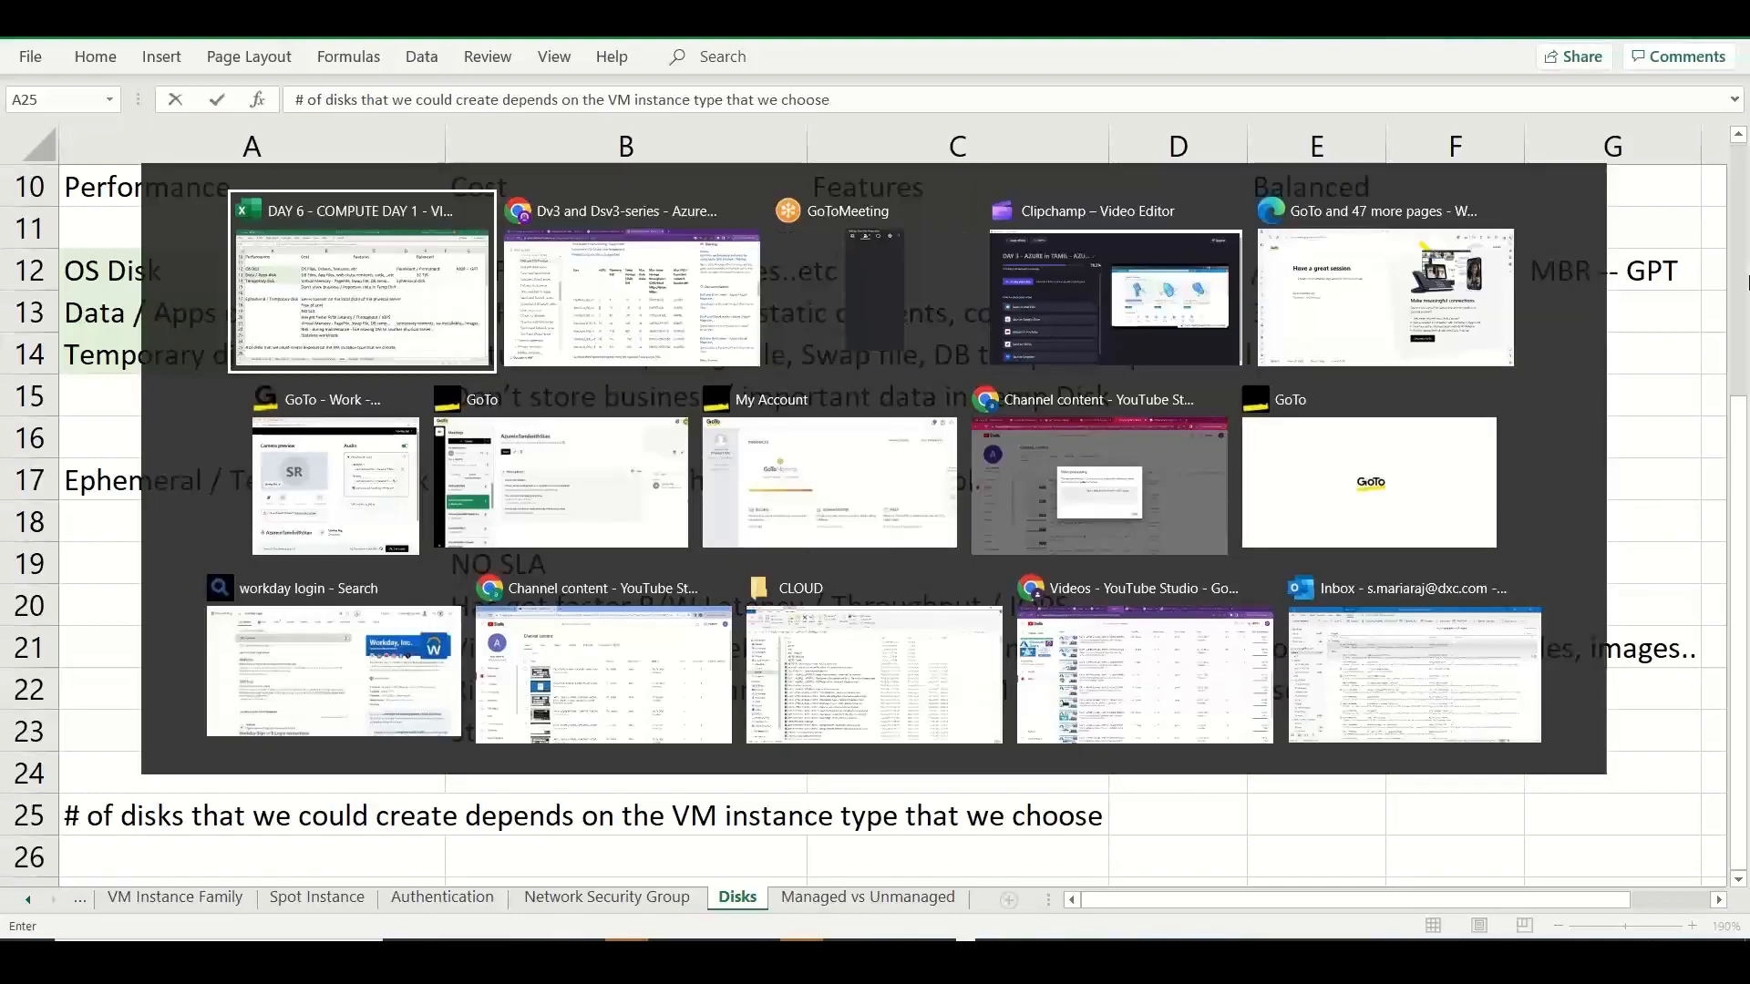
pyautogui.hotkey('alt', 'Tab')
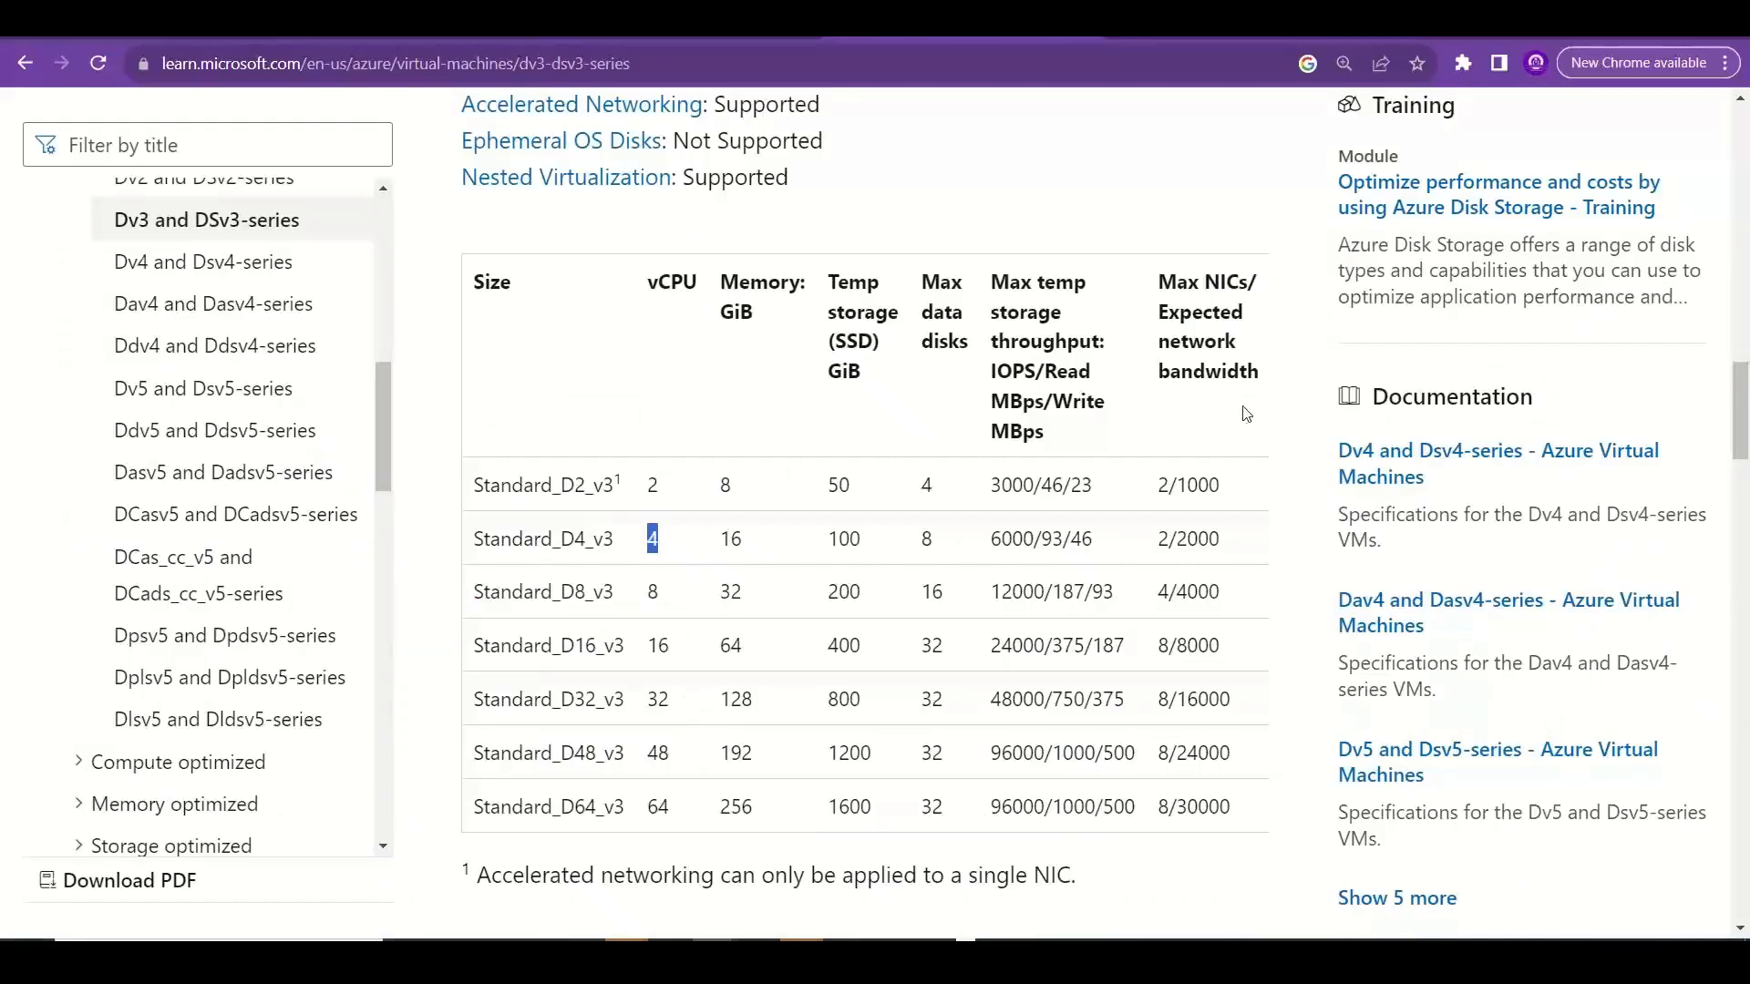
pyautogui.click(139, 38)
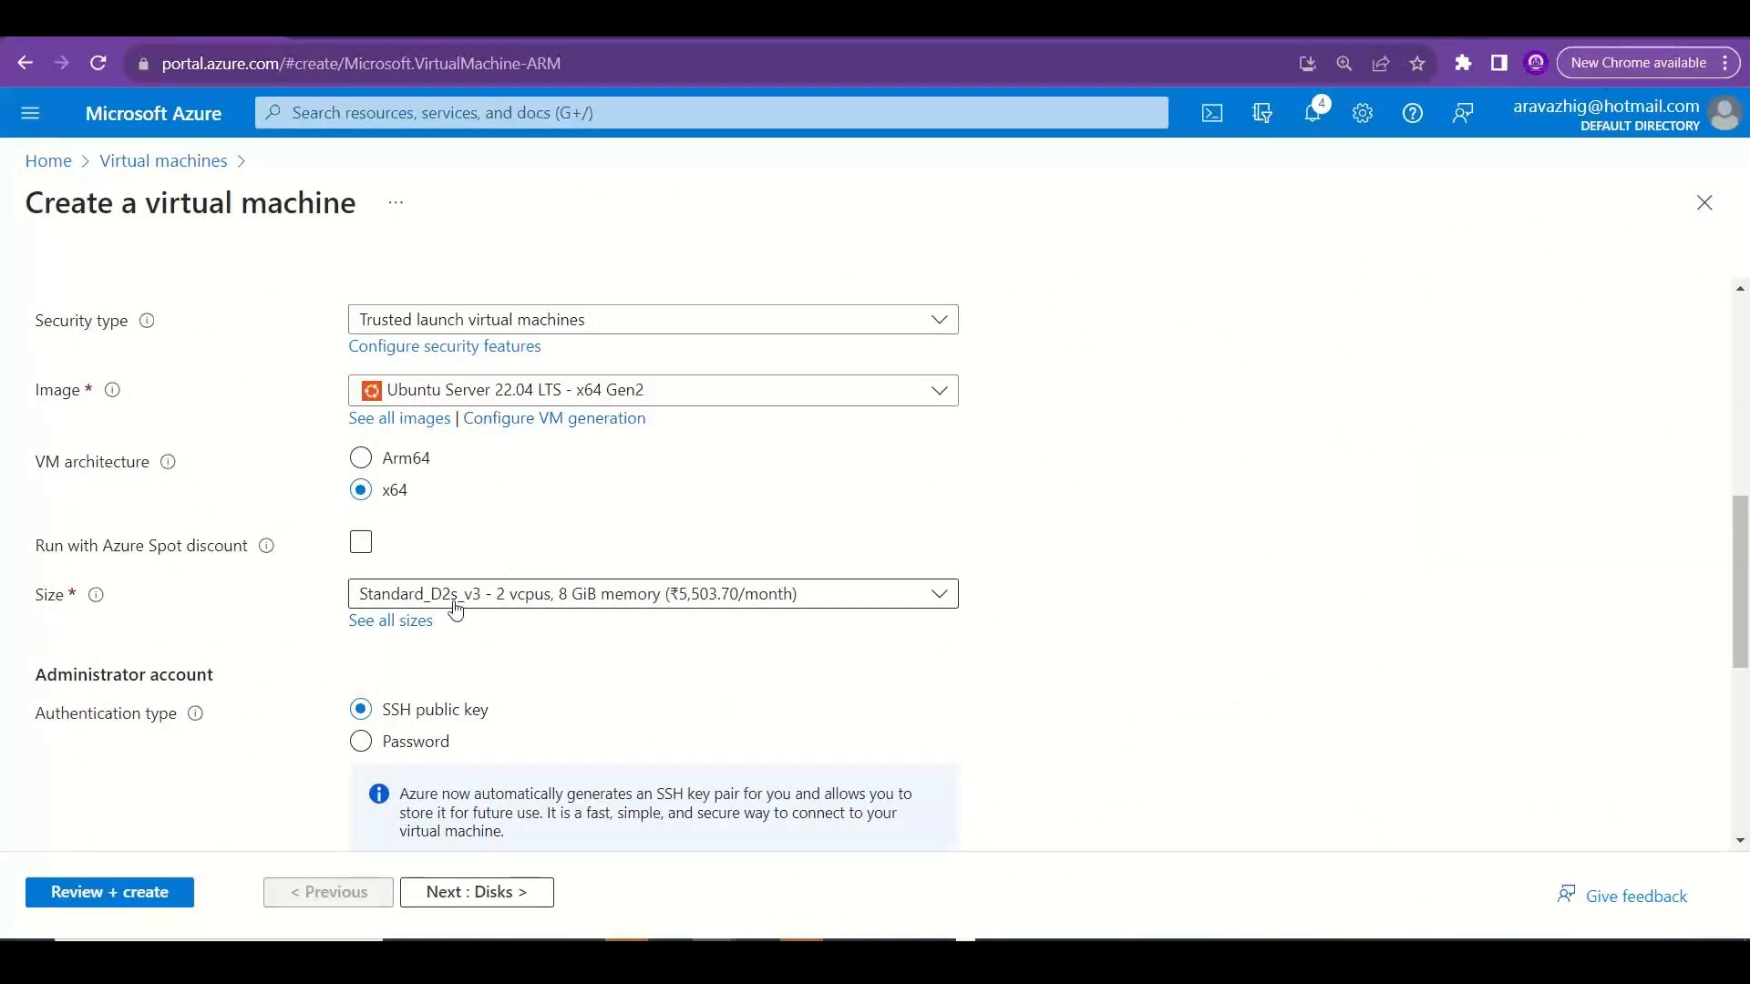
# Switch to Excel and review the Memory Optimized and Compute Optimized notes on the VM Instance Family sheet.
pyautogui.hotkey('alt', 'Tab')
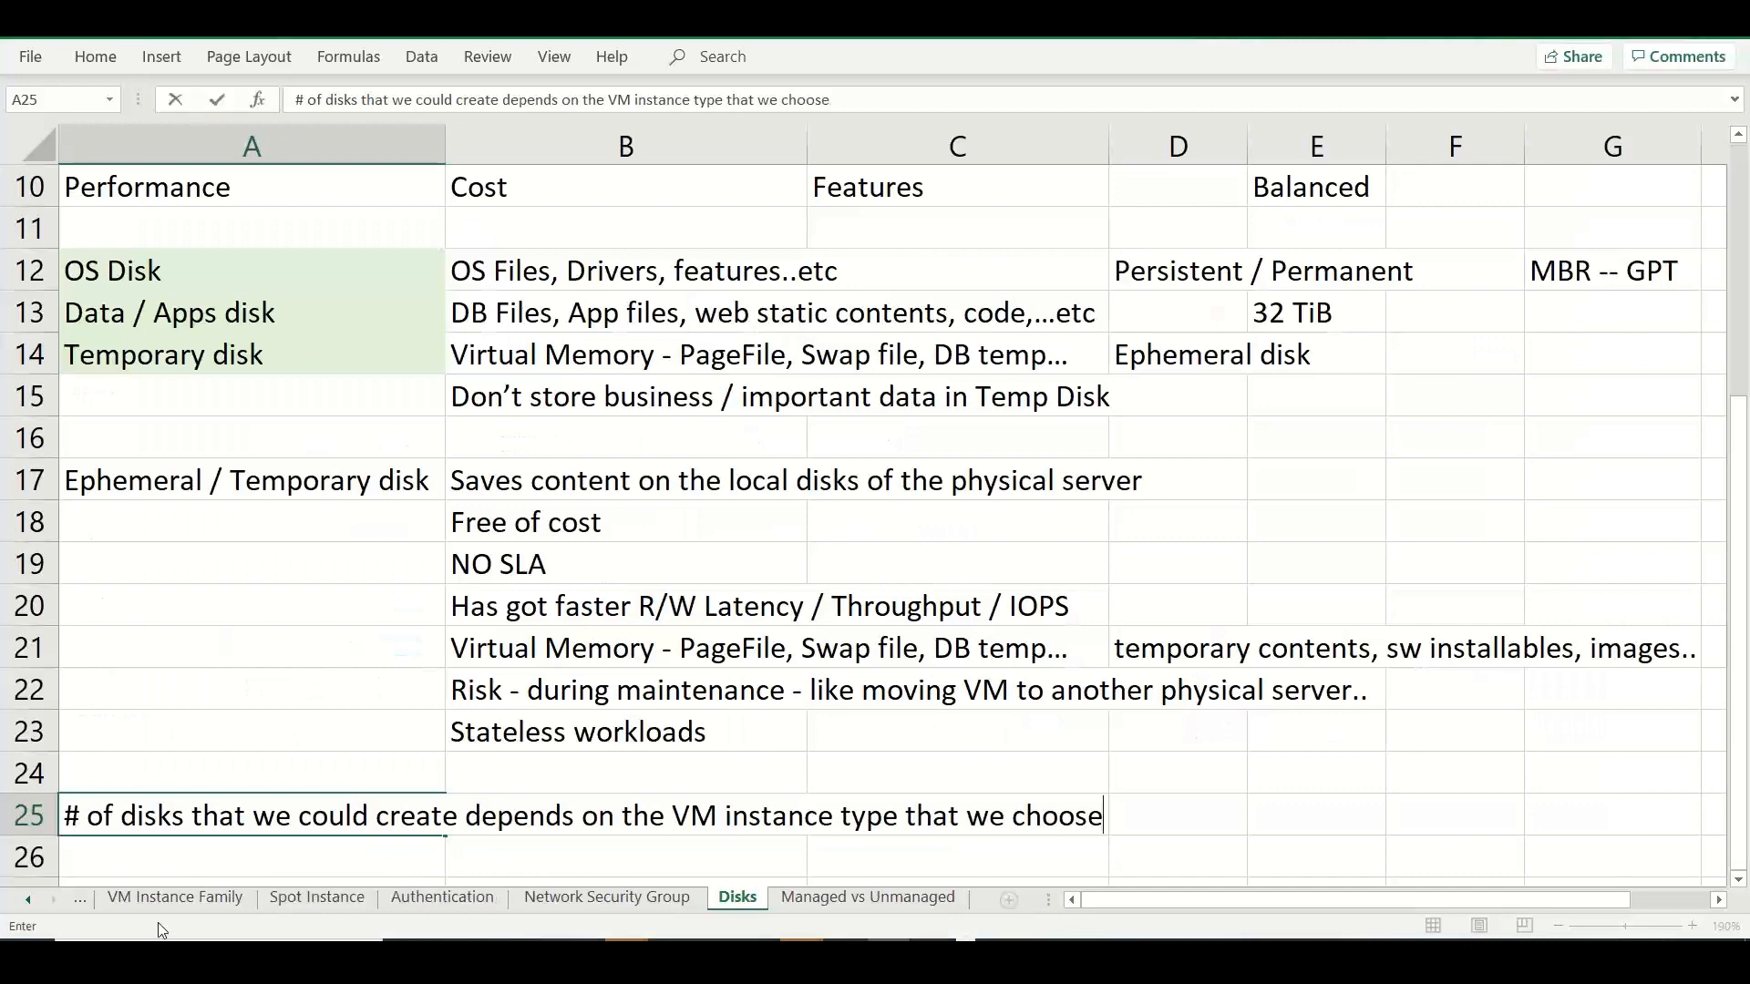
pyautogui.click(28, 901)
pyautogui.click(239, 898)
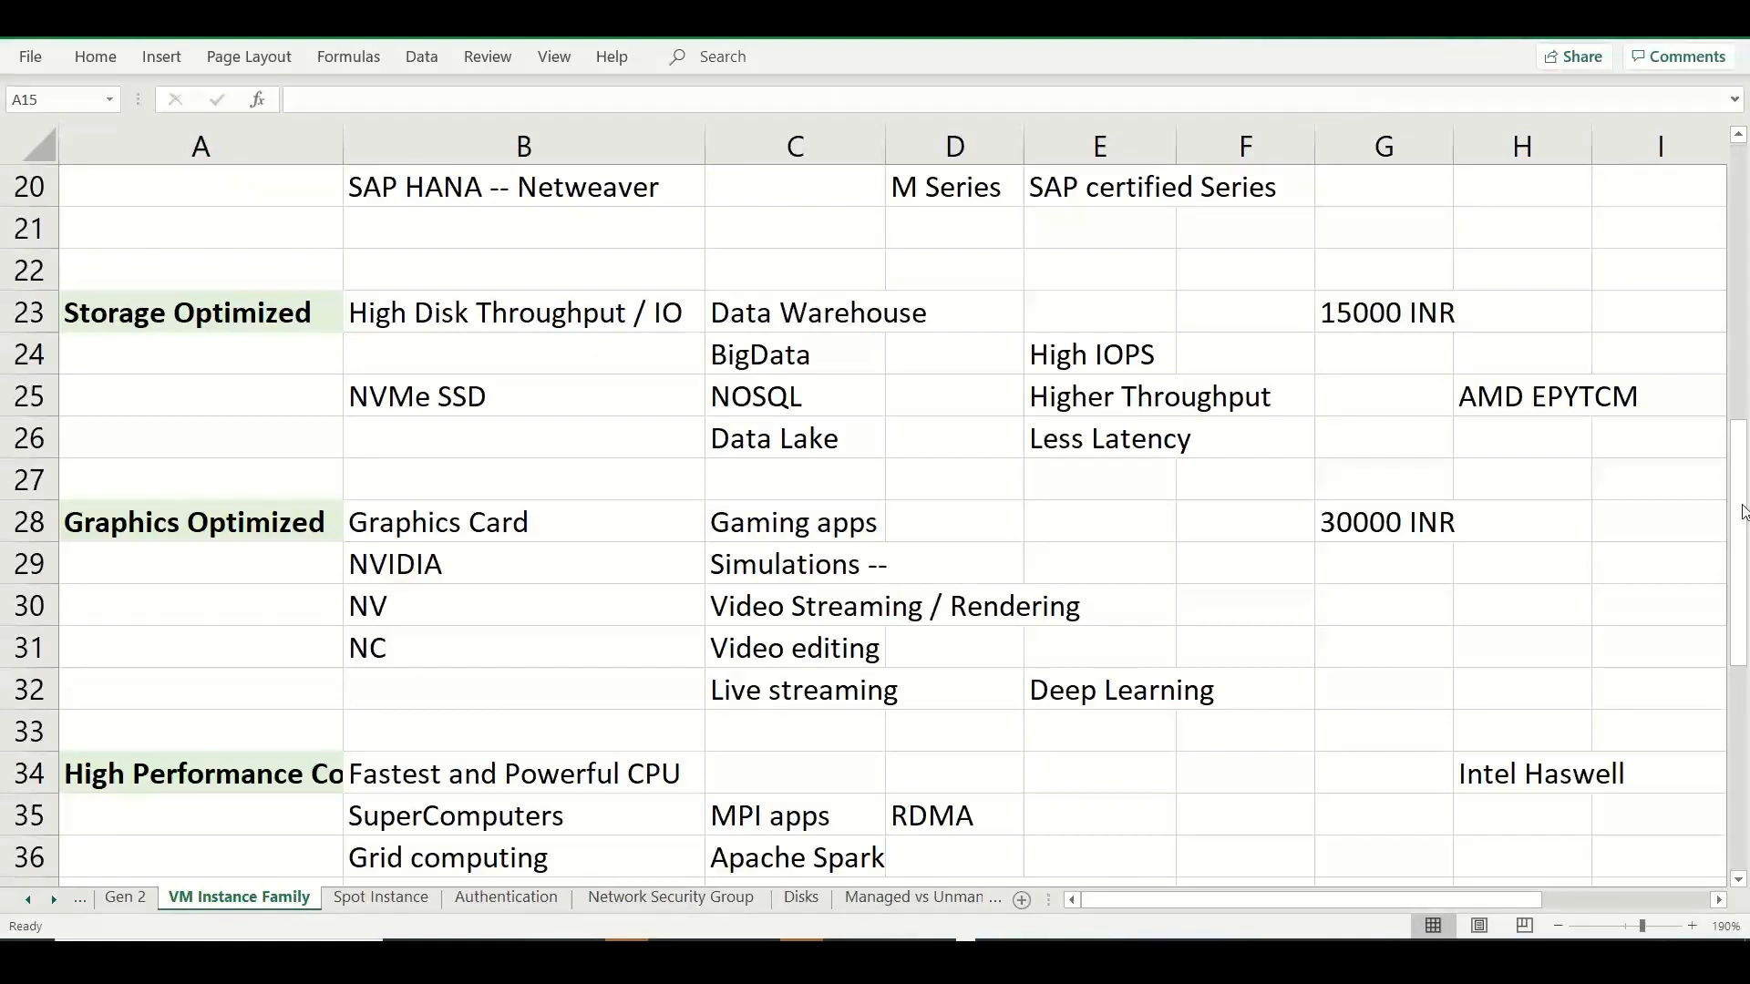
pyautogui.moveTo(1743, 497); pyautogui.dragTo(1745, 375)
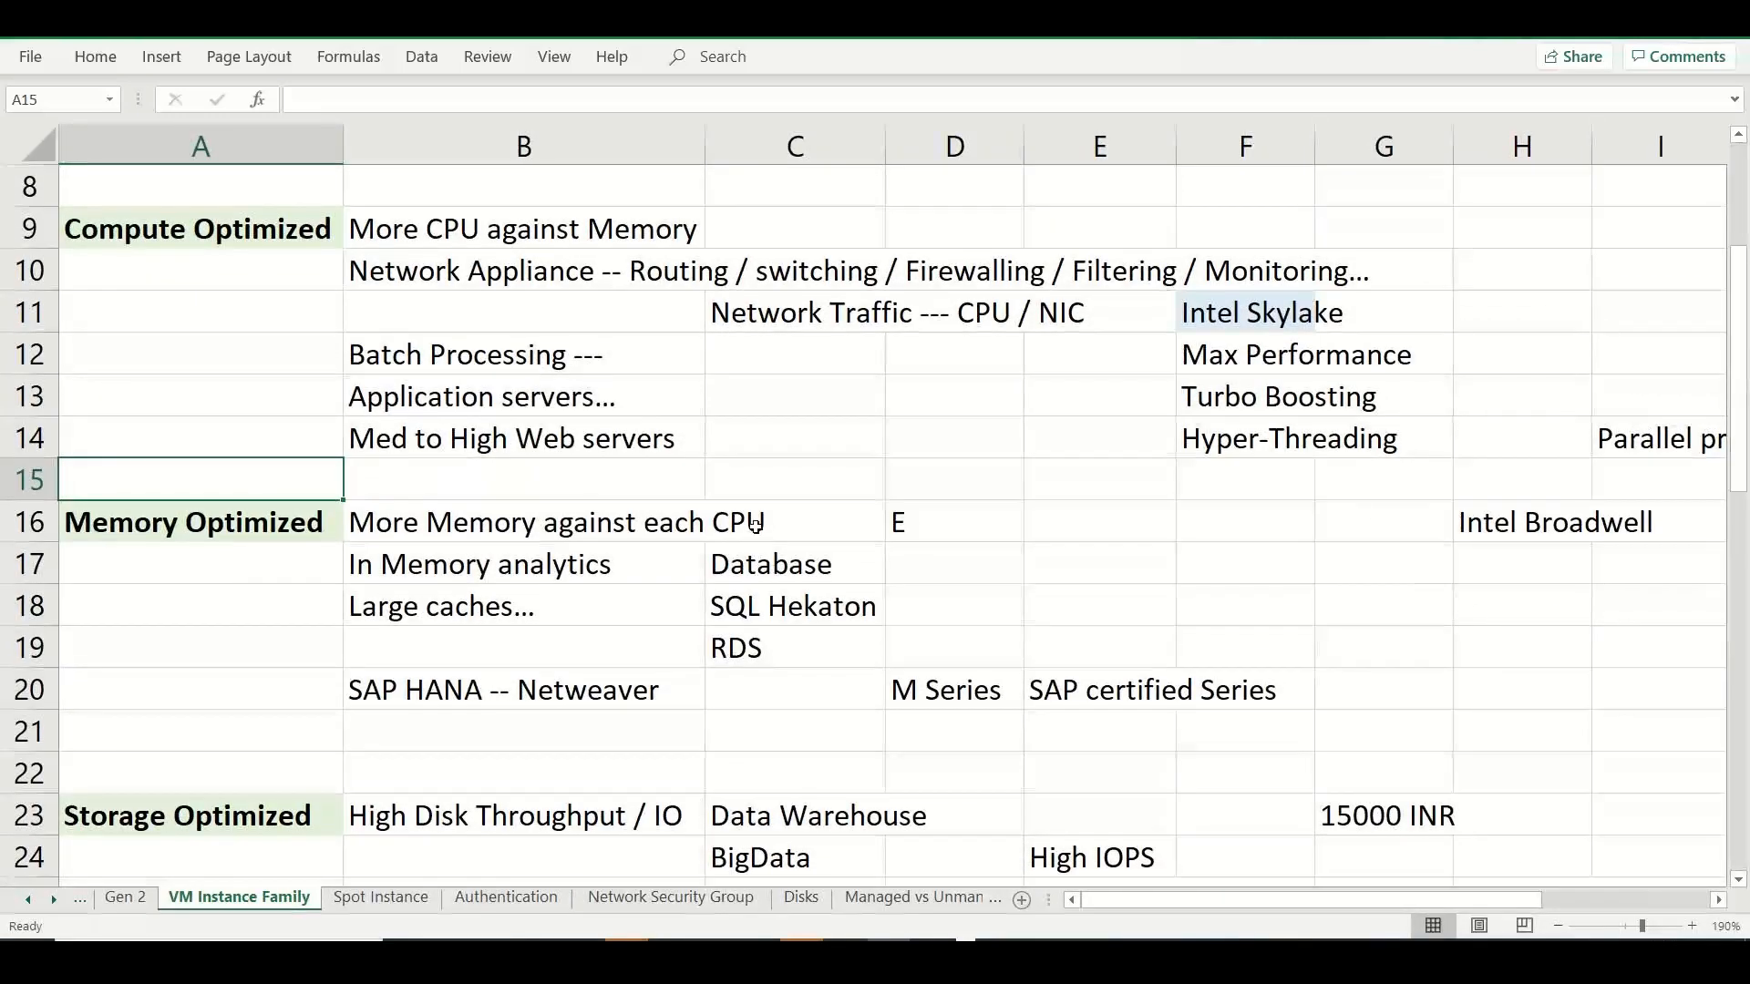
pyautogui.moveTo(756, 525); pyautogui.dragTo(771, 679)
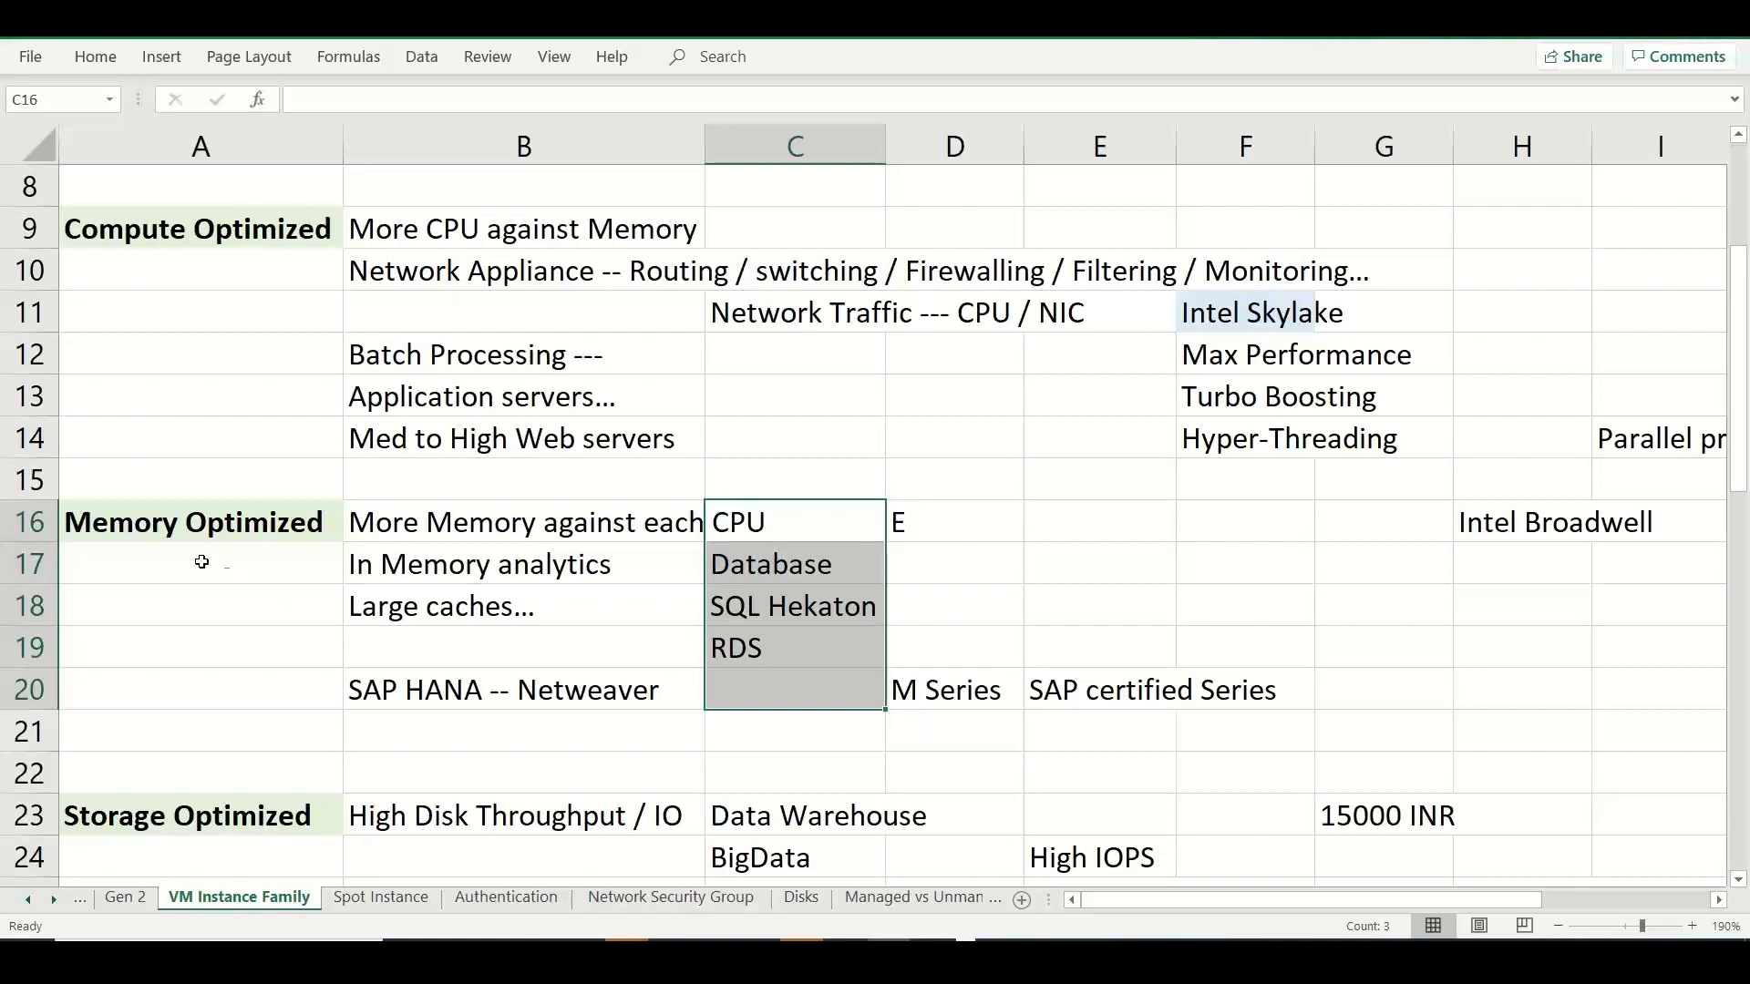
pyautogui.click(202, 531)
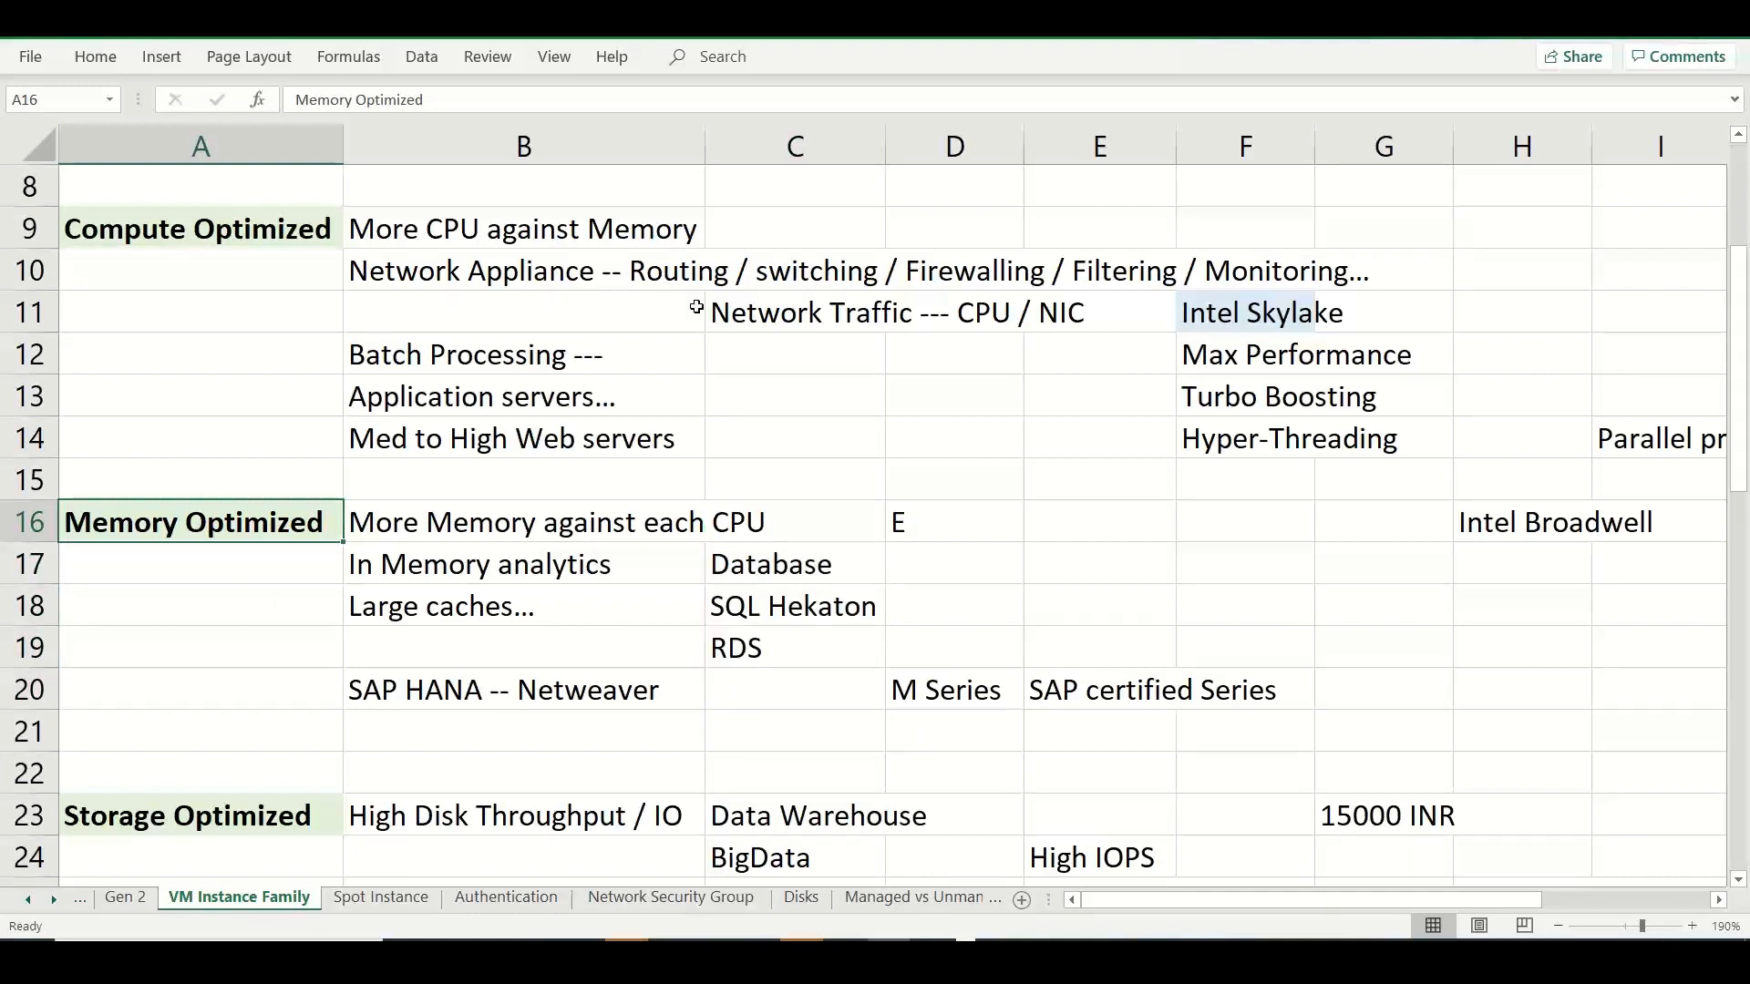
pyautogui.click(297, 237)
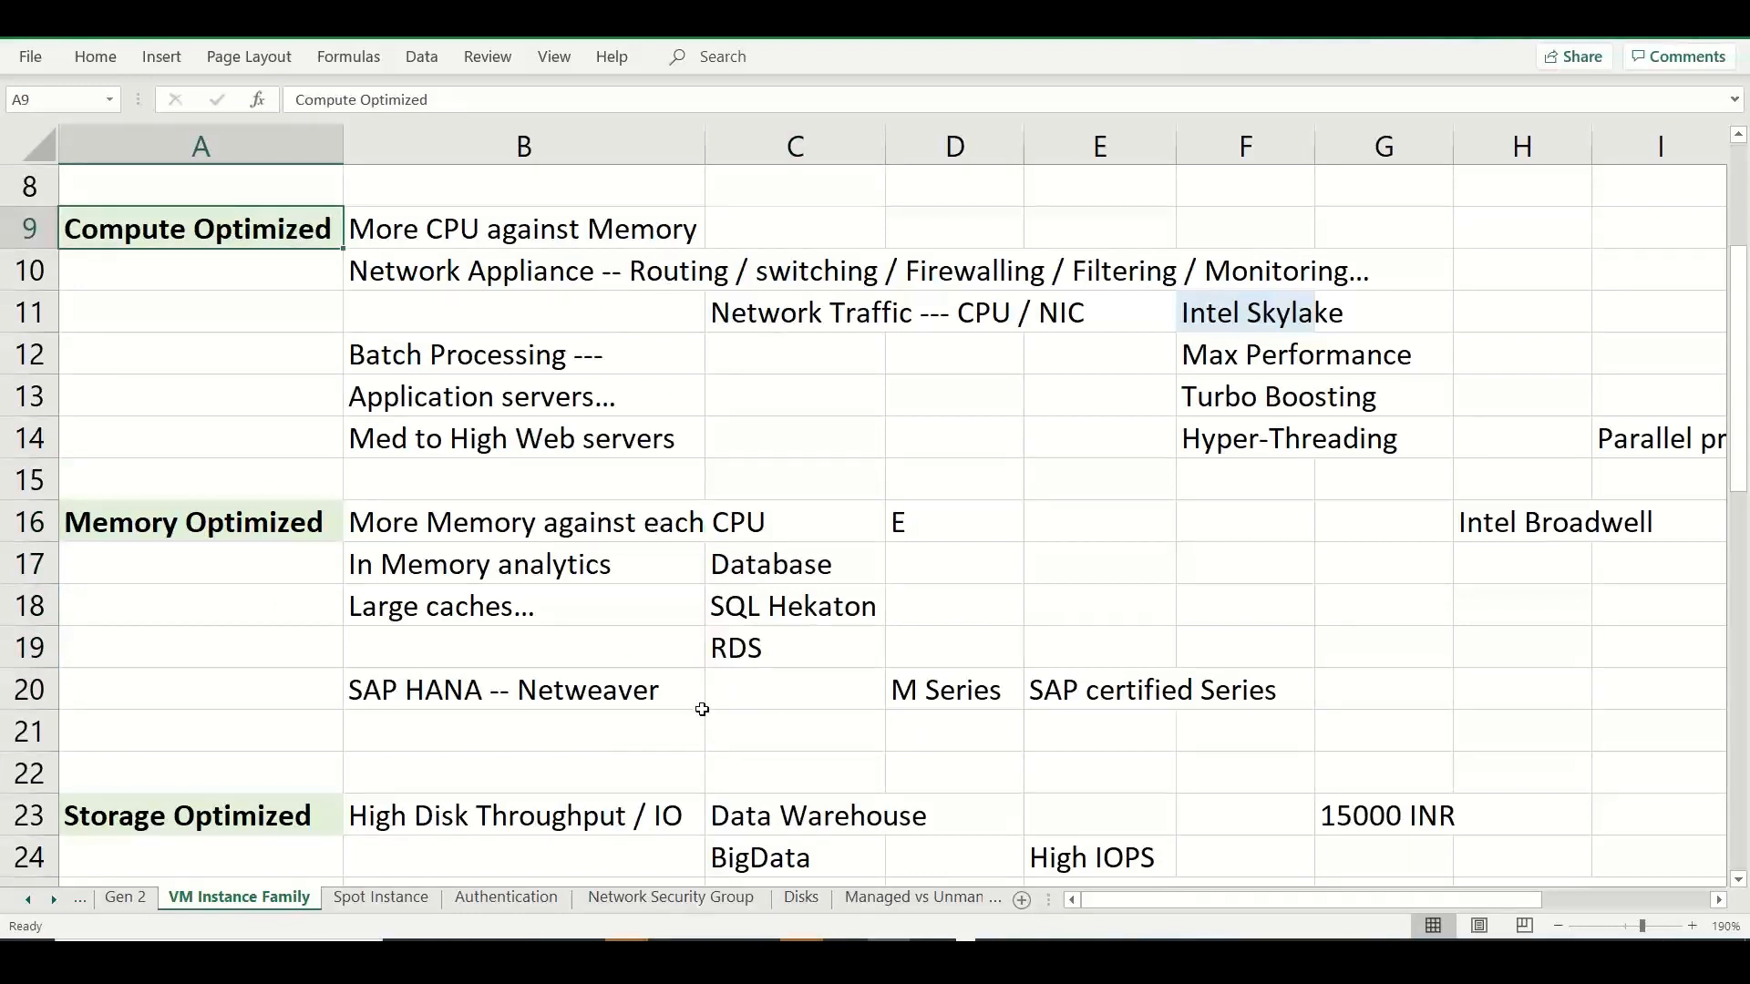
# Switch to the Azure portal, view the available VM sizes, and open the Disks settings of the new virtual machine.
pyautogui.hotkey('alt', 'Tab')
pyautogui.hotkey('alt', 'Tab')
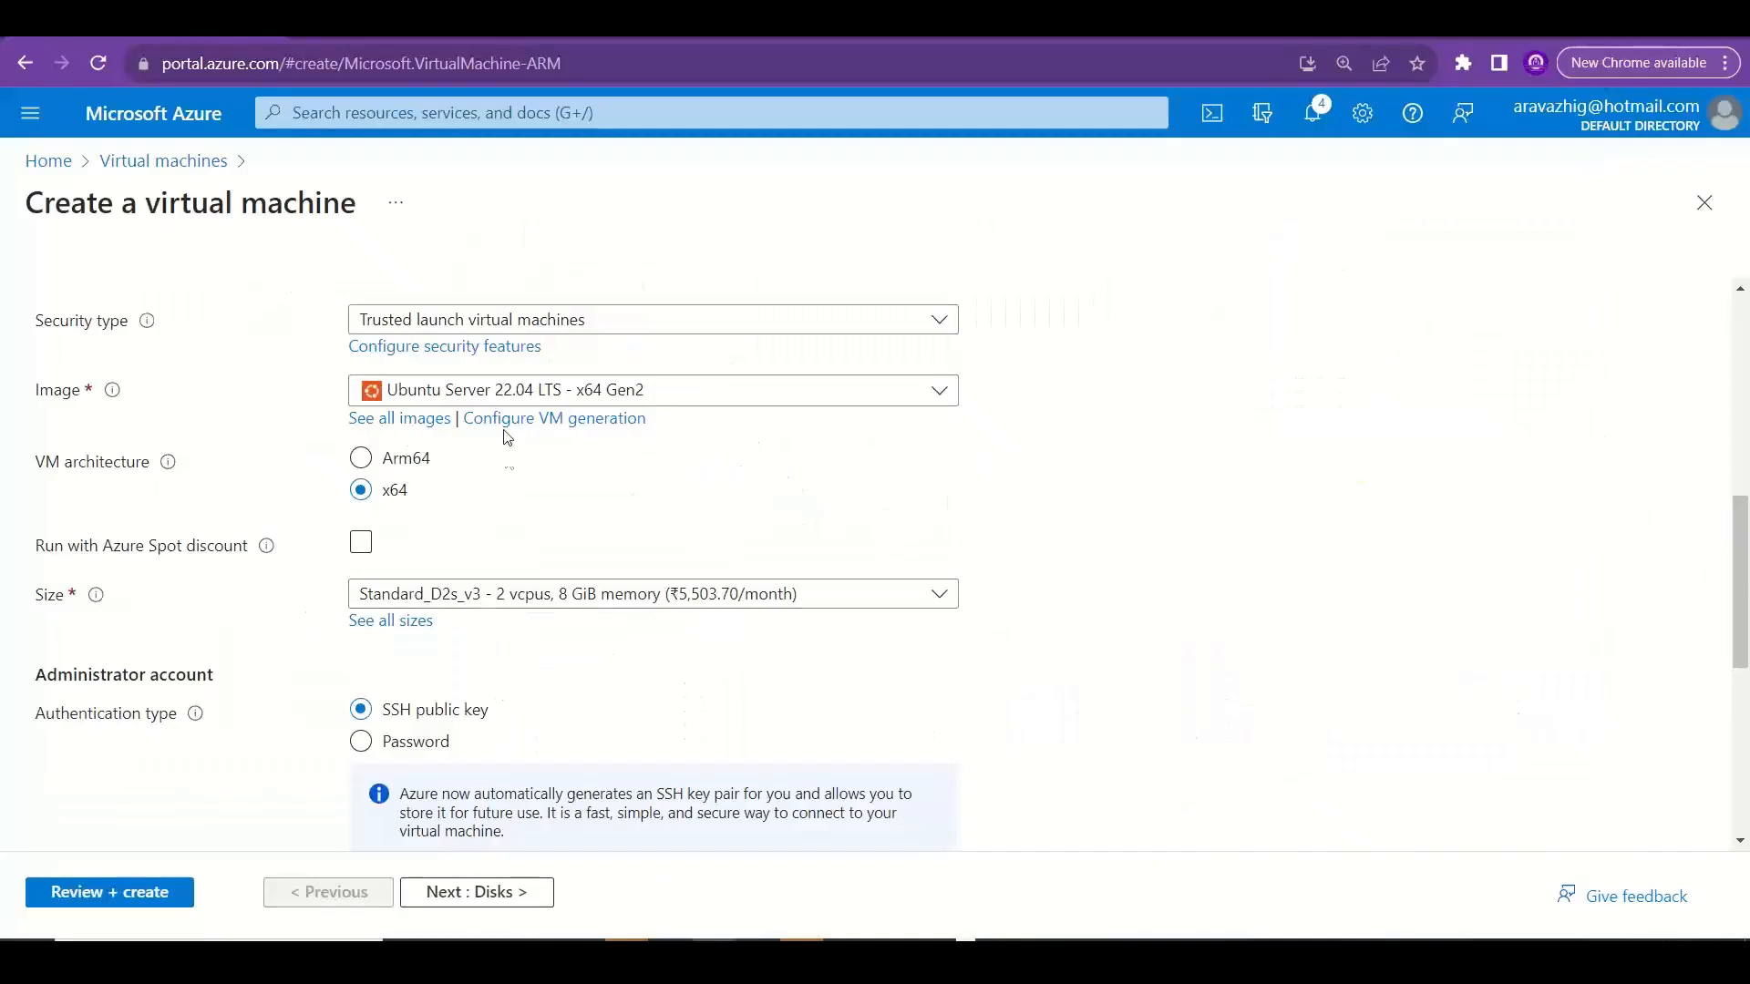
pyautogui.click(490, 591)
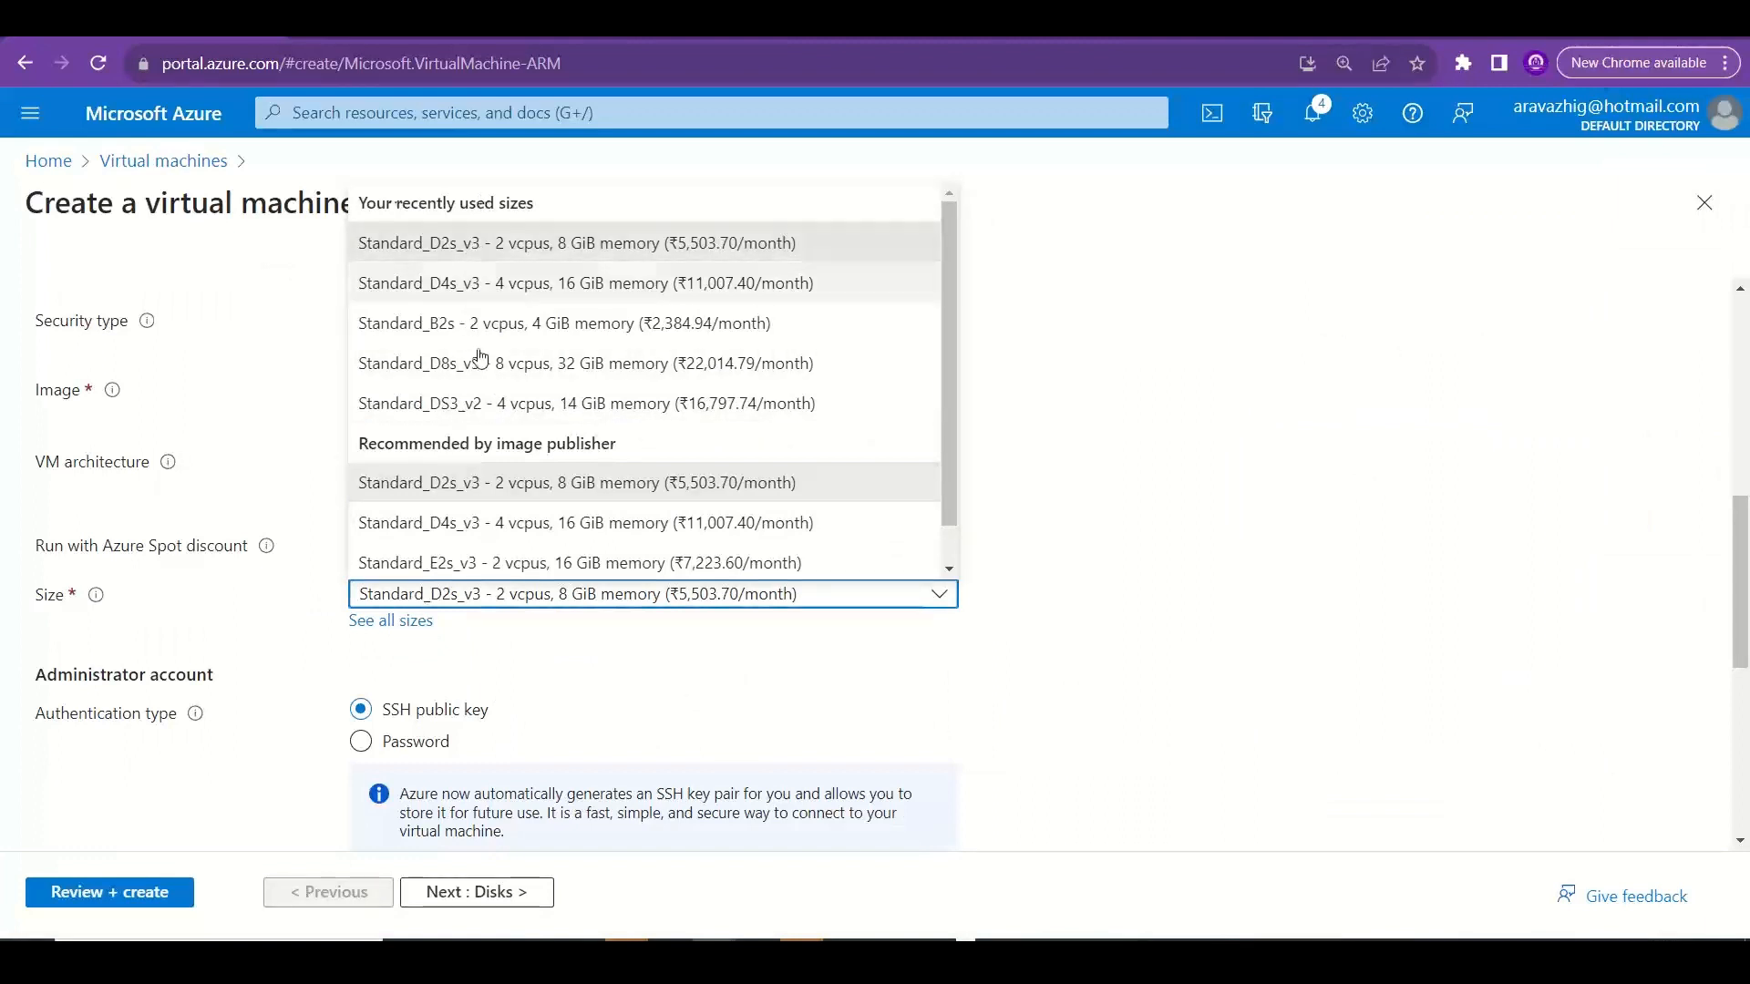
pyautogui.click(1246, 598)
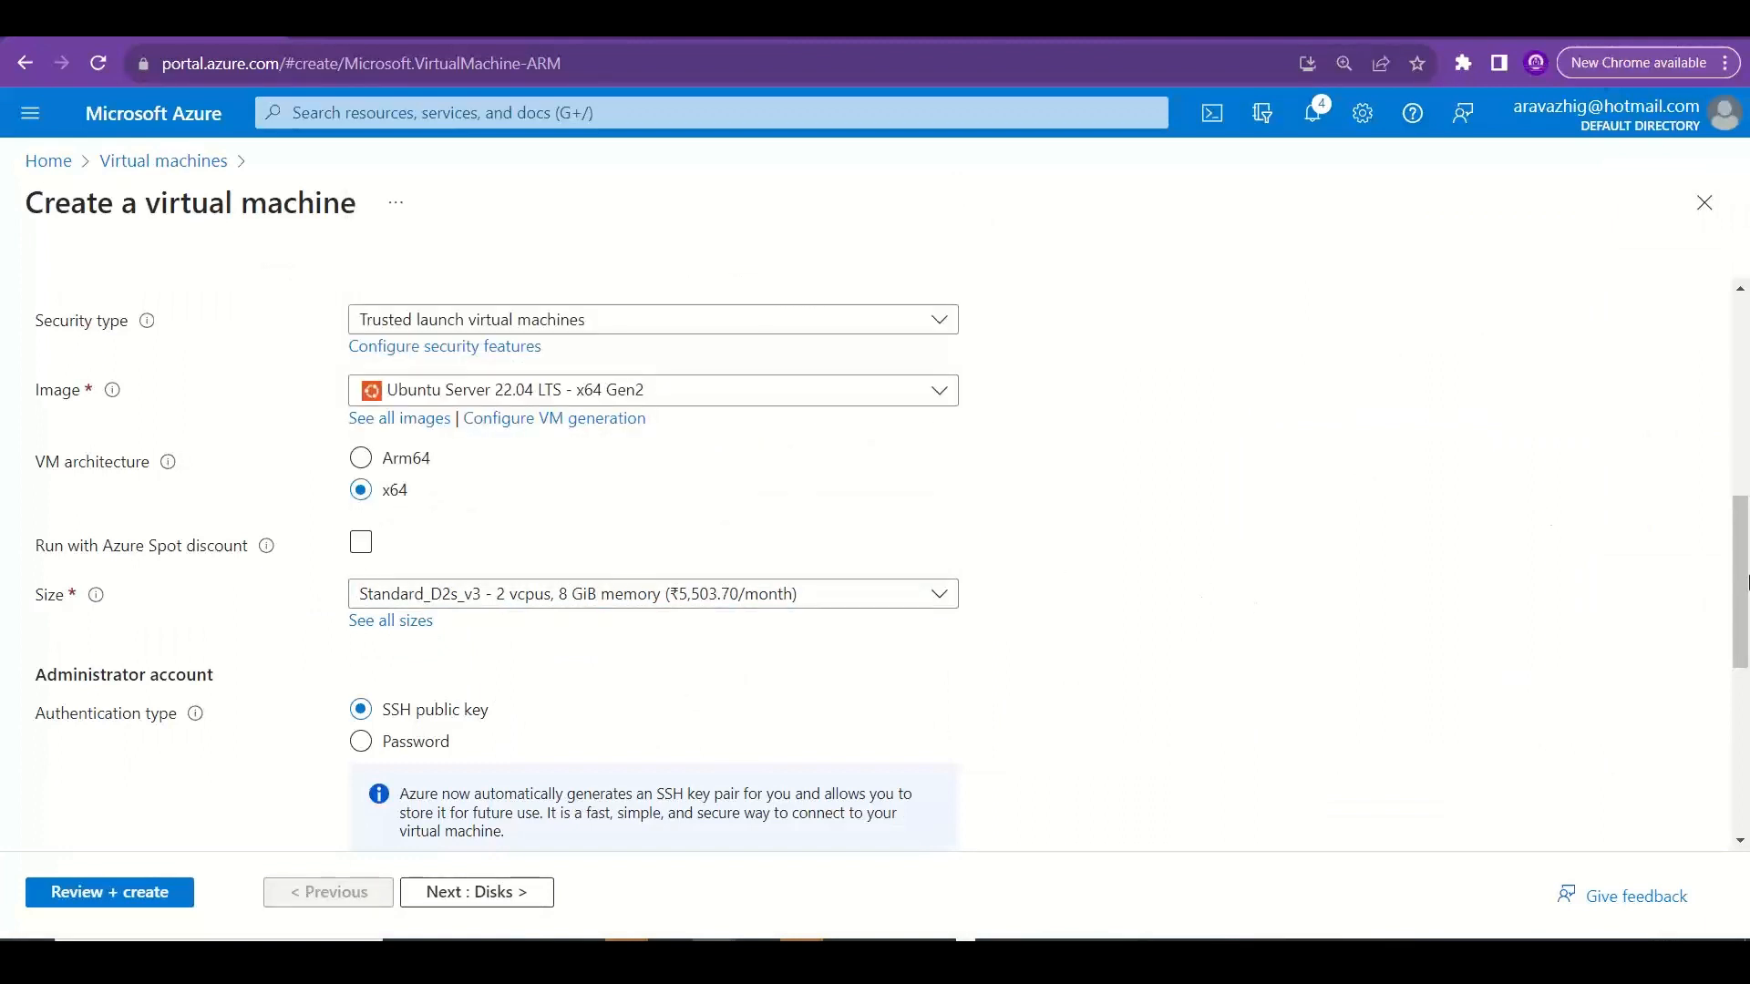
pyautogui.moveTo(1743, 587); pyautogui.dragTo(1742, 330)
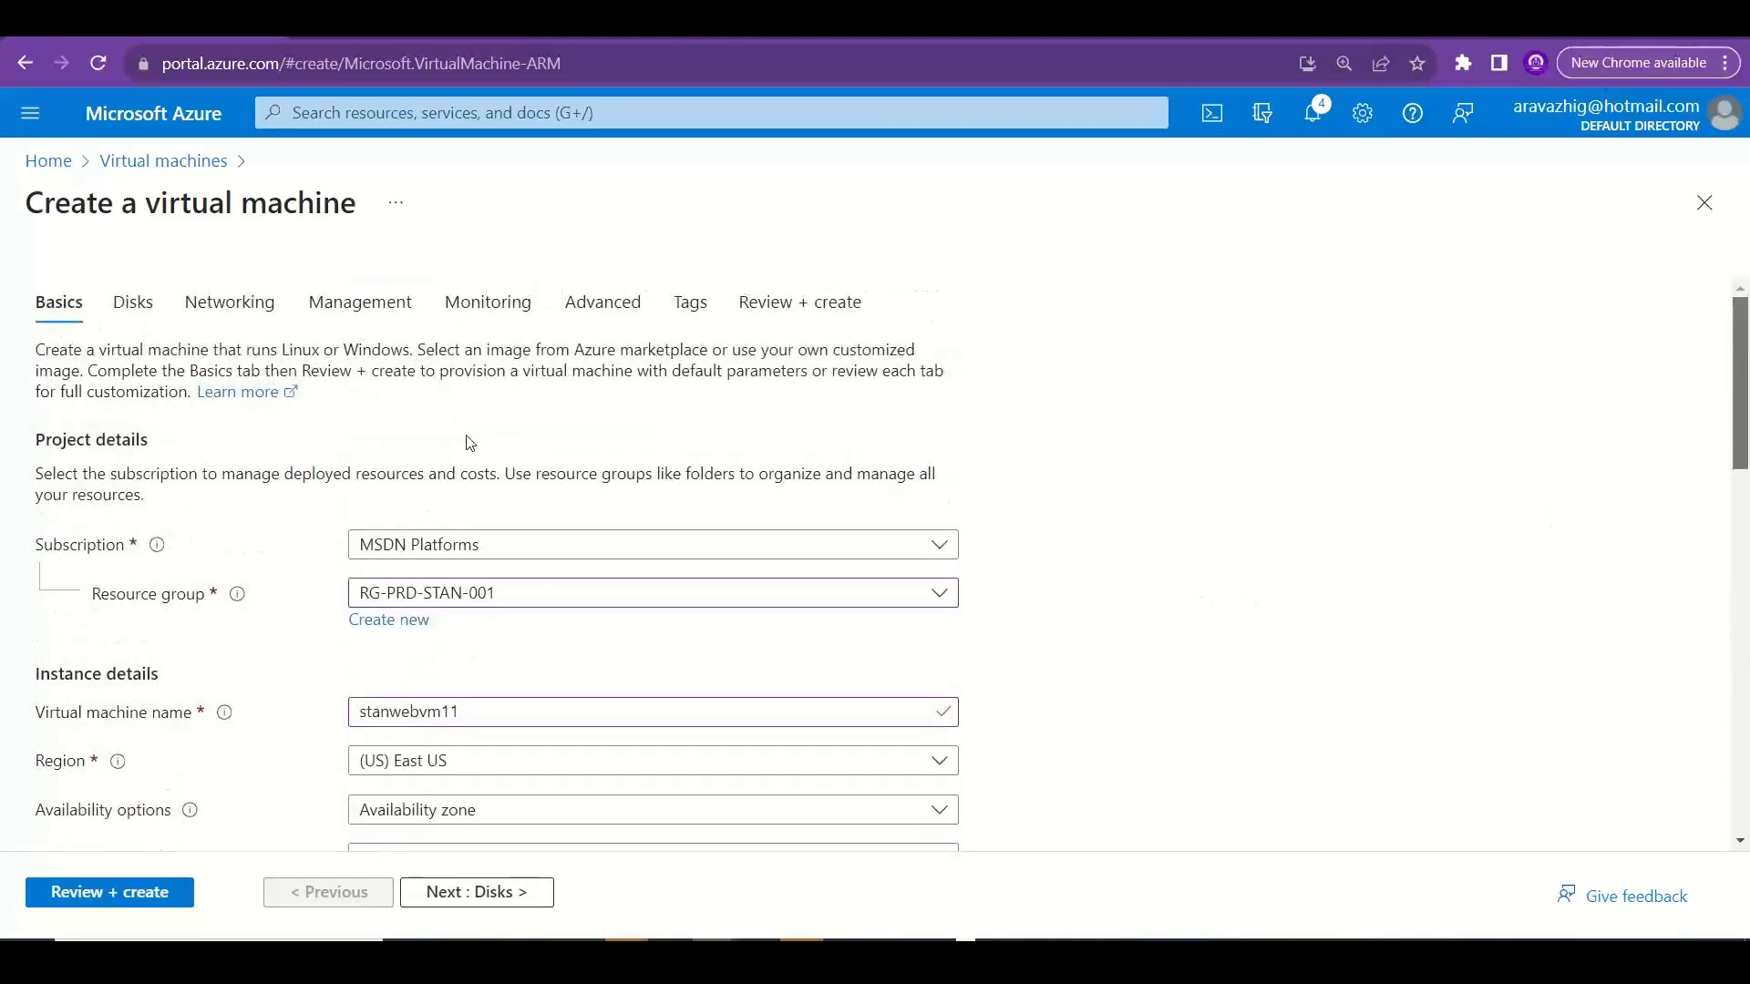
pyautogui.click(154, 321)
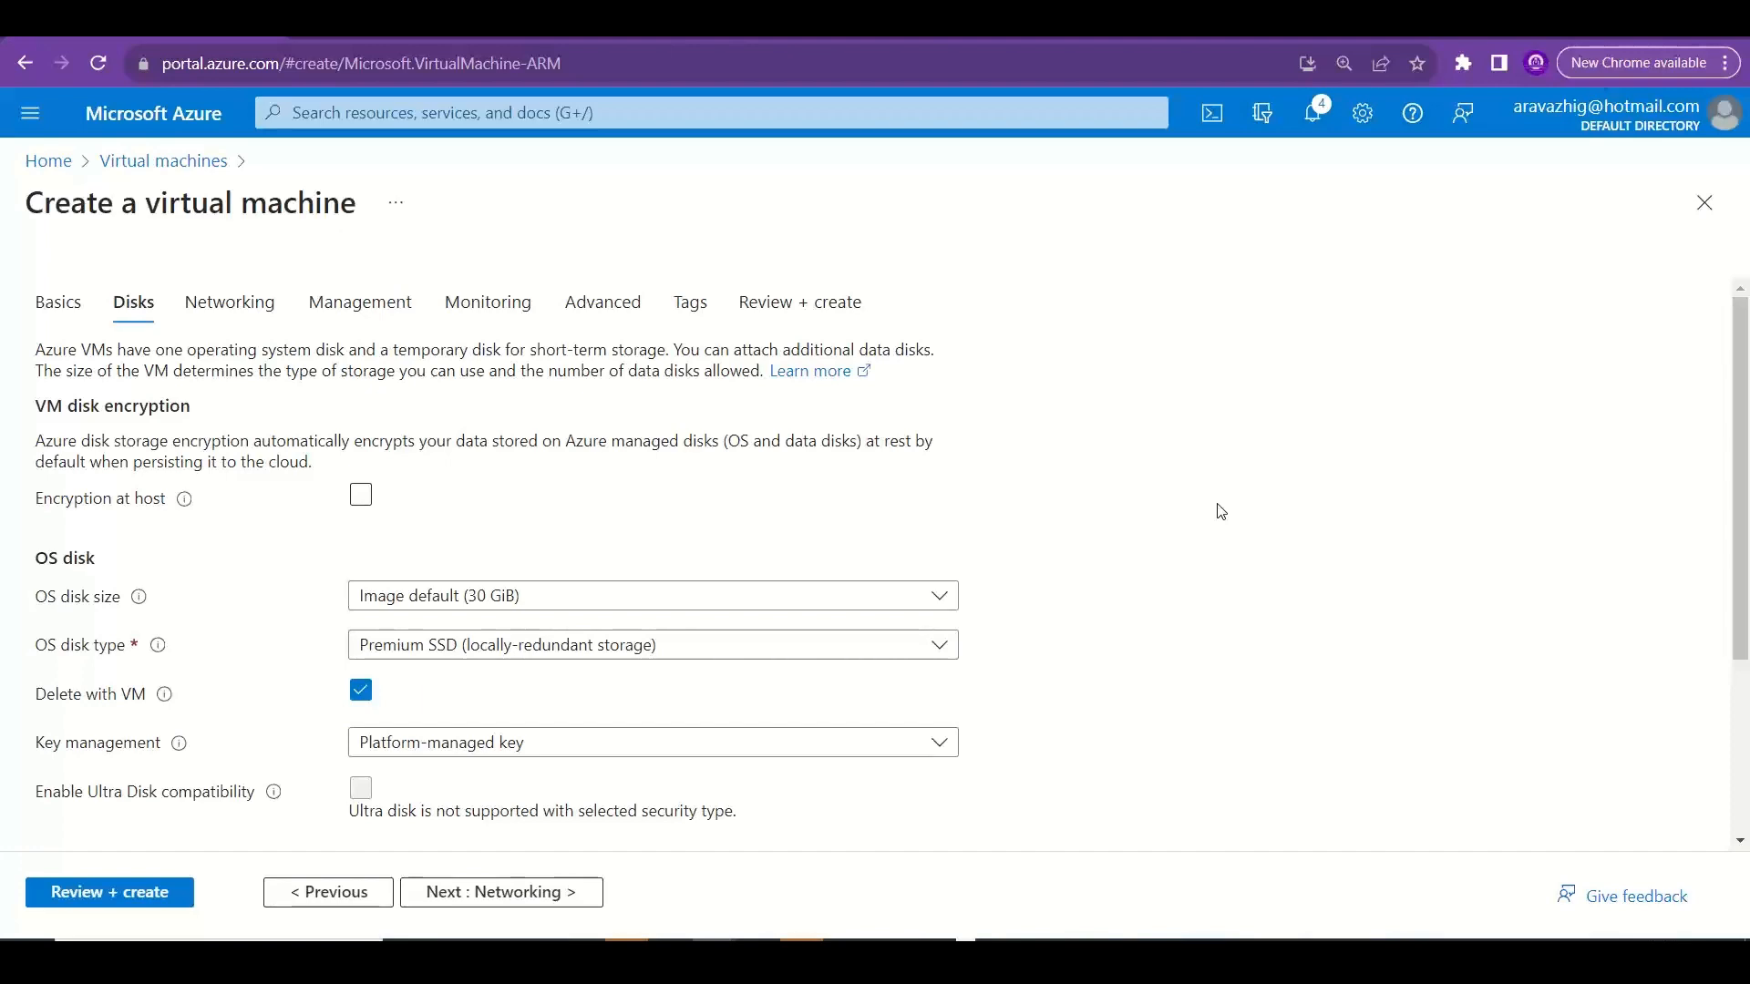
# Switch to Excel and review the managed disk benefits on the Managed vs Unmanaged sheet.
pyautogui.hotkey('alt', 'Tab')
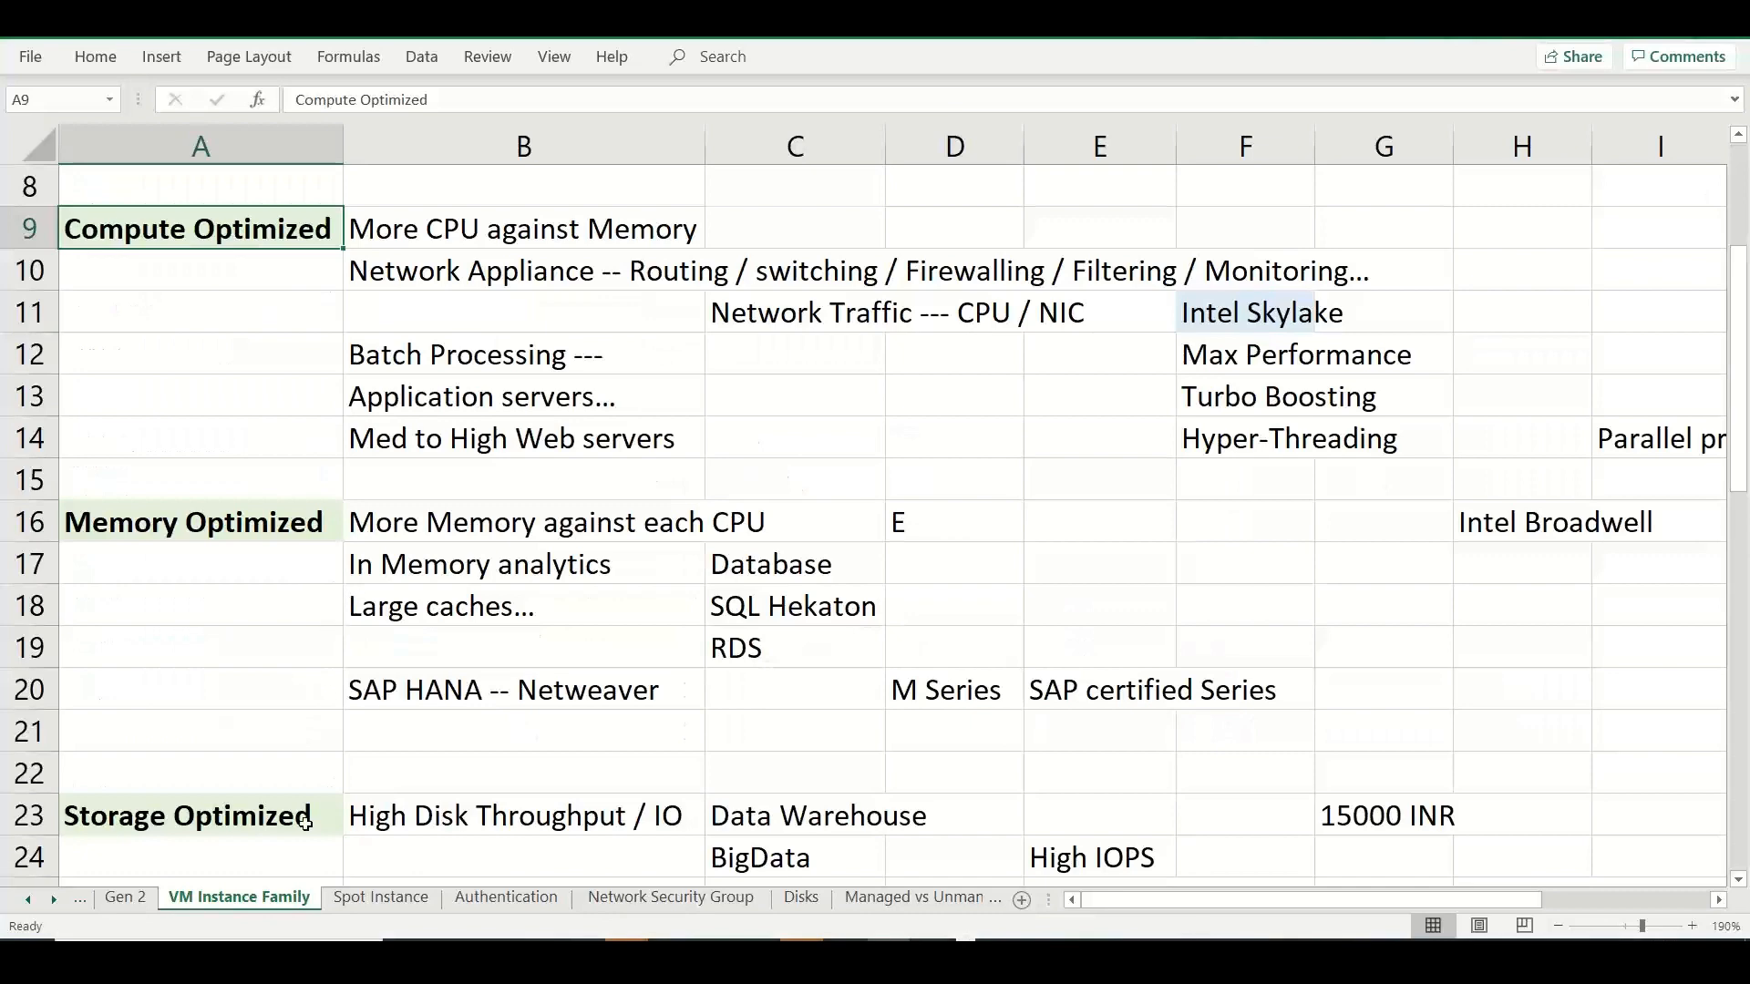
pyautogui.click(905, 902)
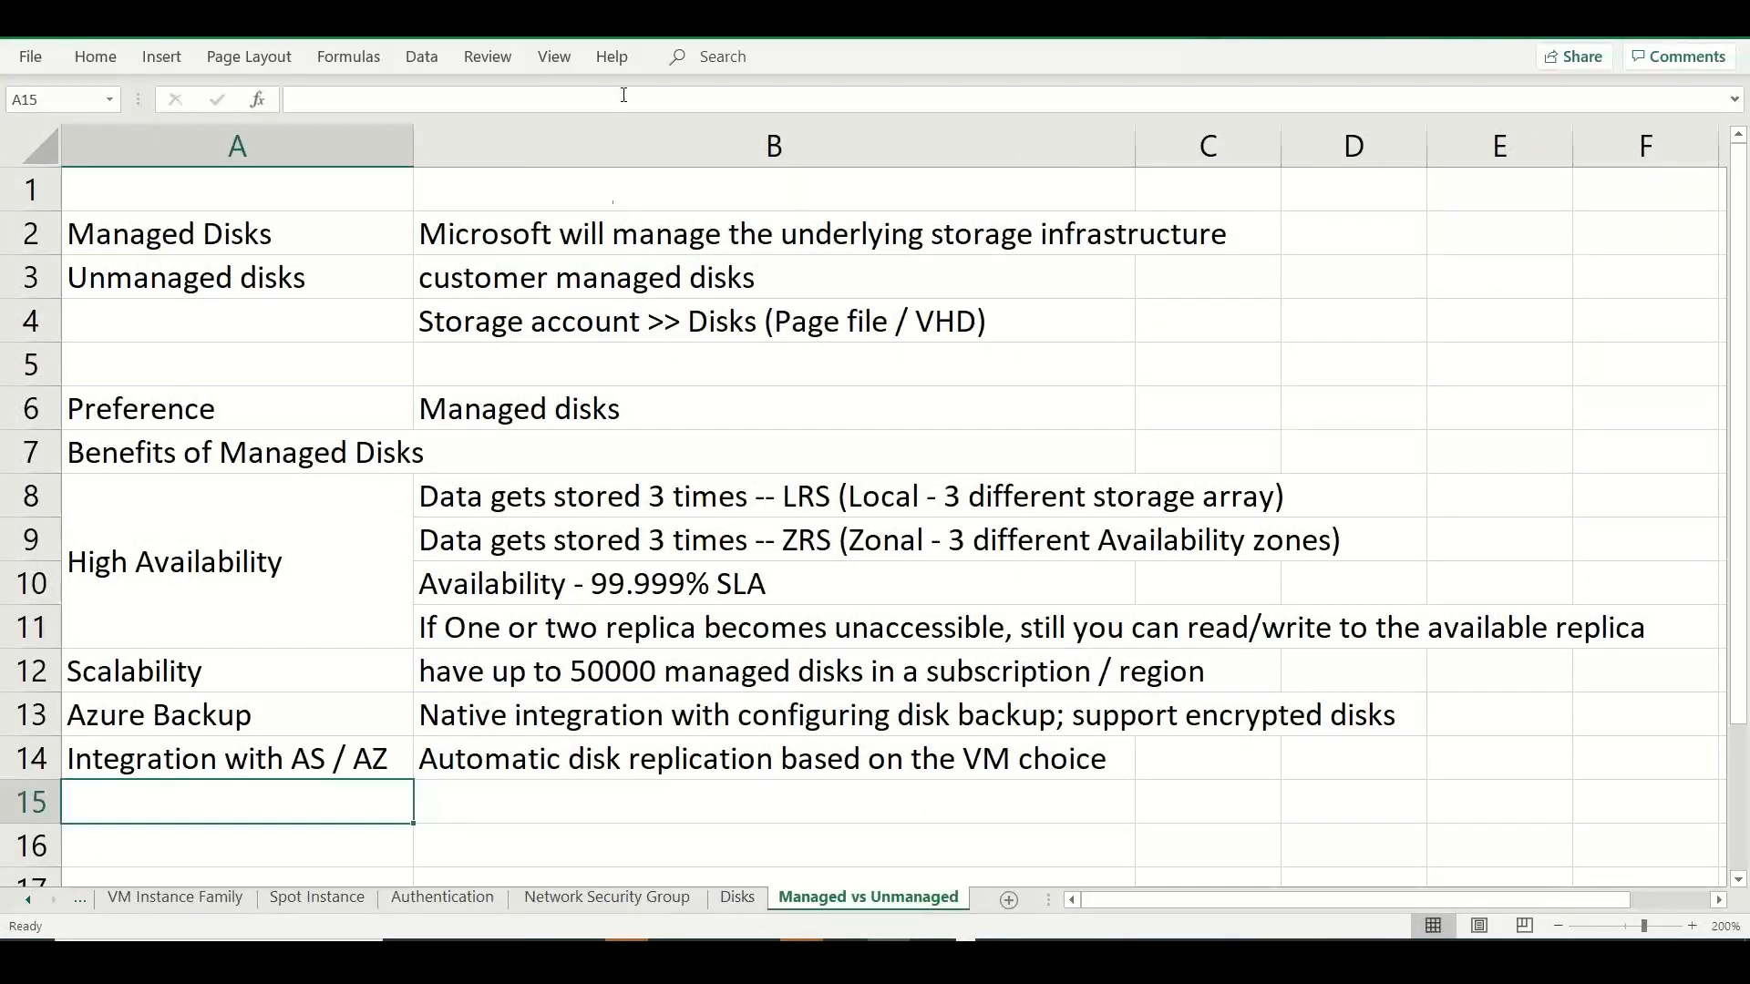
pyautogui.hotkey('alt', 'Tab')
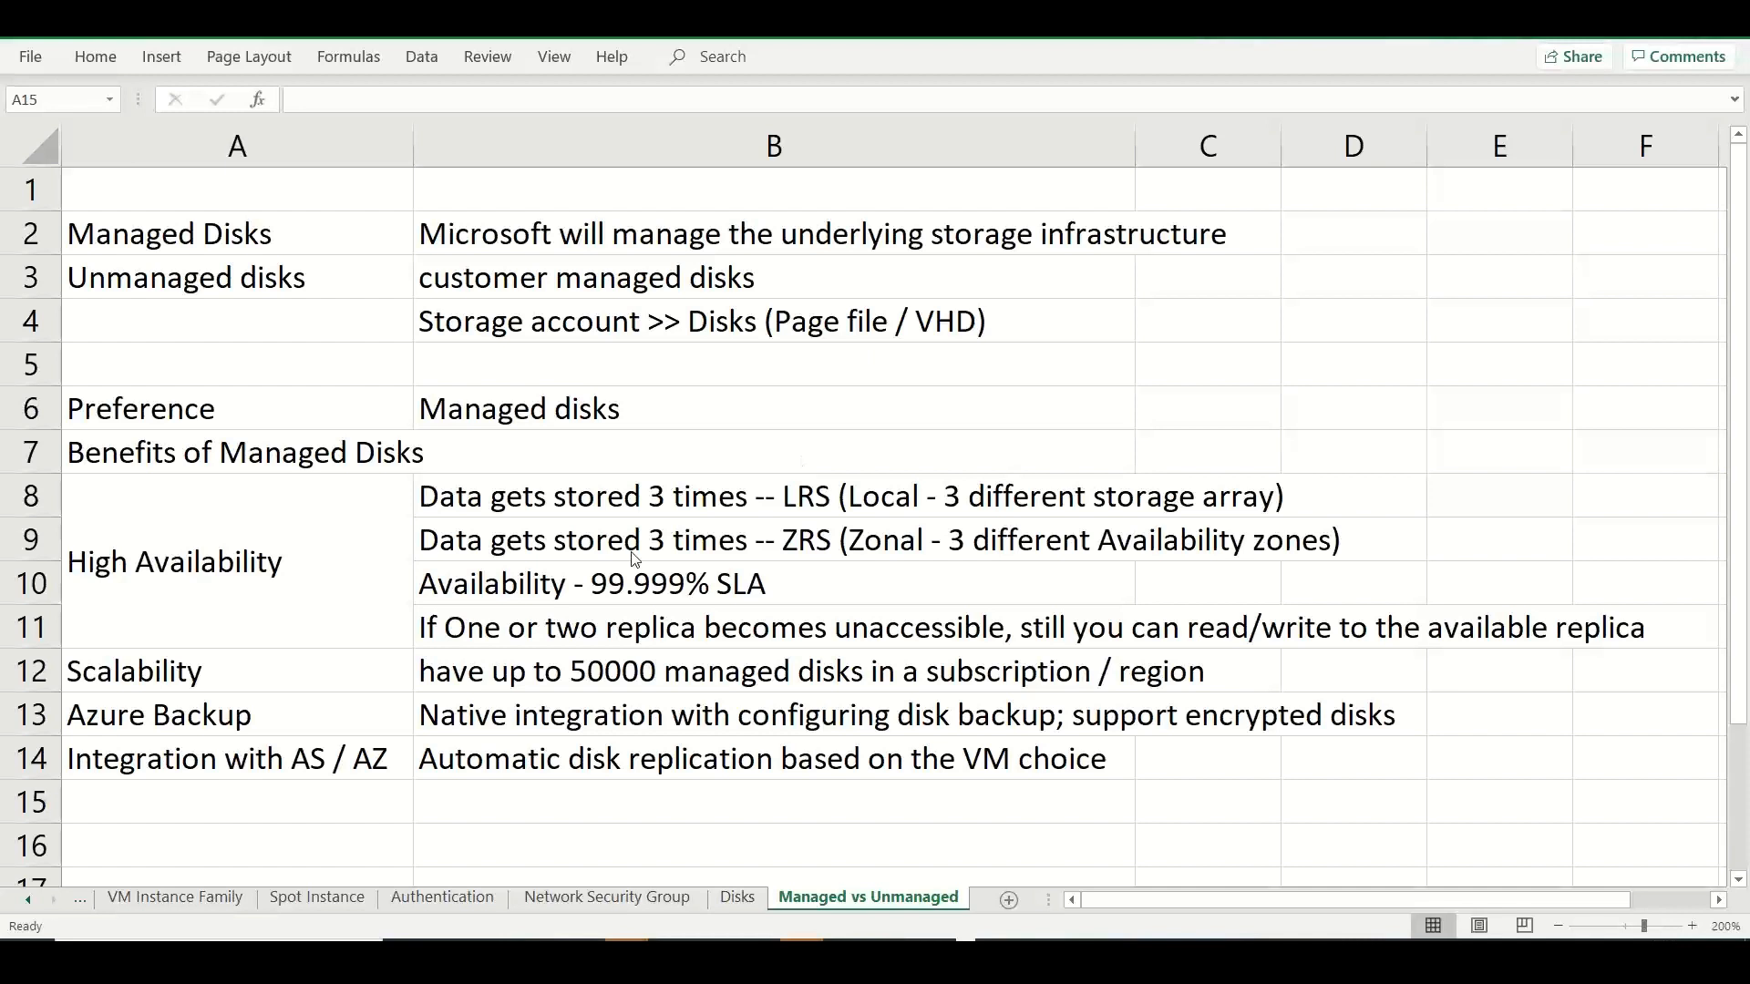
# Enter "Granular Access Control / Permissions - RBAC" in cell A15 of the Managed vs Unmanaged sheet.
pyautogui.click(290, 820)
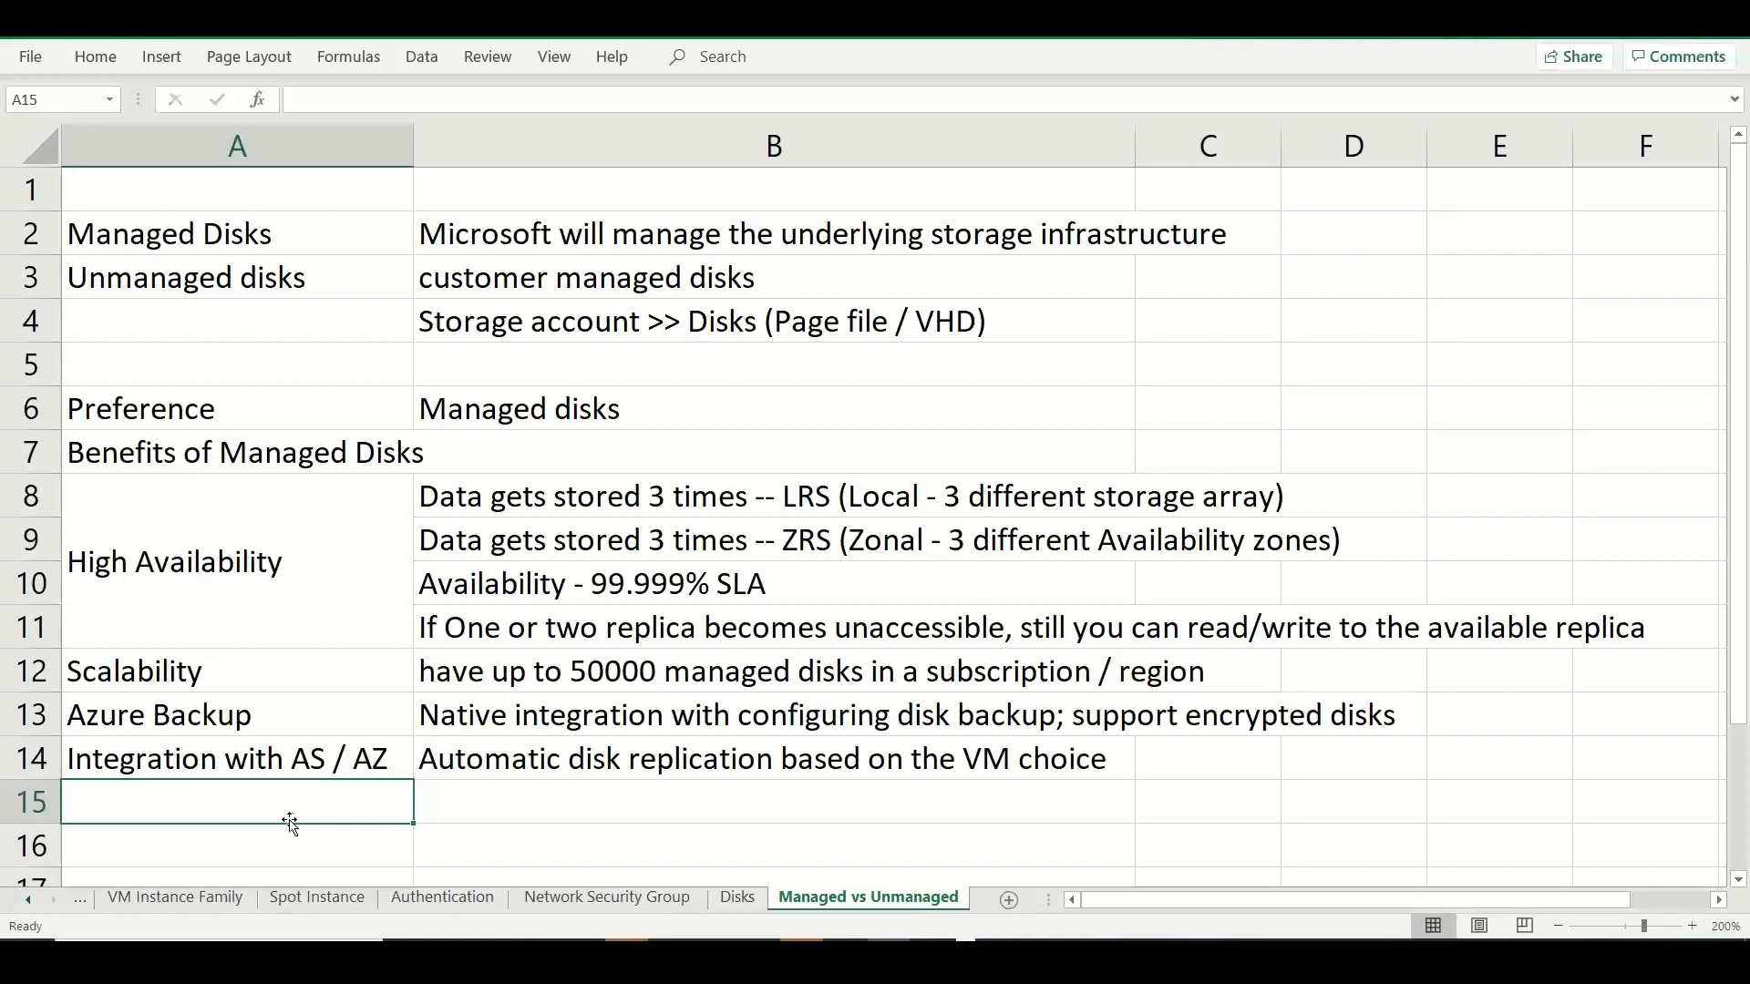
pyautogui.write('Granular ')
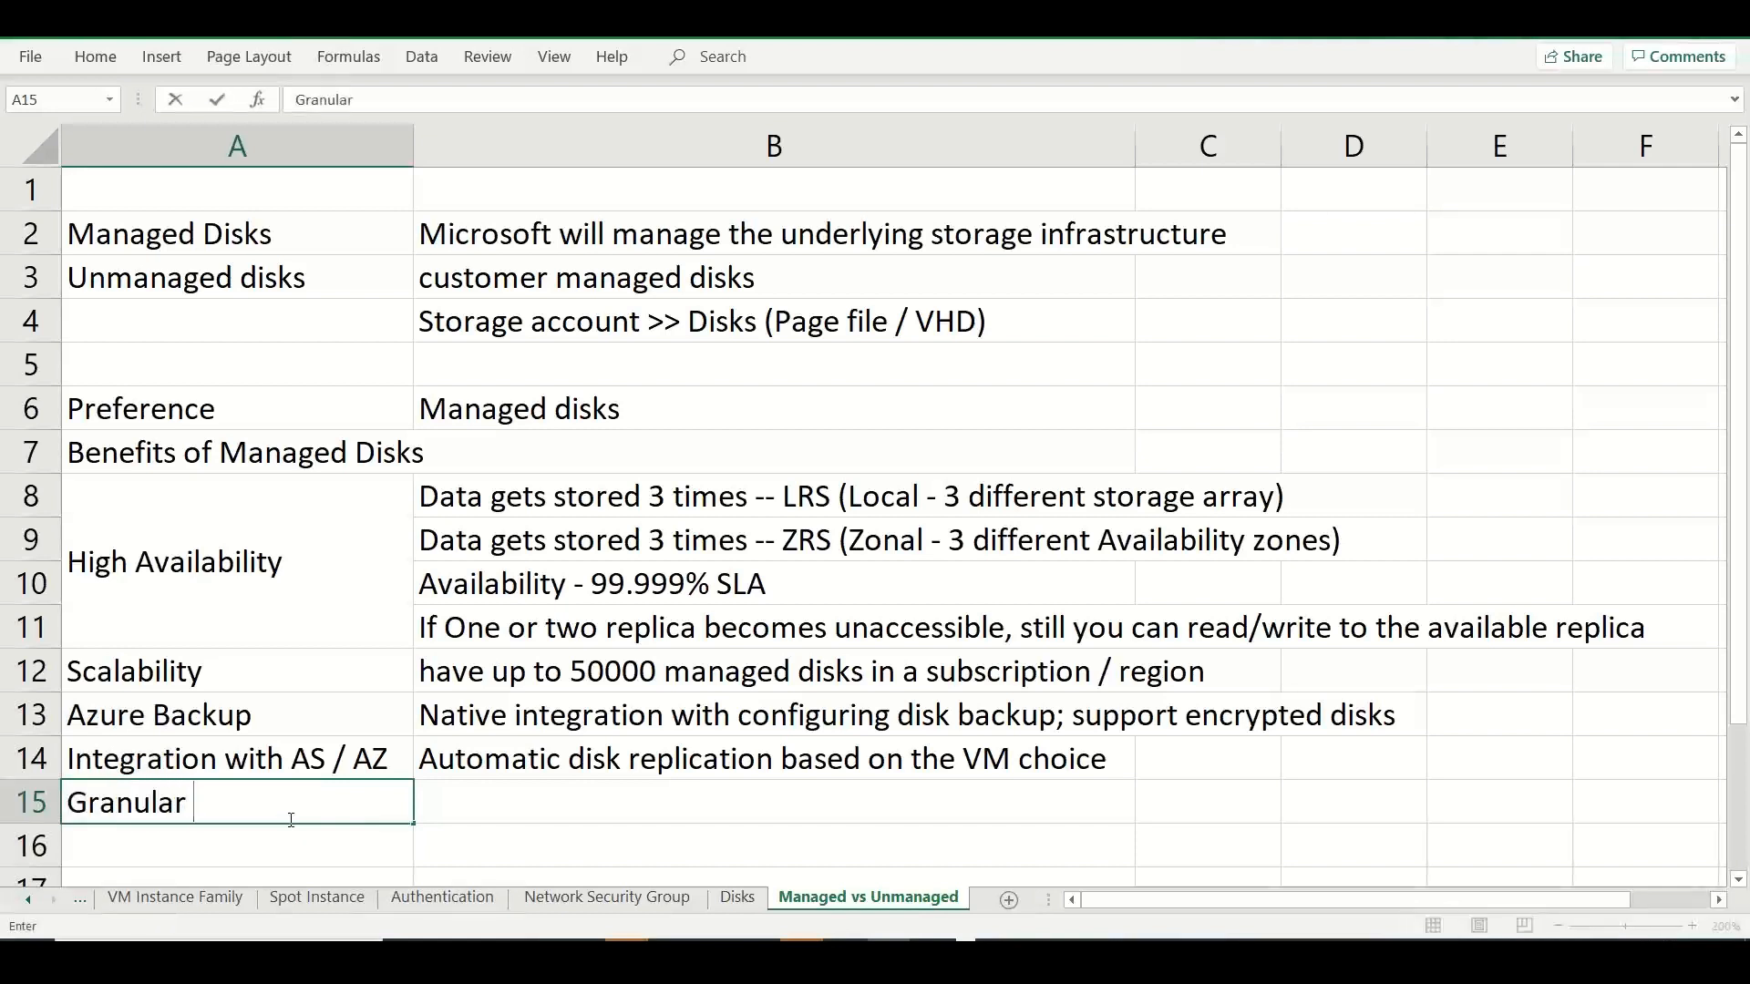
pyautogui.write('Access Control / P')
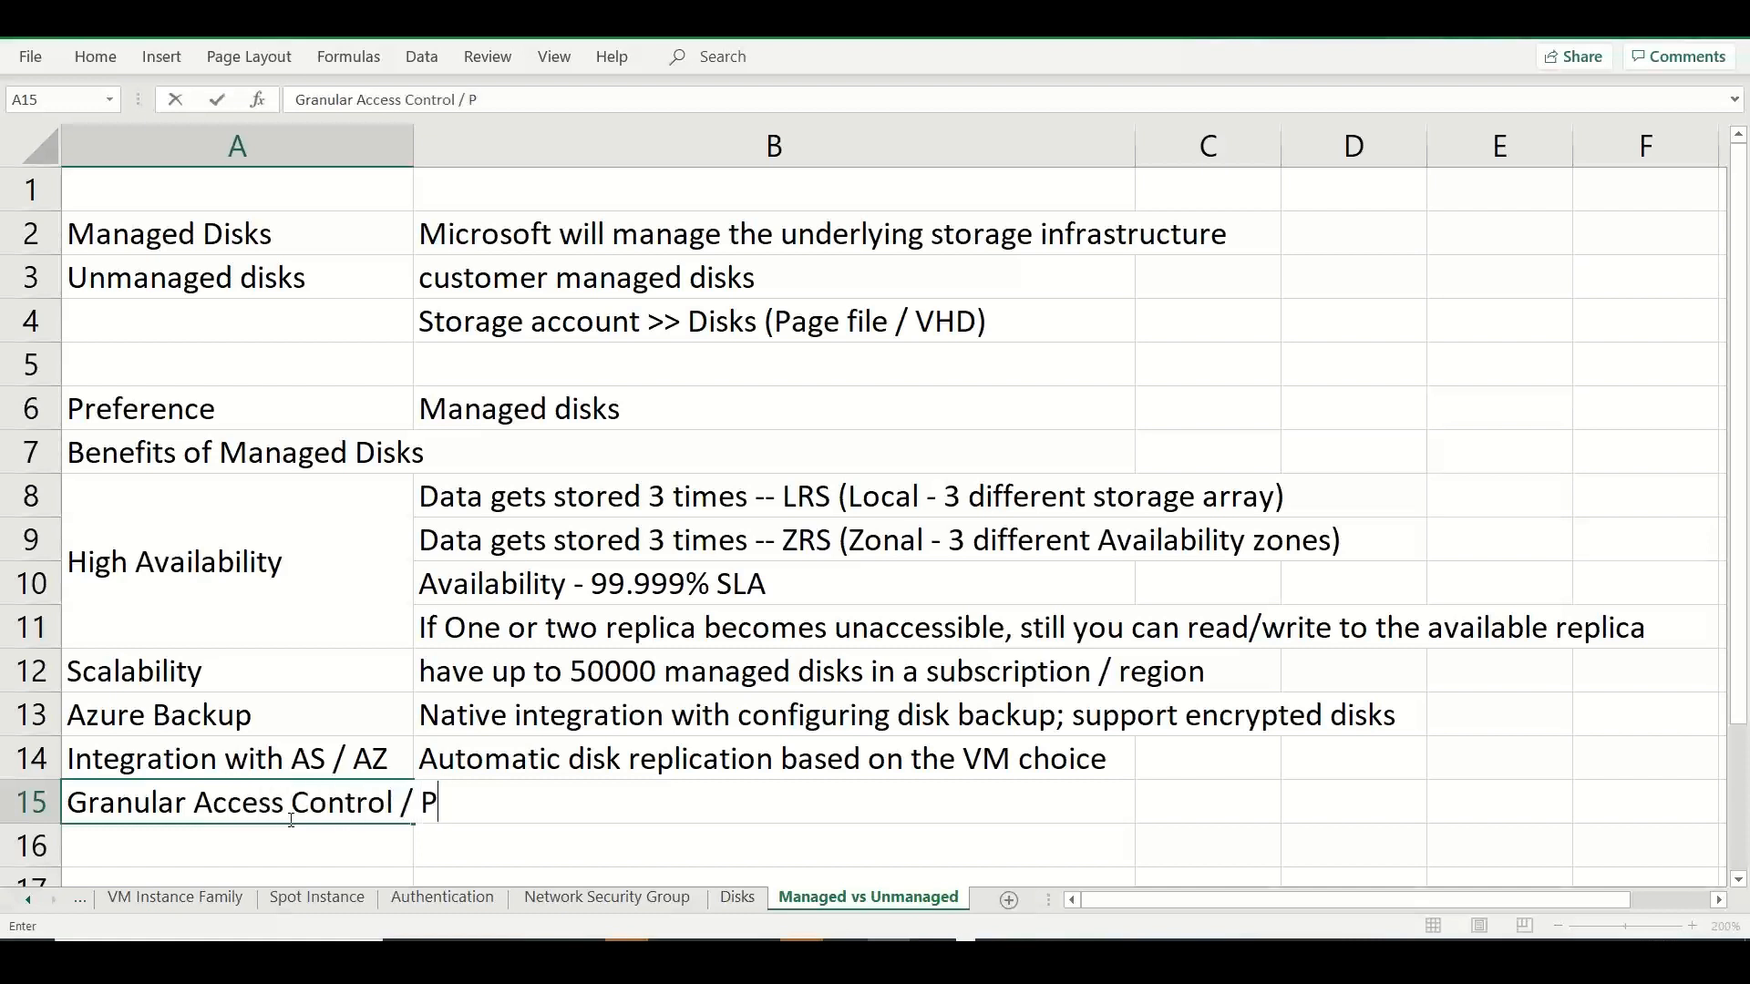
pyautogui.write('ermissions /')
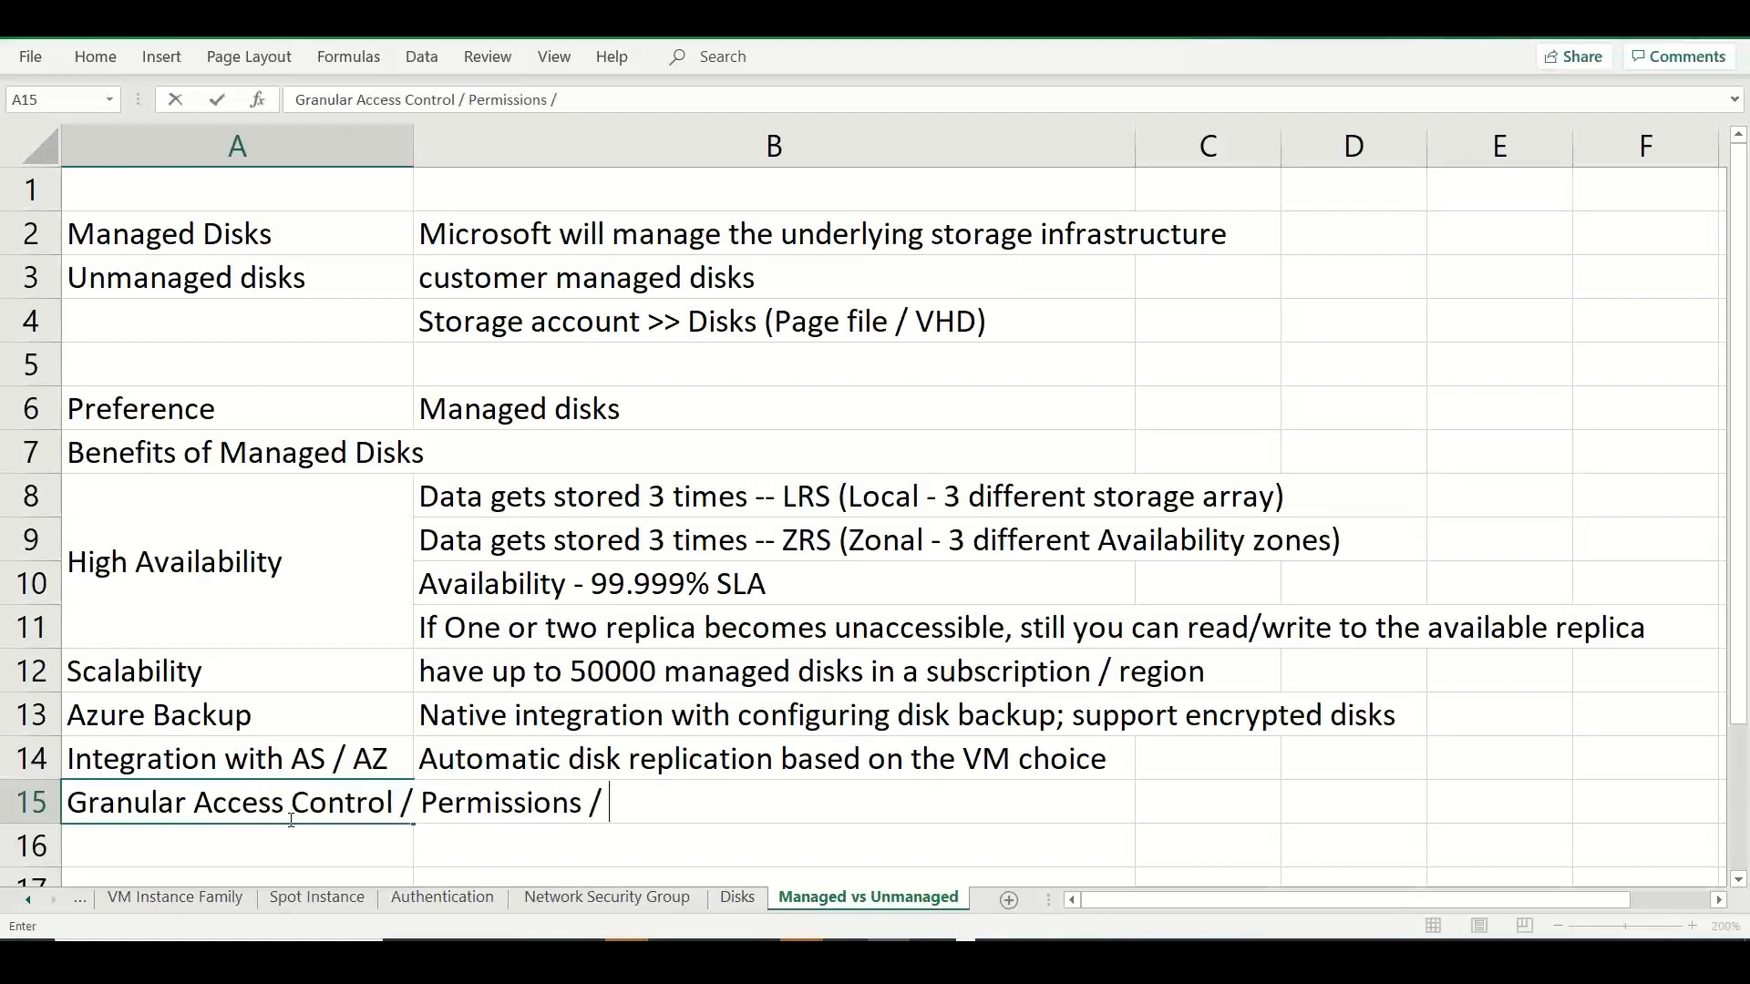
pyautogui.press('BackSpace')
pyautogui.press('BackSpace')
pyautogui.write('- RBAC')
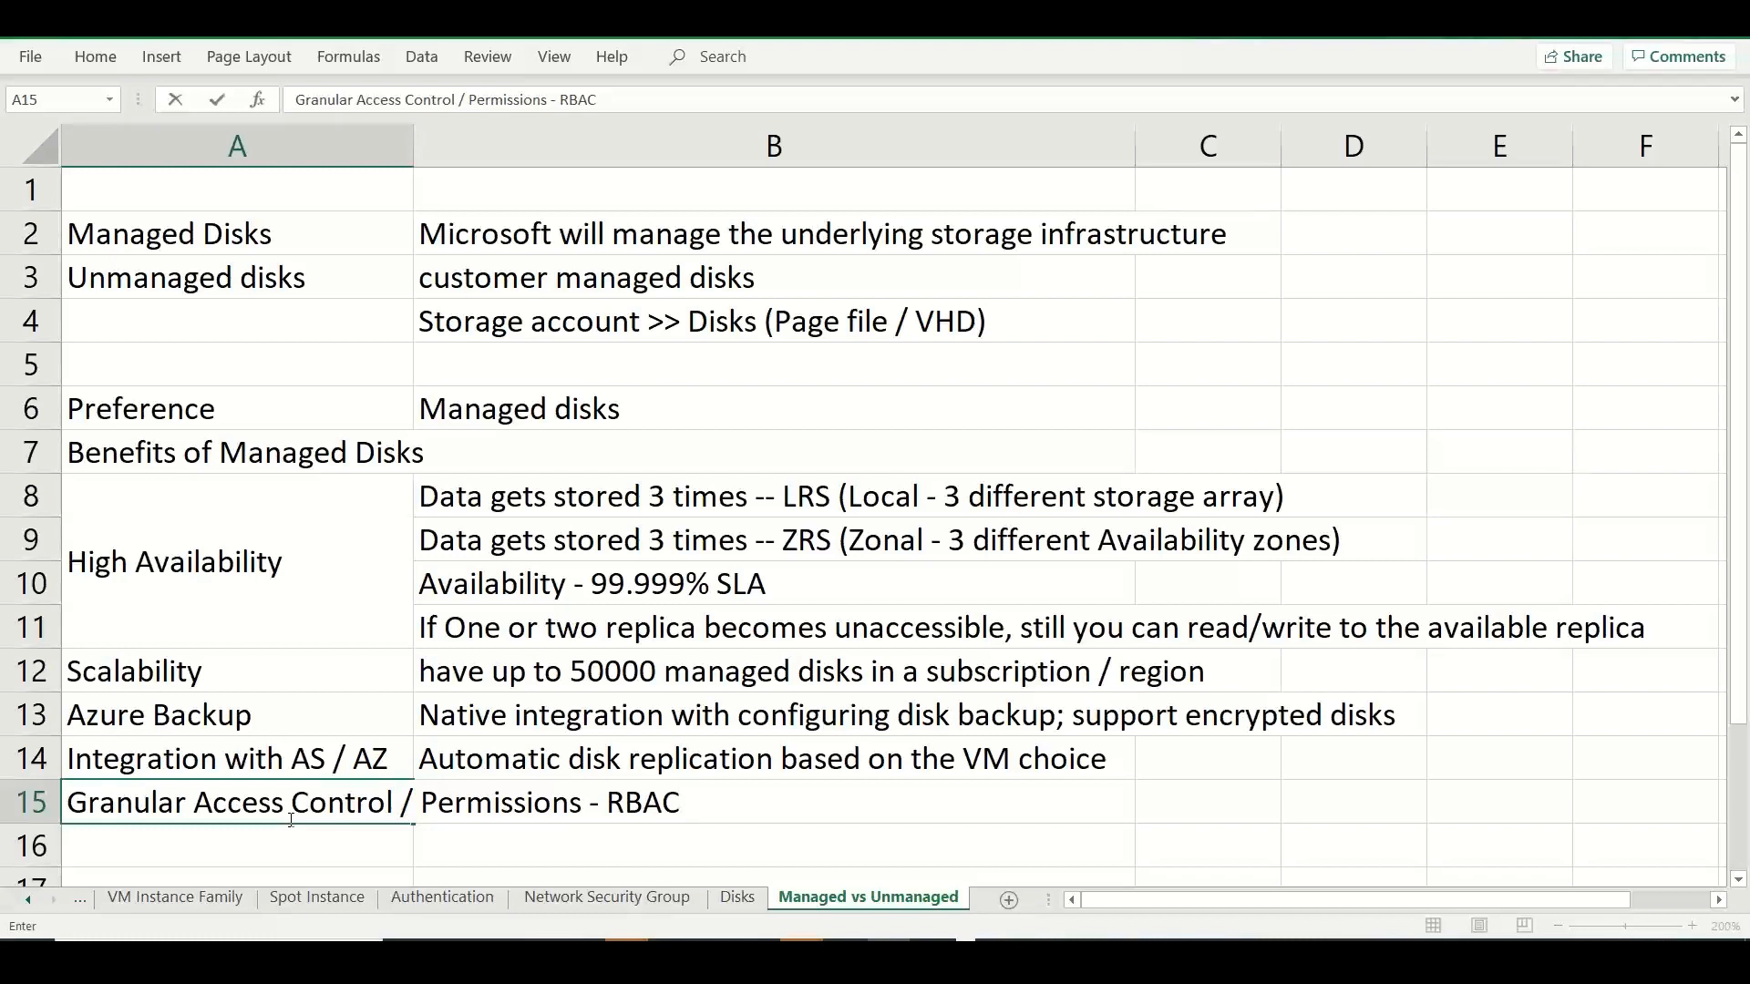
# Add an "Encryption" entry in cell A16 with "Azure SSE - Storage Service encryption" in cell B16.
pyautogui.click(150, 852)
pyautogui.write('Encryption')
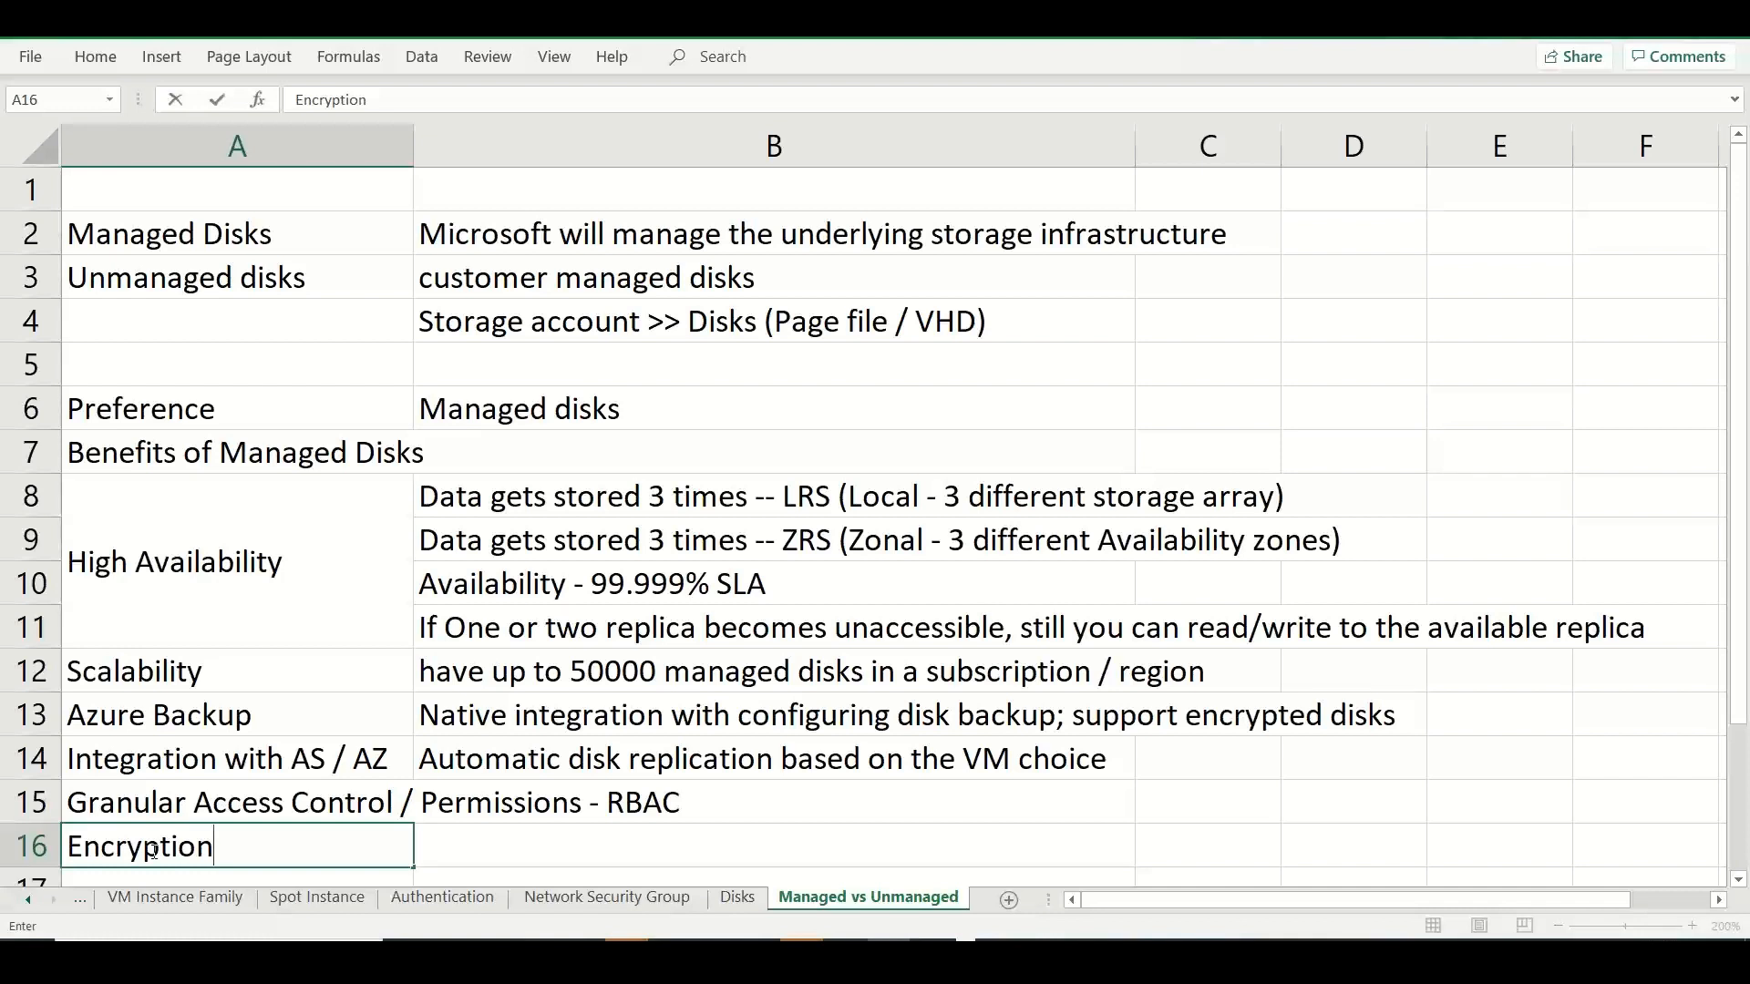
pyautogui.click(469, 852)
pyautogui.write('SS')
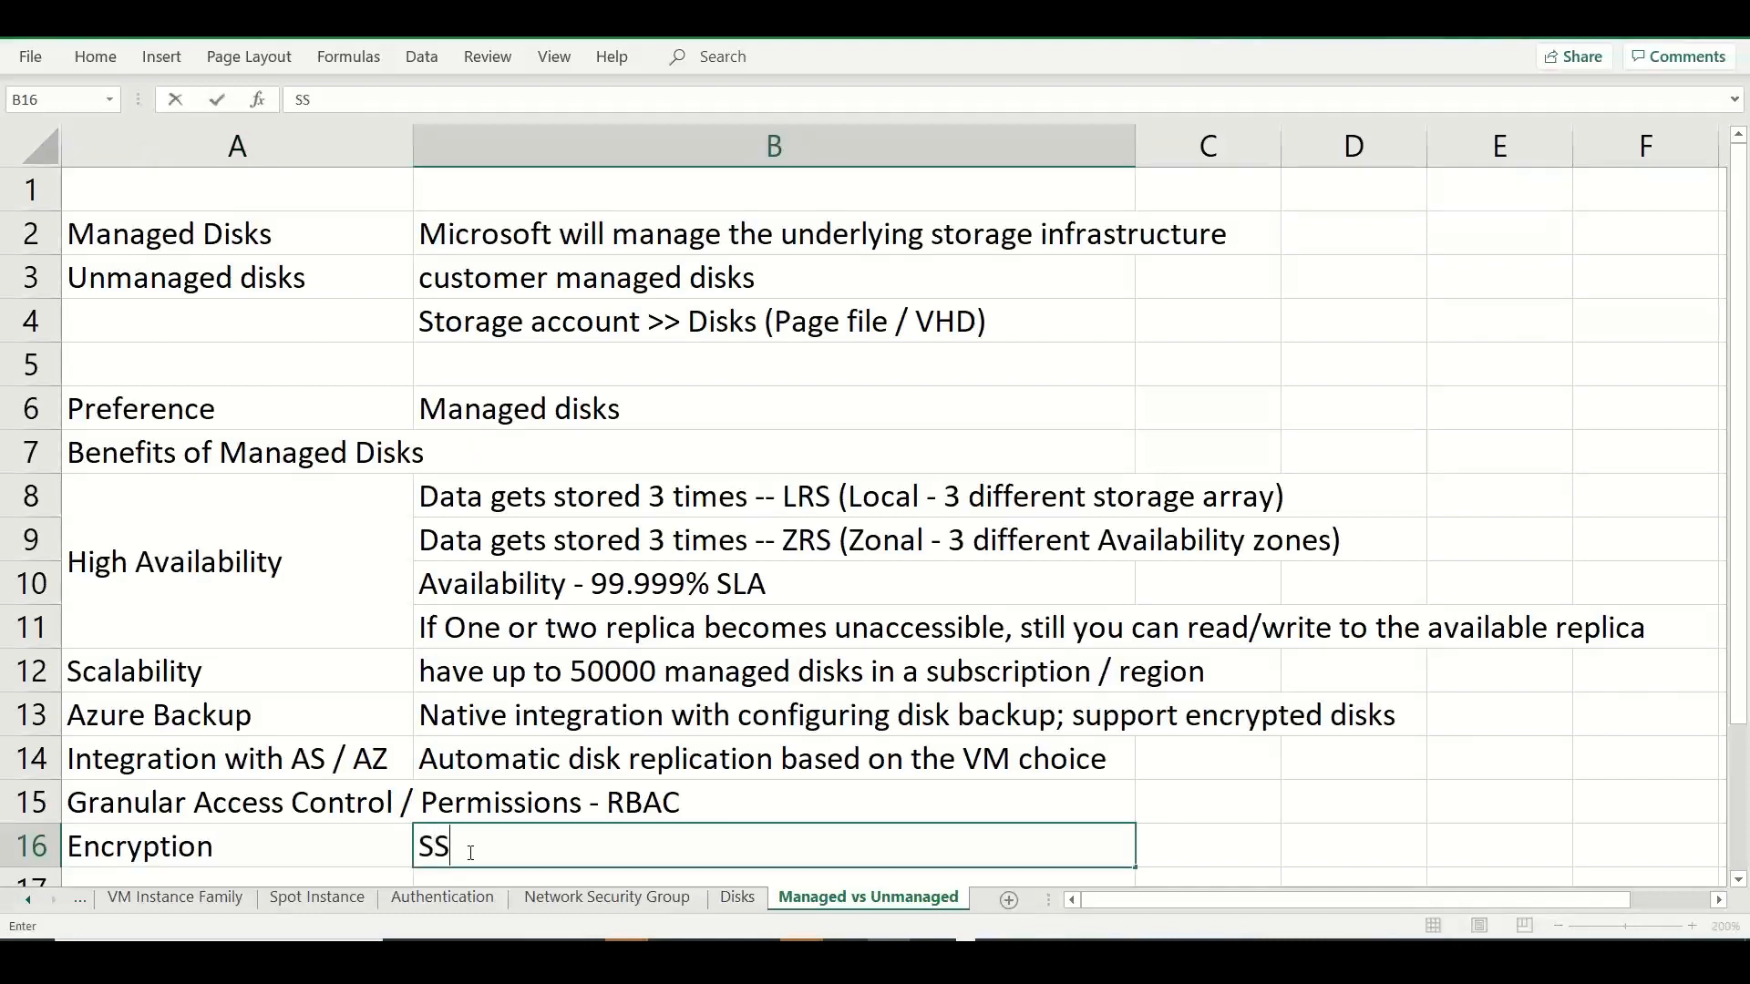
pyautogui.write('E - Storage Se')
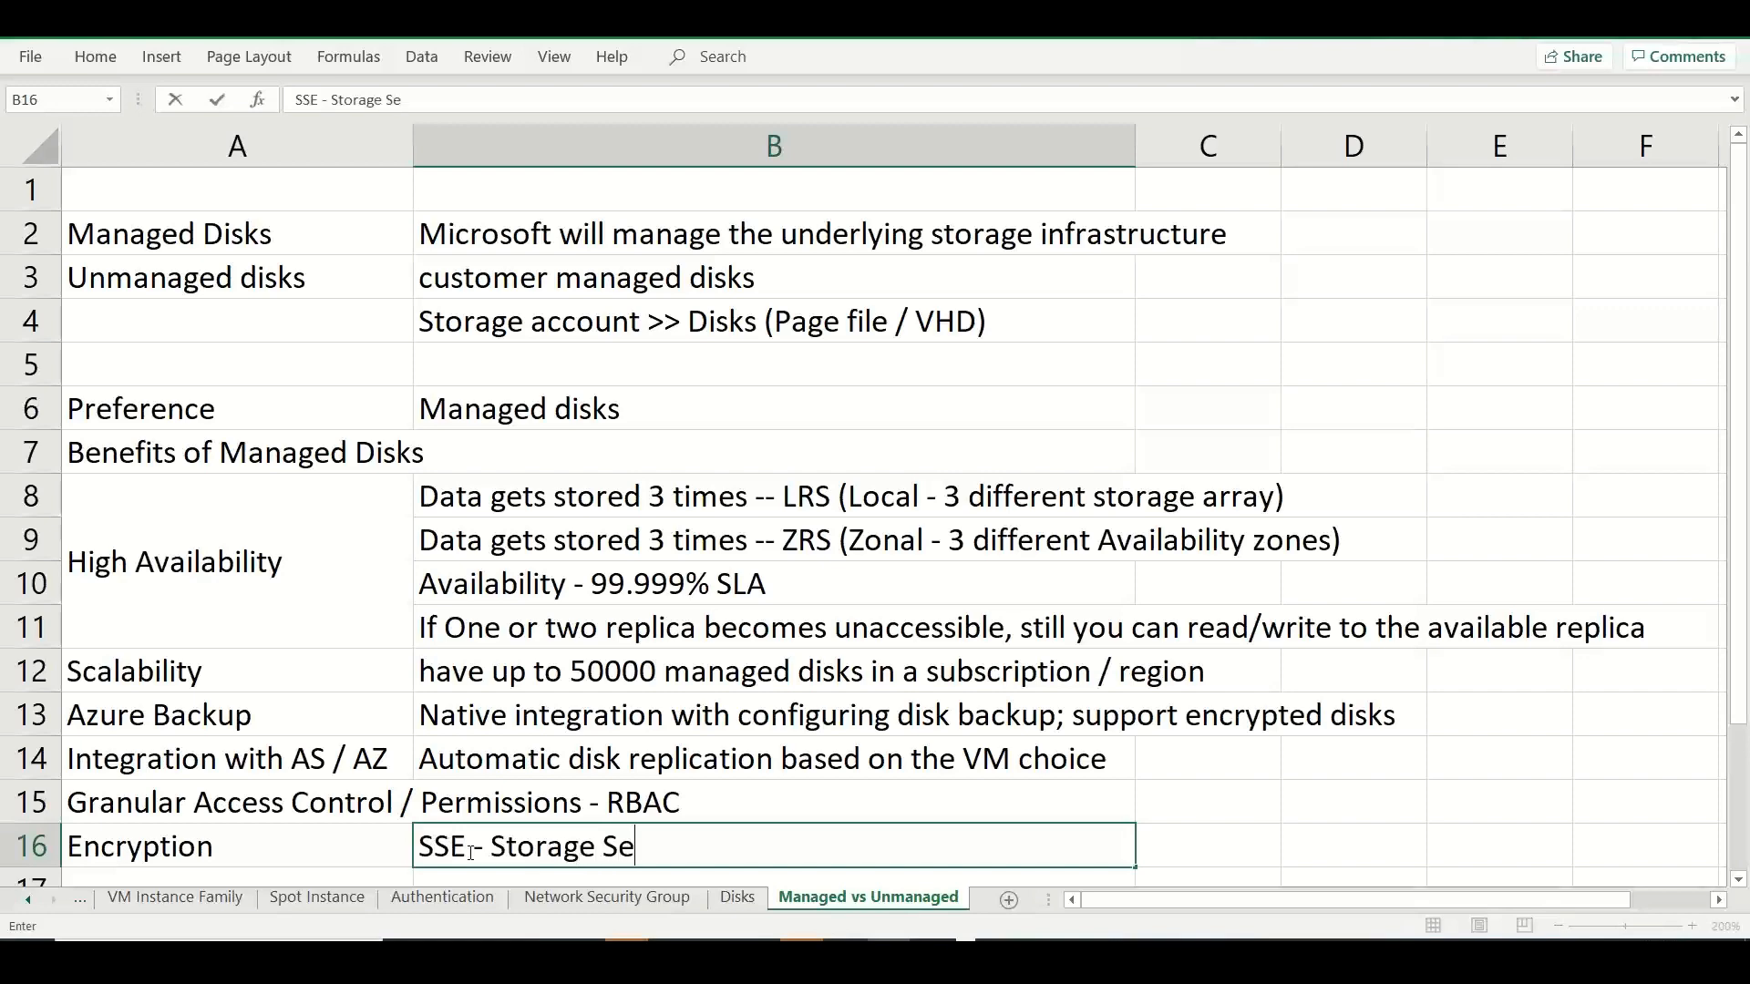
pyautogui.write('rvice en')
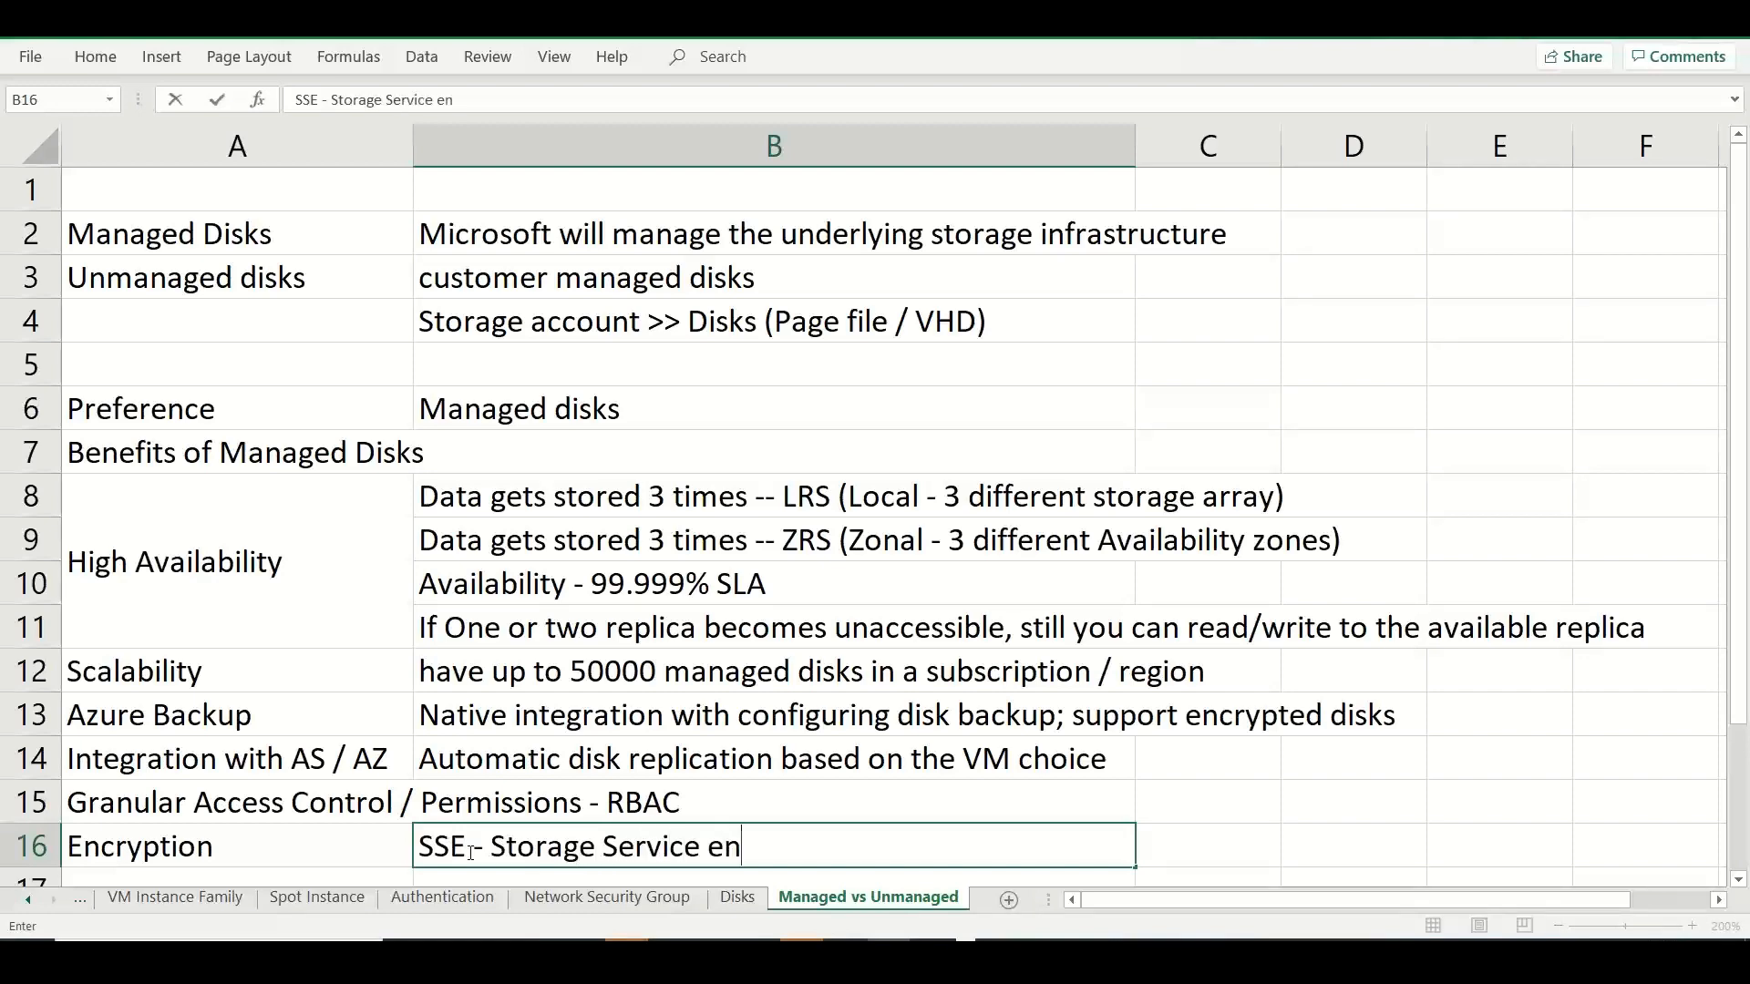
pyautogui.write('cryption')
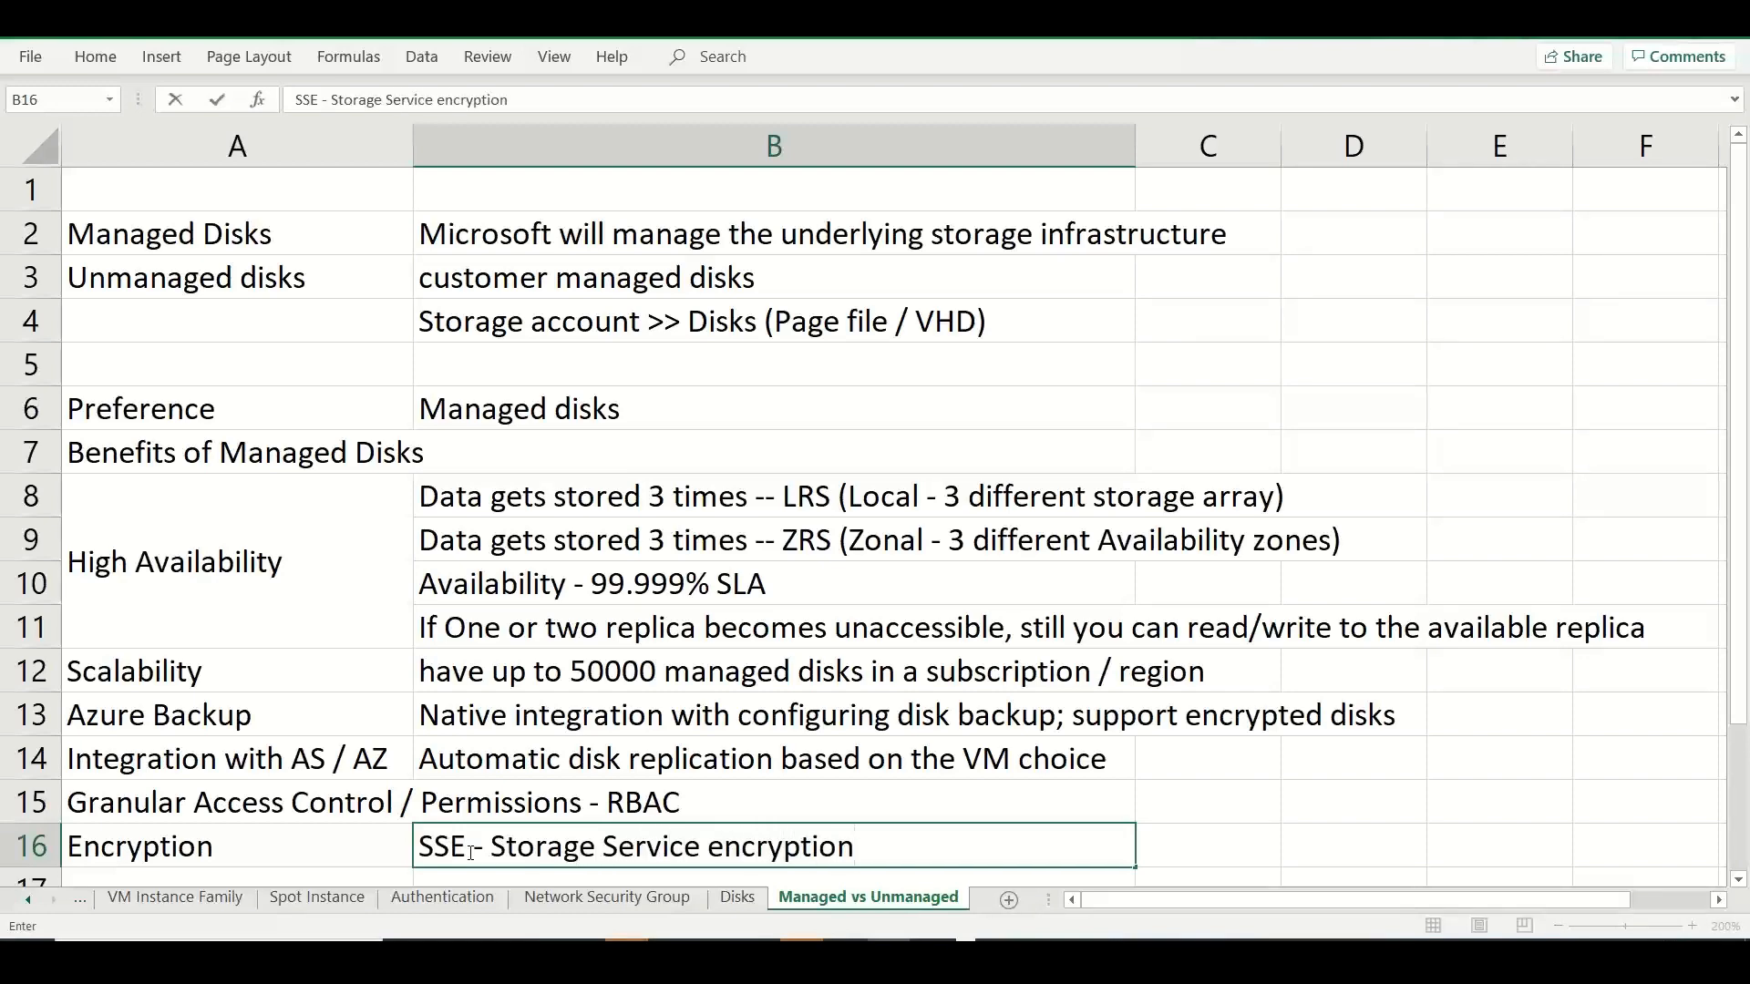
pyautogui.press('Return')
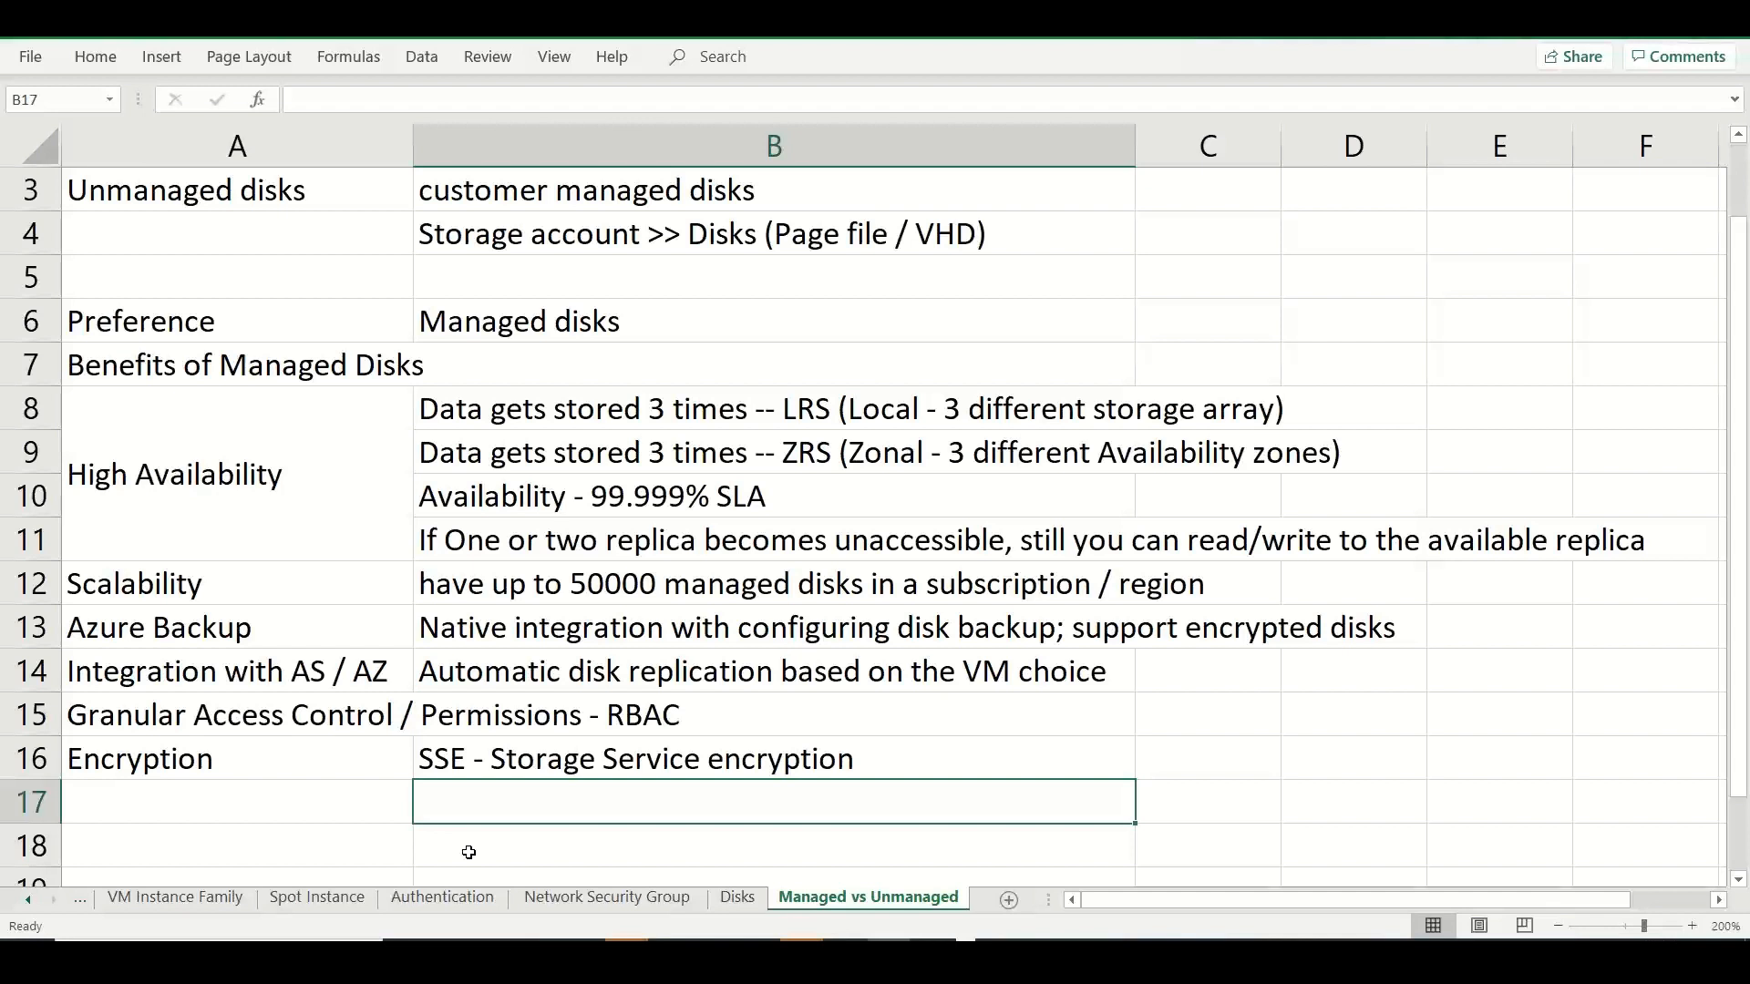
pyautogui.doubleClick(423, 757)
pyautogui.write('Azure')
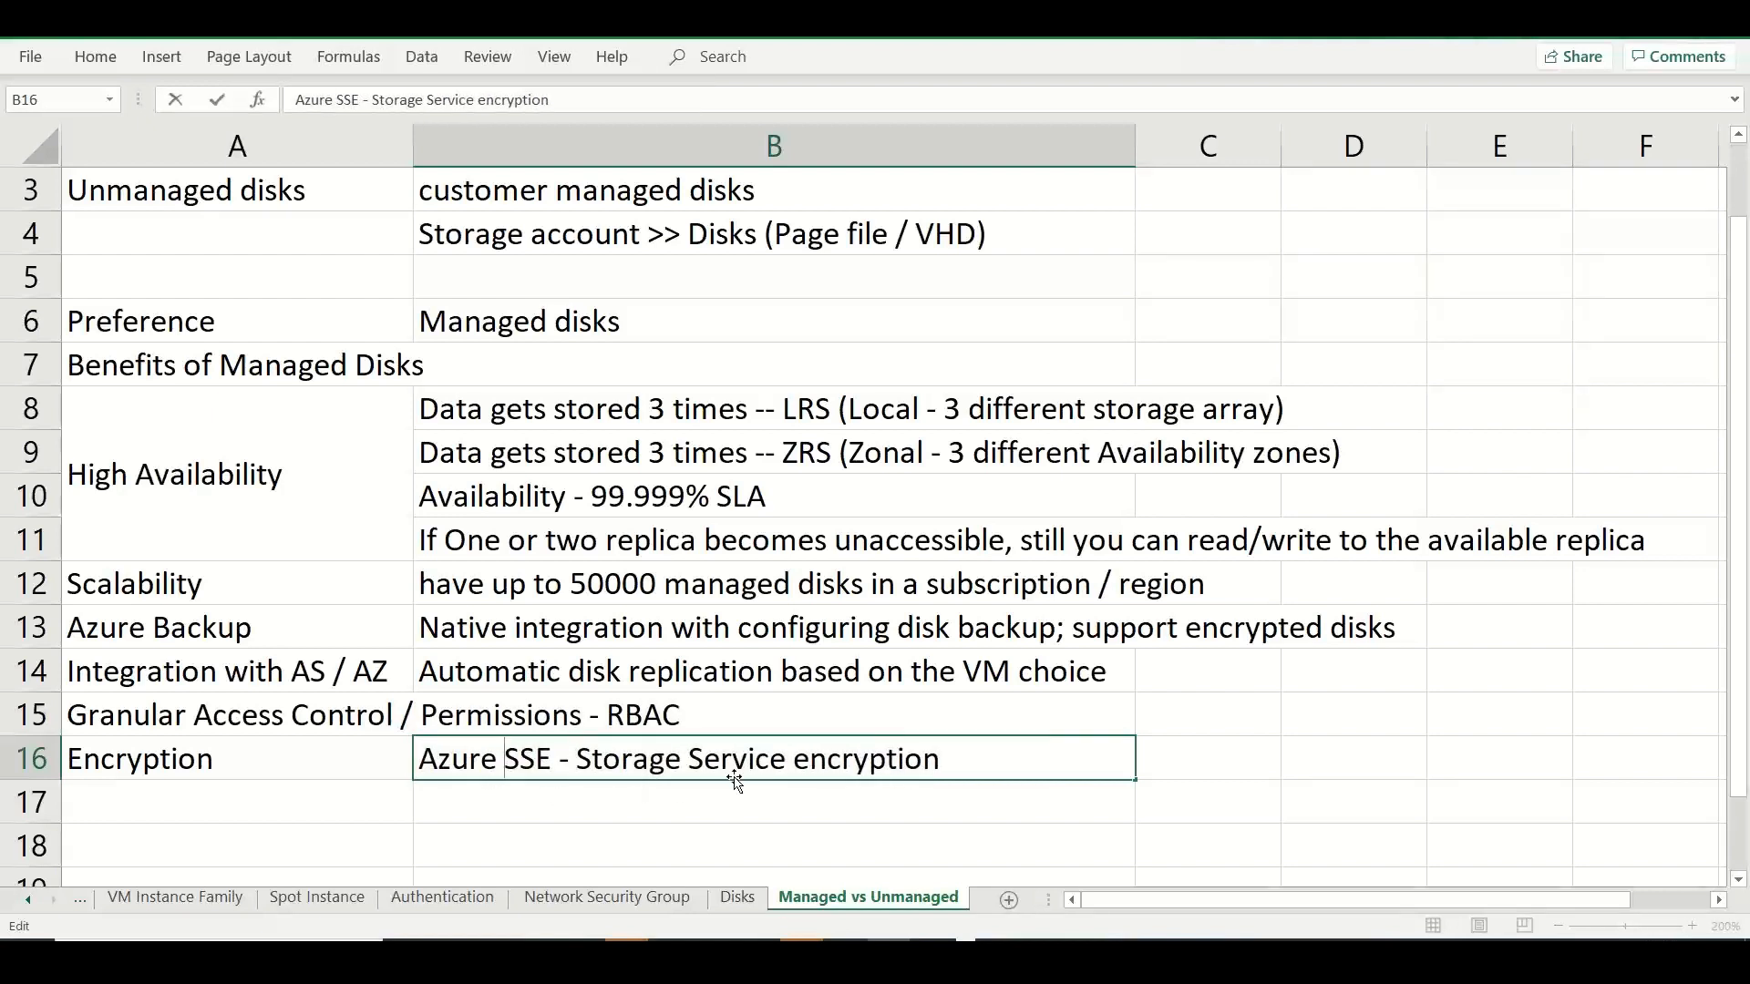
# Enter "Azure ADE - Azure Disk Encryption - Windows (Bitlocker); Linux (DM-Crypt)" in cell B17 of the Managed vs Unmanaged sheet.
pyautogui.click(699, 799)
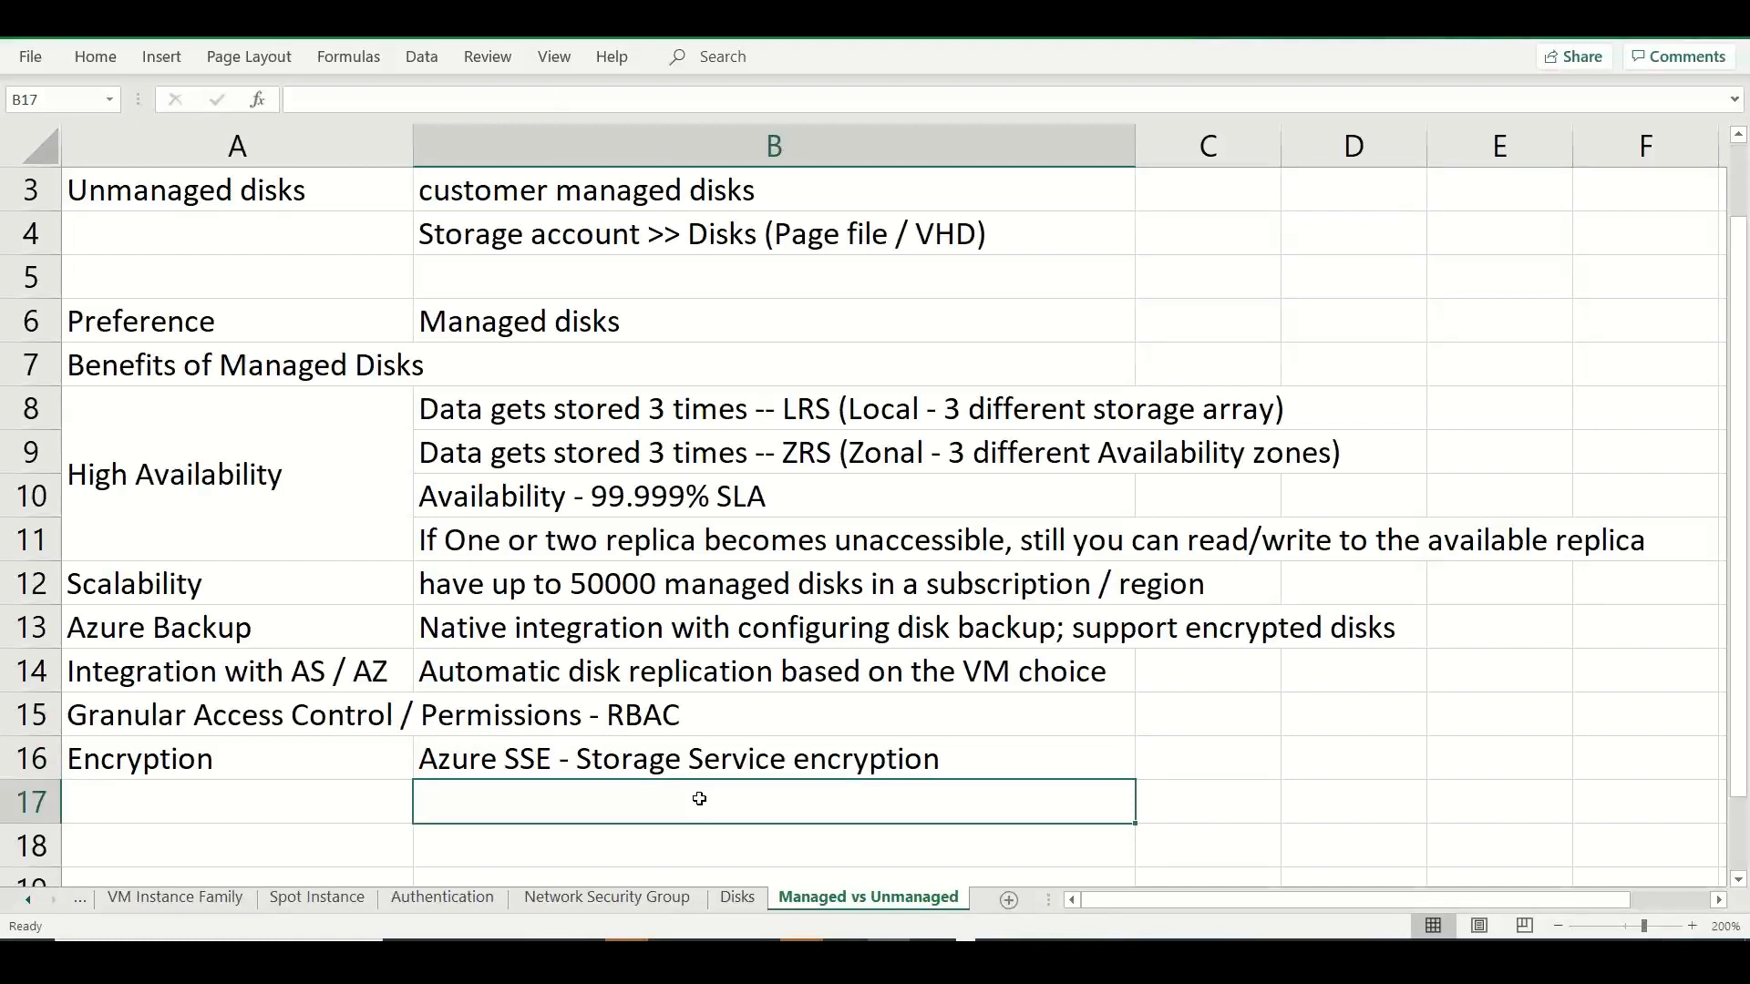
pyautogui.write('Azure ADE')
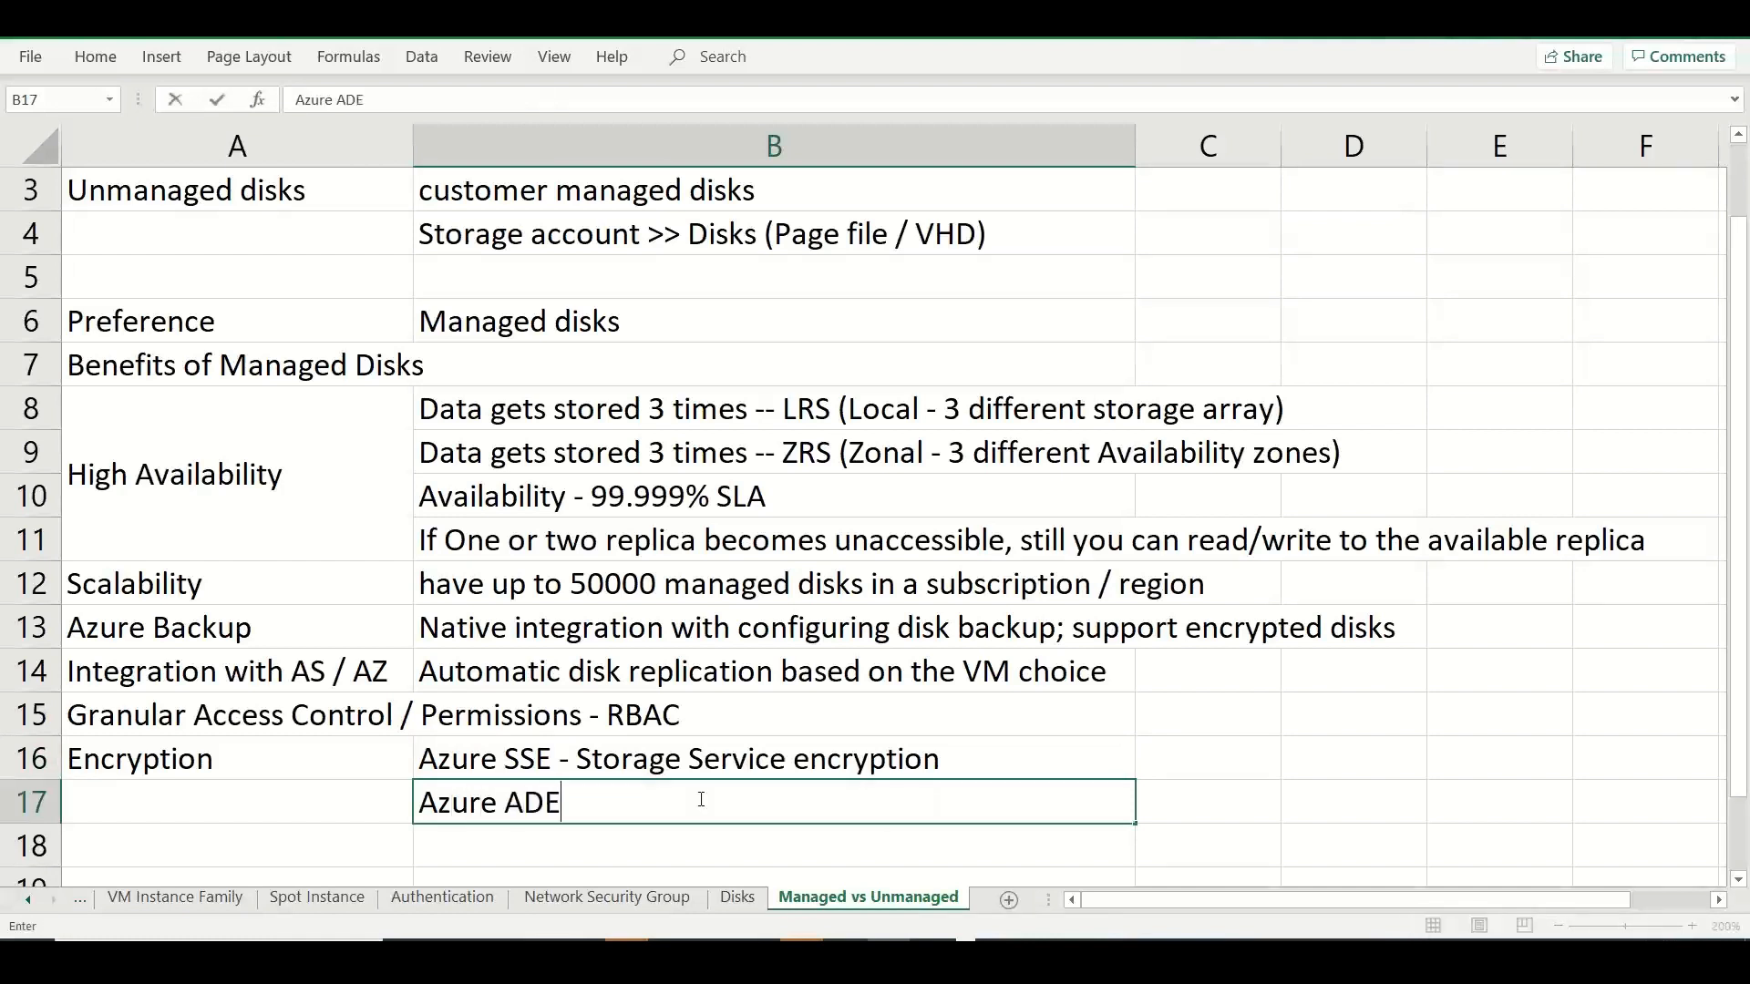
pyautogui.write(' - Azure Disk Encur')
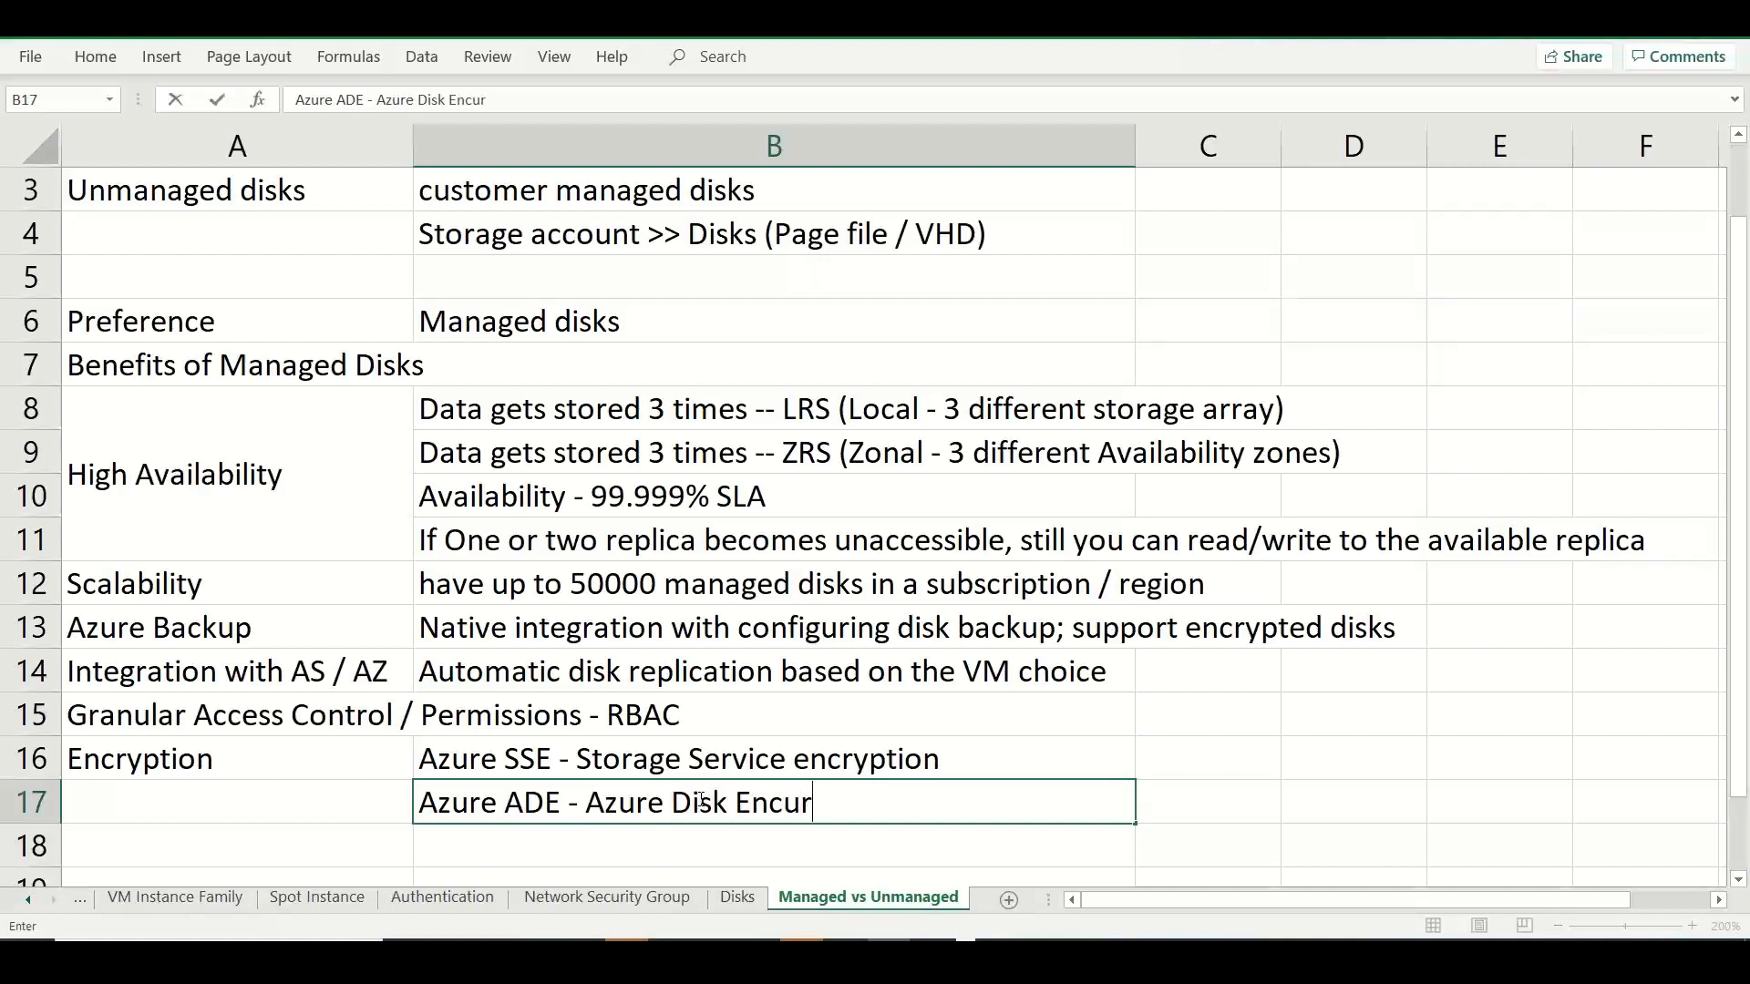
pyautogui.press('BackSpace')
pyautogui.press('BackSpace')
pyautogui.press('BackSpace')
pyautogui.write('r')
pyautogui.press('BackSpace')
pyautogui.write('cryption - ')
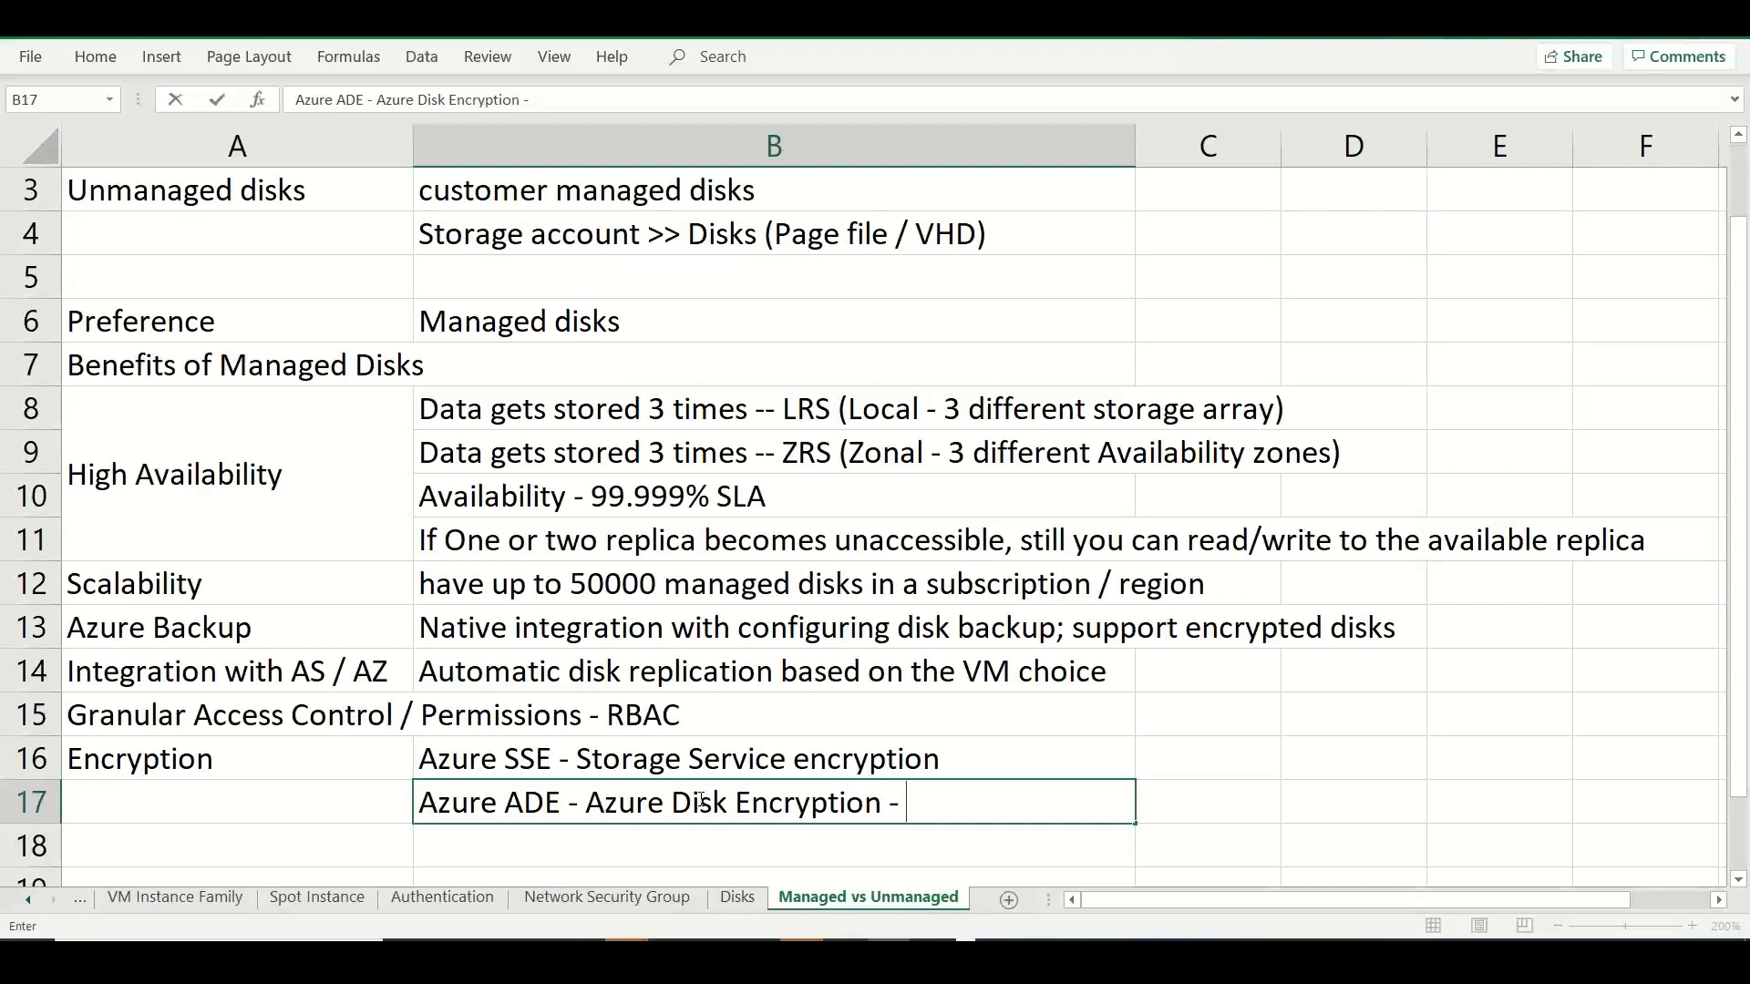
pyautogui.write('Windows ')
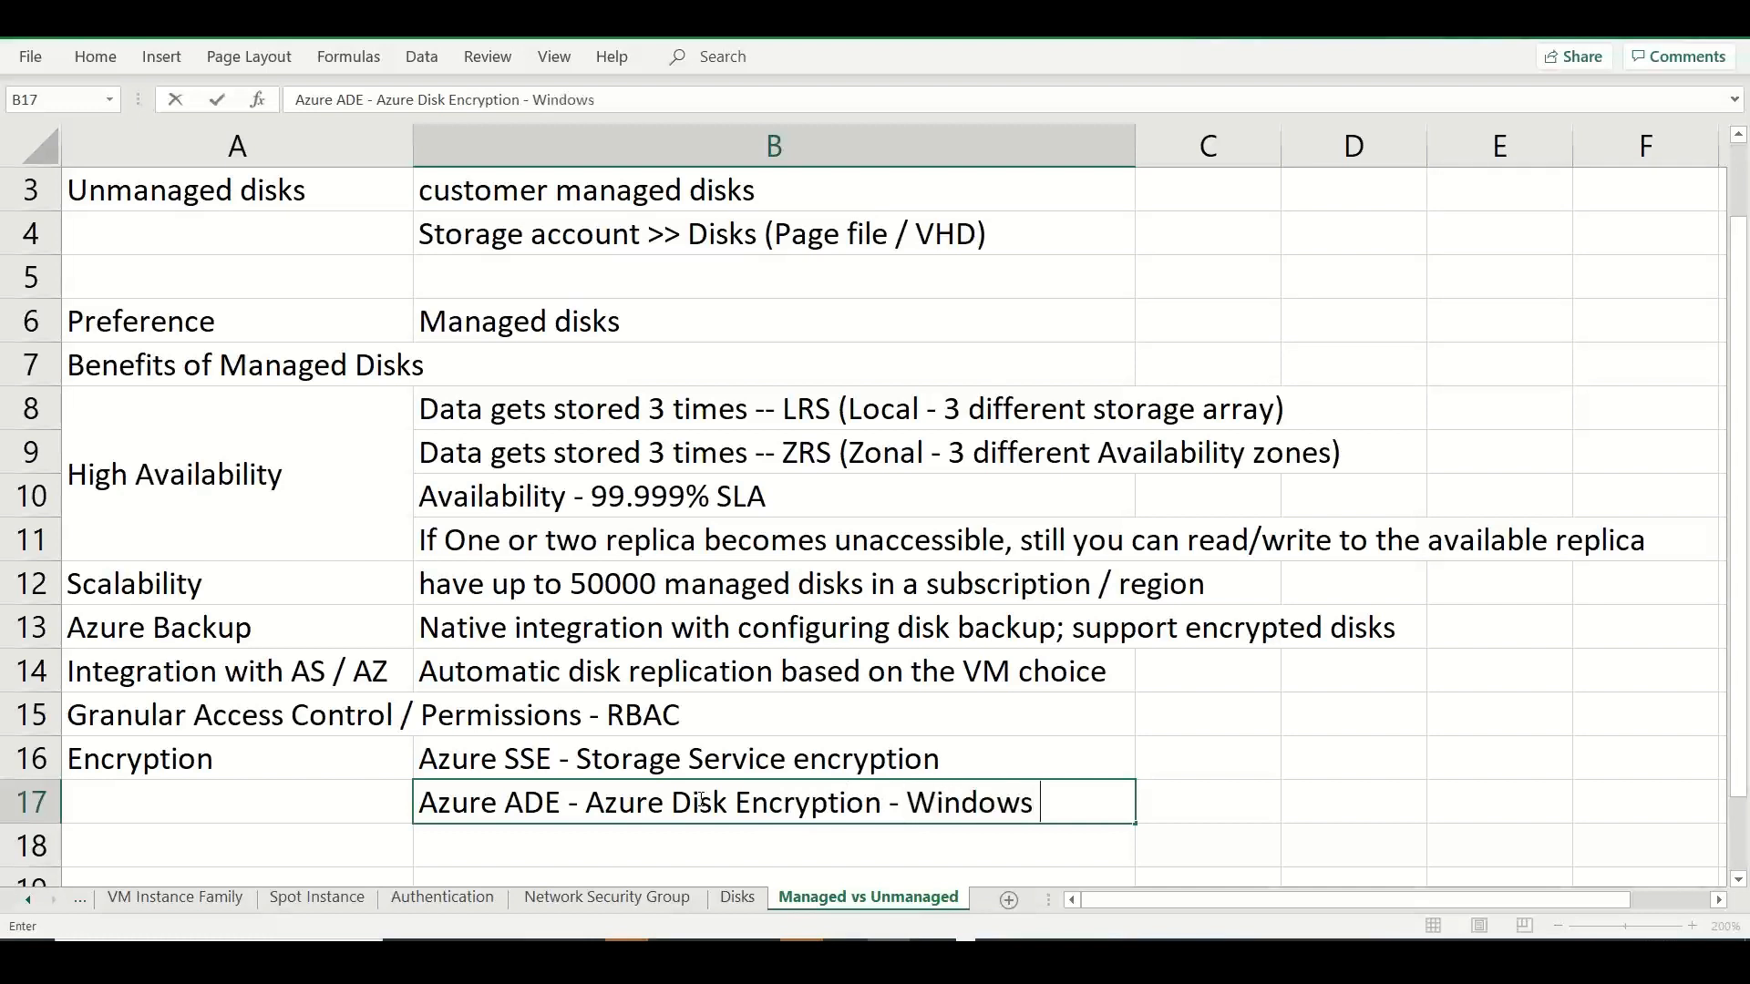
pyautogui.write('(Bitloc')
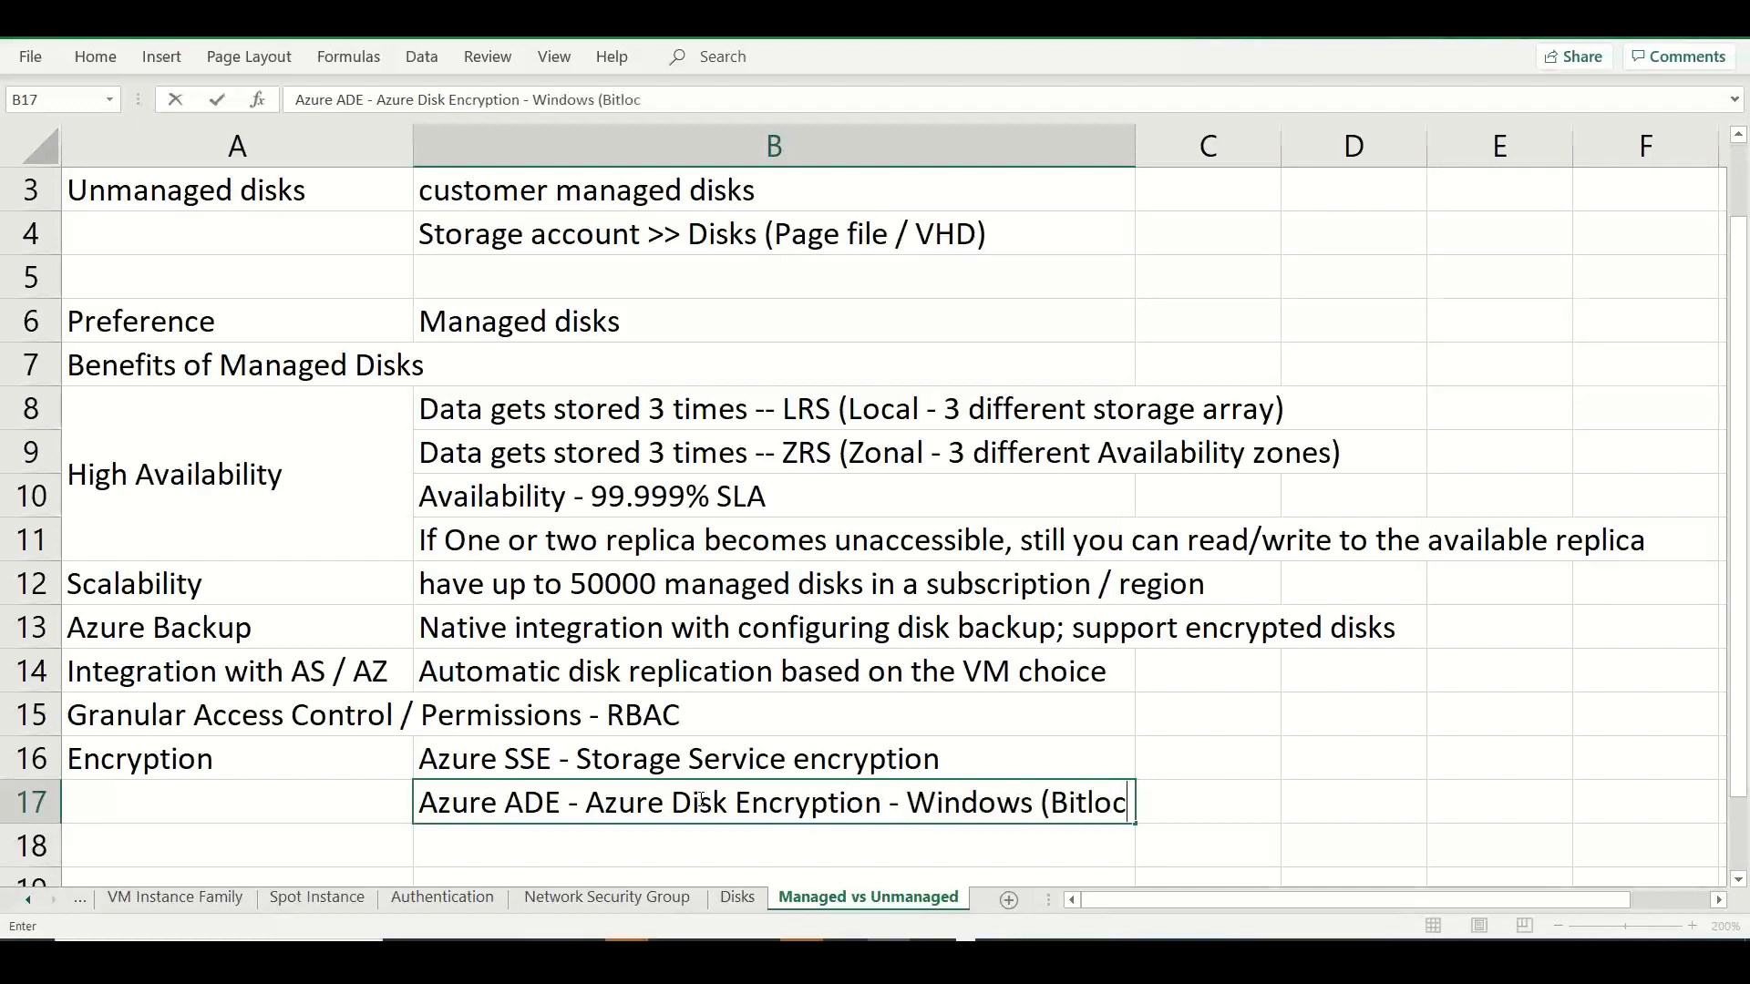
pyautogui.write('ker); Linux')
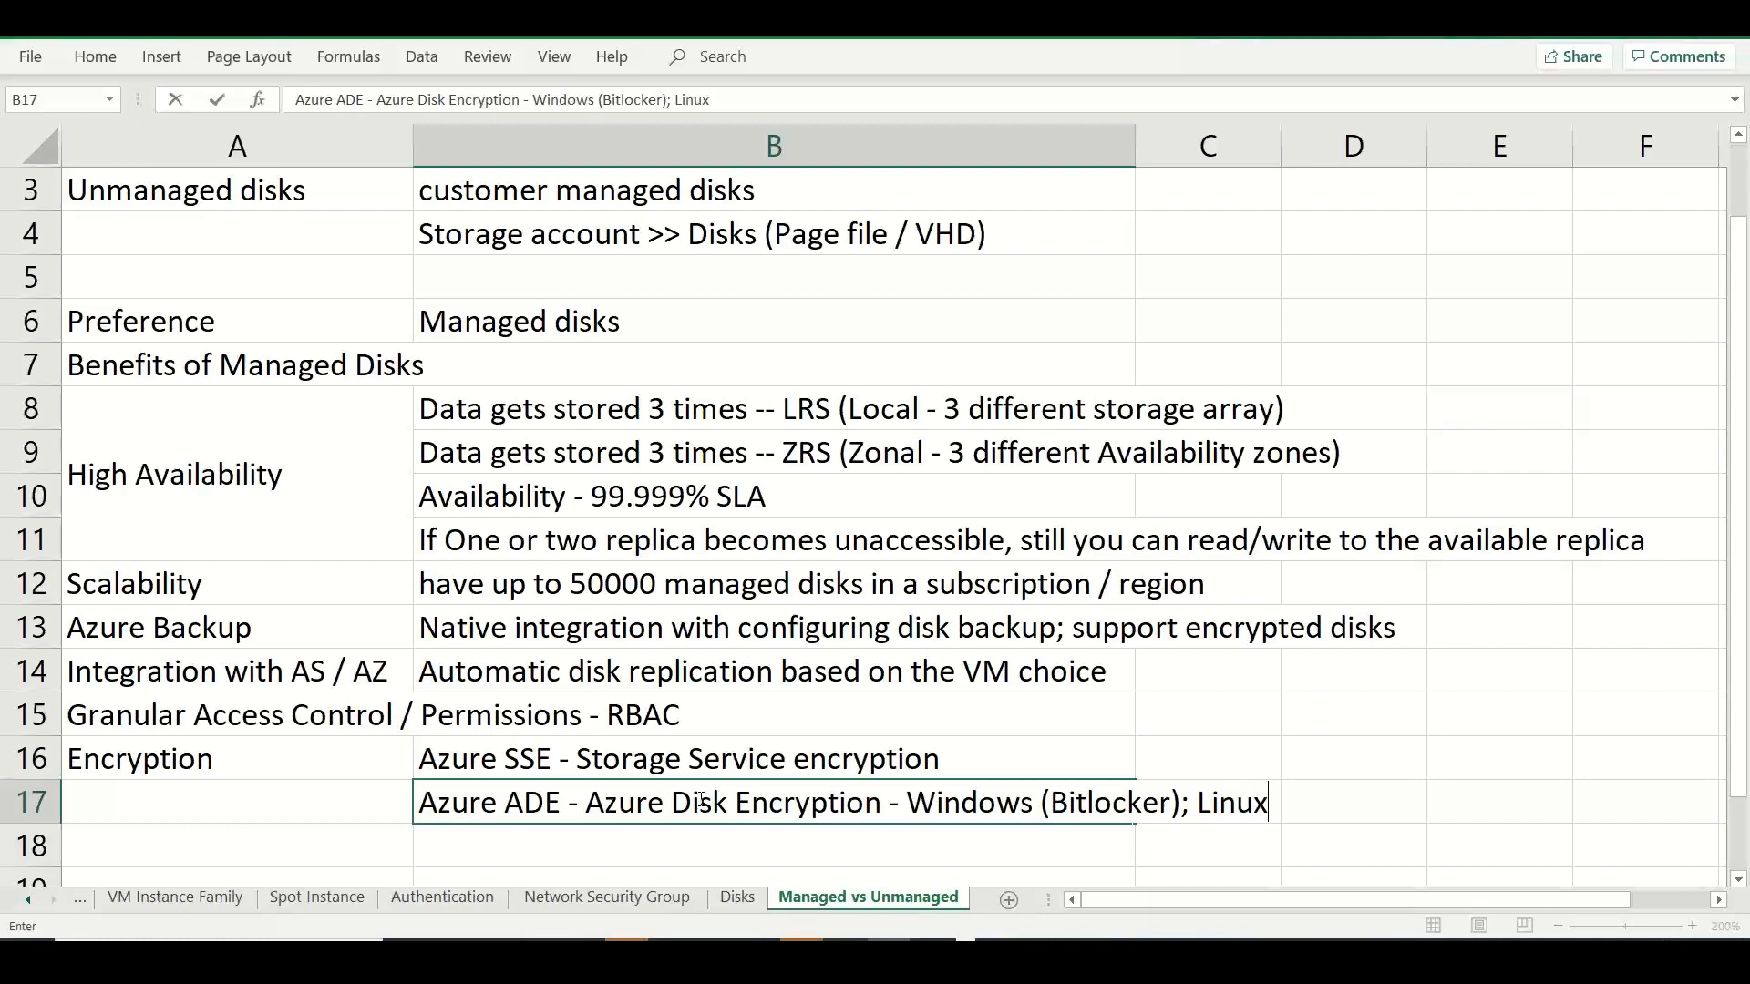
pyautogui.write(' (DM-Crypt')
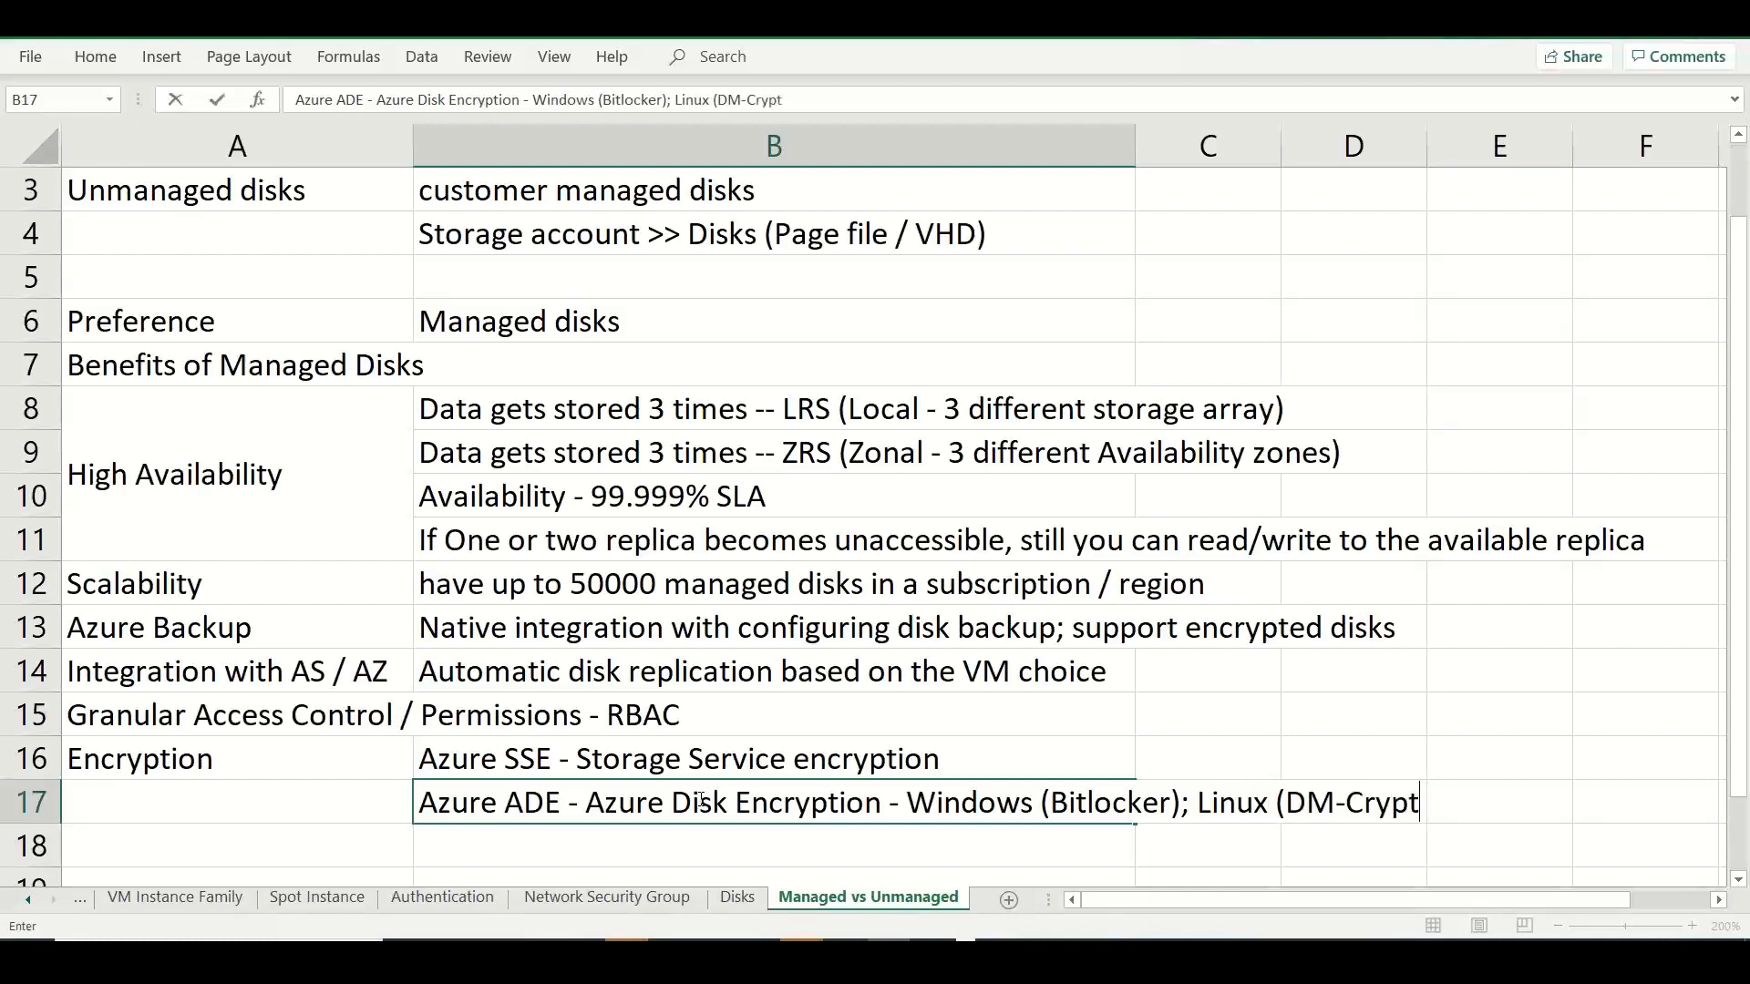
pyautogui.write(')')
pyautogui.click(465, 841)
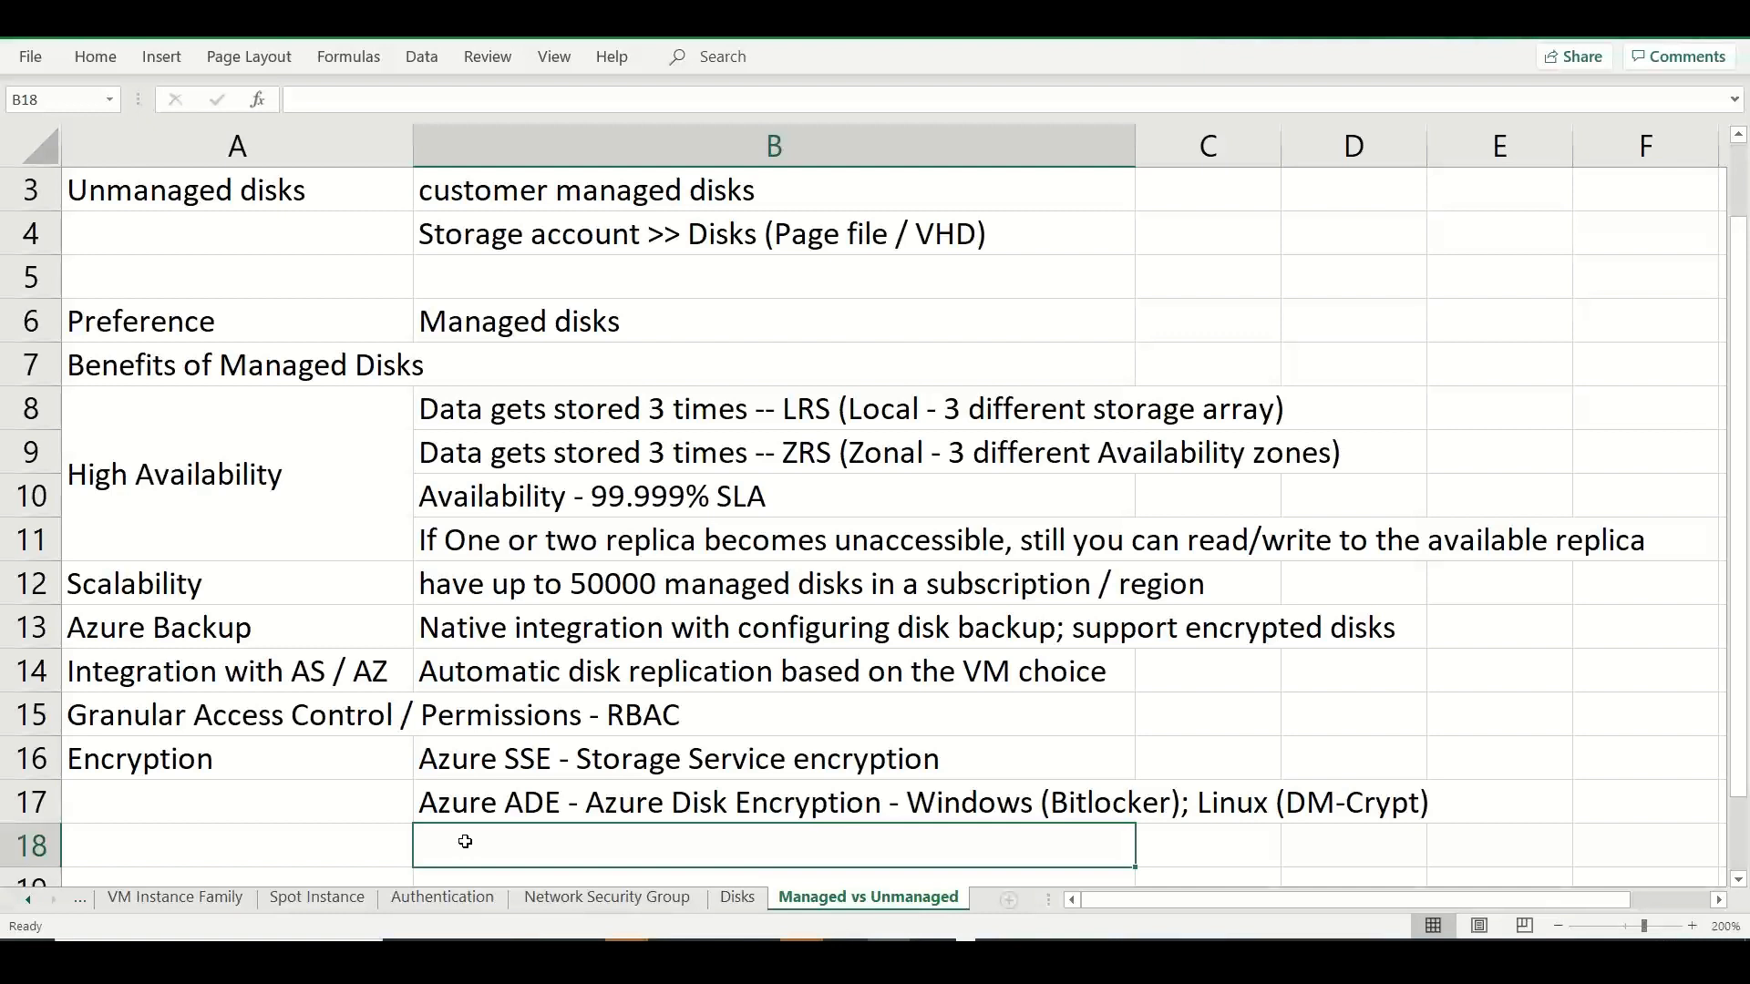
# Enter "(To protect sensitive data)" in cell A17, below the Encryption label.
pyautogui.click(198, 802)
pyautogui.write('(To po')
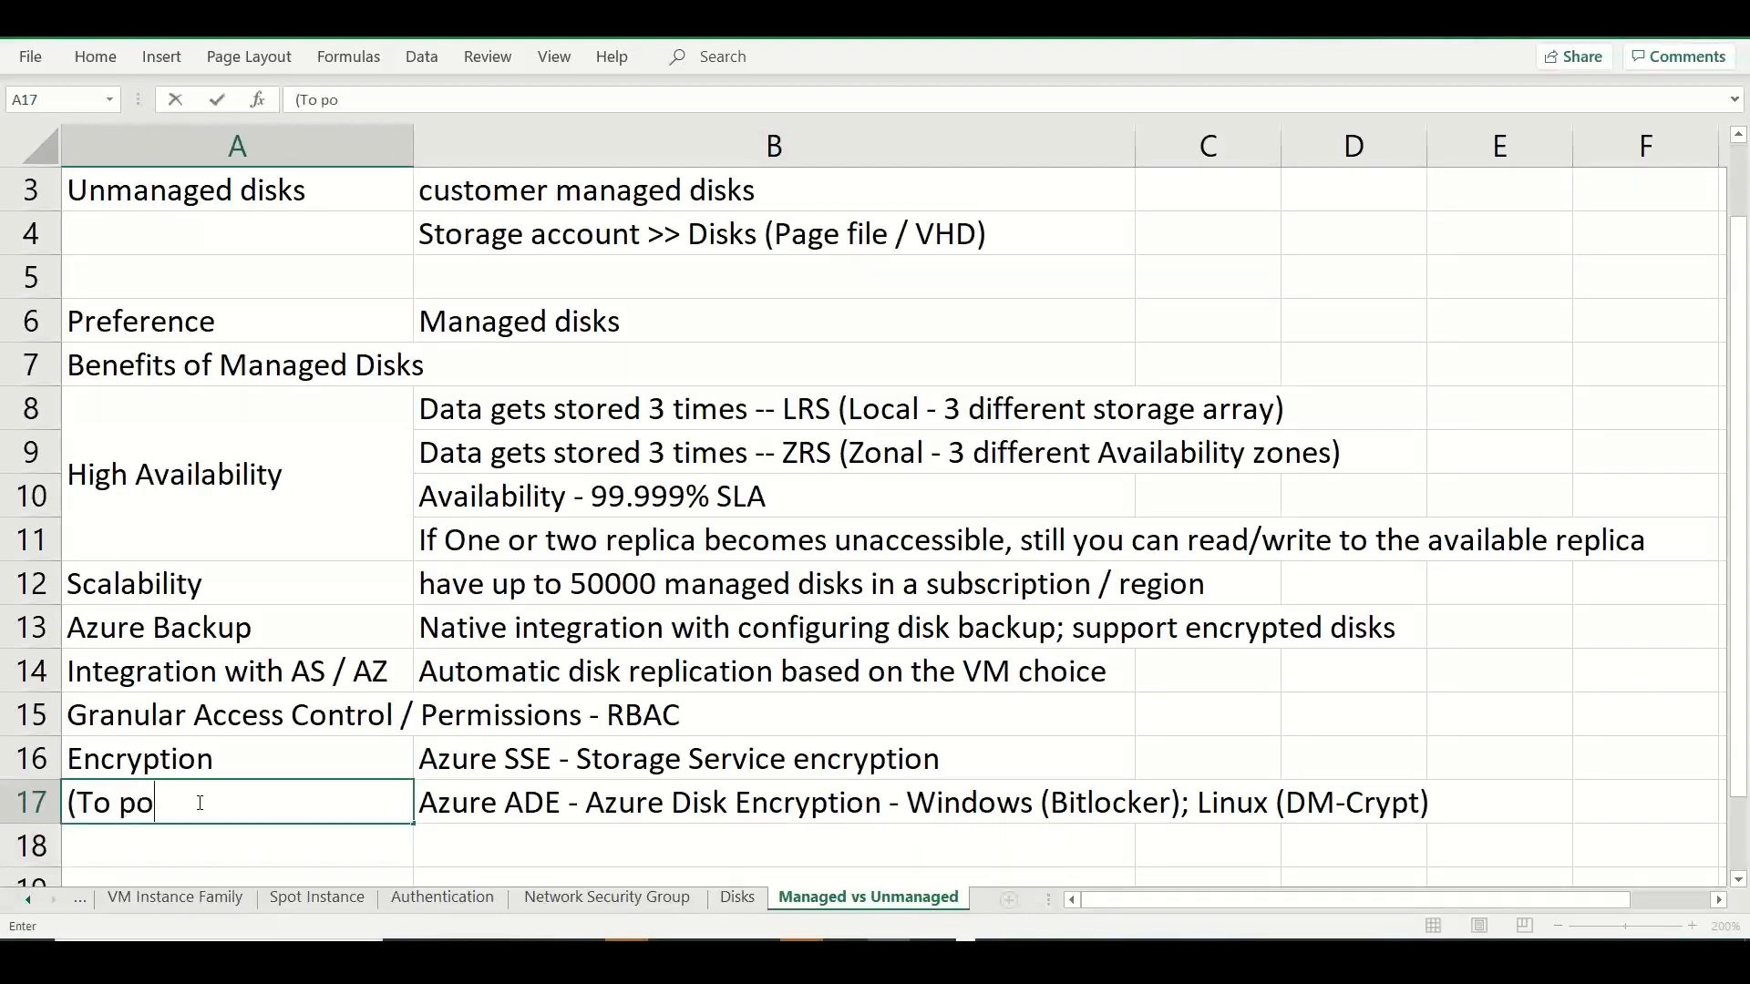
pyautogui.press('BackSpace')
pyautogui.write('roet')
pyautogui.press('BackSpace')
pyautogui.press('BackSpace')
pyautogui.write('tect ')
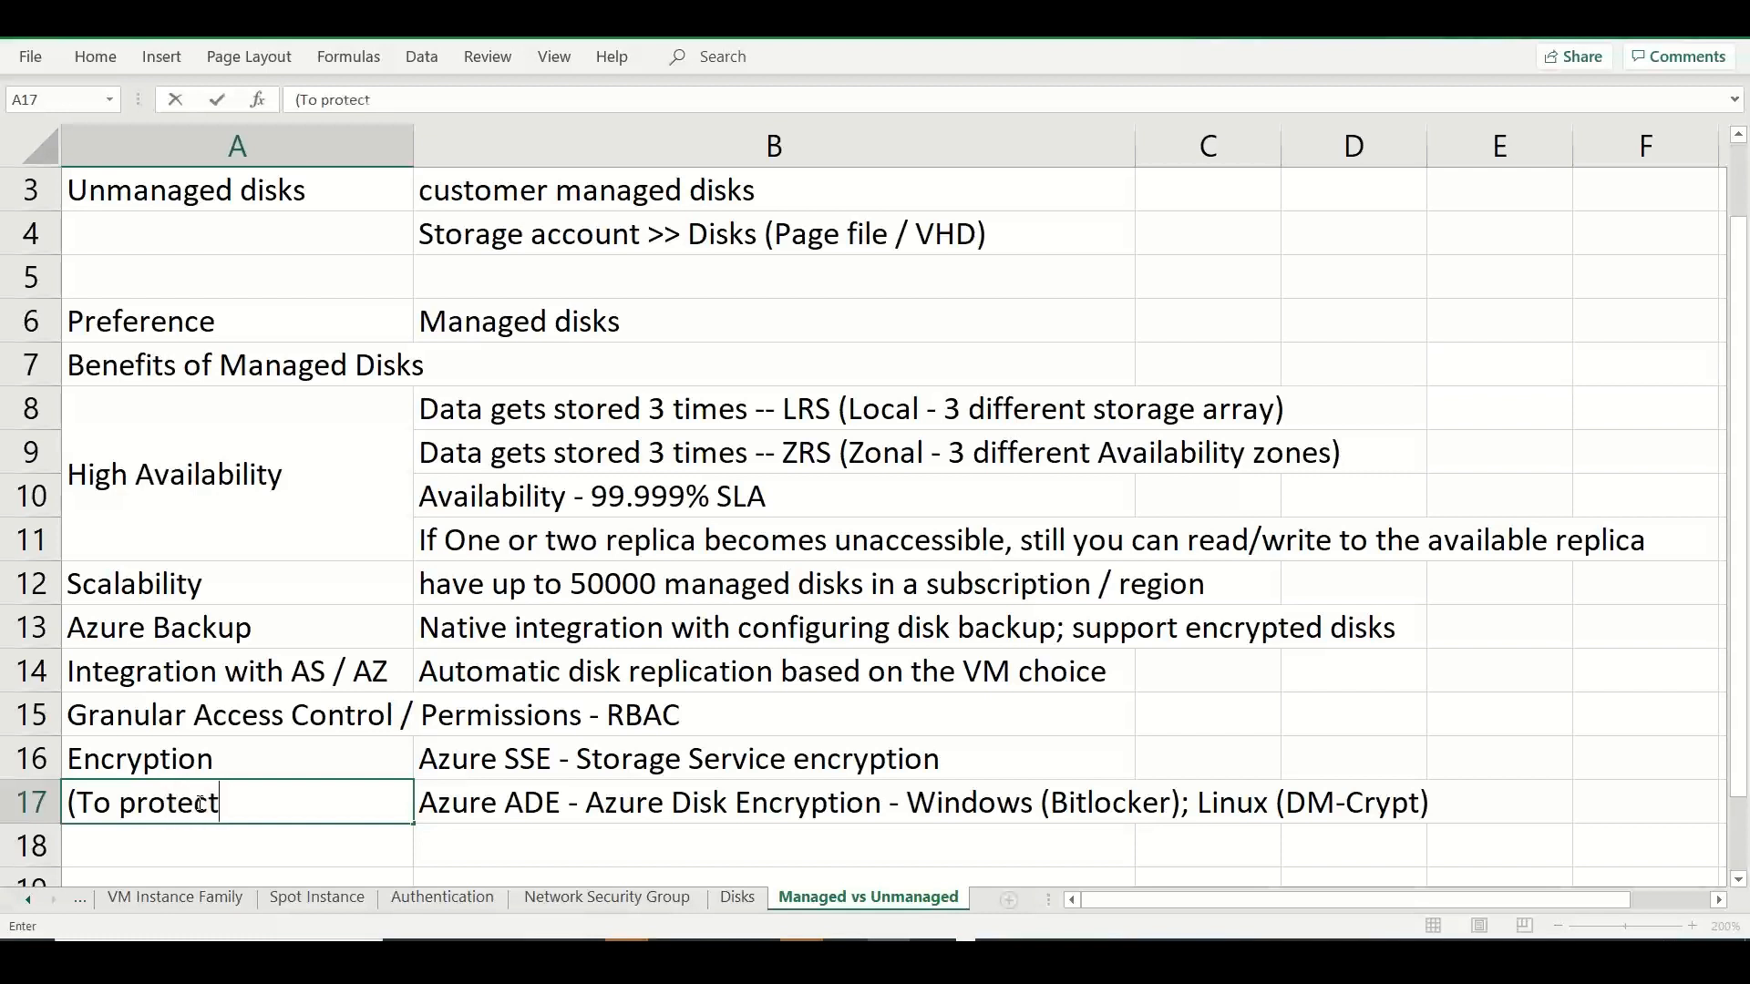
pyautogui.write('sensitive data)')
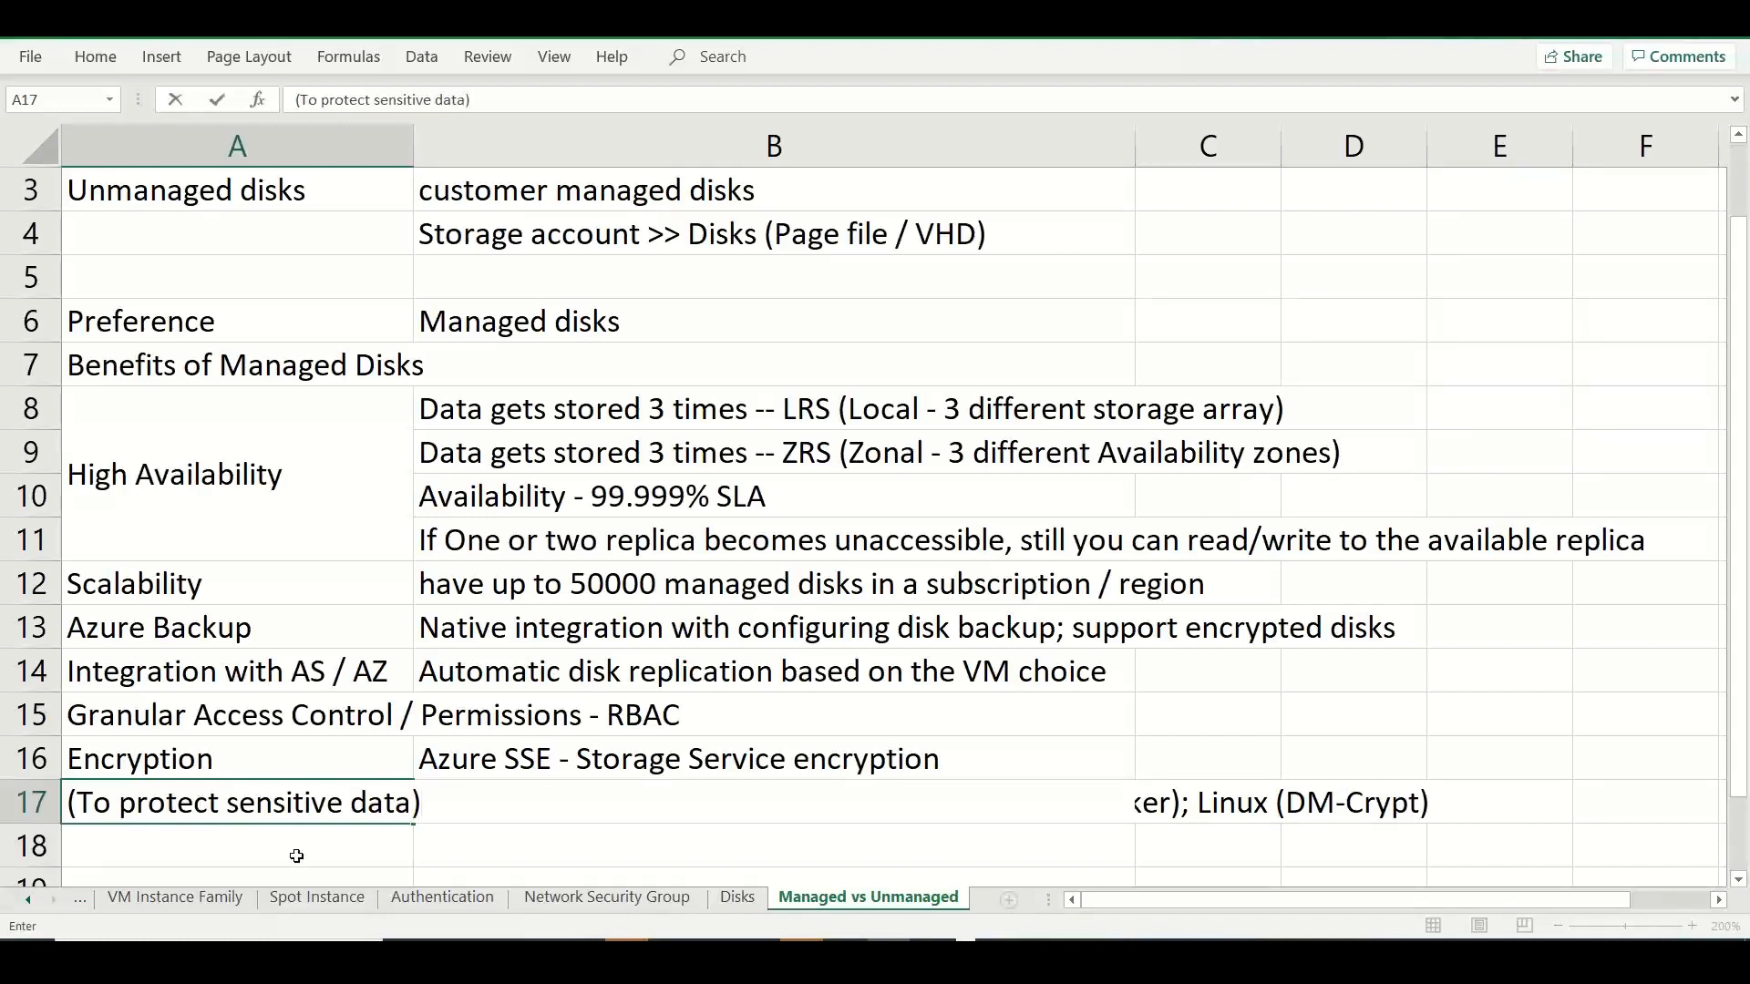
pyautogui.press('Return')
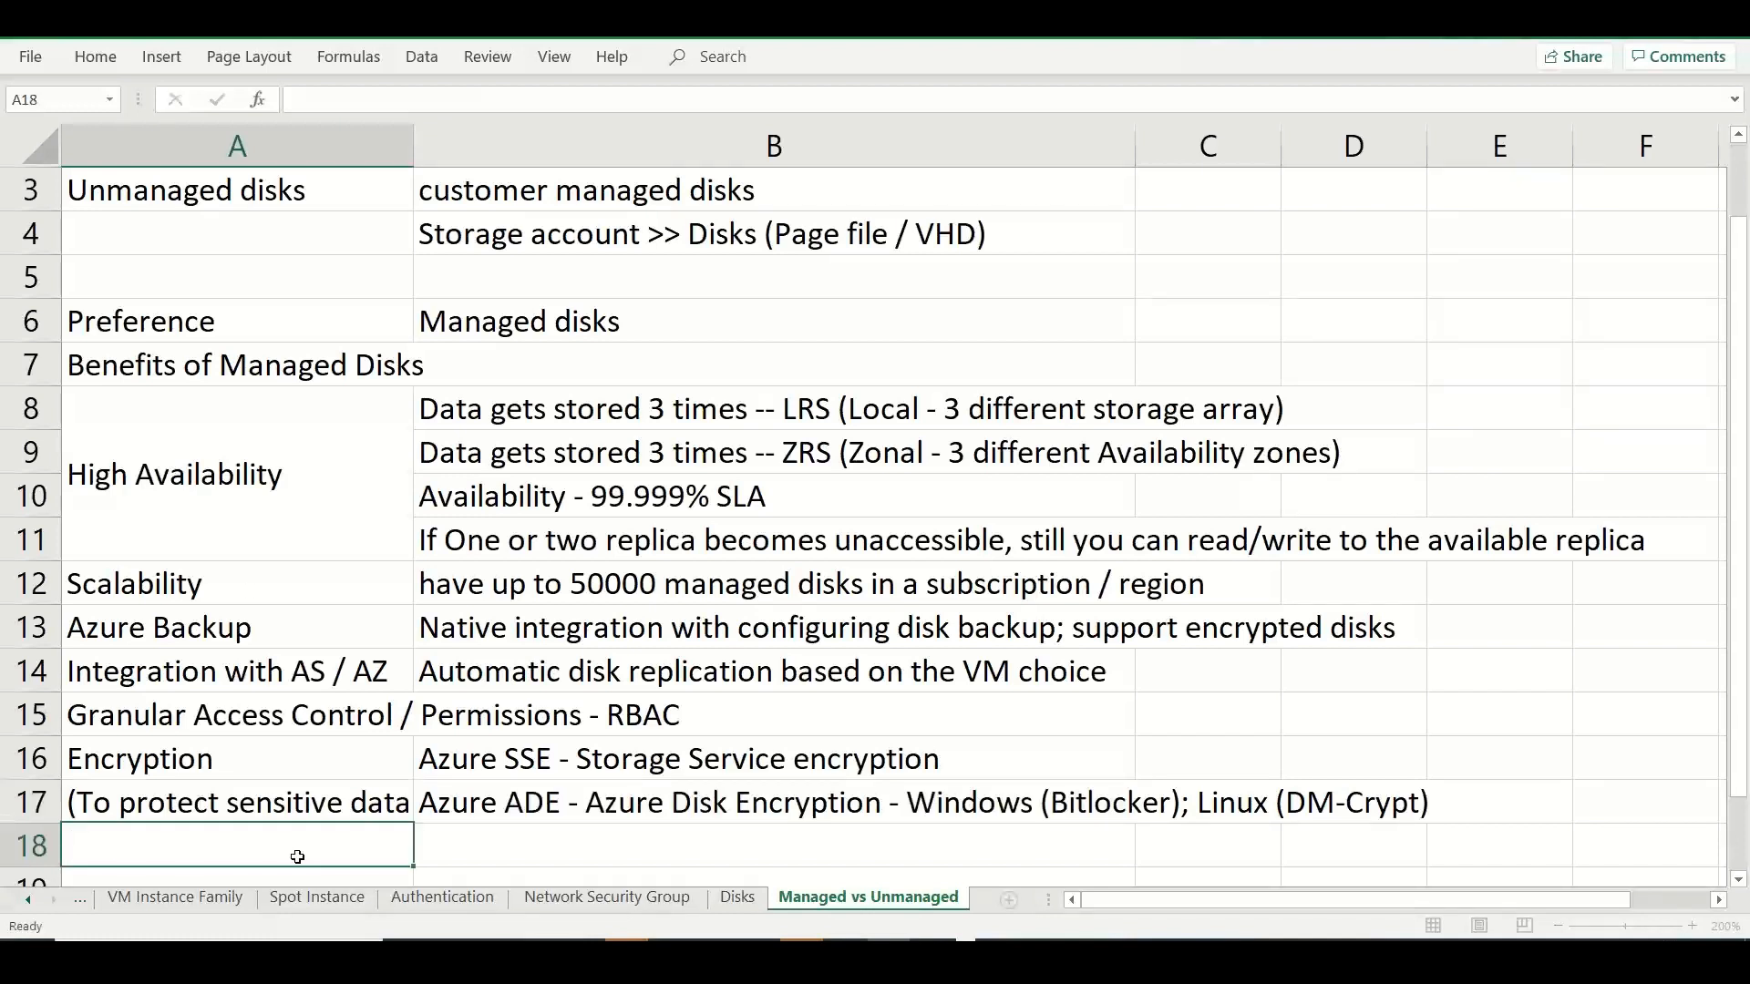
# Fill the benefit labels in cells A8 to A16 with light green and bold the "Benefits of Managed Disks" heading in A7.
pyautogui.moveTo(230, 448); pyautogui.dragTo(218, 750)
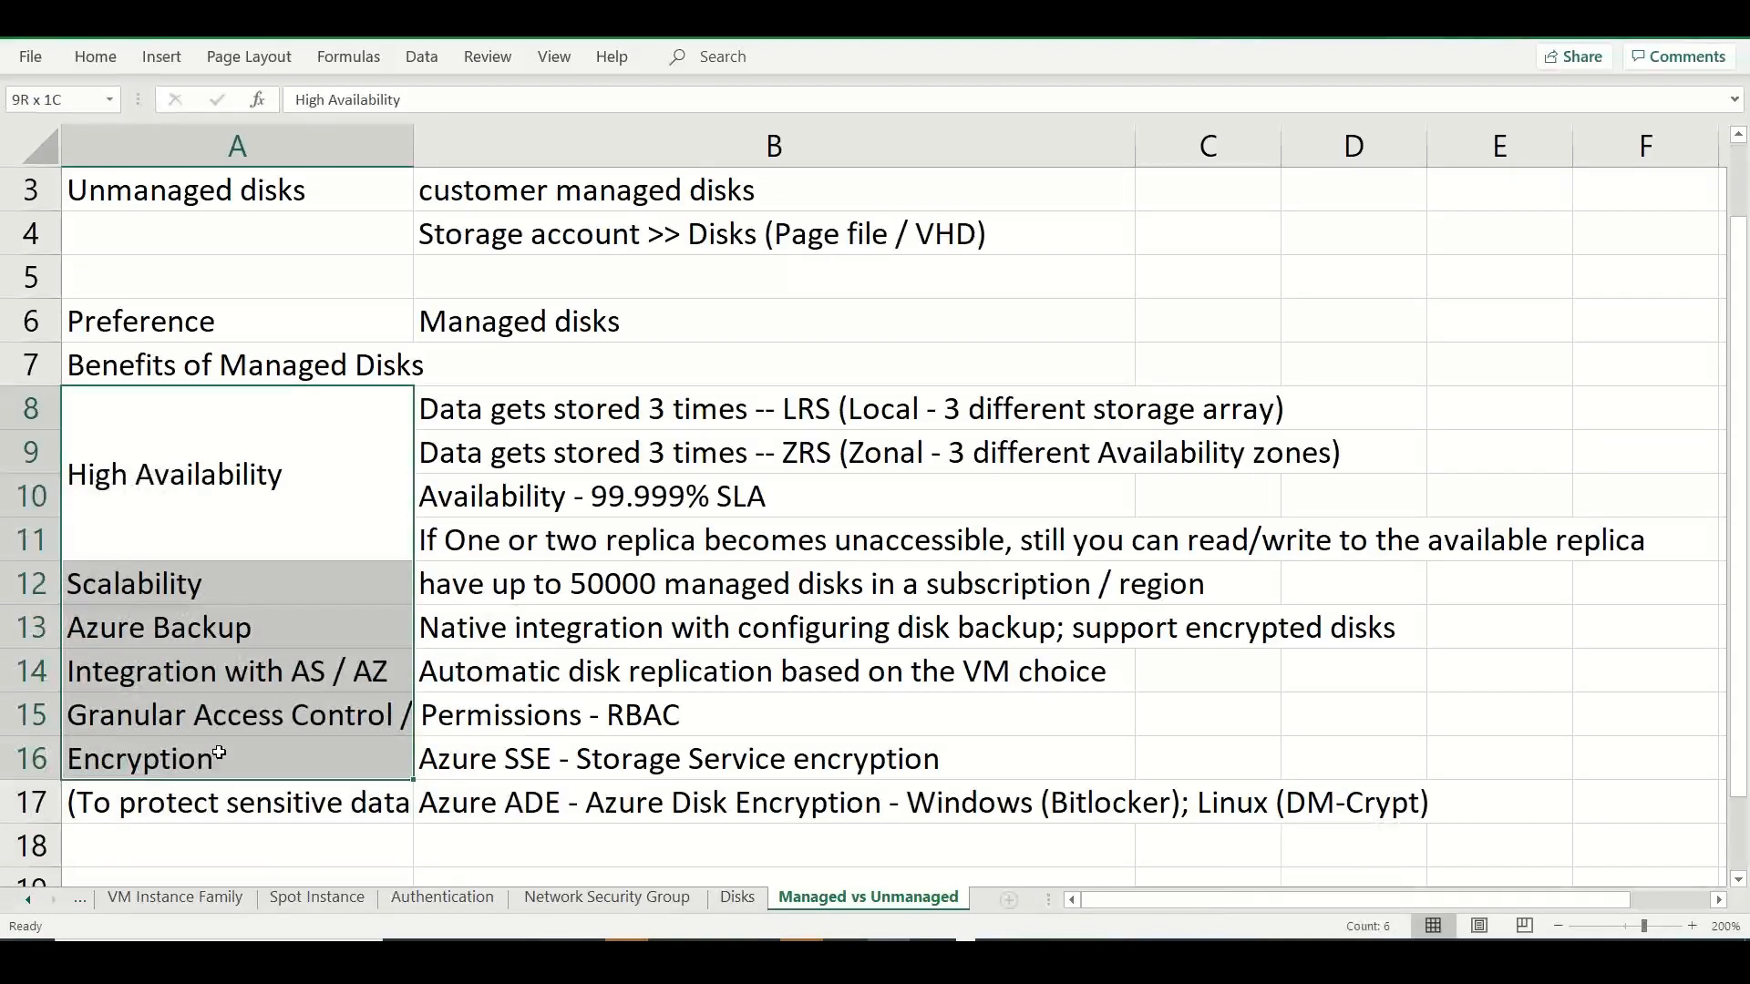
pyautogui.click(95, 58)
pyautogui.click(363, 136)
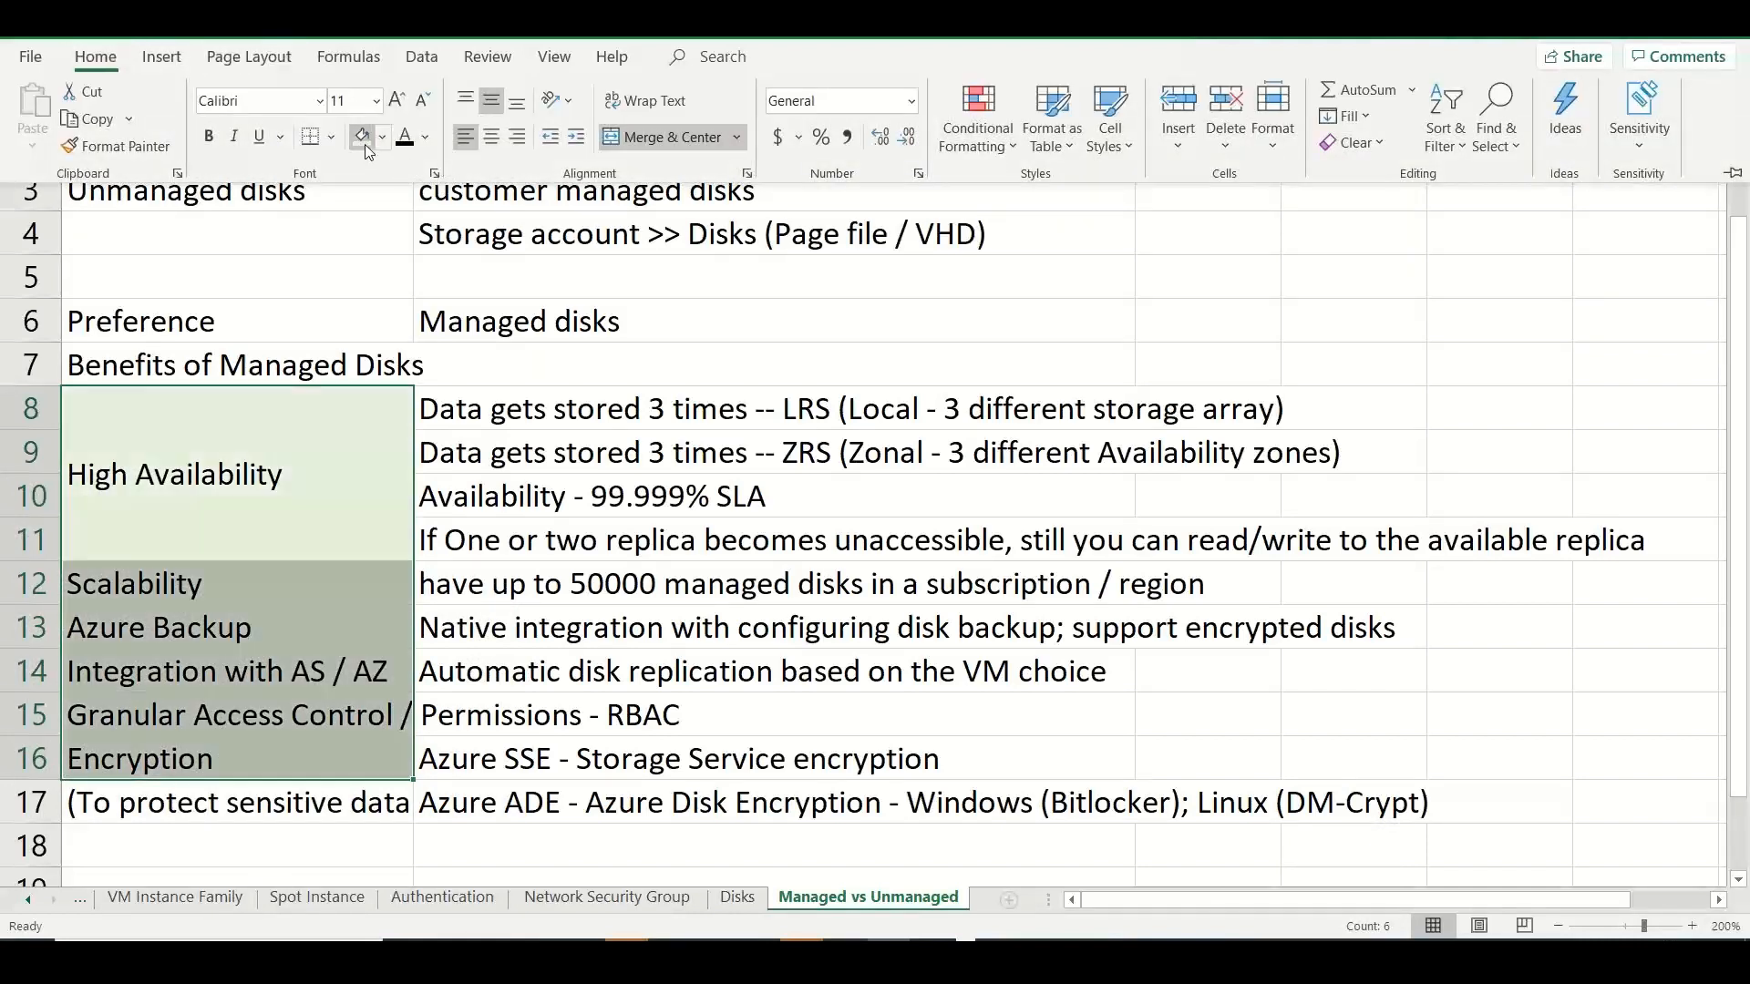
pyautogui.click(392, 850)
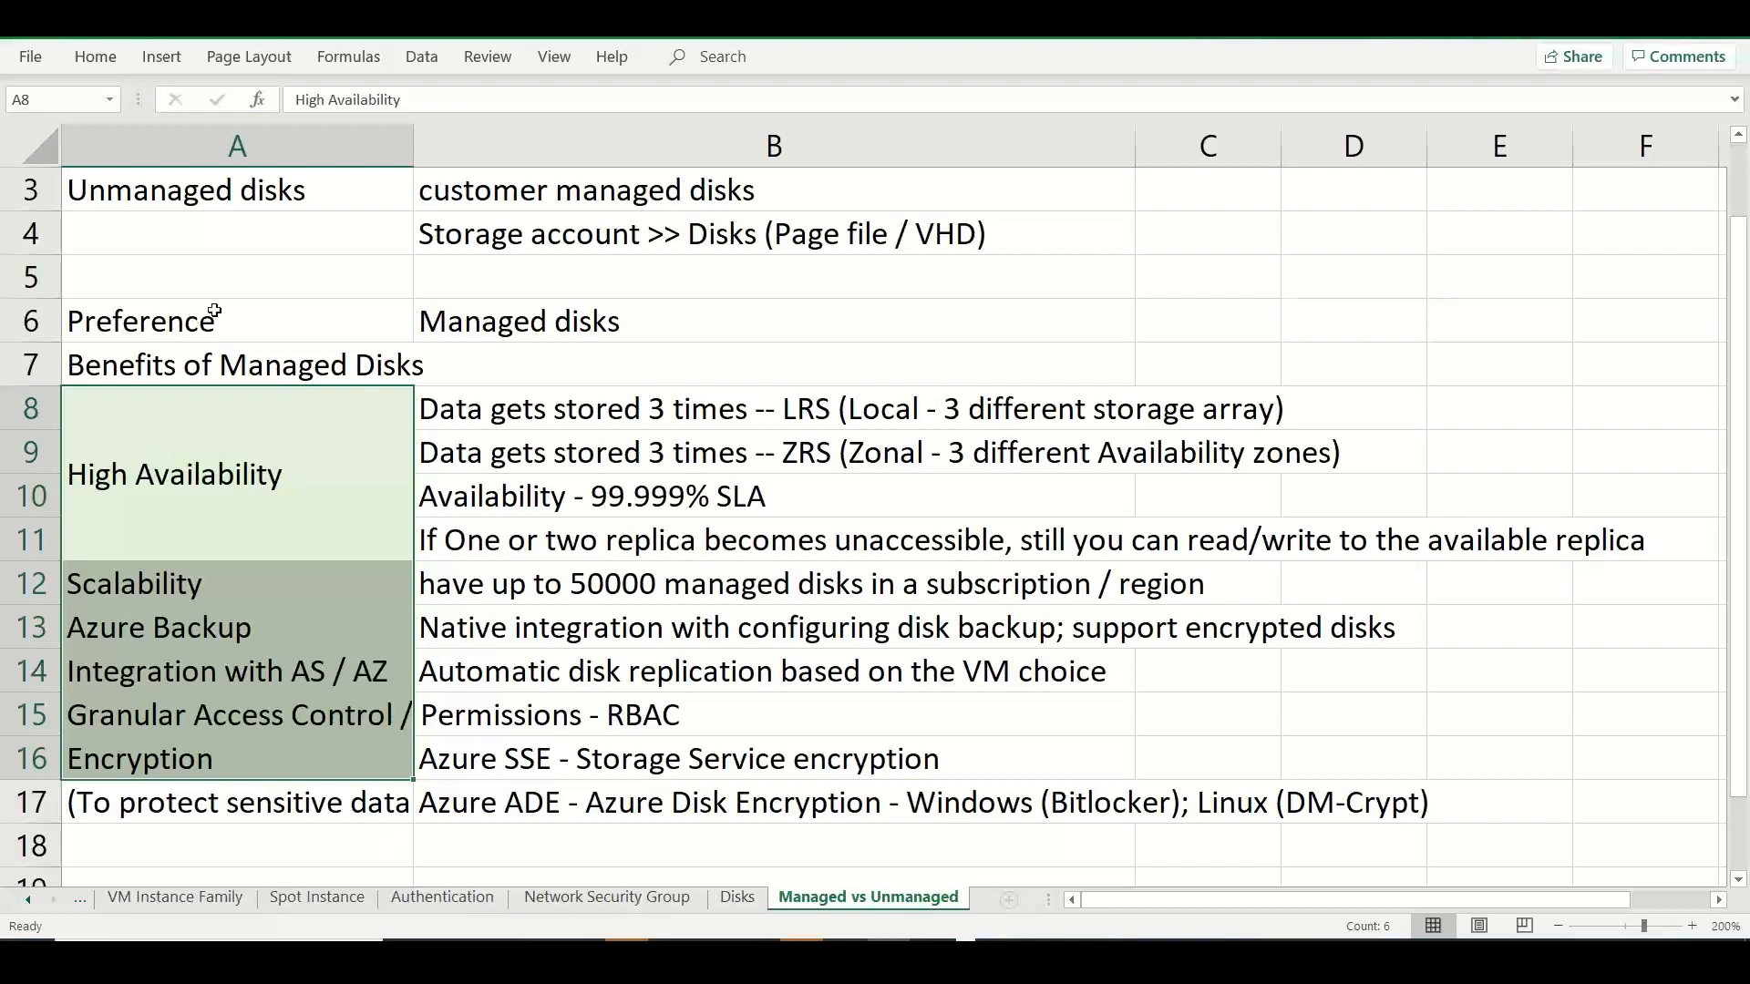
pyautogui.click(227, 361)
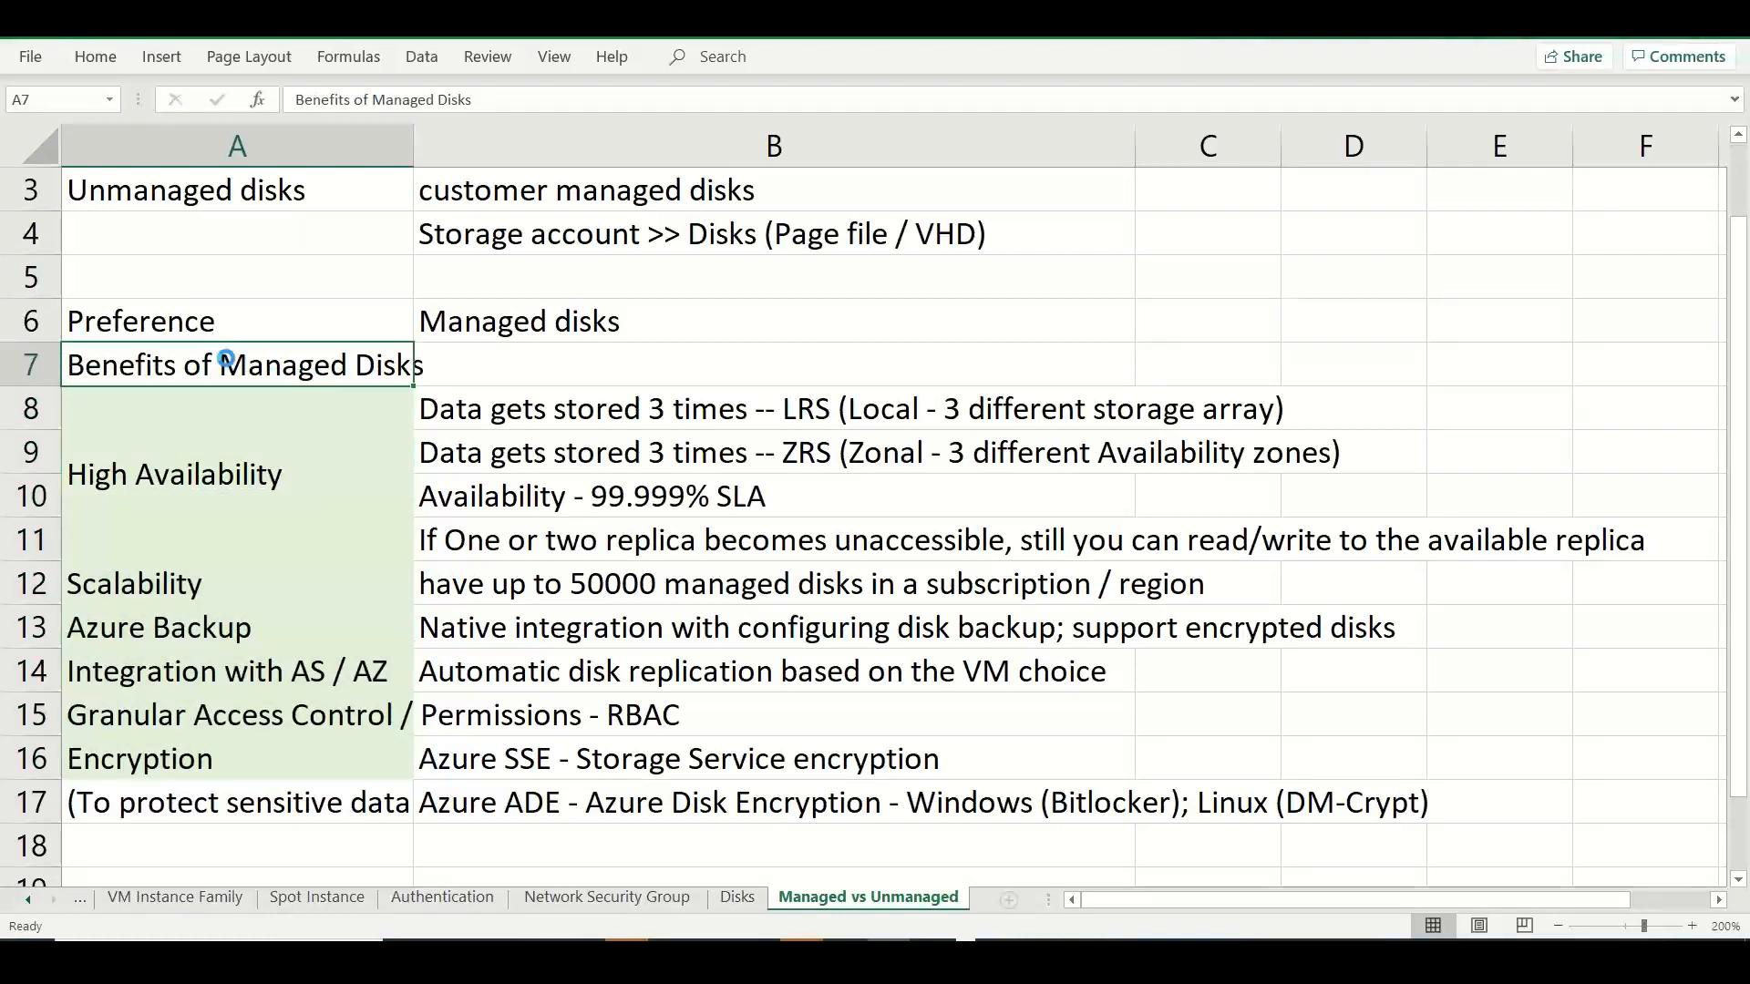
pyautogui.hotkey('ctrl', 'b')
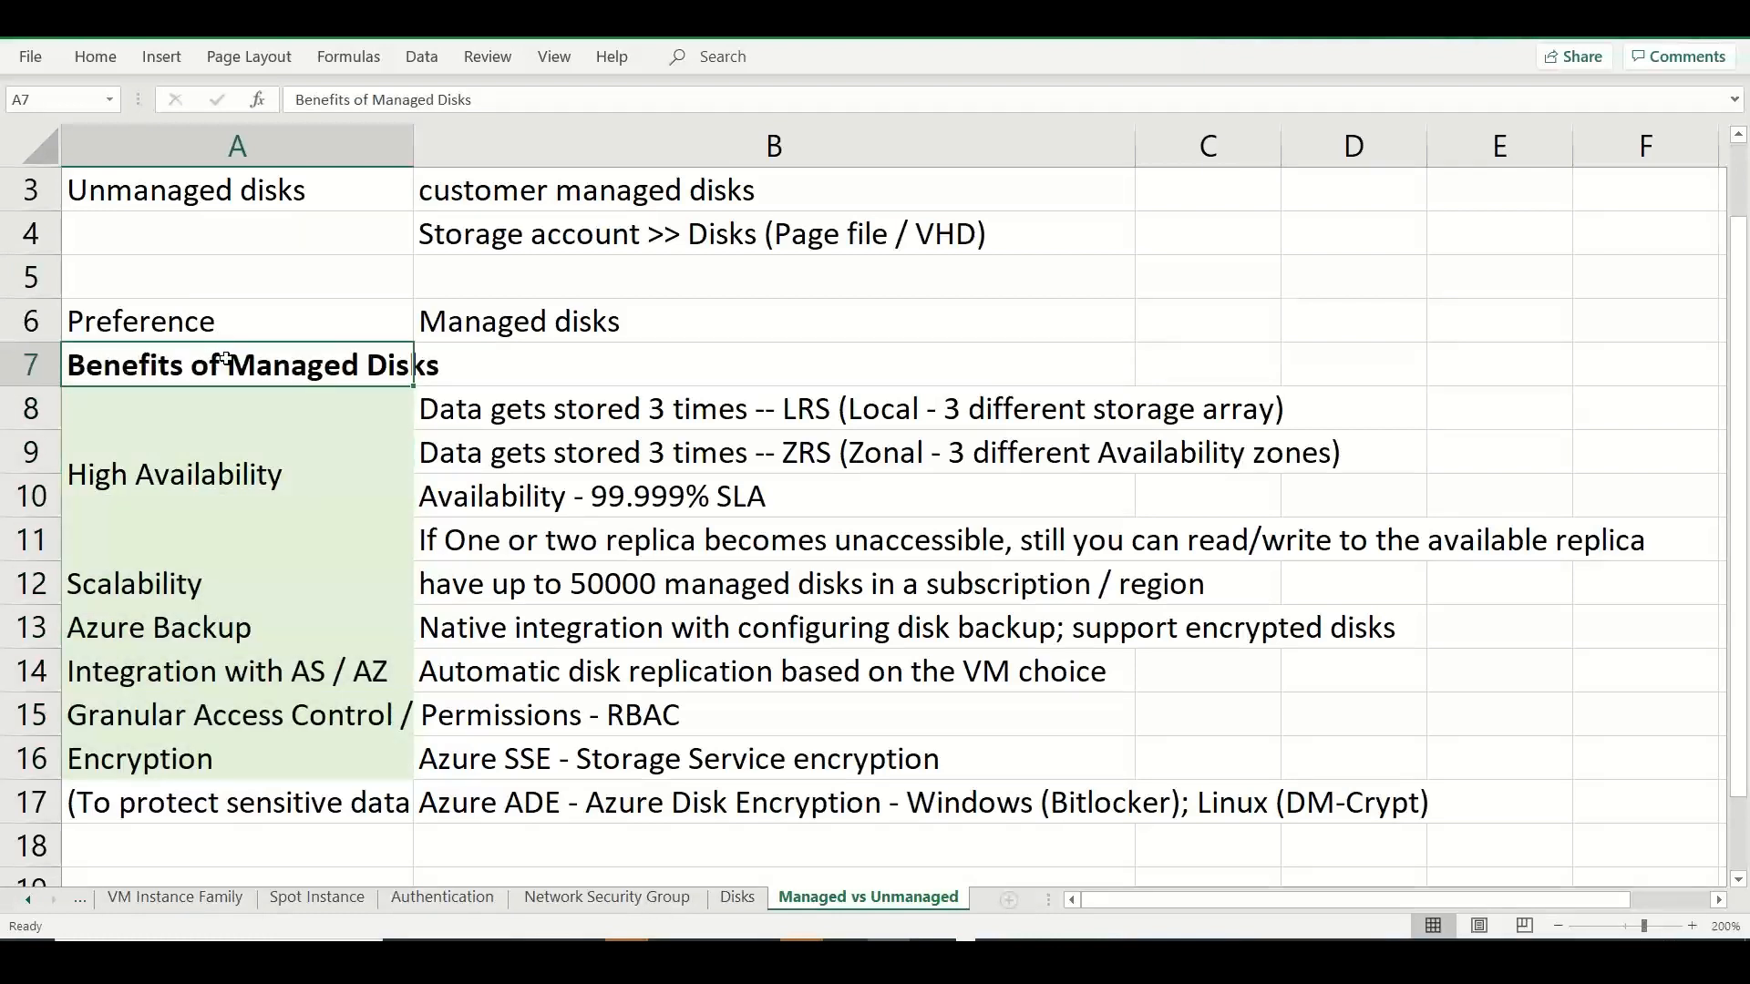
# Review the managed and unmanaged disk definitions in the first rows of the sheet.
pyautogui.click(766, 235)
pyautogui.press('Up')
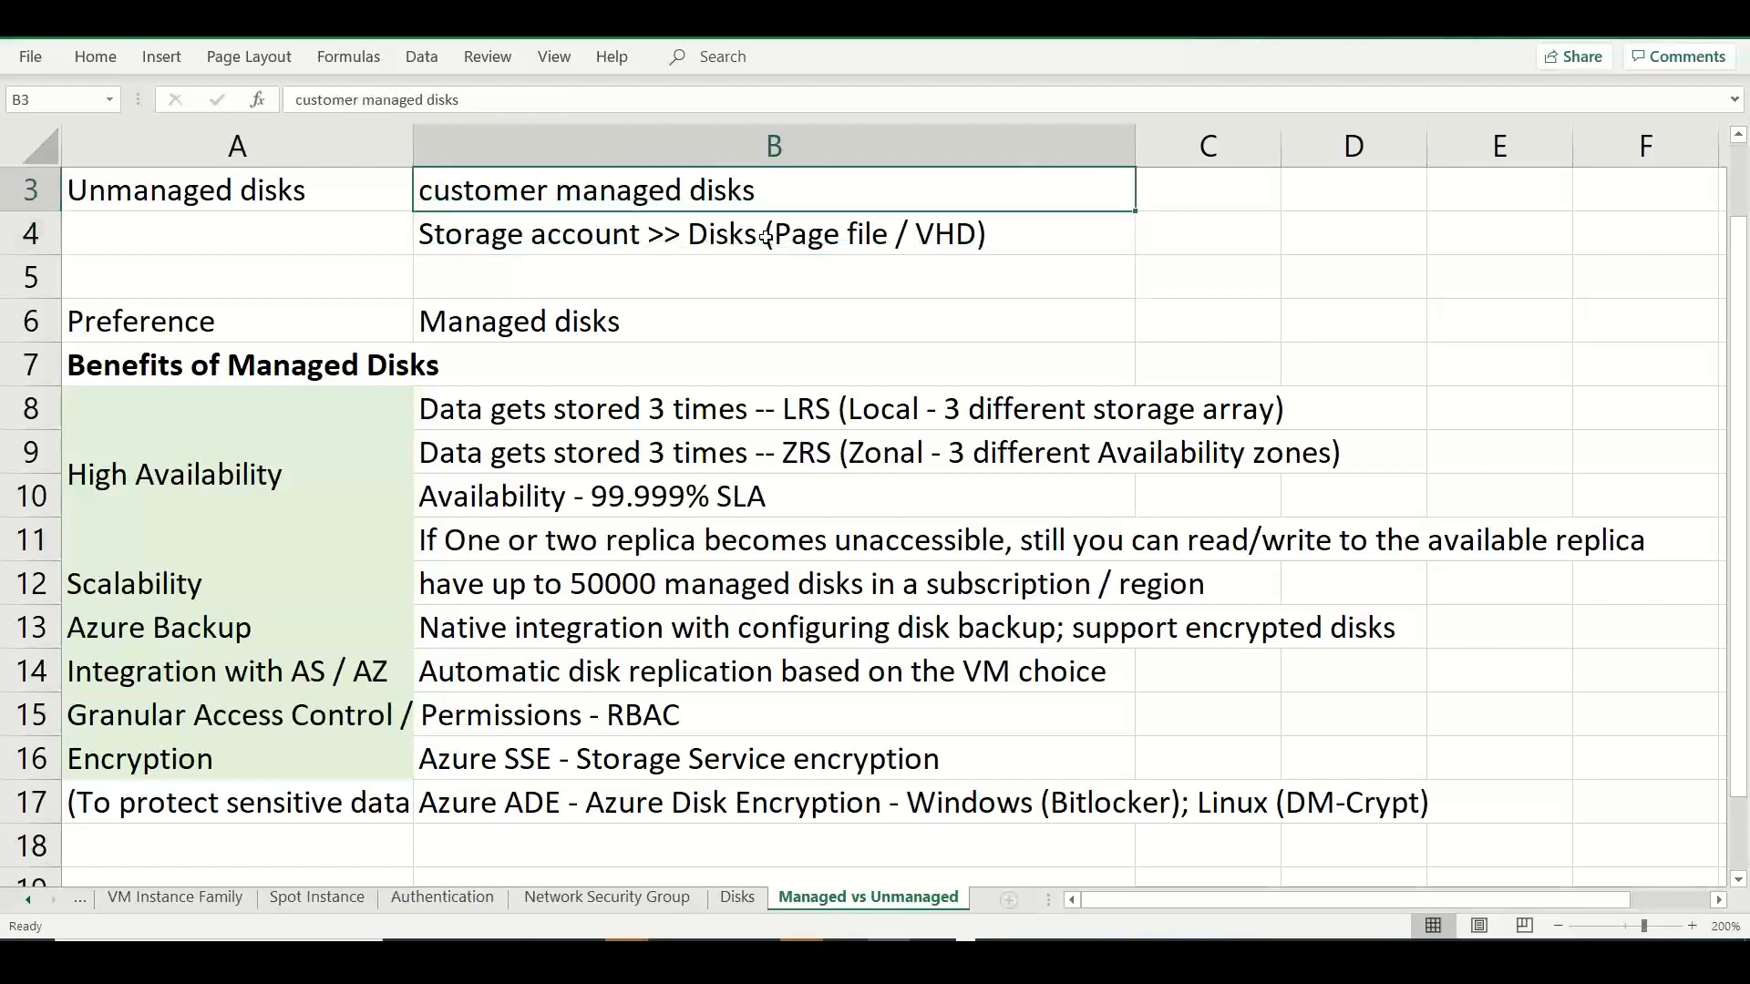
pyautogui.press('Up')
pyautogui.press('Up')
pyautogui.press('Down')
pyautogui.press('Down')
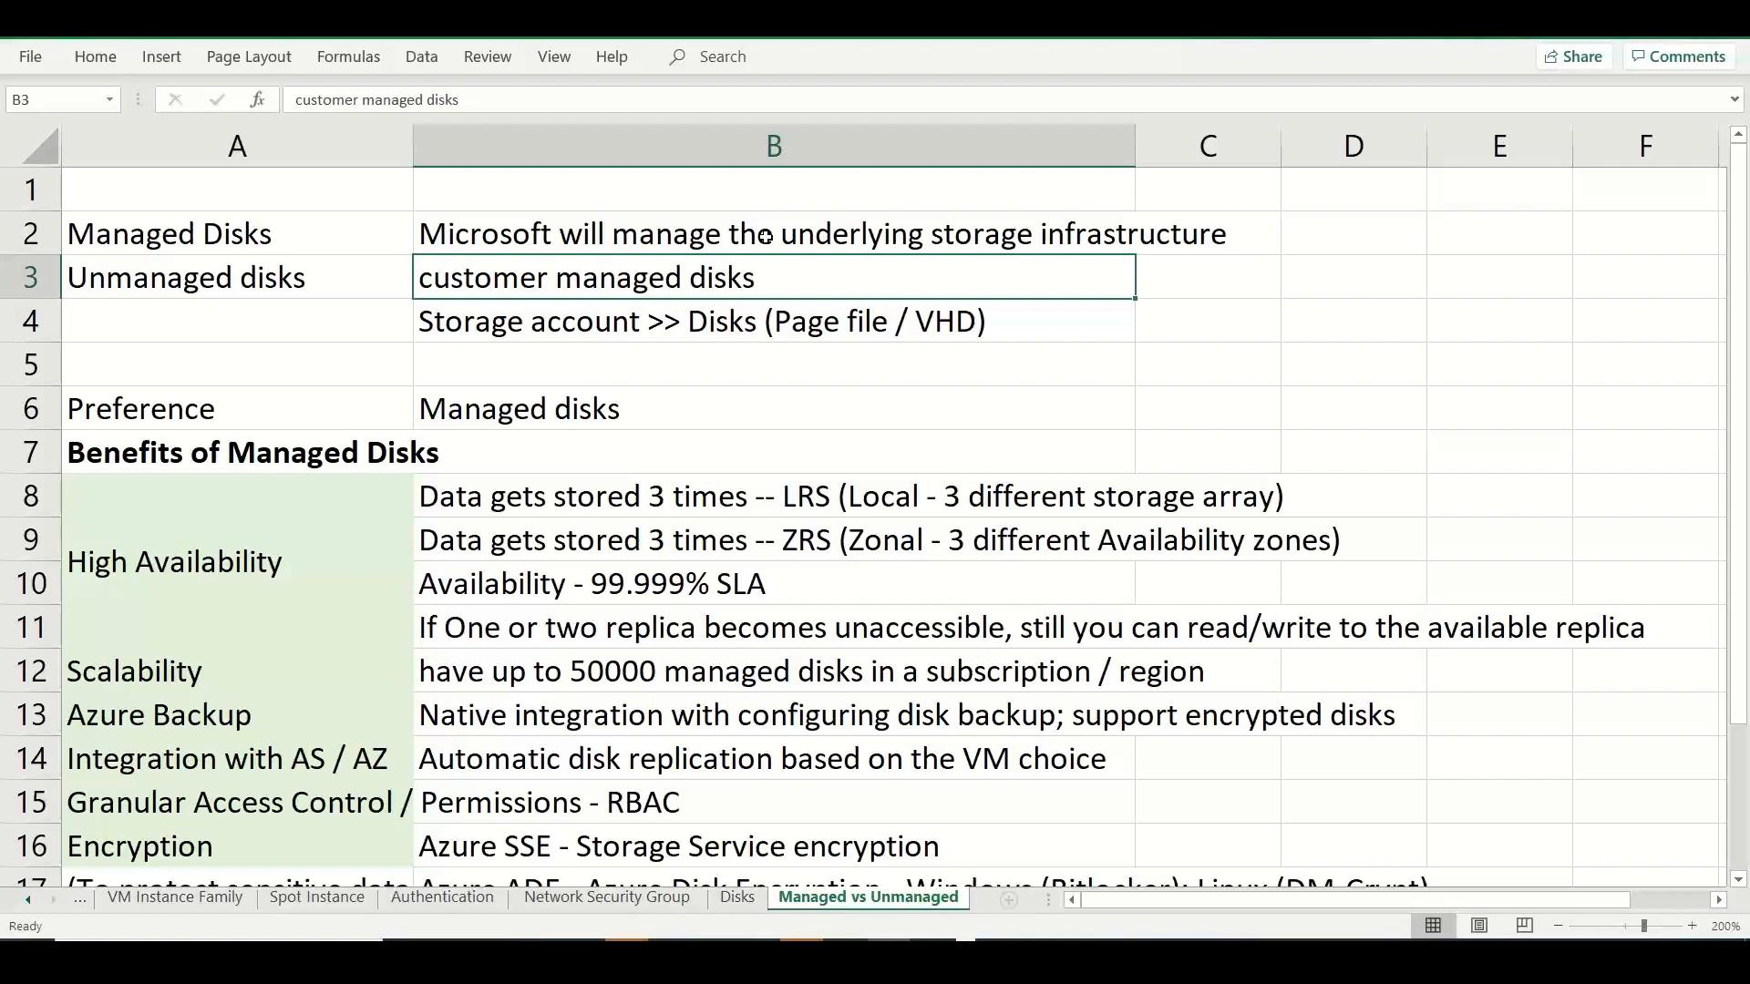
# Switch to the Azure portal, expand the advanced disk settings, and copy the note under the Use managed disks option.
pyautogui.hotkey('alt', 'Tab')
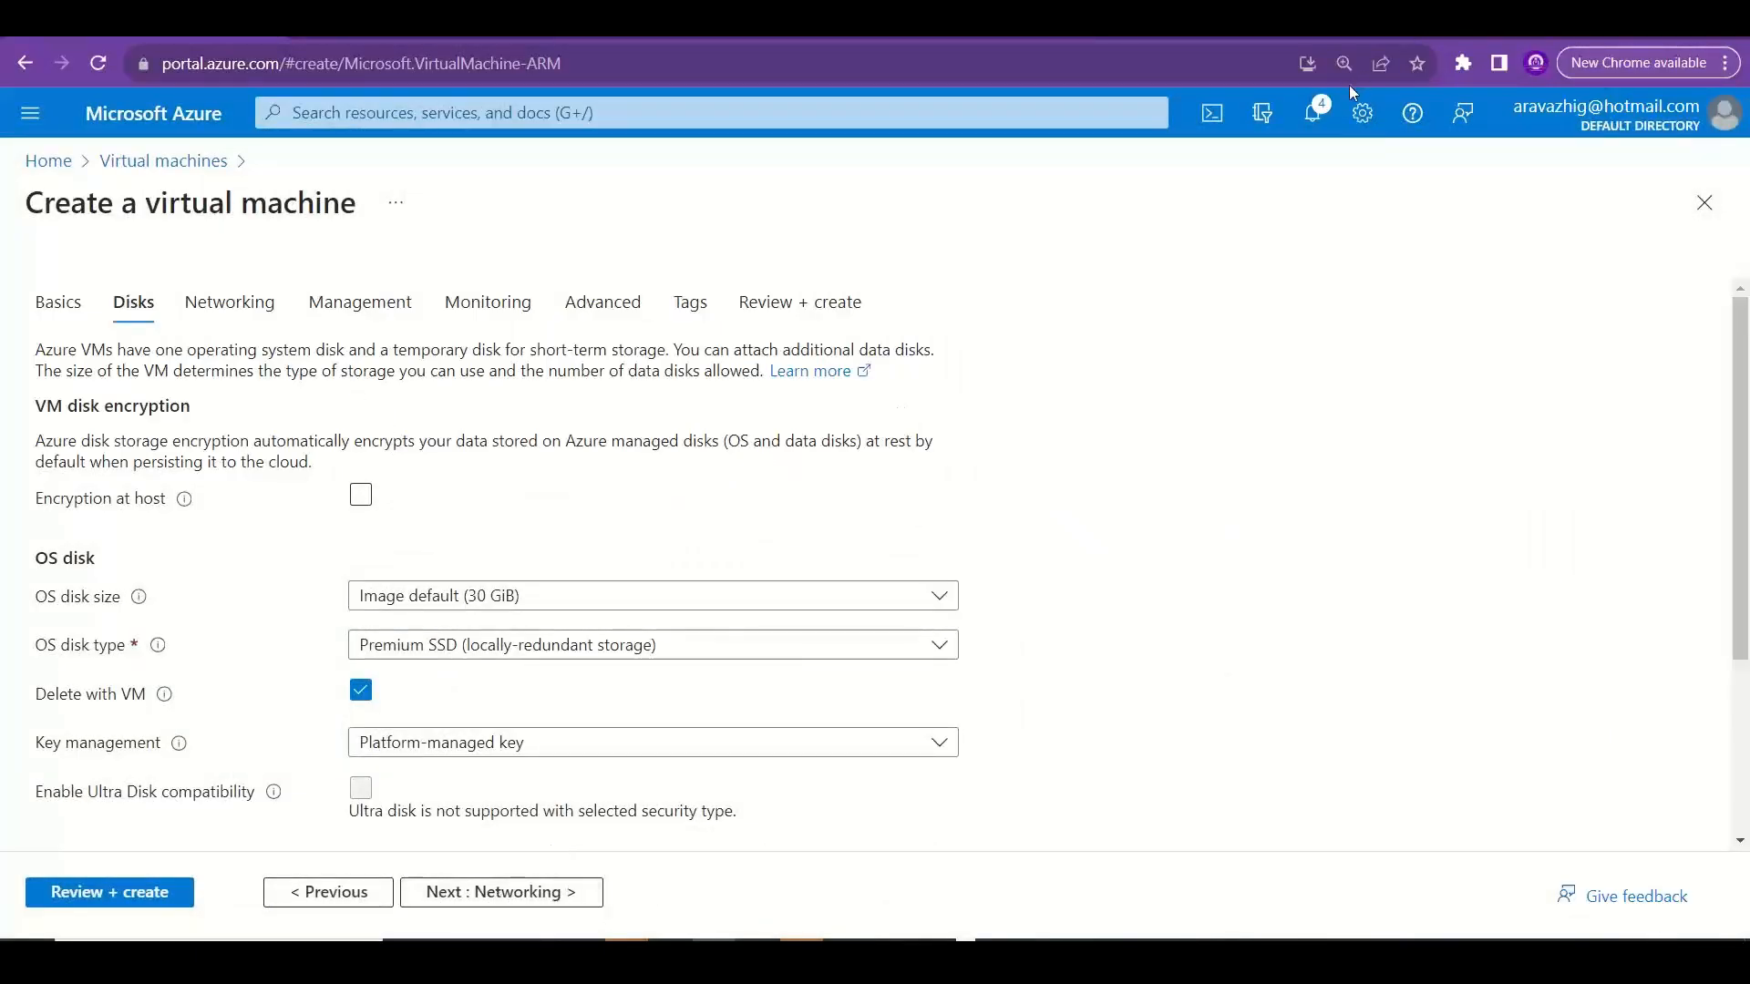
pyautogui.scroll(-3, 546, 547)
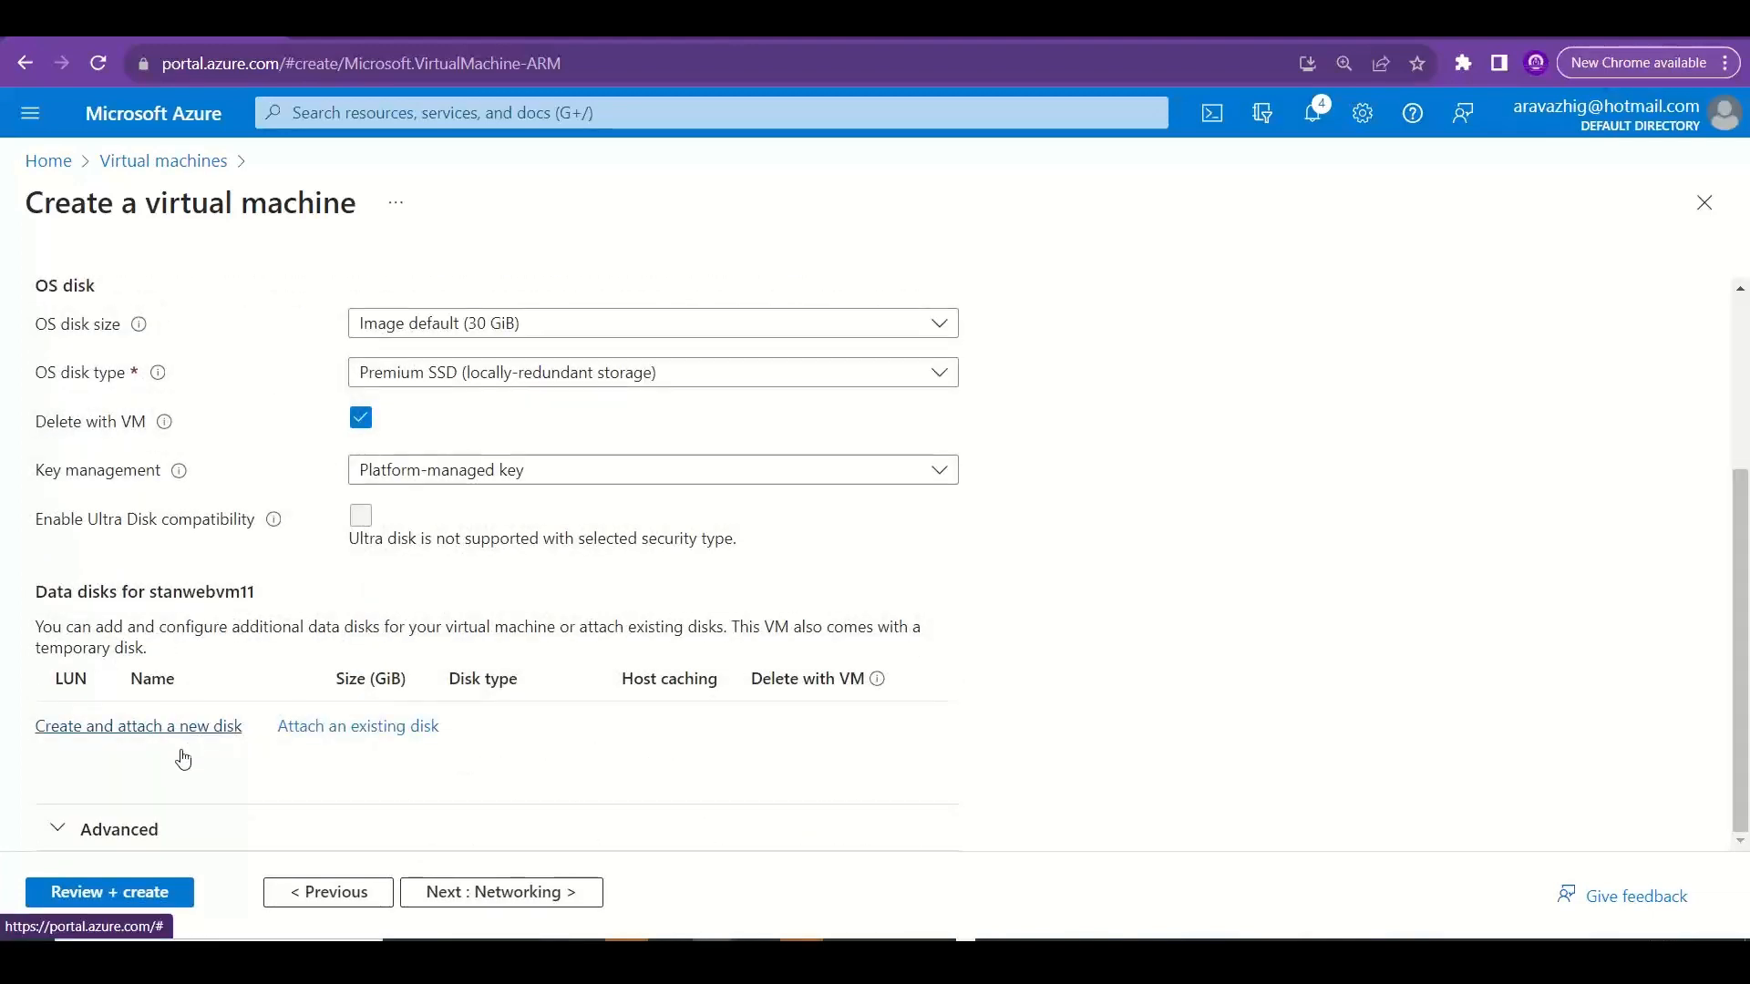
pyautogui.click(137, 829)
pyautogui.moveTo(1743, 457); pyautogui.dragTo(1744, 611)
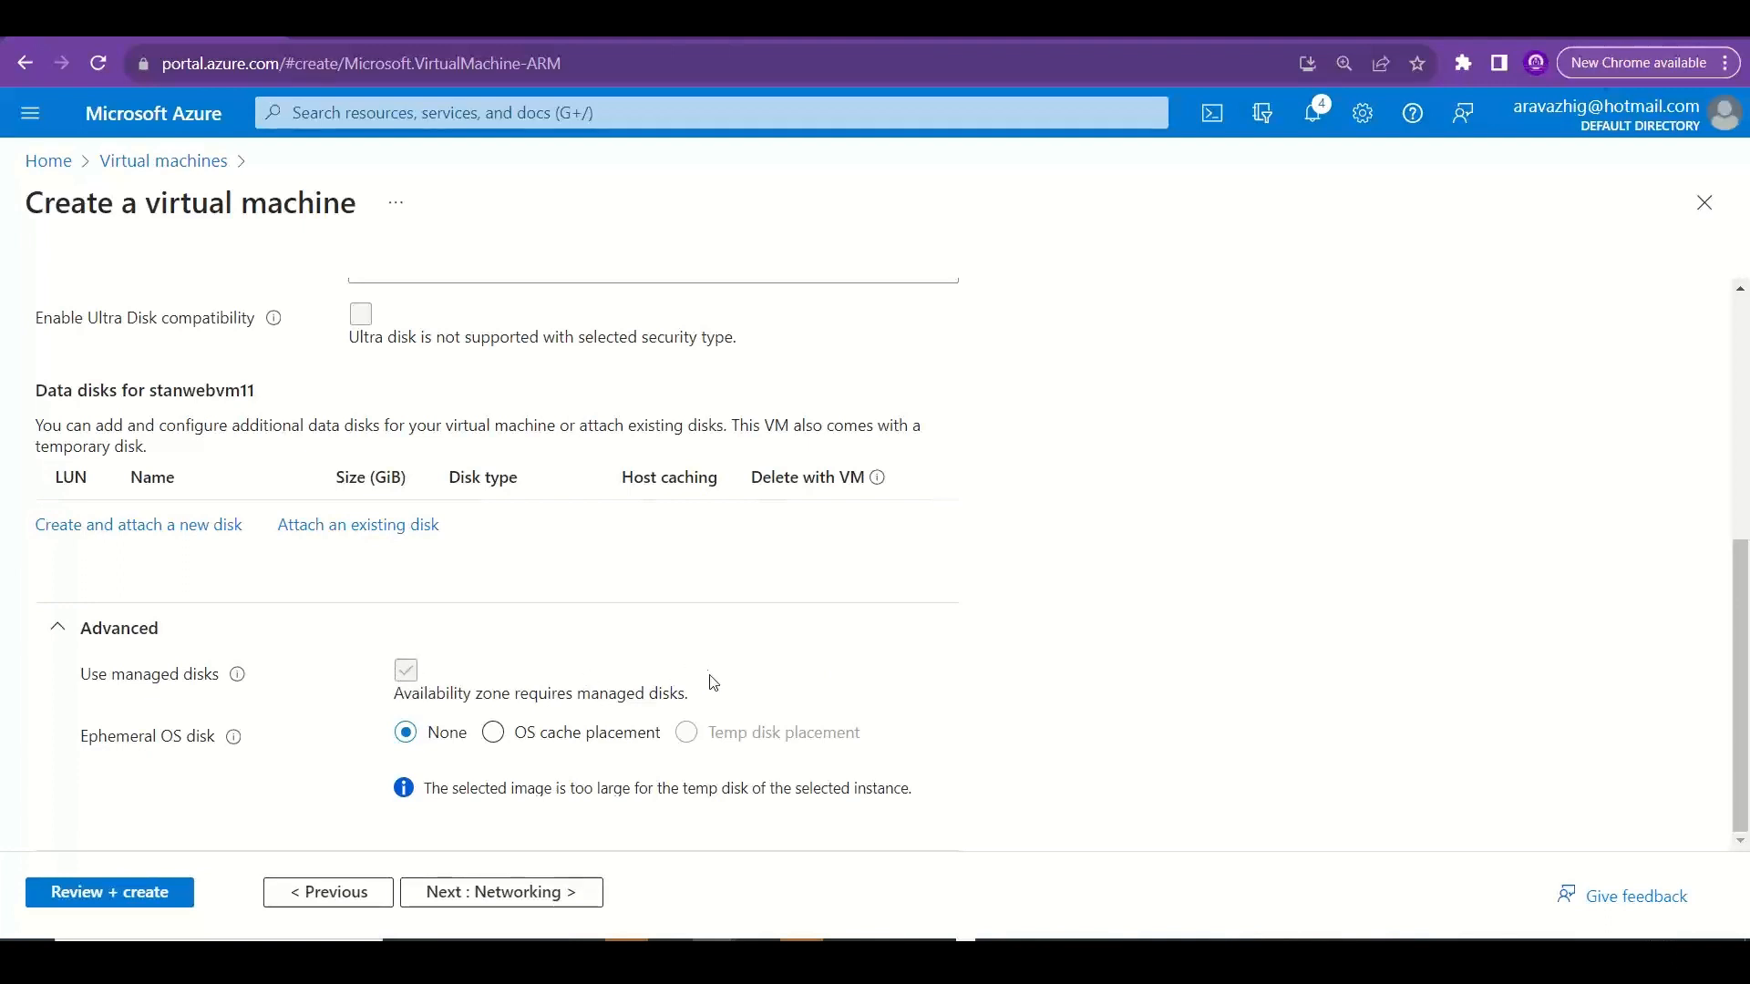
pyautogui.moveTo(691, 700); pyautogui.dragTo(391, 700)
pyautogui.hotkey('ctrl', 'c')
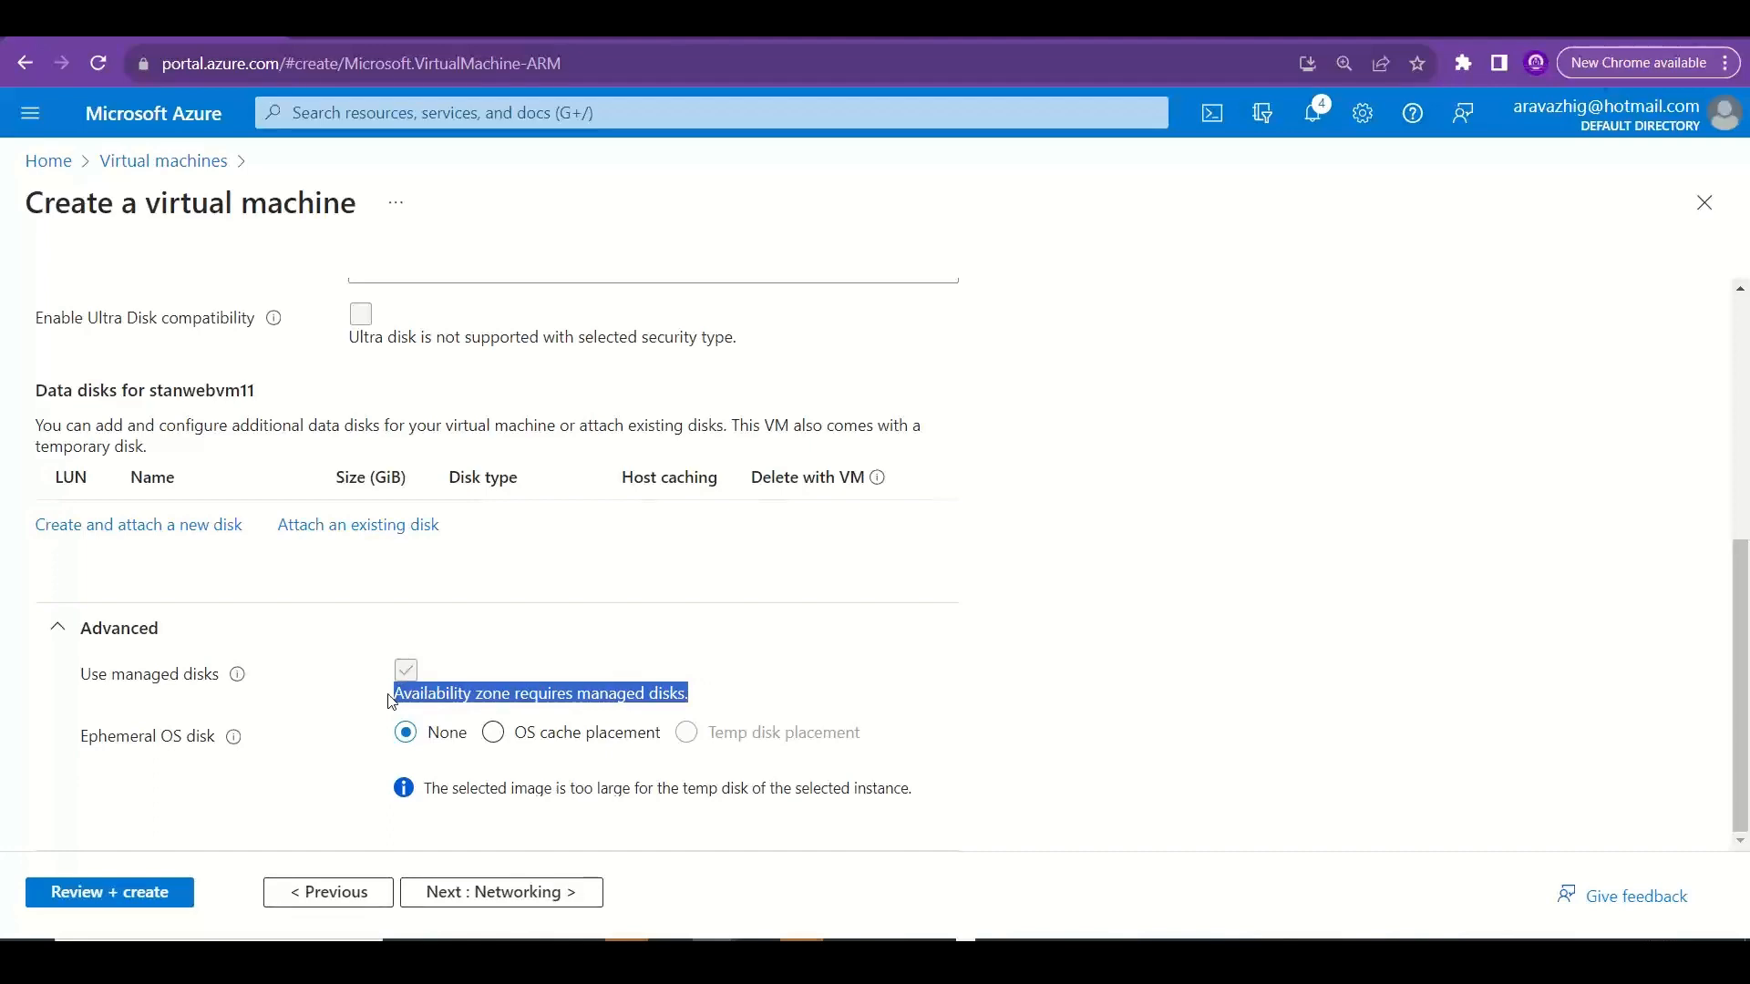
# Switch to Excel and paste "Availability zone requires managed disks." into cell A26 of the Disks sheet.
pyautogui.hotkey('alt', 'Tab')
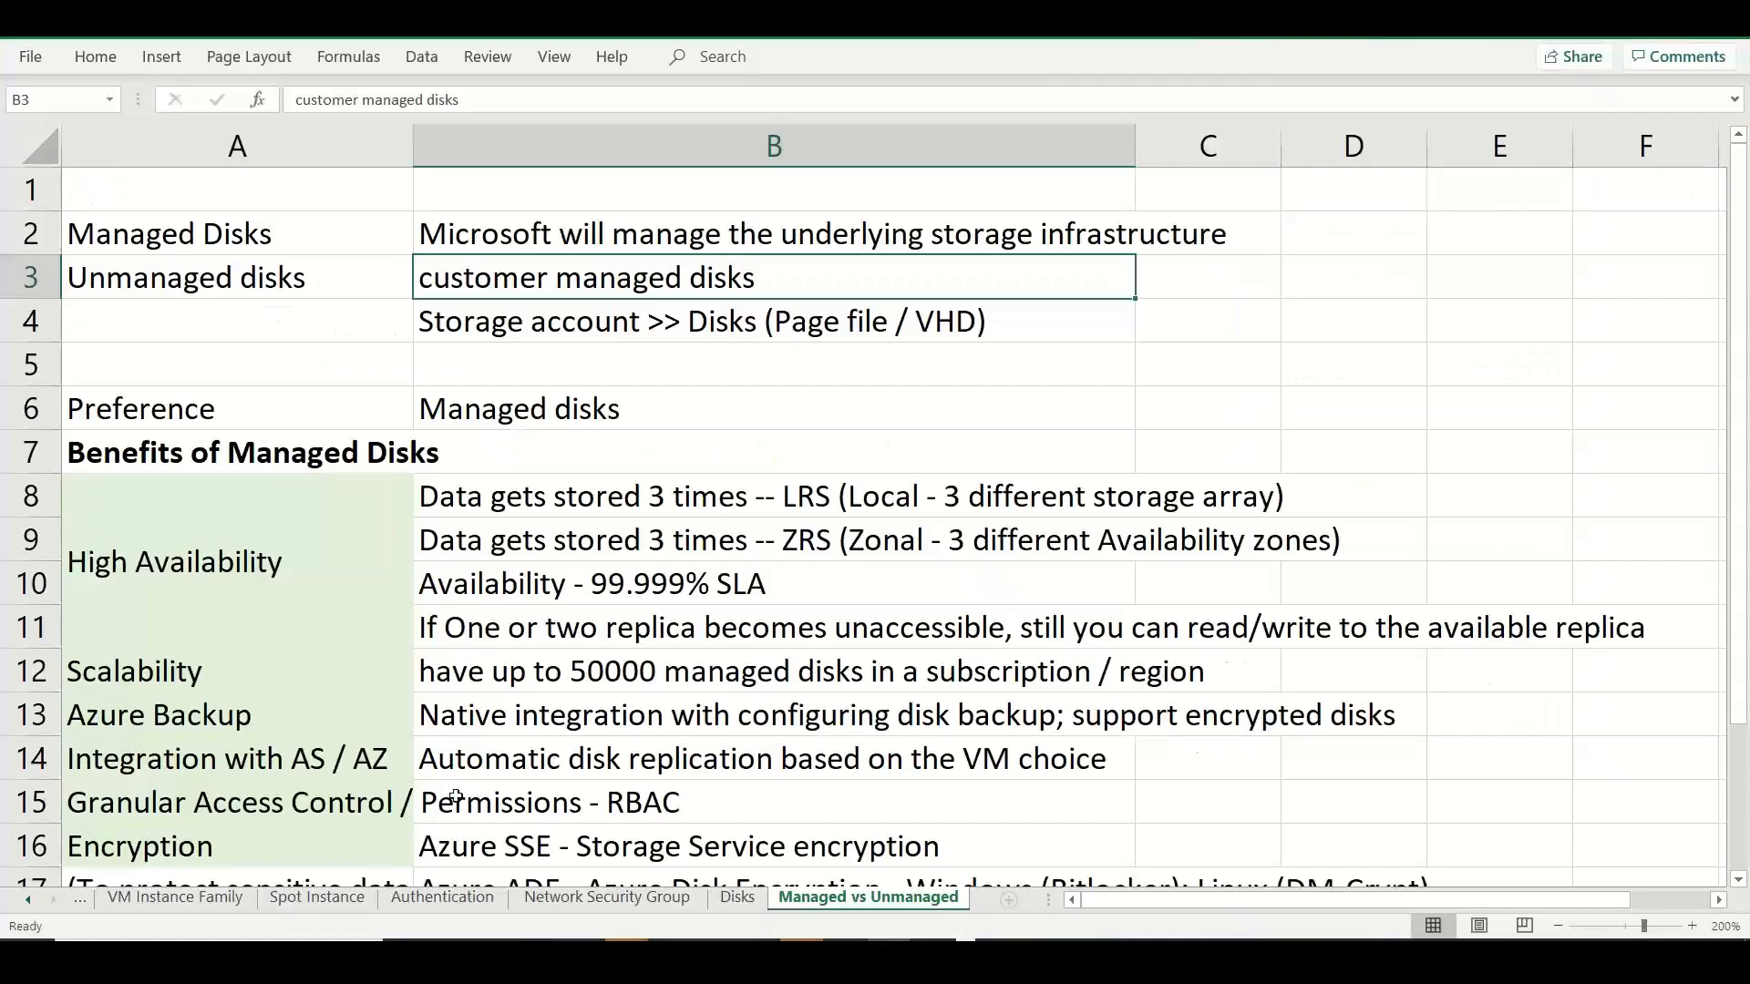
pyautogui.click(736, 898)
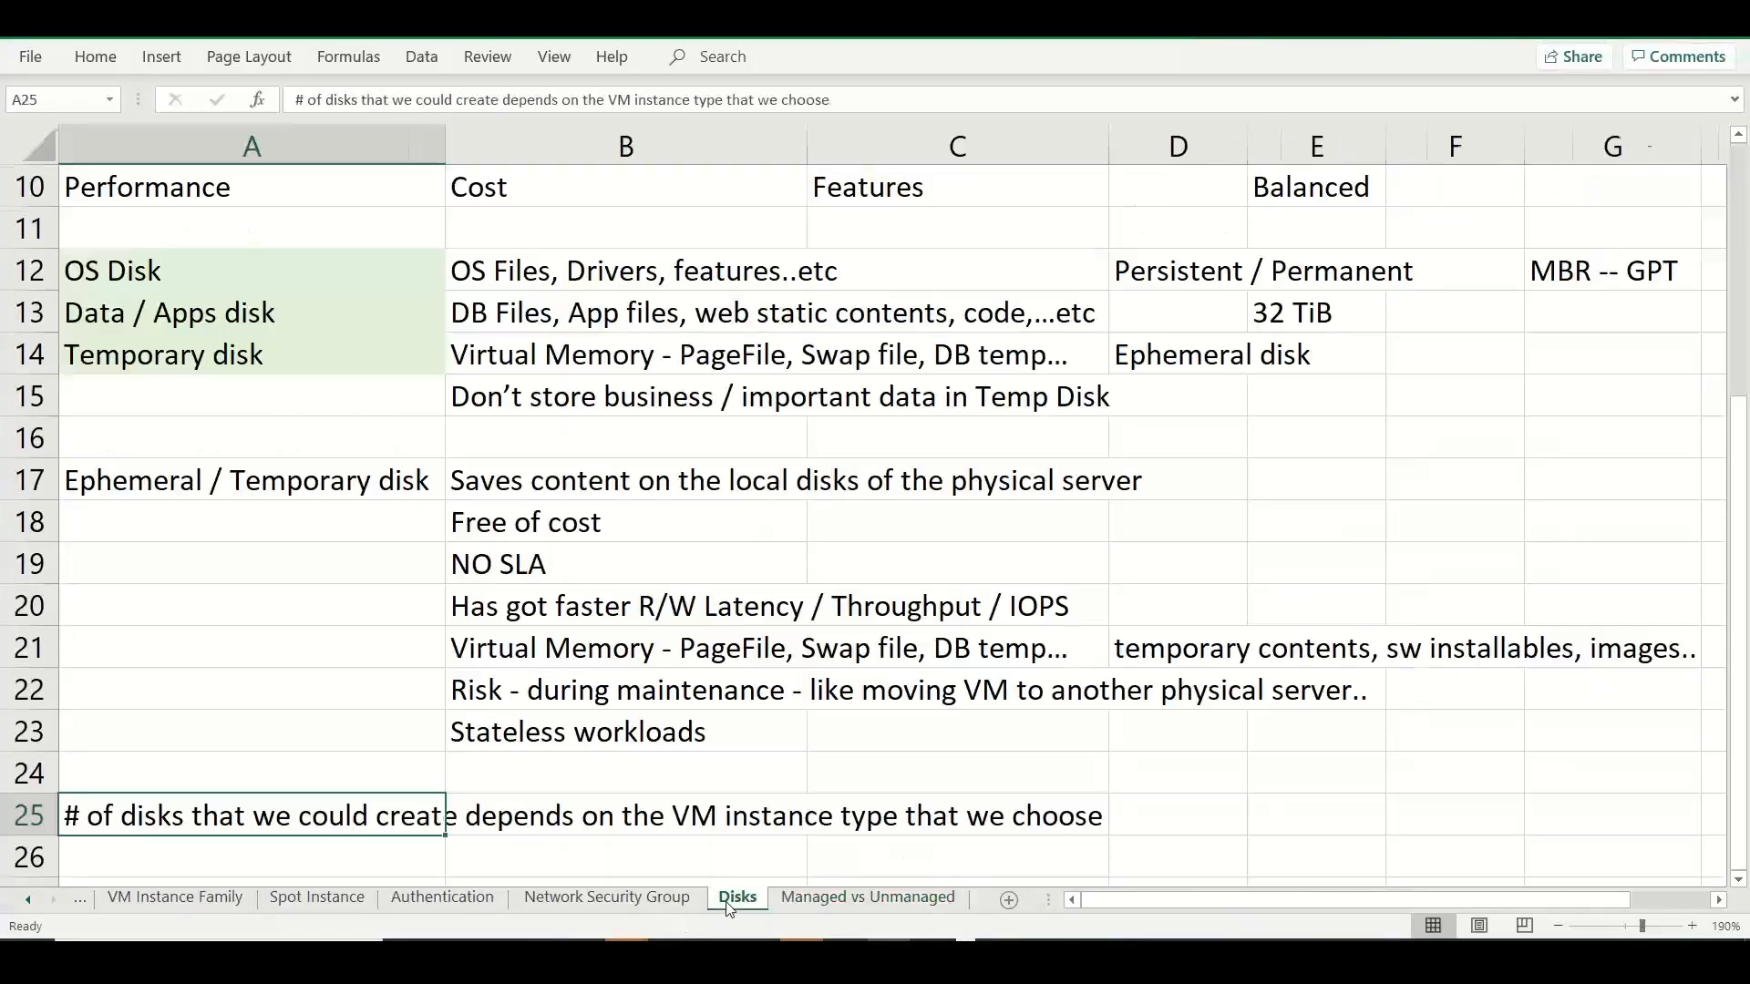
pyautogui.doubleClick(371, 855)
pyautogui.hotkey('ctrl', 'v')
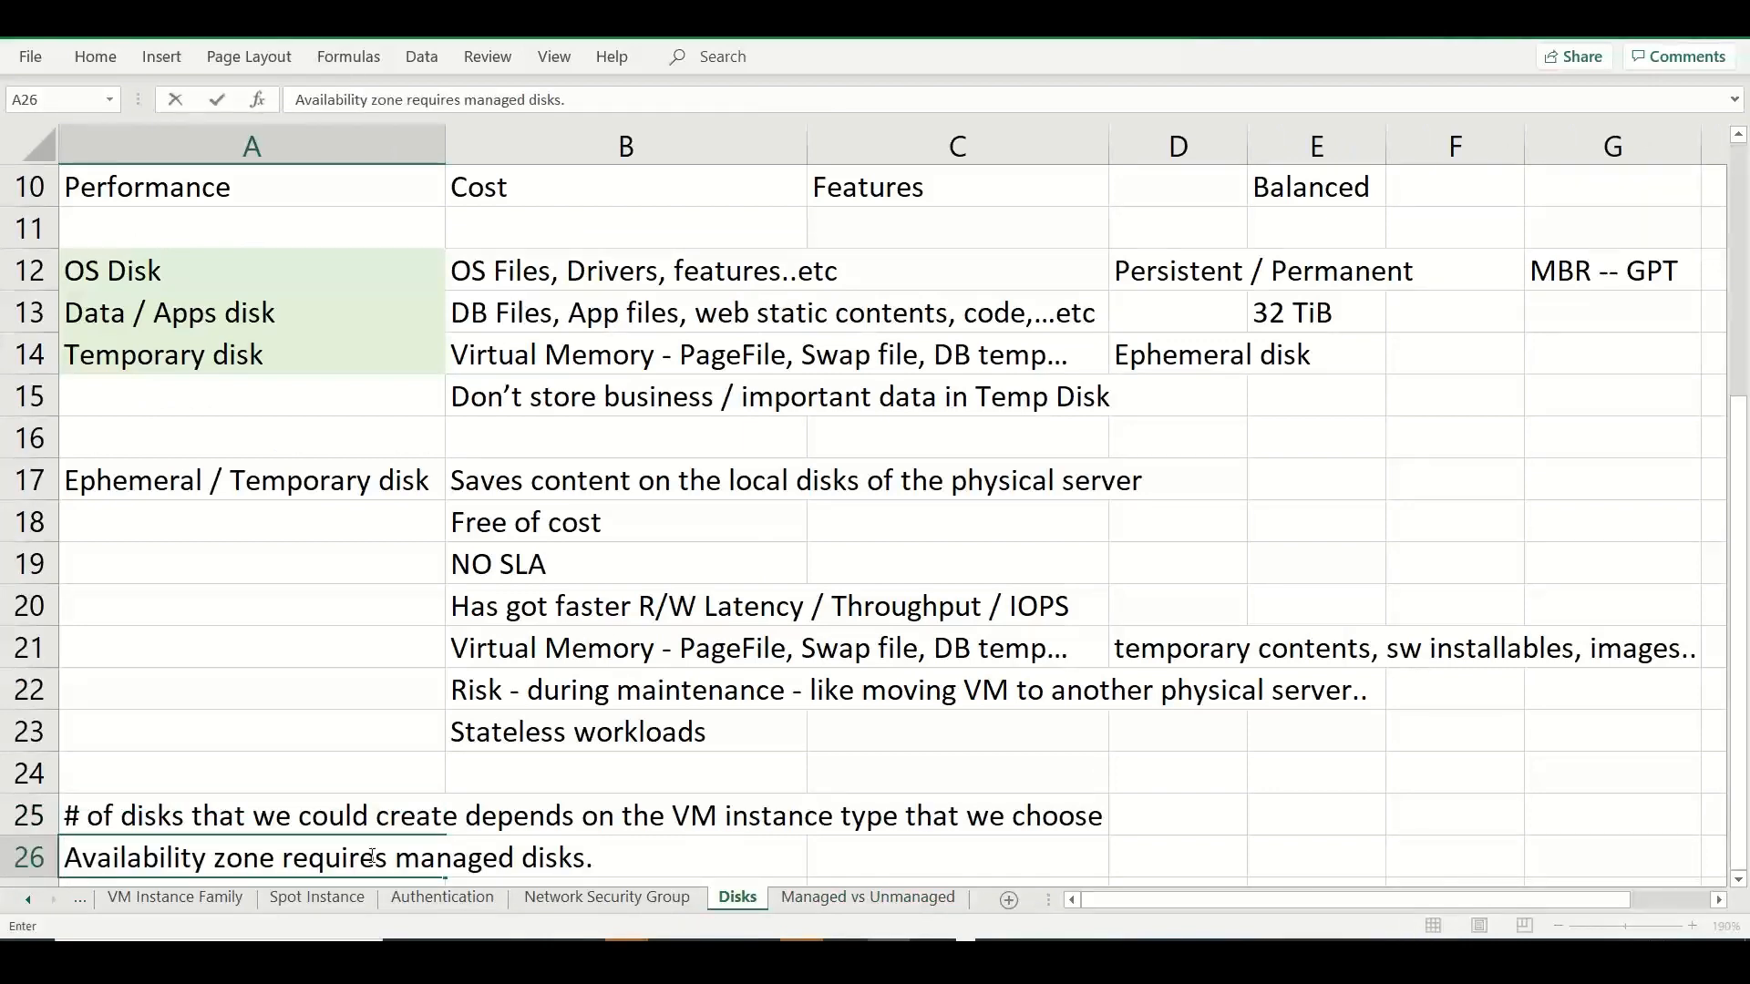
pyautogui.press('Return')
# Switch to the Azure portal and review the availability options and zone in the virtual machine's Basics settings.
pyautogui.hotkey('alt', 'Tab')
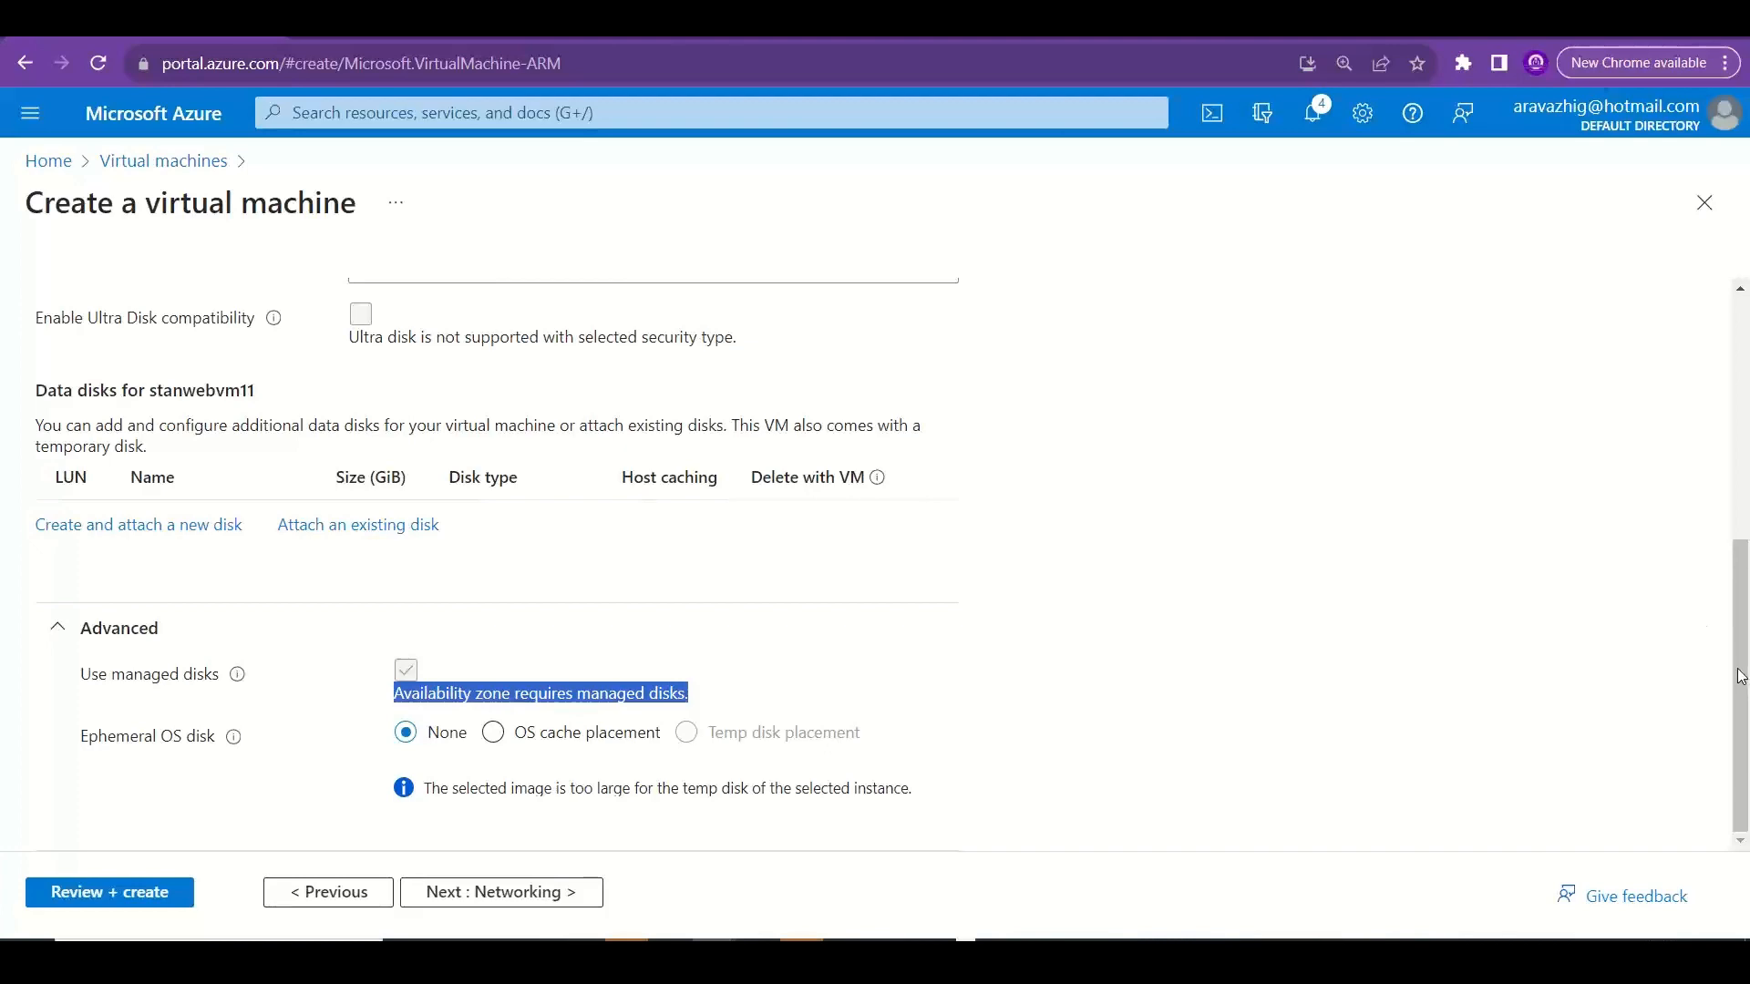
pyautogui.scroll(5, 1741, 676)
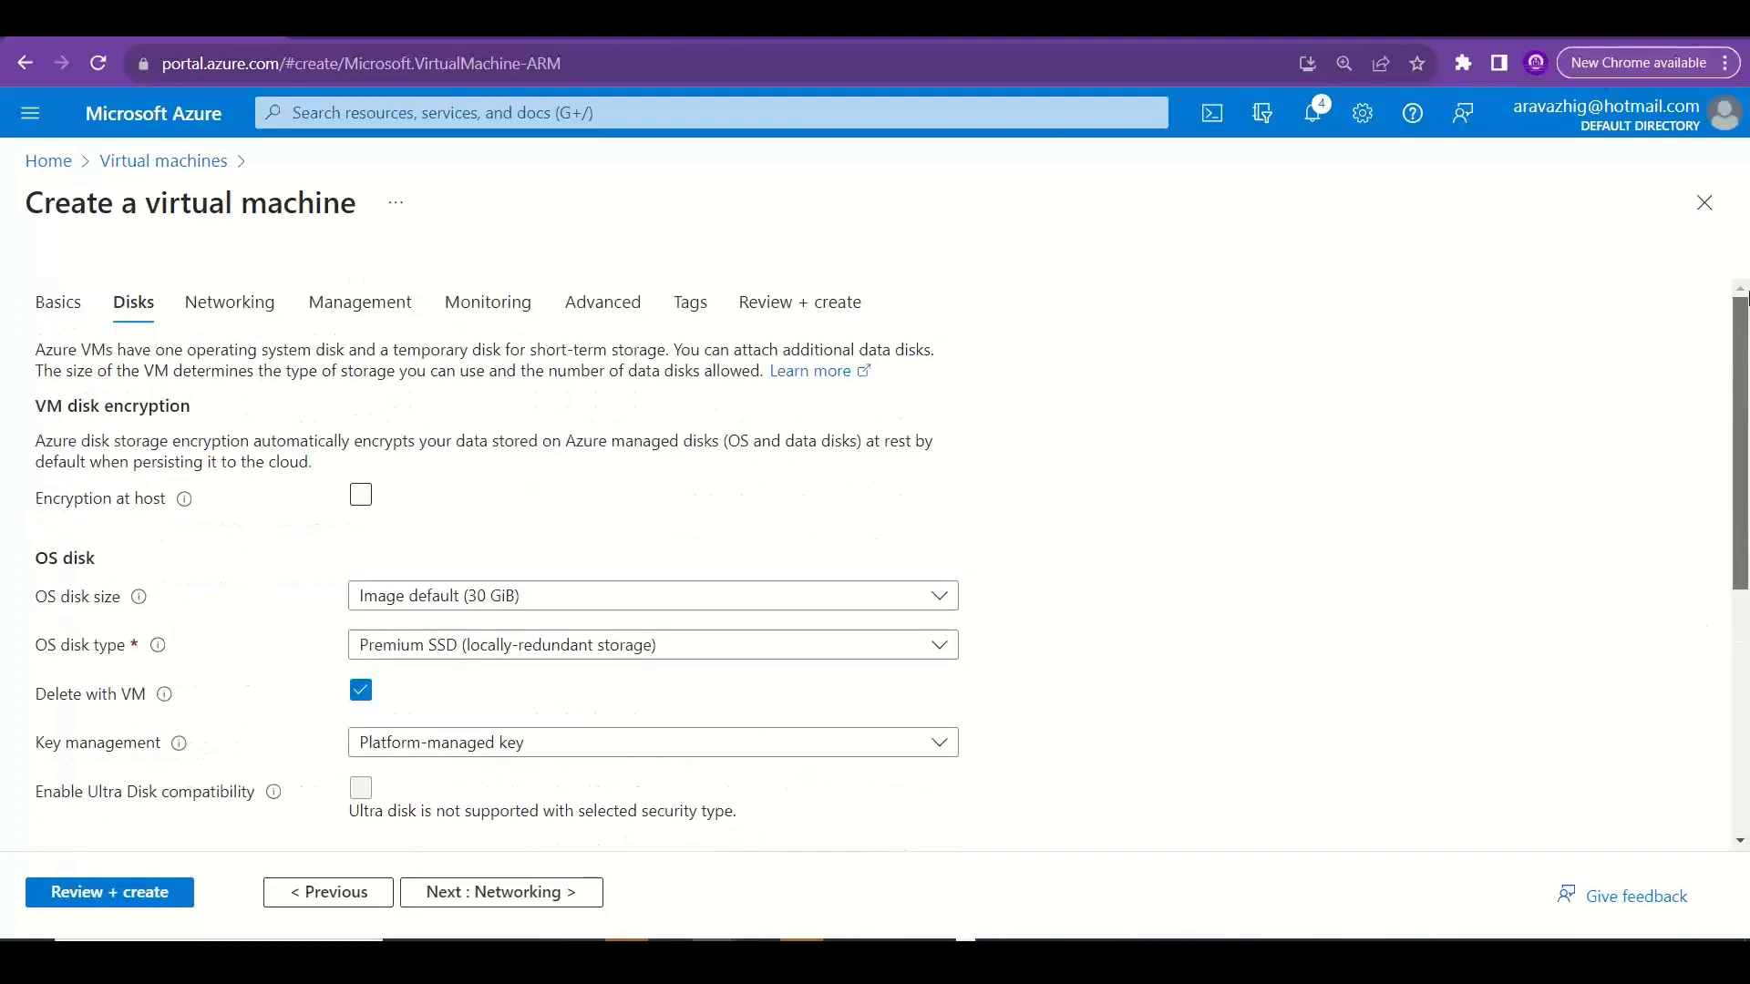
pyautogui.click(50, 306)
pyautogui.moveTo(1745, 448); pyautogui.dragTo(1745, 557)
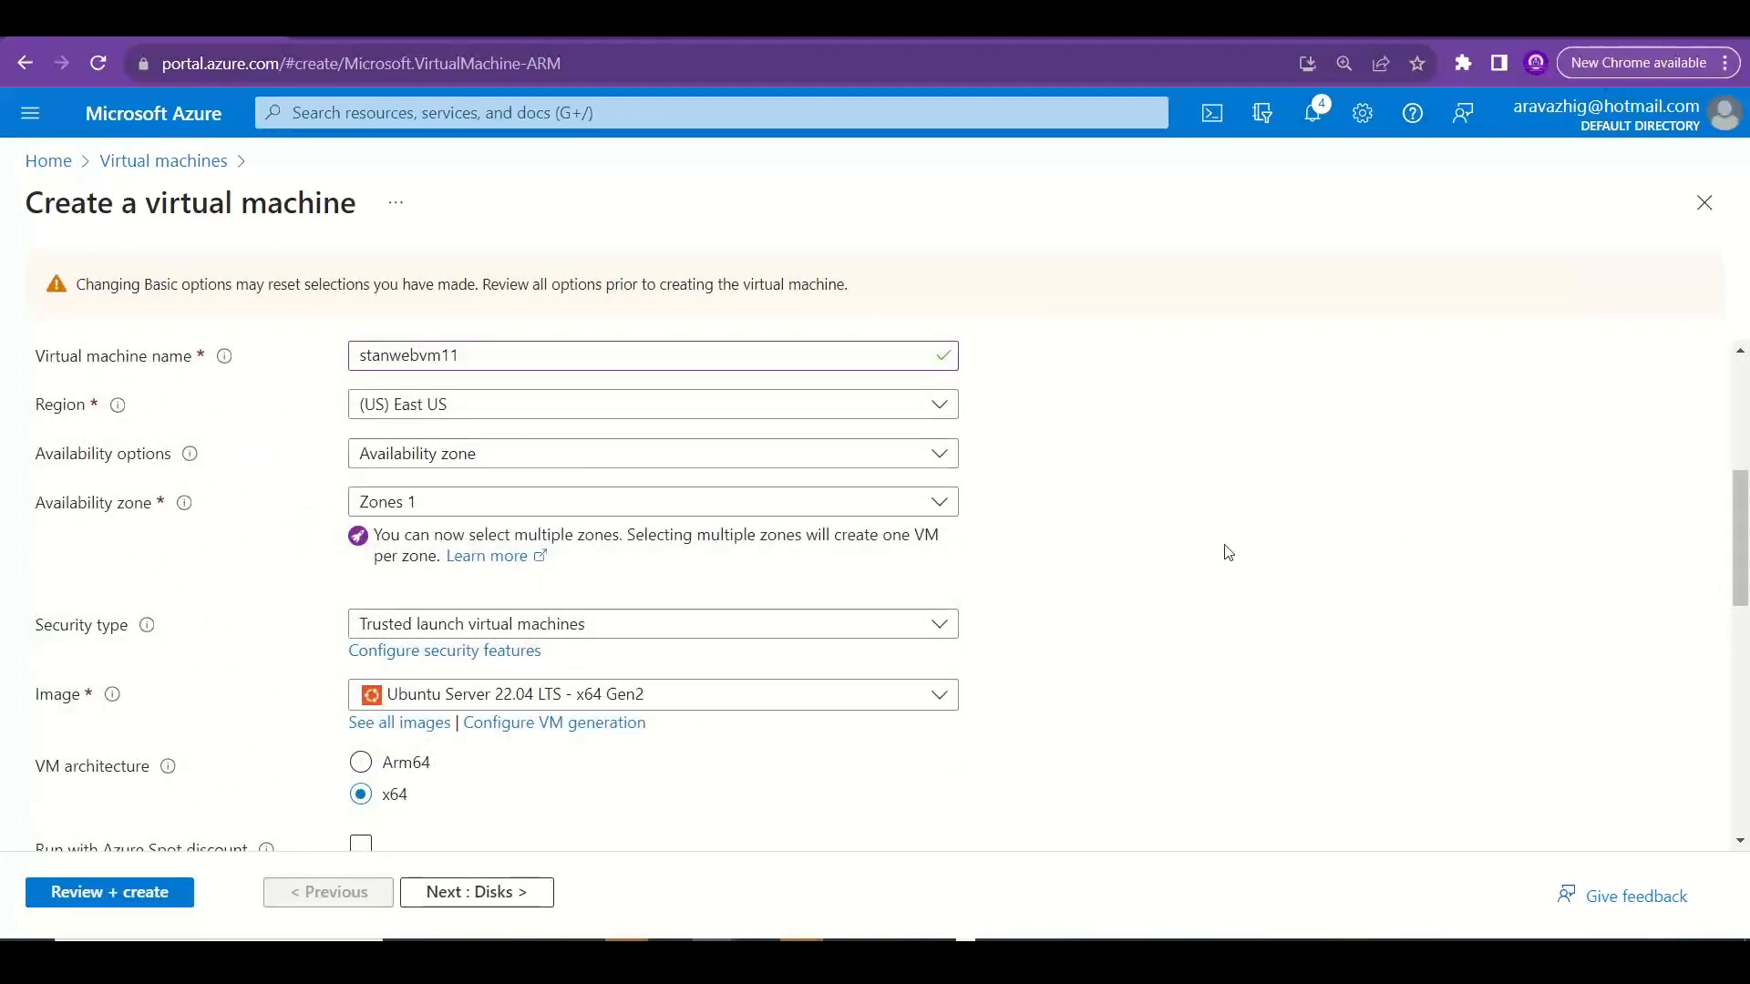
pyautogui.scroll(5, 1744, 576)
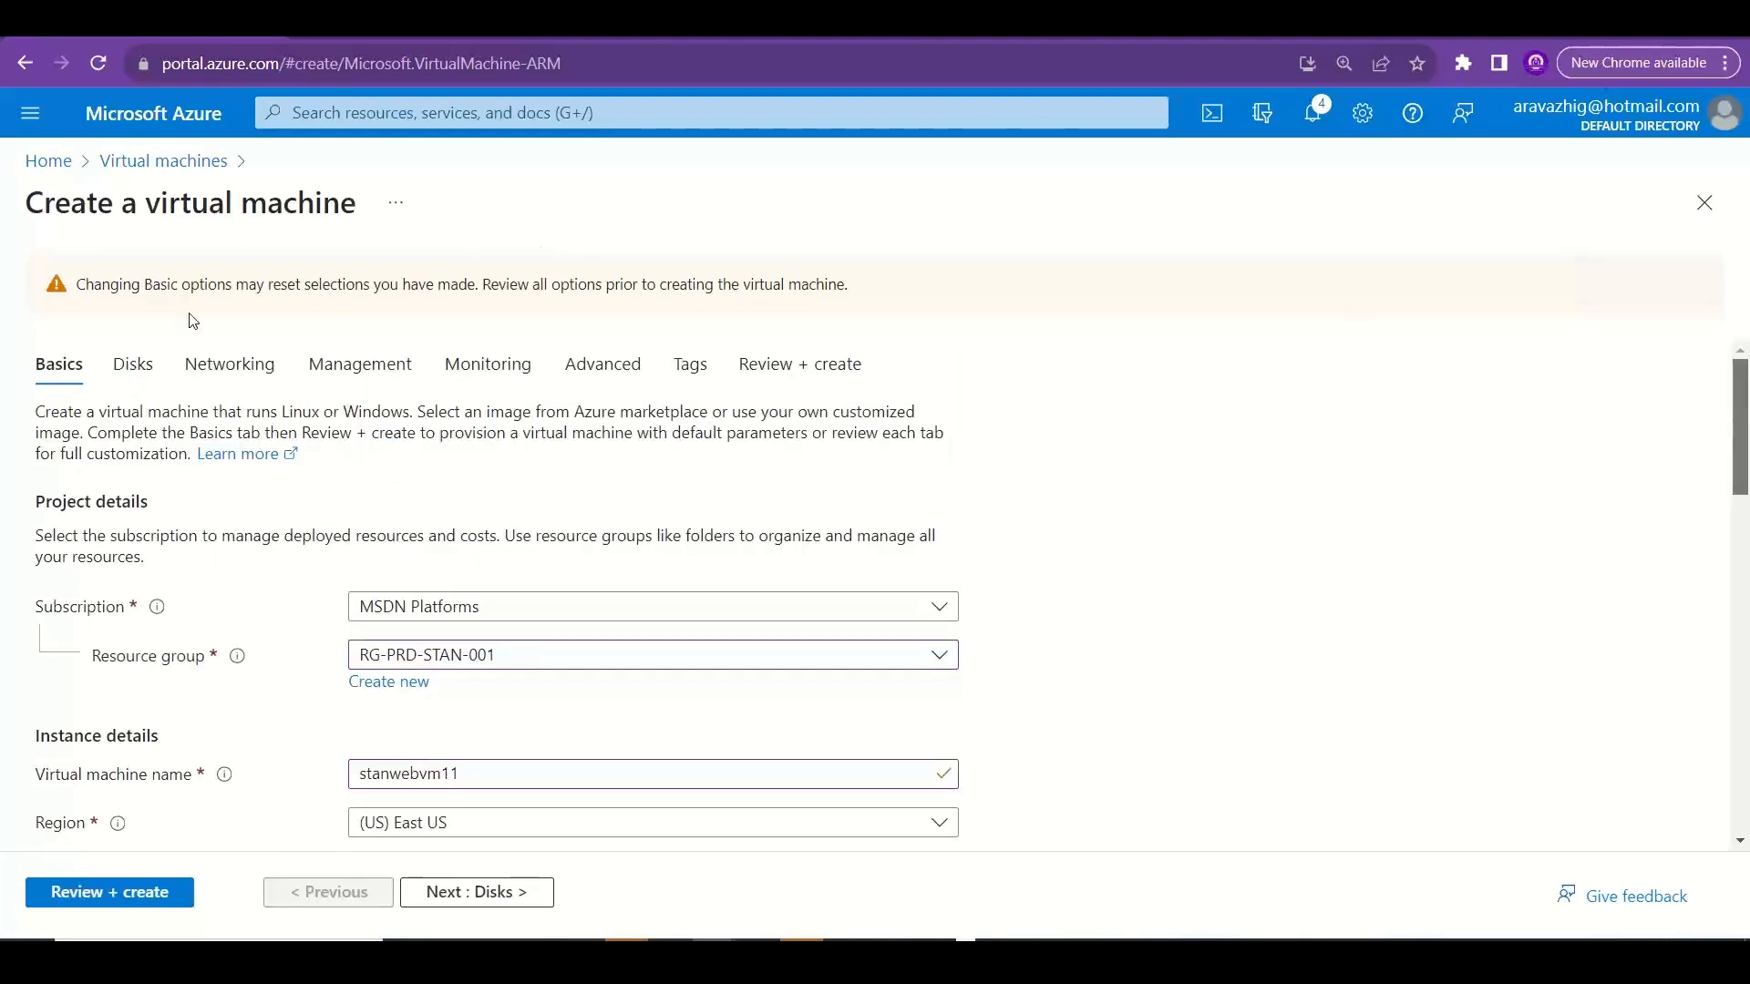
# Review the virtual machine's advanced disk settings and the form for creating a new data disk, leaving without adding a disk.
pyautogui.click(133, 363)
pyautogui.moveTo(1742, 488); pyautogui.dragTo(1746, 853)
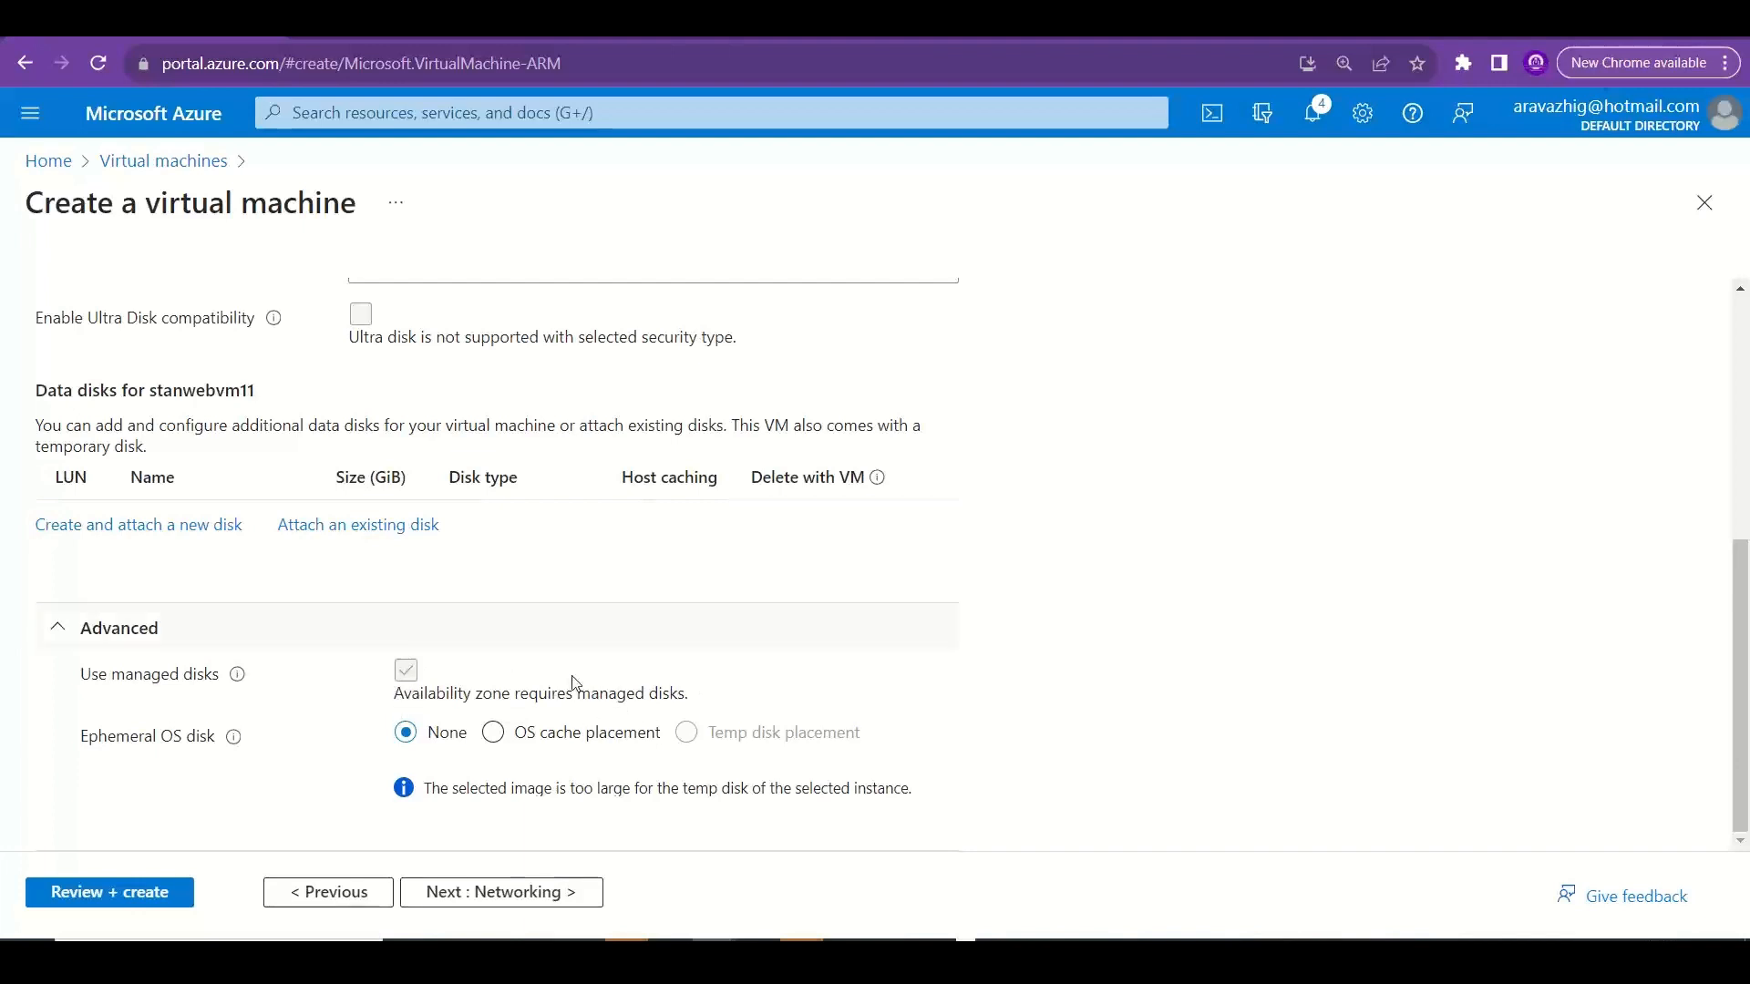
pyautogui.click(175, 528)
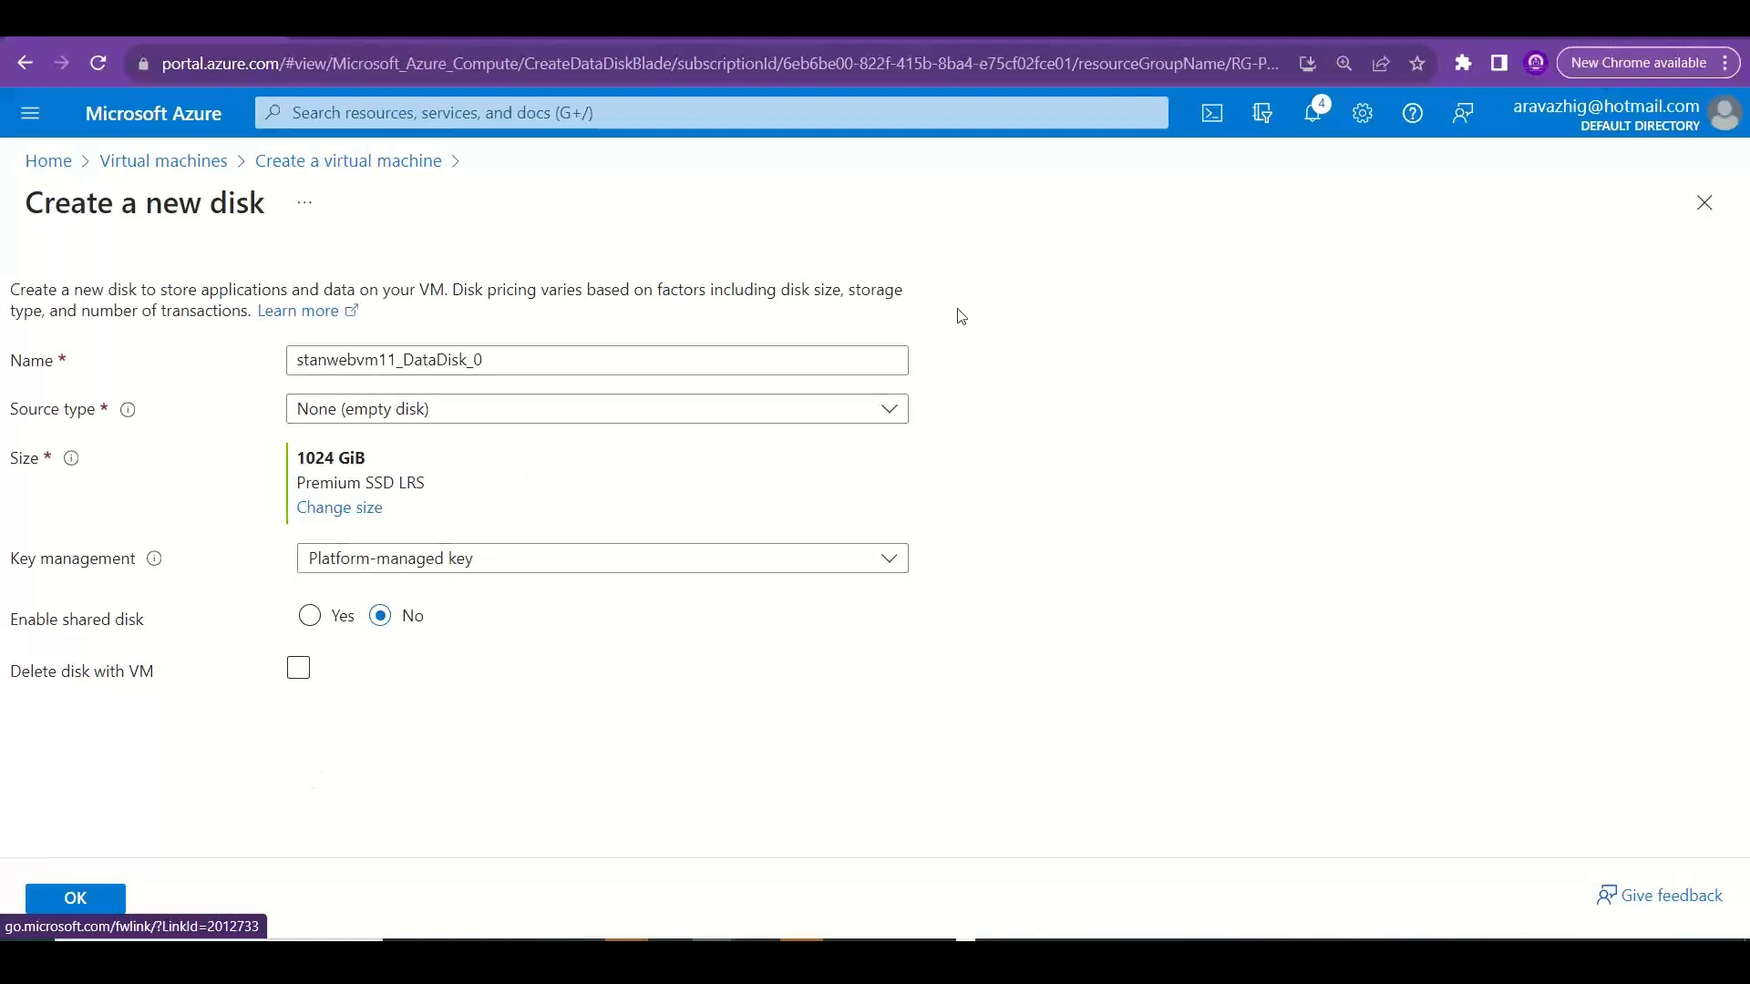
pyautogui.click(1705, 203)
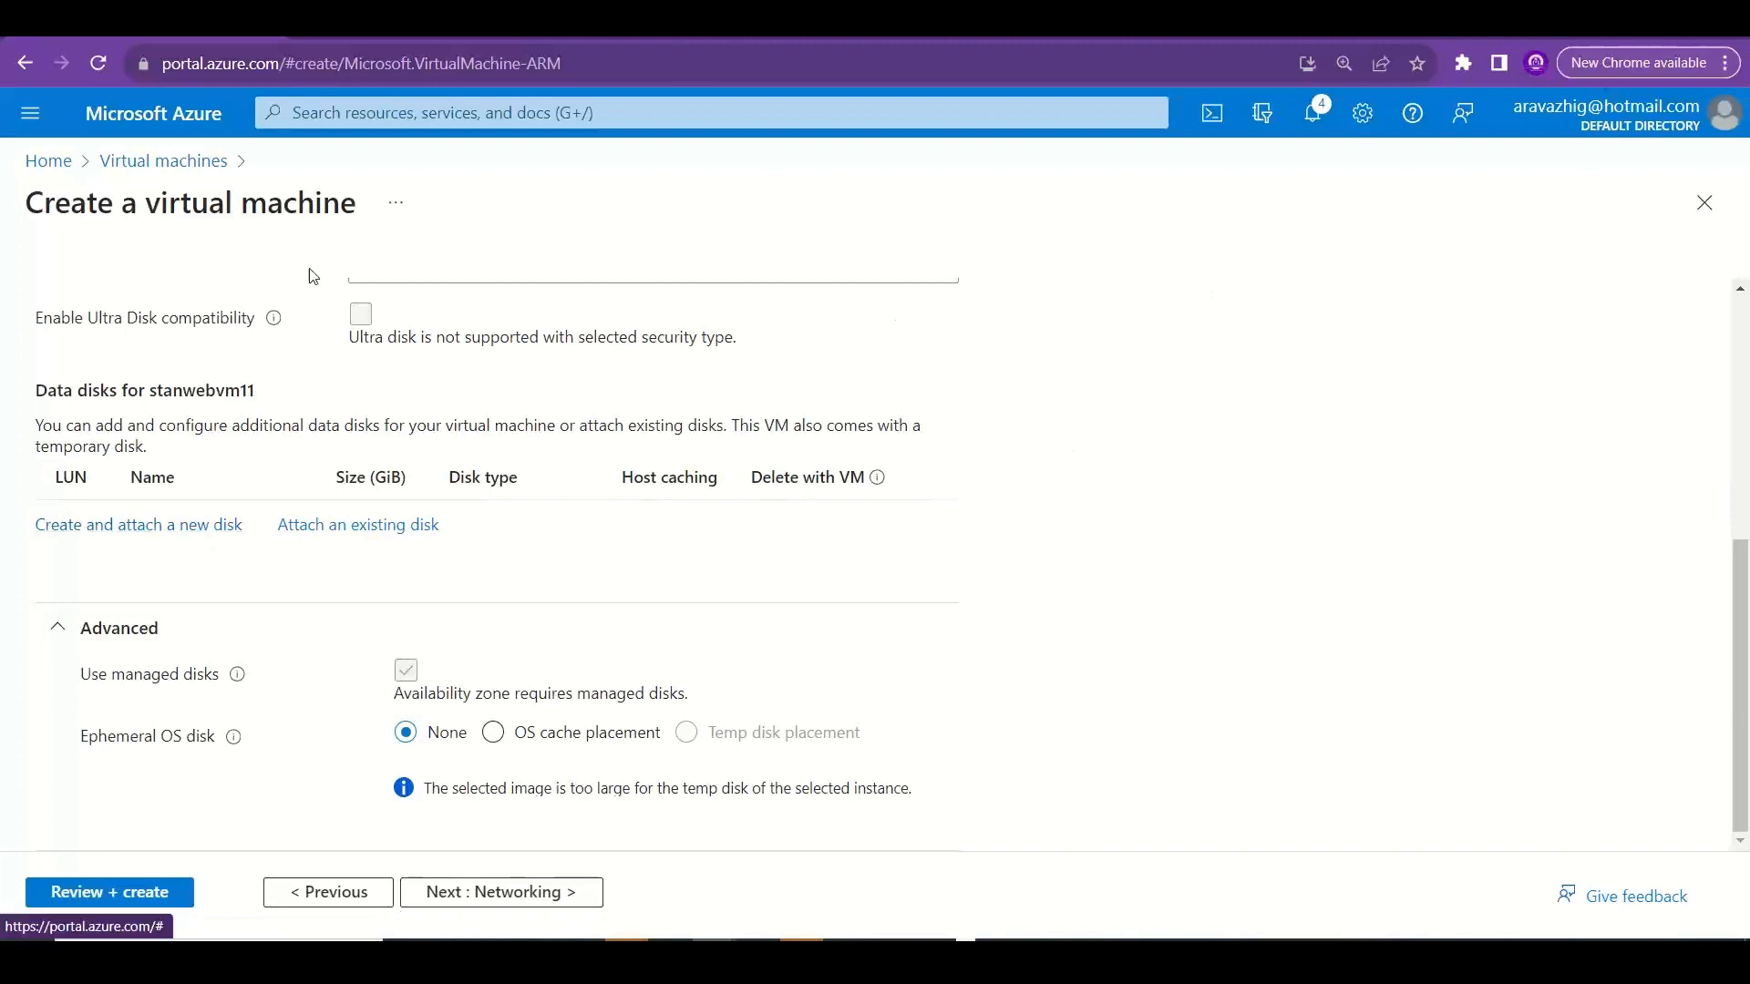
pyautogui.click(368, 113)
pyautogui.write('d')
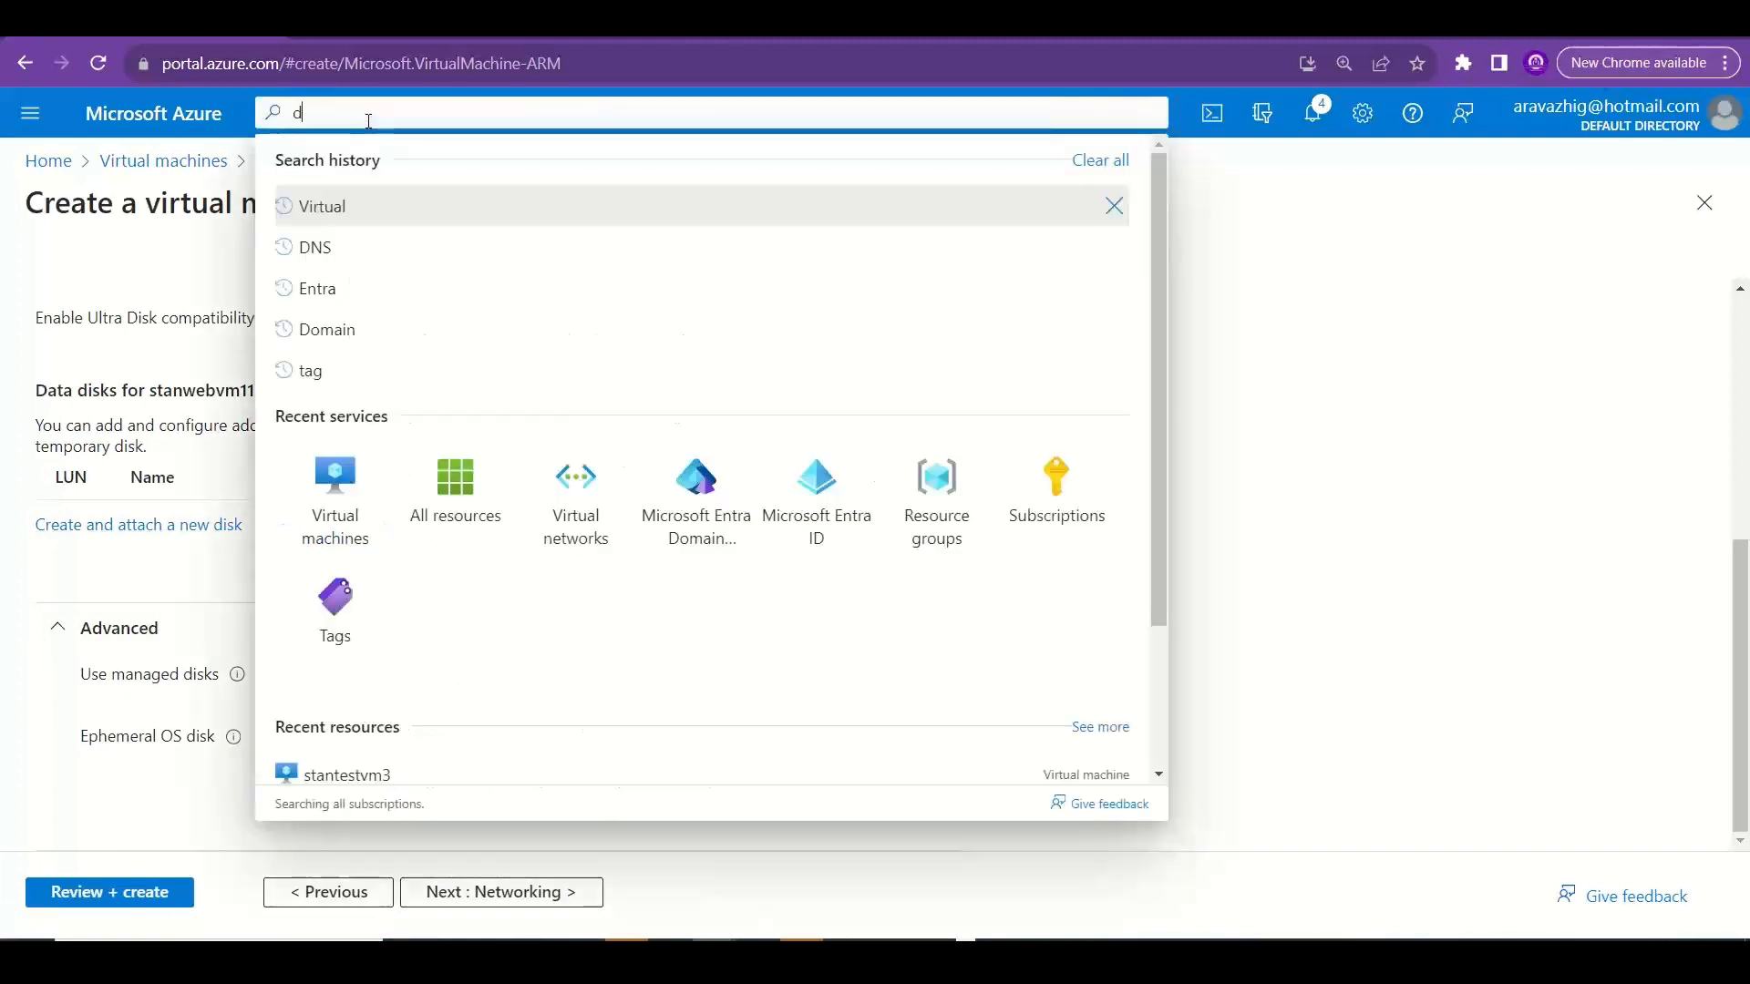
pyautogui.write('isk')
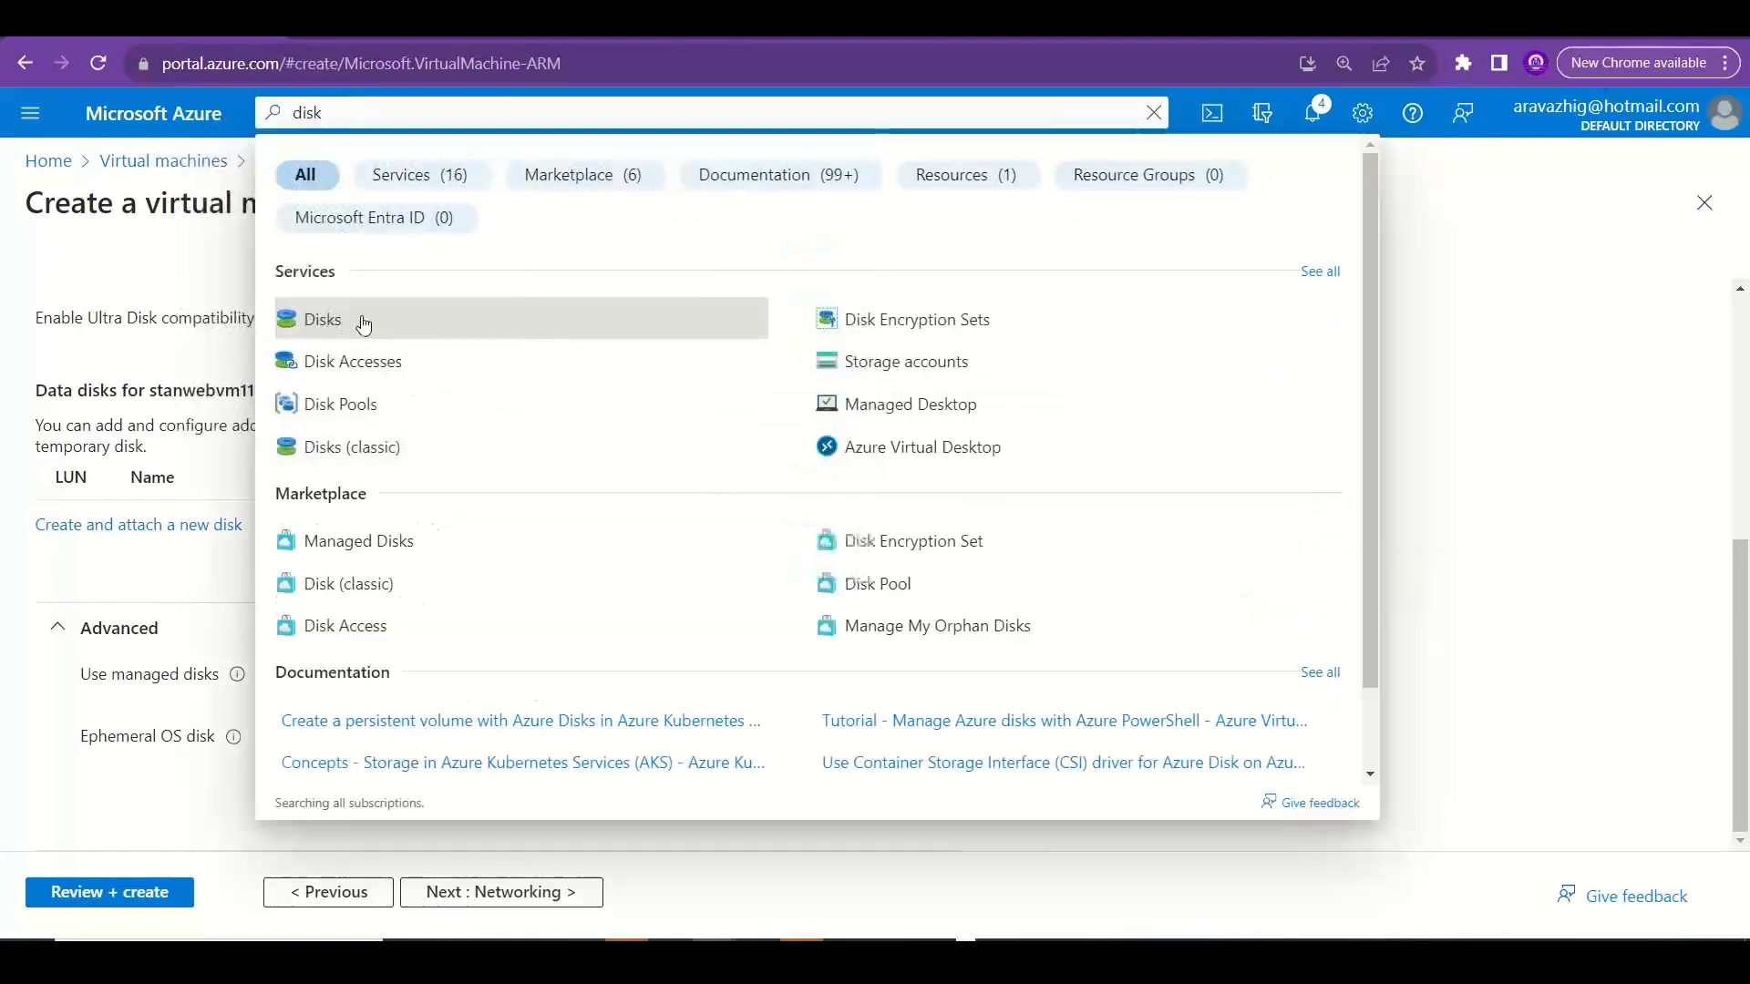
pyautogui.click(89, 560)
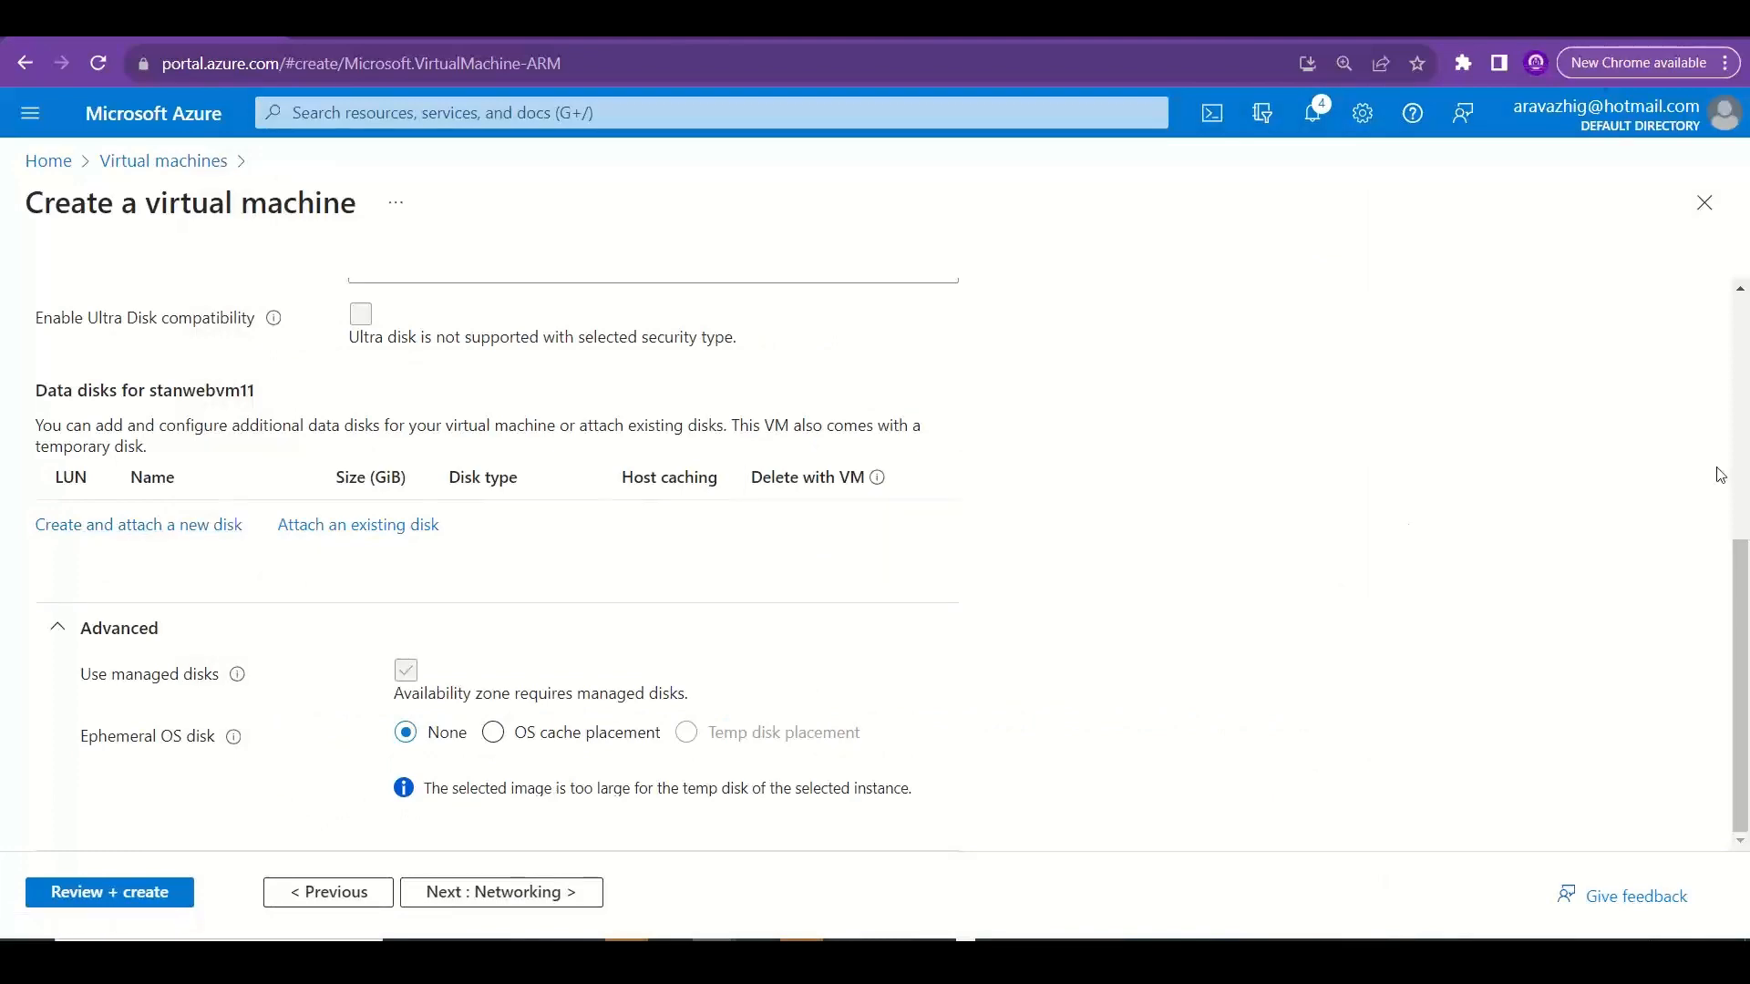
# Set the virtual machine's availability options to No infrastructure redundancy required in the Basics settings.
pyautogui.moveTo(1744, 651); pyautogui.dragTo(1745, 360)
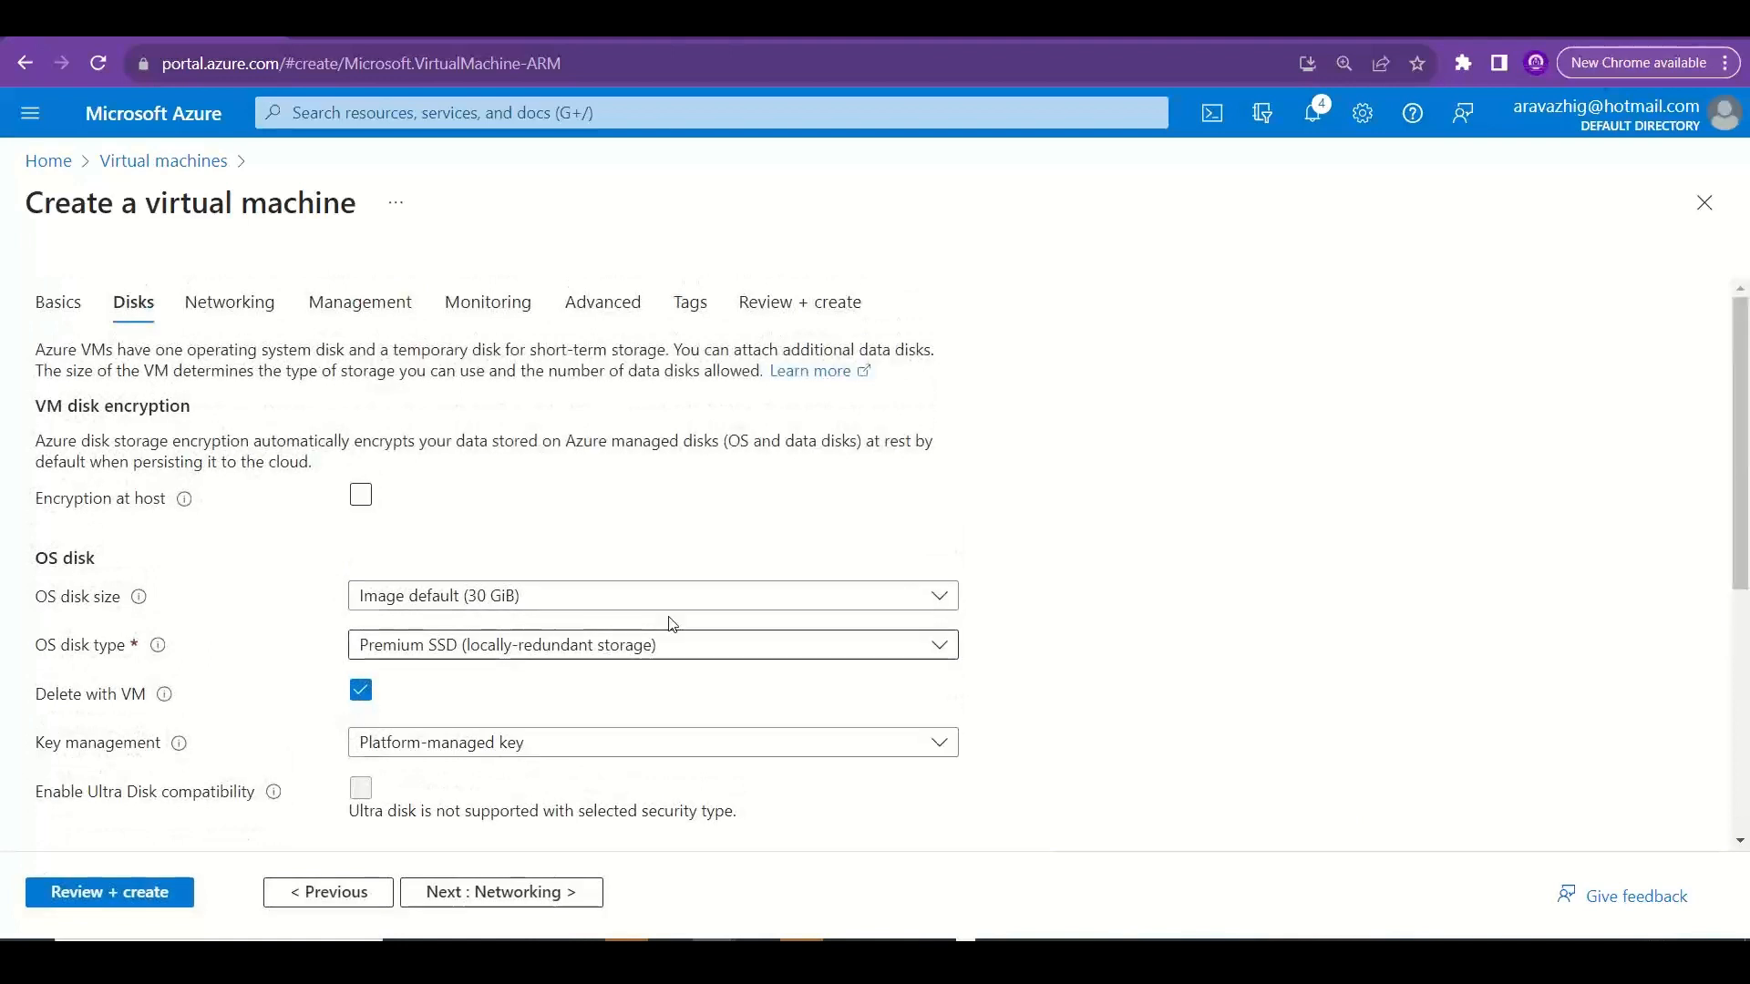
pyautogui.click(335, 892)
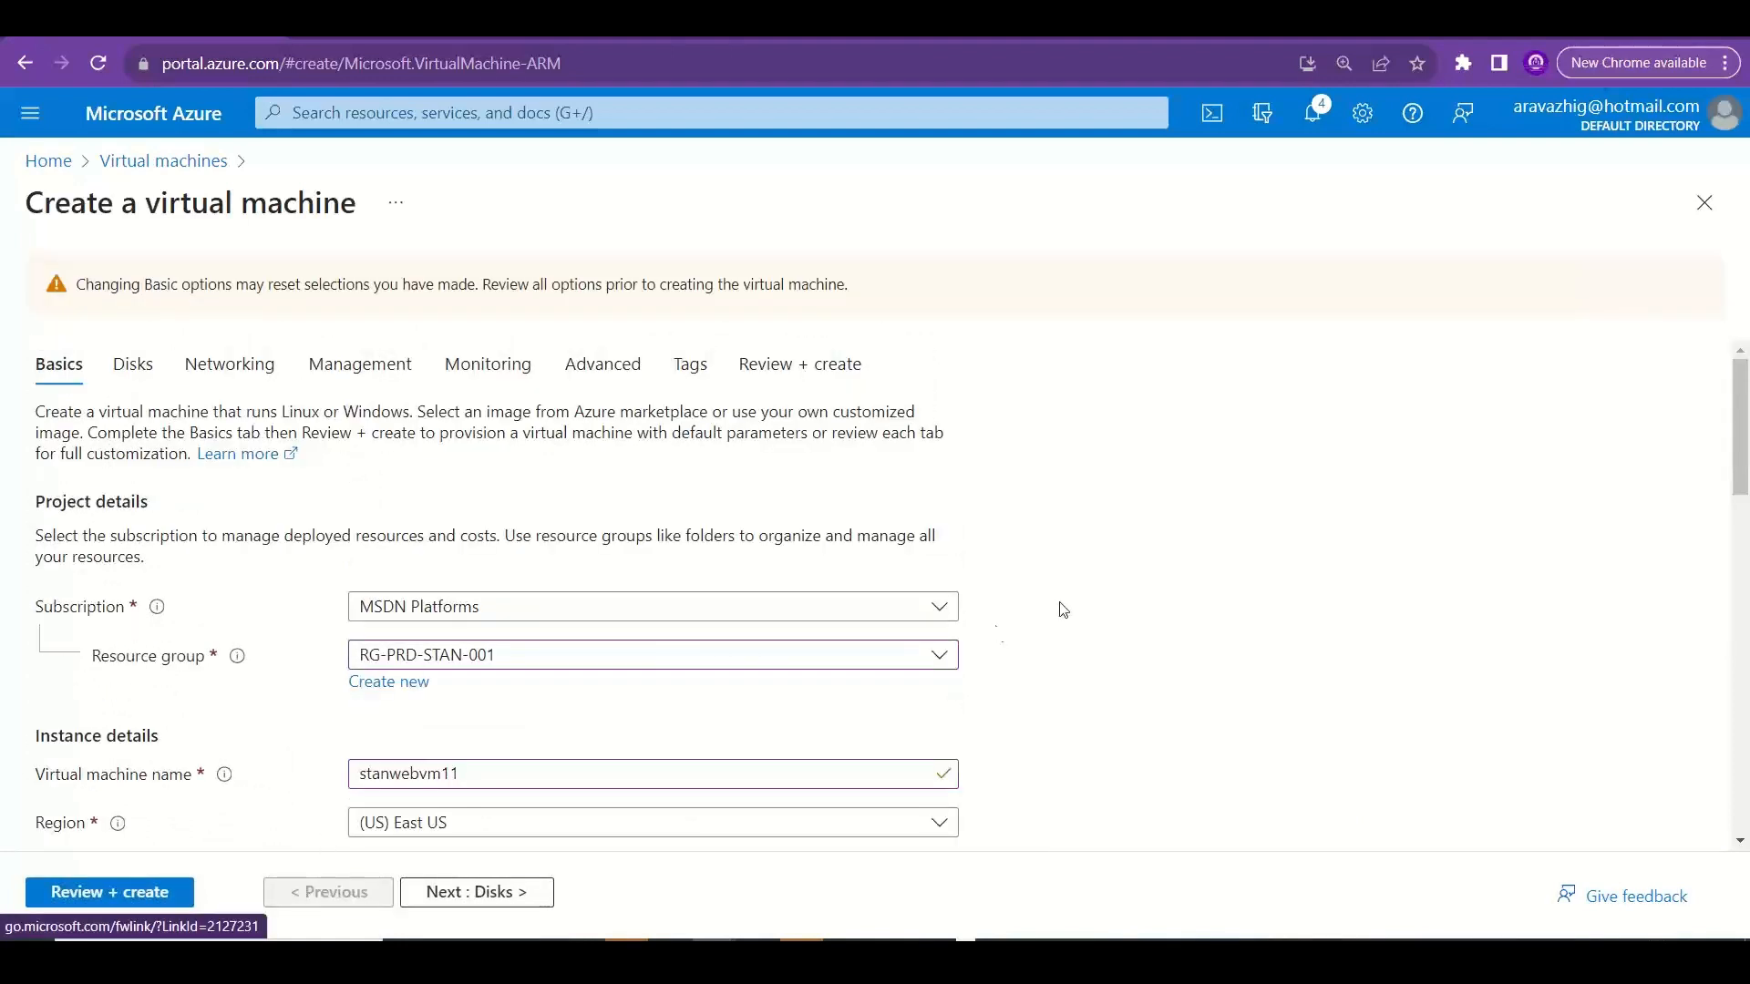
pyautogui.moveTo(1746, 453); pyautogui.dragTo(1746, 601)
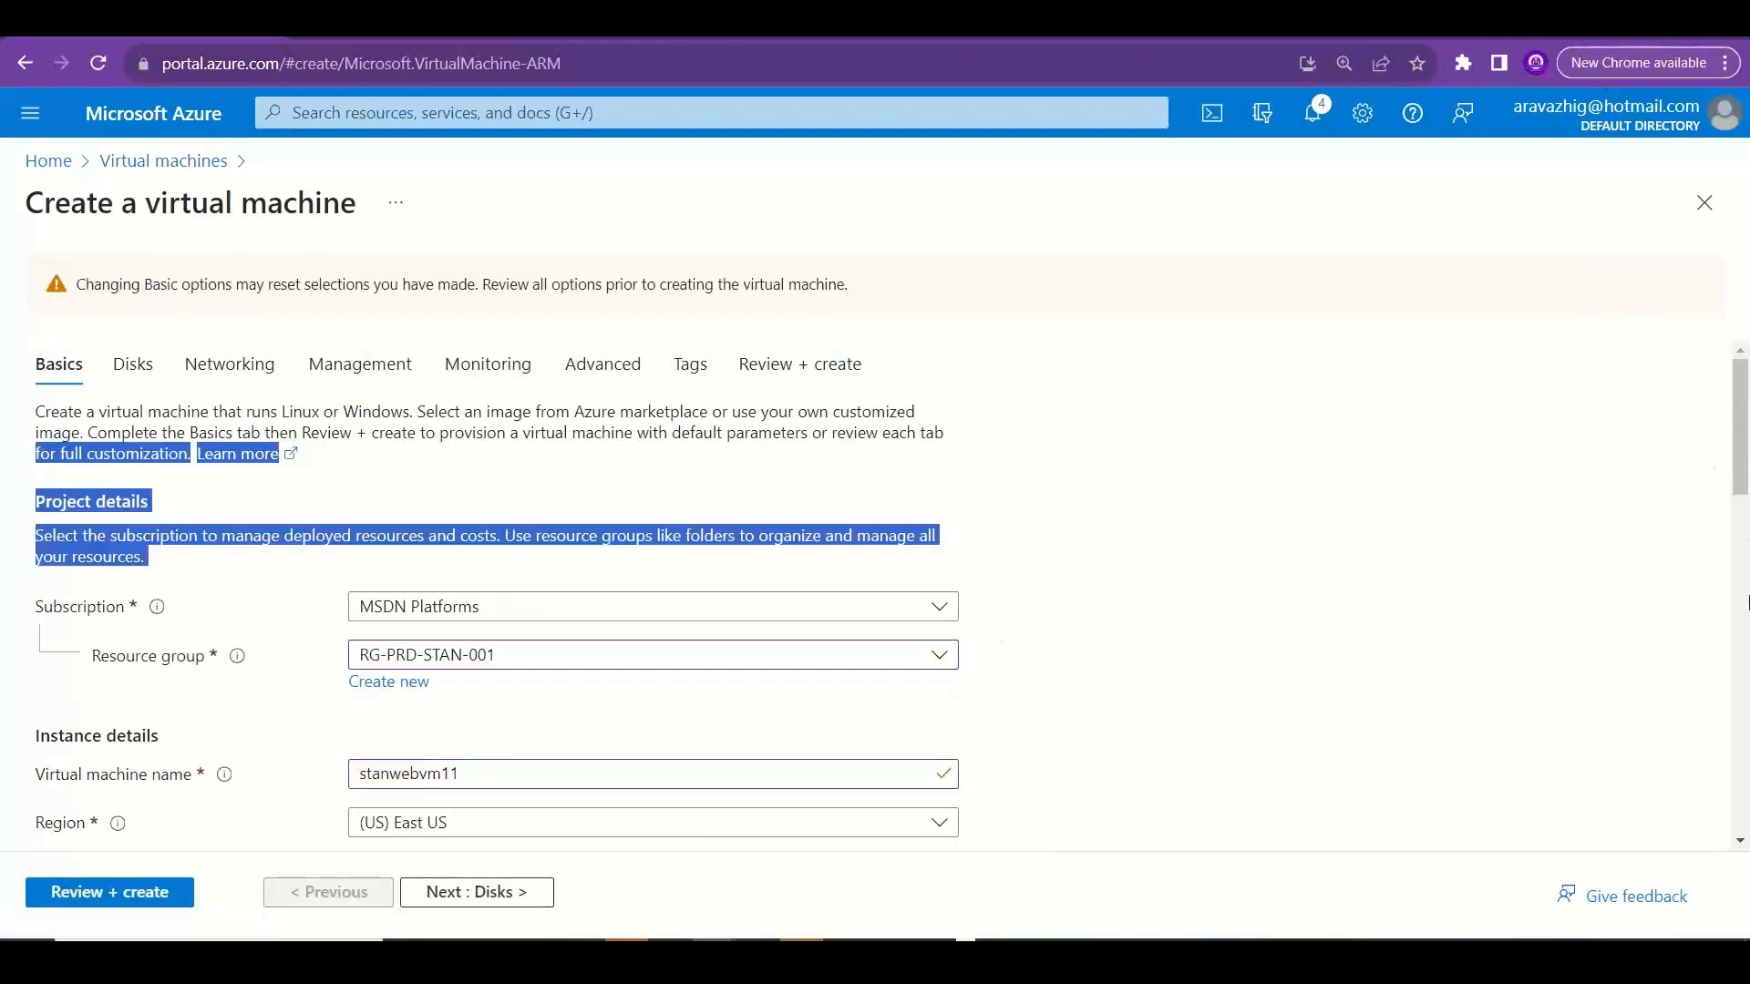
pyautogui.click(1683, 529)
pyautogui.moveTo(1747, 440); pyautogui.dragTo(1606, 566)
pyautogui.click(638, 344)
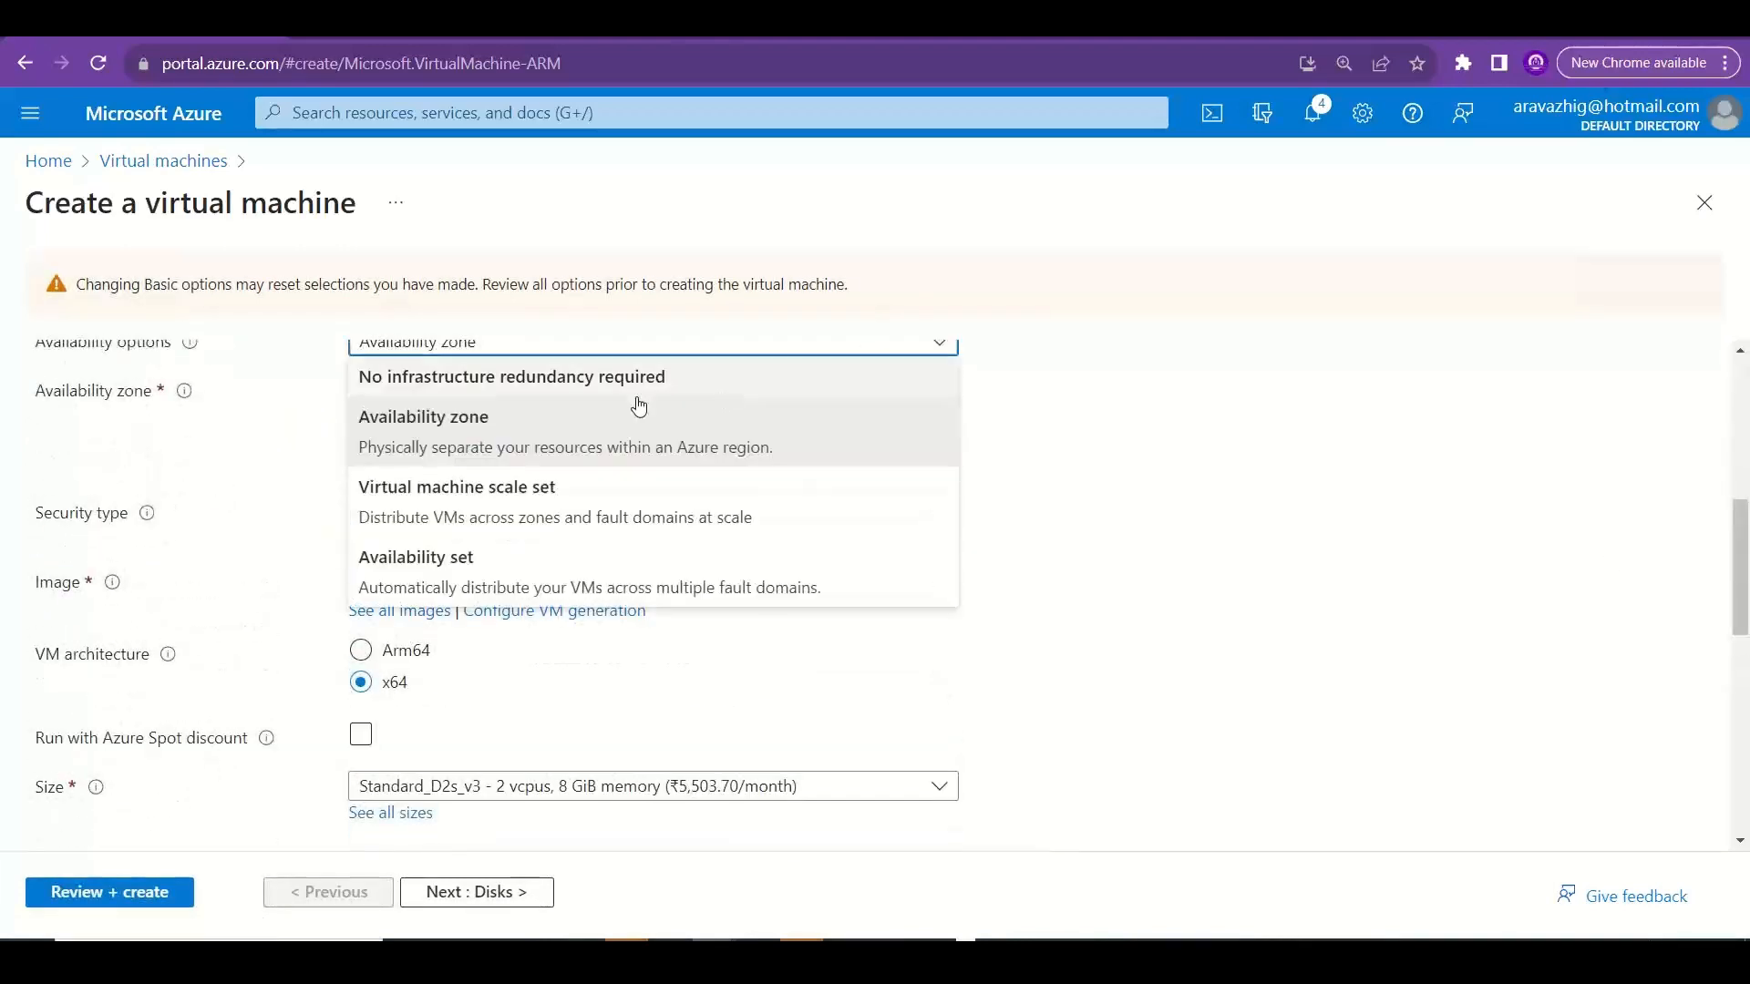
pyautogui.click(559, 377)
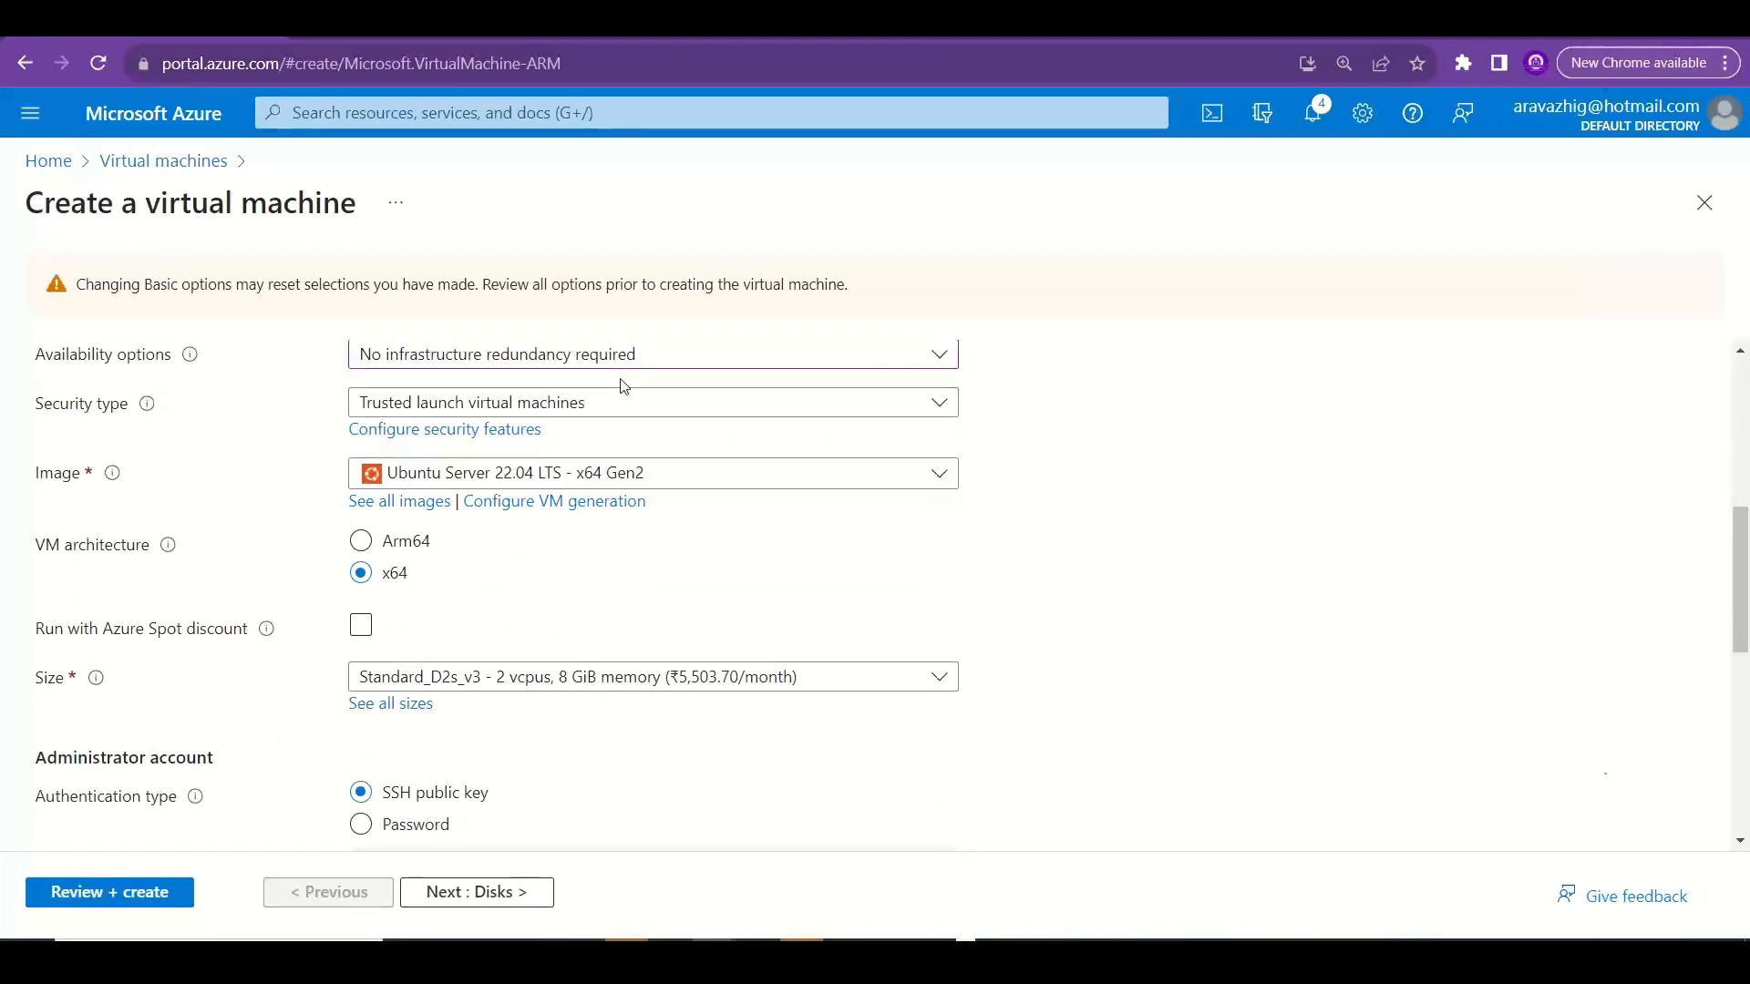
pyautogui.hotkey('alt', 'Tab')
pyautogui.hotkey('alt', 'shift', 'Tab')
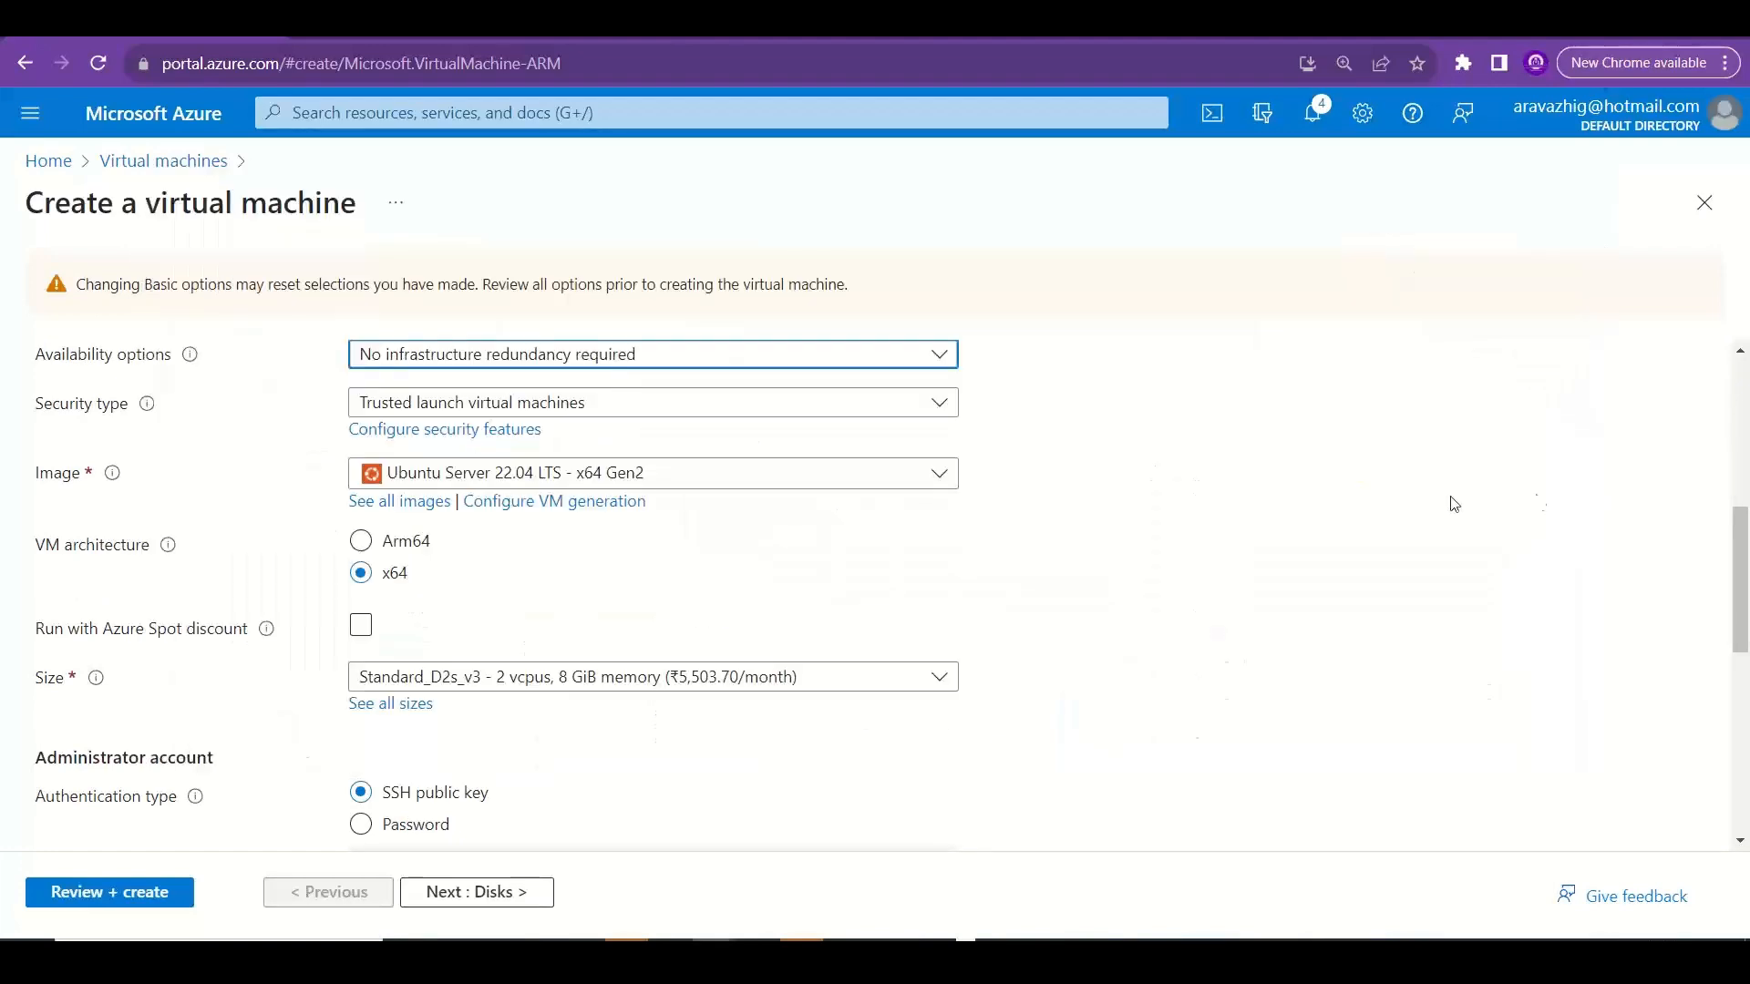
# Check the managed disks option in the advanced disk settings and apply Generation 1 to the virtual machine in the Basics settings.
pyautogui.scroll(1, 1745, 562)
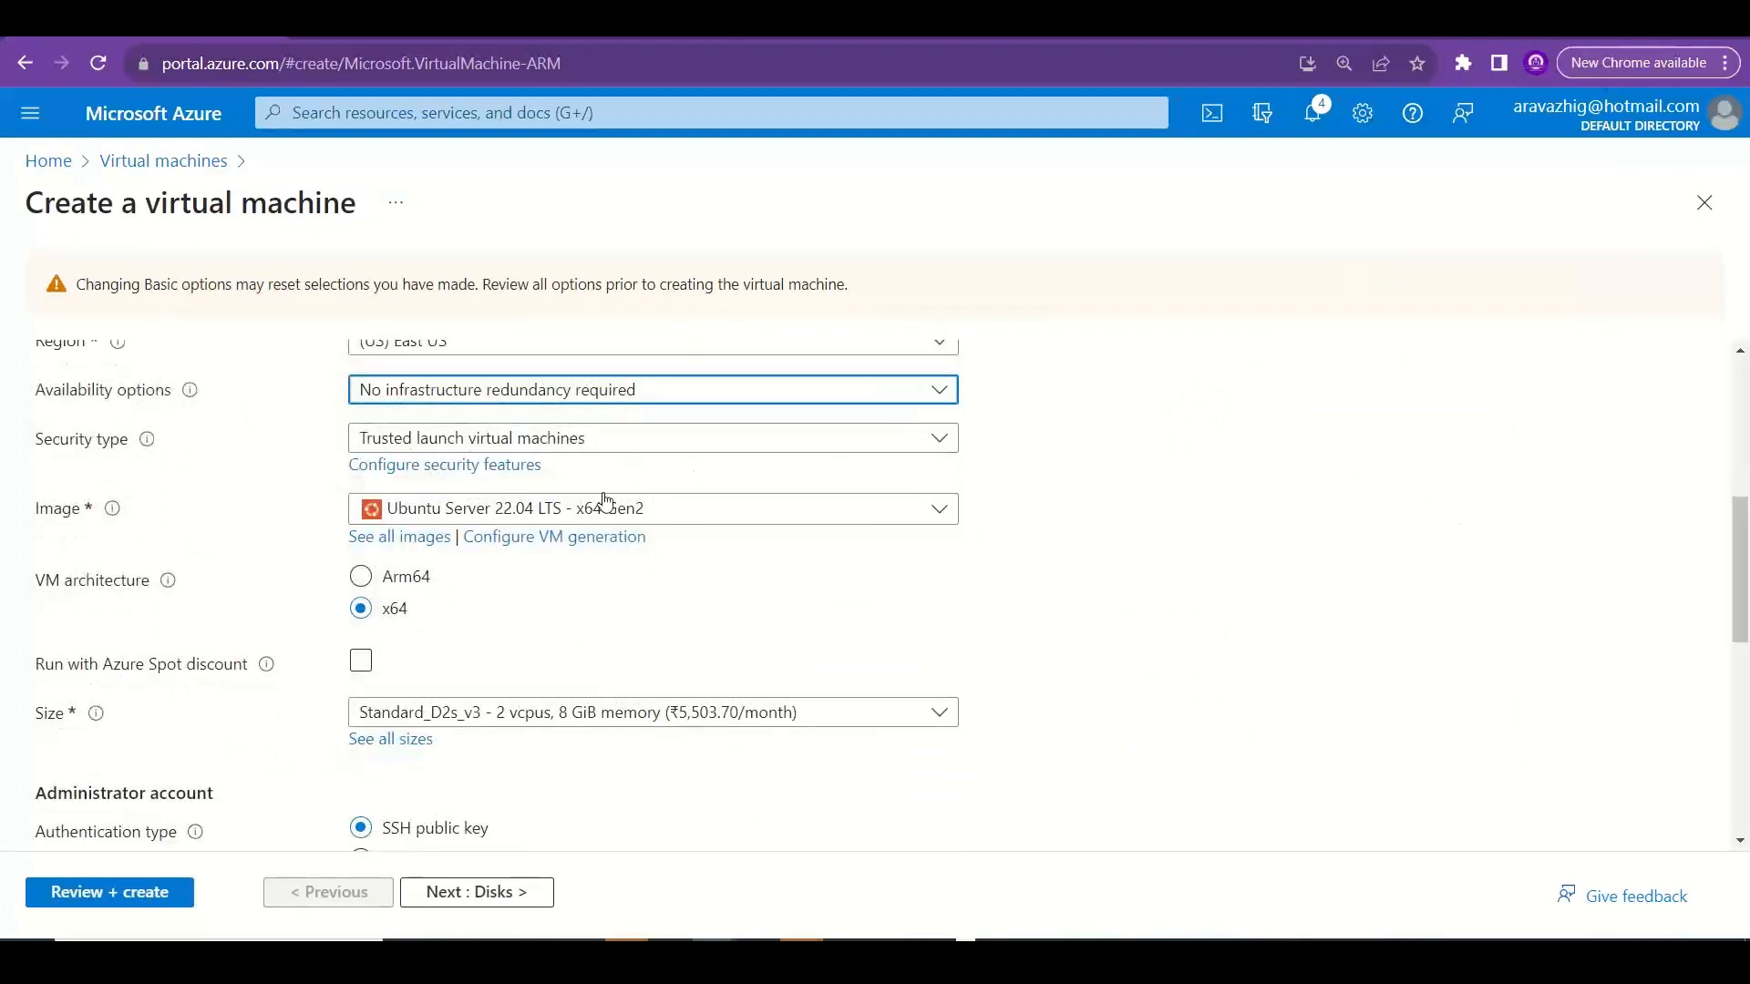
pyautogui.click(446, 893)
pyautogui.moveTo(1742, 496); pyautogui.dragTo(1746, 773)
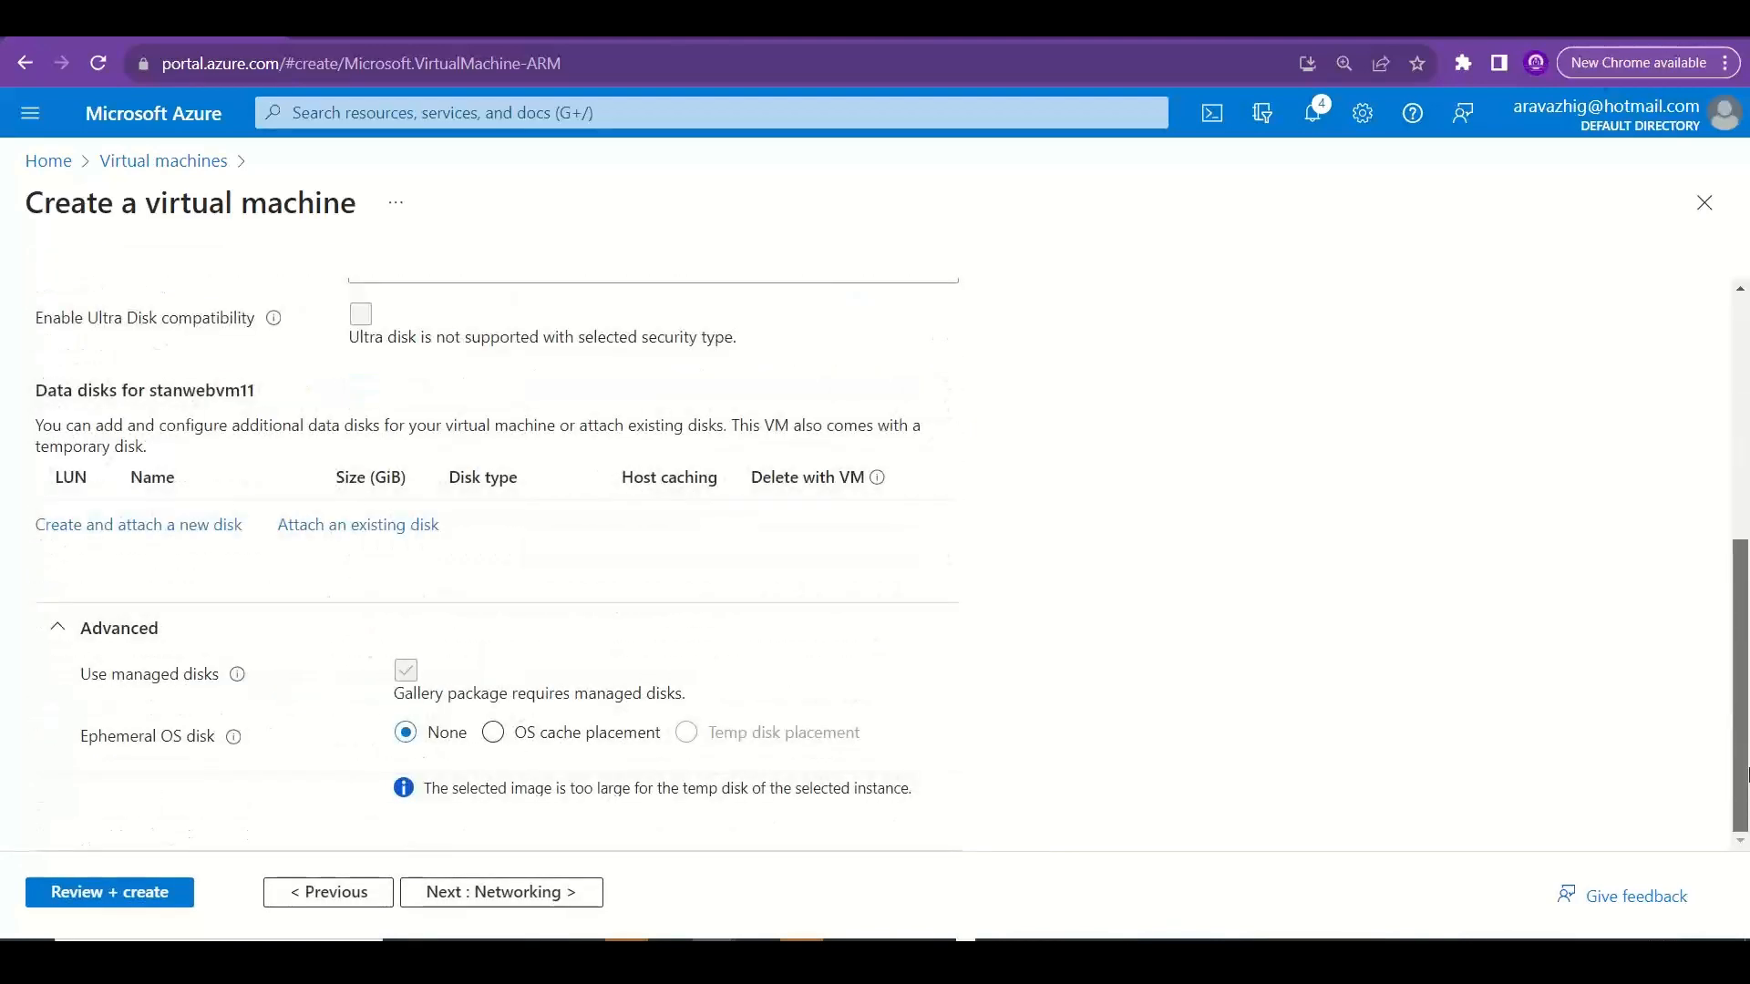
pyautogui.scroll(5, 1746, 756)
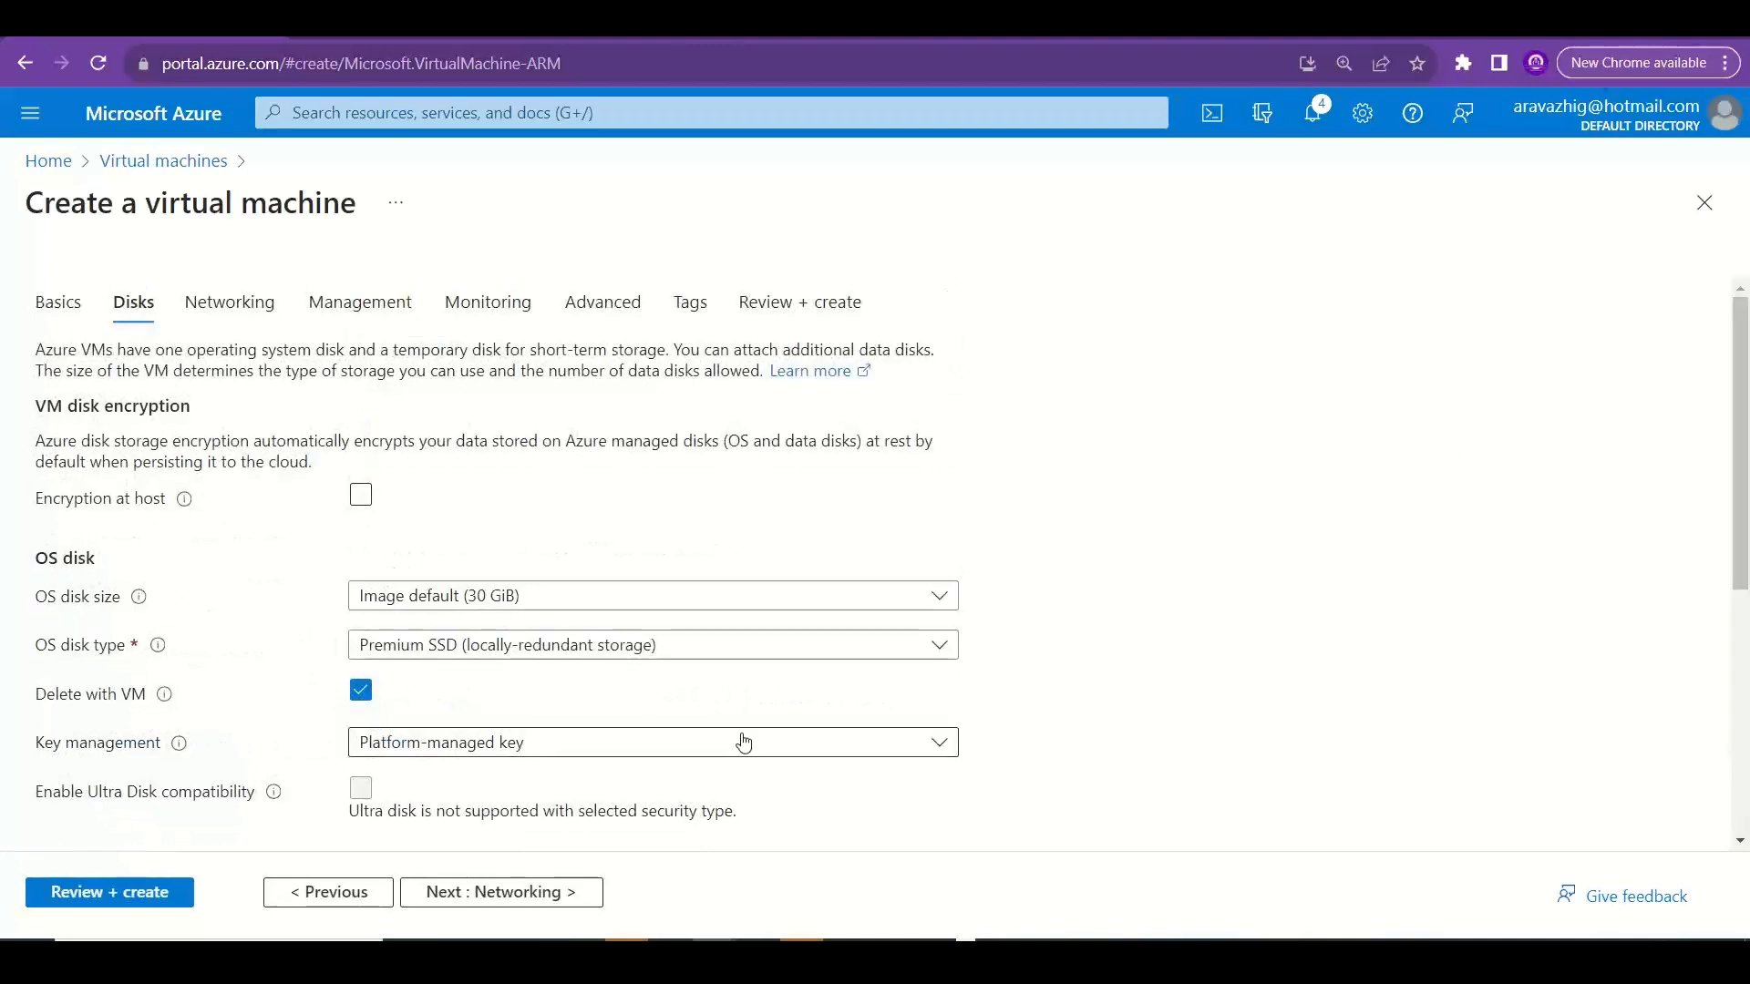
pyautogui.click(378, 891)
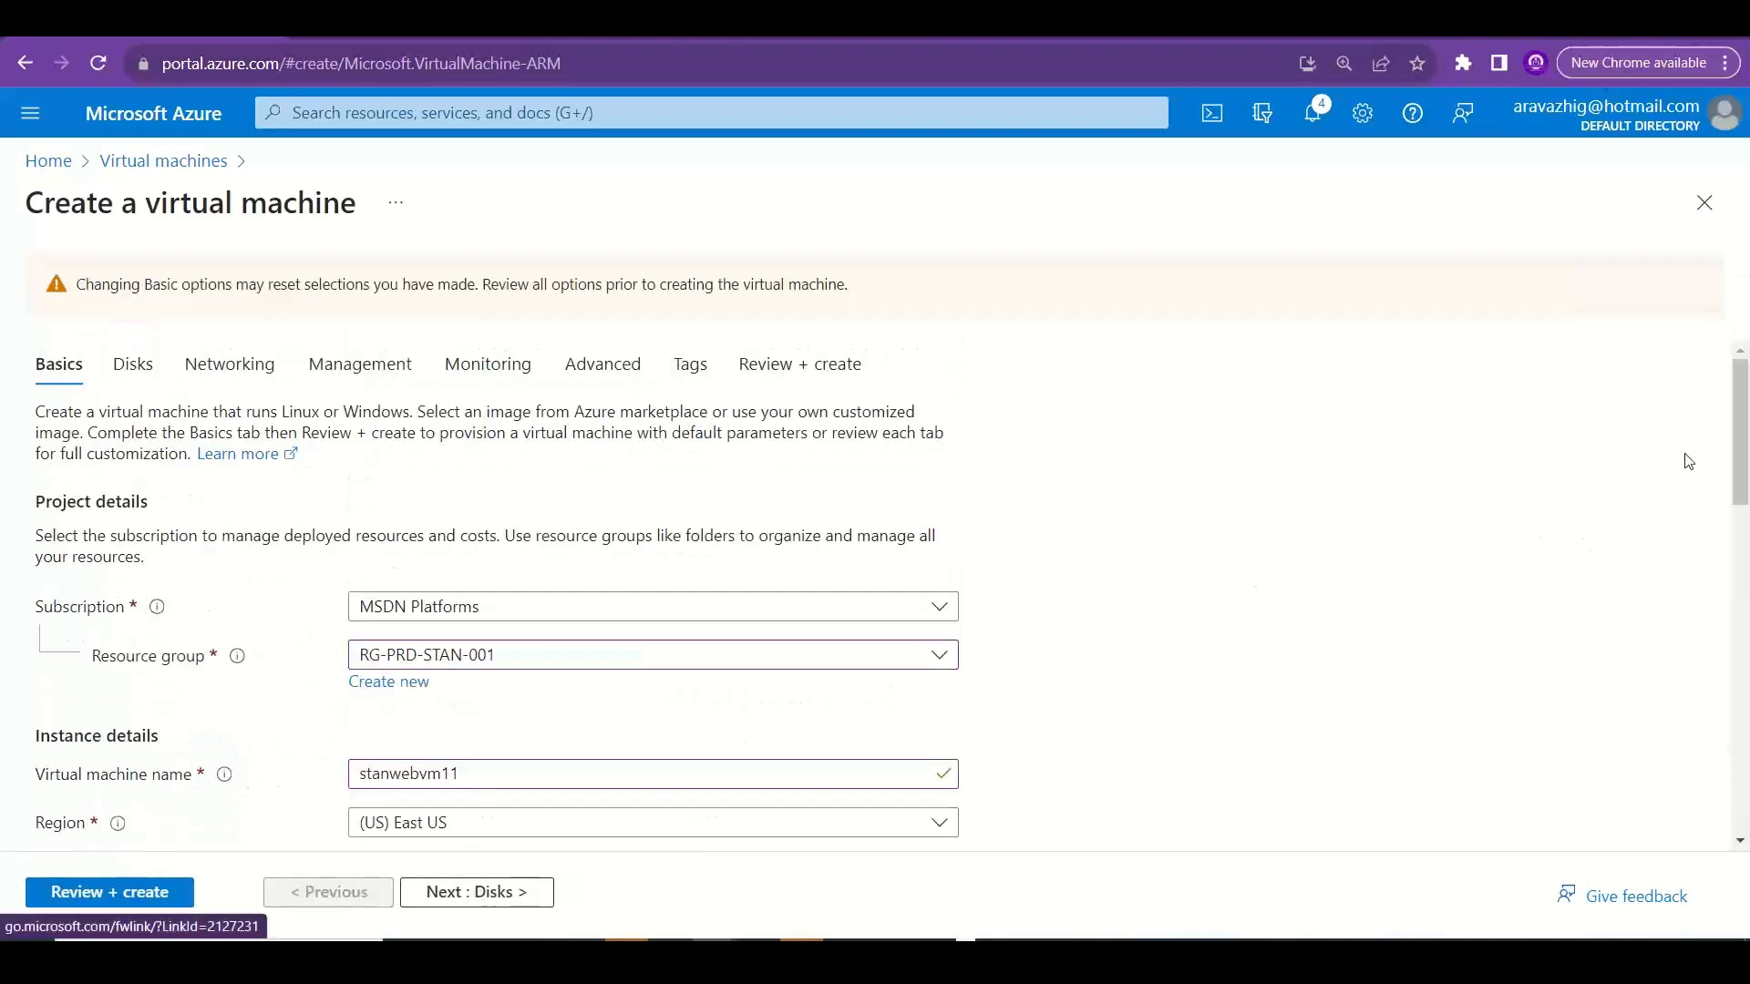
pyautogui.scroll(-6, 1744, 455)
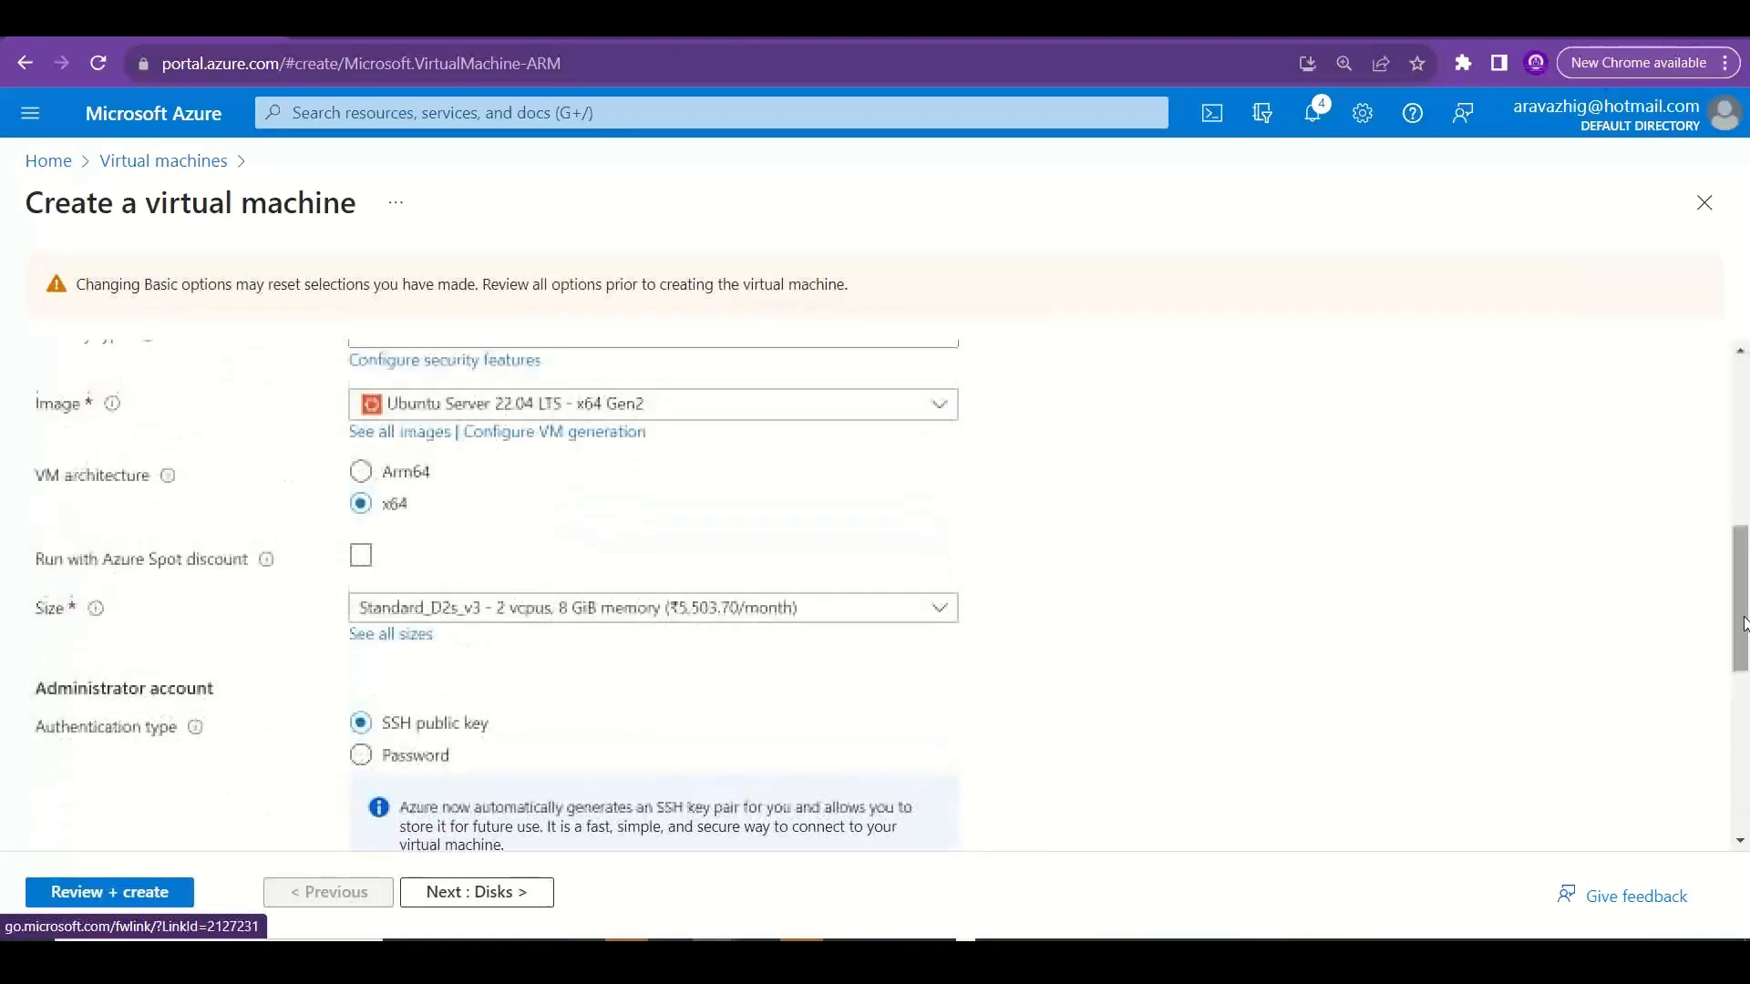
pyautogui.click(554, 432)
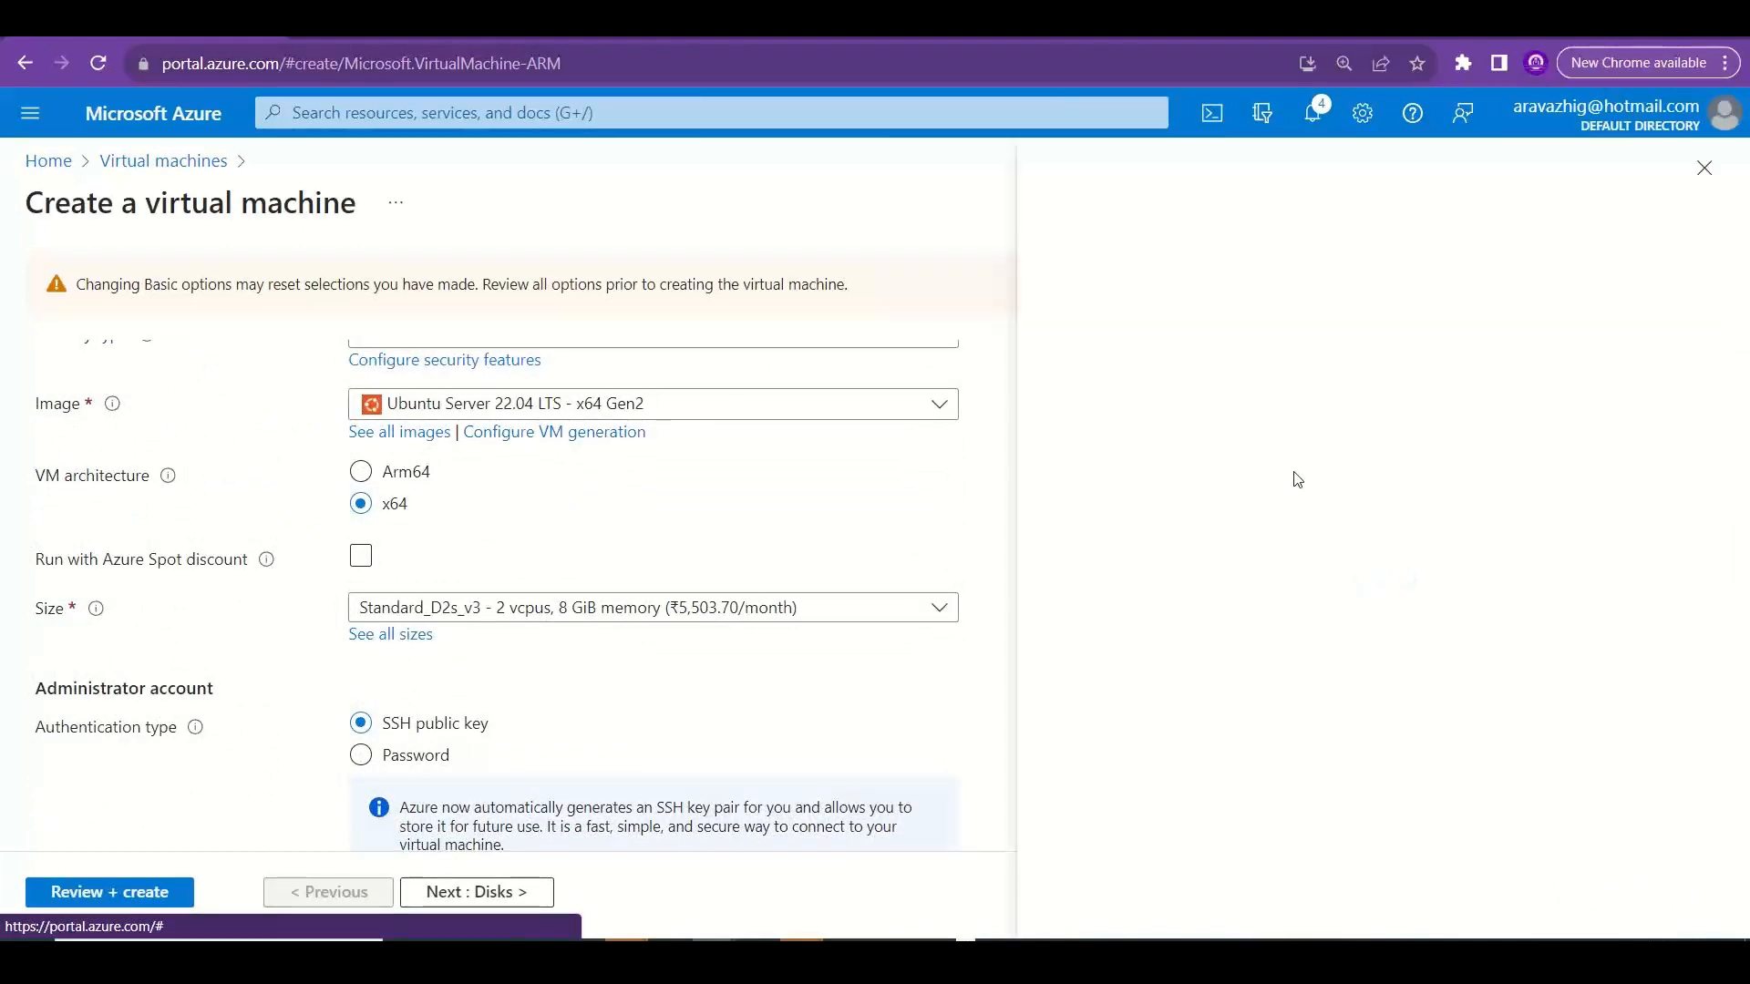
pyautogui.click(1372, 489)
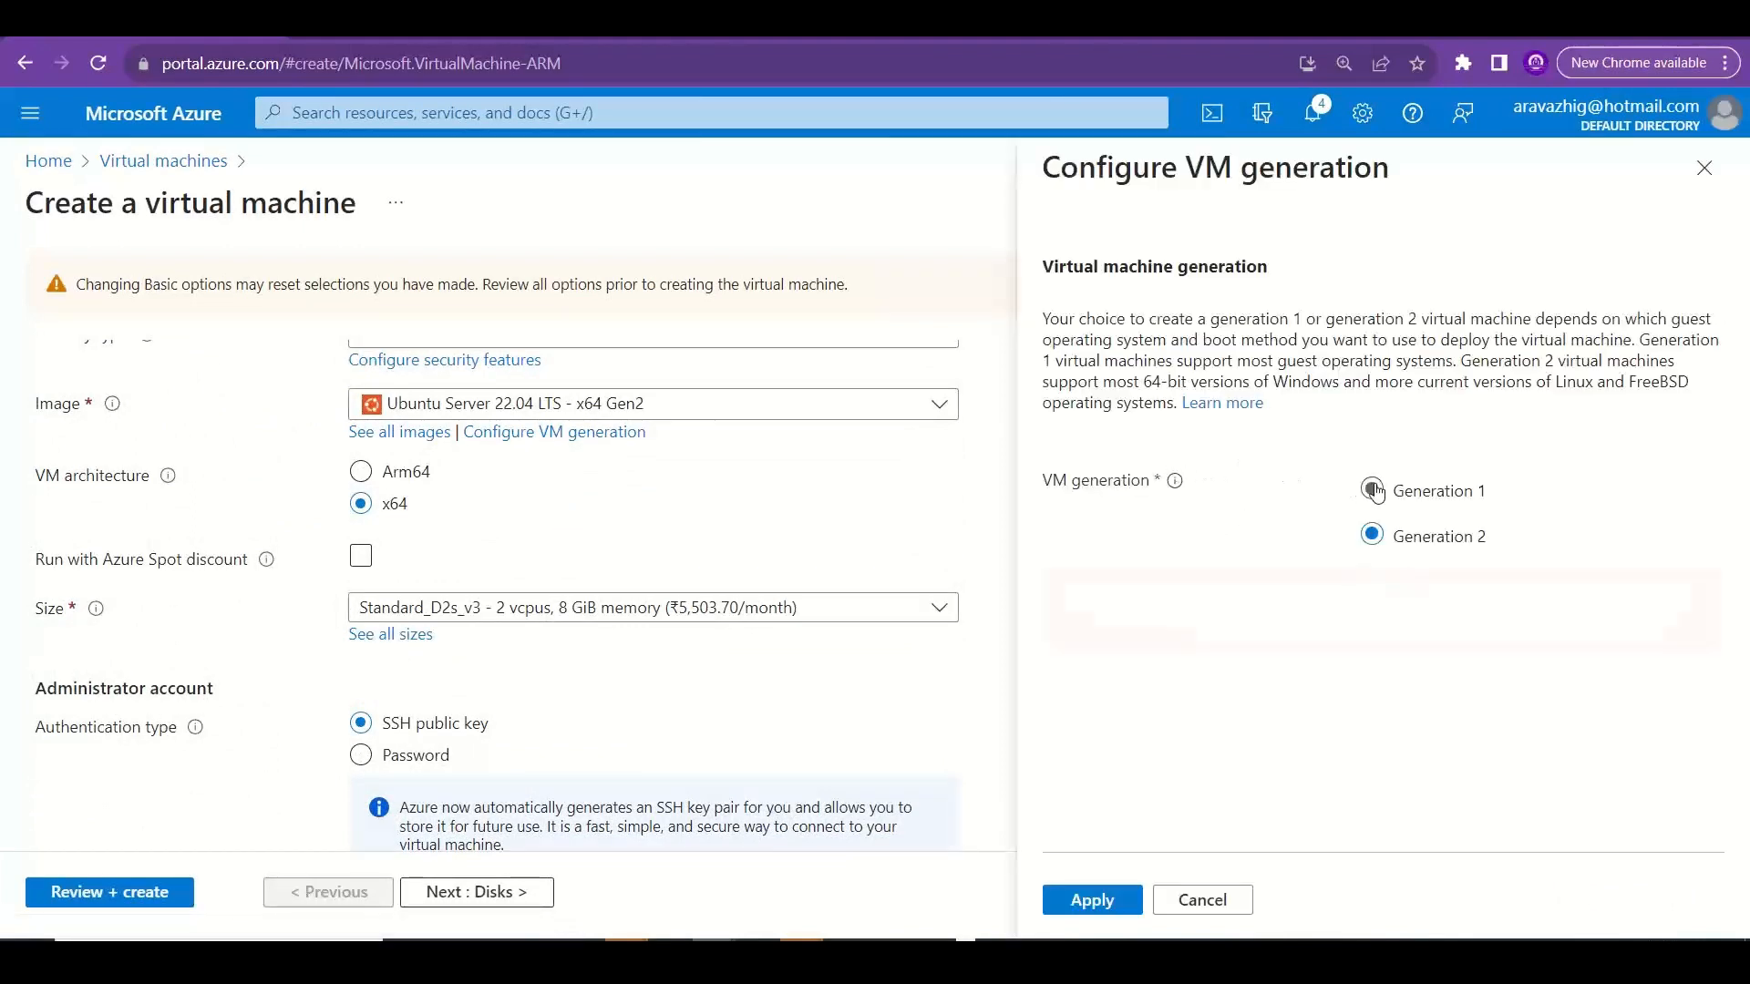
pyautogui.click(1083, 898)
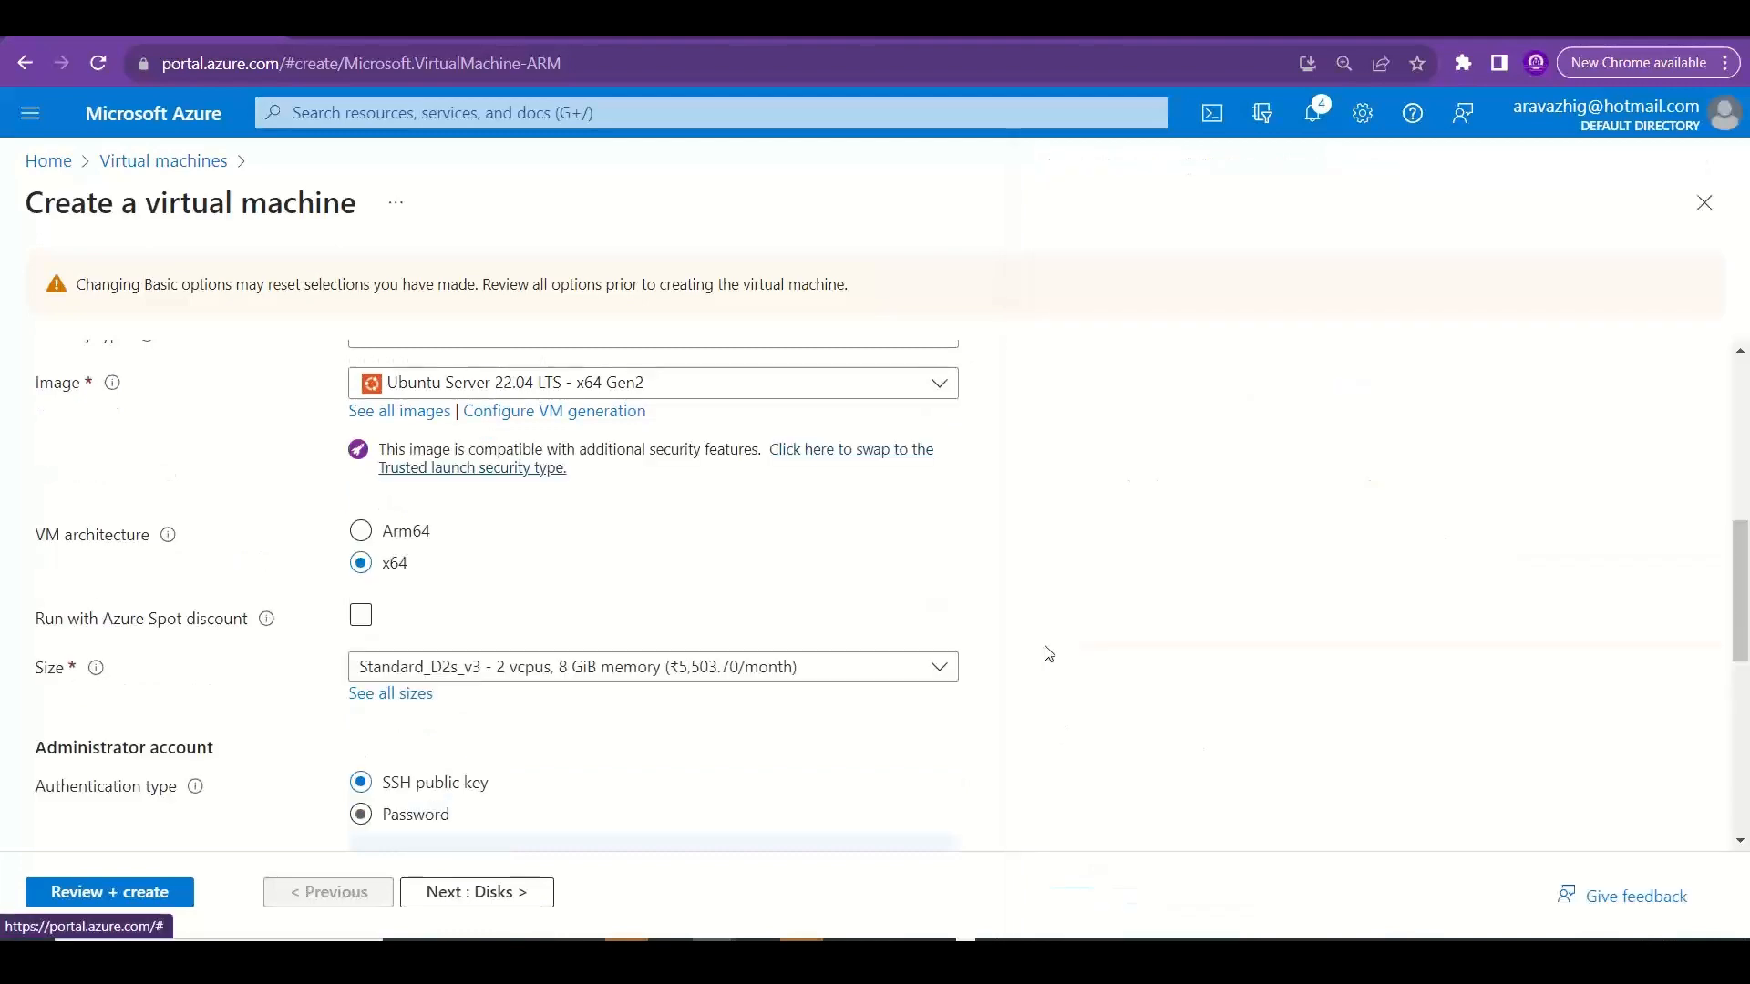
# Recheck the managed disks option in the Disks settings and change the virtual machine's image to Ubuntu Server 20.04 LTS - x64 Gen2.
pyautogui.click(453, 893)
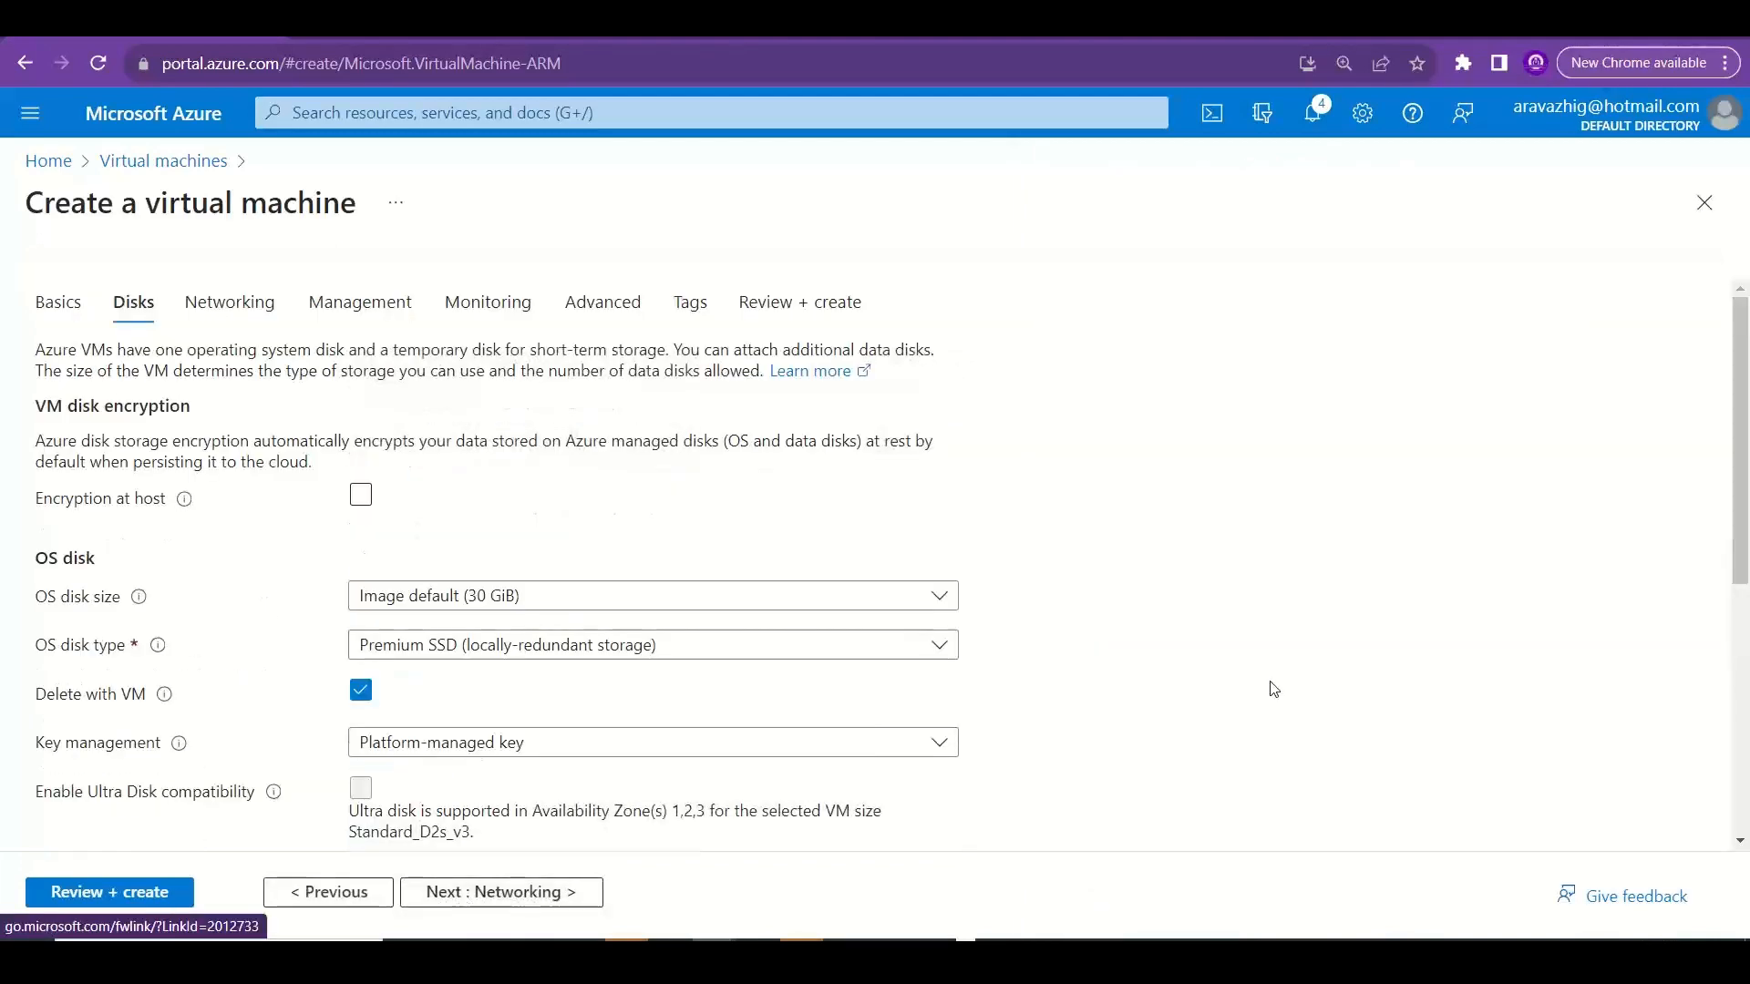
pyautogui.moveTo(1741, 469); pyautogui.dragTo(1746, 773)
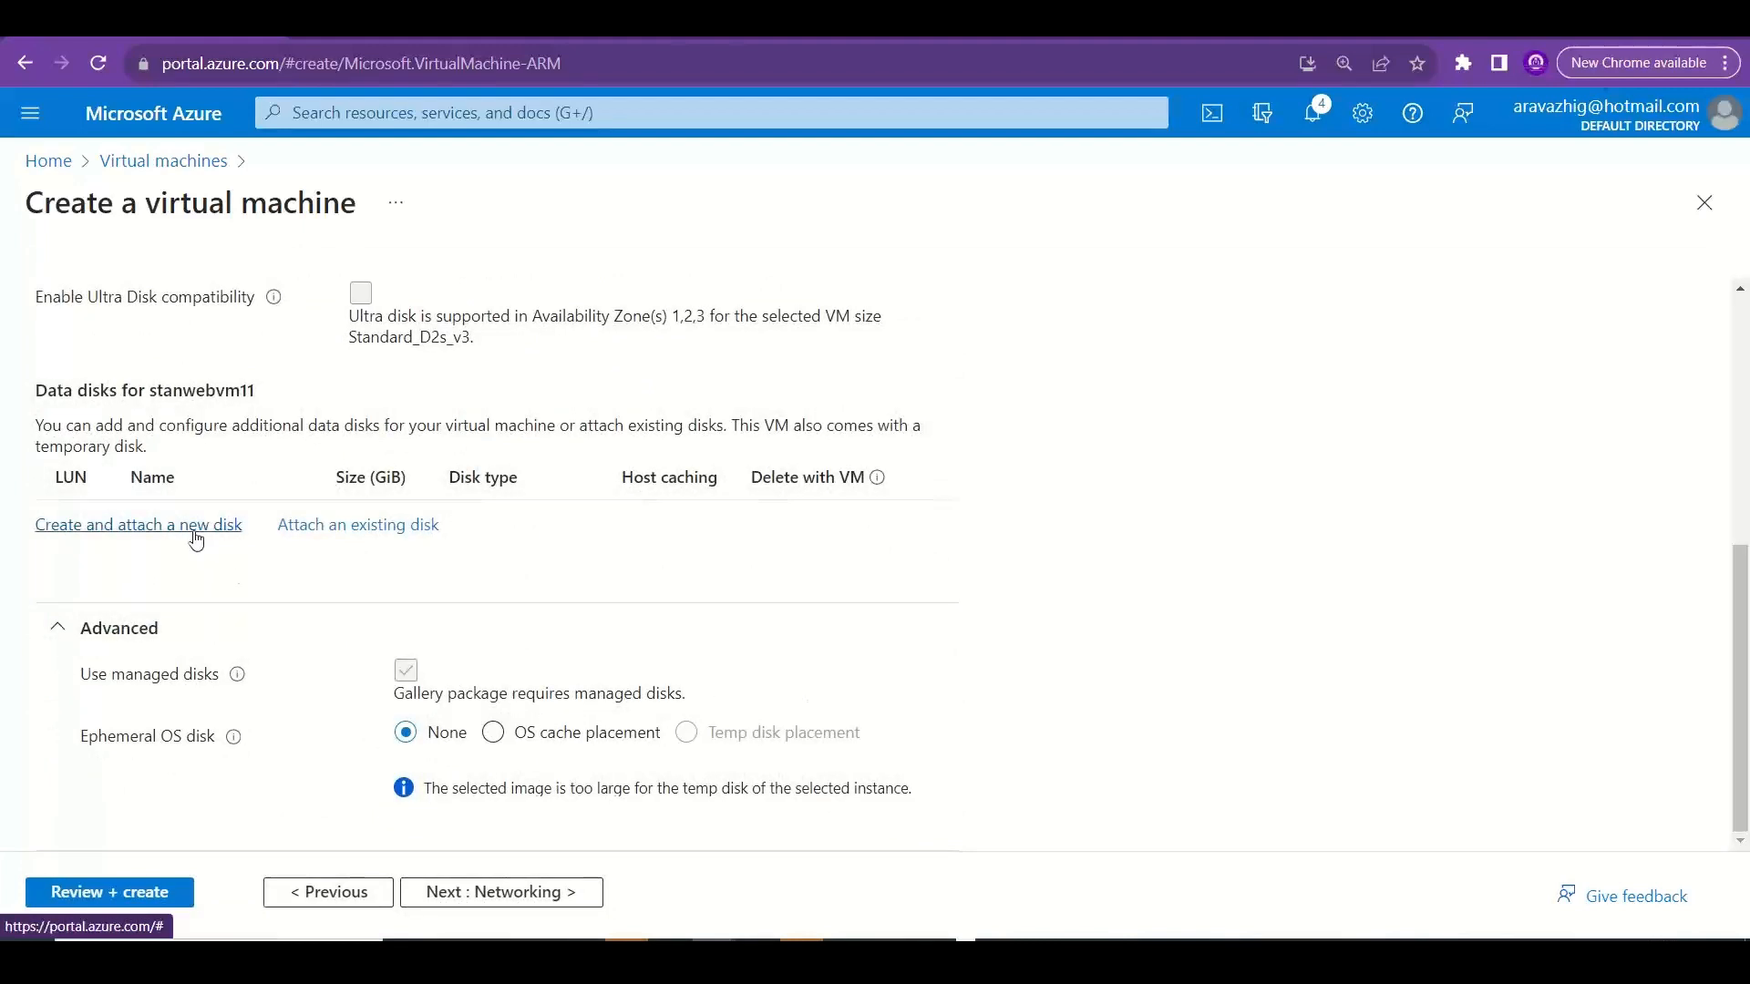
pyautogui.click(345, 896)
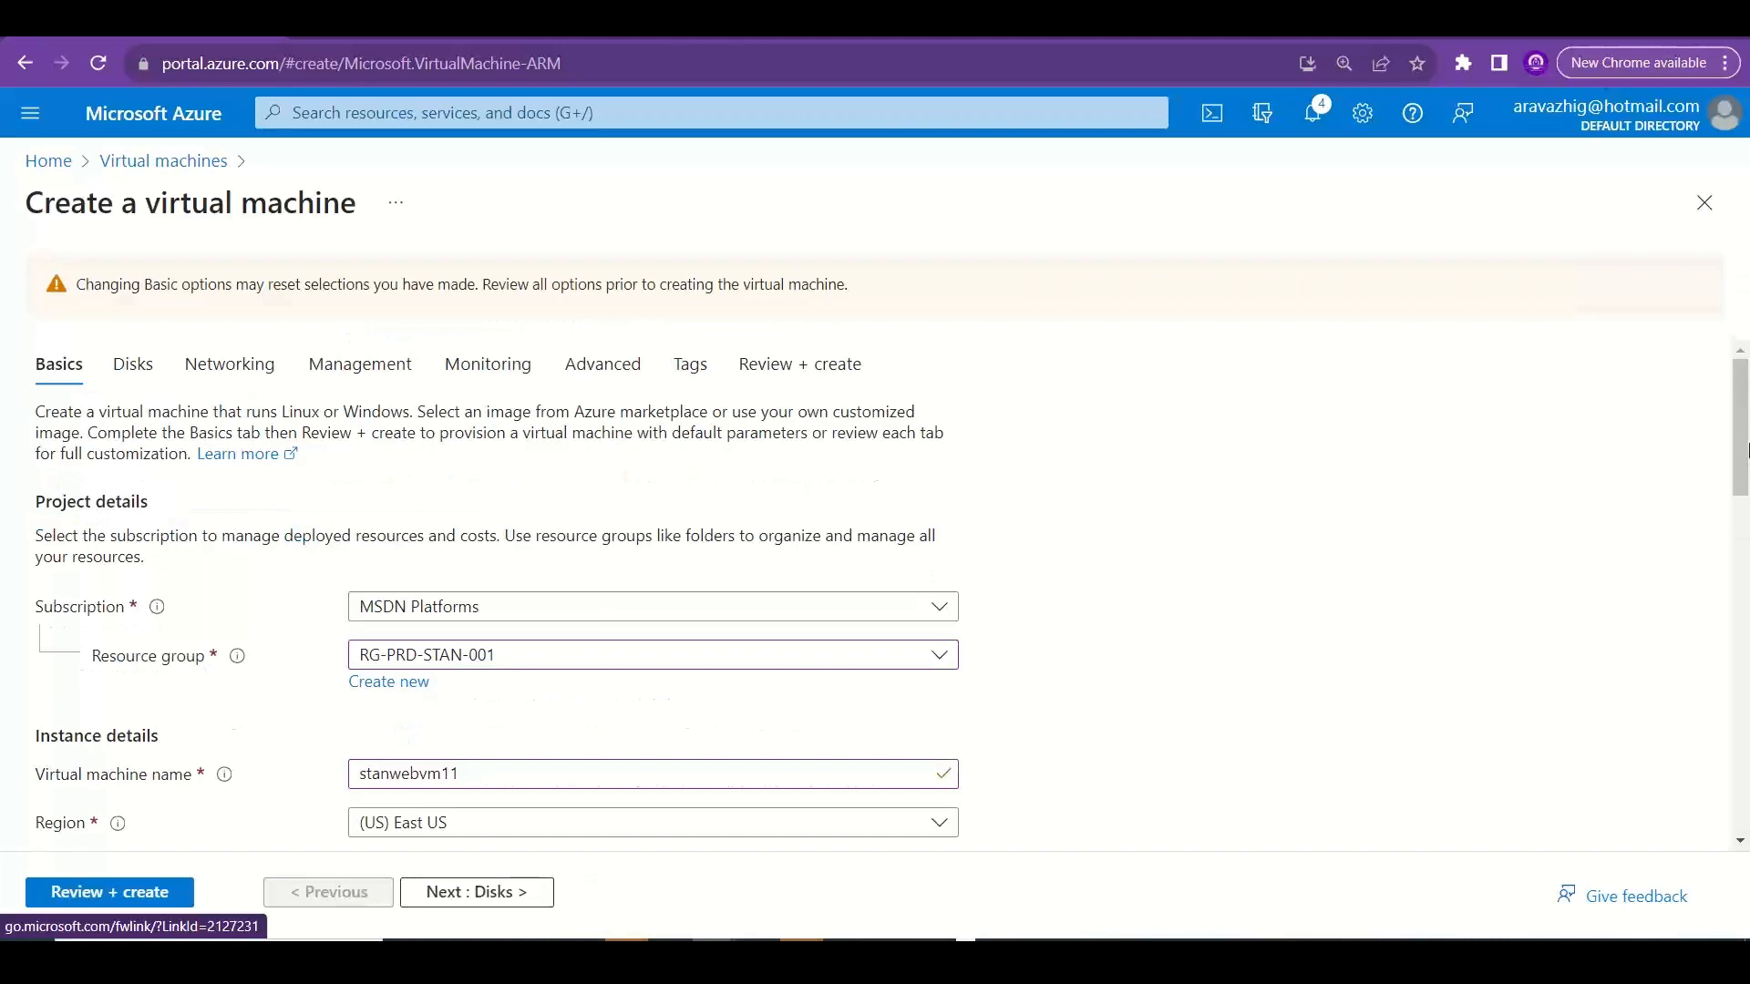
pyautogui.moveTo(1749, 450); pyautogui.dragTo(1749, 566)
pyautogui.scroll(-4, 996, 508)
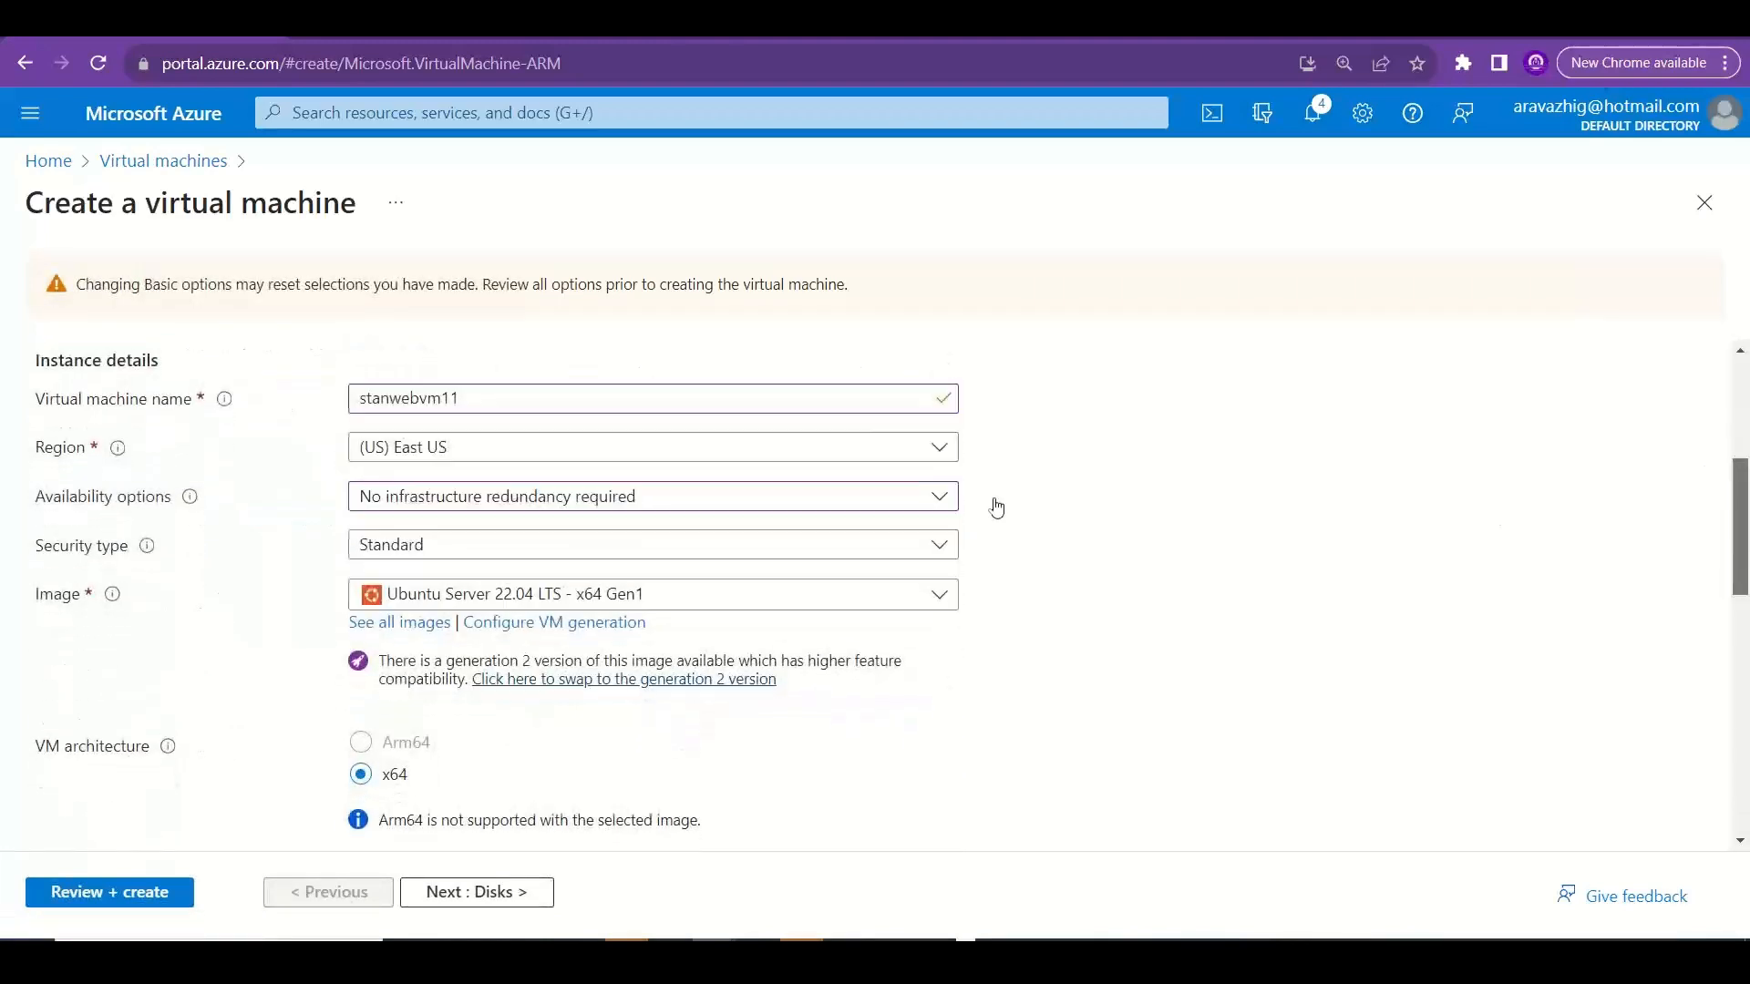
pyautogui.click(863, 598)
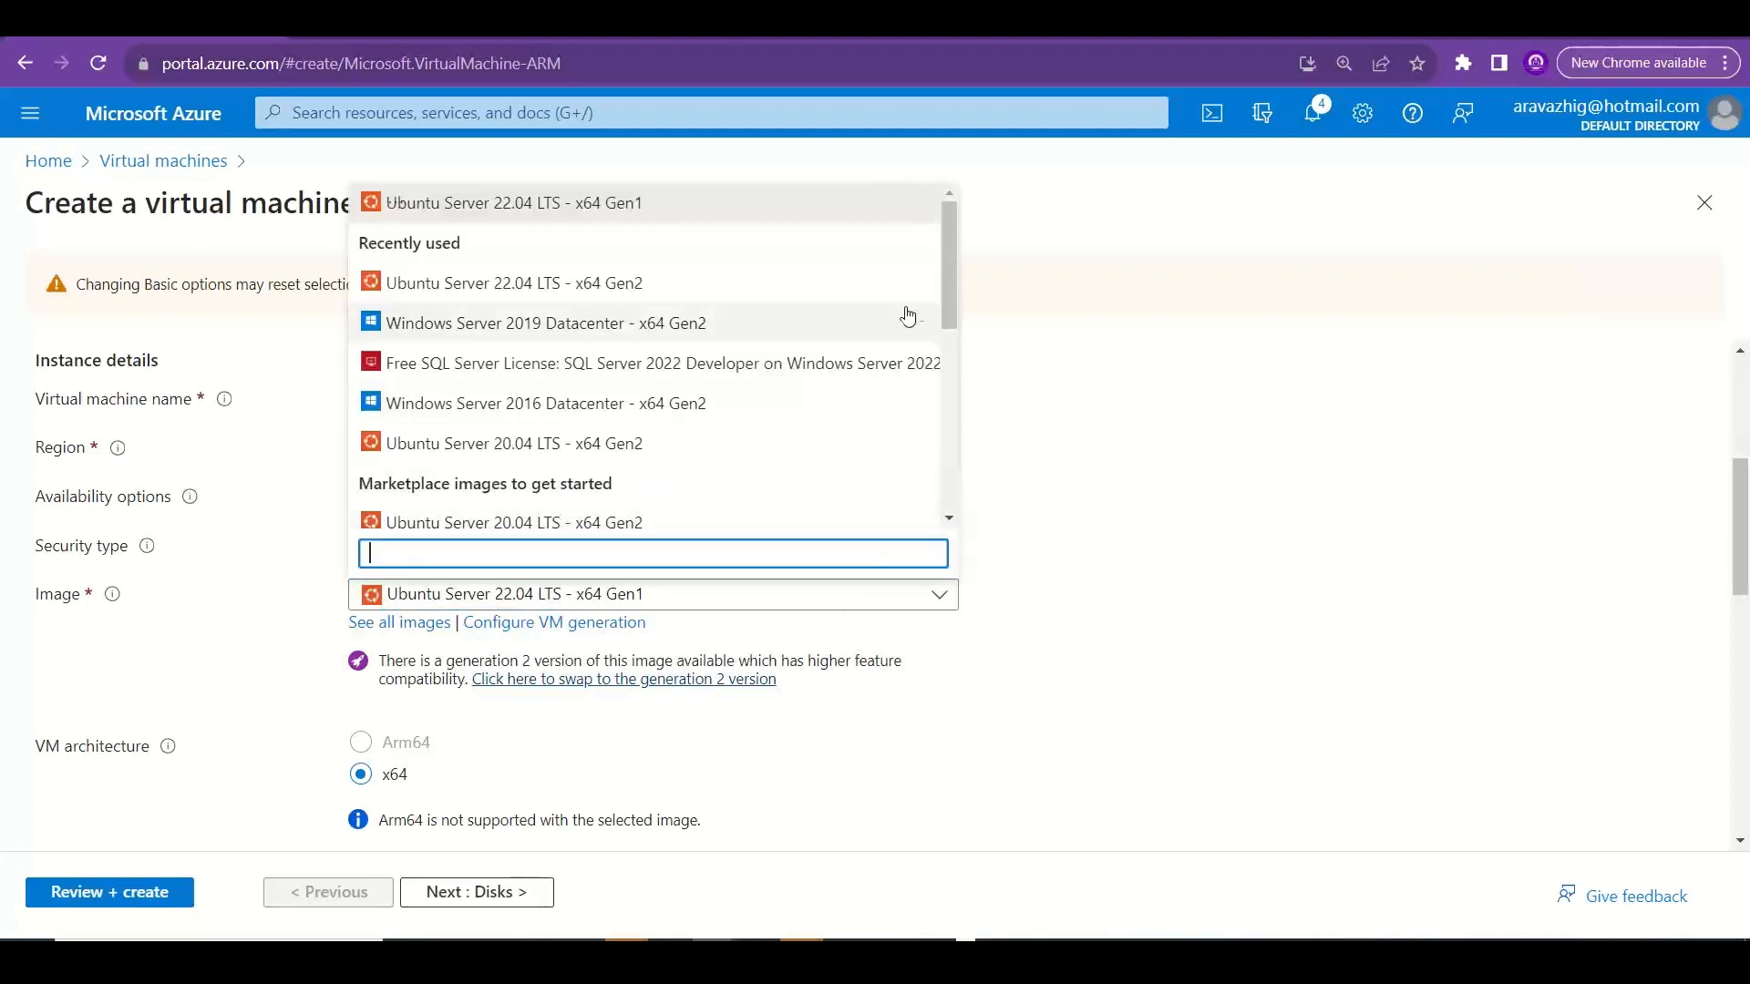
pyautogui.moveTo(950, 279); pyautogui.dragTo(959, 315)
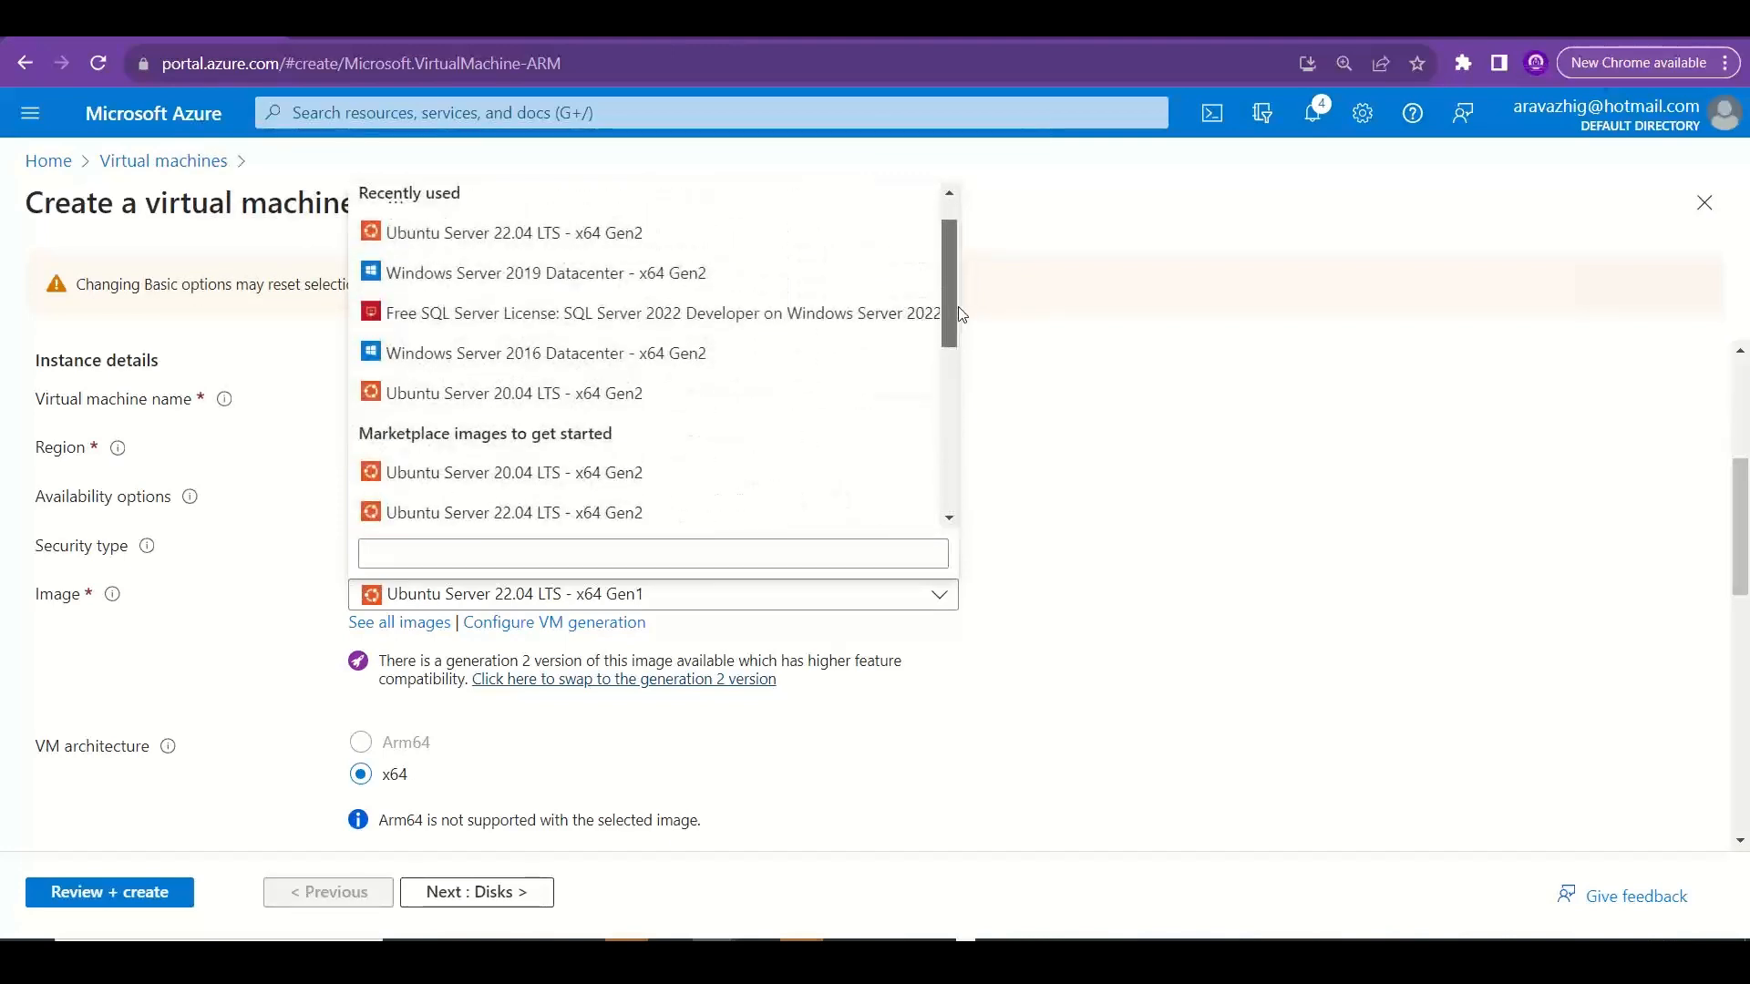
pyautogui.click(584, 484)
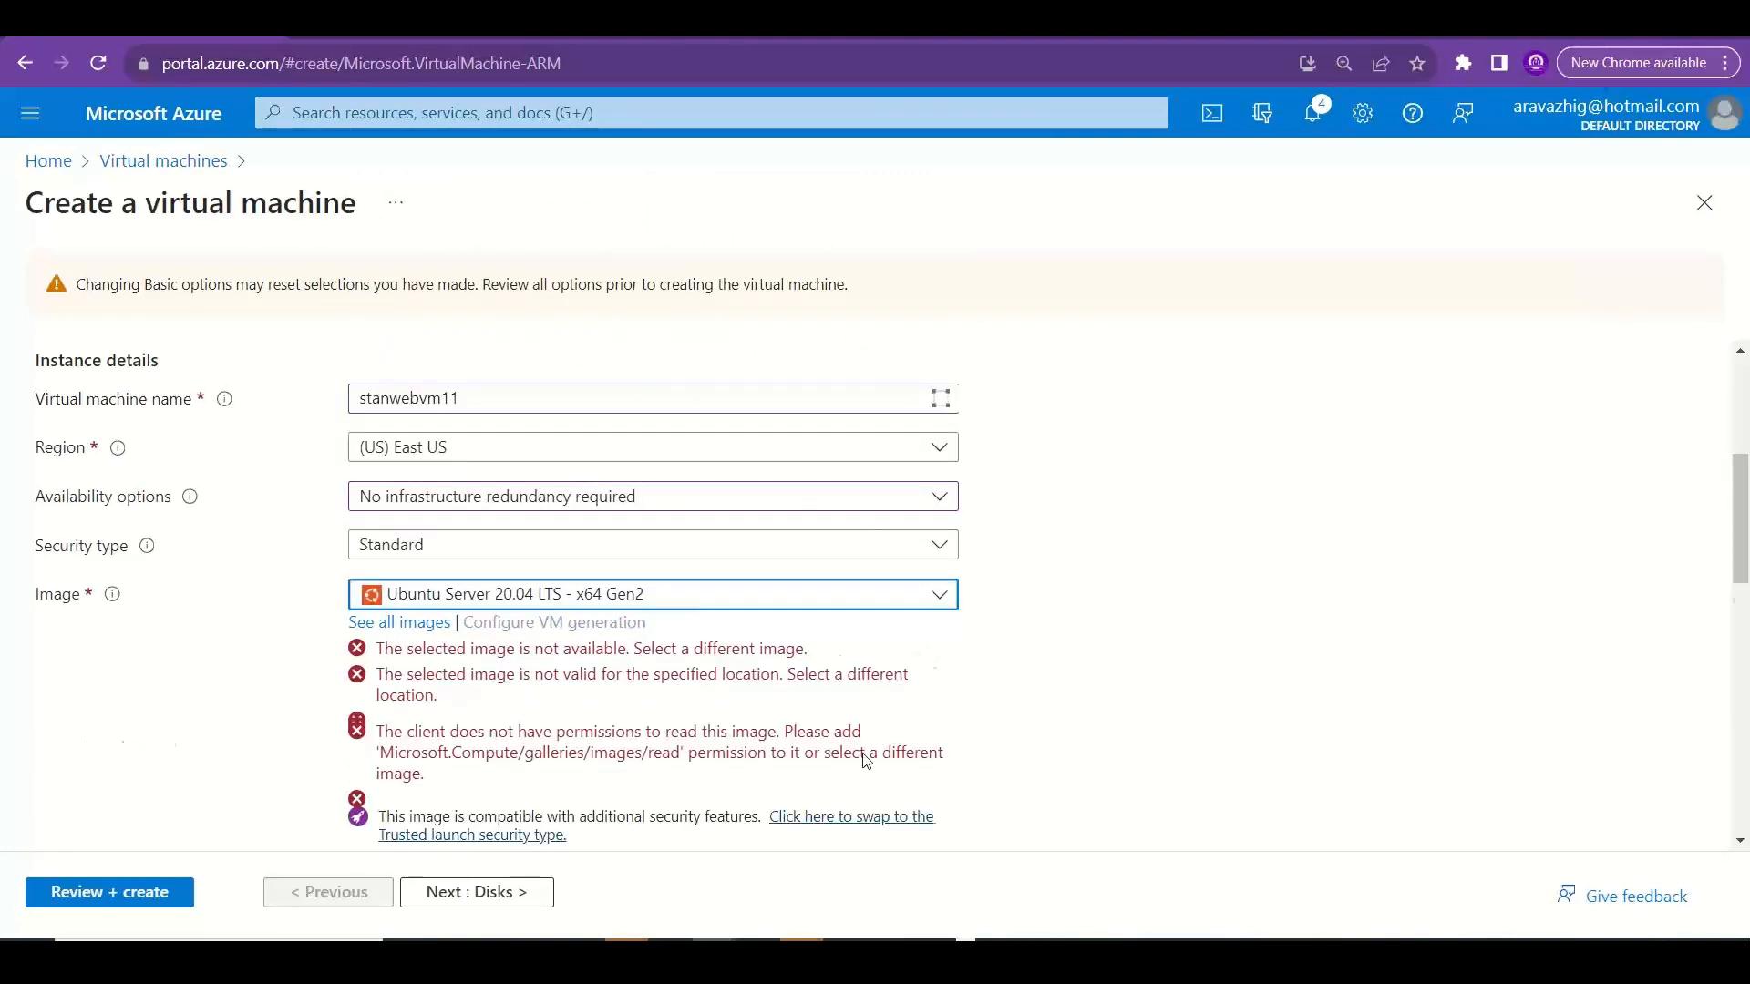
# Return to the Disks settings and review the locally-redundant and zone-redundant OS disk types without changing the selection.
pyautogui.moveTo(1743, 558); pyautogui.dragTo(1745, 793)
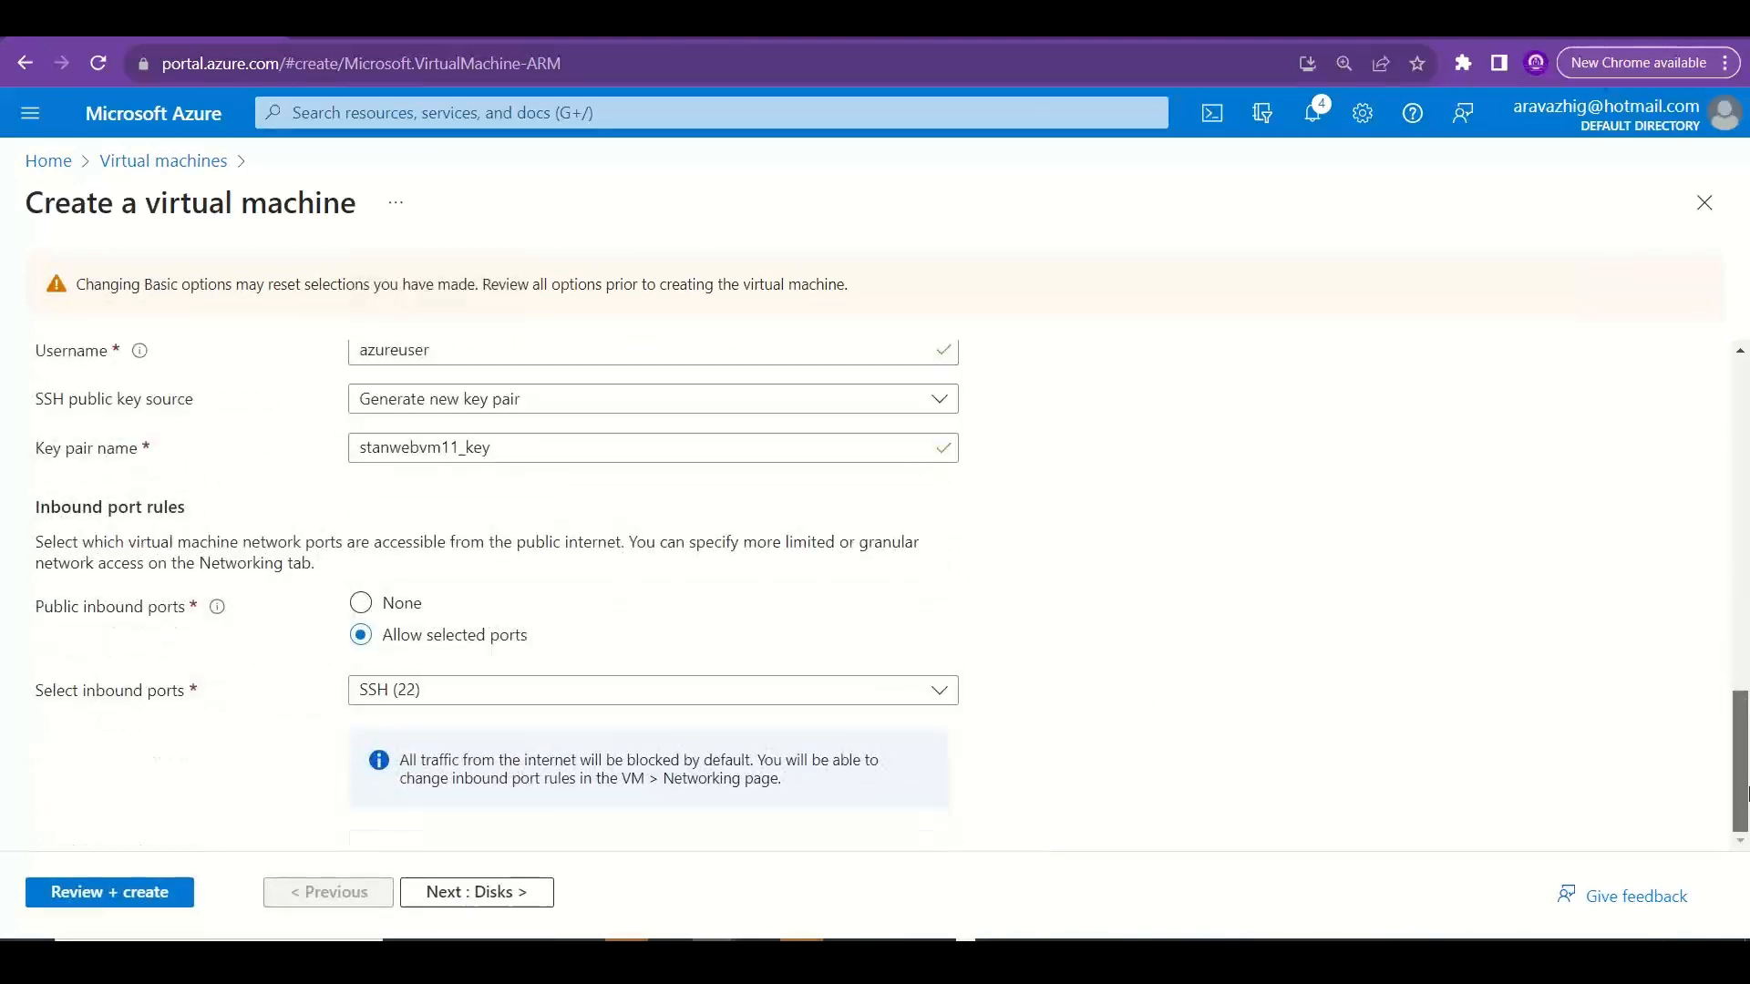
pyautogui.click(515, 892)
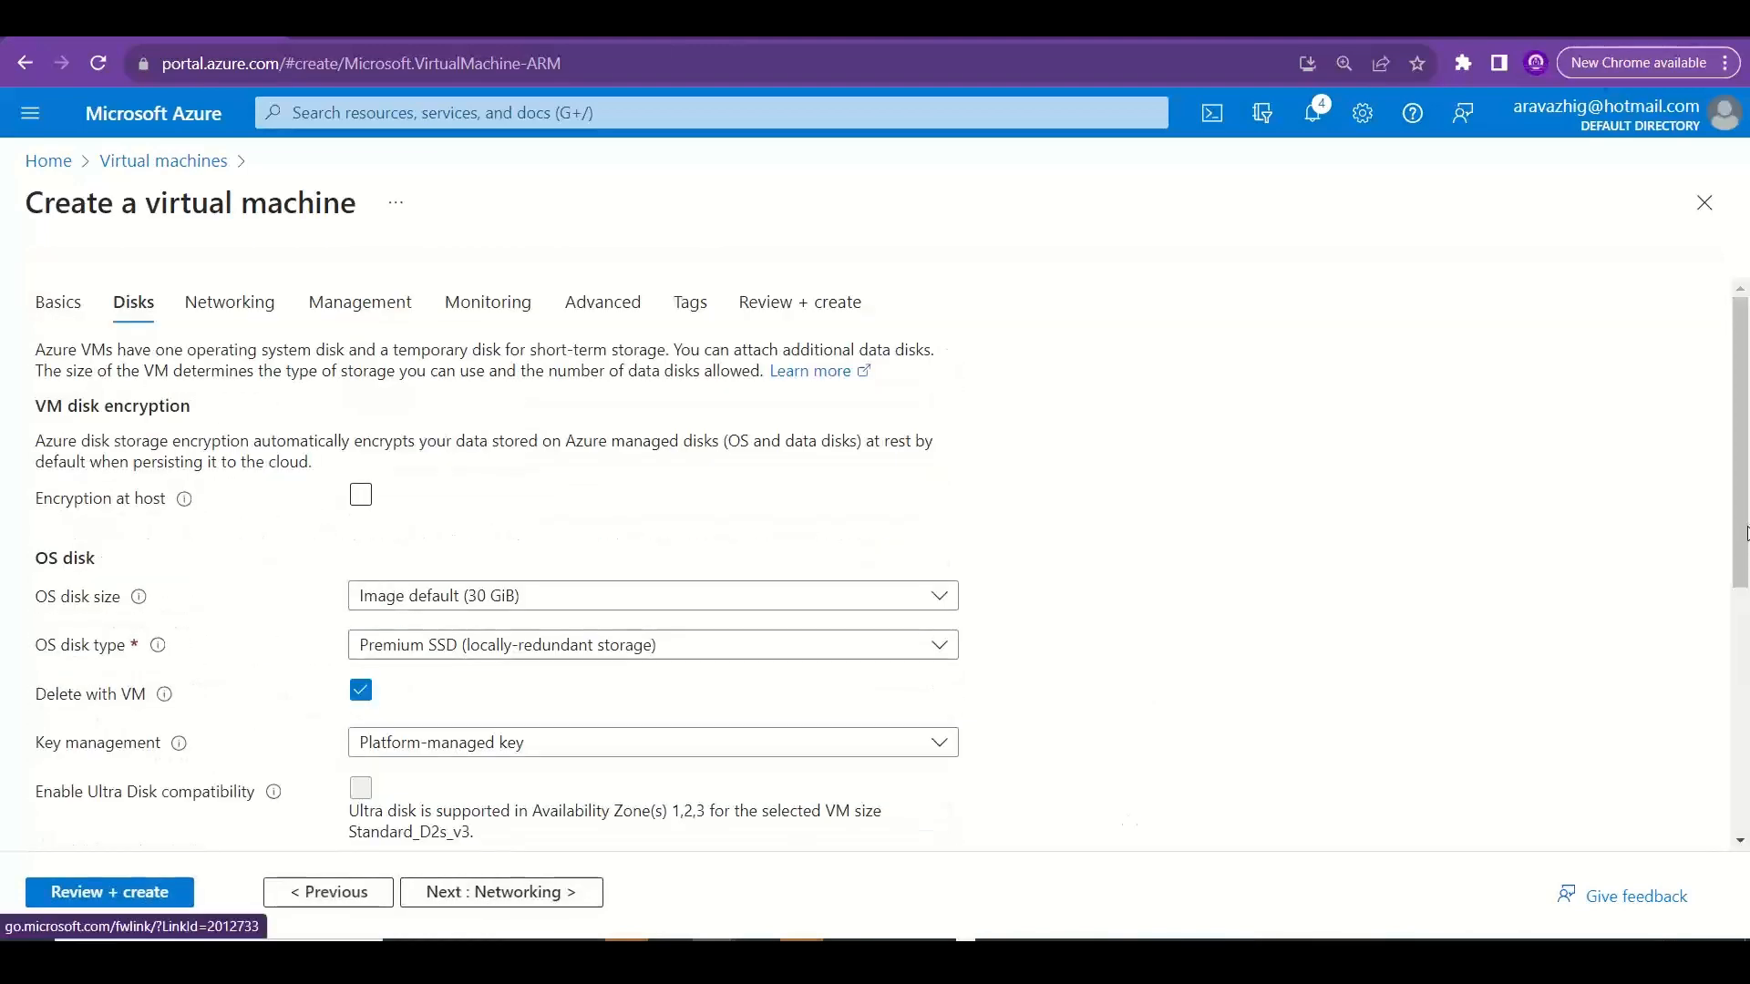
pyautogui.click(804, 650)
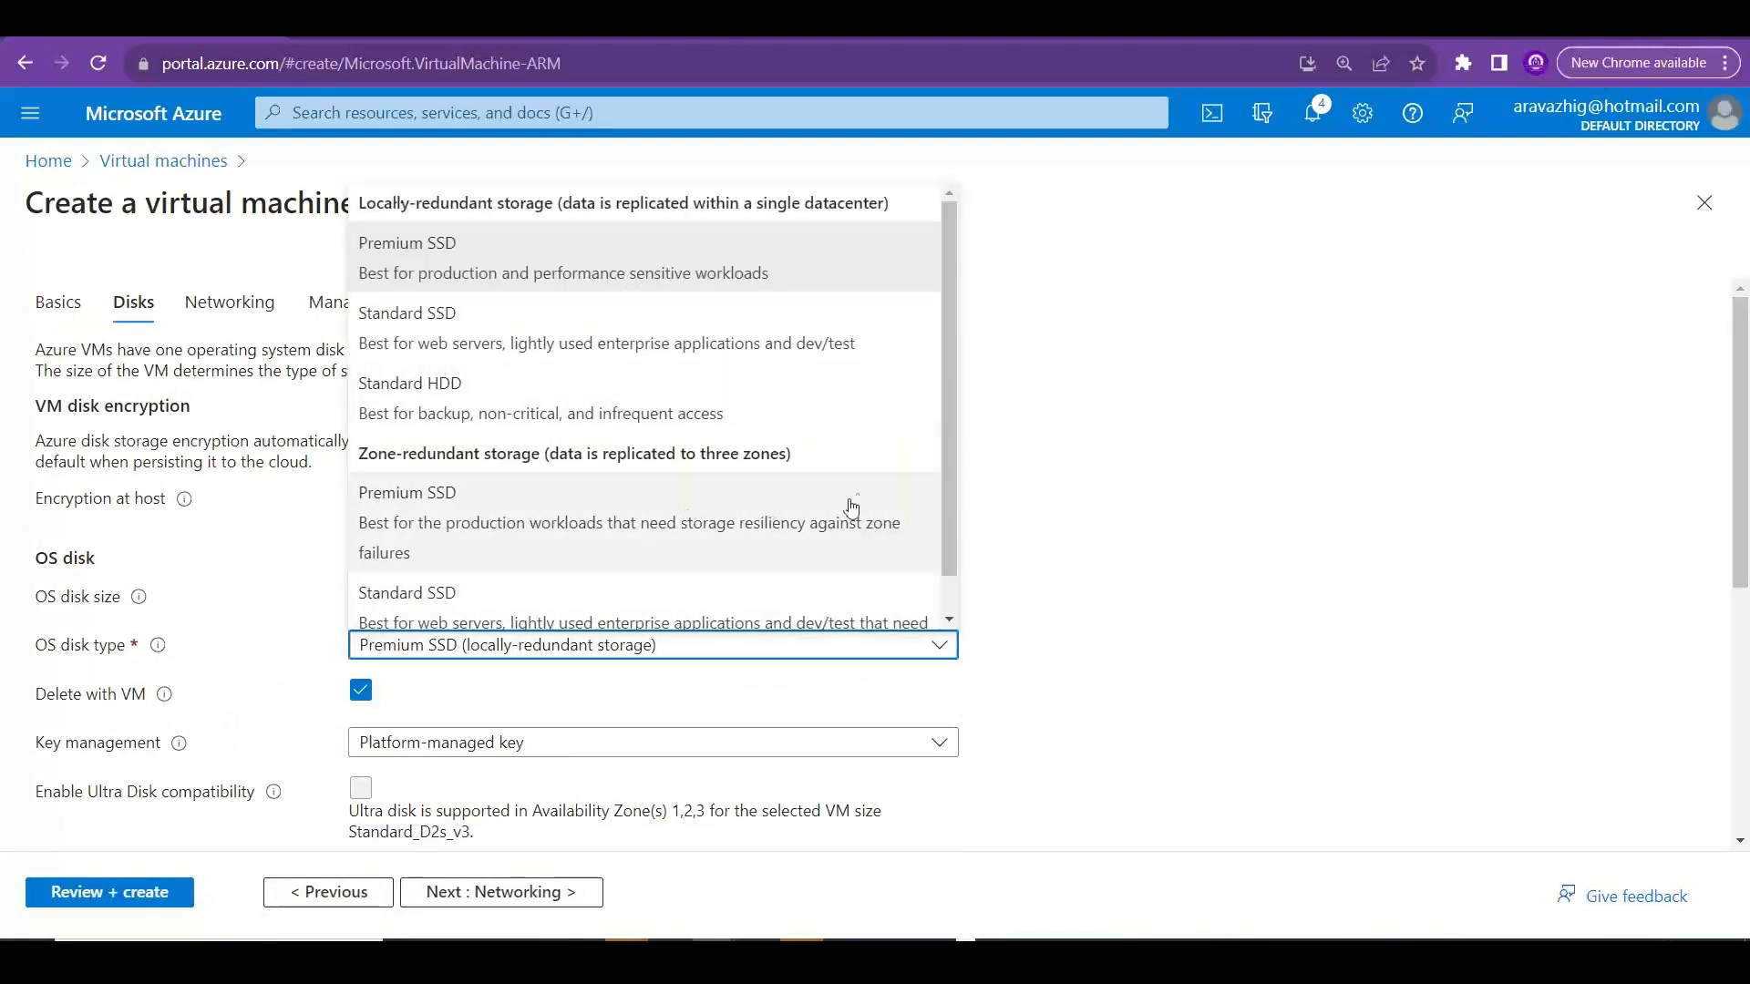
pyautogui.moveTo(949, 405); pyautogui.dragTo(953, 538)
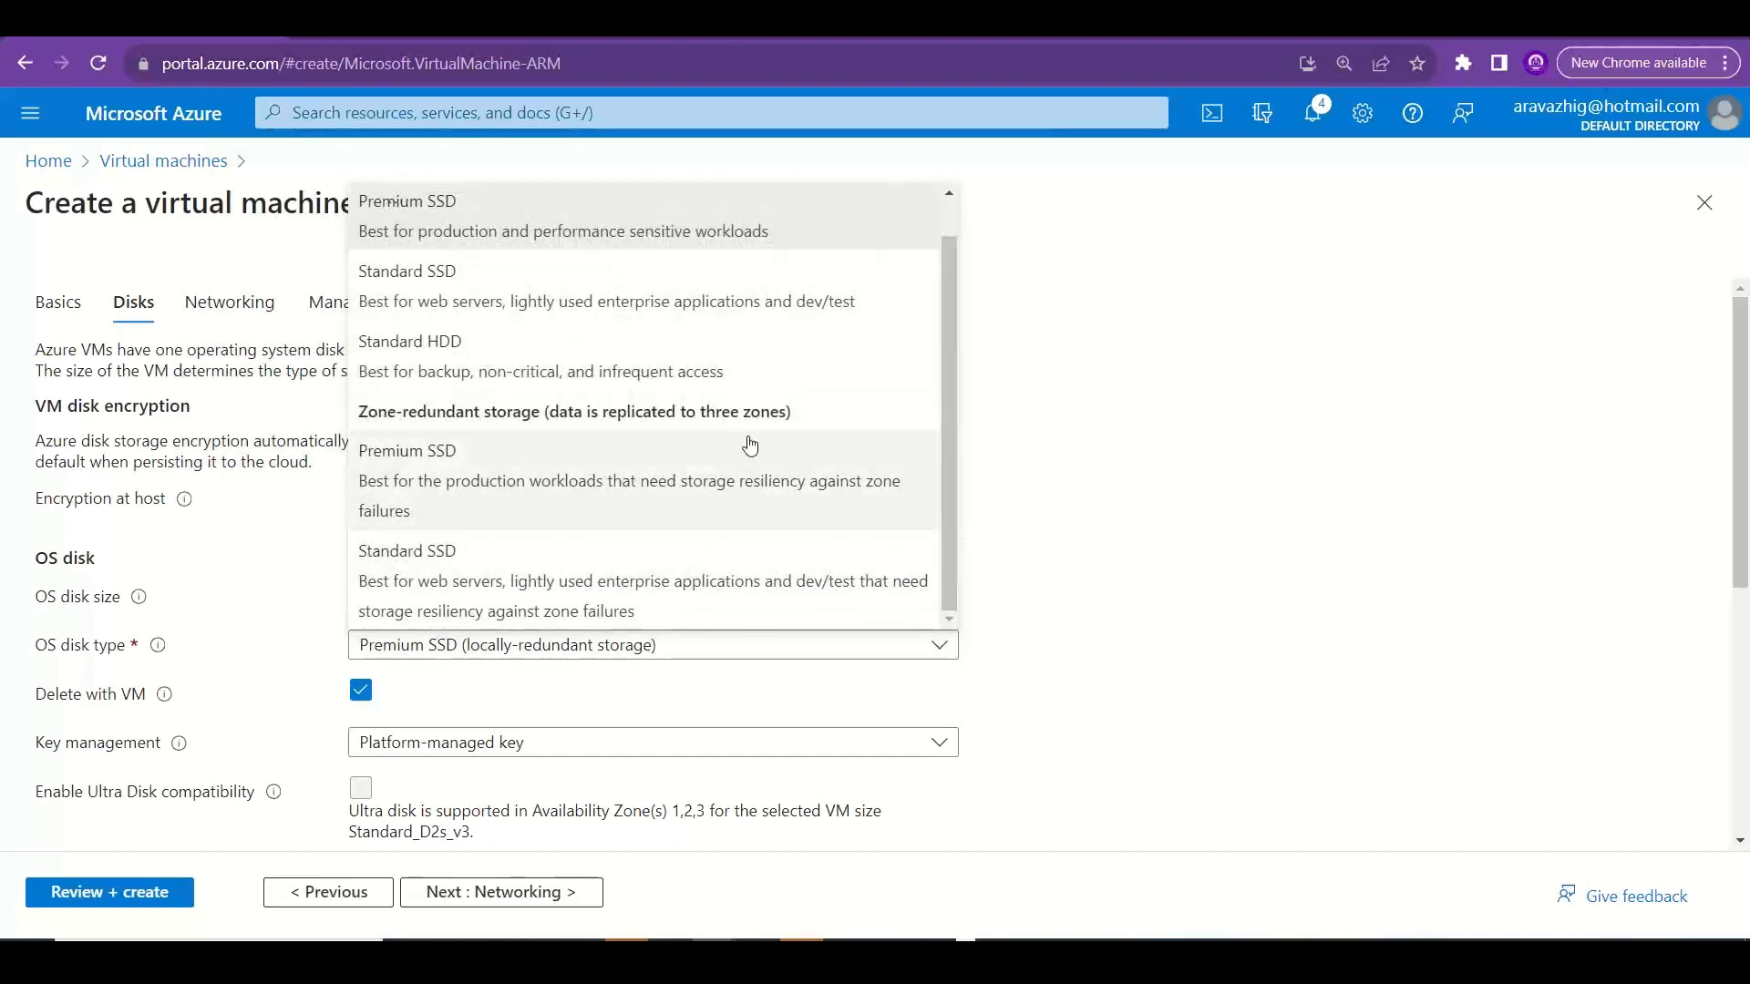
pyautogui.click(1134, 432)
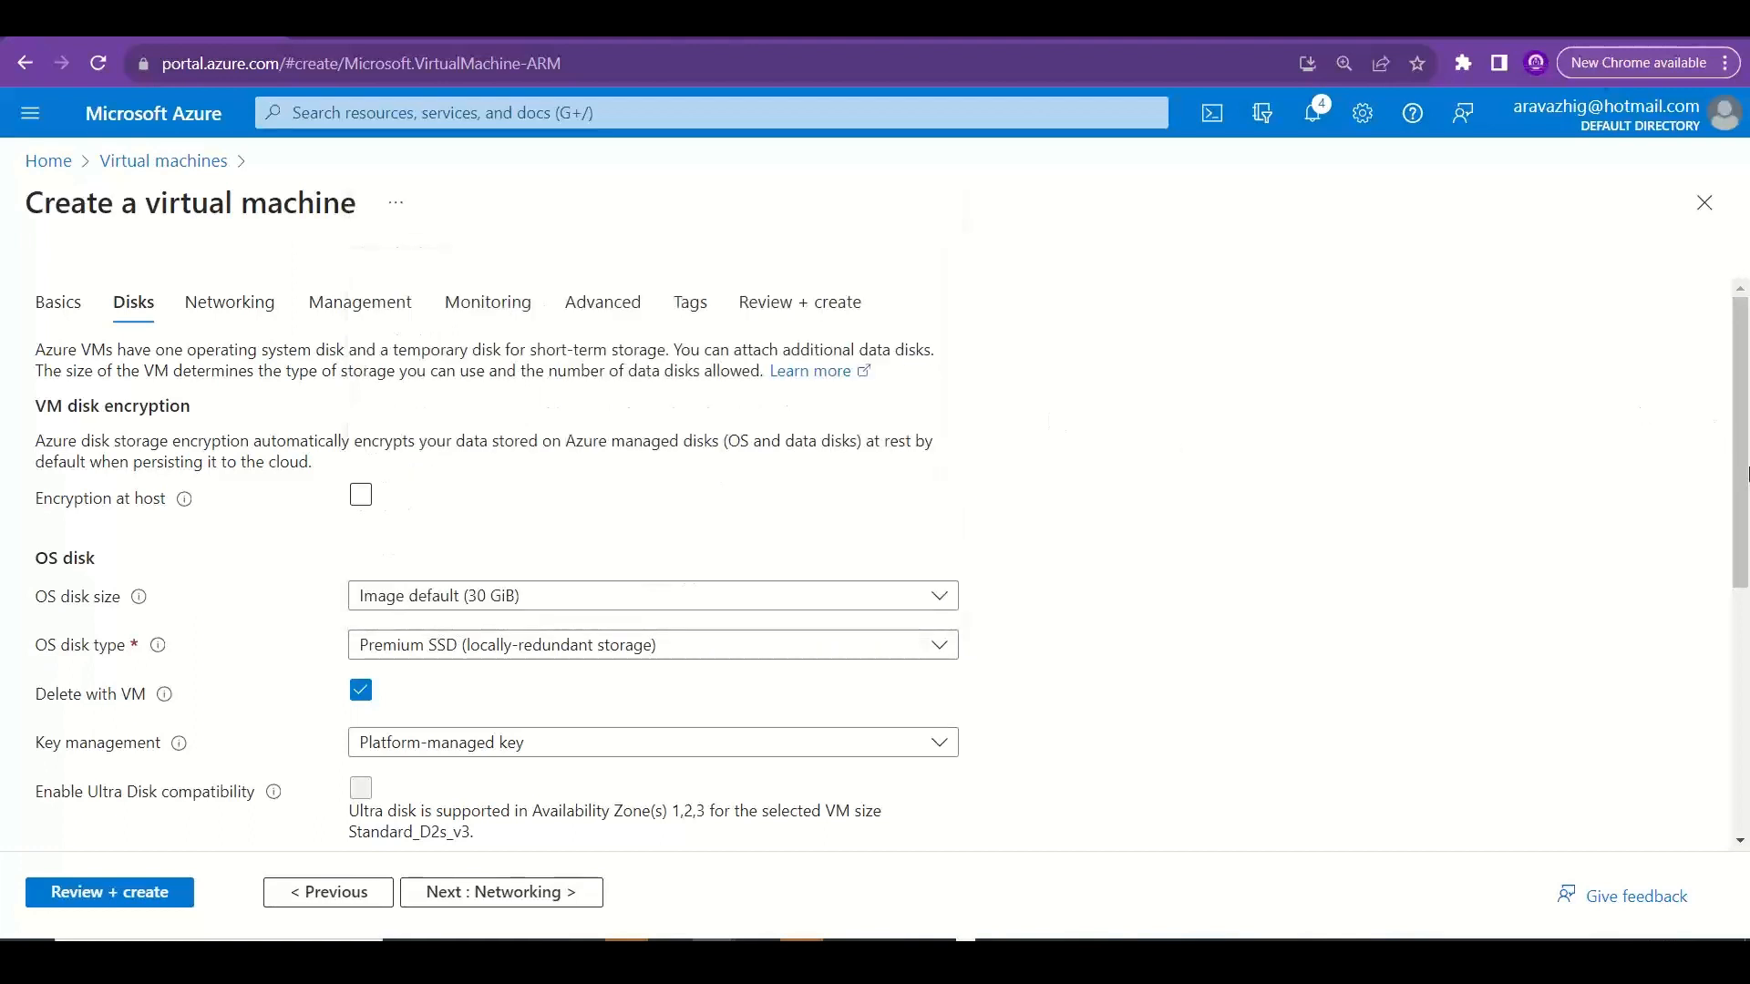
# Turn off Use managed disks in the advanced disk settings and copy the error note under the option.
pyautogui.moveTo(1748, 474); pyautogui.dragTo(1748, 655)
pyautogui.moveTo(1741, 558); pyautogui.dragTo(1747, 853)
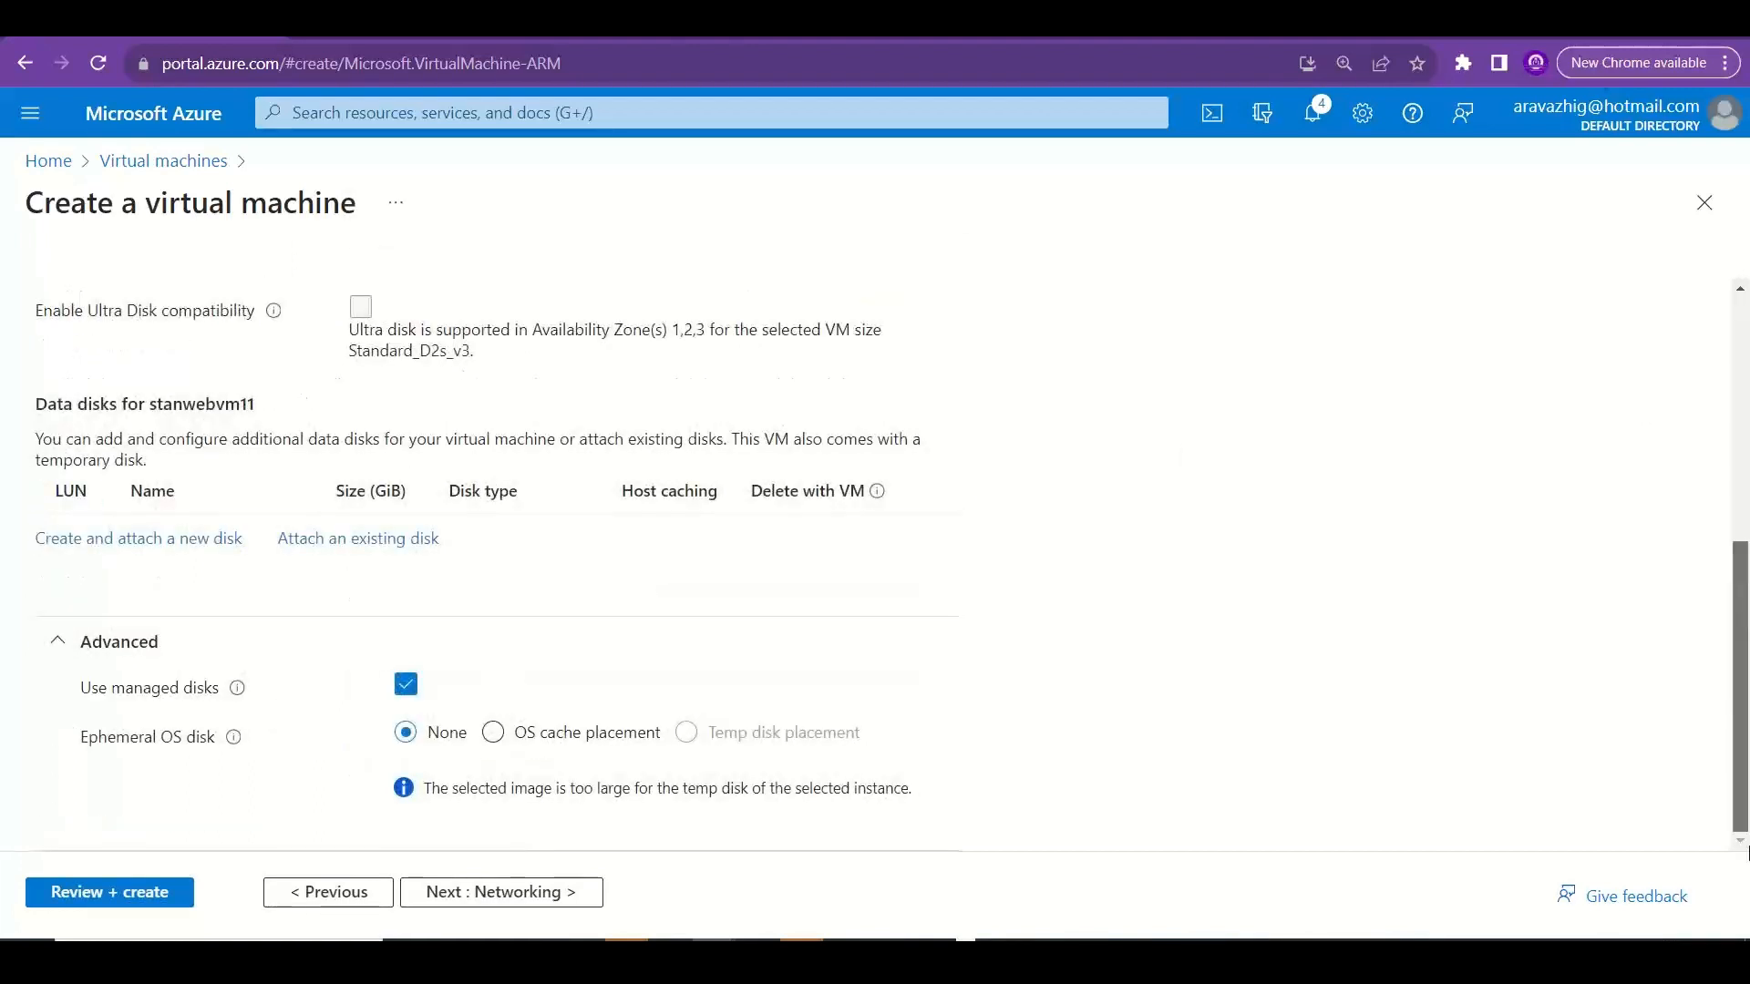
pyautogui.click(407, 689)
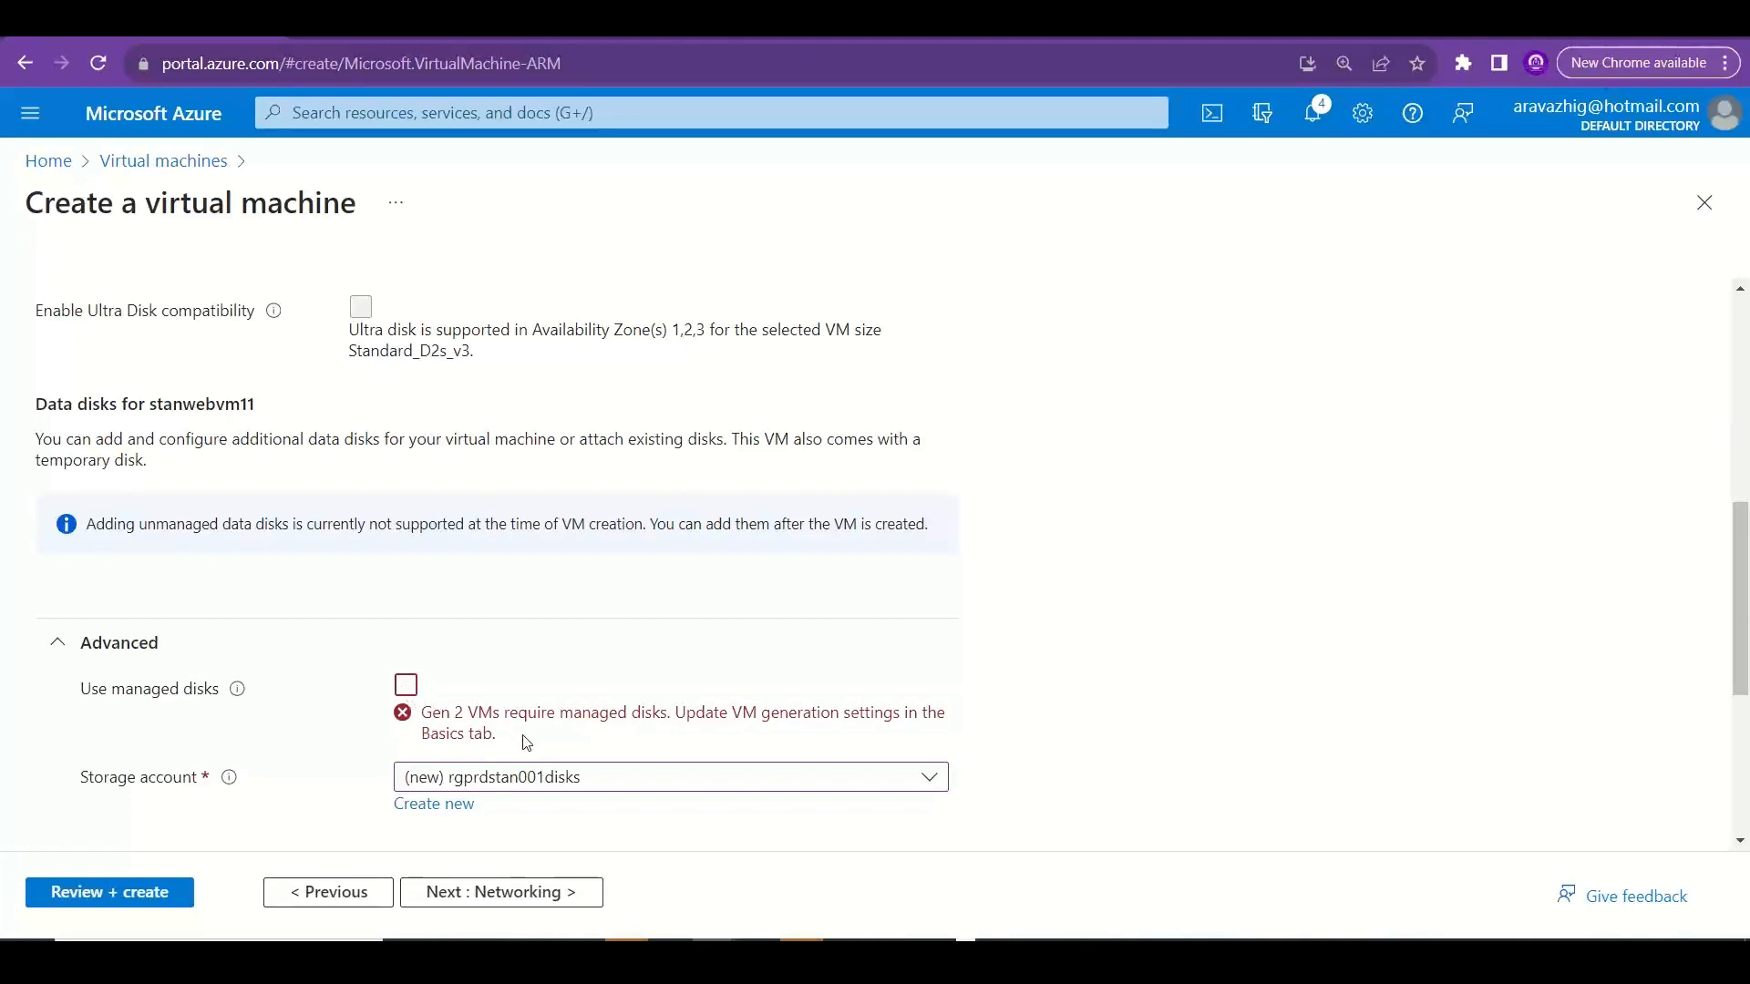
pyautogui.moveTo(507, 740); pyautogui.dragTo(415, 720)
pyautogui.hotkey('ctrl', 'c')
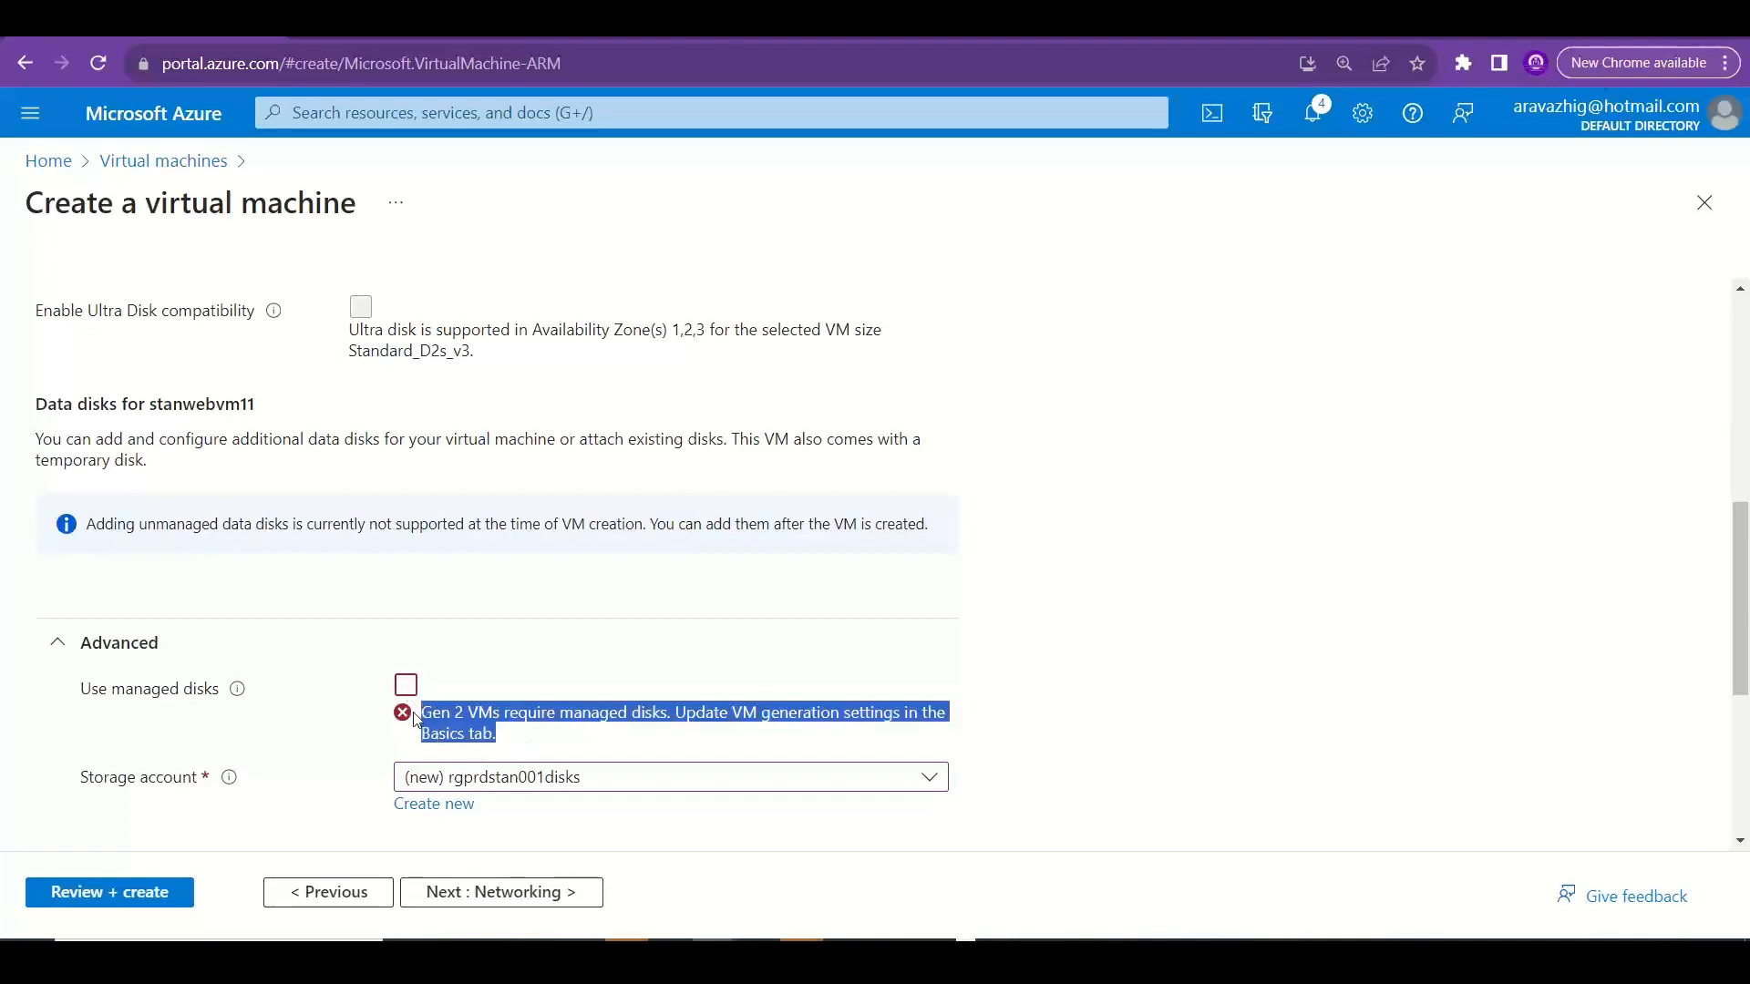
# Switch to Excel and paste "Gen 2 VMs require managed disks. Update VM generation settings in the Basics tab." into cell A27 of the Disks sheet.
pyautogui.hotkey('alt', 'Tab')
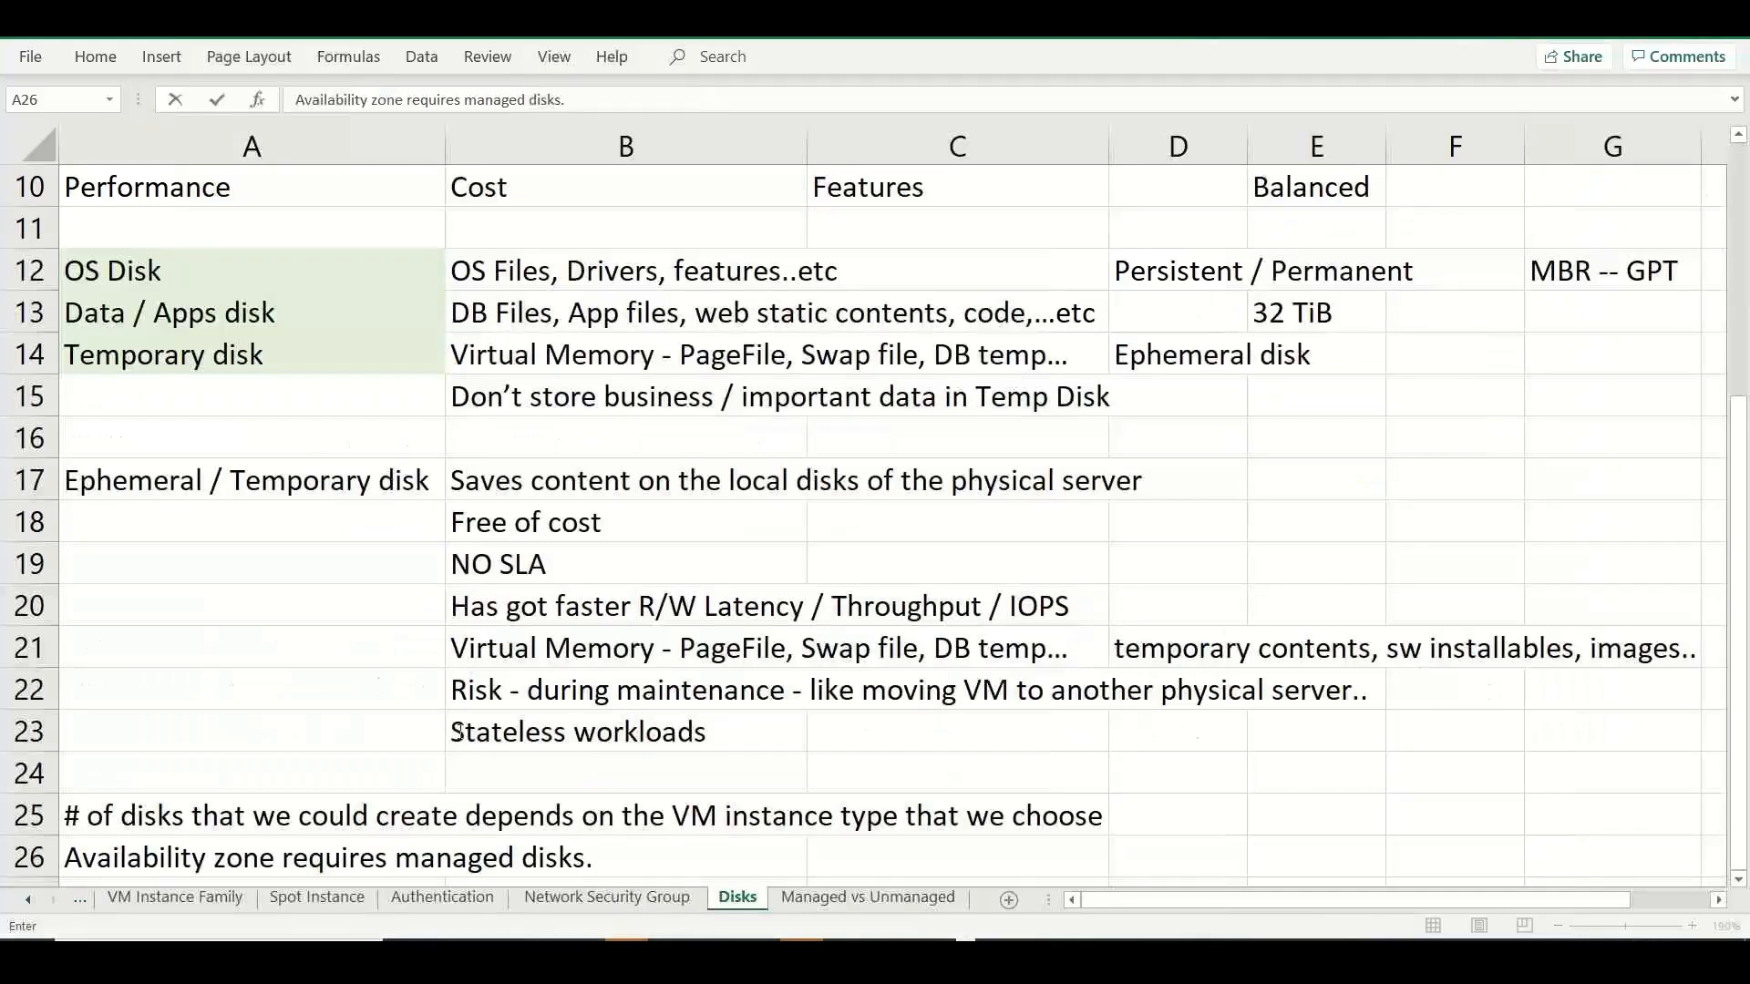
pyautogui.click(235, 787)
pyautogui.press('Down')
pyautogui.press('Down')
pyautogui.press('Down')
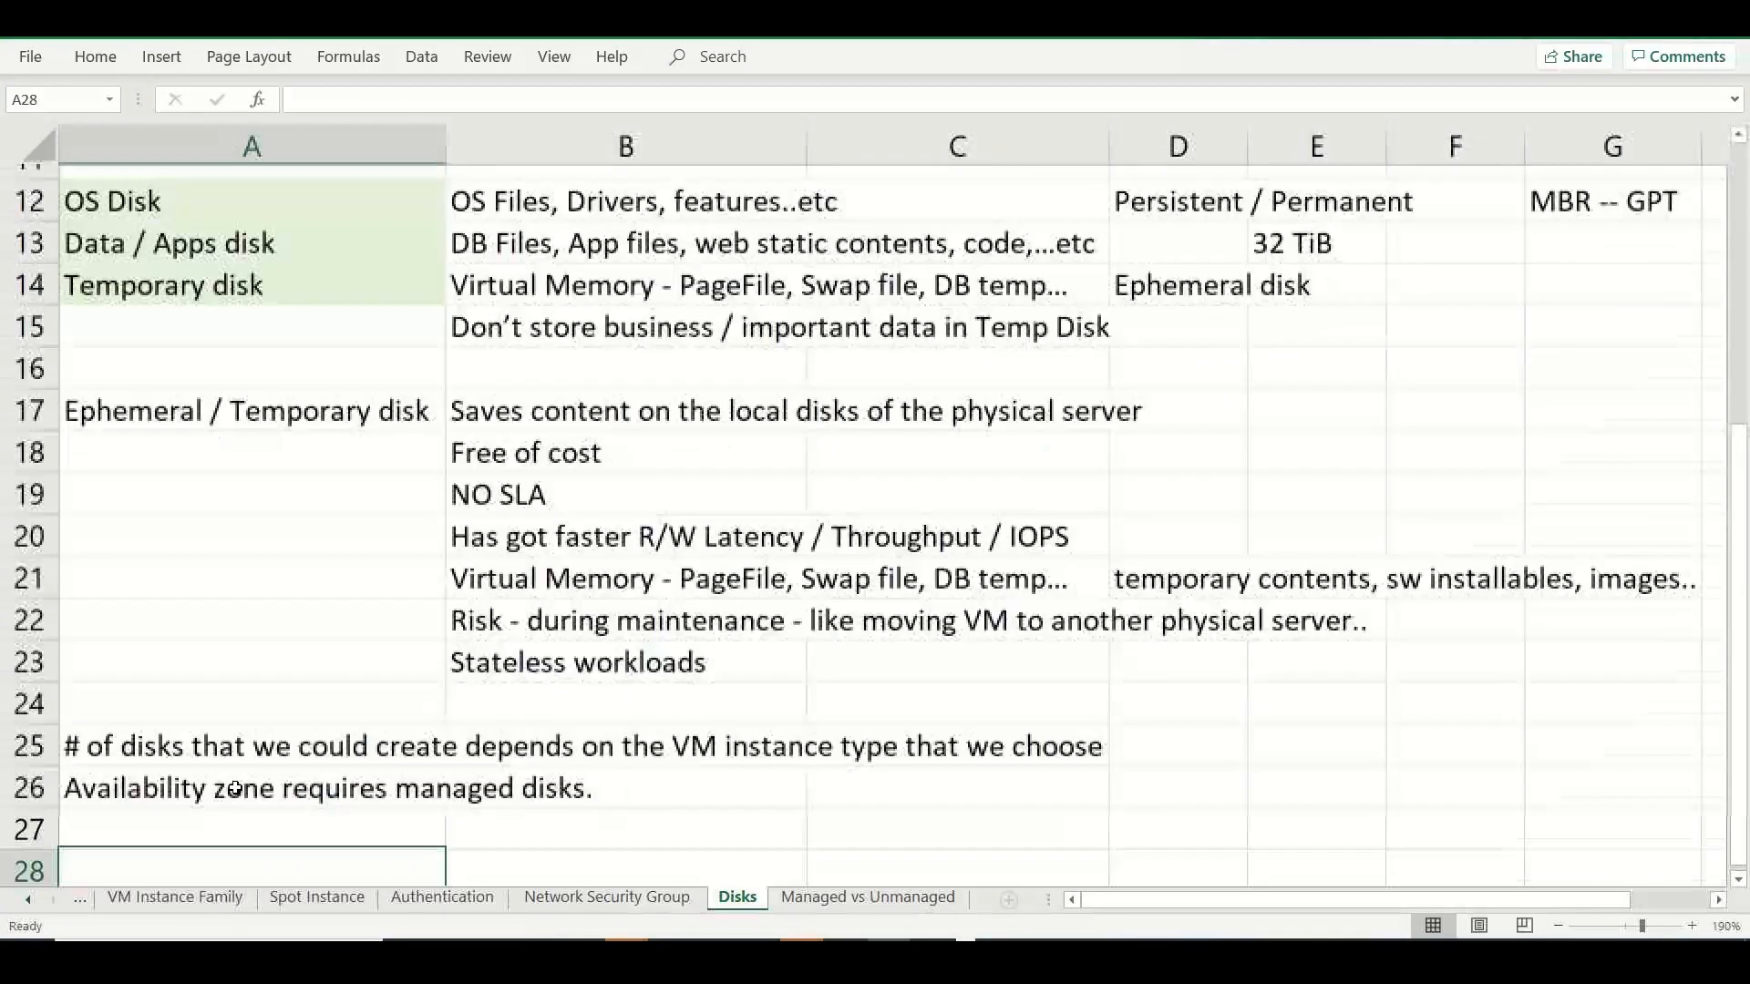
pyautogui.hotkey('ctrl', 'v')
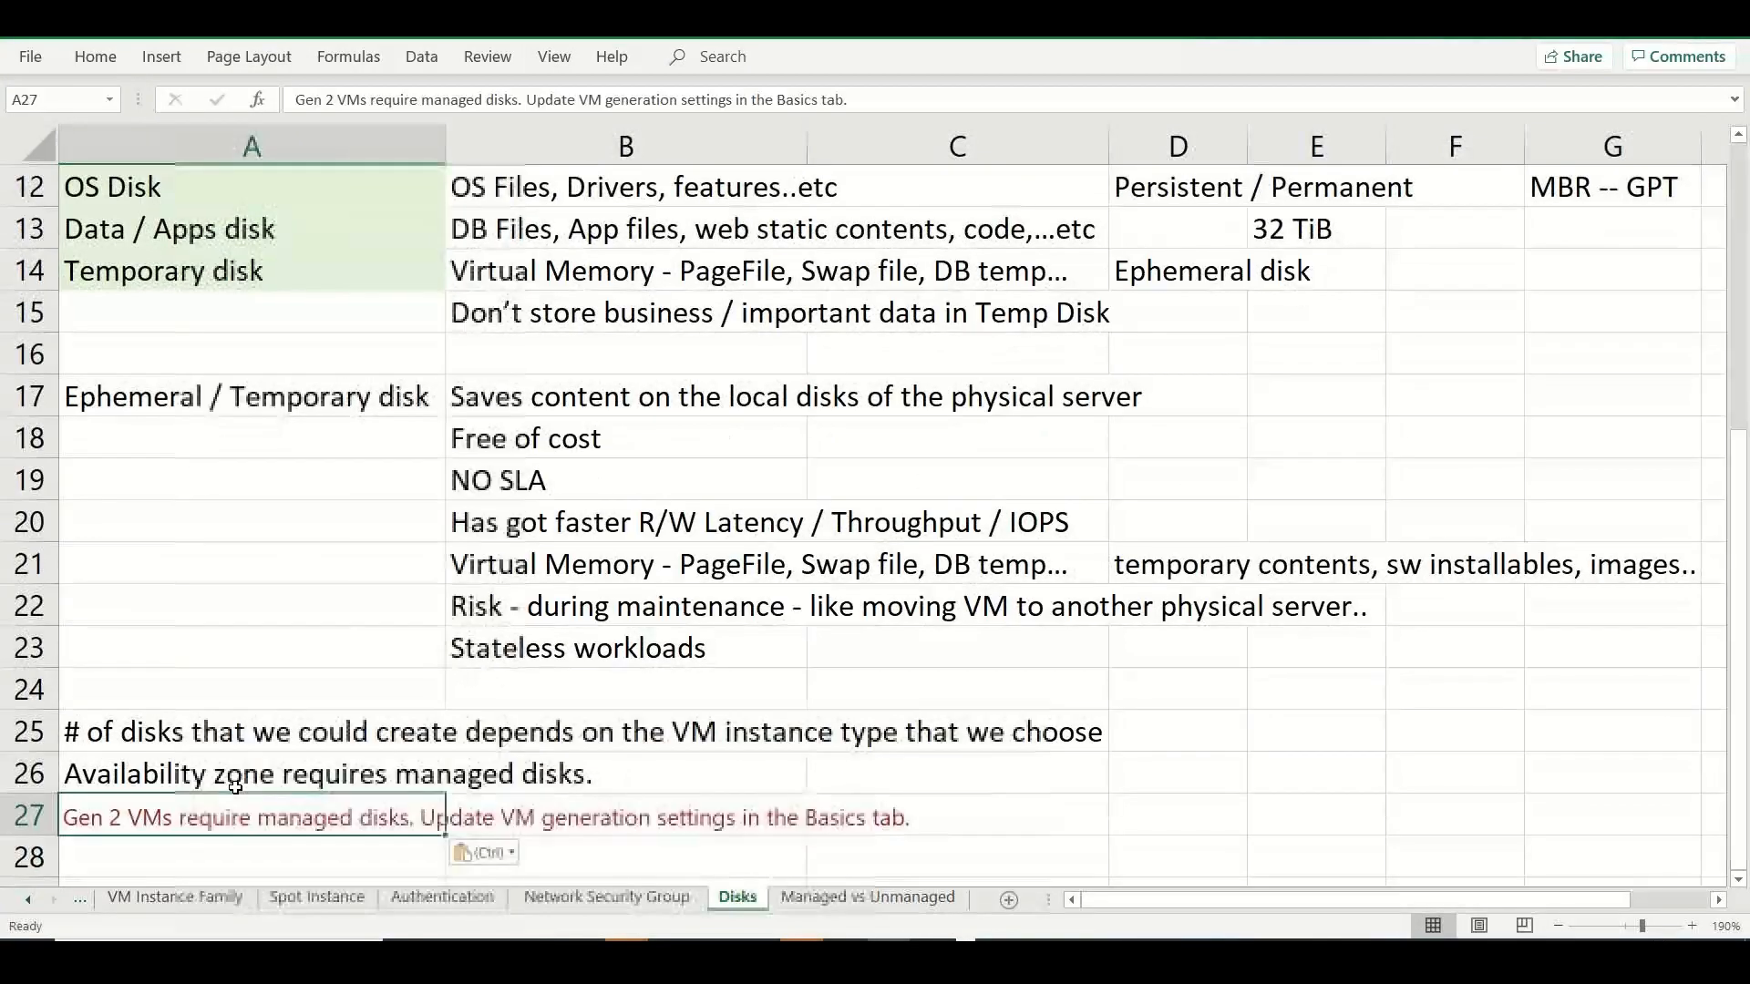
# Change the pasted Gen 2 note in cell A27 to match the formatting of the surrounding cells.
pyautogui.click(510, 853)
pyautogui.click(507, 782)
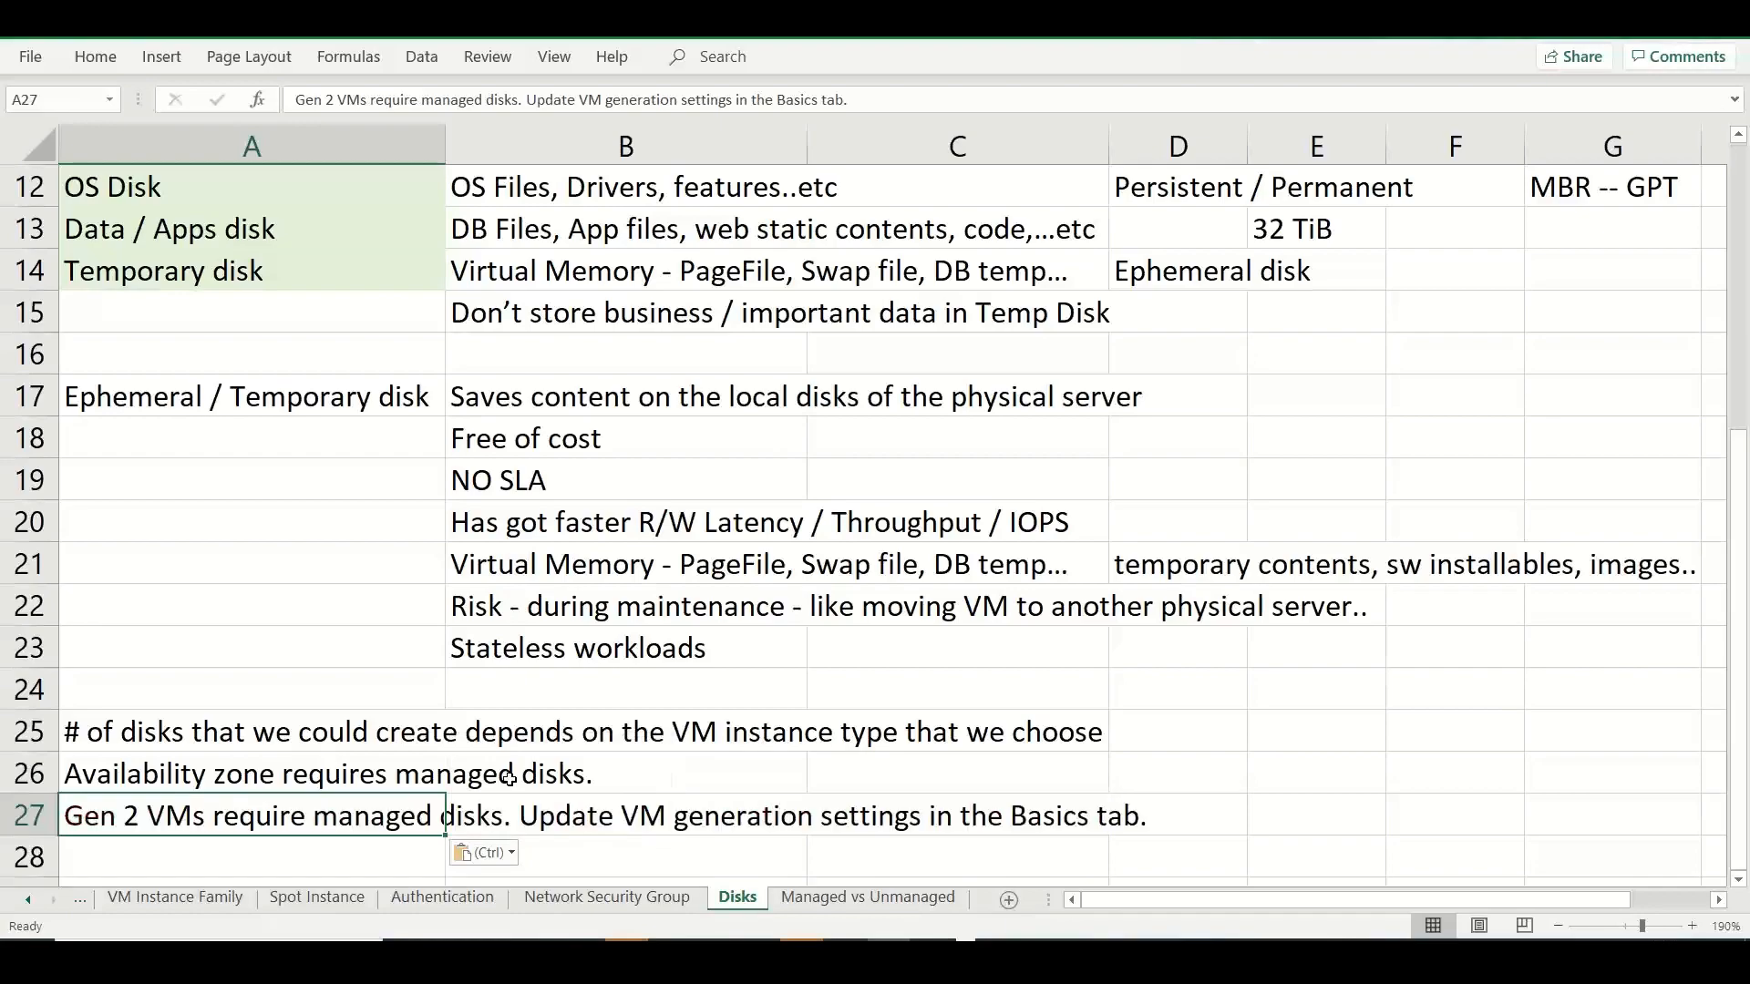
# Switch to the Azure portal and copy the information note about adding unmanaged data disks during VM creation.
pyautogui.hotkey('alt', 'Tab')
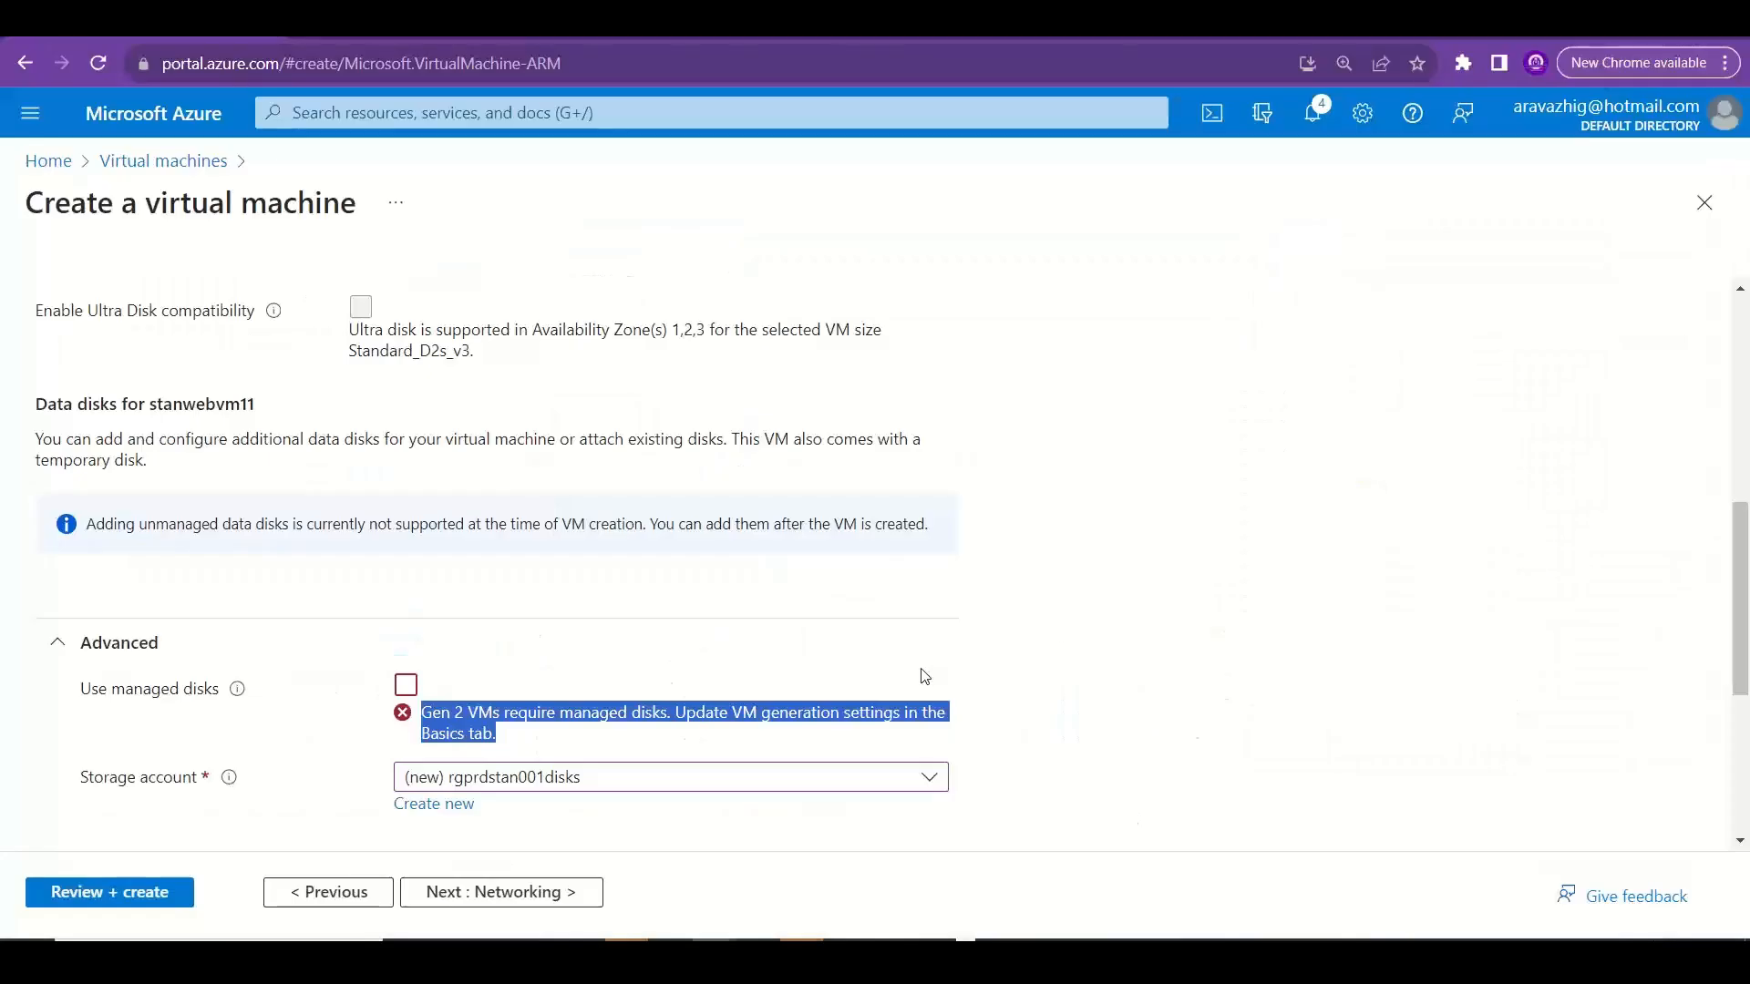
pyautogui.click(1221, 653)
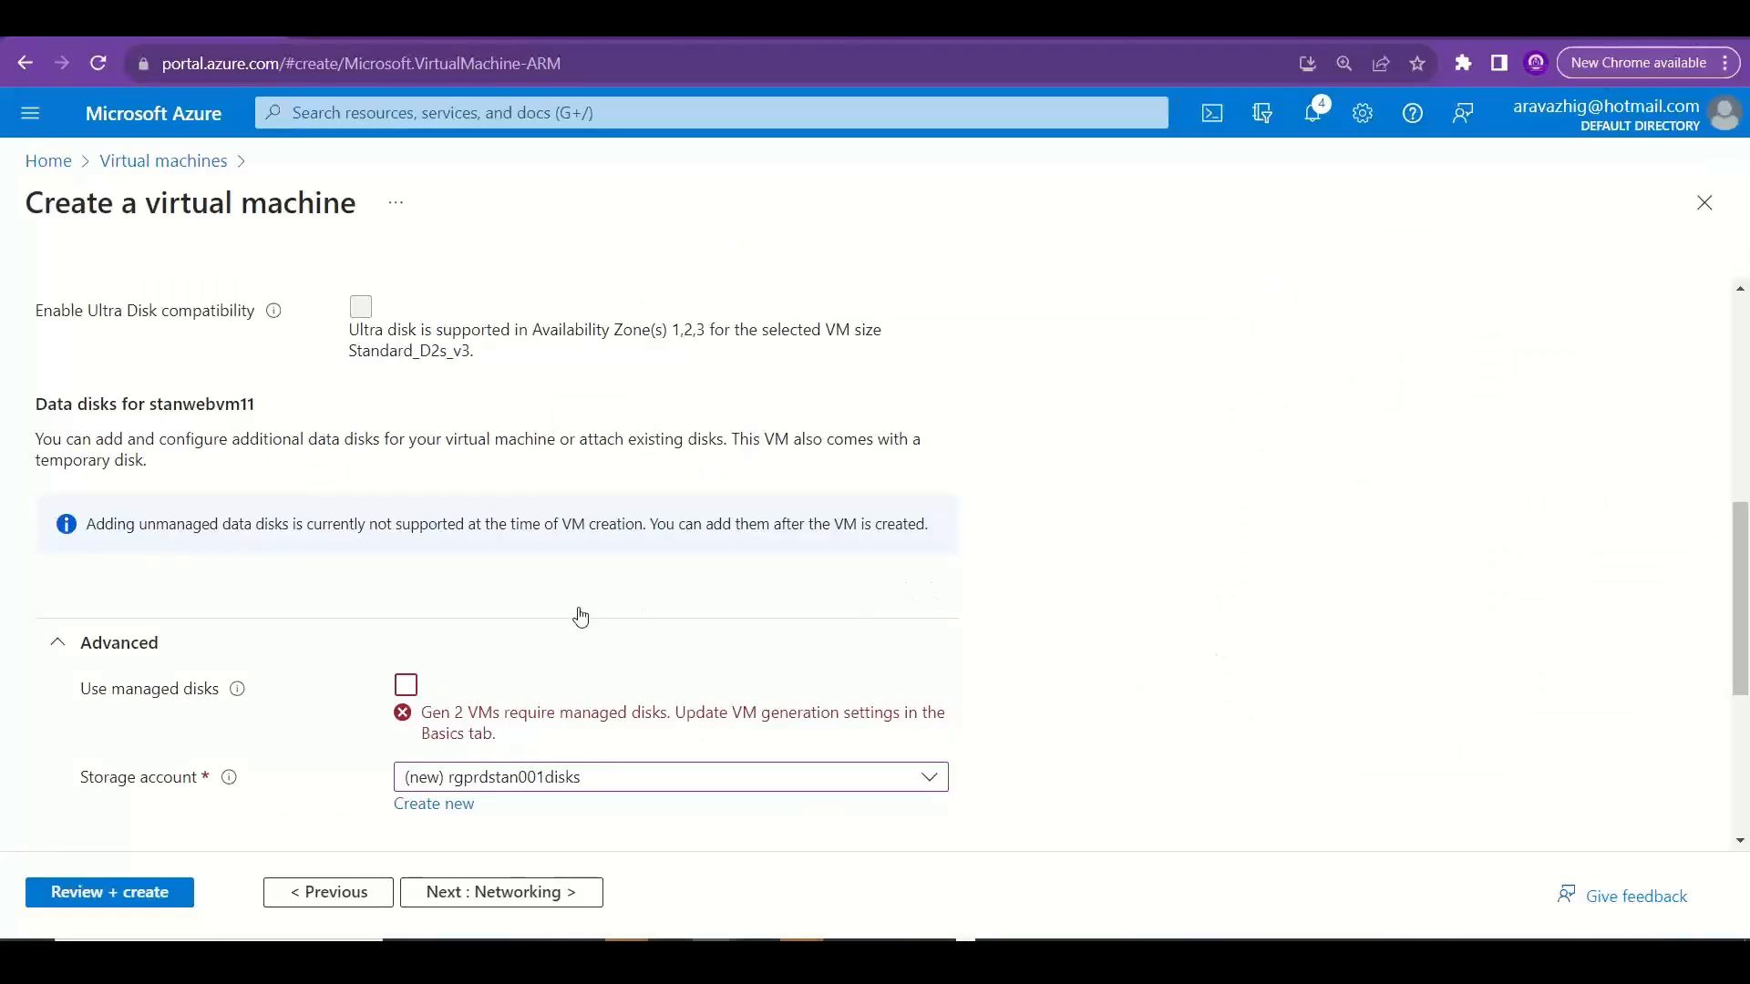
pyautogui.click(425, 690)
pyautogui.moveTo(90, 521); pyautogui.dragTo(928, 529)
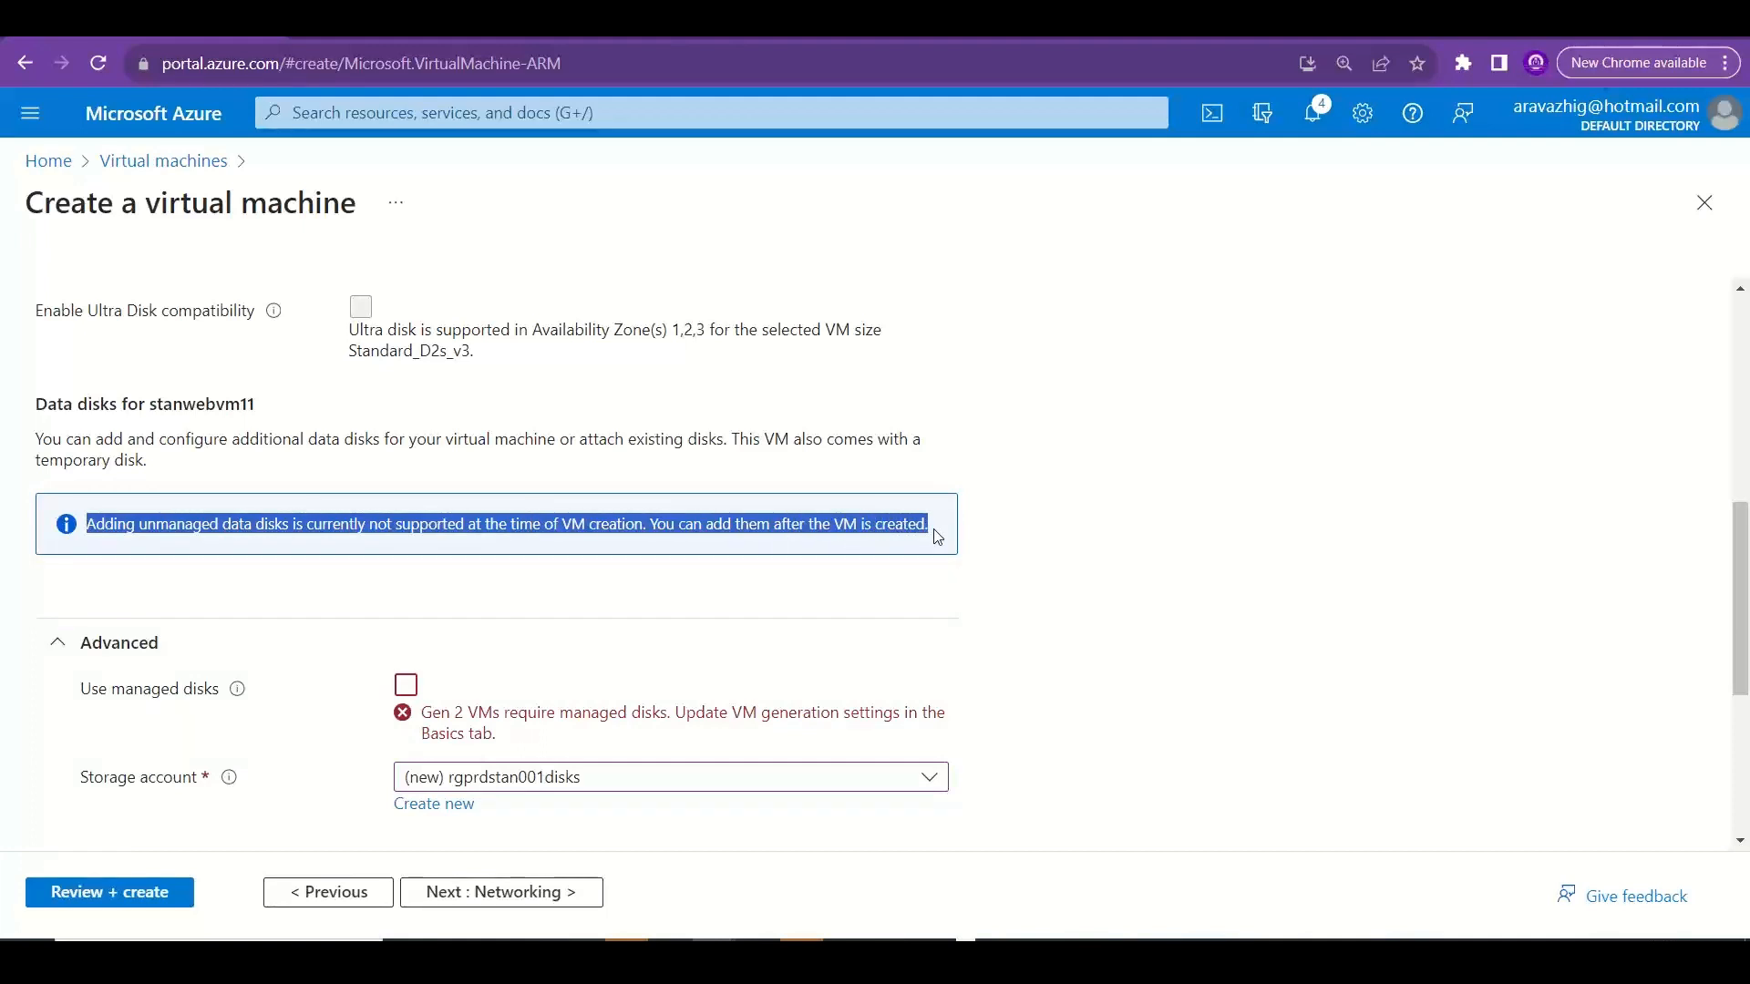
# Switch to Excel and paste "Adding unmanaged data disks is currently not supported at the time of VM creation. You can add them after the VM is created." into A28.
pyautogui.hotkey('alt', 'Tab')
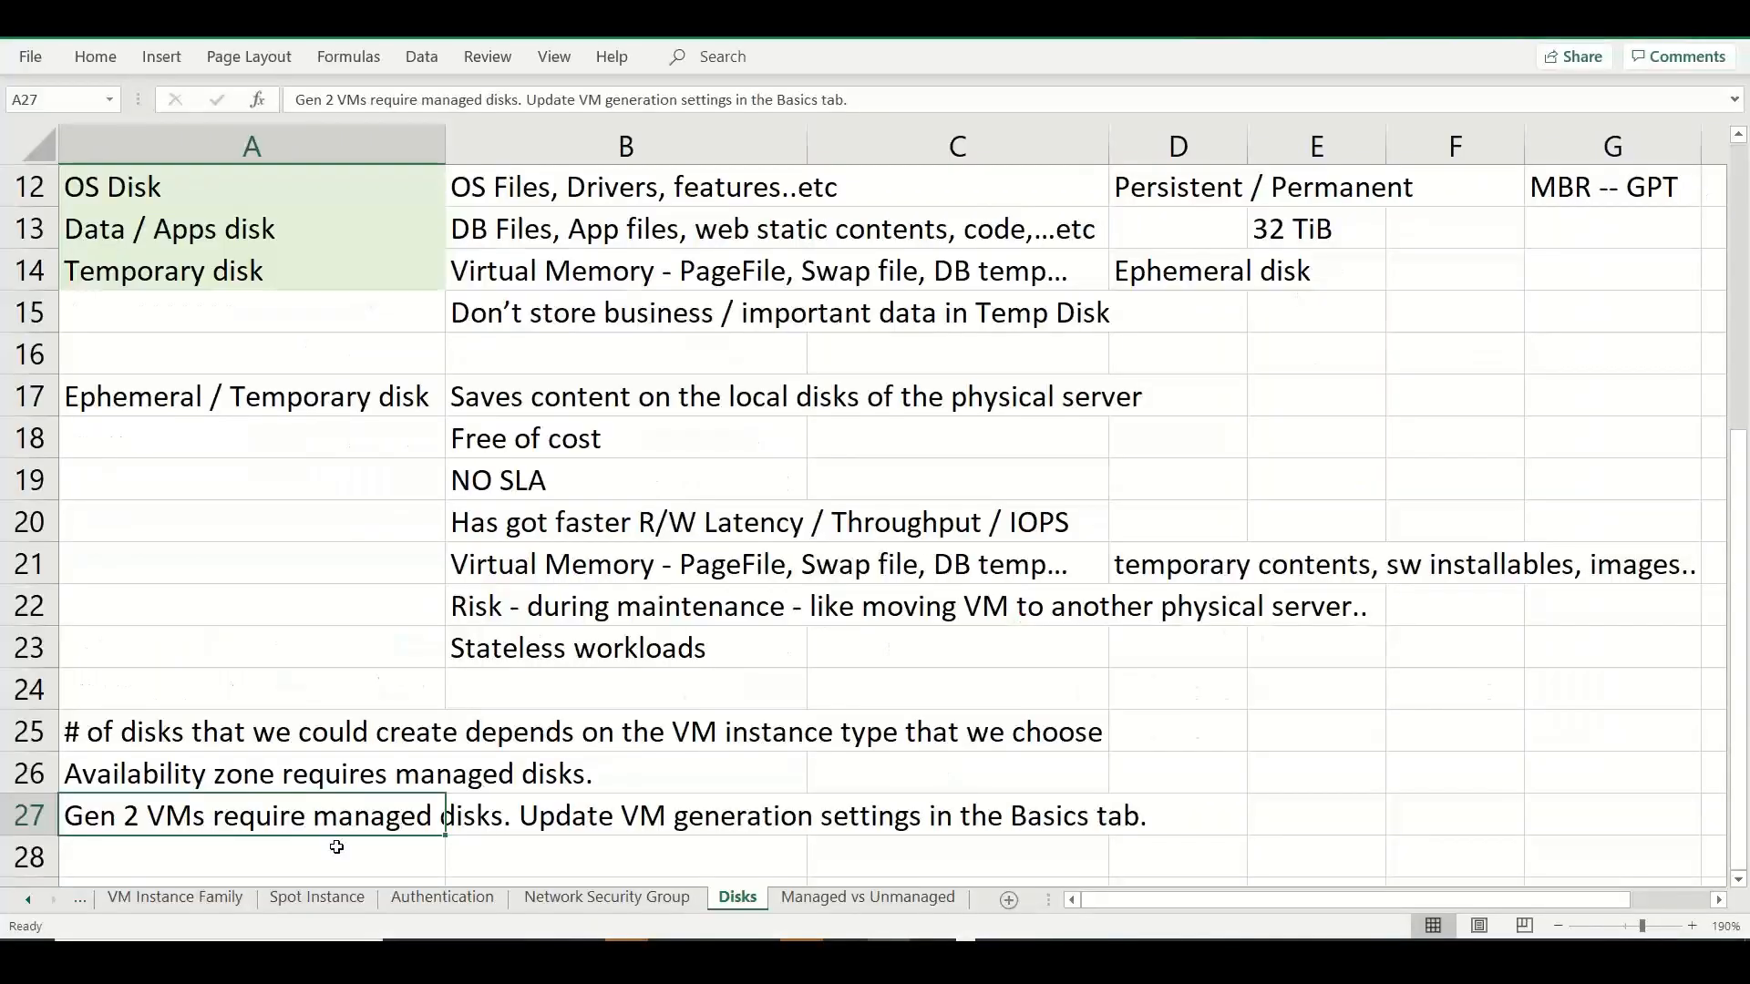
pyautogui.click(337, 847)
pyautogui.doubleClick(333, 853)
pyautogui.hotkey('ctrl', 'v')
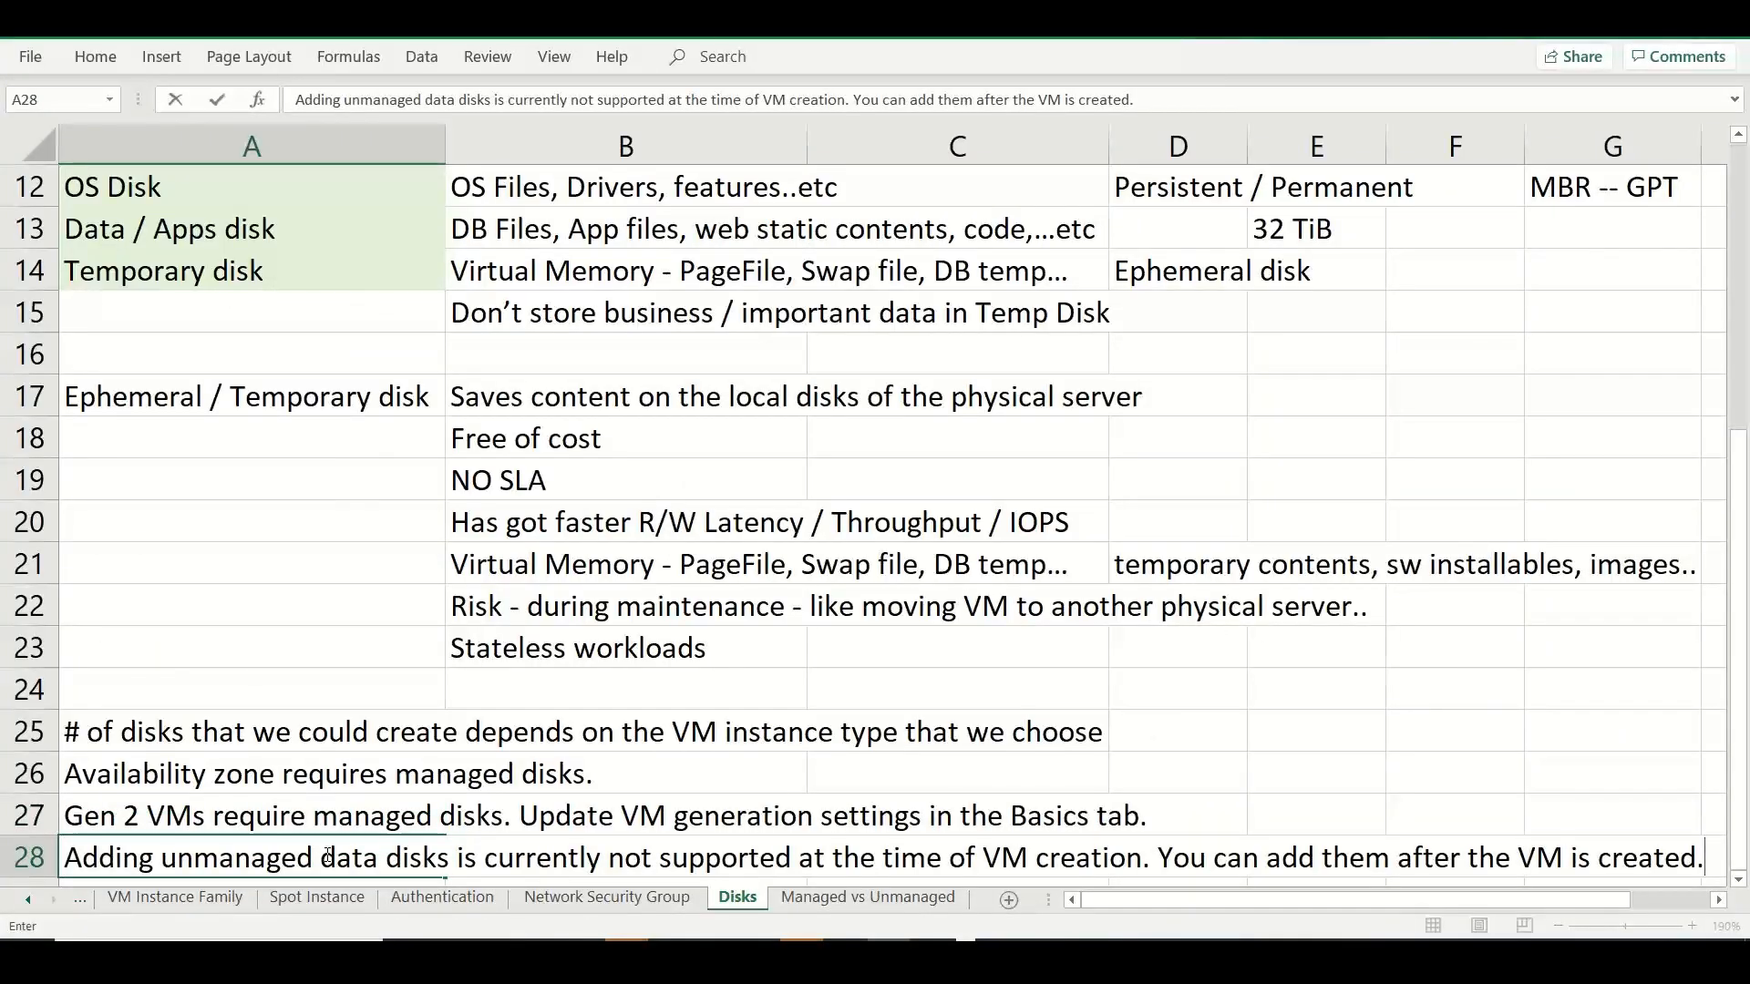
# Return to the Azure portal and review the managed disk recommendations, ephemeral OS disk options and OS disk settings.
pyautogui.hotkey('alt', 'Tab')
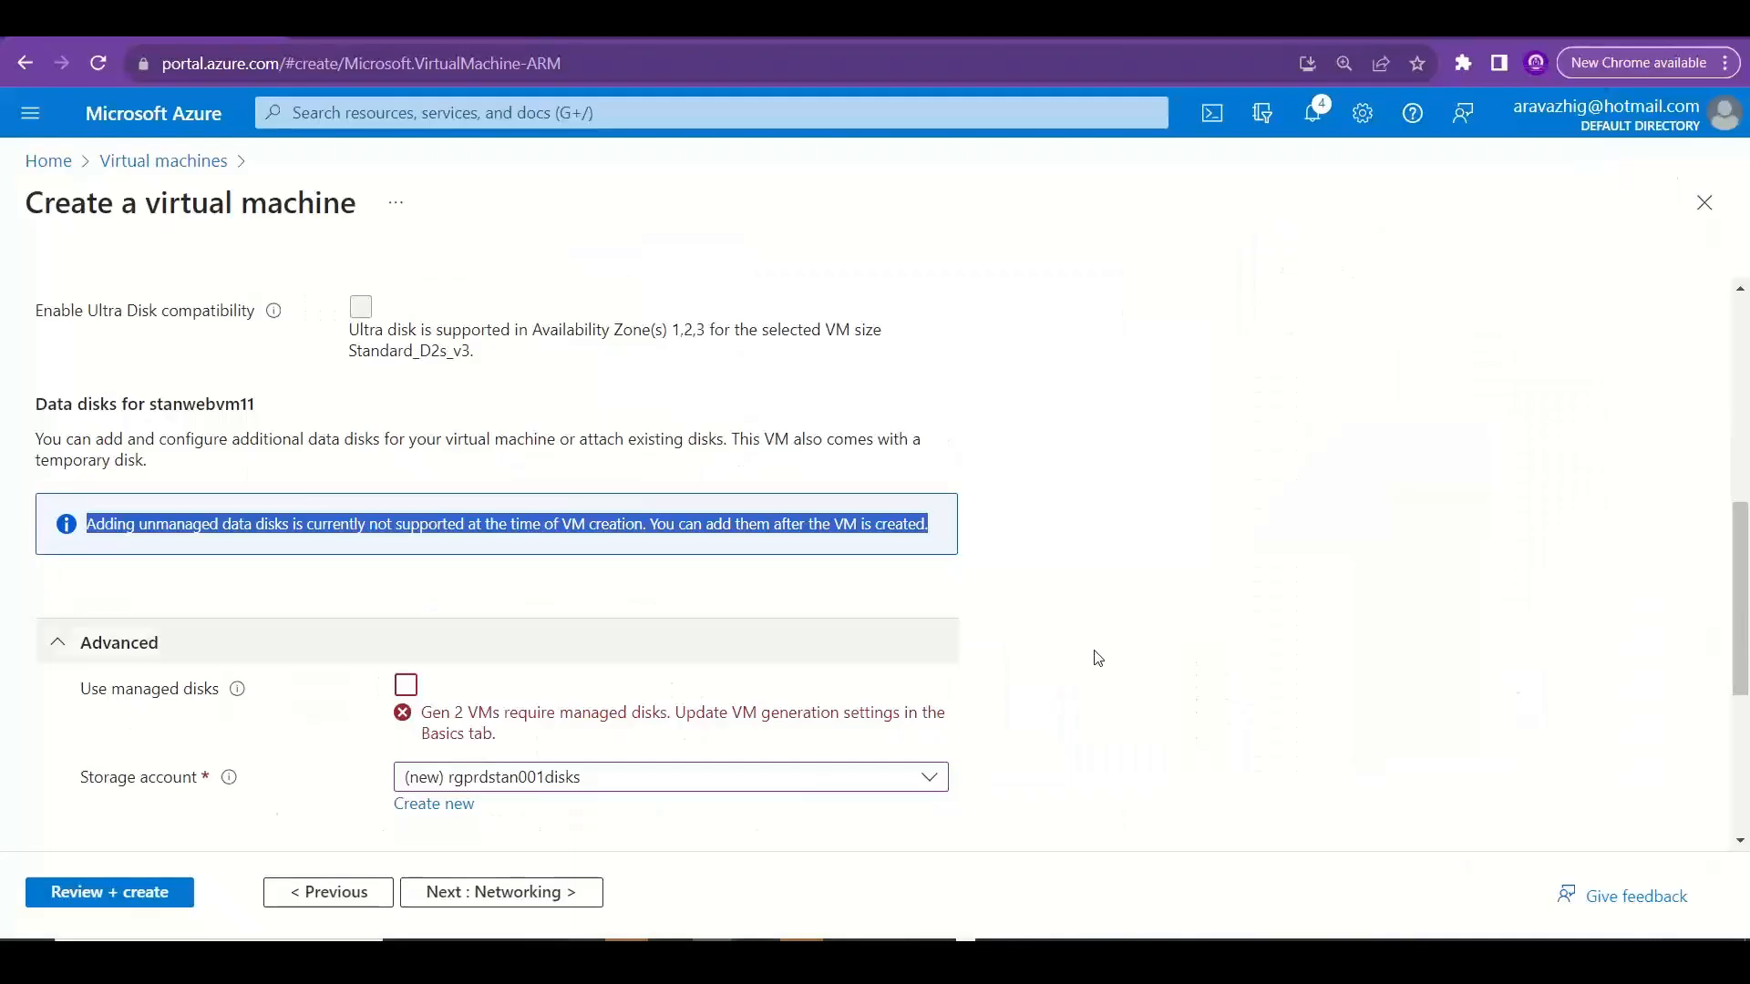
pyautogui.click(1667, 577)
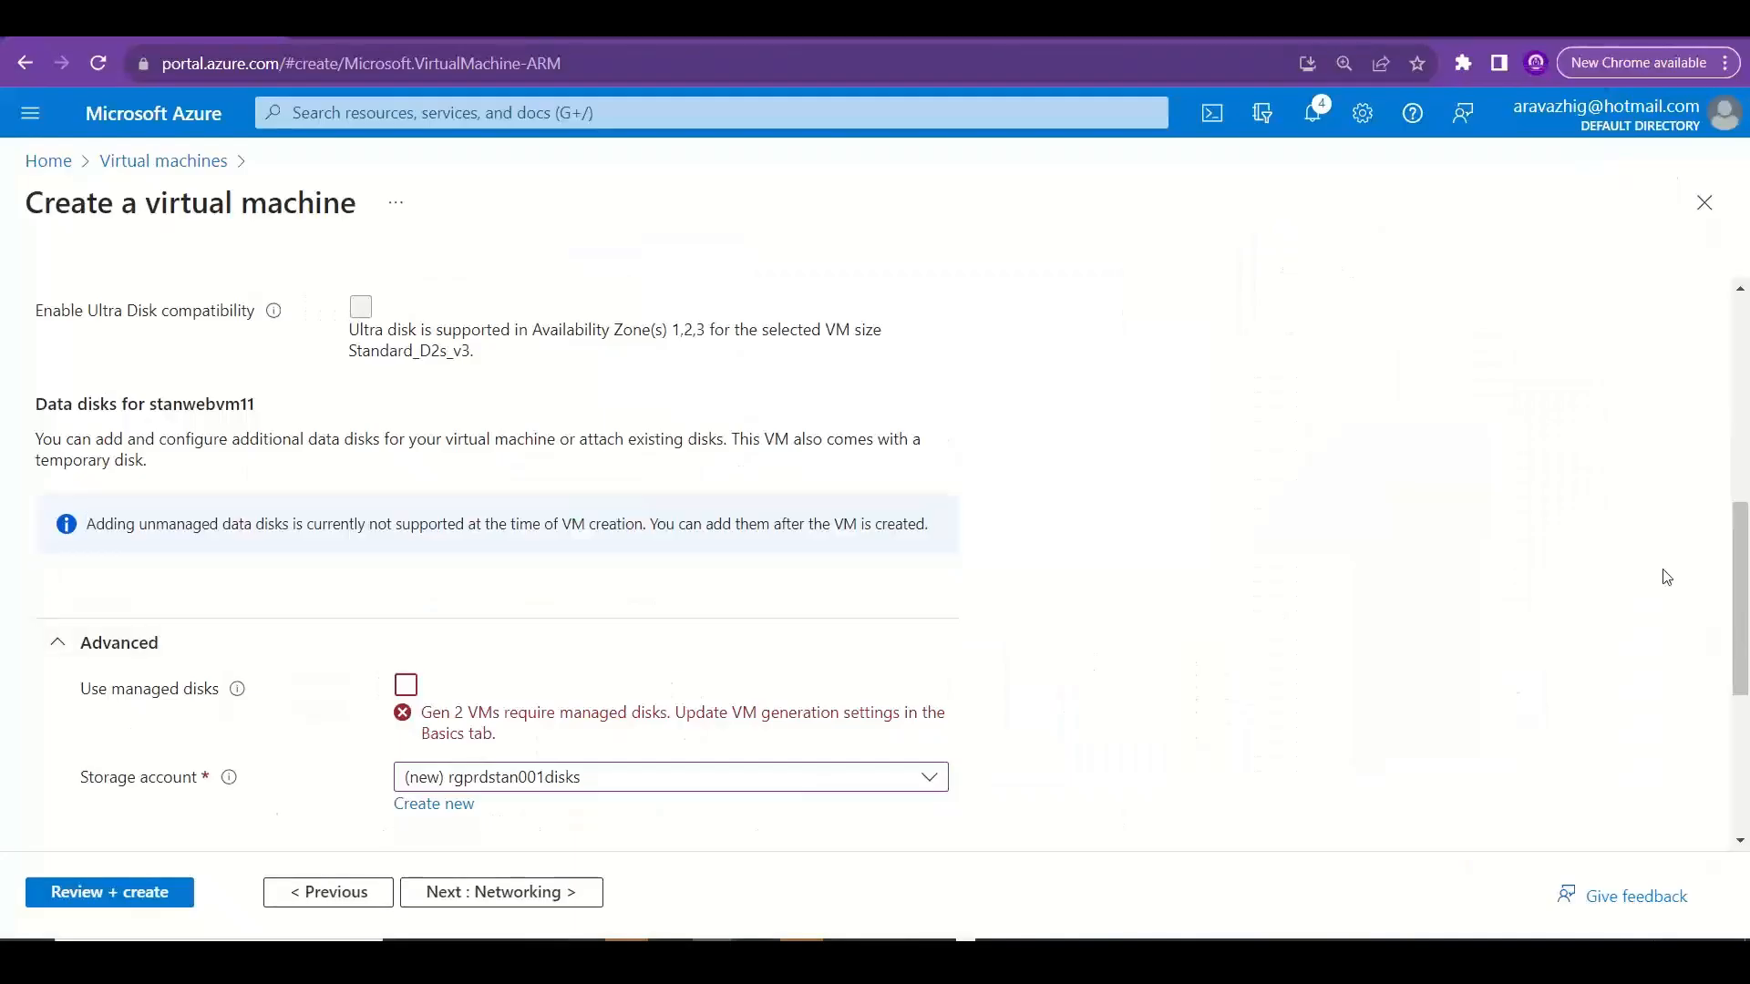
pyautogui.scroll(-4, 1747, 560)
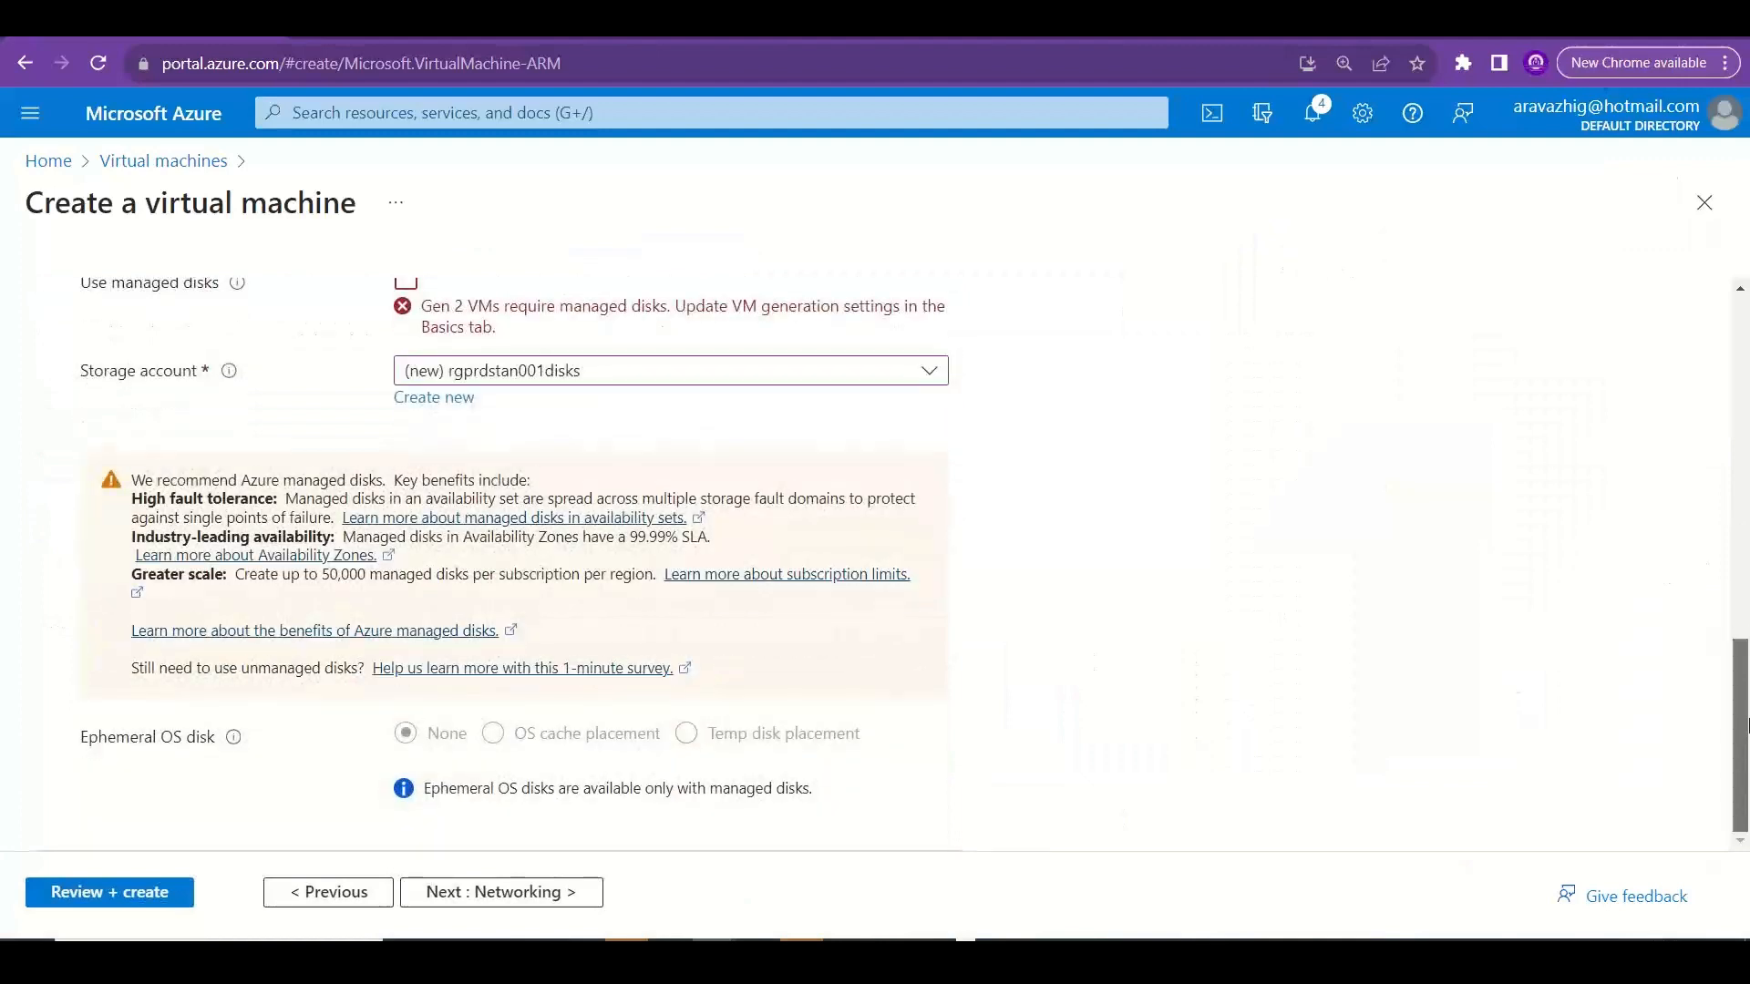
pyautogui.scroll(4, 1747, 574)
pyautogui.moveTo(1746, 579); pyautogui.dragTo(1746, 469)
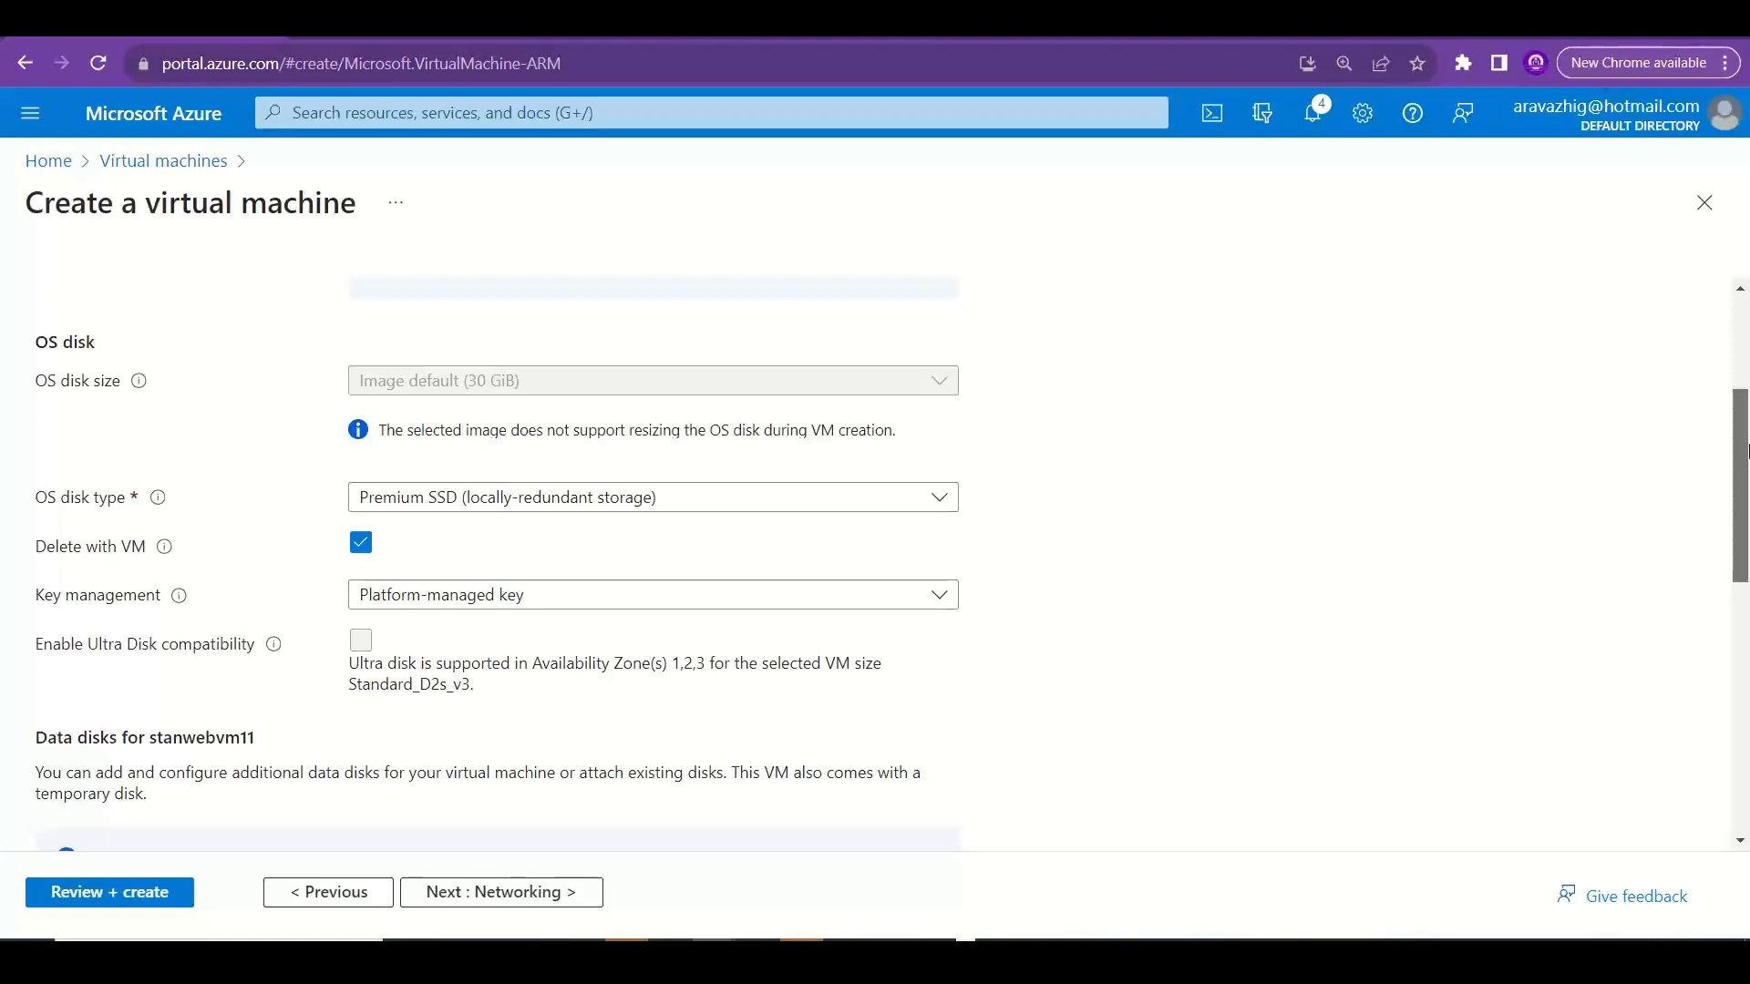
# Copy the sentence "Azure VMs have one operating system disk and a temporary disk for short-term storage" from the VM's disk settings introduction.
pyautogui.moveTo(1749, 508); pyautogui.dragTo(1749, 317)
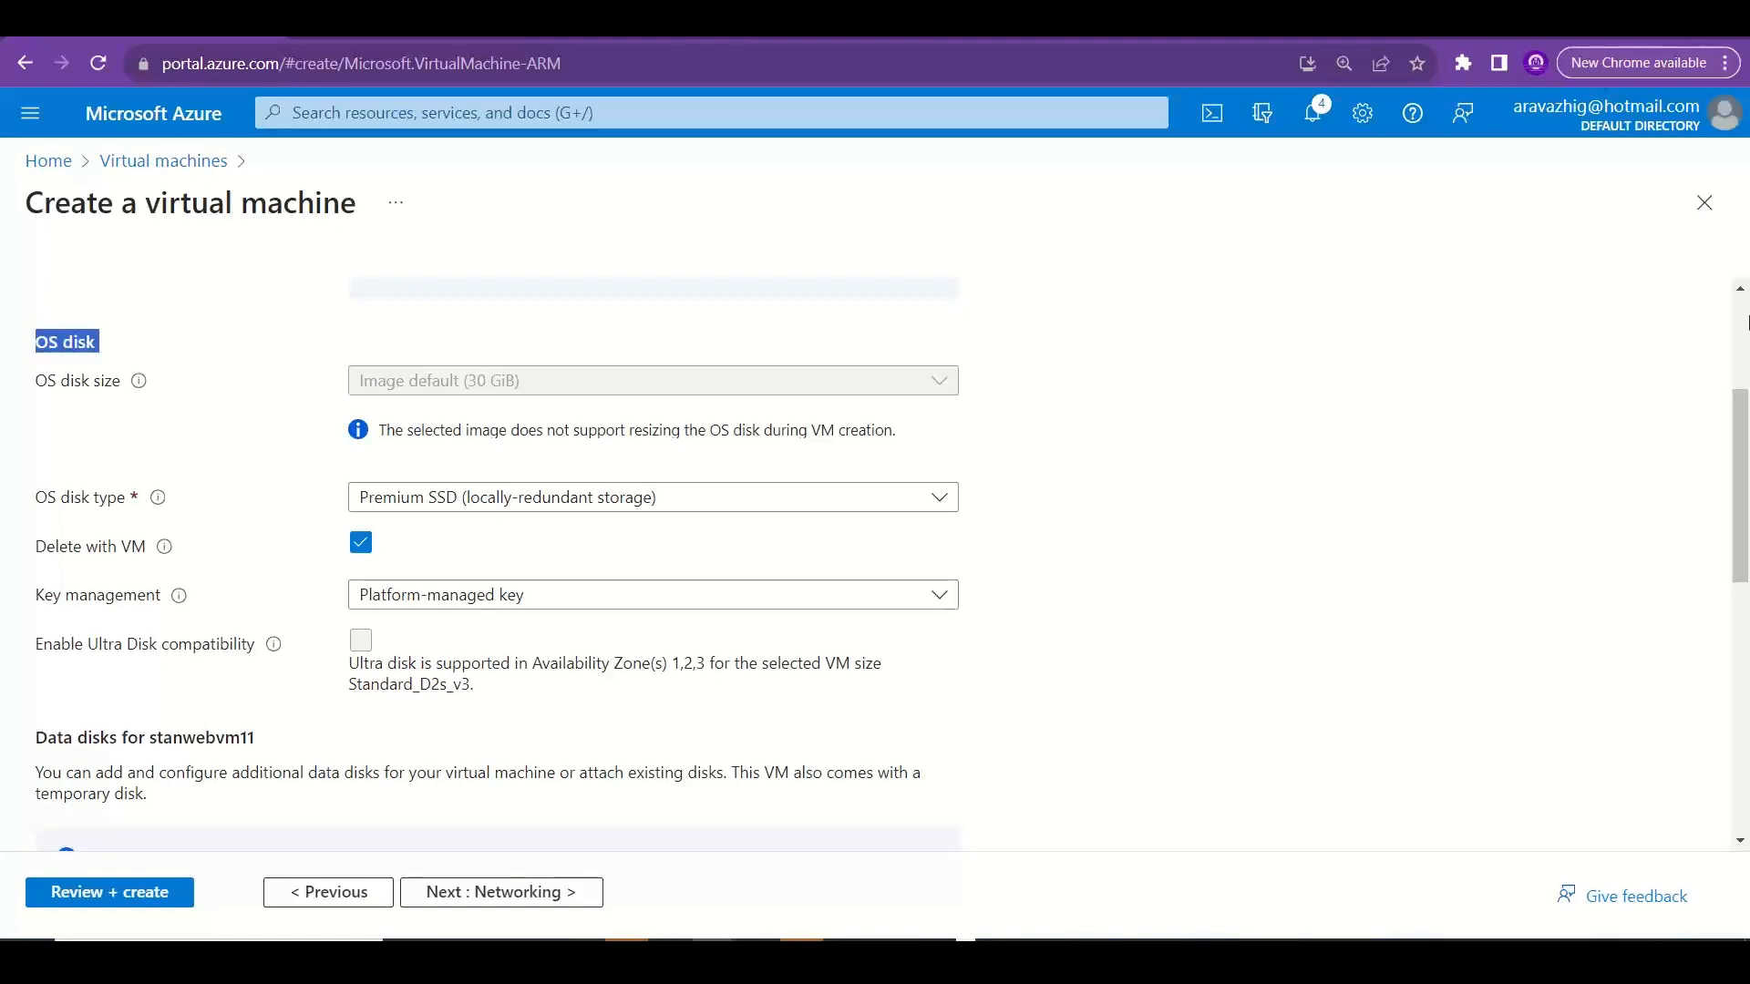
pyautogui.moveTo(1746, 410); pyautogui.dragTo(1745, 305)
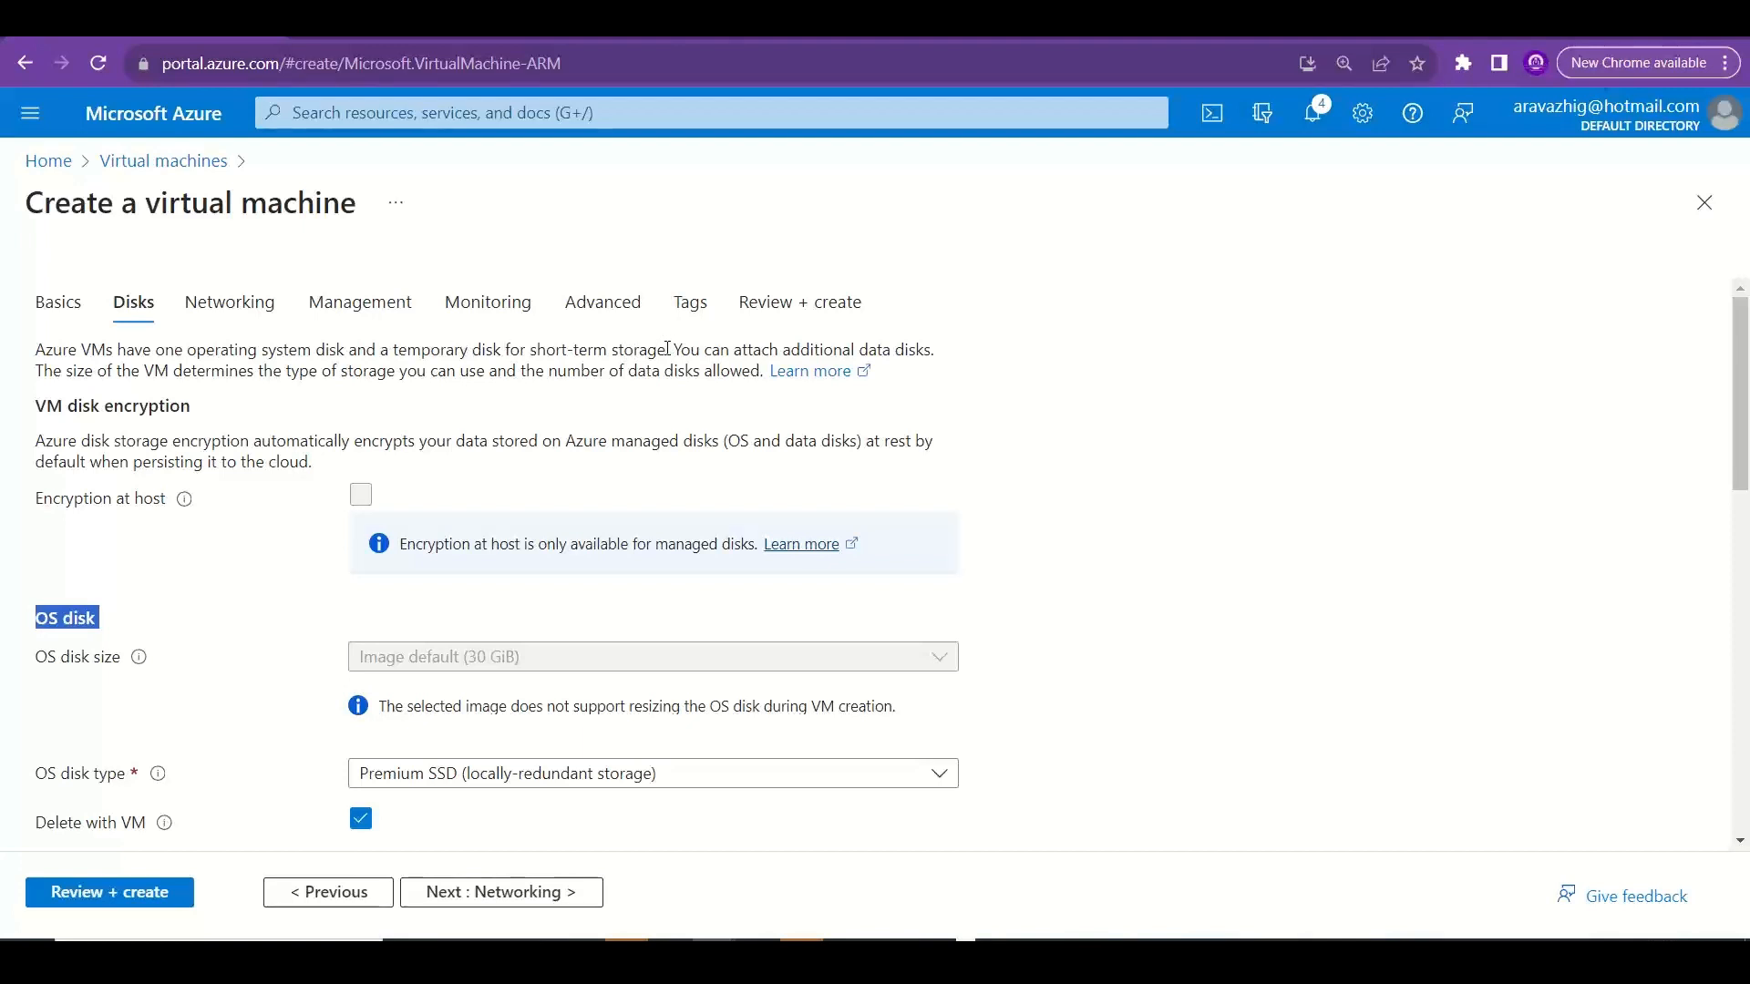
pyautogui.moveTo(668, 350); pyautogui.dragTo(13, 355)
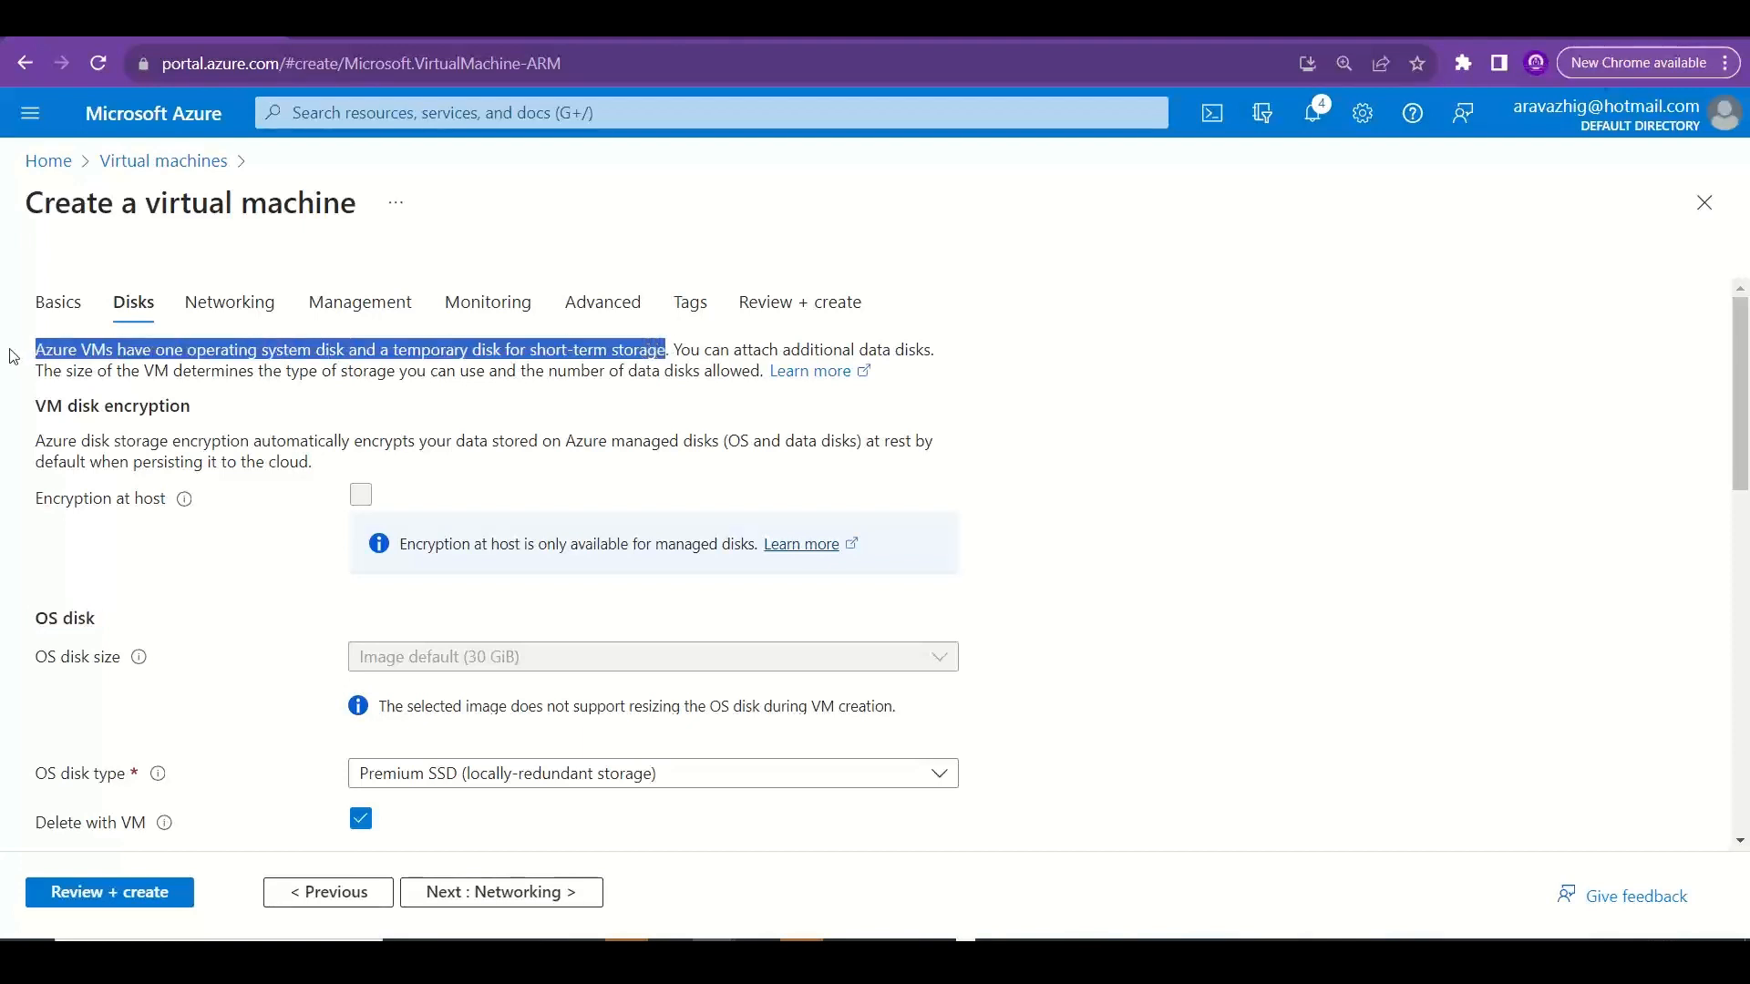
# Switch to Excel, add a new worksheet after Managed vs Unmanaged, and paste the copied sentence about VM disks into B2.
pyautogui.hotkey('alt', 'Tab')
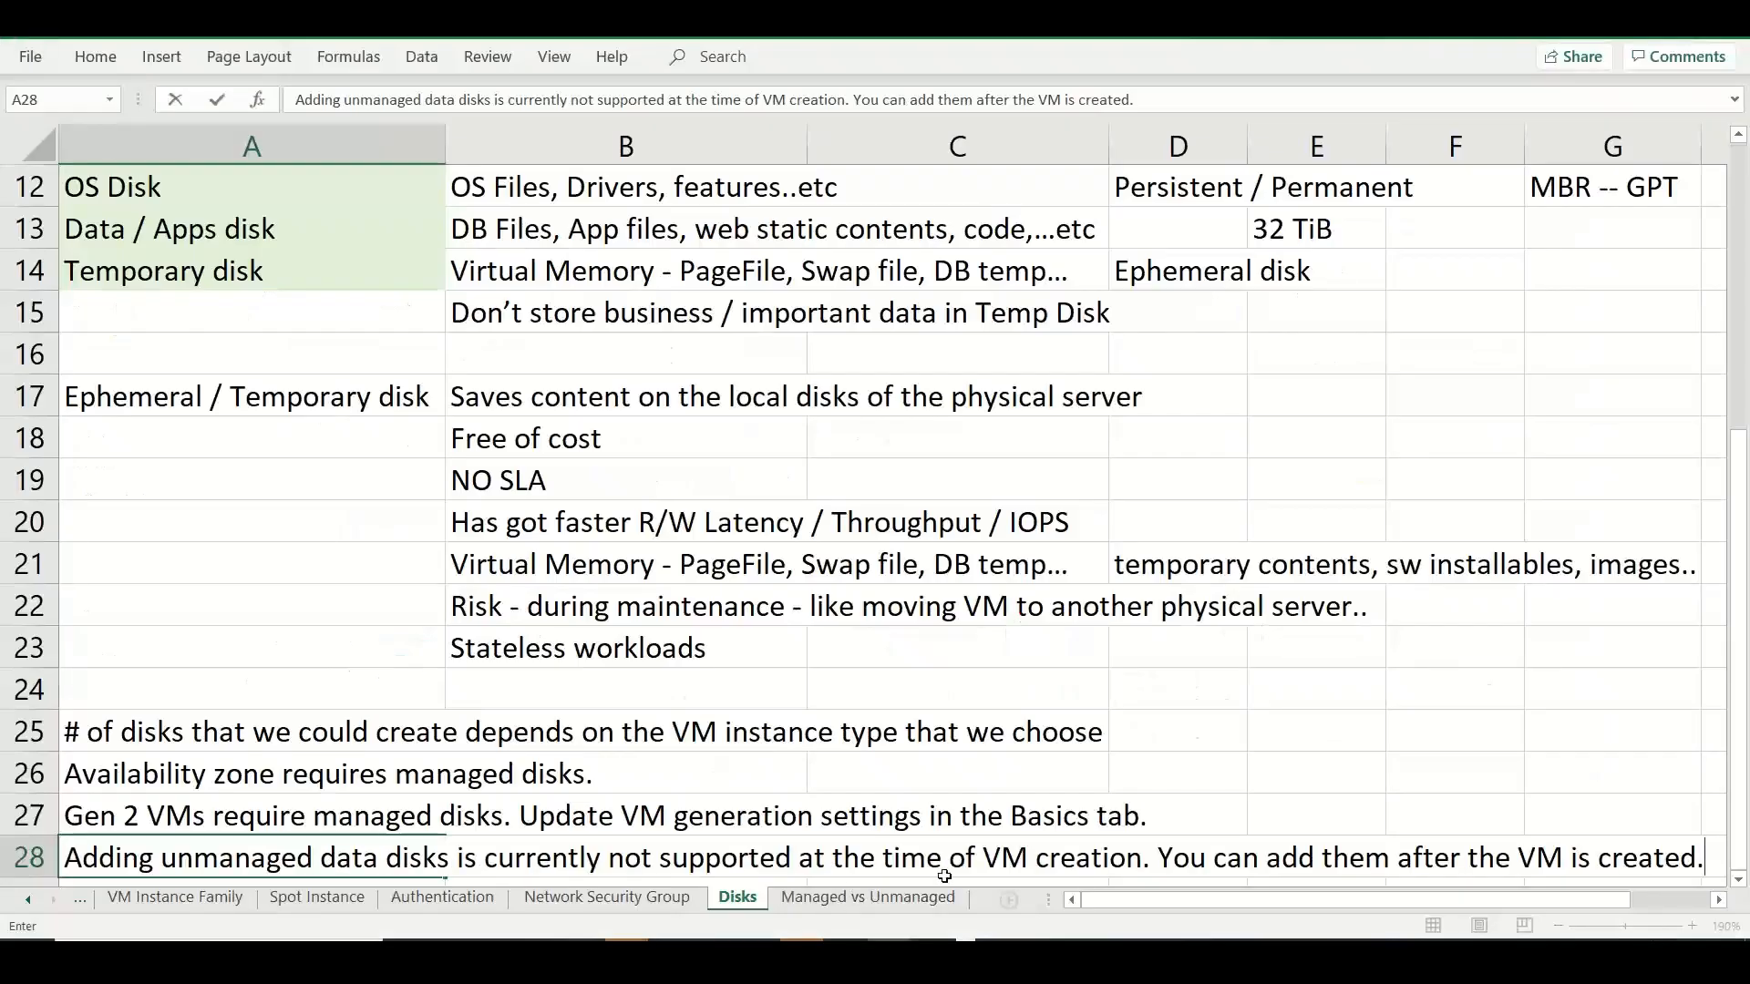
pyautogui.click(917, 901)
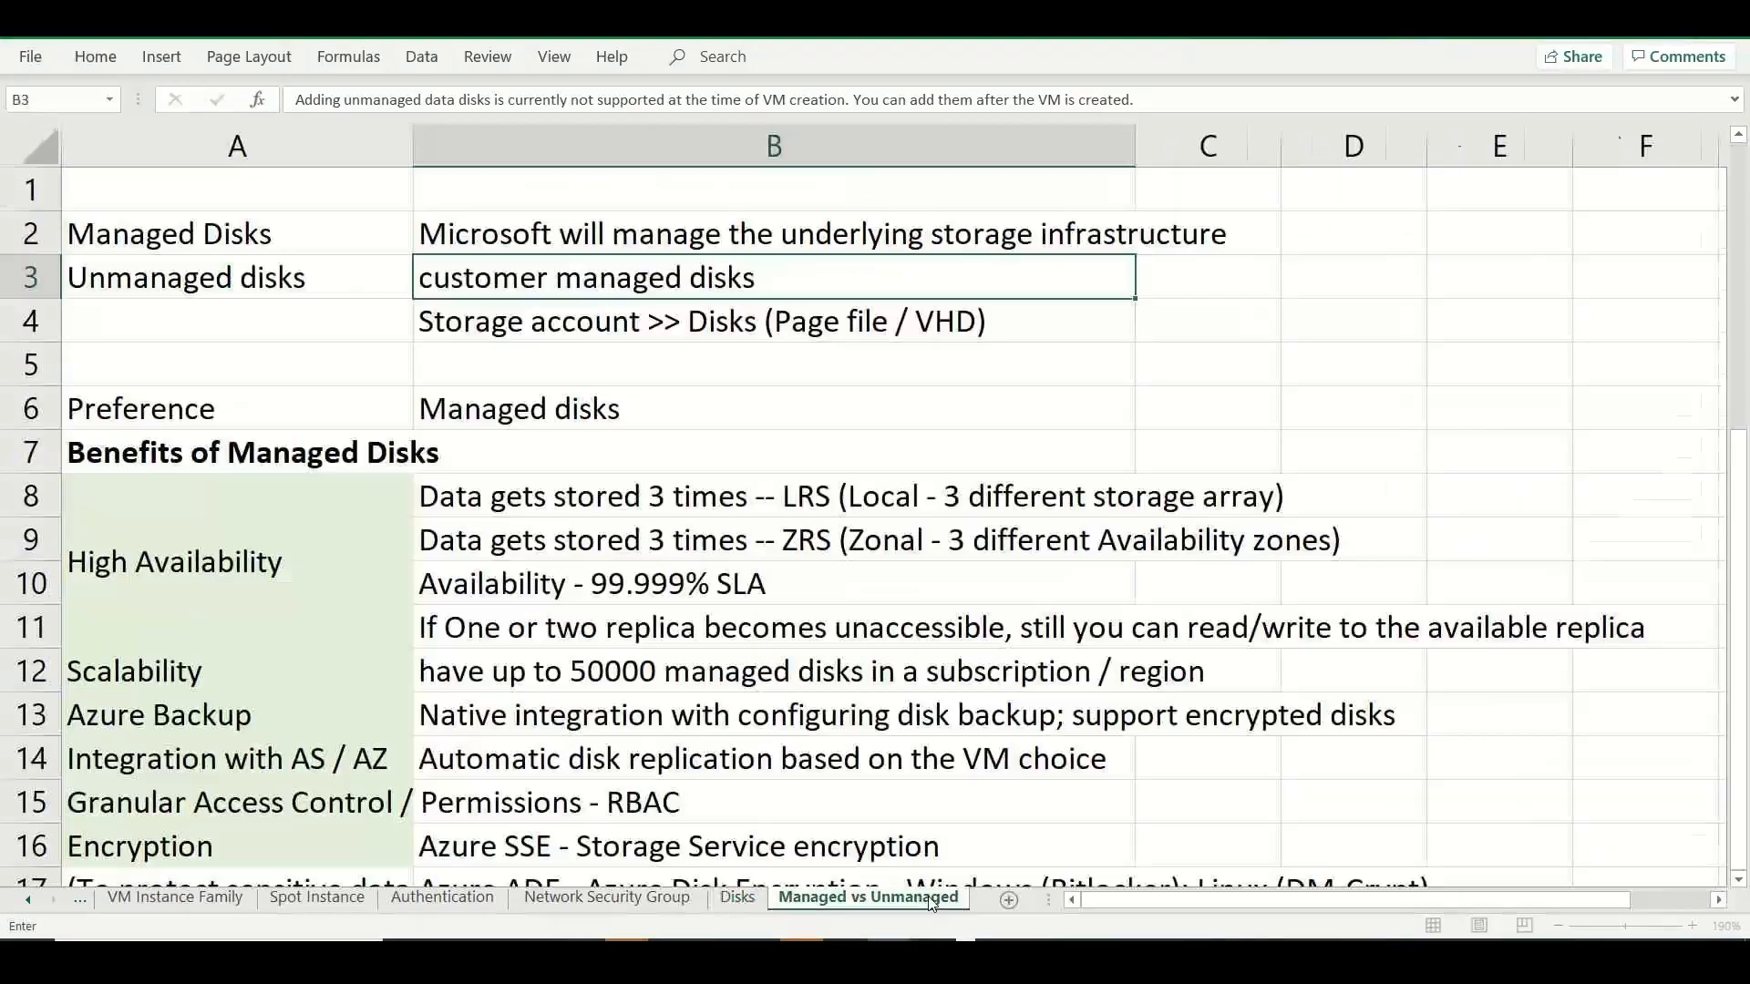
pyautogui.click(1006, 902)
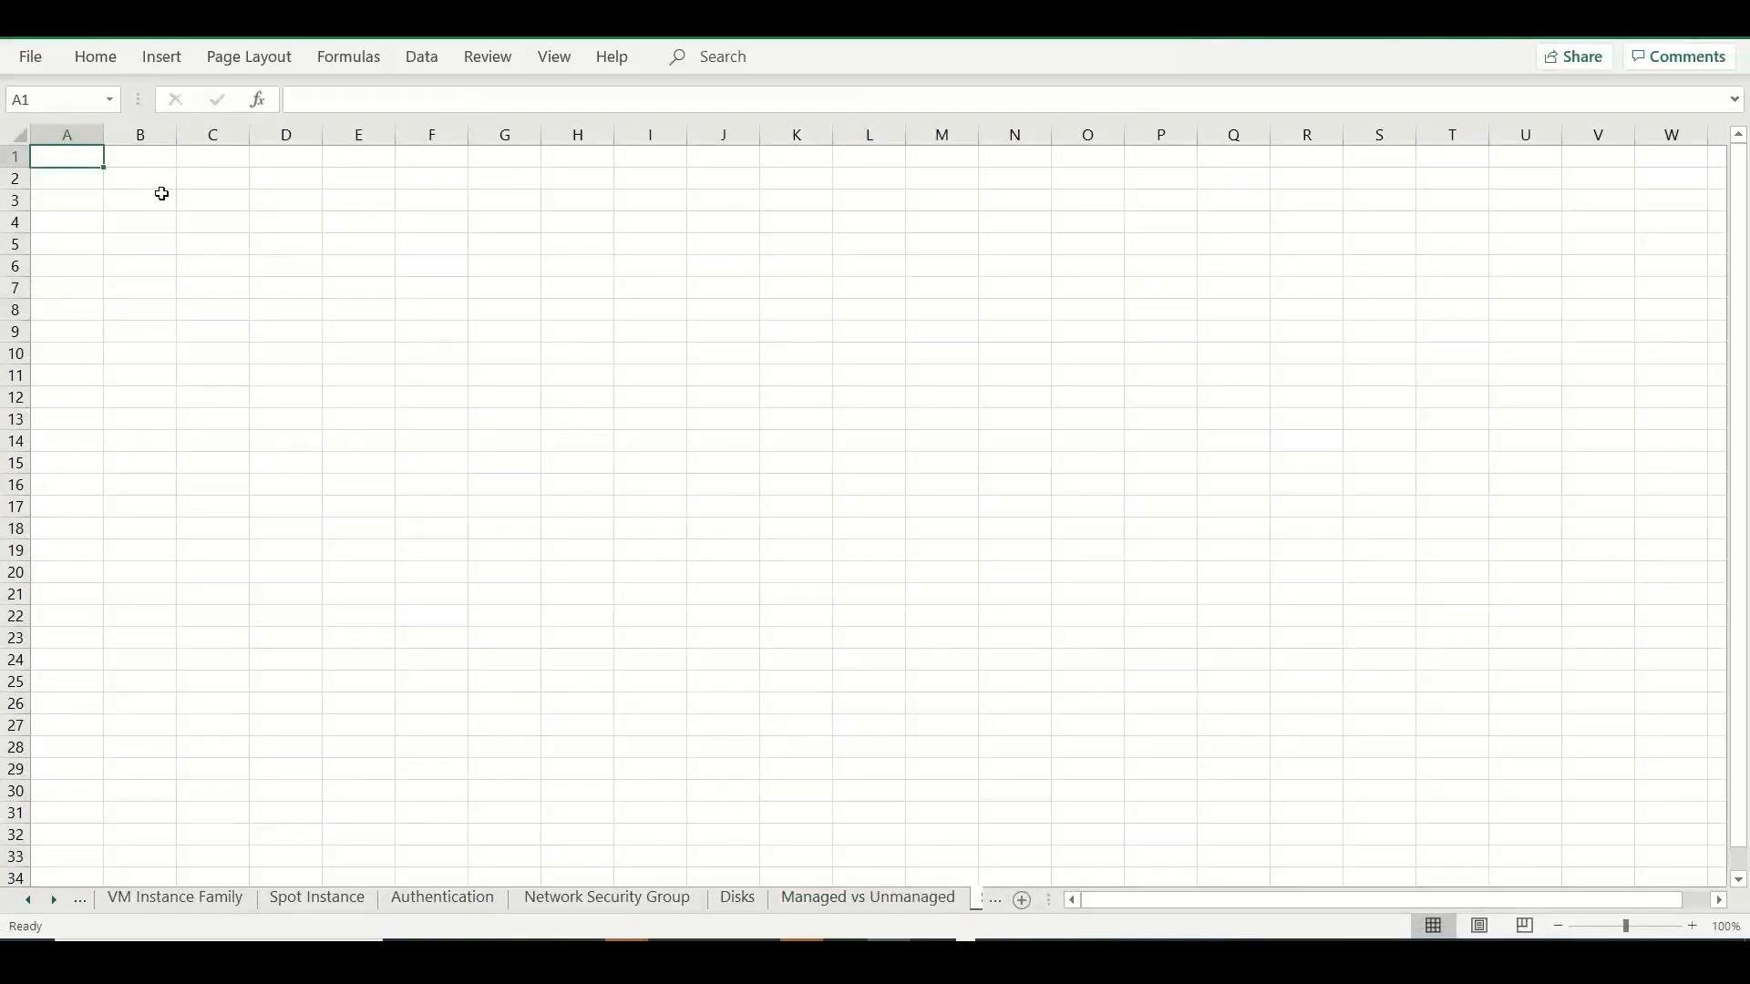
pyautogui.click(162, 188)
pyautogui.write('Azure VMs have one operating system disk and a temporary disk for short-term storage')
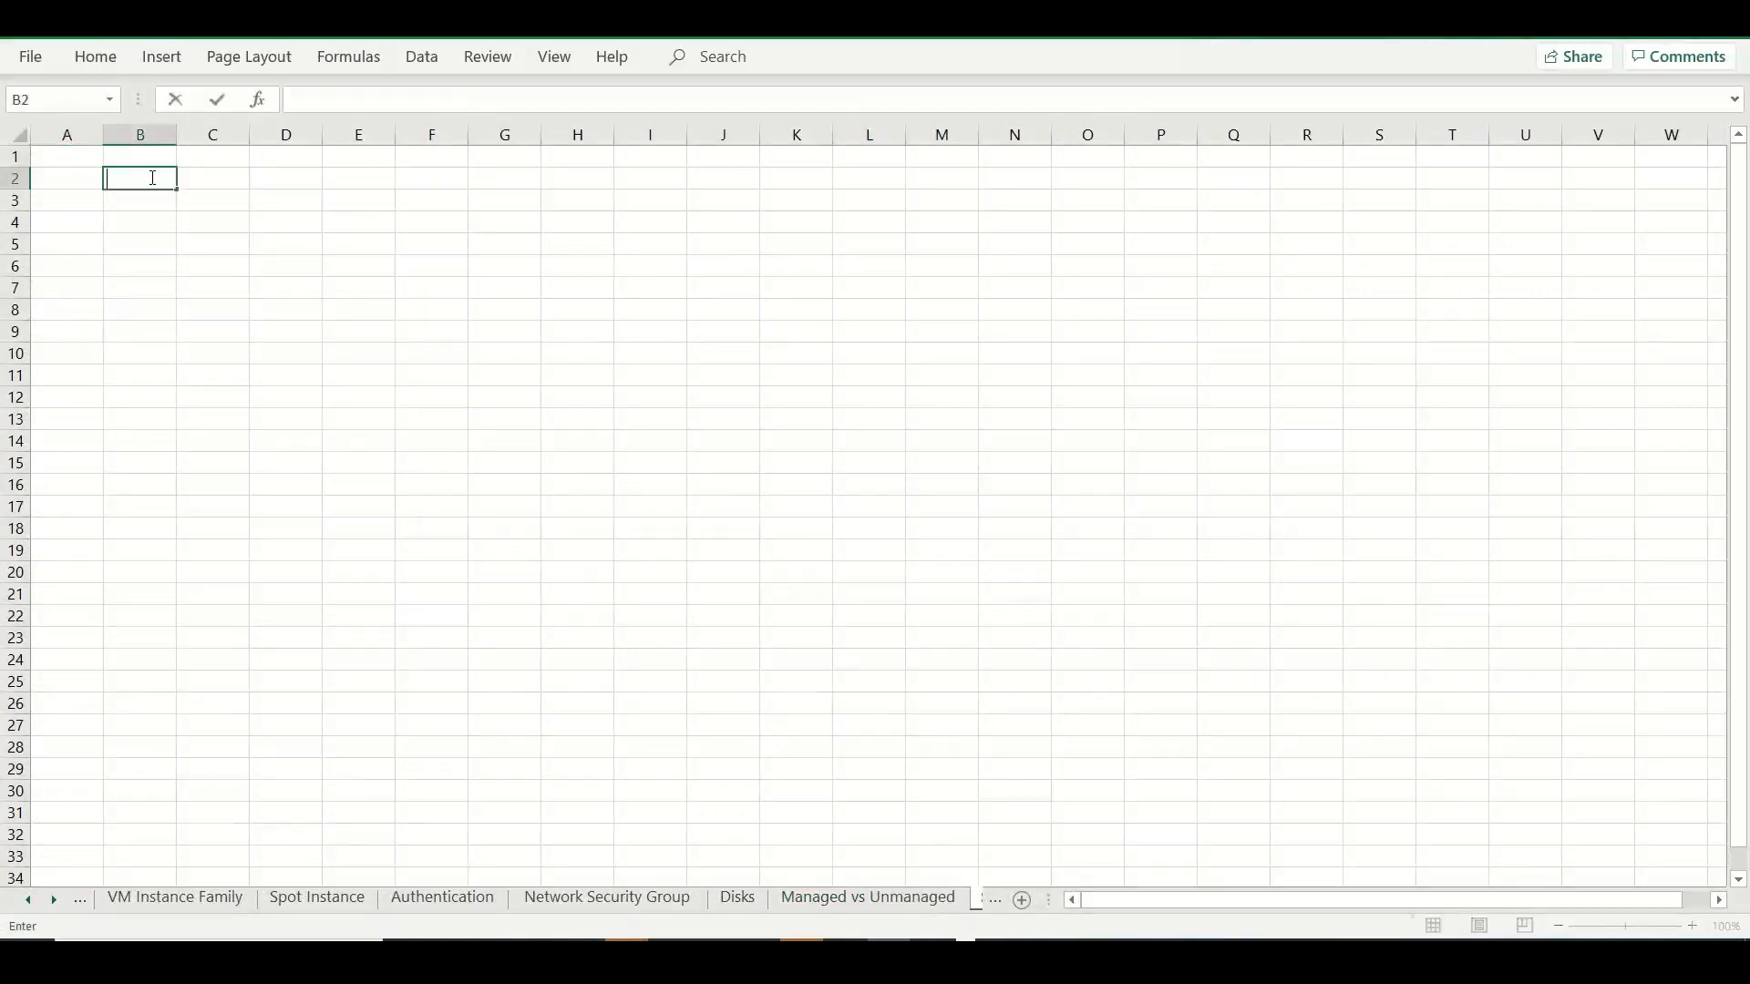
pyautogui.click(156, 285)
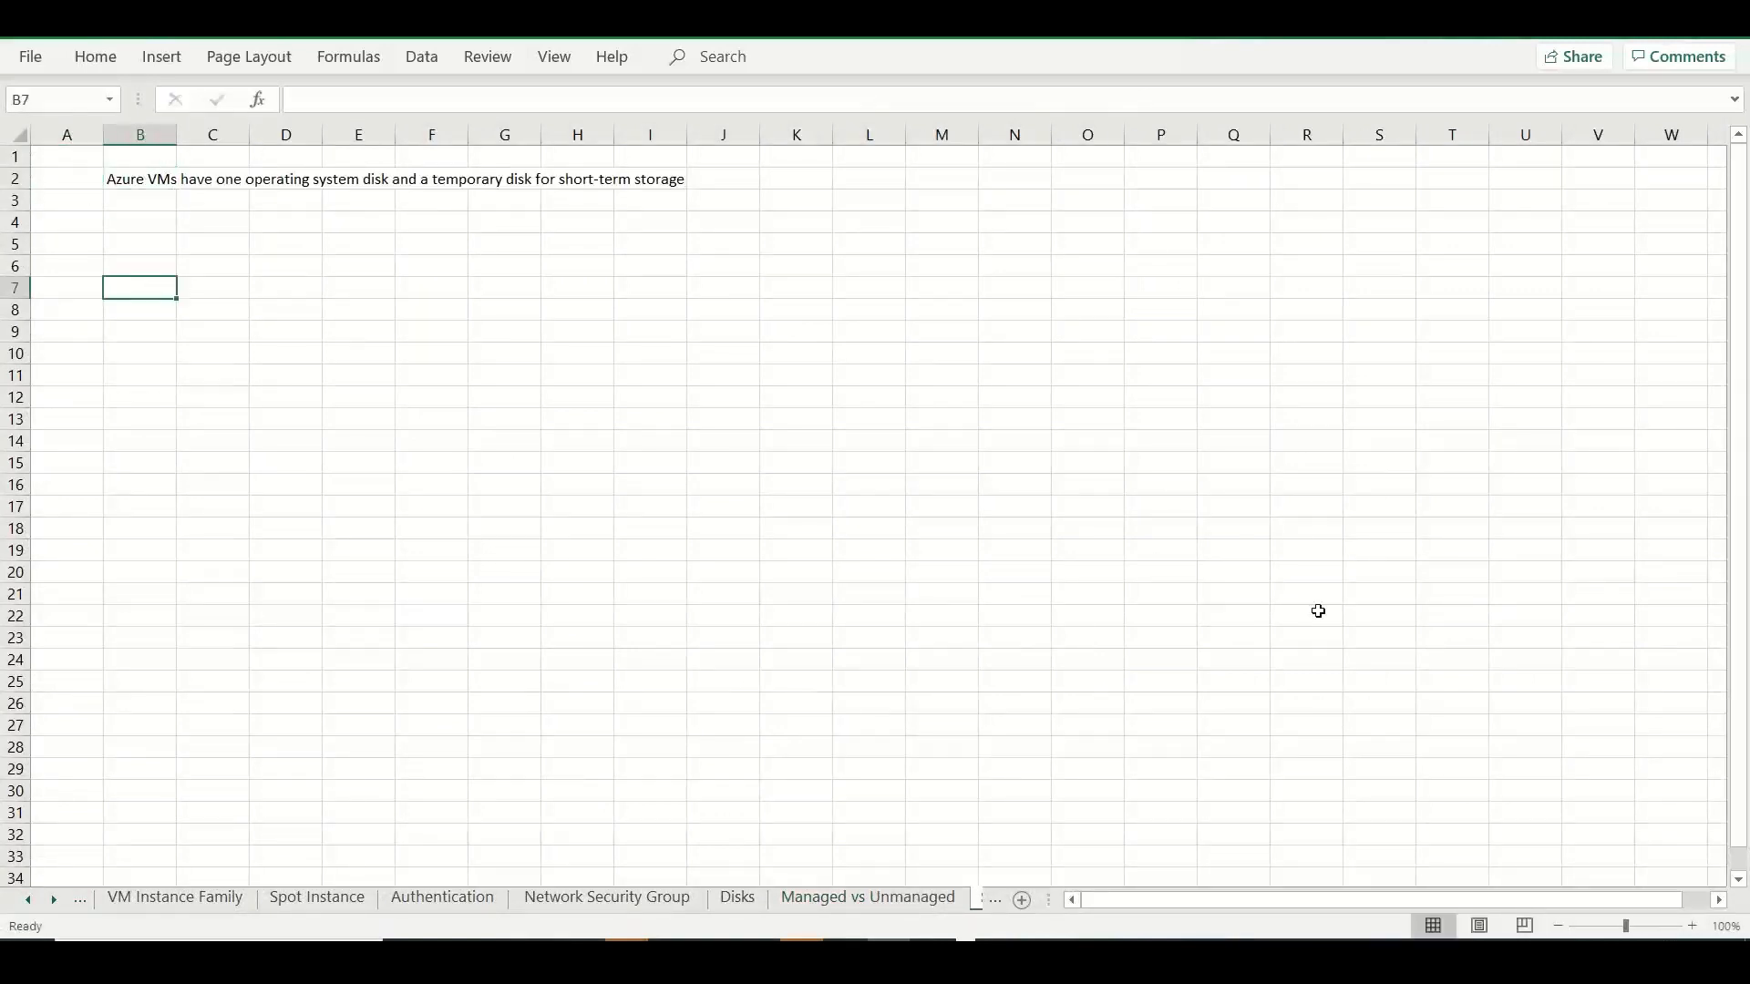
# Enlarge the new sheet's view to 160% and enter "1 disk - OS disk" in B4.
pyautogui.click(1693, 927)
pyautogui.click(1694, 926)
pyautogui.click(1693, 926)
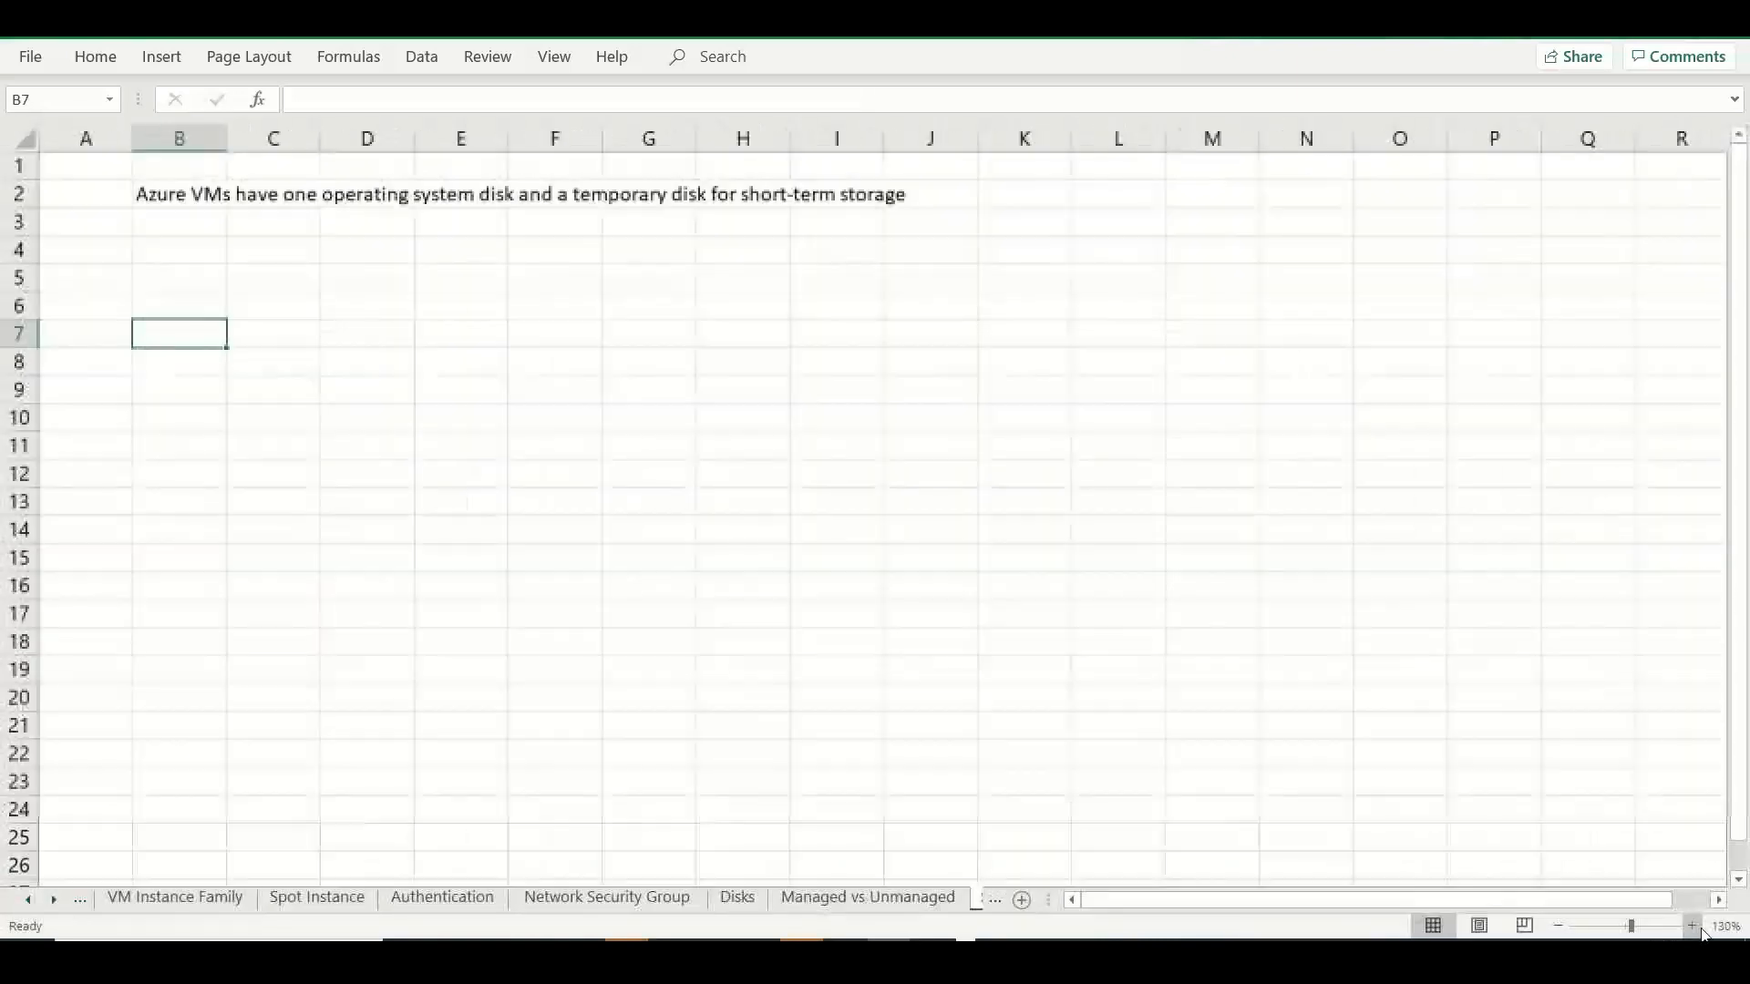
pyautogui.click(1693, 926)
pyautogui.click(1693, 926)
pyautogui.click(1693, 926)
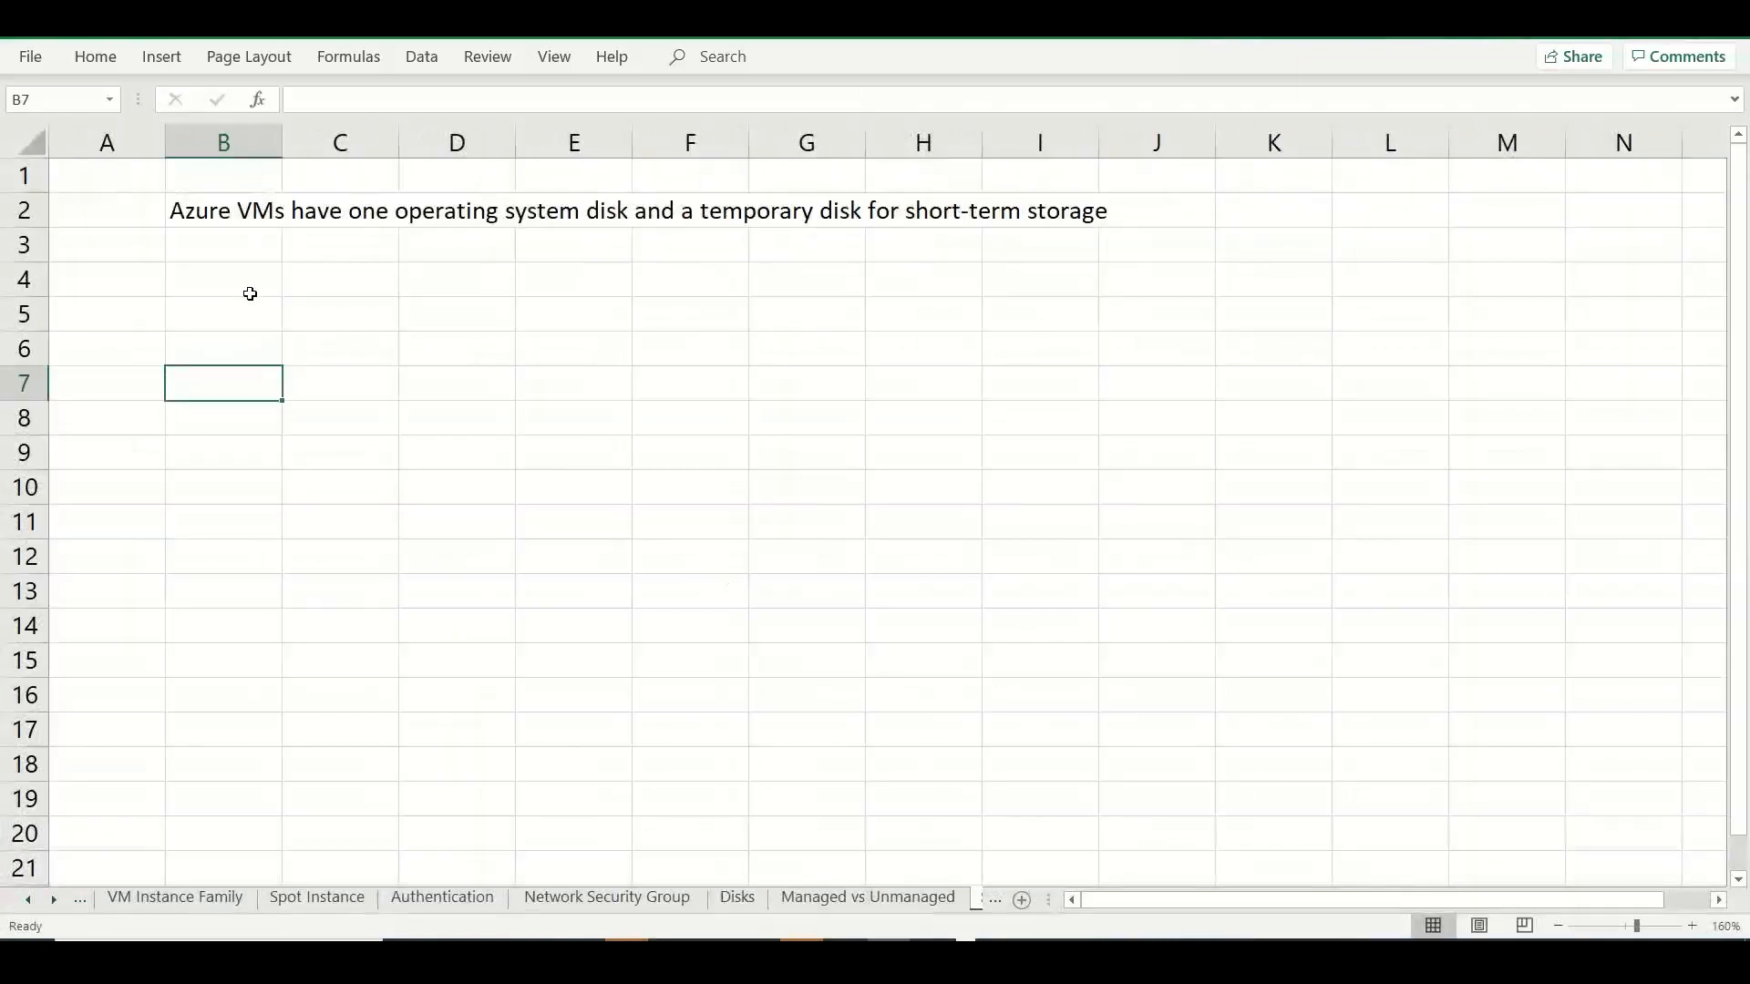
pyautogui.click(254, 278)
pyautogui.write('1 disk ')
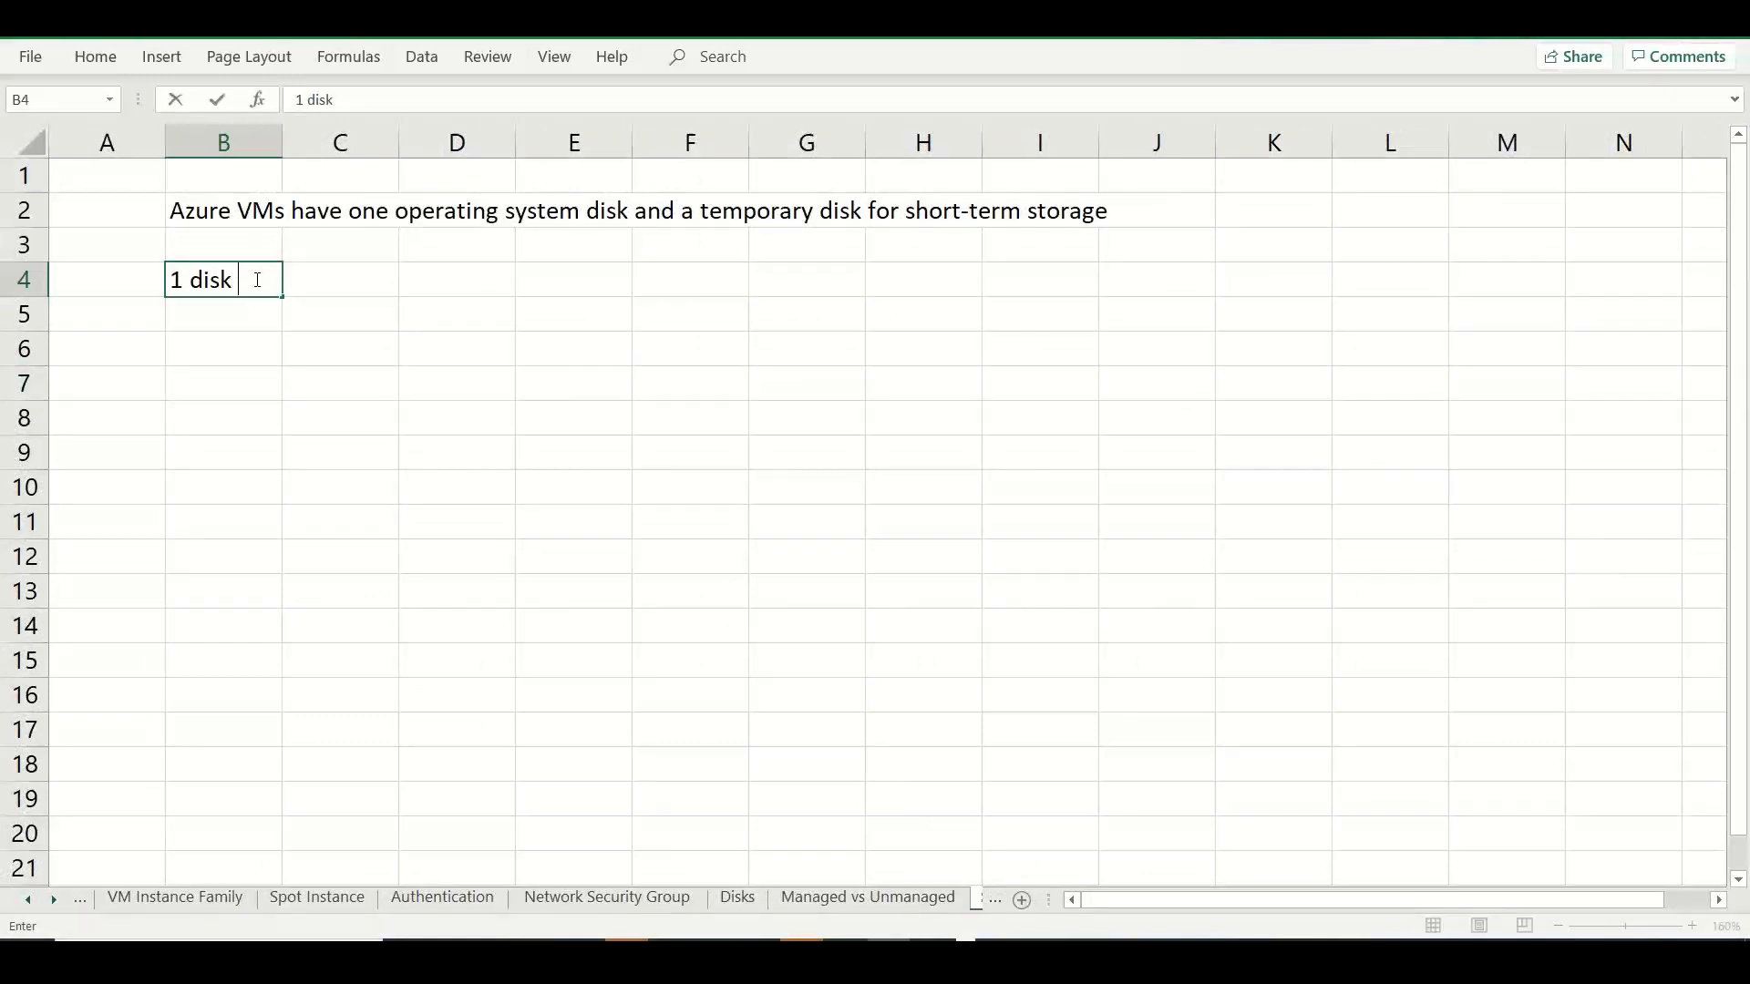
pyautogui.write('- OS disk')
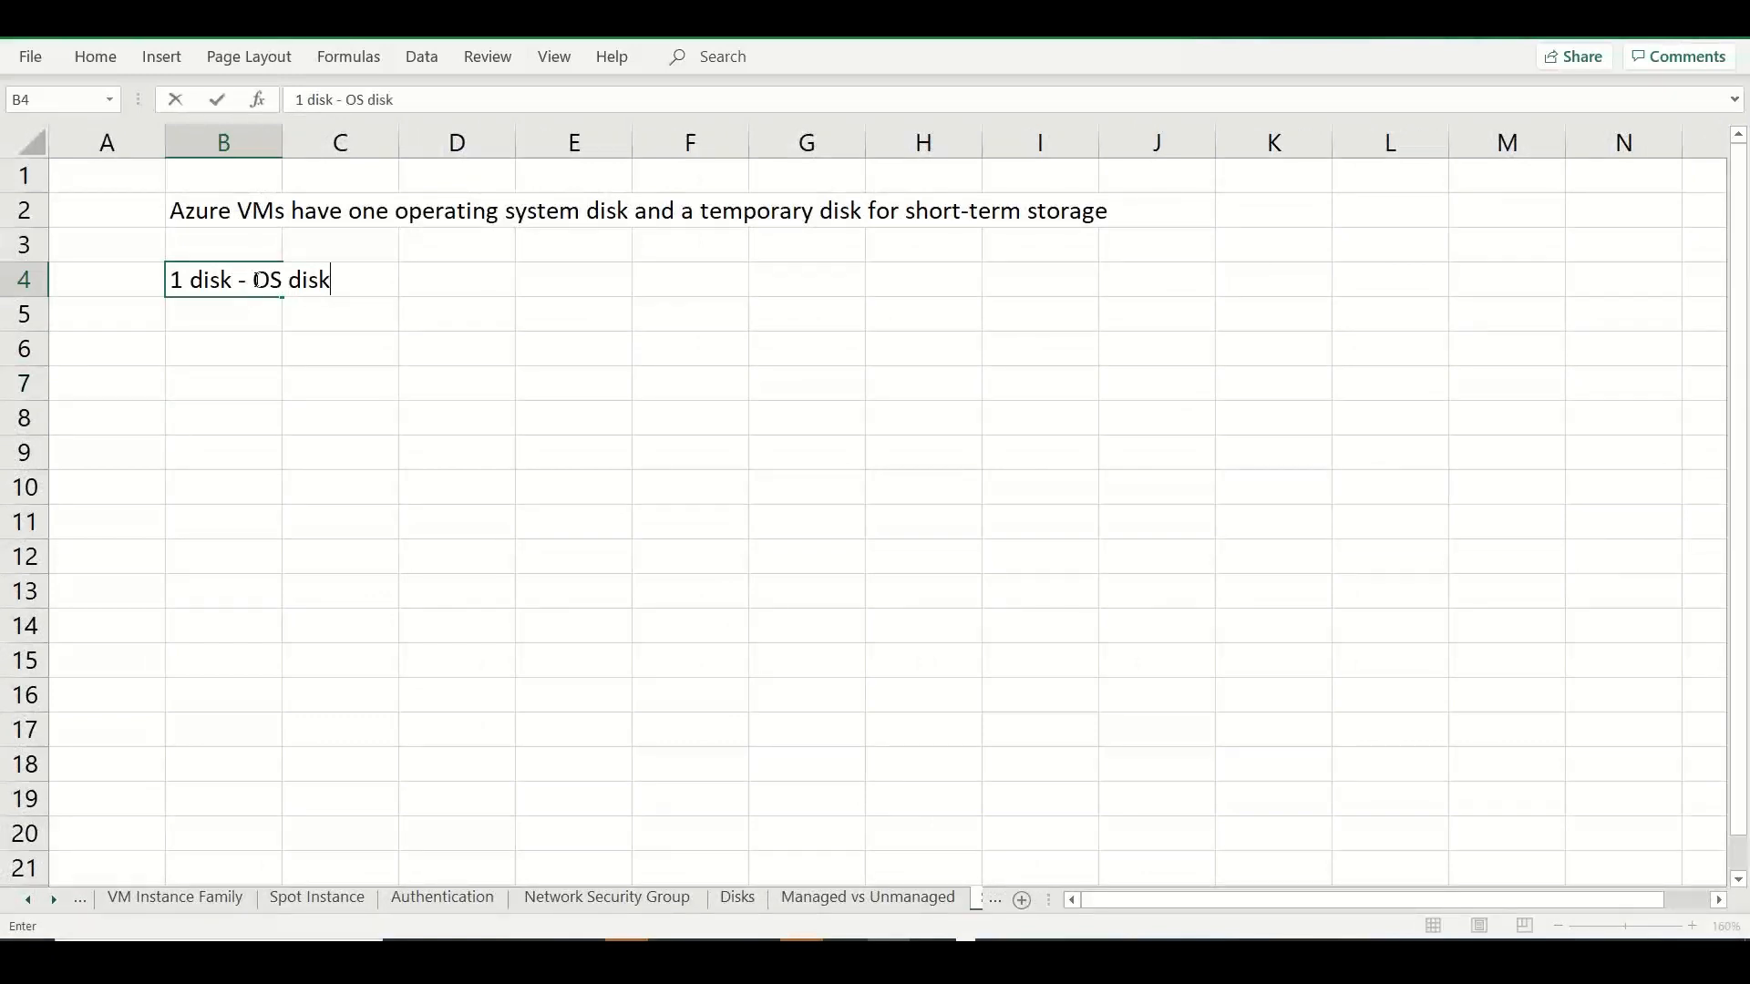
pyautogui.press('Return')
# Write "1 disk - Temp disk --- short term" in B5.
pyautogui.write('1 disk - ')
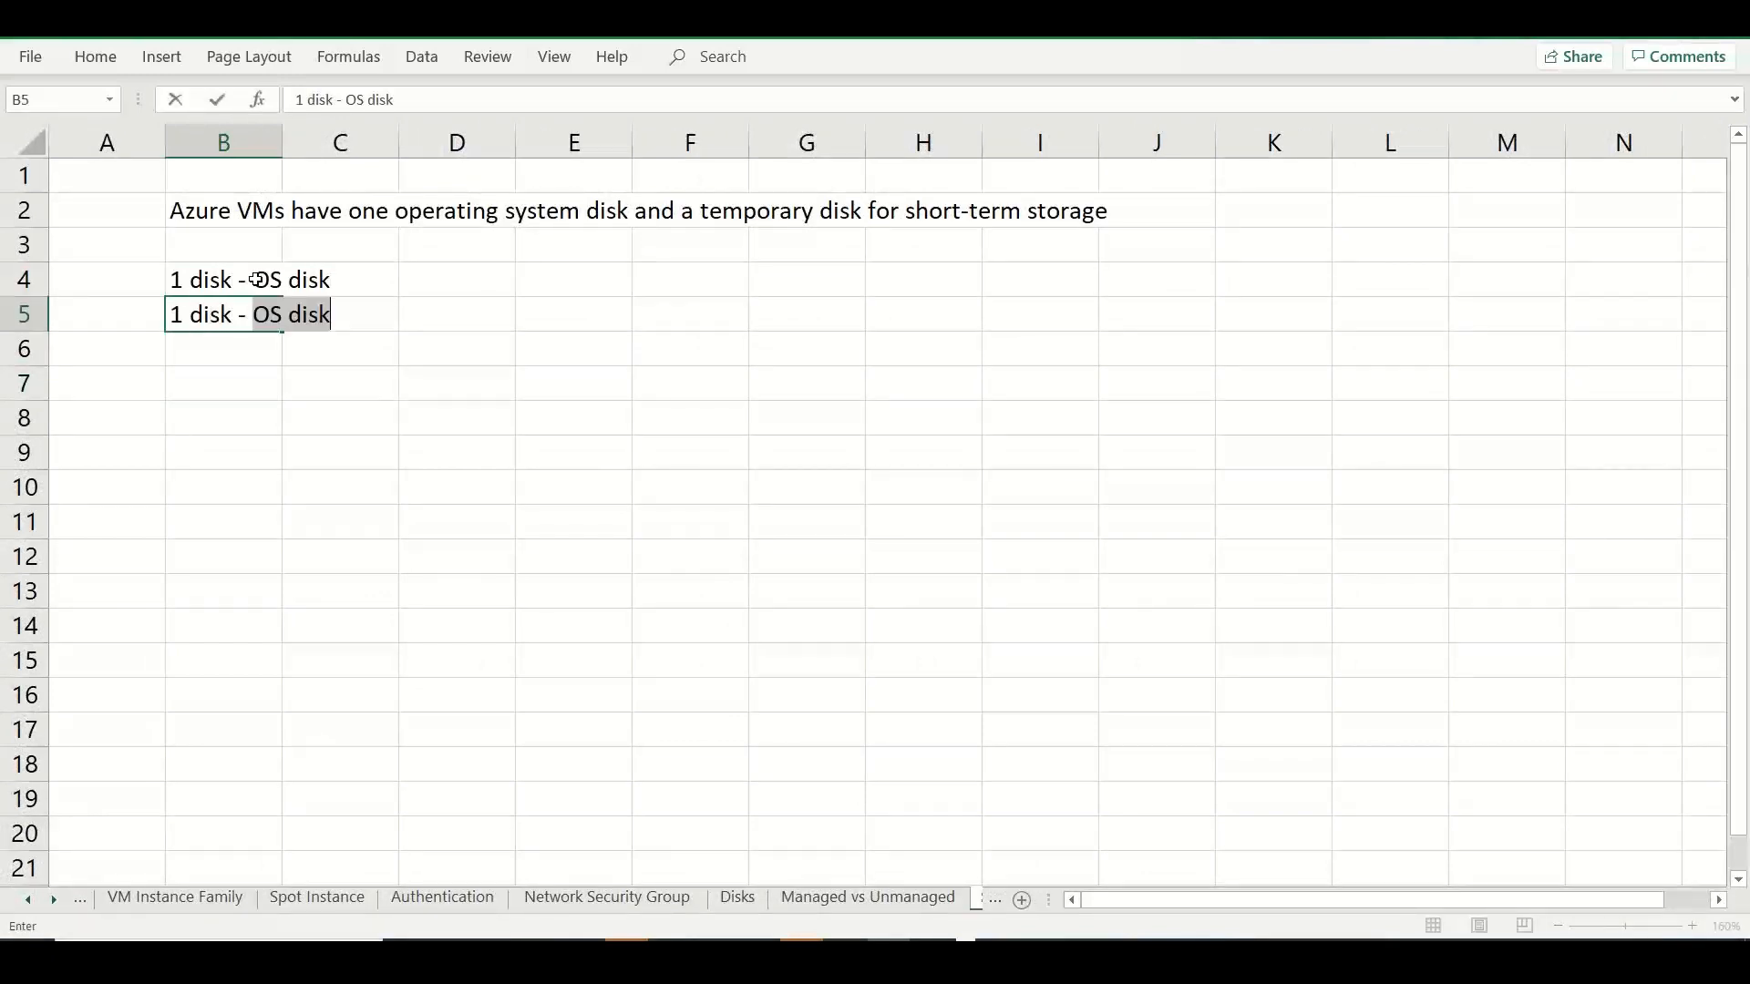
pyautogui.write('Temp disk -')
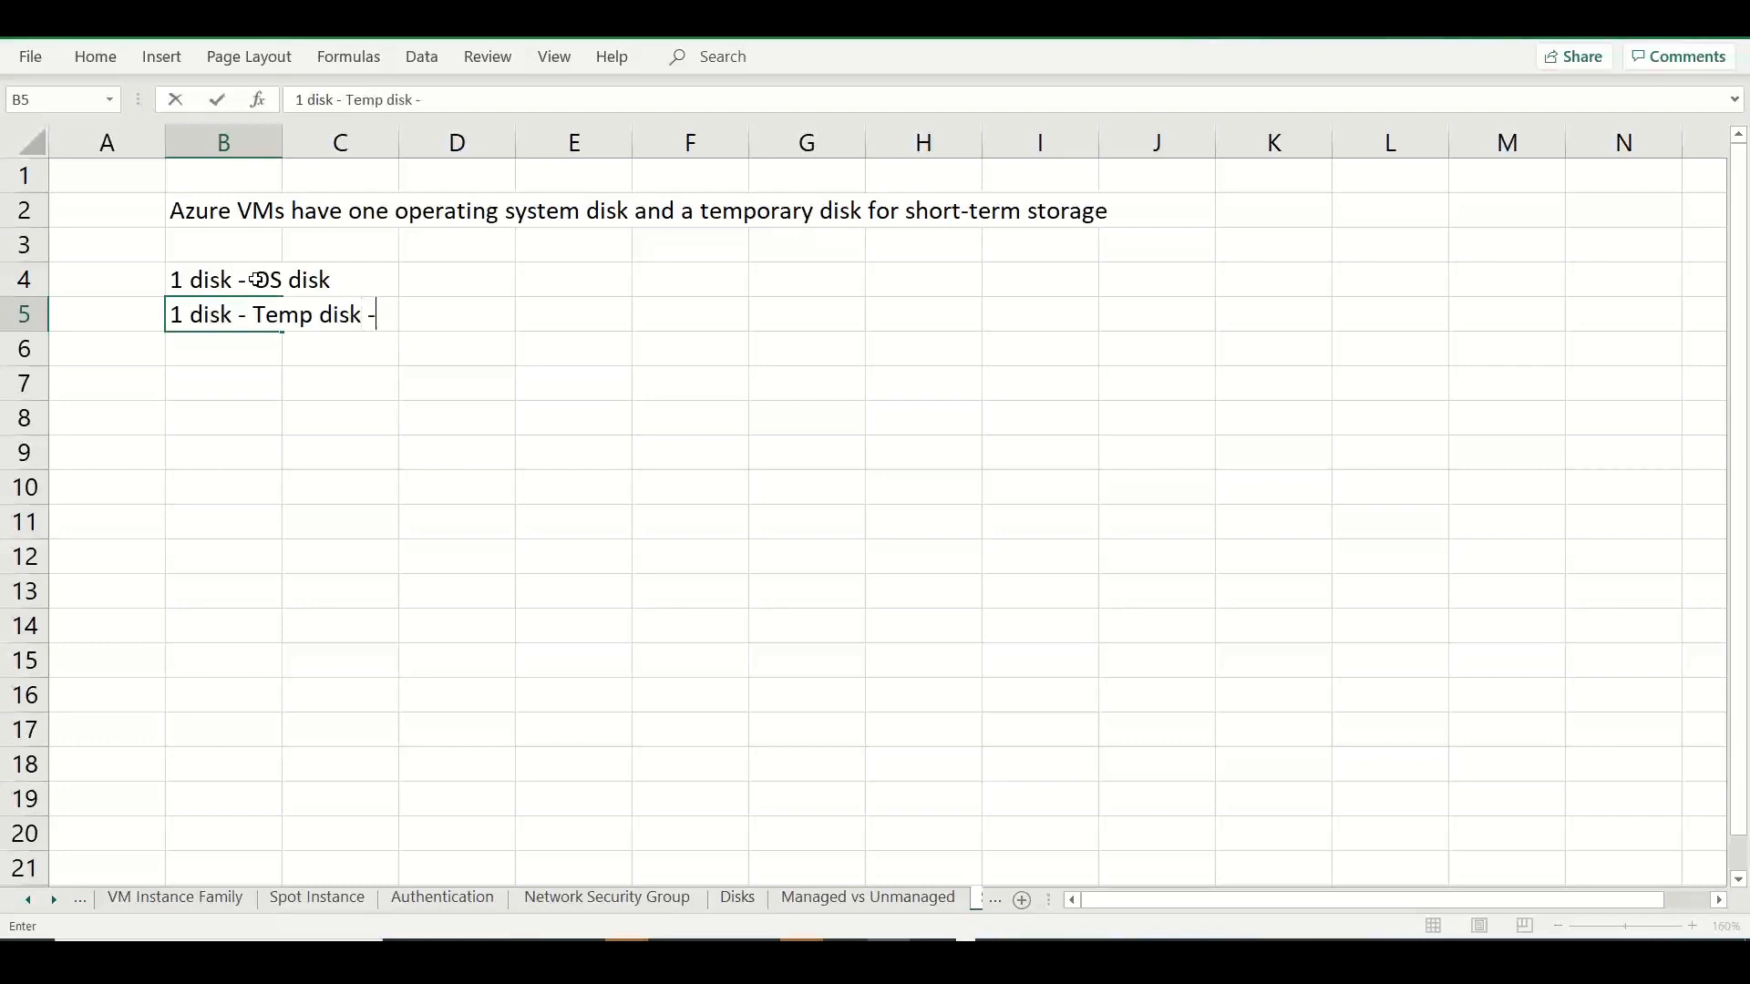
pyautogui.write('-- short term /')
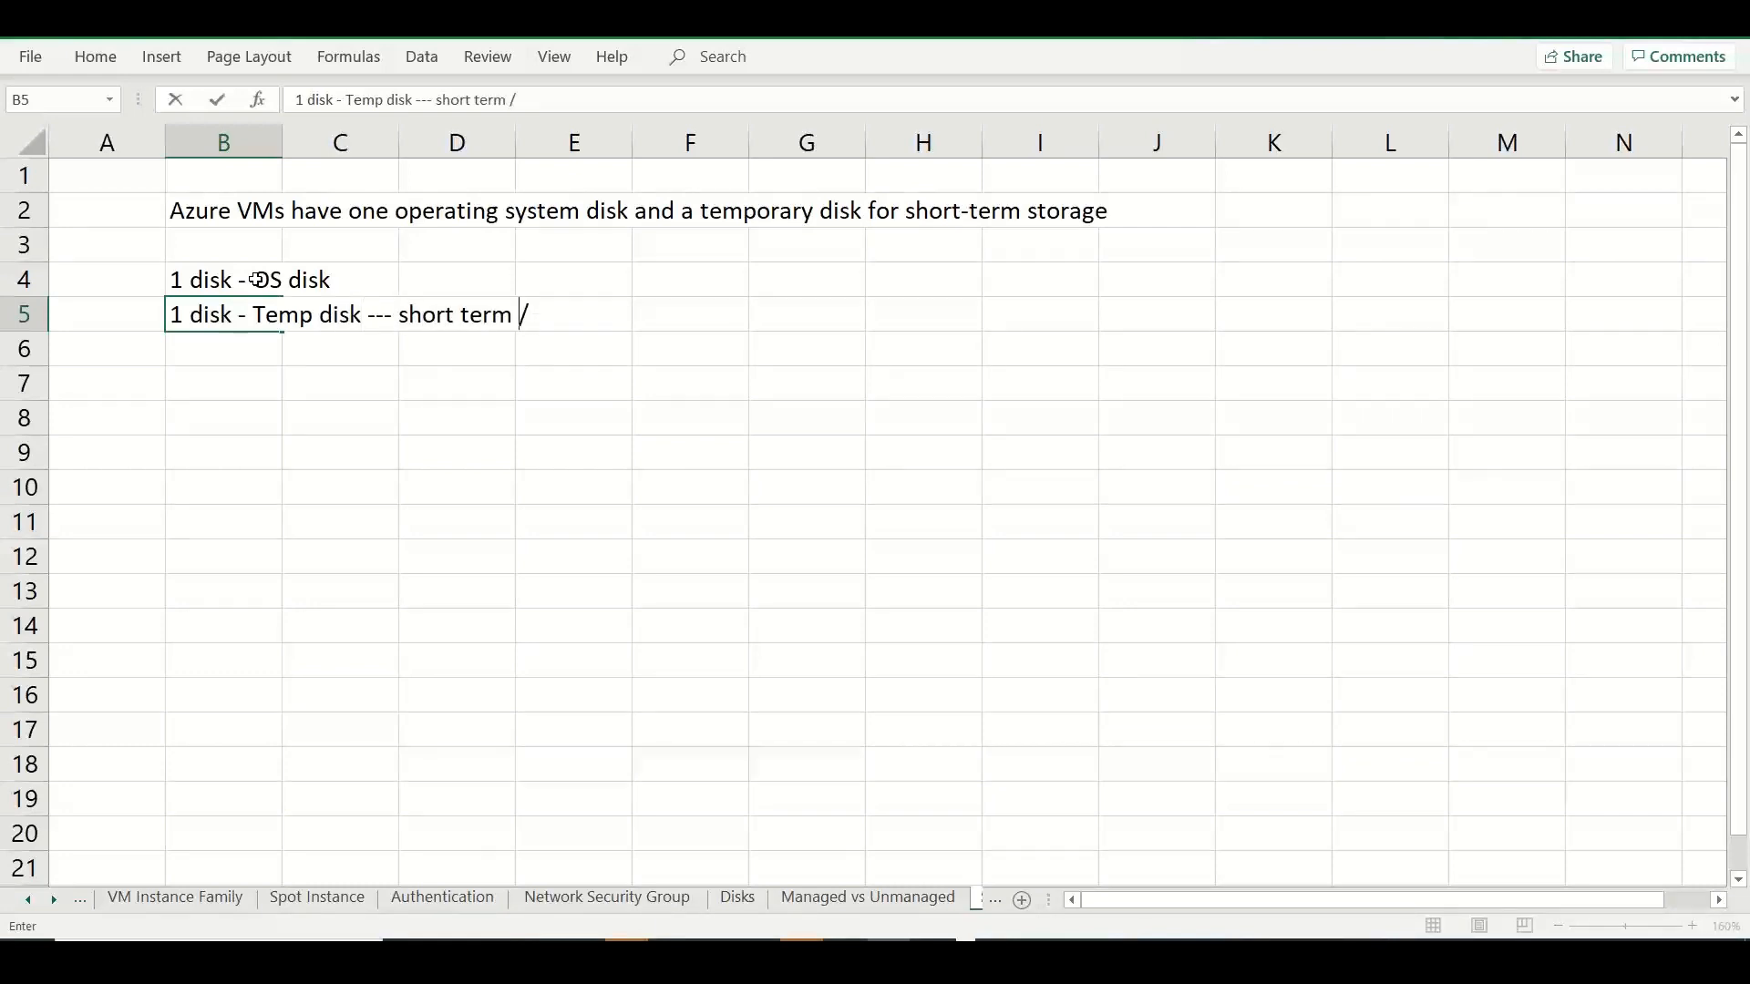
pyautogui.press('BackSpace')
pyautogui.press('BackSpace')
# Switch to the Azure portal and copy the VM disk encryption paragraph about automatic encryption of data stored on managed disks.
pyautogui.hotkey('alt', 'Tab')
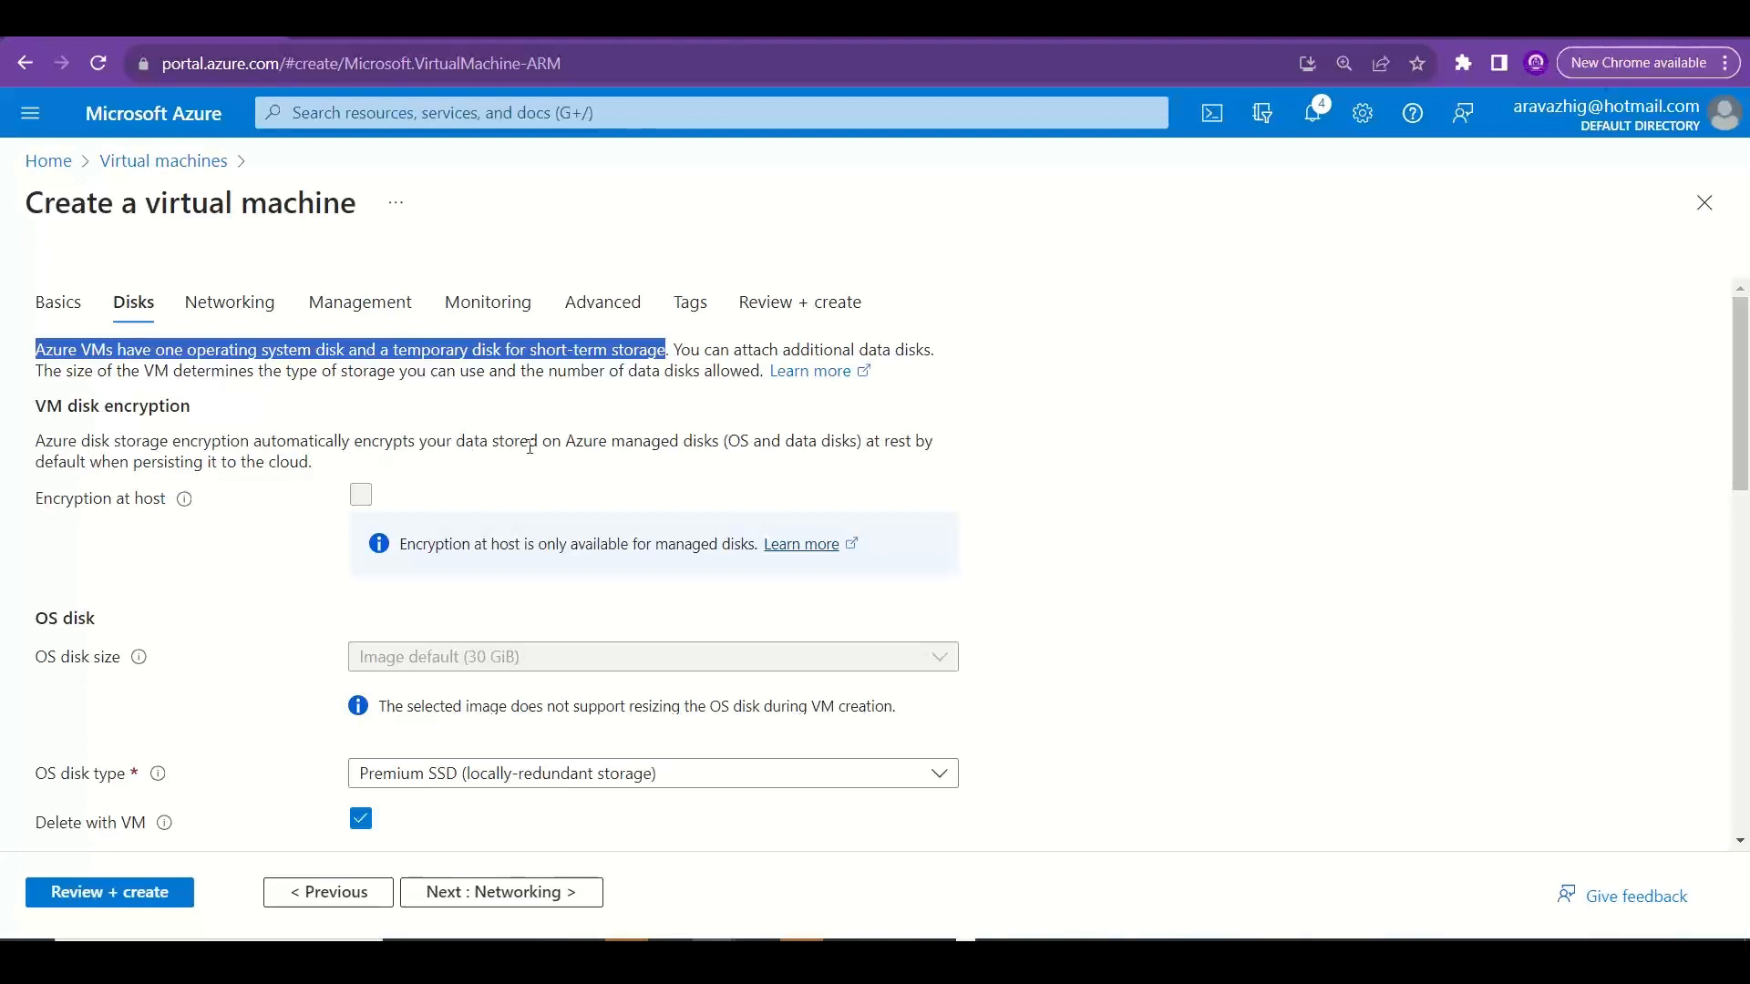
pyautogui.moveTo(611, 441); pyautogui.dragTo(722, 440)
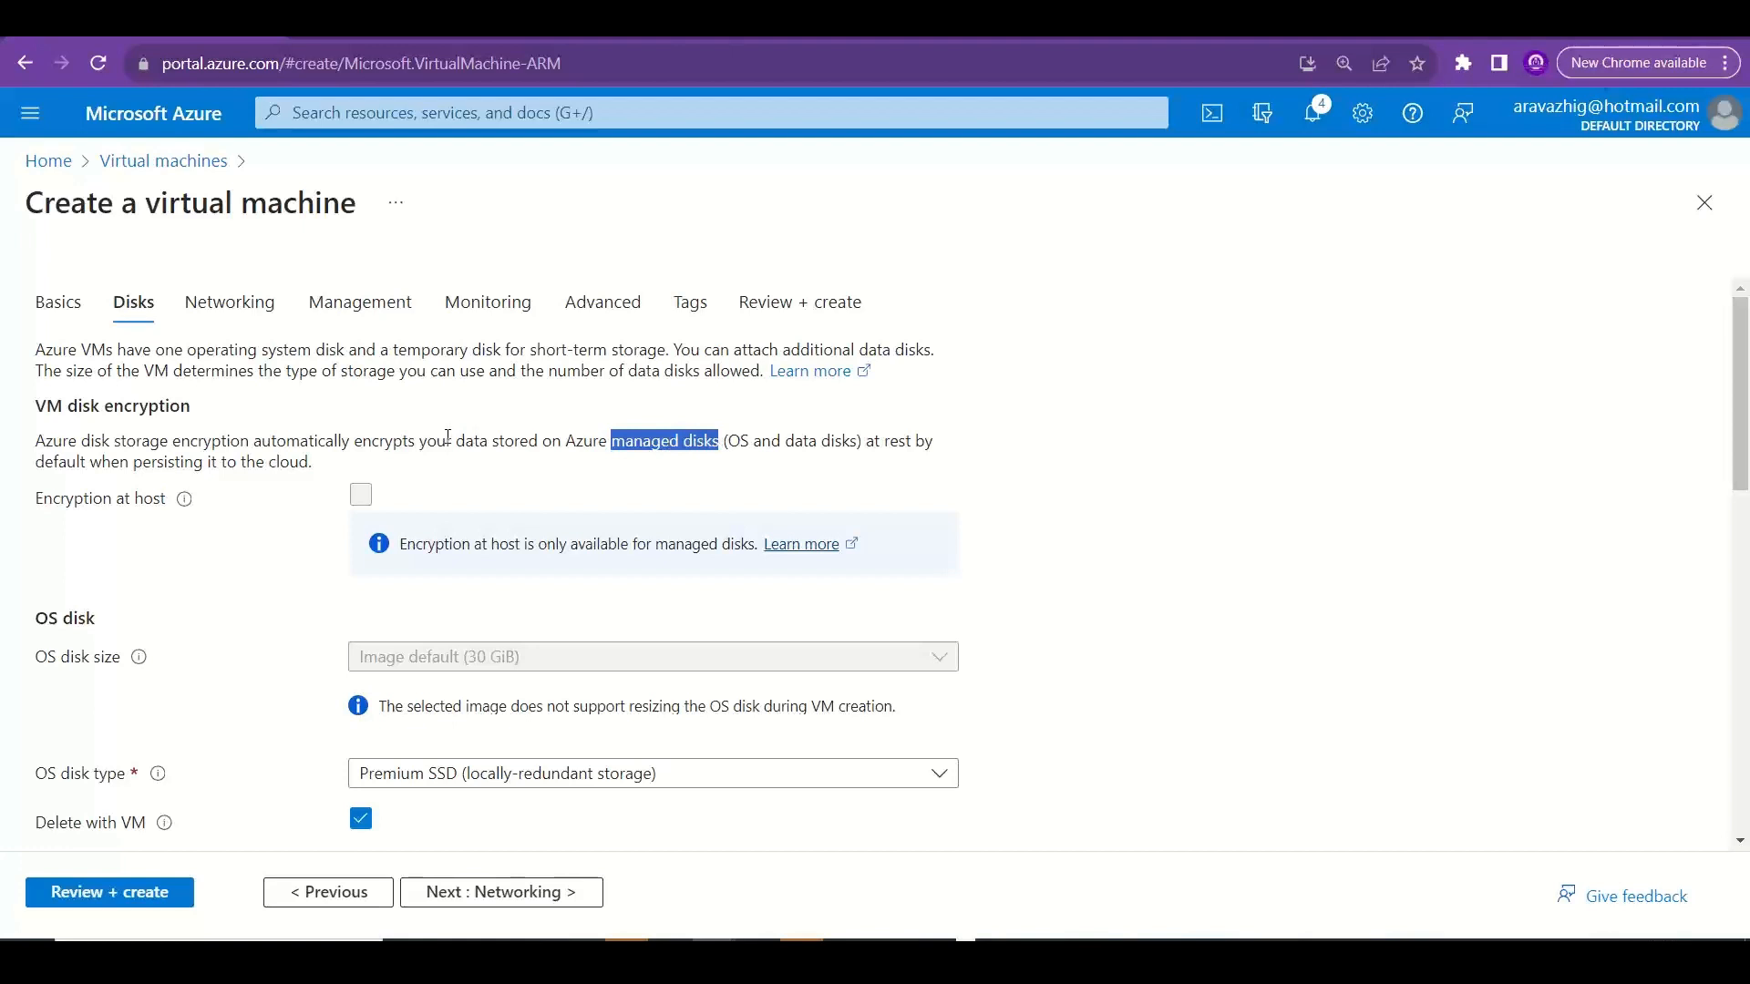
pyautogui.moveTo(314, 465); pyautogui.dragTo(41, 439)
pyautogui.hotkey('ctrl', 'c')
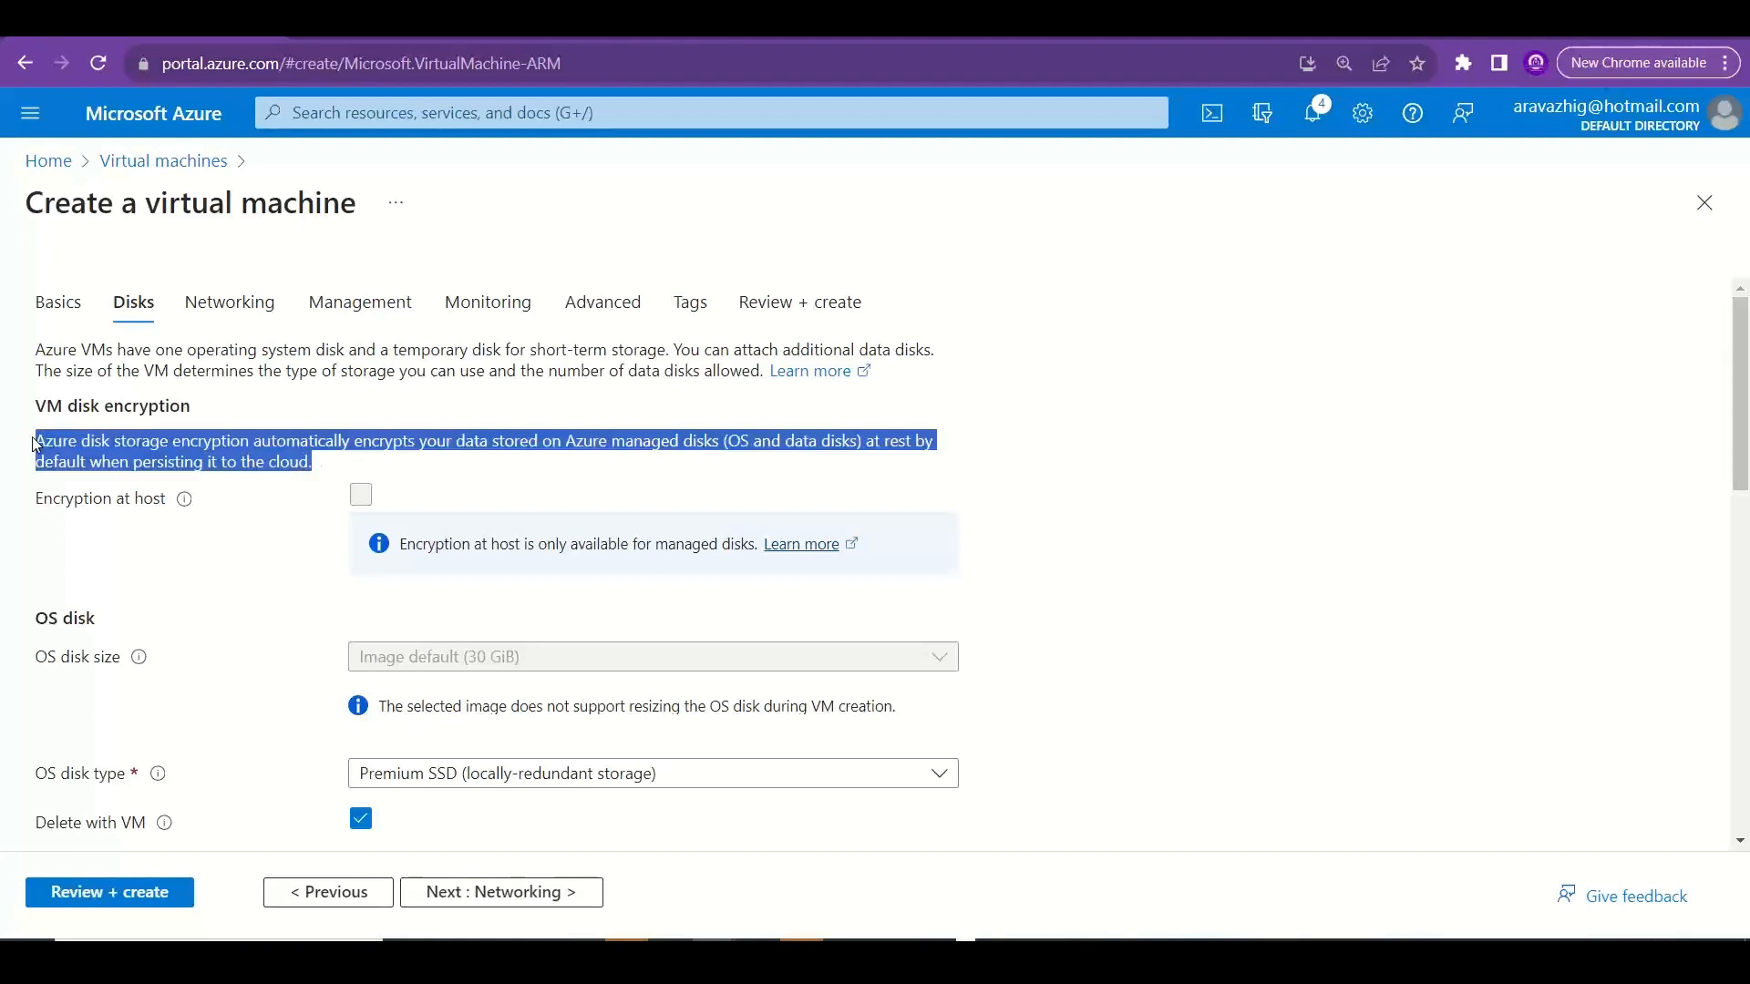
# Switch to Excel and paste the copied disk storage encryption paragraph into A18 of the Managed vs Unmanaged sheet.
pyautogui.hotkey('alt', 'Tab')
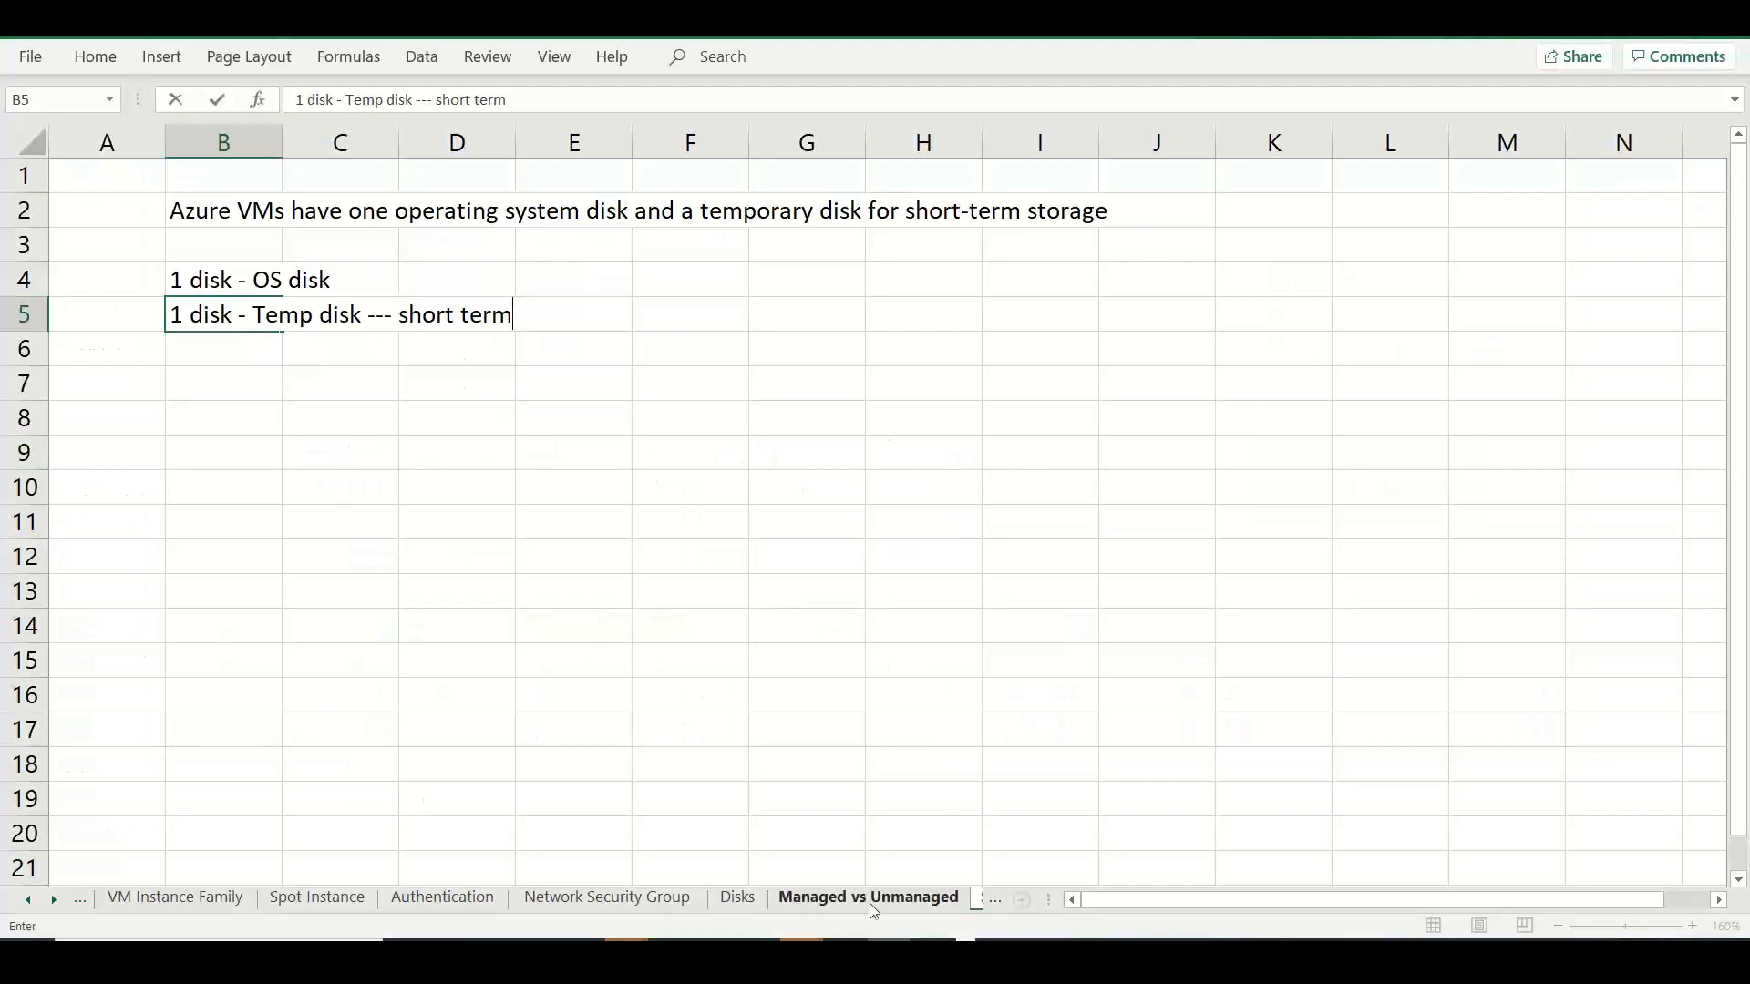
pyautogui.click(869, 901)
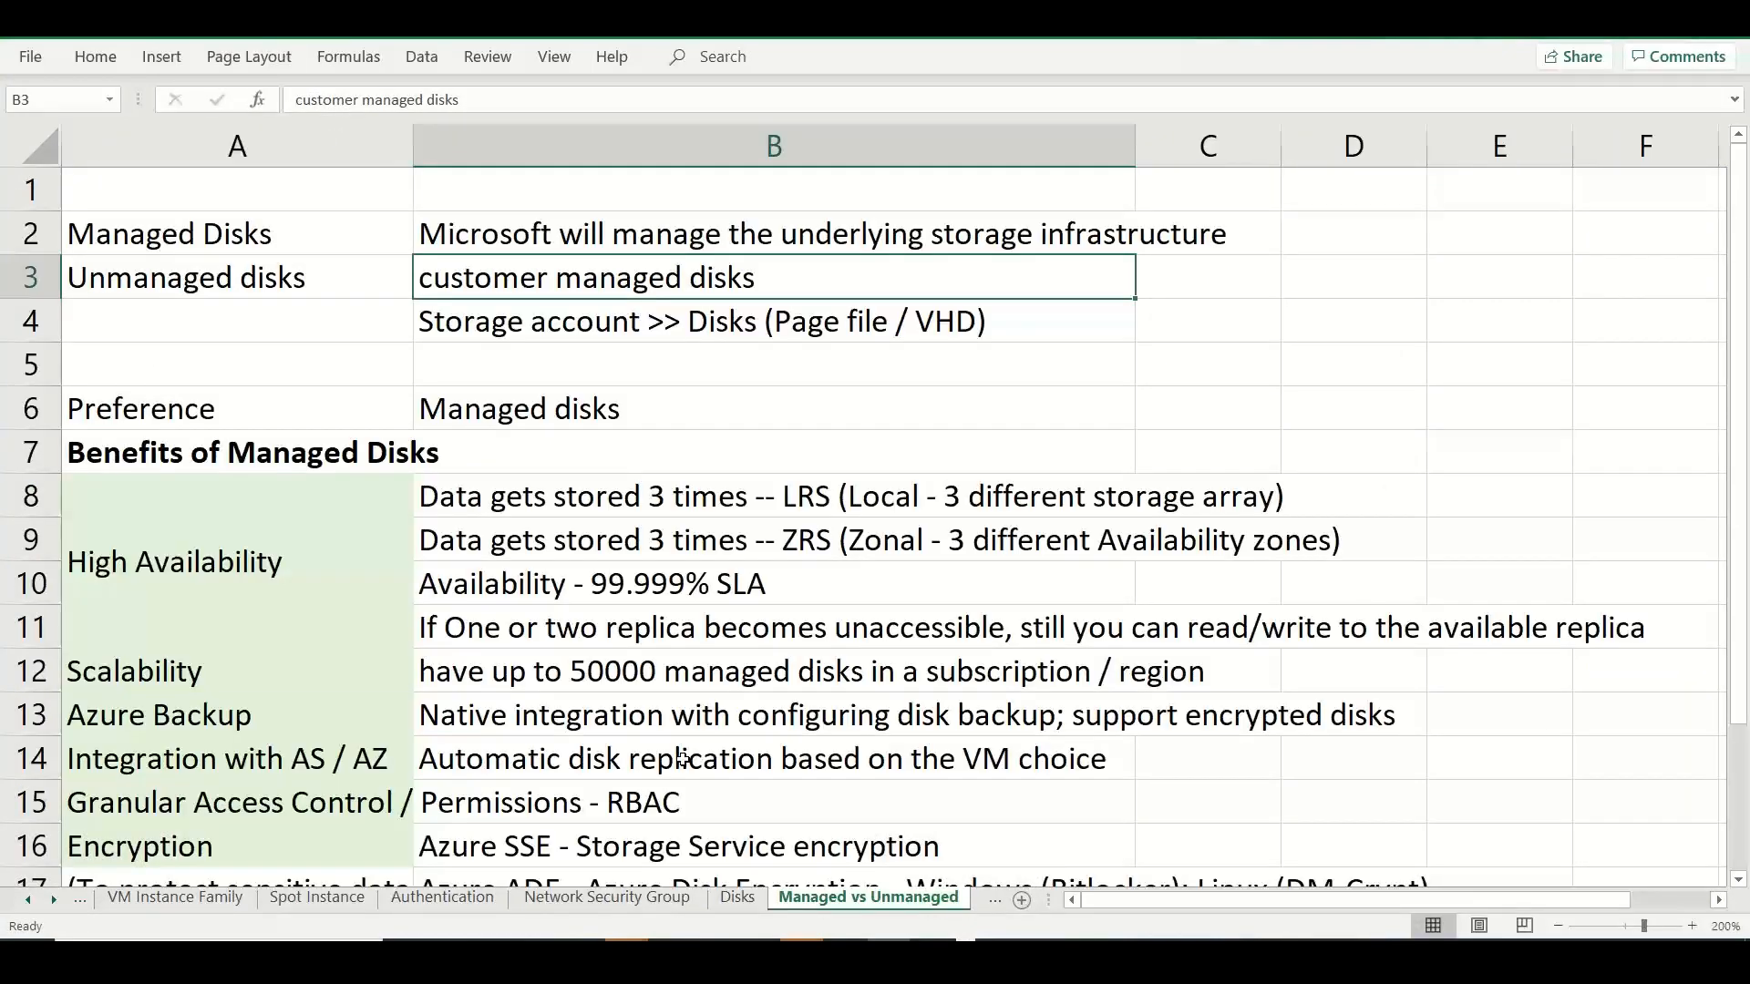
pyautogui.click(310, 852)
pyautogui.press('Down')
pyautogui.press('Down')
pyautogui.press('Down')
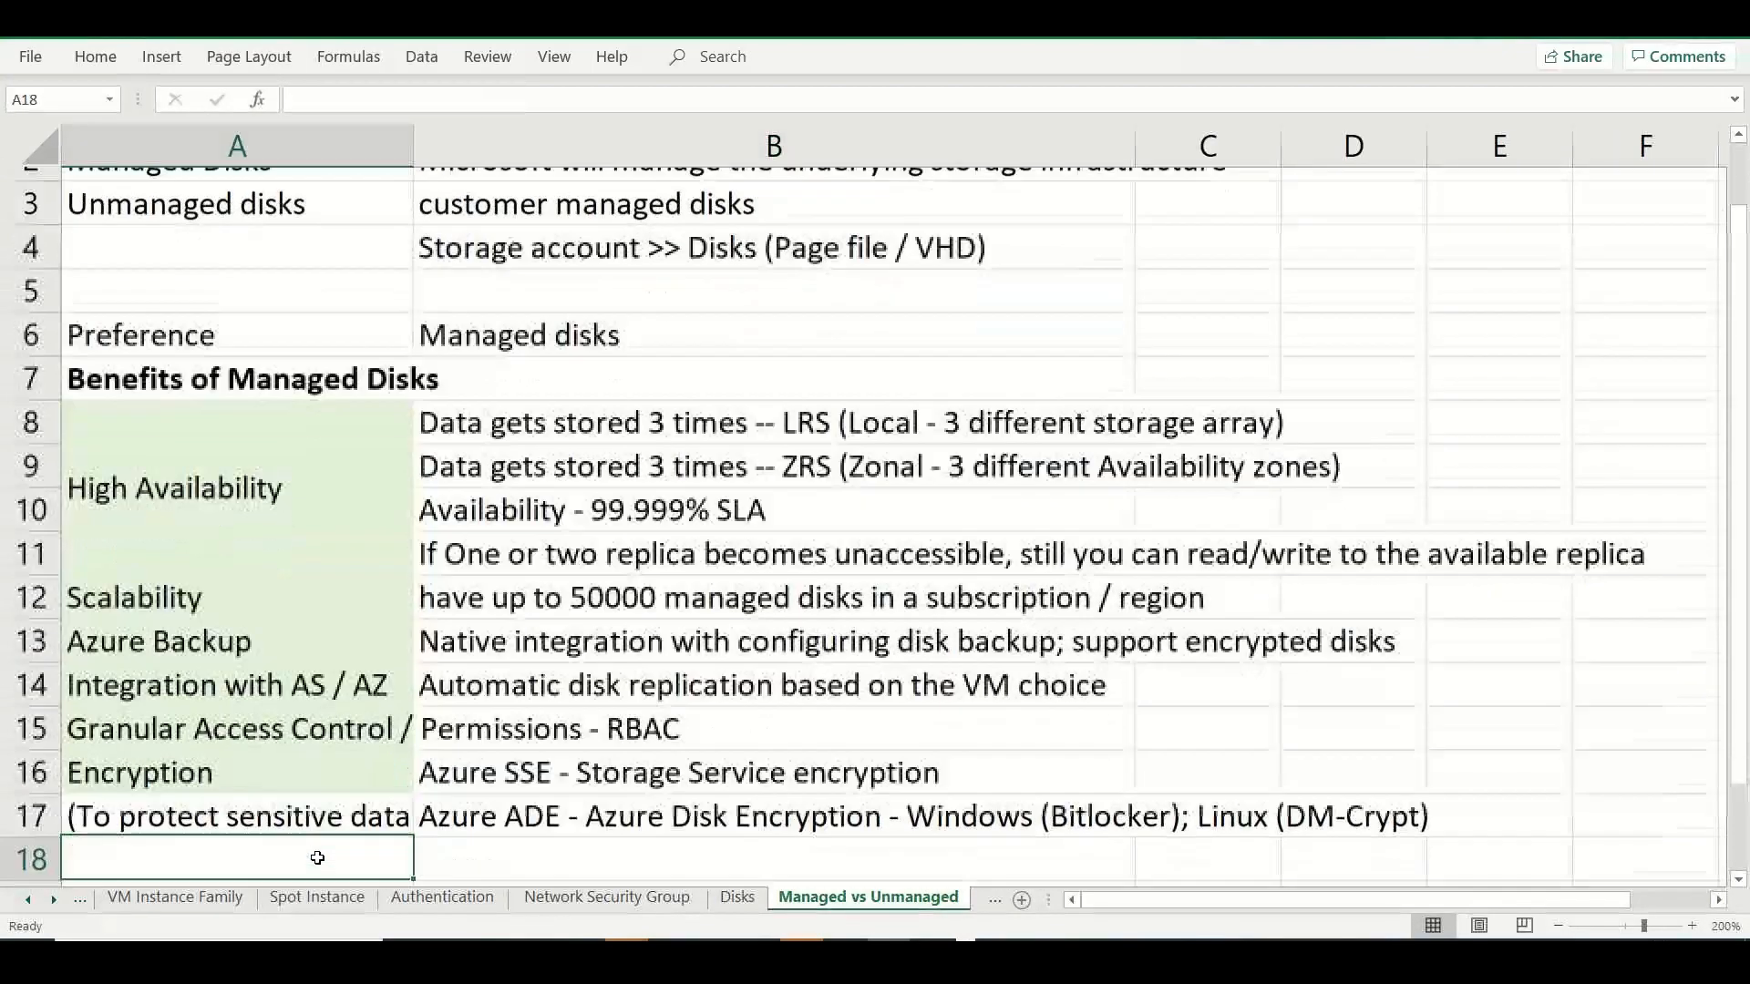
pyautogui.doubleClick(252, 795)
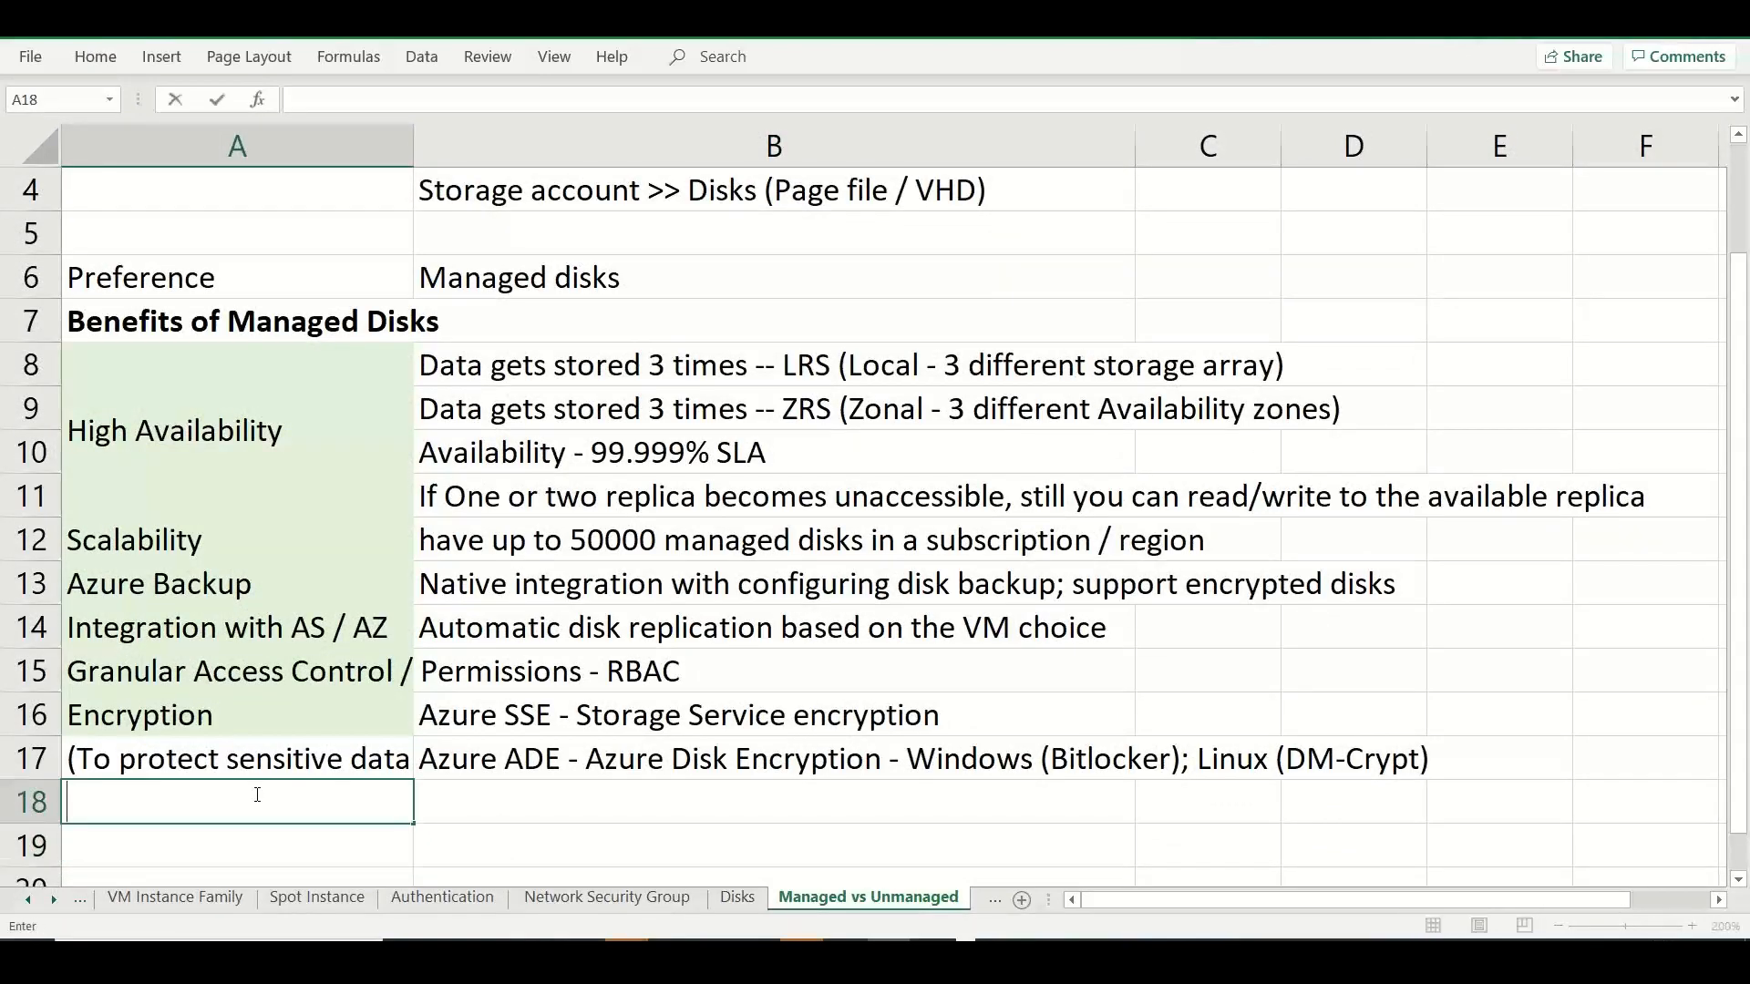
pyautogui.hotkey('ctrl', 'v')
# Return to the Azure portal and copy the Key management help text about disk encryption sets, without its link.
pyautogui.hotkey('alt', 'Tab')
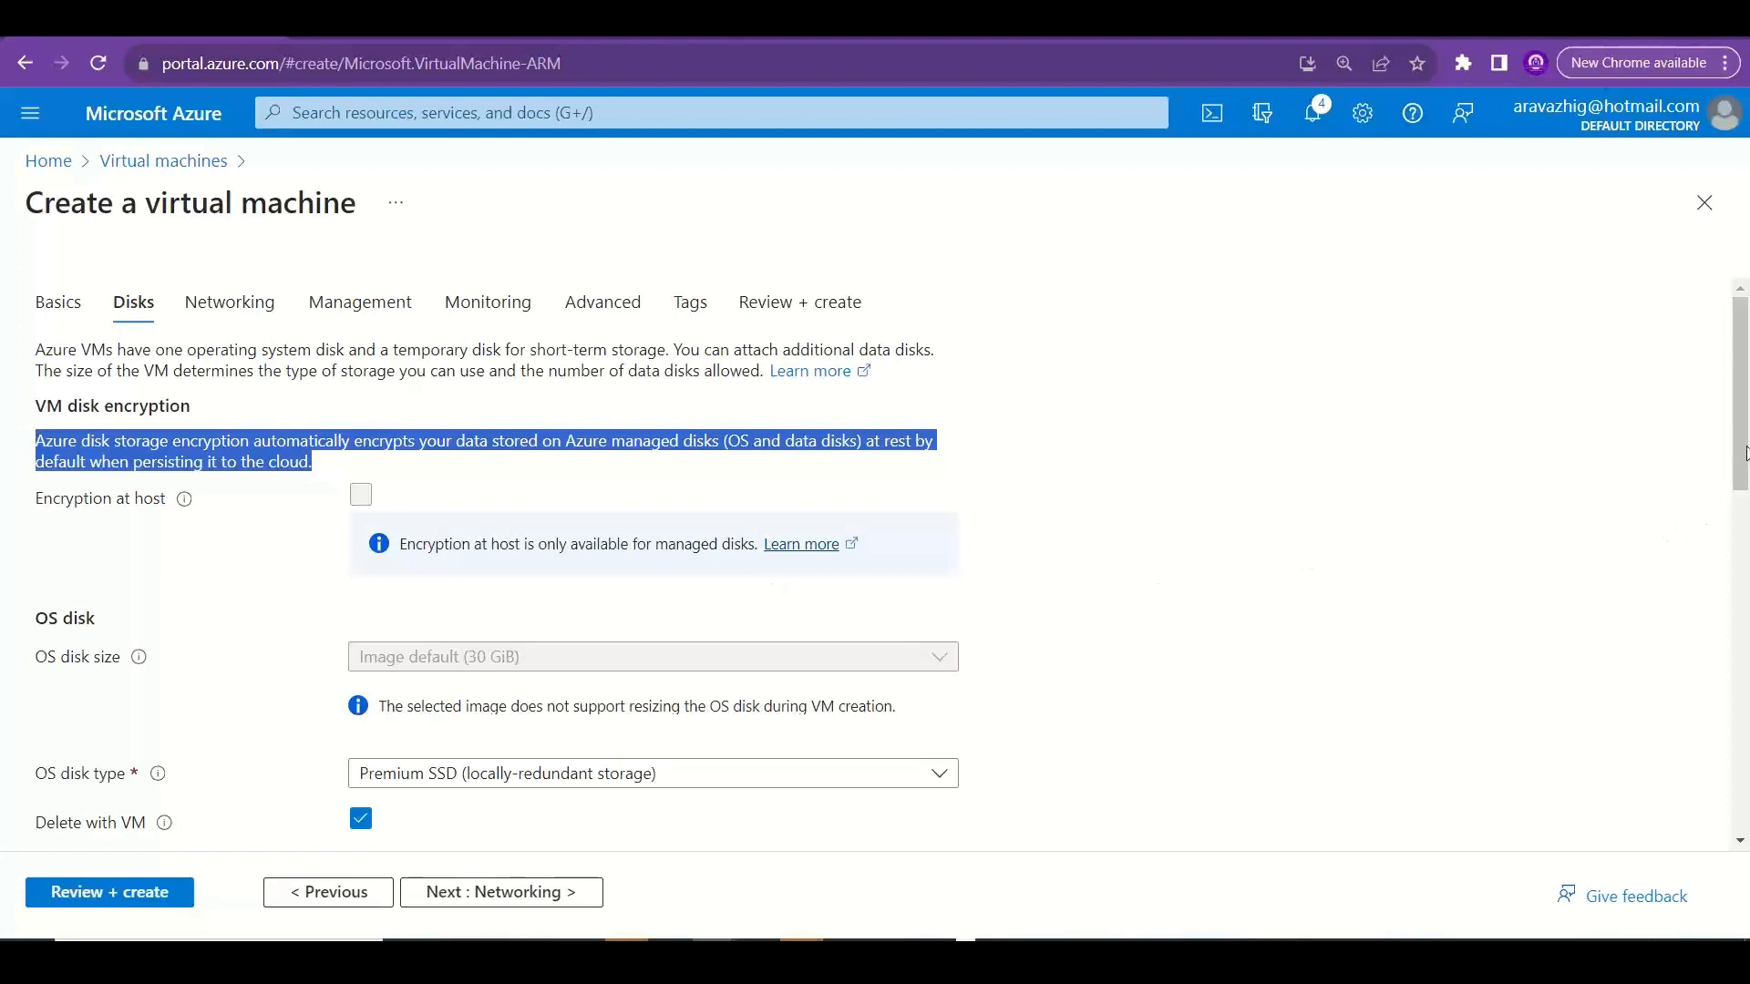
pyautogui.scroll(-3, 1713, 524)
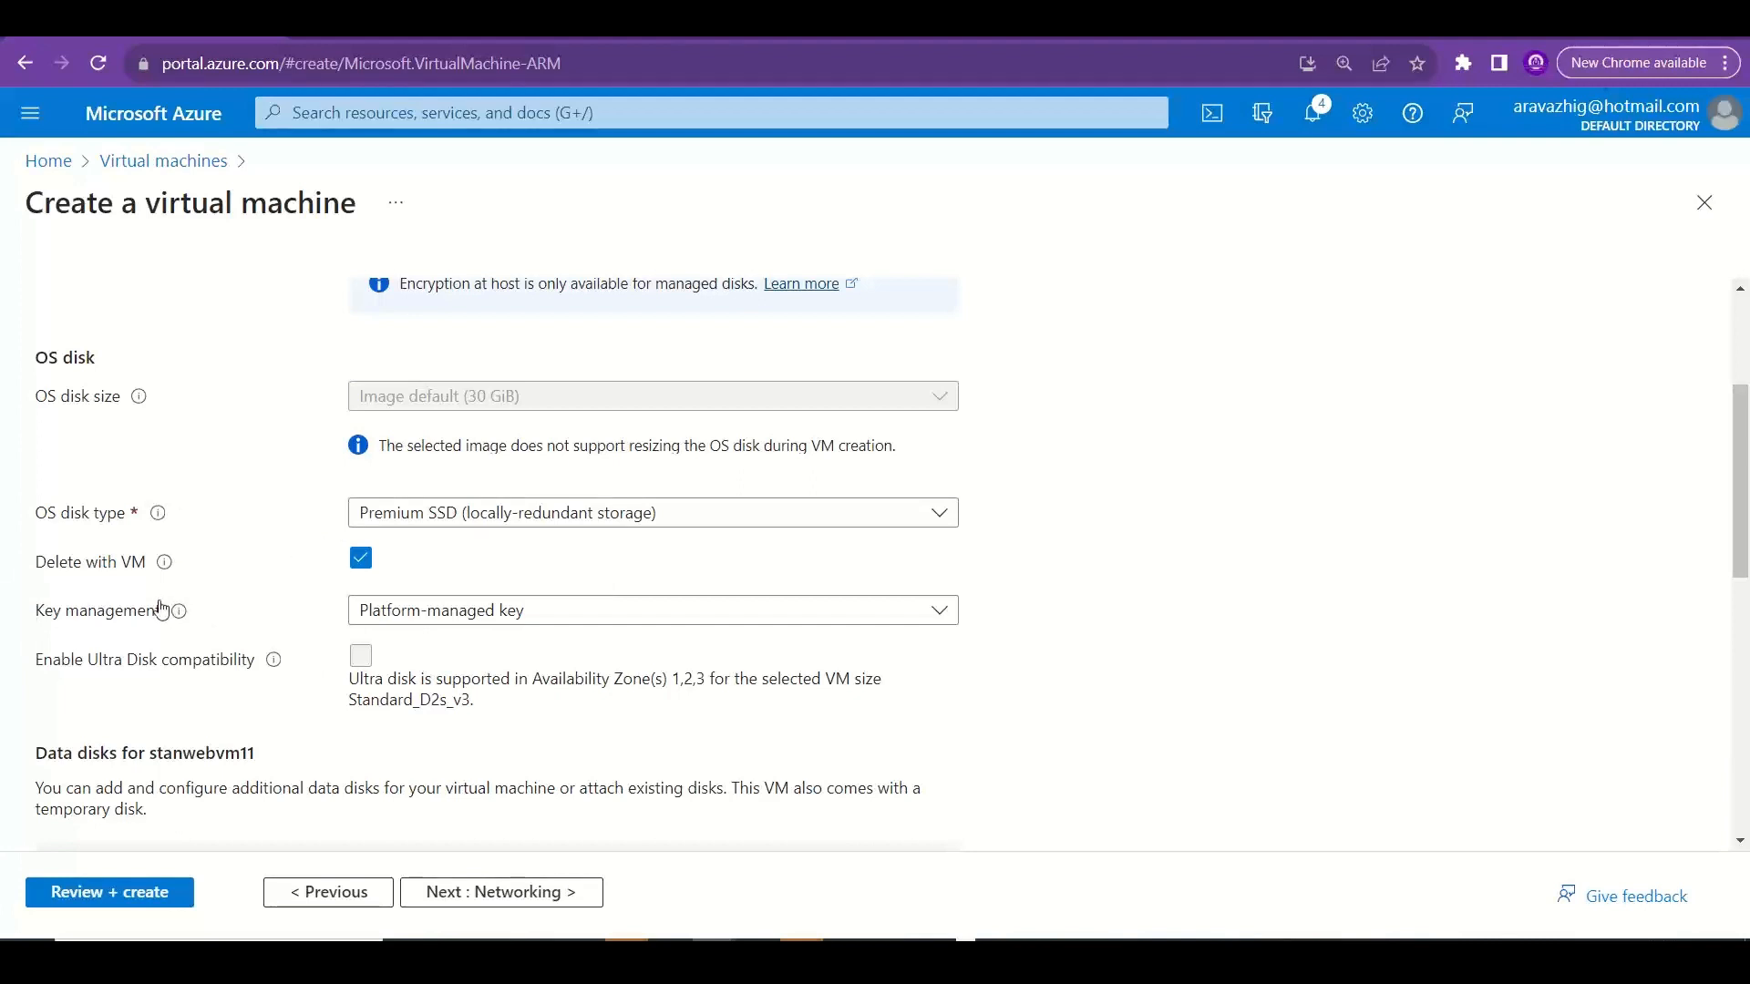
pyautogui.moveTo(179, 610)
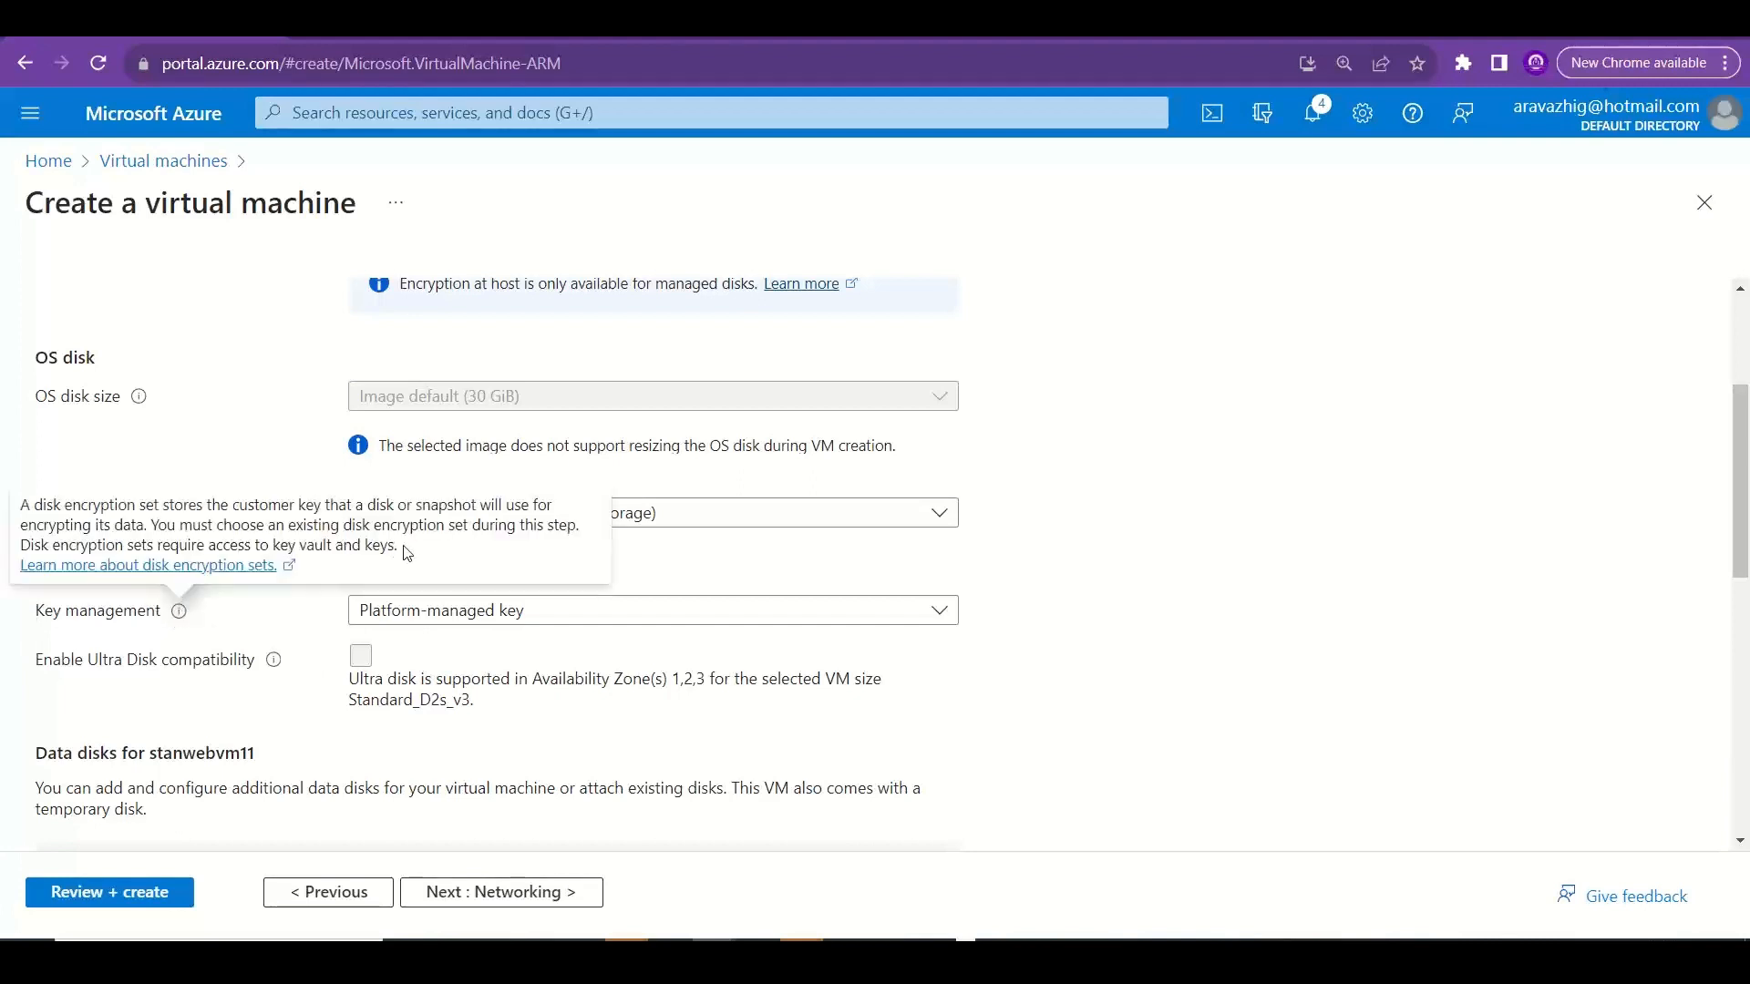
pyautogui.moveTo(398, 547); pyautogui.dragTo(20, 504)
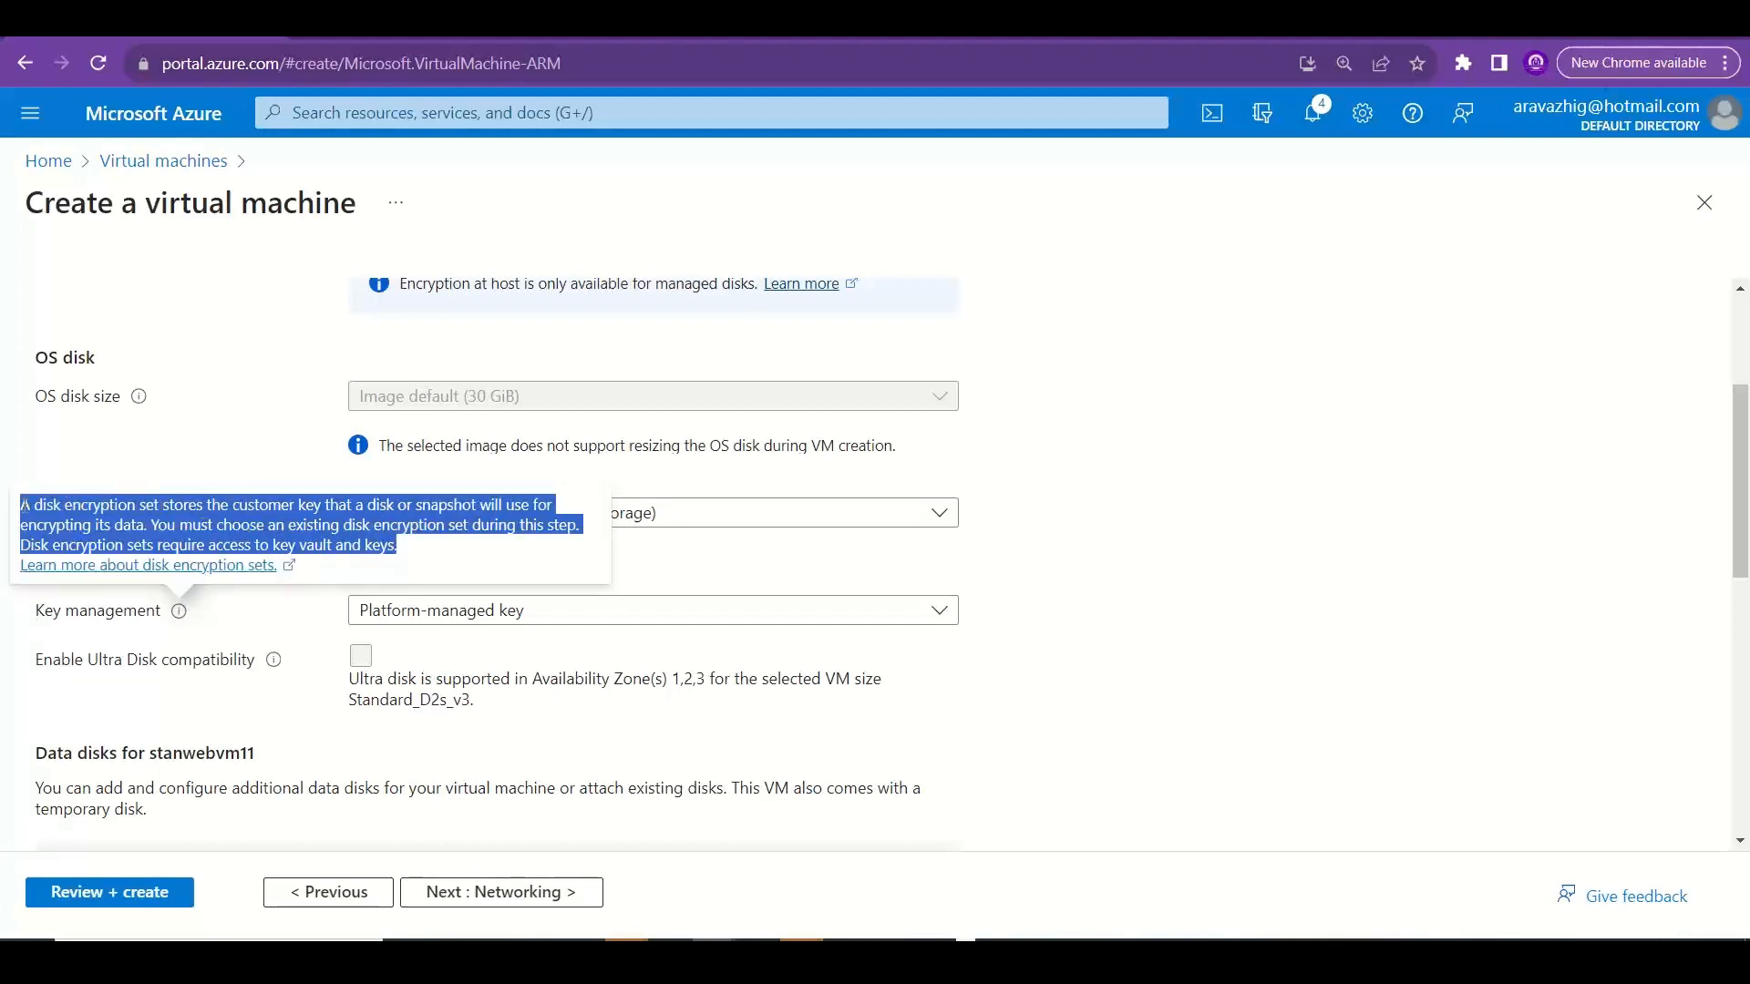
pyautogui.rightClick(41, 506)
pyautogui.click(75, 523)
# Switch to Excel and commit the encryption note in A18 of the Managed vs Unmanaged sheet.
pyautogui.hotkey('alt', 'Tab')
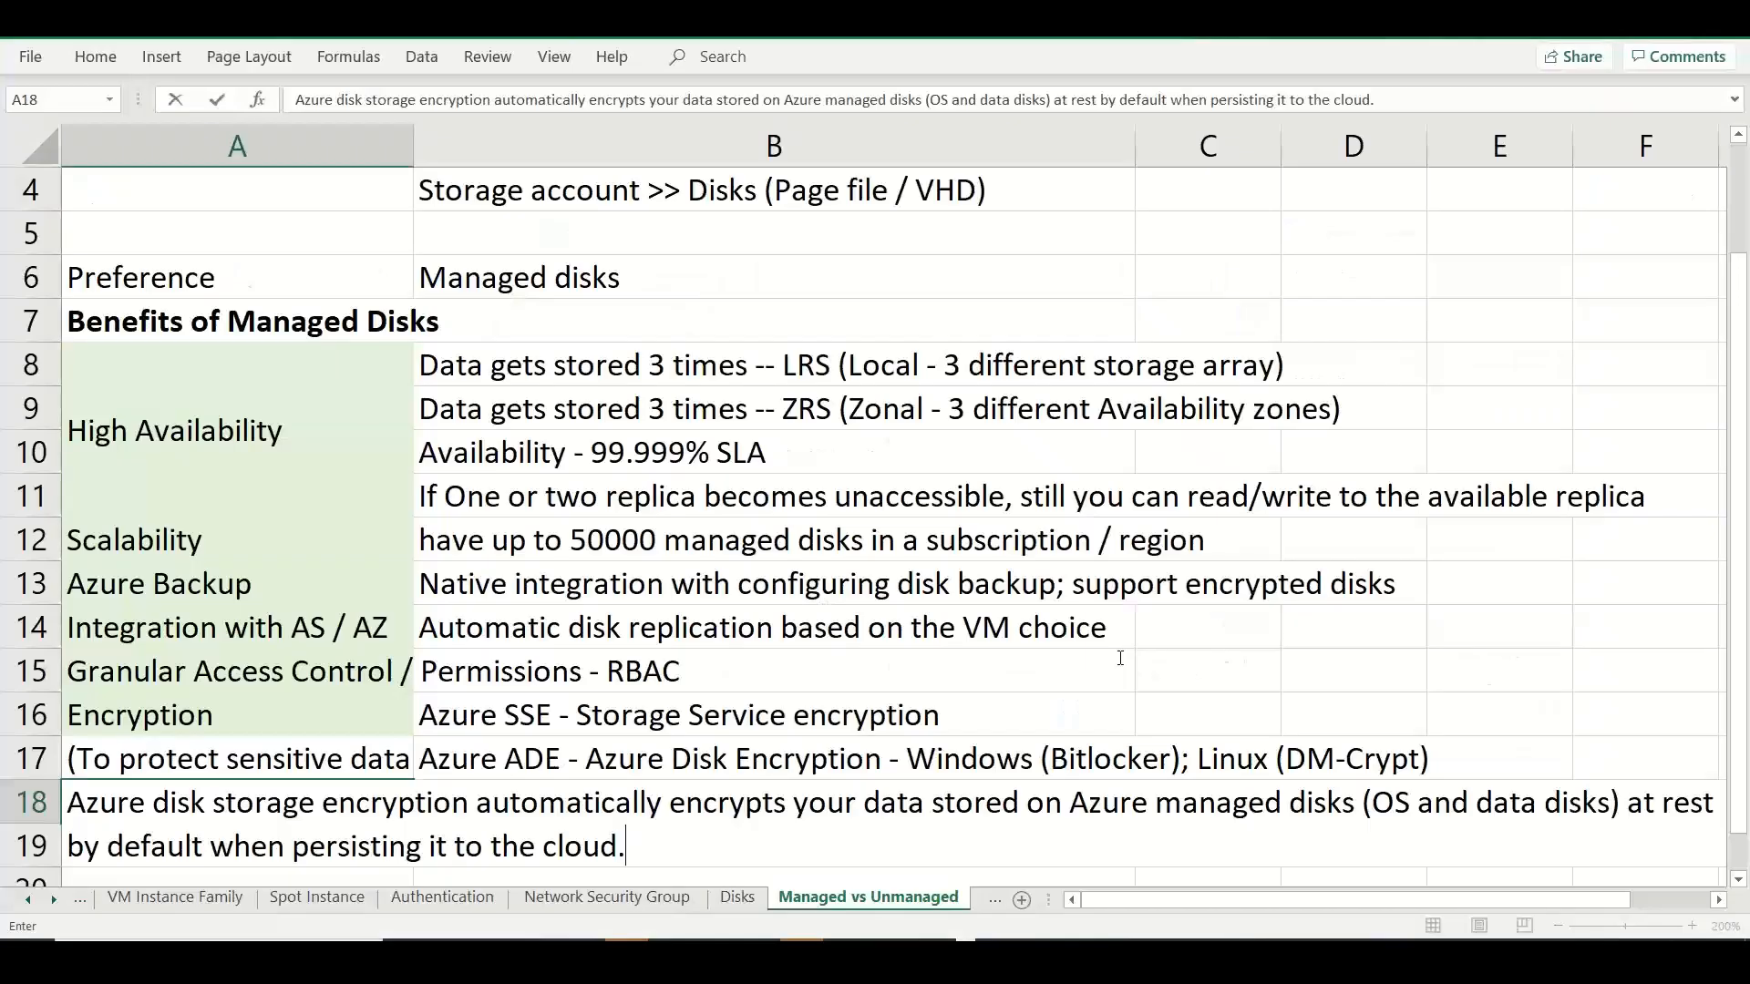
pyautogui.click(825, 668)
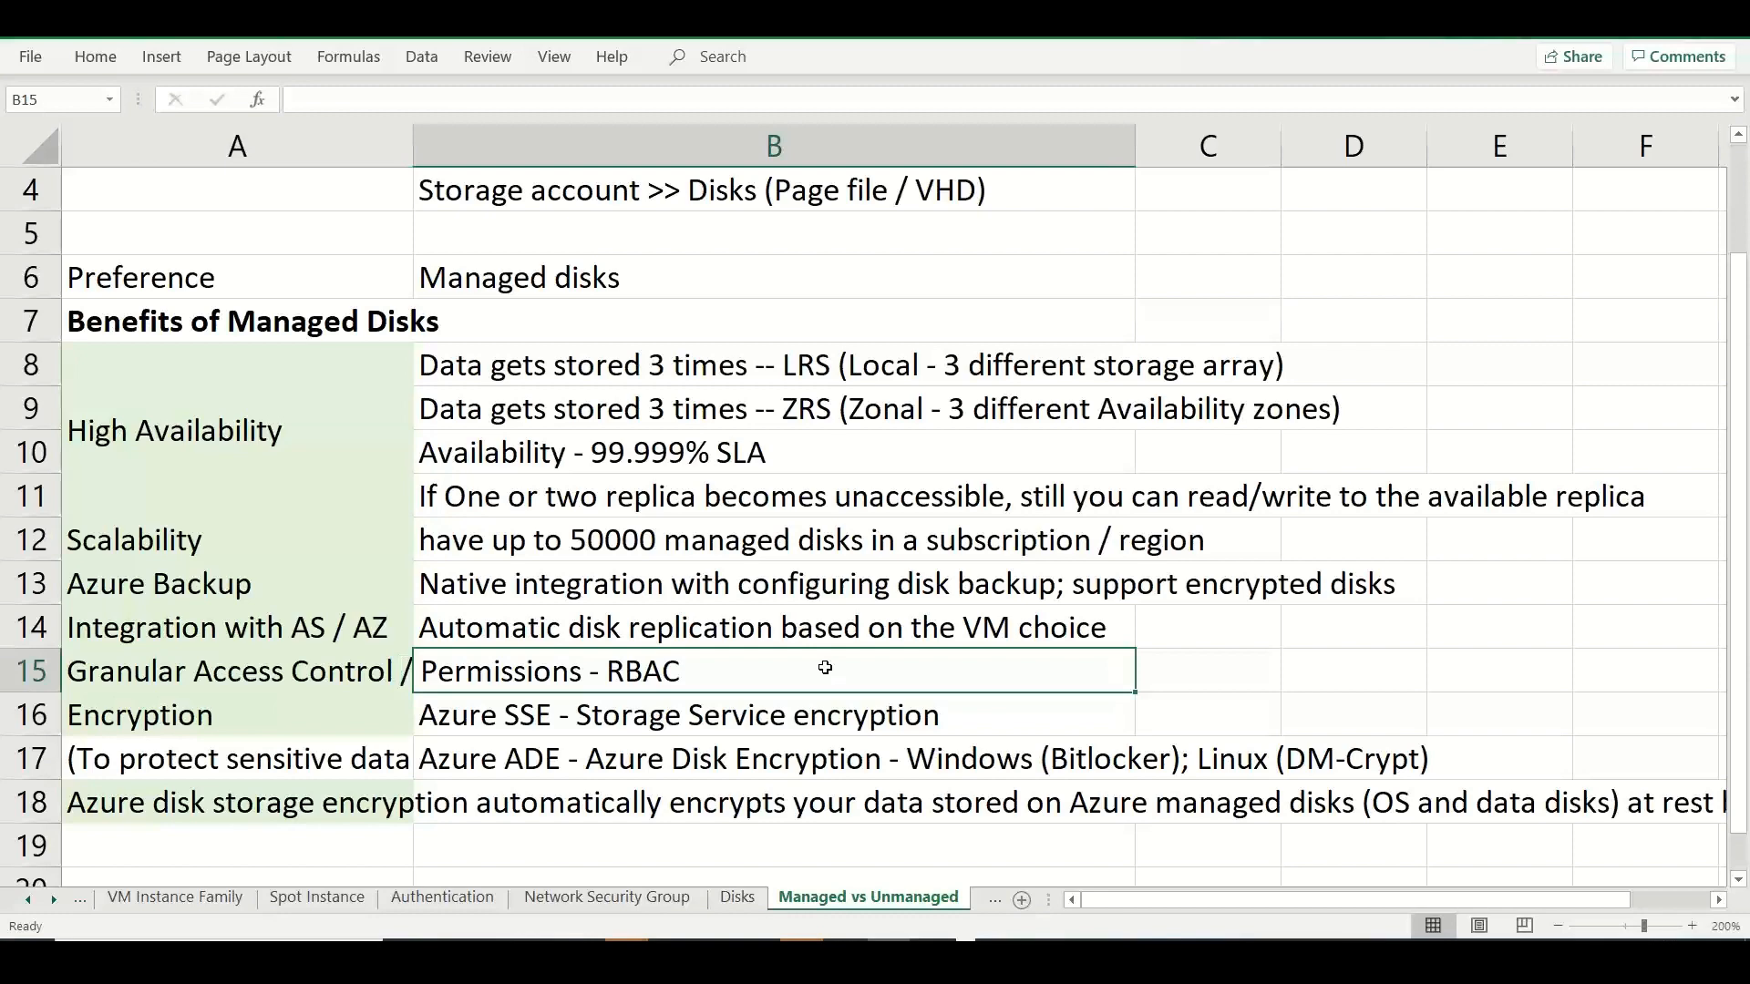
pyautogui.press('Down')
pyautogui.press('Down')
pyautogui.press('Down')
pyautogui.press('Down')
pyautogui.press('Down')
pyautogui.press('Down')
pyautogui.press('Down')
pyautogui.press('Down')
pyautogui.press('Down')
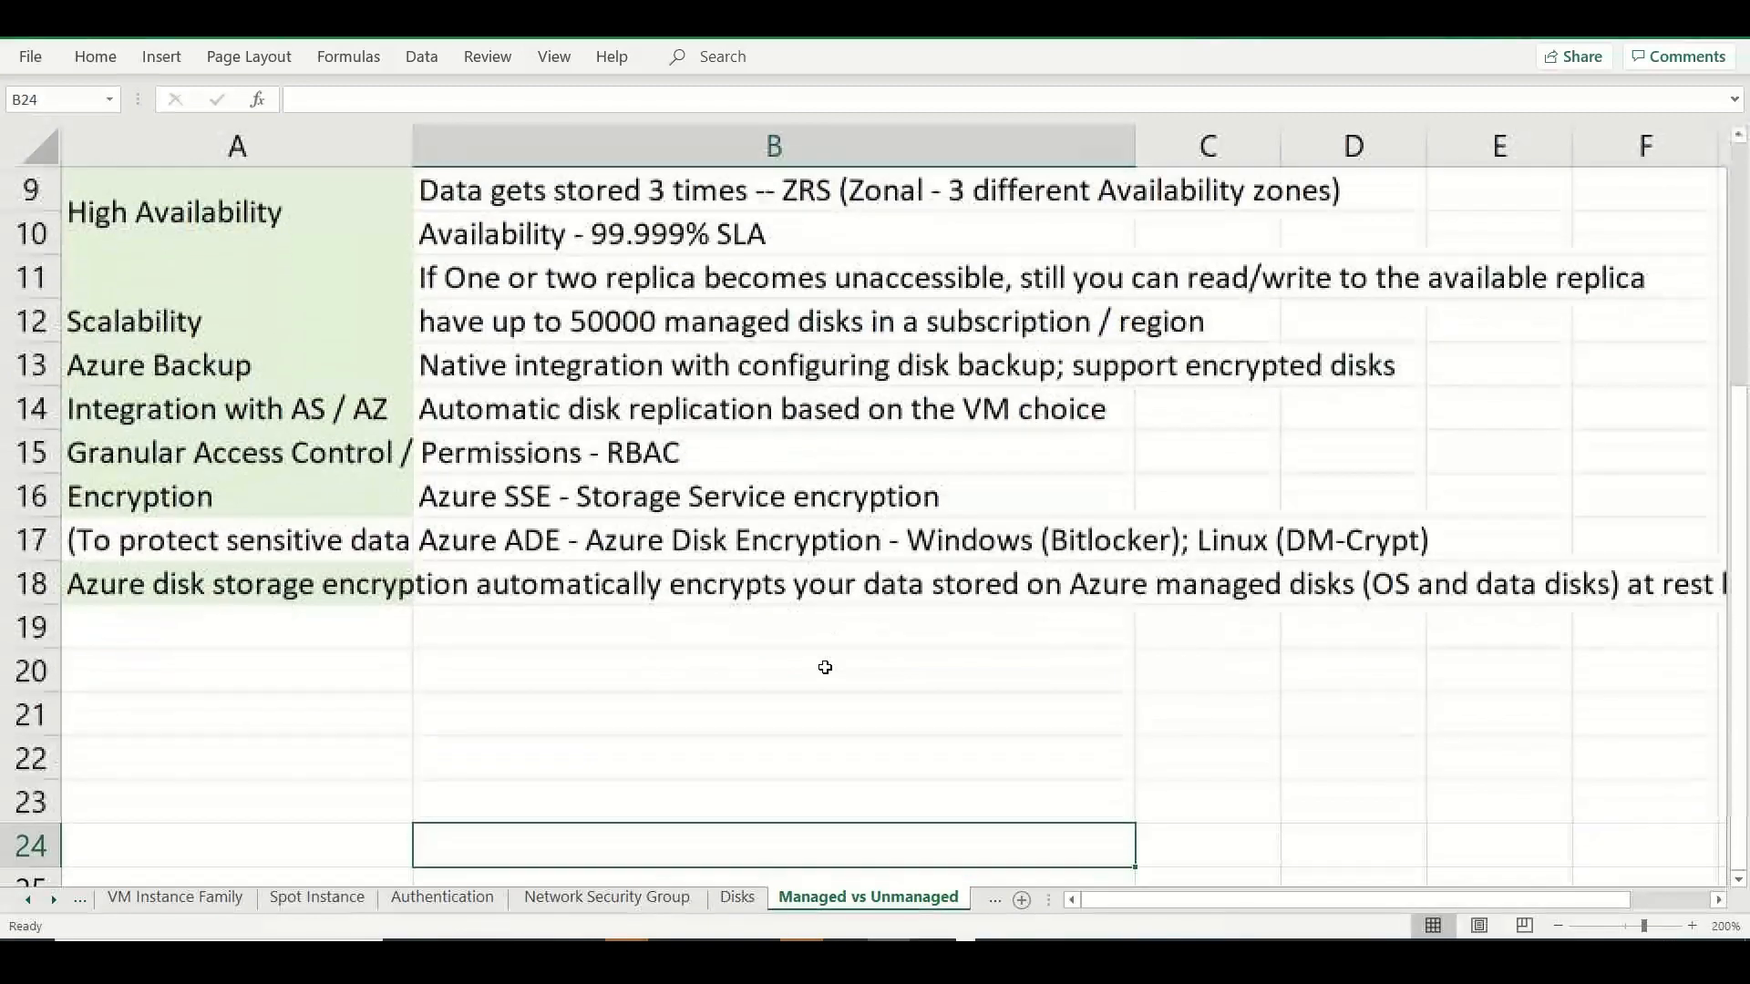
# Enter the heading "Encryption" in A31 of the Disks sheet, below the existing disk notes.
pyautogui.click(724, 904)
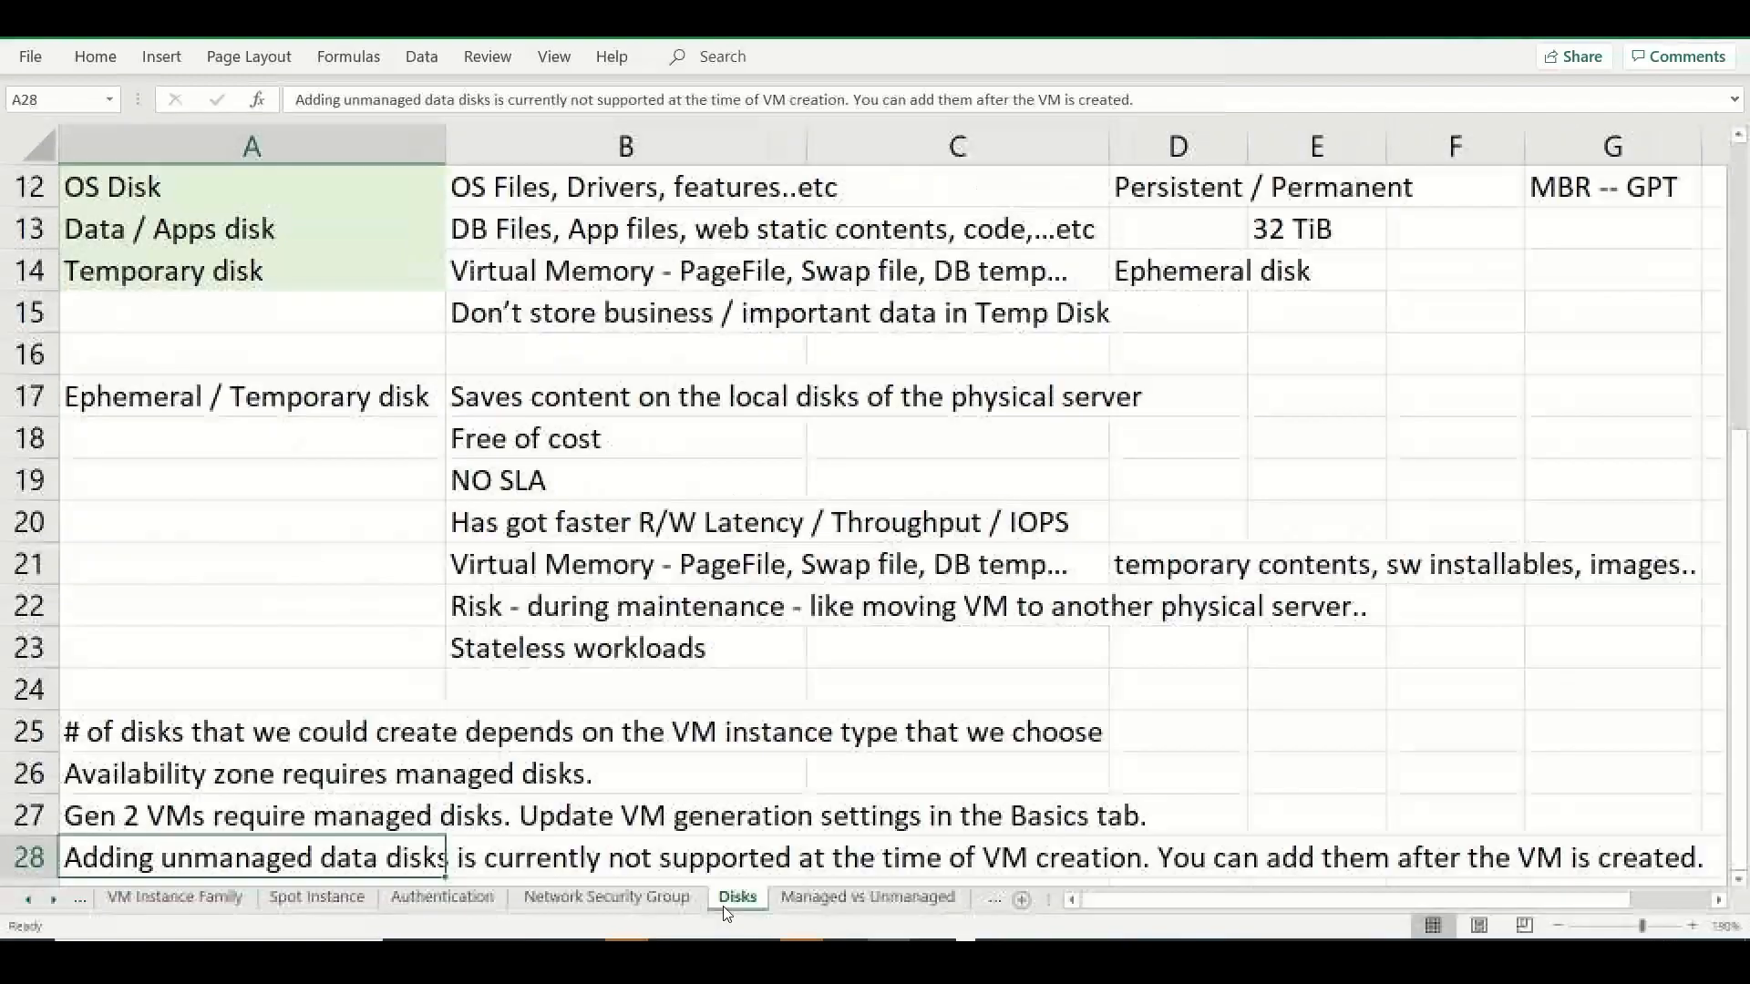
pyautogui.click(315, 651)
pyautogui.press('Down')
pyautogui.press('Down')
pyautogui.press('Down')
pyautogui.press('Down')
pyautogui.press('Down')
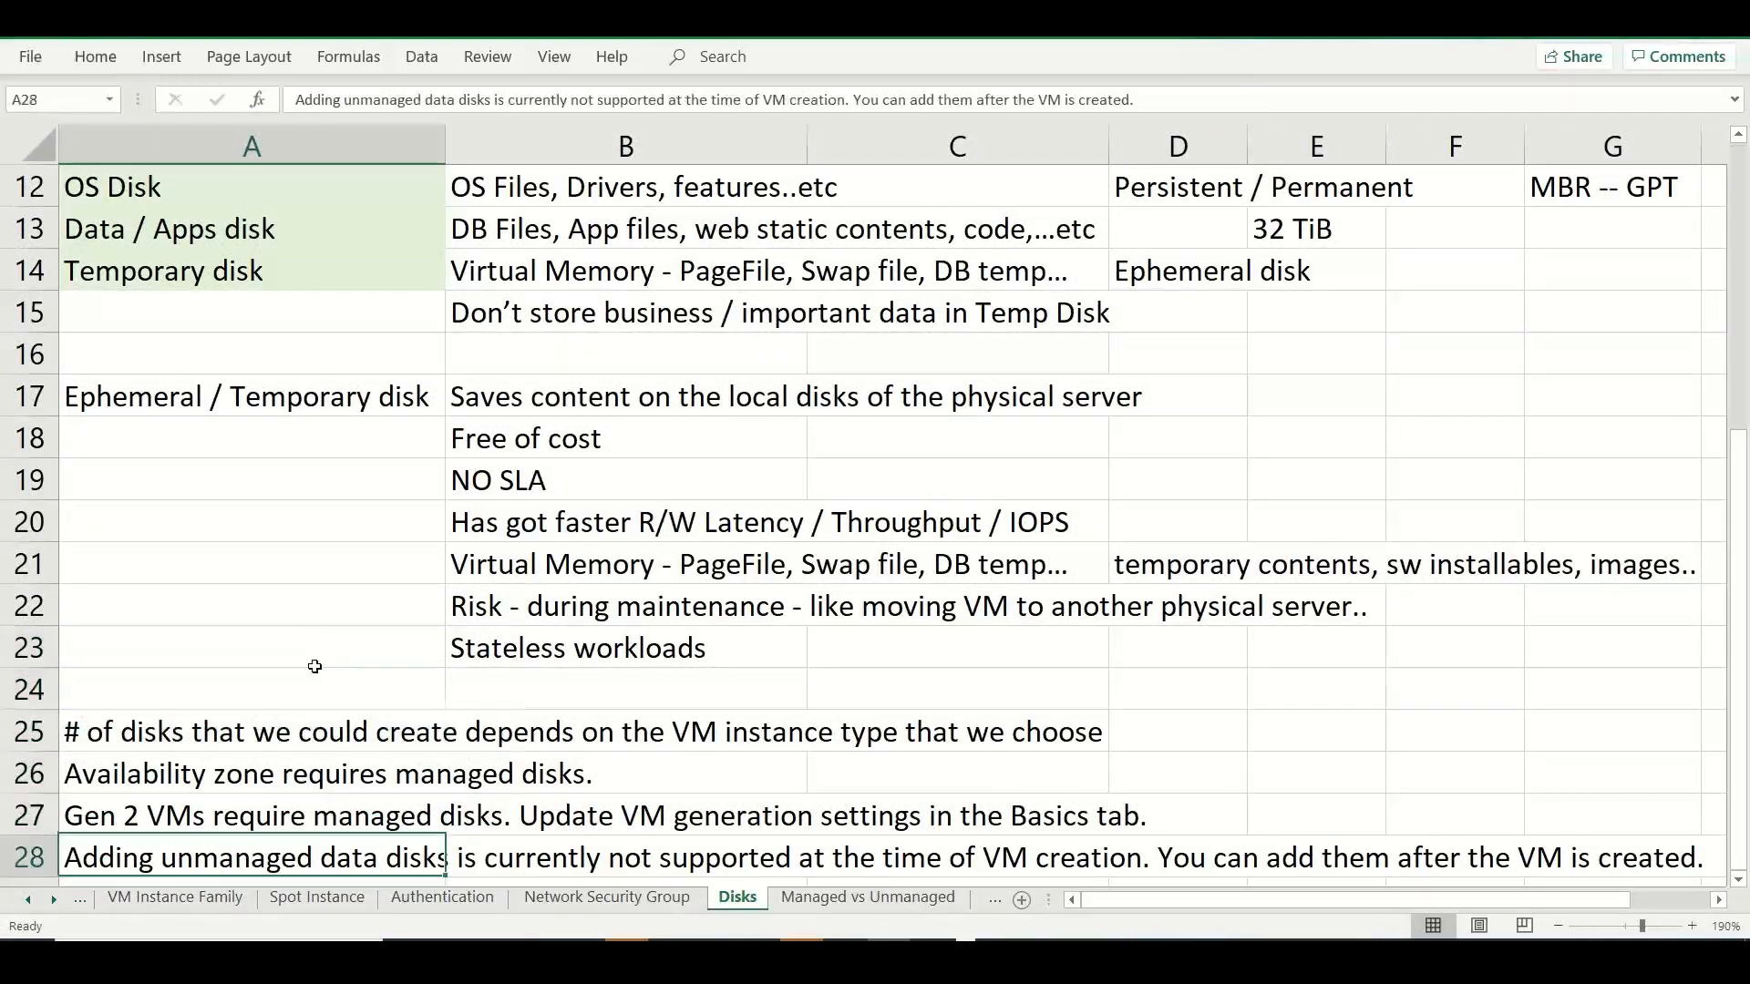
pyautogui.press('Down')
pyautogui.press('Down')
pyautogui.press('Down')
pyautogui.press('Down')
pyautogui.press('Down')
pyautogui.press('Down')
pyautogui.press('Down')
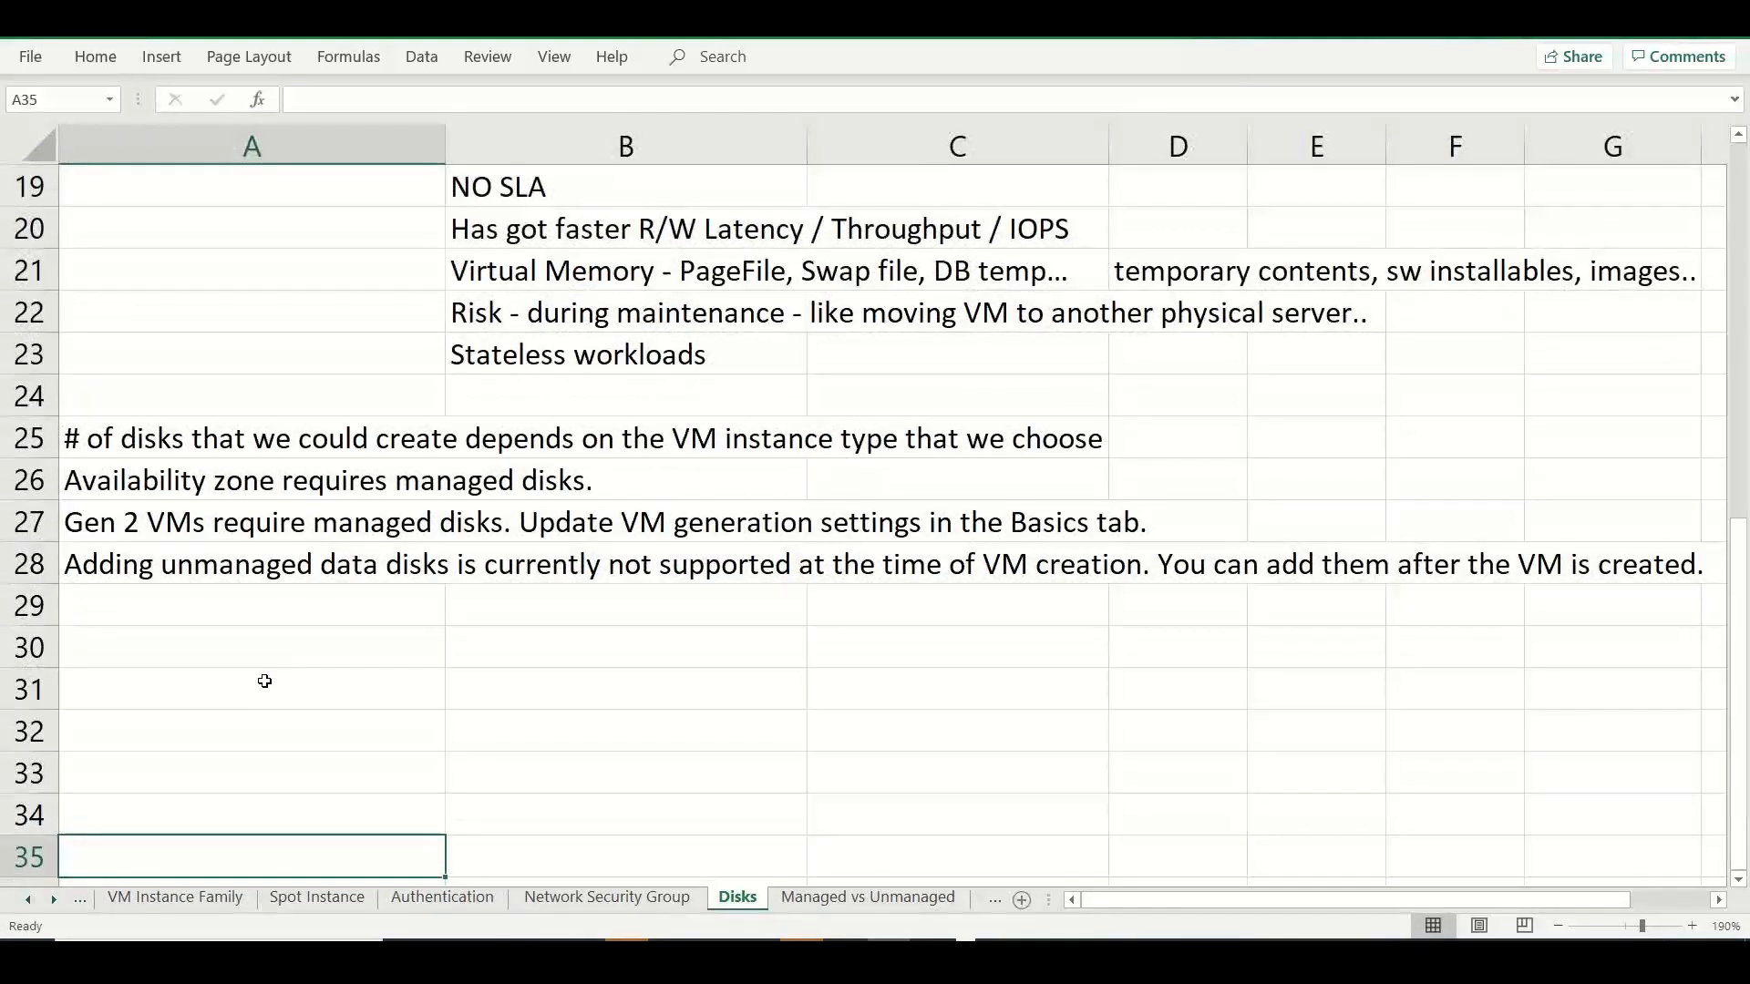
pyautogui.press('Up')
pyautogui.press('Up')
pyautogui.press('Up')
pyautogui.press('Up')
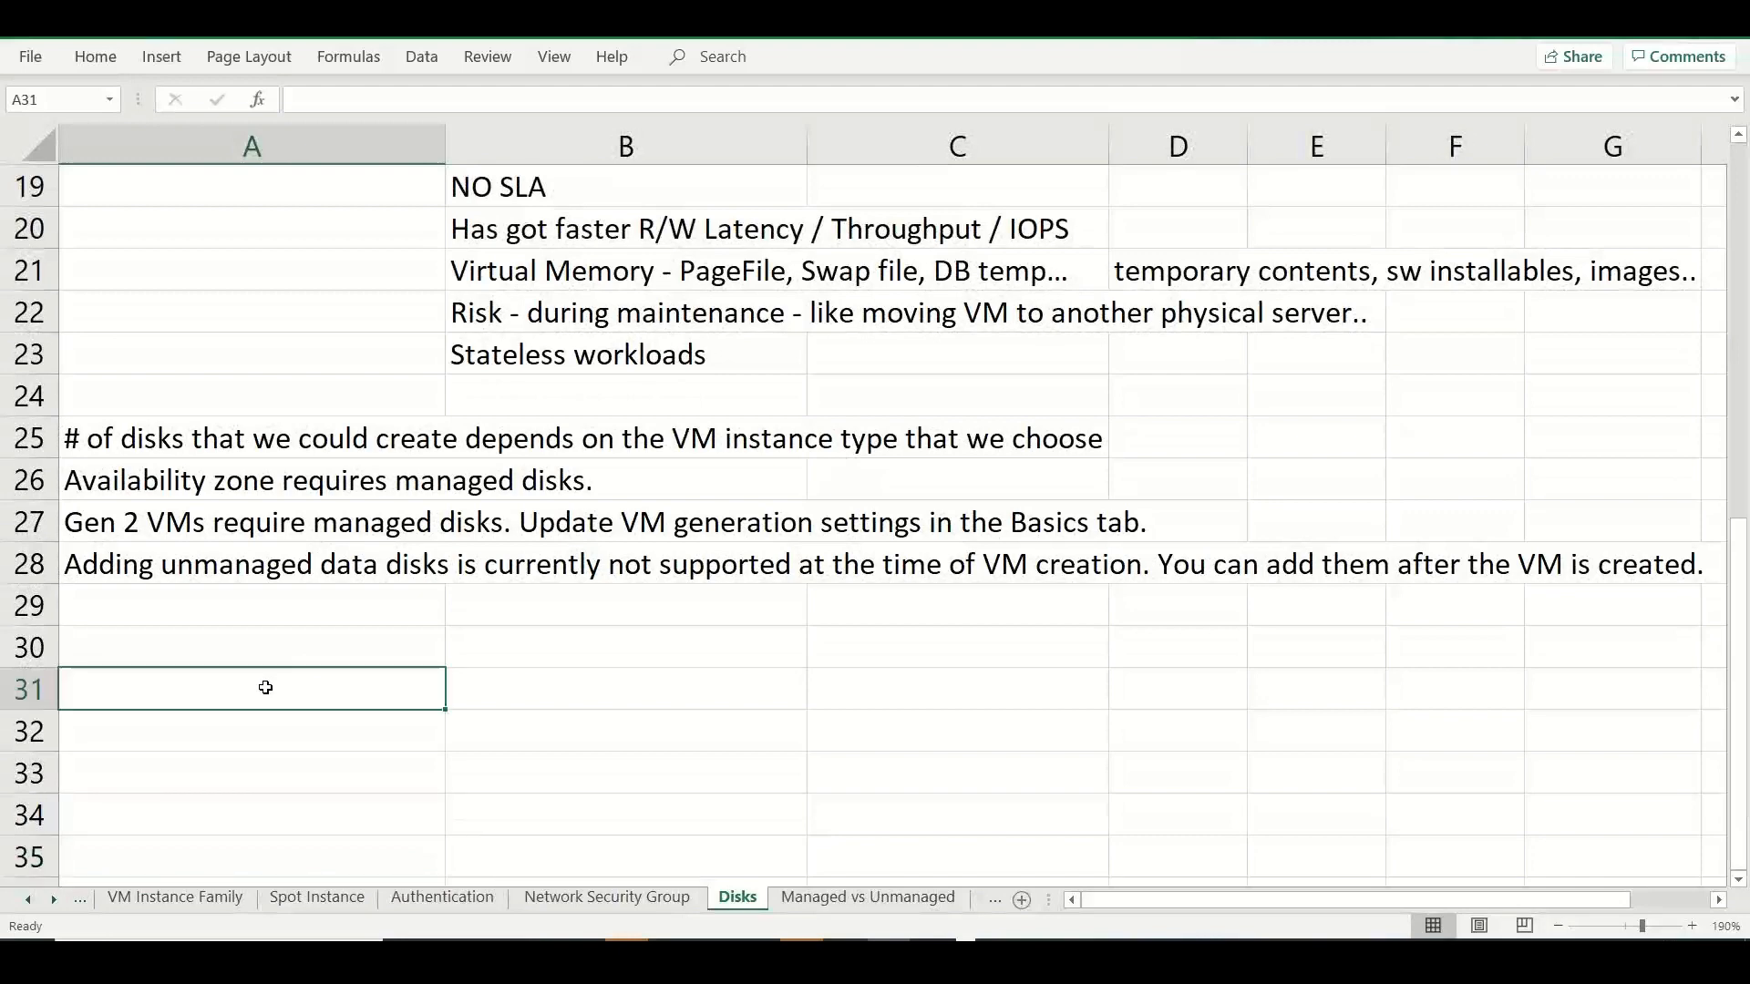
pyautogui.write('Encyptio')
pyautogui.press('BackSpace')
pyautogui.press('BackSpace')
pyautogui.press('BackSpace')
pyautogui.press('BackSpace')
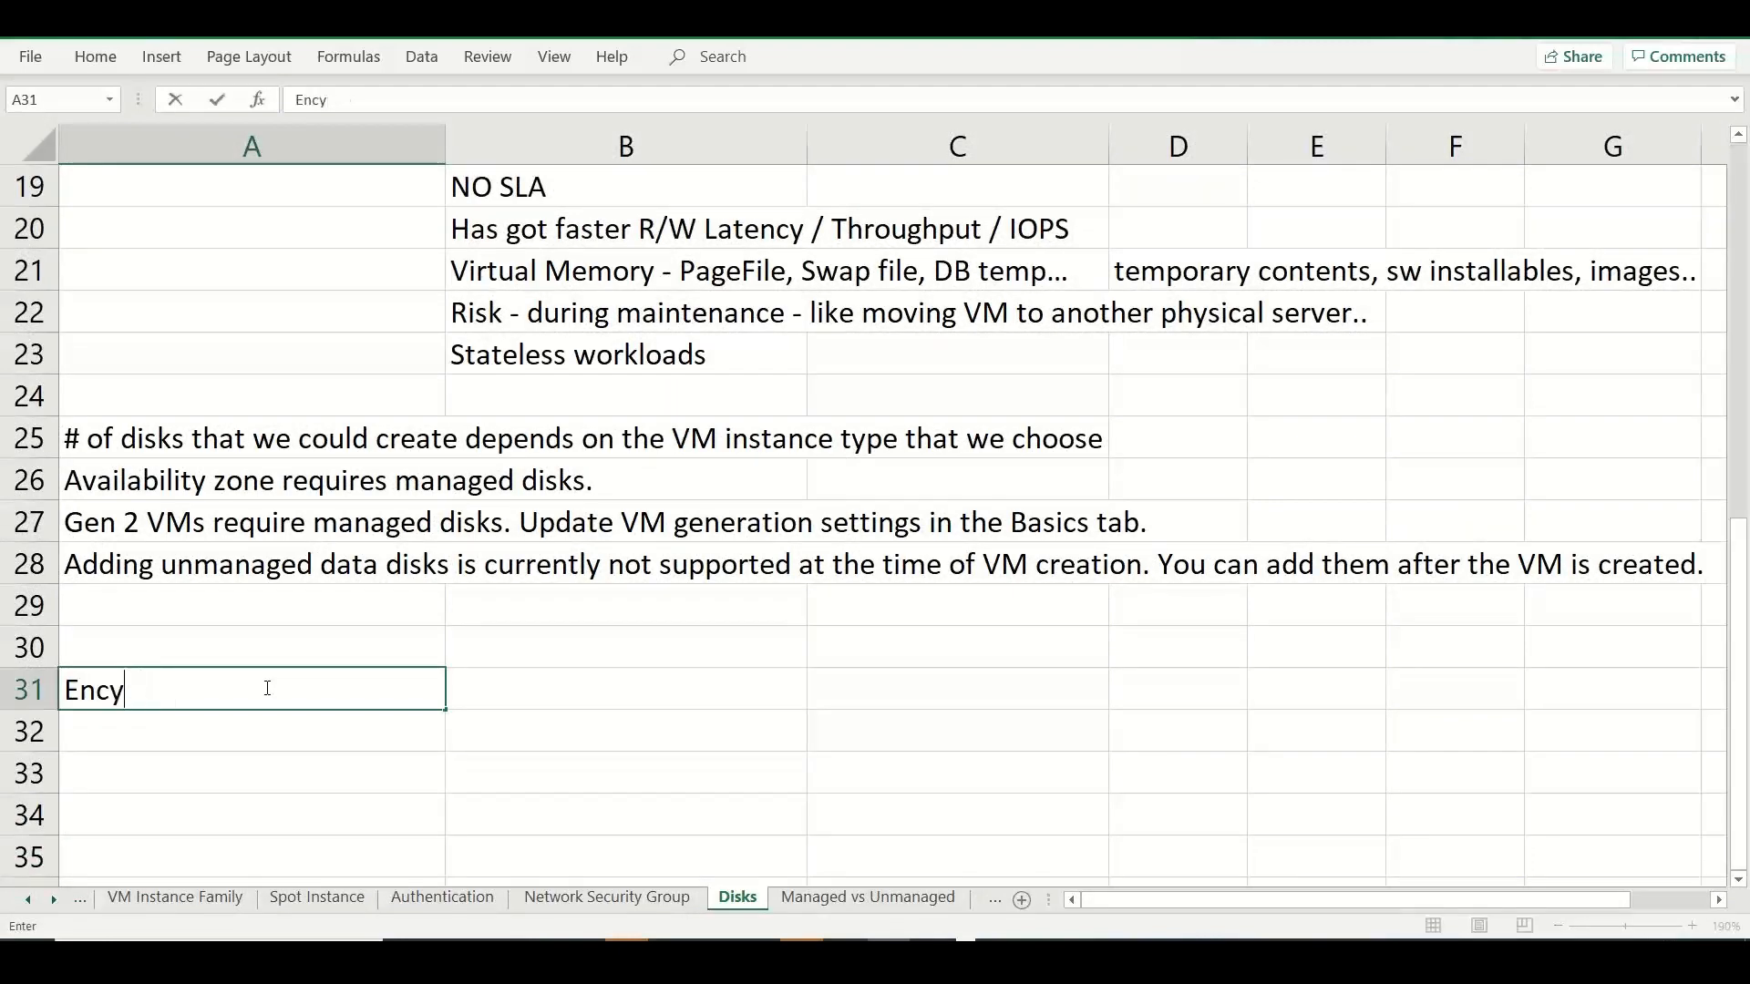
pyautogui.write('ryption')
pyautogui.press('Tab')
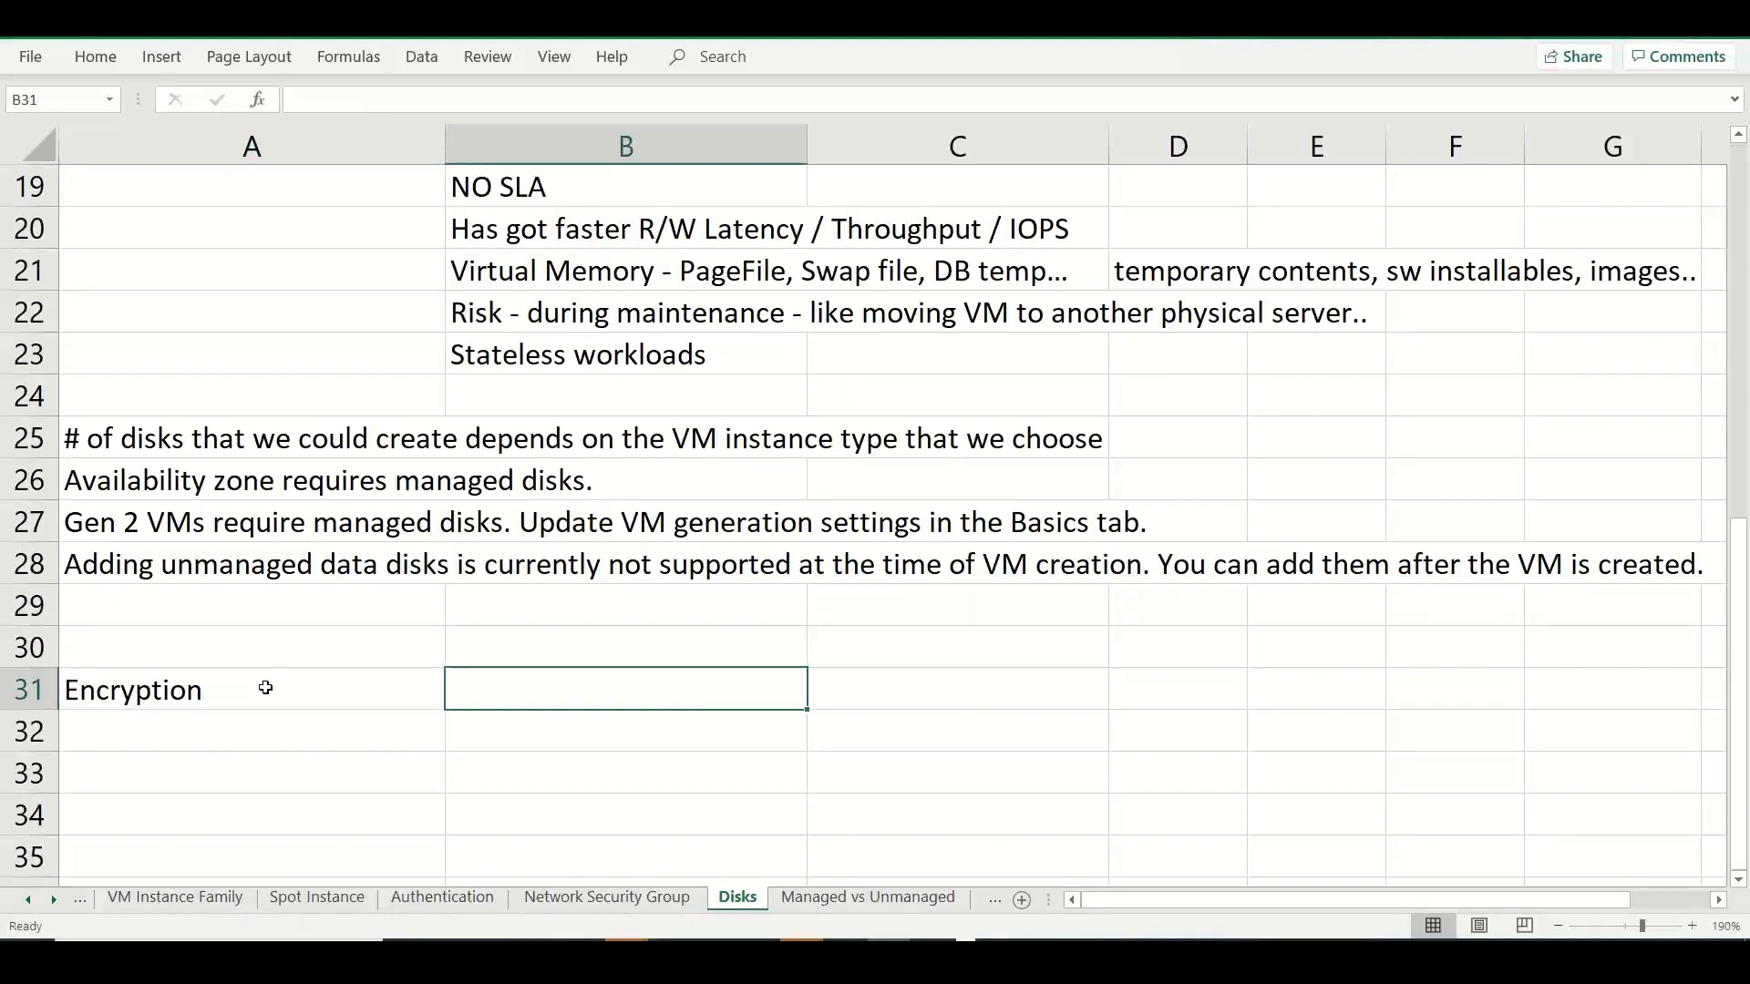
# Enter "Platform Managed key" in B31 and "Customer Managed key" in B32, beside the Encryption heading.
pyautogui.write('Plat')
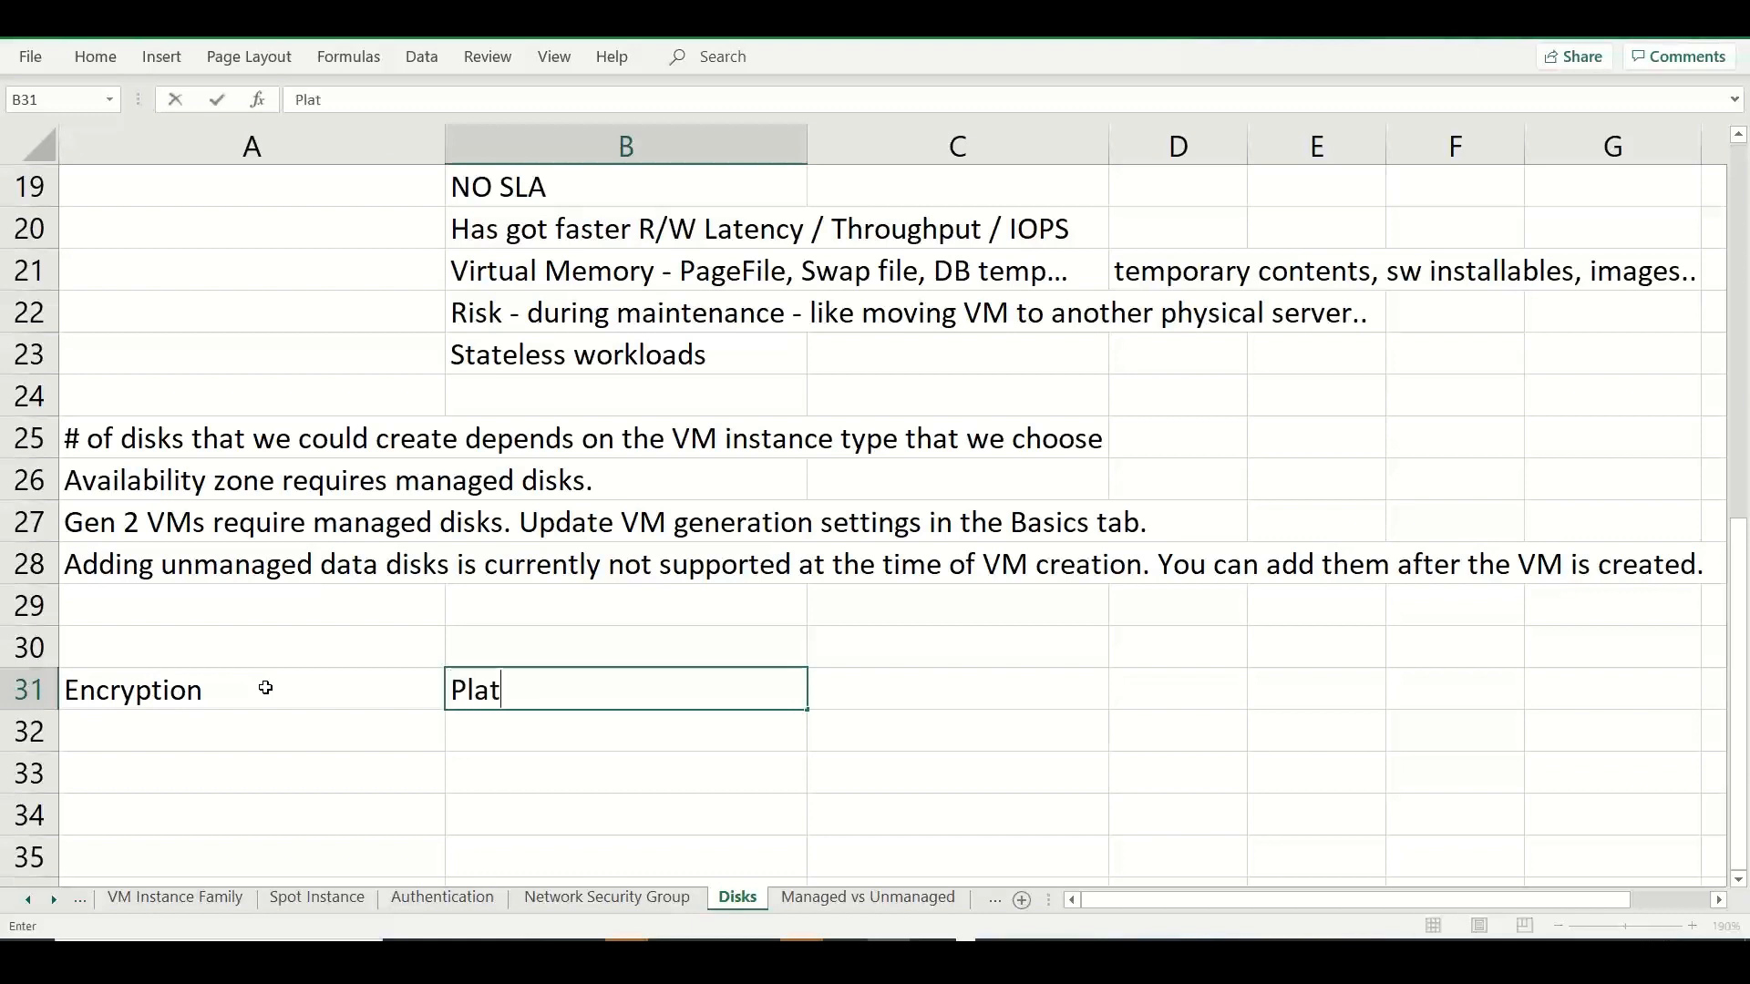
pyautogui.write('form Managed key')
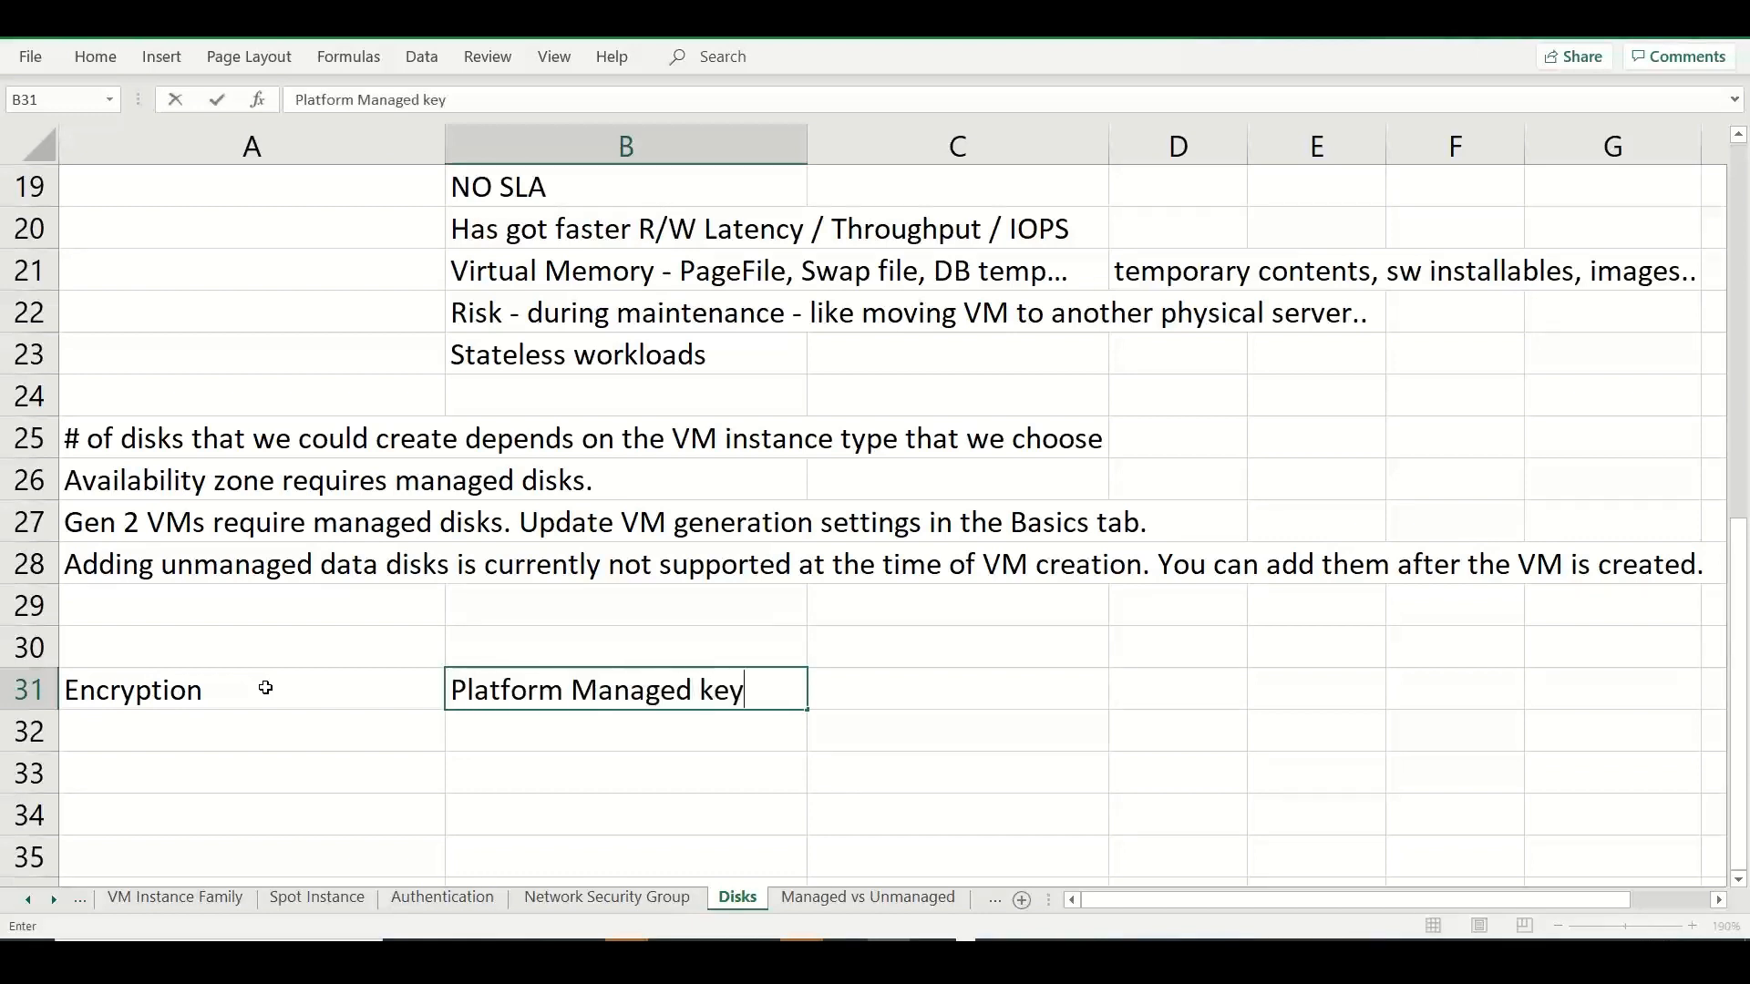
pyautogui.press('Return')
pyautogui.write('Customer m')
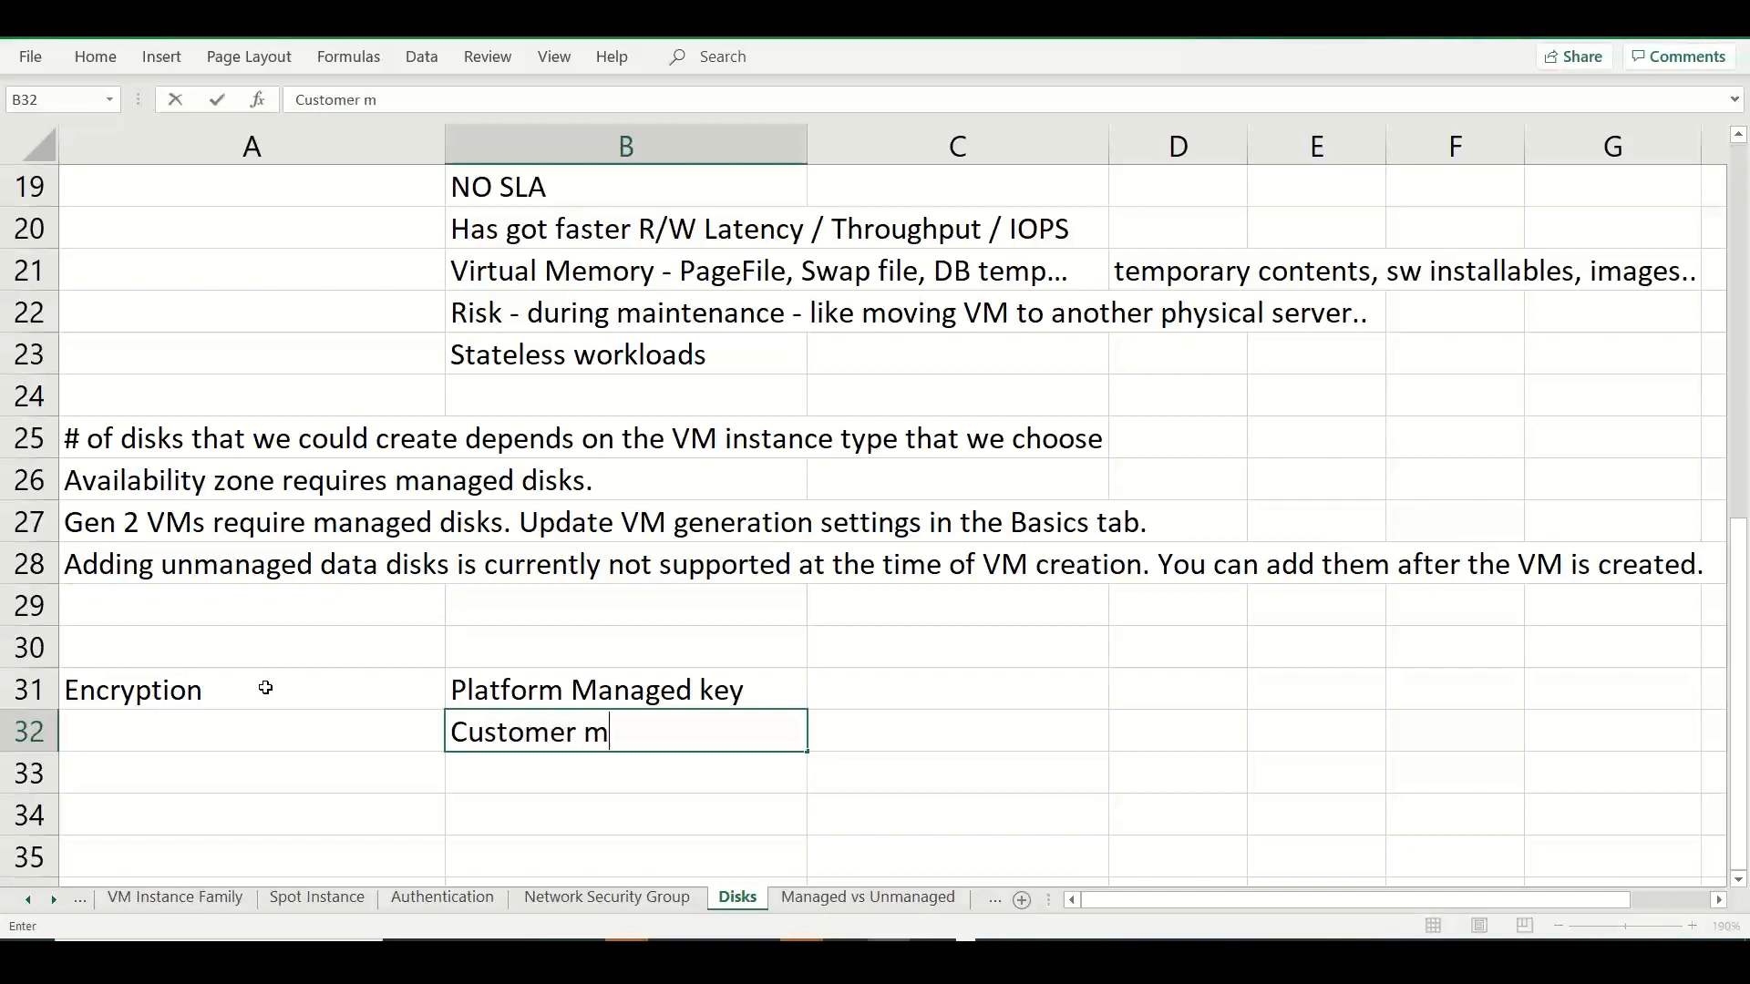
pyautogui.press('BackSpace')
pyautogui.write('Managed key')
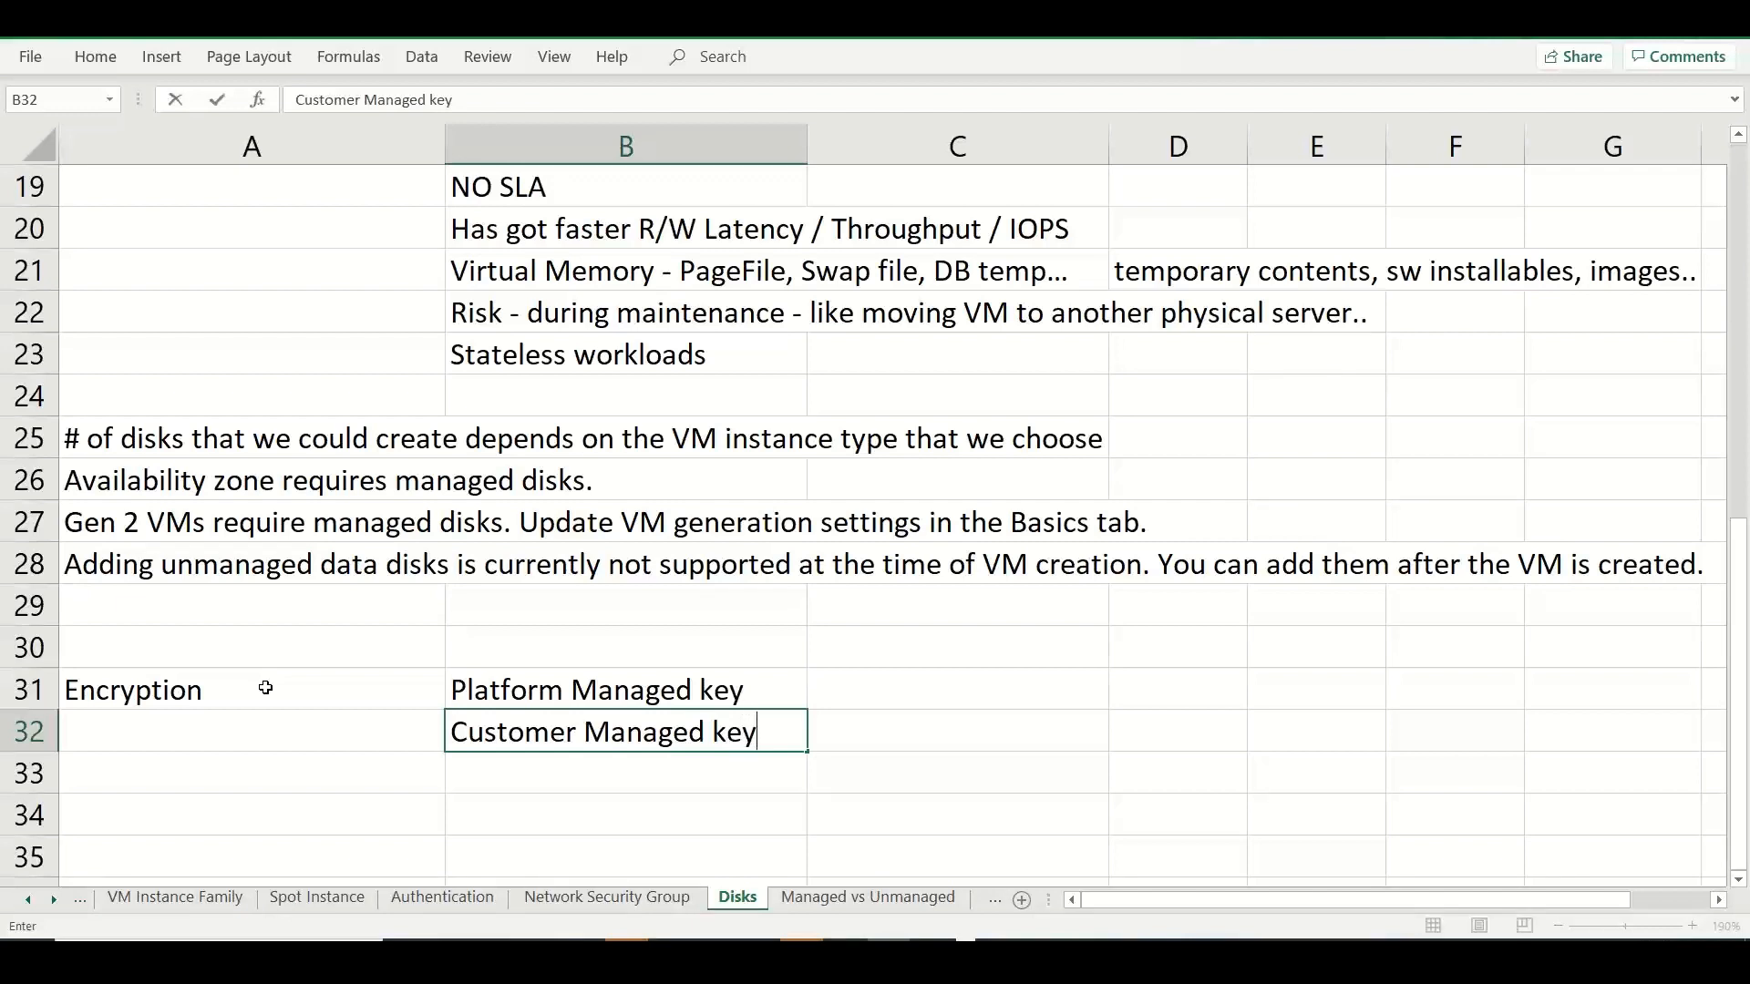
# Switch to the Azure portal and review the Key management options for the OS disk.
pyautogui.hotkey('alt', 'Tab')
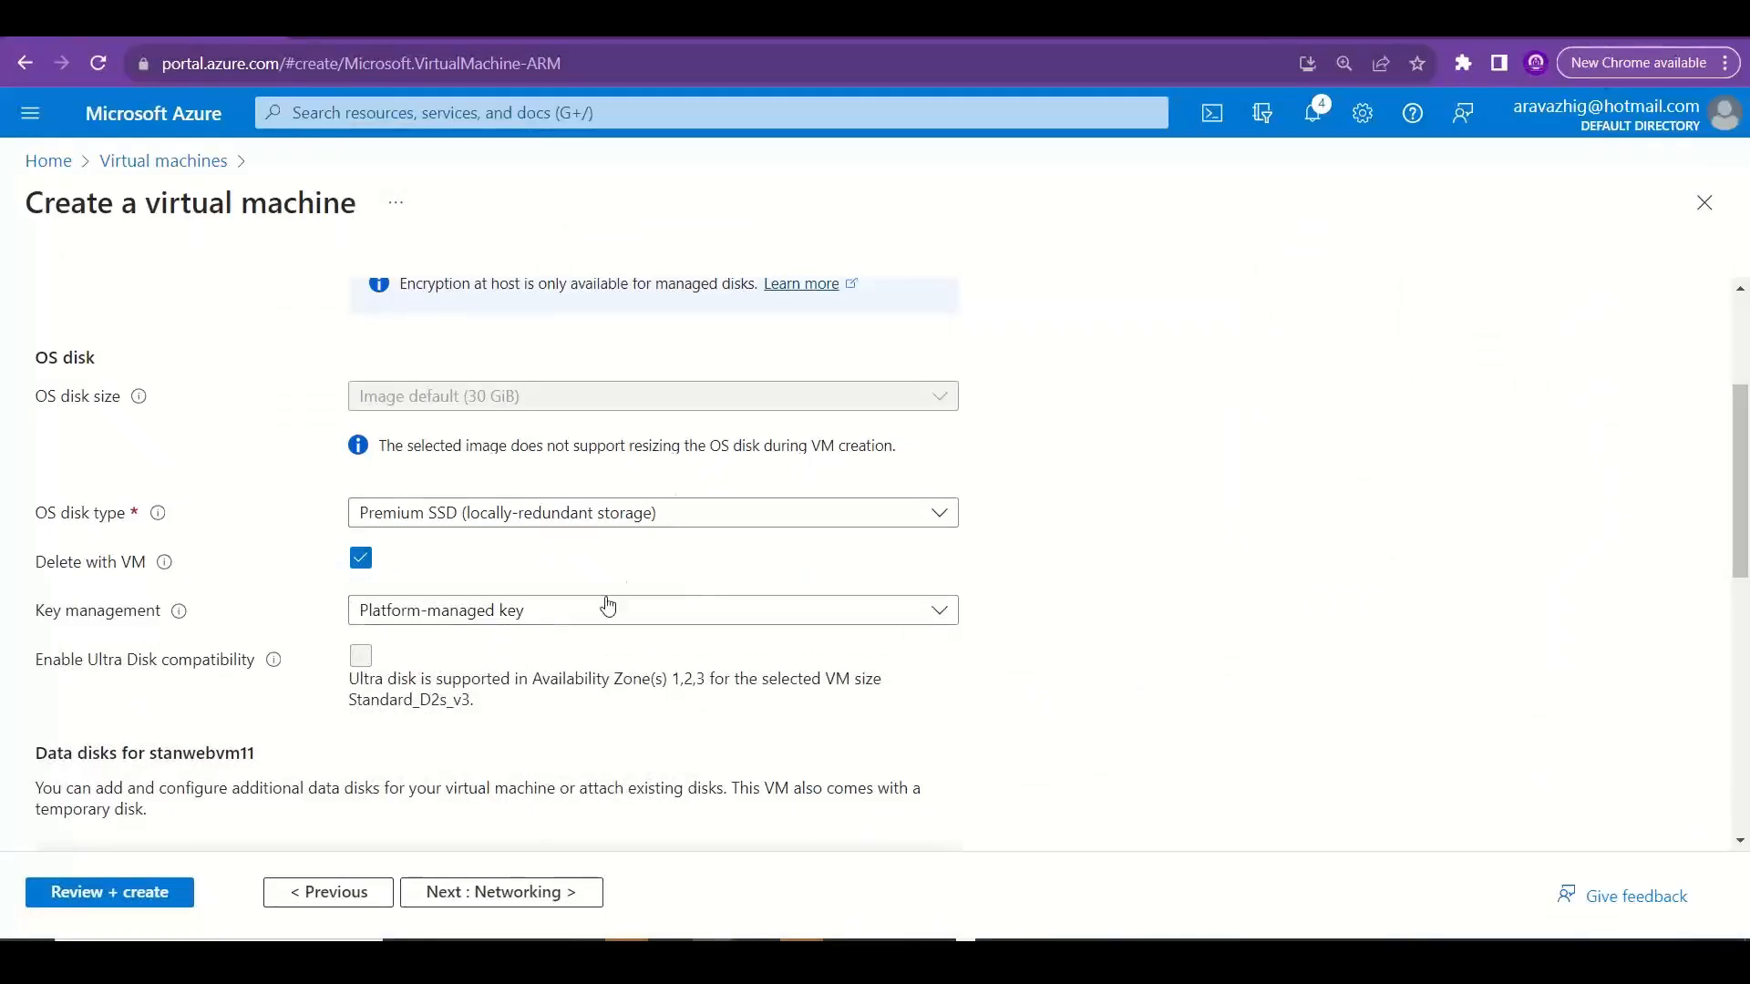
pyautogui.click(608, 608)
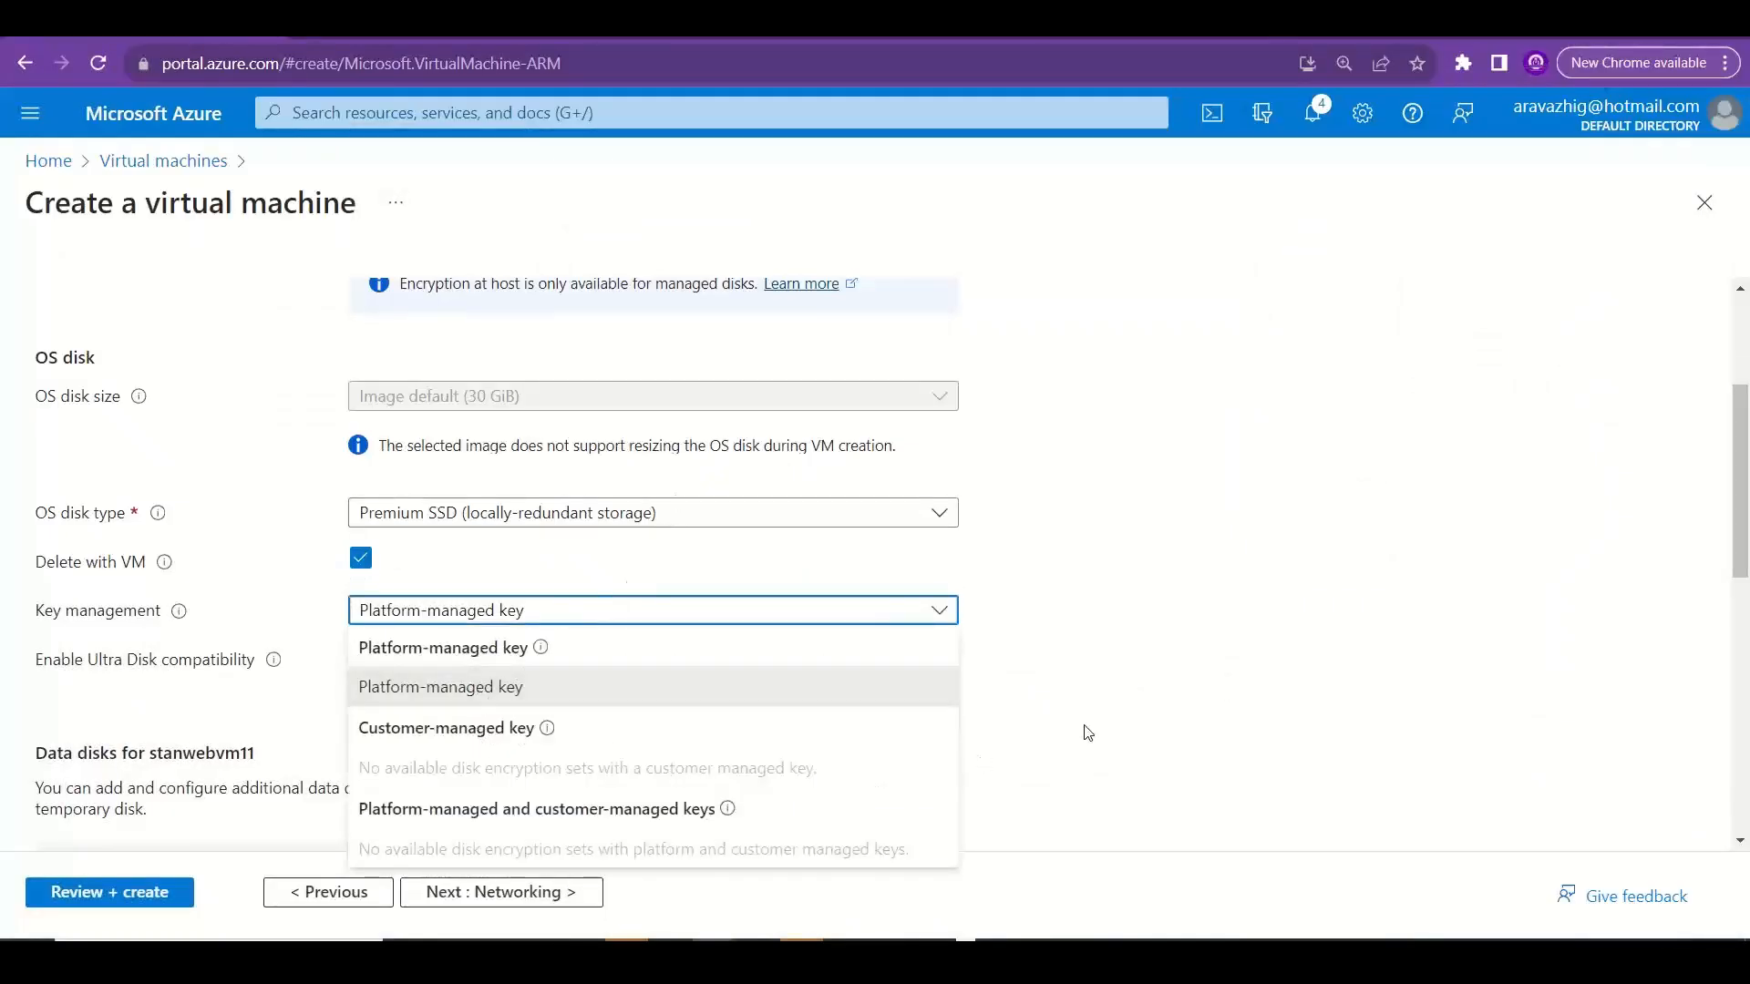
pyautogui.click(1248, 710)
# Switch to Excel and paste the disk encryption set text in A33, moving everything from "You must choose" onward to A34.
pyautogui.hotkey('alt', 'Tab')
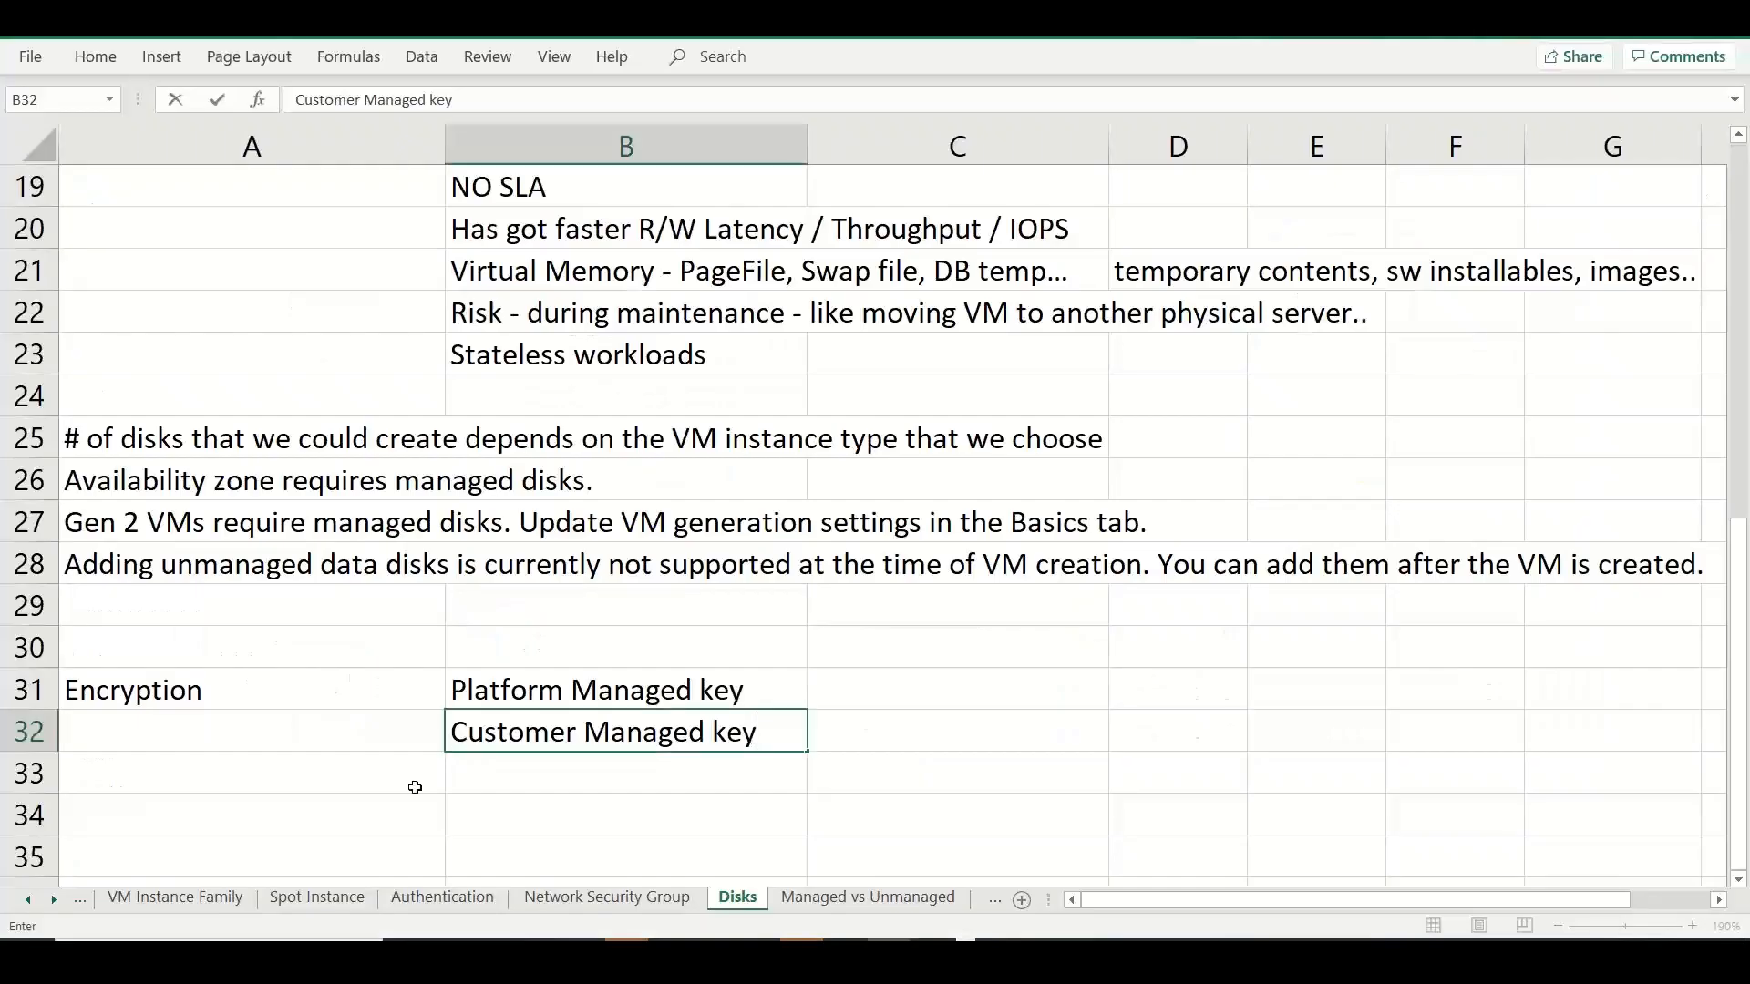
pyautogui.click(341, 778)
pyautogui.hotkey('ctrl', 'v')
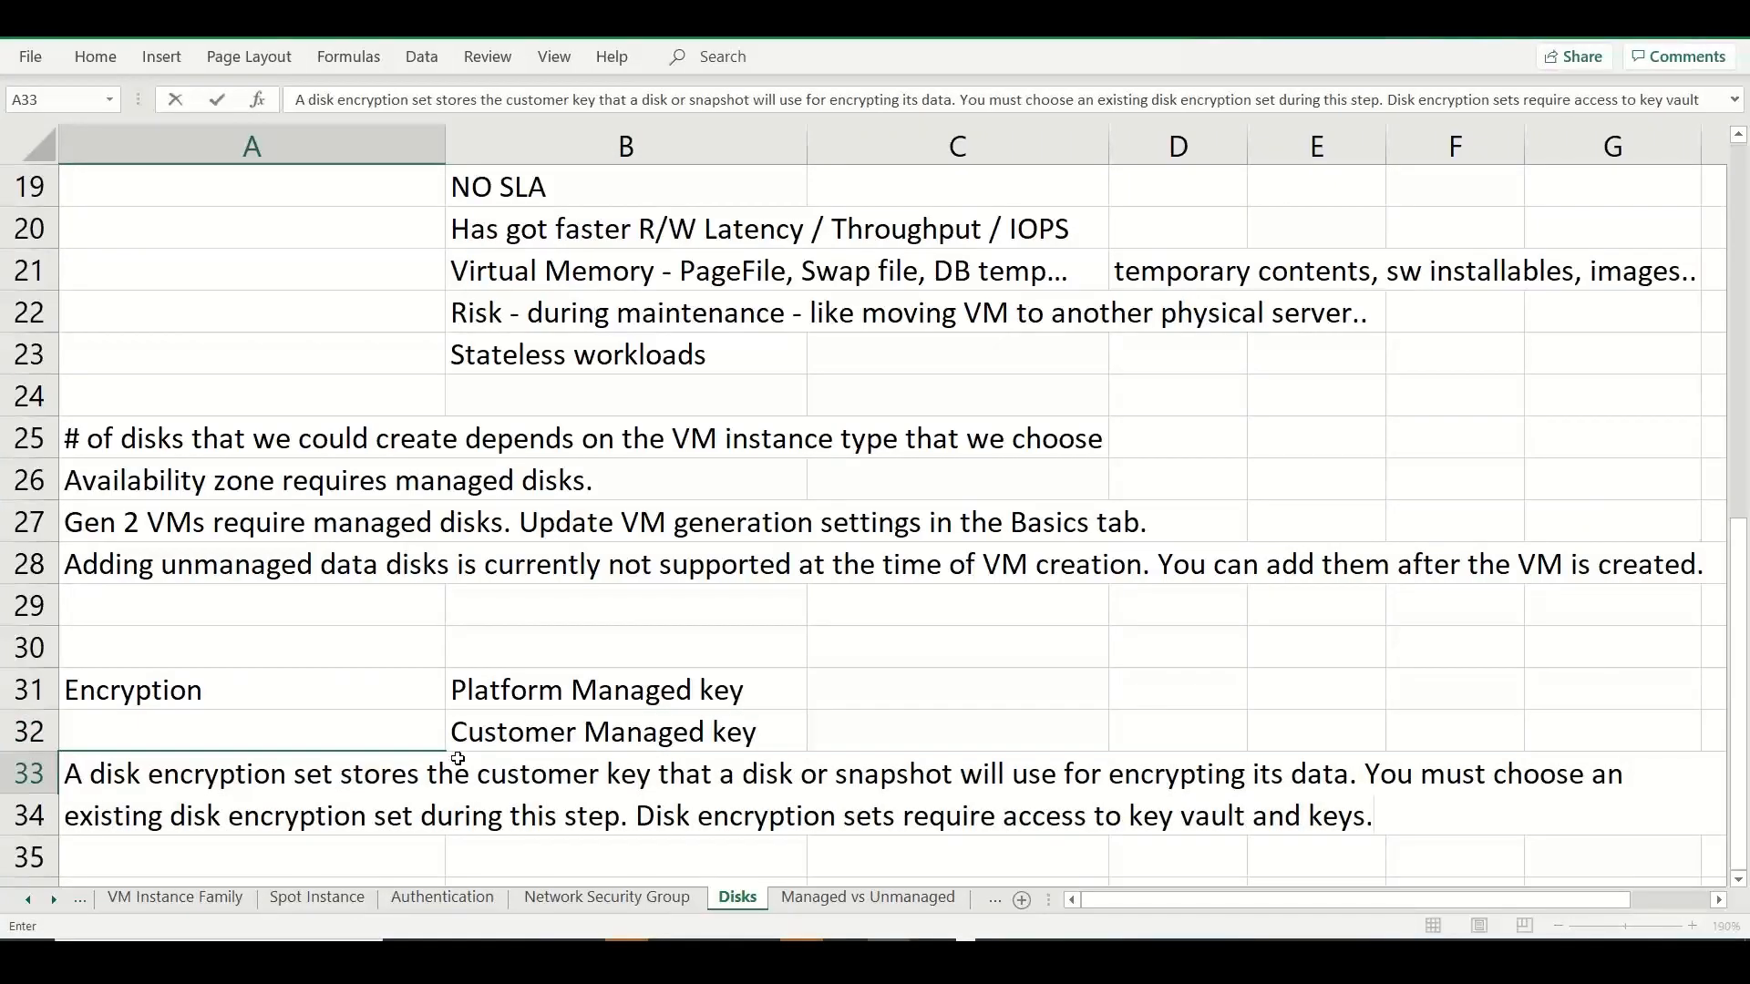
pyautogui.moveTo(1367, 774); pyautogui.dragTo(1462, 828)
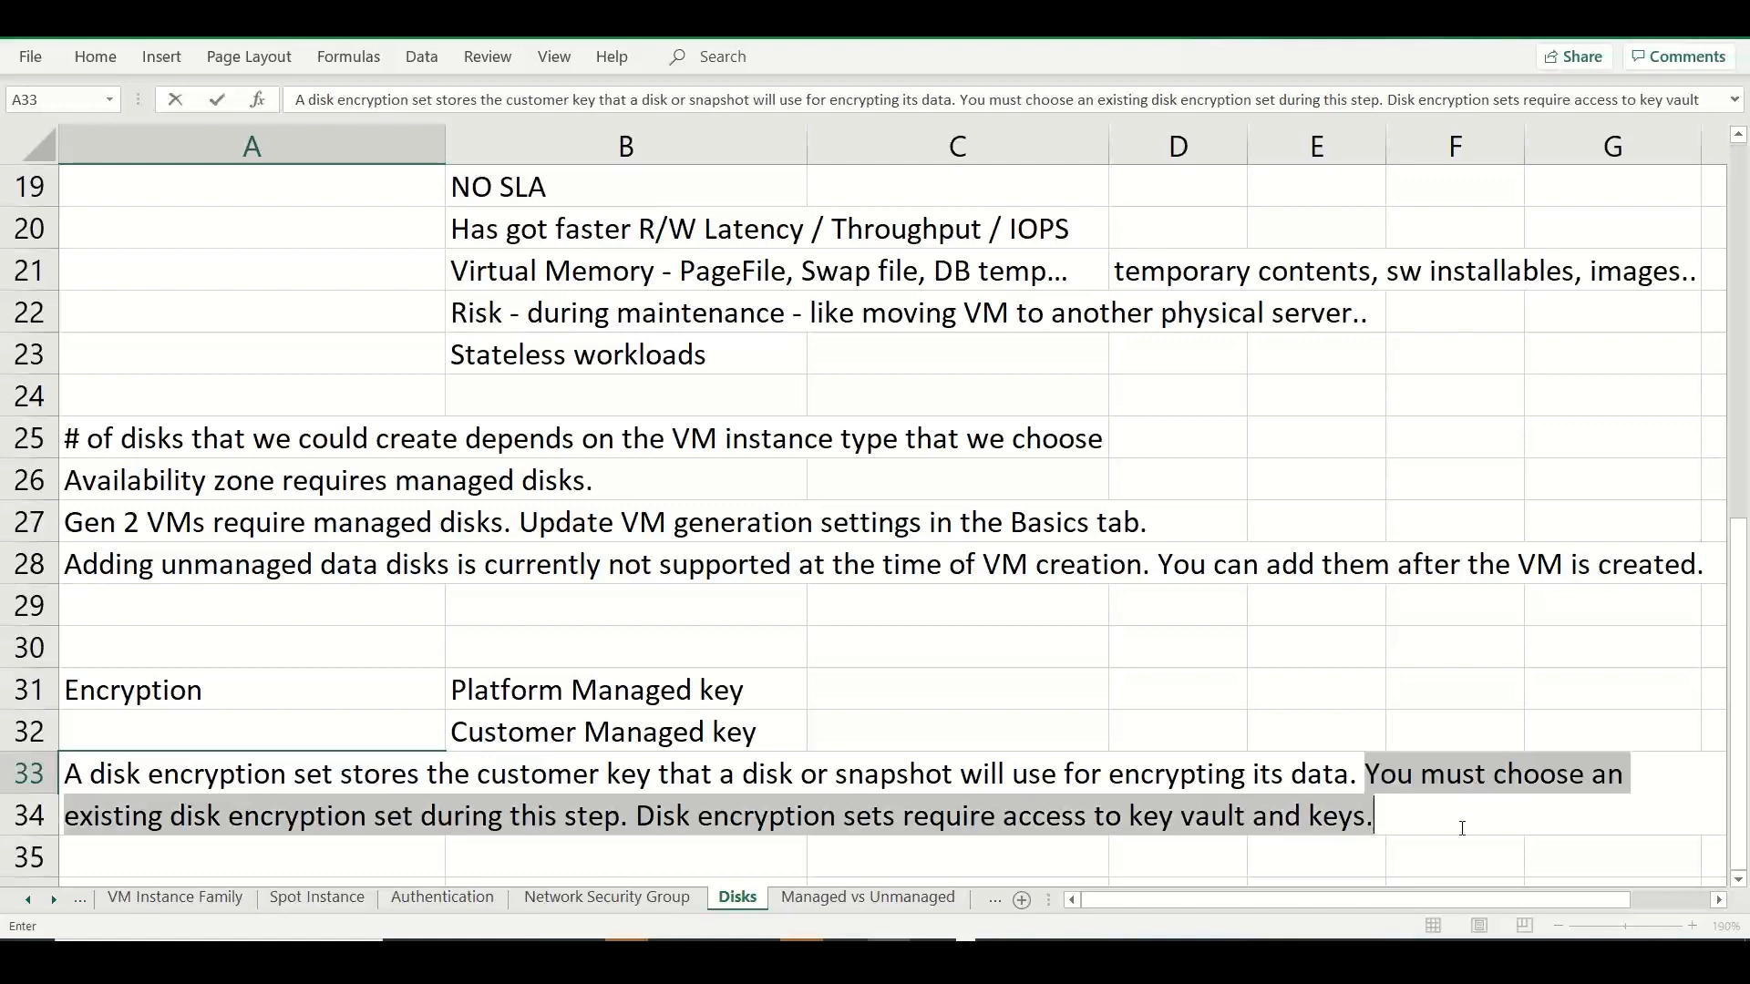
pyautogui.press('Delete')
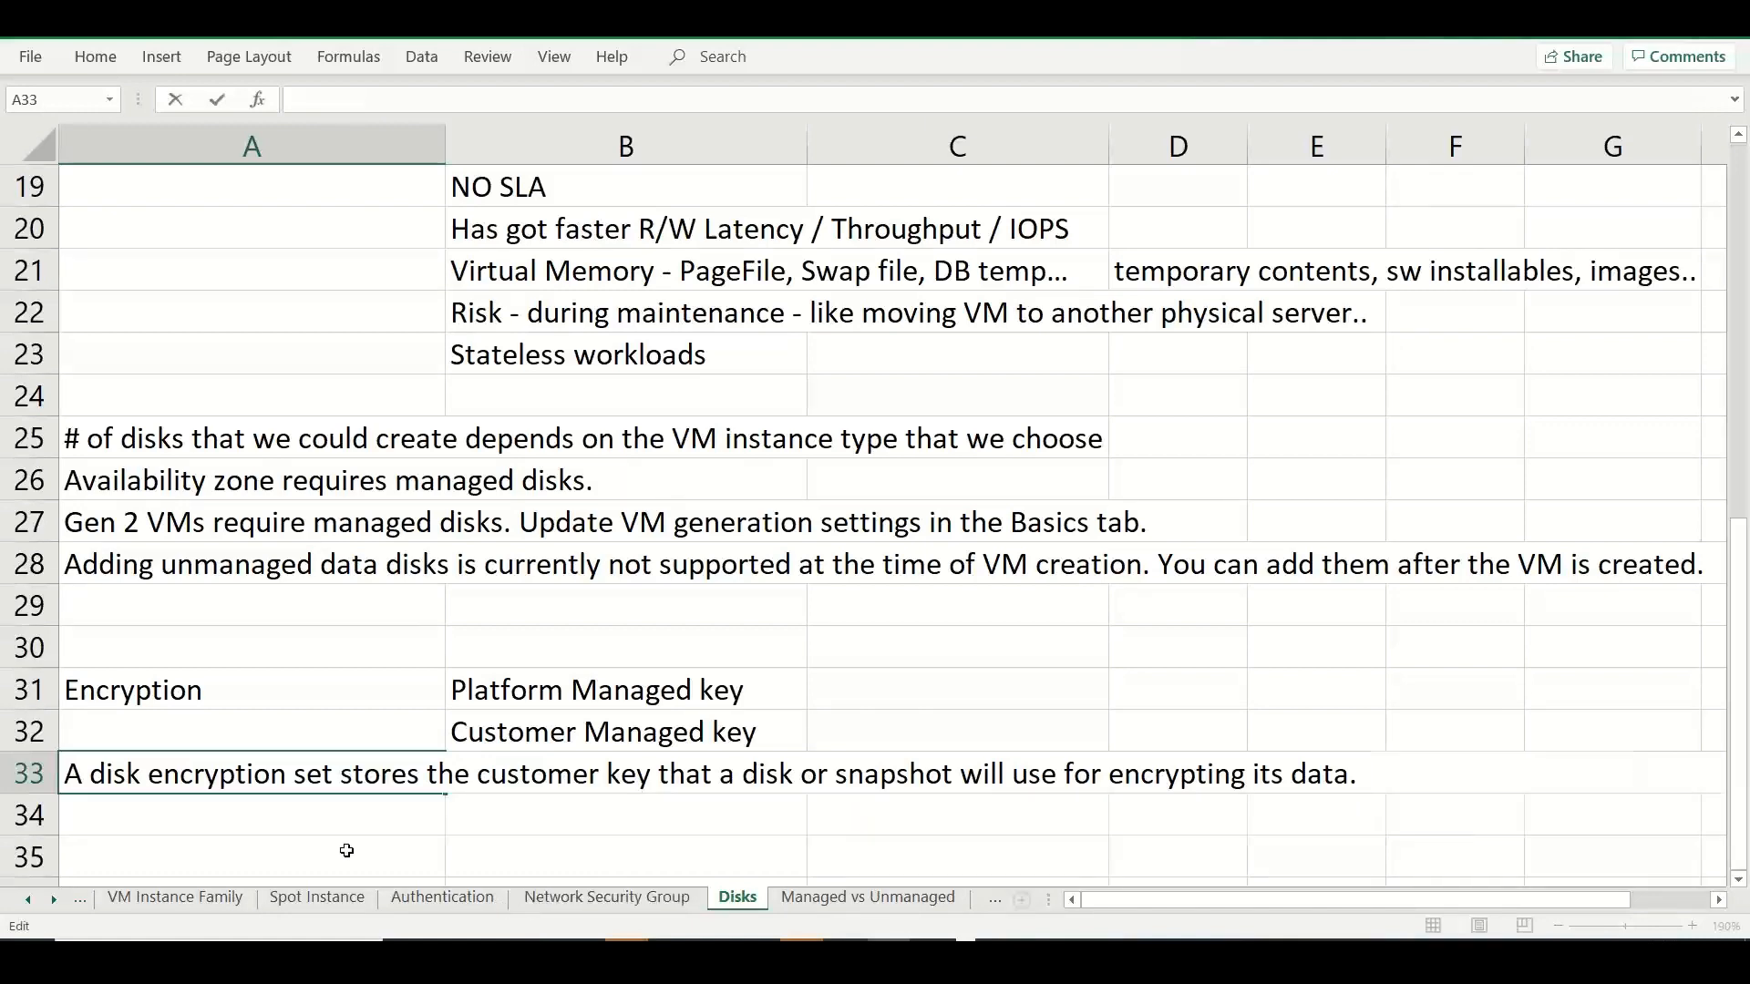
pyautogui.press('Return')
pyautogui.hotkey('ctrl', 'v')
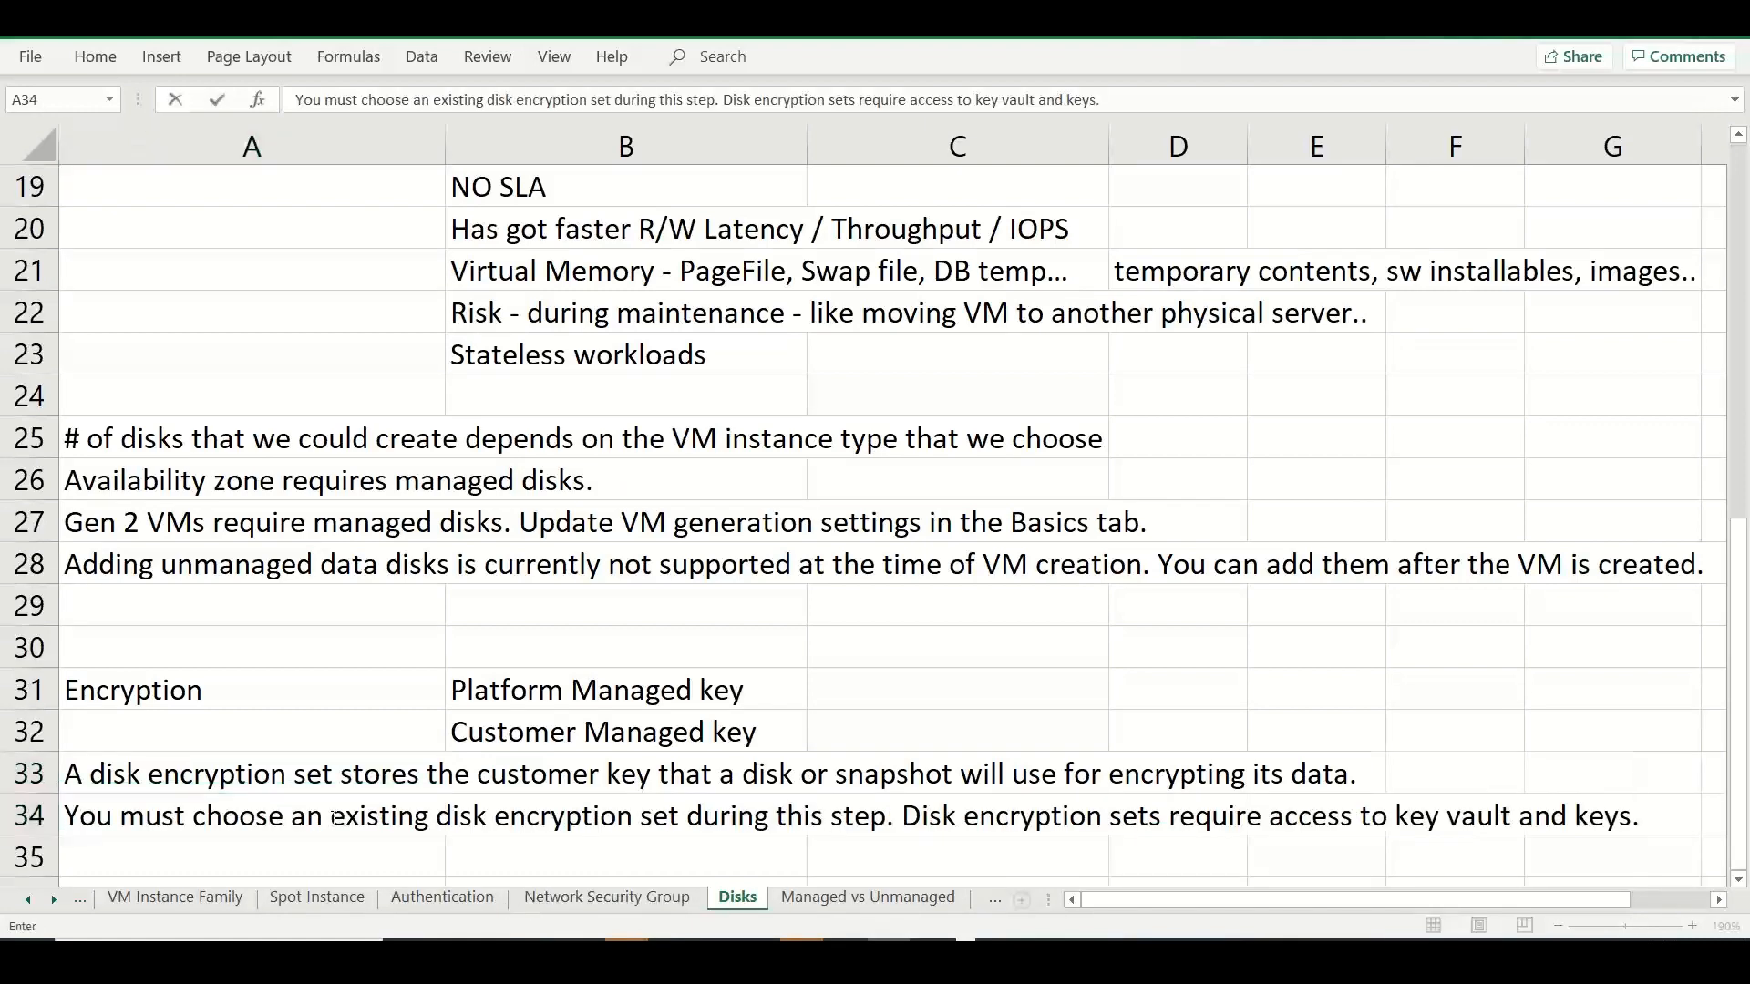
# Switch to the Azure portal and create a new storage account named stanstoragedisks for the VM's unmanaged disks.
pyautogui.hotkey('alt', 'Tab')
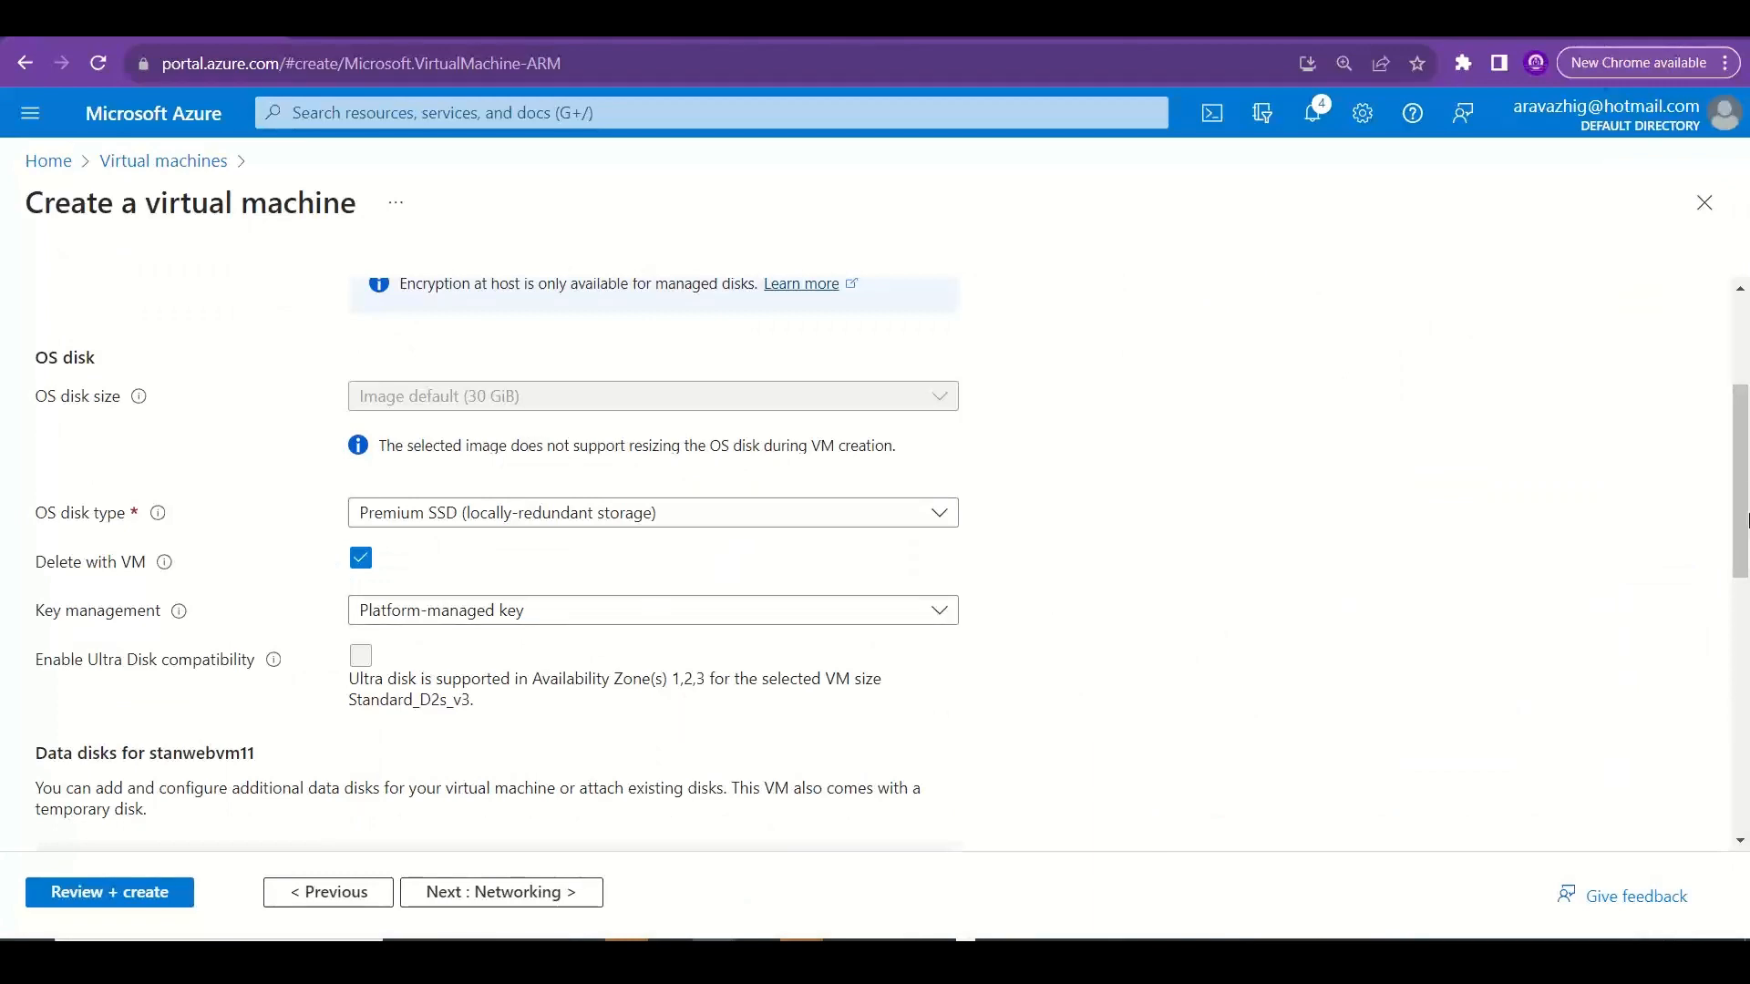
pyautogui.scroll(3, 1746, 510)
pyautogui.scroll(-10, 1747, 392)
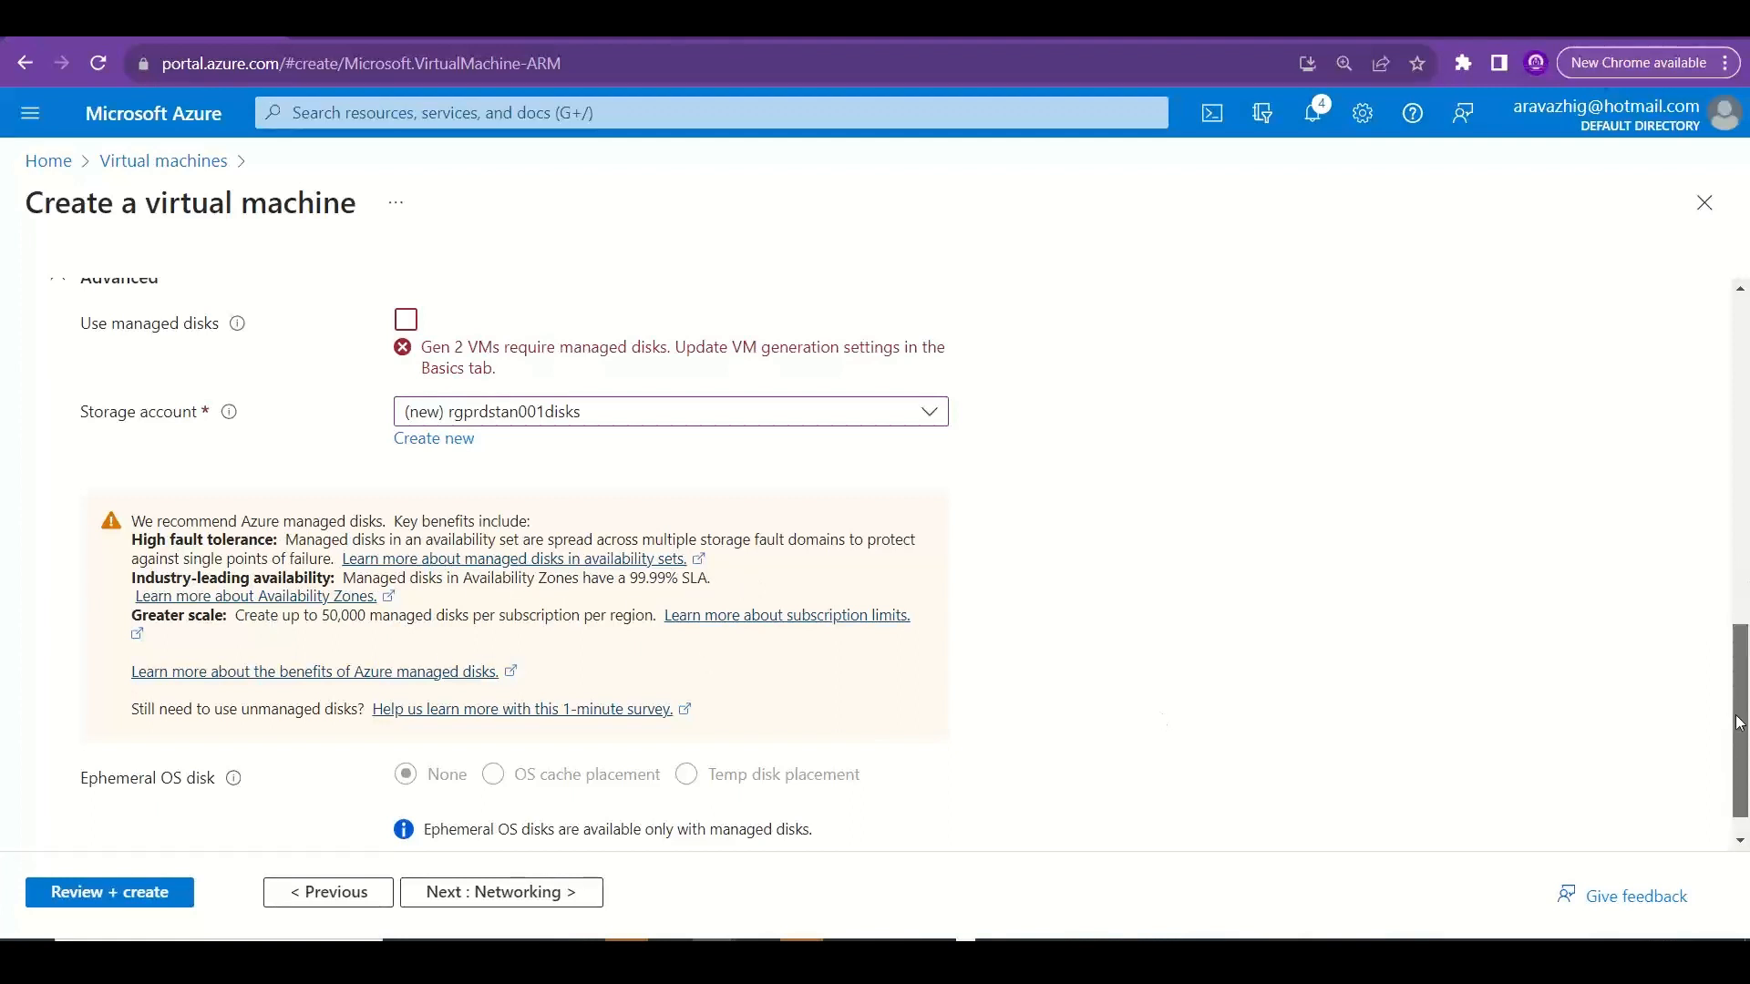
pyautogui.moveTo(1749, 718); pyautogui.dragTo(1747, 511)
pyautogui.click(1632, 558)
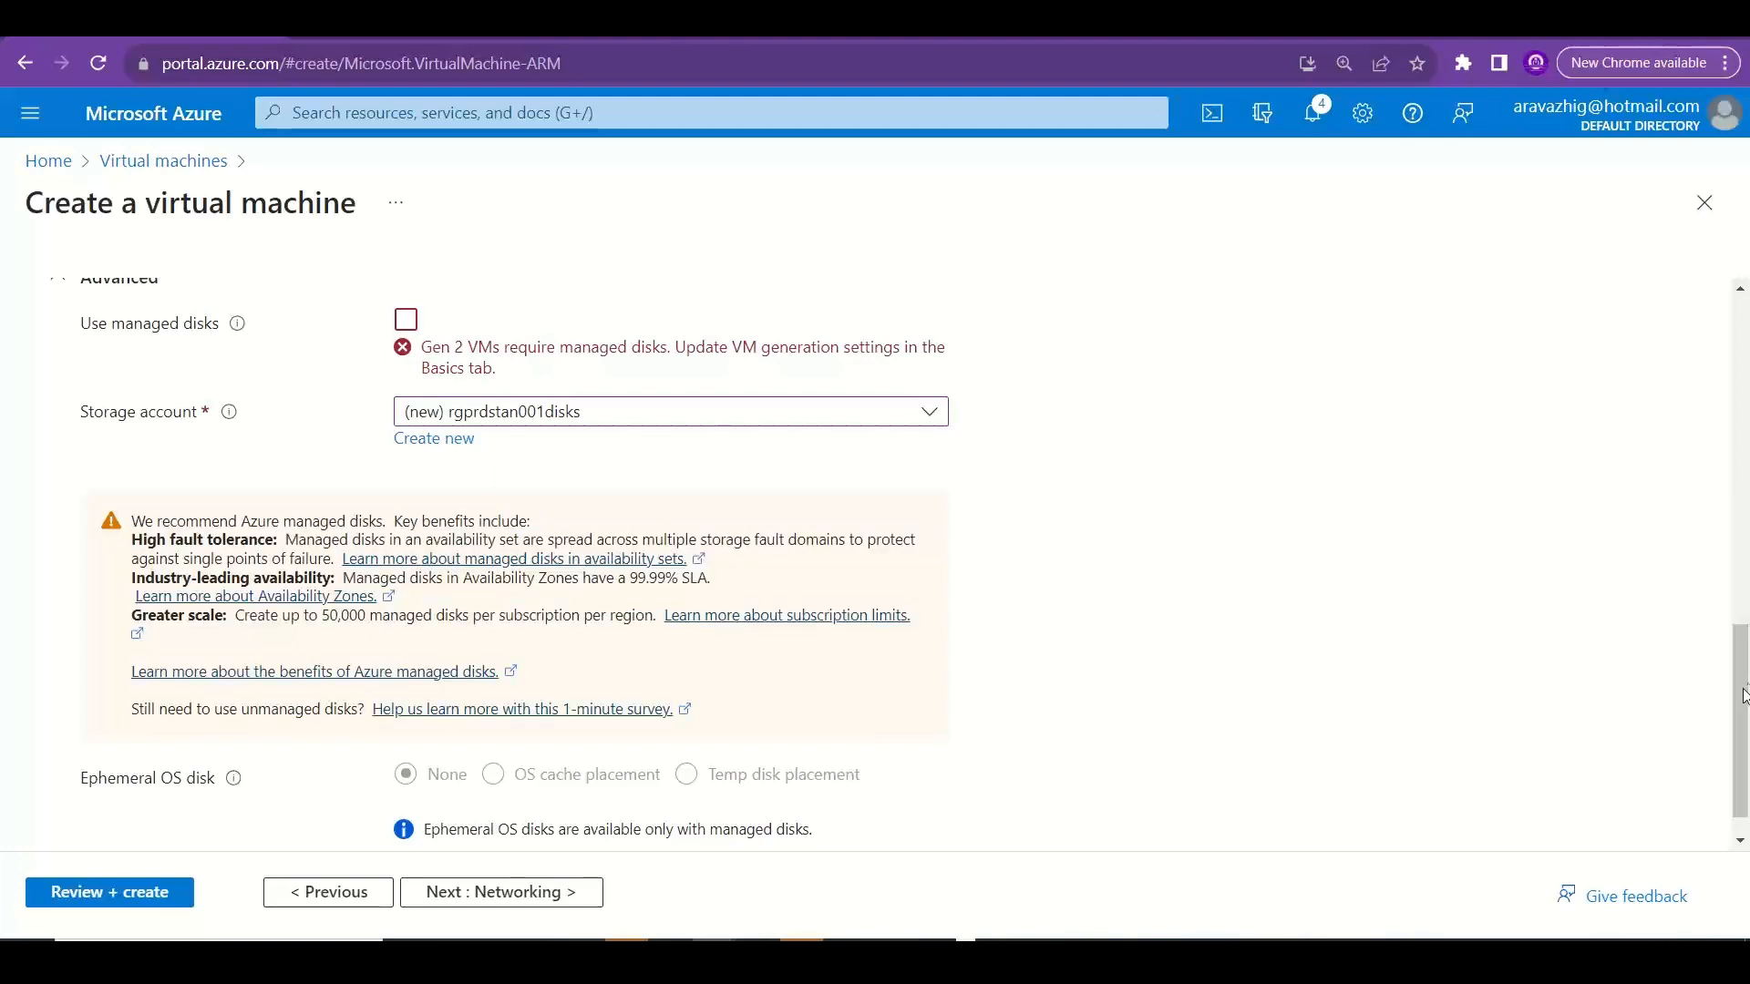
pyautogui.moveTo(1741, 692); pyautogui.dragTo(1746, 569)
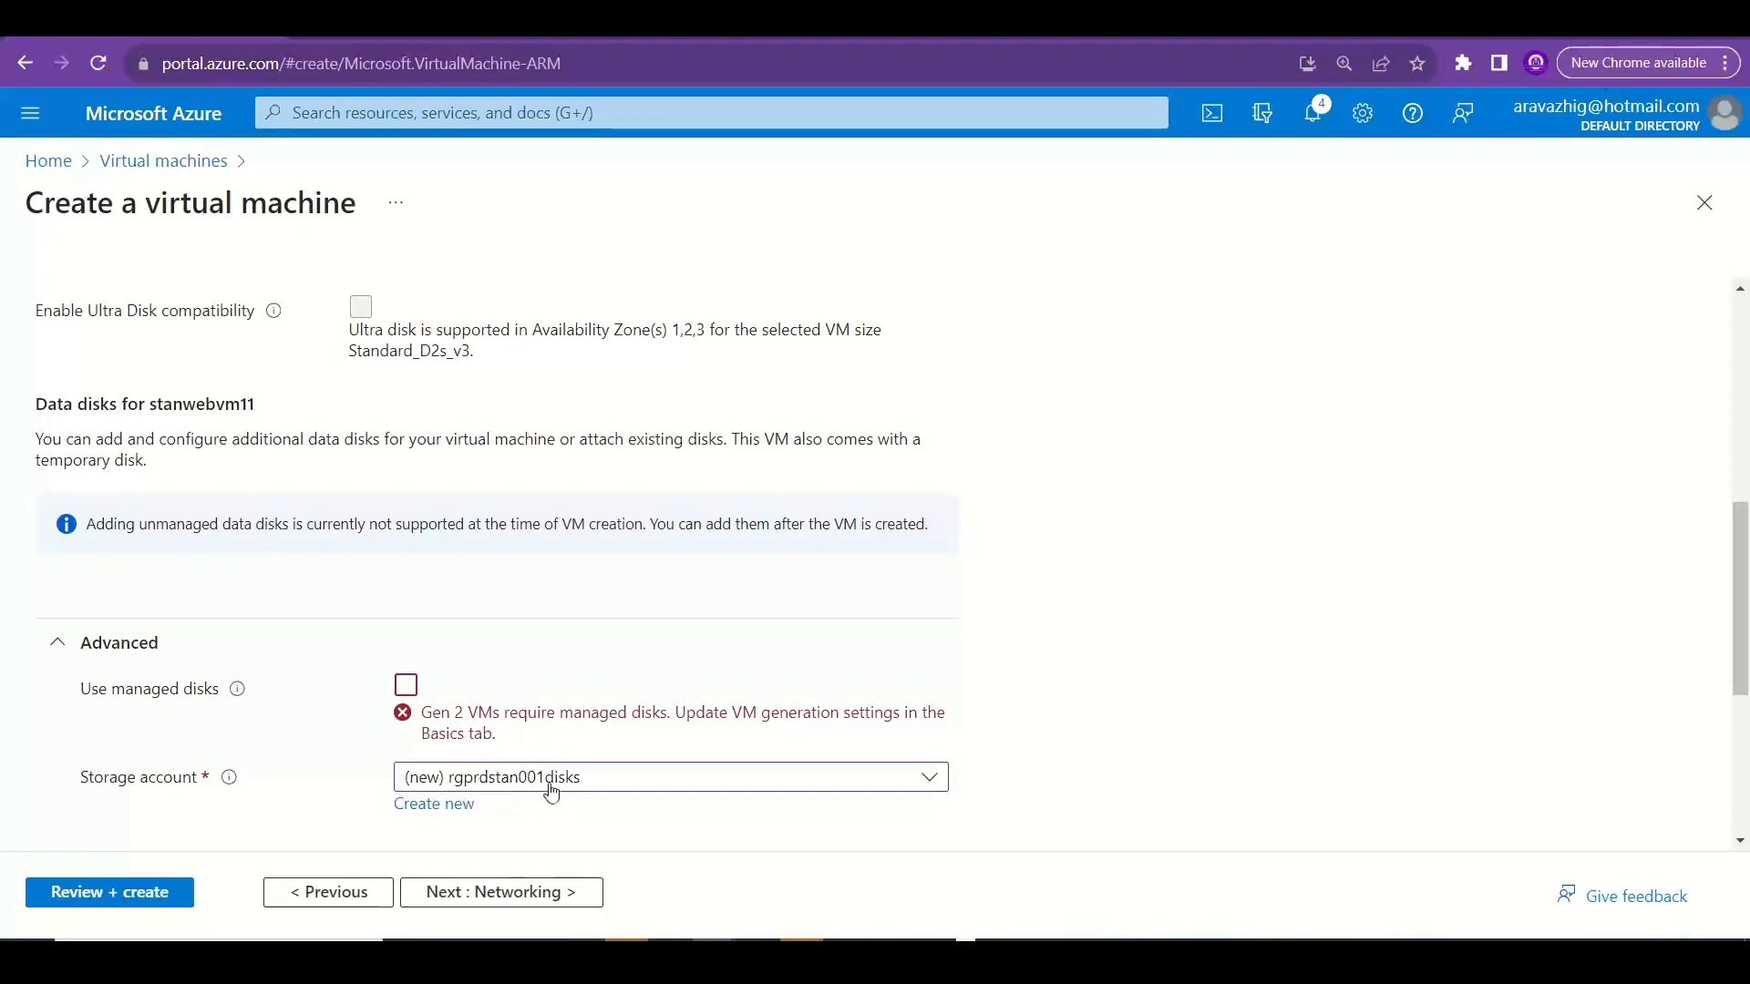
pyautogui.click(452, 812)
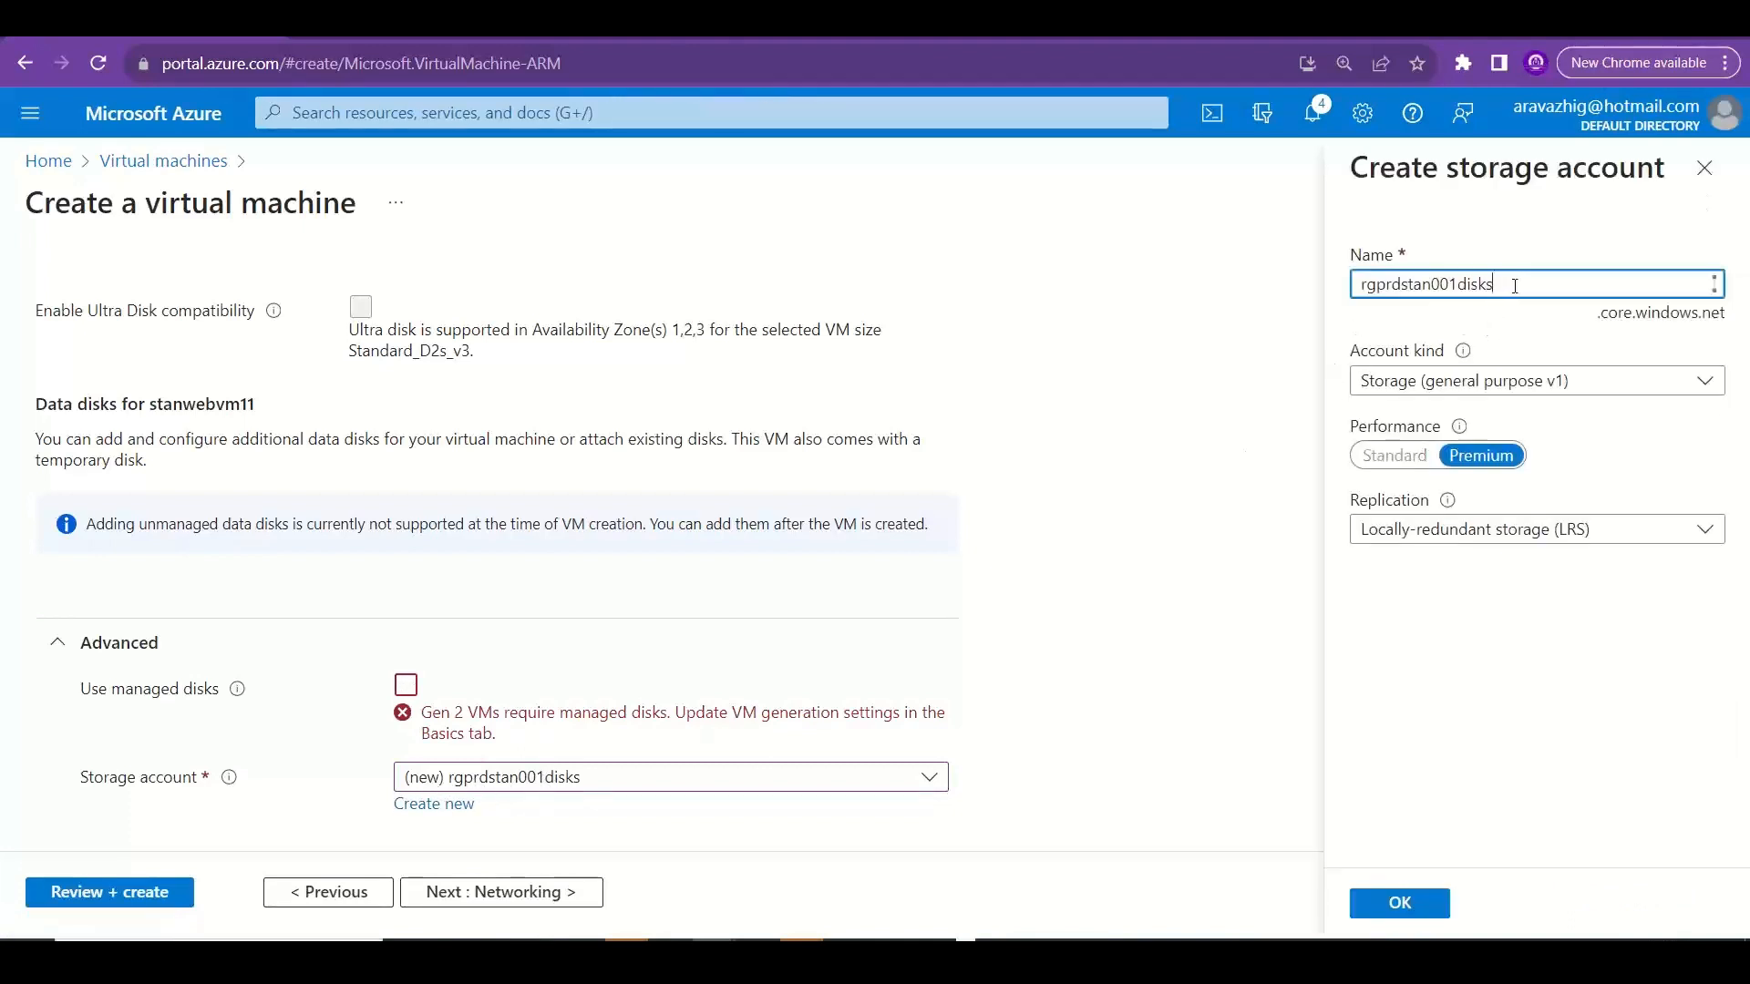
pyautogui.moveTo(1515, 286); pyautogui.dragTo(1280, 277)
pyautogui.write('stanstorage')
pyautogui.click(1510, 543)
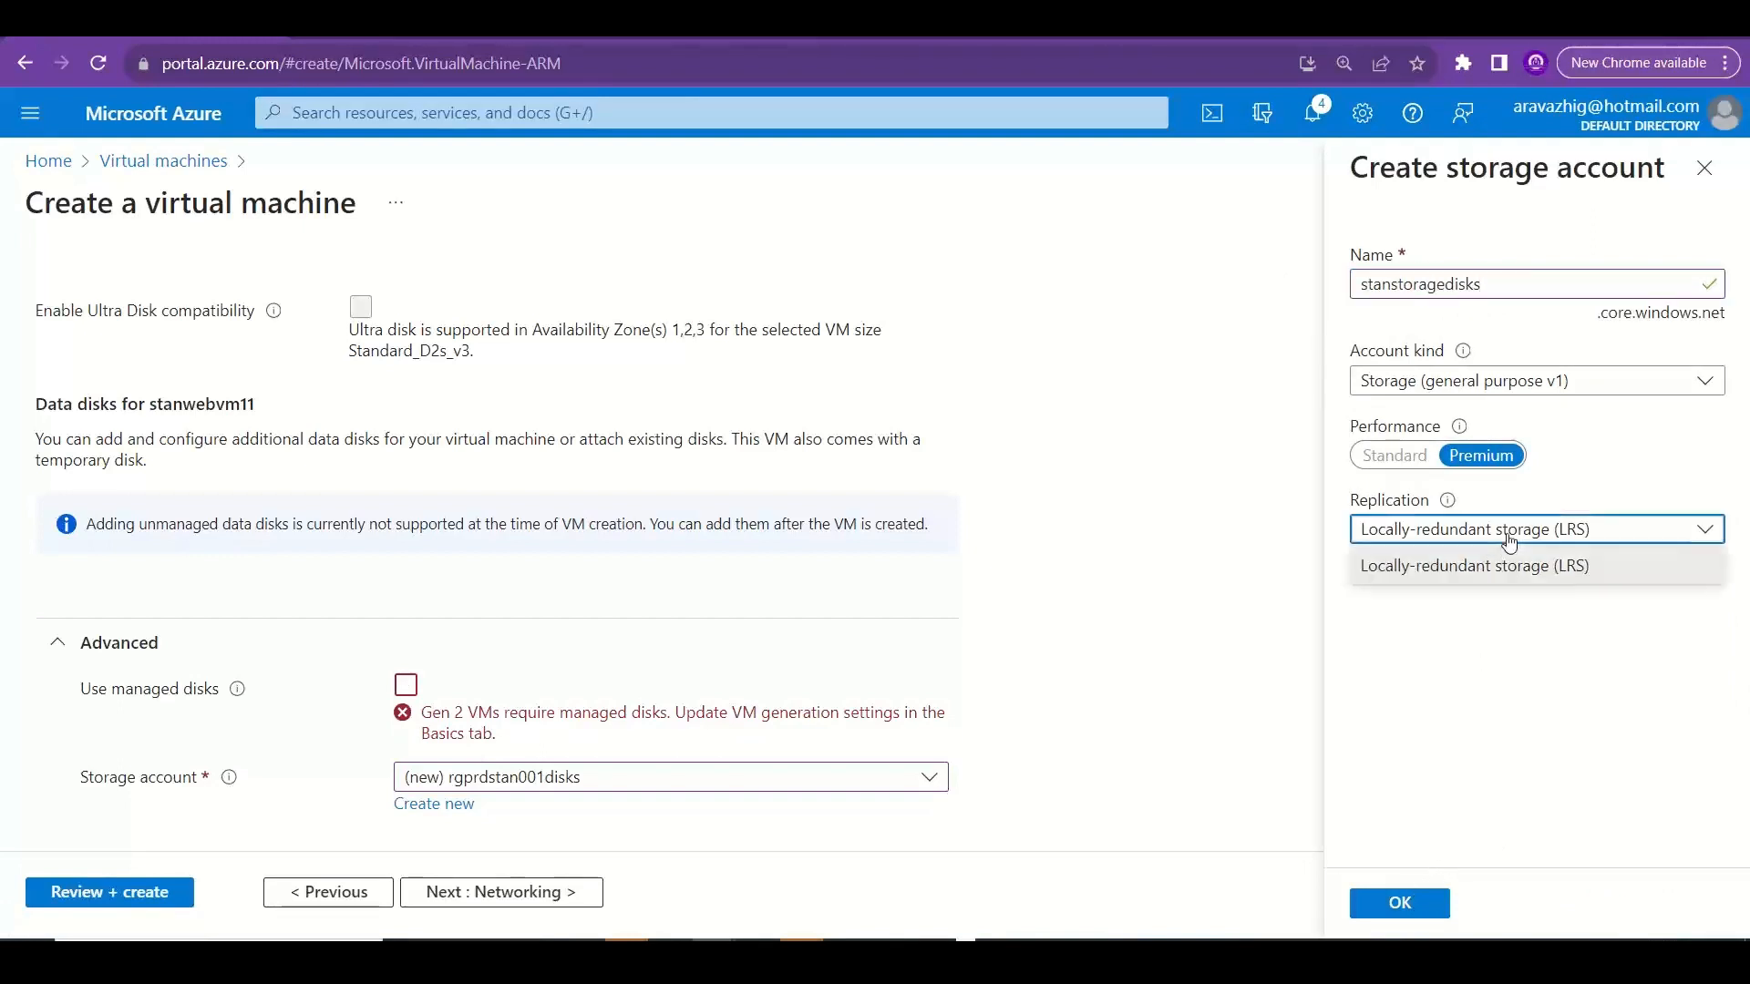
pyautogui.click(1433, 808)
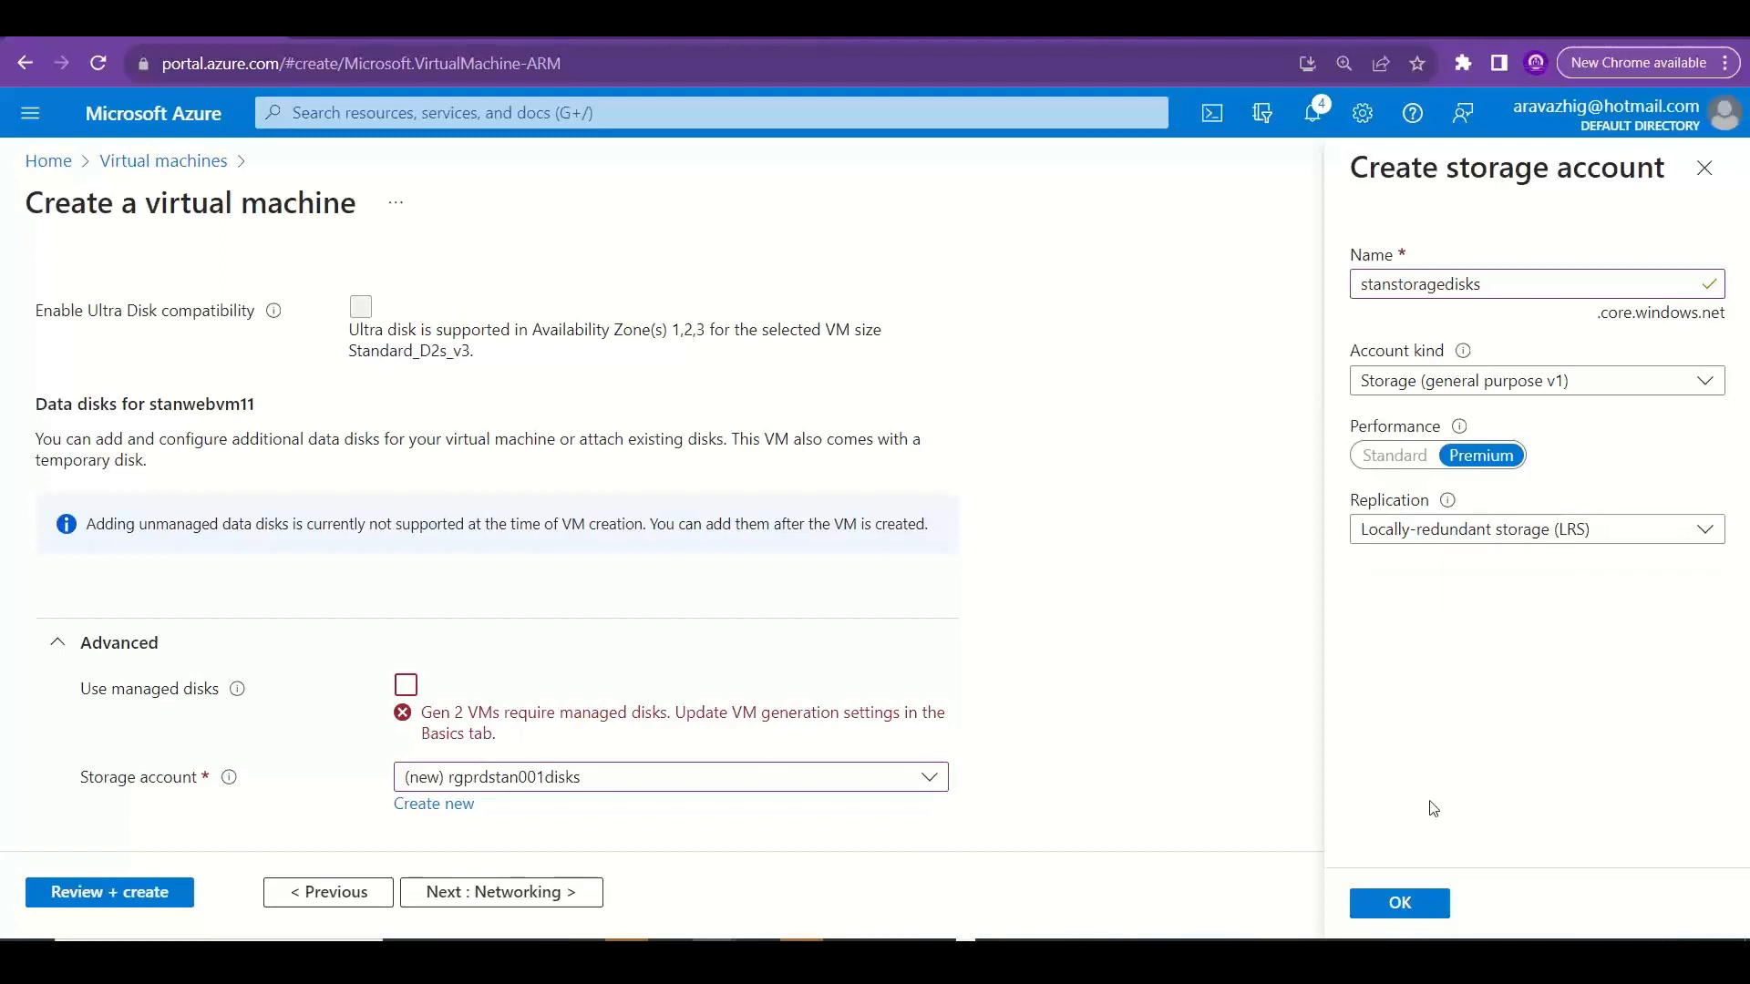
pyautogui.click(1378, 920)
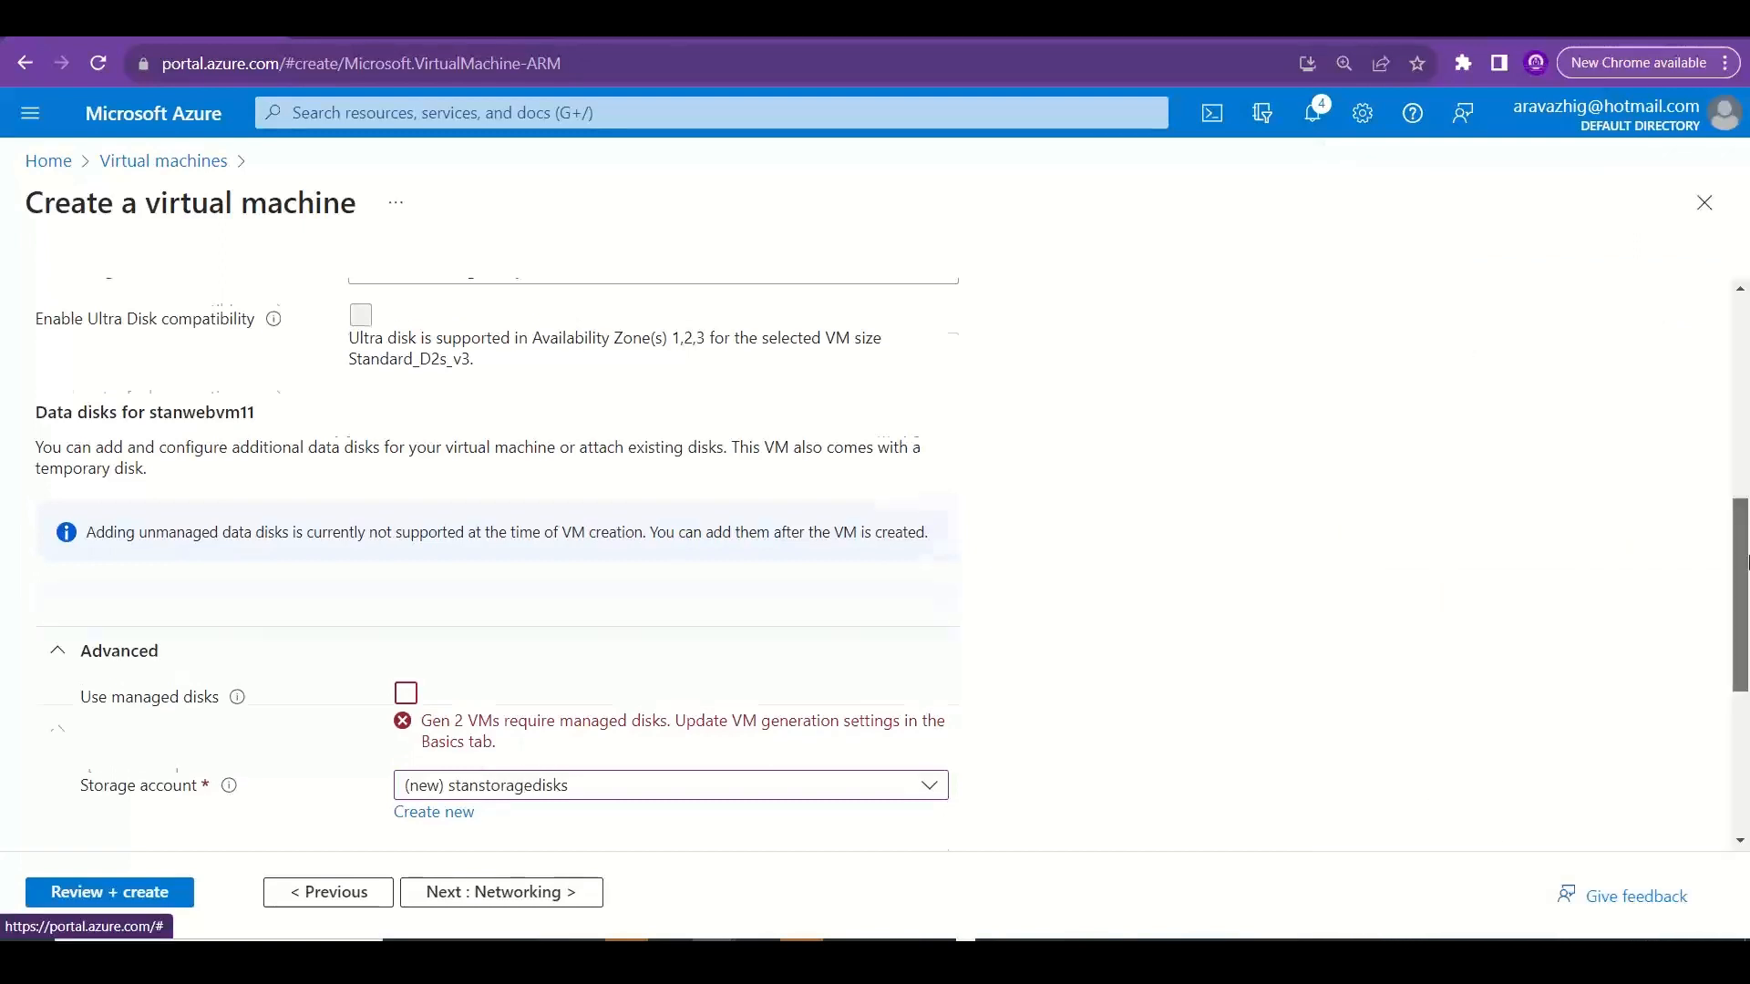
# Open the OS disk type choices, and switch to Google Images to search for "storage array".
pyautogui.moveTo(1745, 625); pyautogui.dragTo(1747, 522)
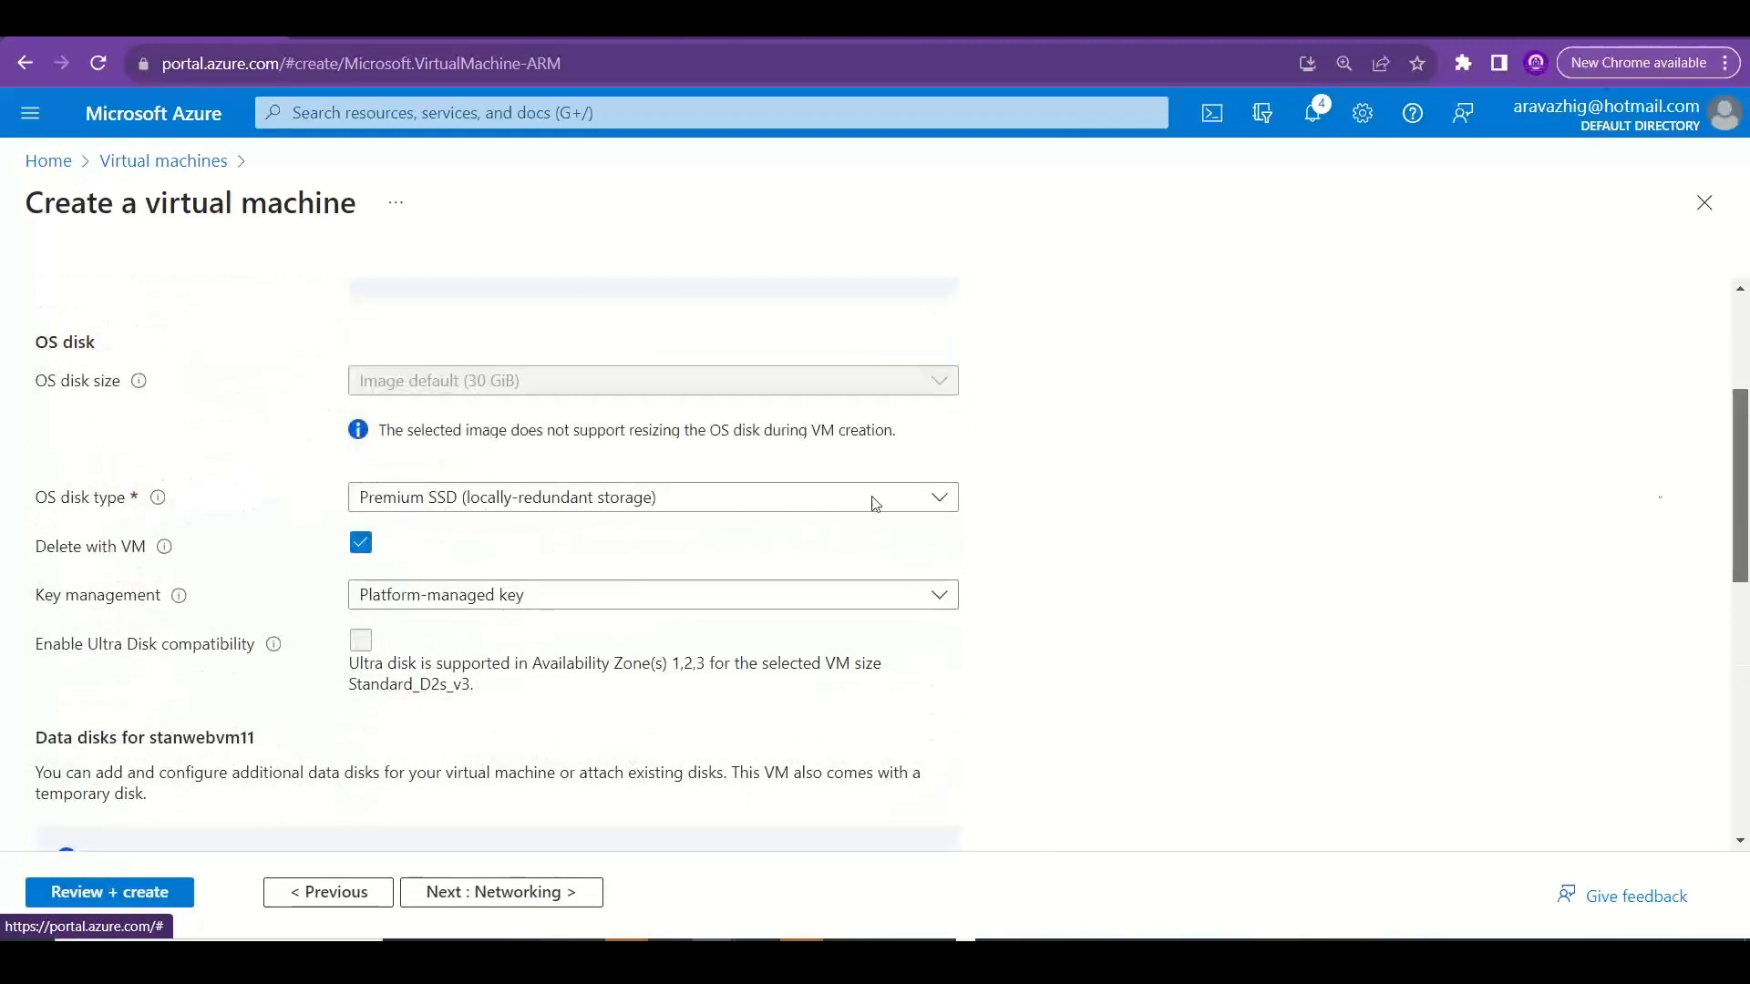
pyautogui.click(542, 500)
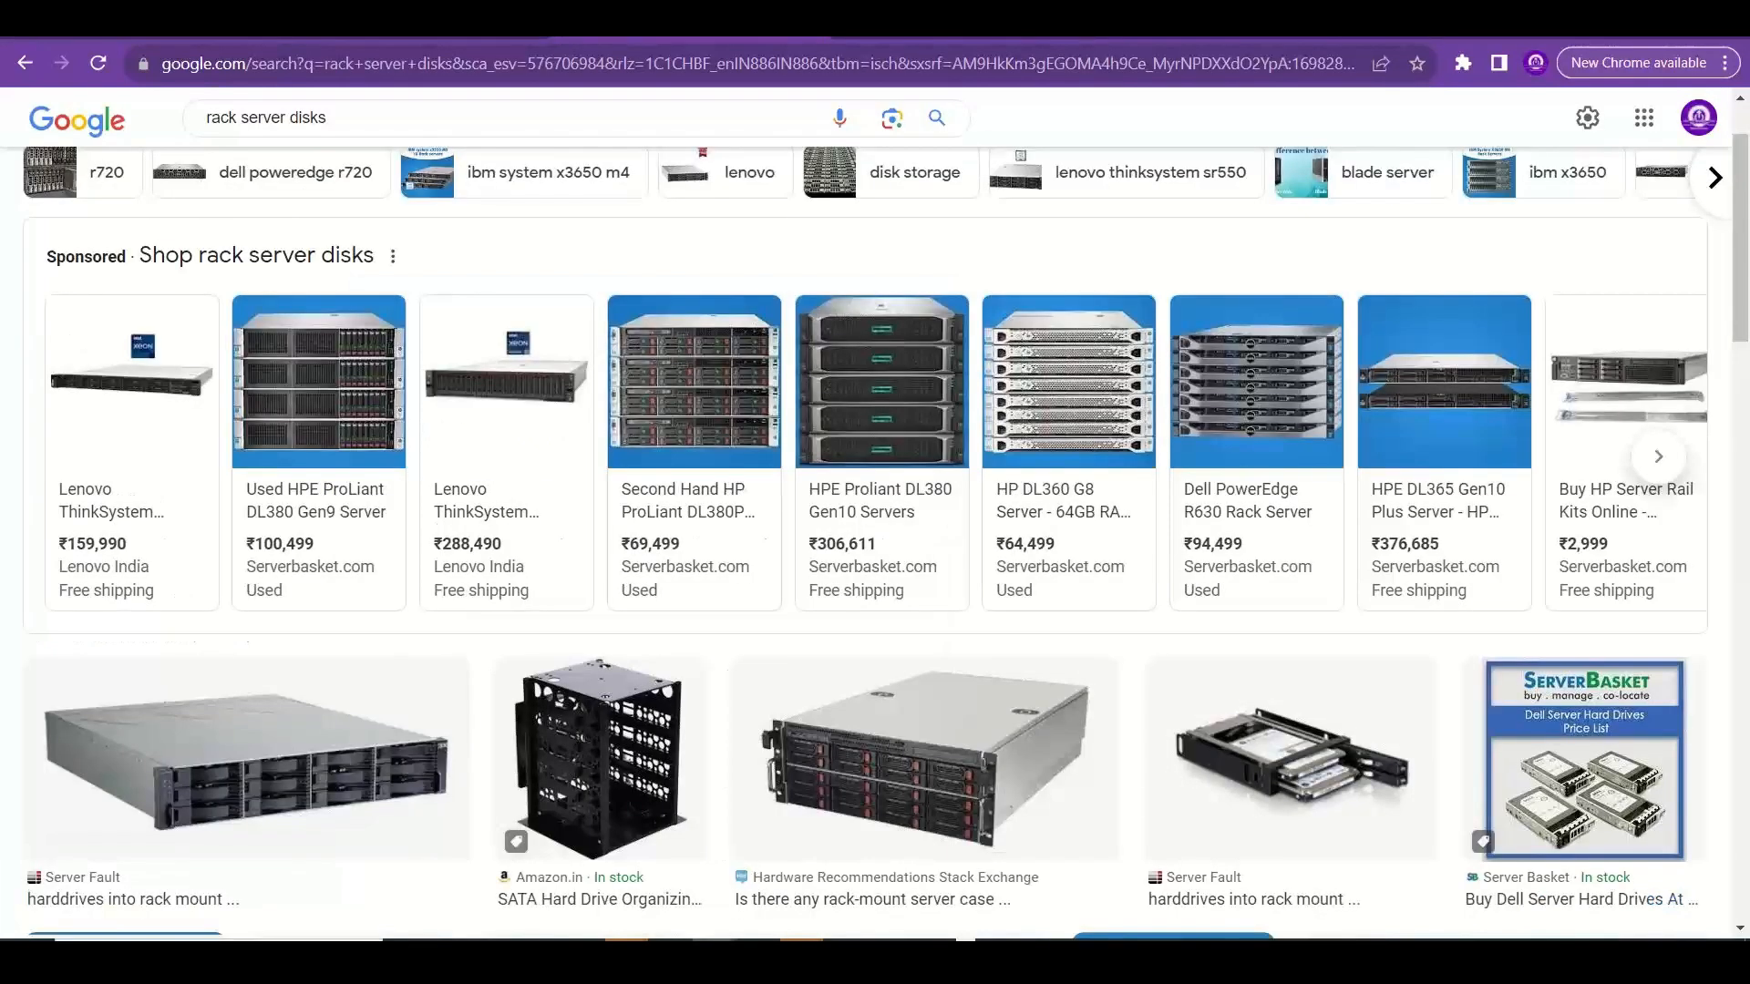
pyautogui.moveTo(351, 112); pyautogui.dragTo(167, 116)
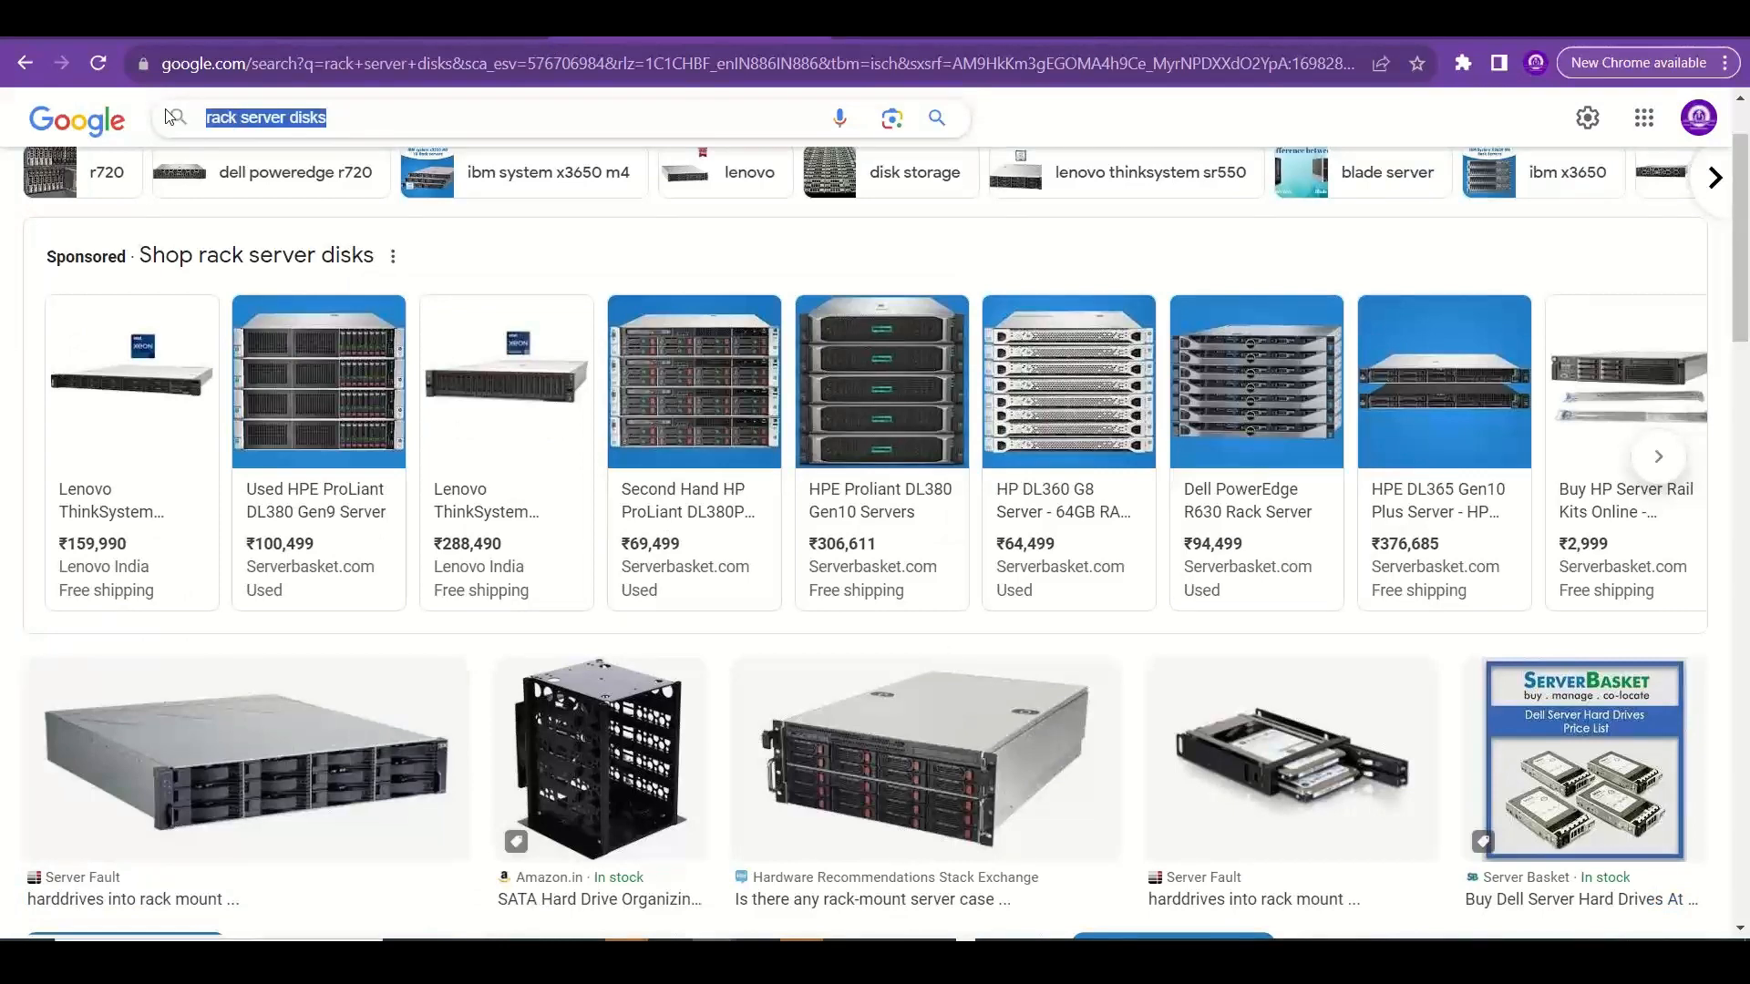
pyautogui.write('storage array')
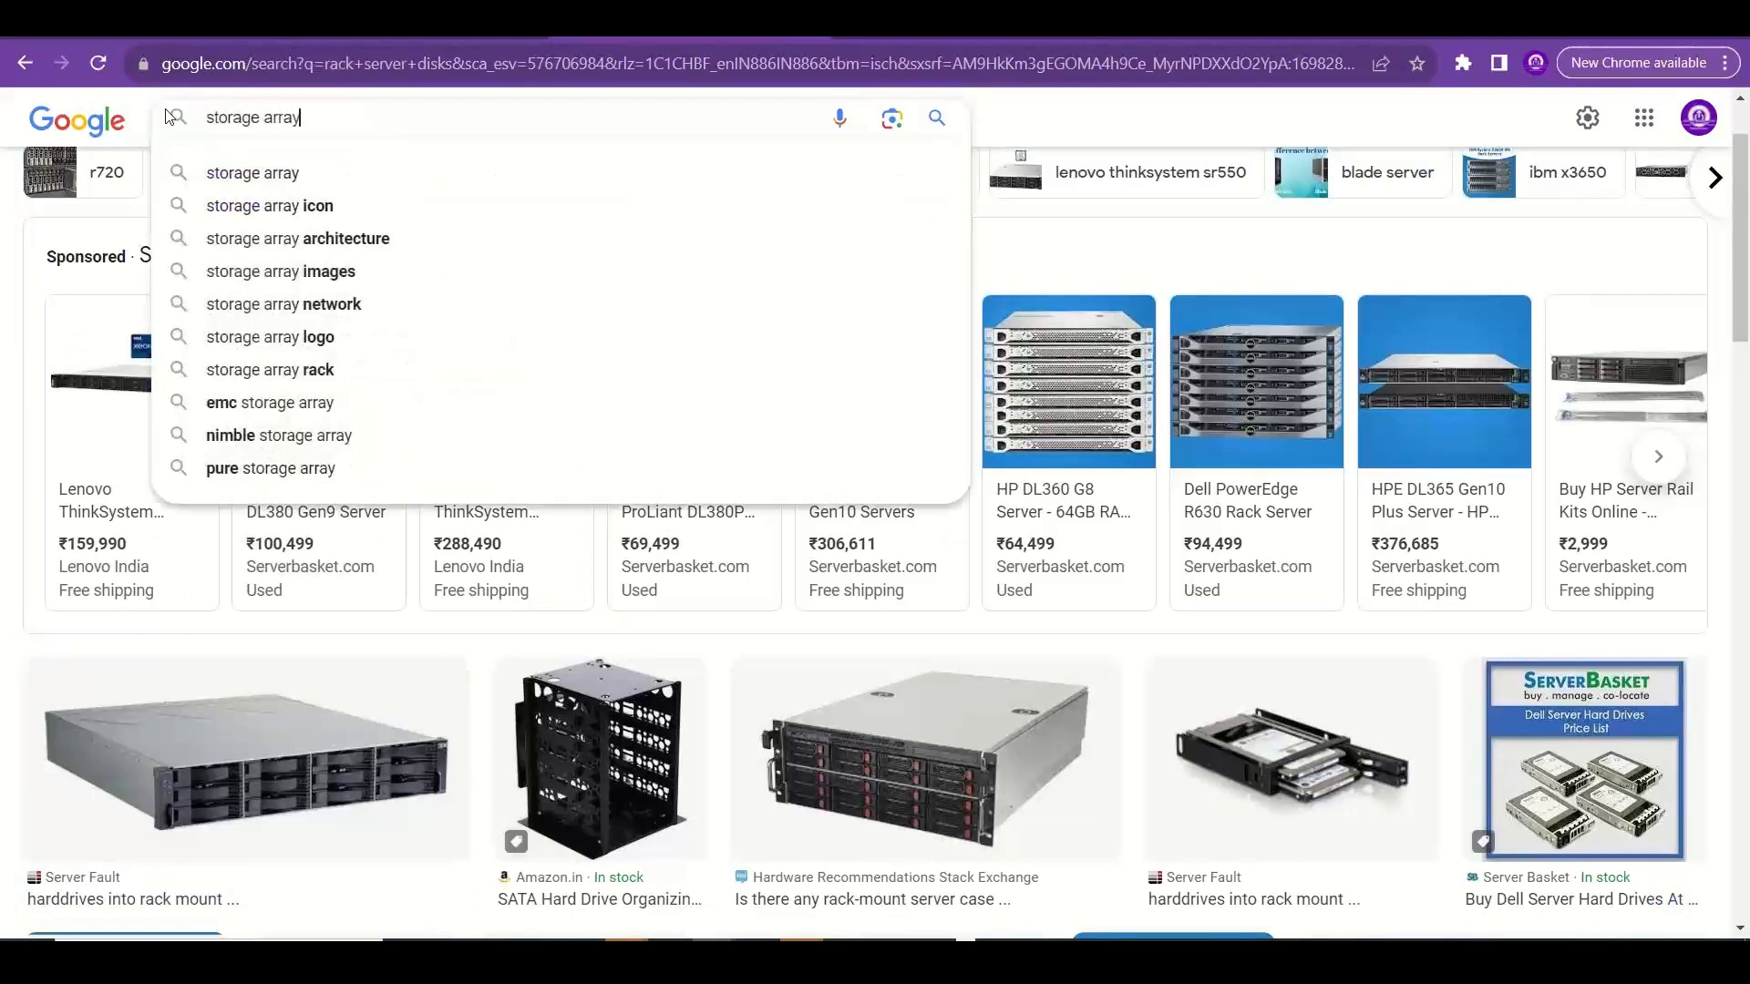
pyautogui.press('Return')
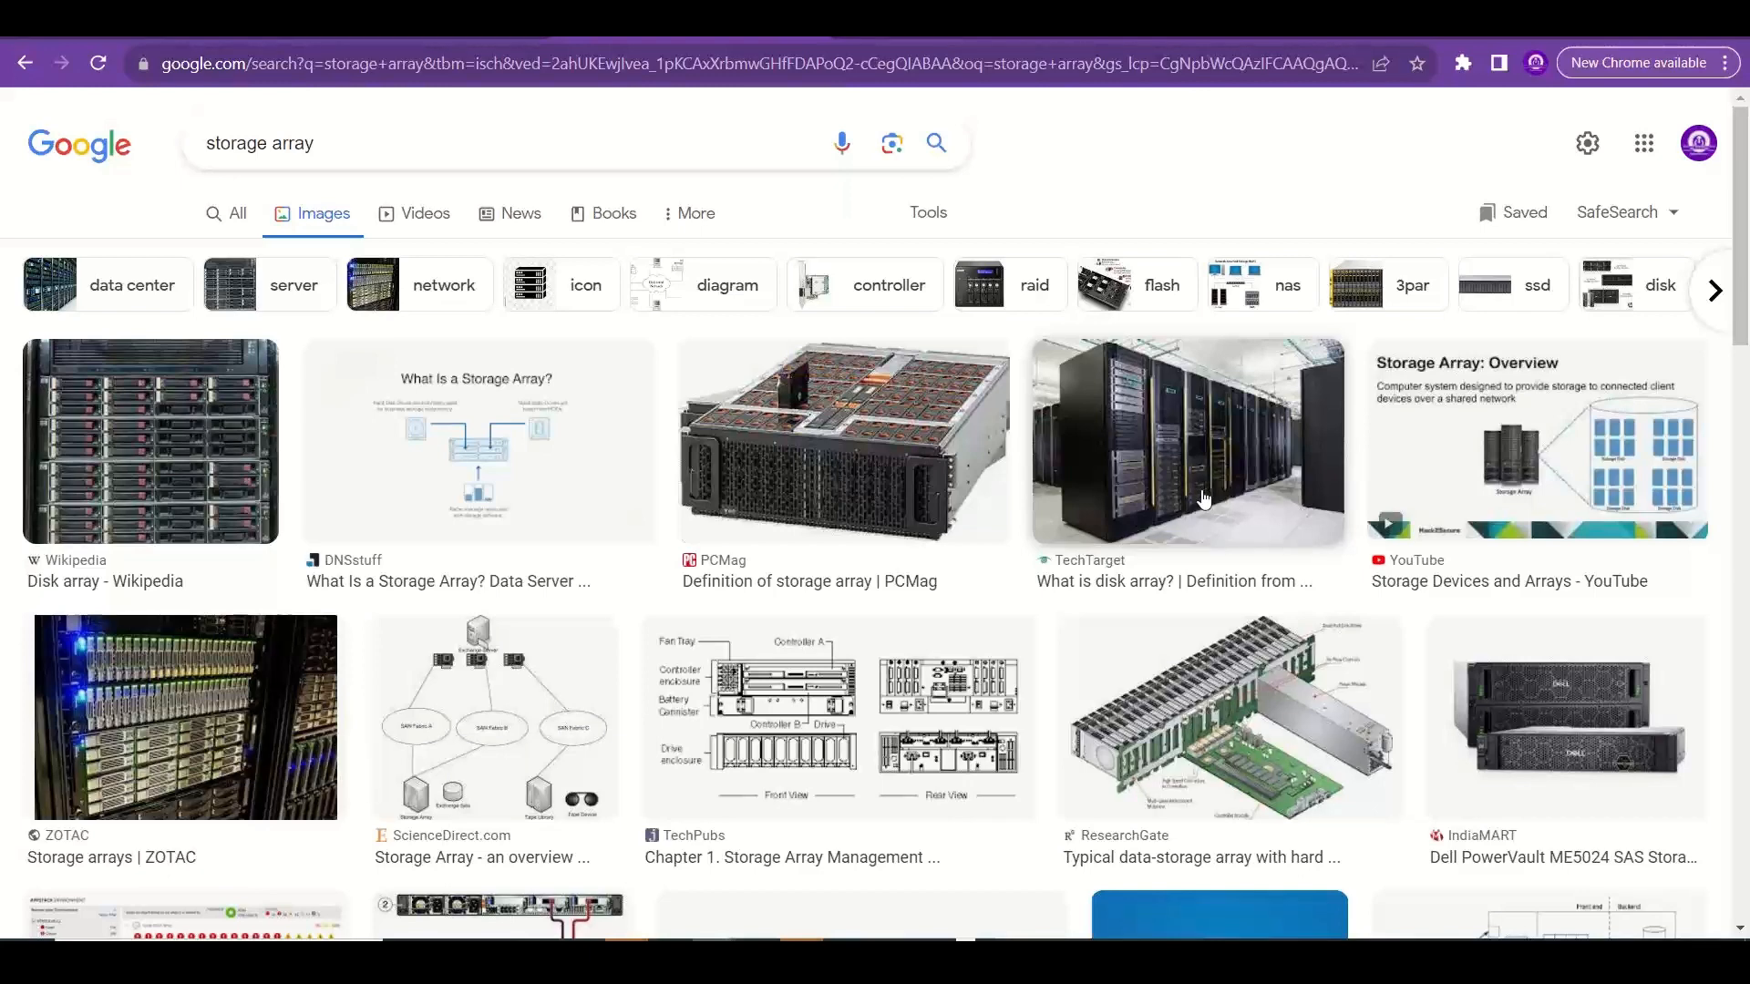
# Check the replication notes in Excel's Managed vs Unmanaged sheet against the zone-redundant OS disk types in the Azure portal.
pyautogui.hotkey('alt', 'Tab')
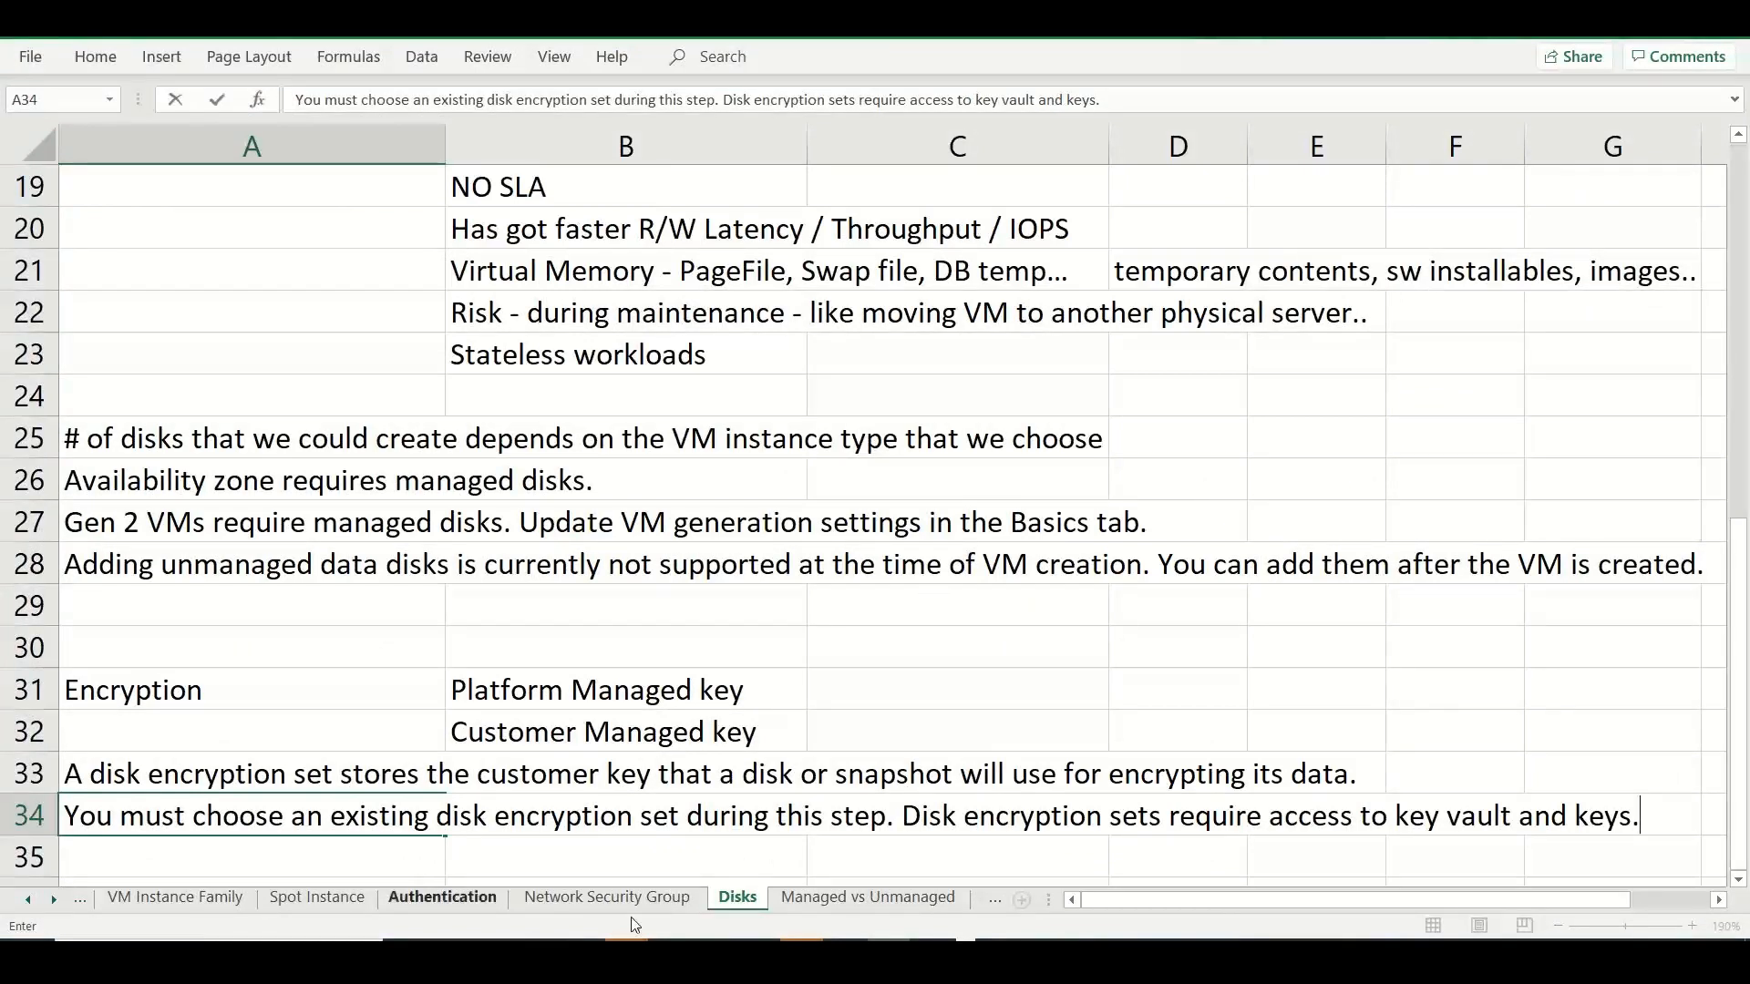
pyautogui.click(835, 896)
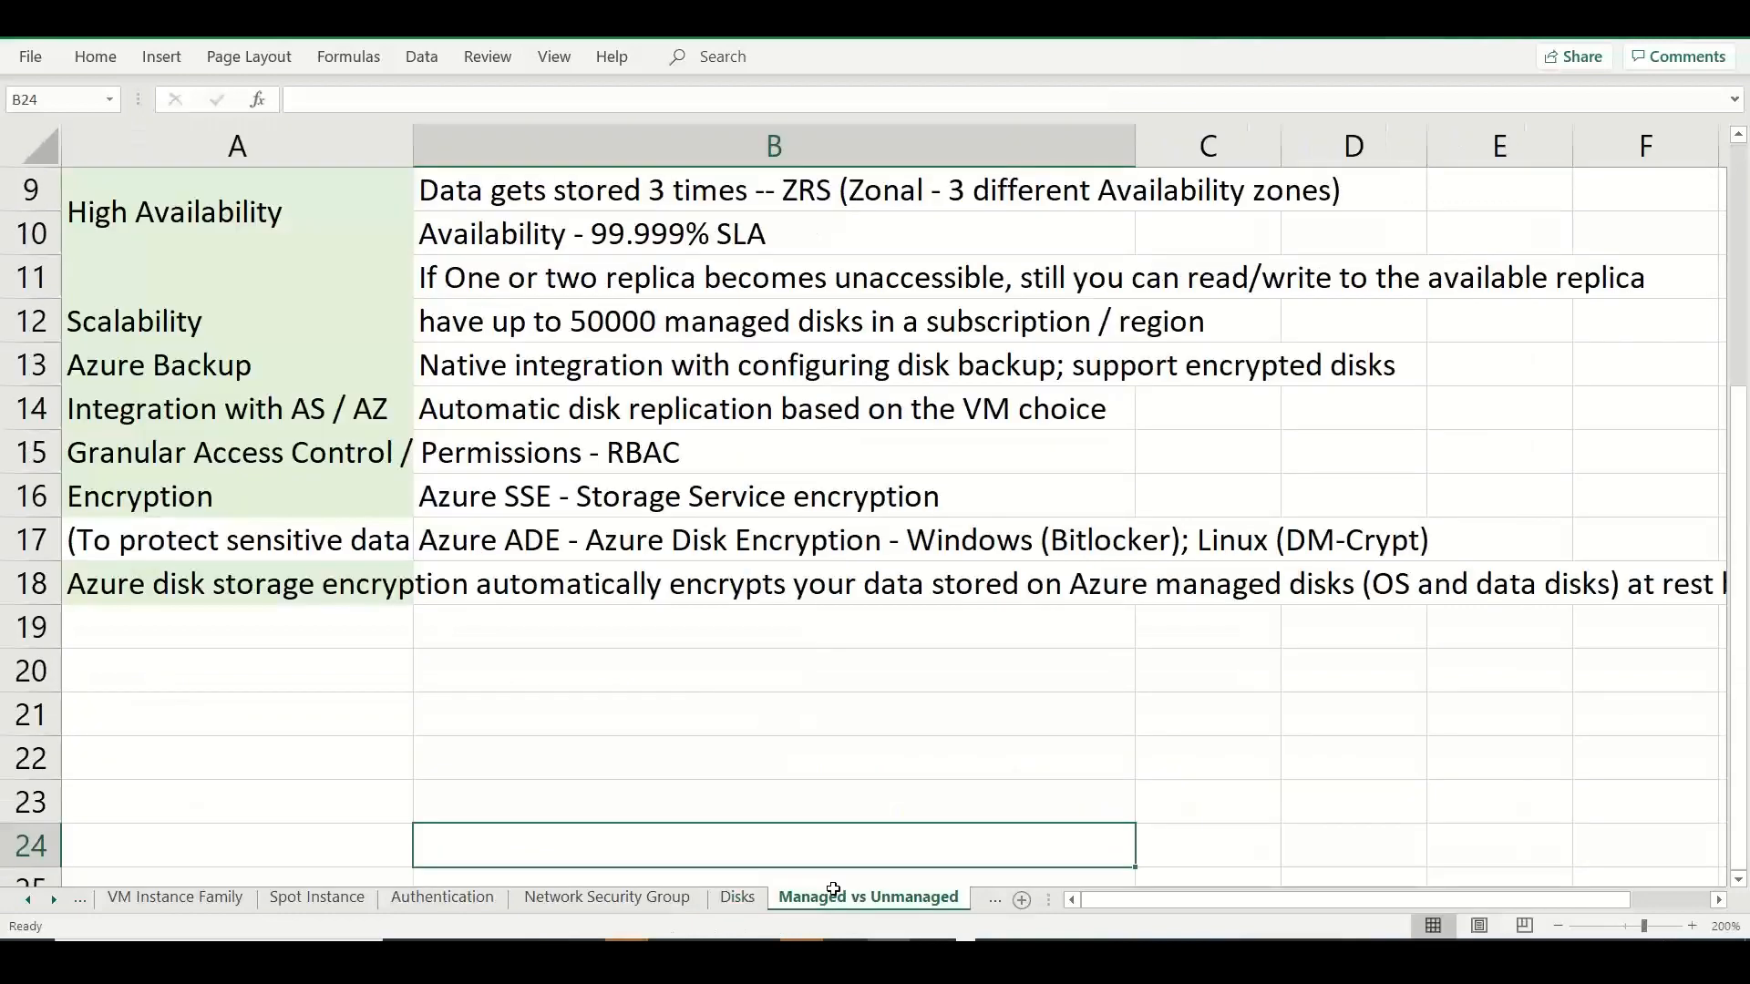
pyautogui.hotkey('alt', 'Tab')
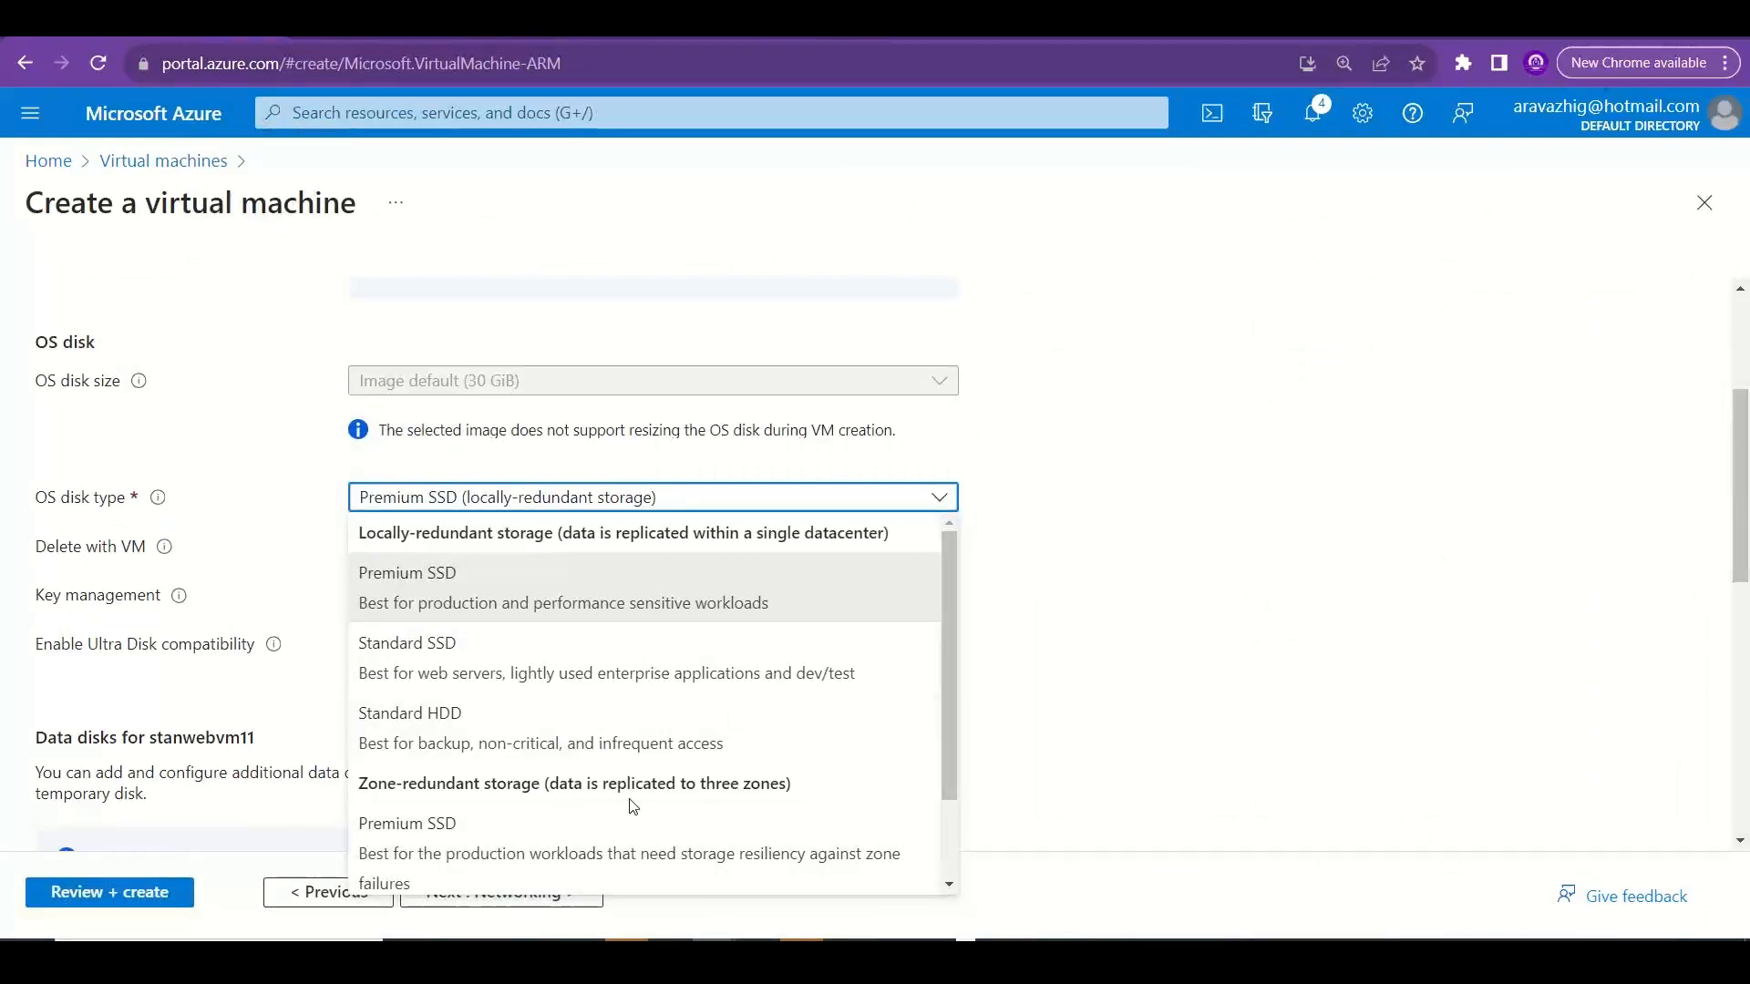
pyautogui.moveTo(951, 698); pyautogui.dragTo(961, 810)
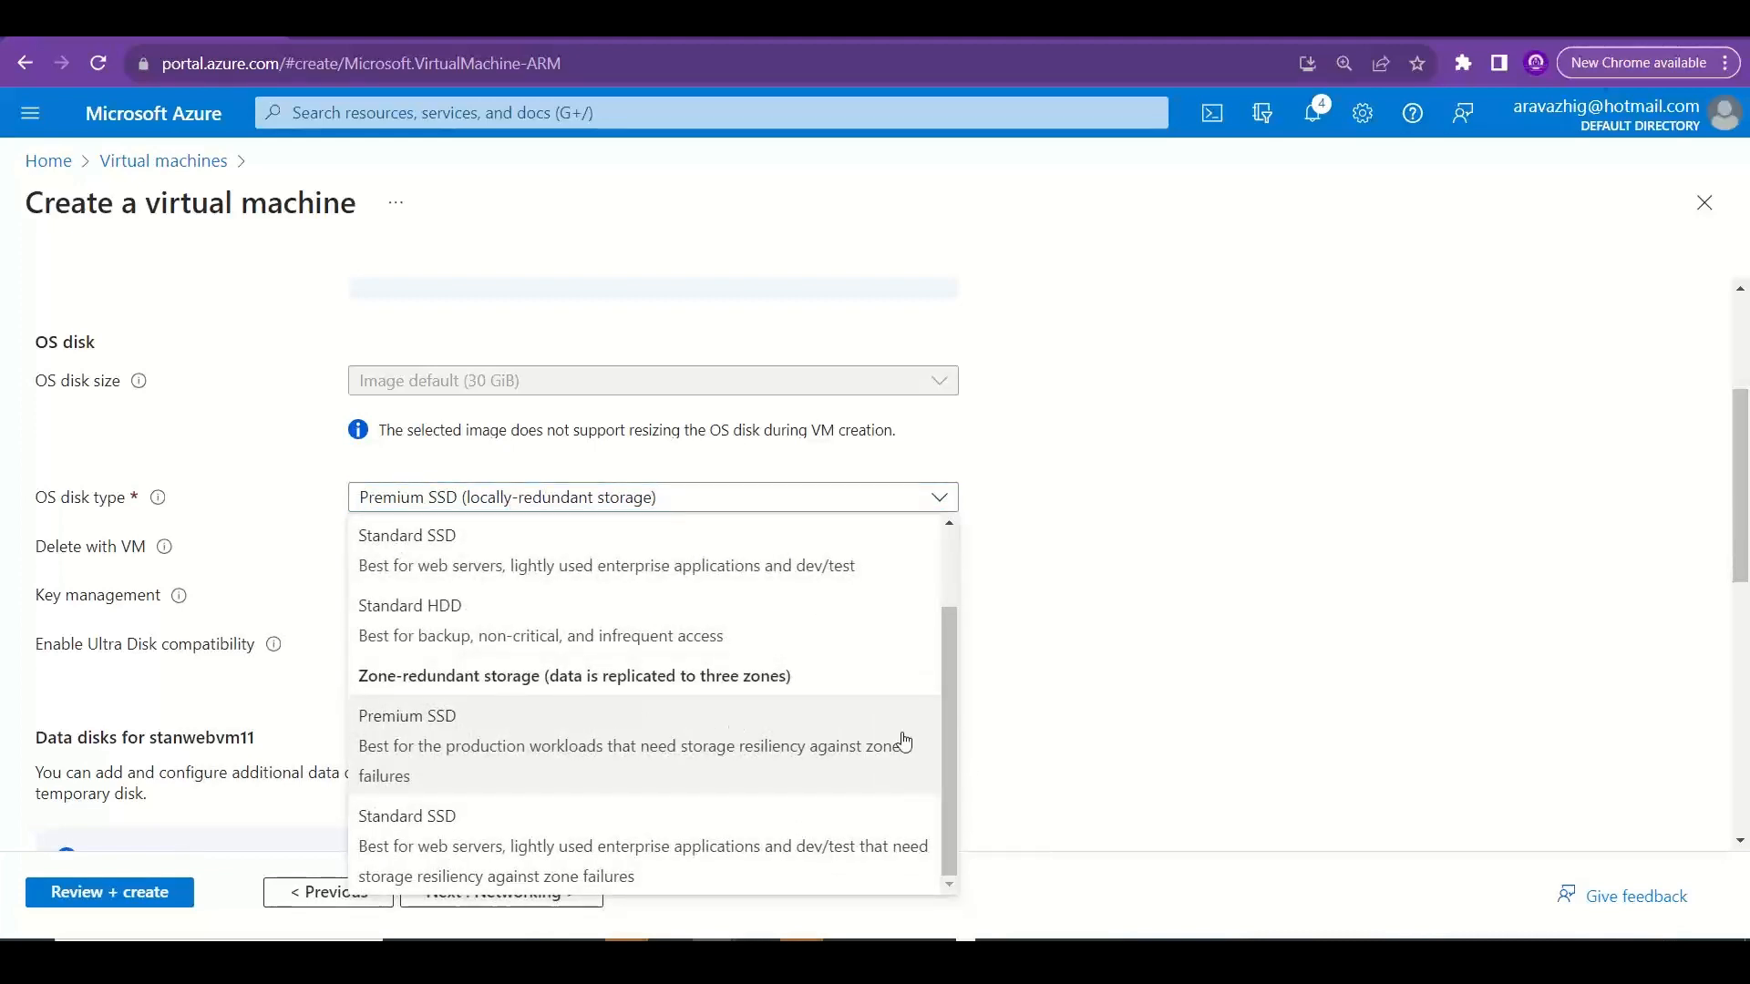
# Switch to Excel and rename Sheet6 as Redundancy.
pyautogui.hotkey('alt', 'Tab')
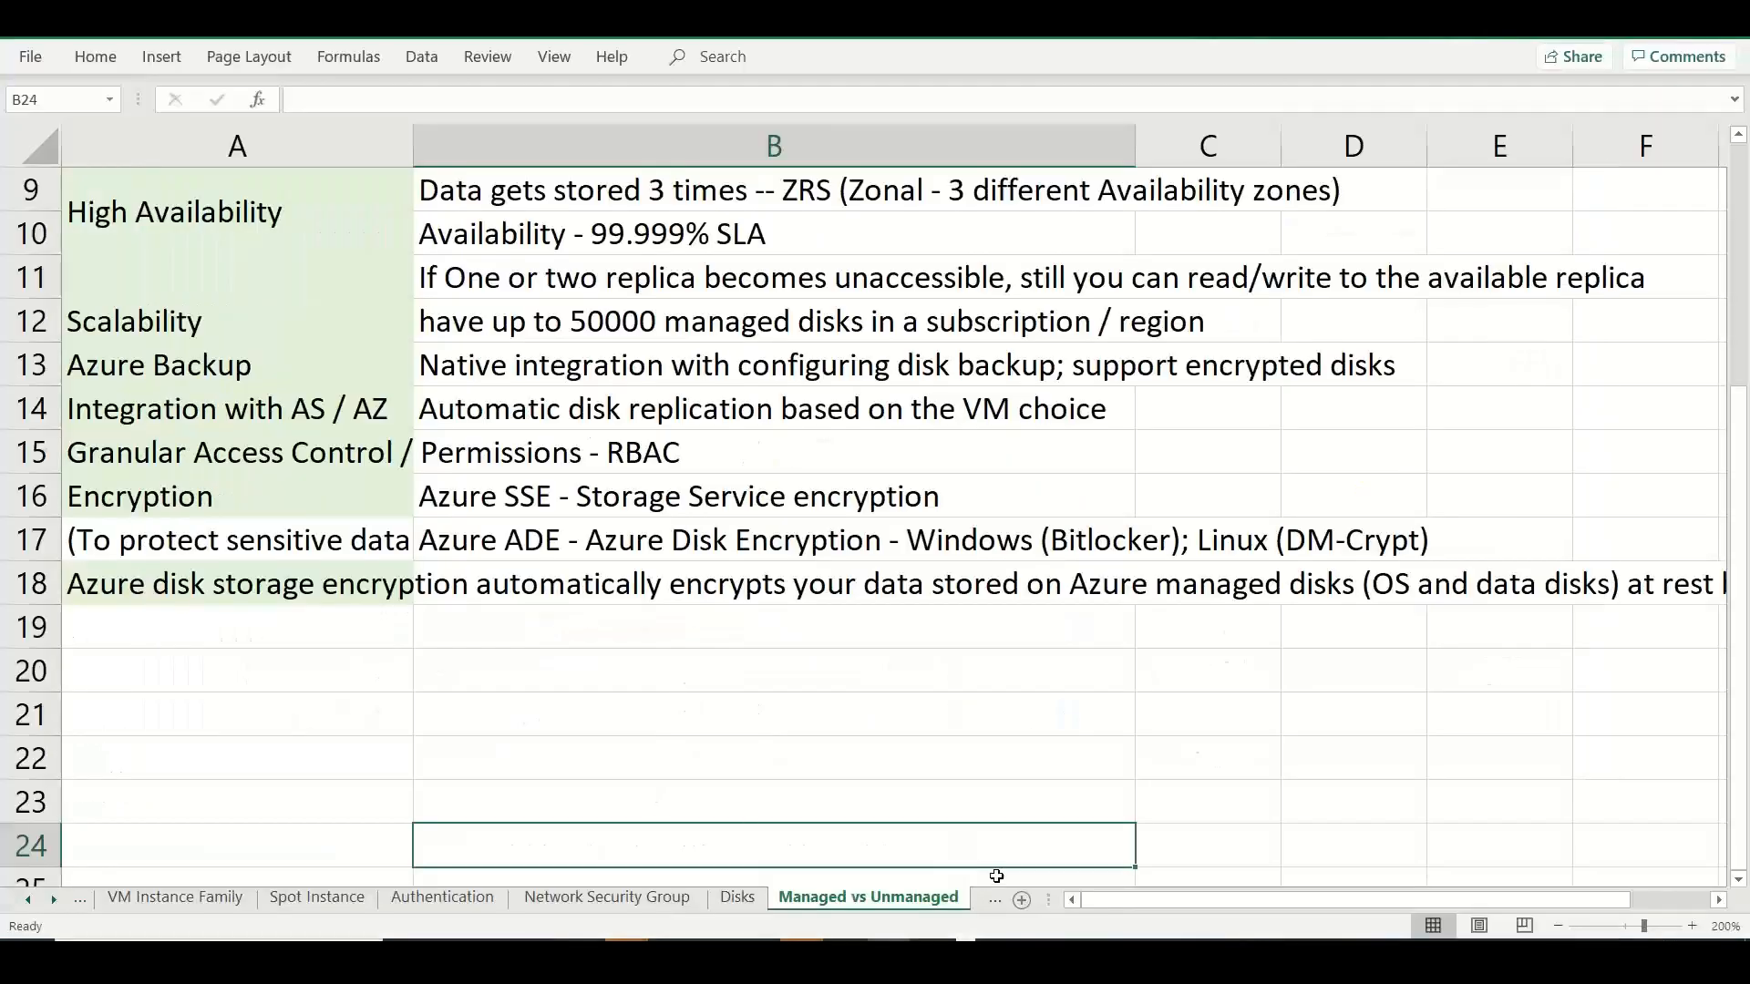
pyautogui.click(995, 899)
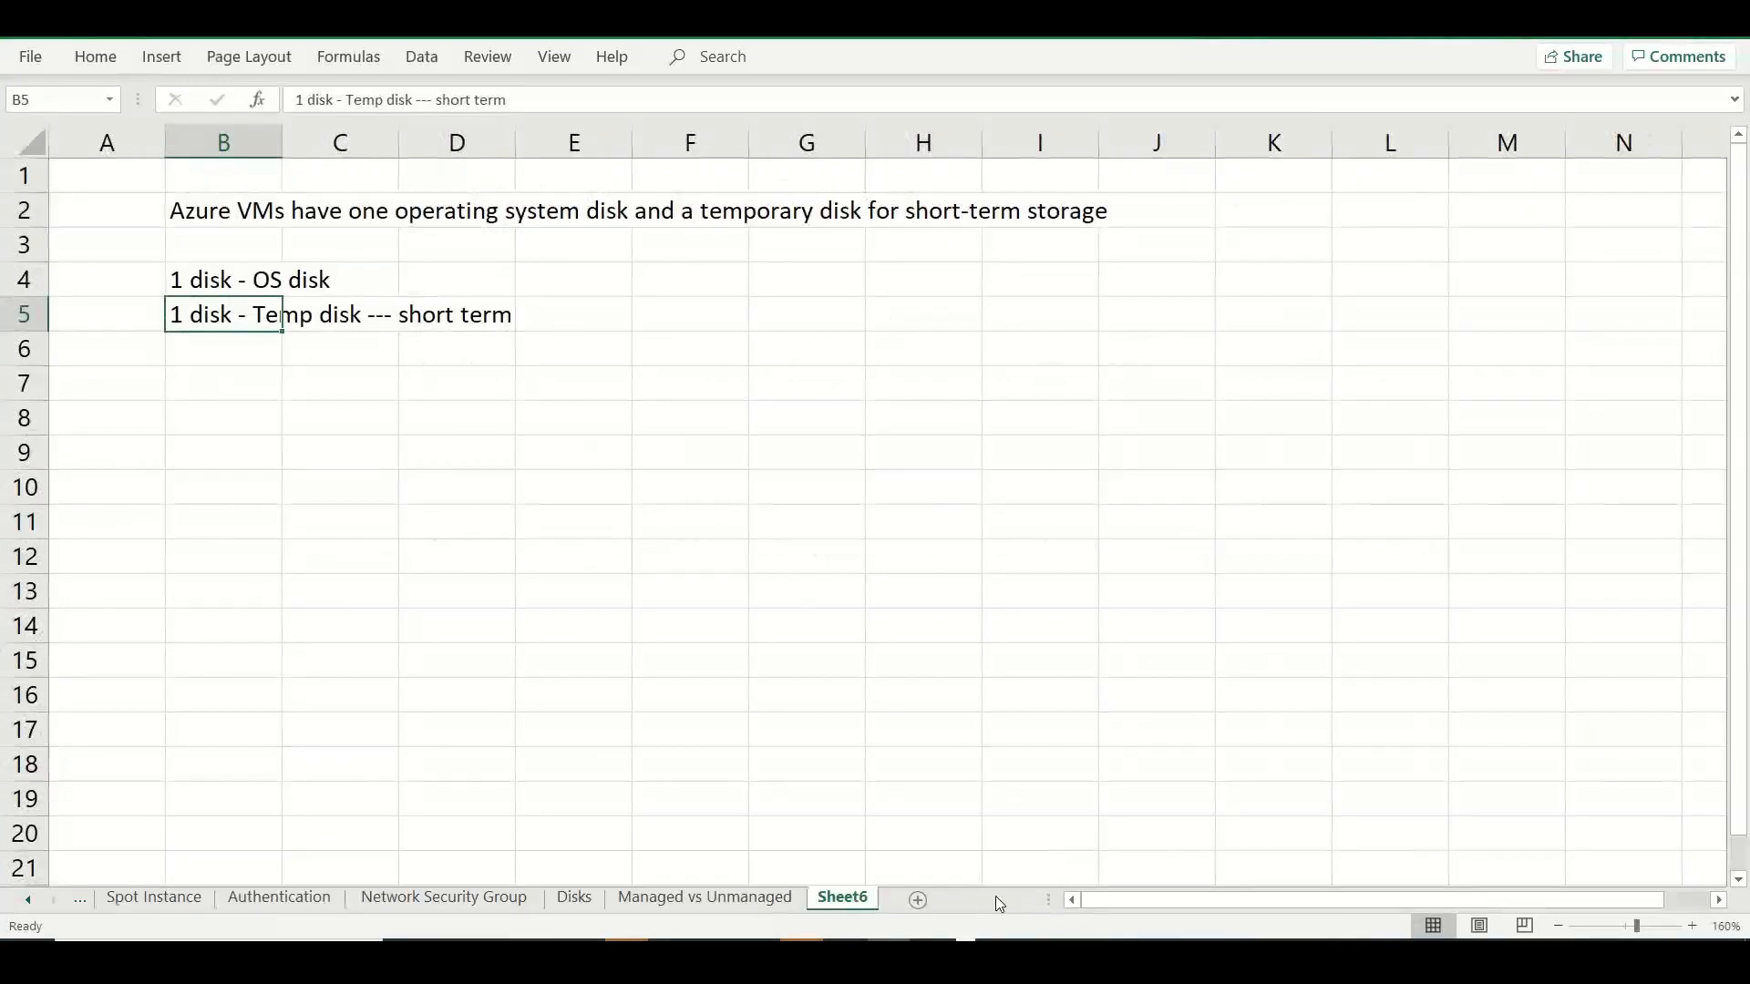
pyautogui.doubleClick(847, 901)
pyautogui.write('Redu')
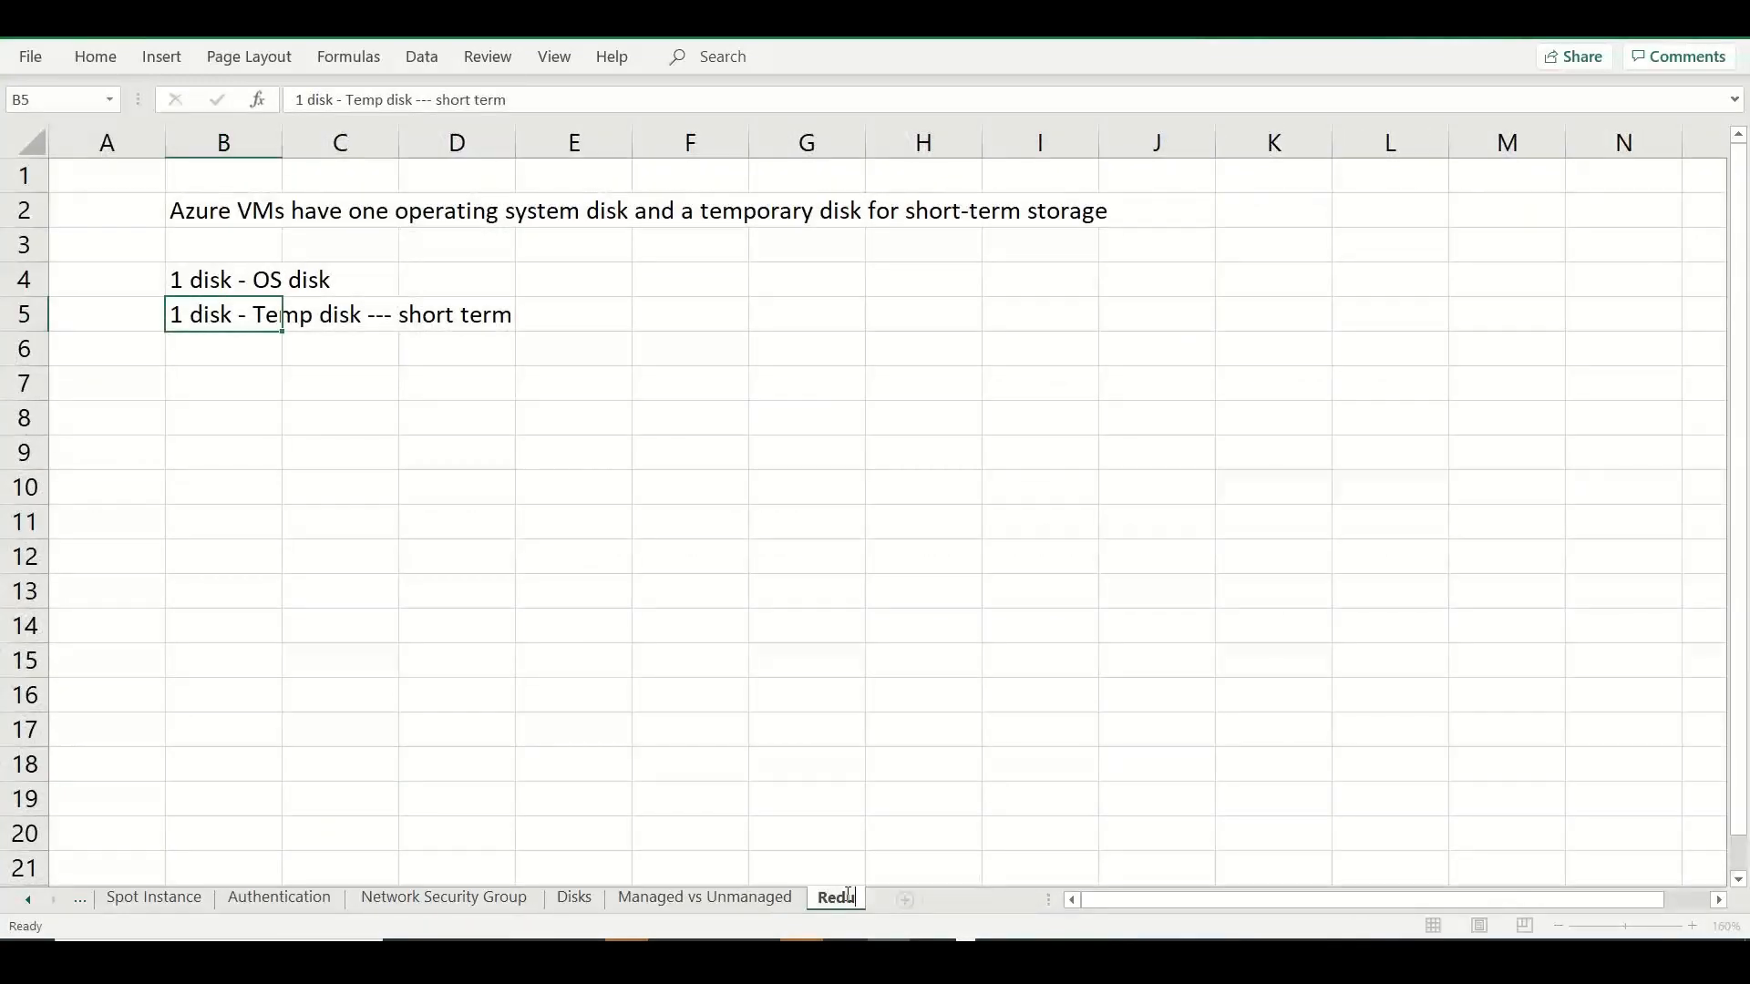
pyautogui.write('ndancy')
# Enter the heading "Redundancy" in A7, with "LRS" in B7 and "ZRS" in B8.
pyautogui.click(156, 383)
pyautogui.write('Redundancy')
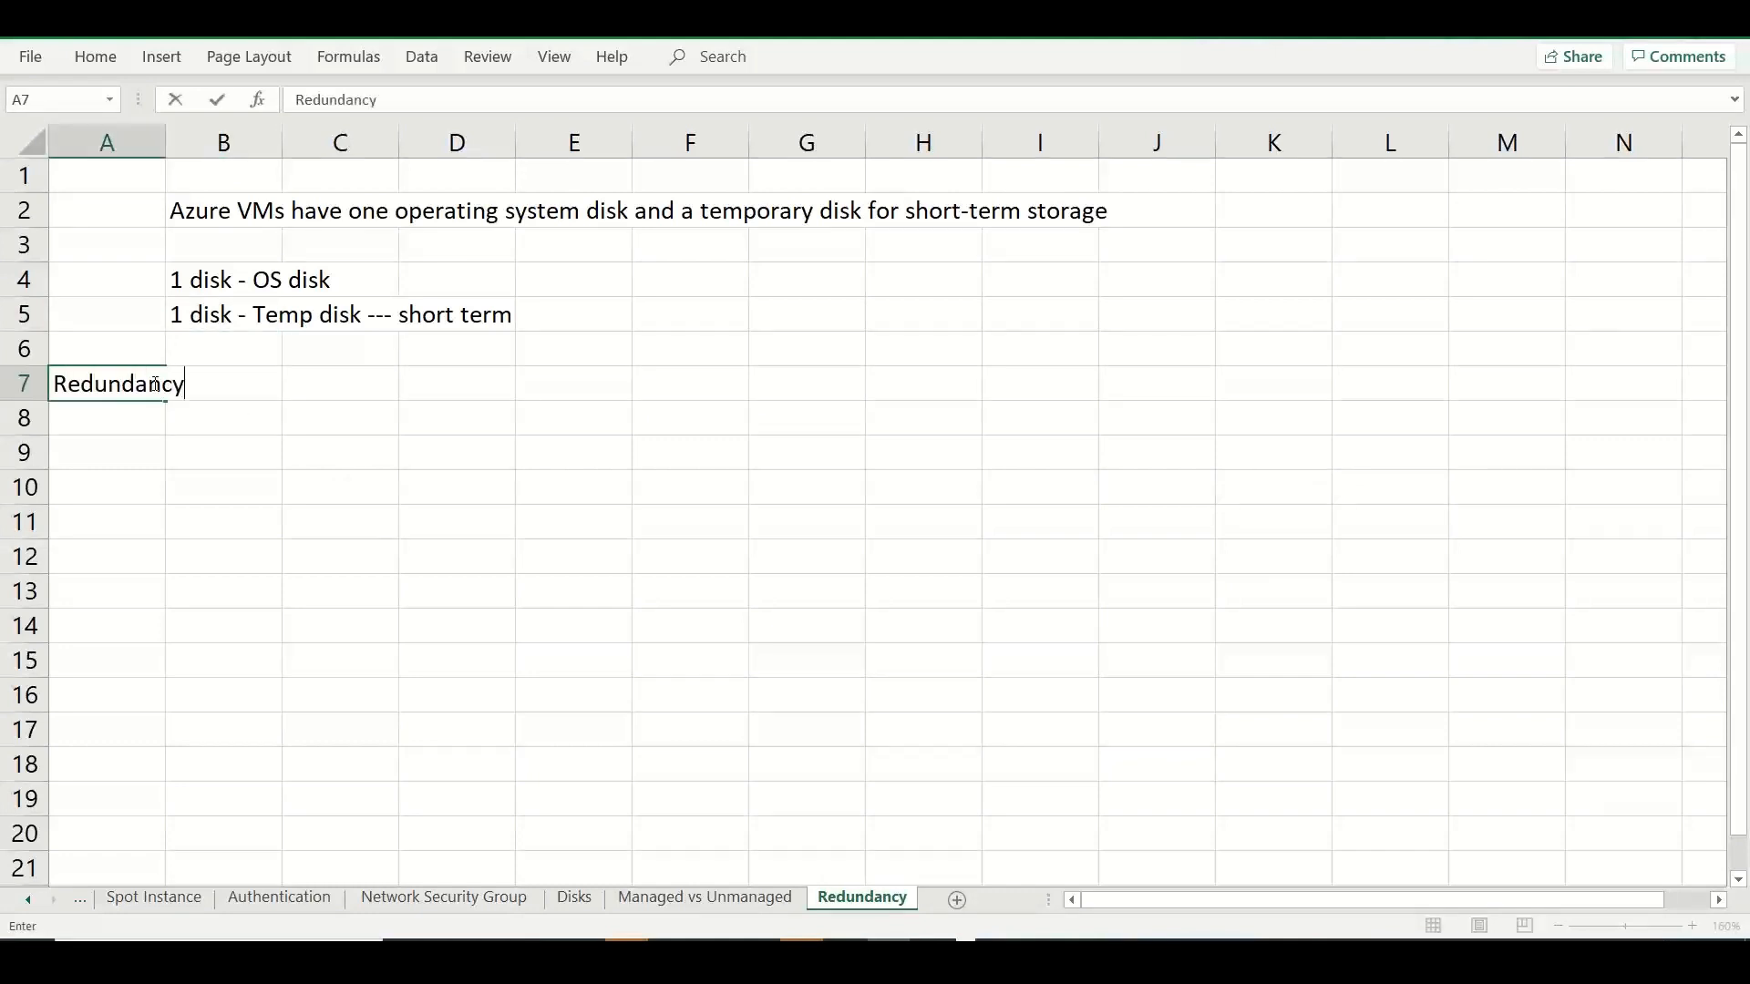
pyautogui.press('Tab')
pyautogui.write('LRS')
pyautogui.press('Return')
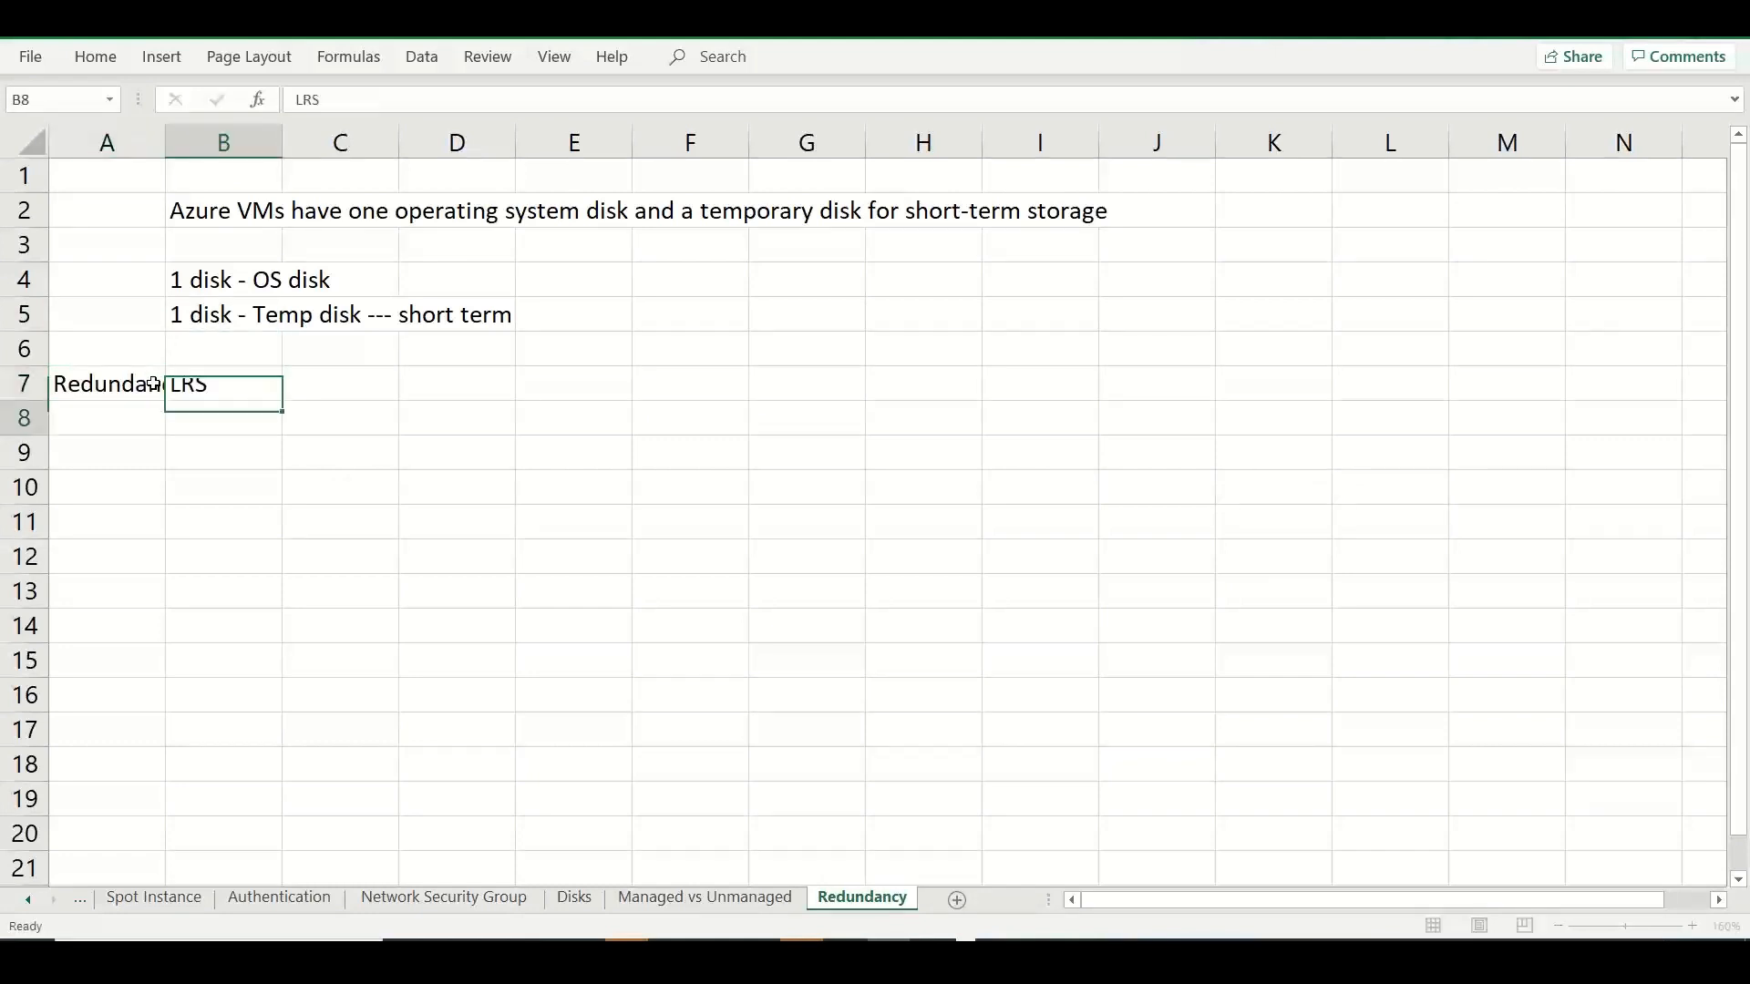
pyautogui.write('ZRS')
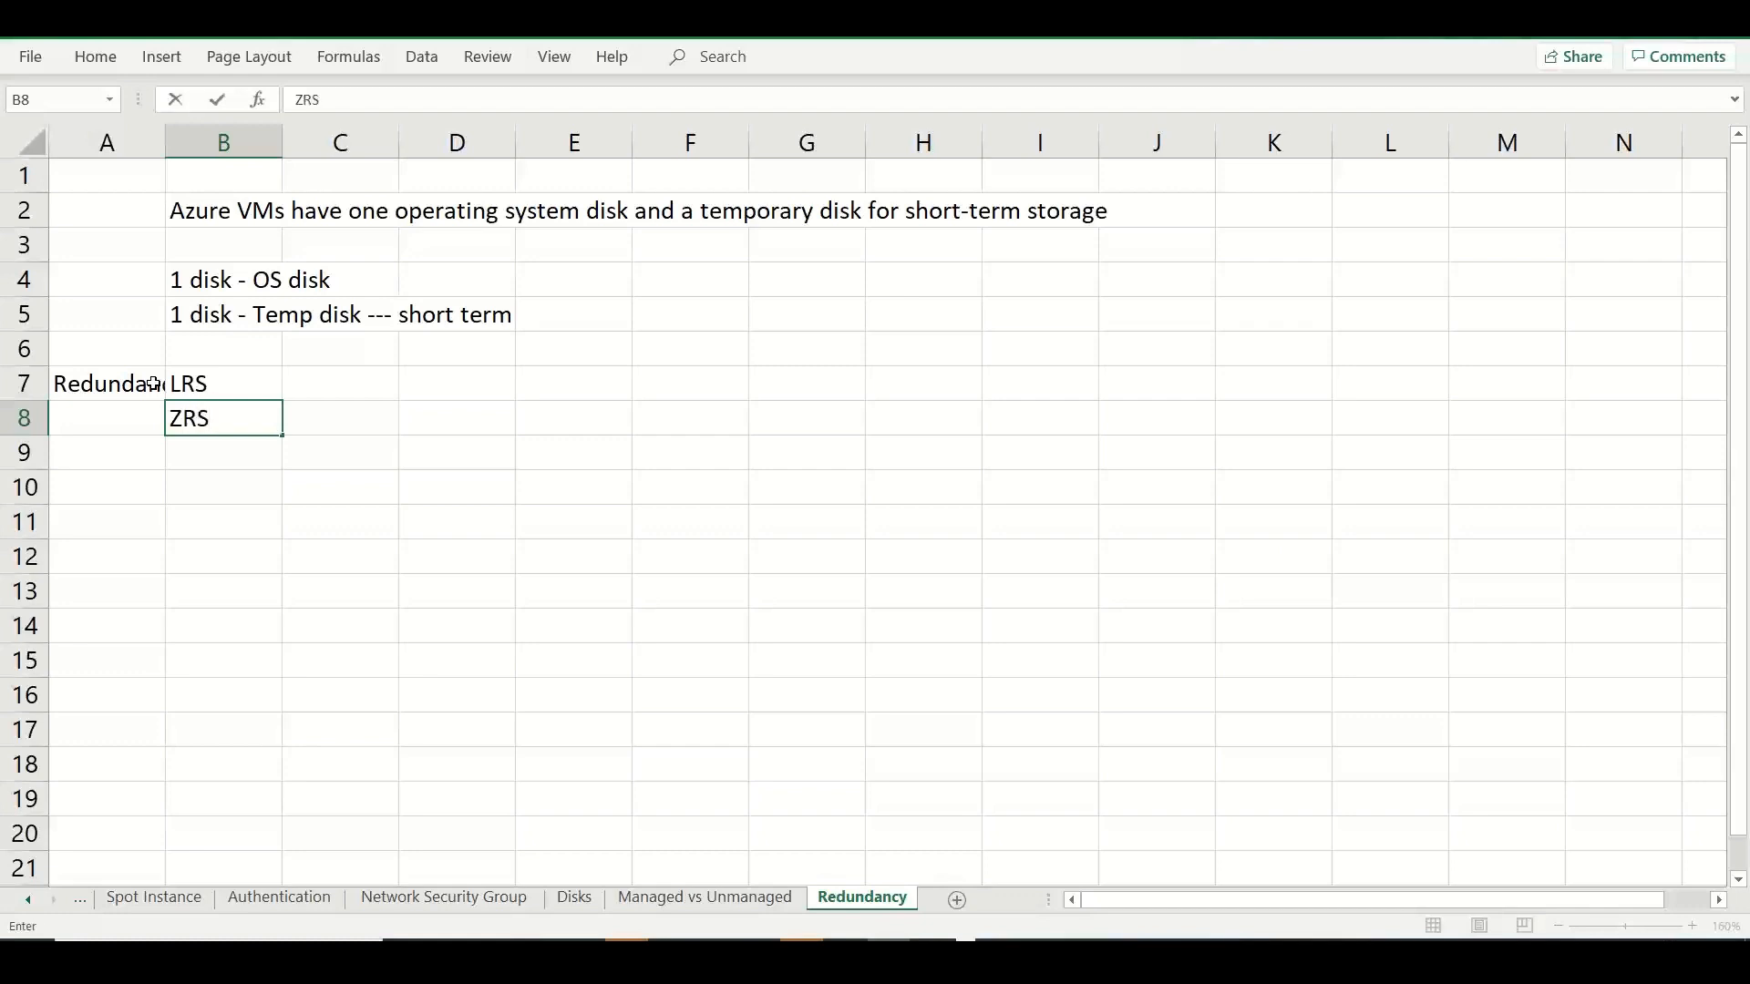
pyautogui.press('Return')
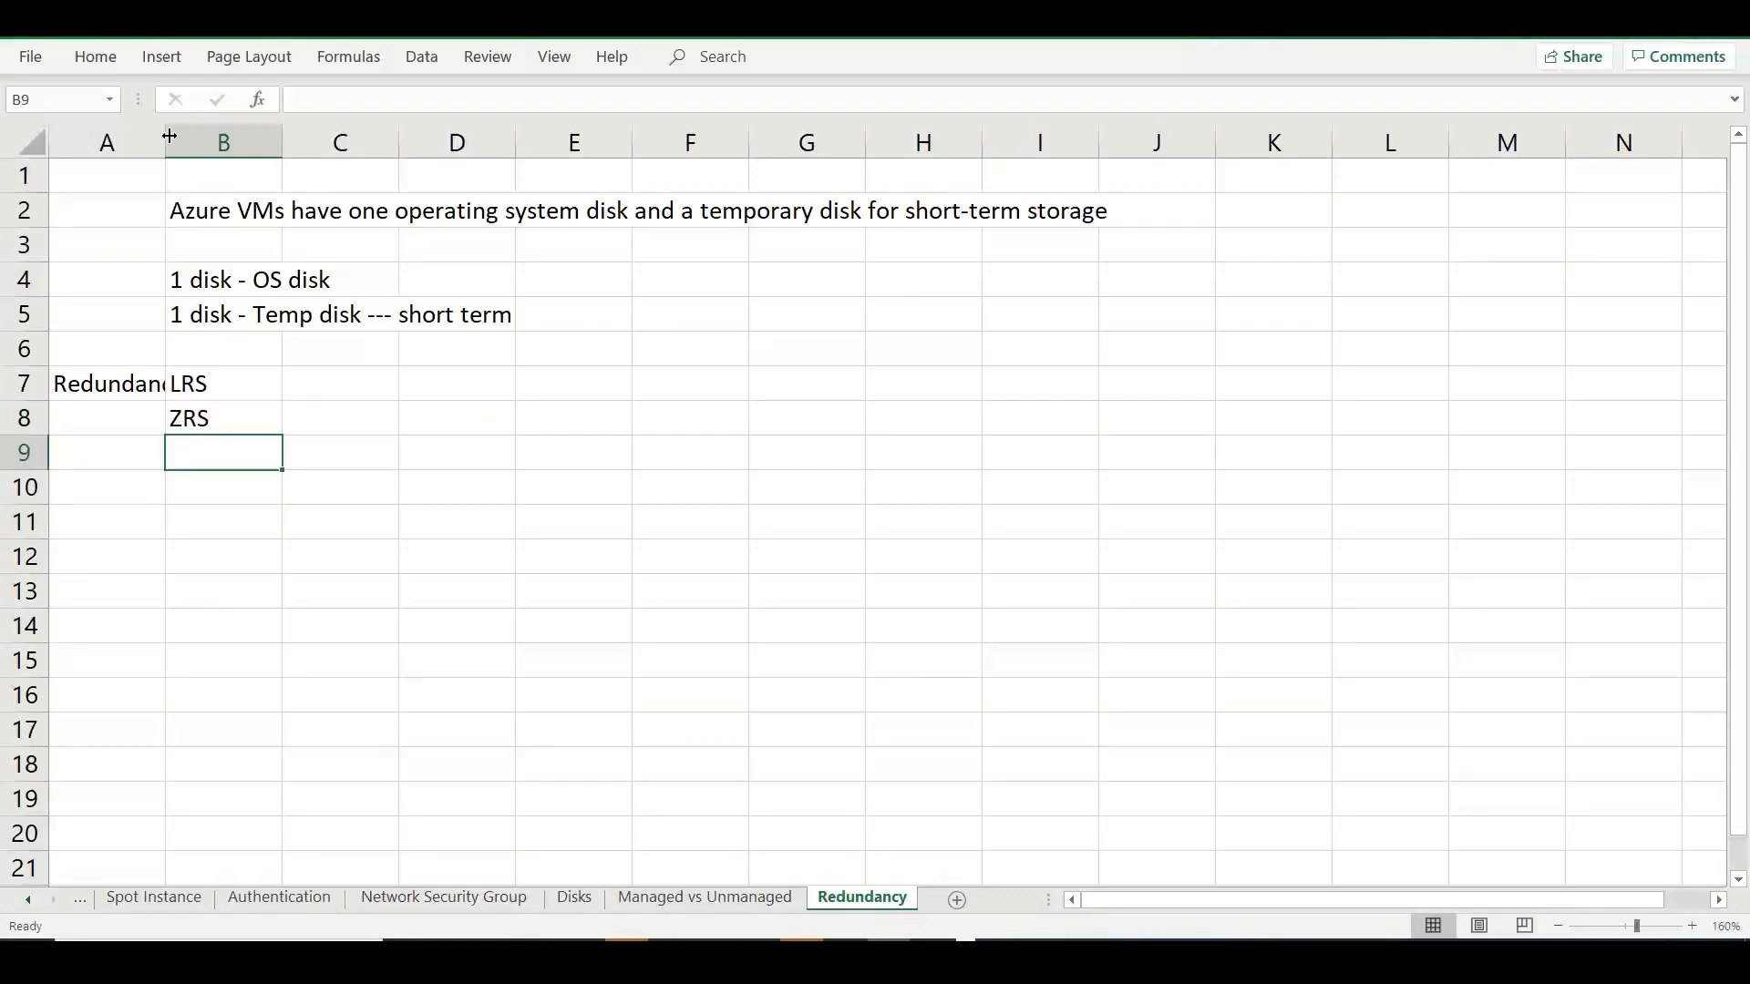
# Widen columns A and B so that the "Redundancy" heading fits fully within column A.
pyautogui.moveTo(169, 136); pyautogui.dragTo(263, 149)
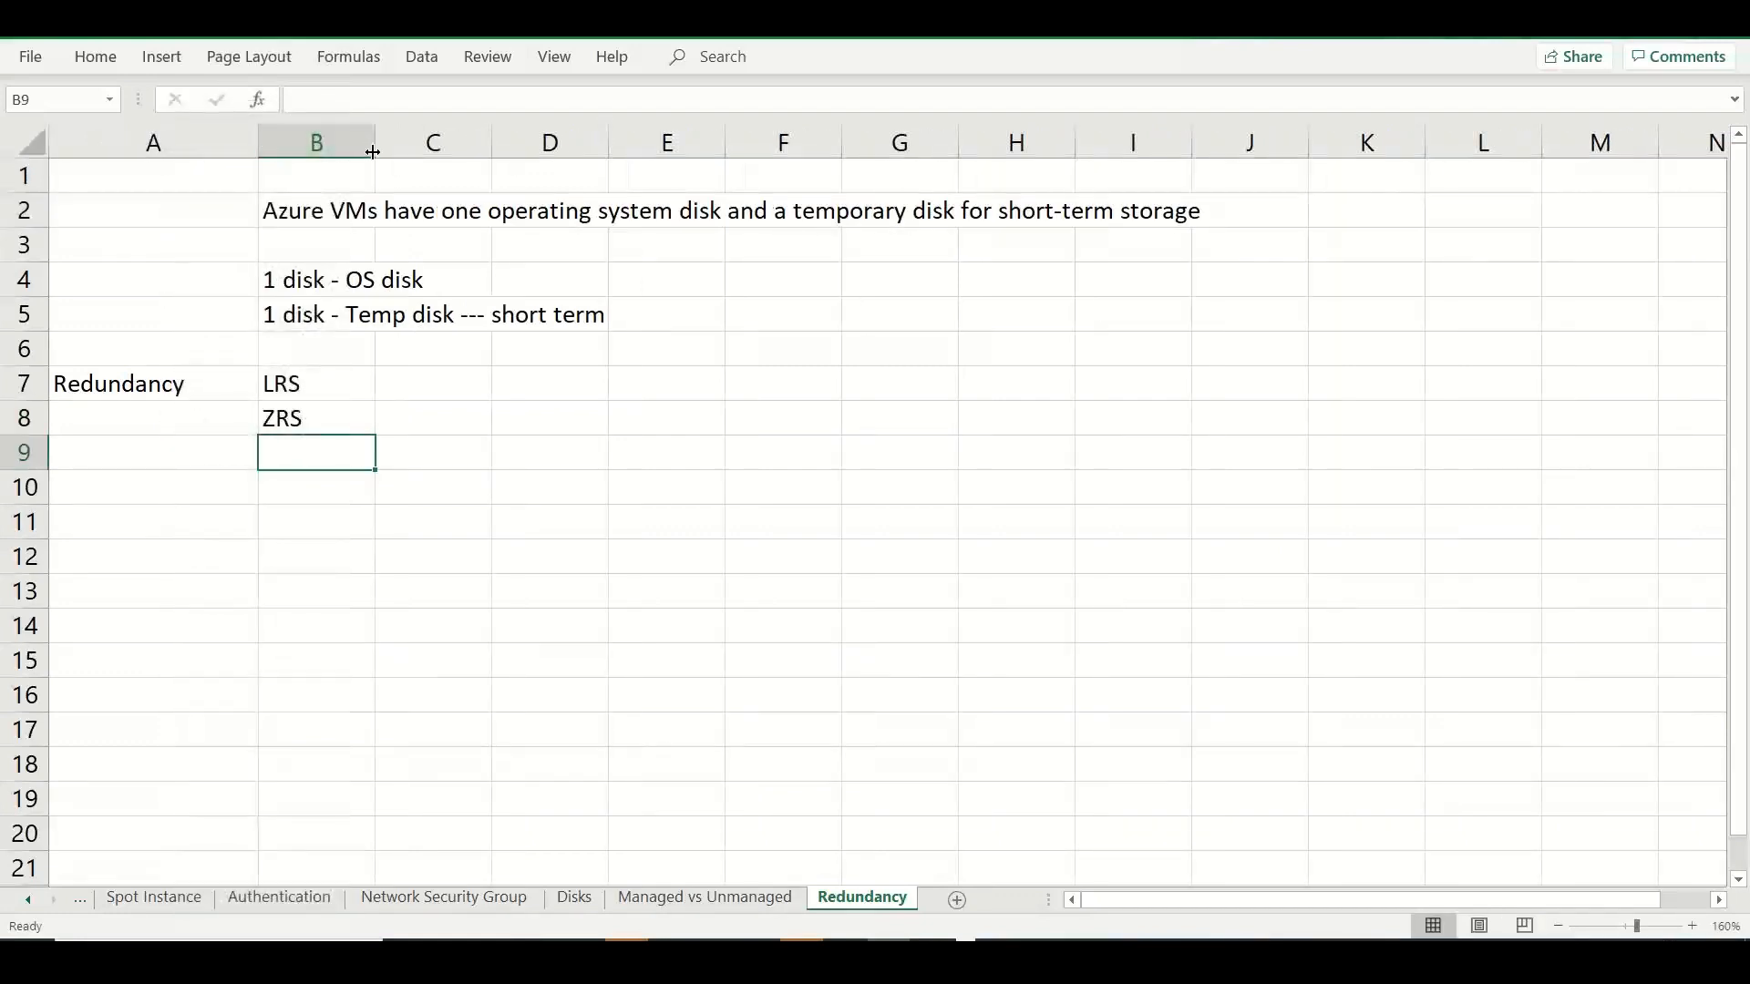
pyautogui.moveTo(374, 143); pyautogui.dragTo(525, 182)
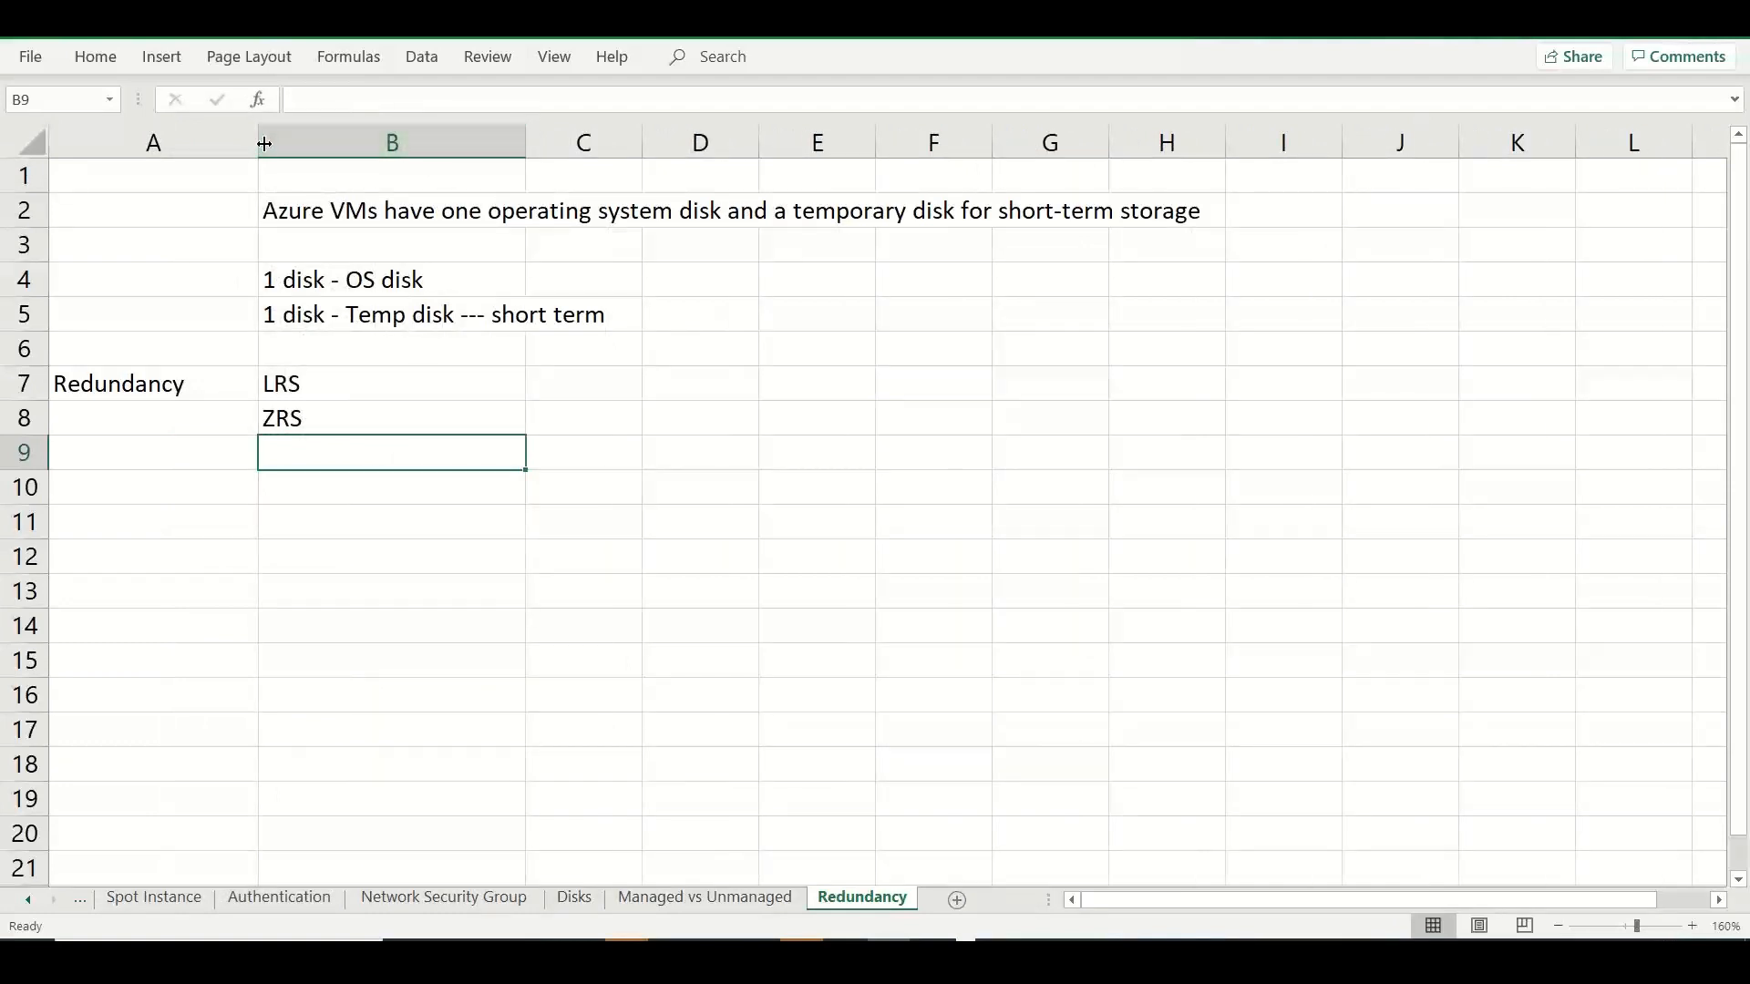
pyautogui.moveTo(259, 142); pyautogui.dragTo(221, 155)
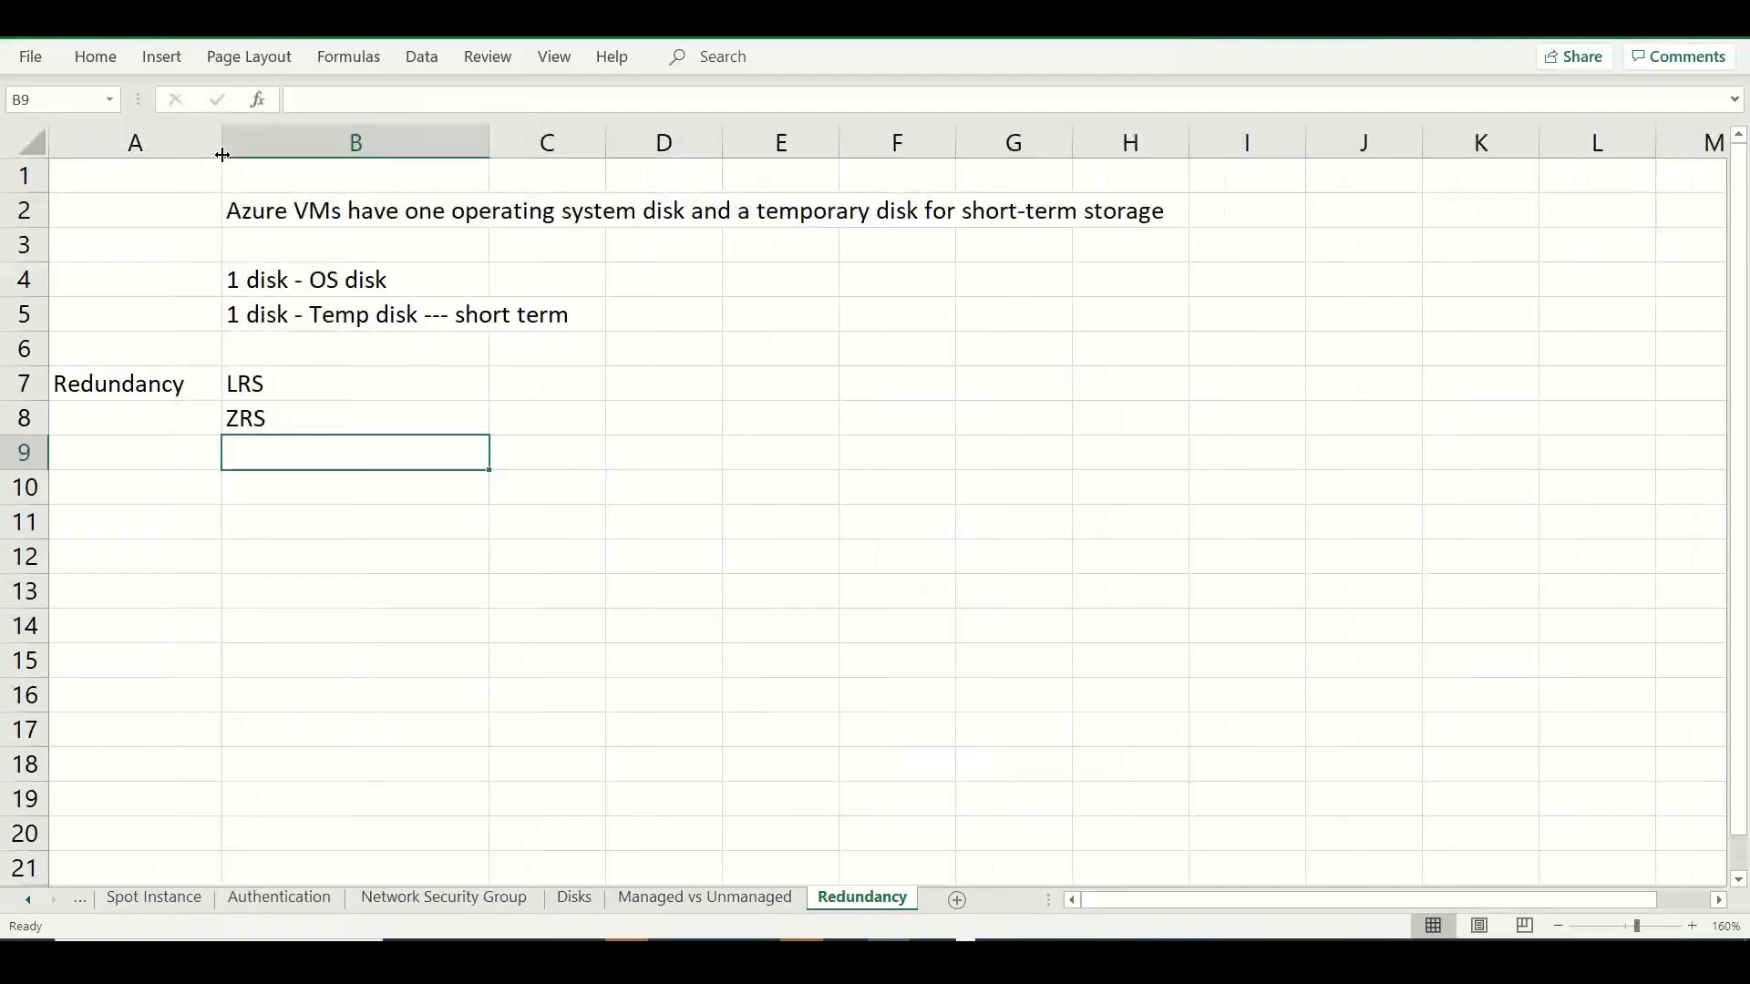
# Enter the note "Disaster Recovery - Regional Level" in B10, below the redundancy types.
pyautogui.click(258, 482)
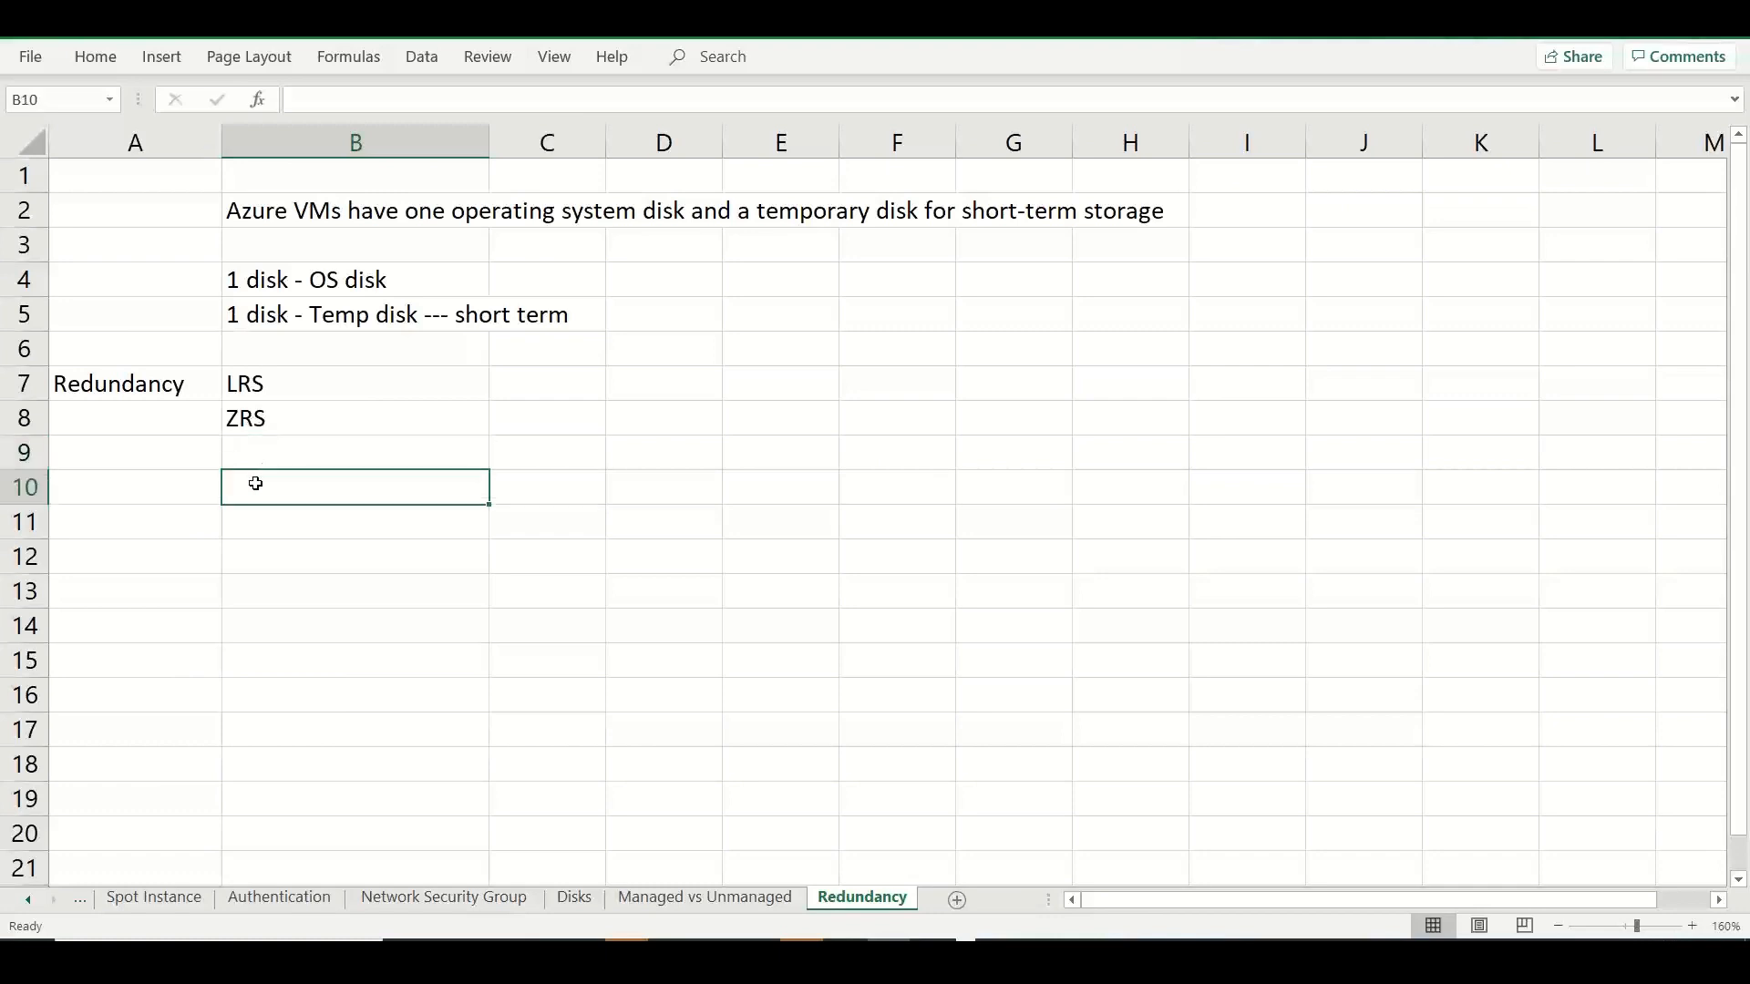
pyautogui.write('Disaster Re')
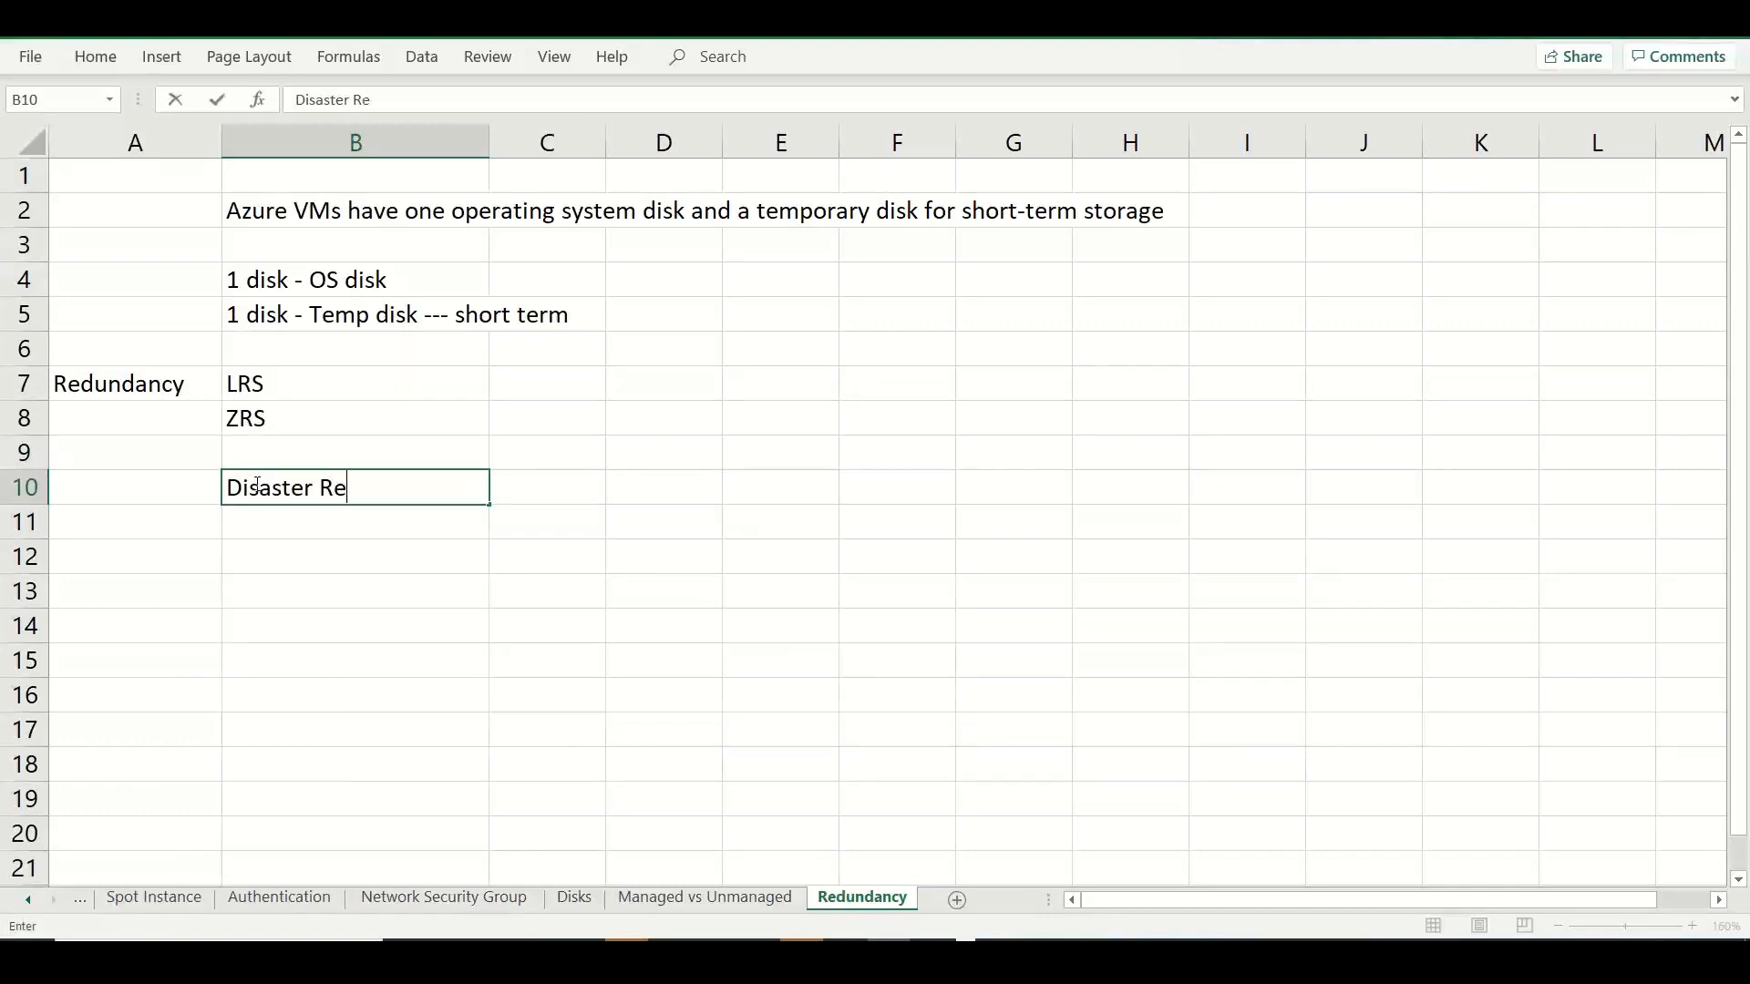
pyautogui.write('covery - Regiona')
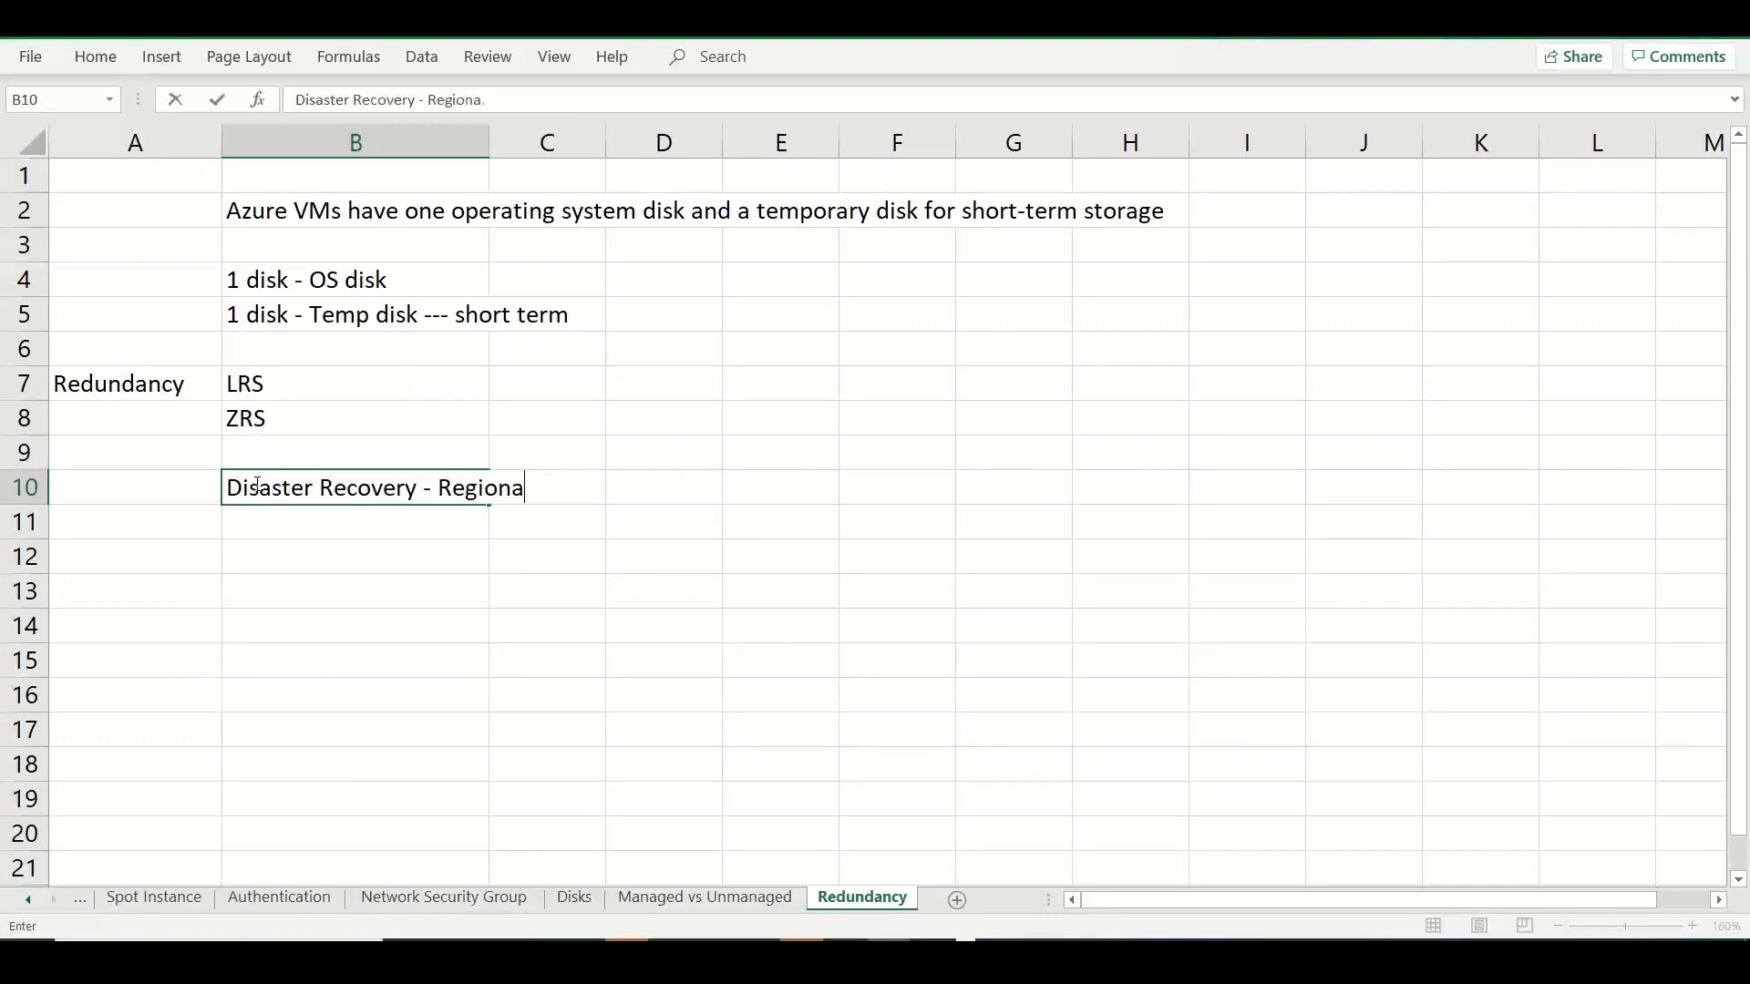
pyautogui.write('l Level')
# Describe LRS in C7 as "Local - Redundant Storage - 3 copies in same single physical datacenter - but in 3 different storage array".
pyautogui.click(518, 392)
pyautogui.write('Local ')
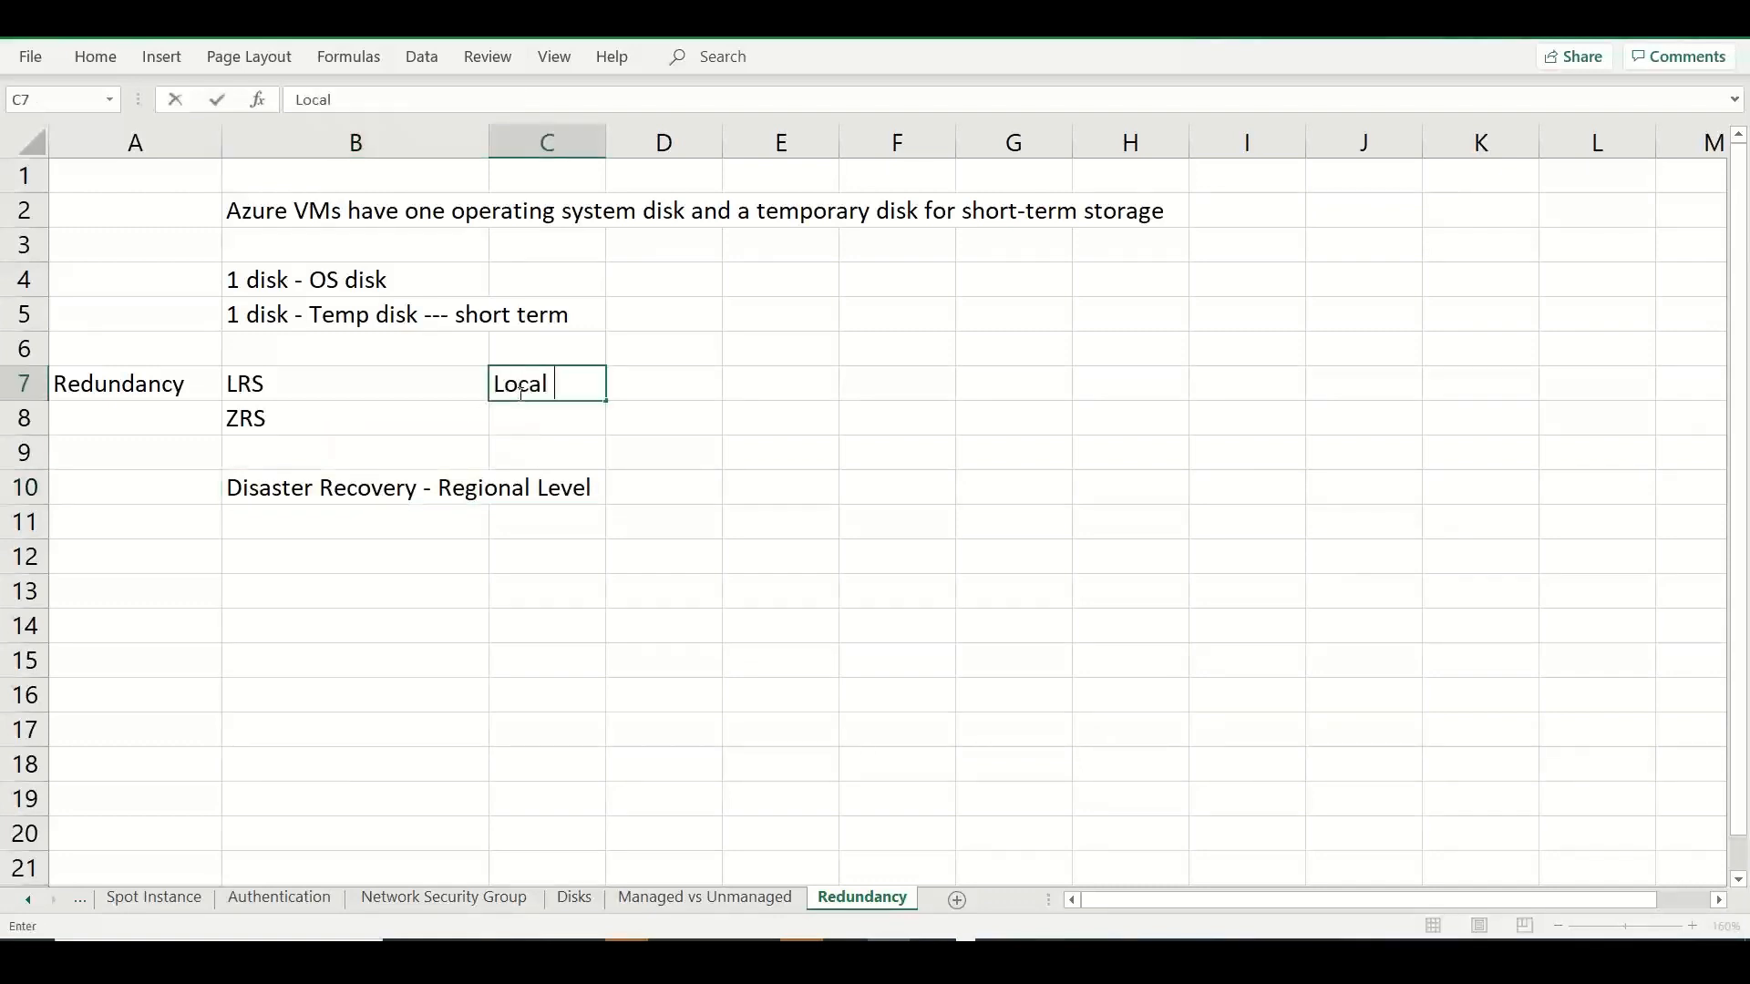
pyautogui.write('- Redundan')
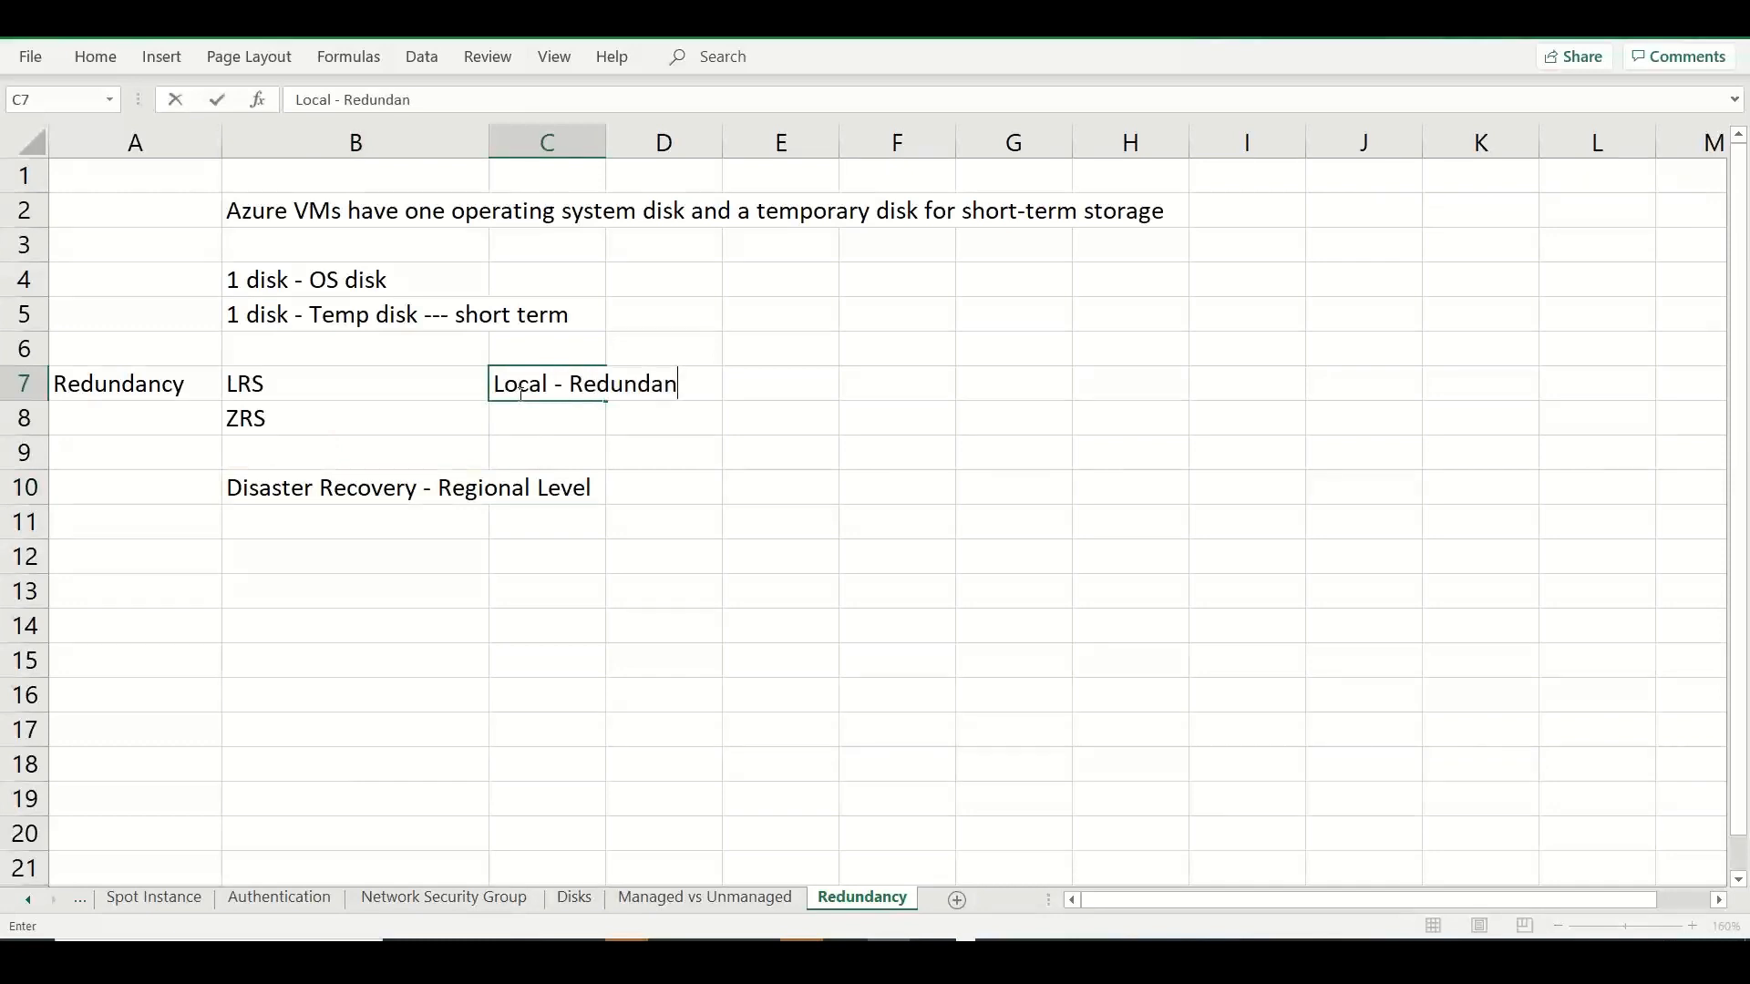
pyautogui.write('t Store')
pyautogui.press('BackSpace')
pyautogui.write('age ')
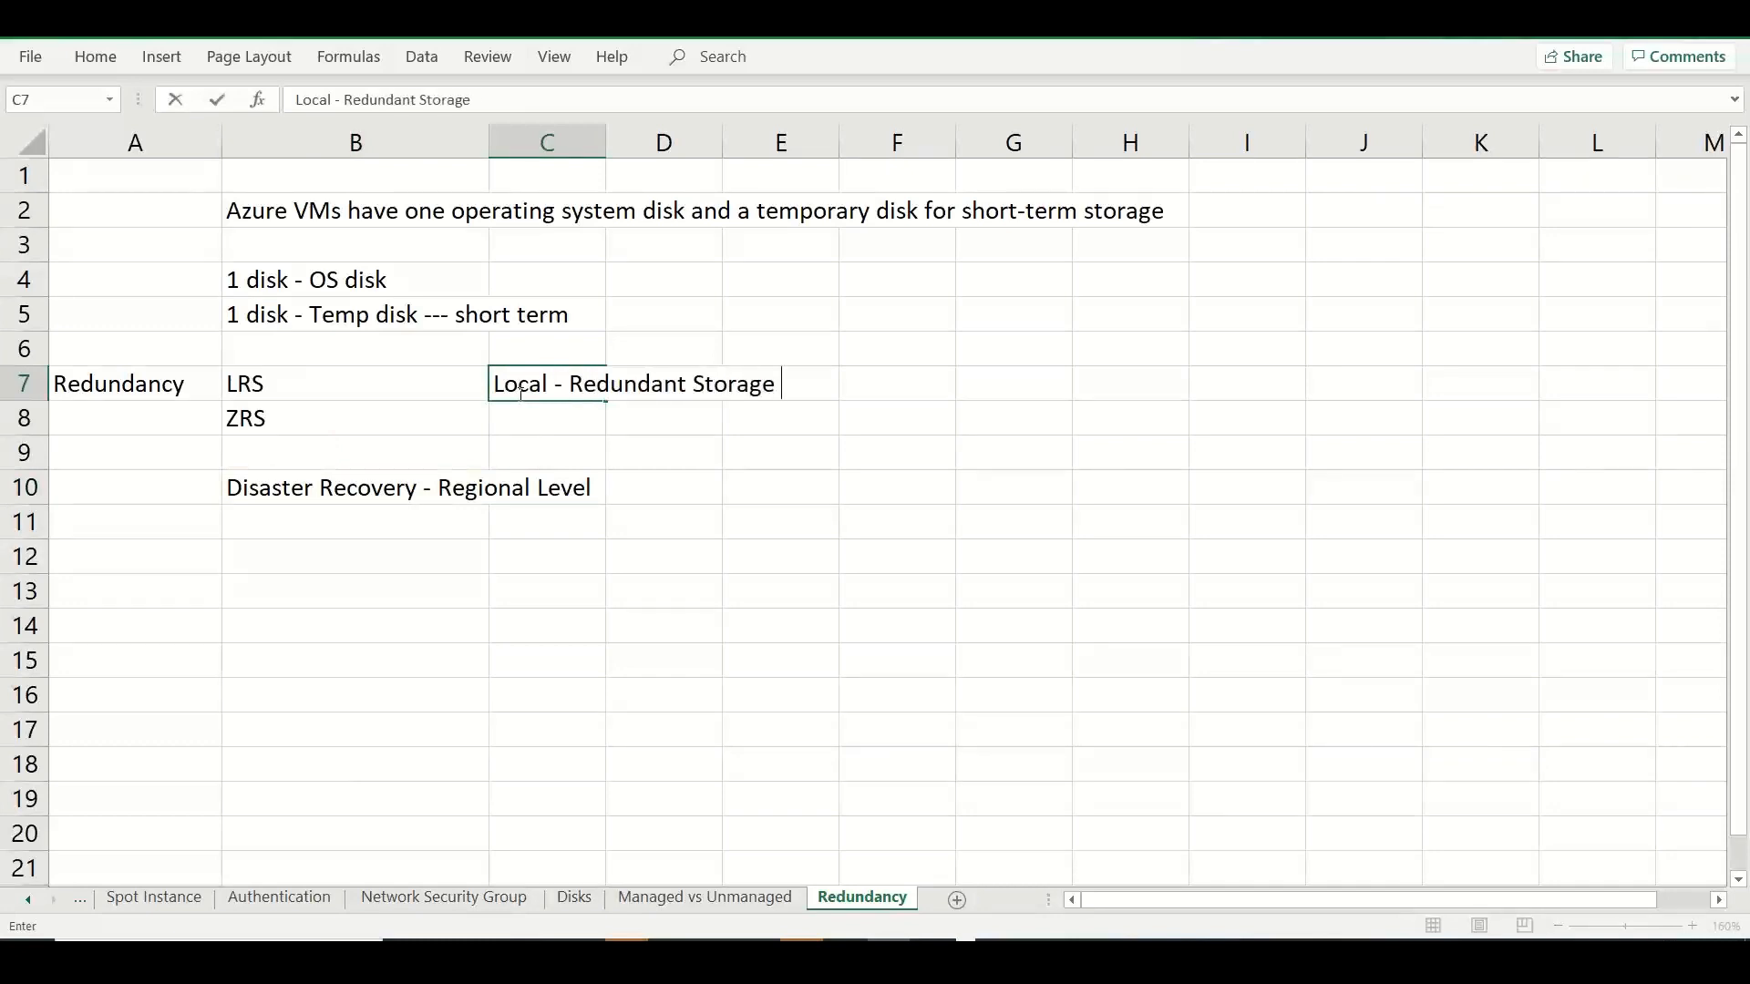
pyautogui.write('- 3 copies in')
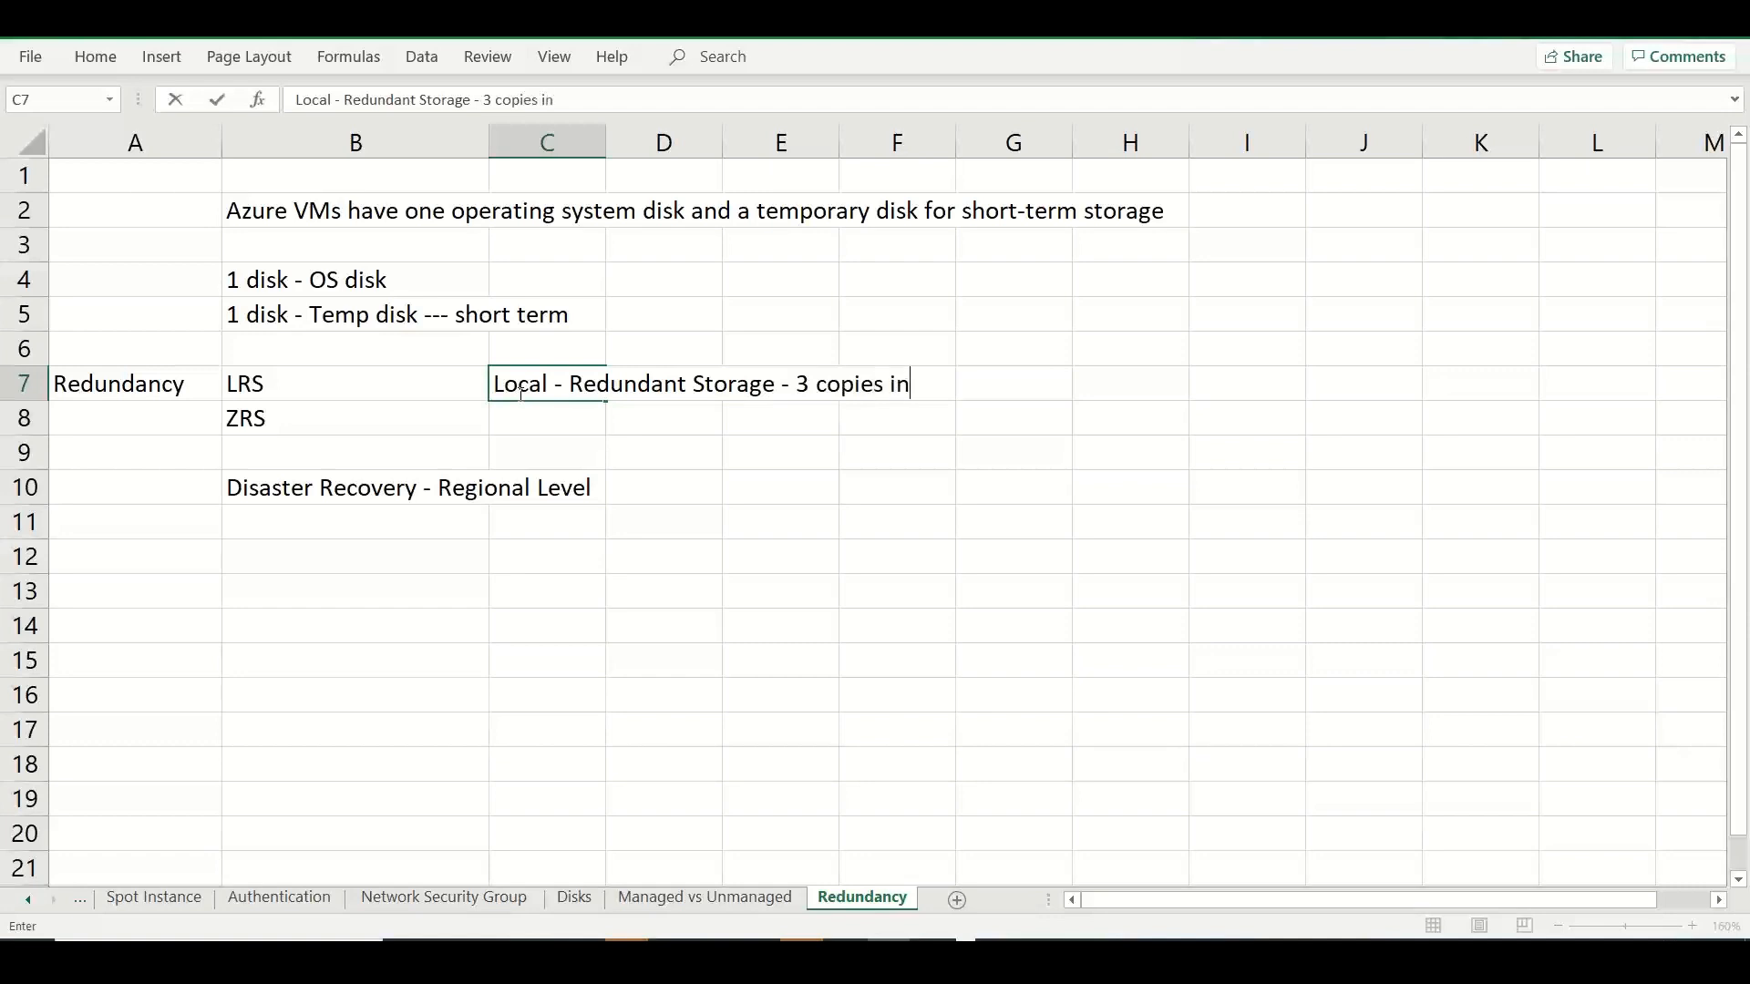
pyautogui.write(' same single phy')
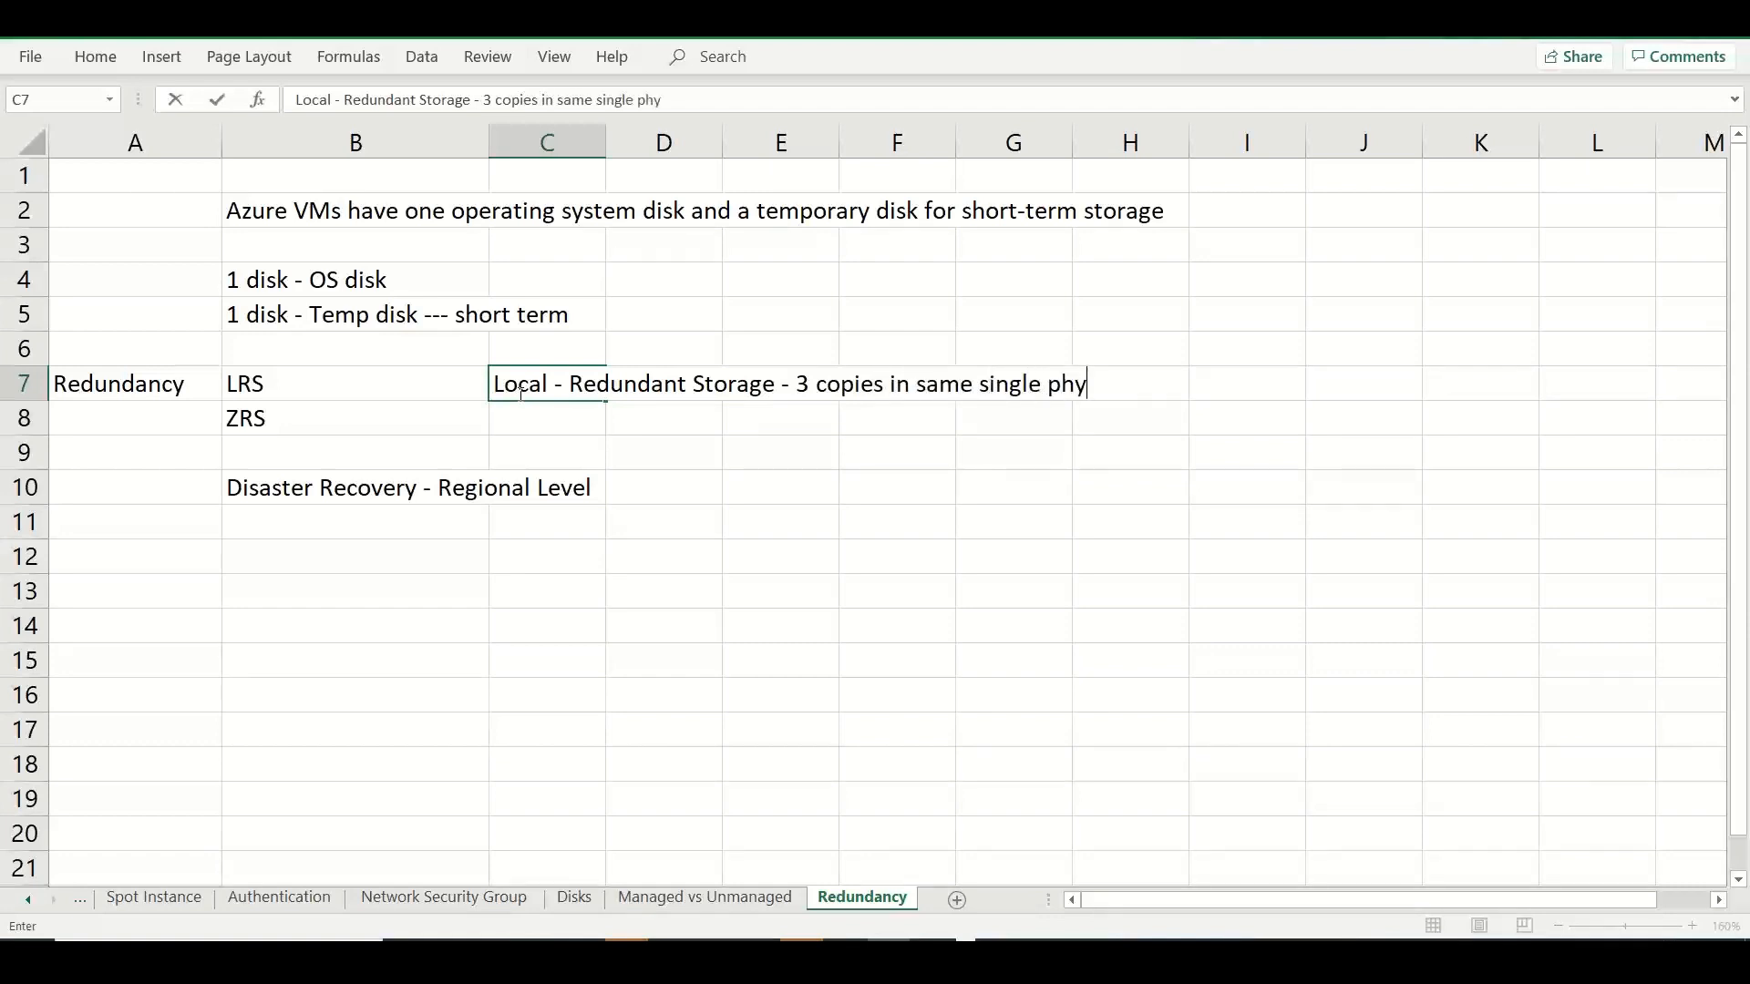
pyautogui.write('si')
pyautogui.press('BackSpace')
pyautogui.write('sical dat')
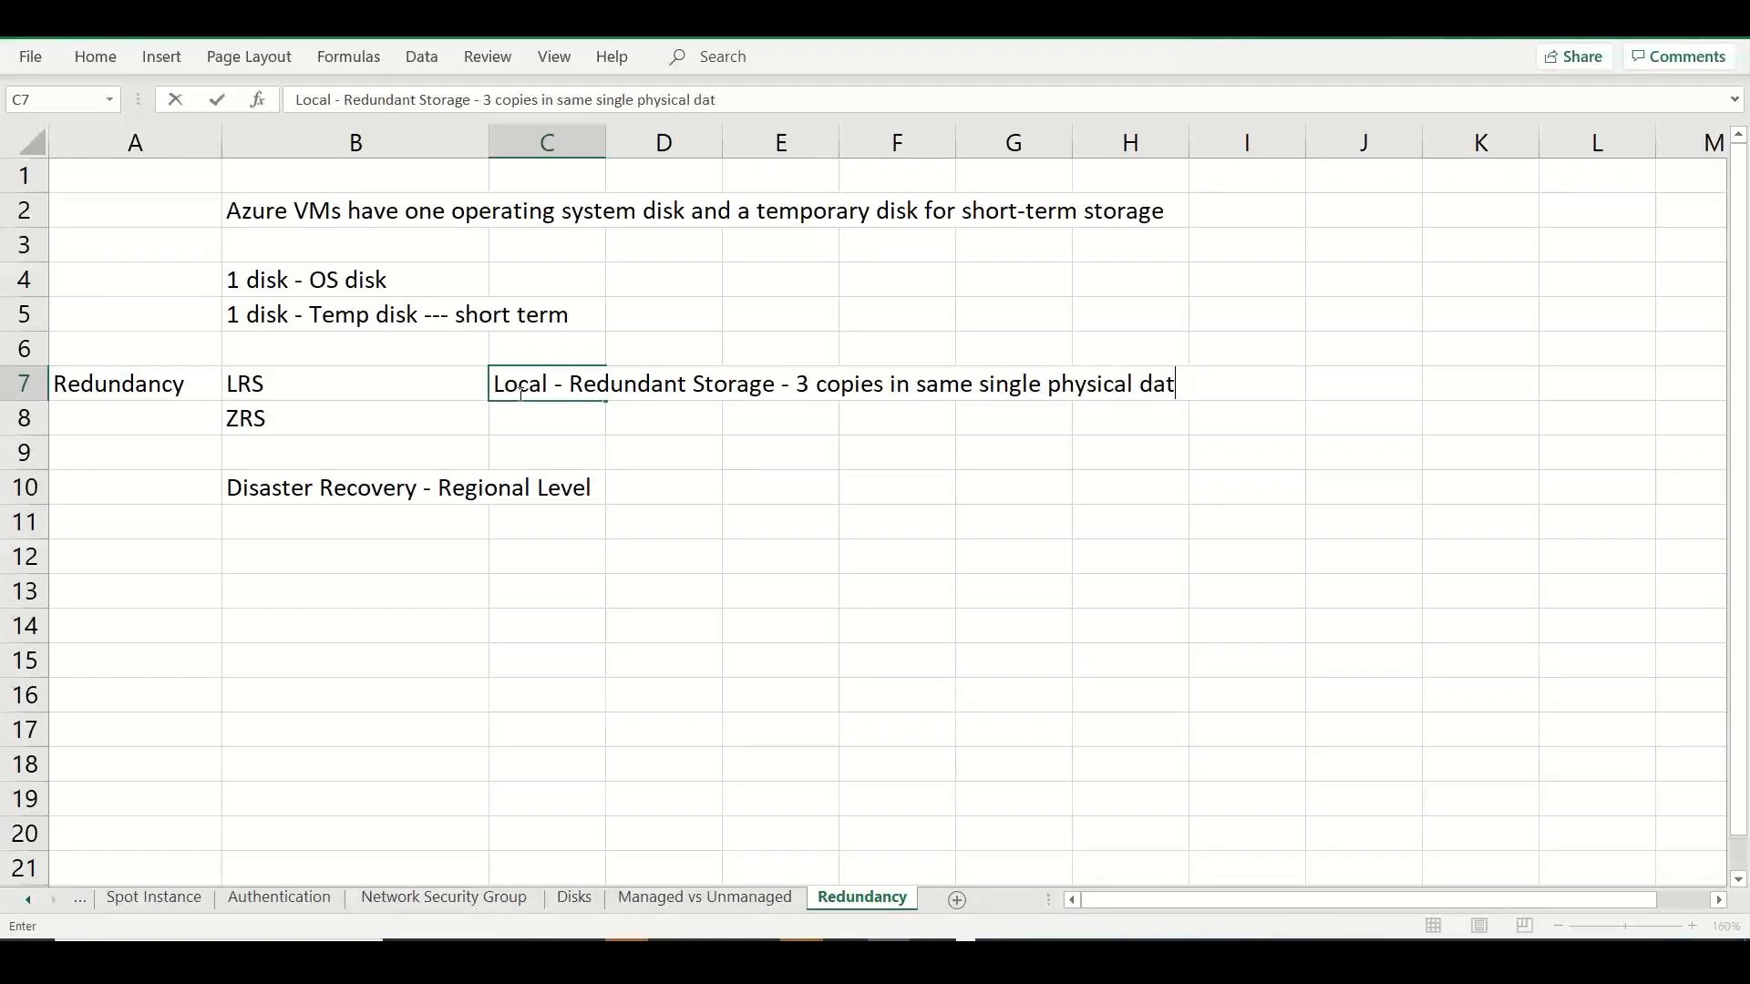
pyautogui.write('acenter - but i')
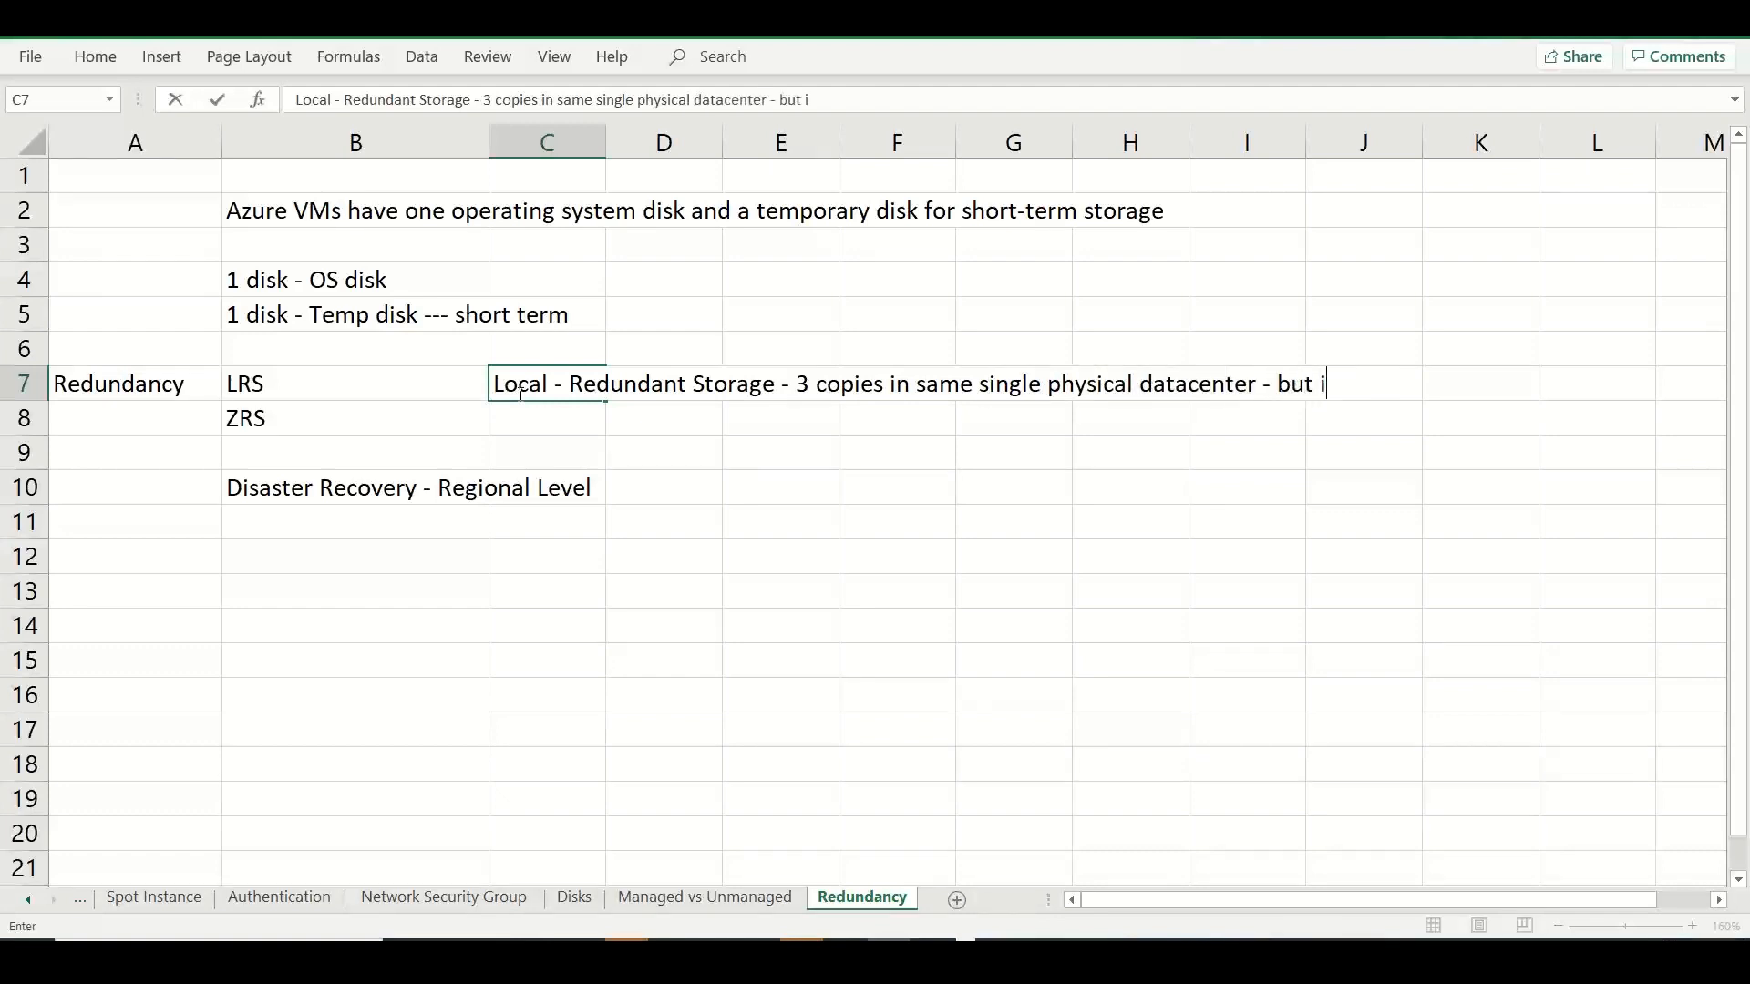
pyautogui.write('nt  3 different storage array')
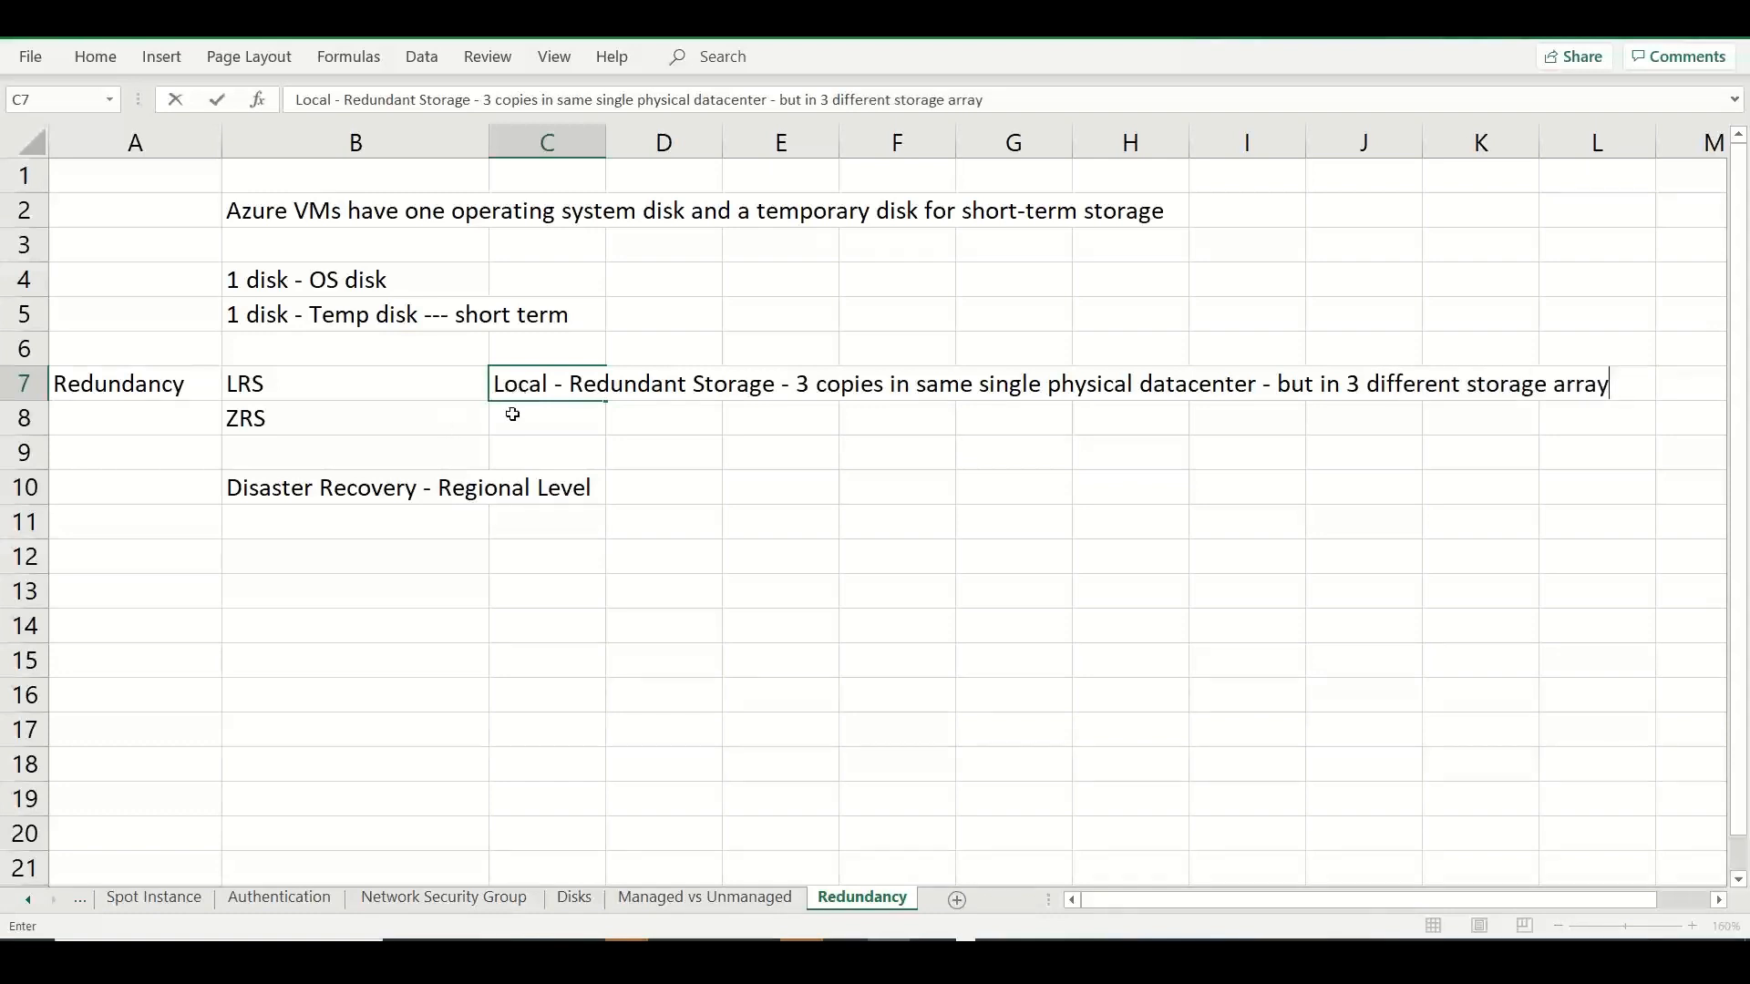
# Describe ZRS in C8 as "Zonal -- 3 different zones (physical datacenter)".
pyautogui.click(511, 415)
pyautogui.write('Zon')
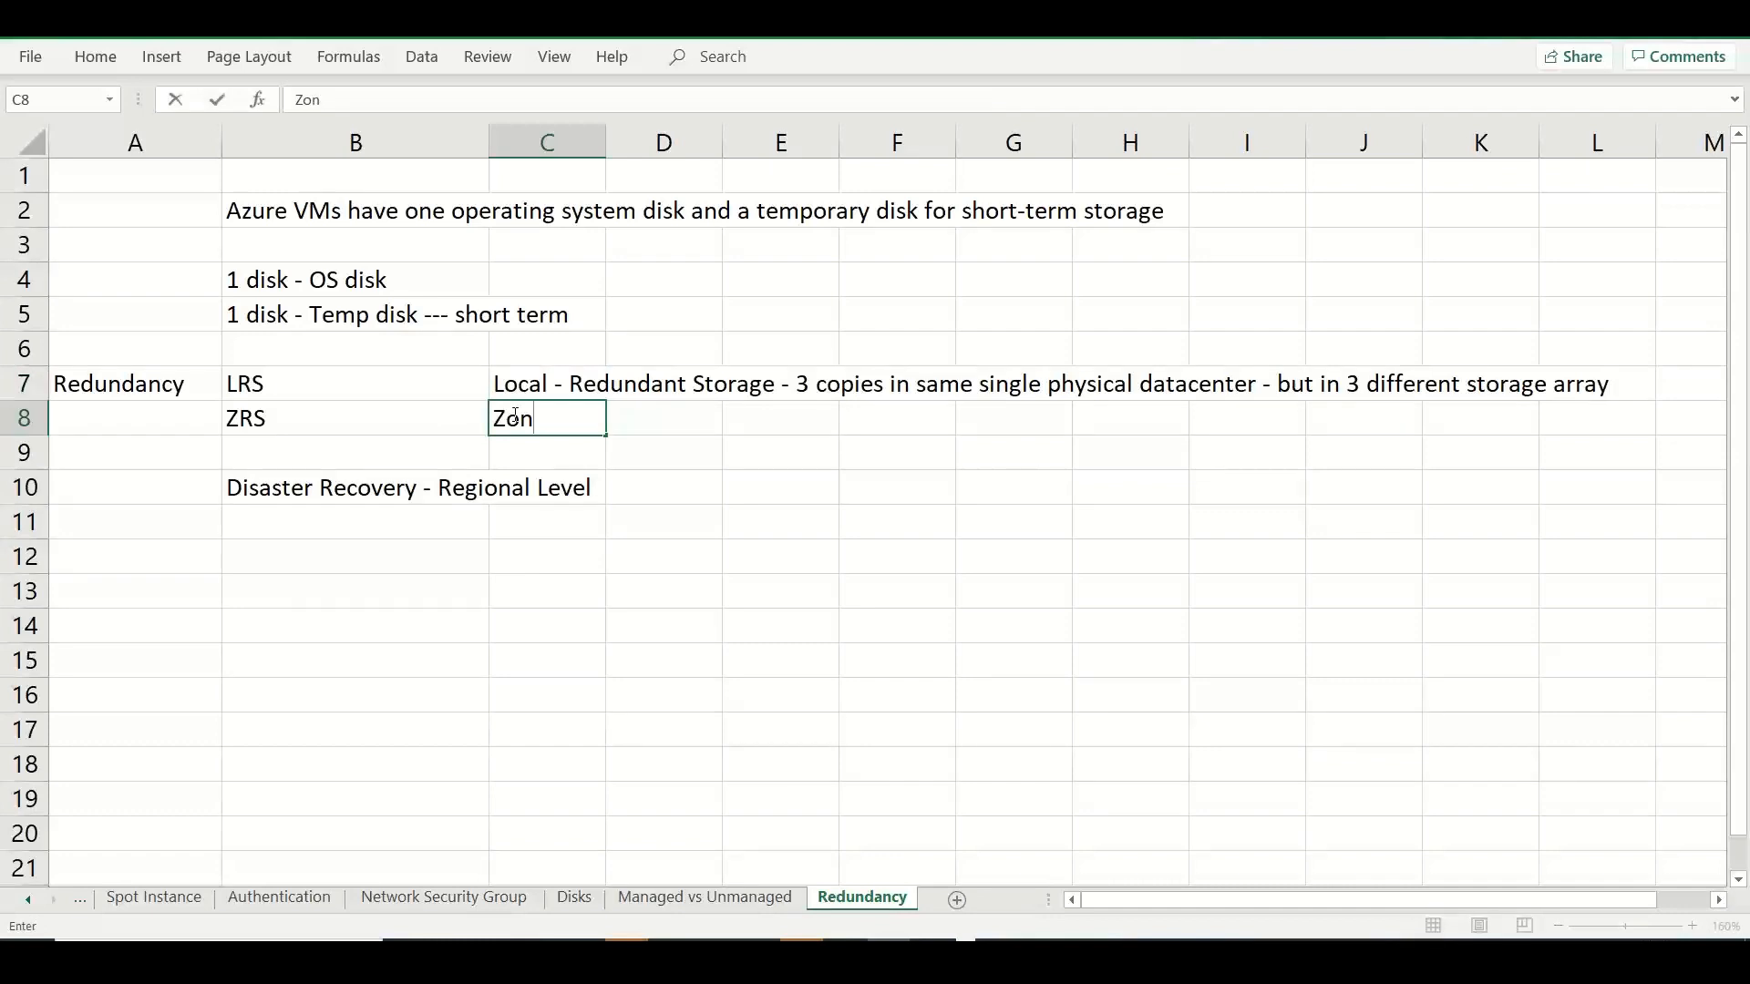
pyautogui.write('al -- 3 differen')
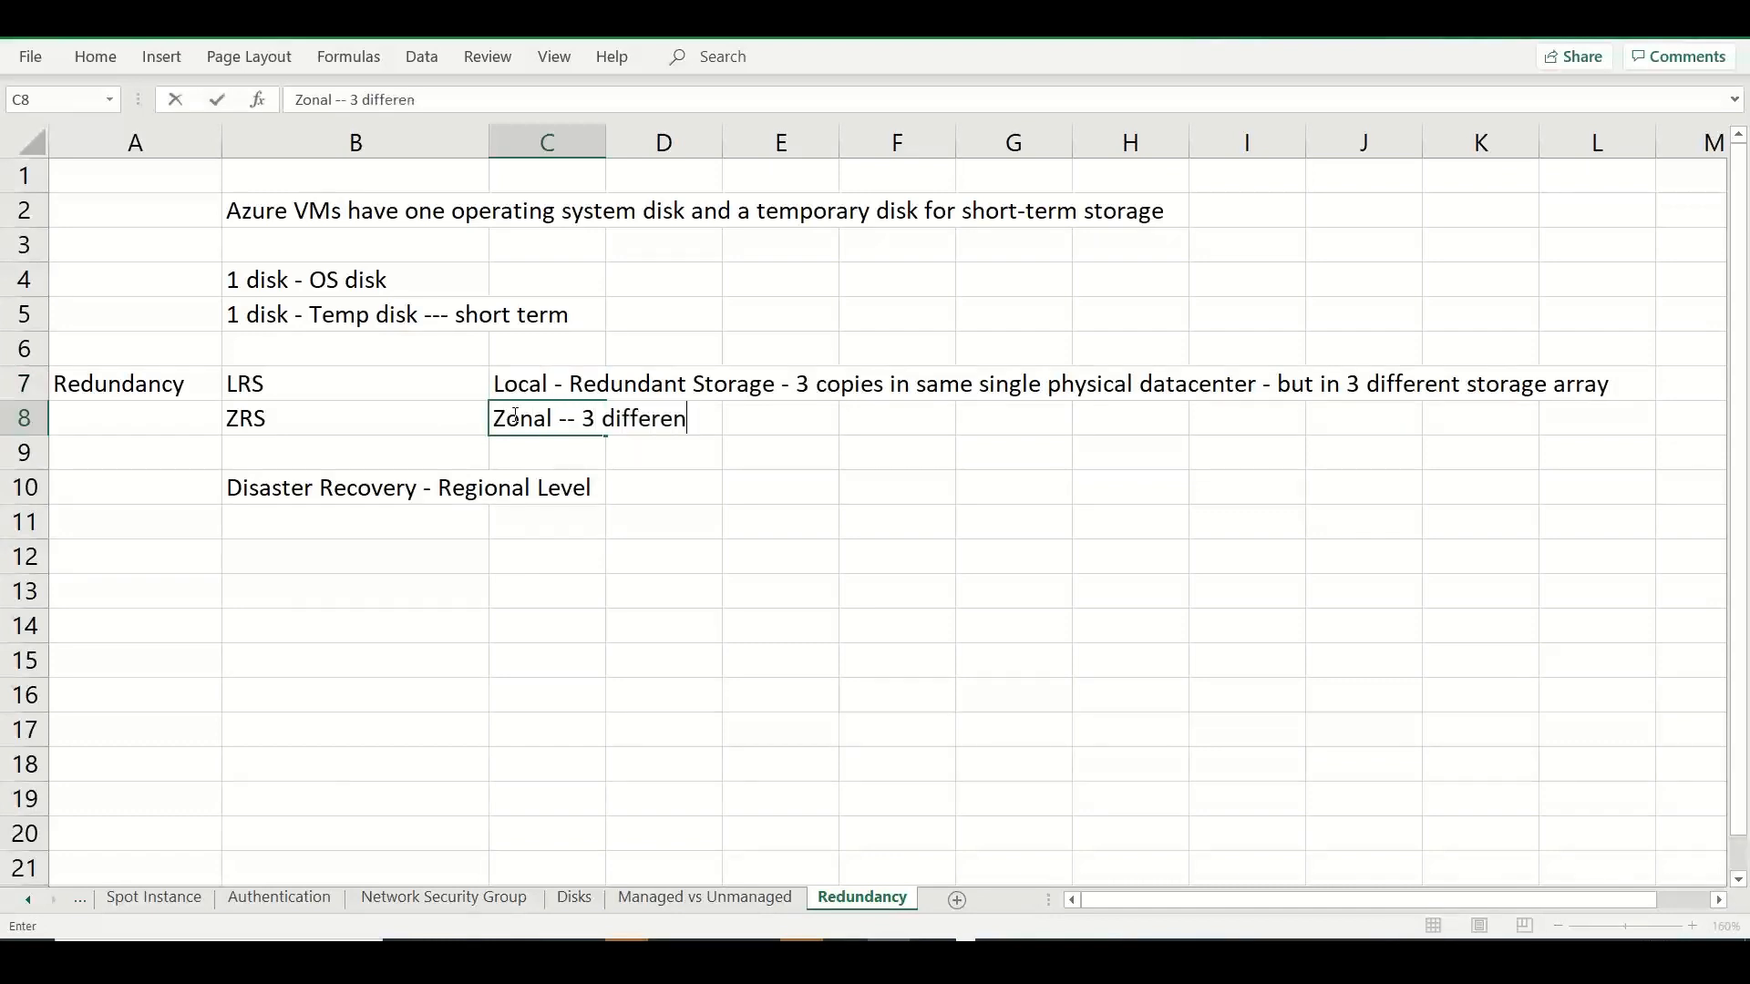
pyautogui.write('t zones (physical ')
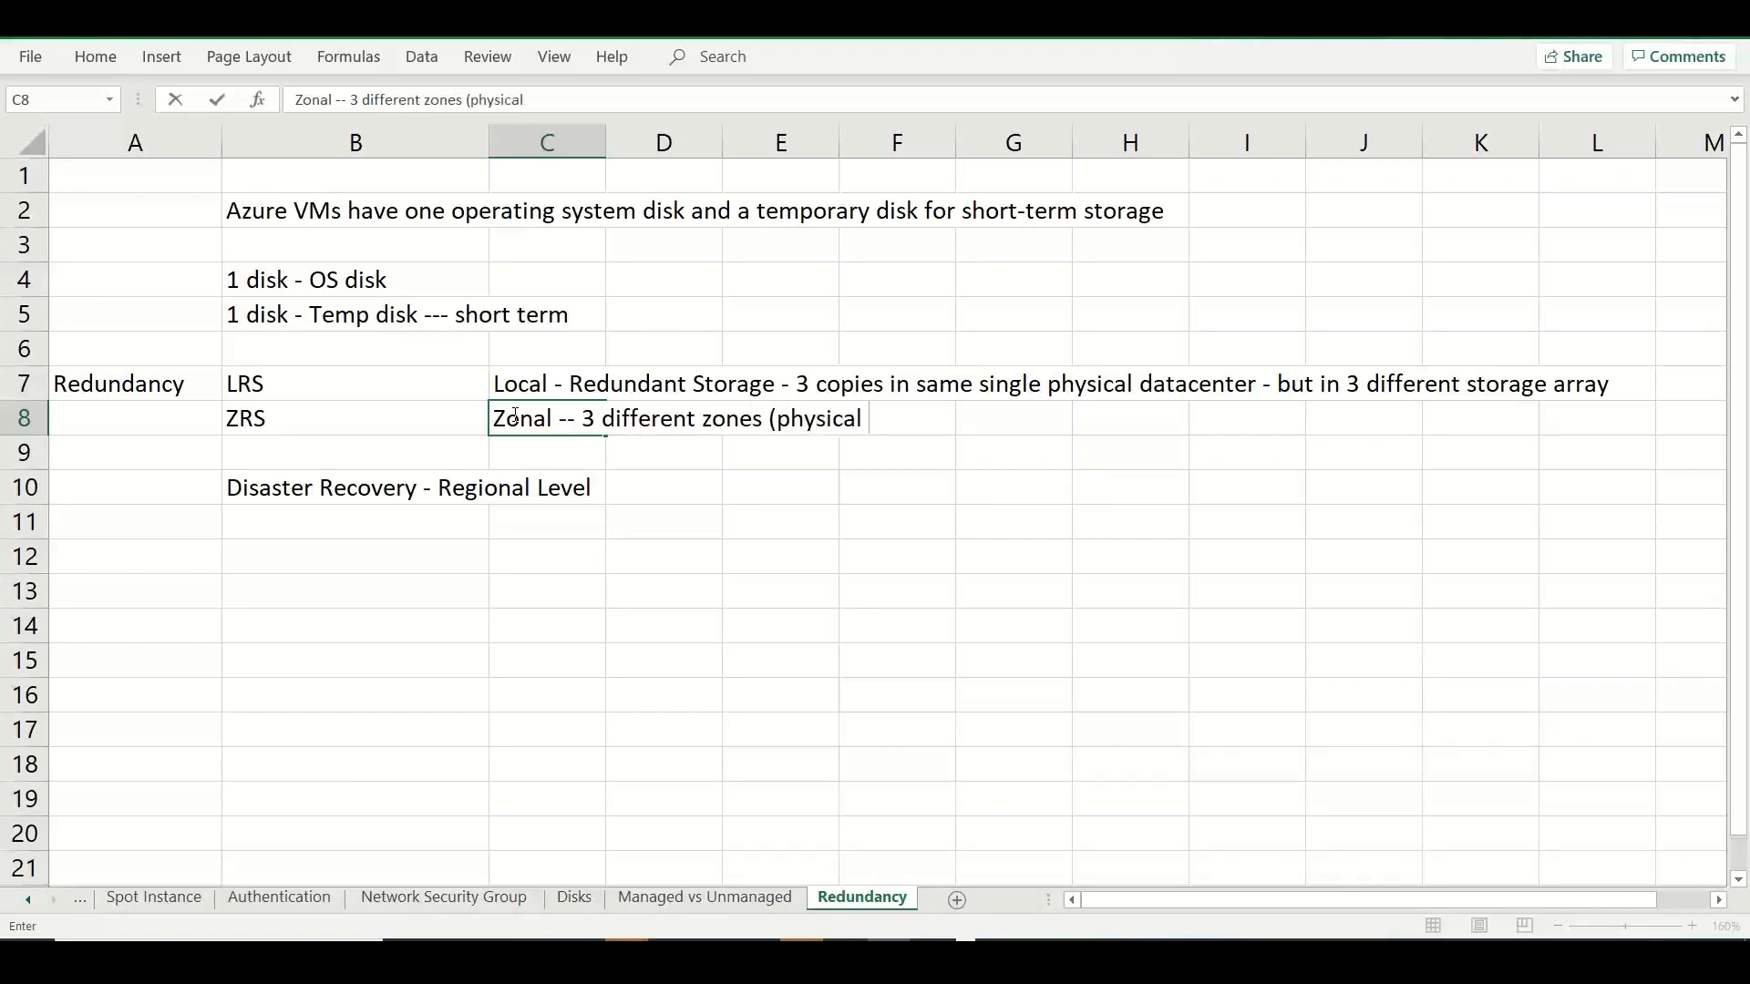
pyautogui.write('datacenter')
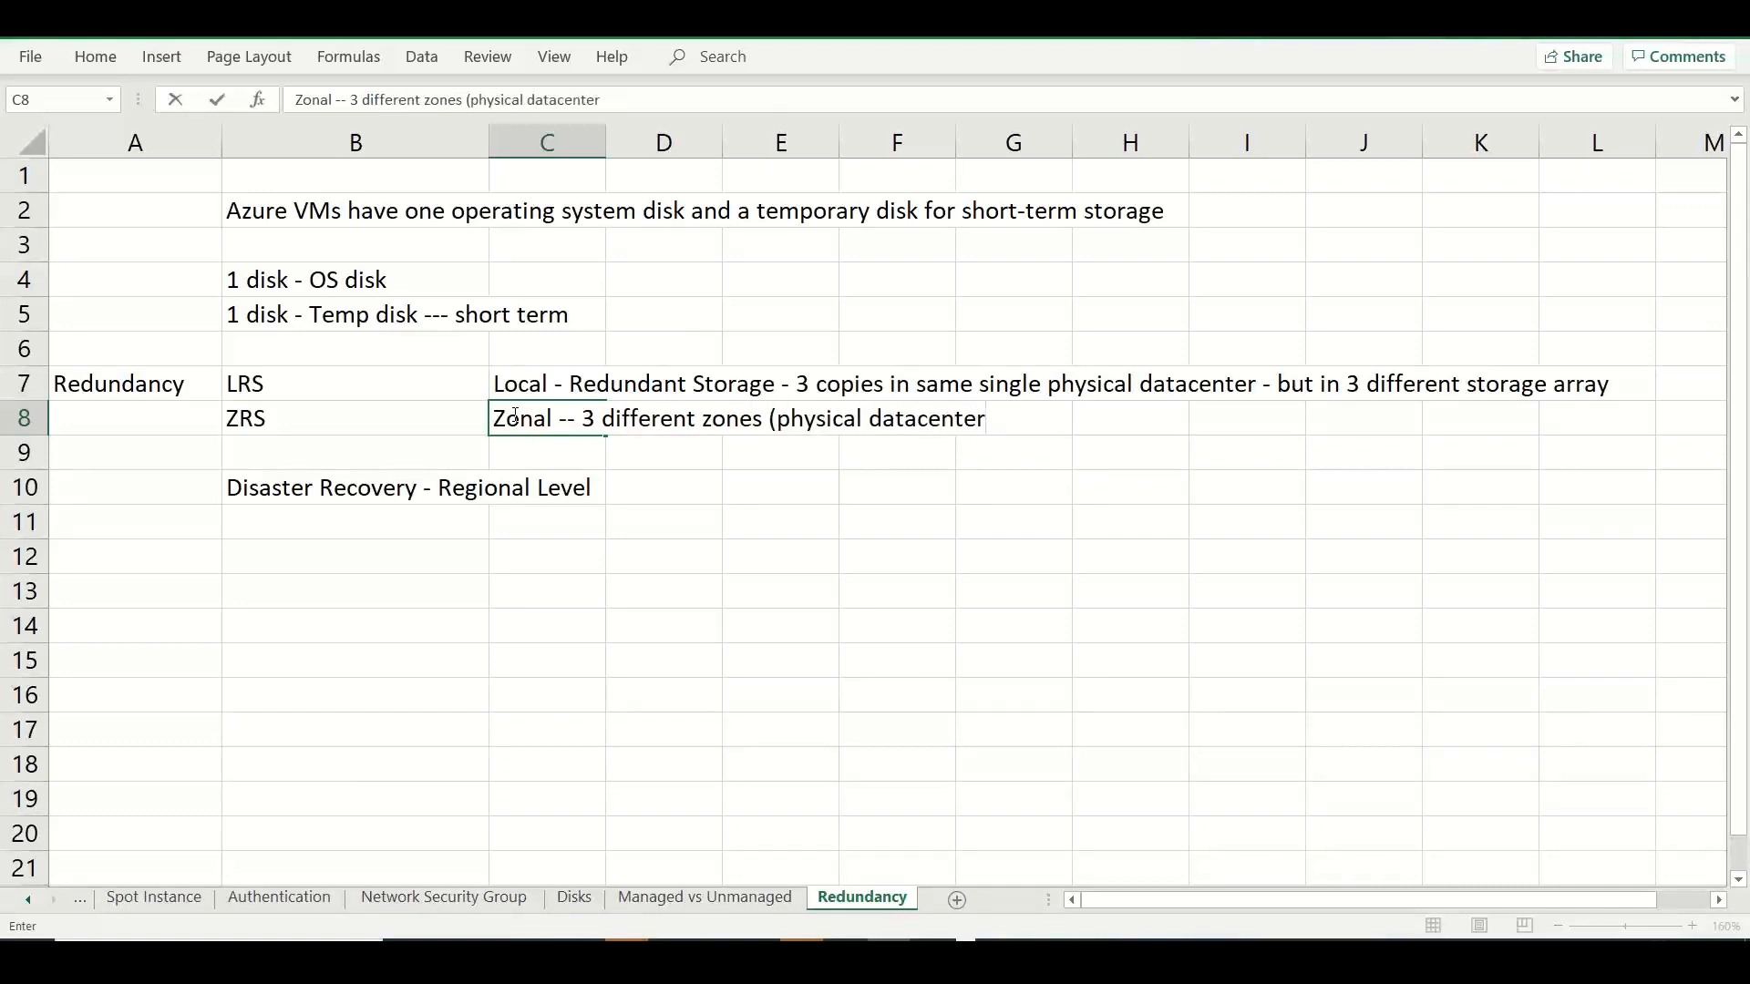
pyautogui.write(')')
# Switch to the Azure portal and review the locally and zone-redundant OS disk types and the Ultra Disk compatibility option.
pyautogui.hotkey('alt', 'Tab')
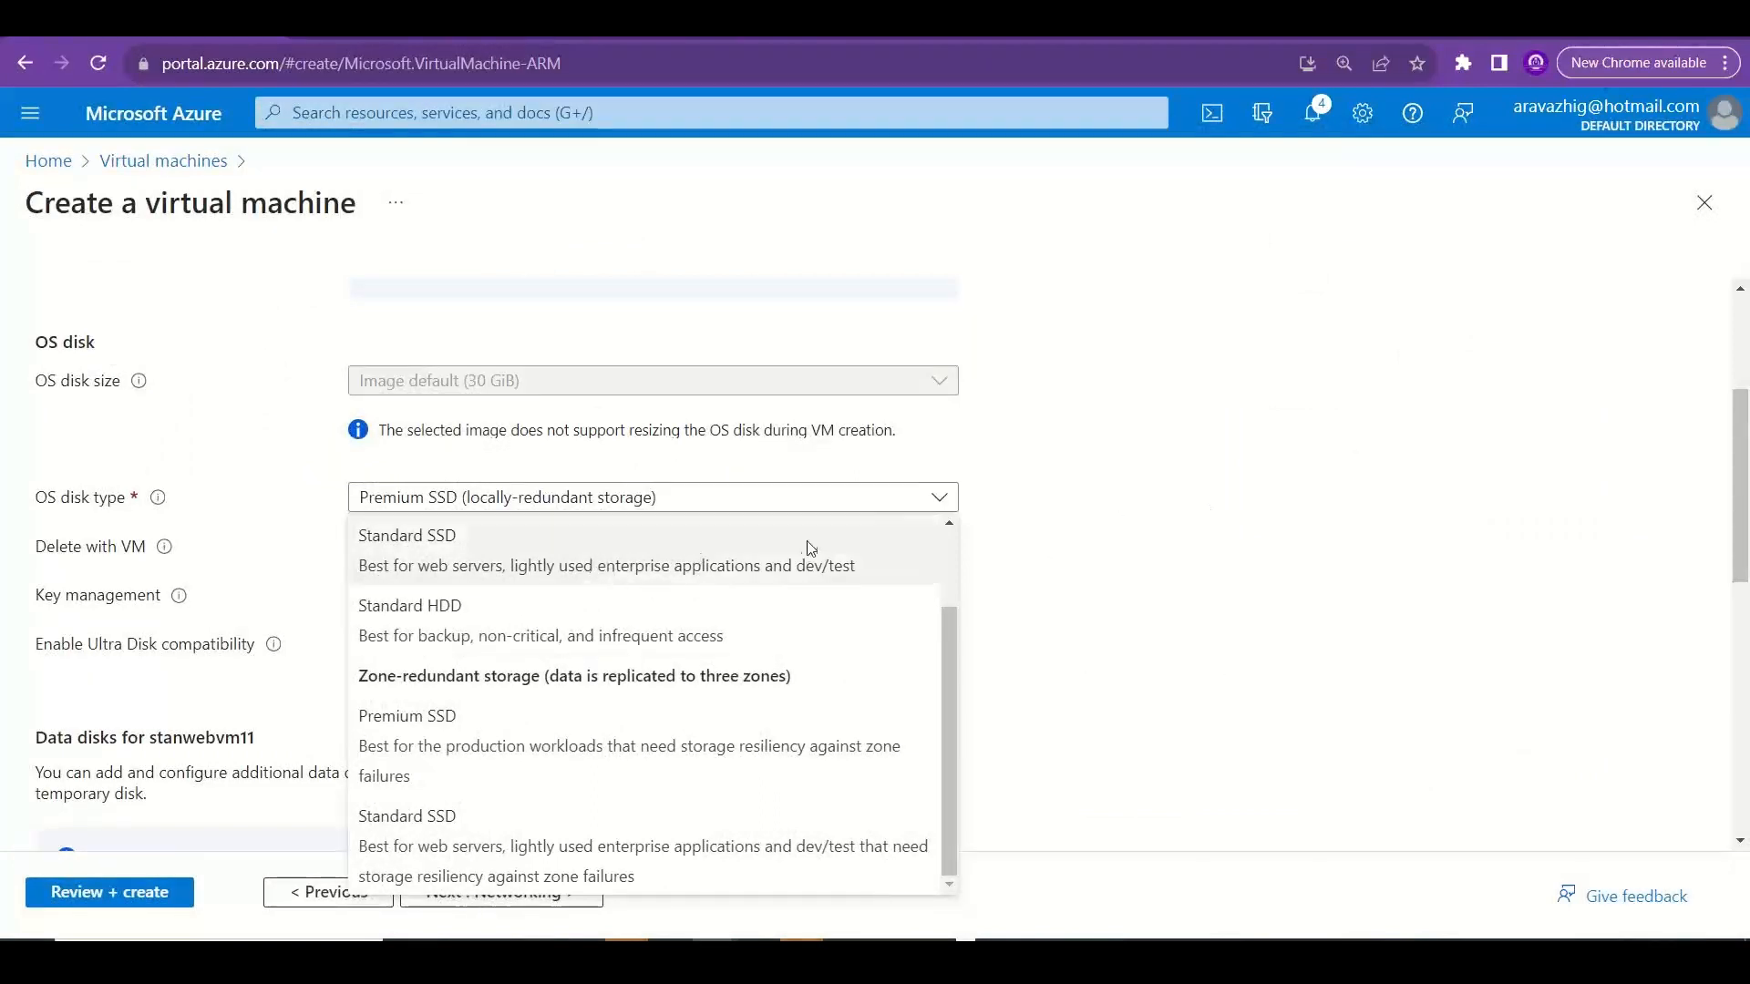
pyautogui.click(1079, 610)
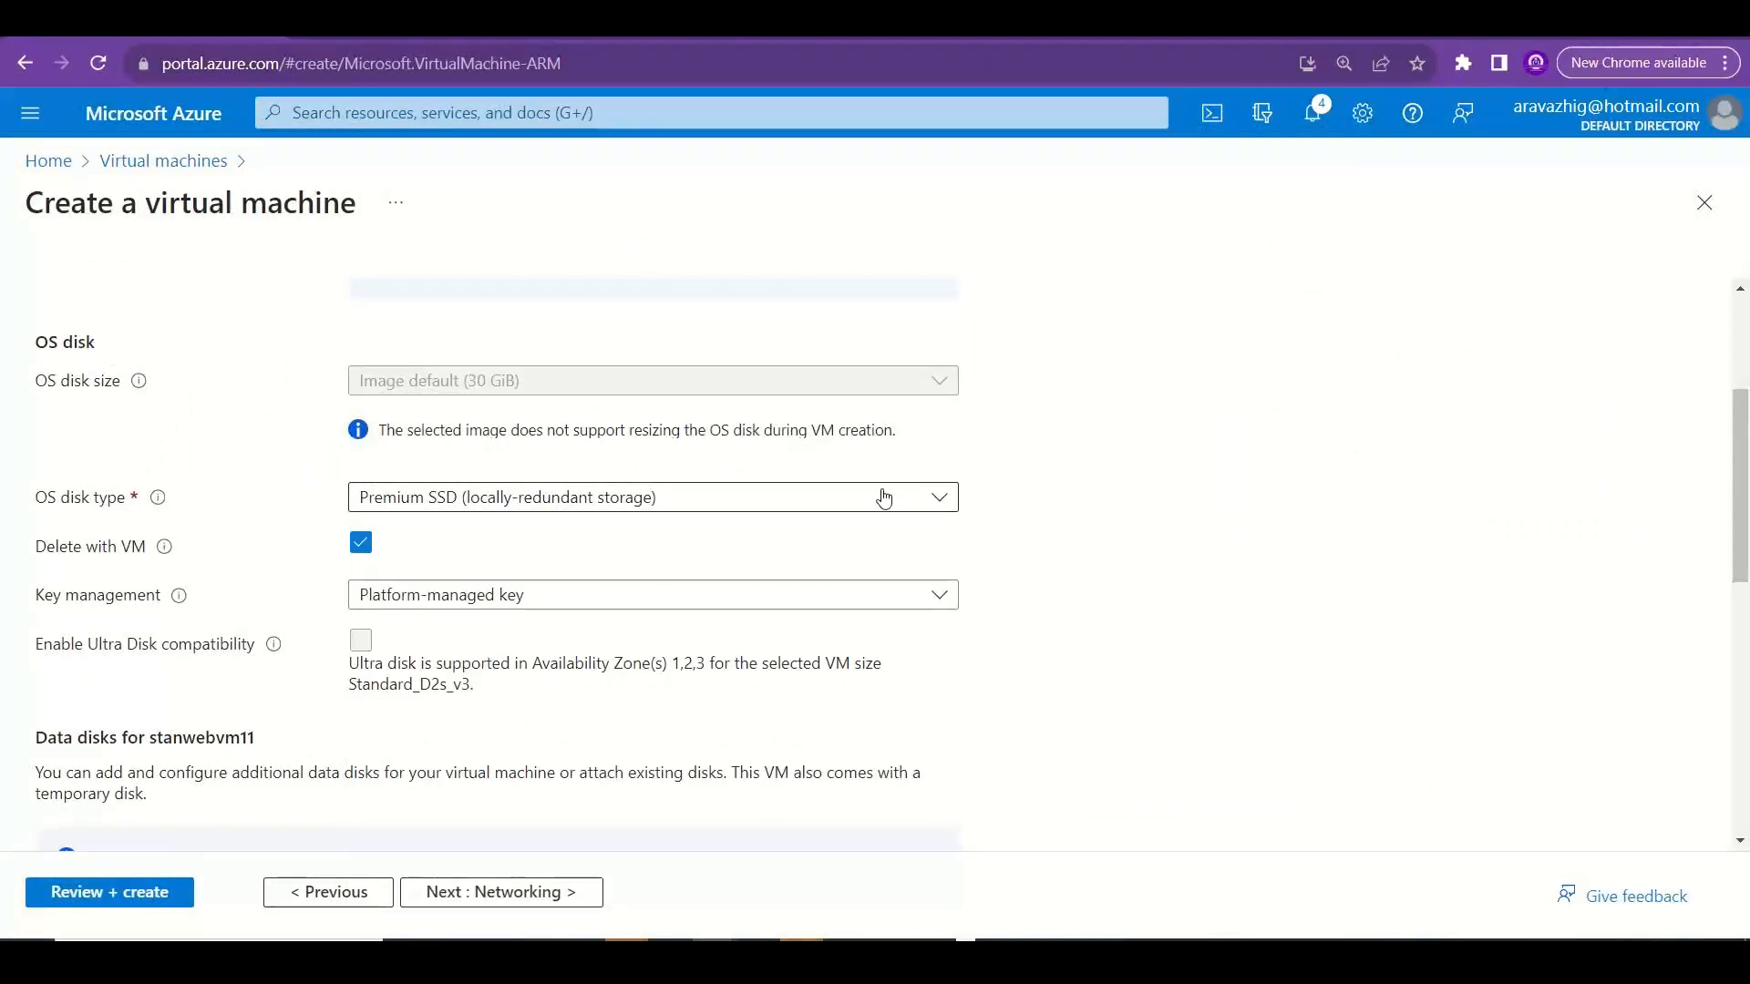
pyautogui.click(907, 512)
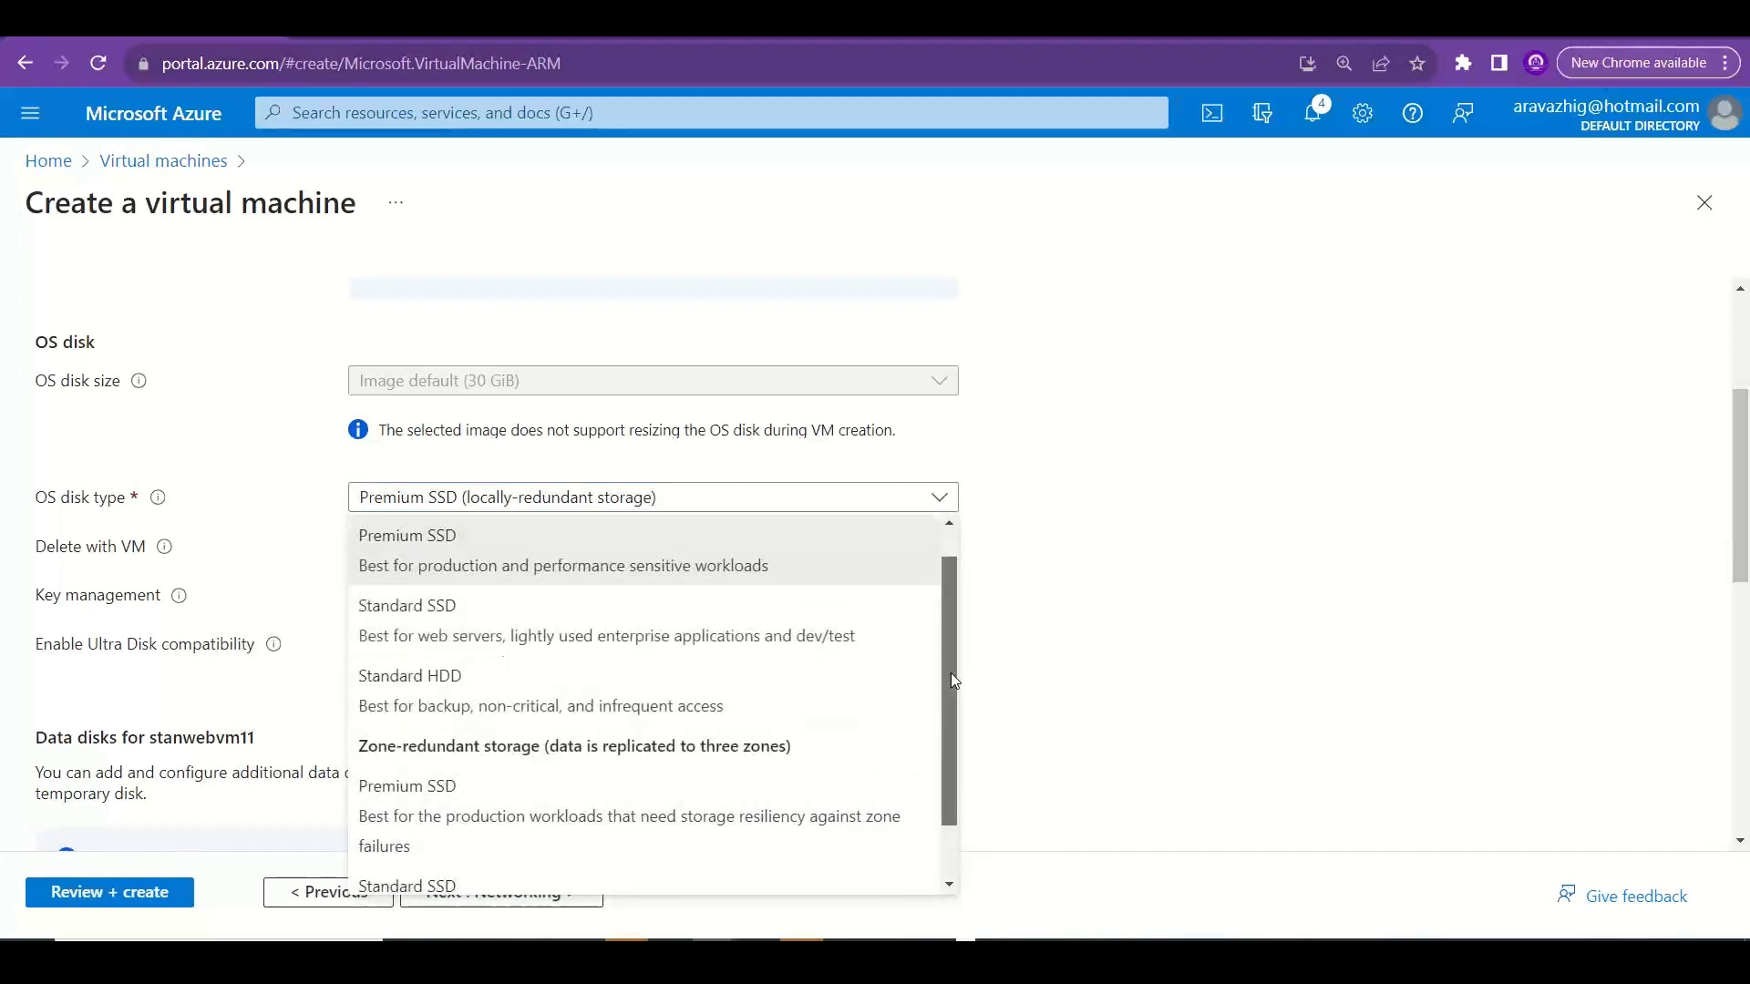
pyautogui.moveTo(952, 674); pyautogui.dragTo(951, 731)
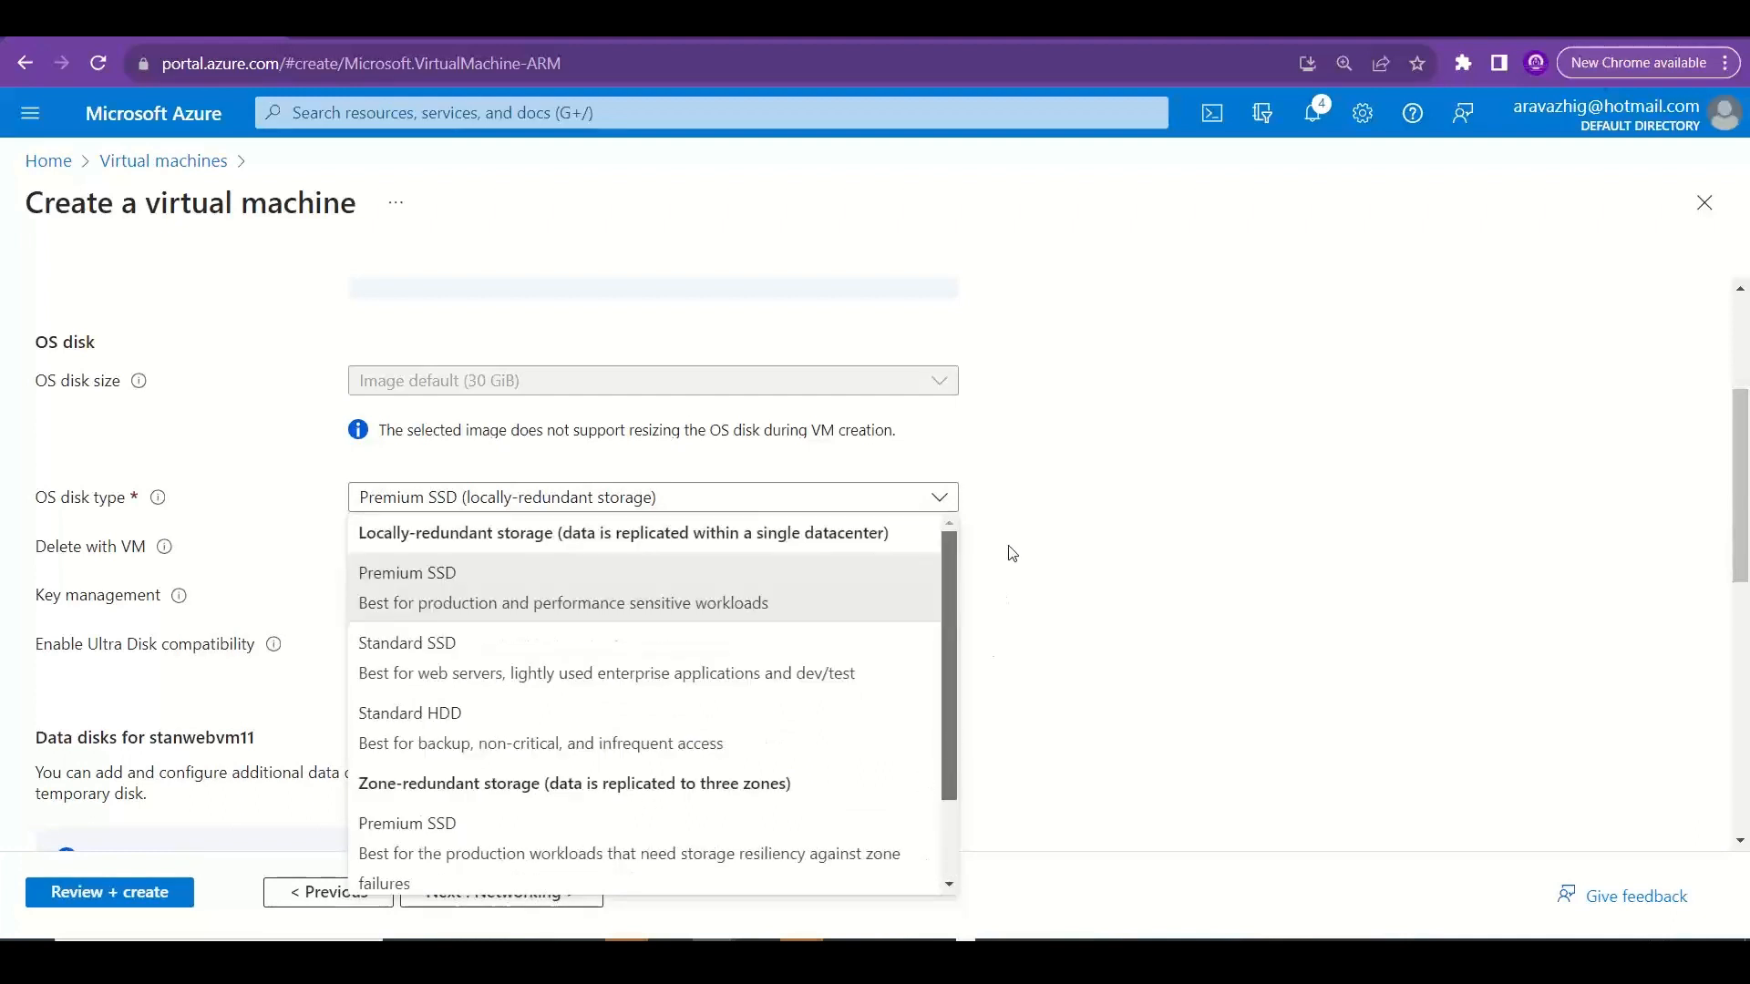
pyautogui.click(1196, 534)
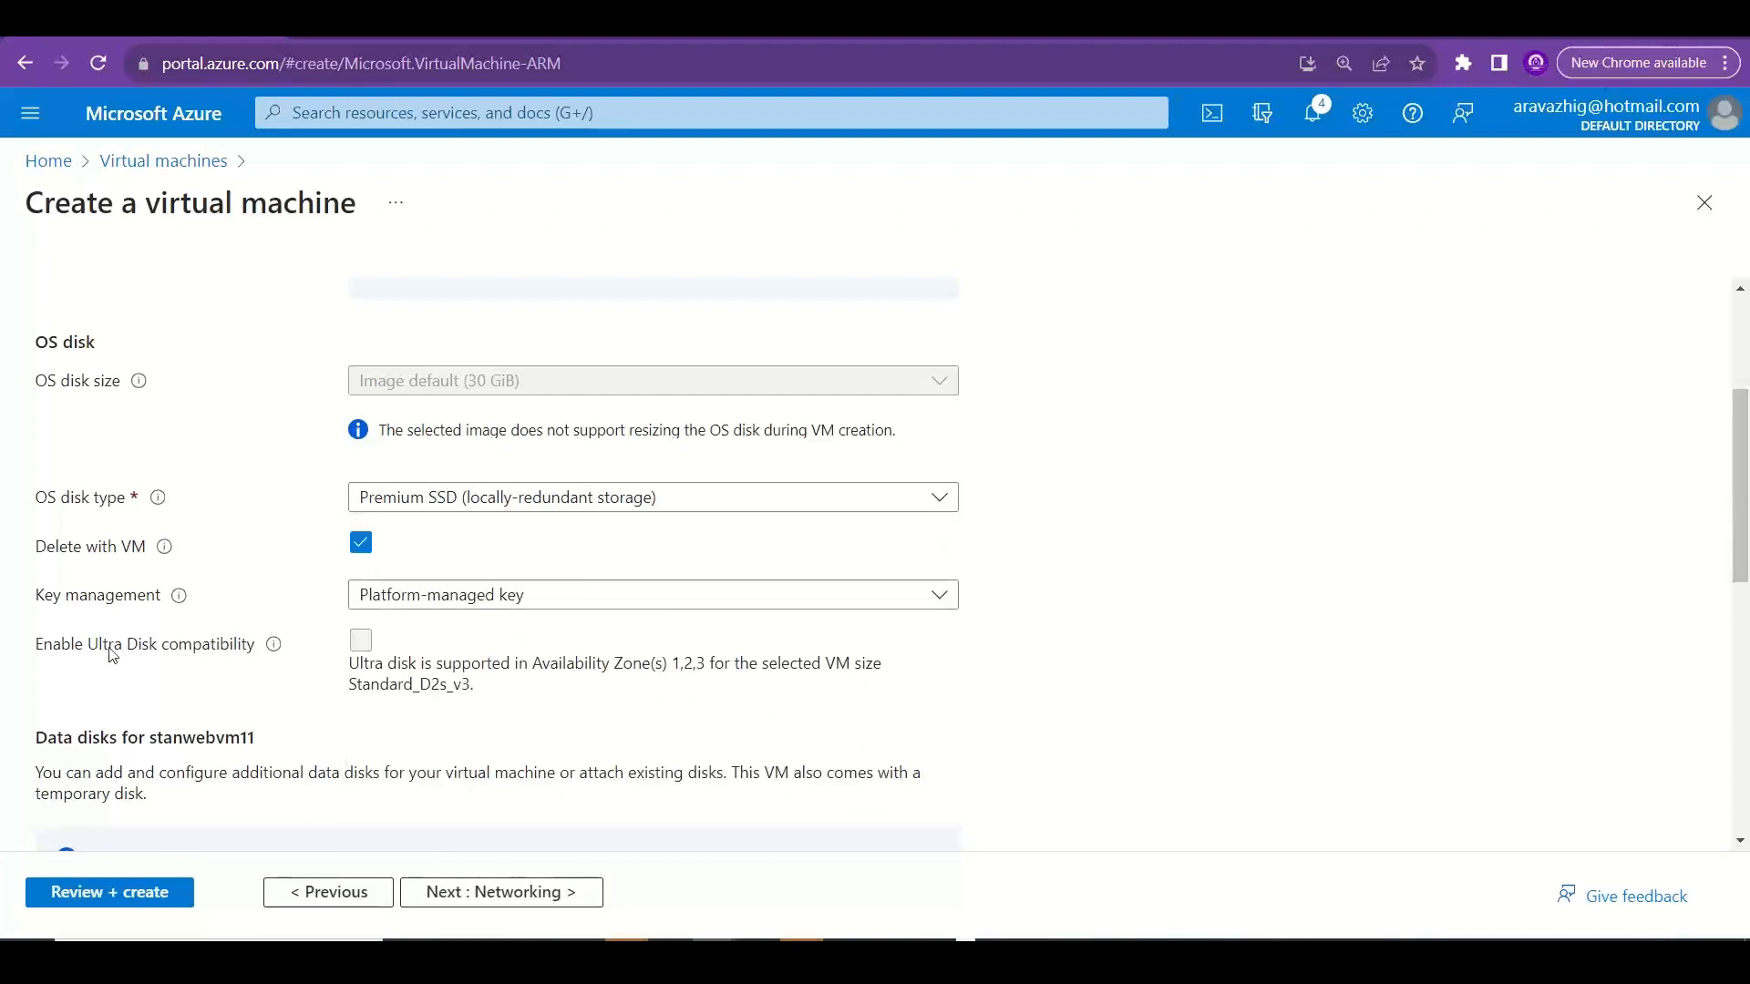
pyautogui.moveTo(99, 643); pyautogui.dragTo(161, 649)
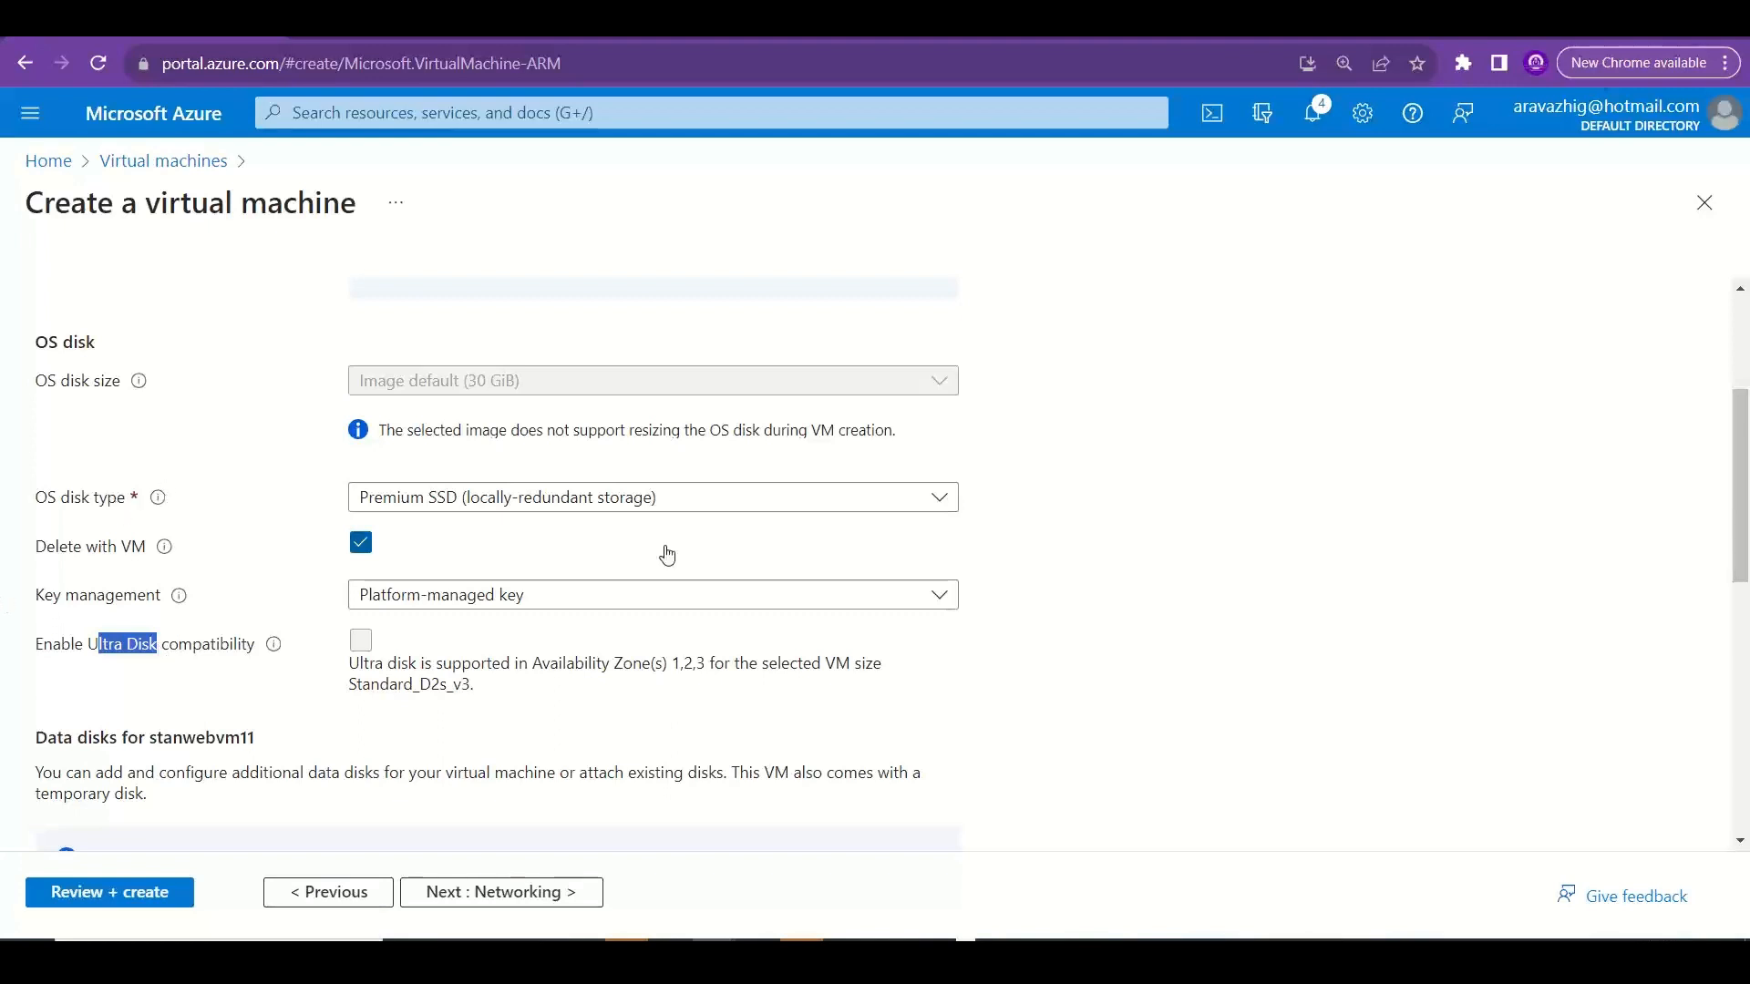
# Switch to Excel and shade the disk storage topics in B6:B8 of the Disks sheet light blue.
pyautogui.hotkey('alt', 'Tab')
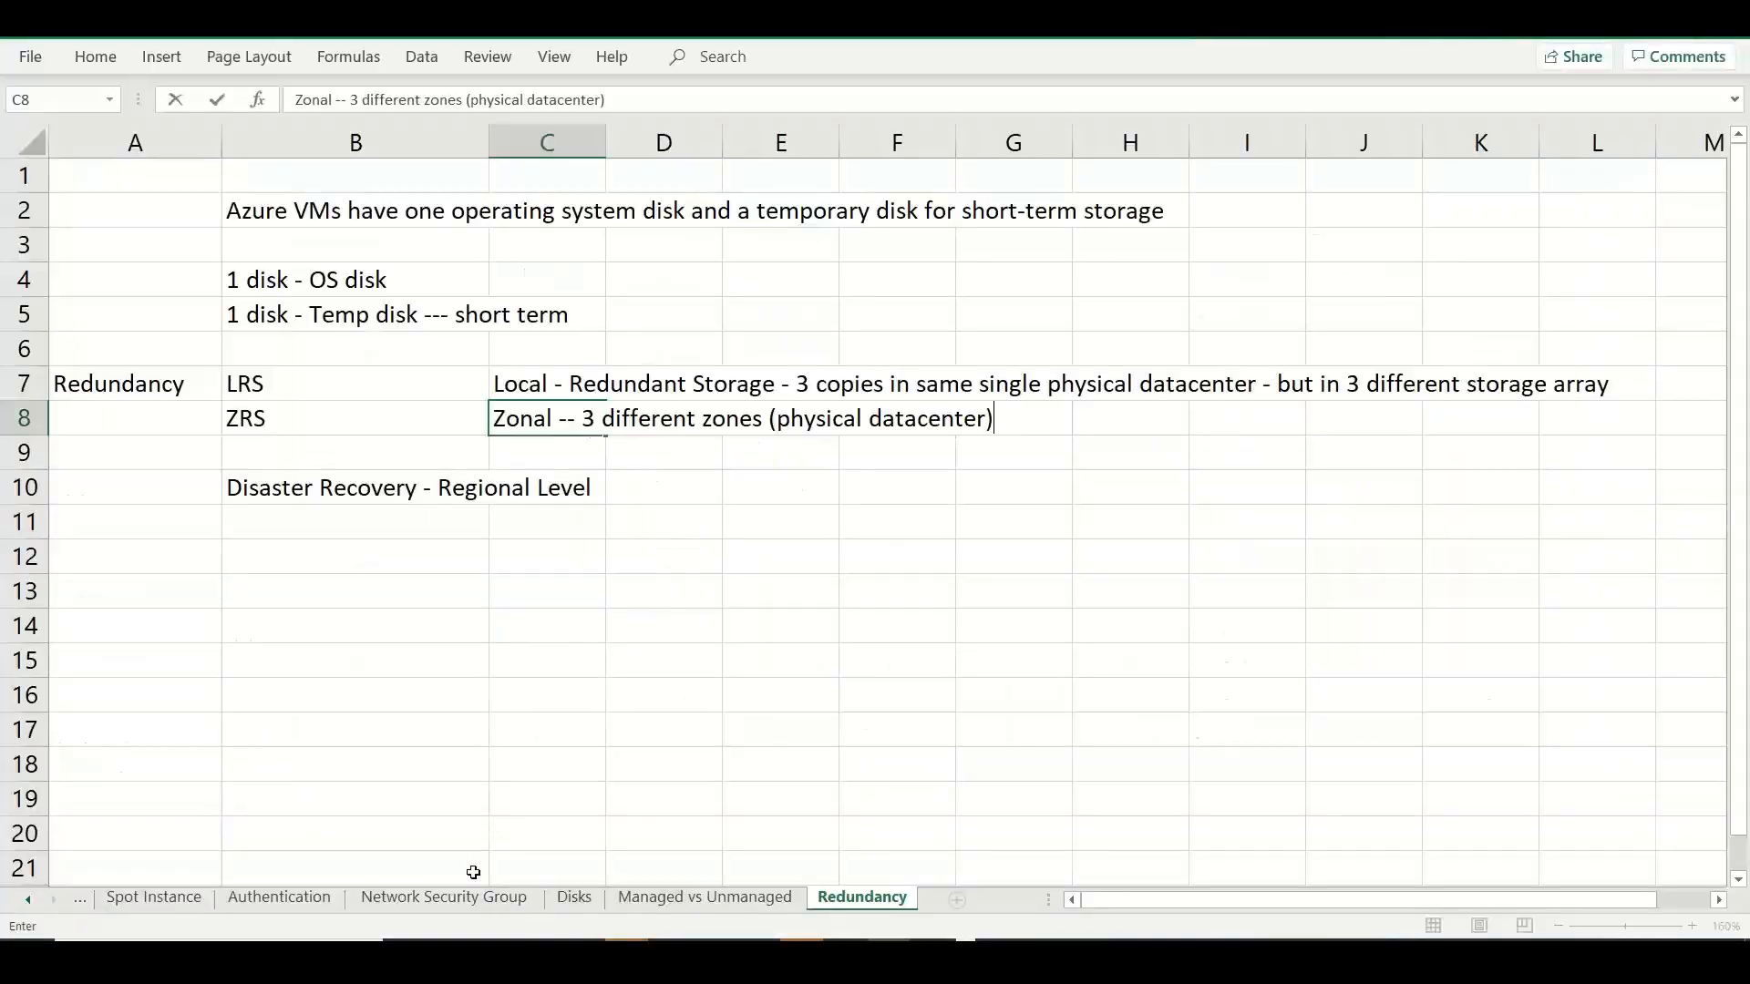
pyautogui.click(595, 898)
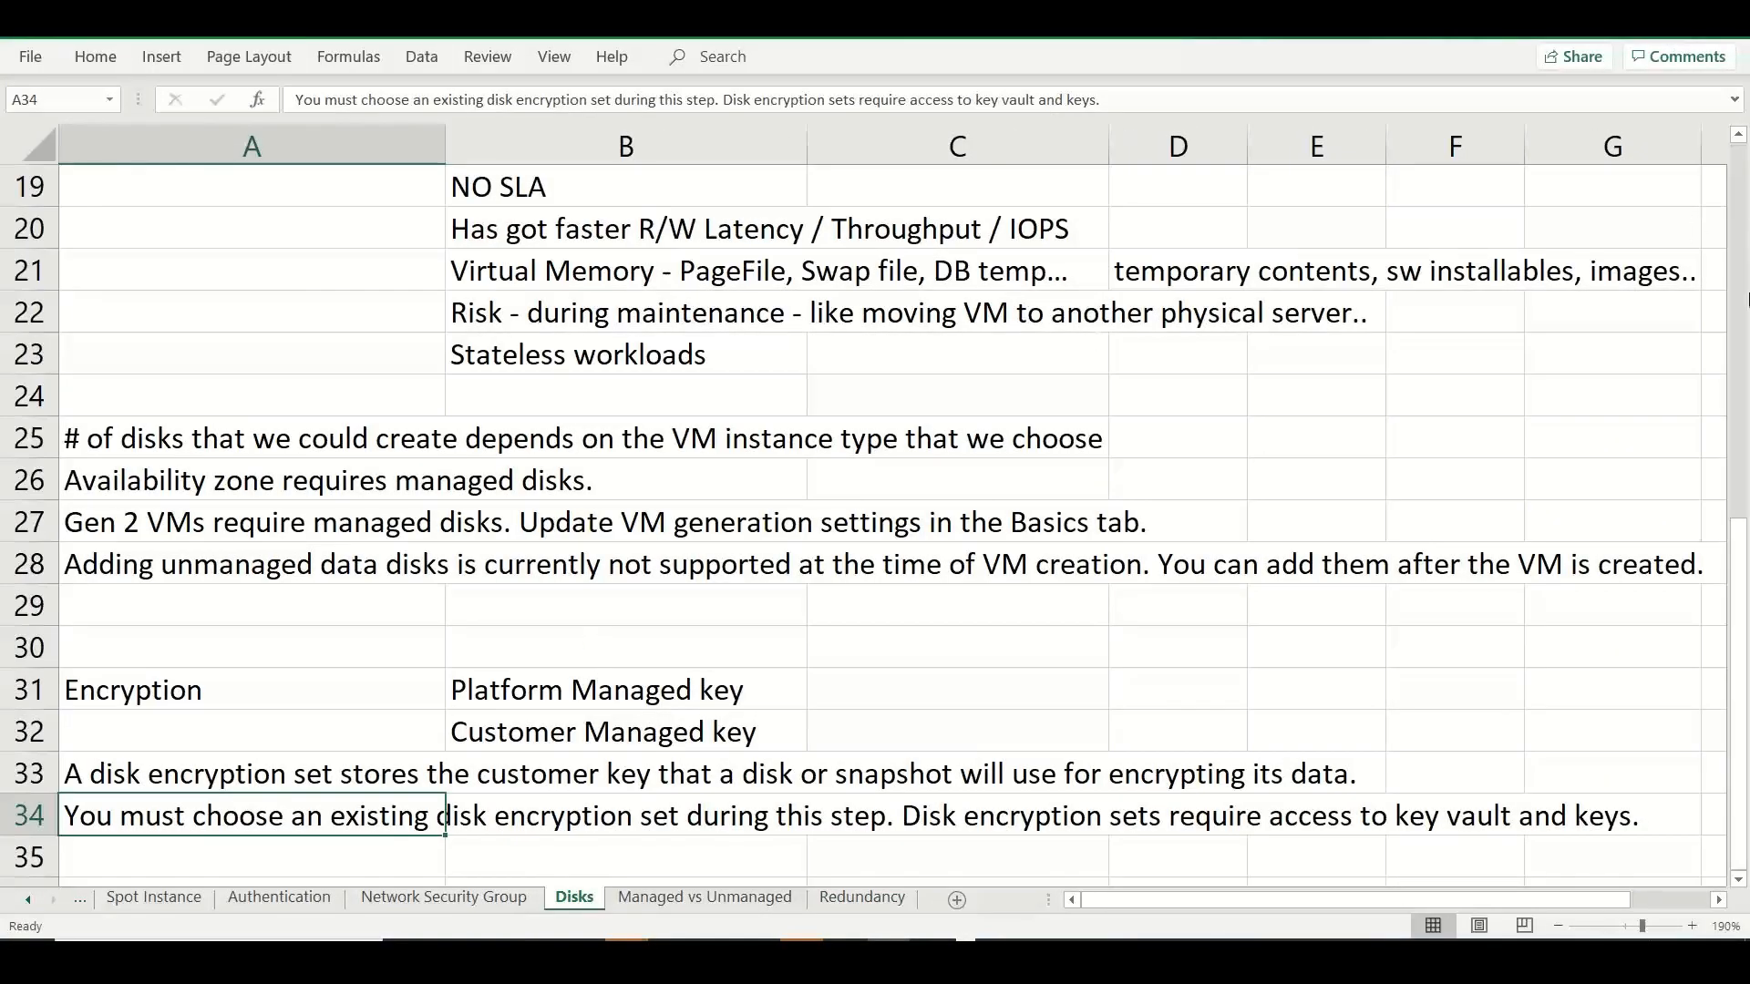
pyautogui.scroll(6, 1741, 139)
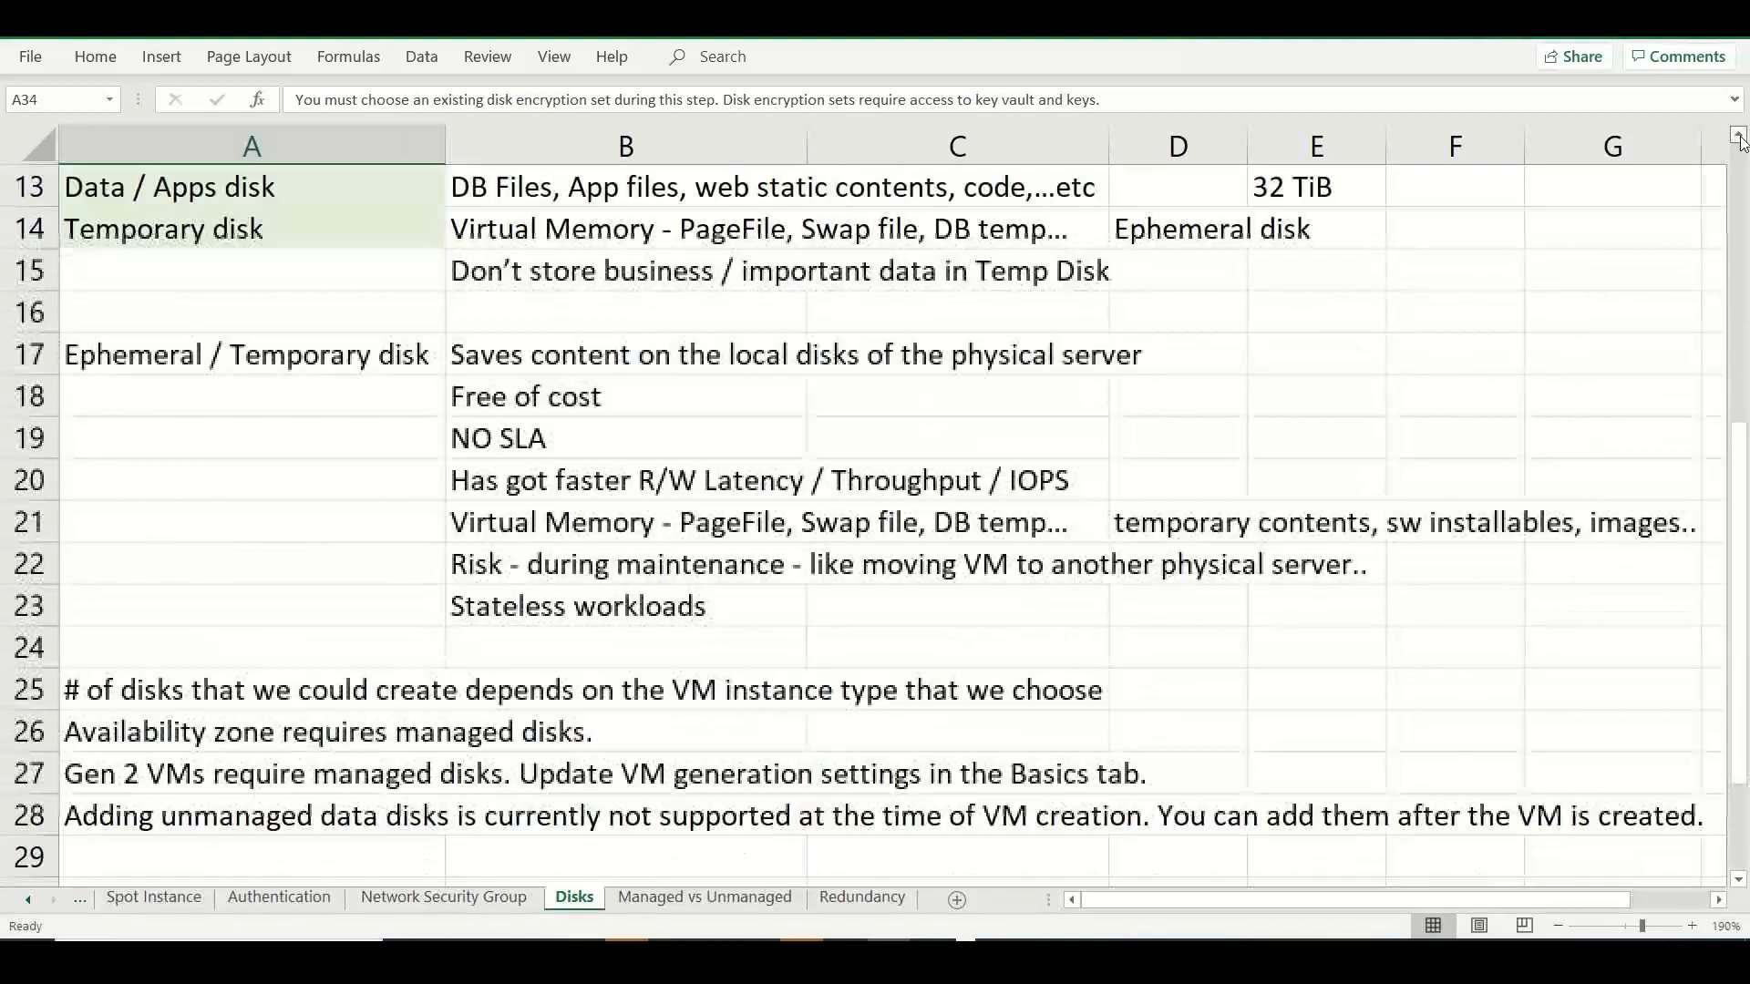
pyautogui.moveTo(692, 398); pyautogui.dragTo(684, 489)
pyautogui.click(94, 57)
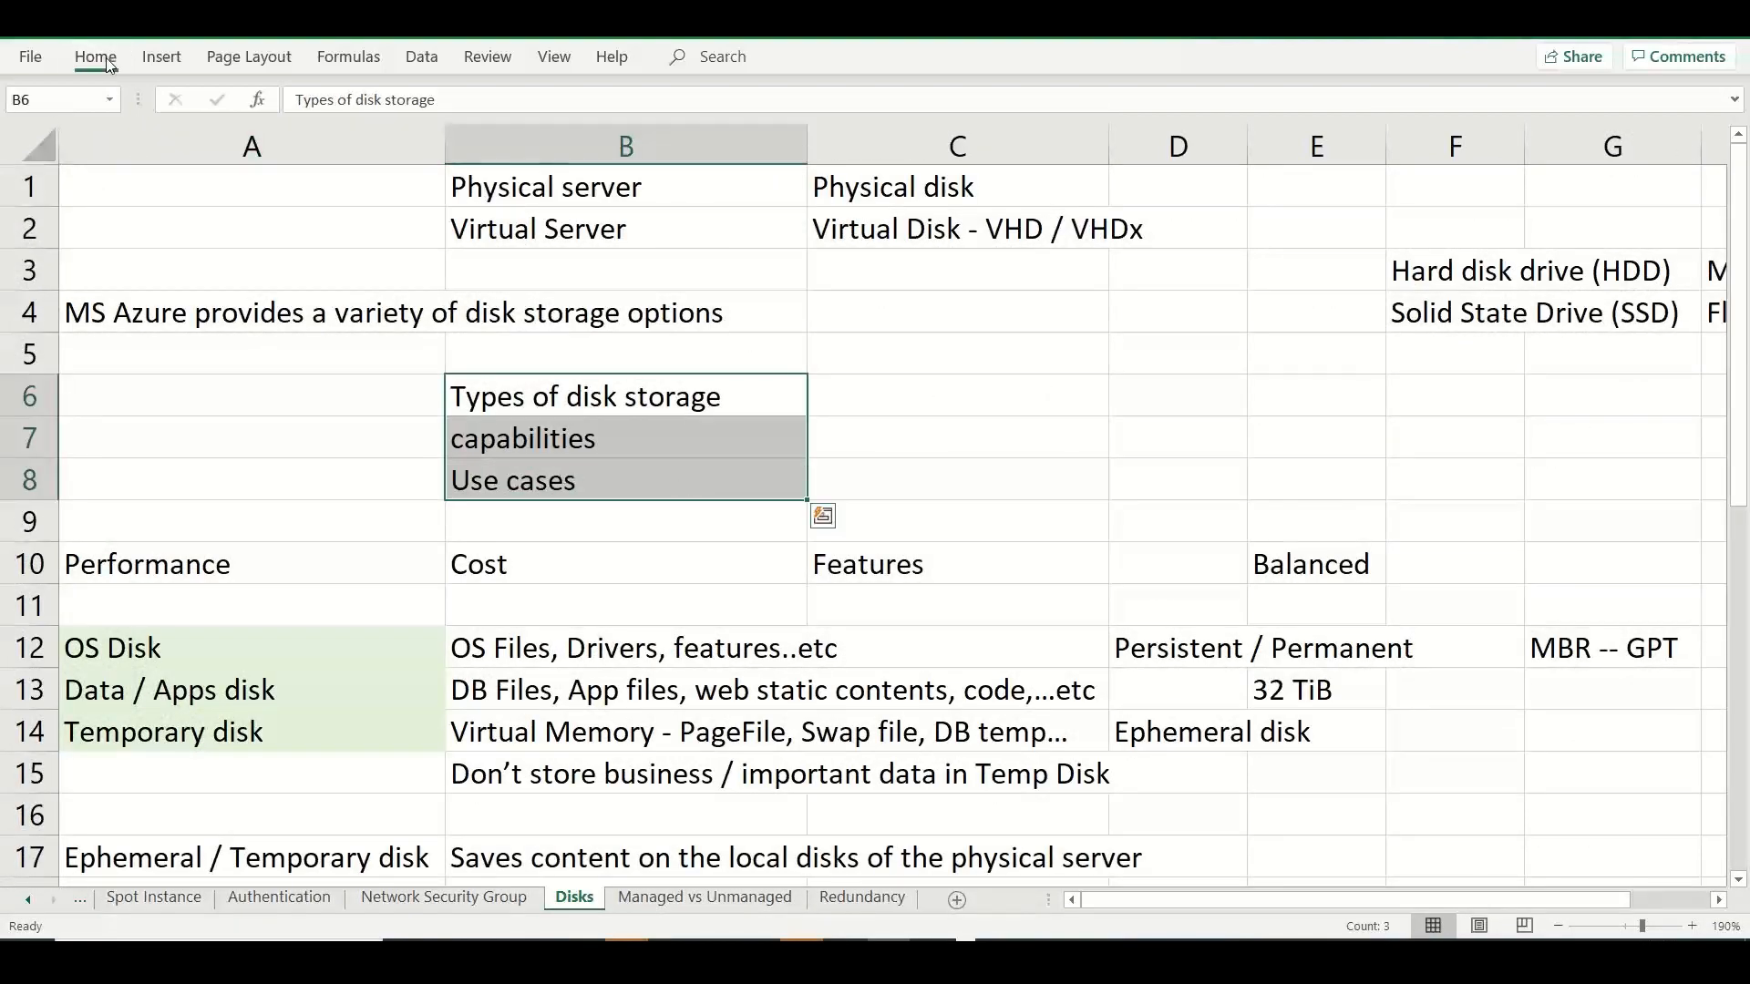
pyautogui.click(383, 140)
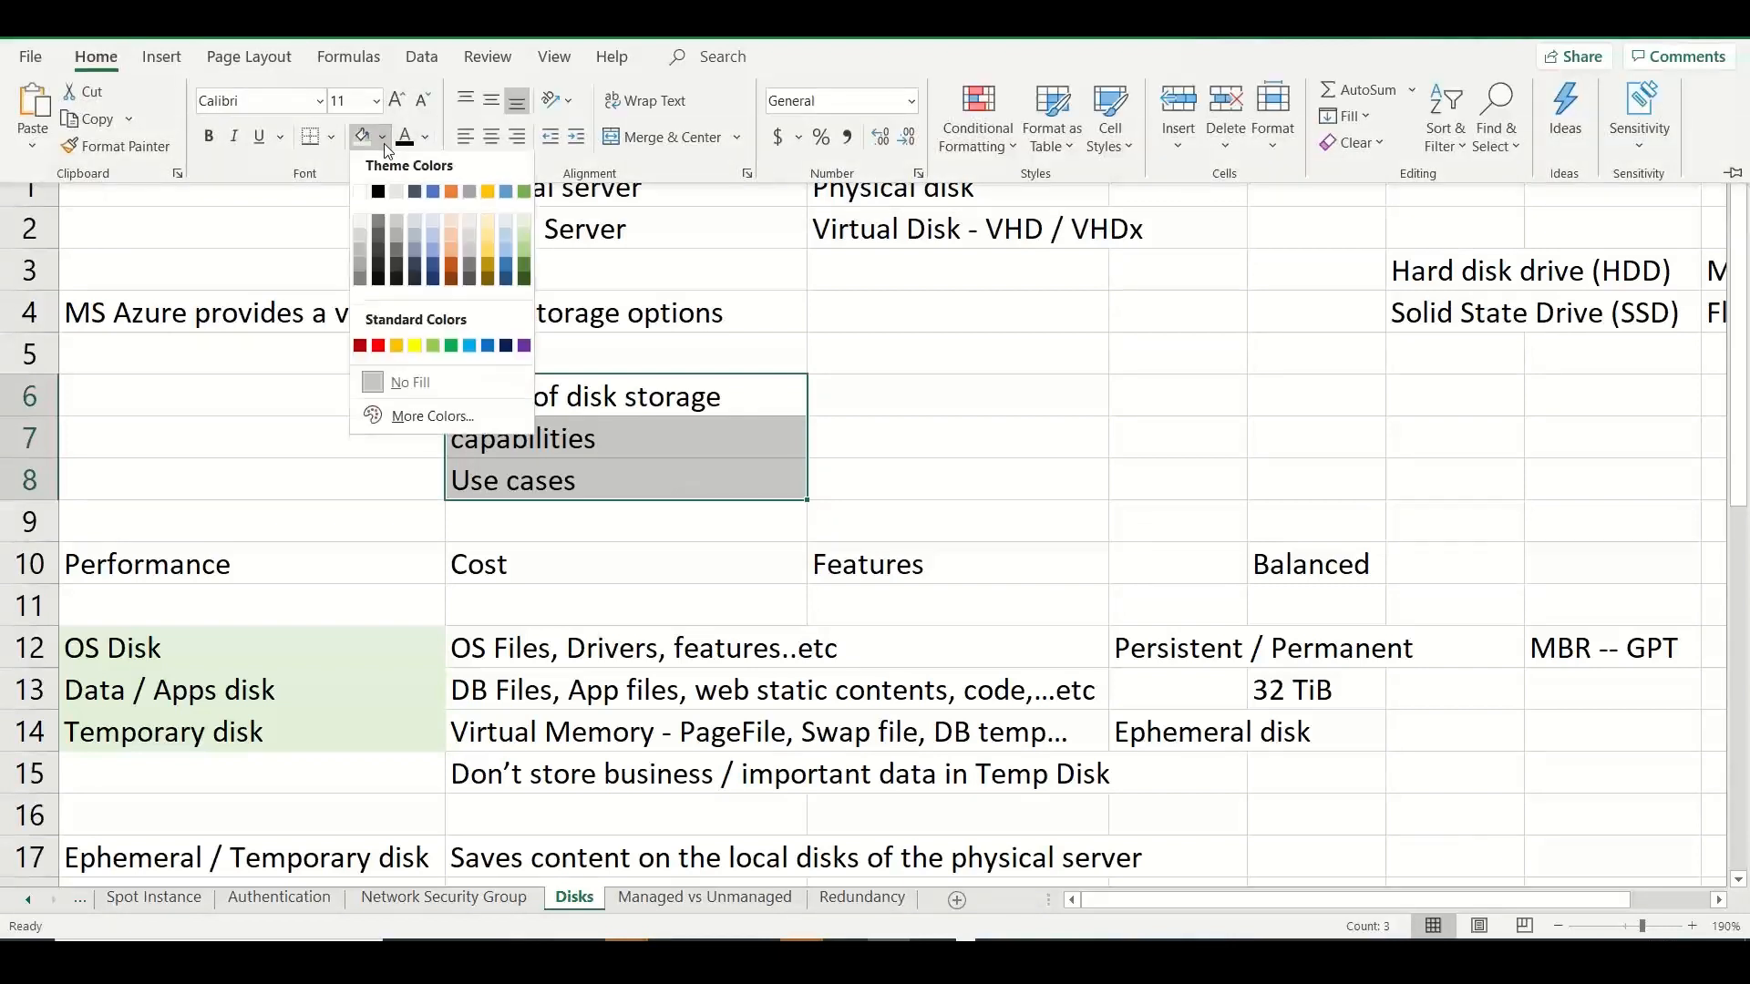
pyautogui.click(434, 224)
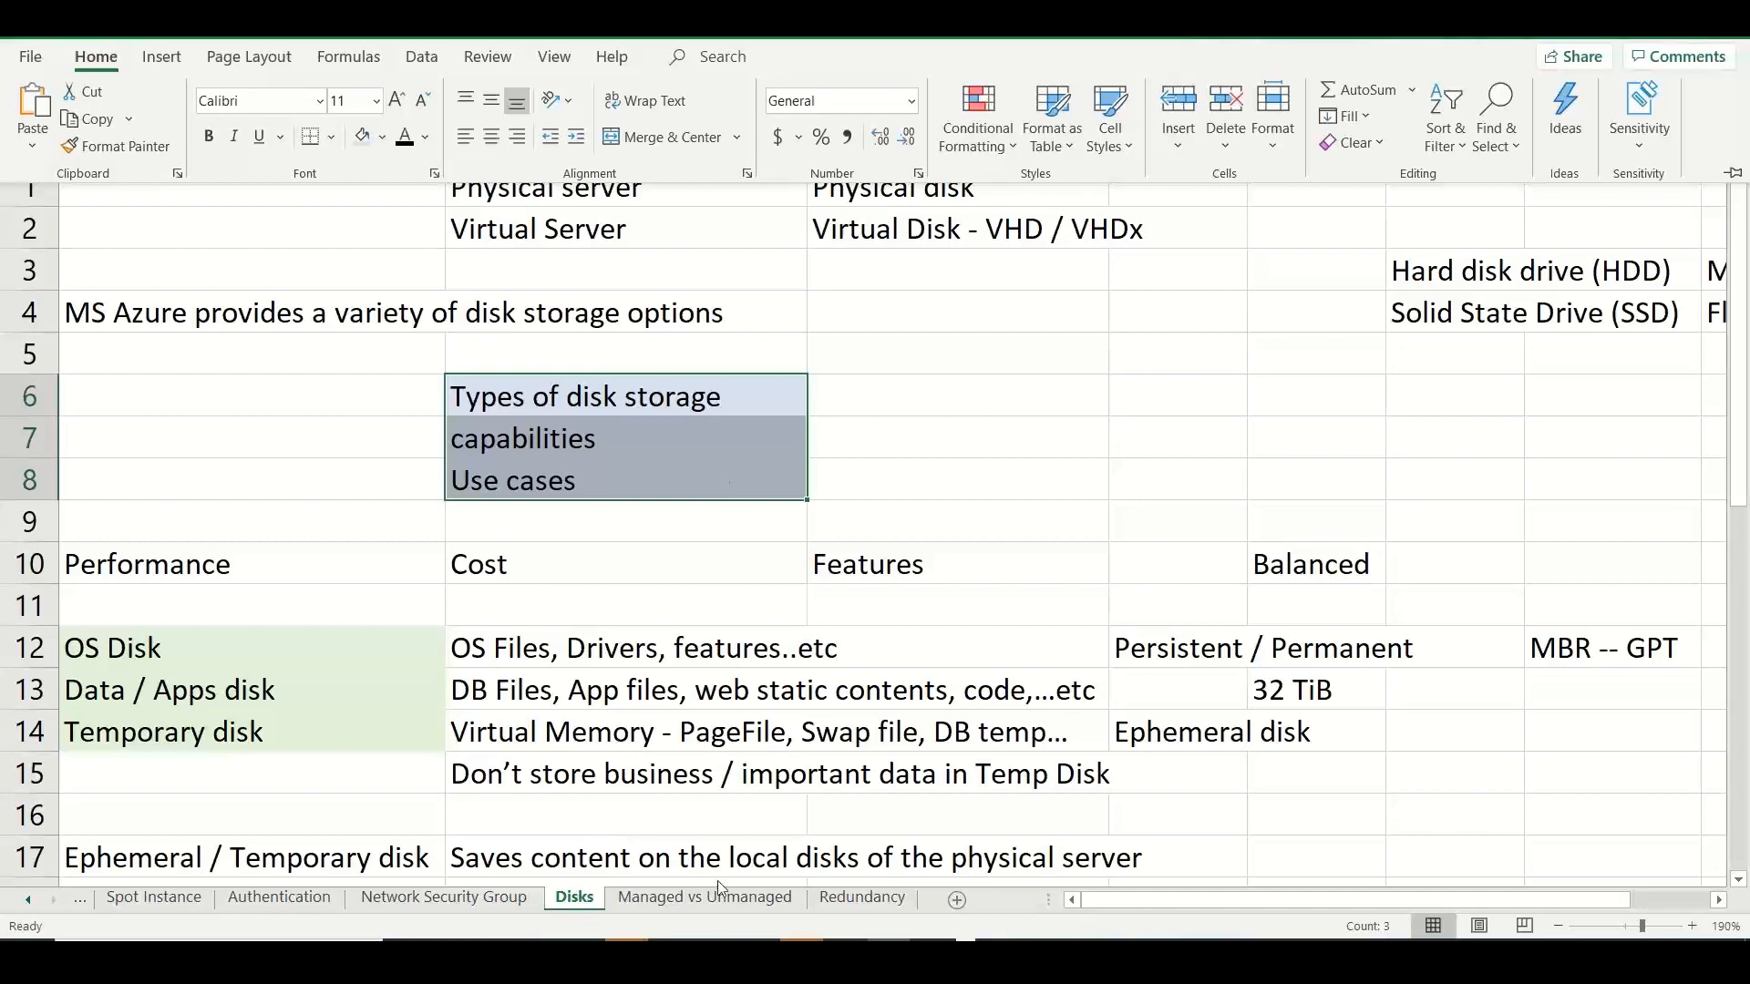
# Add a new worksheet after the Redundancy sheet and name it "Disk Types".
pyautogui.click(745, 899)
pyautogui.click(745, 899)
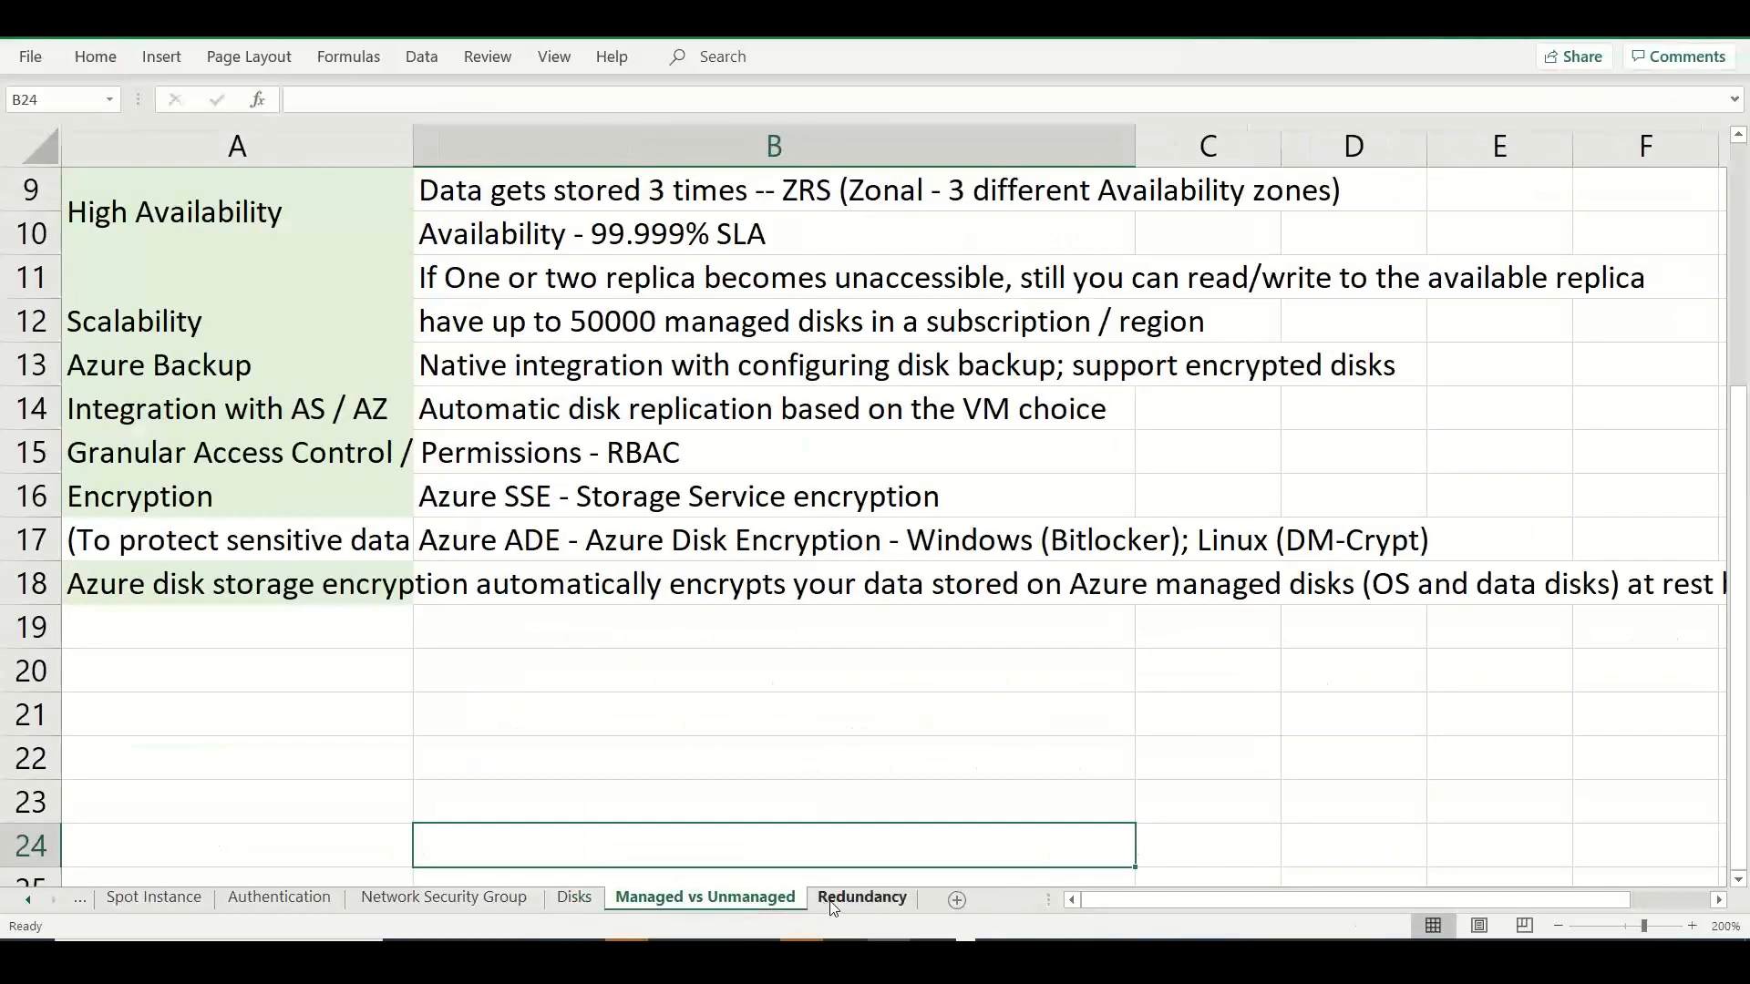
pyautogui.click(831, 902)
pyautogui.click(786, 902)
pyautogui.click(888, 907)
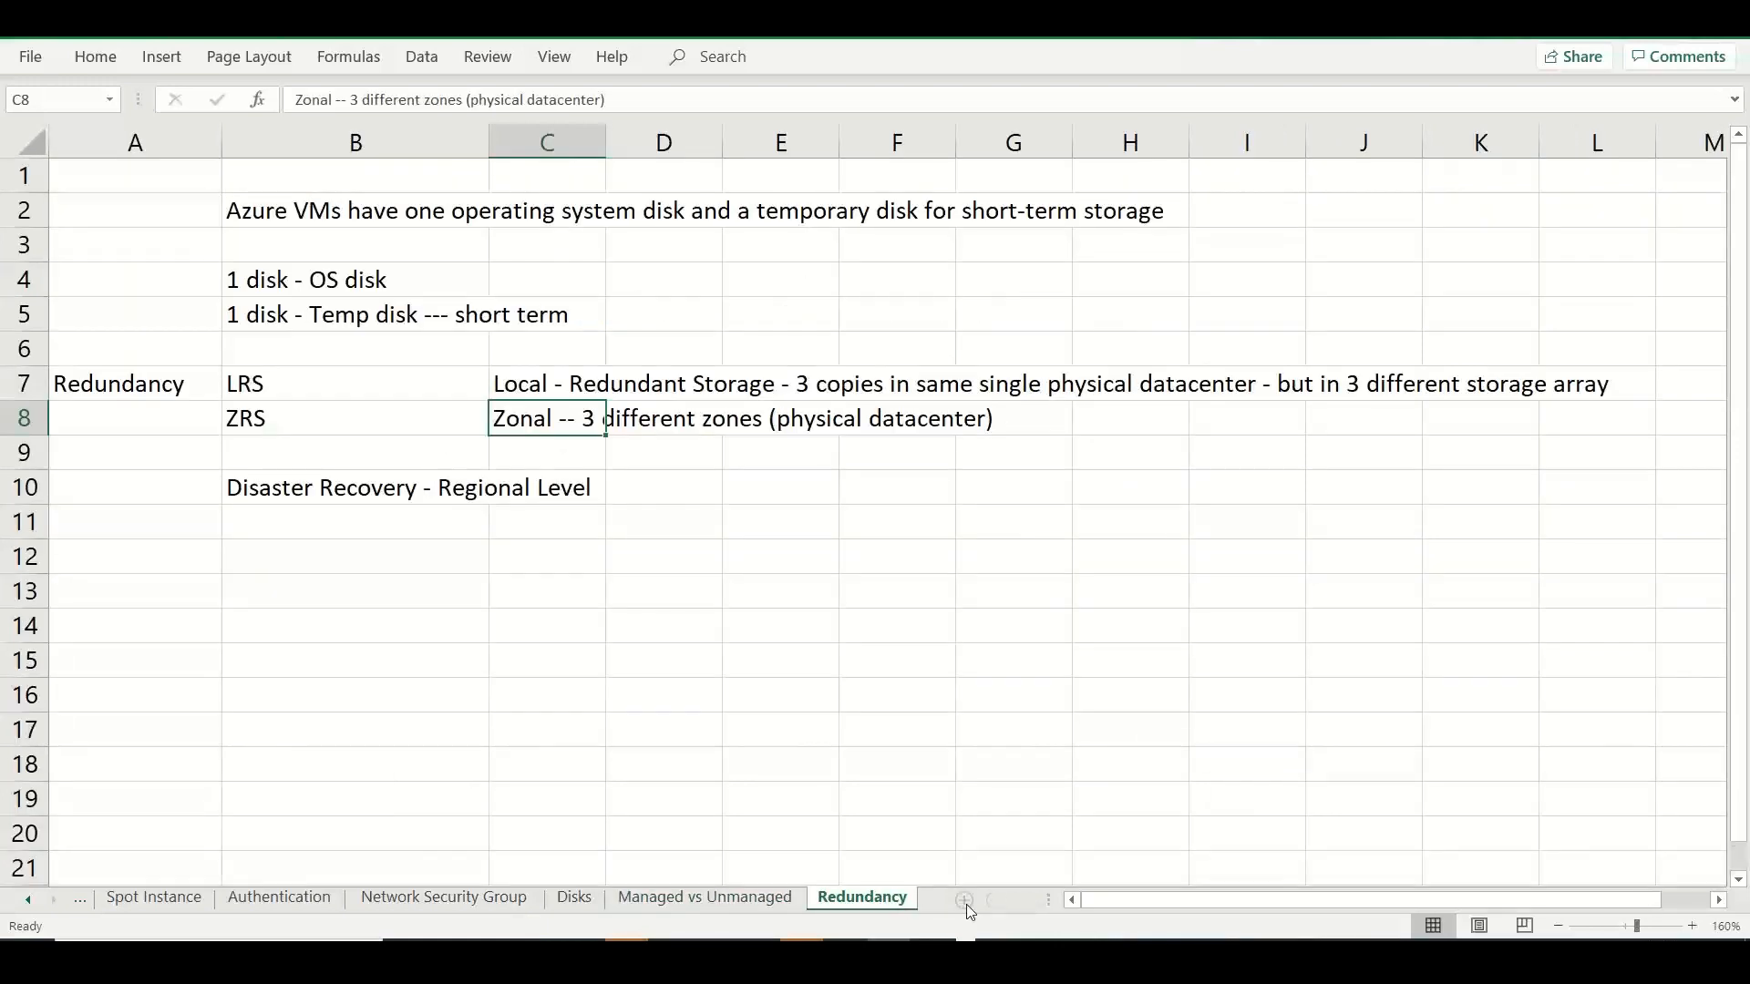
pyautogui.click(966, 905)
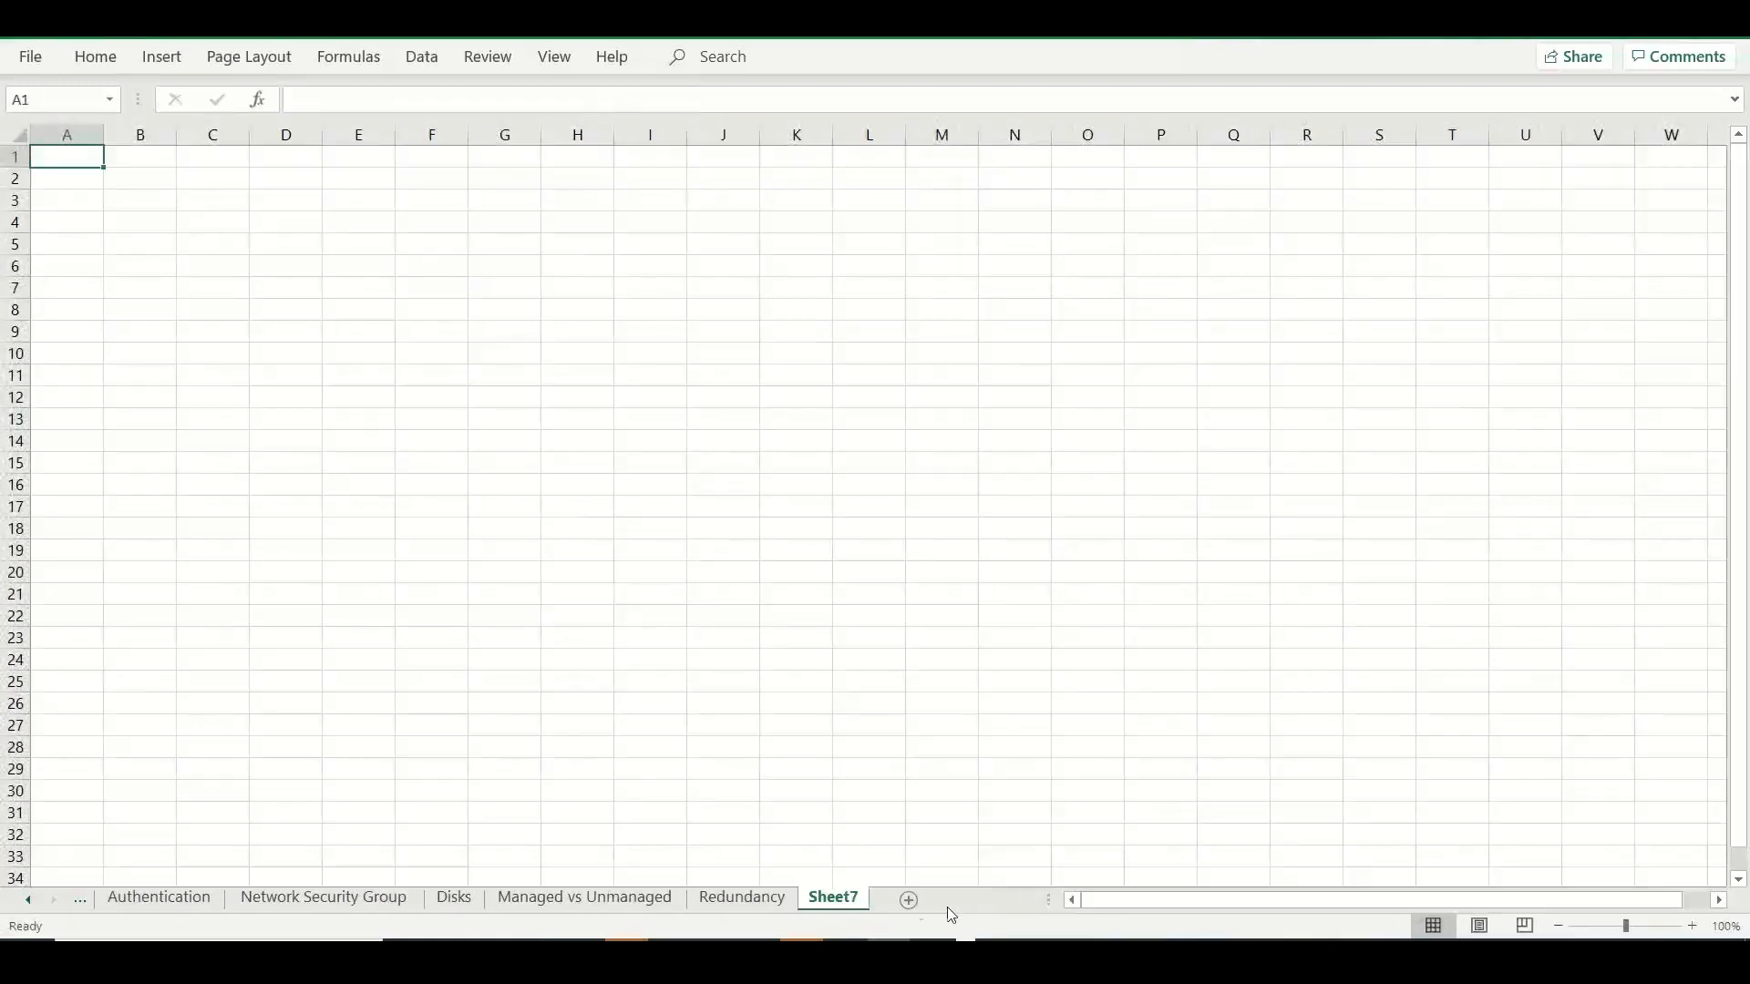
pyautogui.doubleClick(834, 899)
pyautogui.write('D')
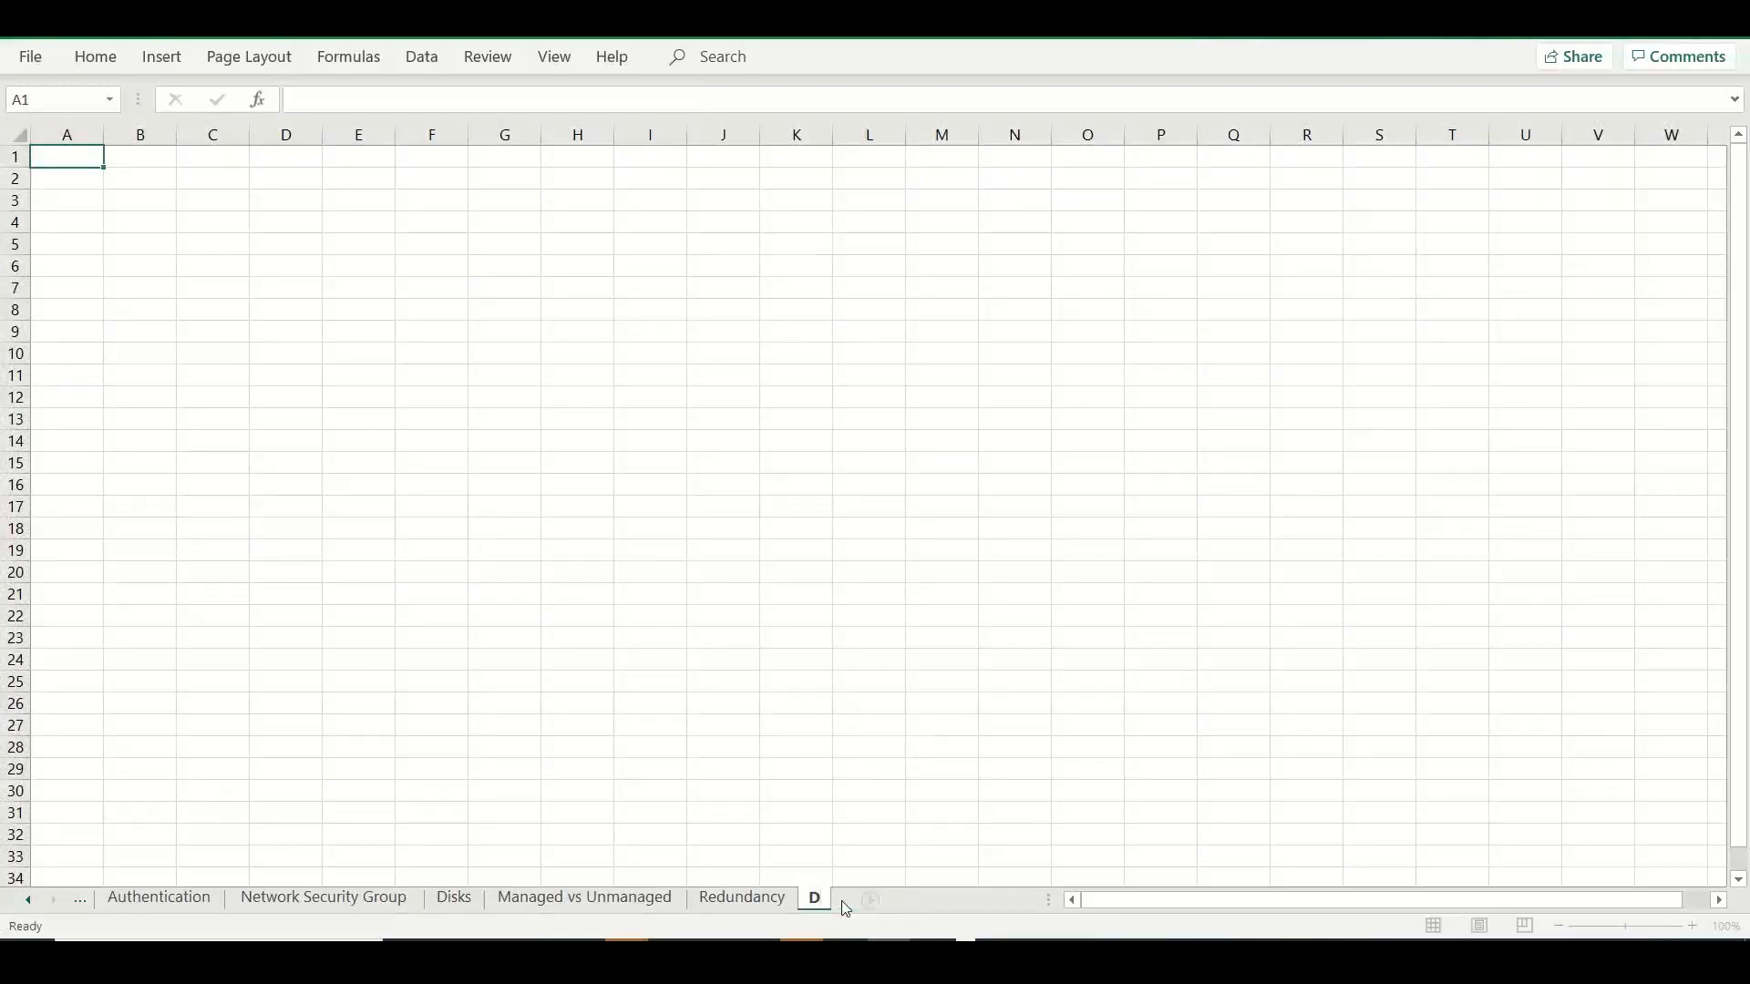
pyautogui.write('isk Types')
pyautogui.click(129, 157)
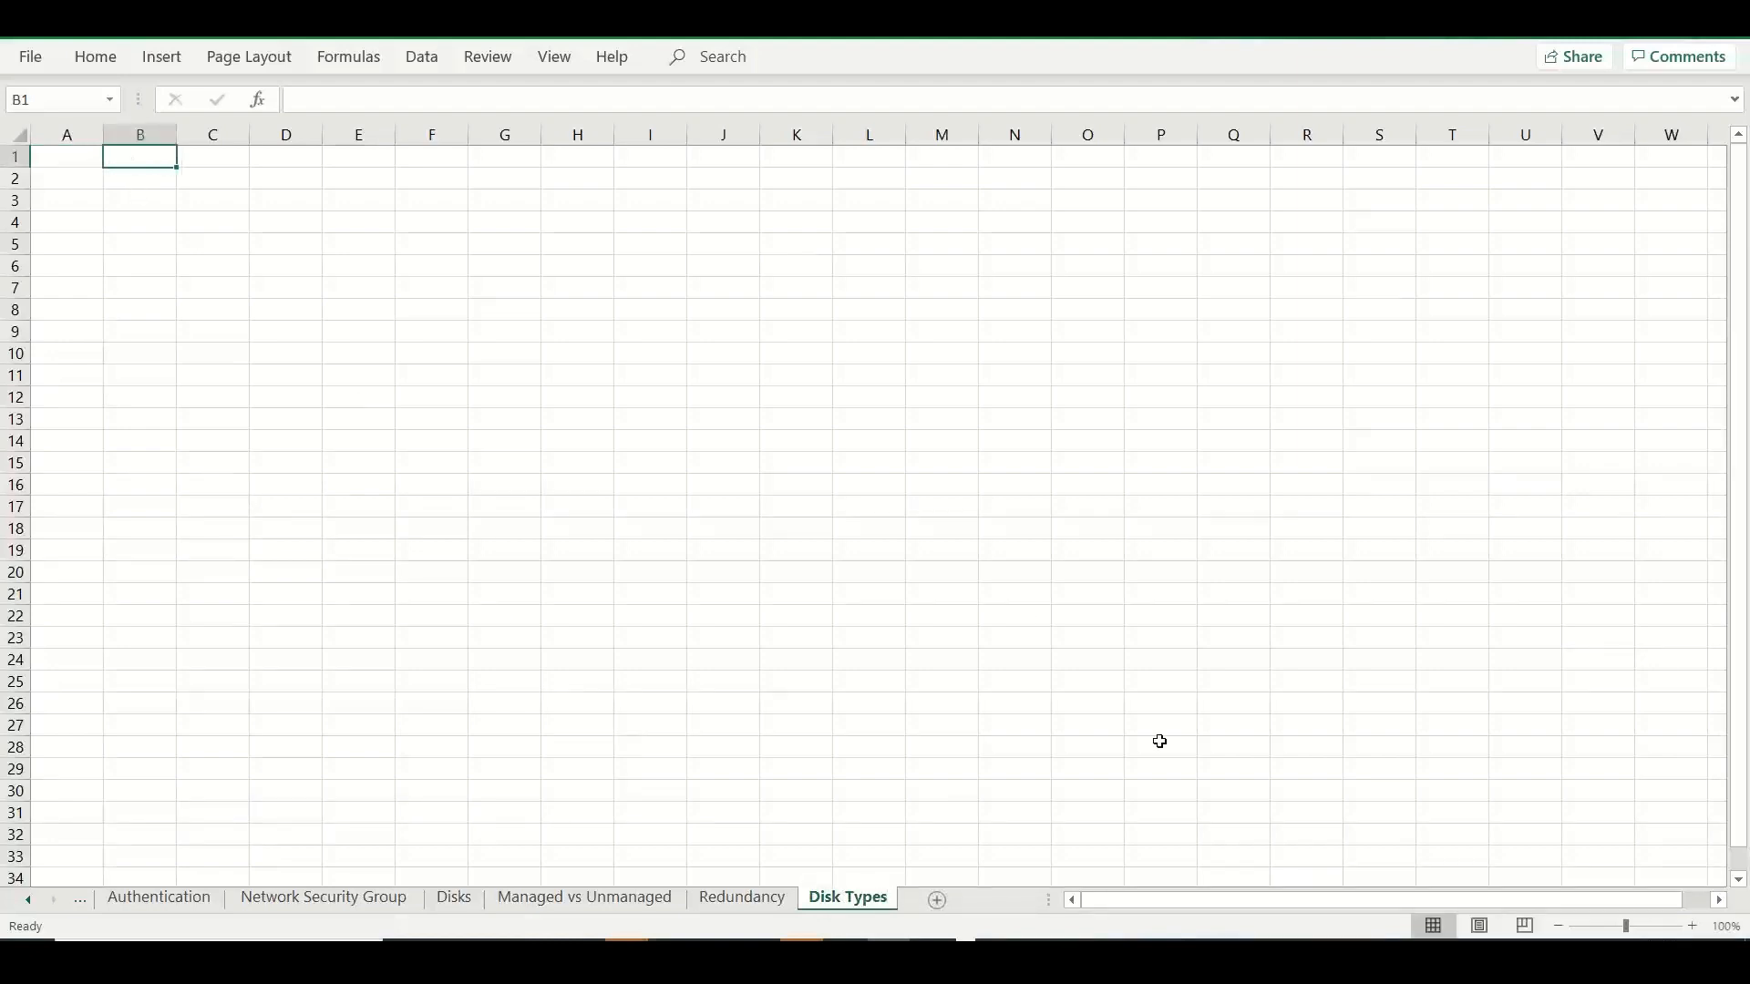
# Widen column B of the Disk Types sheet and enter "Standard HDD" as the heading in B1.
pyautogui.click(1691, 928)
pyautogui.click(1692, 928)
pyautogui.click(1692, 928)
pyautogui.click(1691, 927)
pyautogui.click(1692, 927)
pyautogui.click(1691, 928)
pyautogui.click(1692, 928)
pyautogui.click(1692, 928)
pyautogui.click(1692, 928)
pyautogui.click(1691, 928)
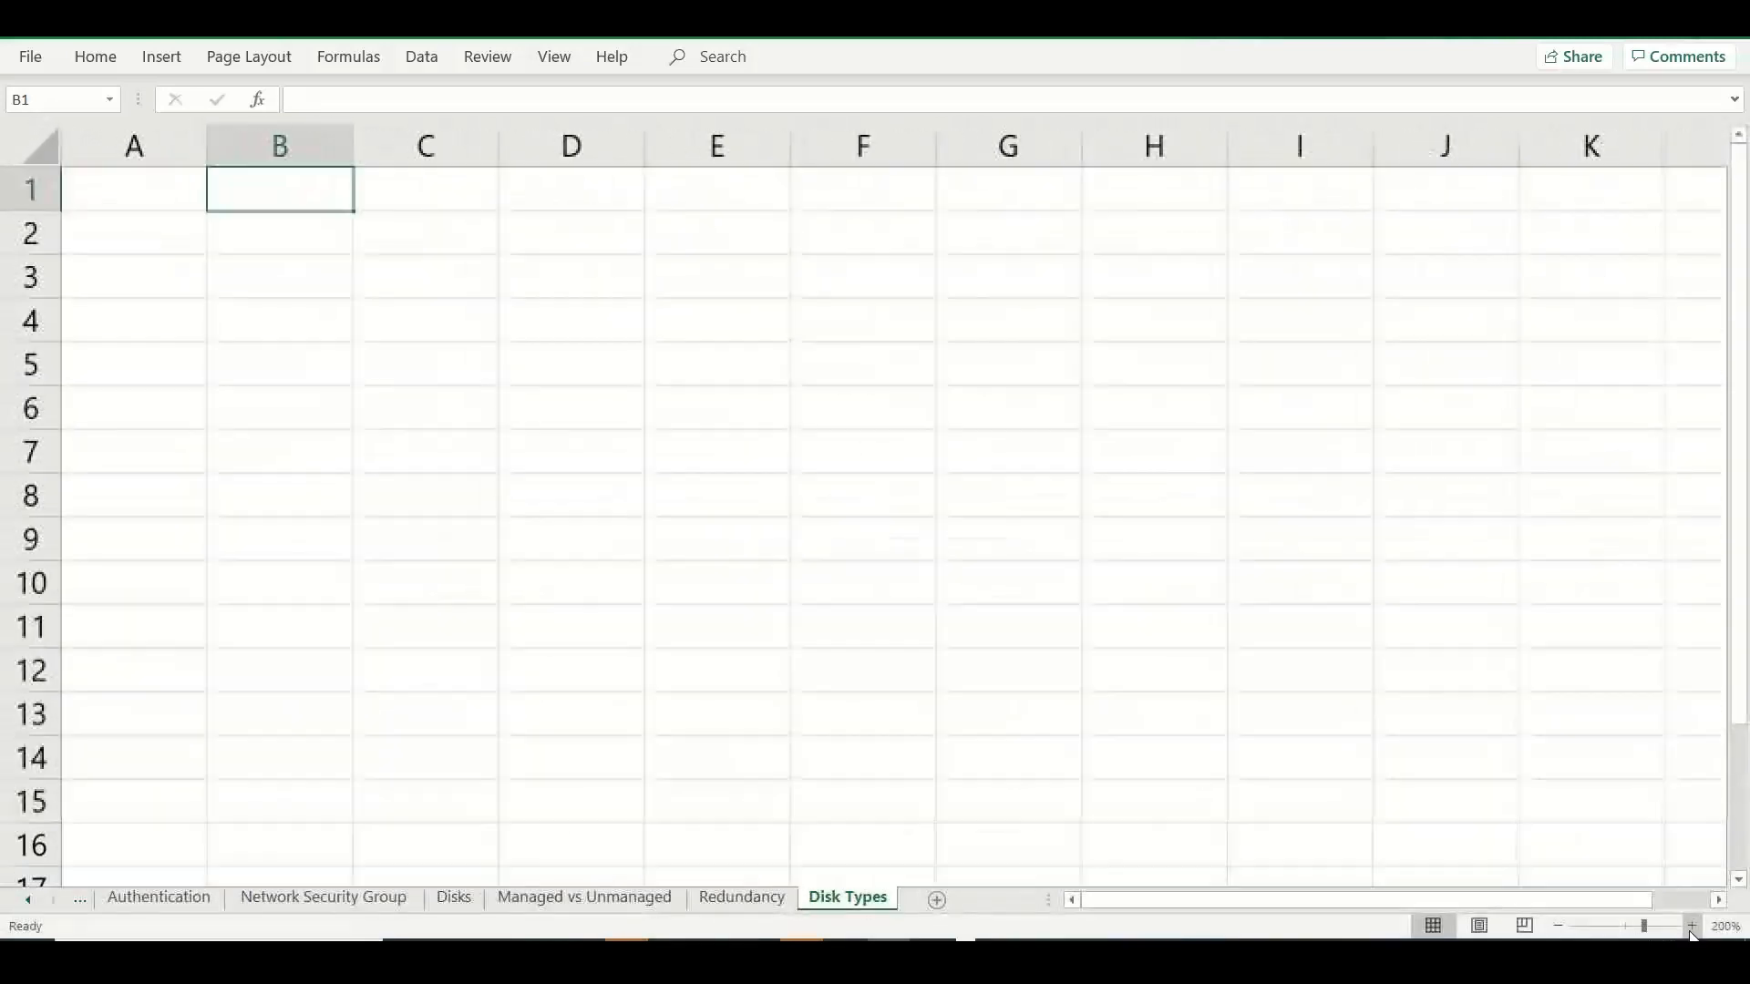
pyautogui.click(1692, 928)
pyautogui.moveTo(371, 137); pyautogui.dragTo(605, 168)
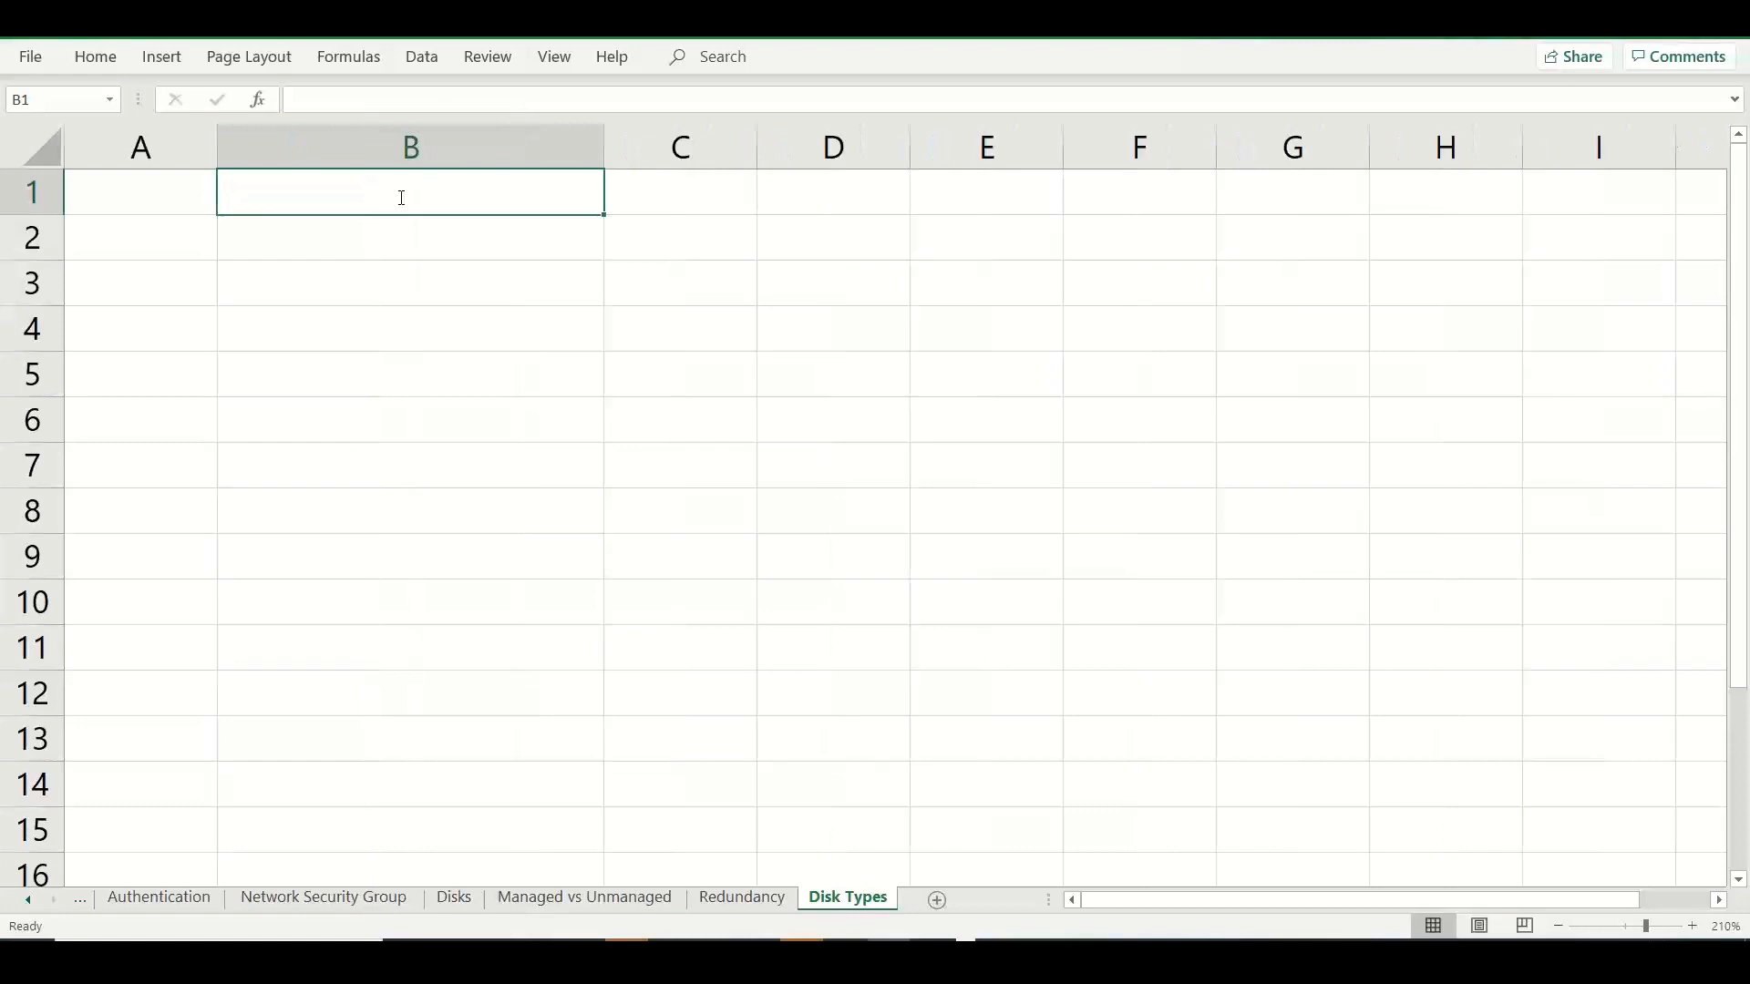
pyautogui.write('Standard HDD')
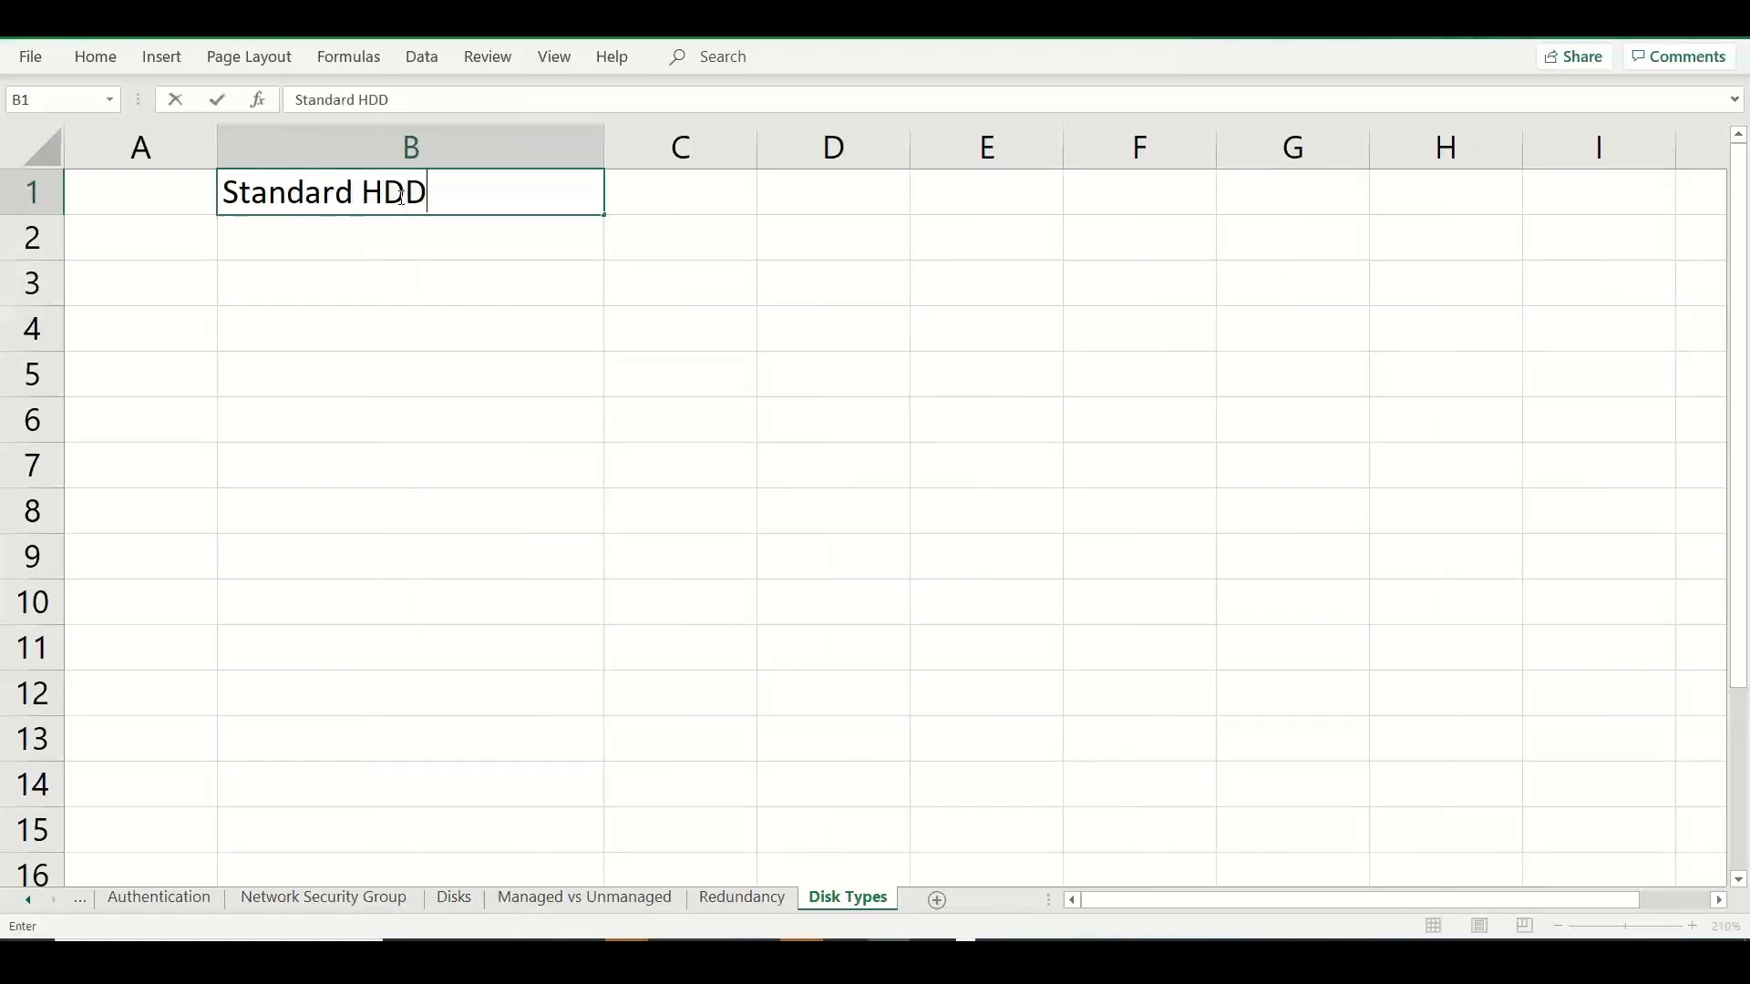
# Describe Standard HDD with "Magnetic Drives" in B2 and "Hard Disk Drive - HDD" in B3.
pyautogui.click(367, 235)
pyautogui.write('Mag')
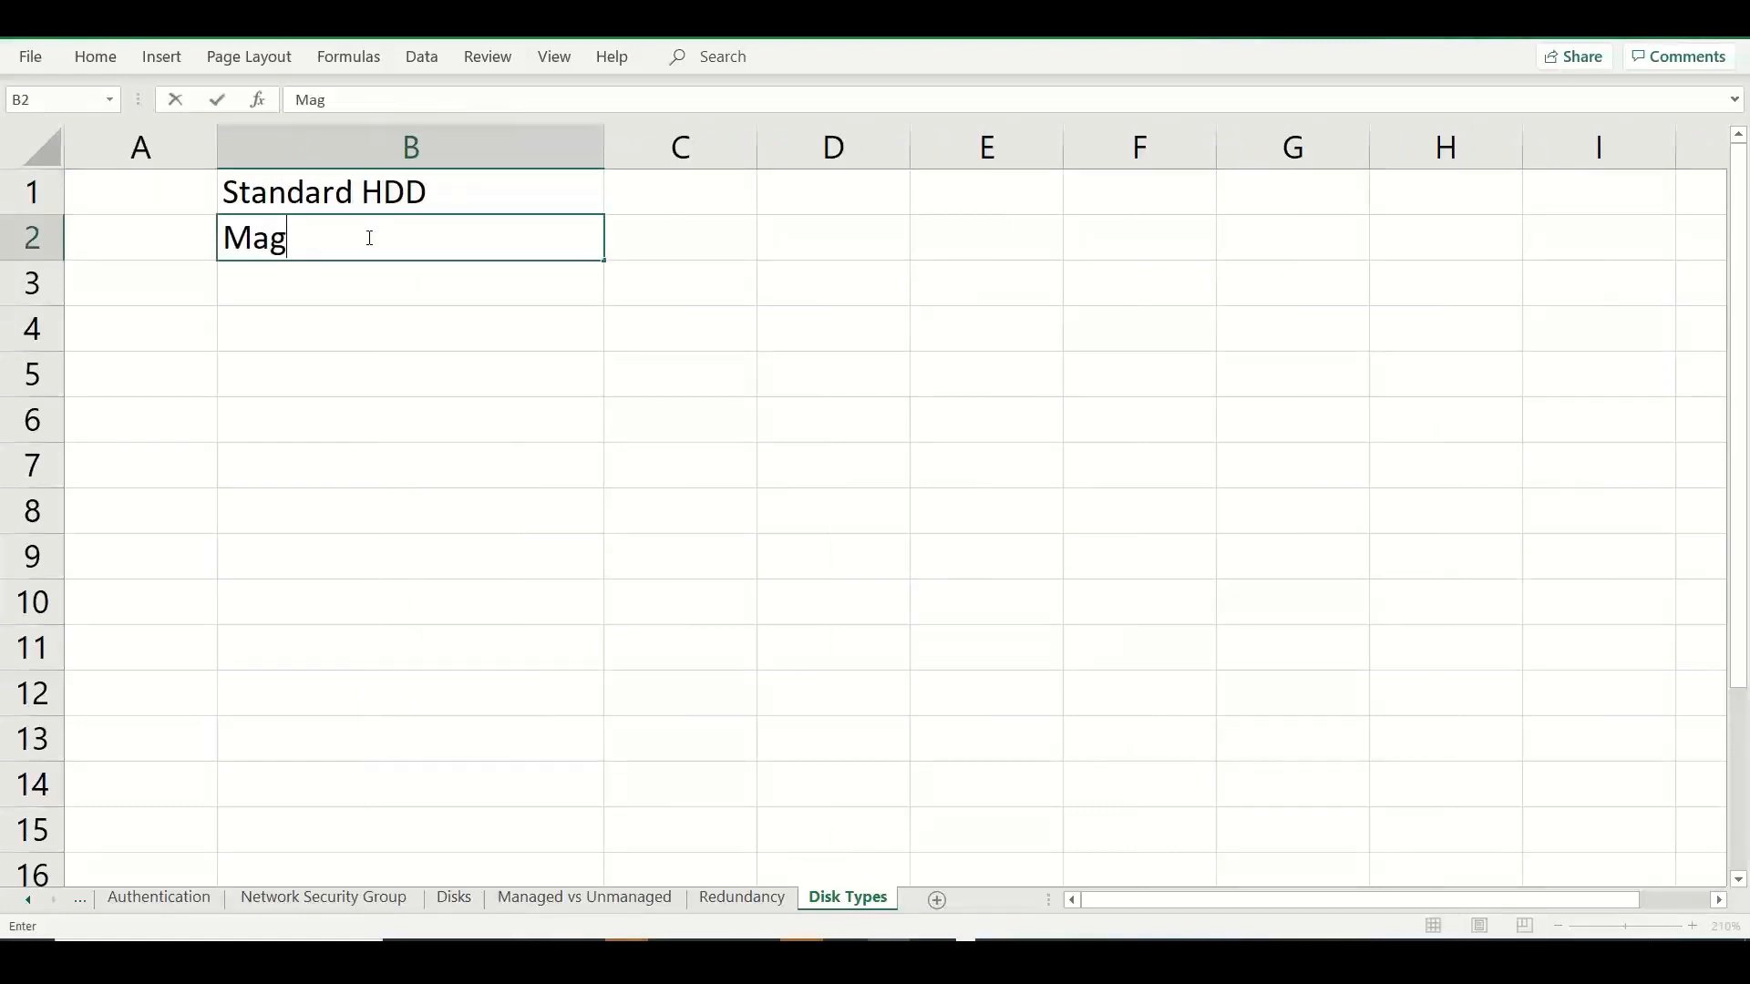
pyautogui.write('netic D')
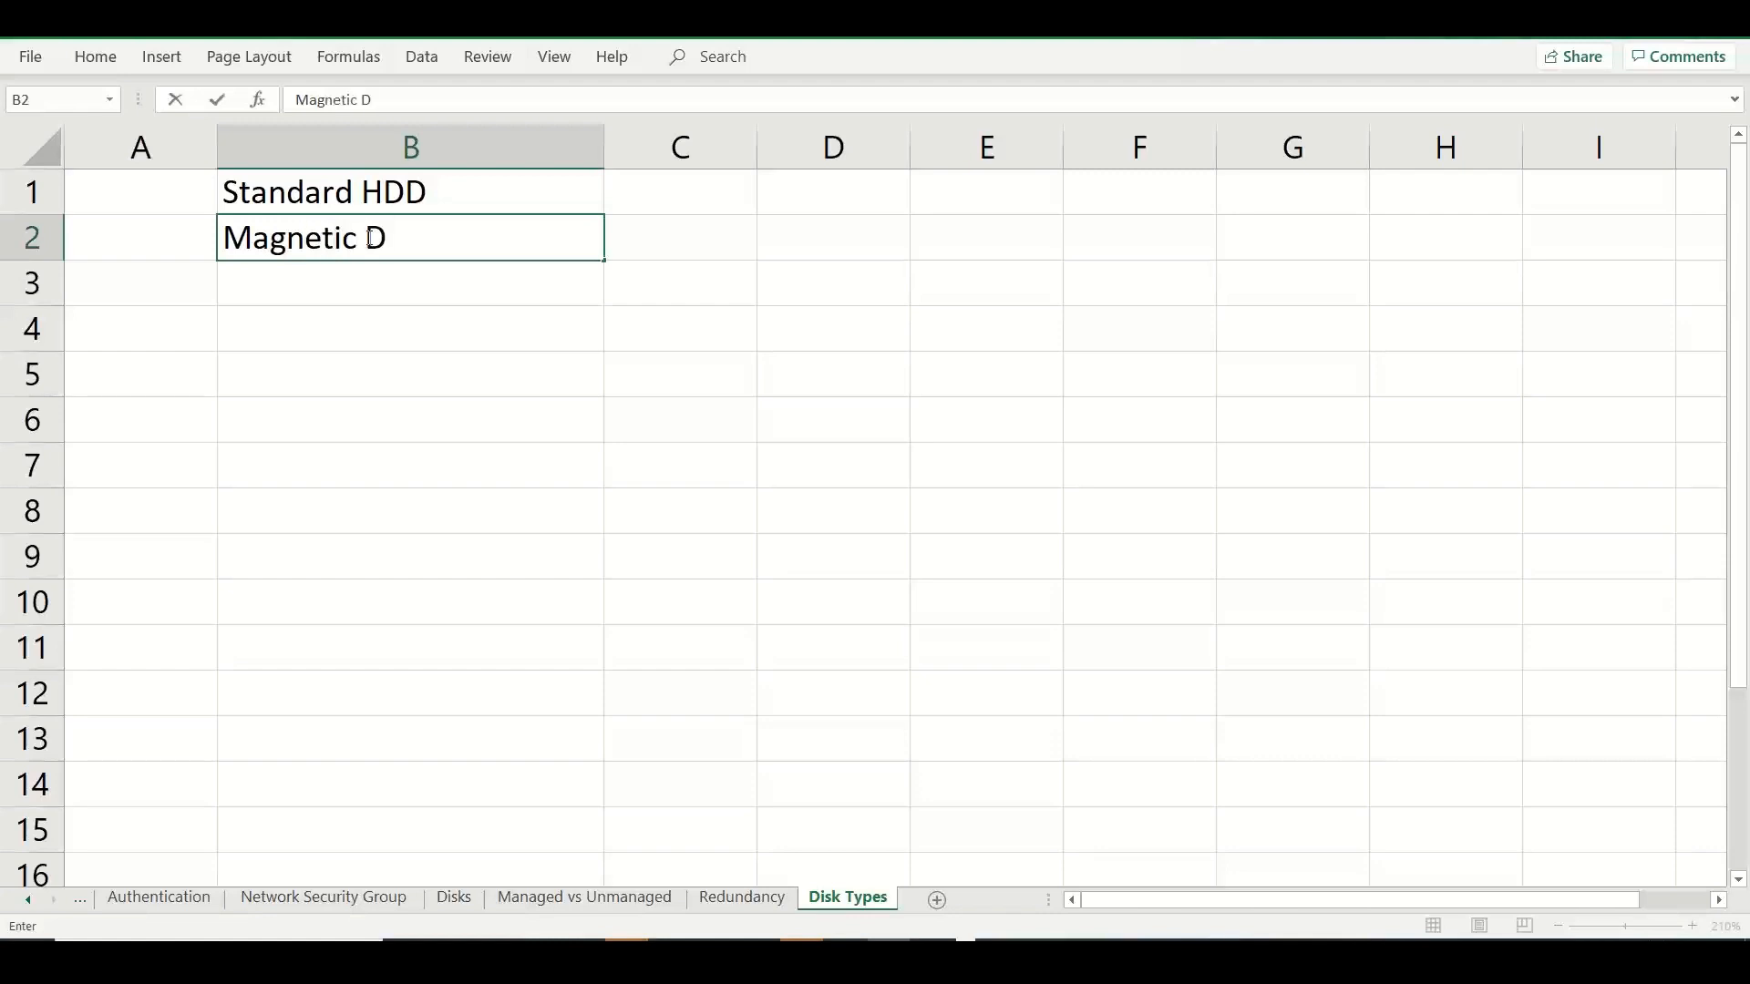
pyautogui.write('rives')
pyautogui.click(443, 278)
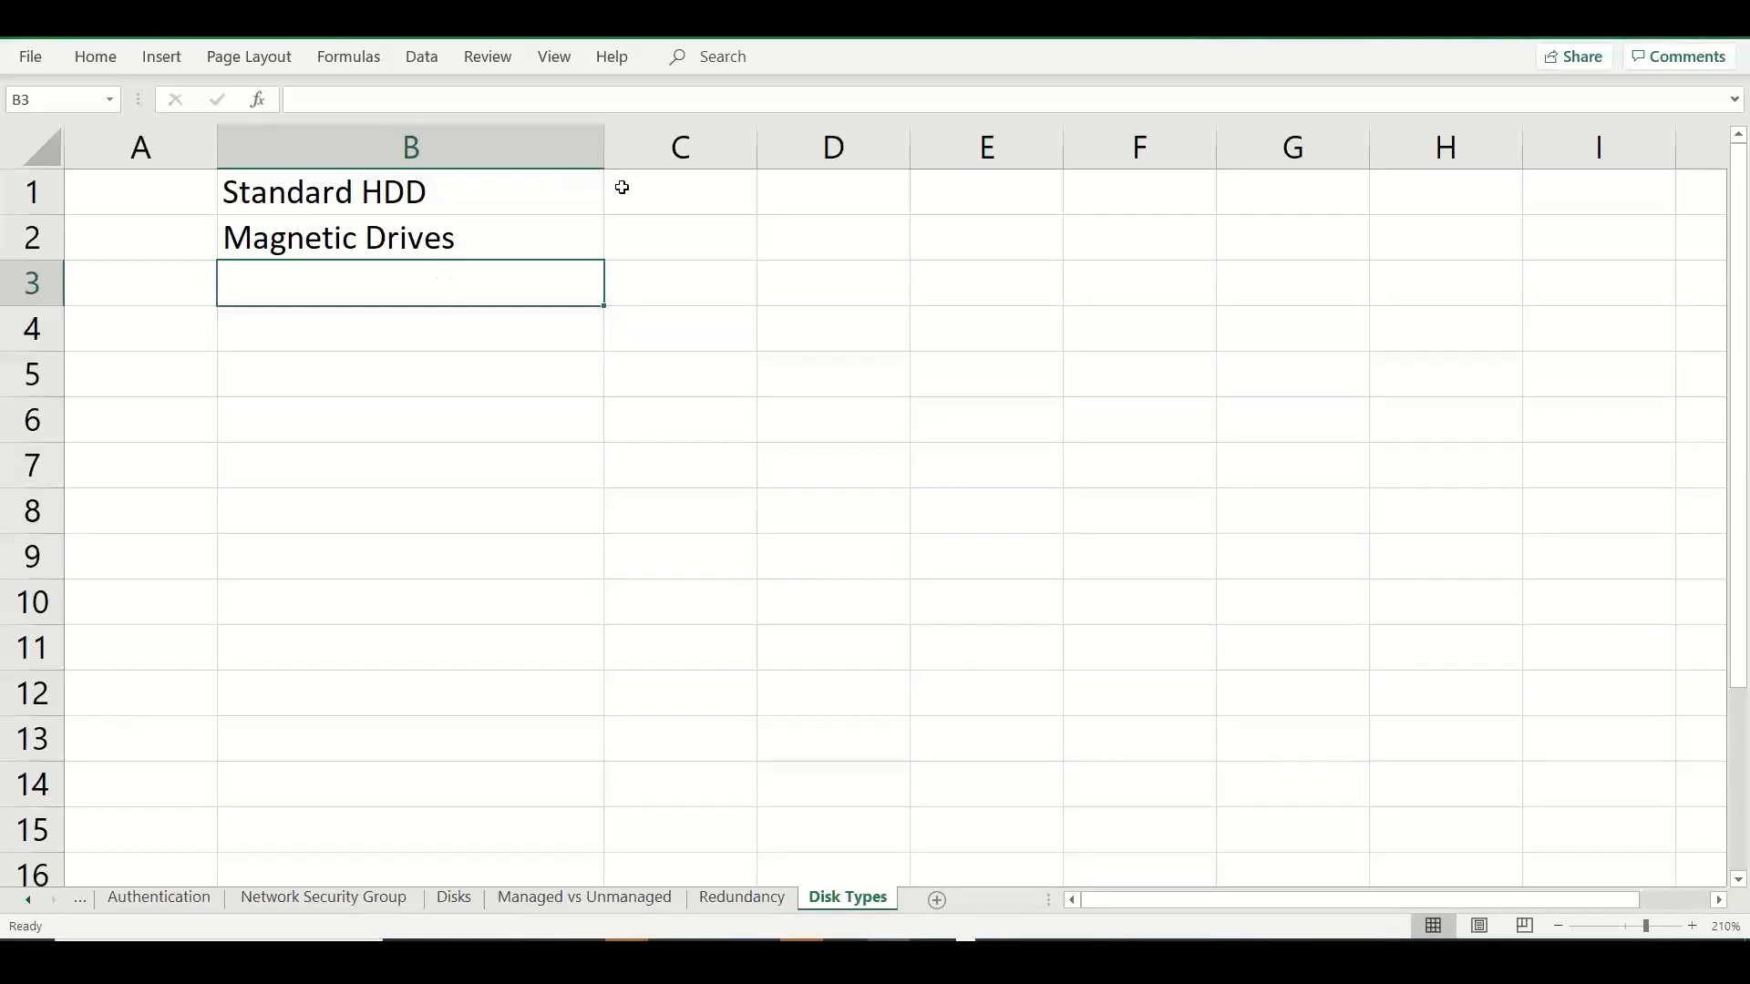
pyautogui.write('Hard Disk Dri')
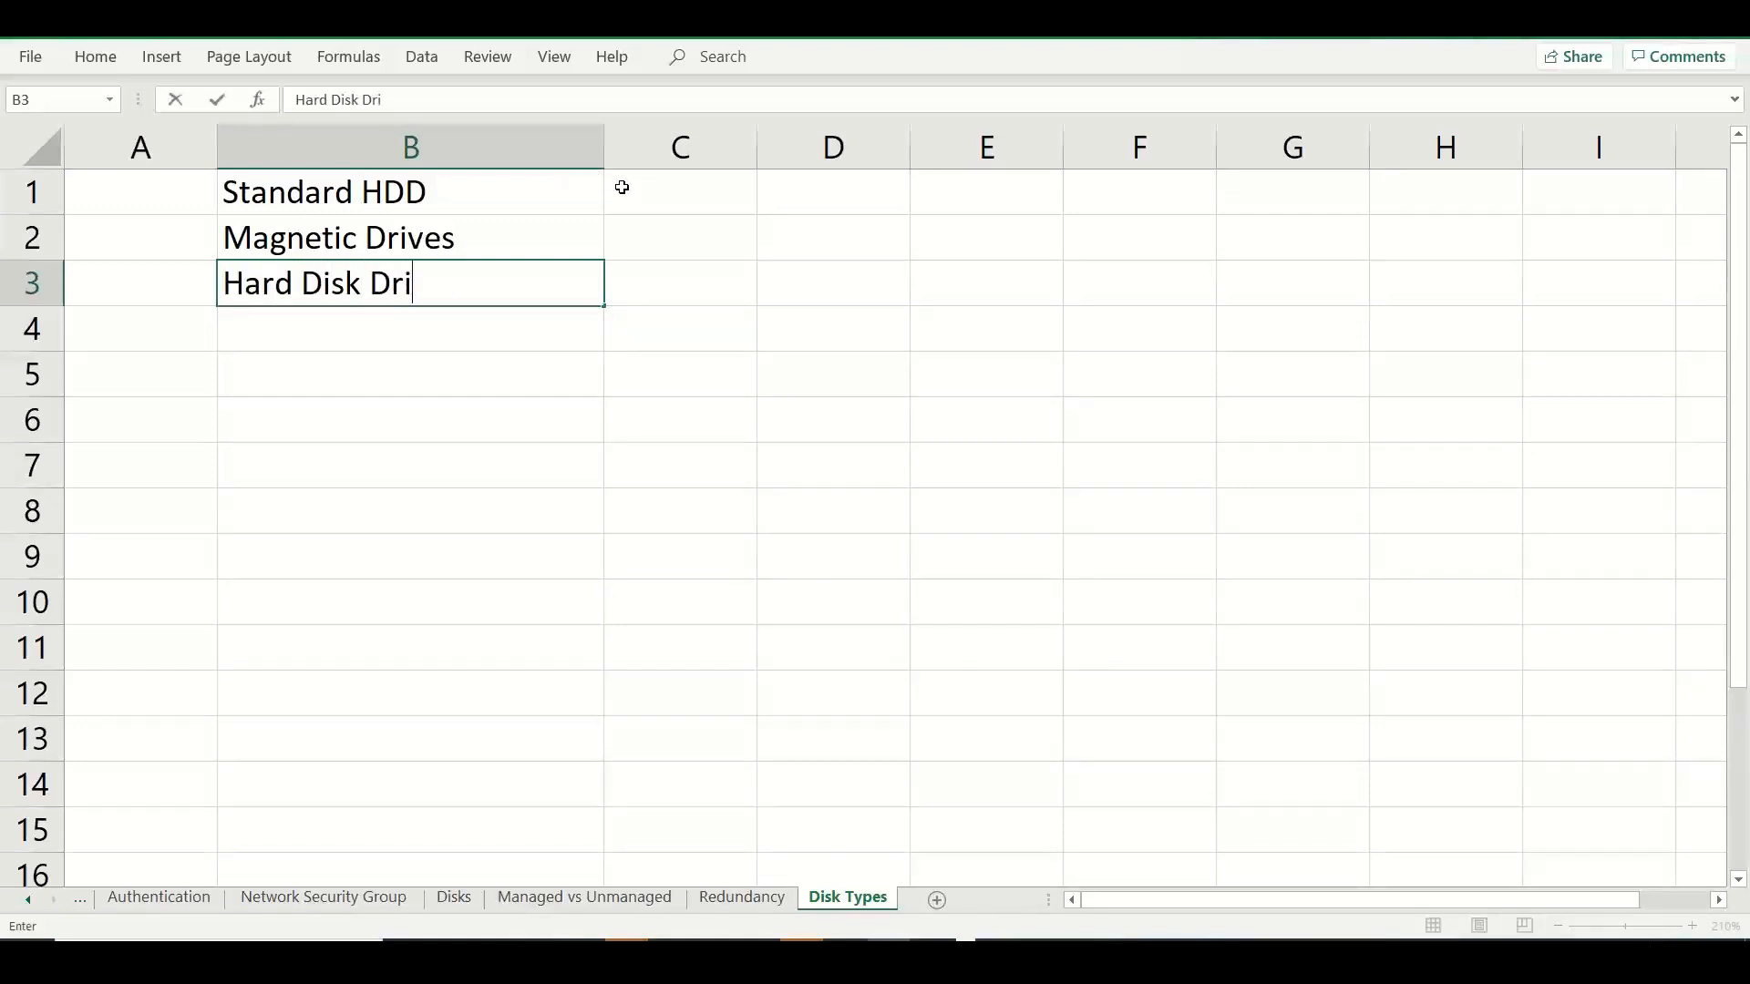
pyautogui.write('ve - HDD')
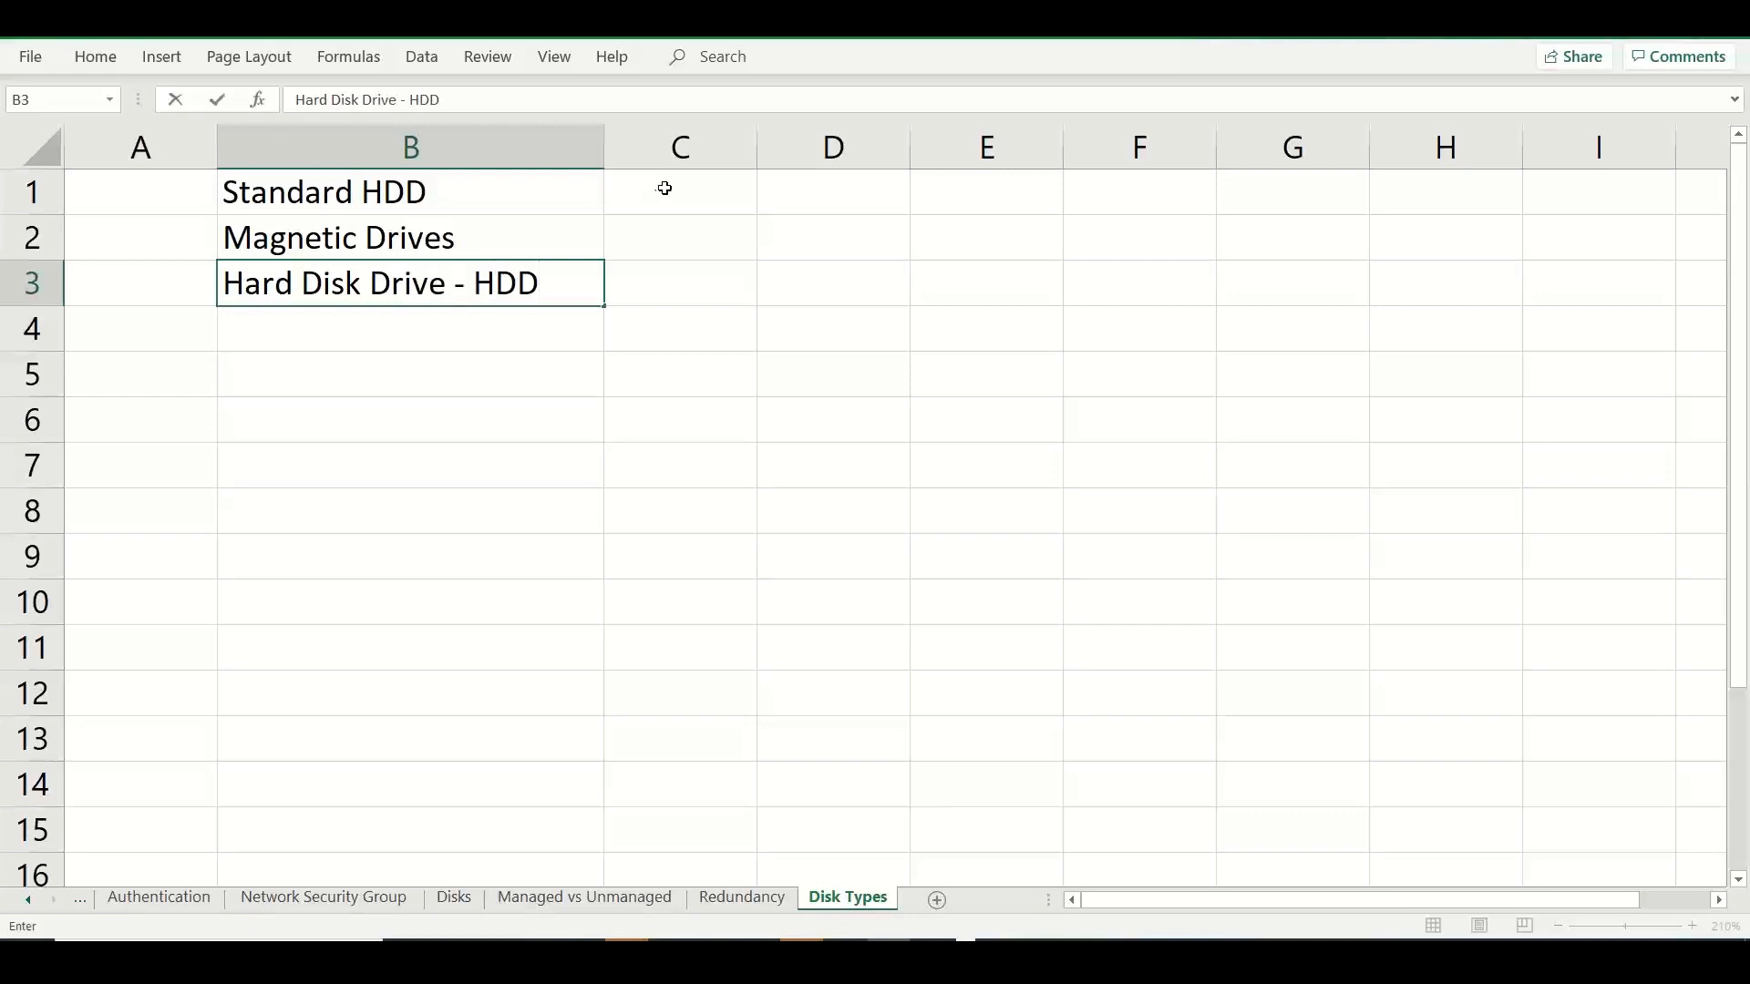
# Enter the headings "Standard SSD" in C1 and "Premium SSD" in D1, widening both columns to fit the text.
pyautogui.click(665, 187)
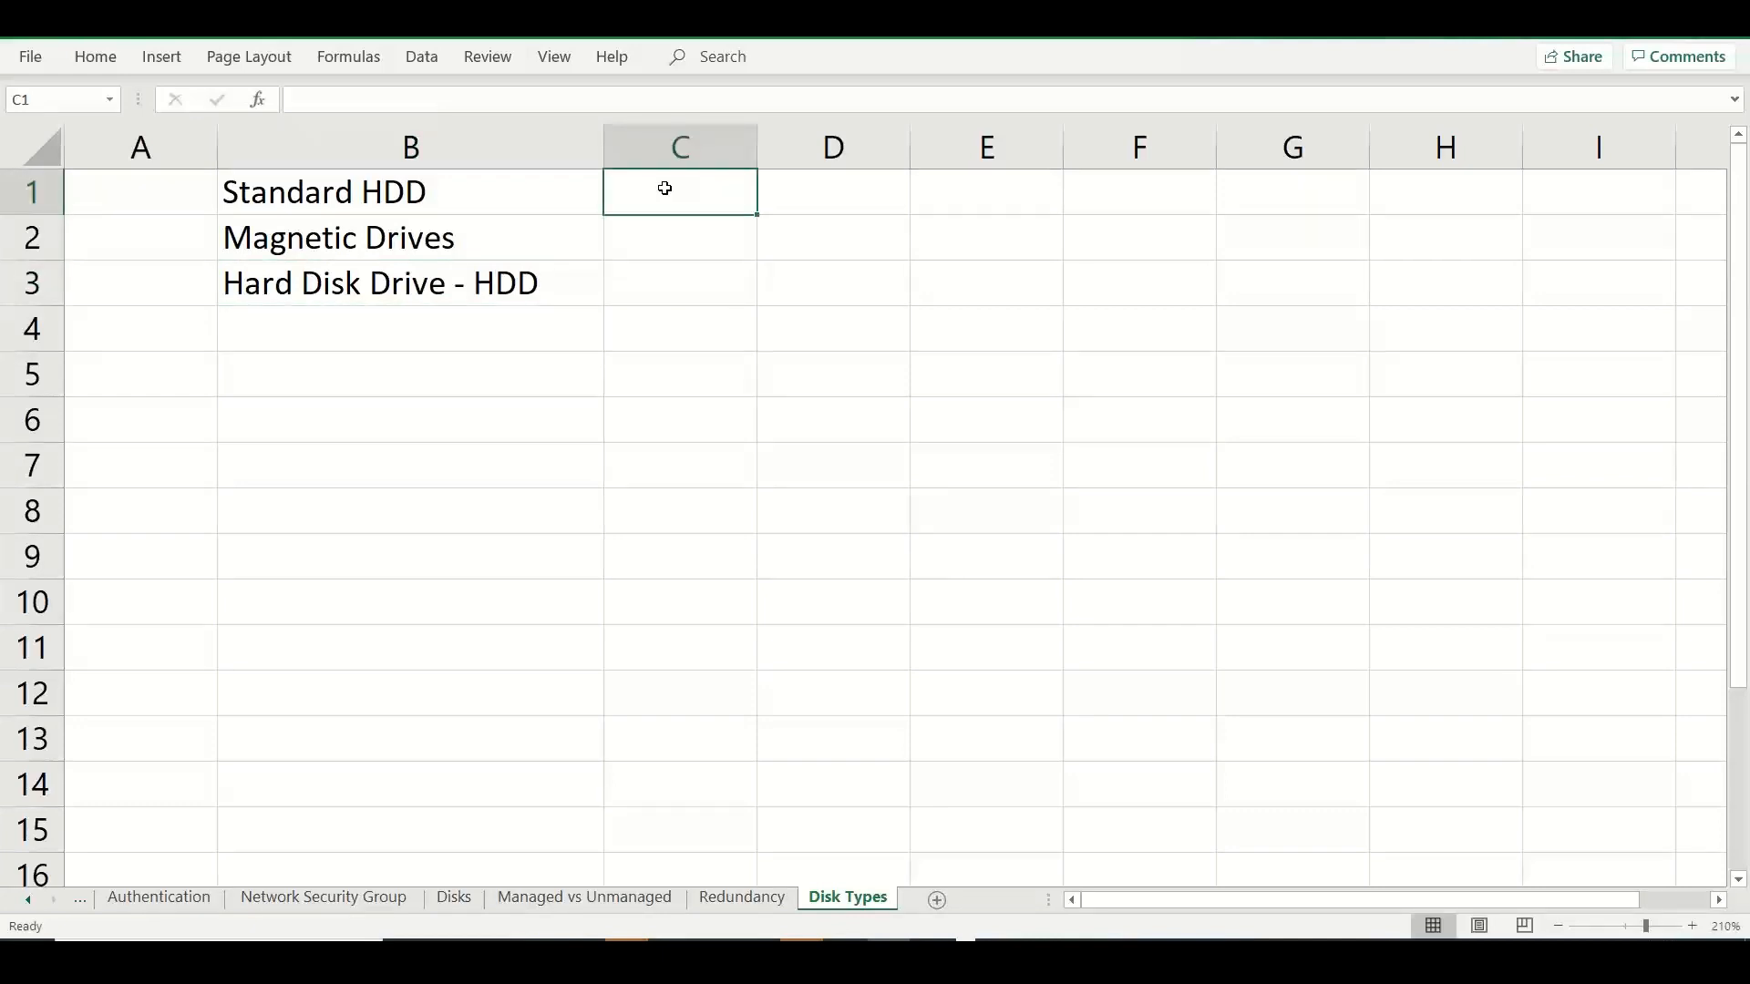
pyautogui.write('Sta')
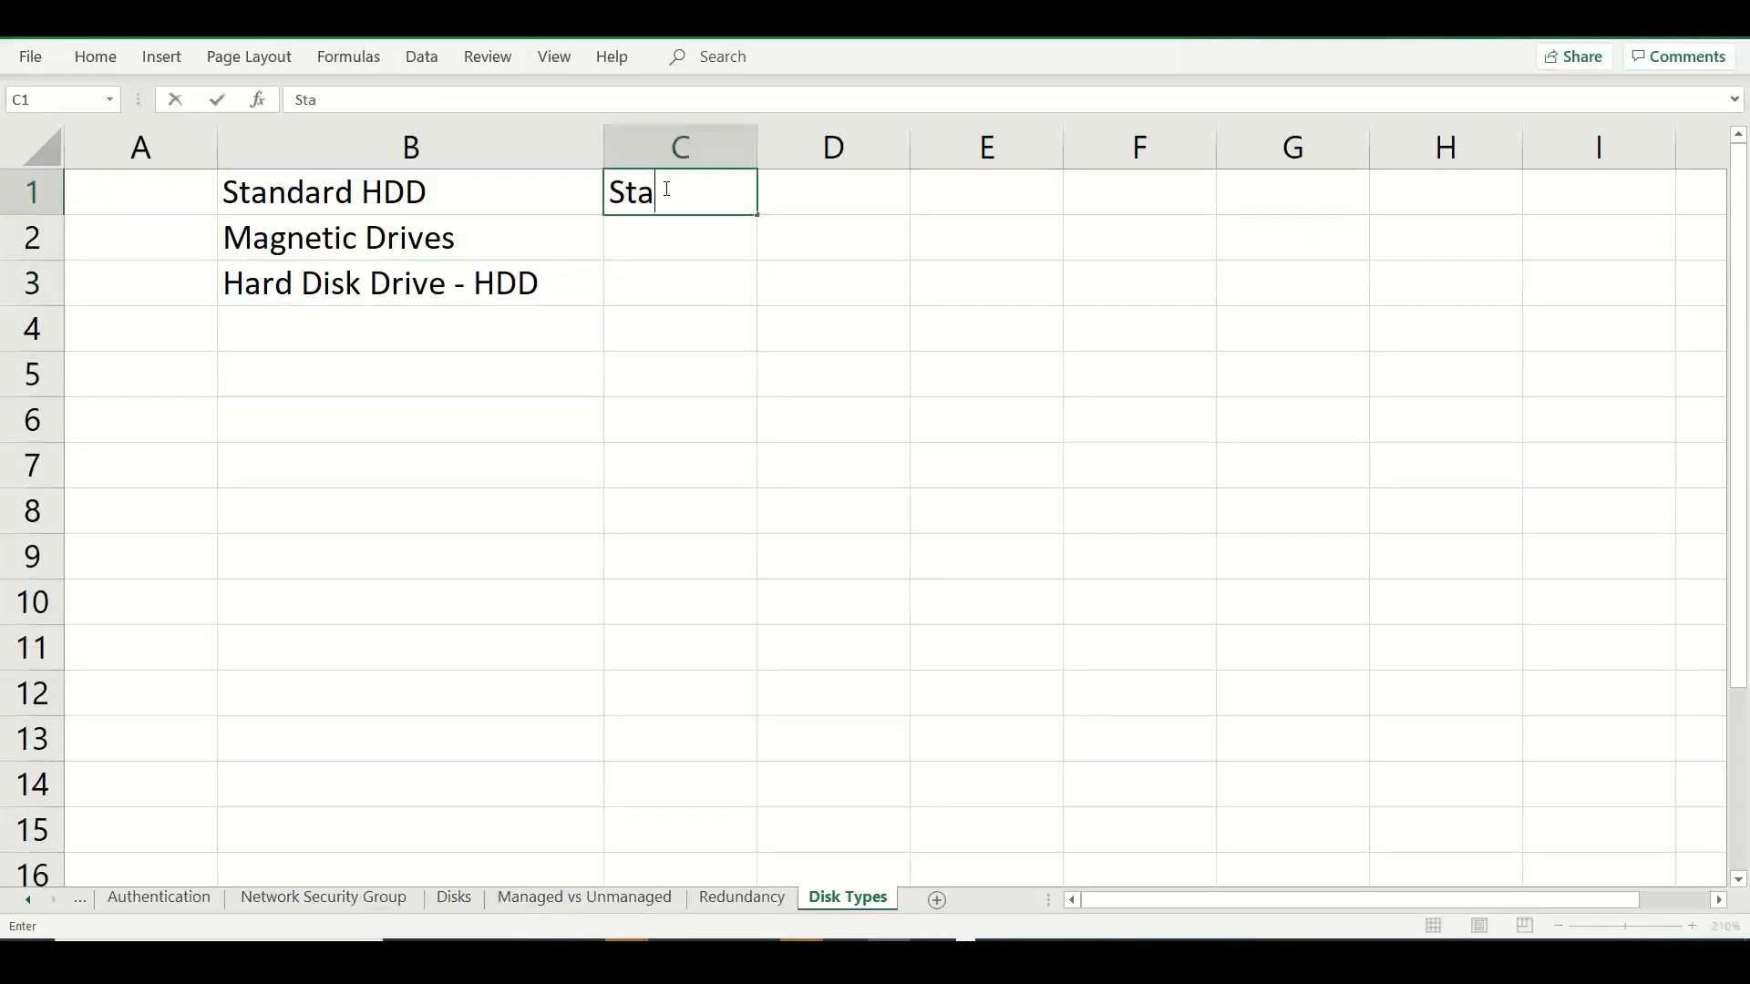
pyautogui.write('ndard SSD')
pyautogui.press('Tab')
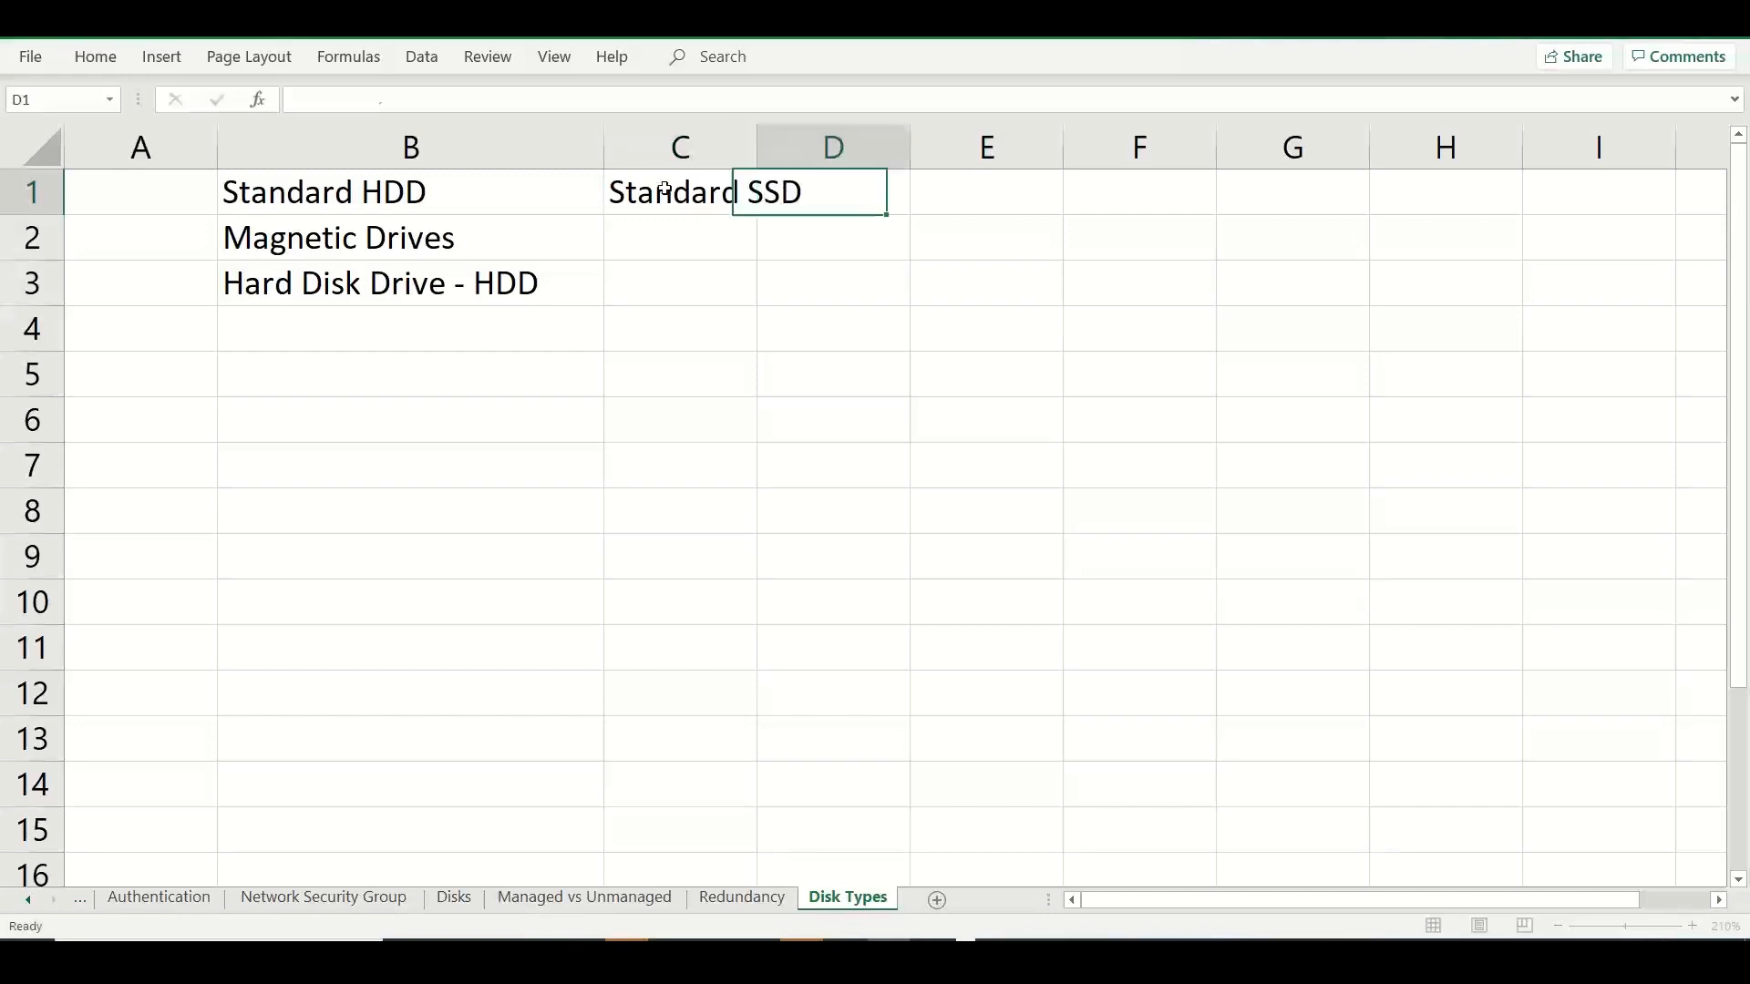
pyautogui.write('Premium SSD')
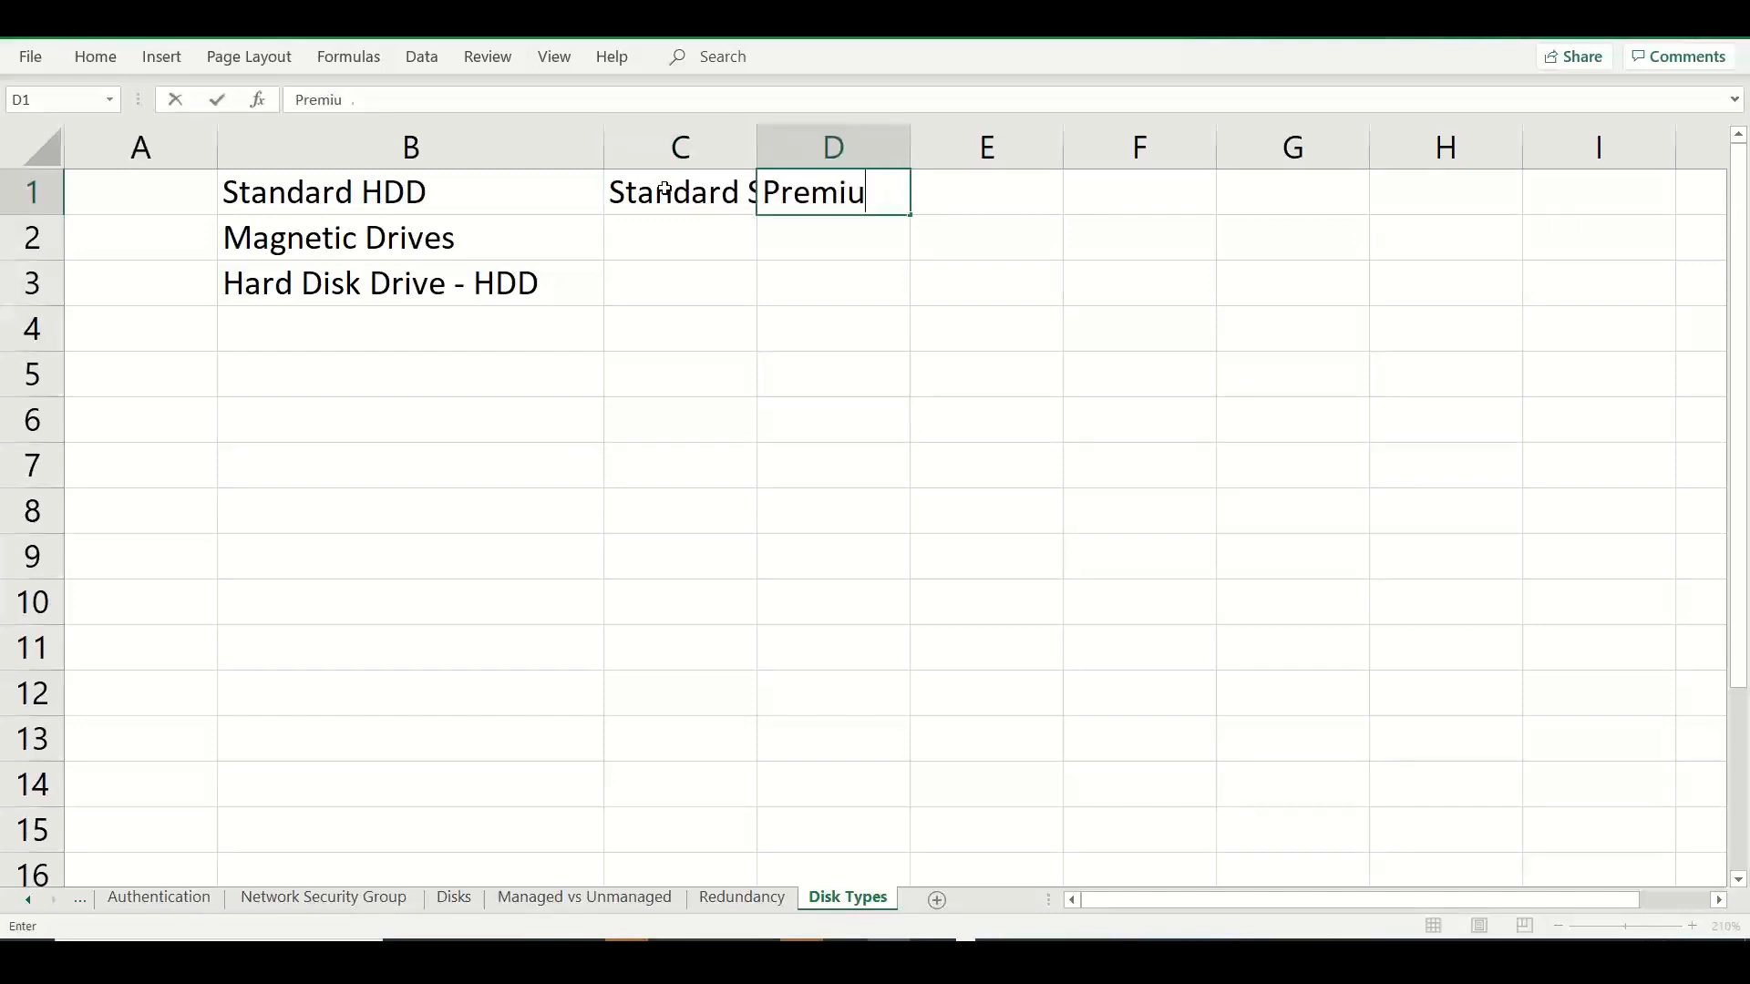
pyautogui.click(692, 328)
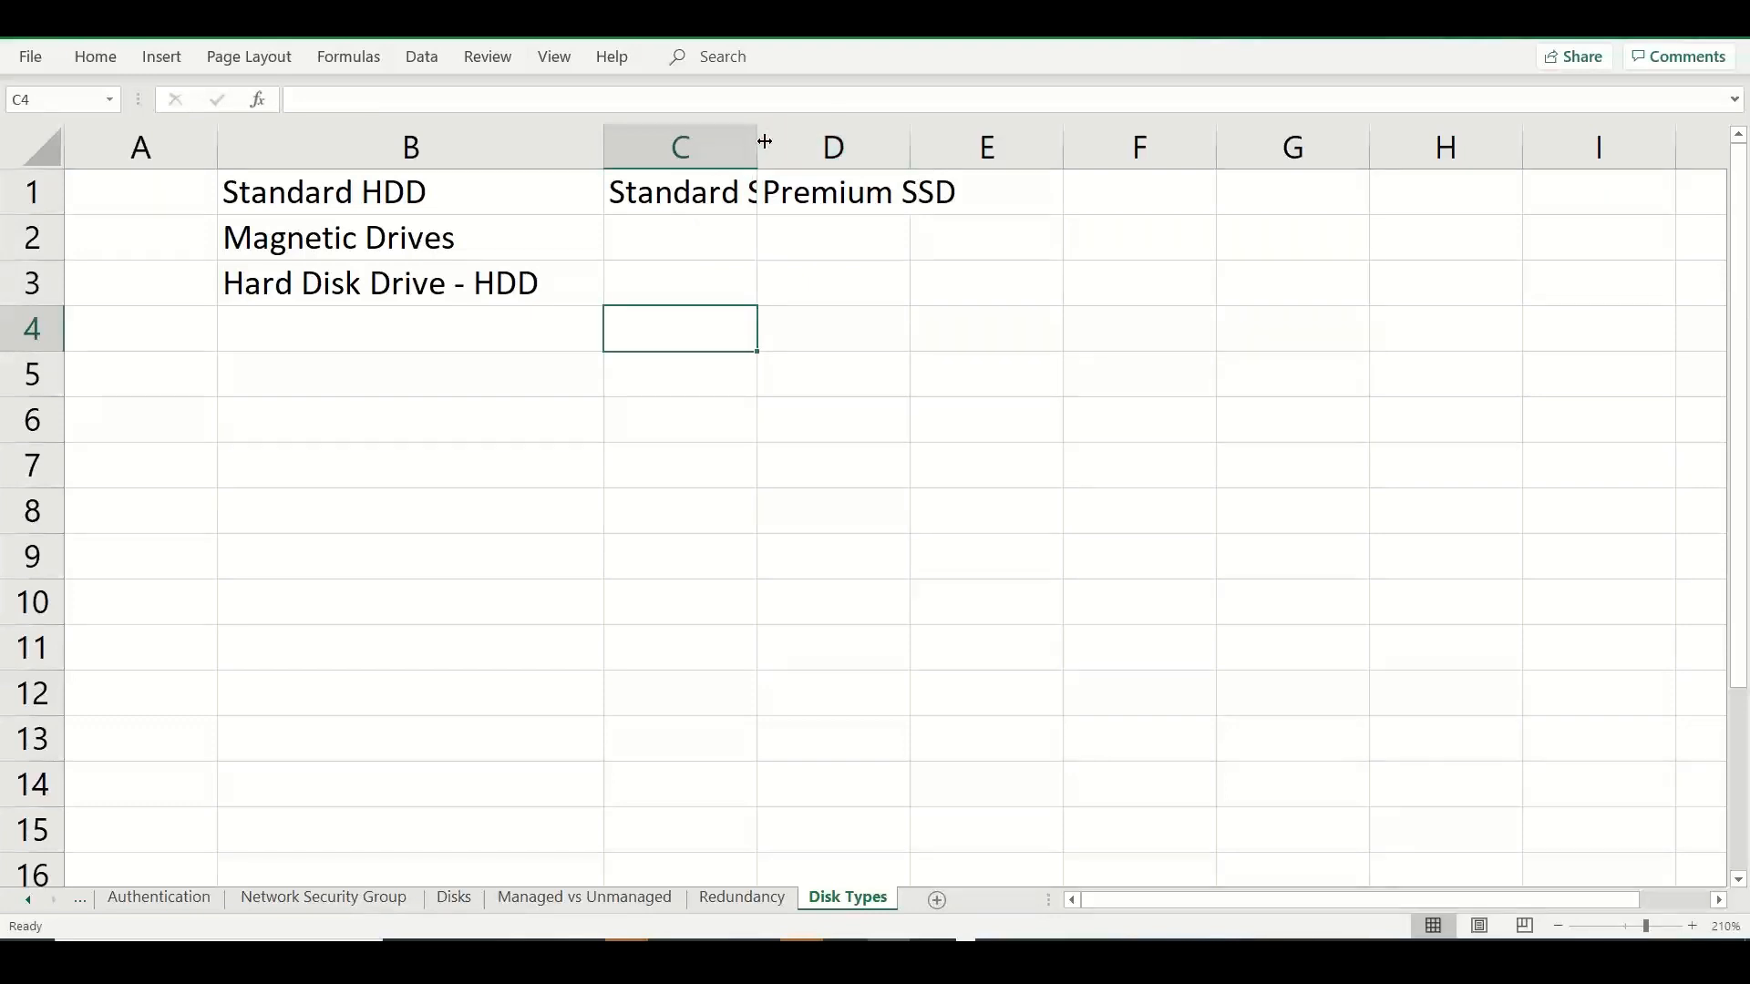
pyautogui.moveTo(765, 144); pyautogui.dragTo(828, 146)
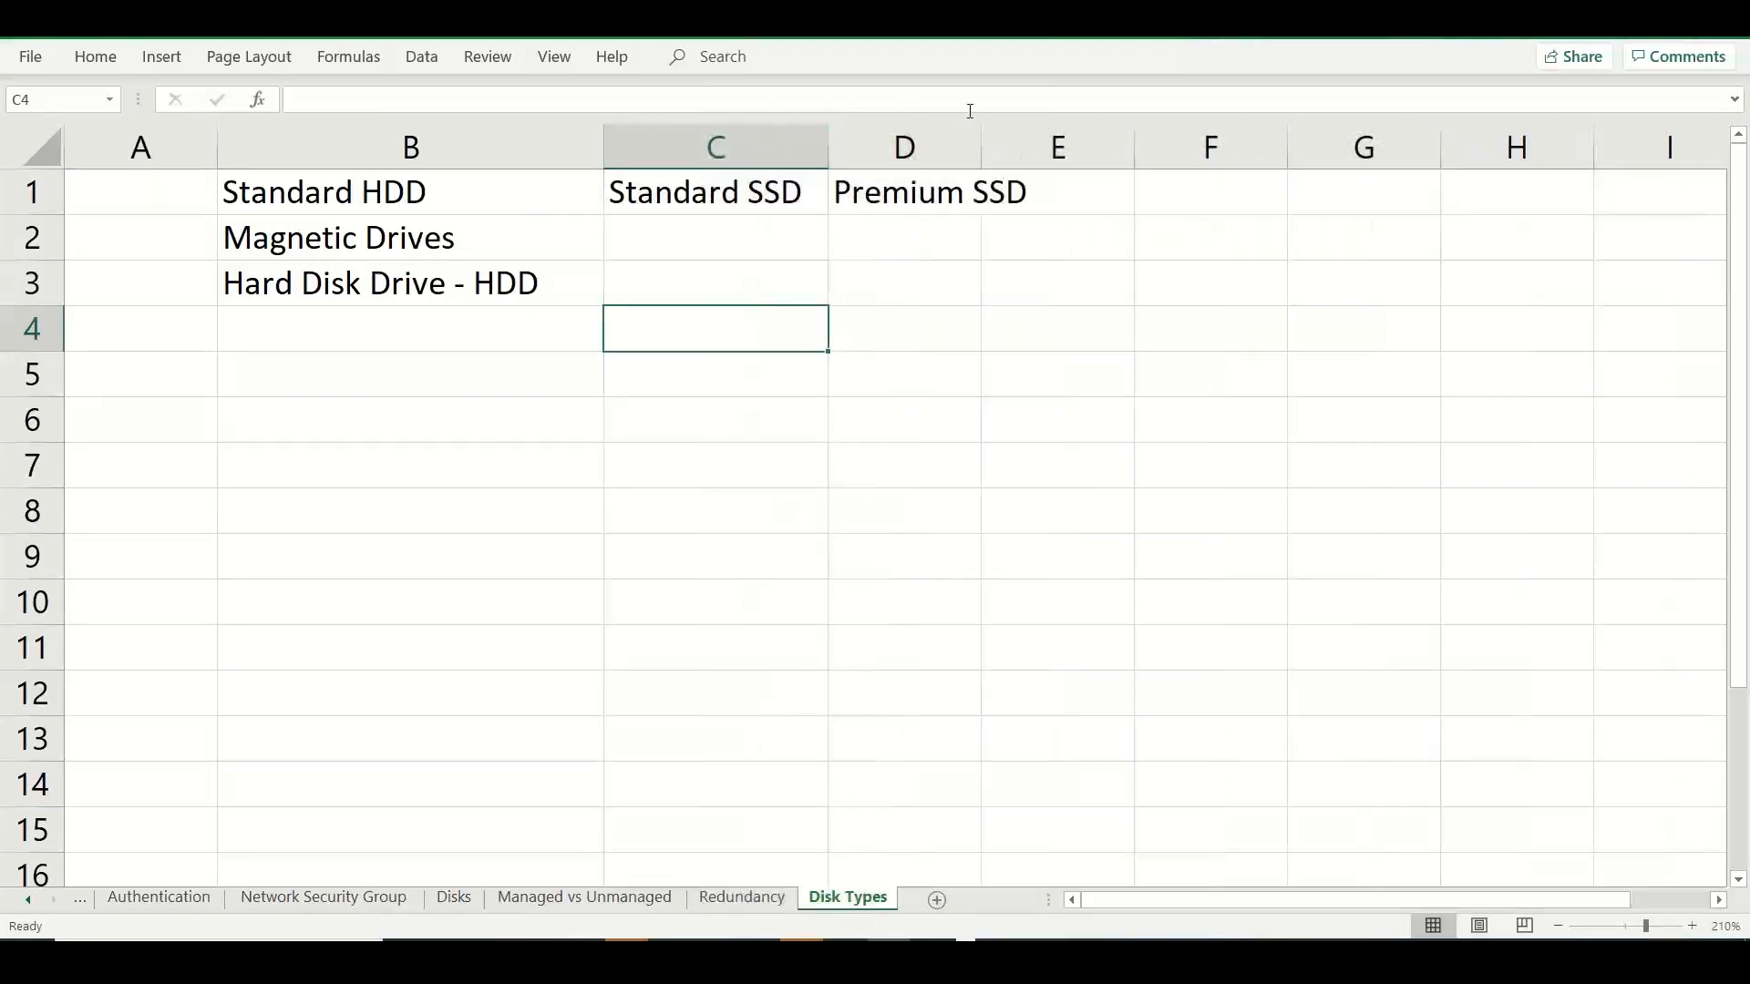
pyautogui.moveTo(981, 144); pyautogui.dragTo(1045, 142)
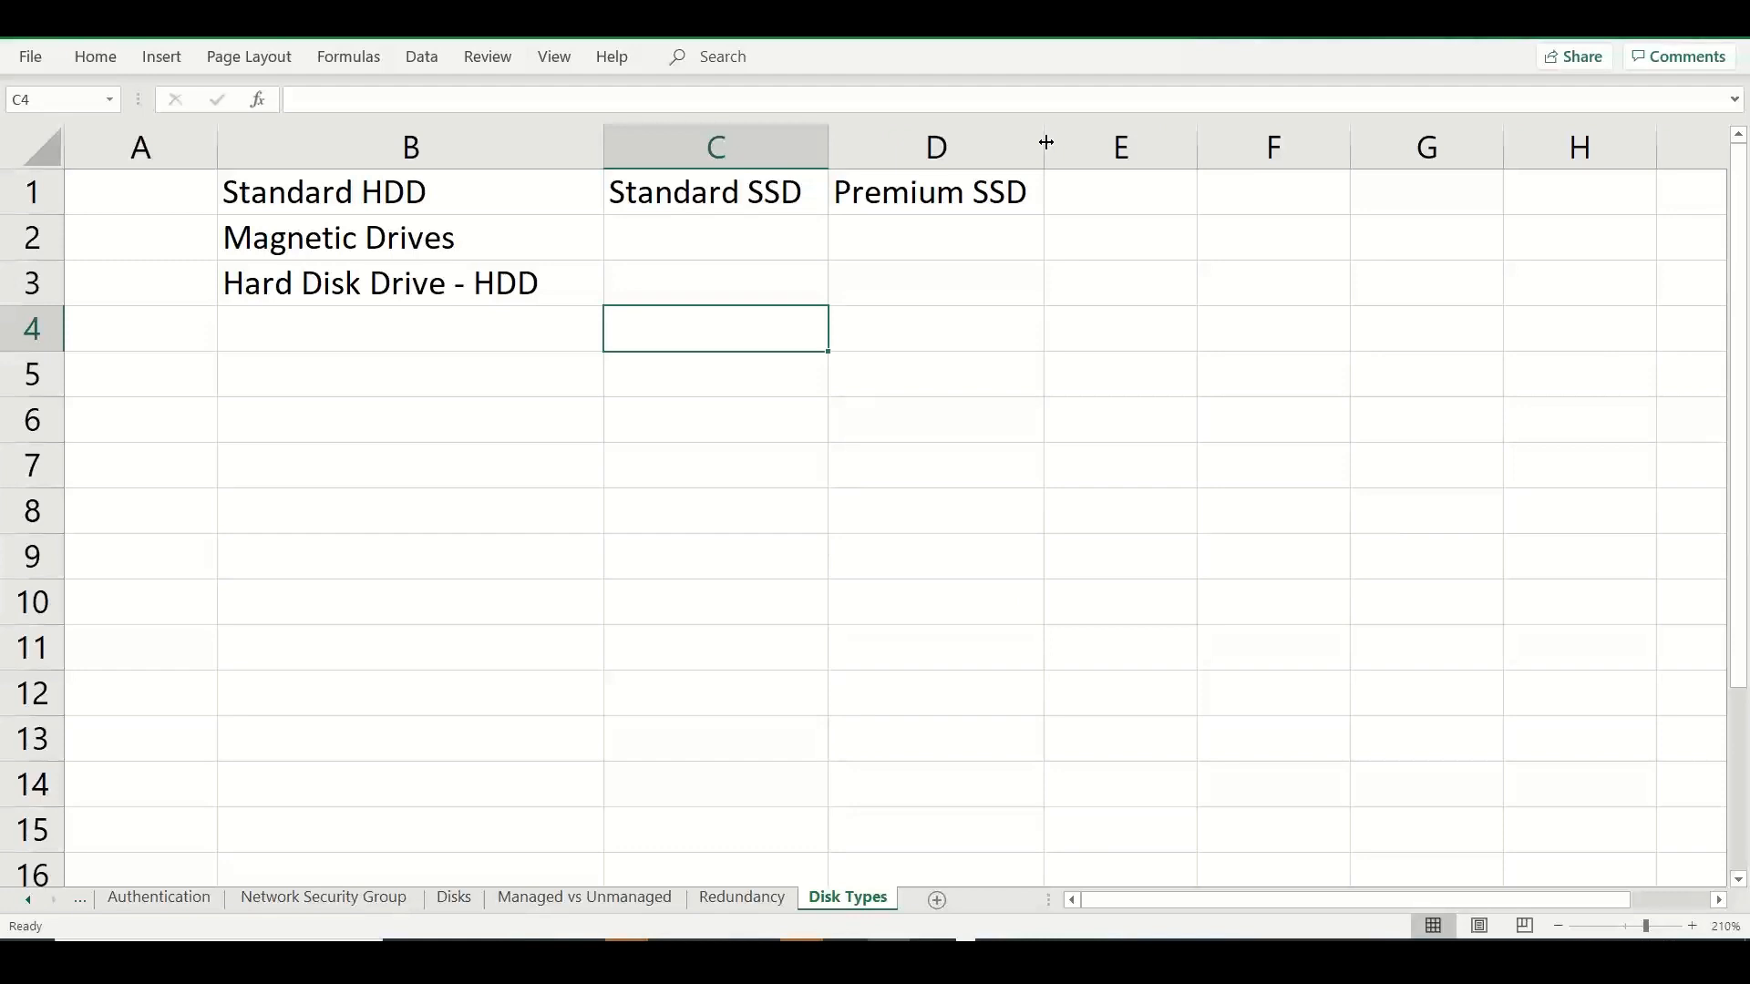
# Enter the heading "Premium v2 SSD" in E1 and widen column E to fit it.
pyautogui.click(1134, 173)
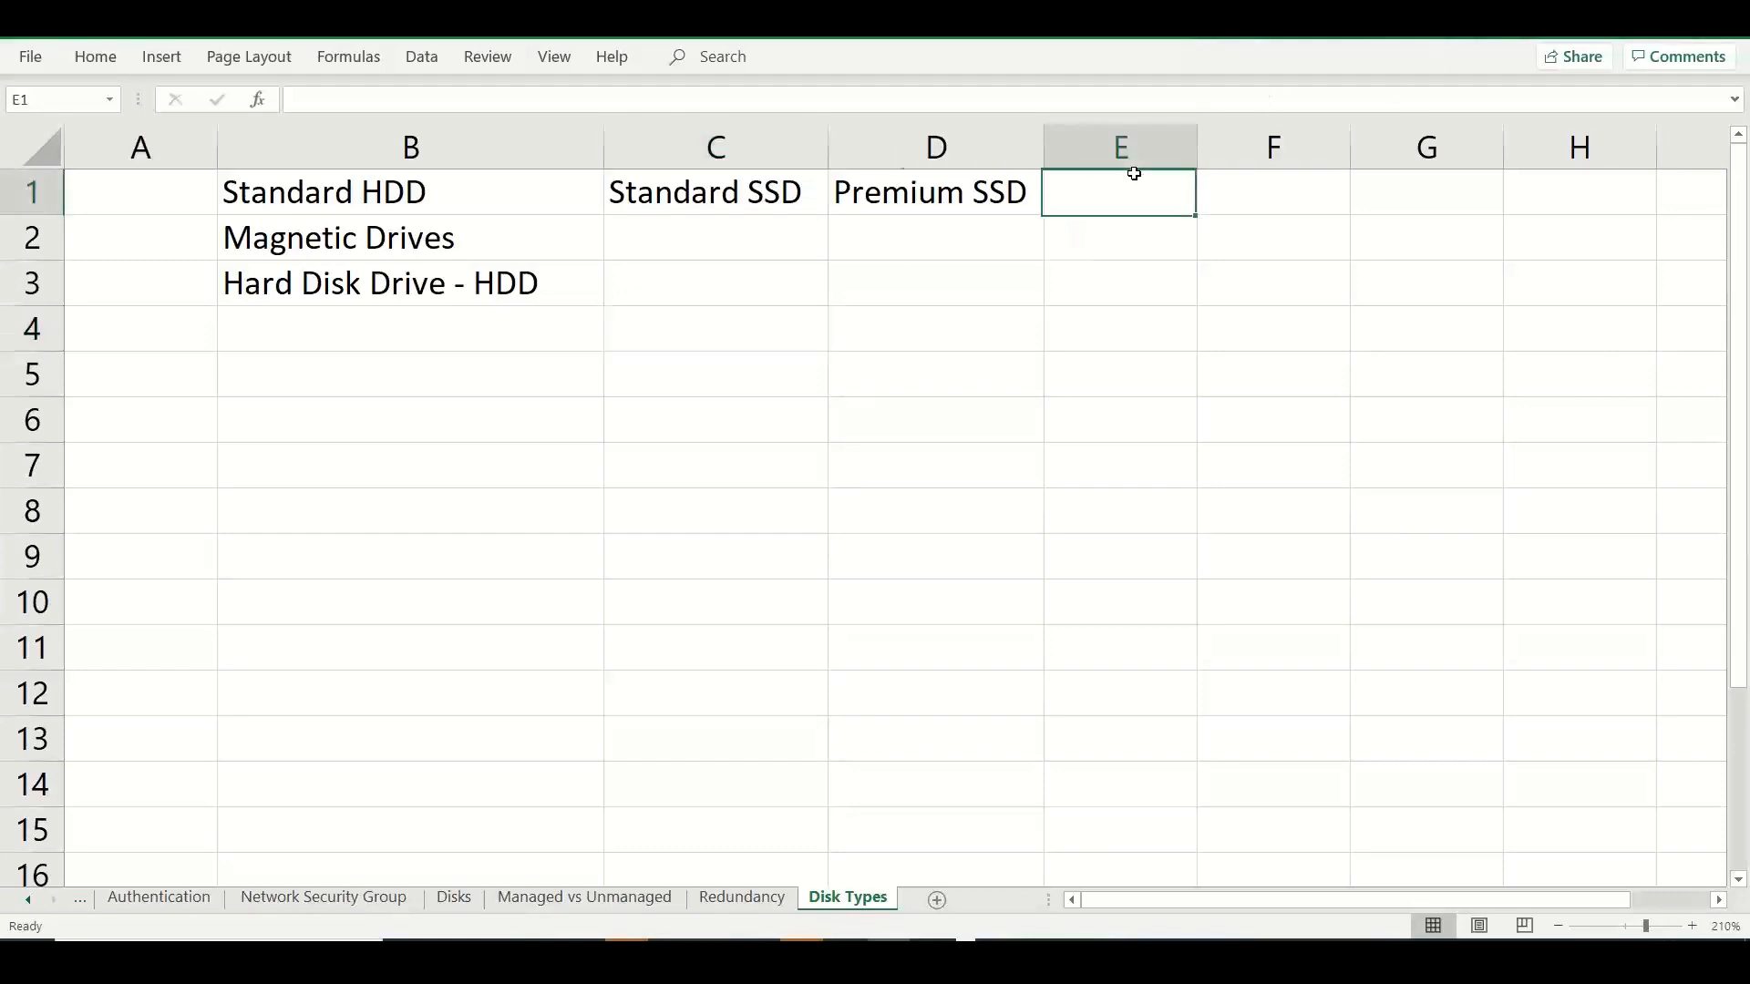
pyautogui.write('Prem')
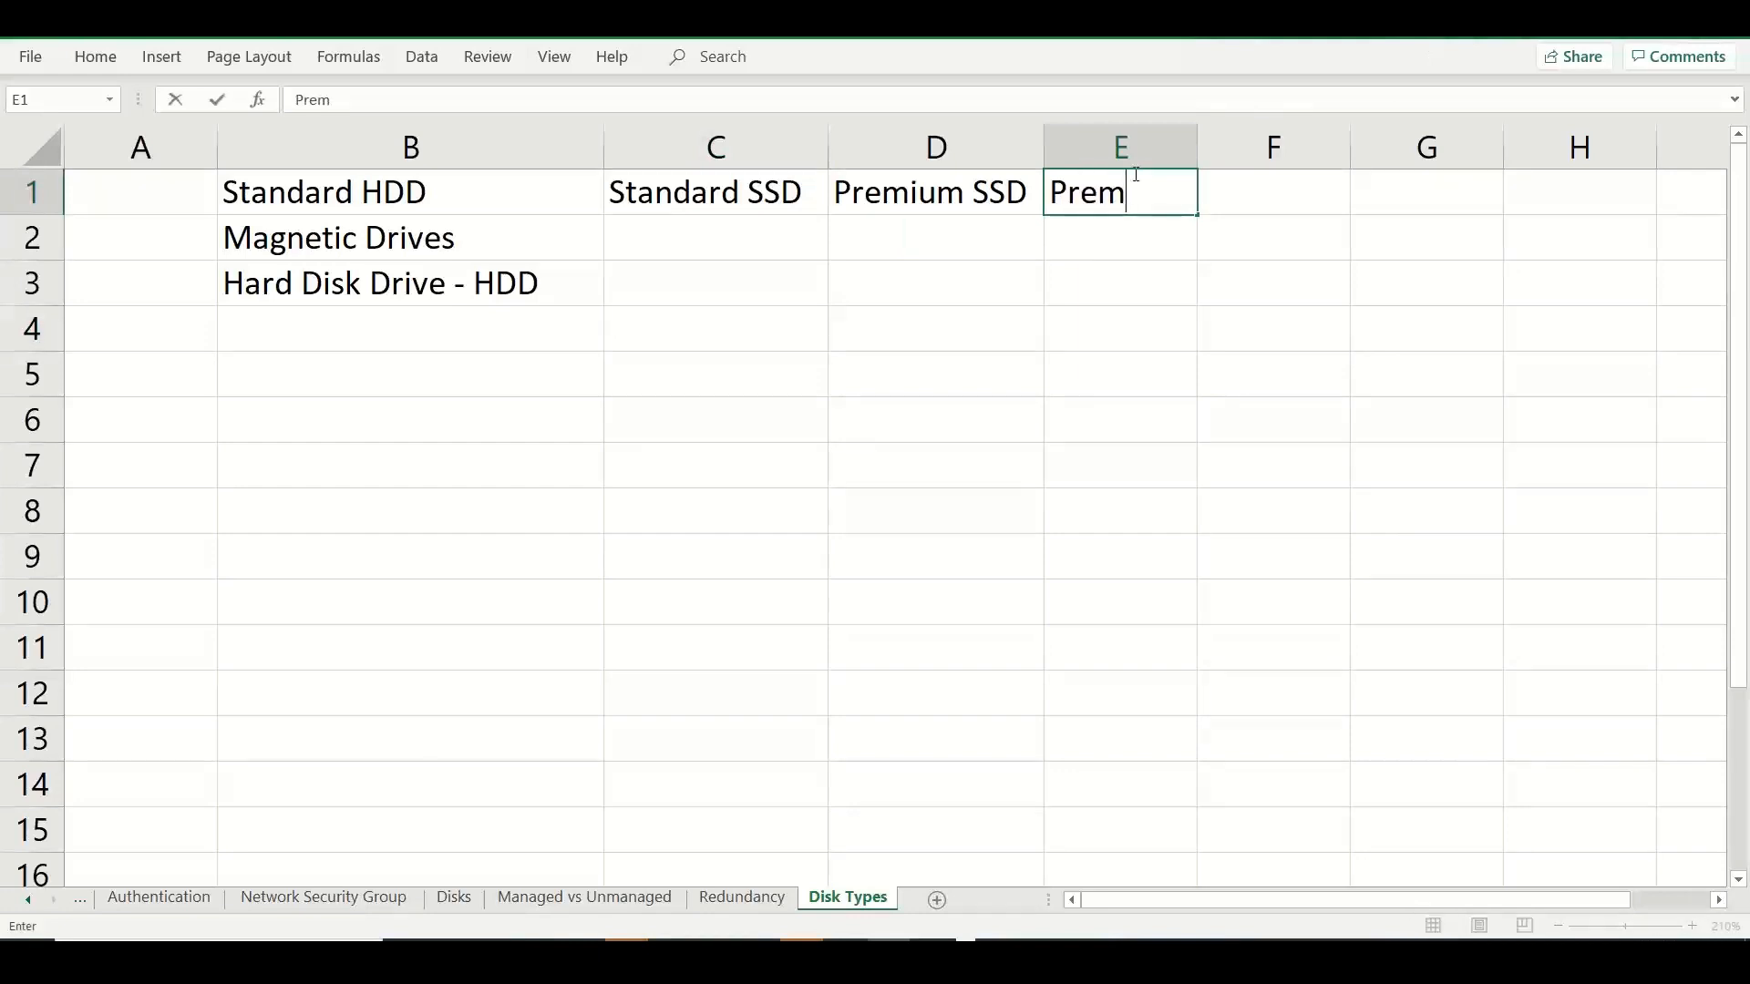
pyautogui.write('ium v2 SSD')
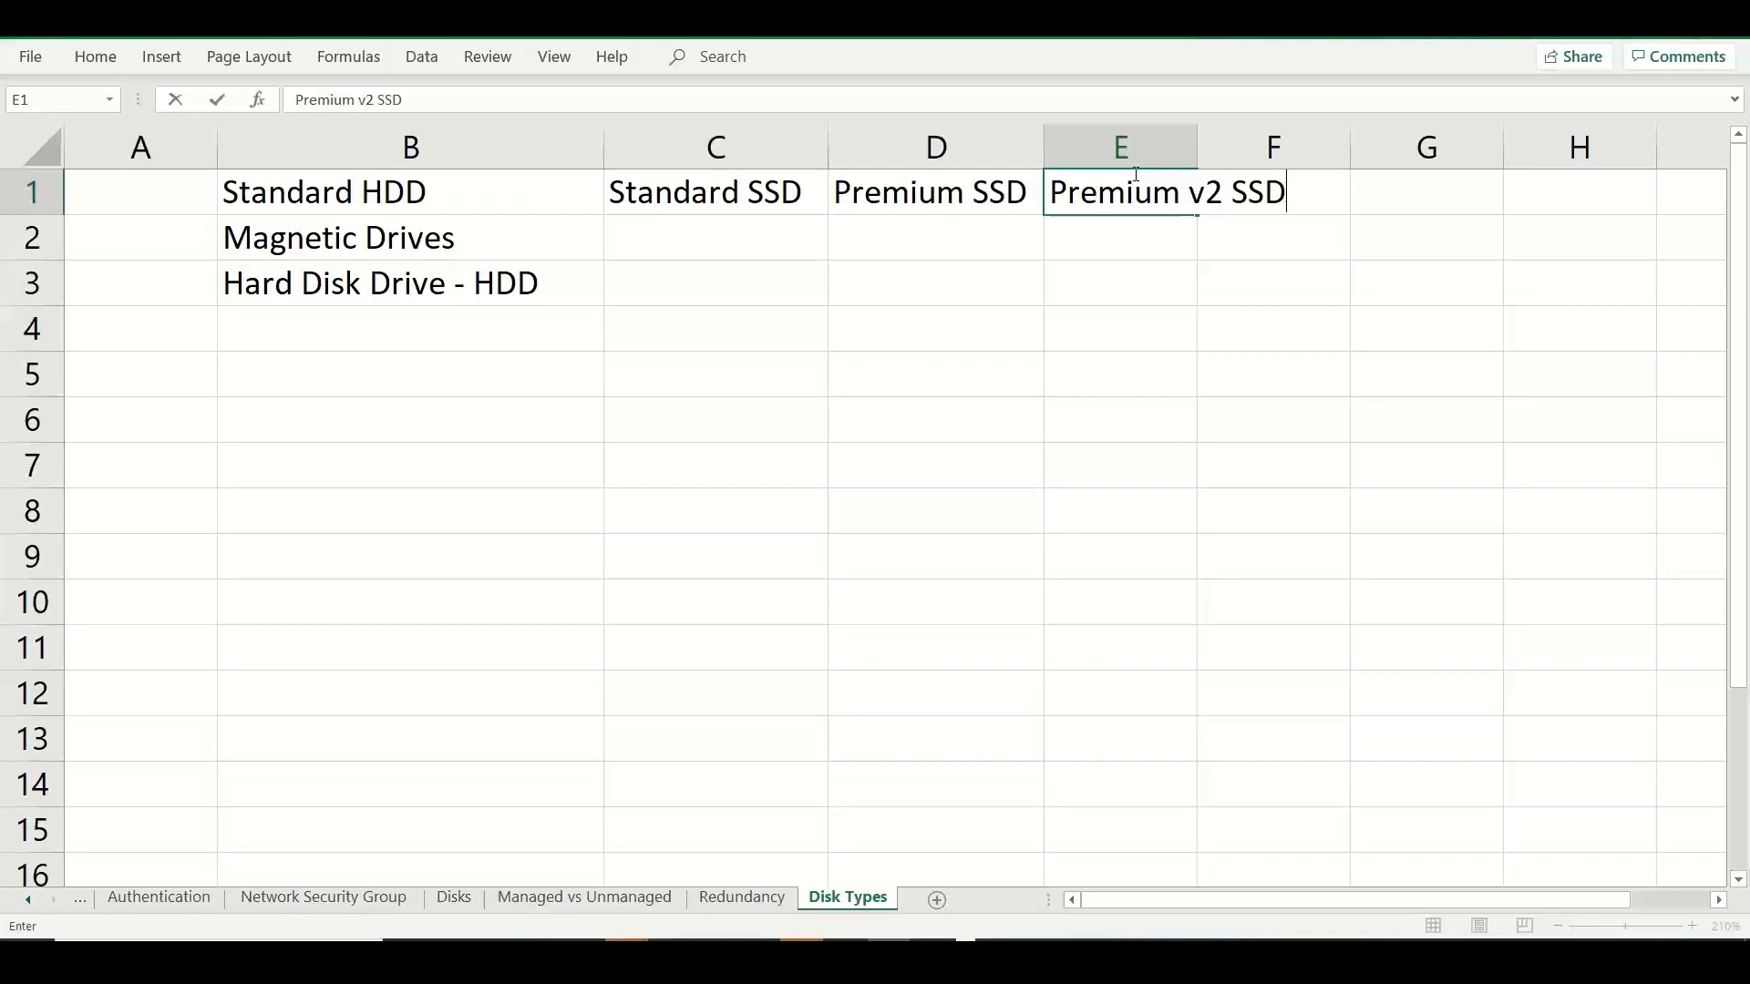
pyautogui.click(1277, 291)
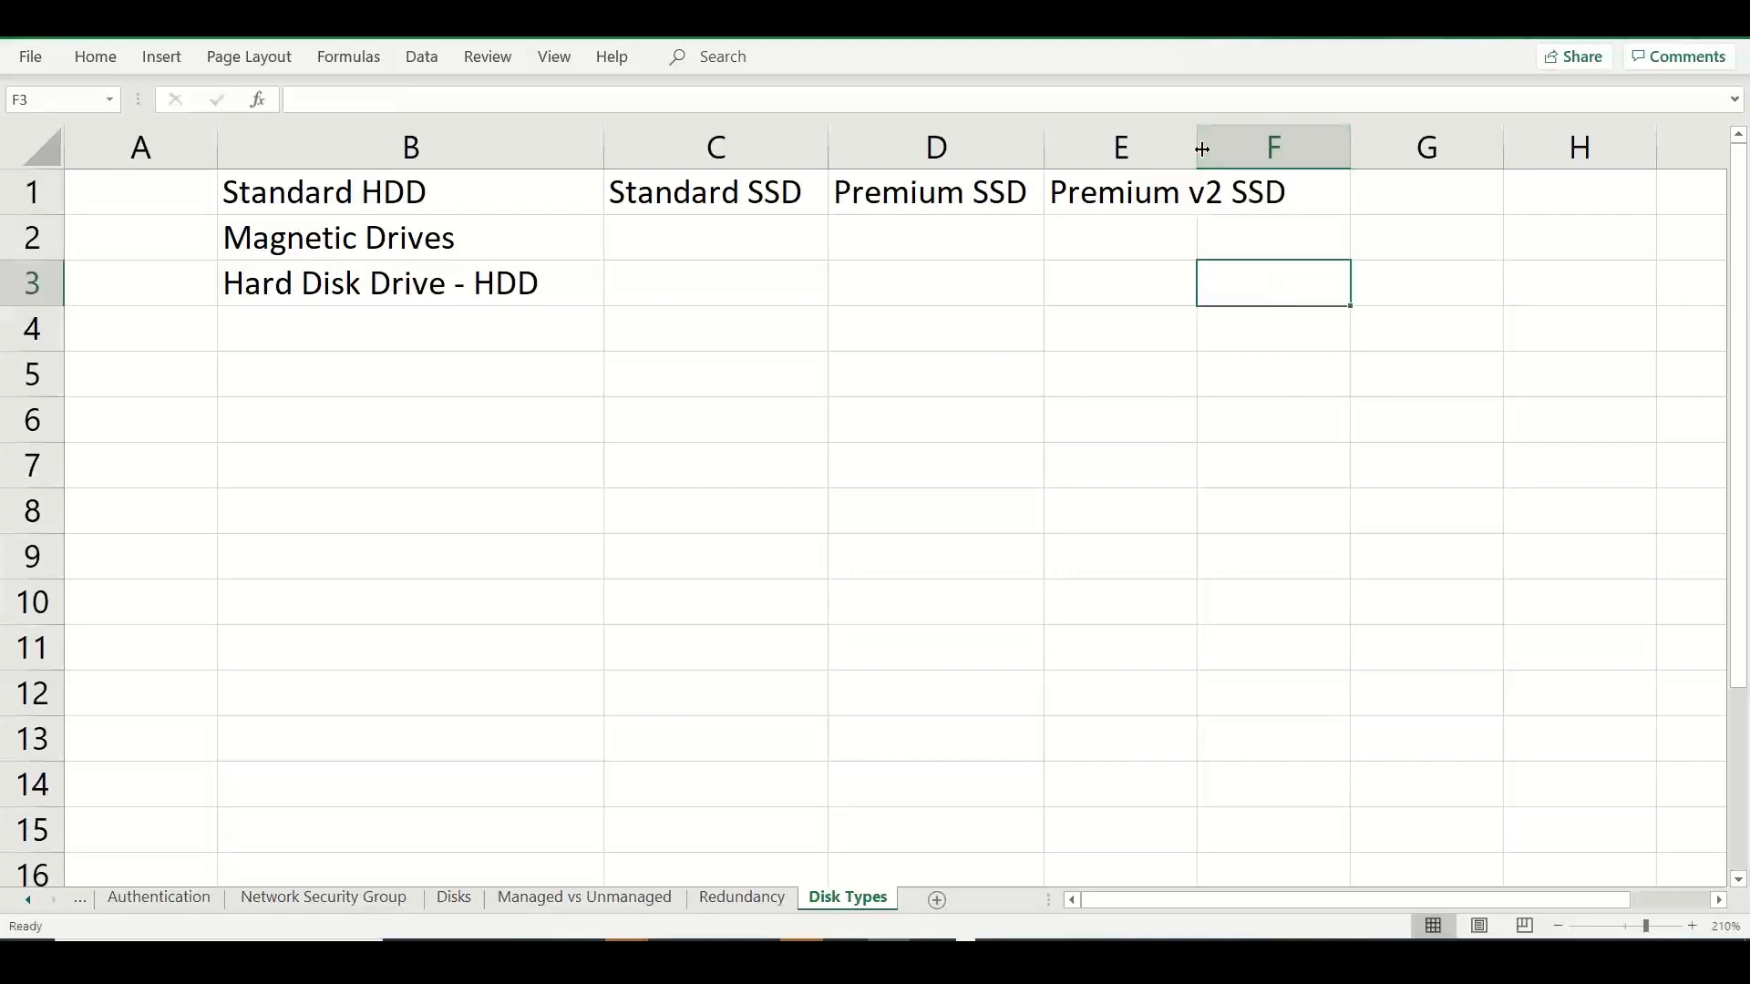
pyautogui.moveTo(1200, 142); pyautogui.dragTo(1332, 155)
# Enter "Ultra SSD" as the heading in F1.
pyautogui.click(1376, 178)
pyautogui.write('U')
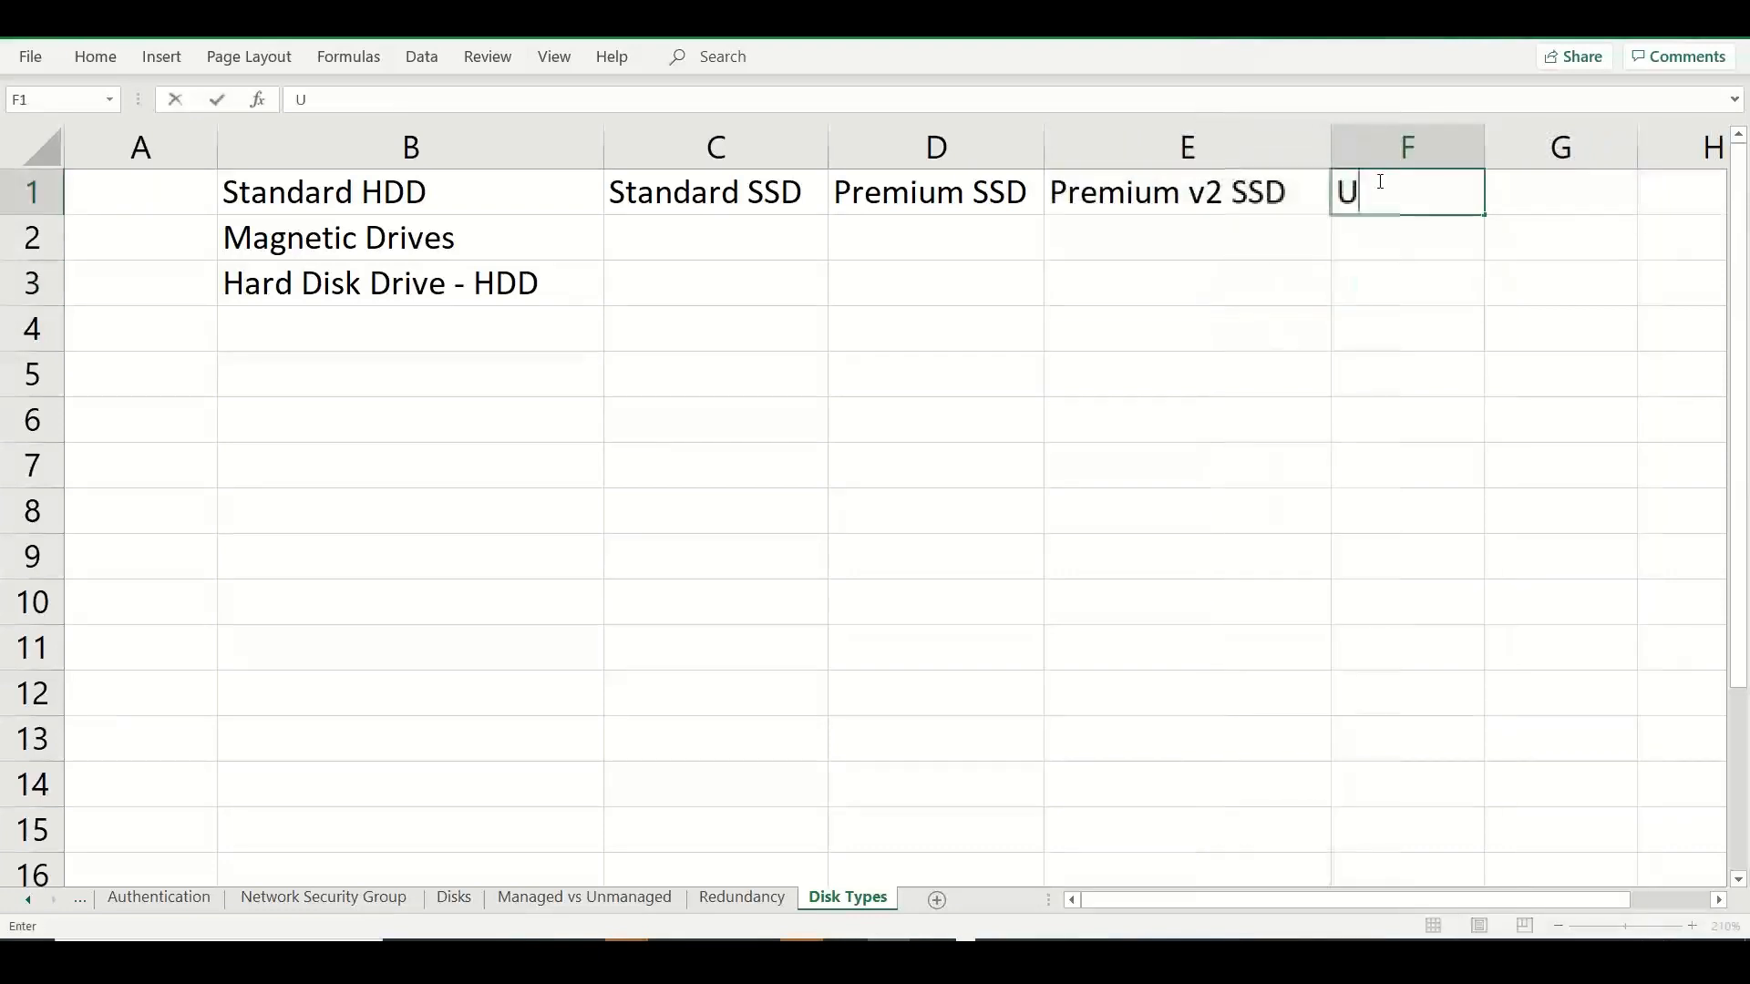
pyautogui.write('ltra SSD')
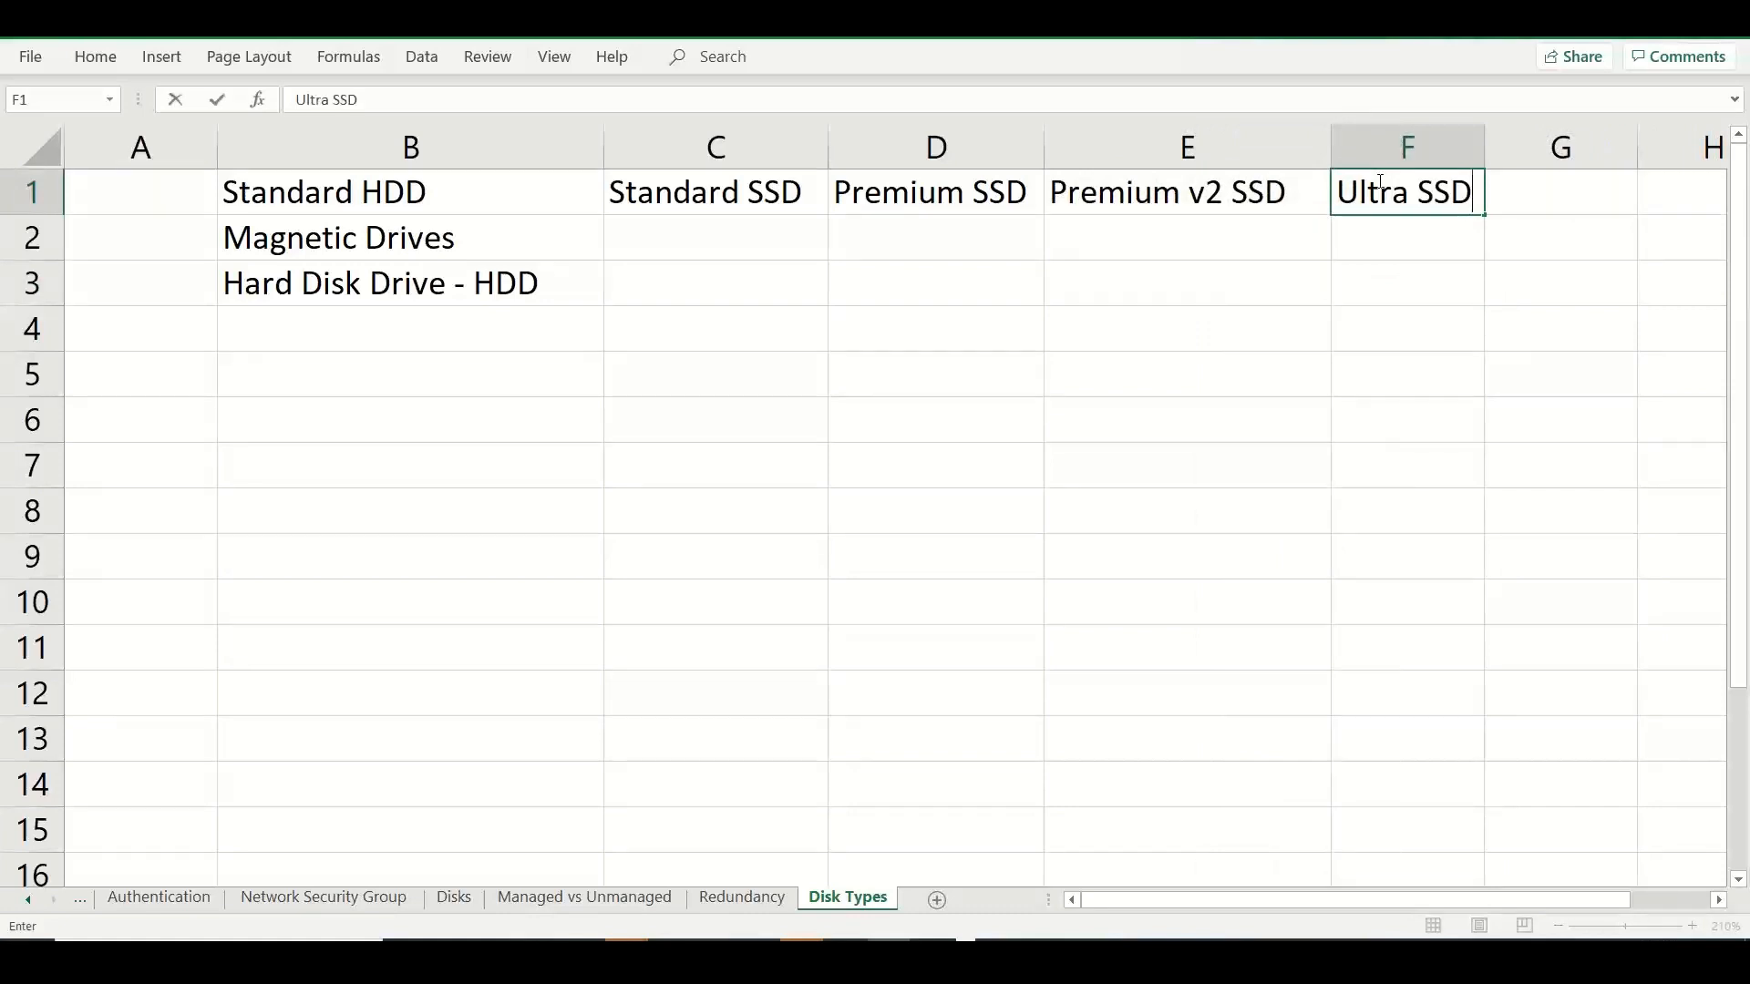
pyautogui.click(1205, 339)
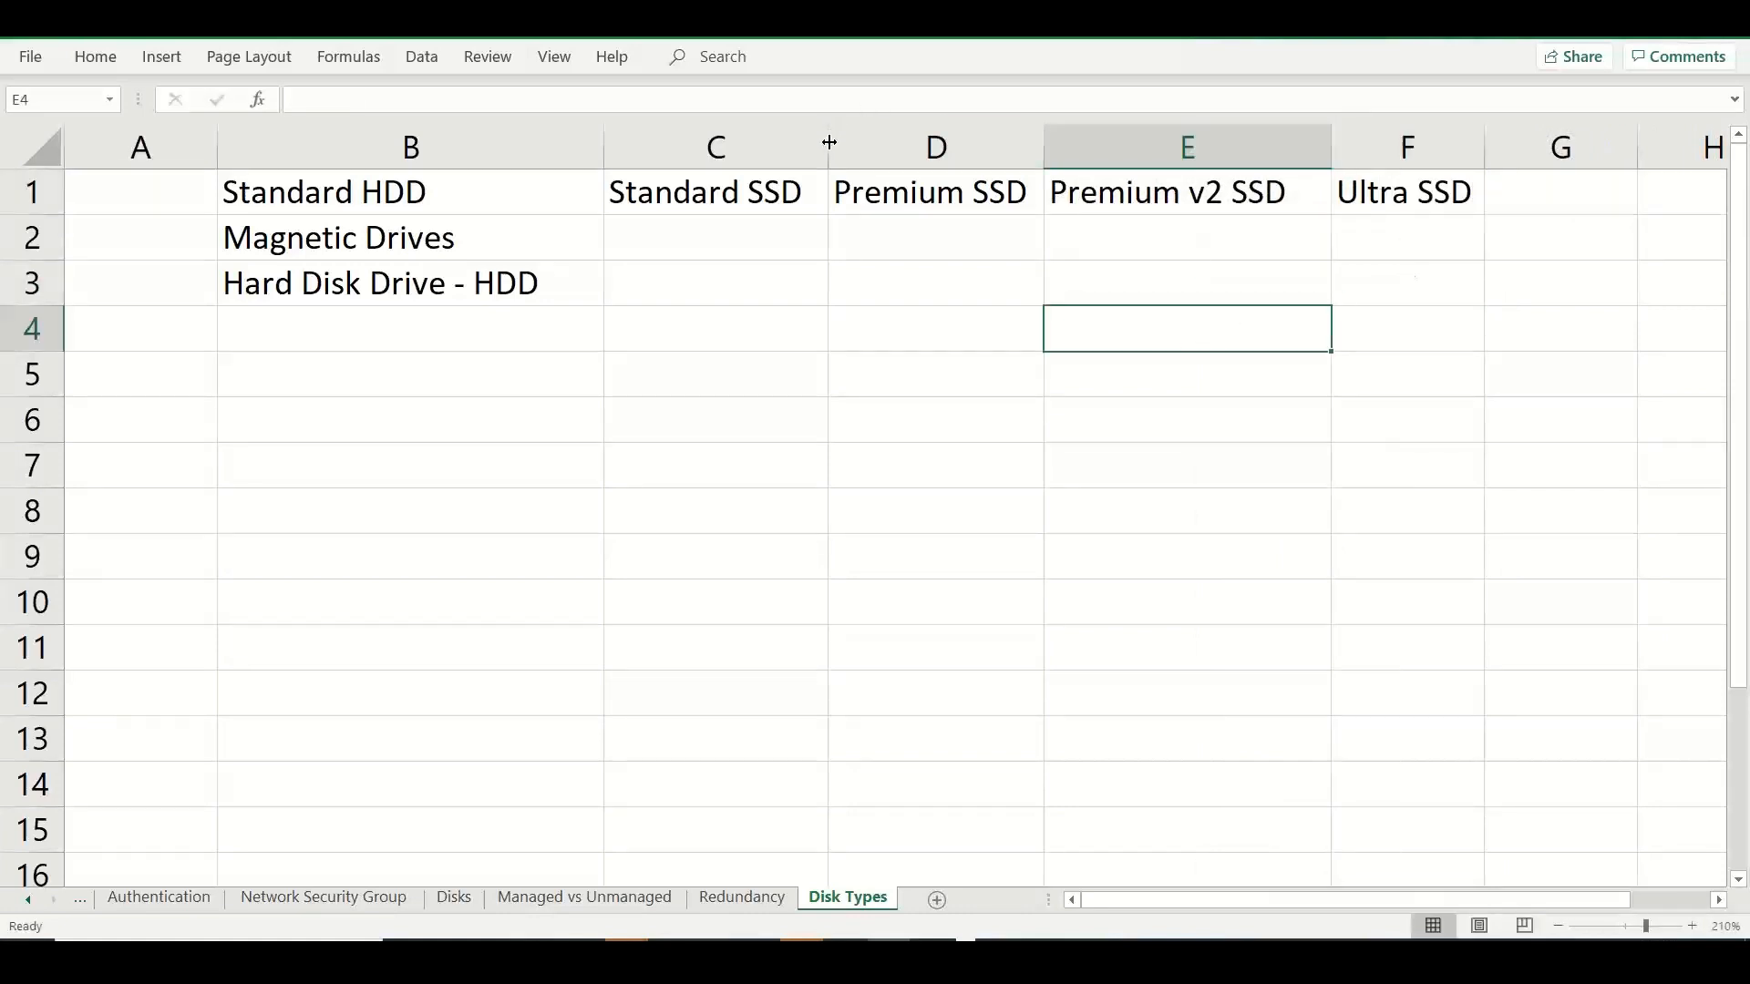
# Widen columns C through F to leave extra room around the SSD headings.
pyautogui.moveTo(829, 143); pyautogui.dragTo(860, 143)
pyautogui.moveTo(1077, 144); pyautogui.dragTo(1135, 144)
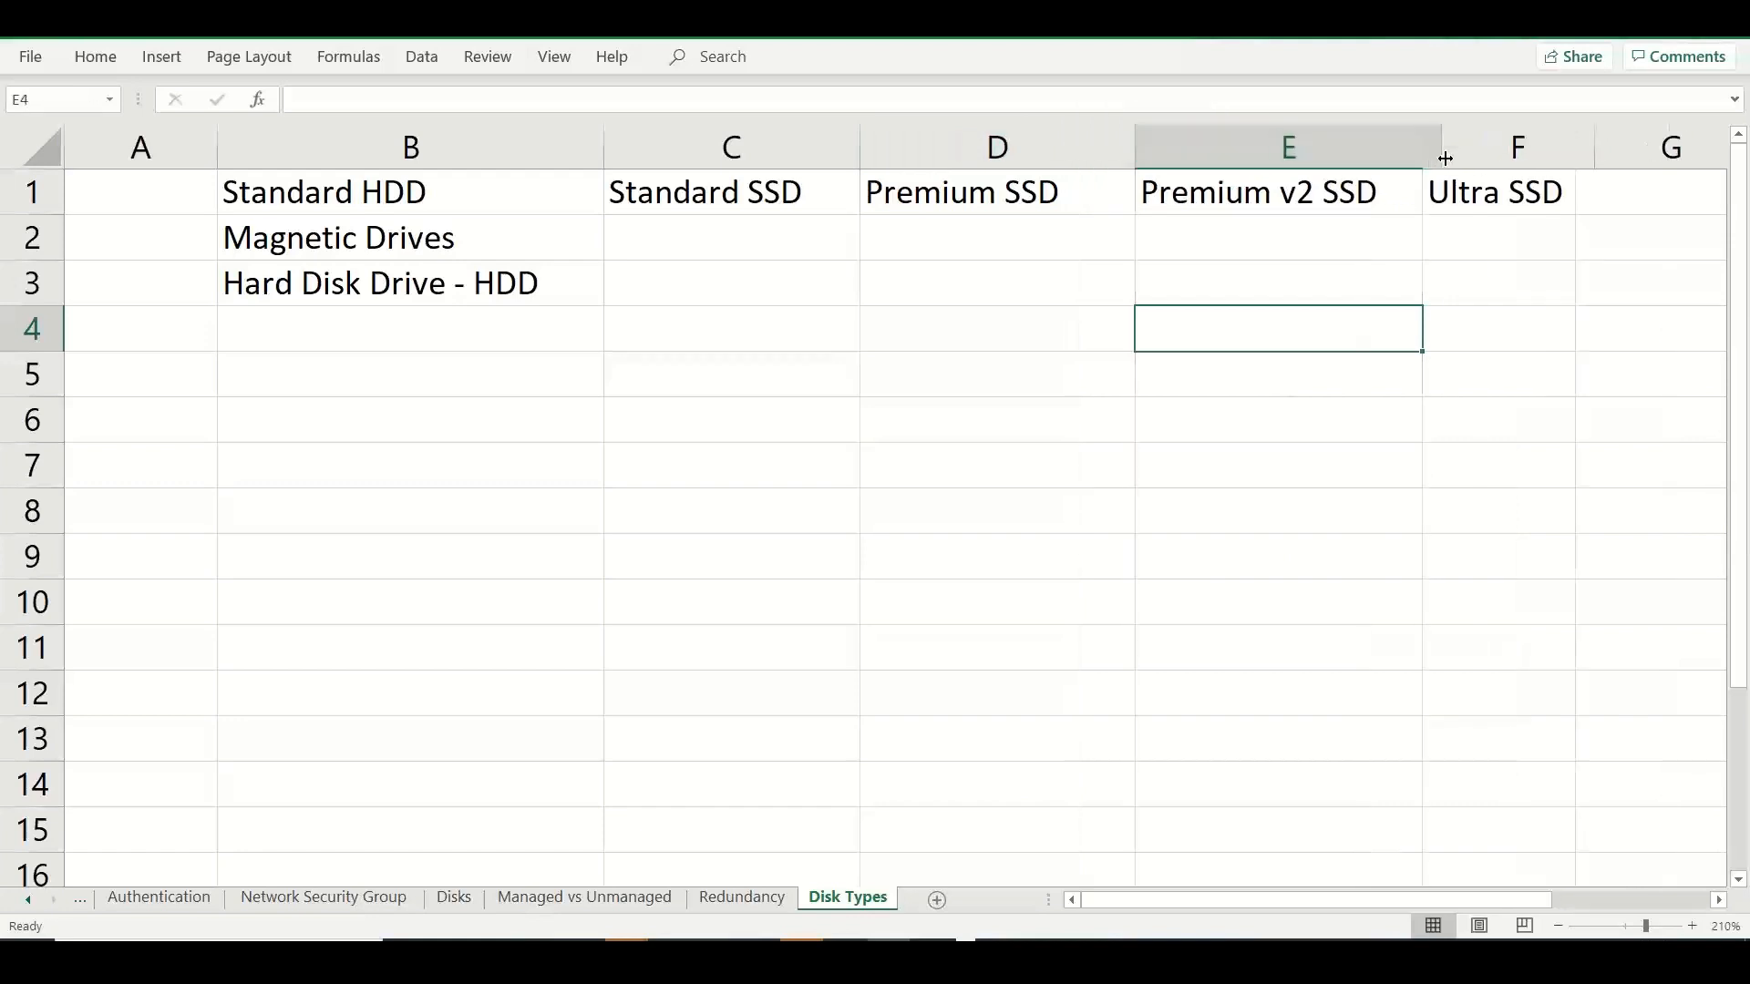
pyautogui.moveTo(1446, 159); pyautogui.dragTo(1442, 157)
pyautogui.moveTo(1595, 150); pyautogui.dragTo(1725, 164)
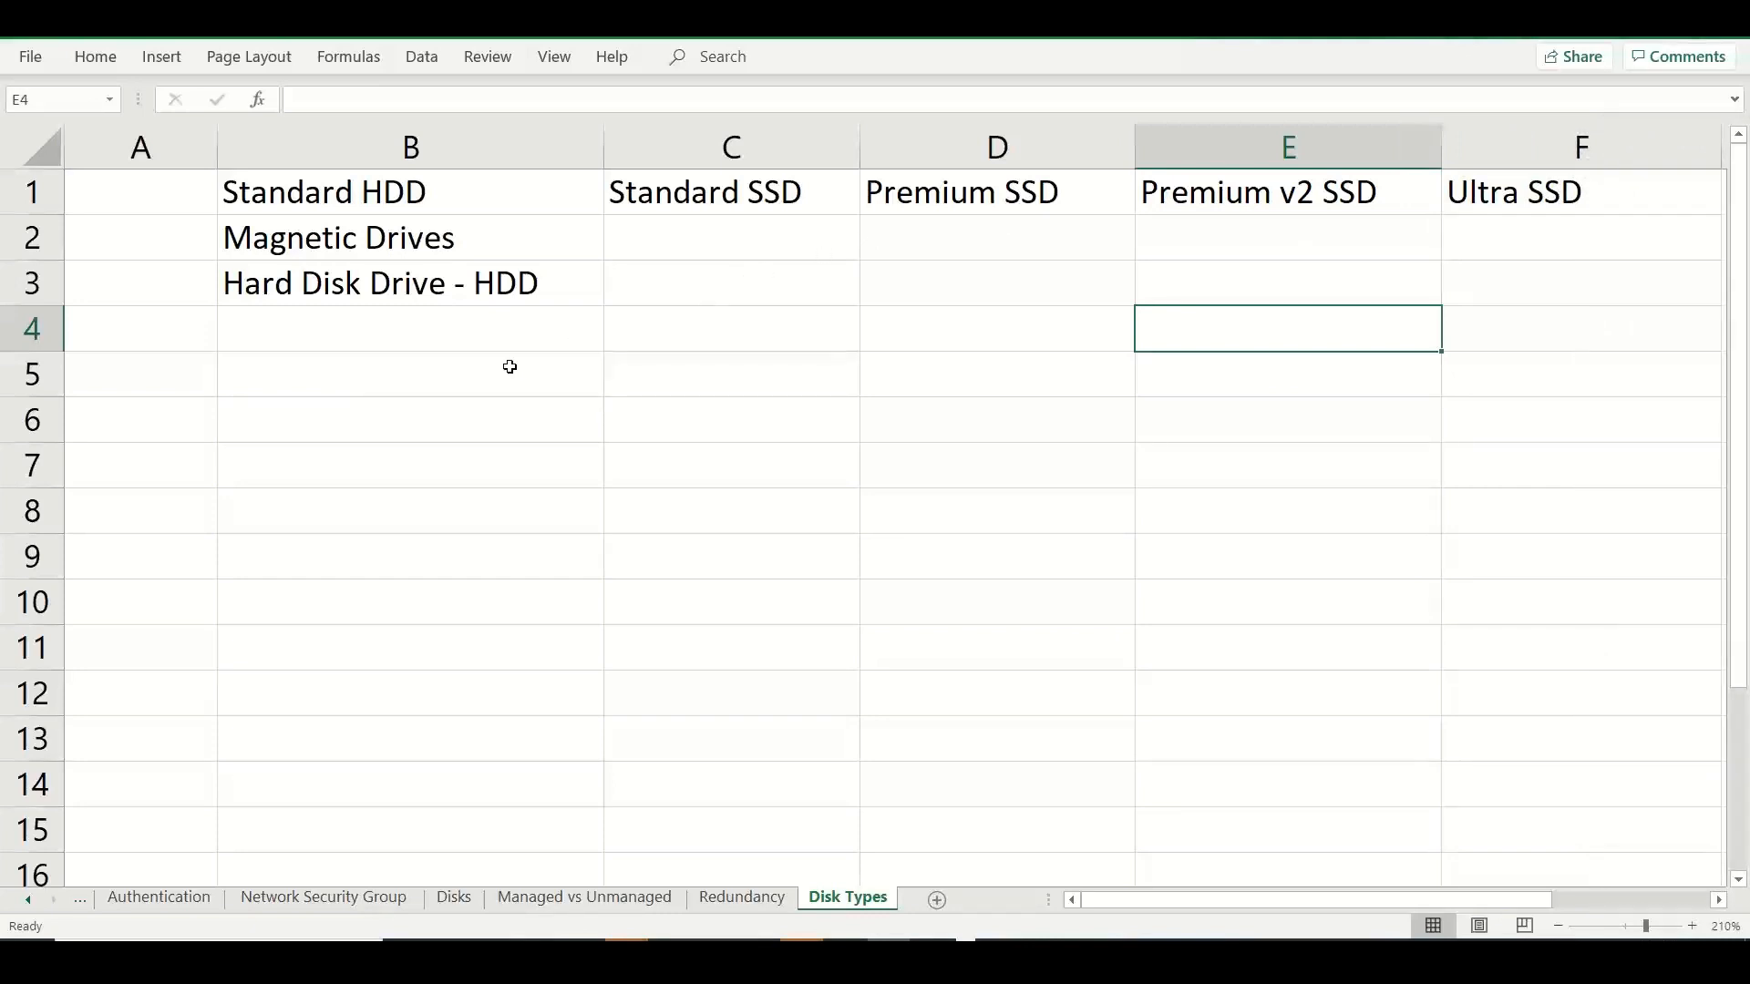
# Shade the disk type headings in B1:F1 light green and center them horizontally and vertically.
pyautogui.click(394, 193)
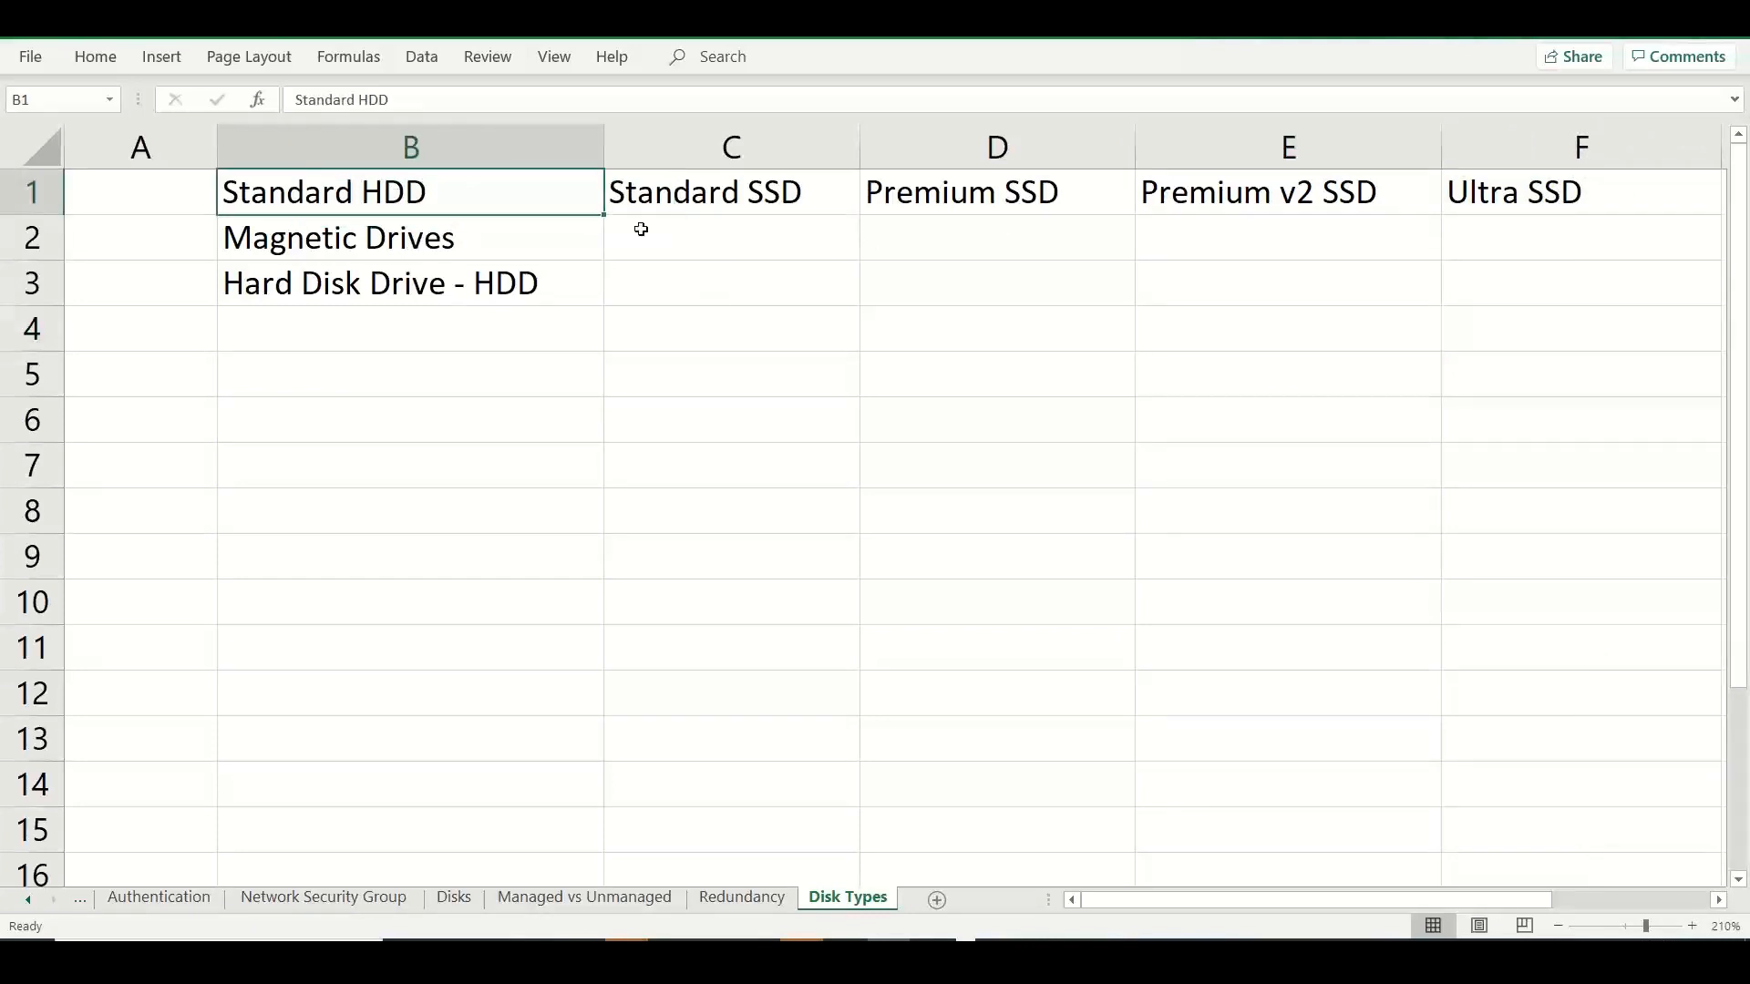
pyautogui.moveTo(640, 230); pyautogui.dragTo(1448, 192)
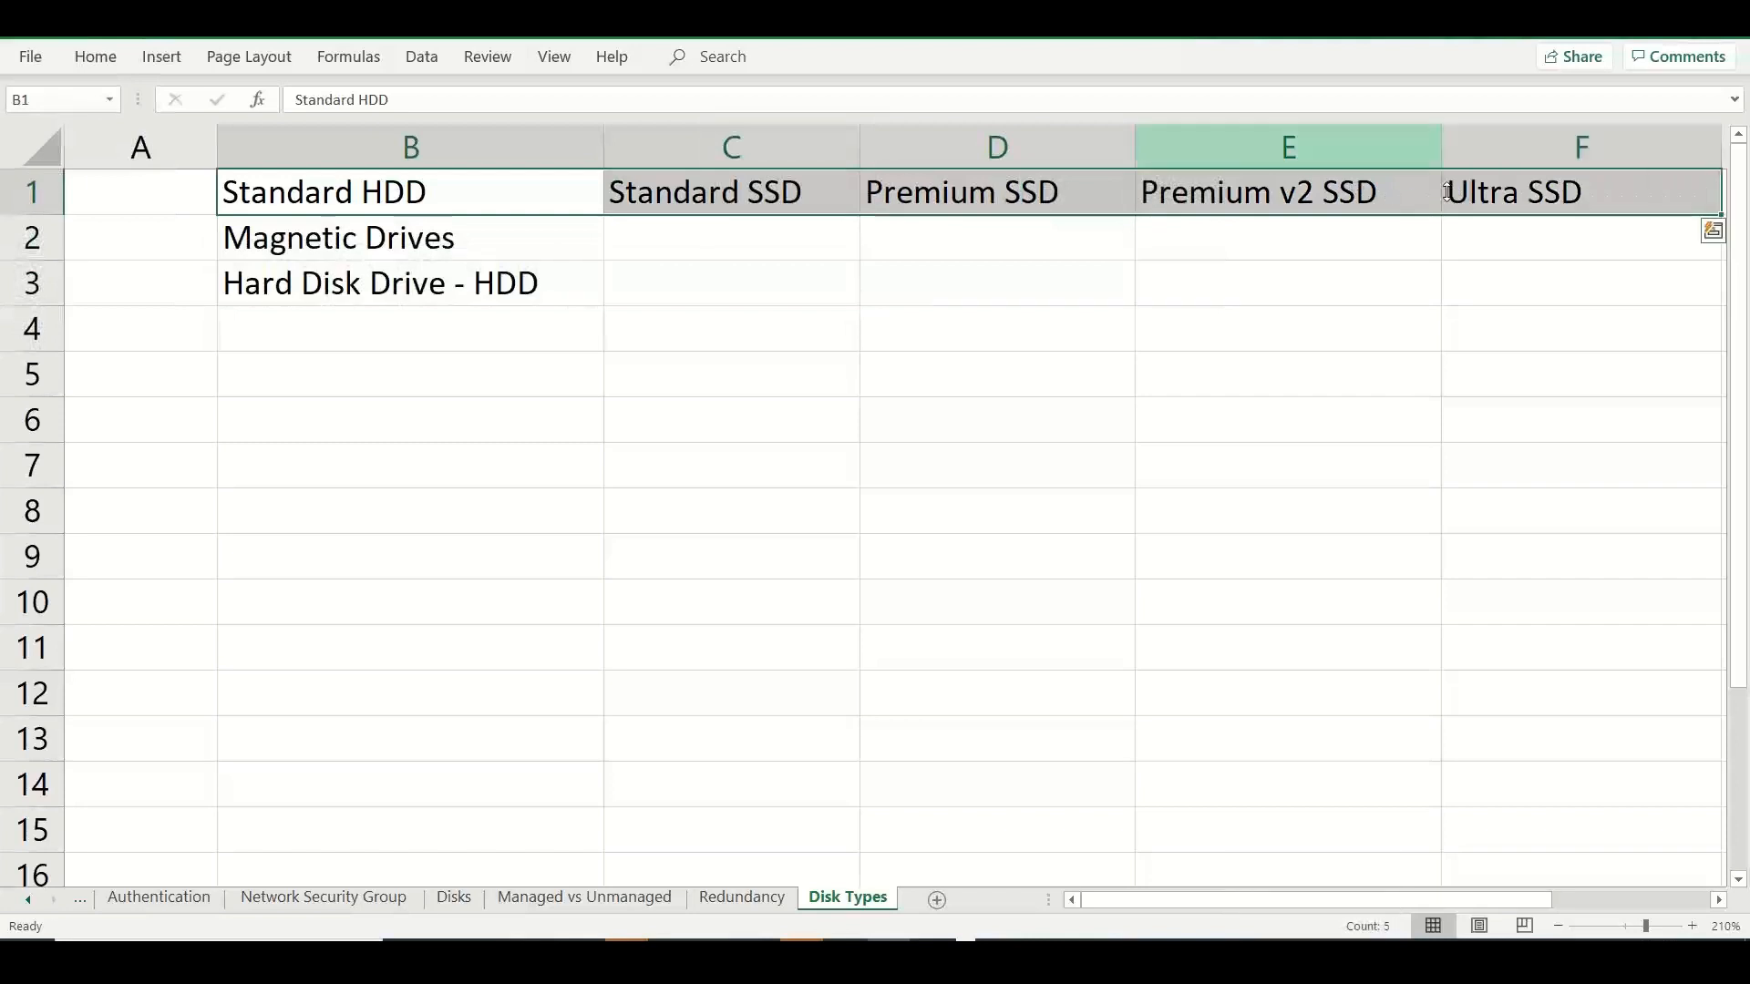
pyautogui.click(94, 56)
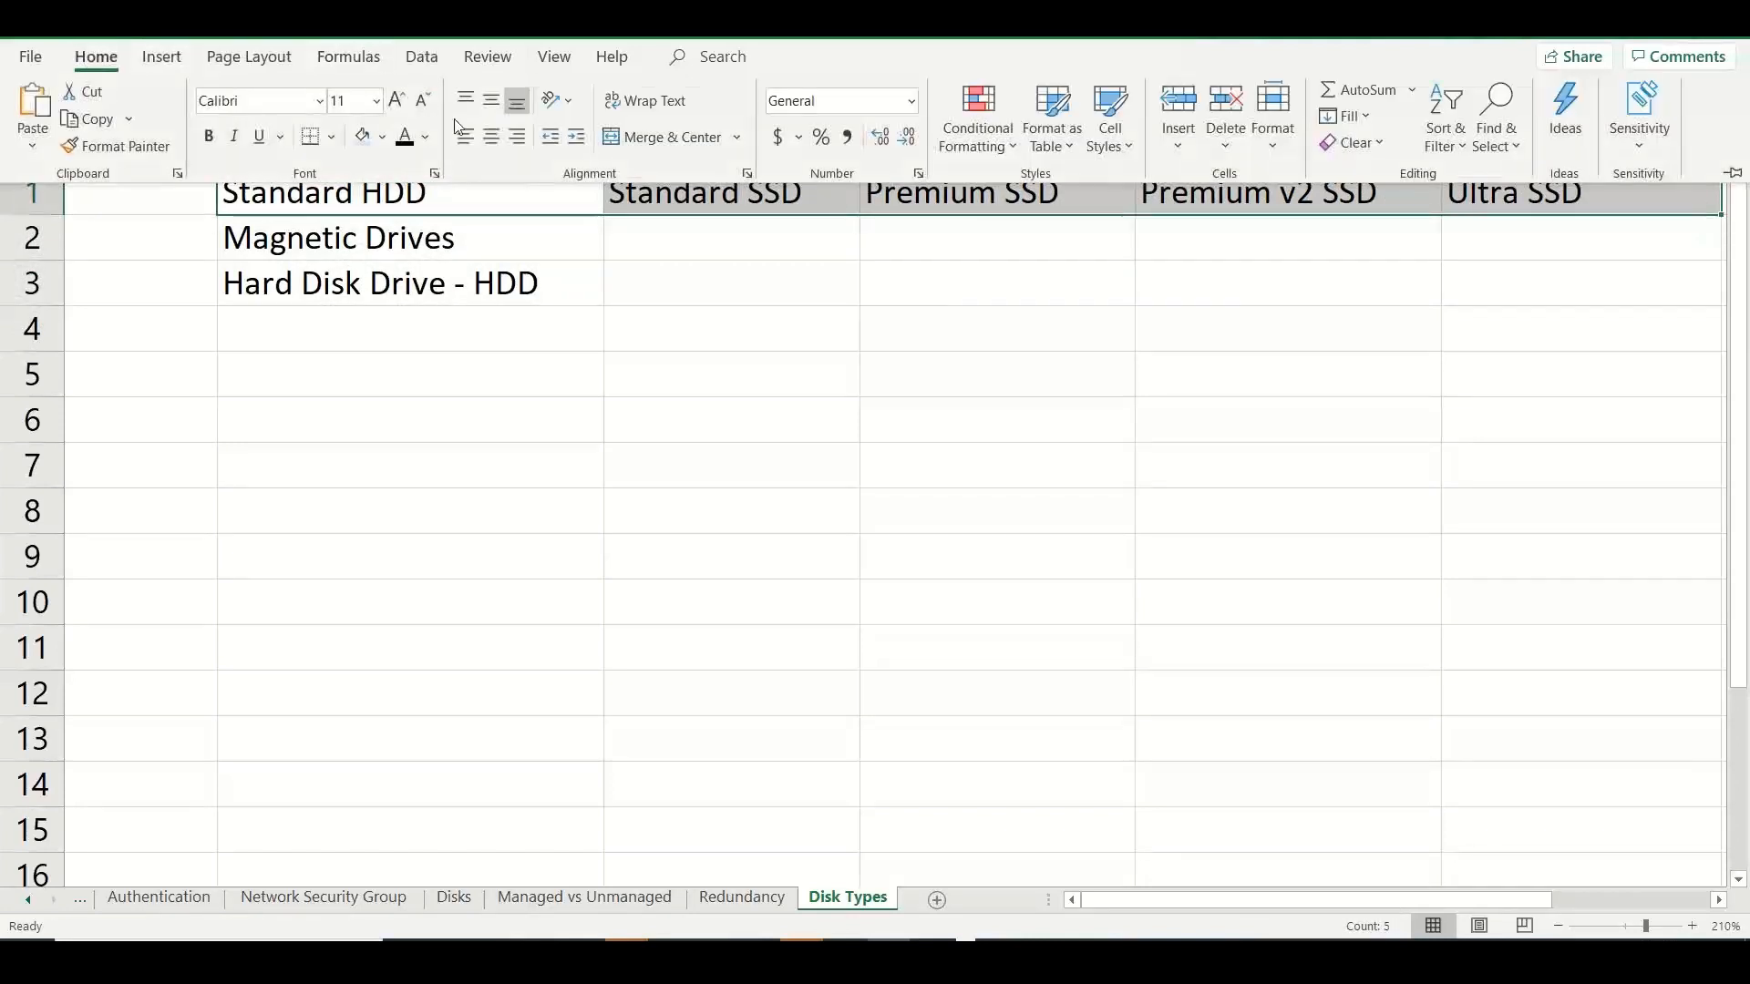
pyautogui.click(382, 137)
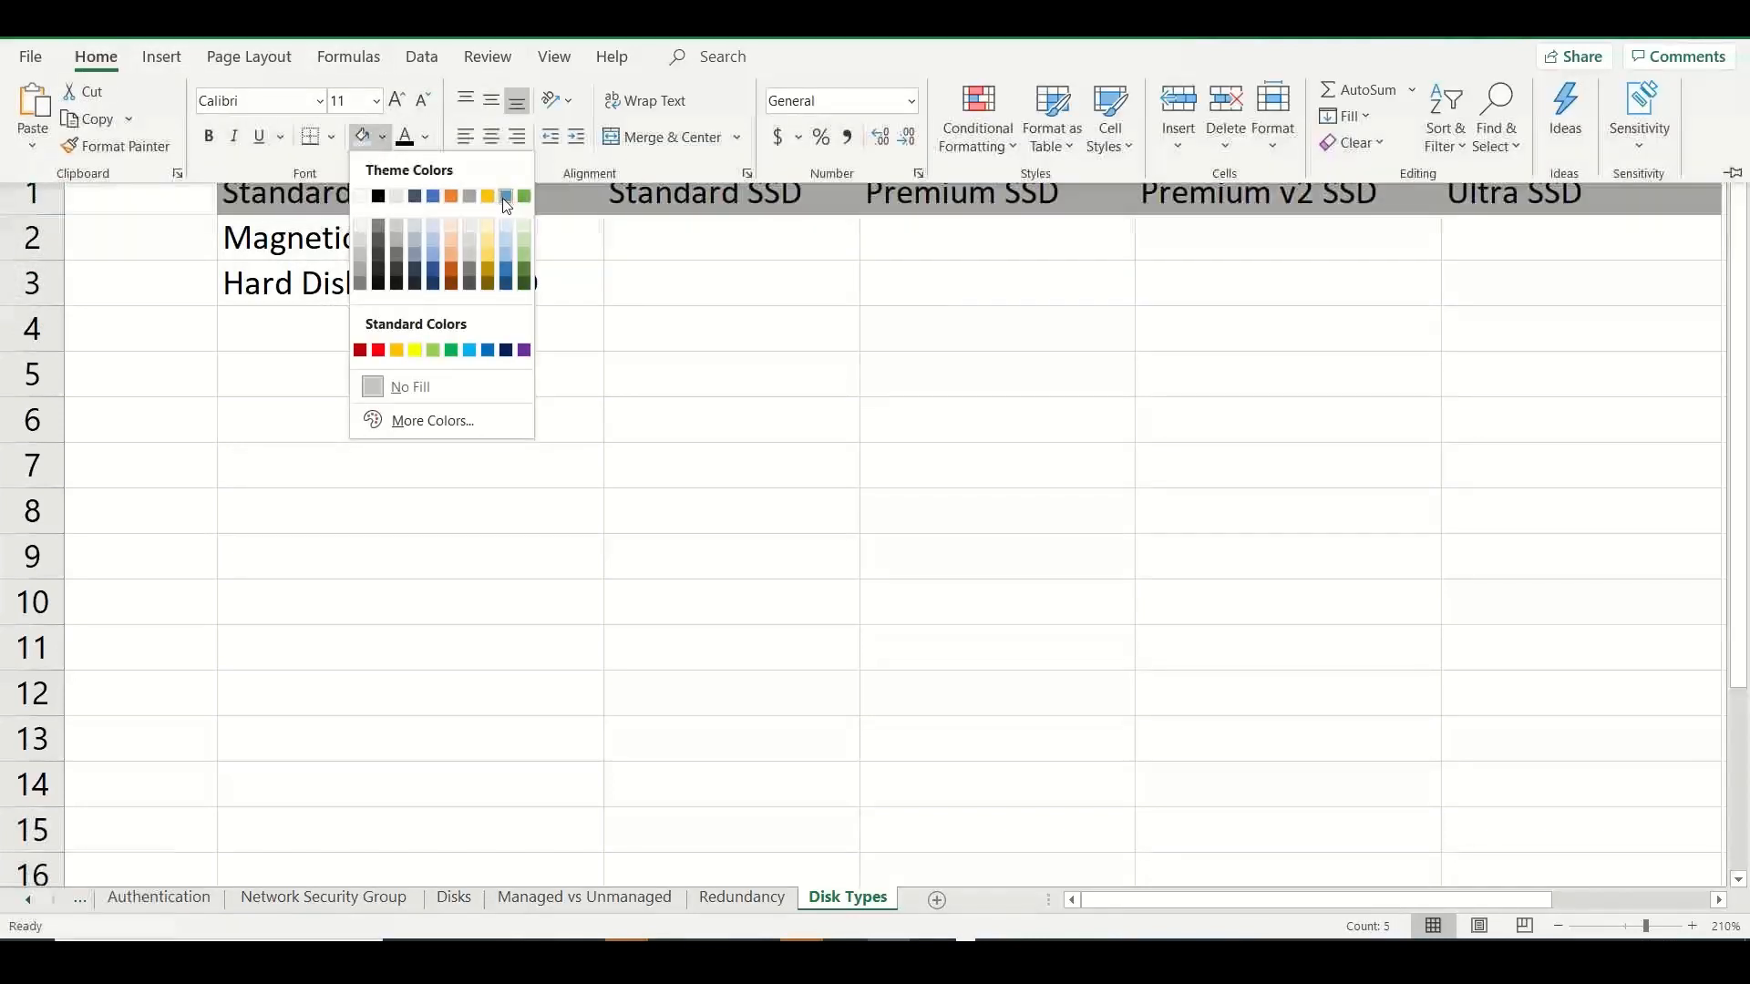
pyautogui.click(524, 220)
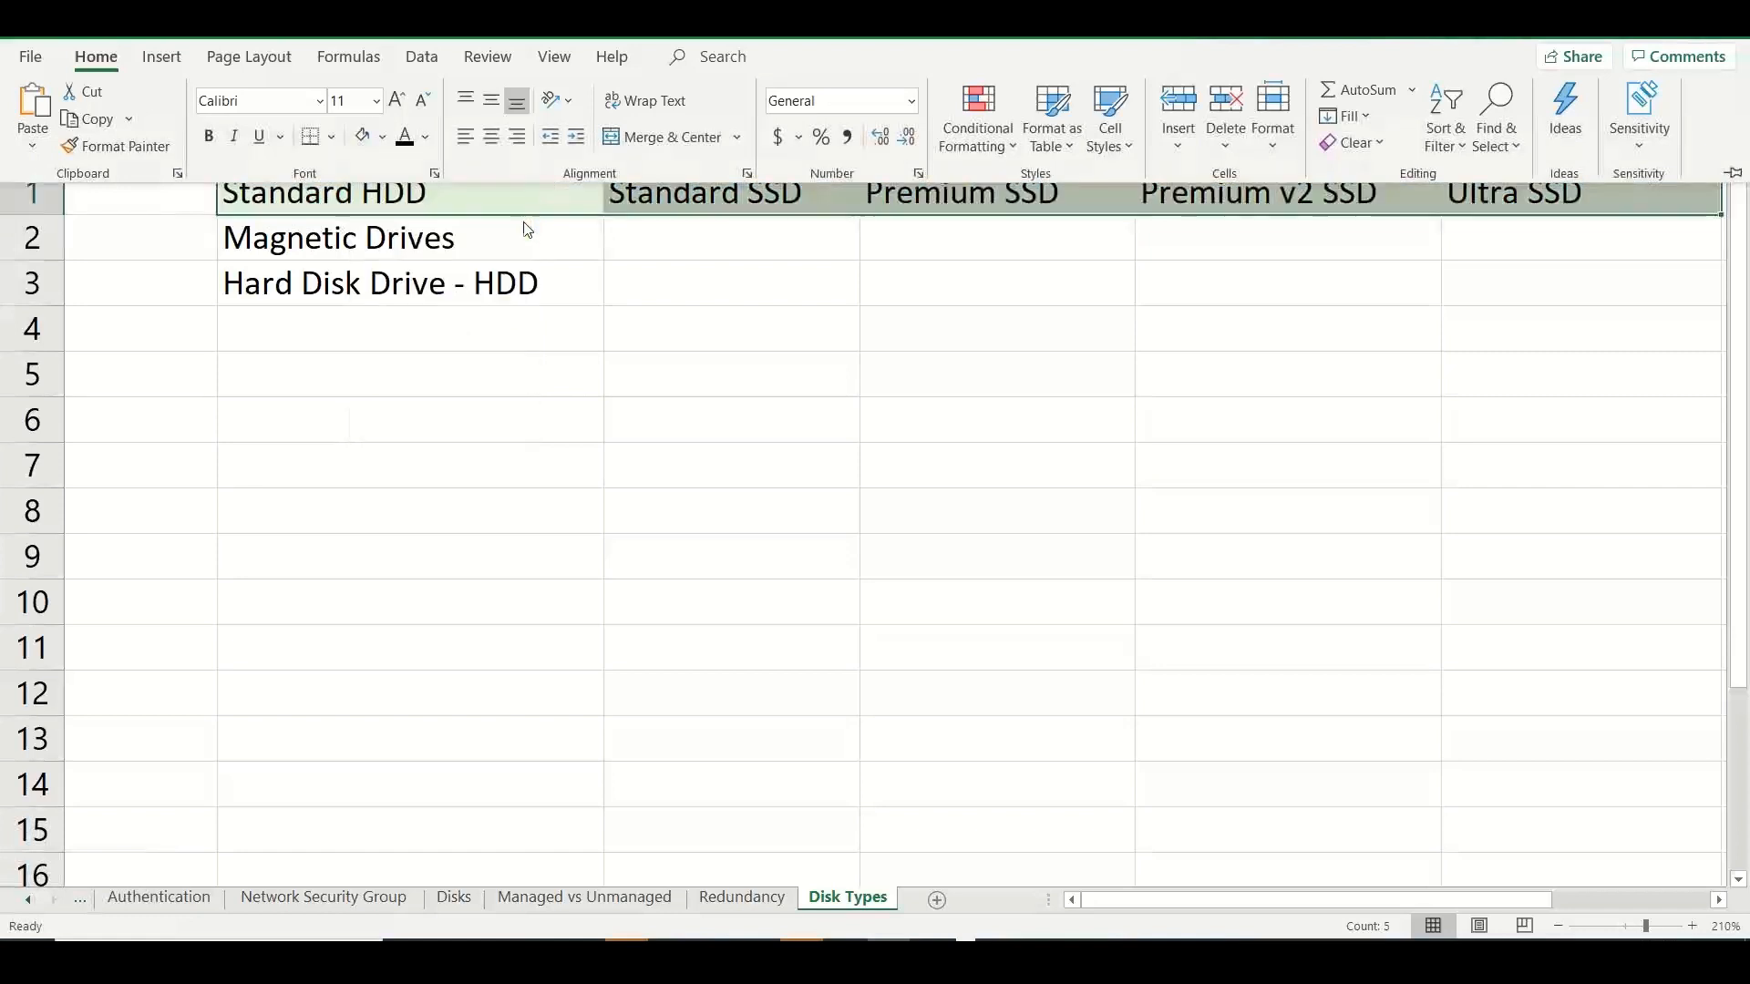
pyautogui.click(491, 102)
pyautogui.click(490, 136)
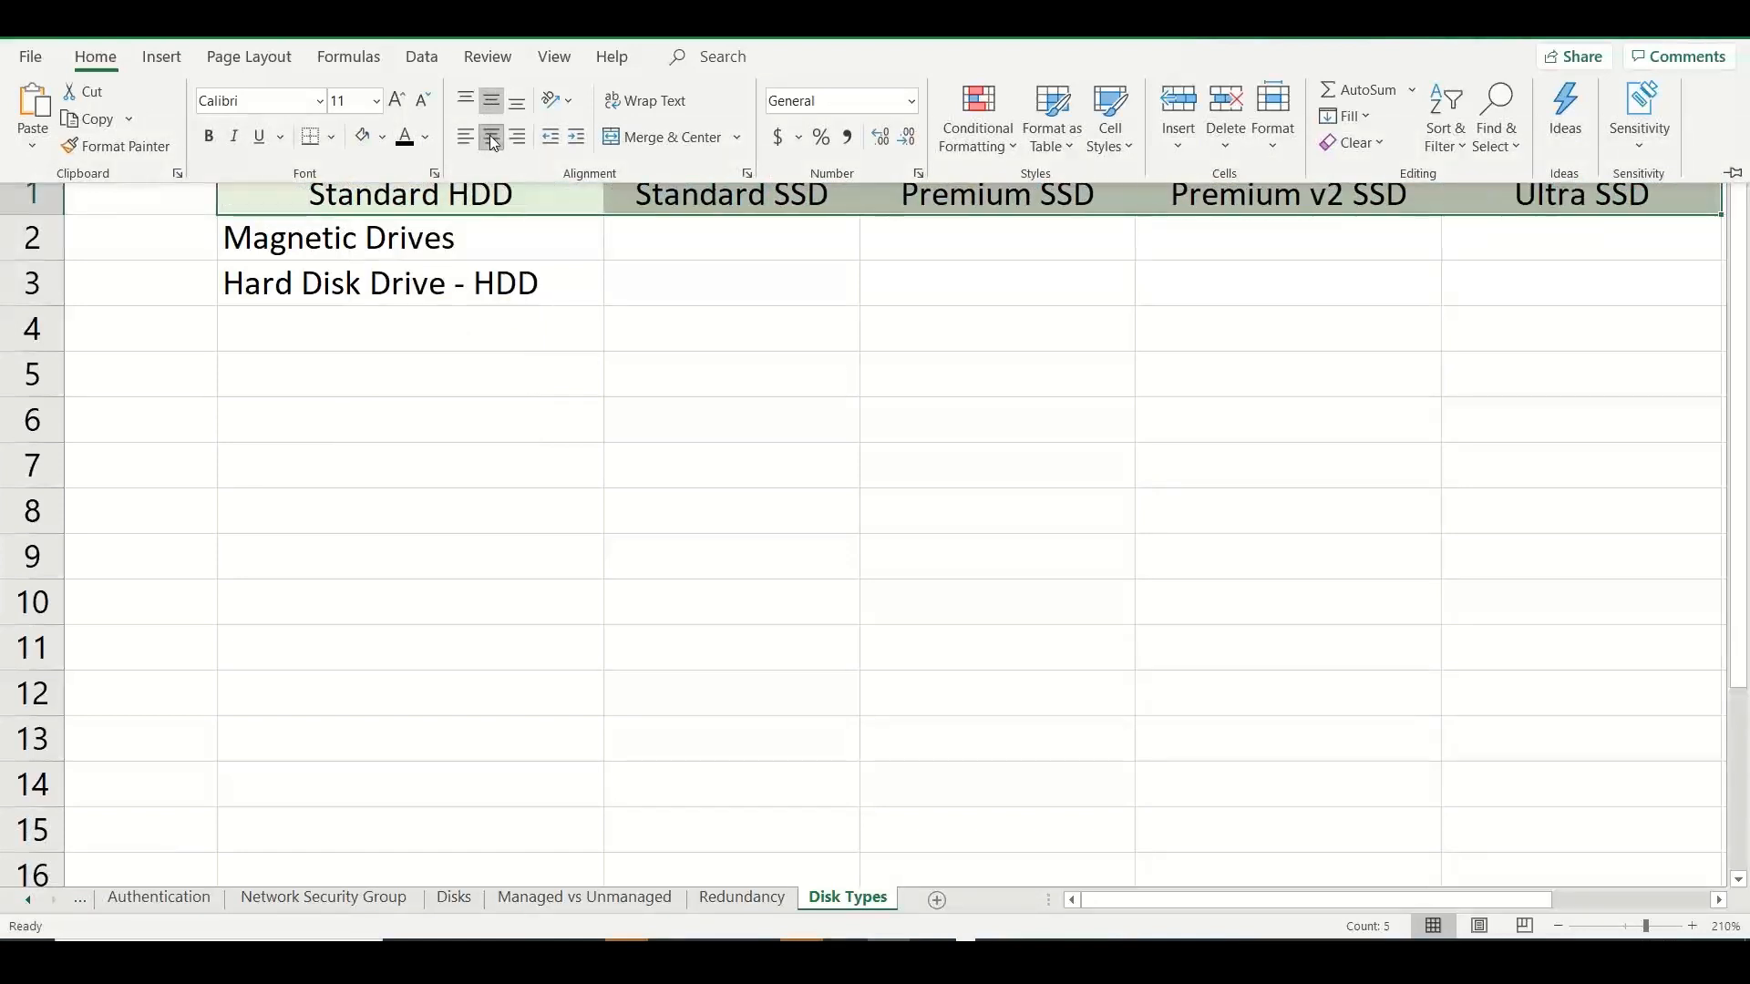
# Enter "Non critical workloads" in B5 and "Backup data" in B6 under the Standard HDD heading.
pyautogui.click(387, 369)
pyautogui.click(386, 362)
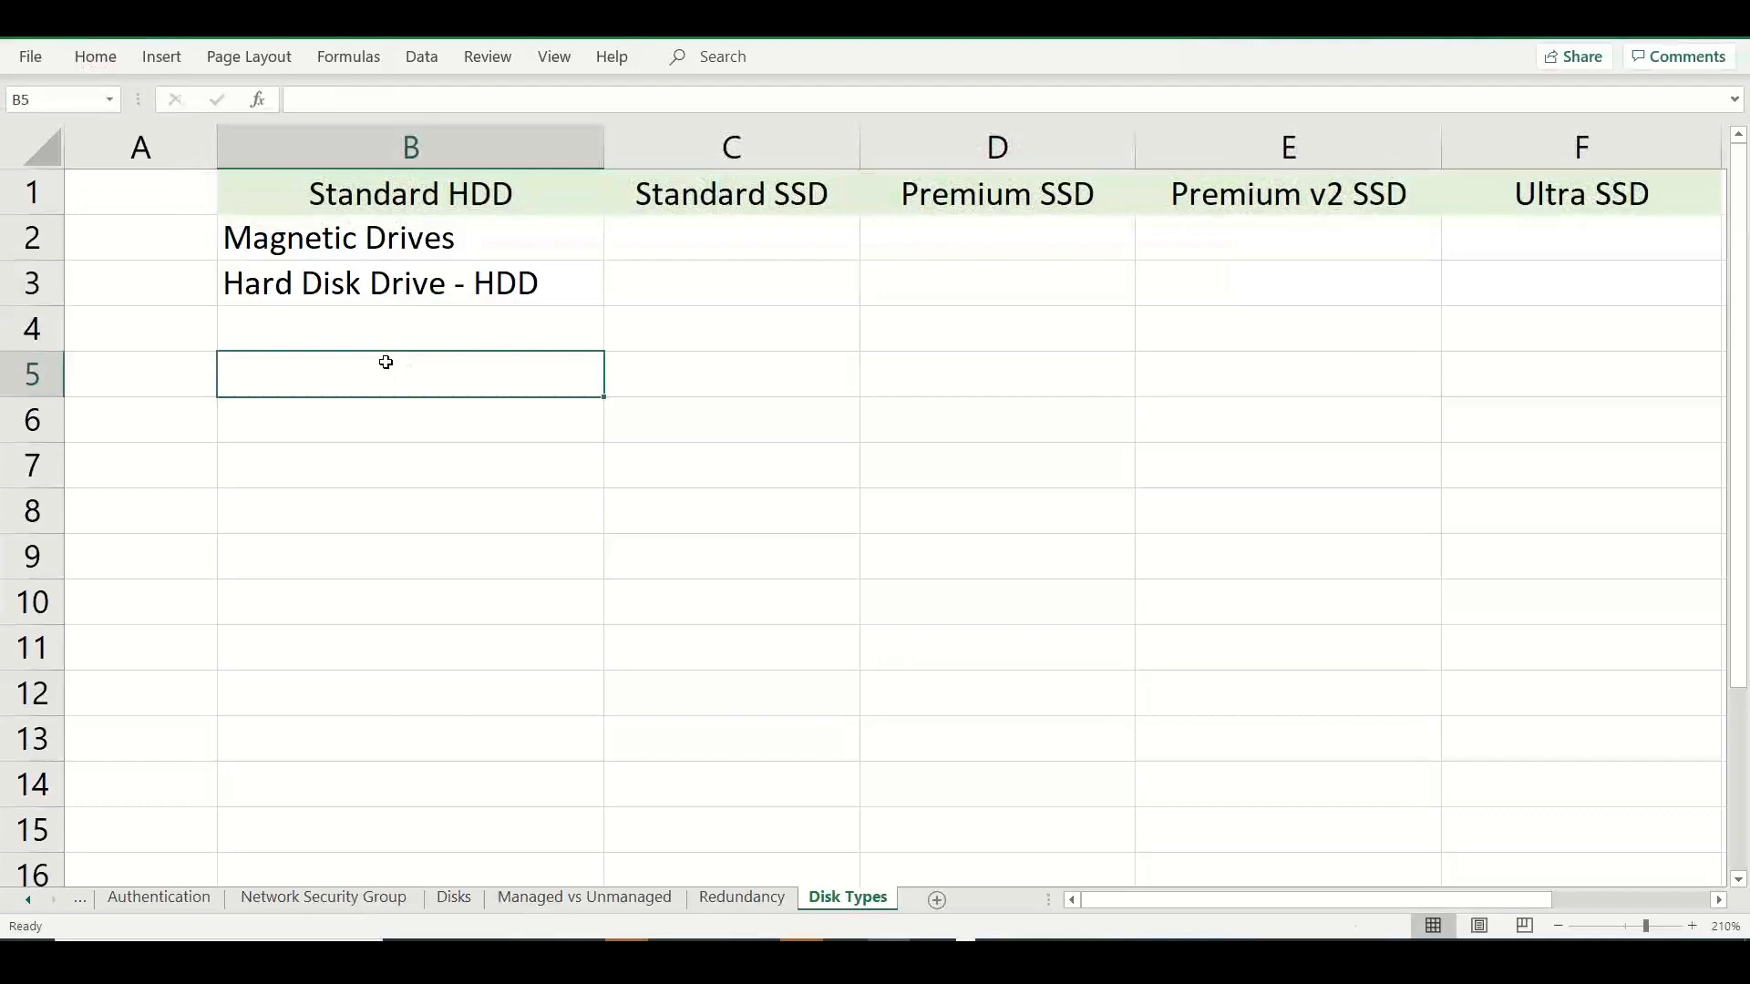
pyautogui.write('Non ')
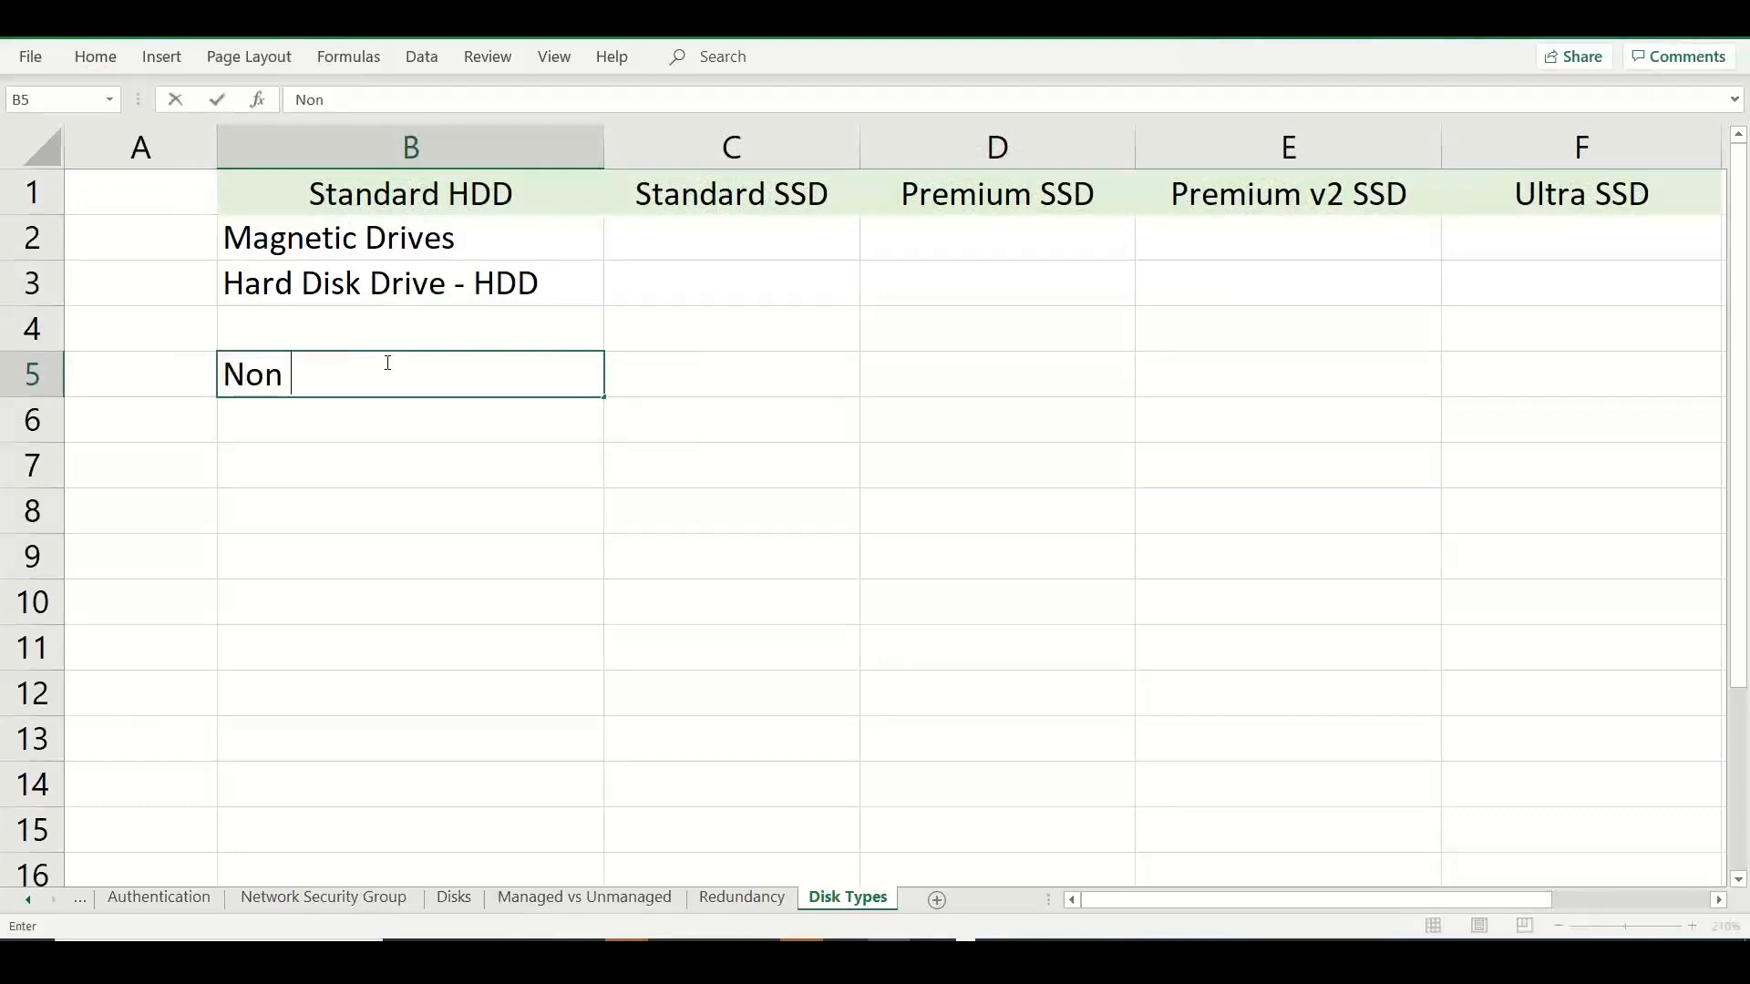
pyautogui.write('critical workloads')
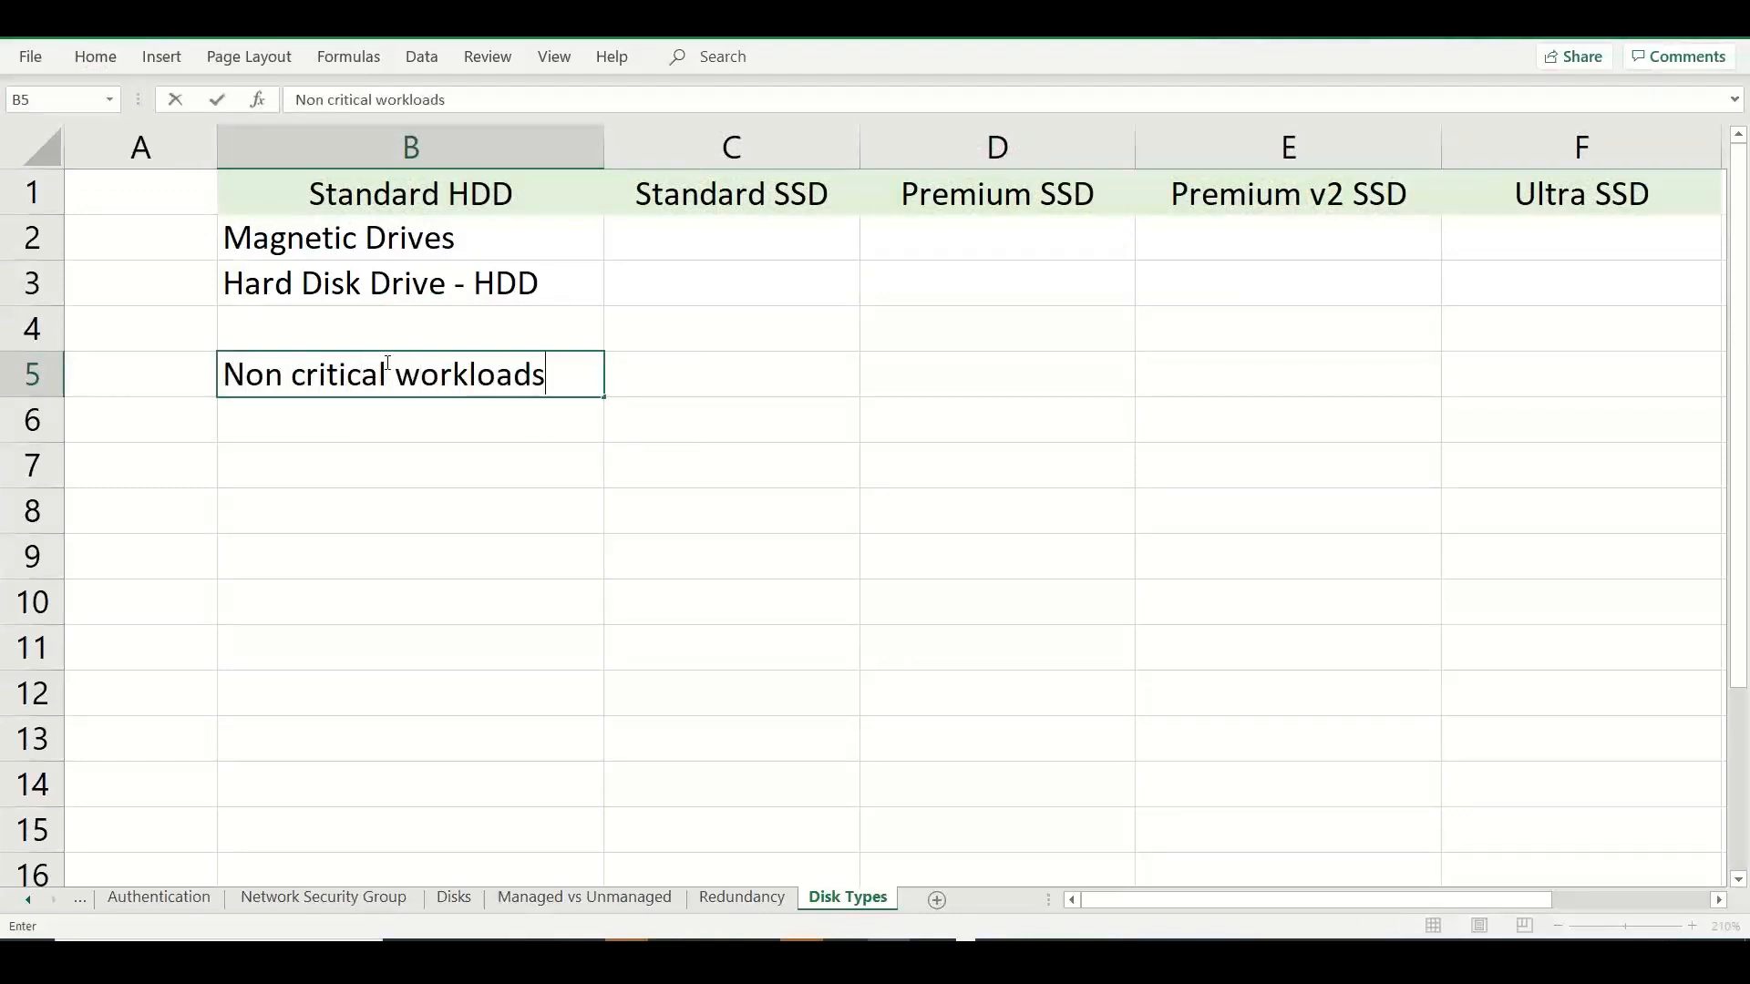
pyautogui.press('Return')
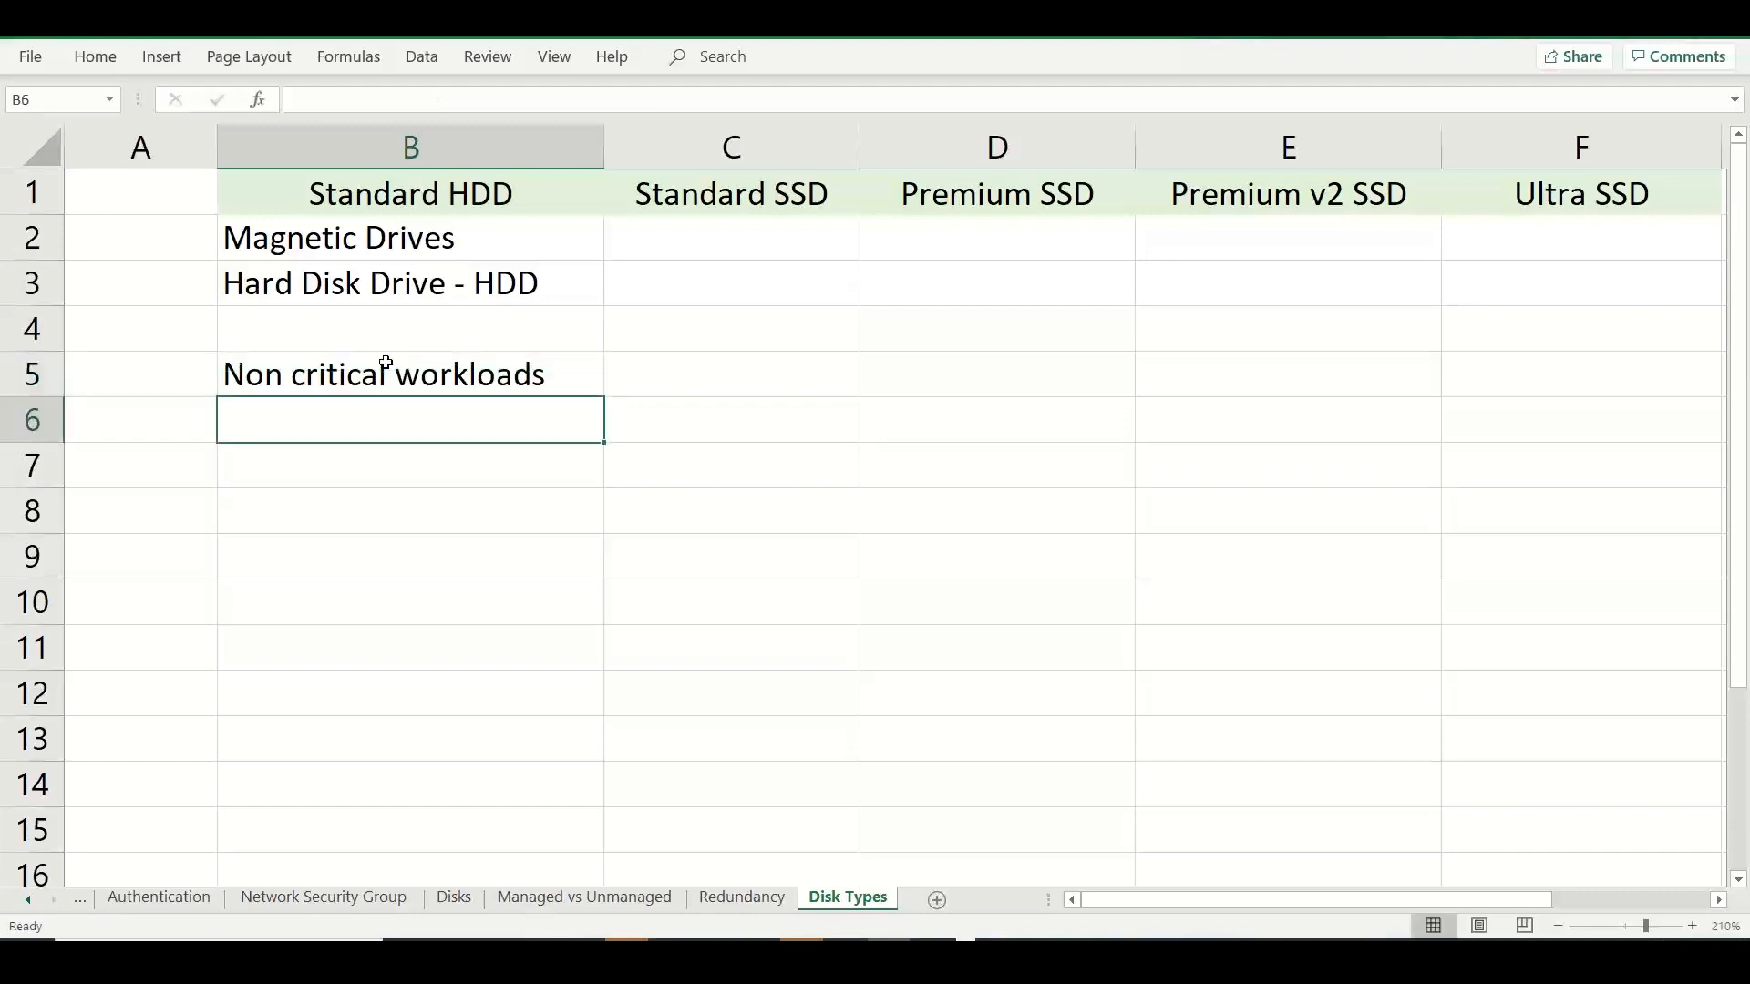
pyautogui.write('Backup data')
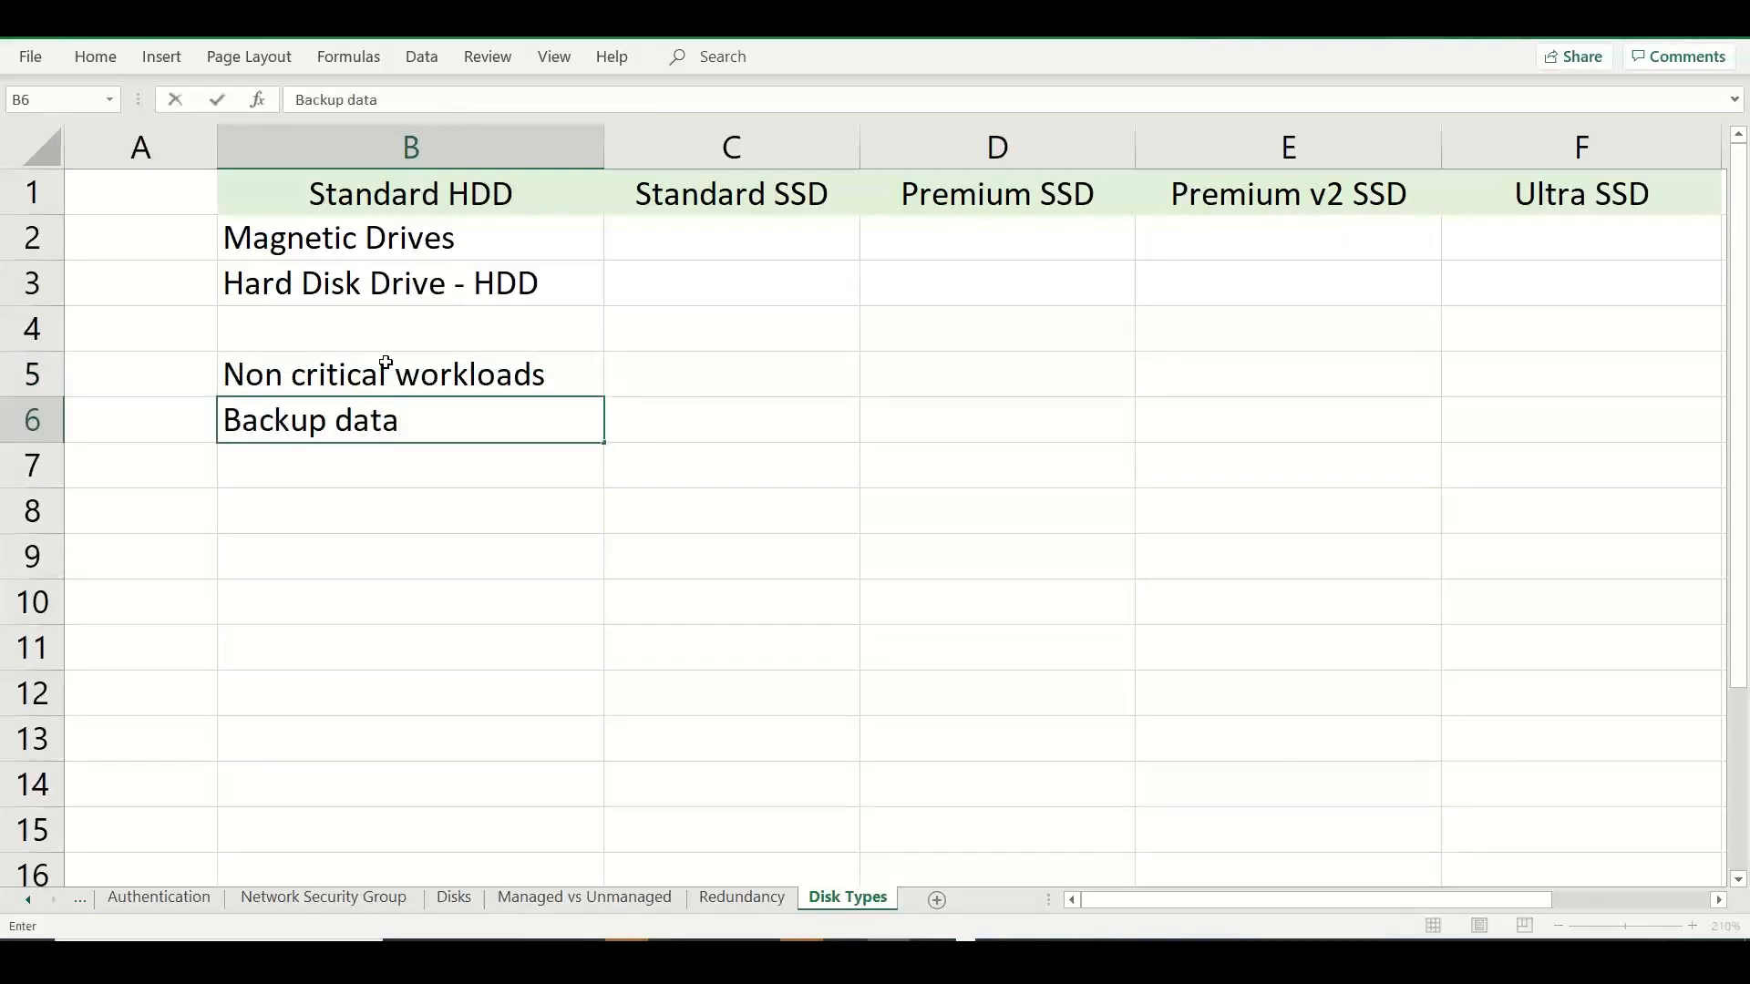
pyautogui.press('Return')
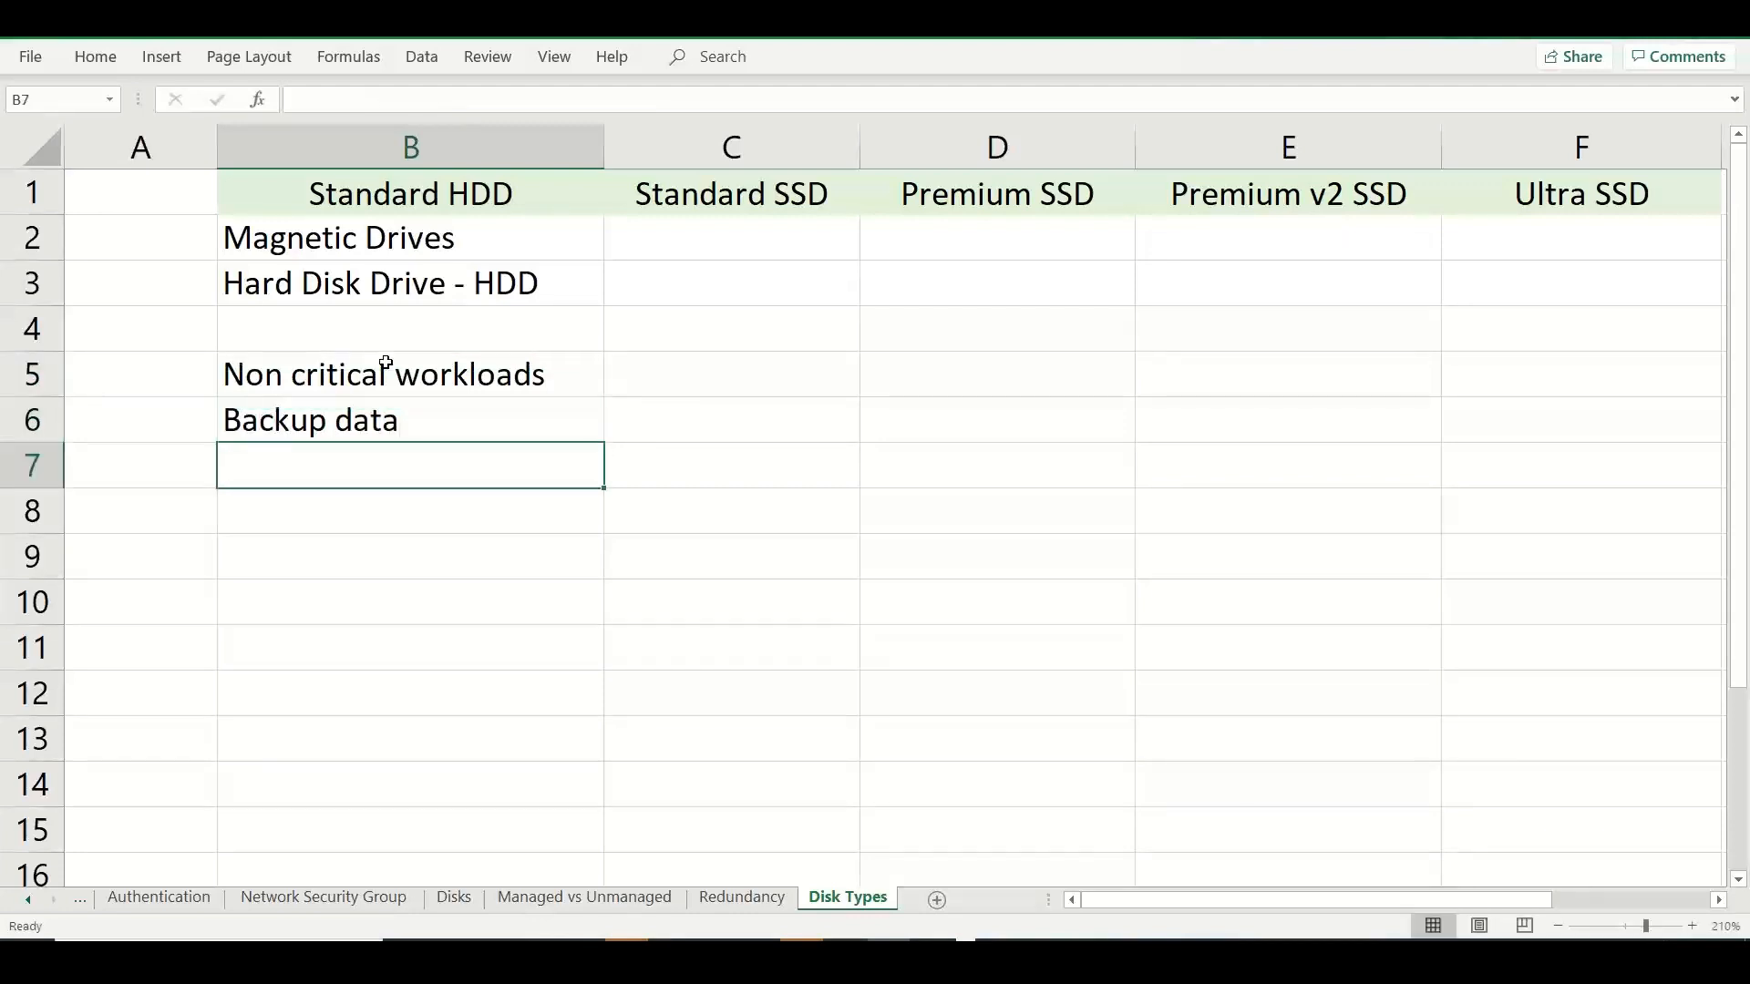
# Enter "Rarely / infrequently accessed data" in B7 as another Standard HDD use.
pyautogui.write('Rarely')
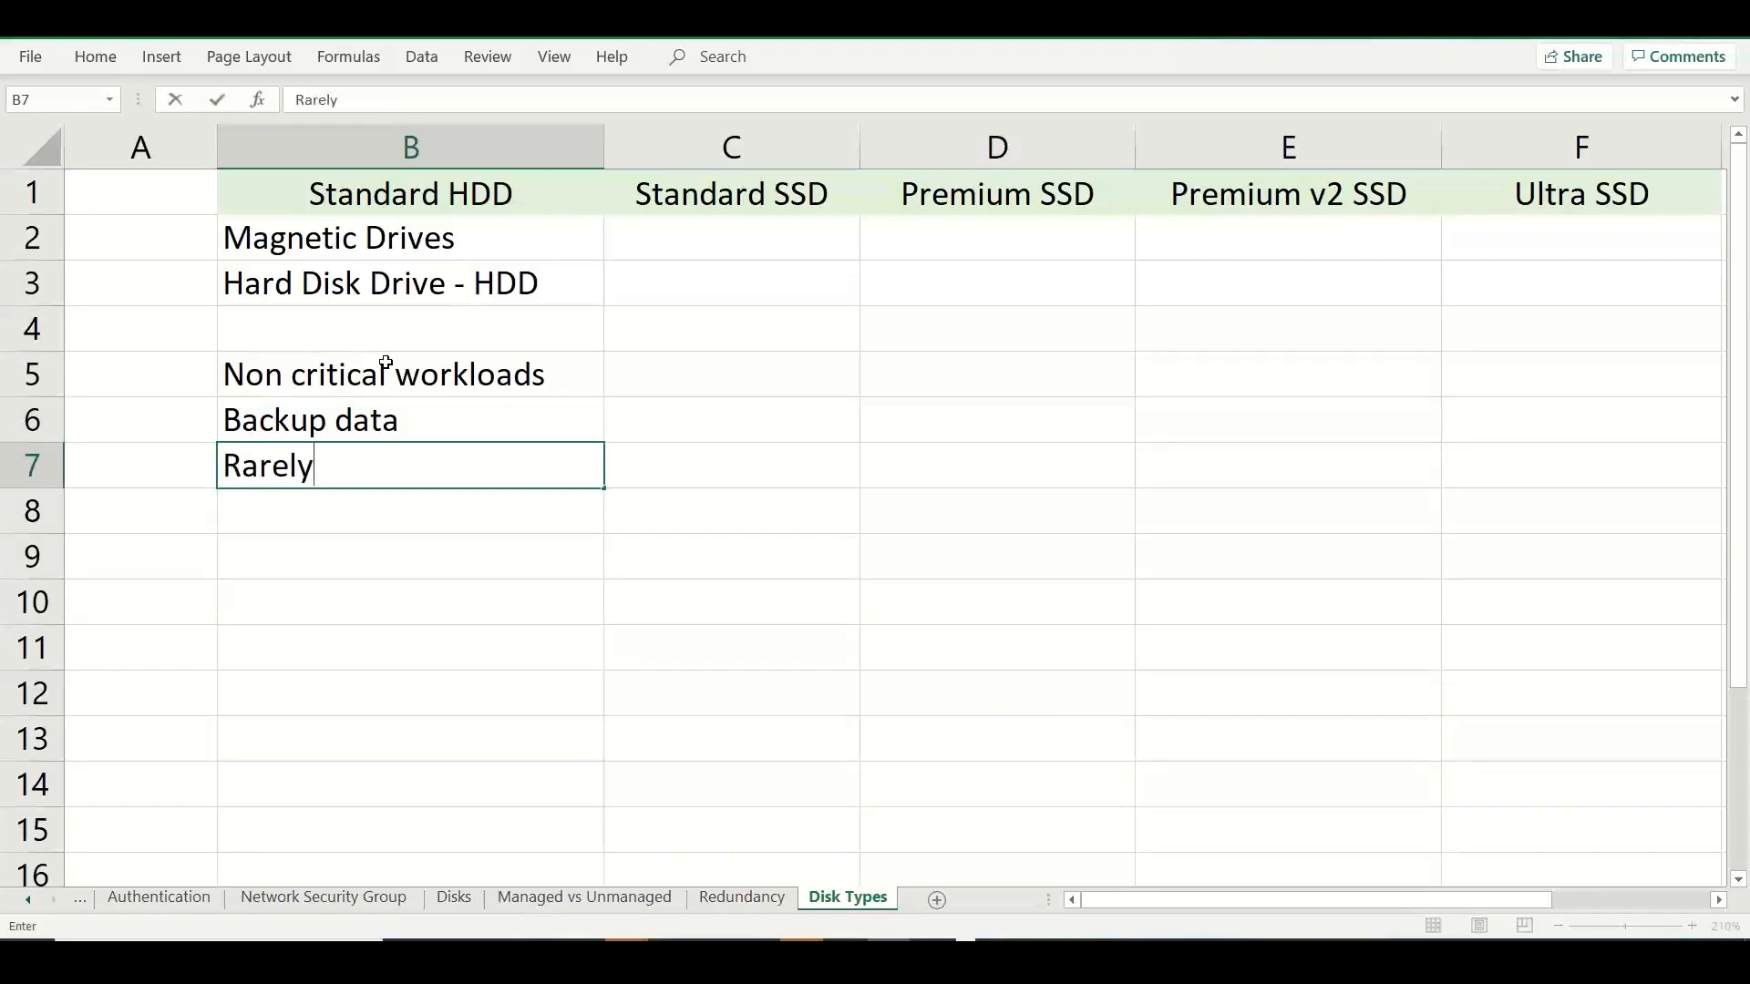
pyautogui.write(' / infrequen')
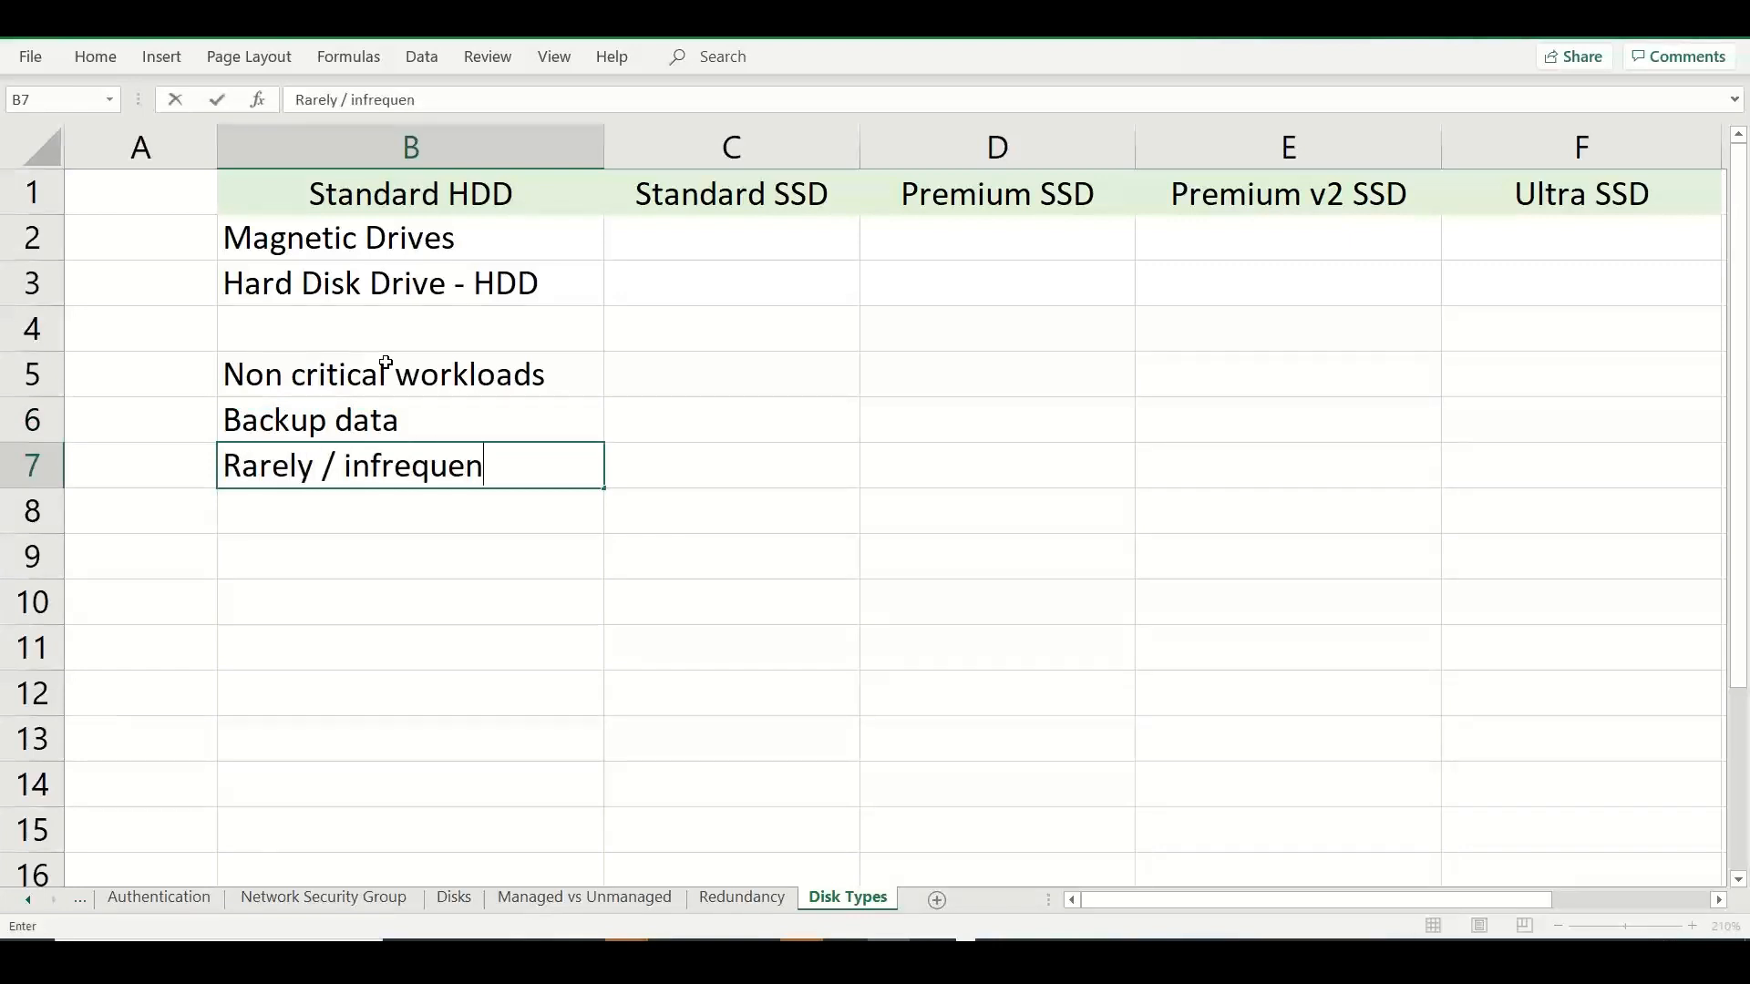
pyautogui.write('tly accessed')
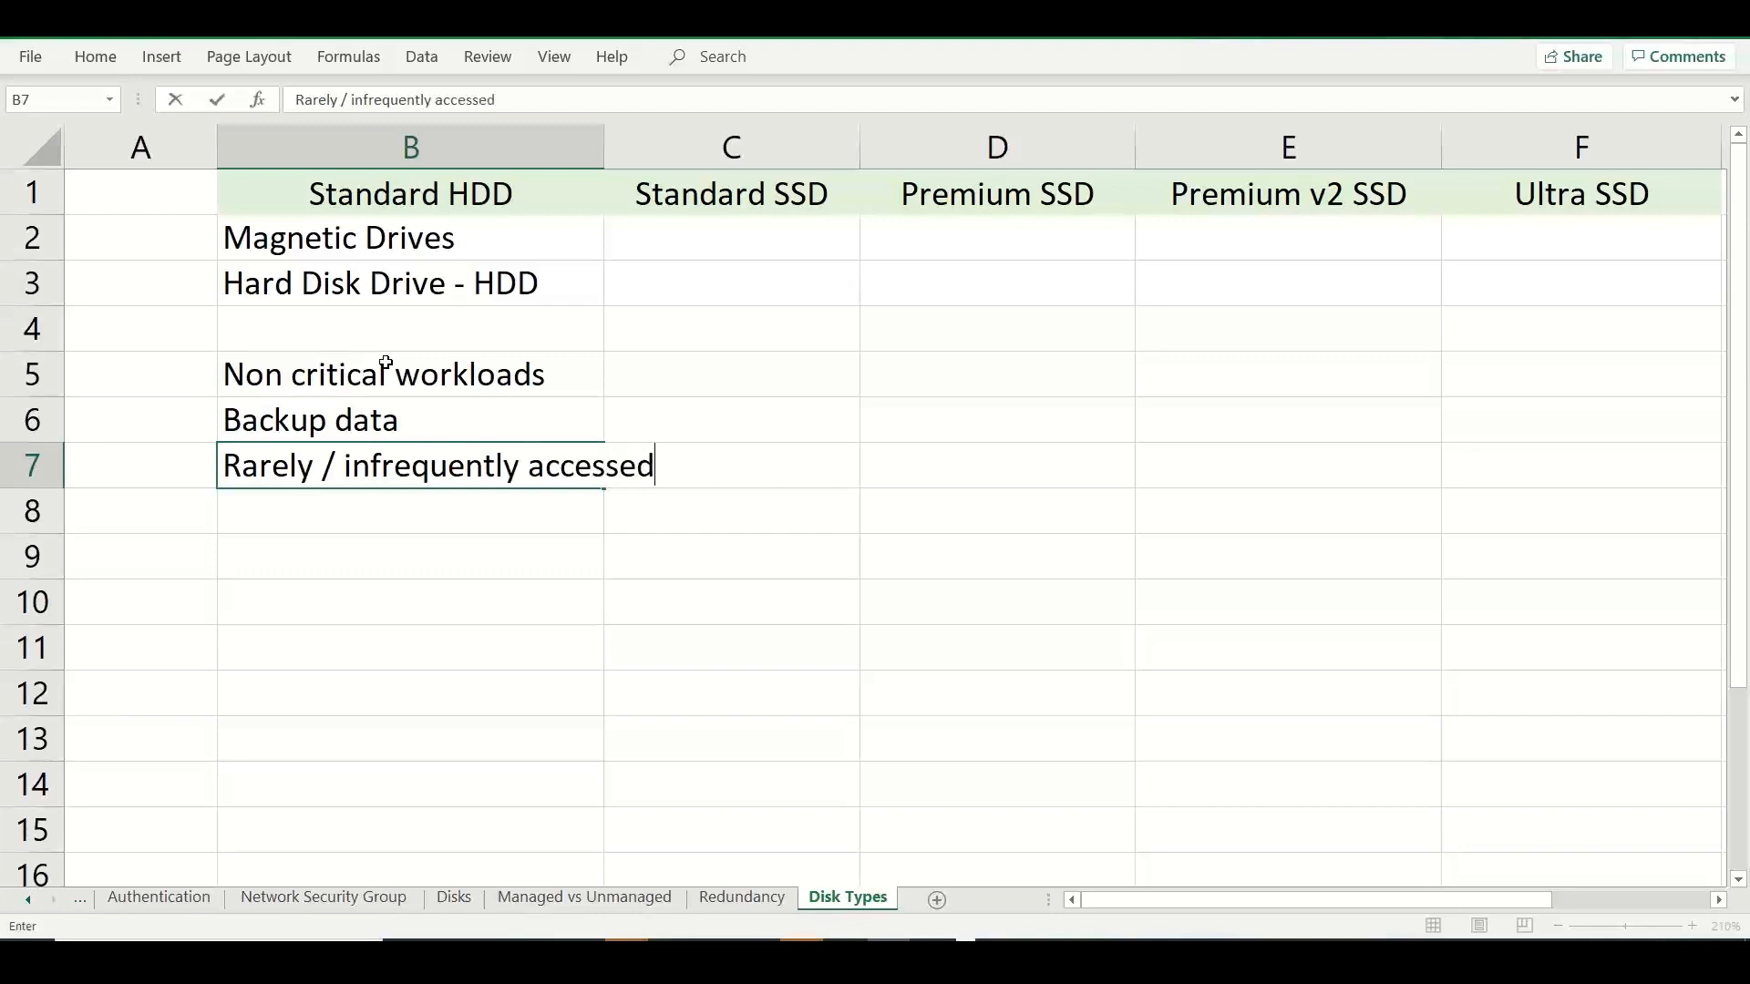
pyautogui.write(' data')
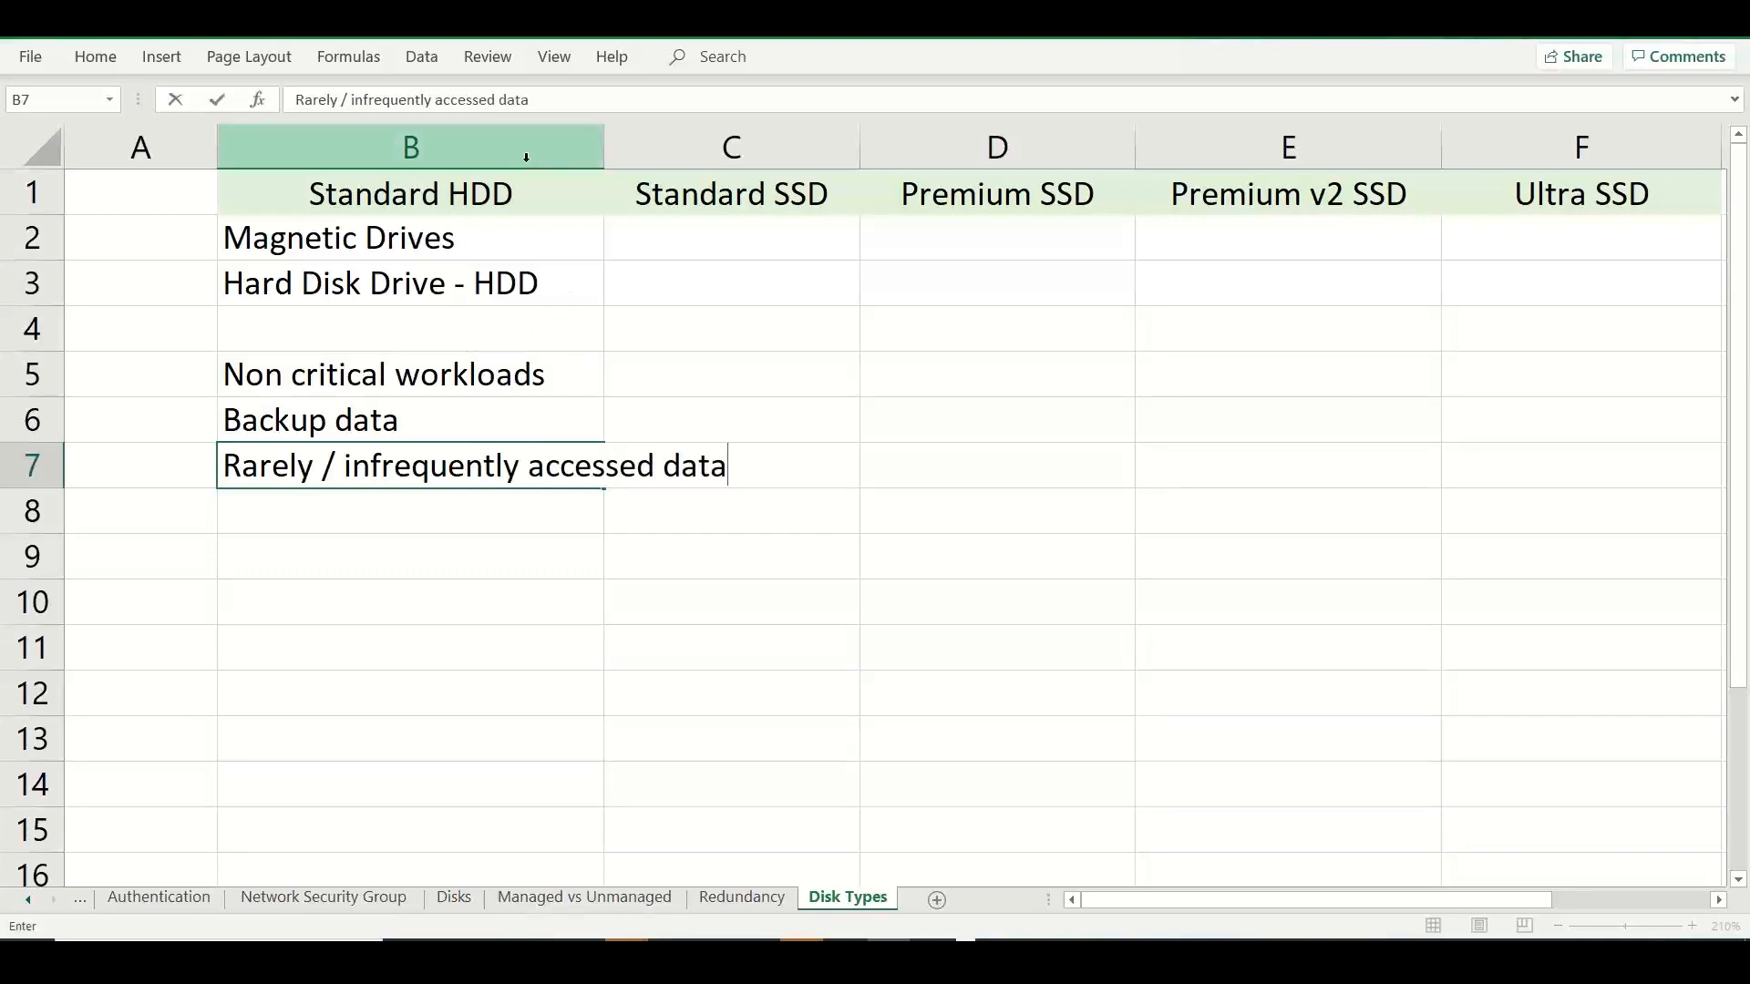
# Make the disk type headings in B1:F1 bold.
pyautogui.moveTo(519, 188); pyautogui.dragTo(1483, 175)
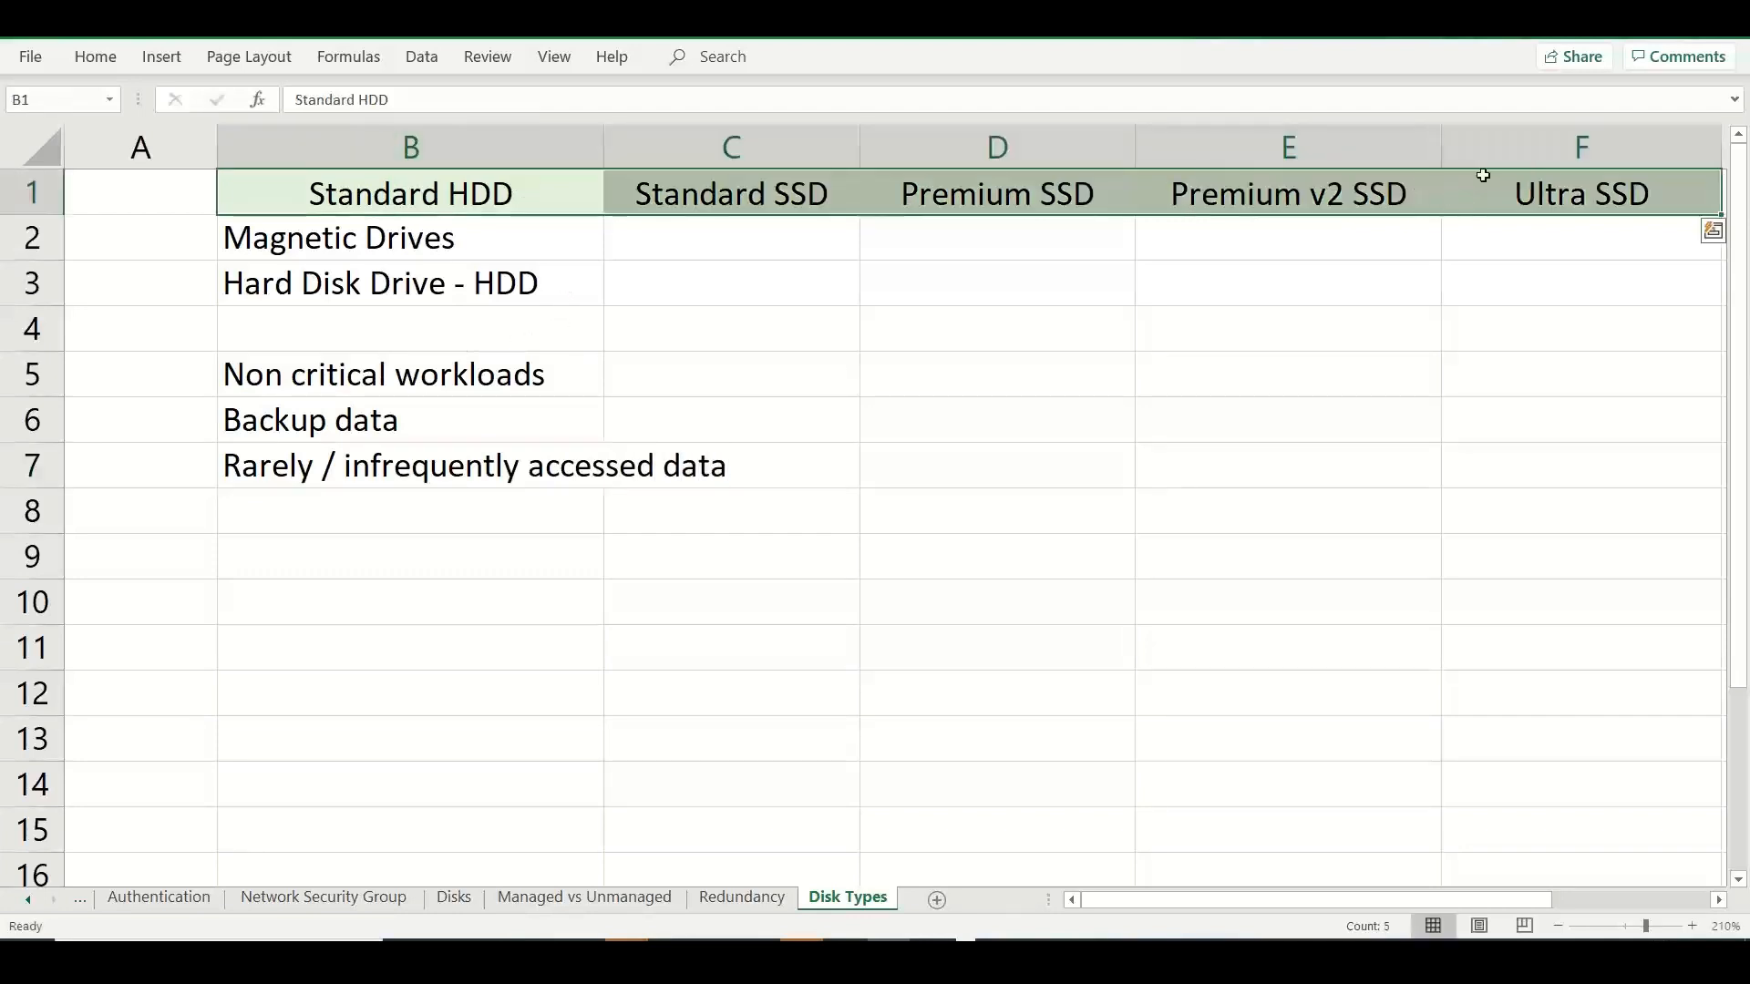
pyautogui.hotkey('ctrl', 'b')
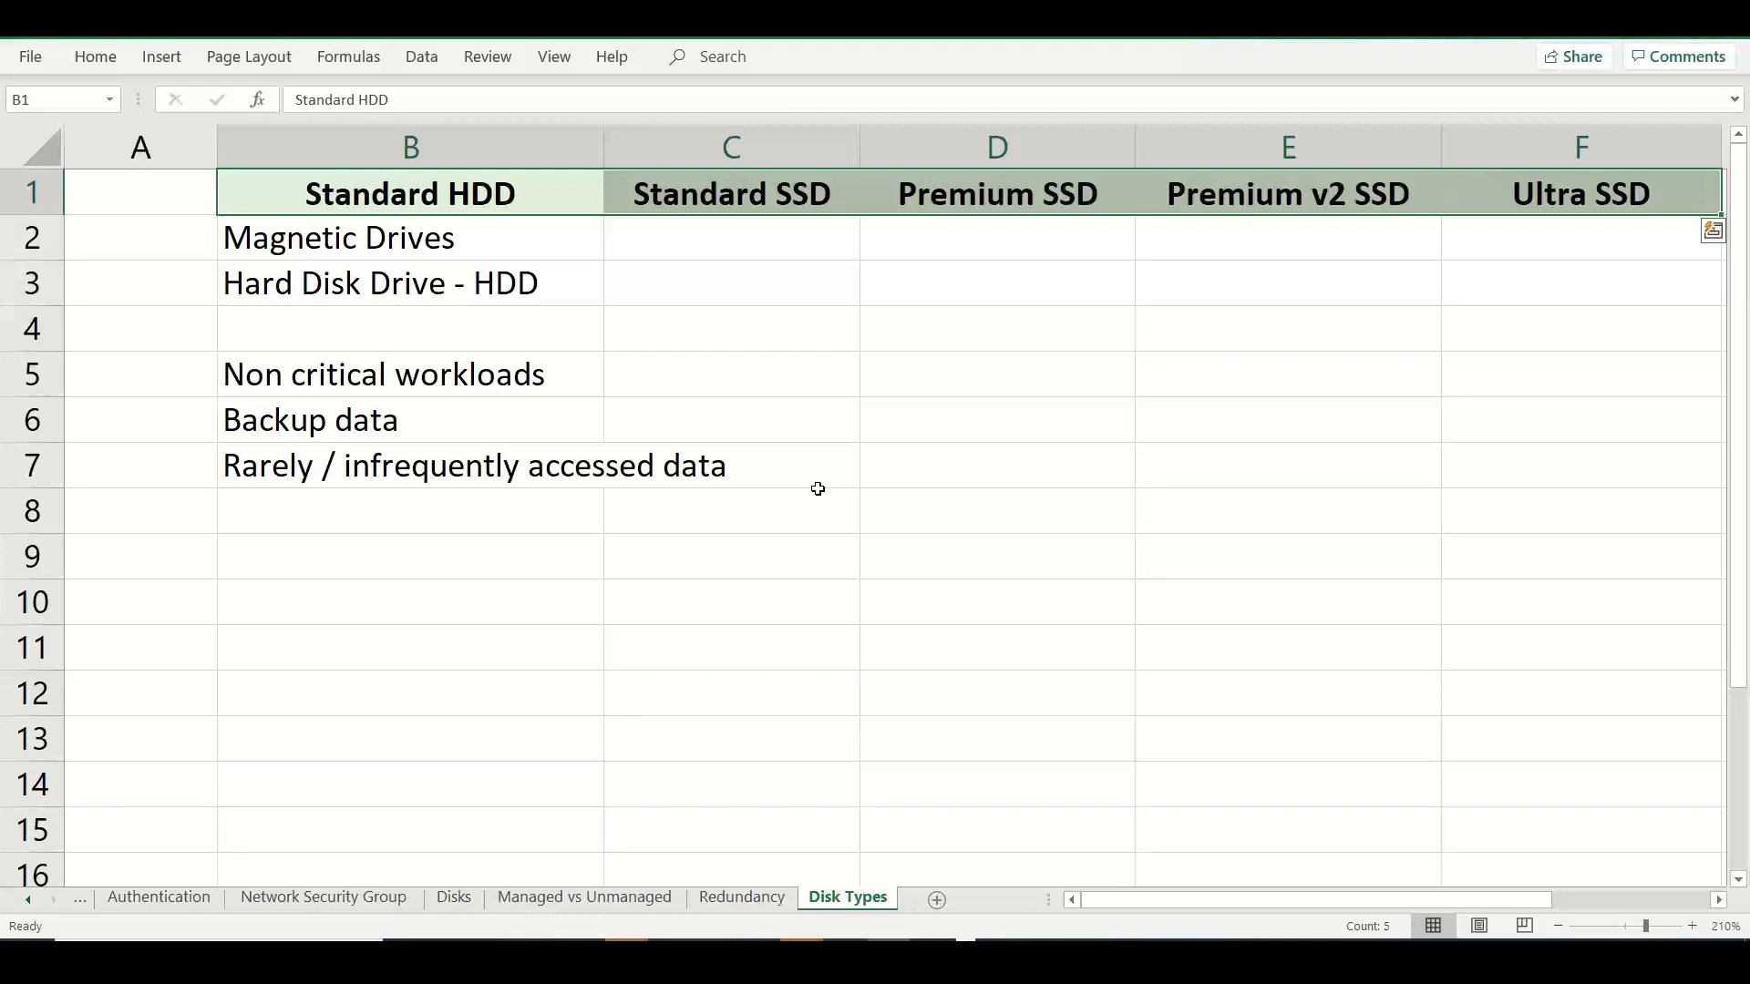
# Enter "Cost optimized" in B8 in the Standard HDD column.
pyautogui.click(480, 523)
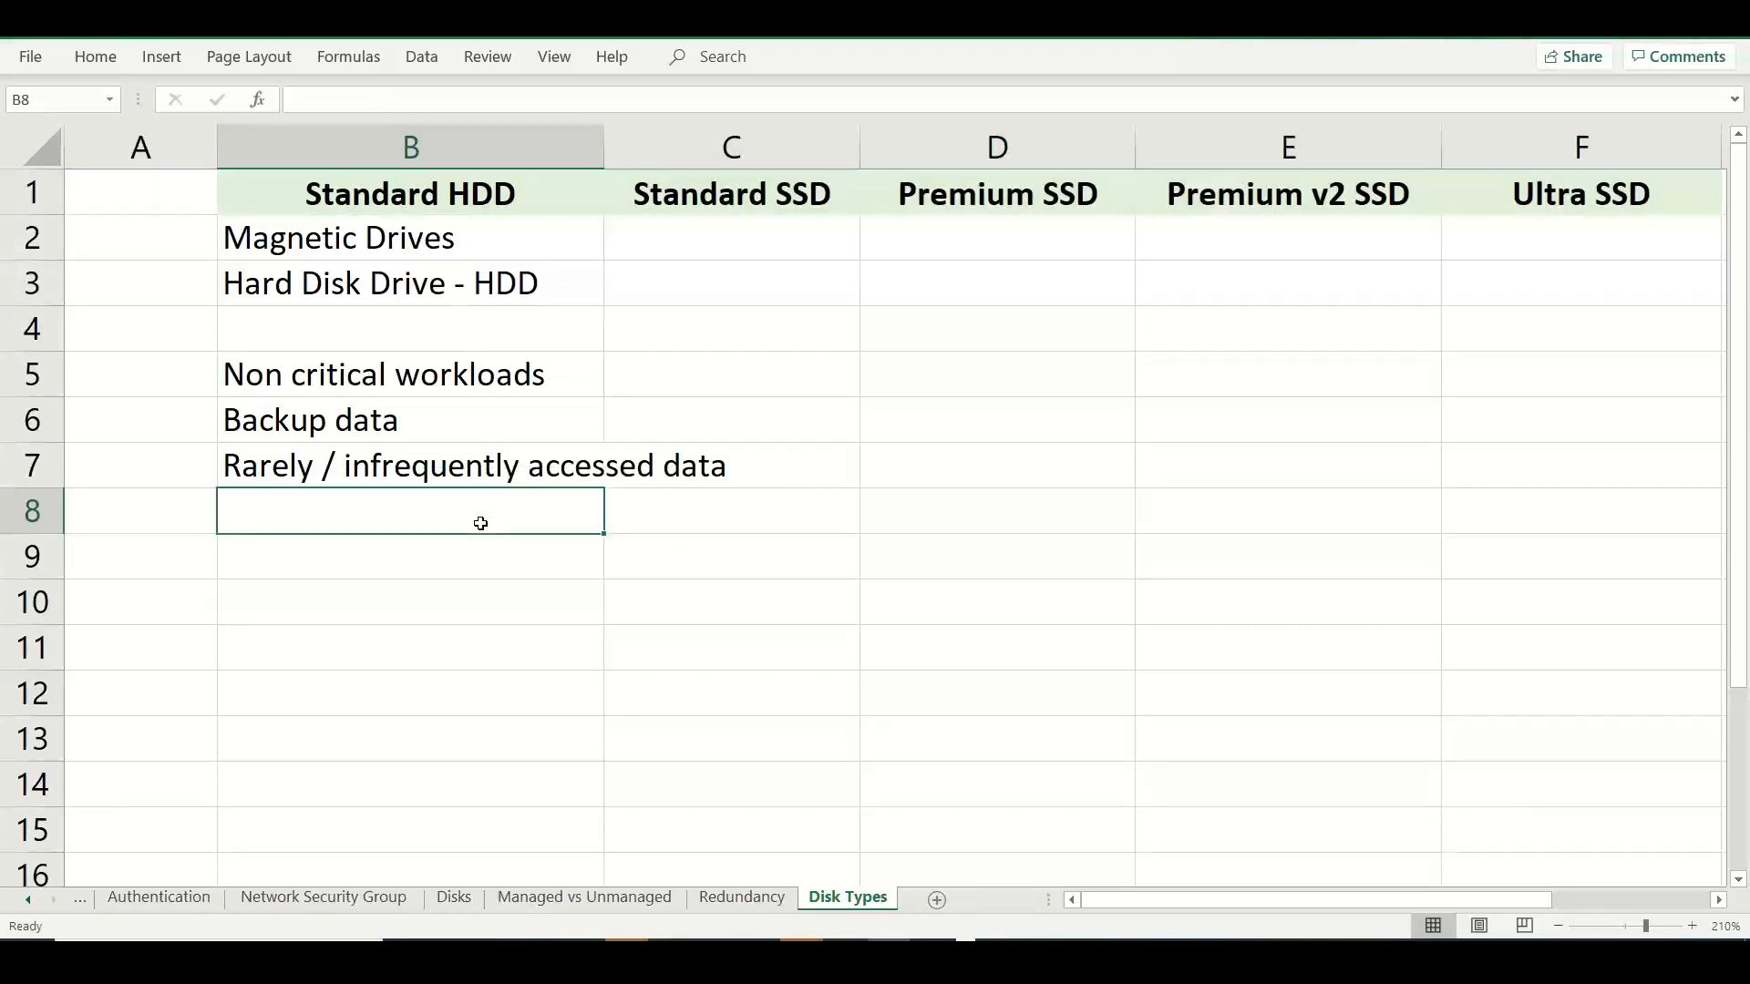
pyautogui.write('Cost optimiz')
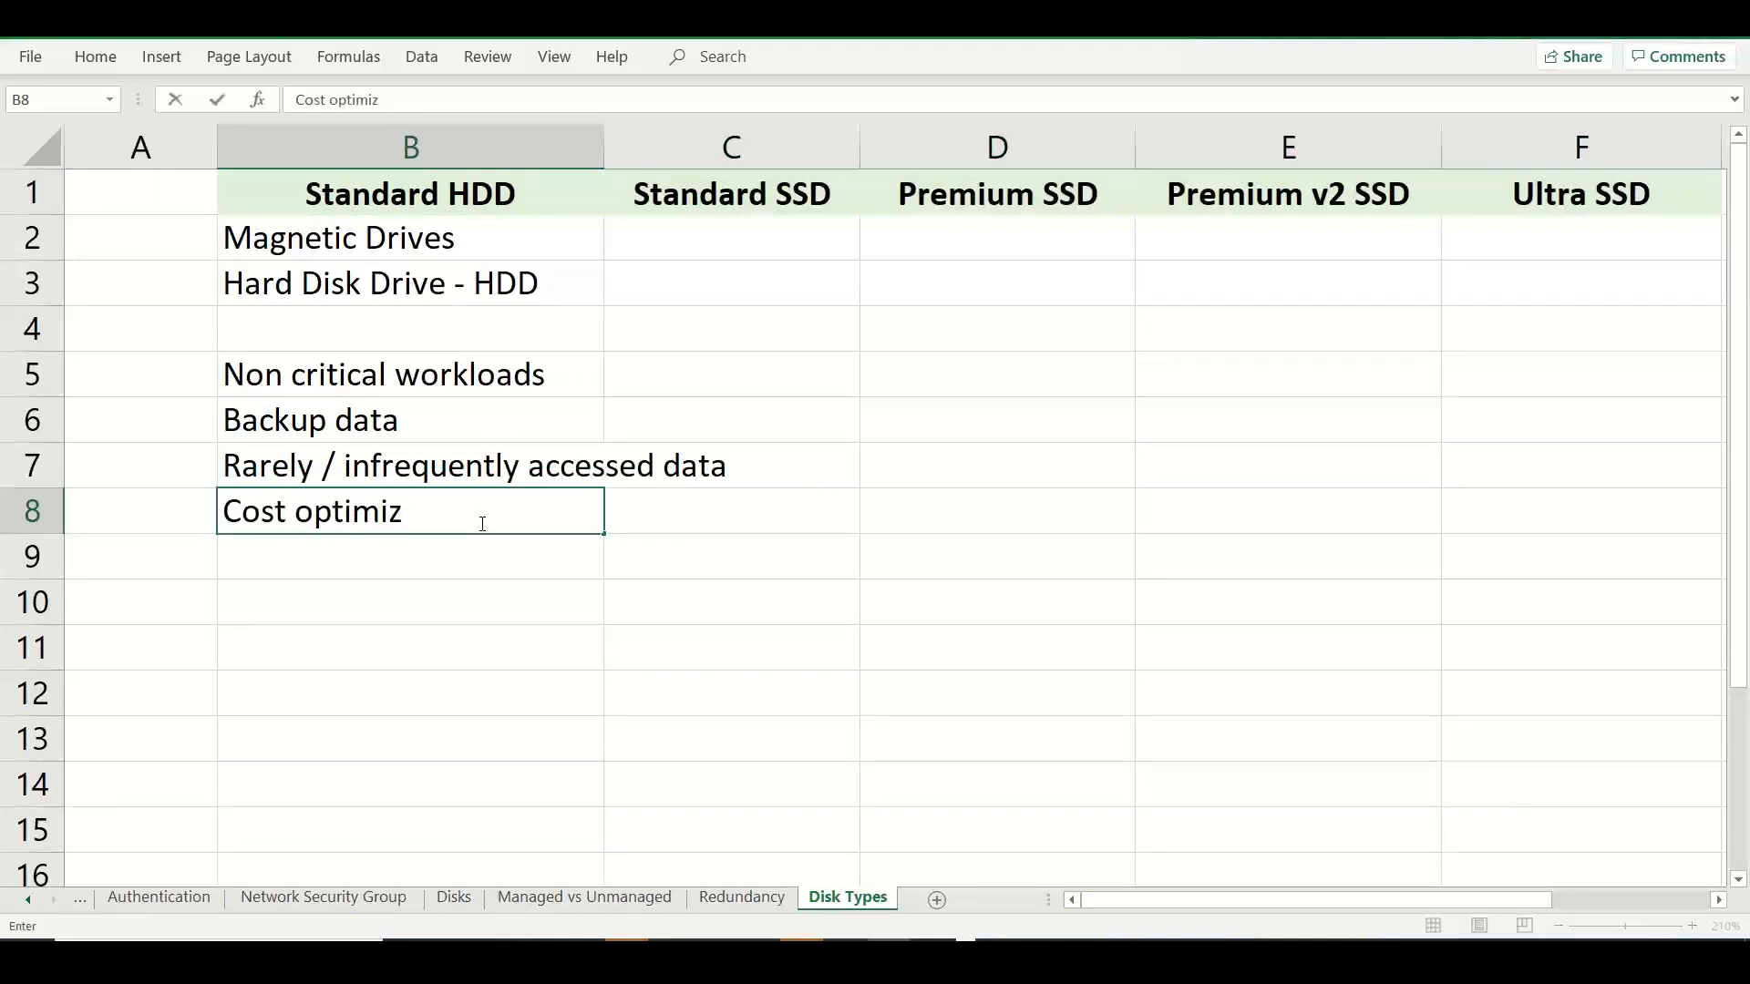
pyautogui.write('ed')
pyautogui.click(433, 668)
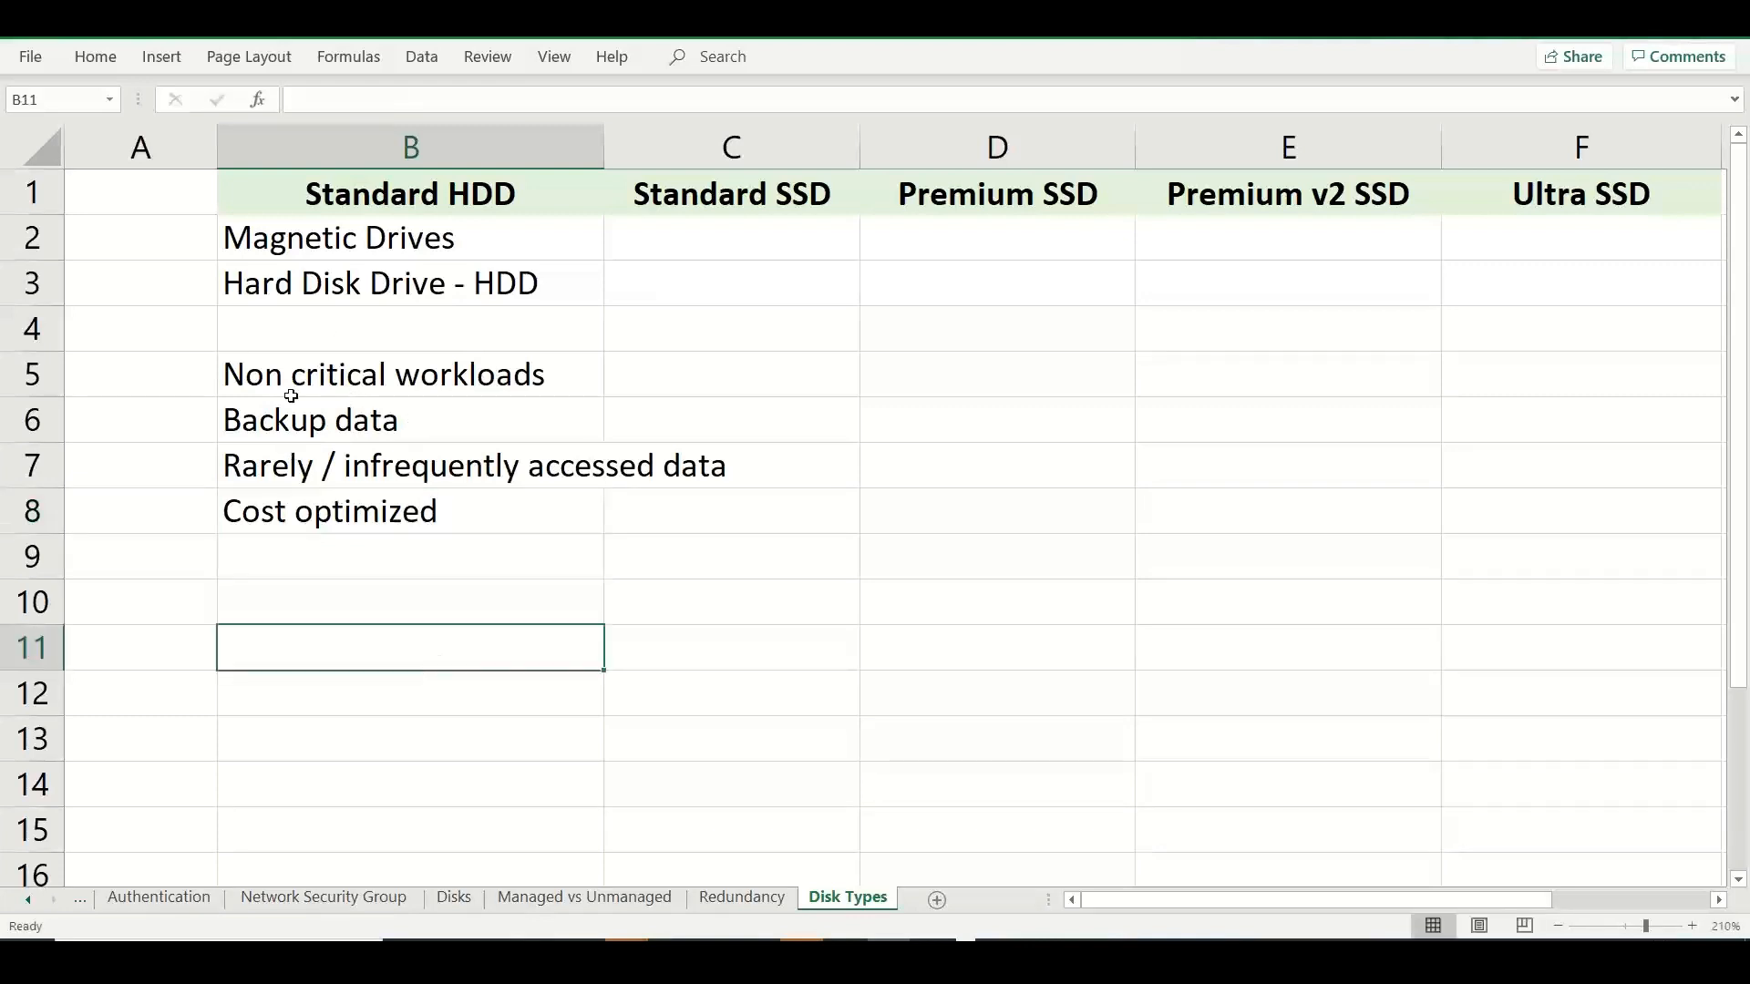
# Merge and center cells A5:A9 beside the Standard HDD notes into one label cell.
pyautogui.moveTo(168, 384); pyautogui.dragTo(172, 553)
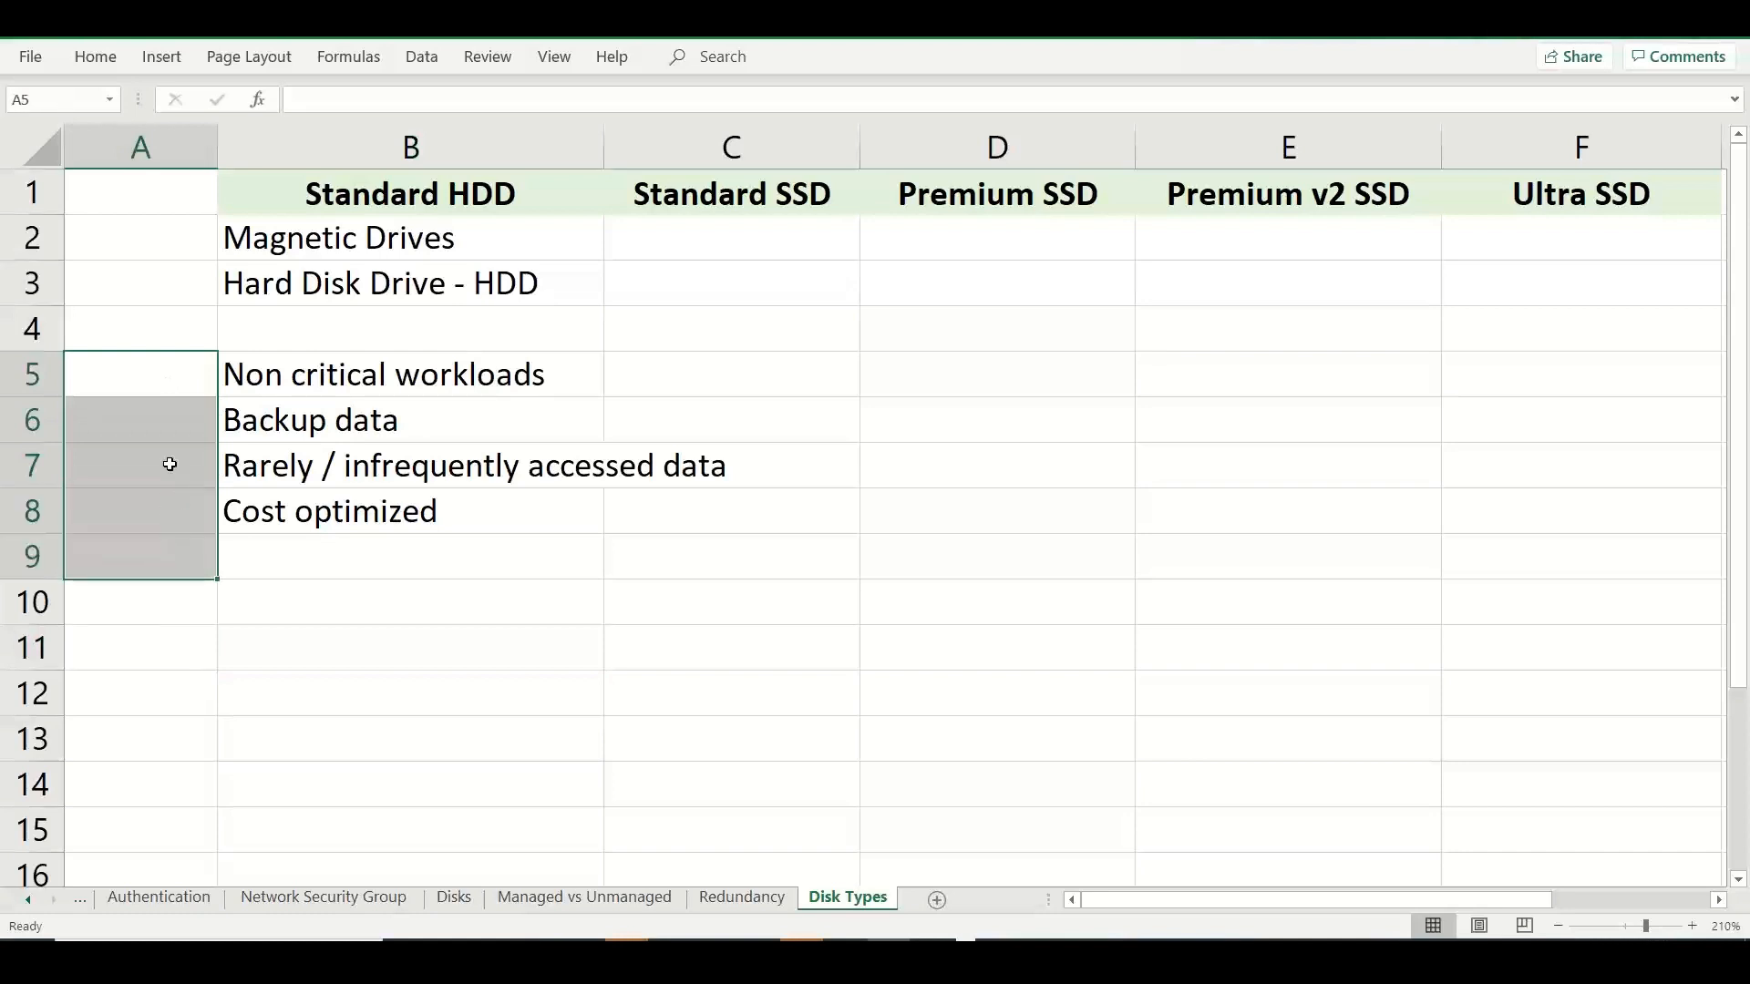
pyautogui.click(95, 57)
pyautogui.click(702, 135)
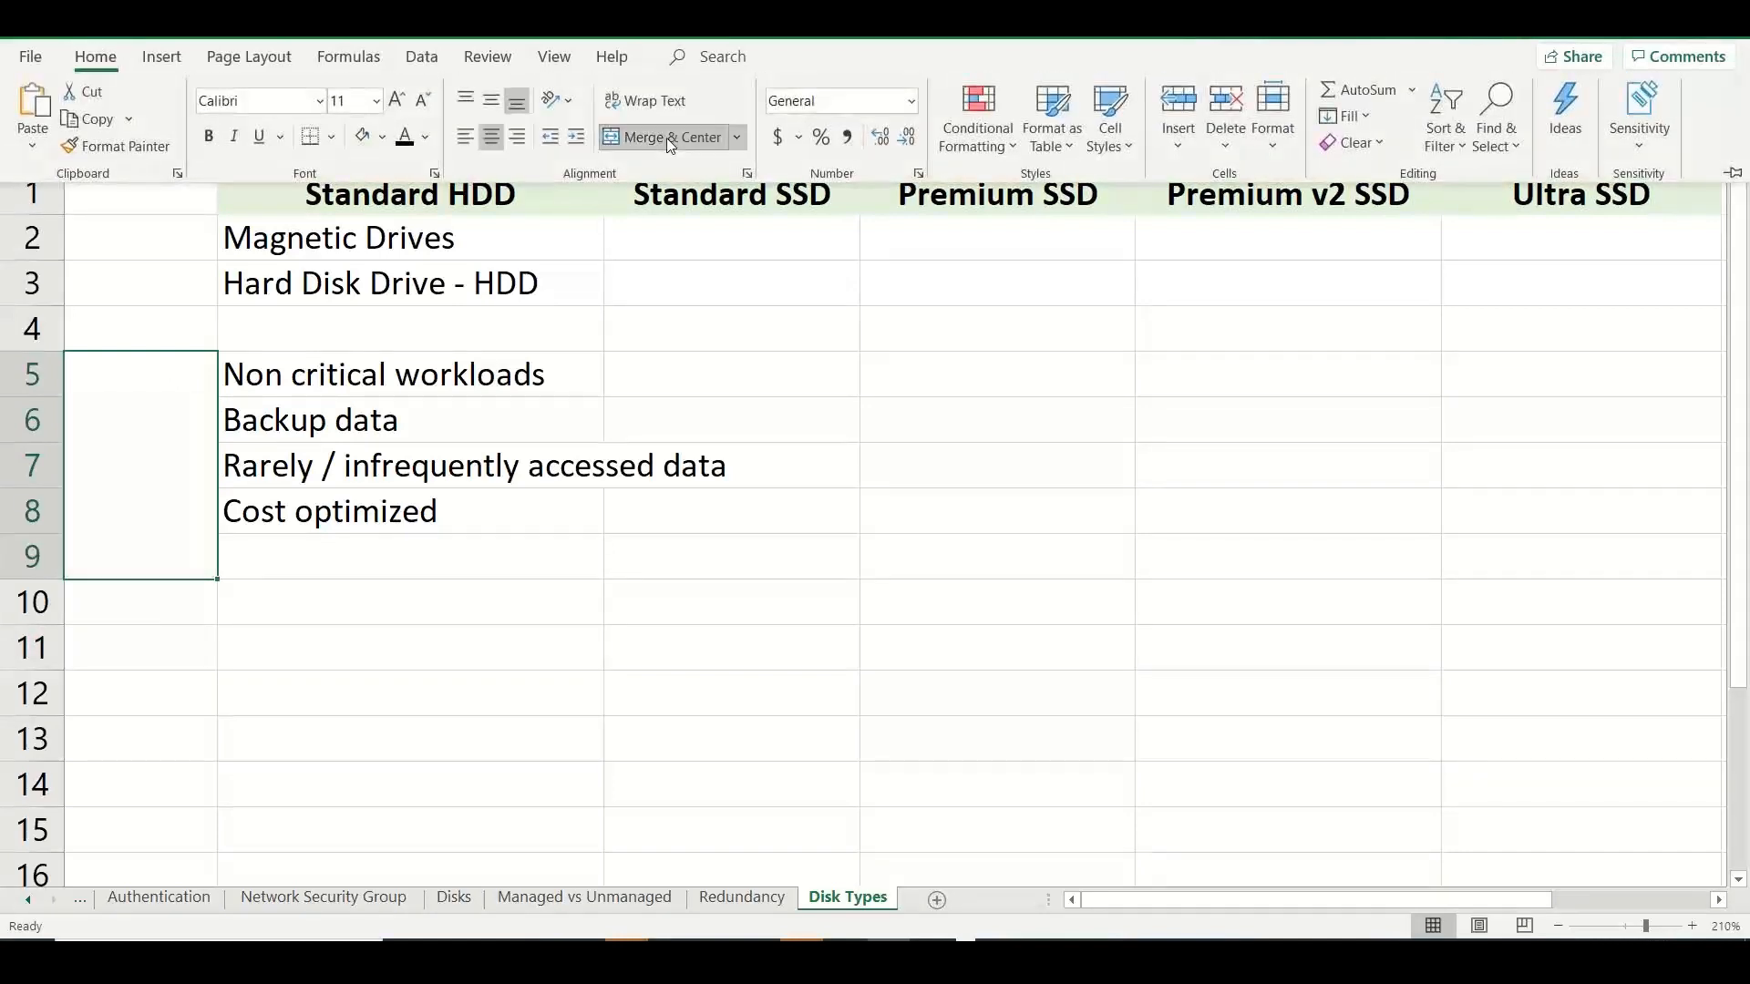
pyautogui.click(110, 422)
pyautogui.doubleClick(106, 422)
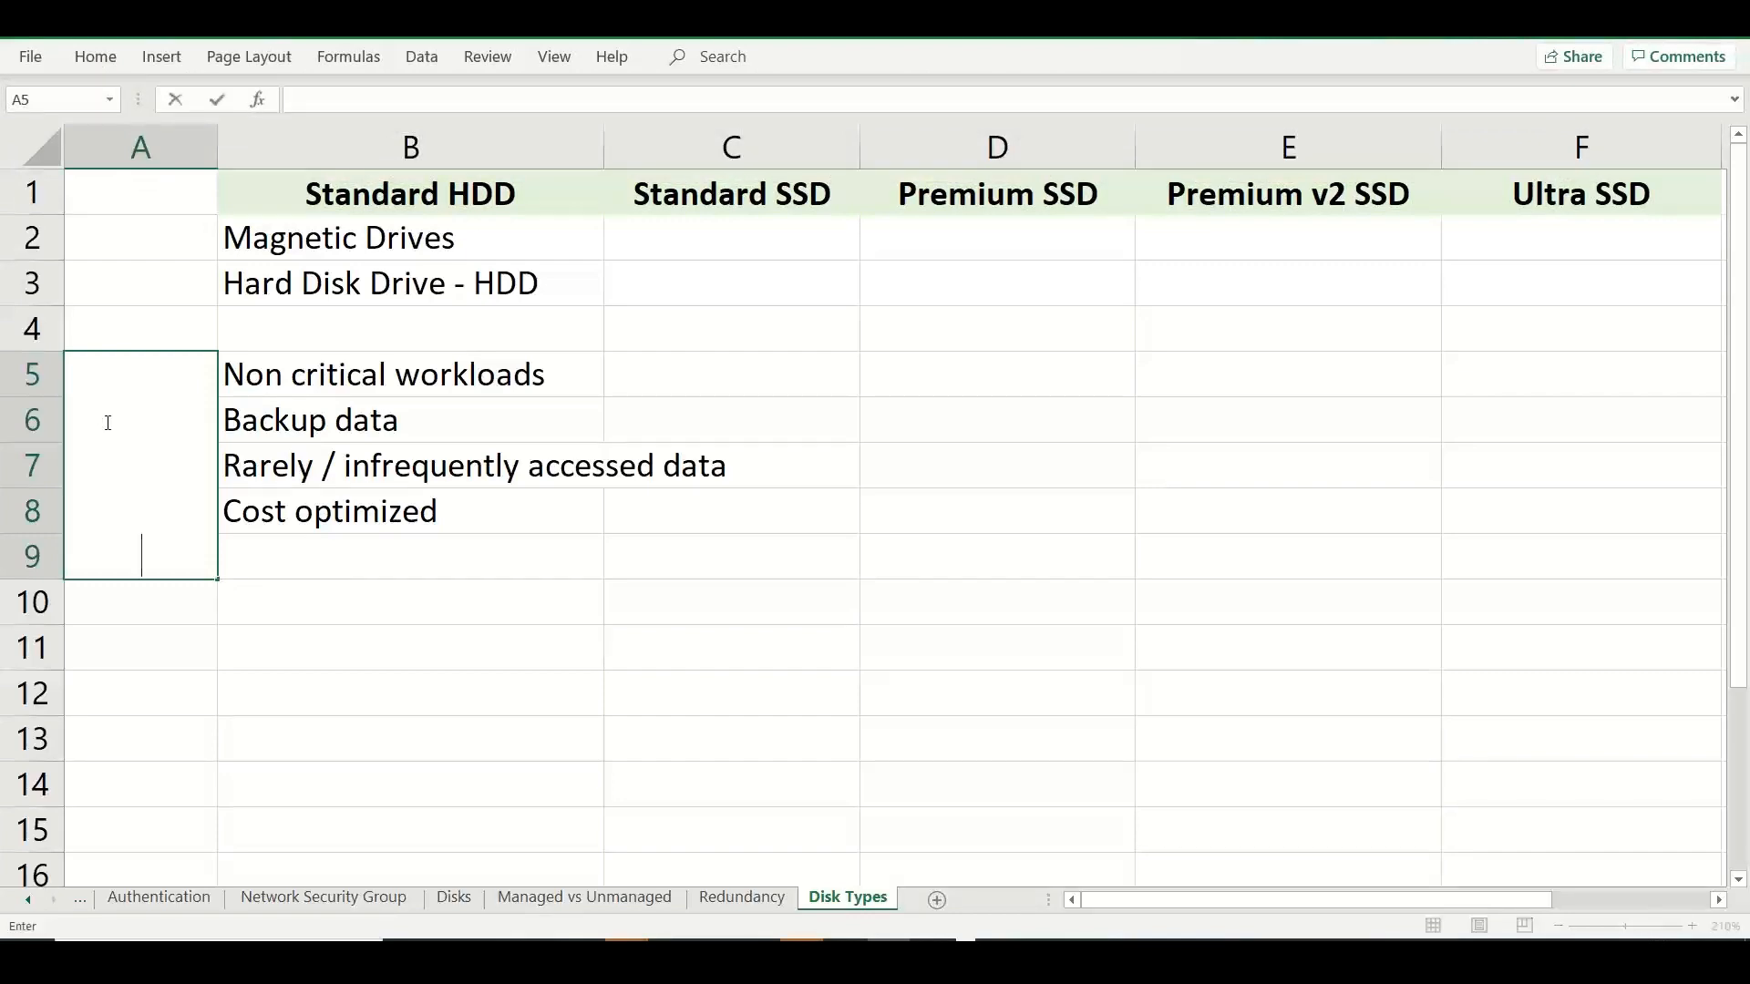
# Center the Performance, Cost and Features cells in A10:C10 of the Disks sheet horizontally.
pyautogui.click(455, 899)
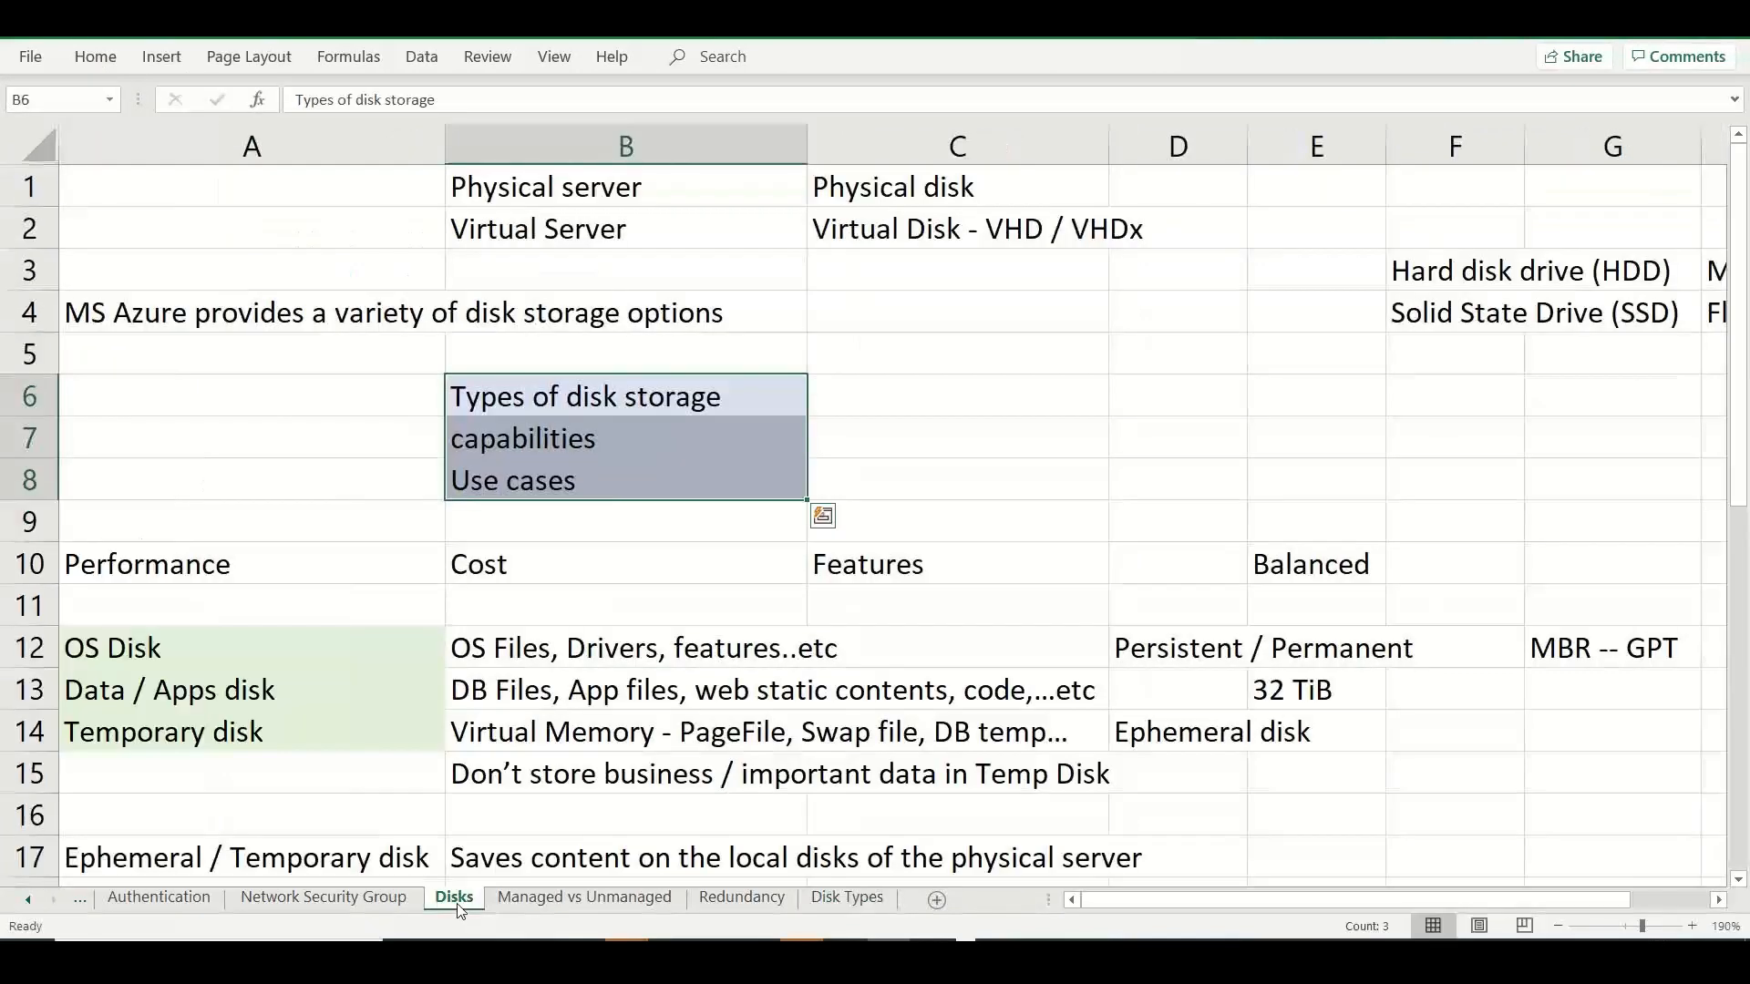
pyautogui.moveTo(425, 577); pyautogui.dragTo(866, 577)
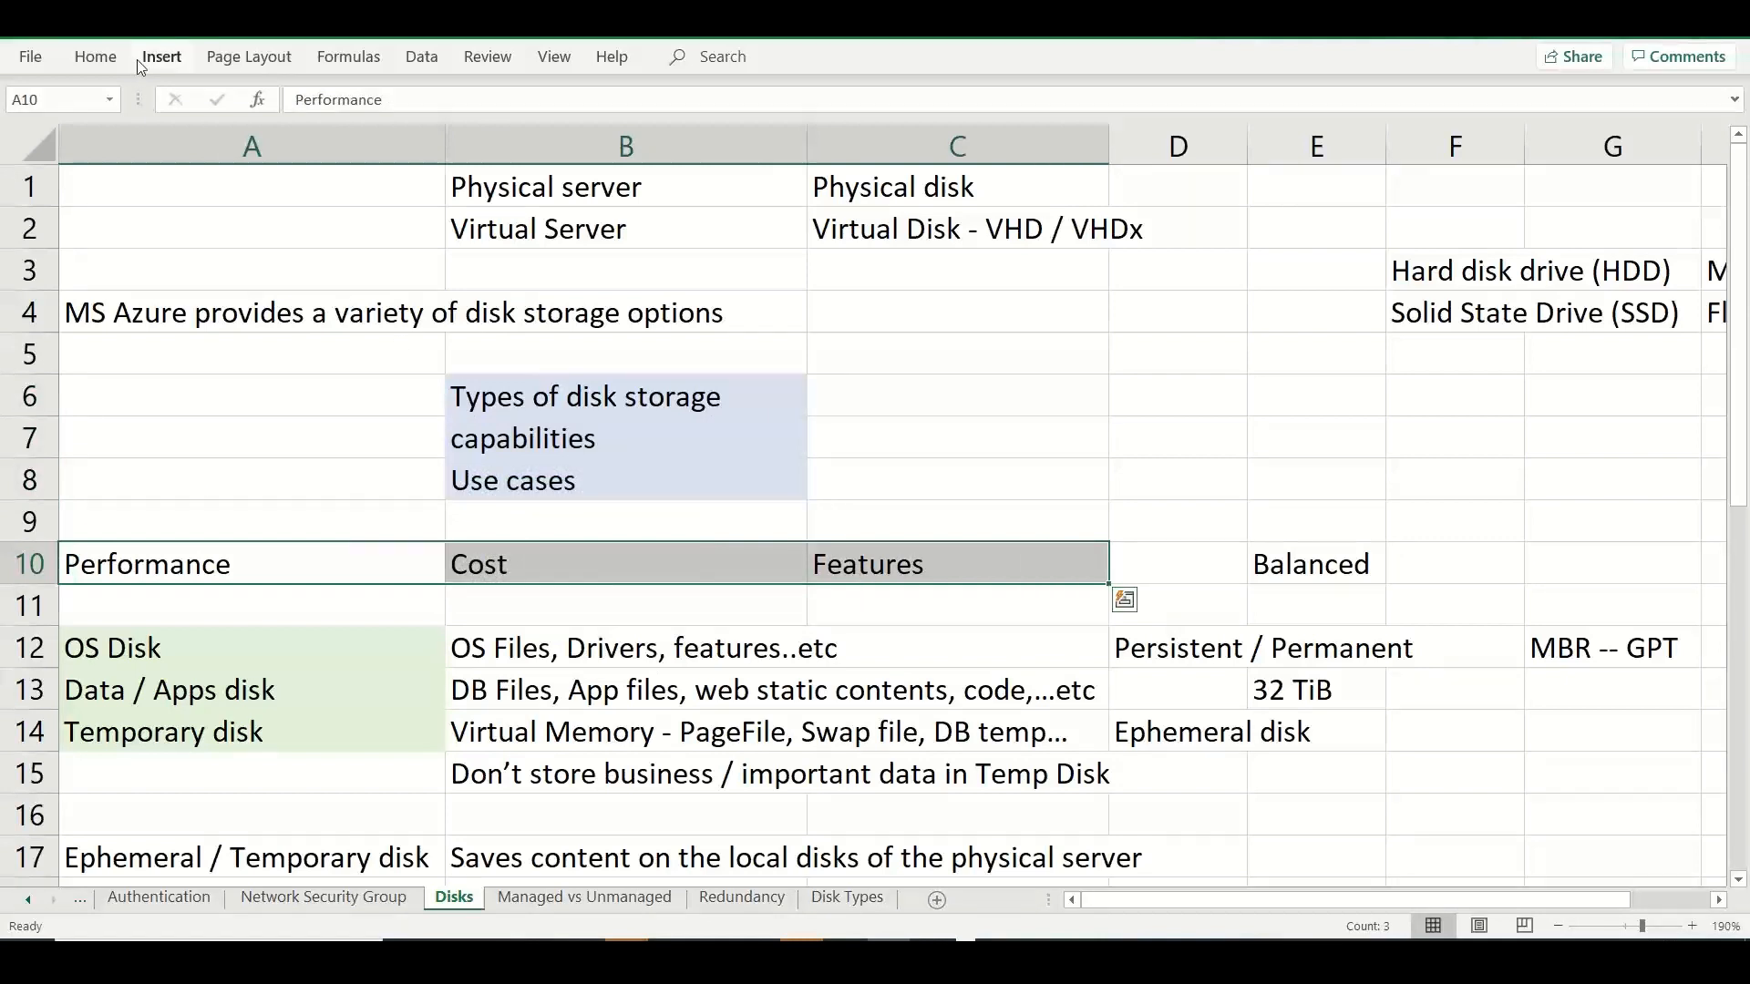
pyautogui.click(108, 62)
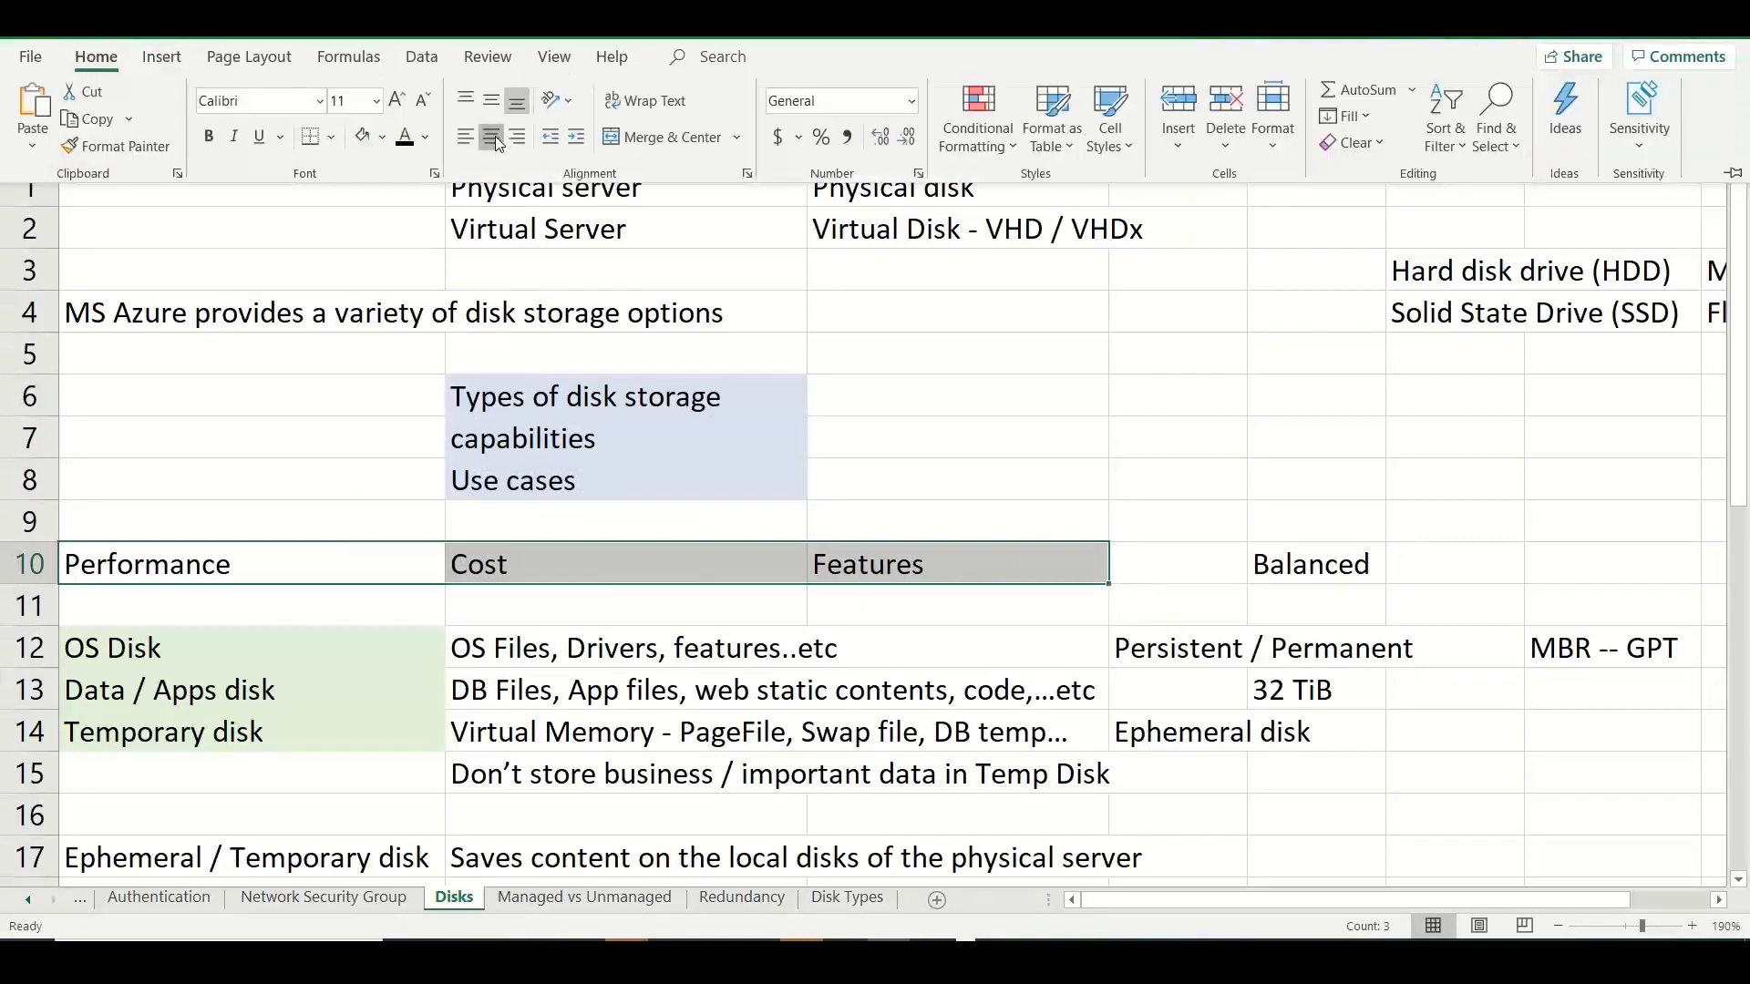
pyautogui.click(493, 137)
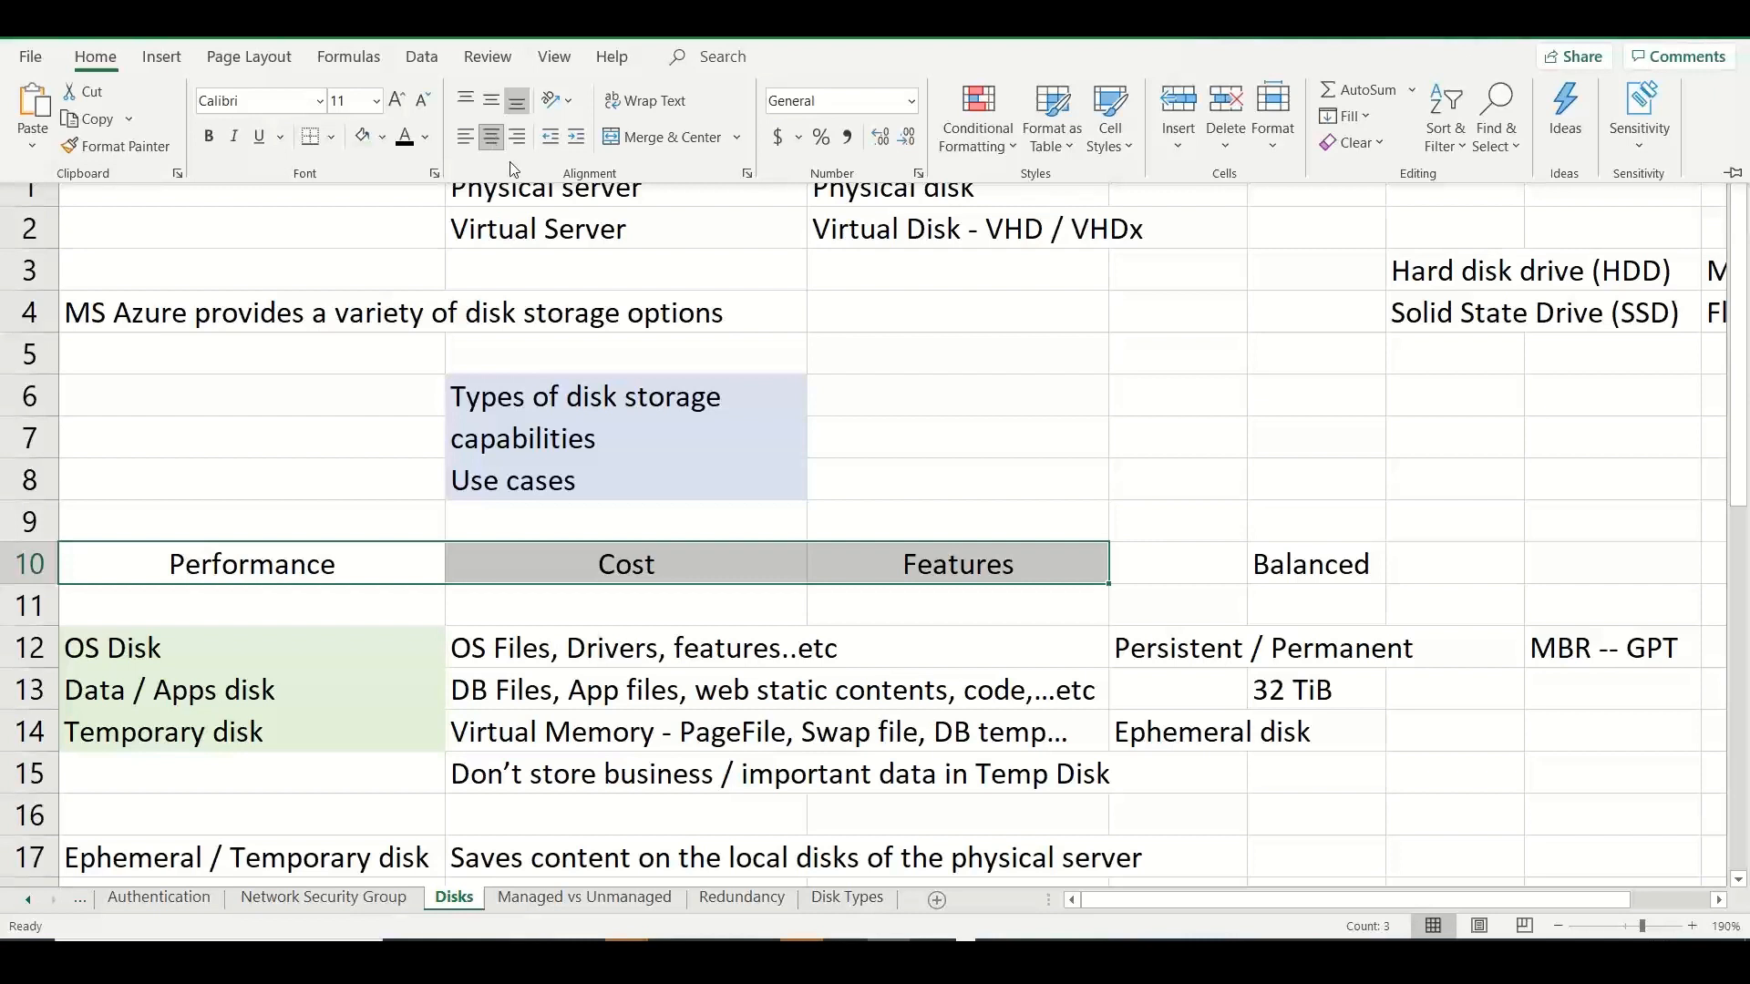
pyautogui.hotkey('ctrl', 'F1')
# Enter "USE CASES" in merged cell A5:A9 of the Disk Types sheet and align it vertically to the middle.
pyautogui.click(848, 904)
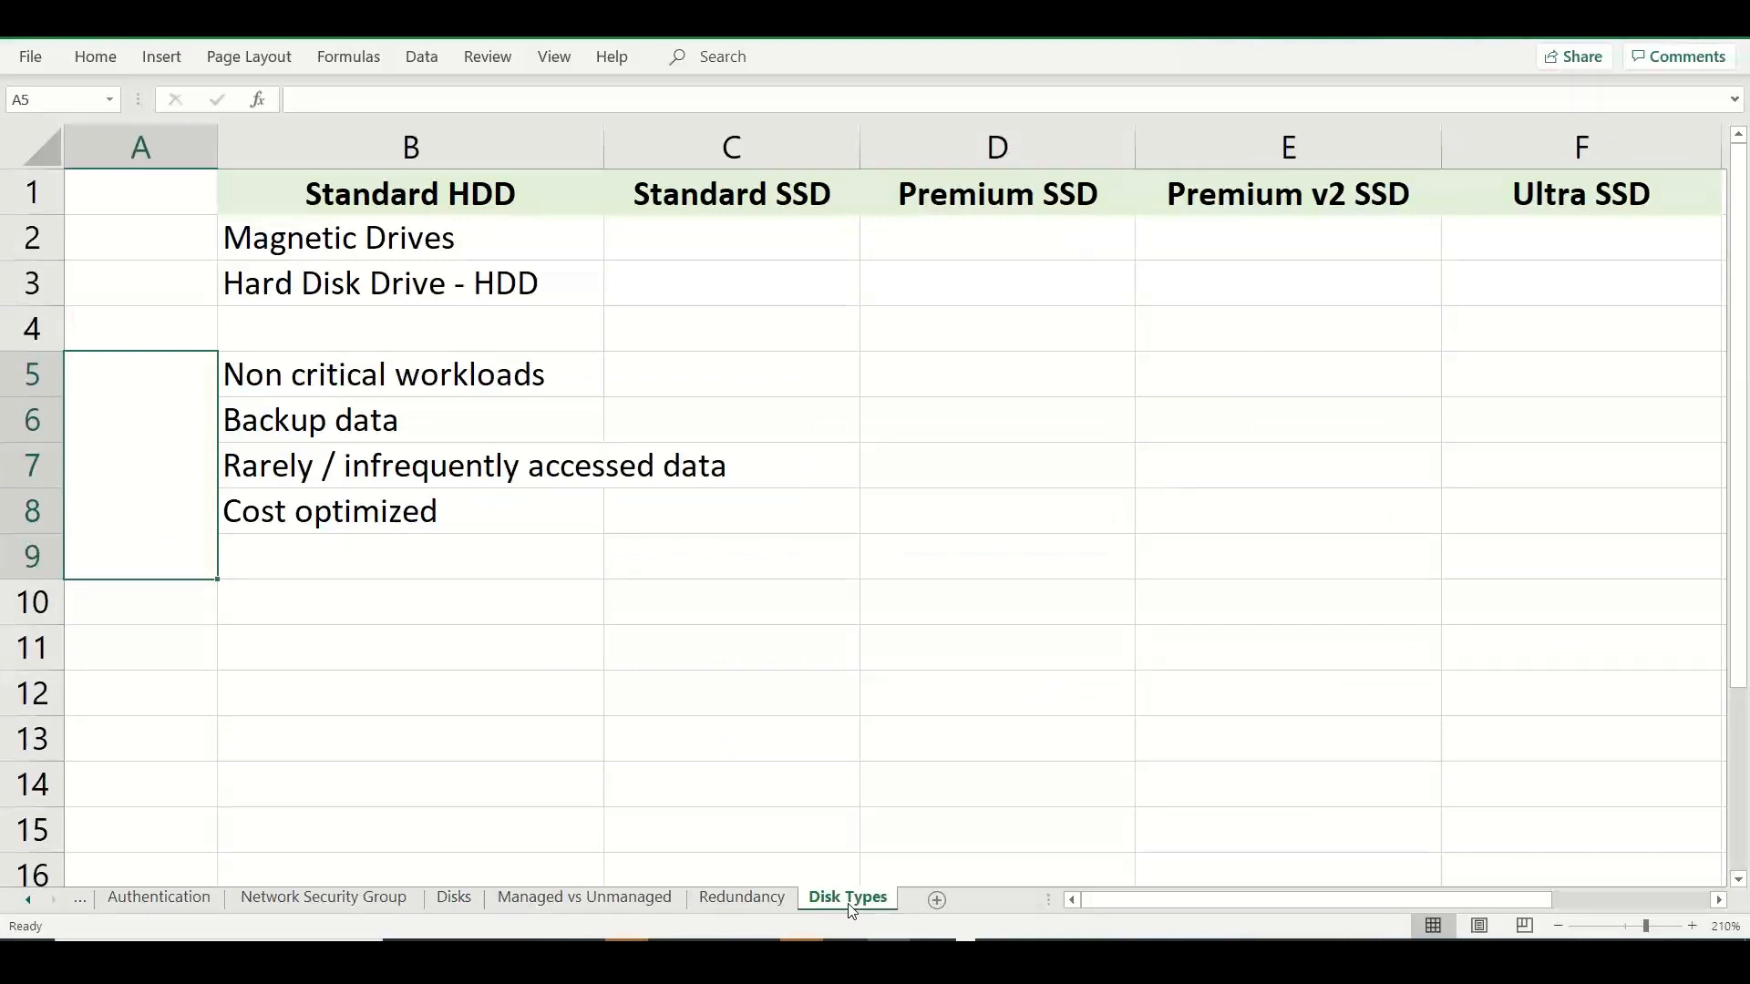
pyautogui.doubleClick(149, 536)
pyautogui.write('USE CASES')
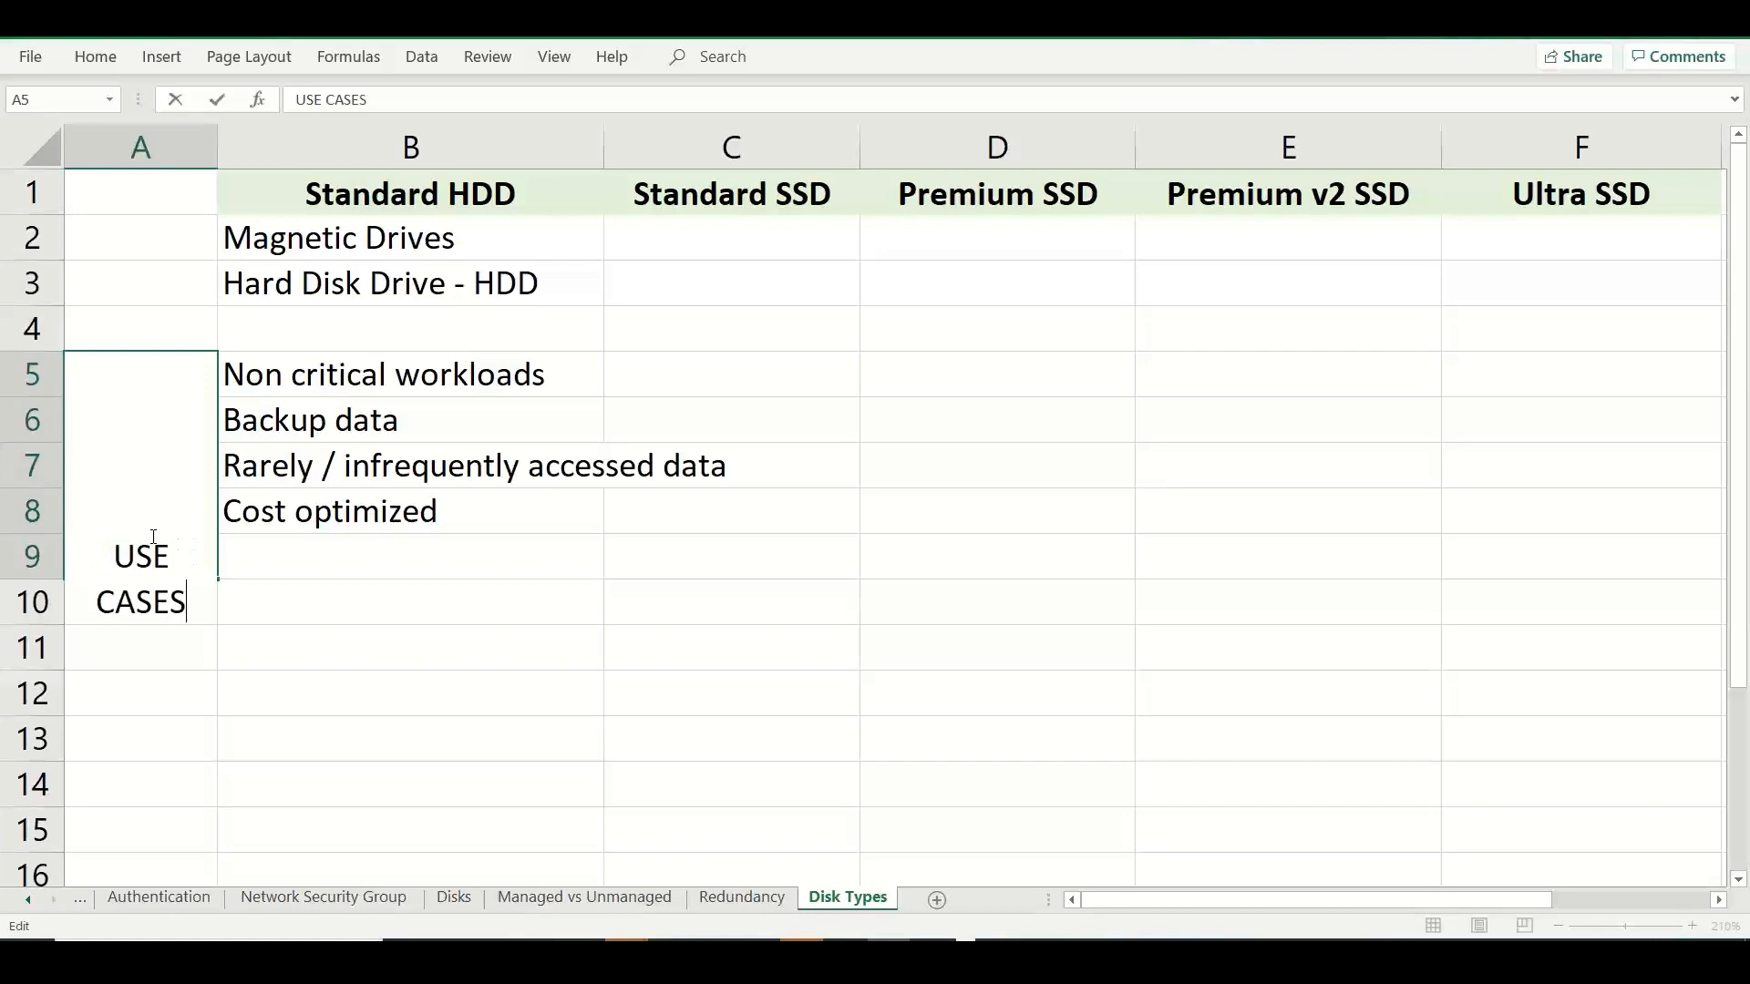
pyautogui.click(355, 597)
pyautogui.click(170, 482)
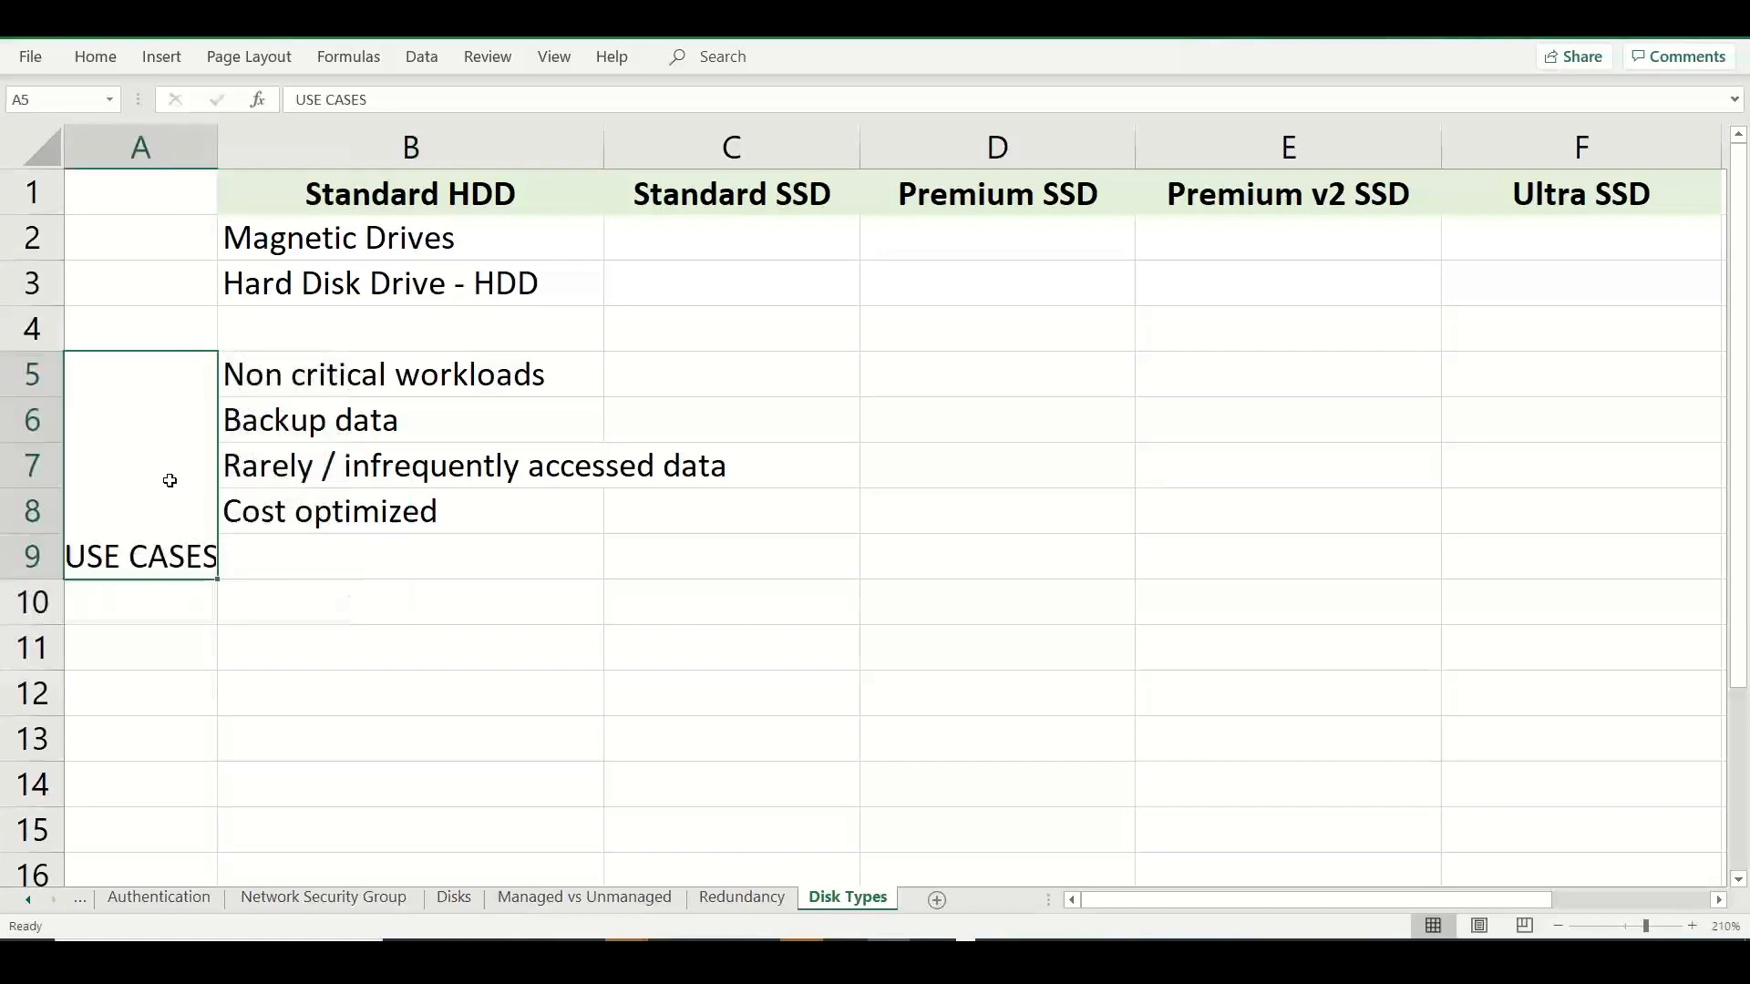
pyautogui.click(96, 57)
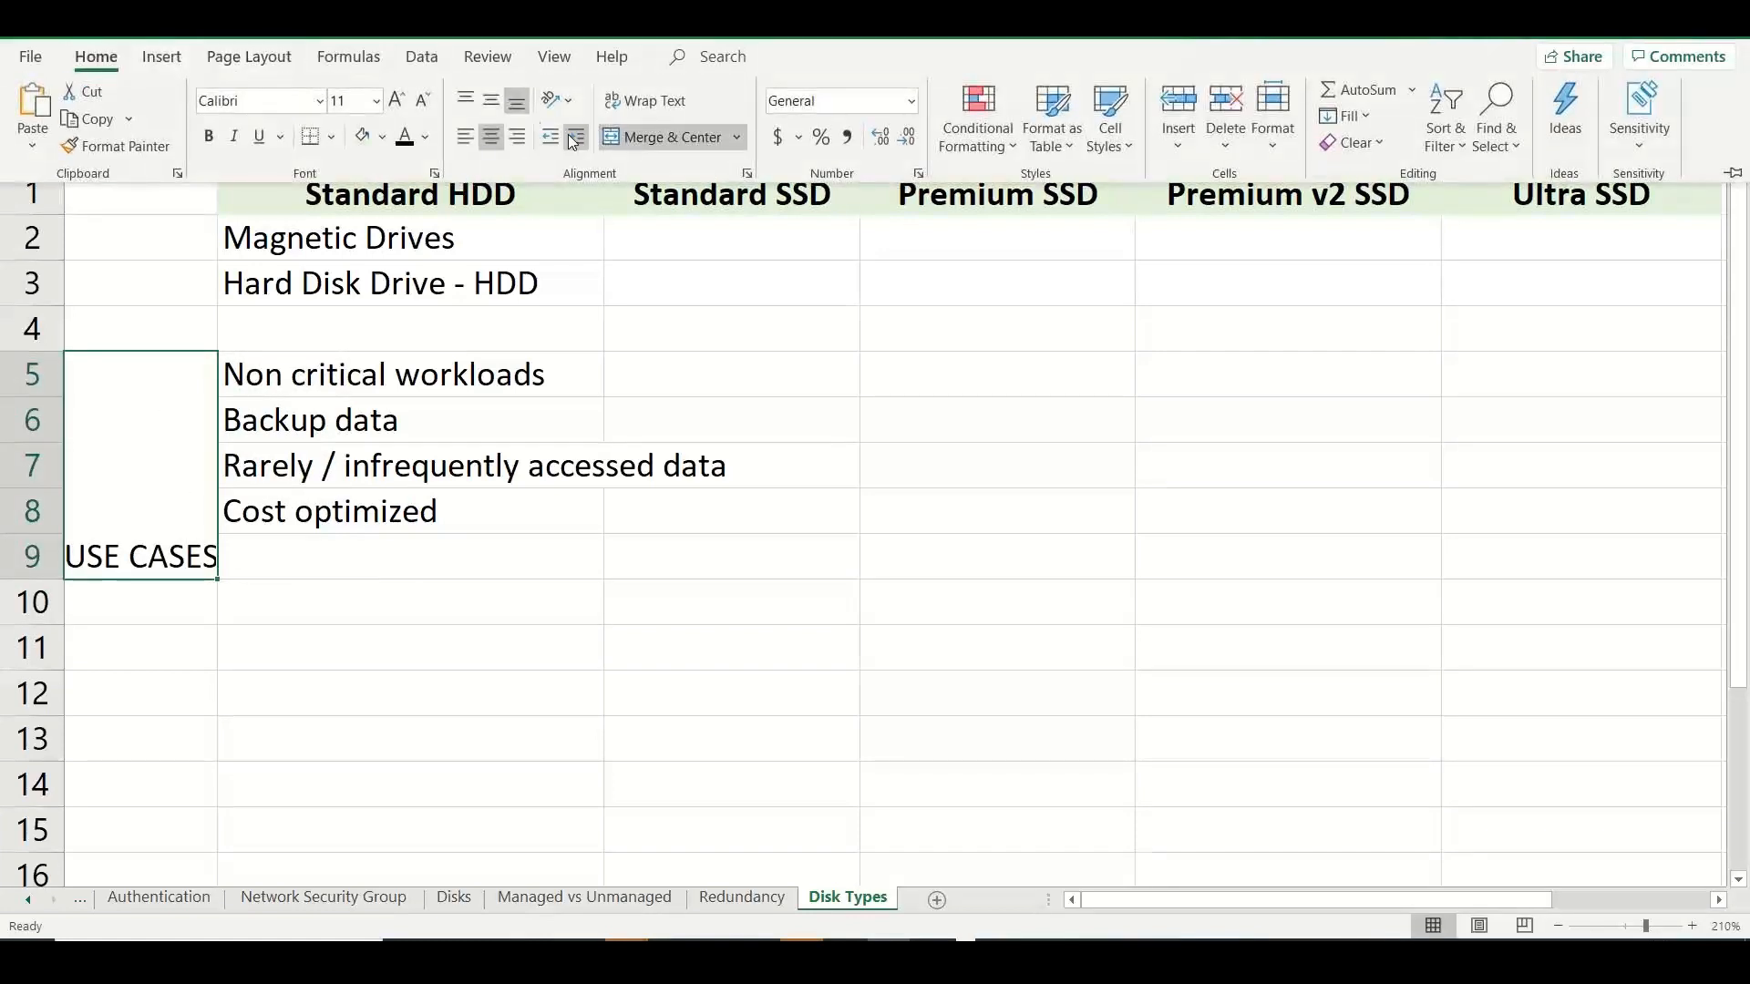
pyautogui.click(492, 100)
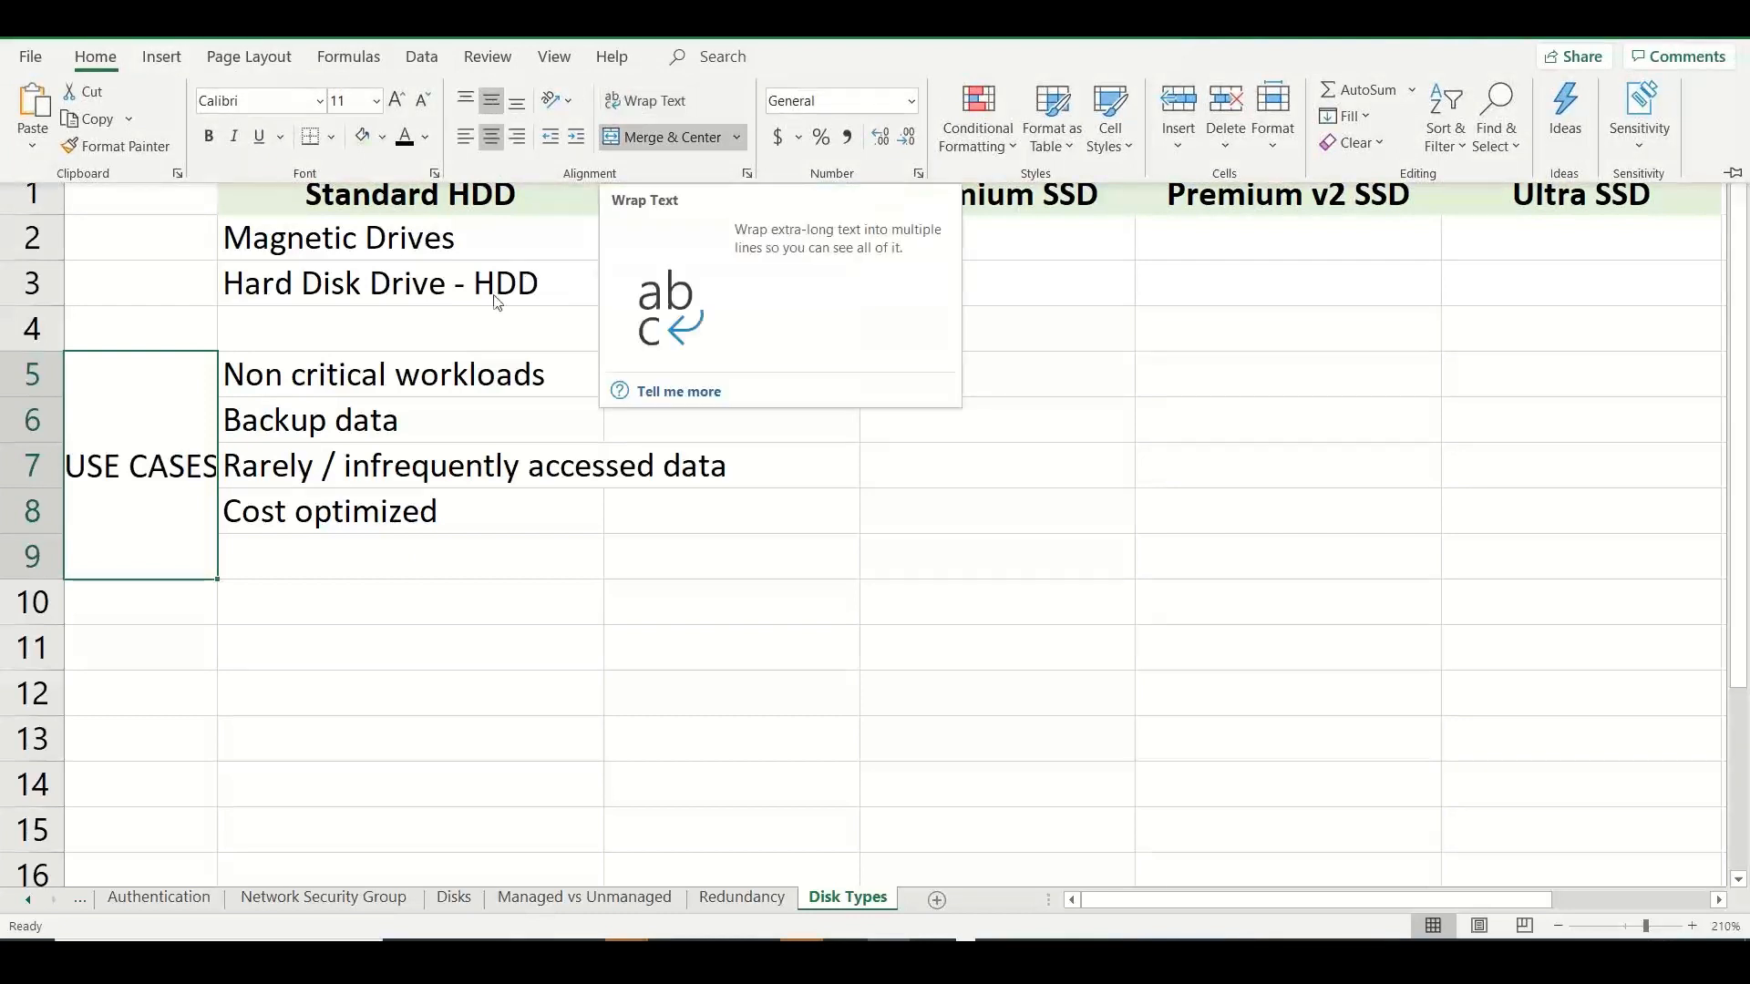
pyautogui.click(415, 348)
# Enter "Non Prod - Dev / Test..." in B9 in the Standard HDD column.
pyautogui.click(317, 559)
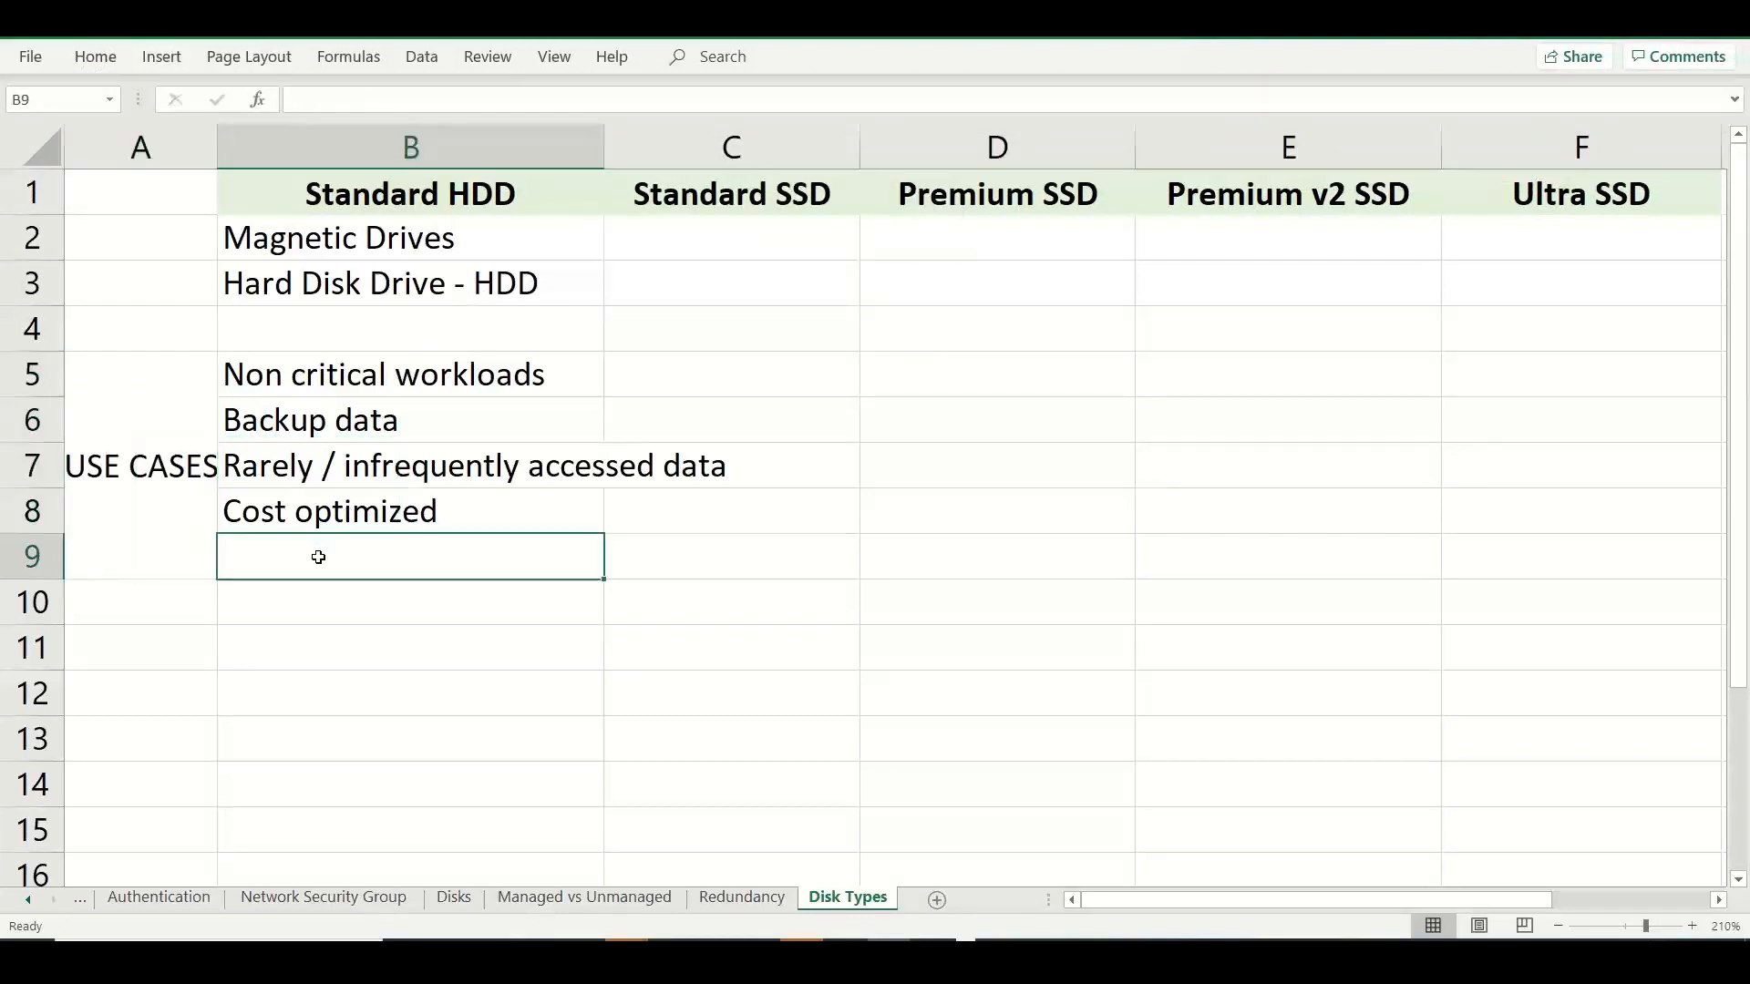
pyautogui.write('Non Prod - D')
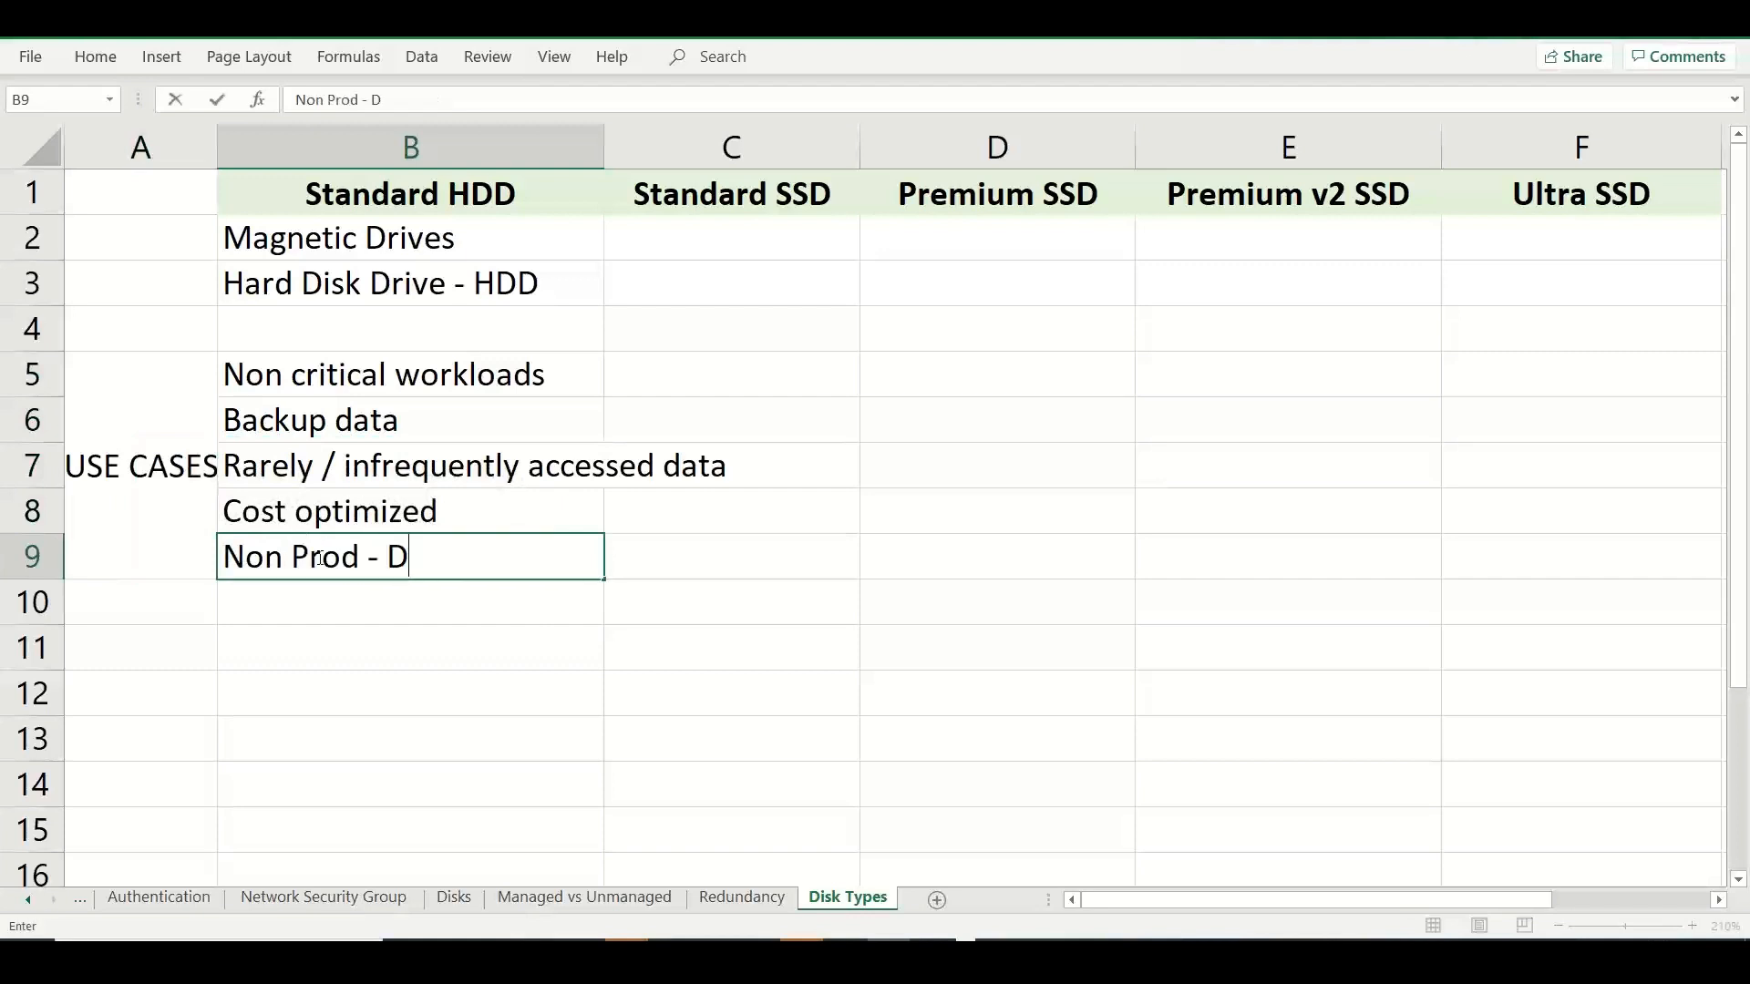
pyautogui.write('ev / Test...')
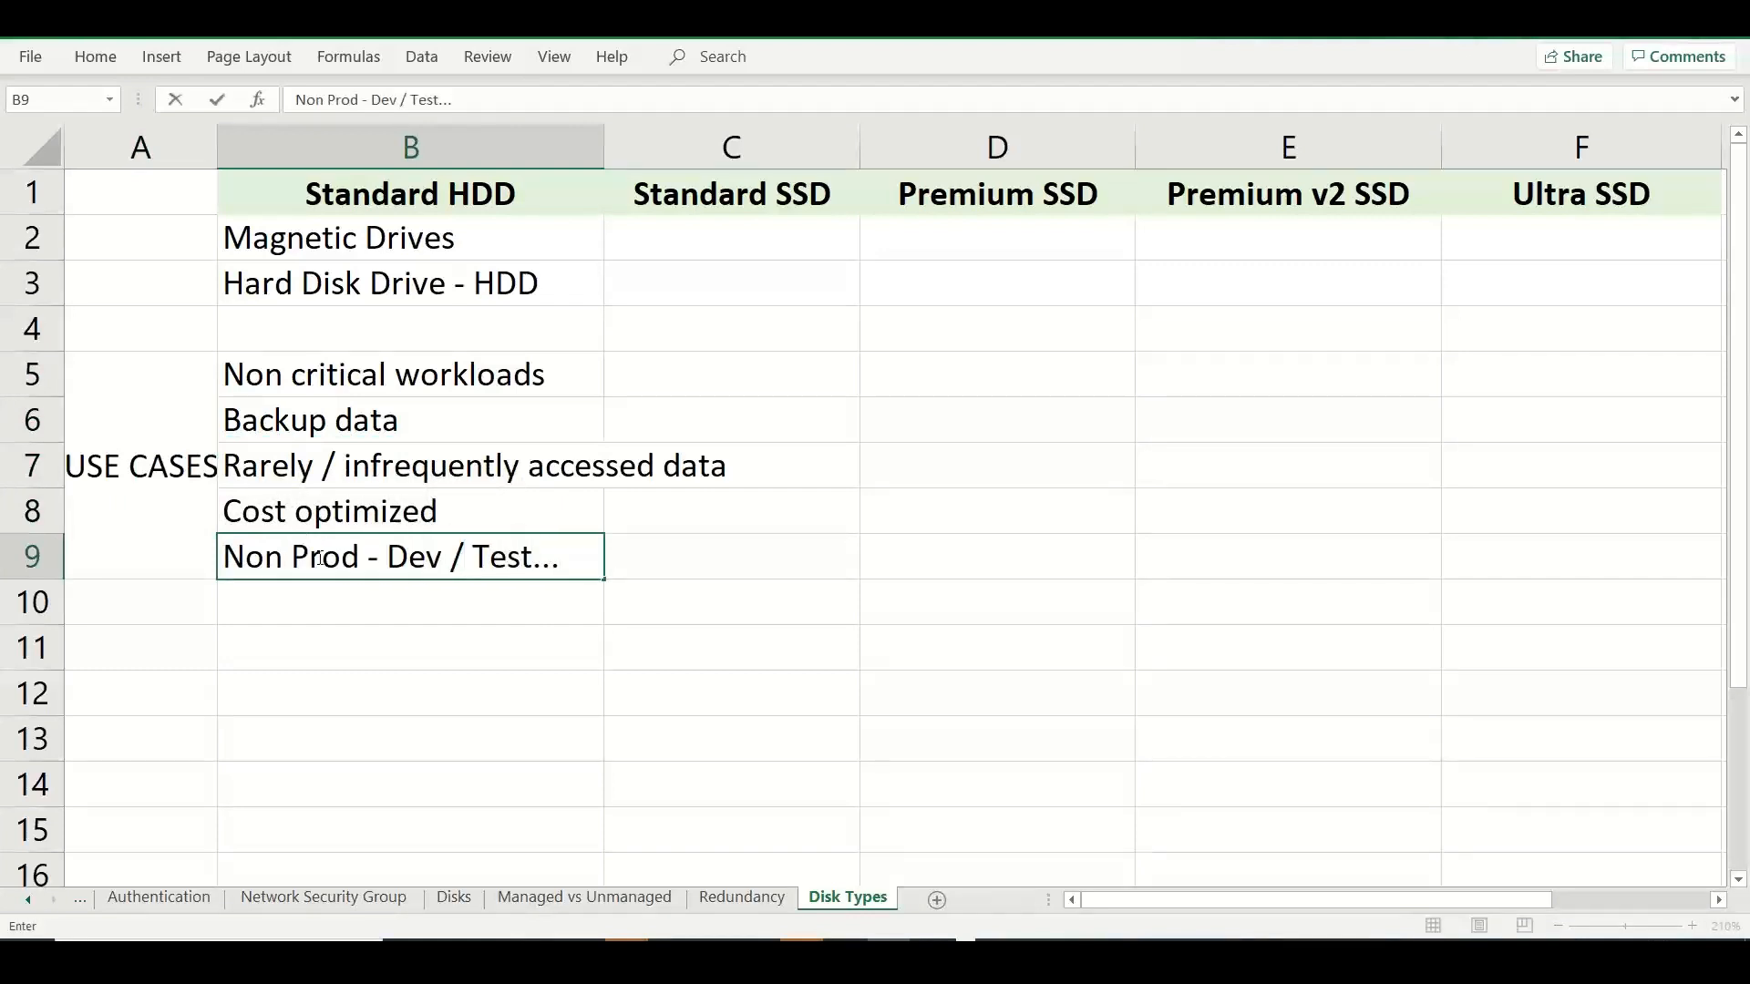
pyautogui.click(698, 204)
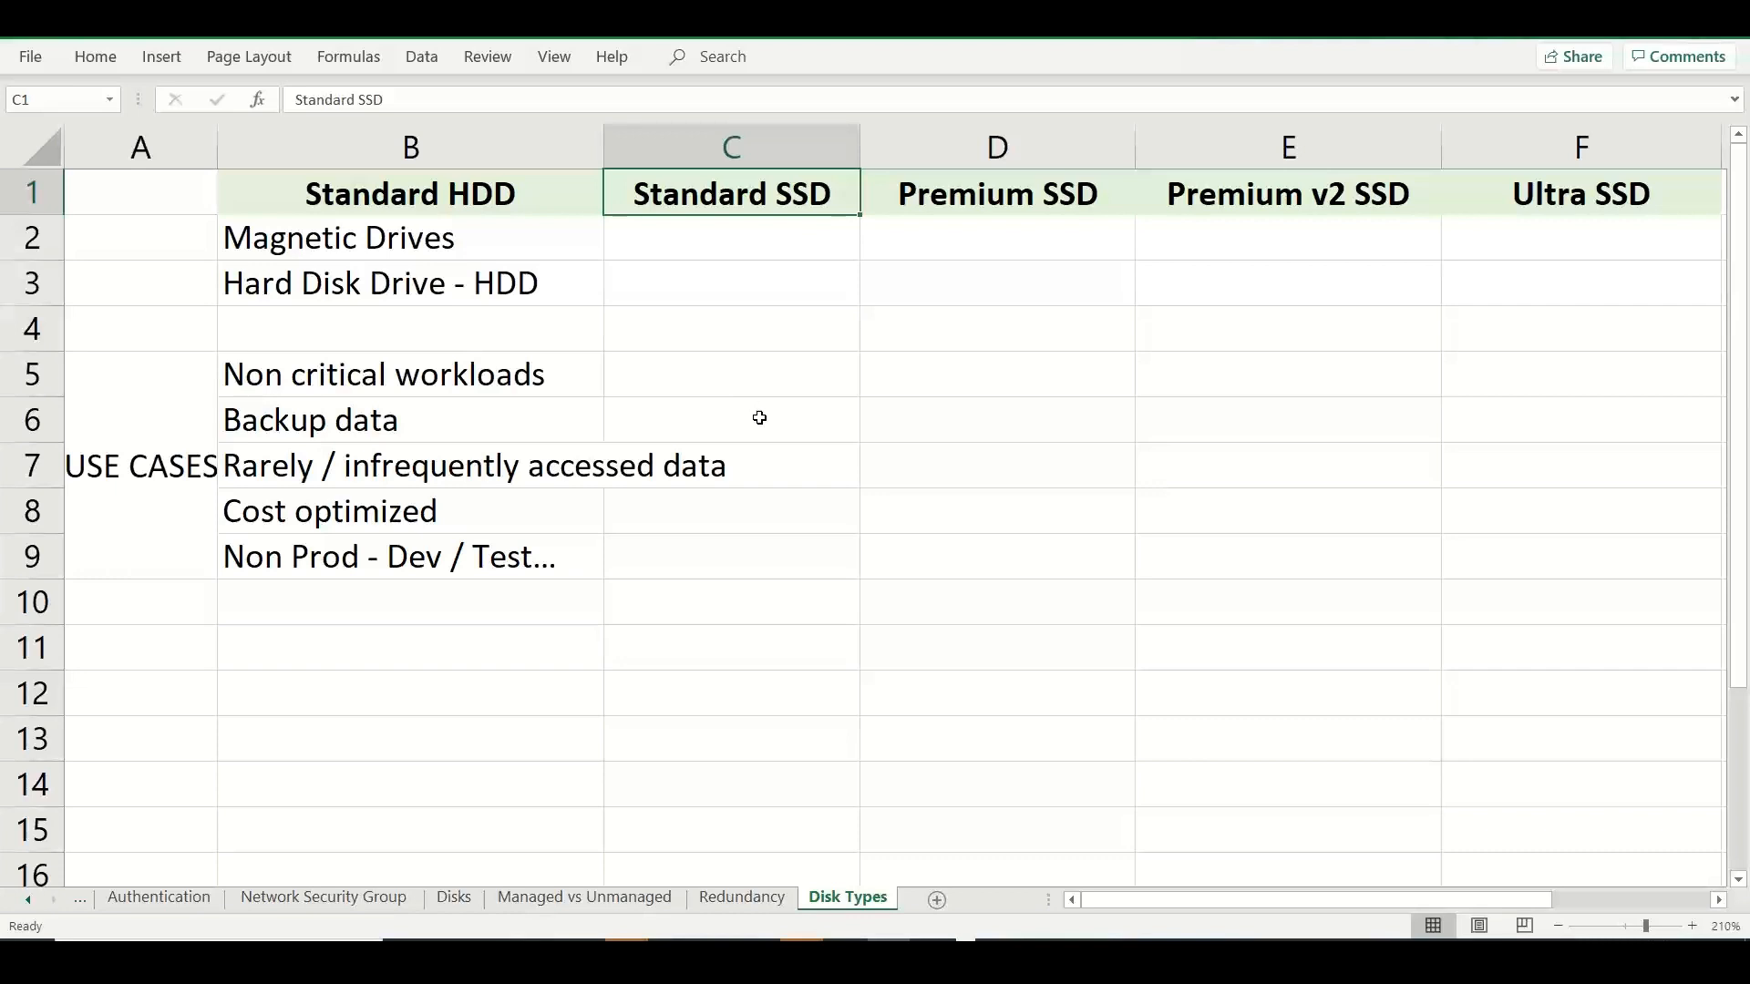
# Enter "Dev / Test" in C5 as the first Standard SSD use case.
pyautogui.click(689, 385)
pyautogui.write('D')
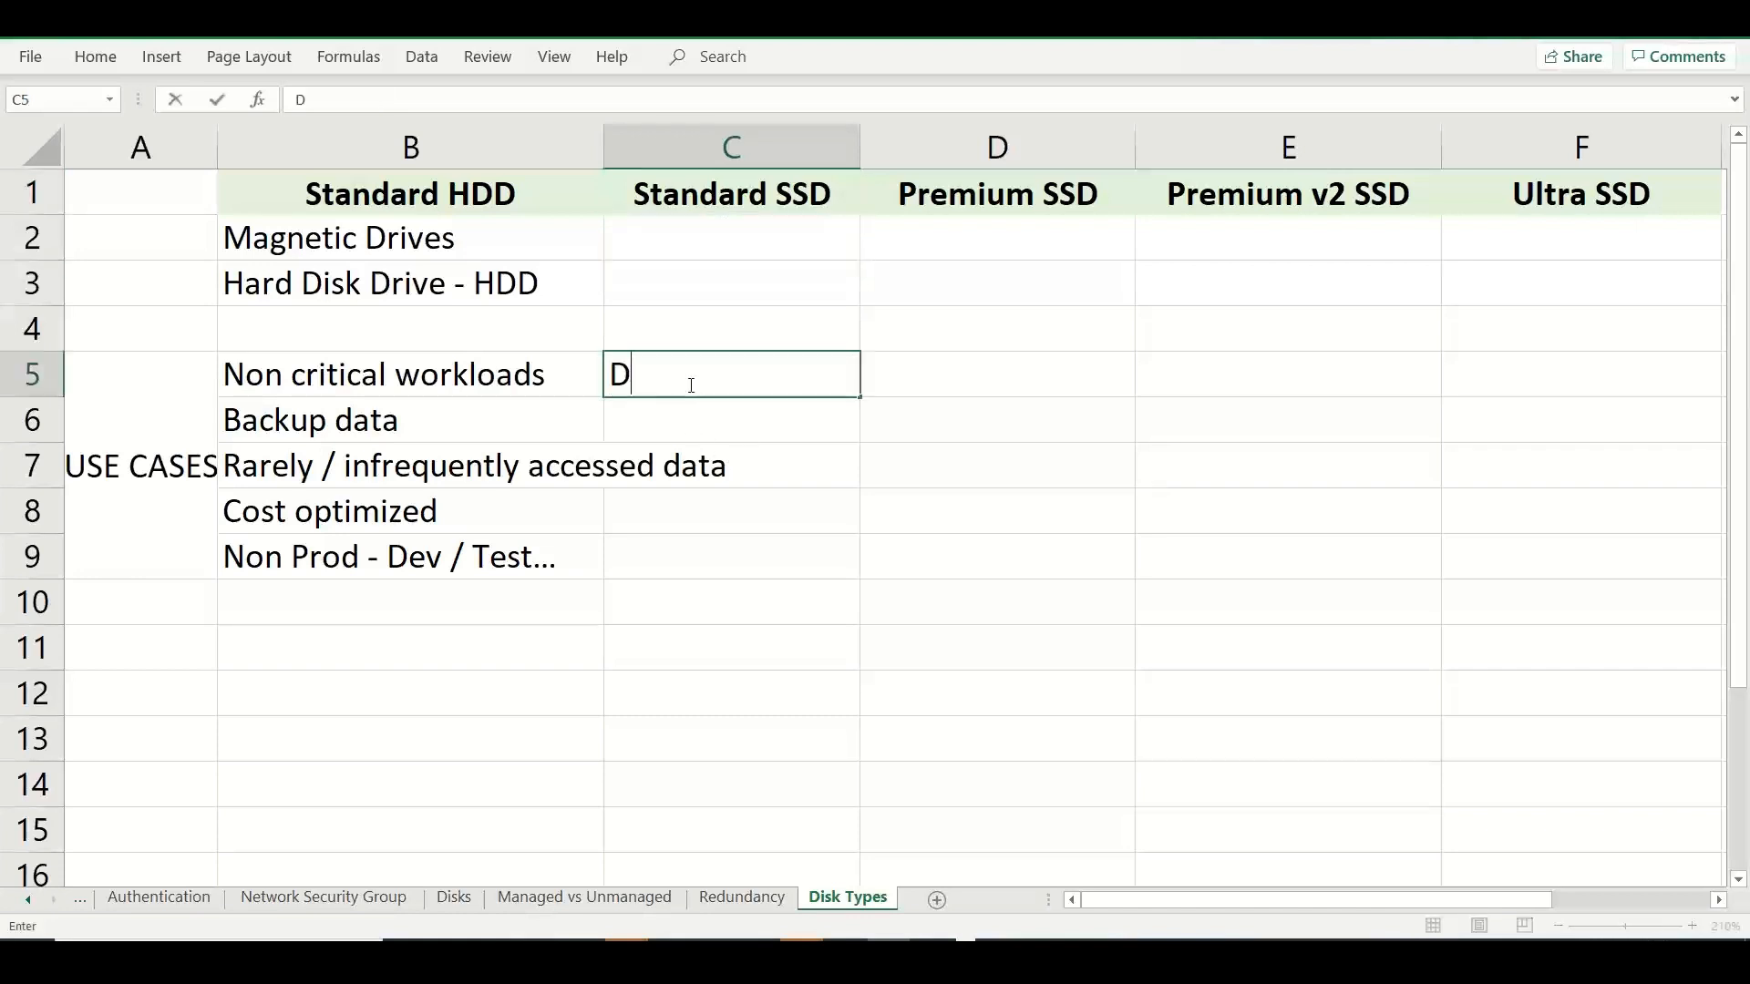
pyautogui.write('ev / Test')
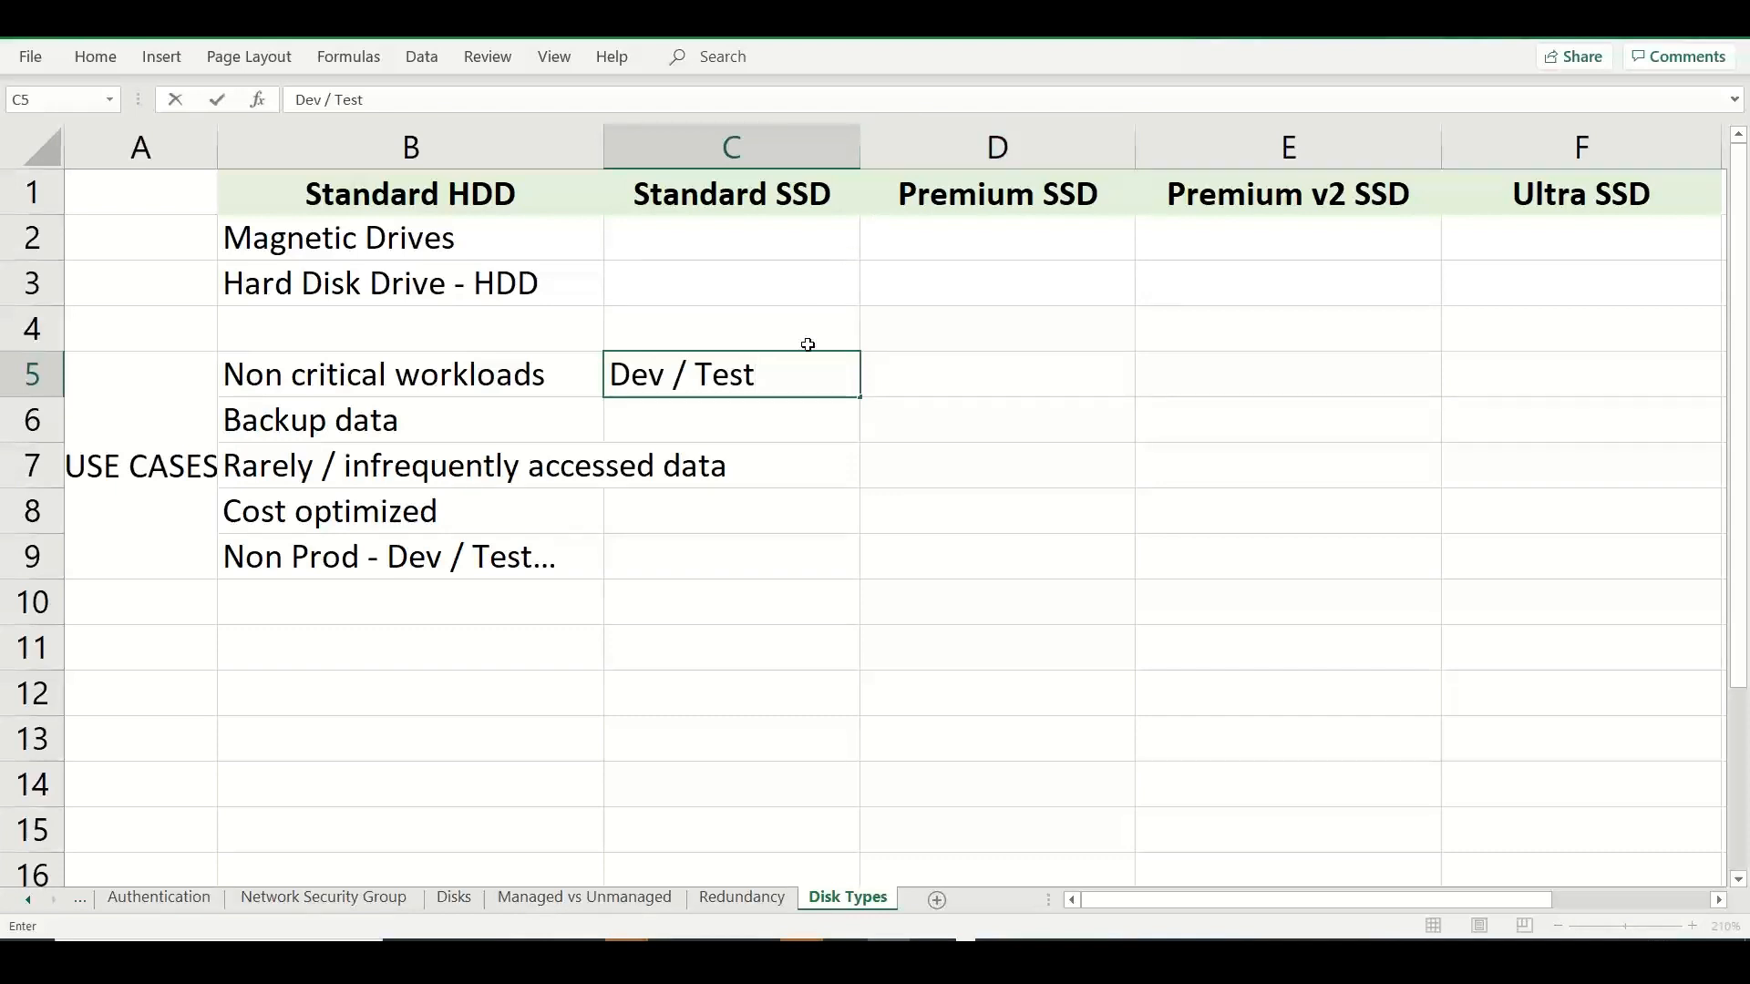
# Enter "Light weight DB / Web / App" in C6 as the second Standard SSD use case.
pyautogui.click(685, 422)
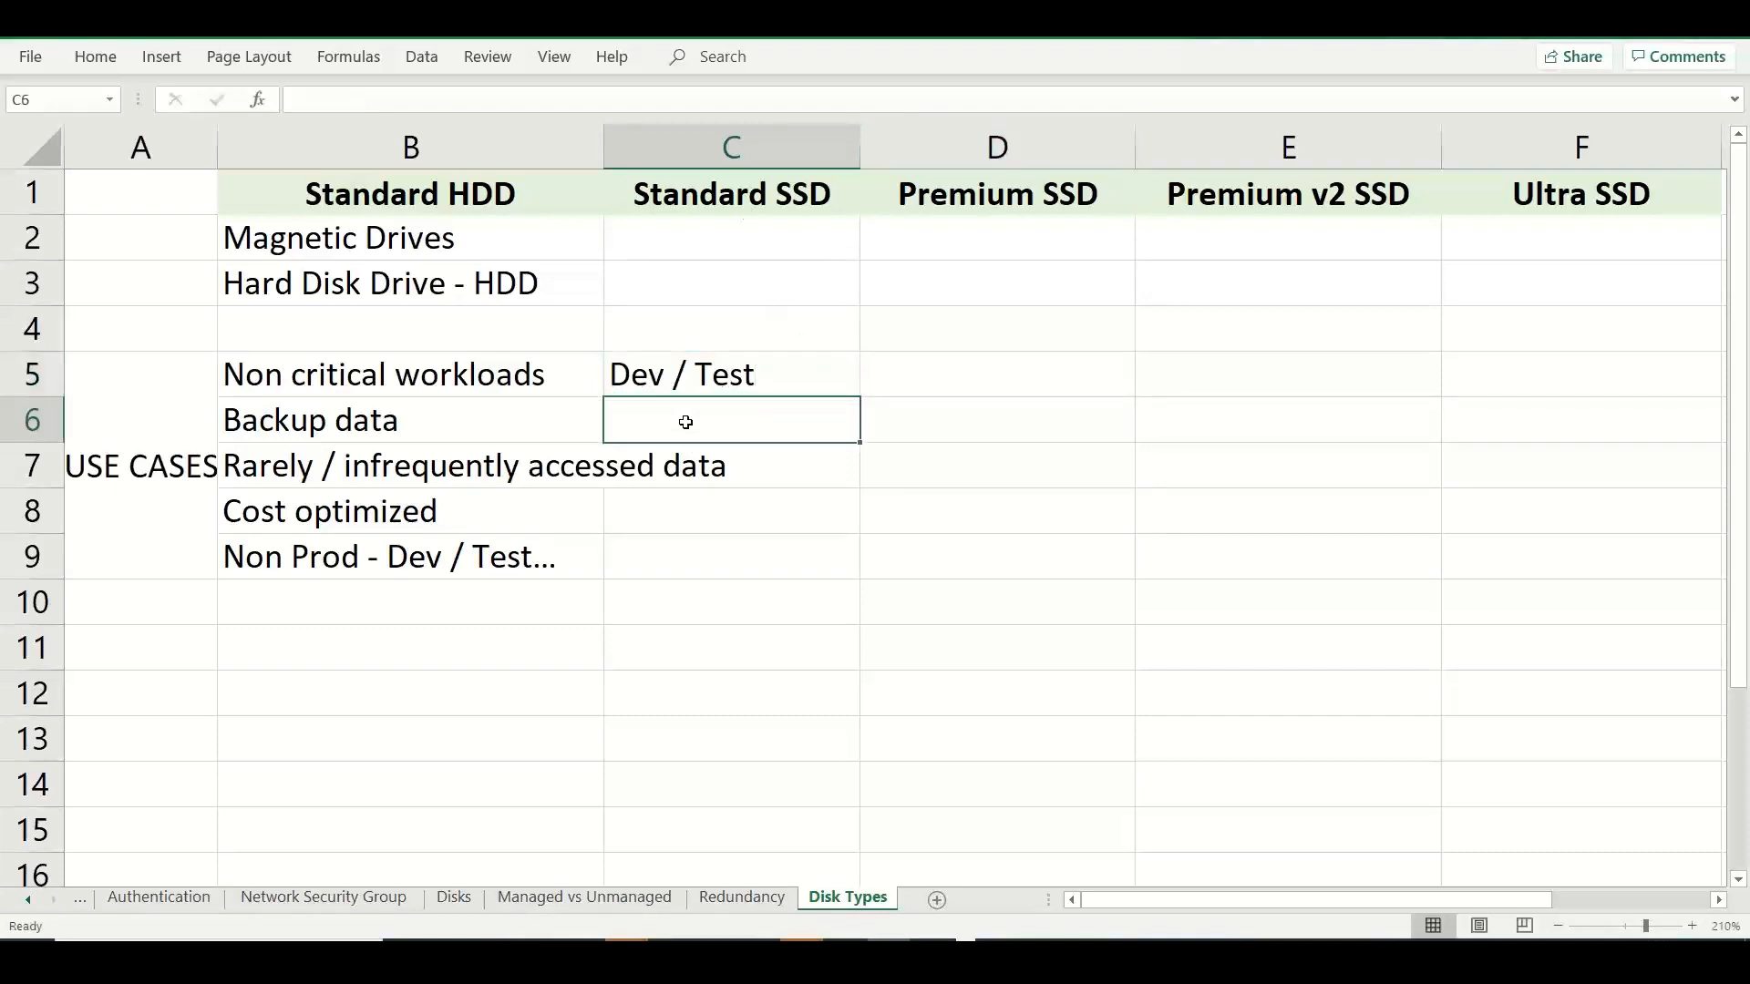
pyautogui.write('Light wei')
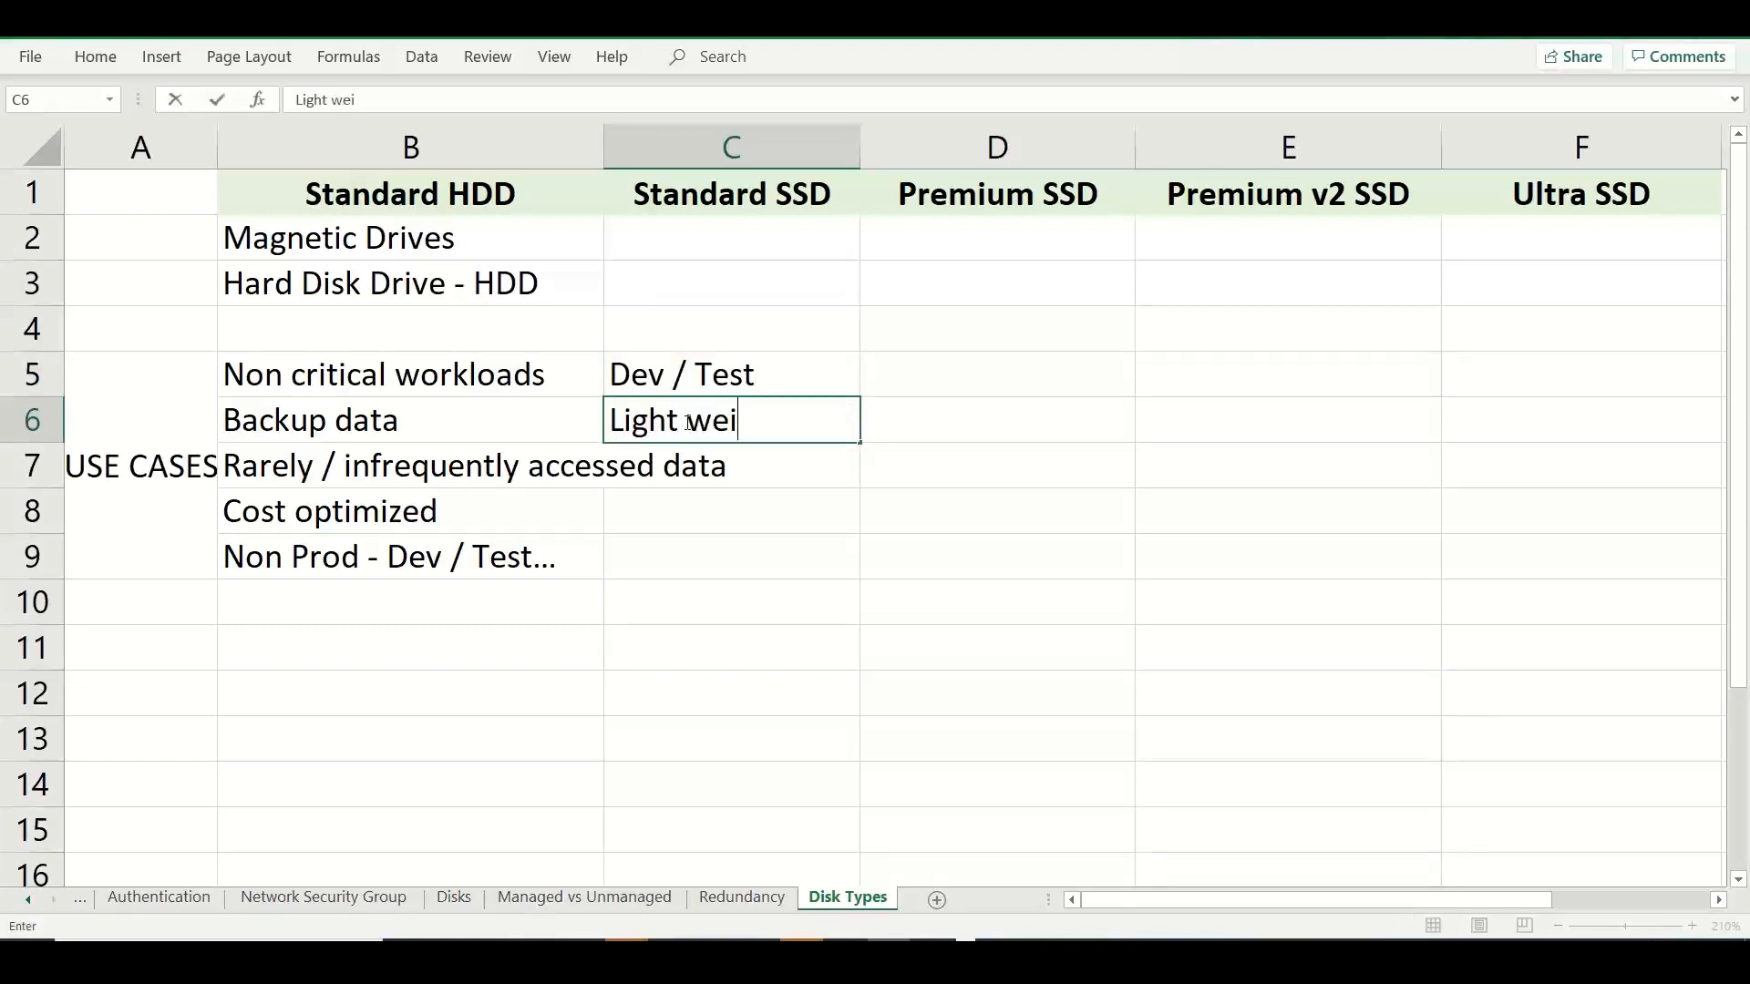
pyautogui.write('ght DB / We')
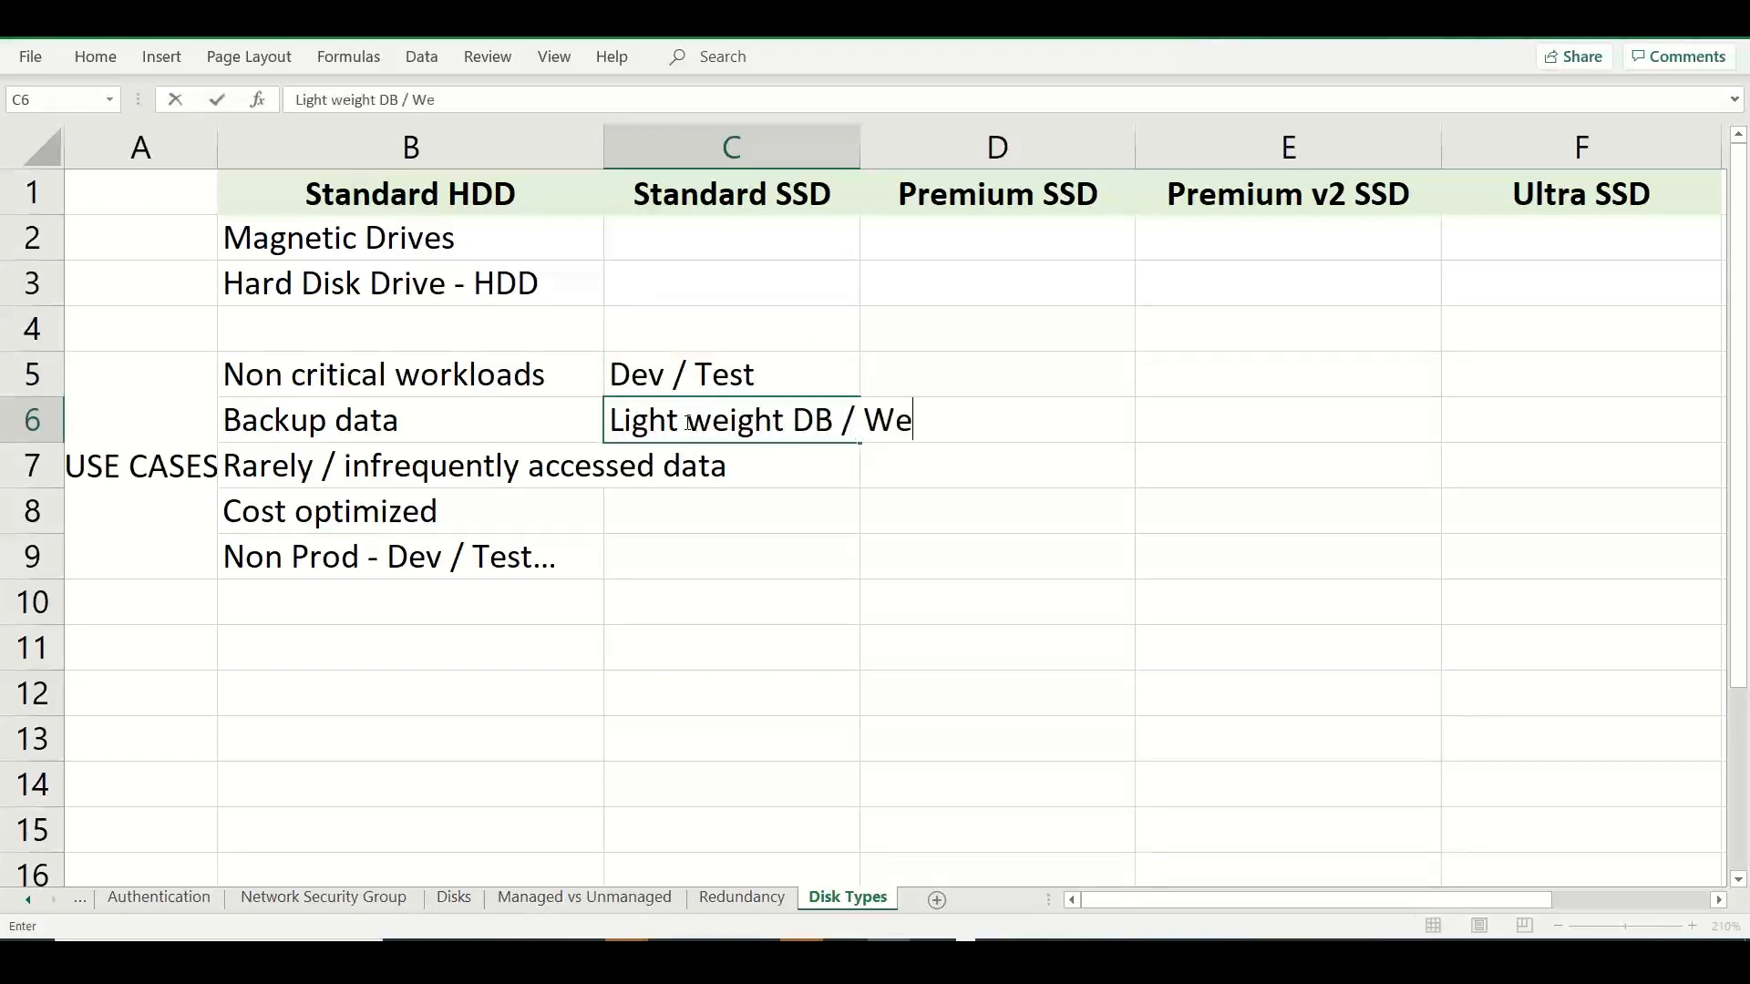
pyautogui.write('b / App')
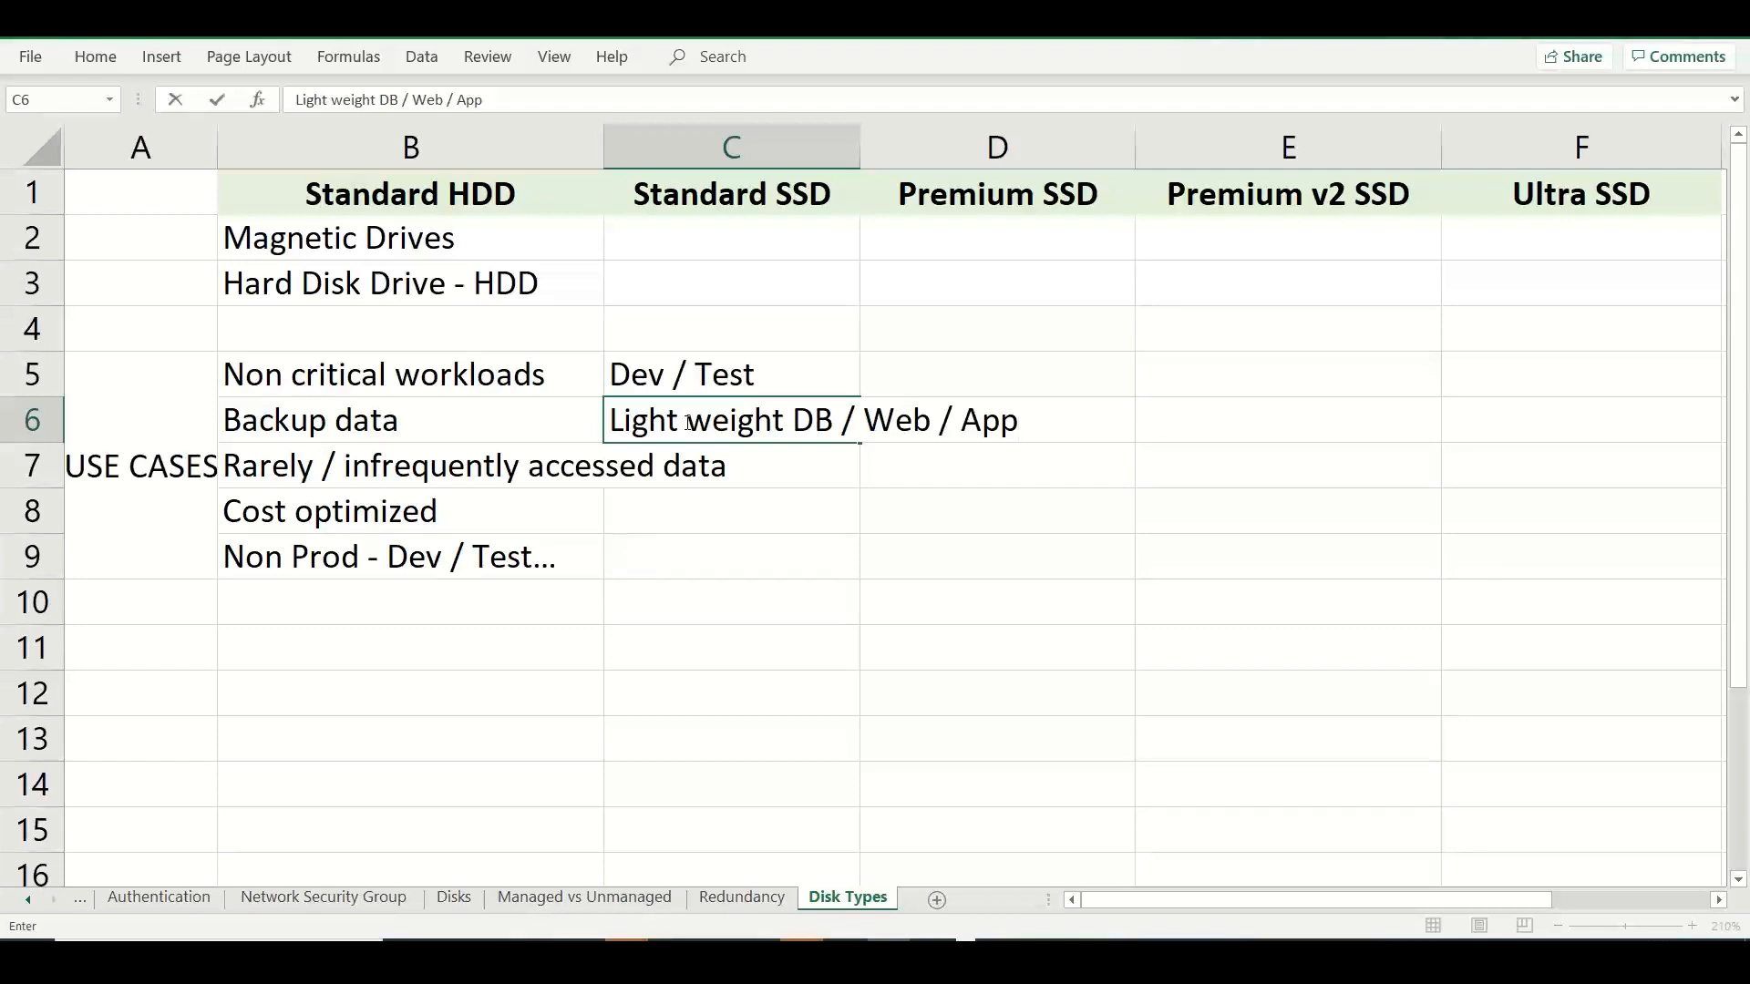
# Enter "Production workloads" in D5 and "Moderate to High performane" in D6 as the Premium SSD use cases.
pyautogui.click(926, 346)
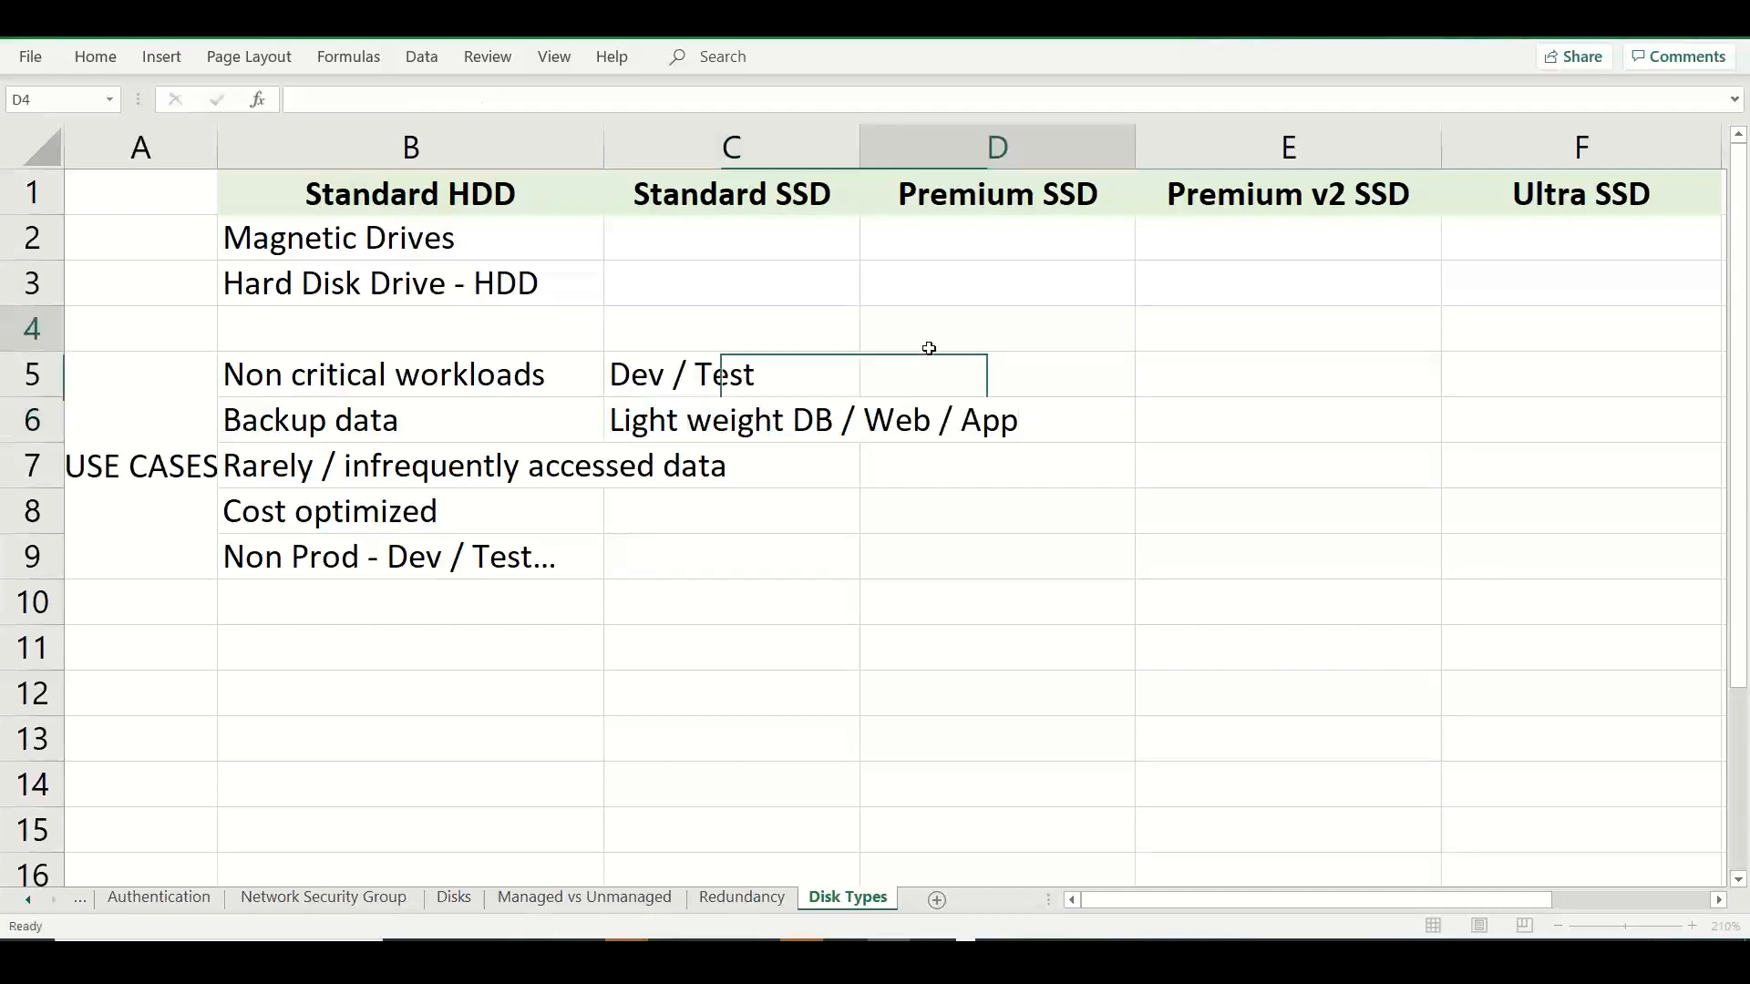
pyautogui.click(926, 381)
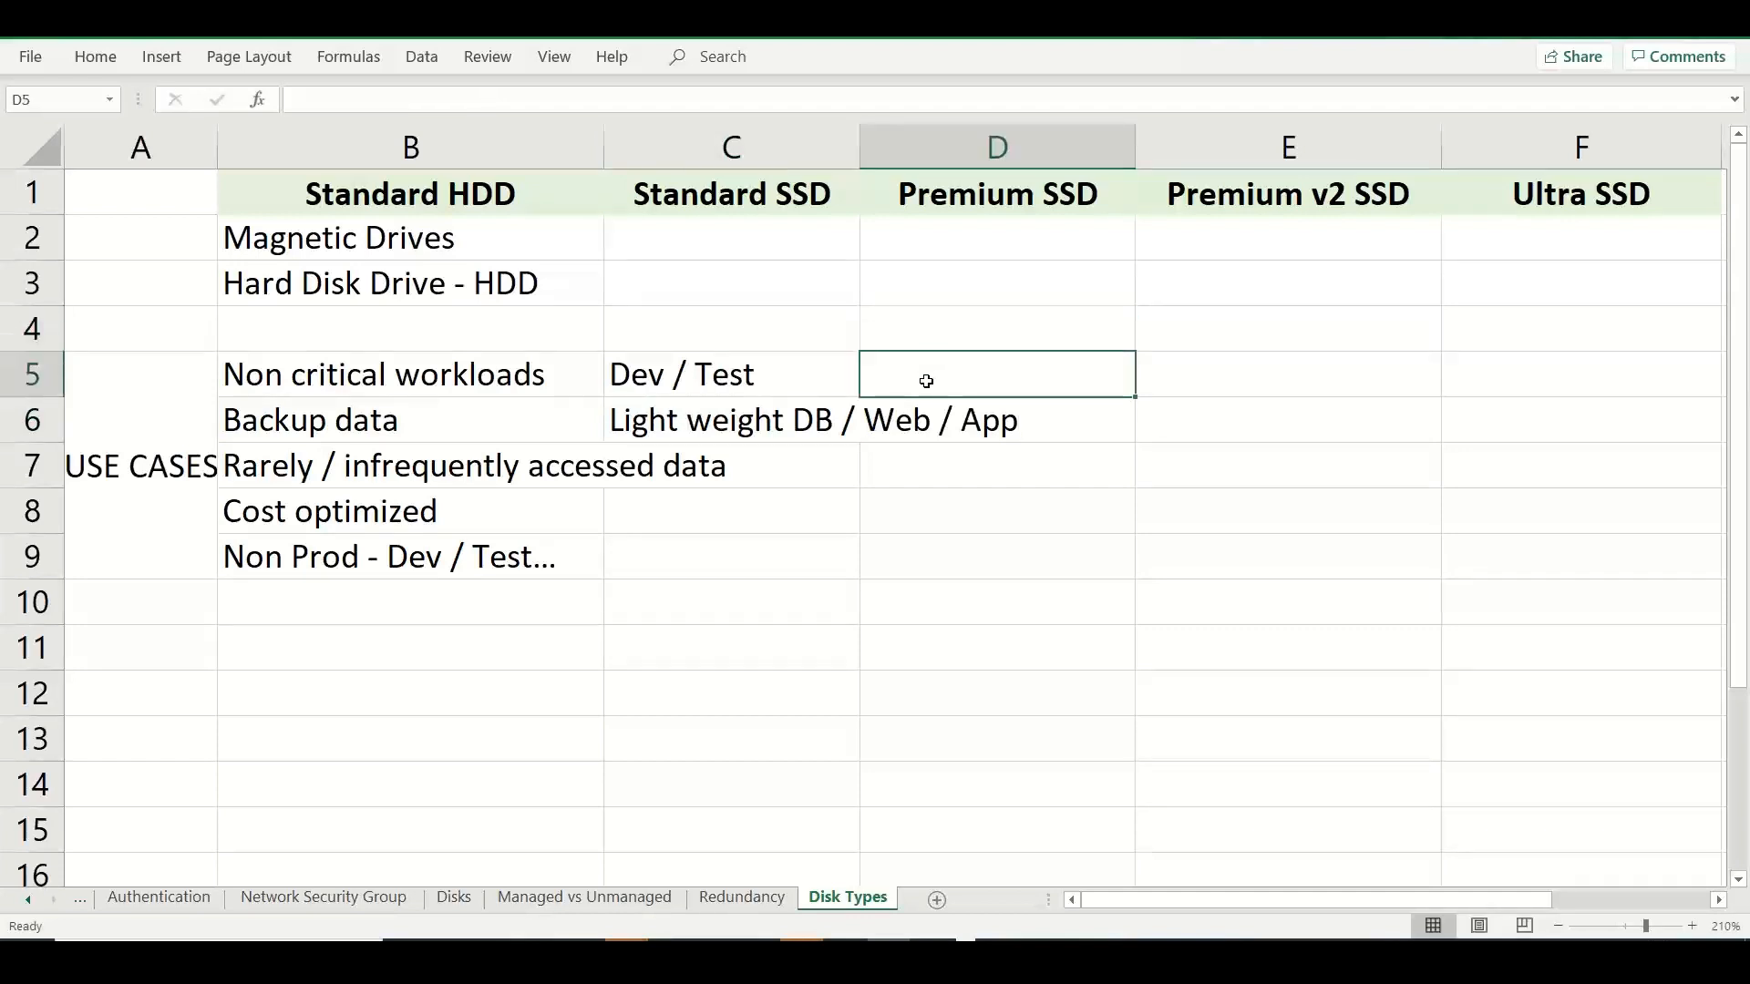
pyautogui.write('Product')
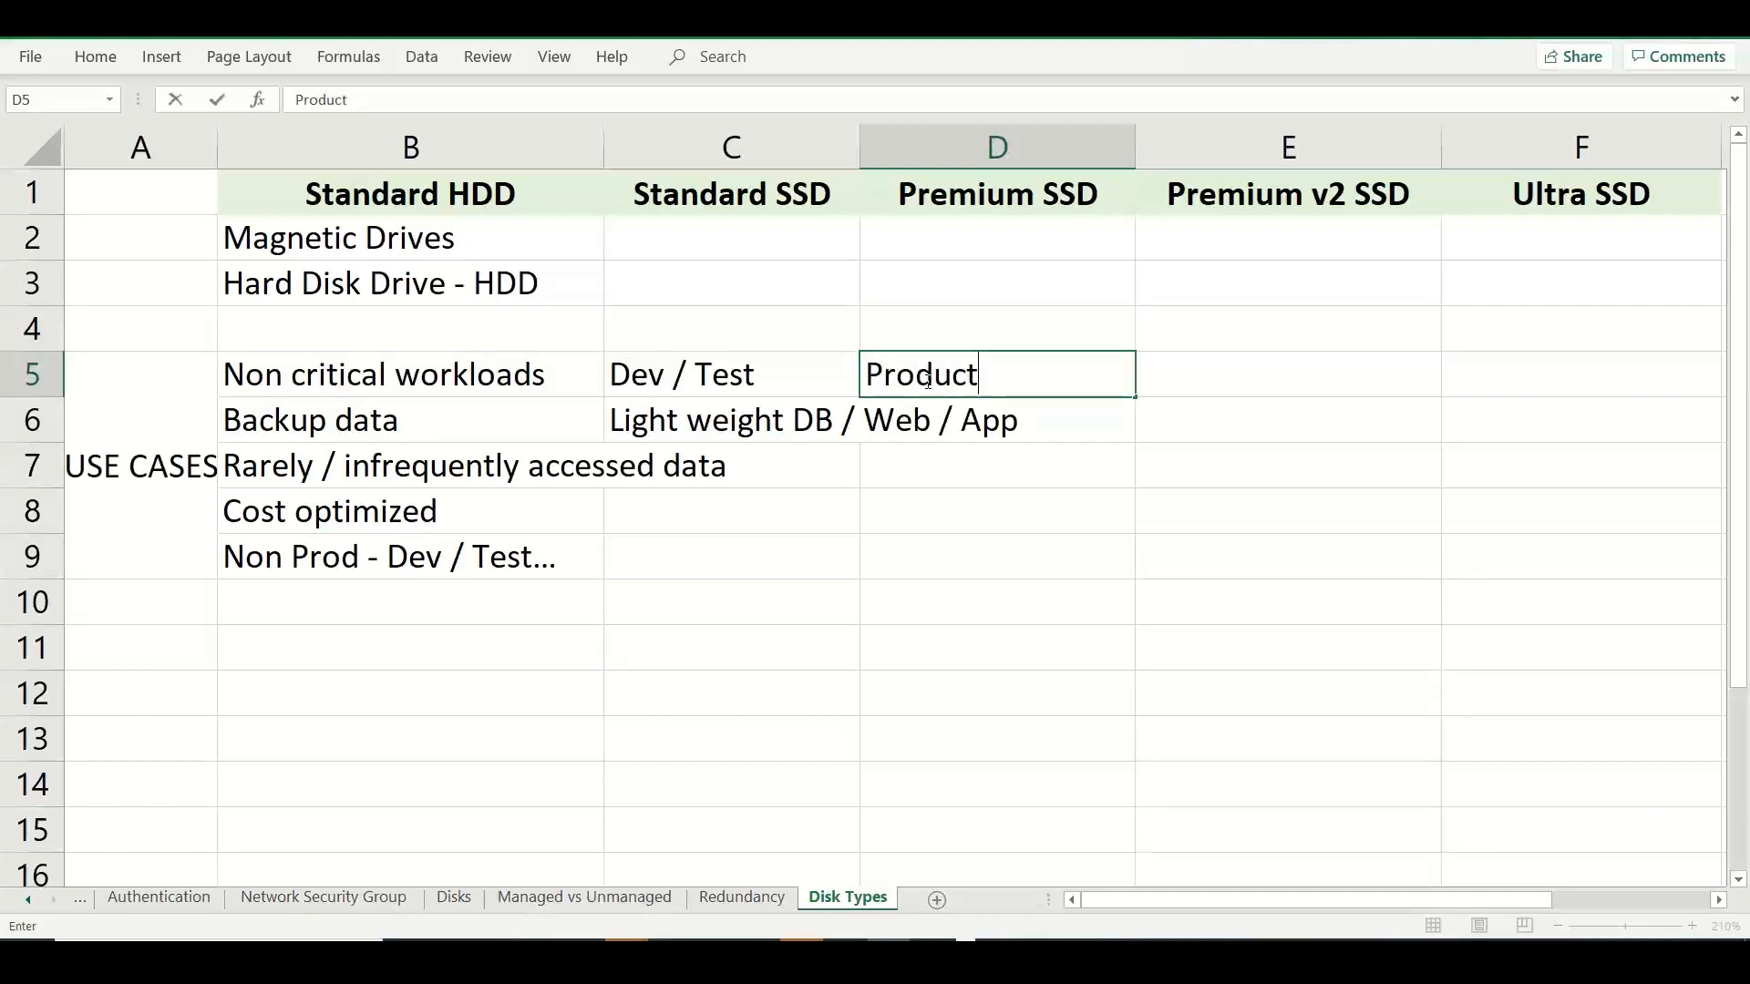
pyautogui.write('ion workloads')
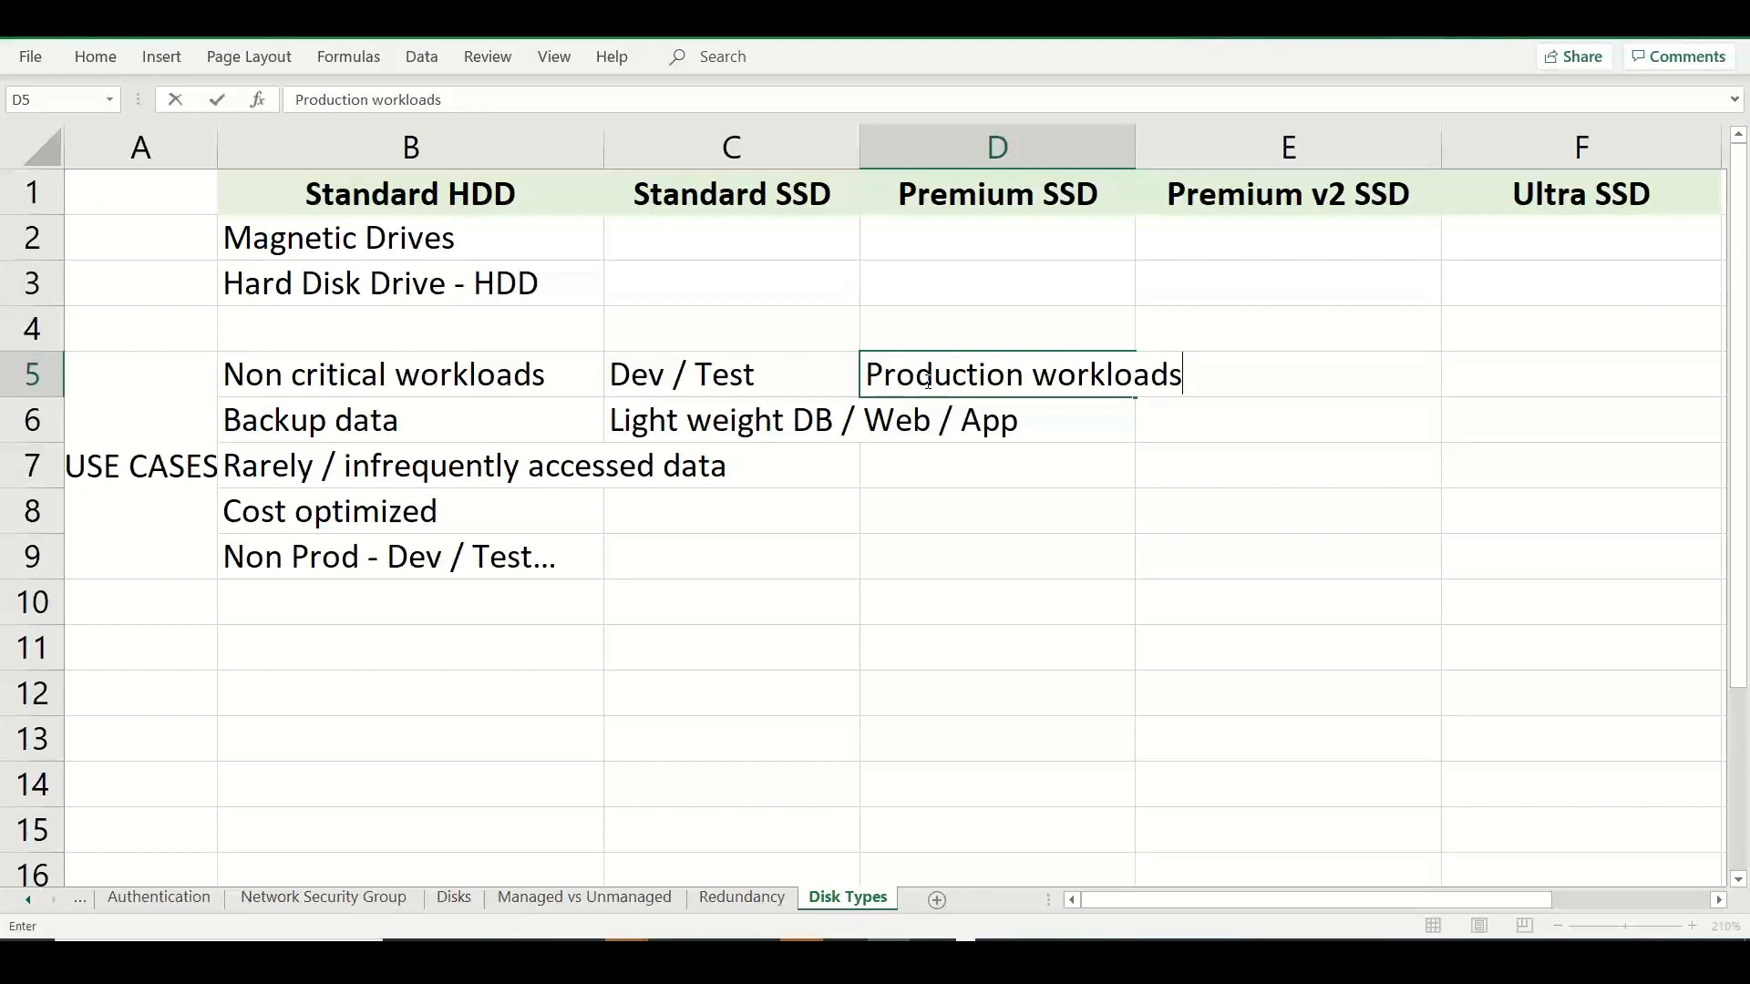
pyautogui.click(1017, 422)
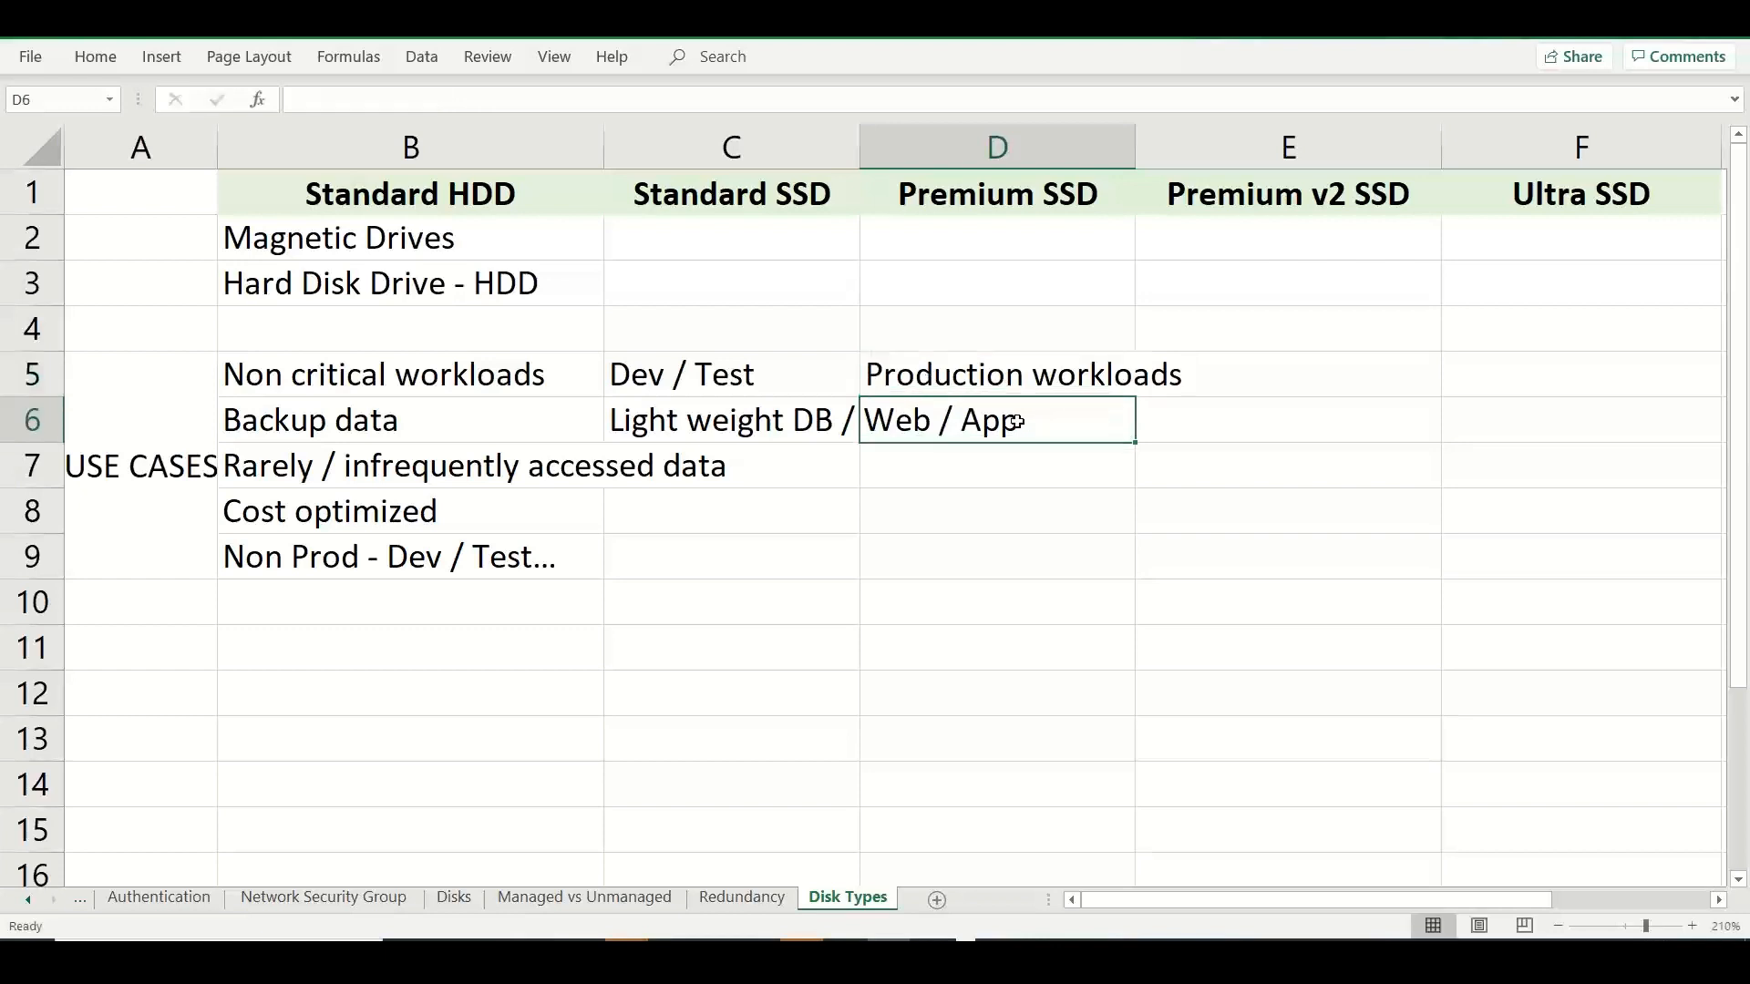
pyautogui.write('Moderate')
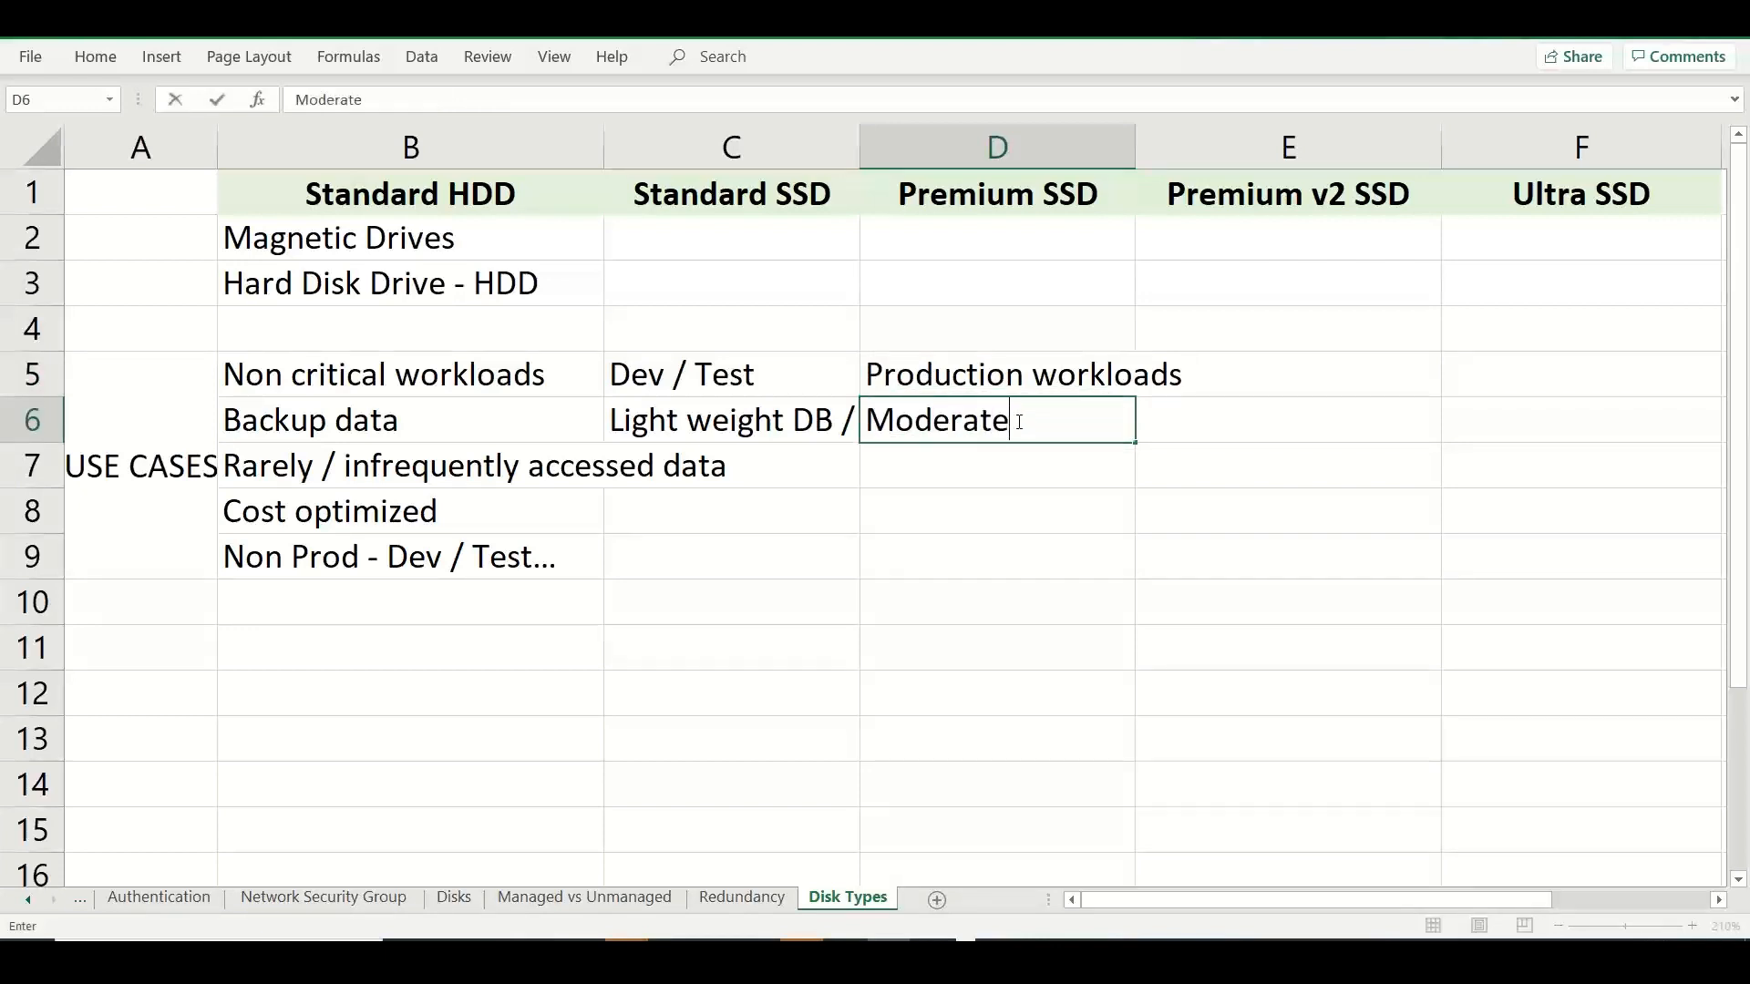
pyautogui.write(' to High performane')
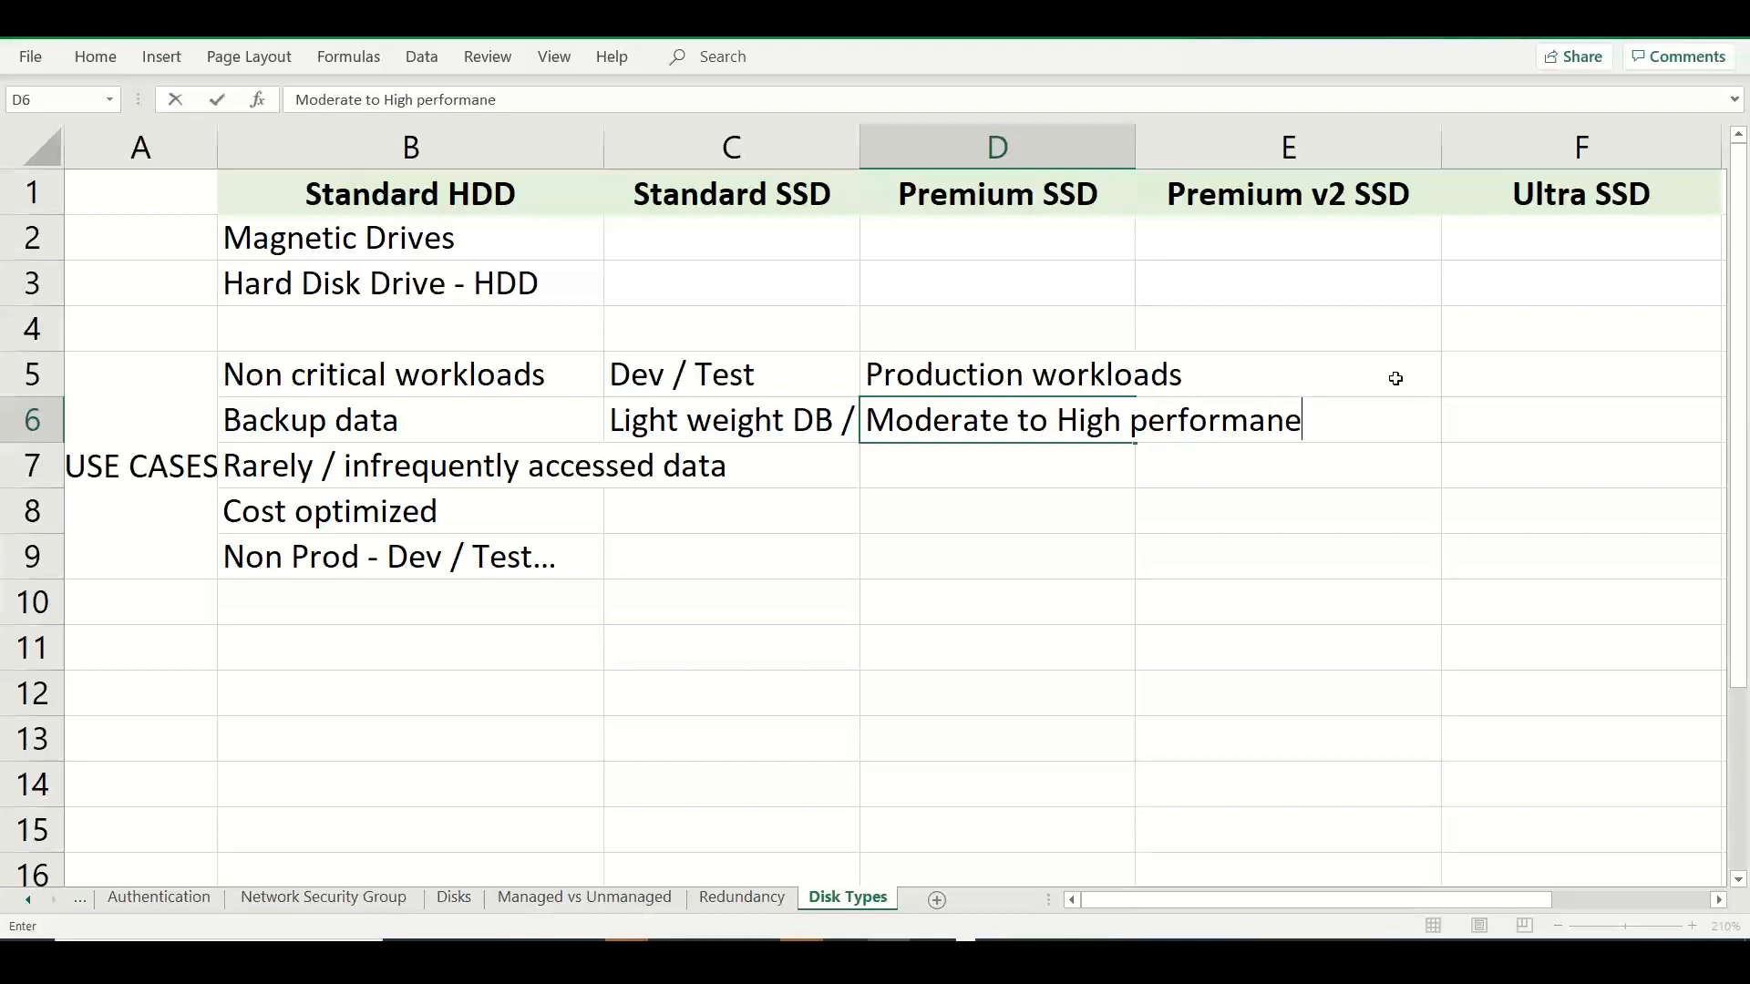
# Enter "Mission Critical / Business critical workloads" in F5 as the Ultra SSD use case.
pyautogui.click(1564, 376)
pyautogui.write('Missi')
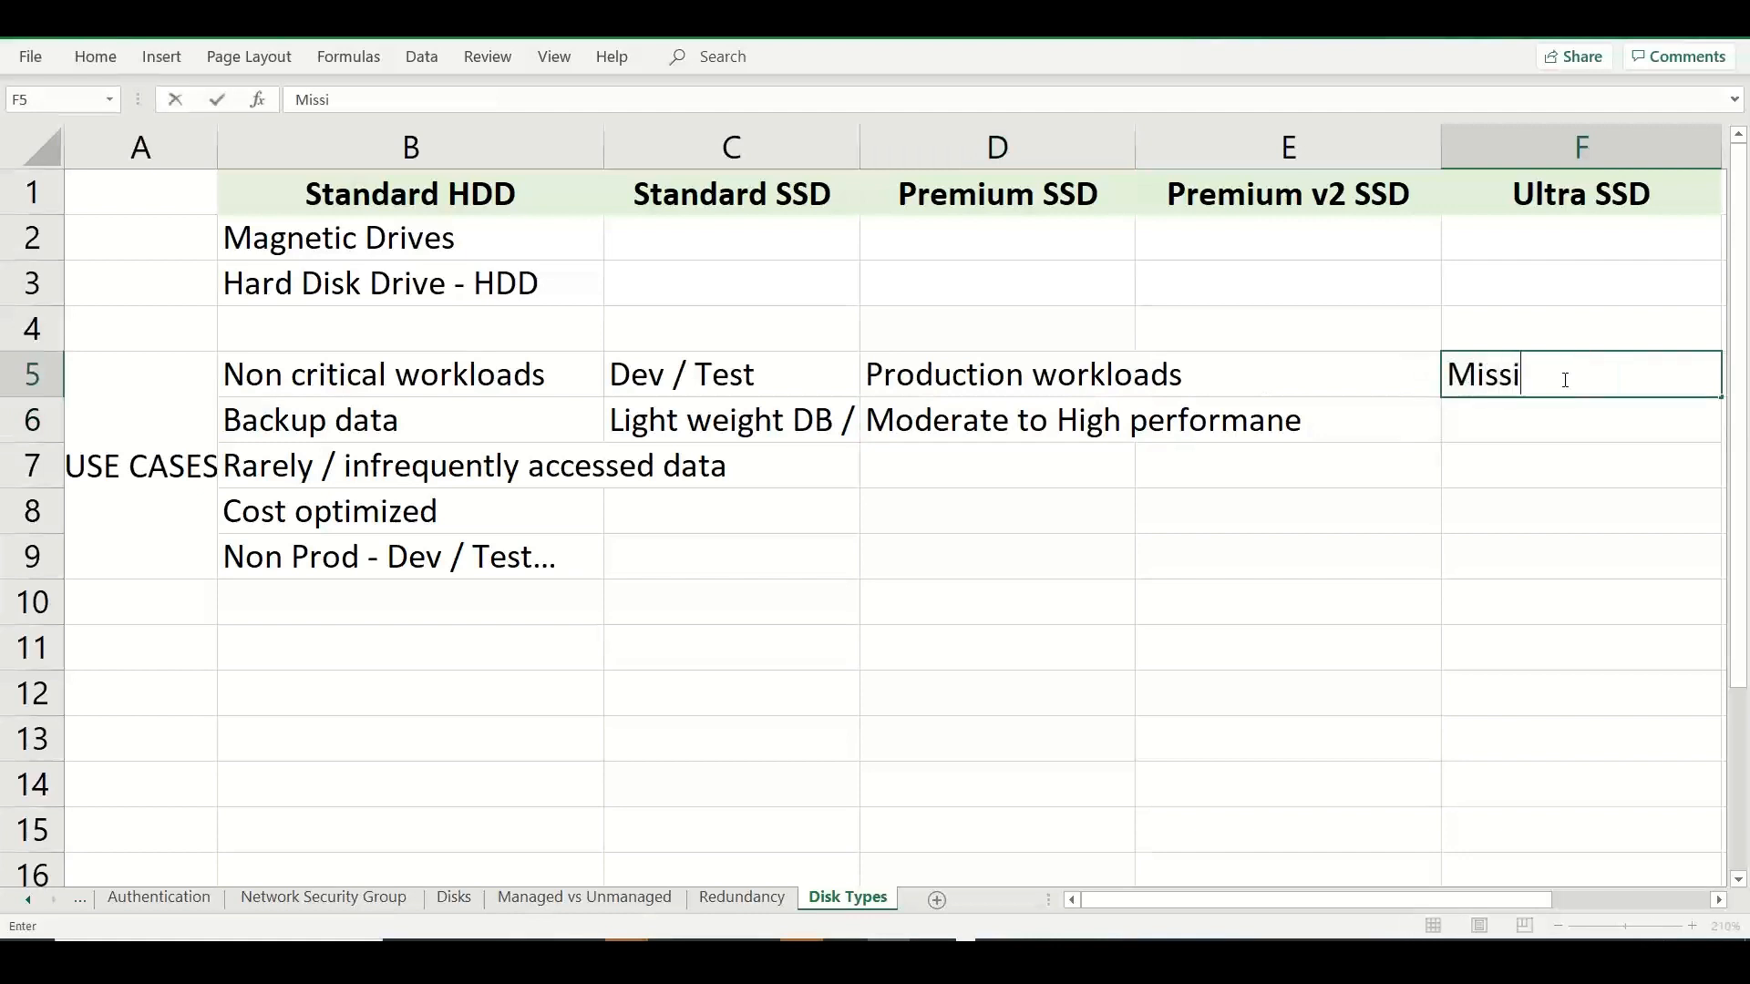
pyautogui.write('on Critical ')
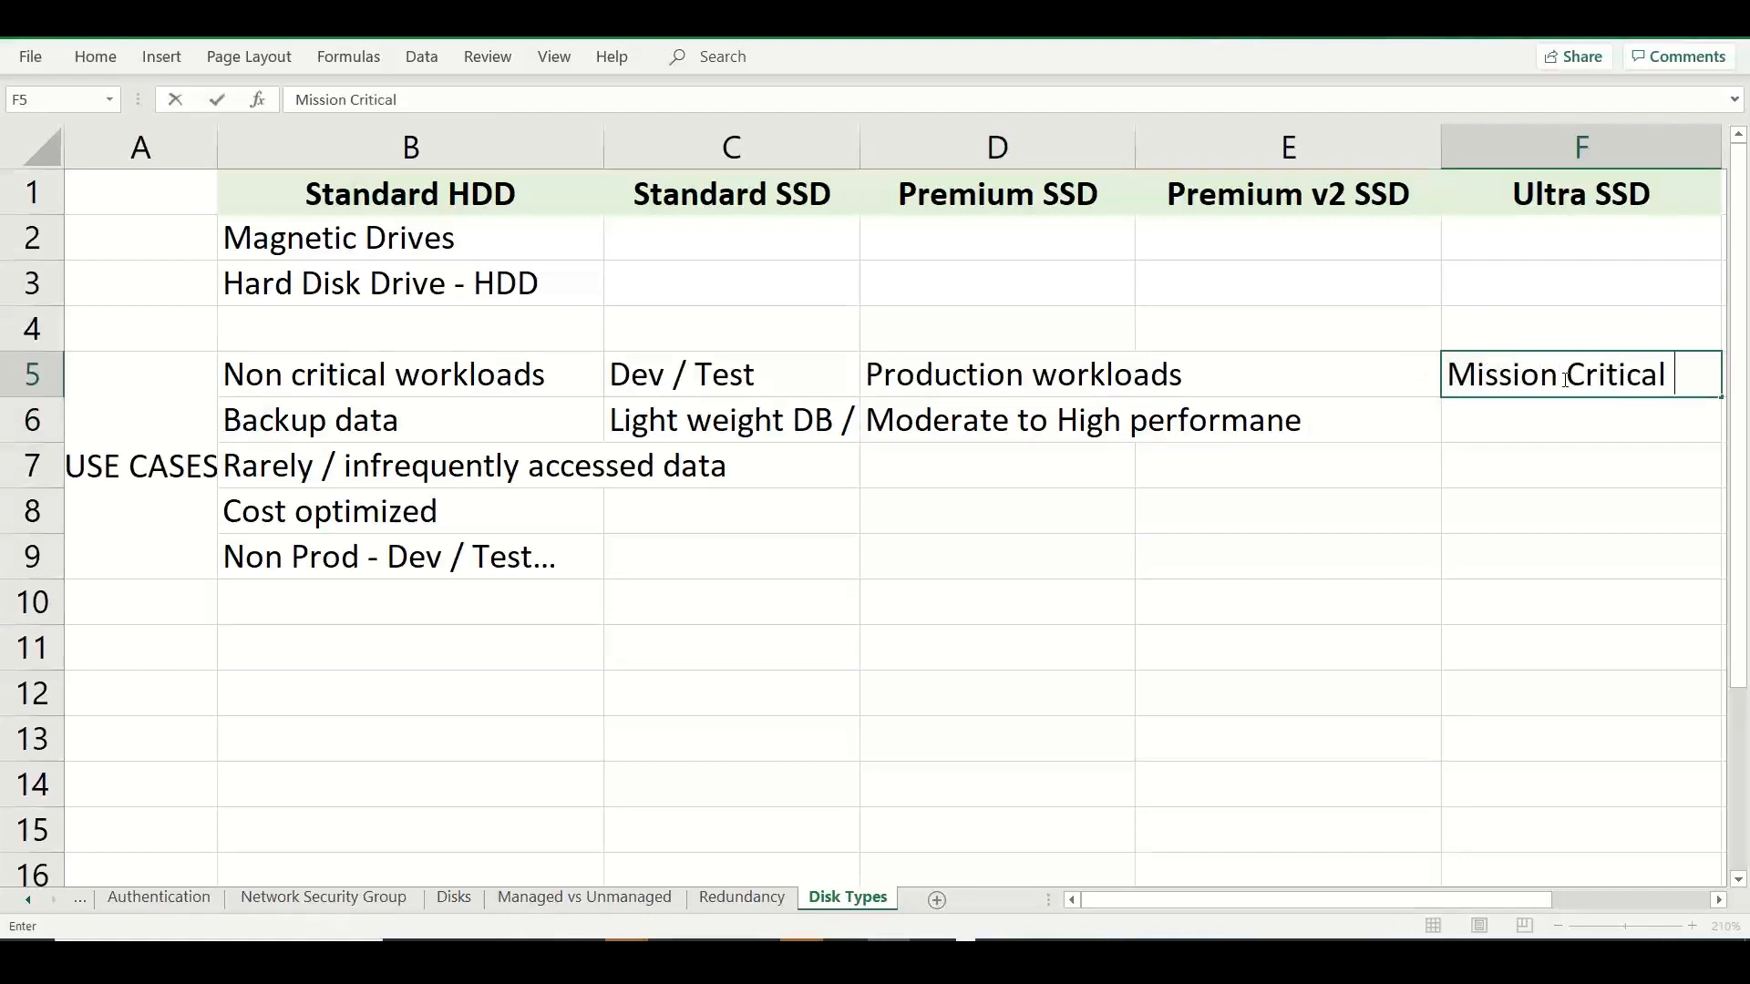
pyautogui.write('/ Business cr')
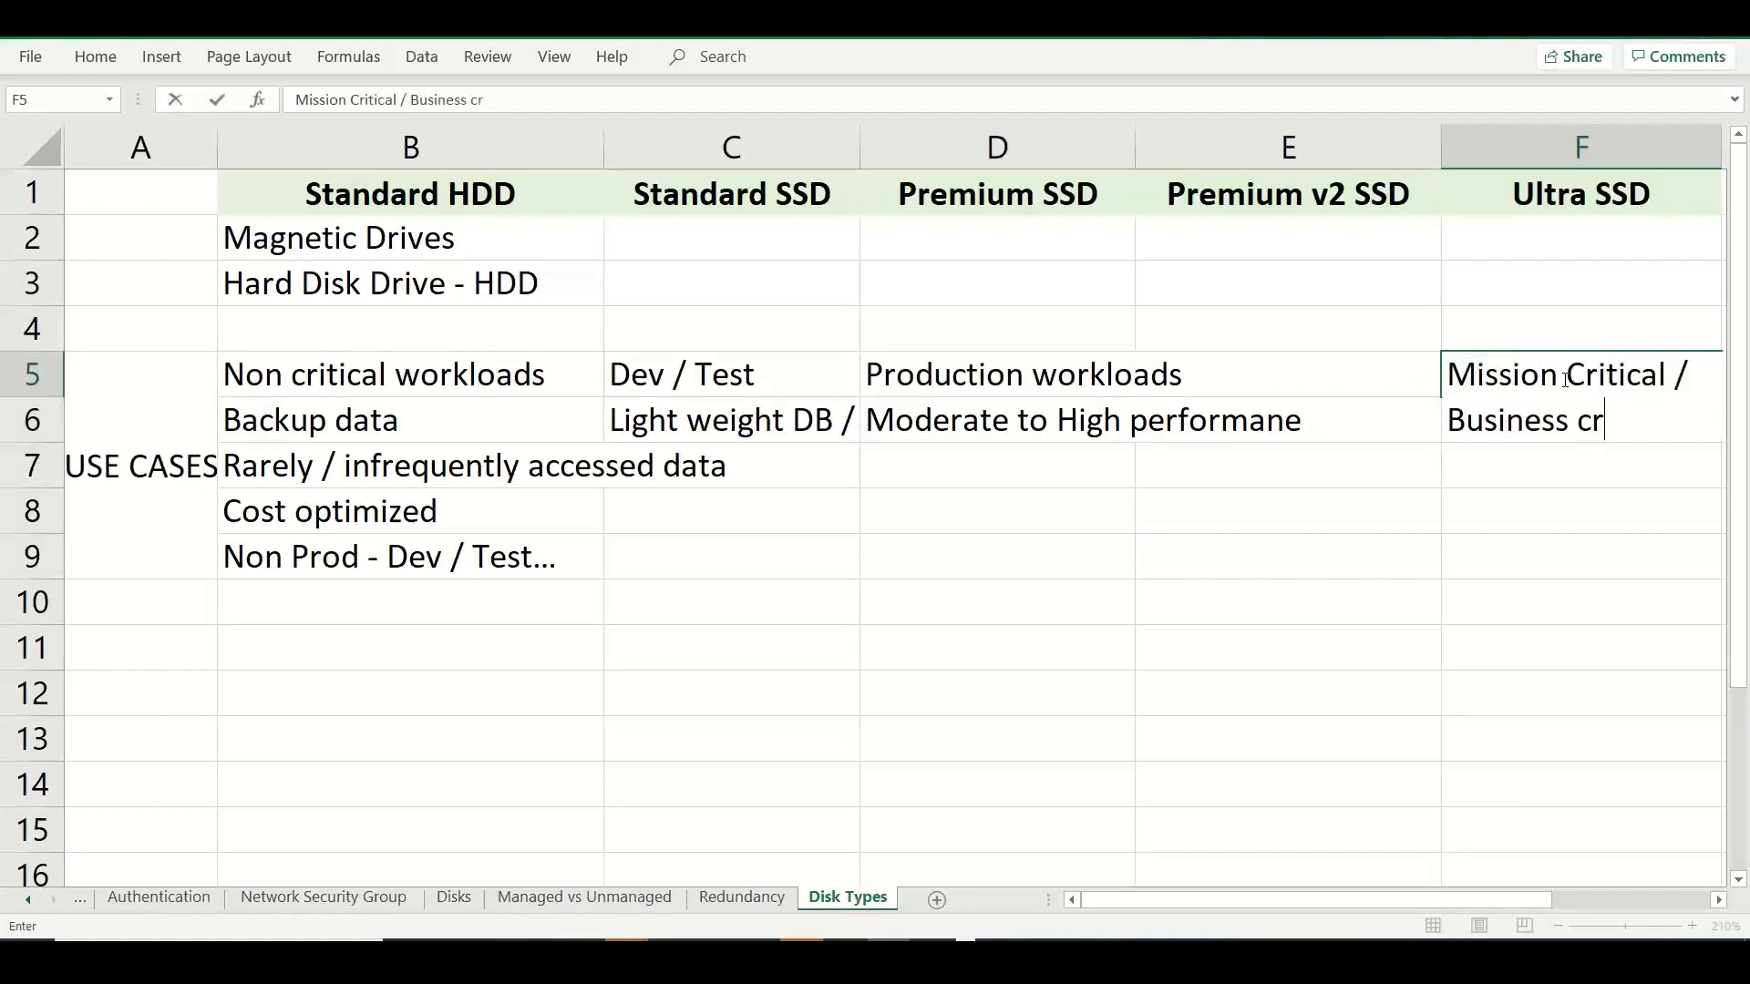
pyautogui.write('itical worloads')
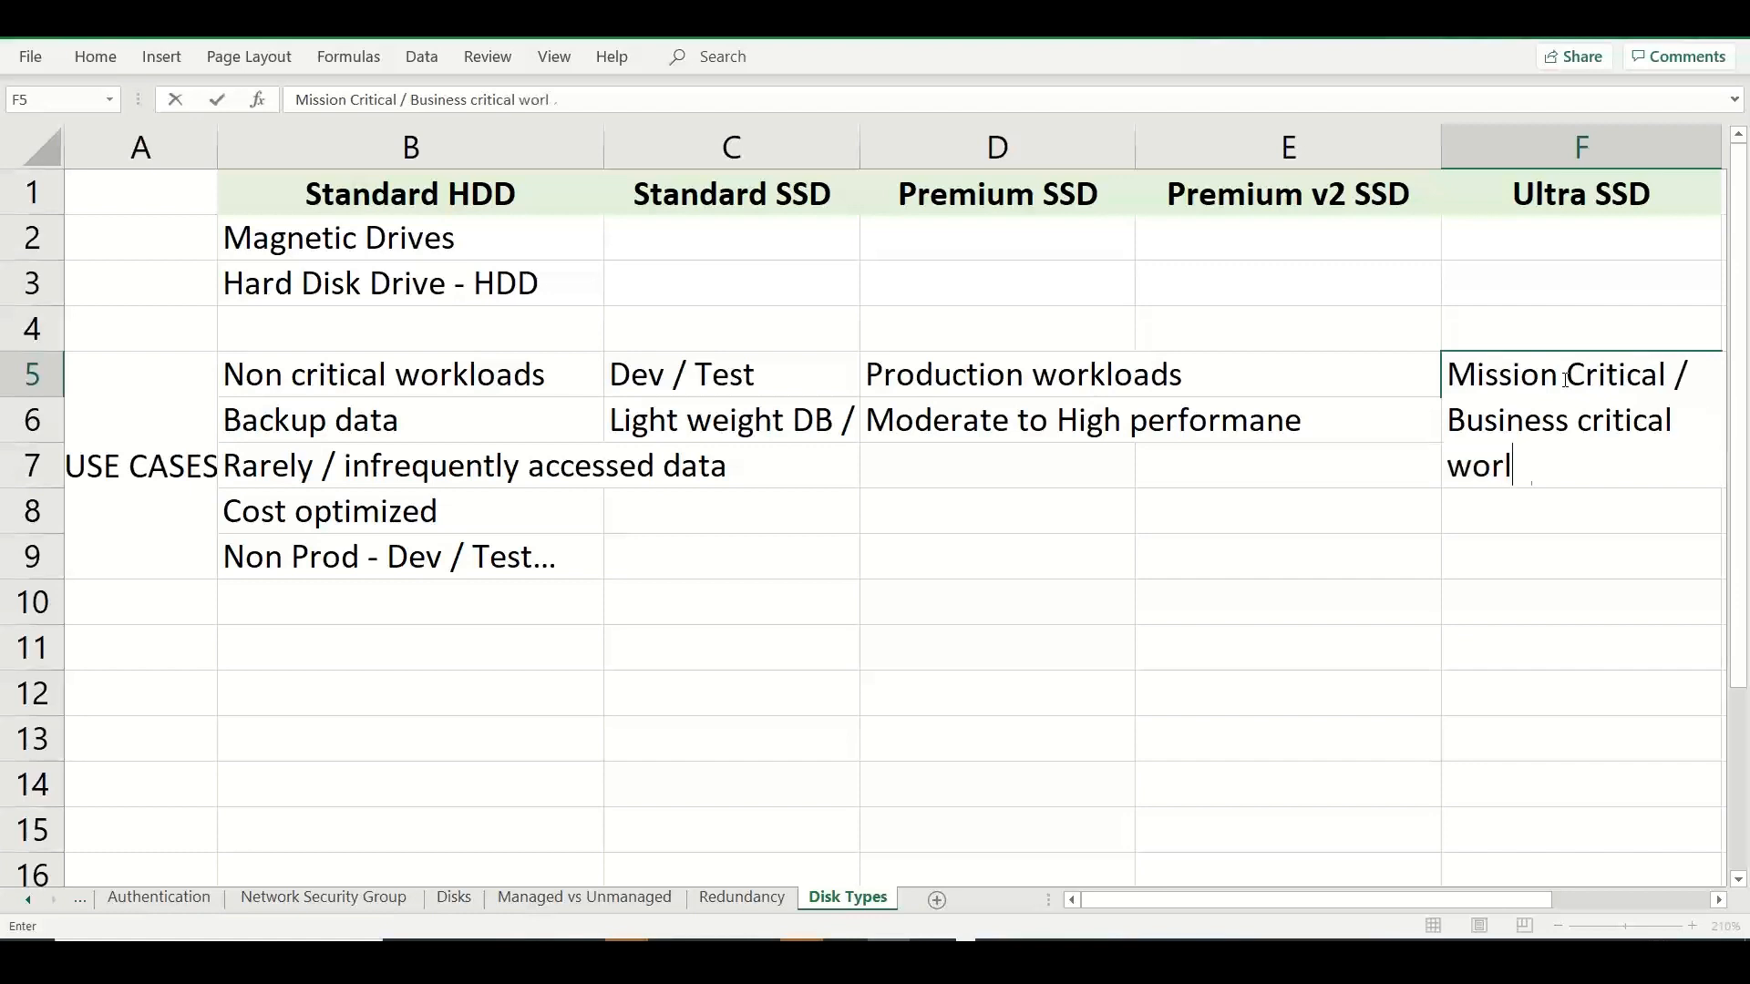
pyautogui.press('BackSpace')
pyautogui.press('BackSpace')
pyautogui.press('BackSpace')
pyautogui.press('BackSpace')
pyautogui.press('BackSpace')
pyautogui.write('kloads')
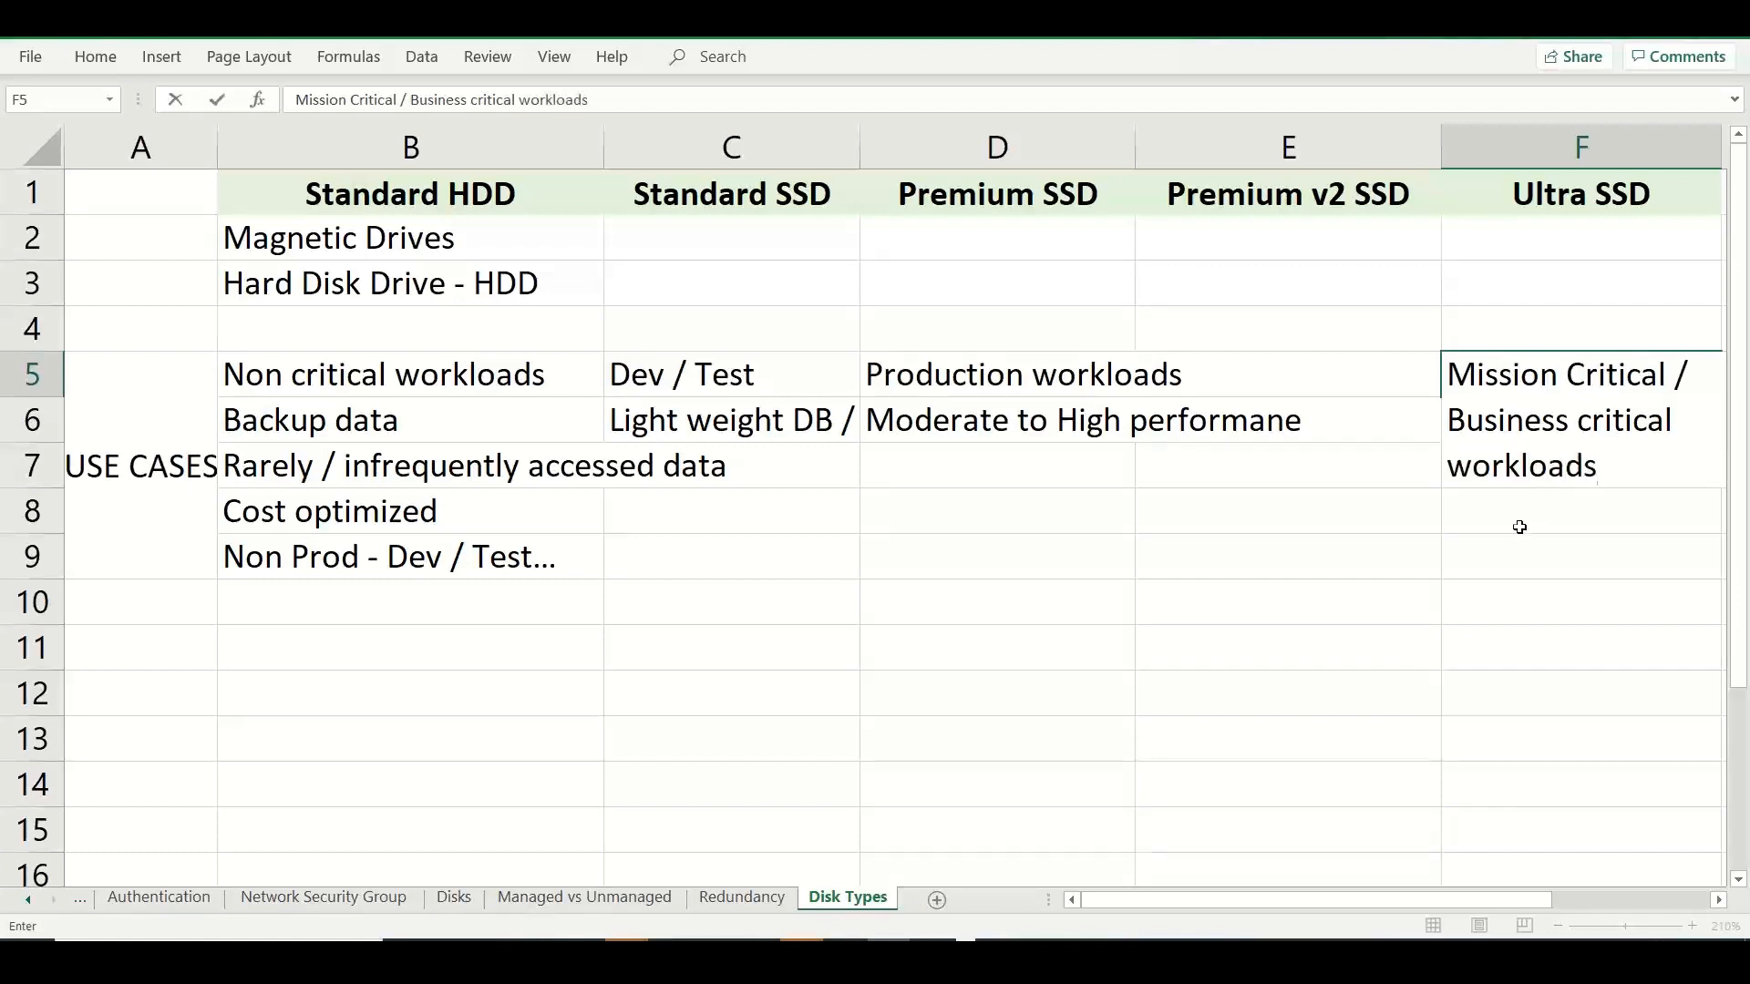
pyautogui.click(1427, 592)
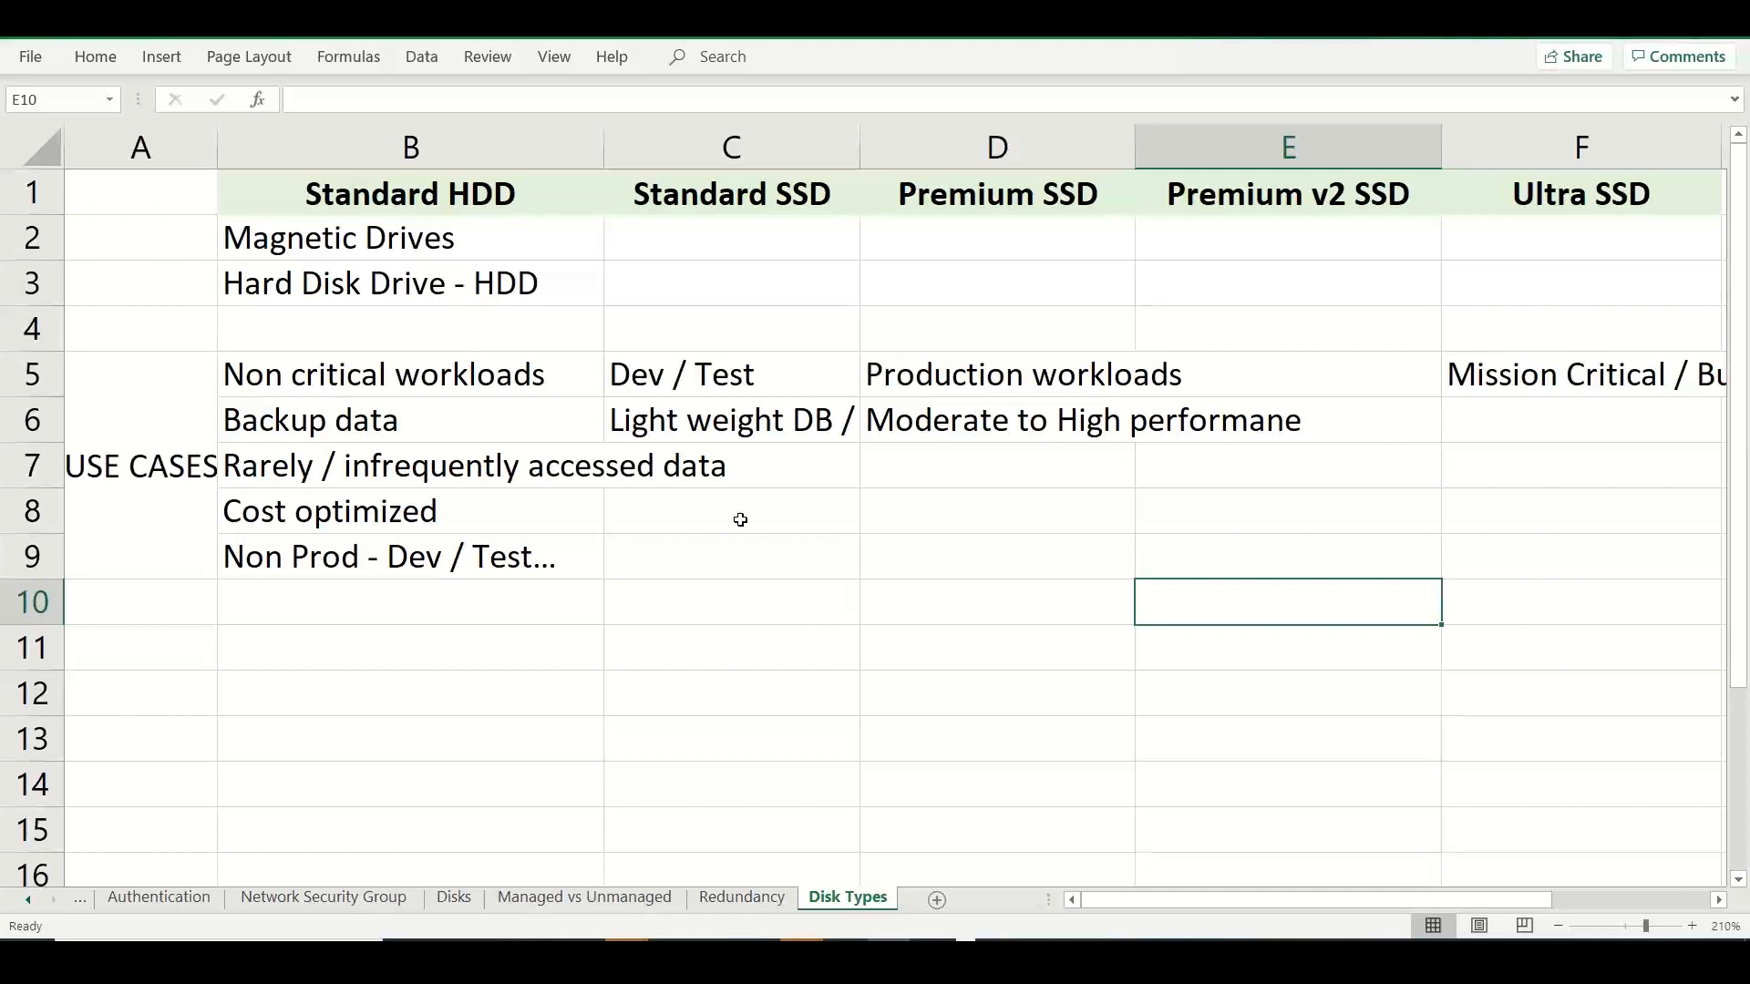
# Fill the merged USE CASES cell A5:A9 with light blue.
pyautogui.click(159, 465)
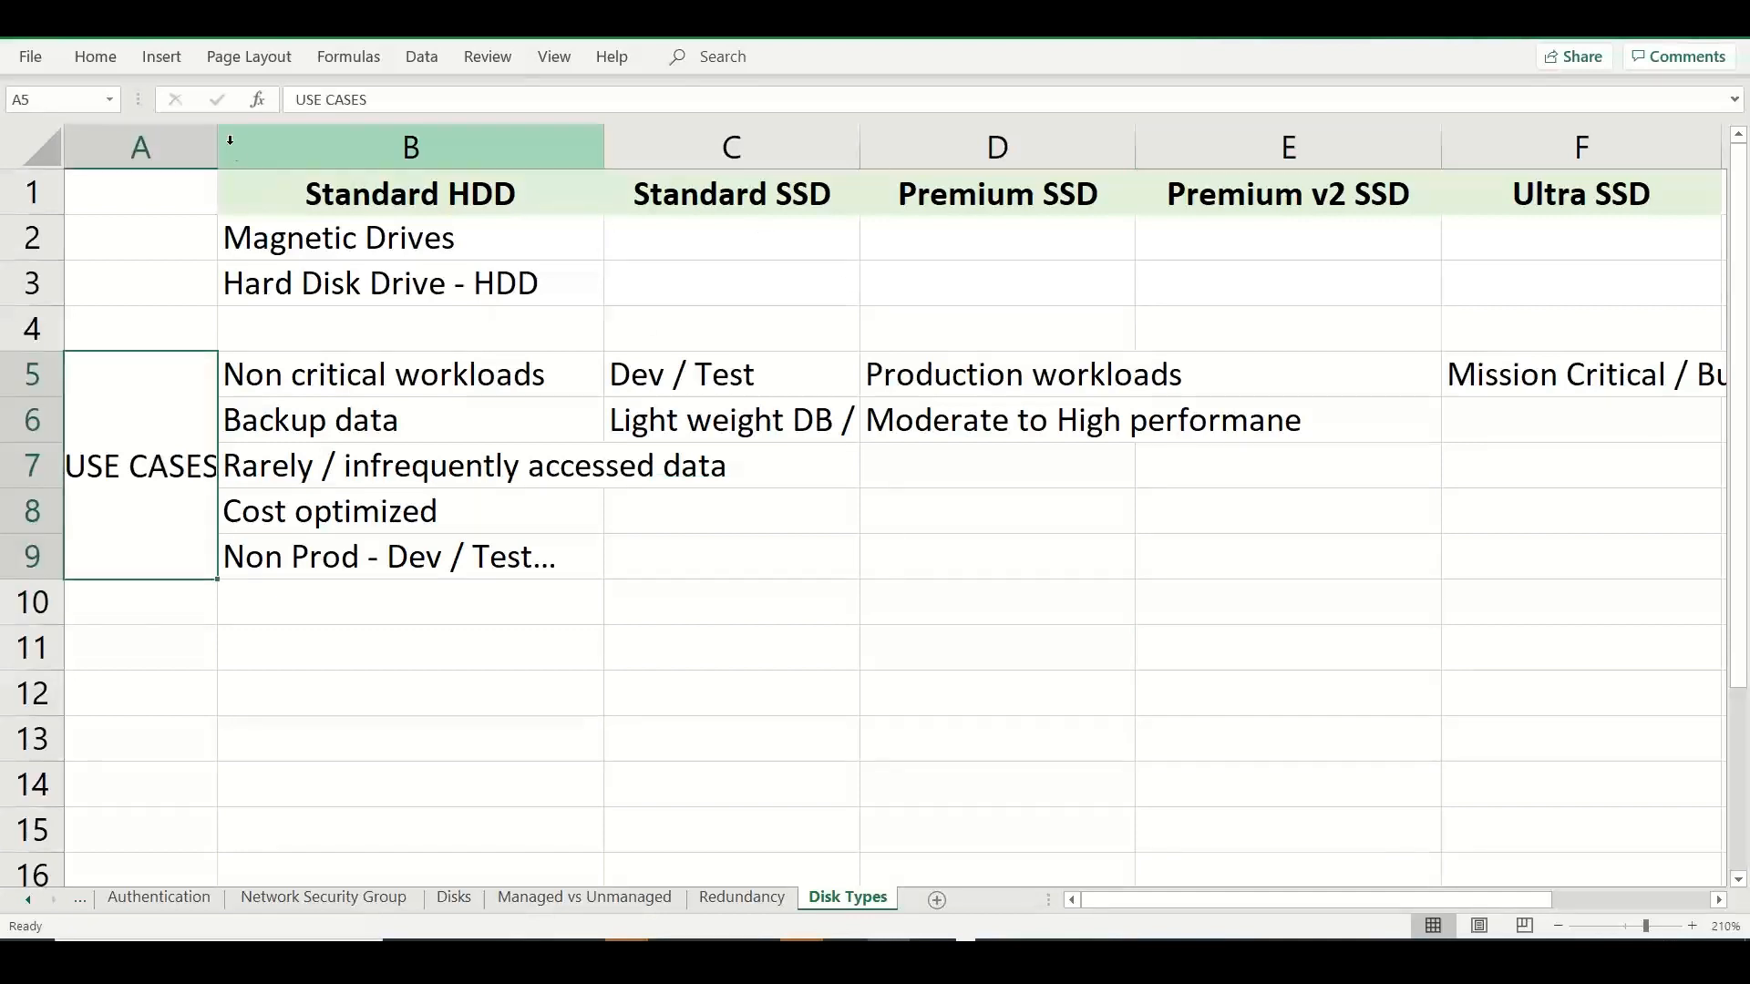
pyautogui.click(96, 57)
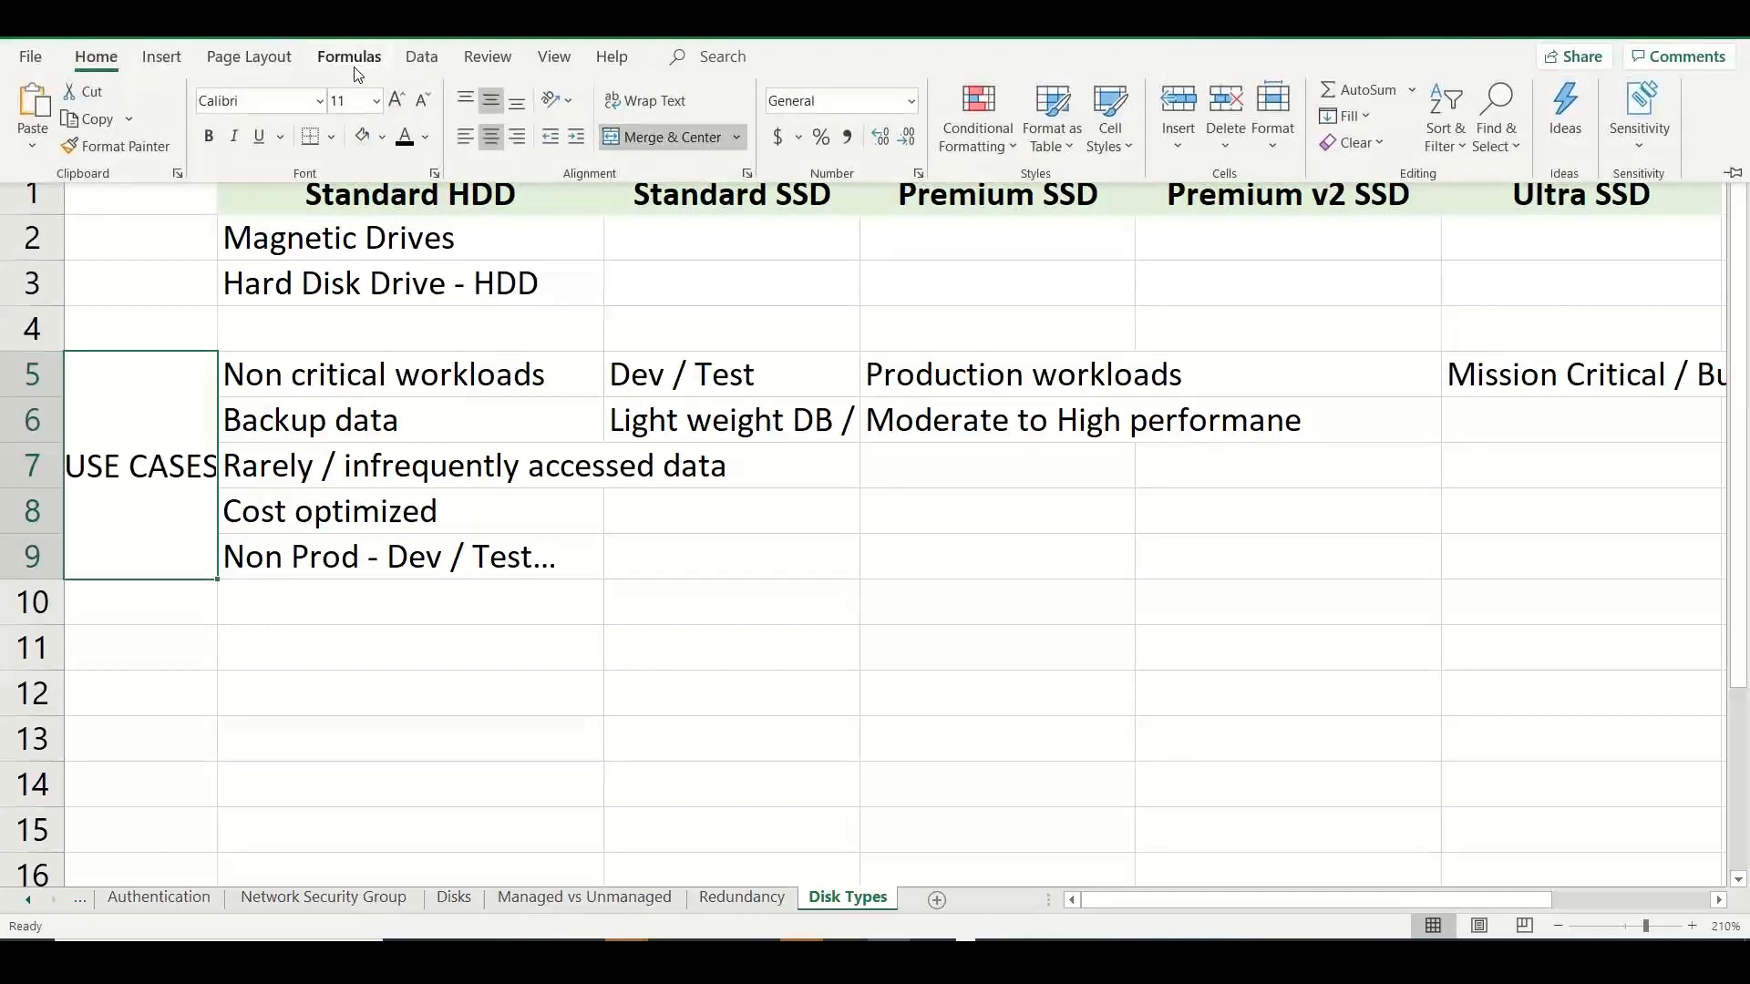
pyautogui.click(380, 141)
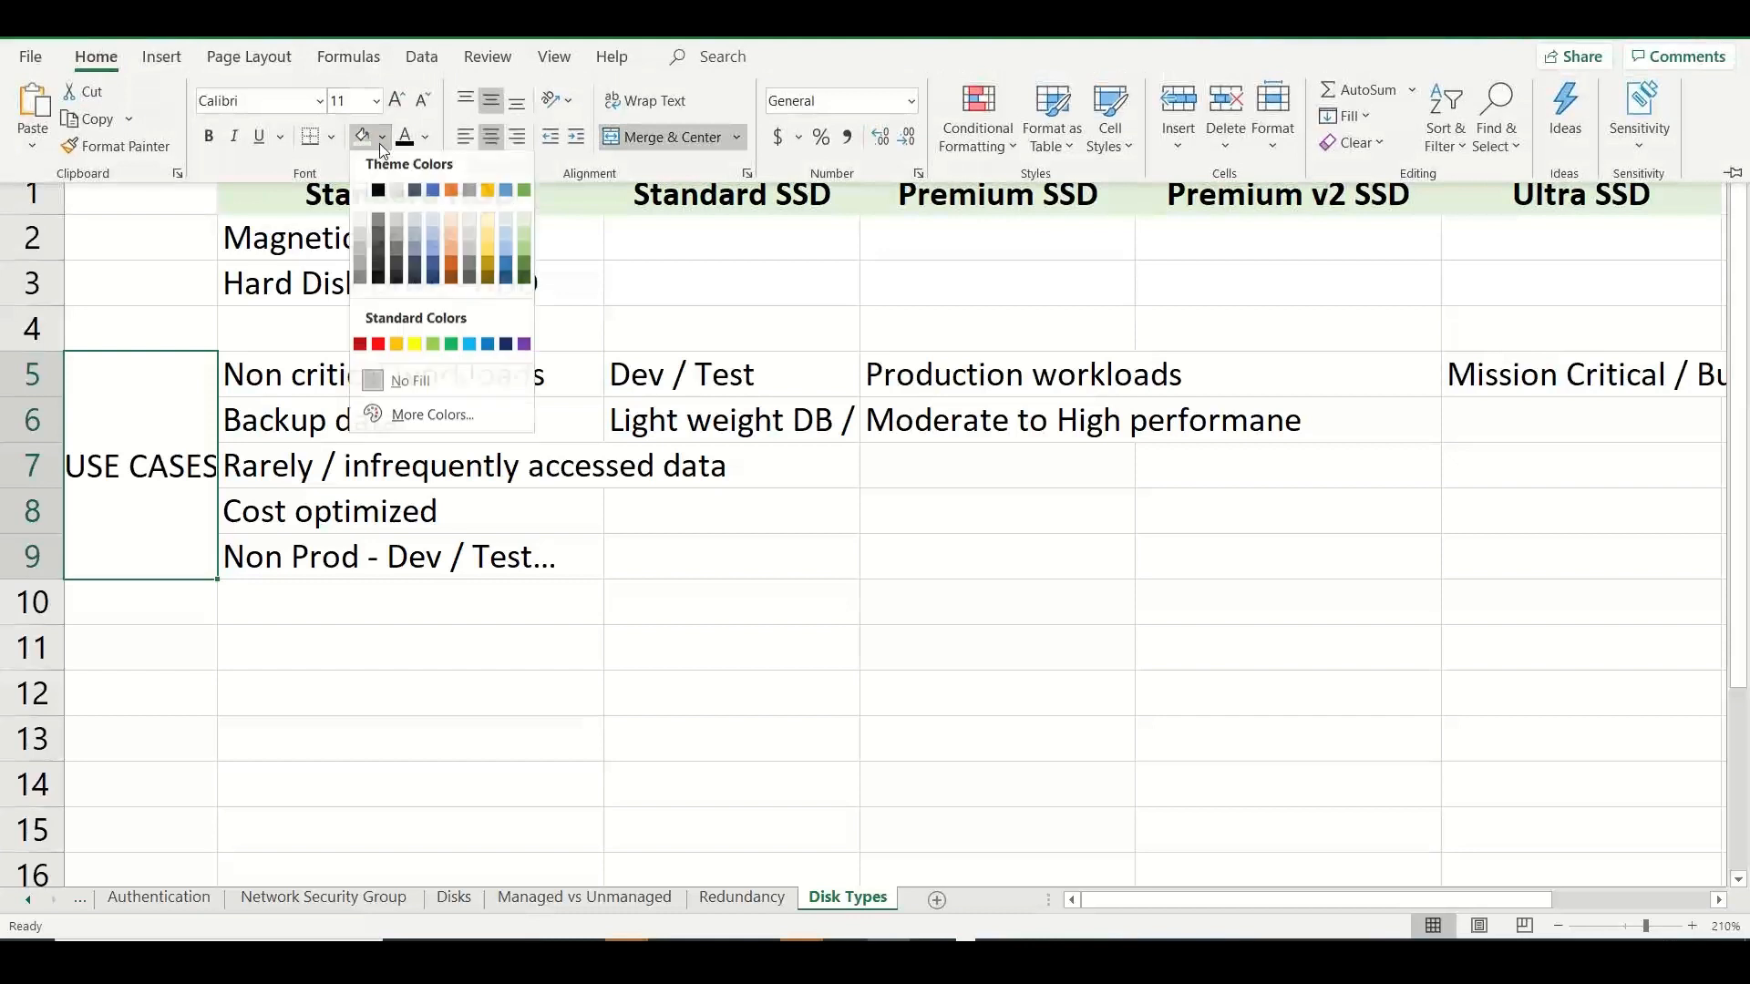
pyautogui.click(512, 224)
# Enter "Performance" in A11 and widen column A to fit the label.
pyautogui.click(126, 654)
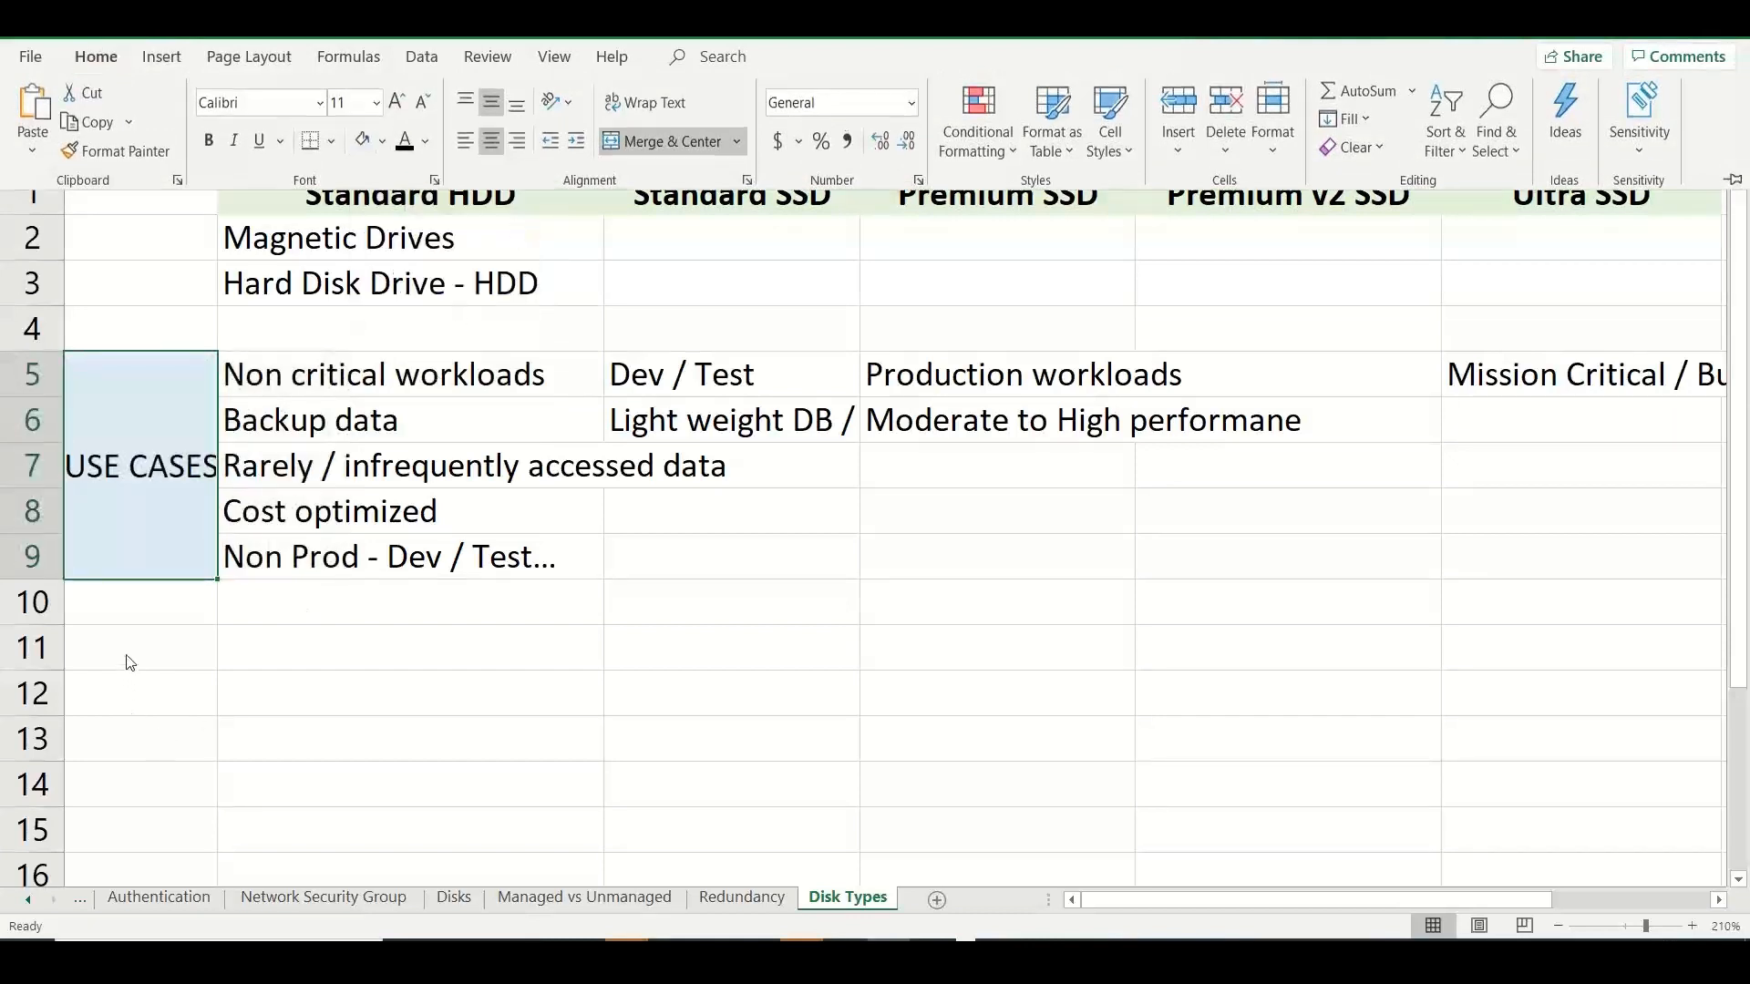
pyautogui.write('Perfo')
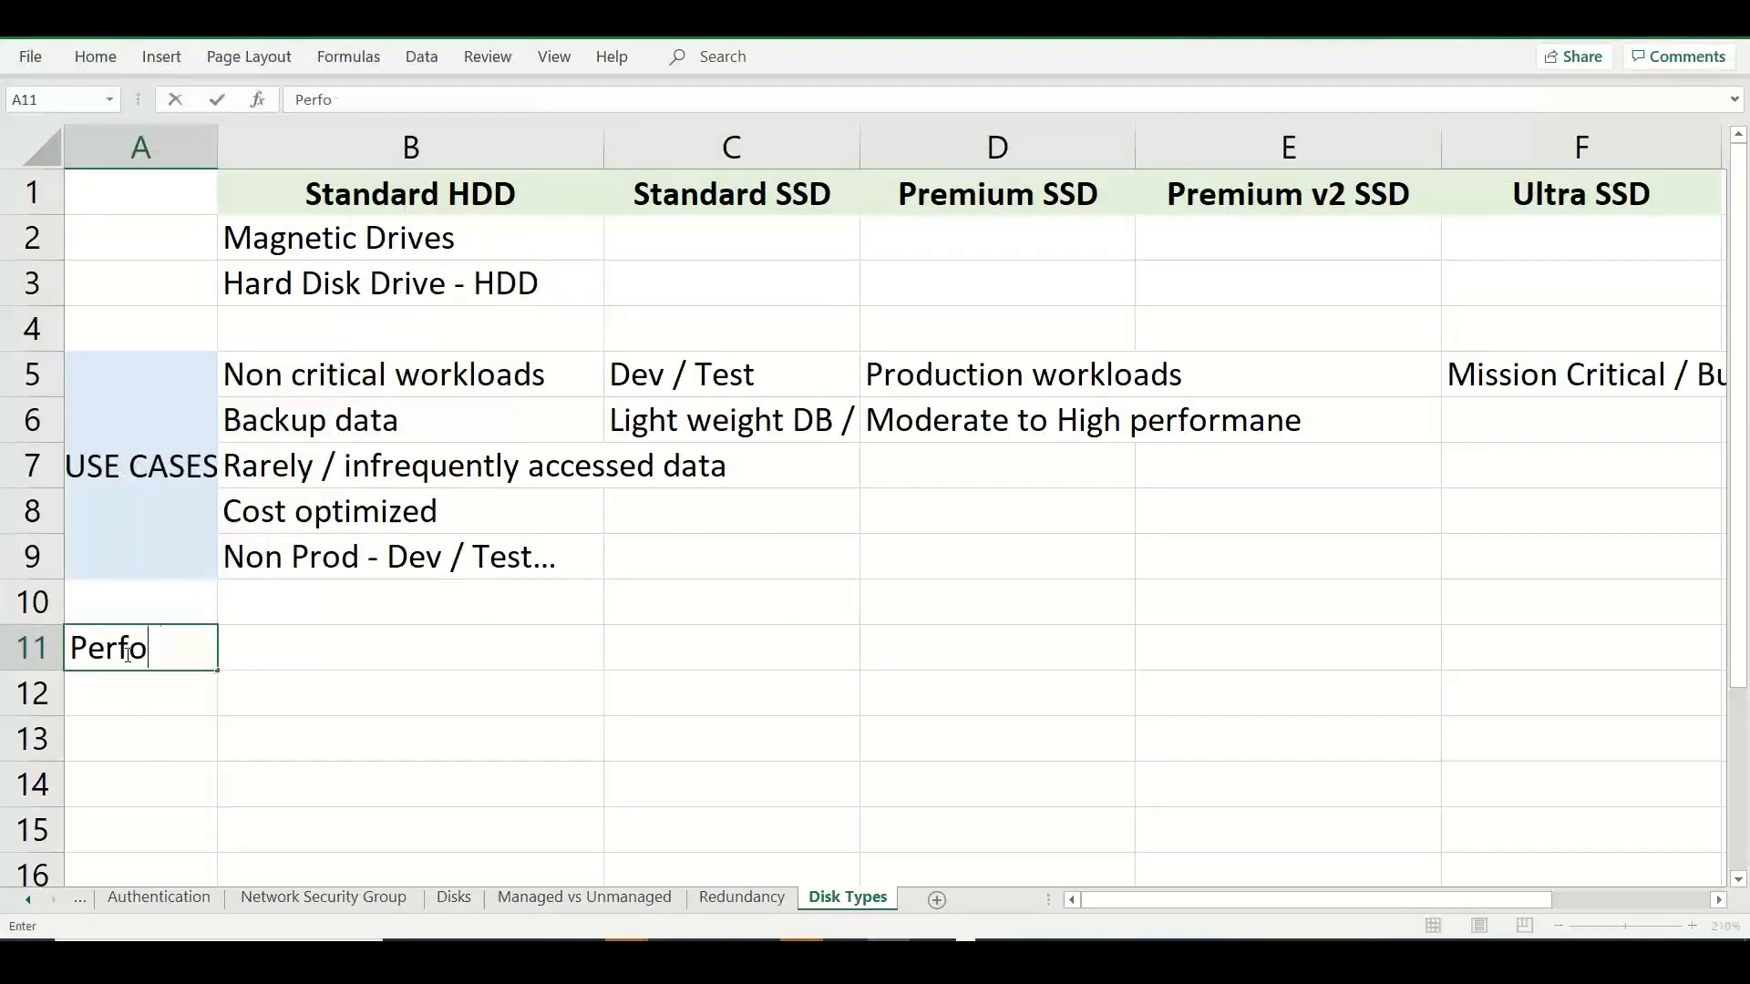
pyautogui.write('rmance')
pyautogui.click(128, 726)
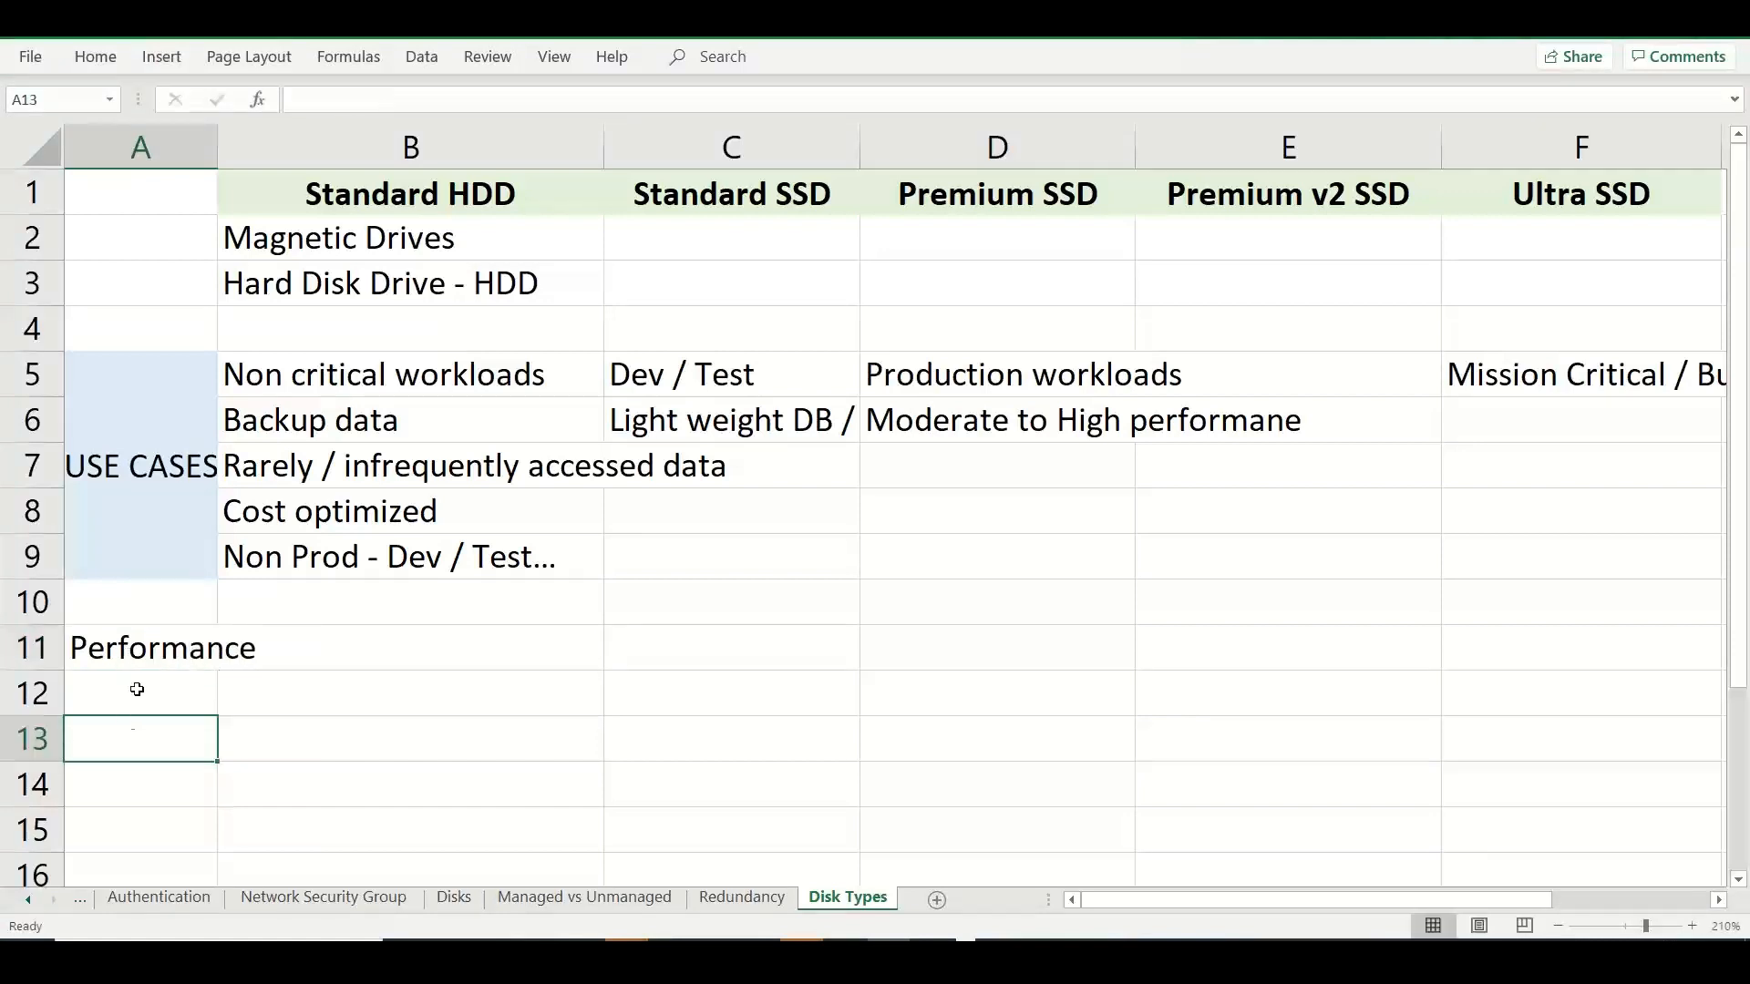
pyautogui.moveTo(218, 164); pyautogui.dragTo(262, 168)
# Enter "IOPS" in B11 and its meaning, "Input / Output per Second", in C11.
pyautogui.click(344, 652)
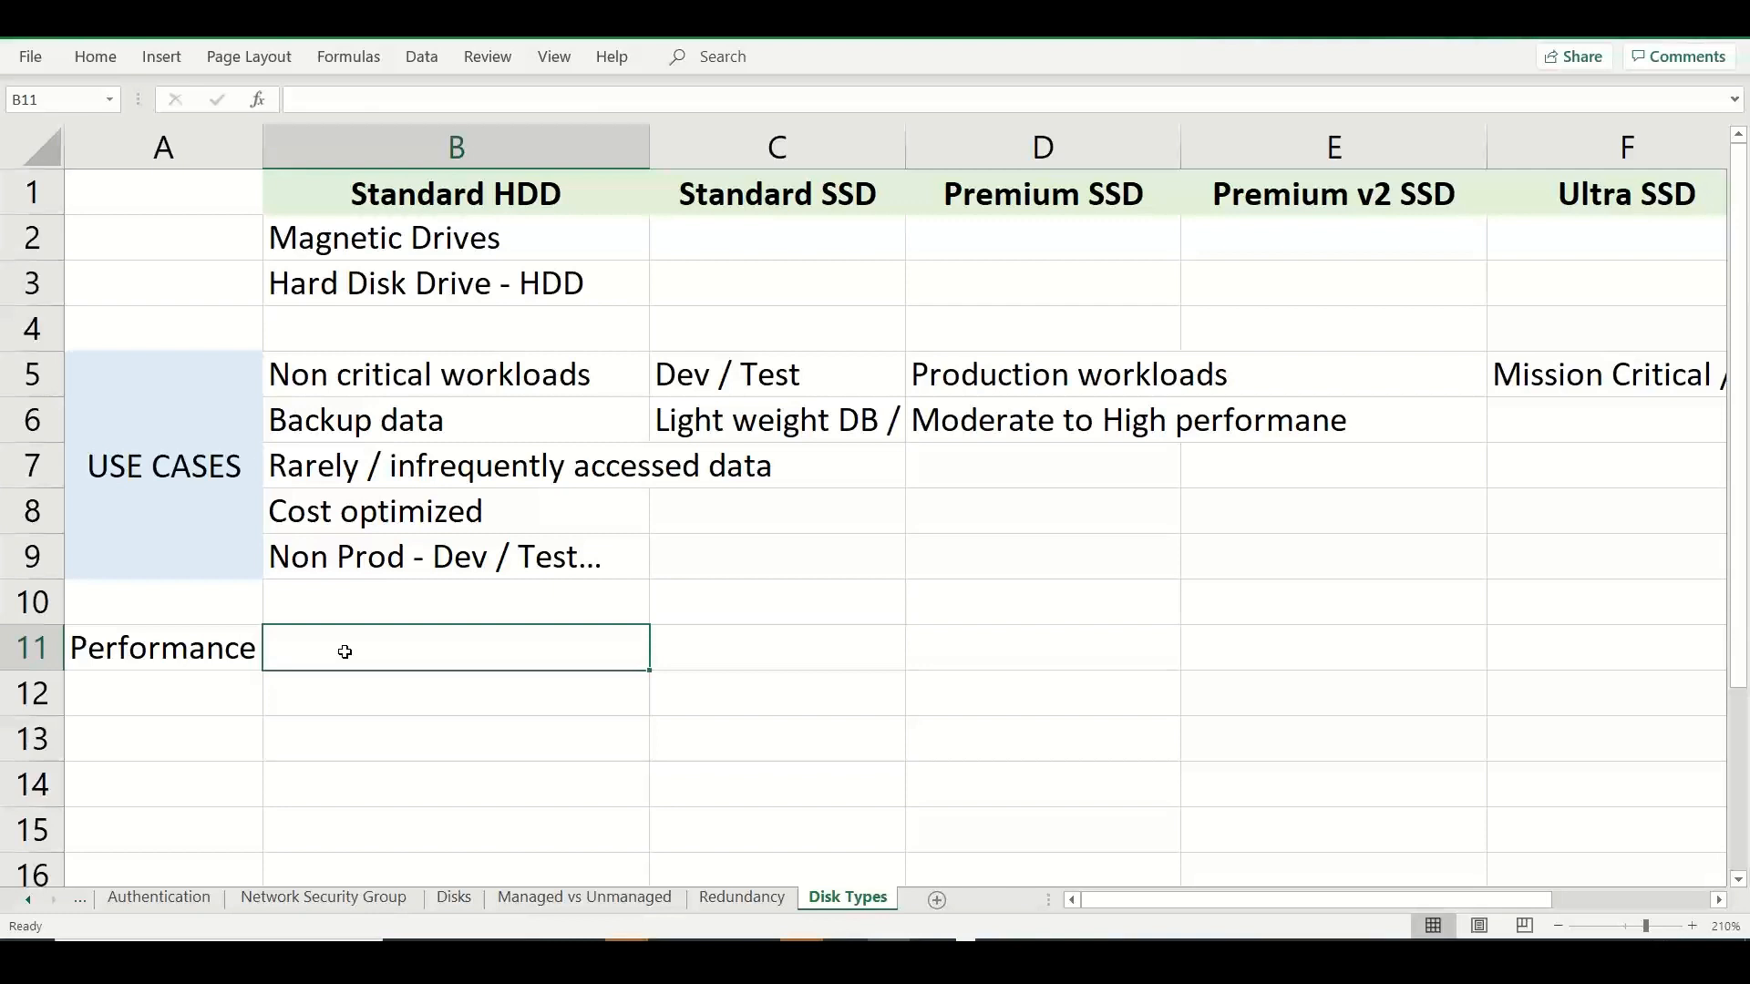
pyautogui.write('IOPS')
pyautogui.press('Tab')
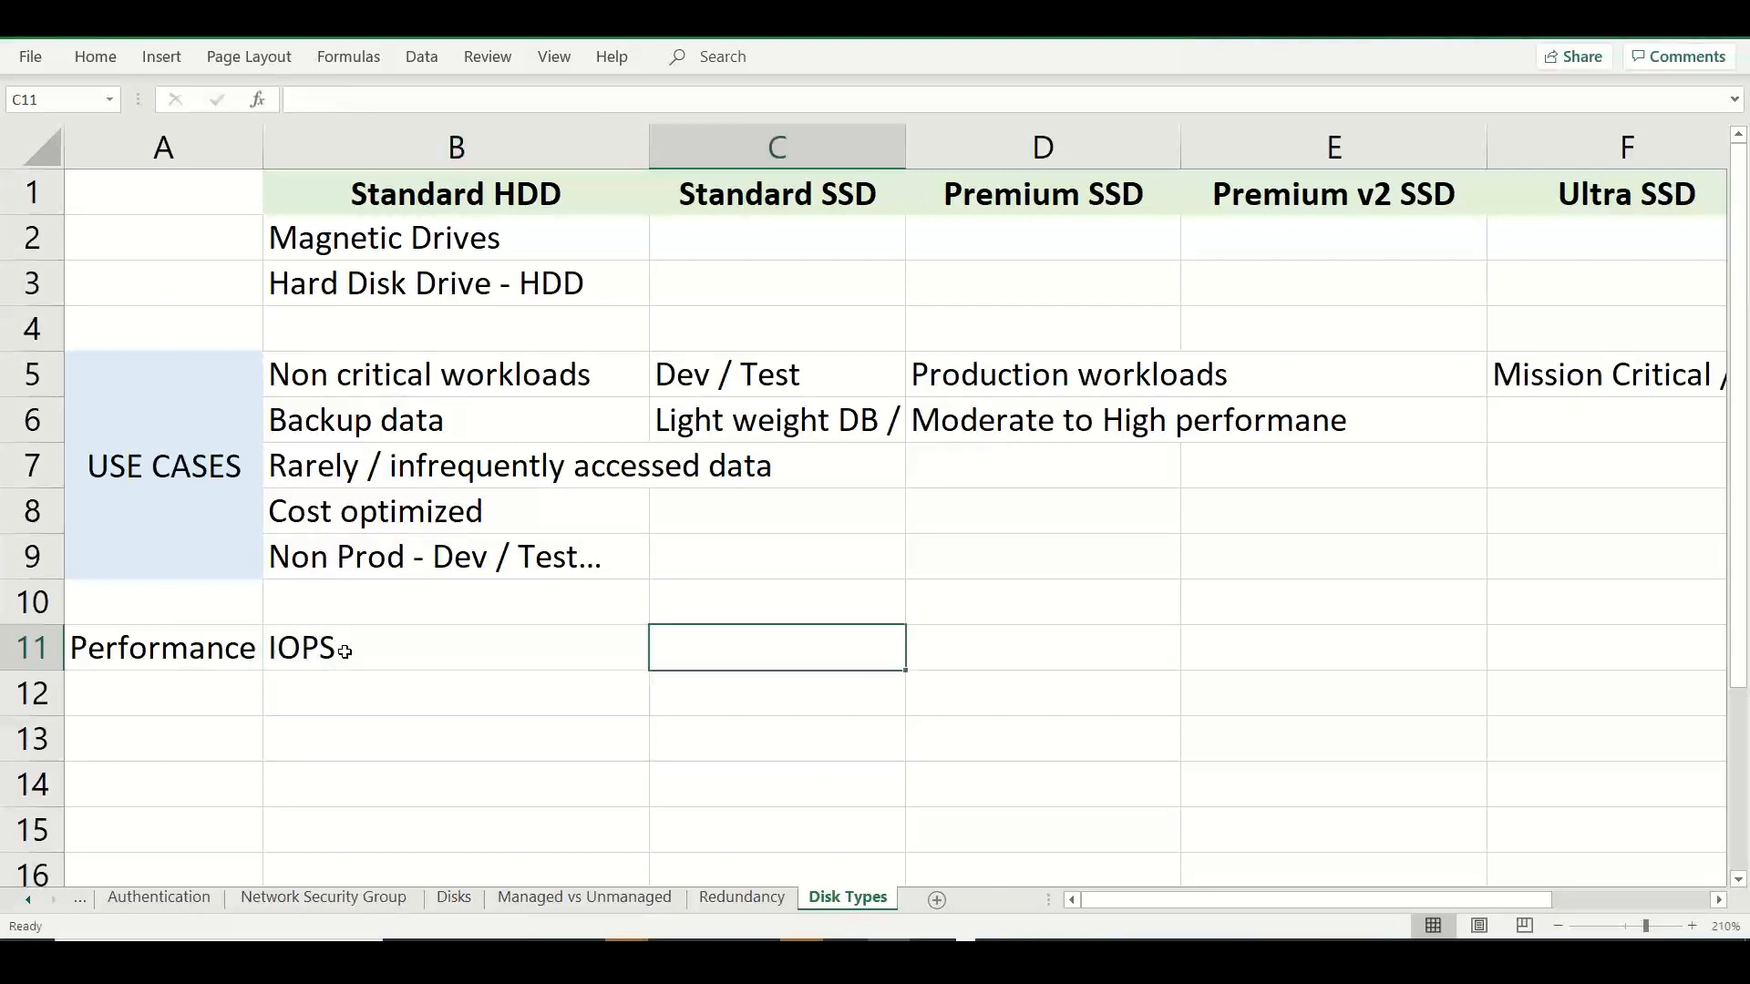
pyautogui.write('Input /')
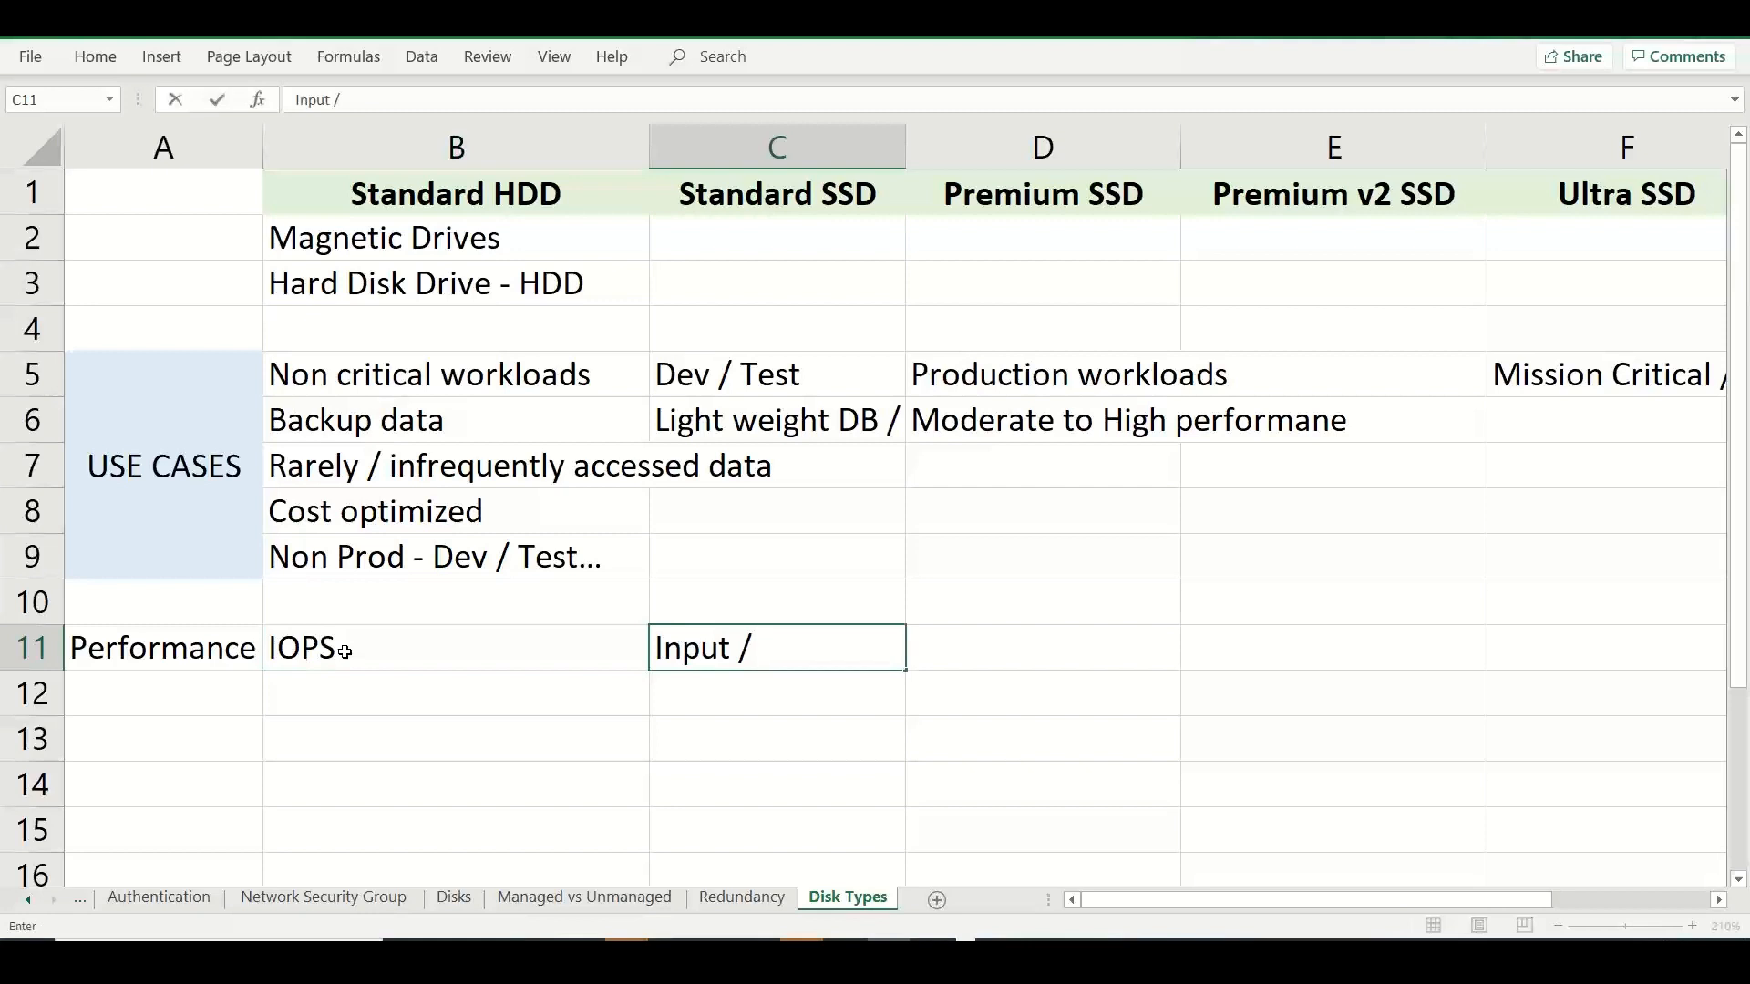
pyautogui.write(' Output ')
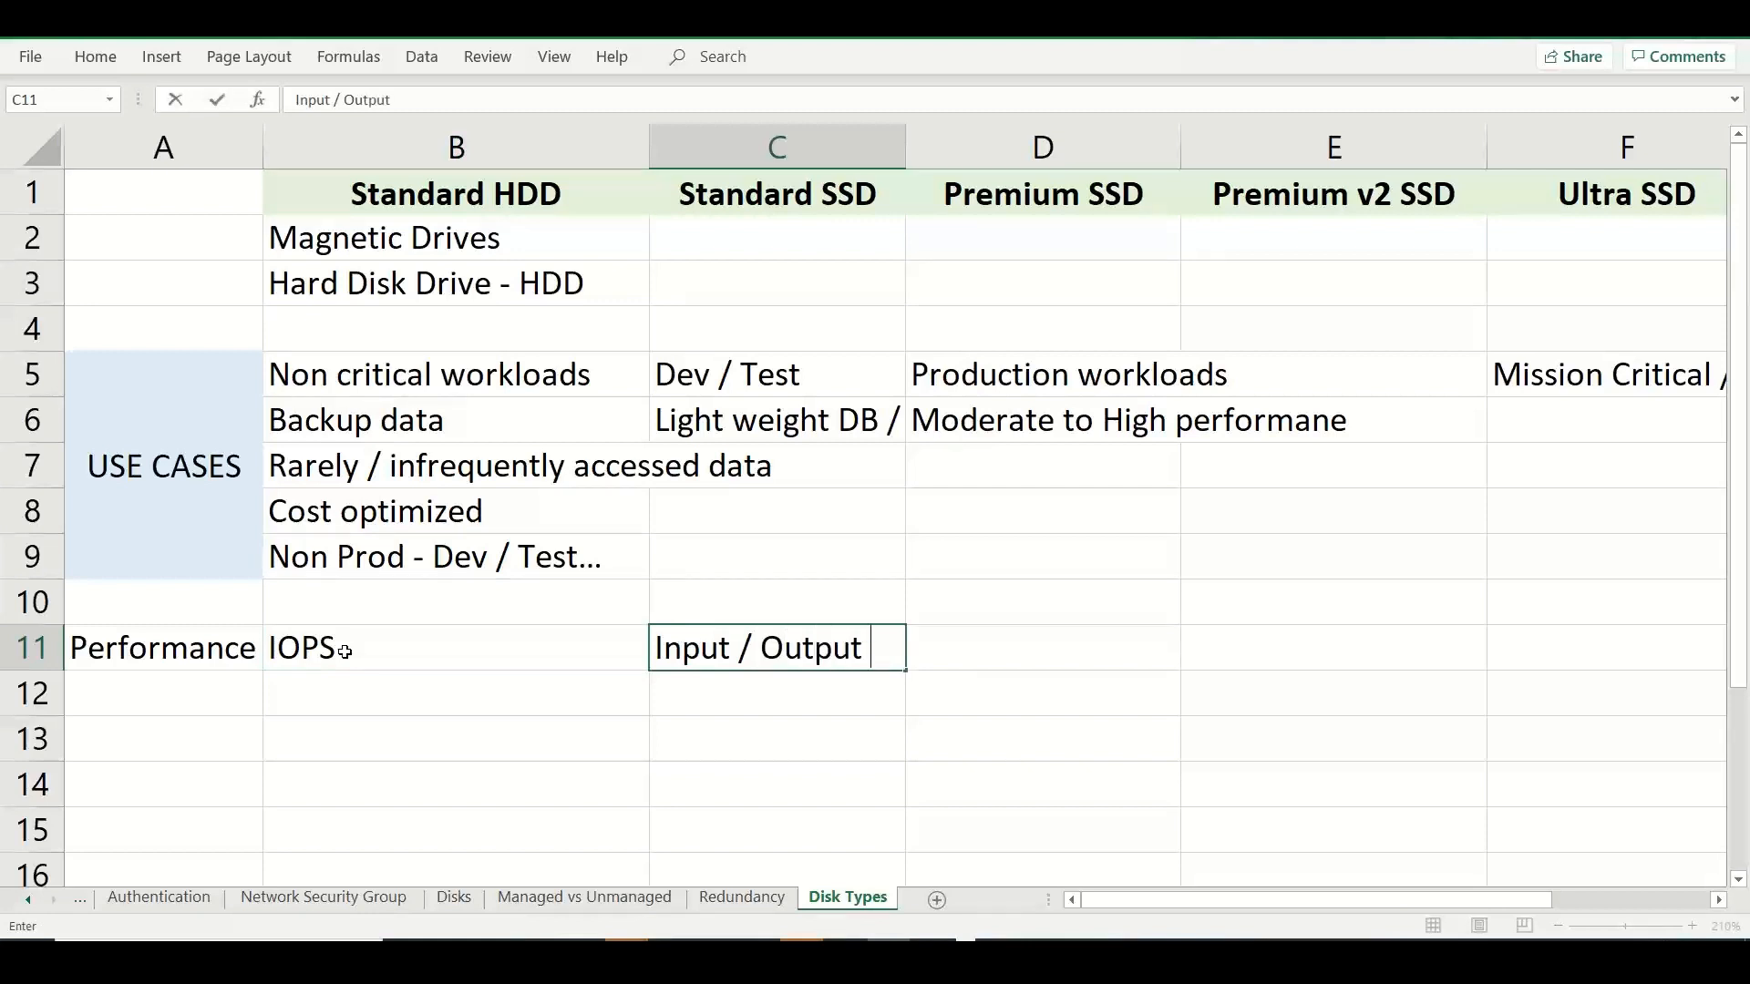
pyautogui.write('per Second')
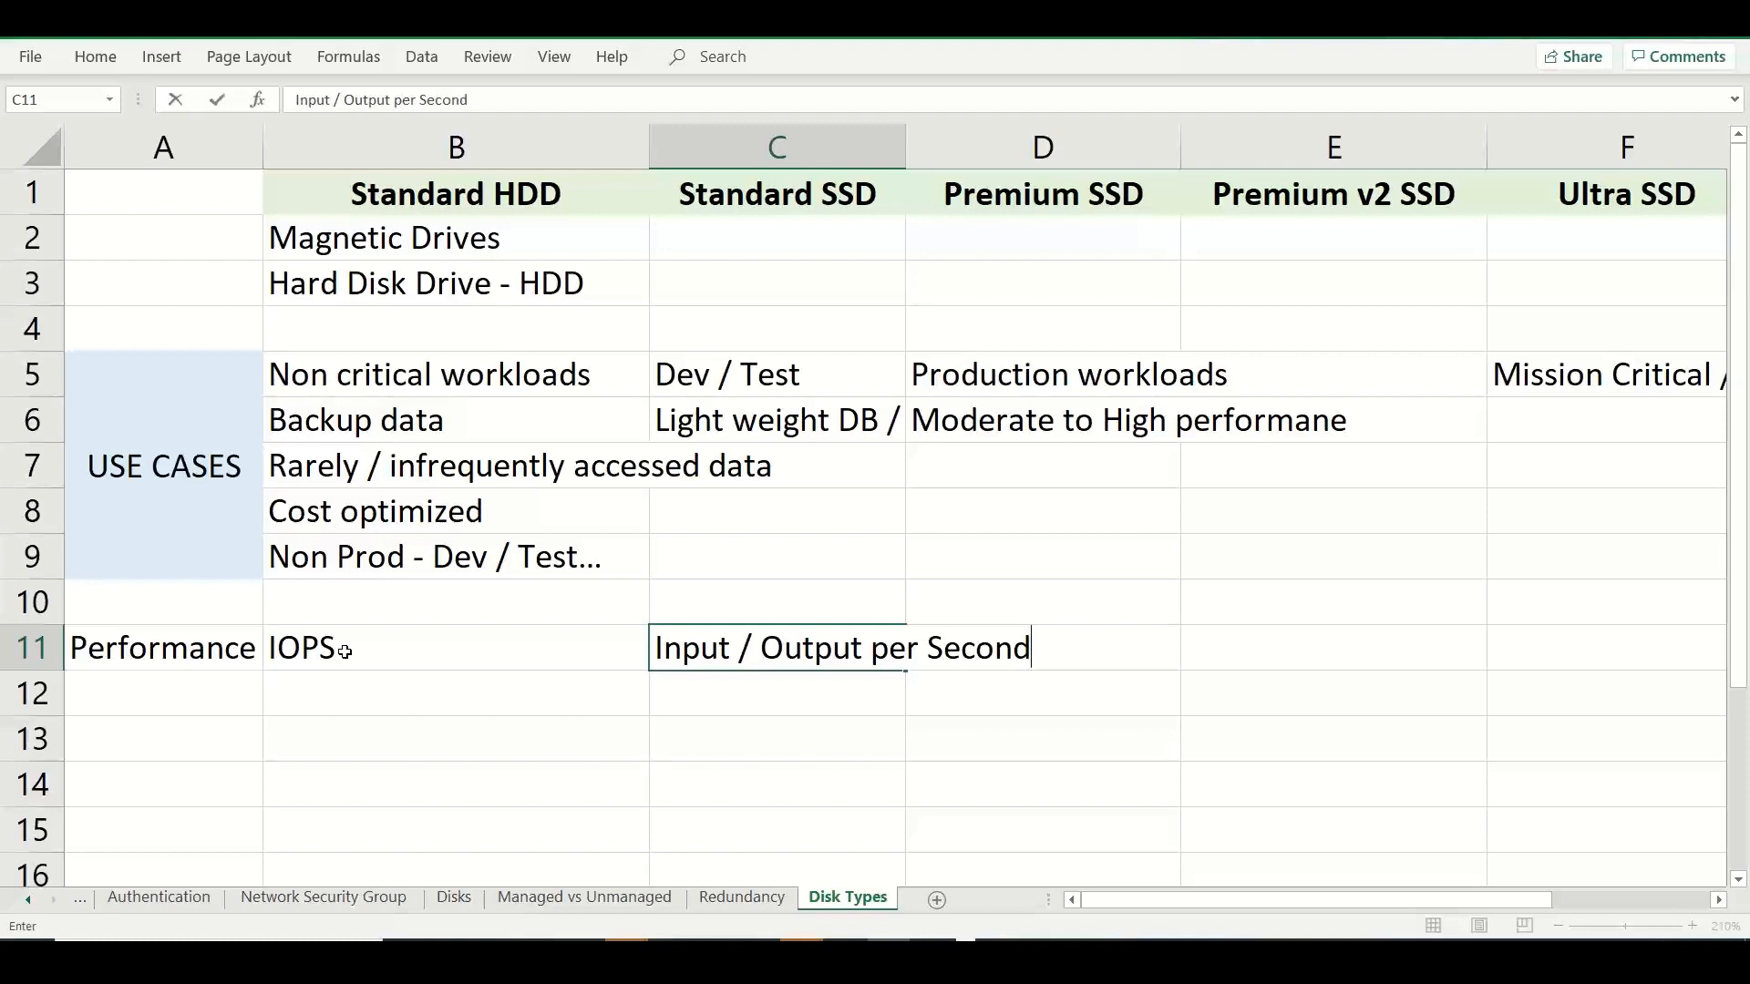
pyautogui.press('Tab')
pyautogui.press('Tab')
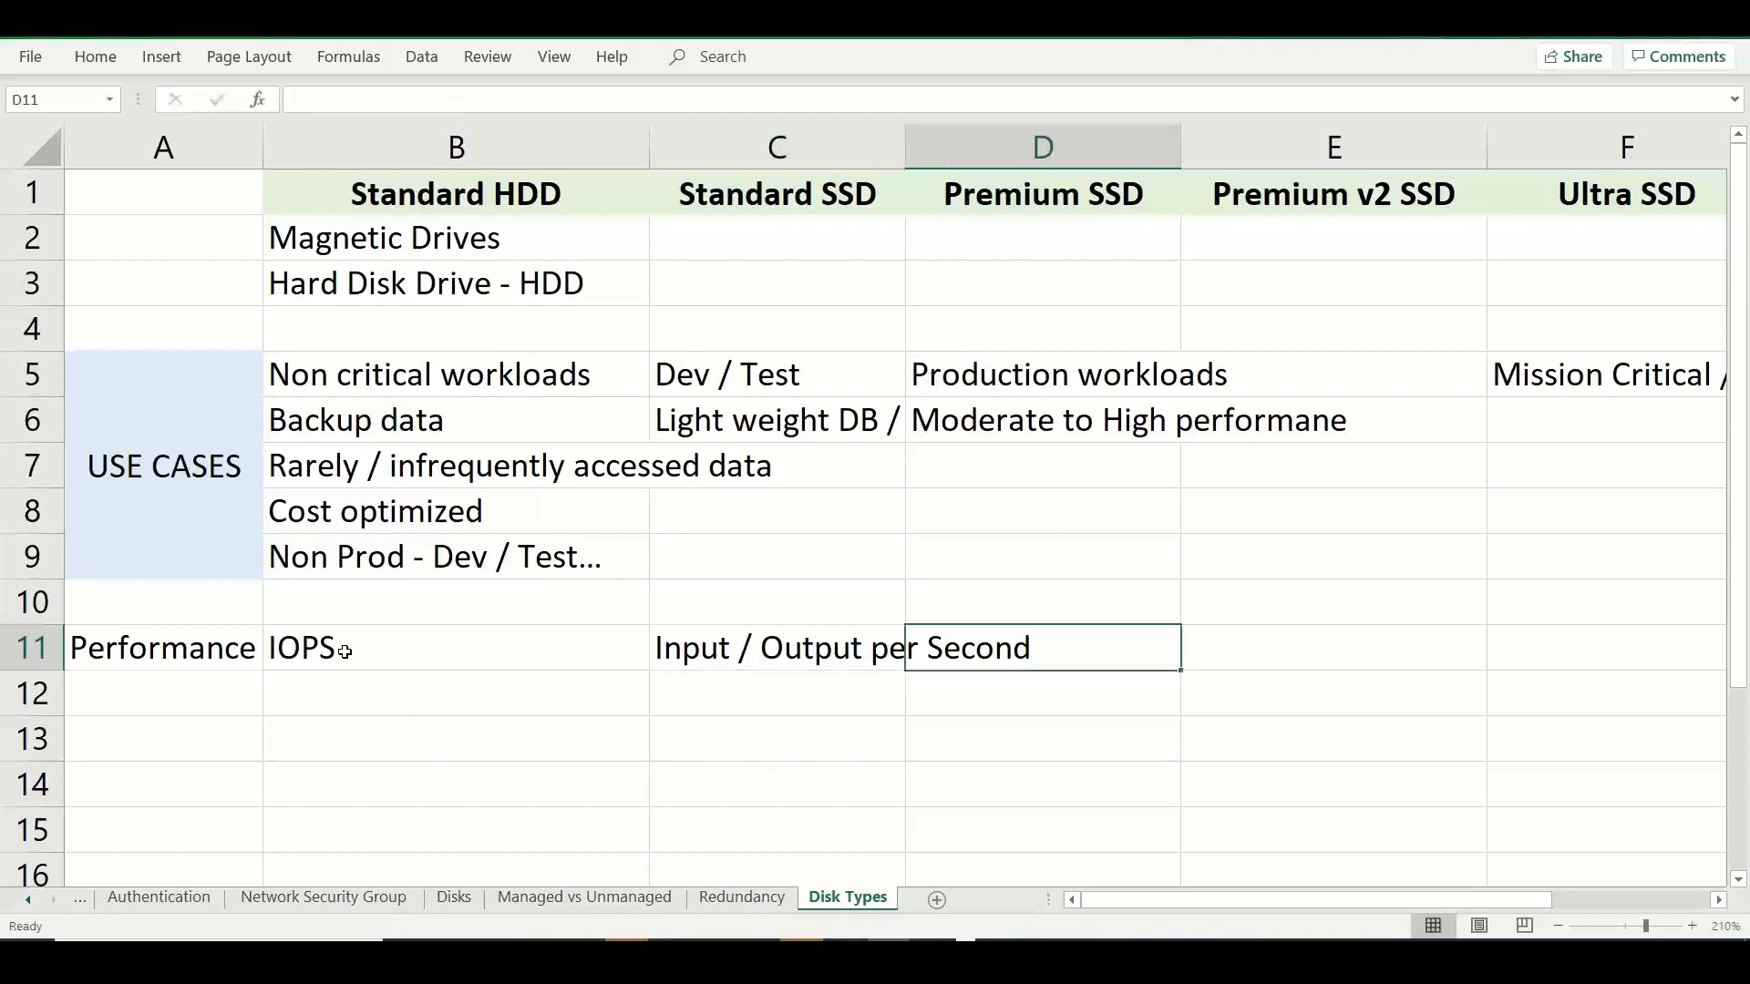
# Enter "Completes a read / write operations" in E11 as the IOPS explanation.
pyautogui.write('Complete')
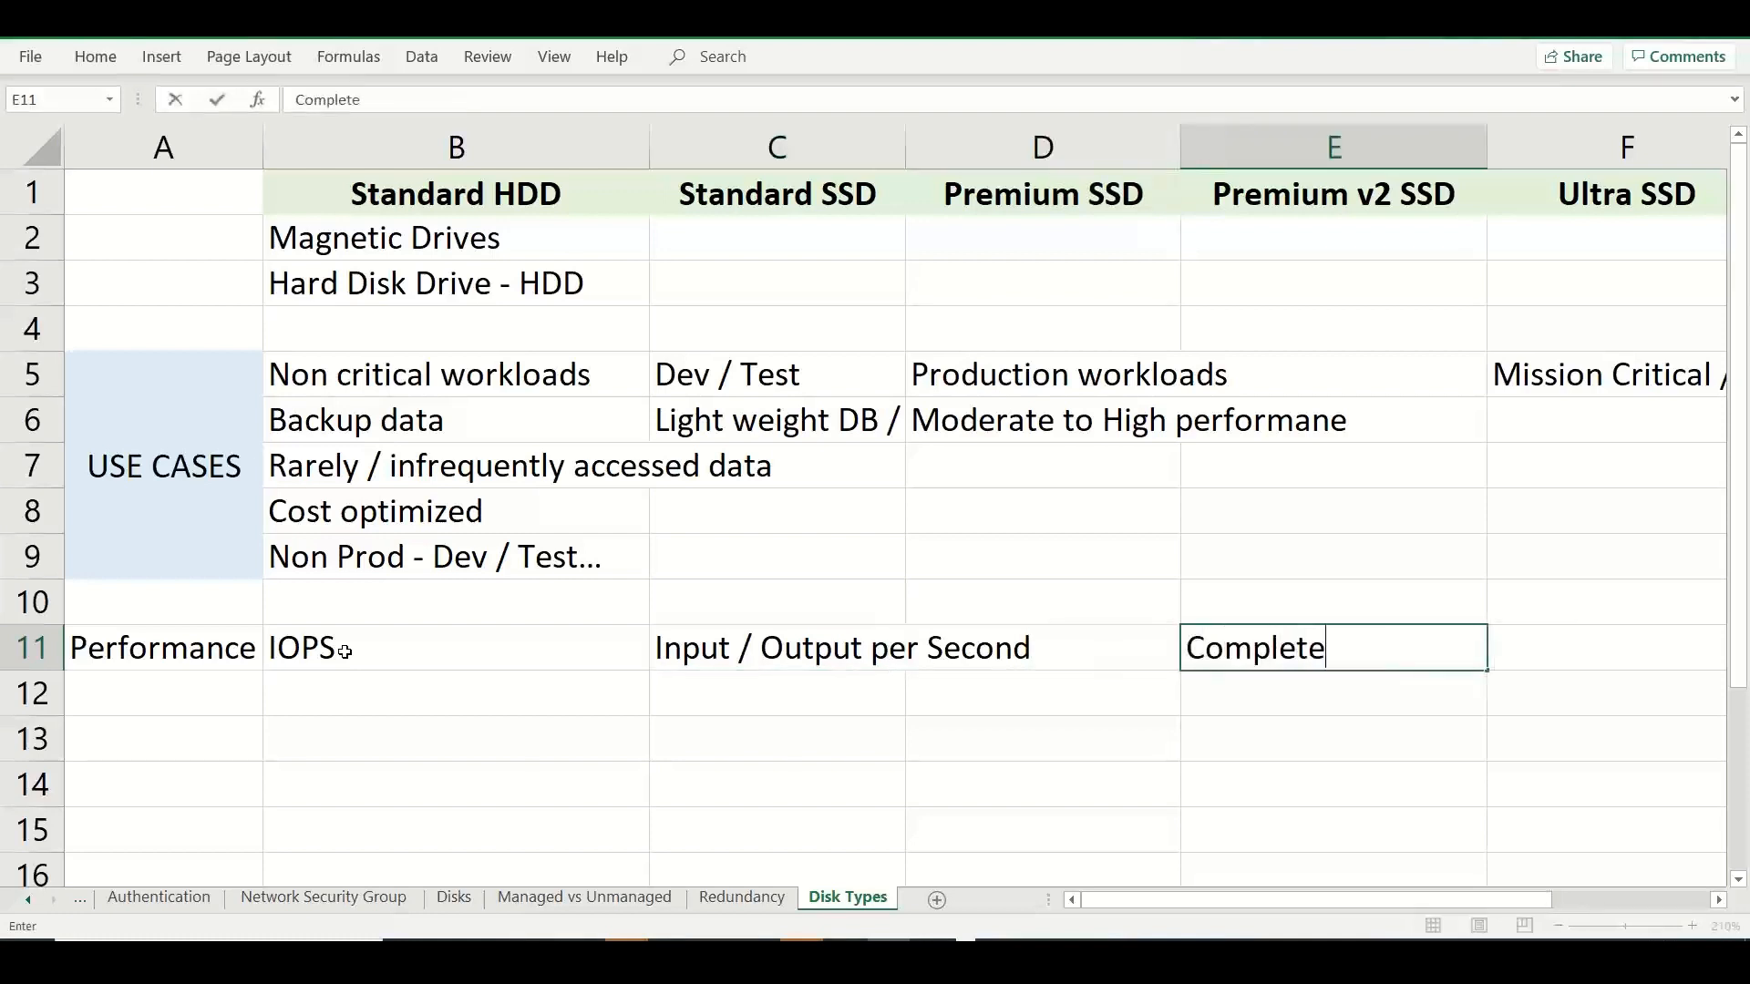
pyautogui.write('s a read / ri')
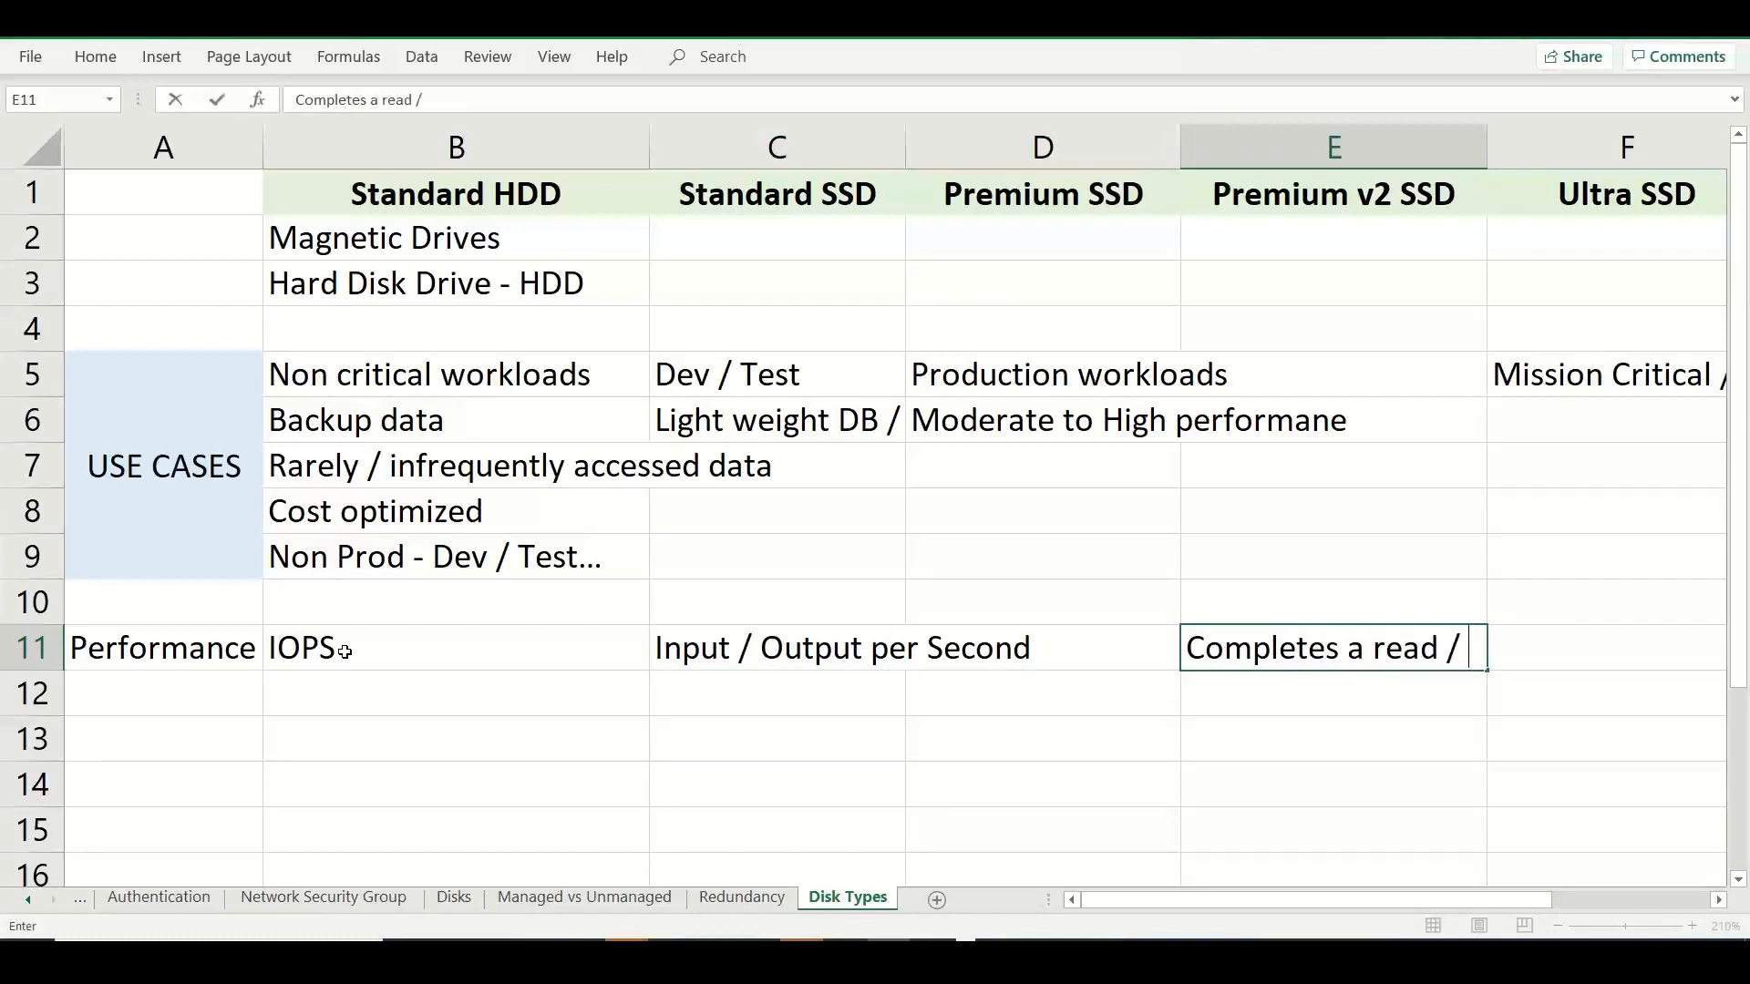
pyautogui.press('BackSpace')
pyautogui.press('BackSpace')
pyautogui.write('wir')
pyautogui.write('rite')
pyautogui.write(' operations')
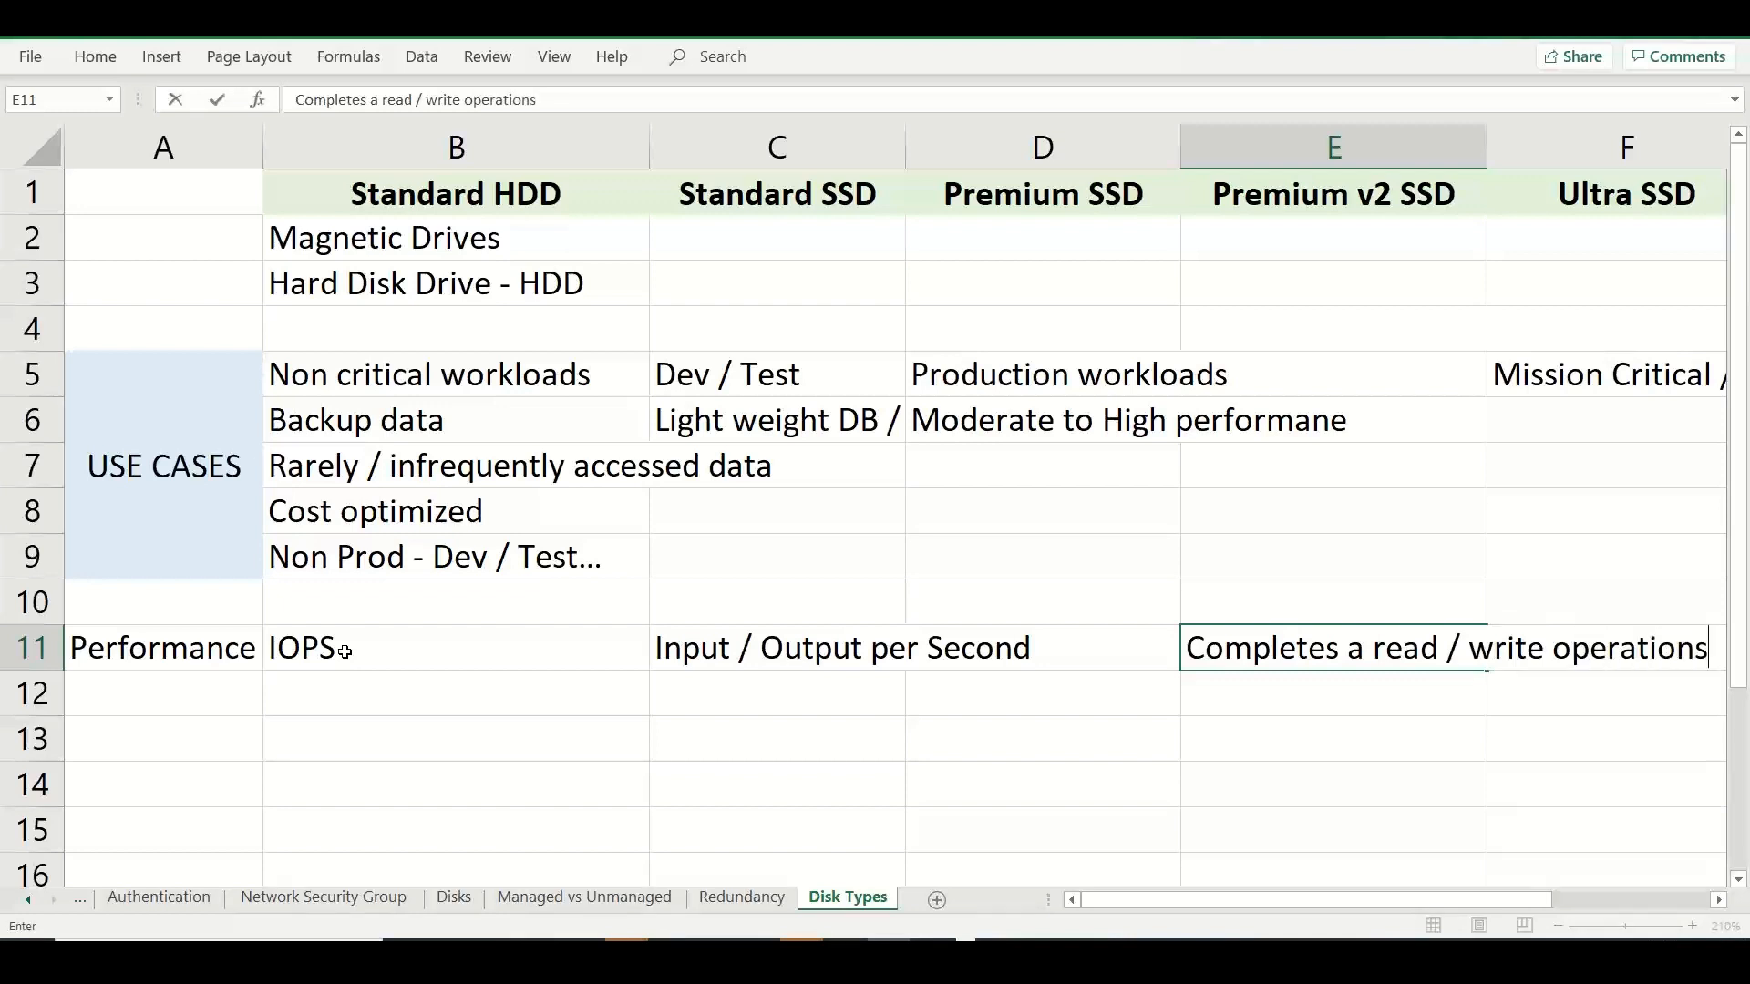
# Enter "Higher performance disk will provide higher IOPS" in C12 beneath the IOPS meaning.
pyautogui.click(664, 708)
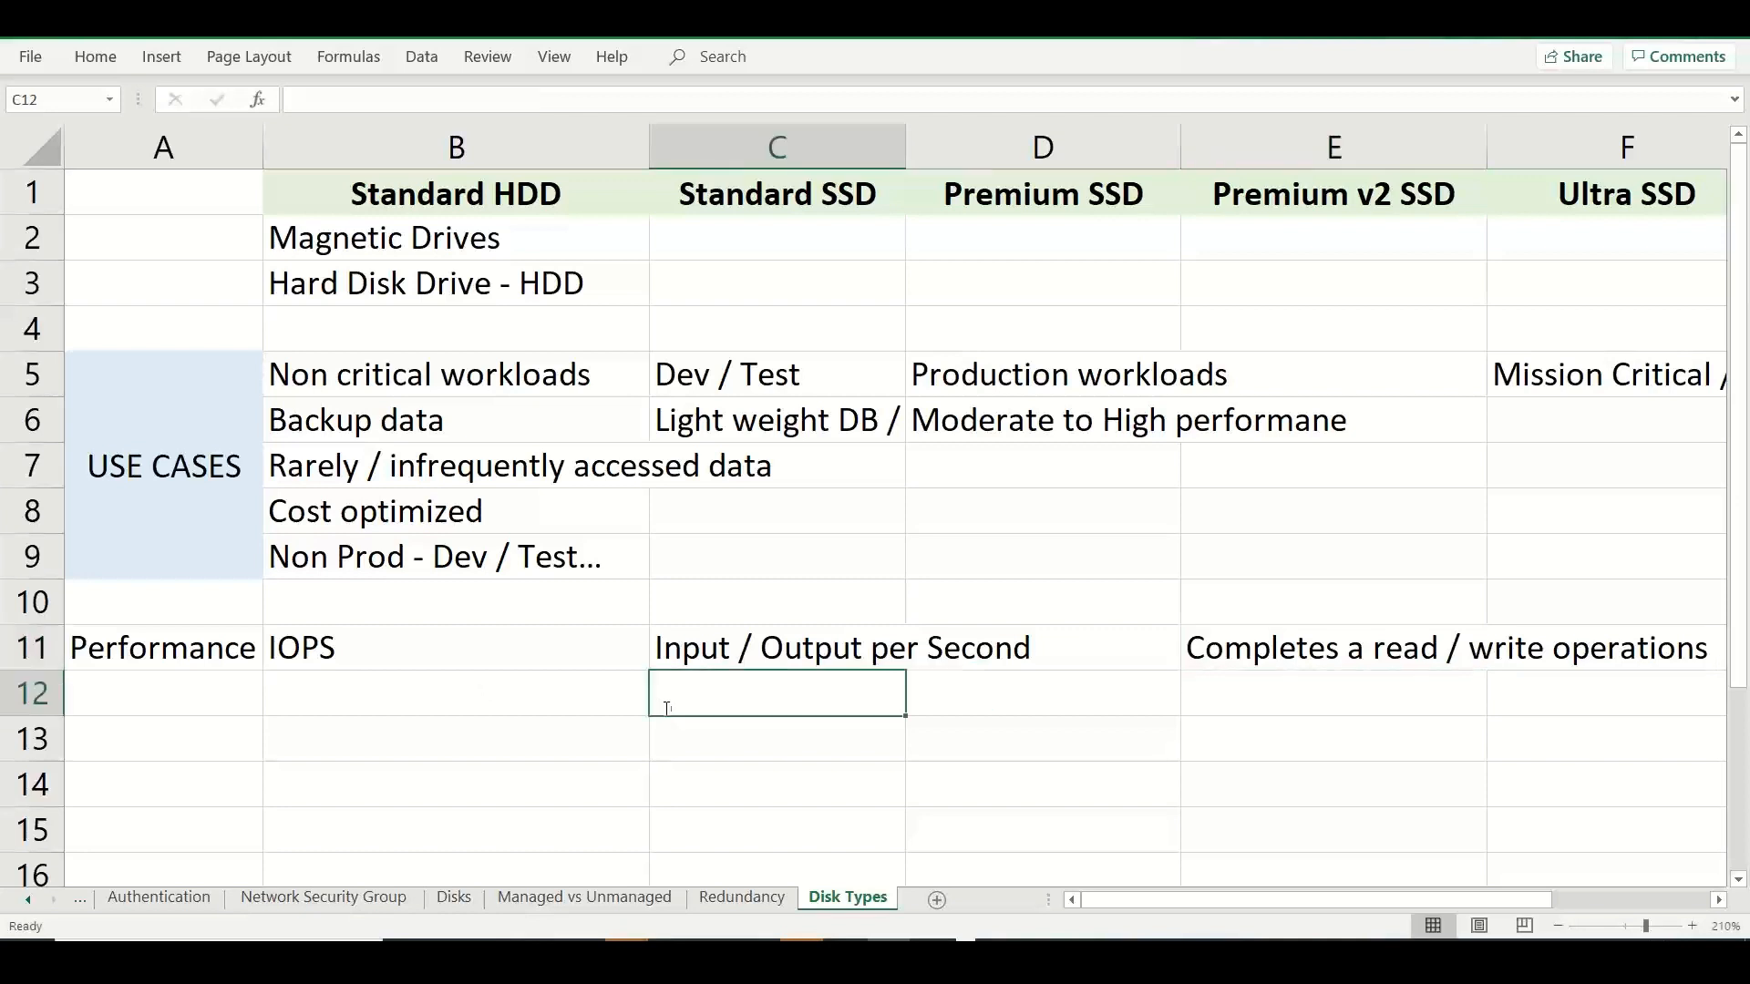
pyautogui.write('Higher performance')
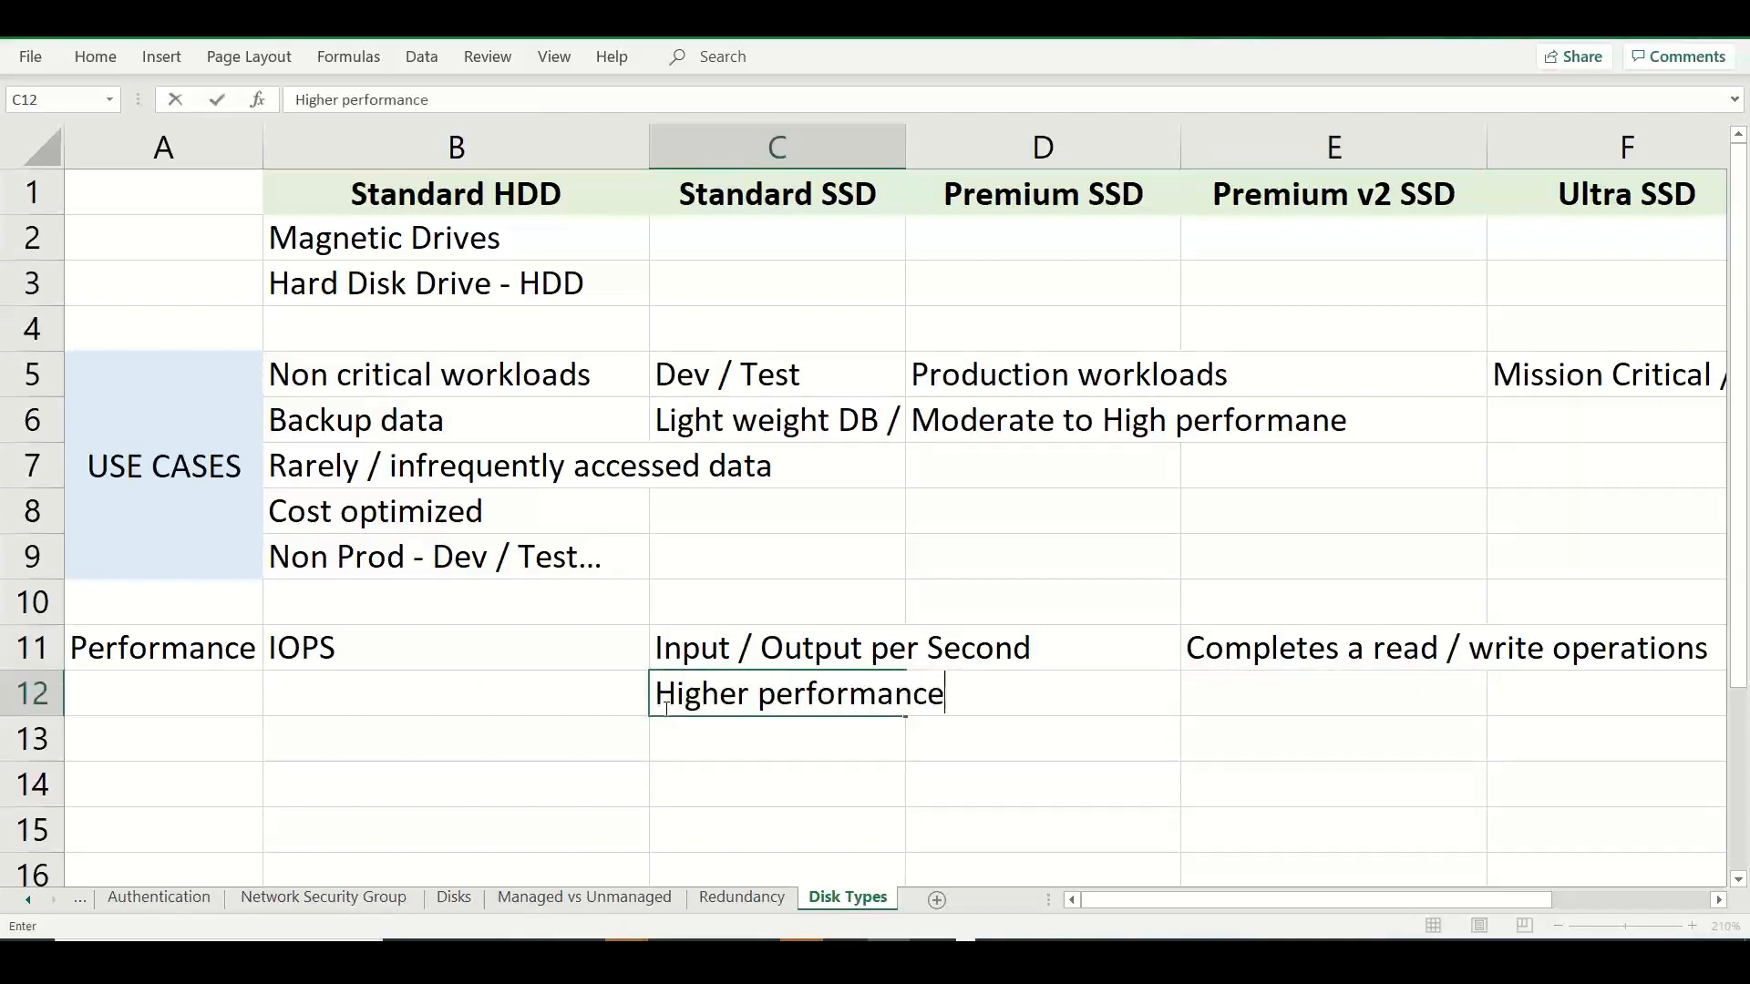
pyautogui.write(' disk will pr')
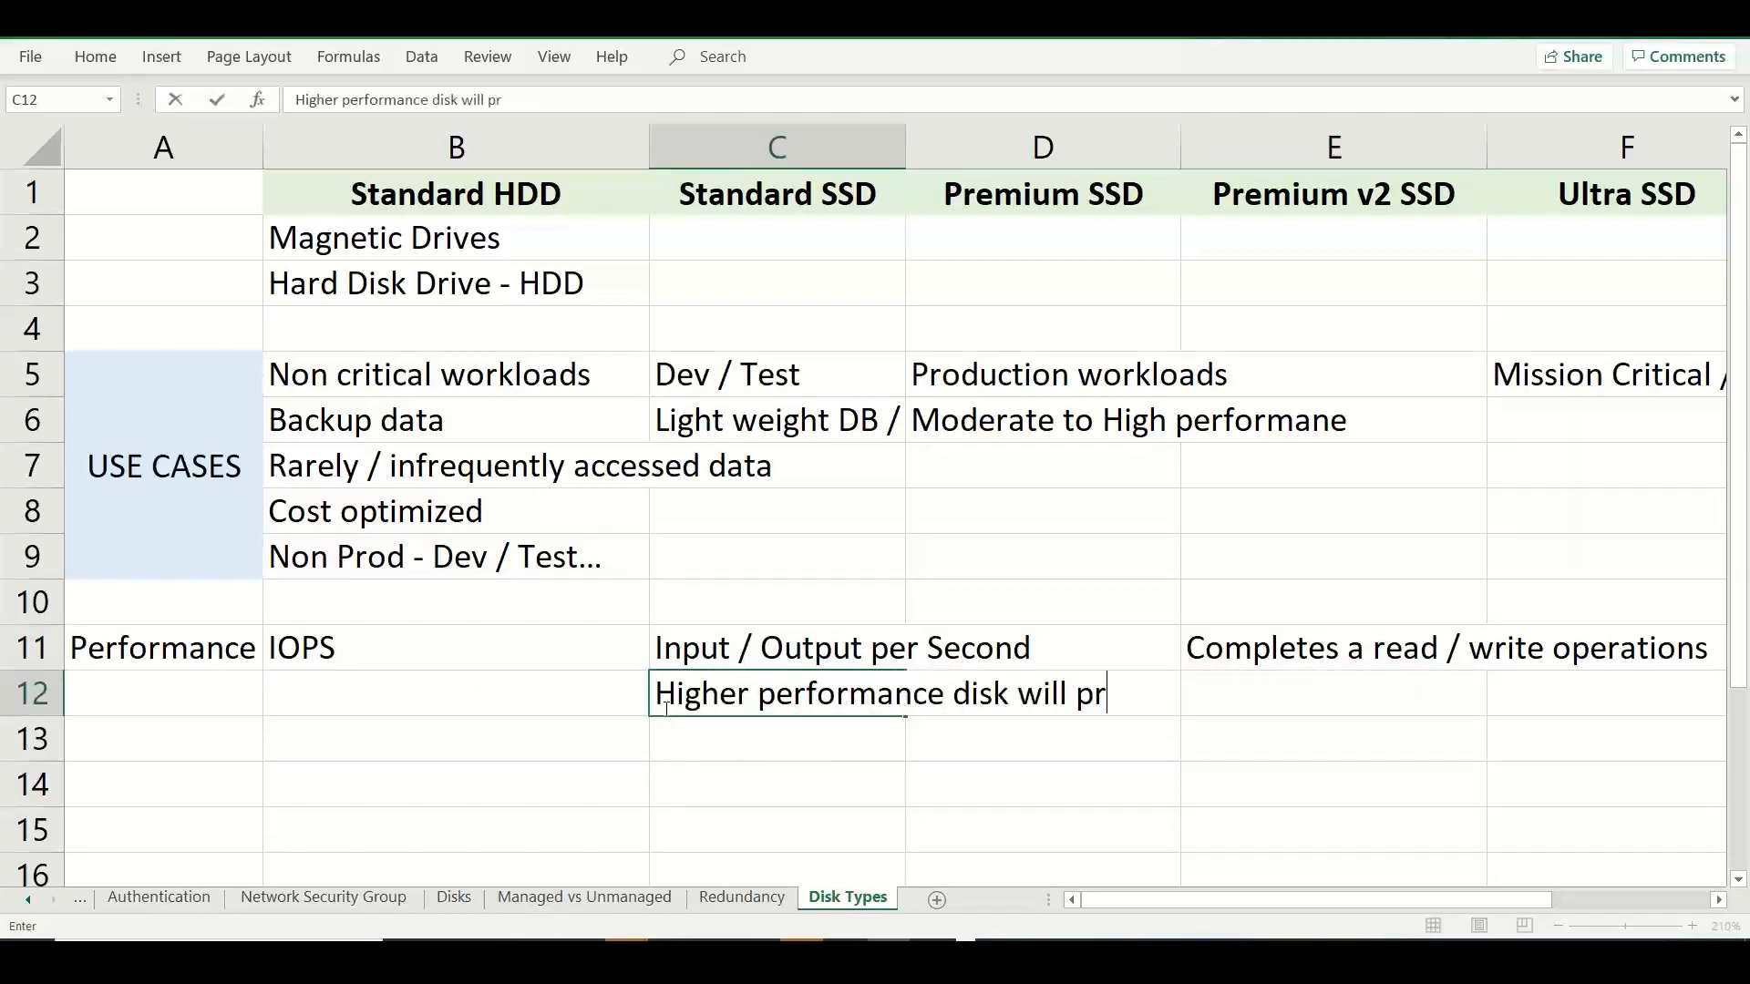
pyautogui.write('ovide hihger')
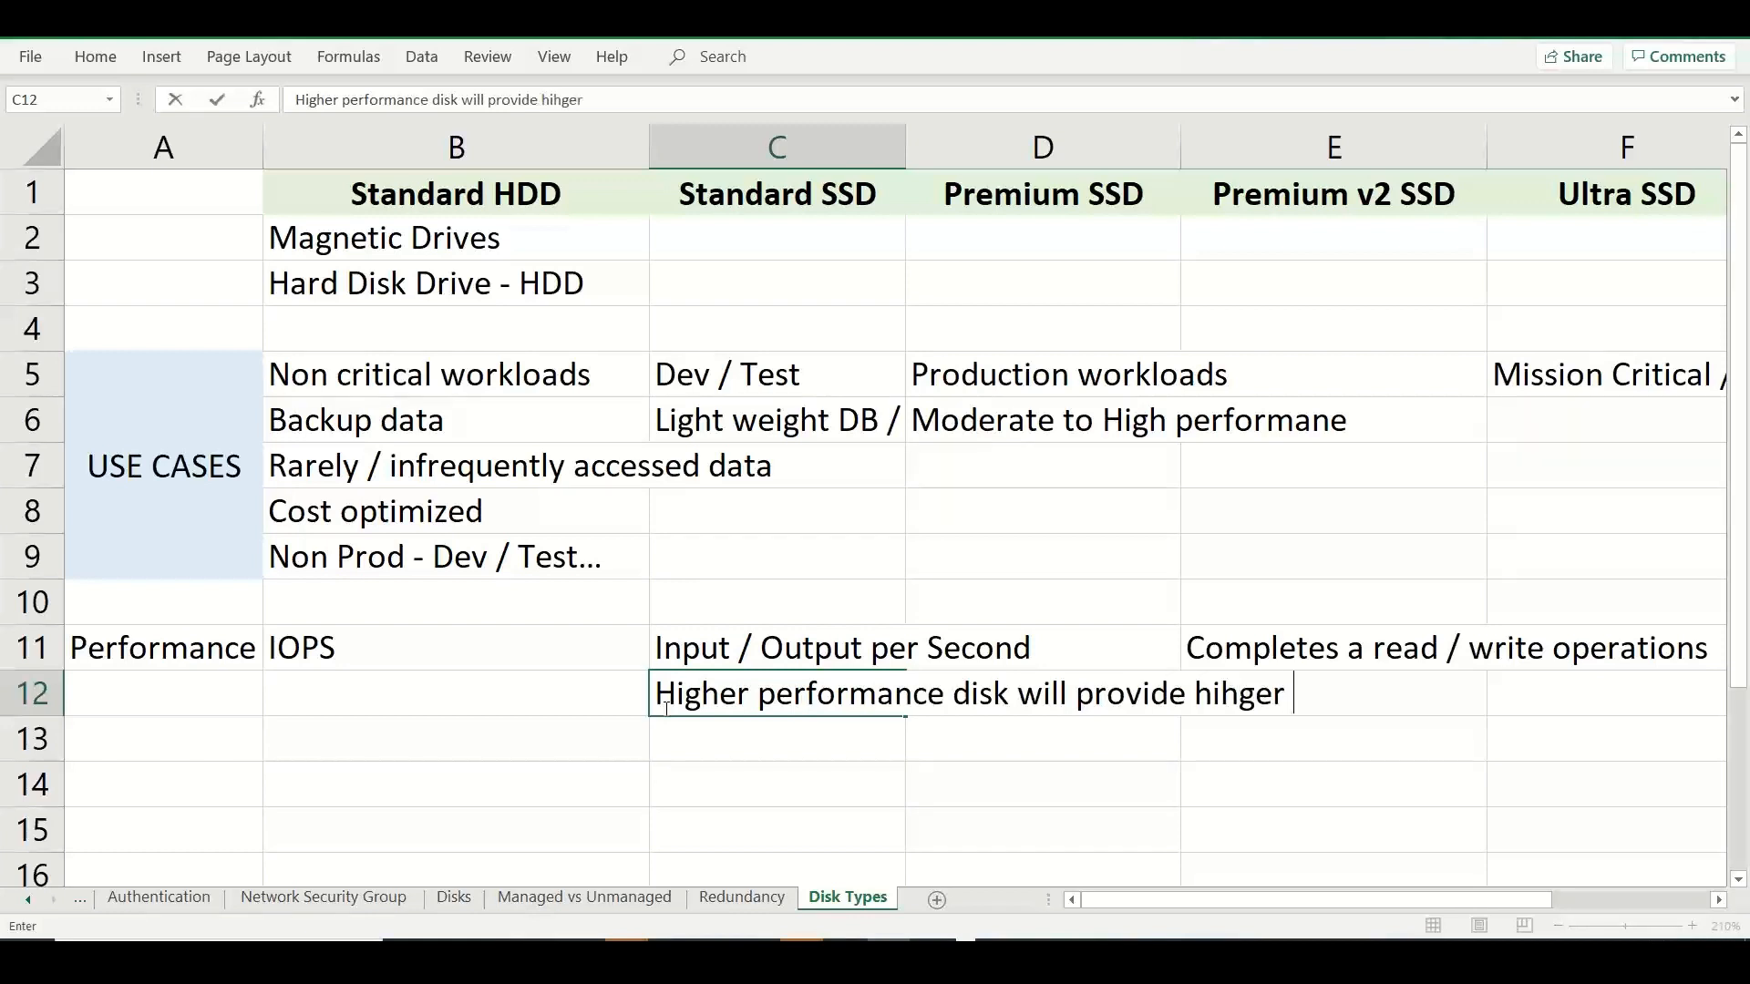
pyautogui.press('BackSpace')
pyautogui.press('BackSpace')
pyautogui.press('BackSpace')
pyautogui.press('BackSpace')
pyautogui.press('BackSpace')
pyautogui.write('gher ')
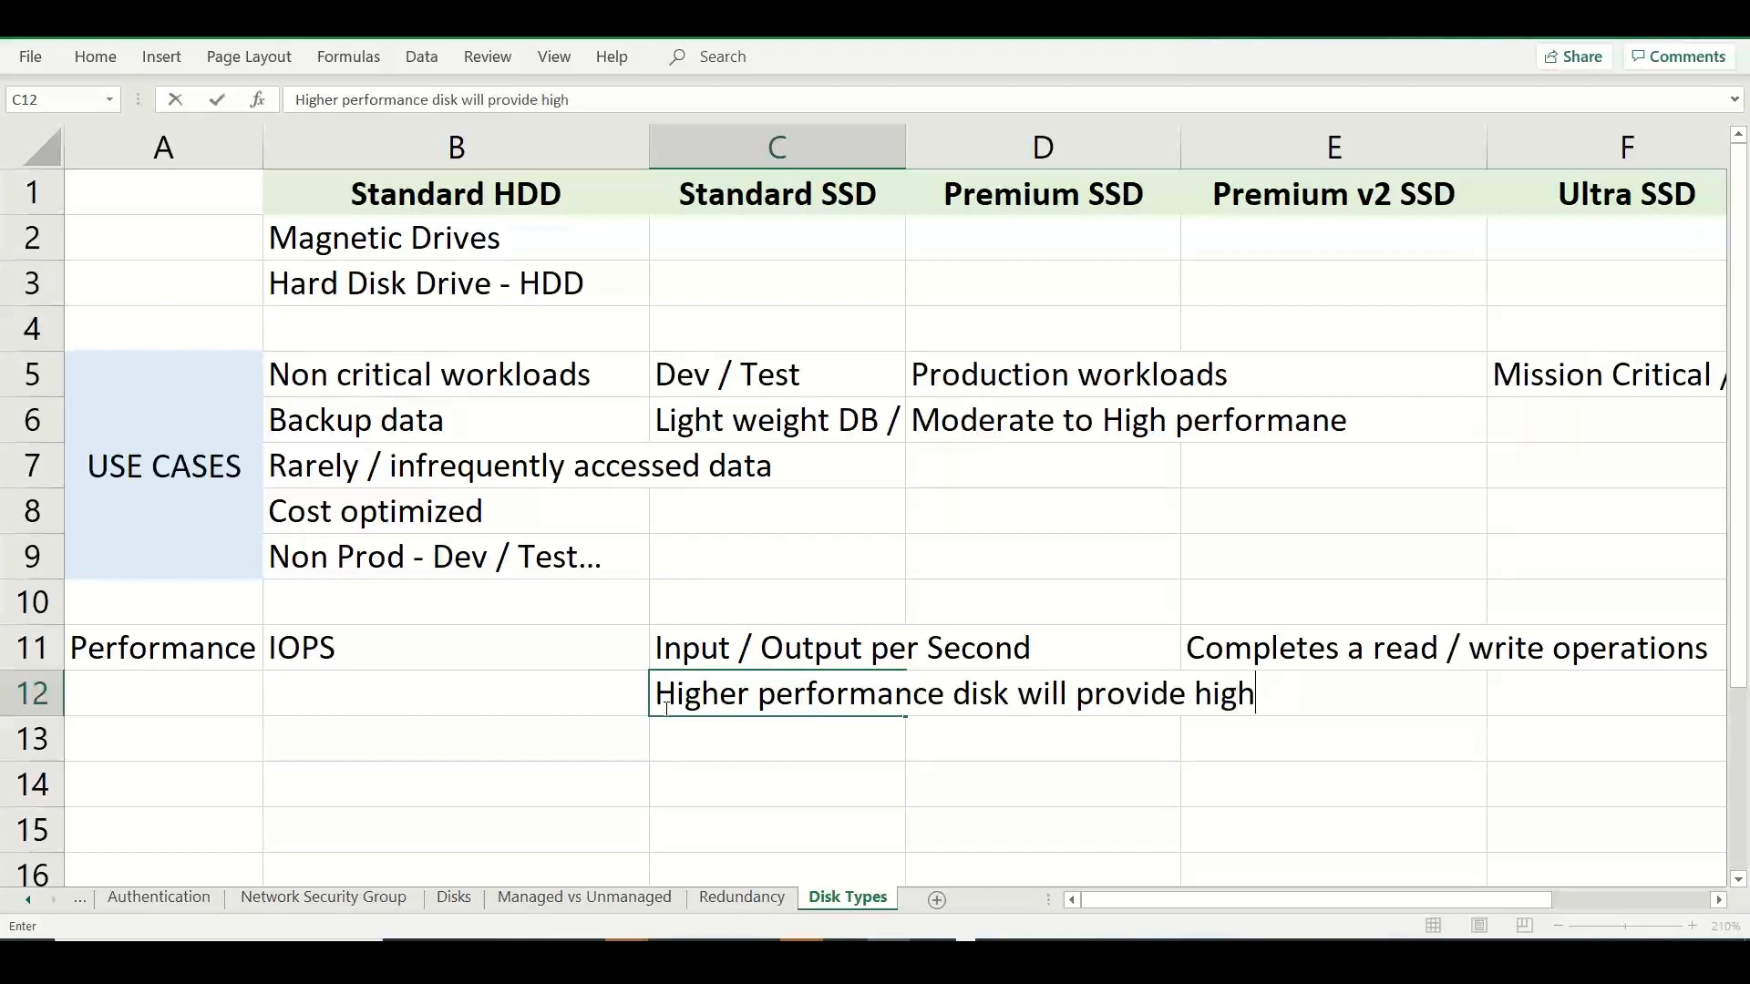
pyautogui.write('IOPS')
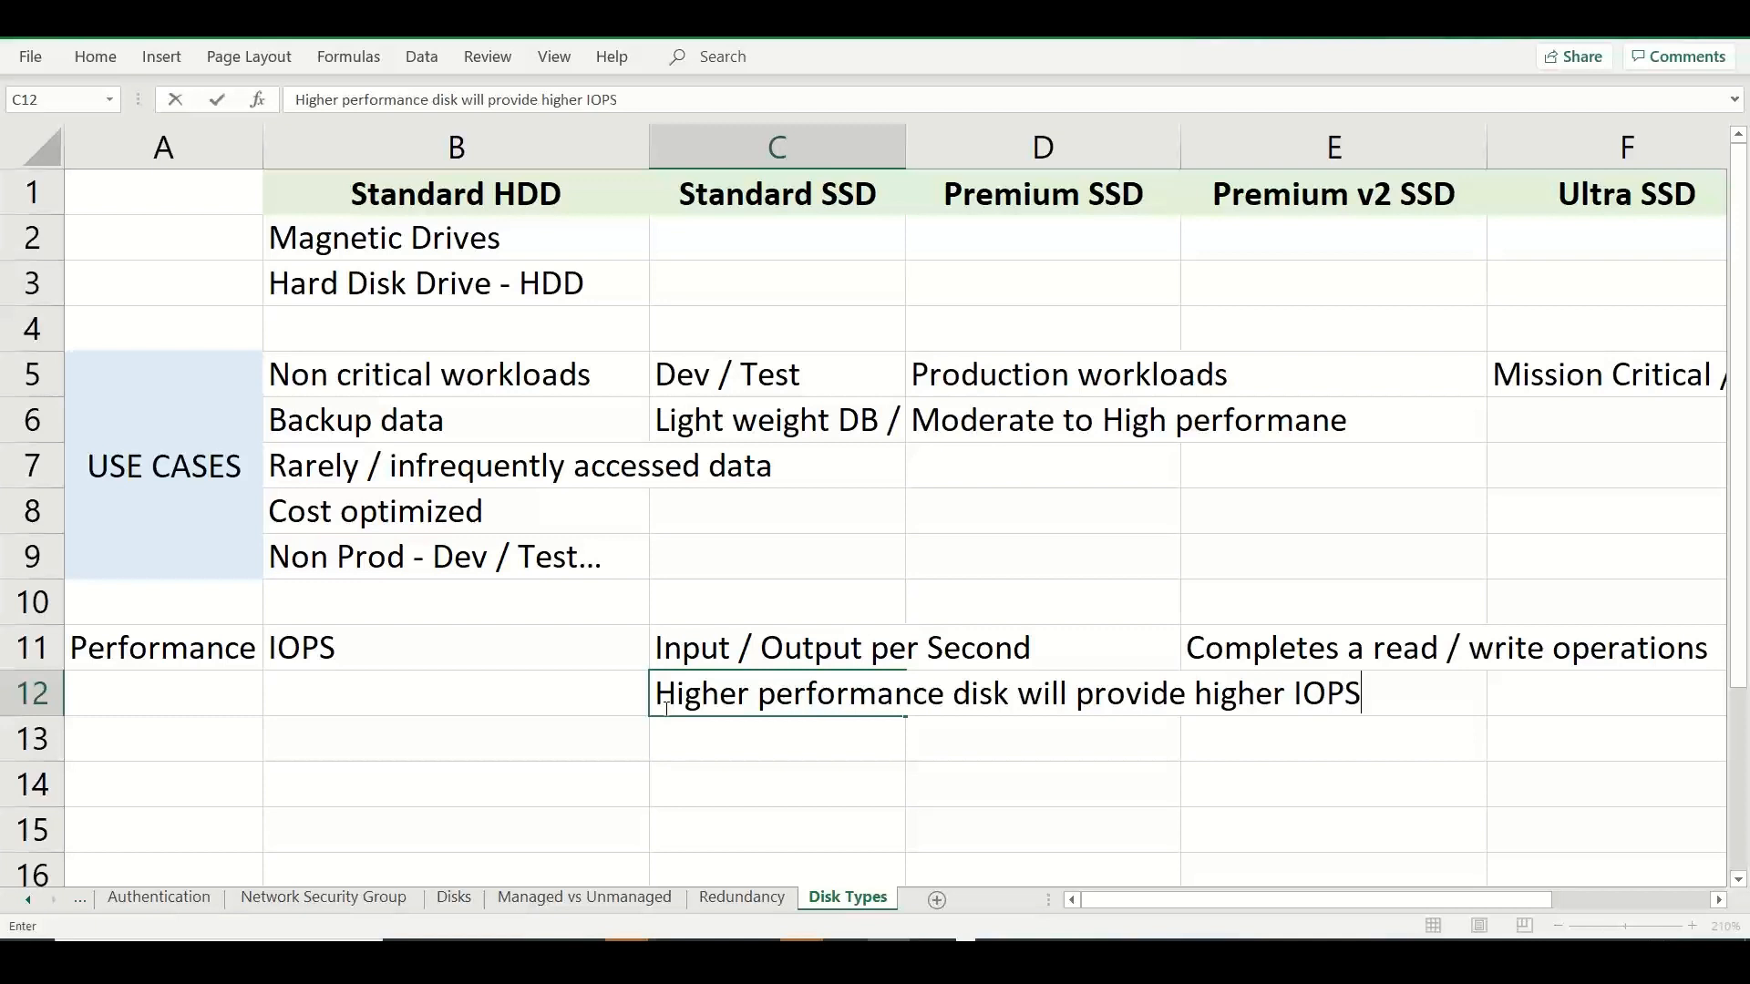